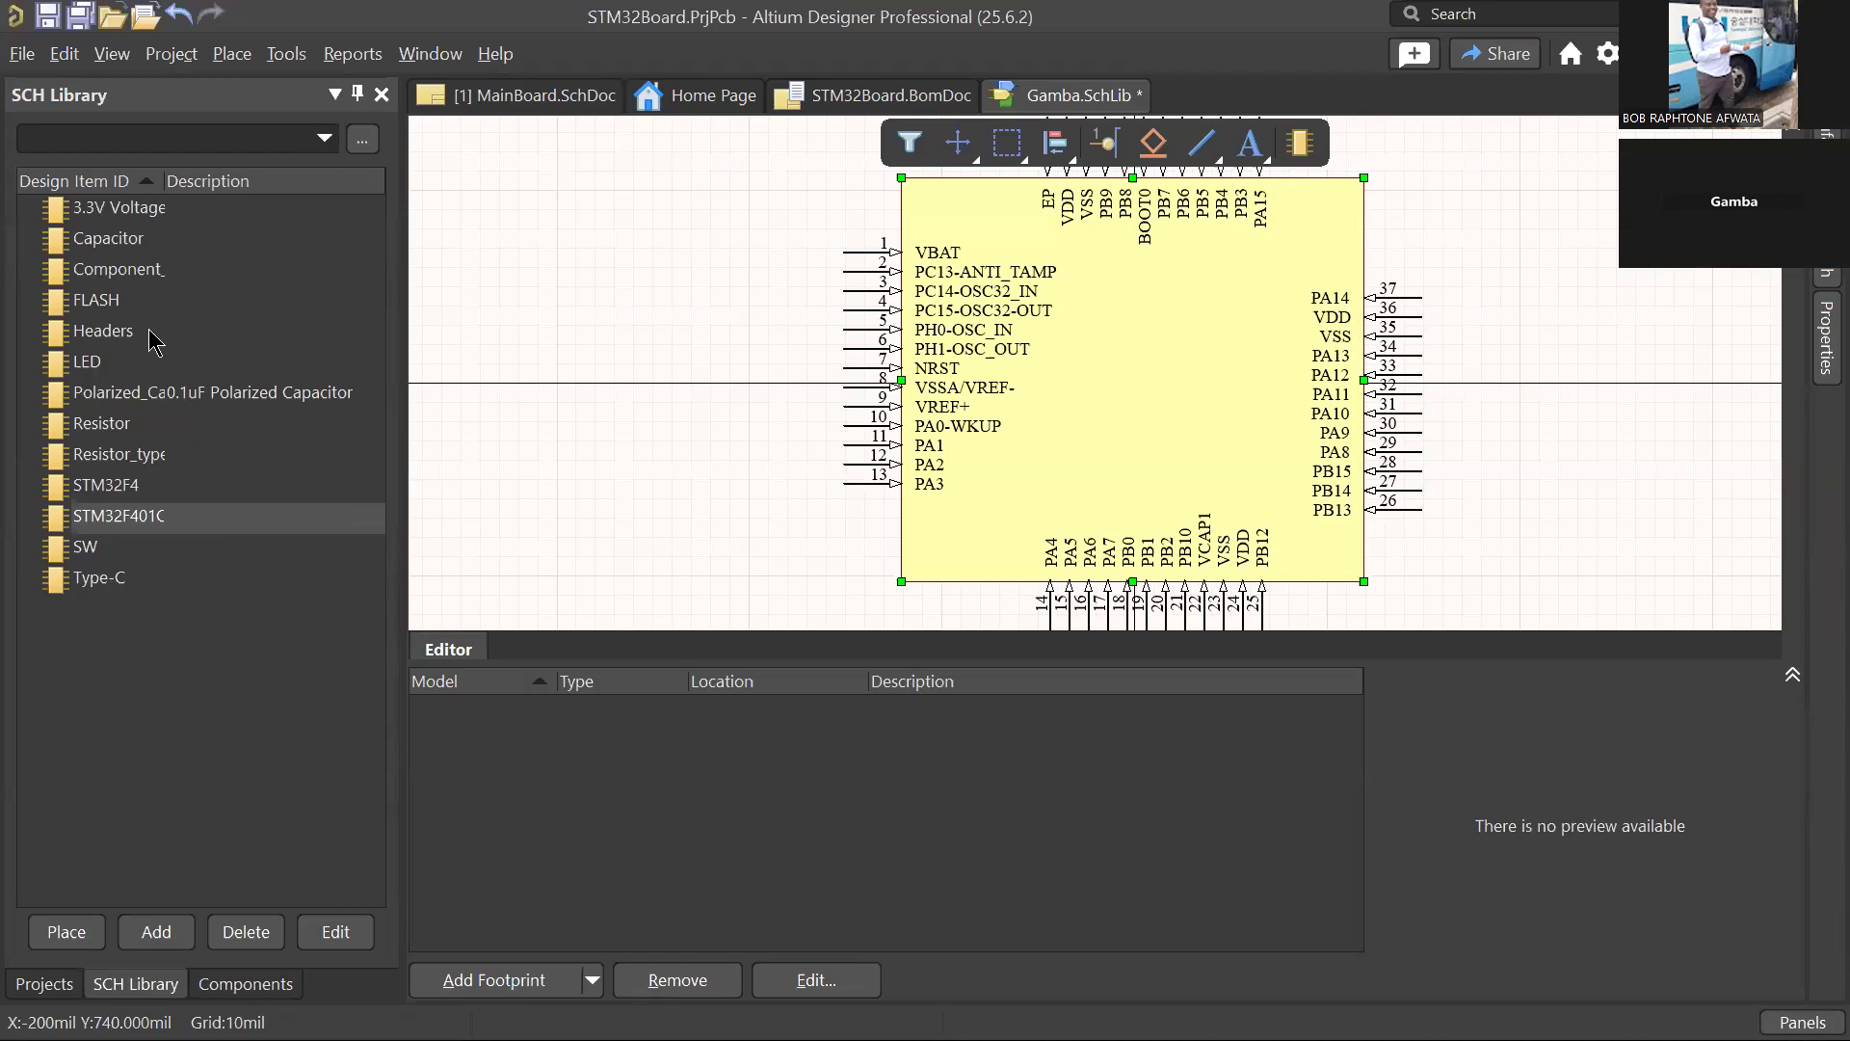
# Step: Open the LED symbol and move the whole drawing, pins included, so the triangle's base lies on the vertical origin axis
pyautogui.click(96, 366)
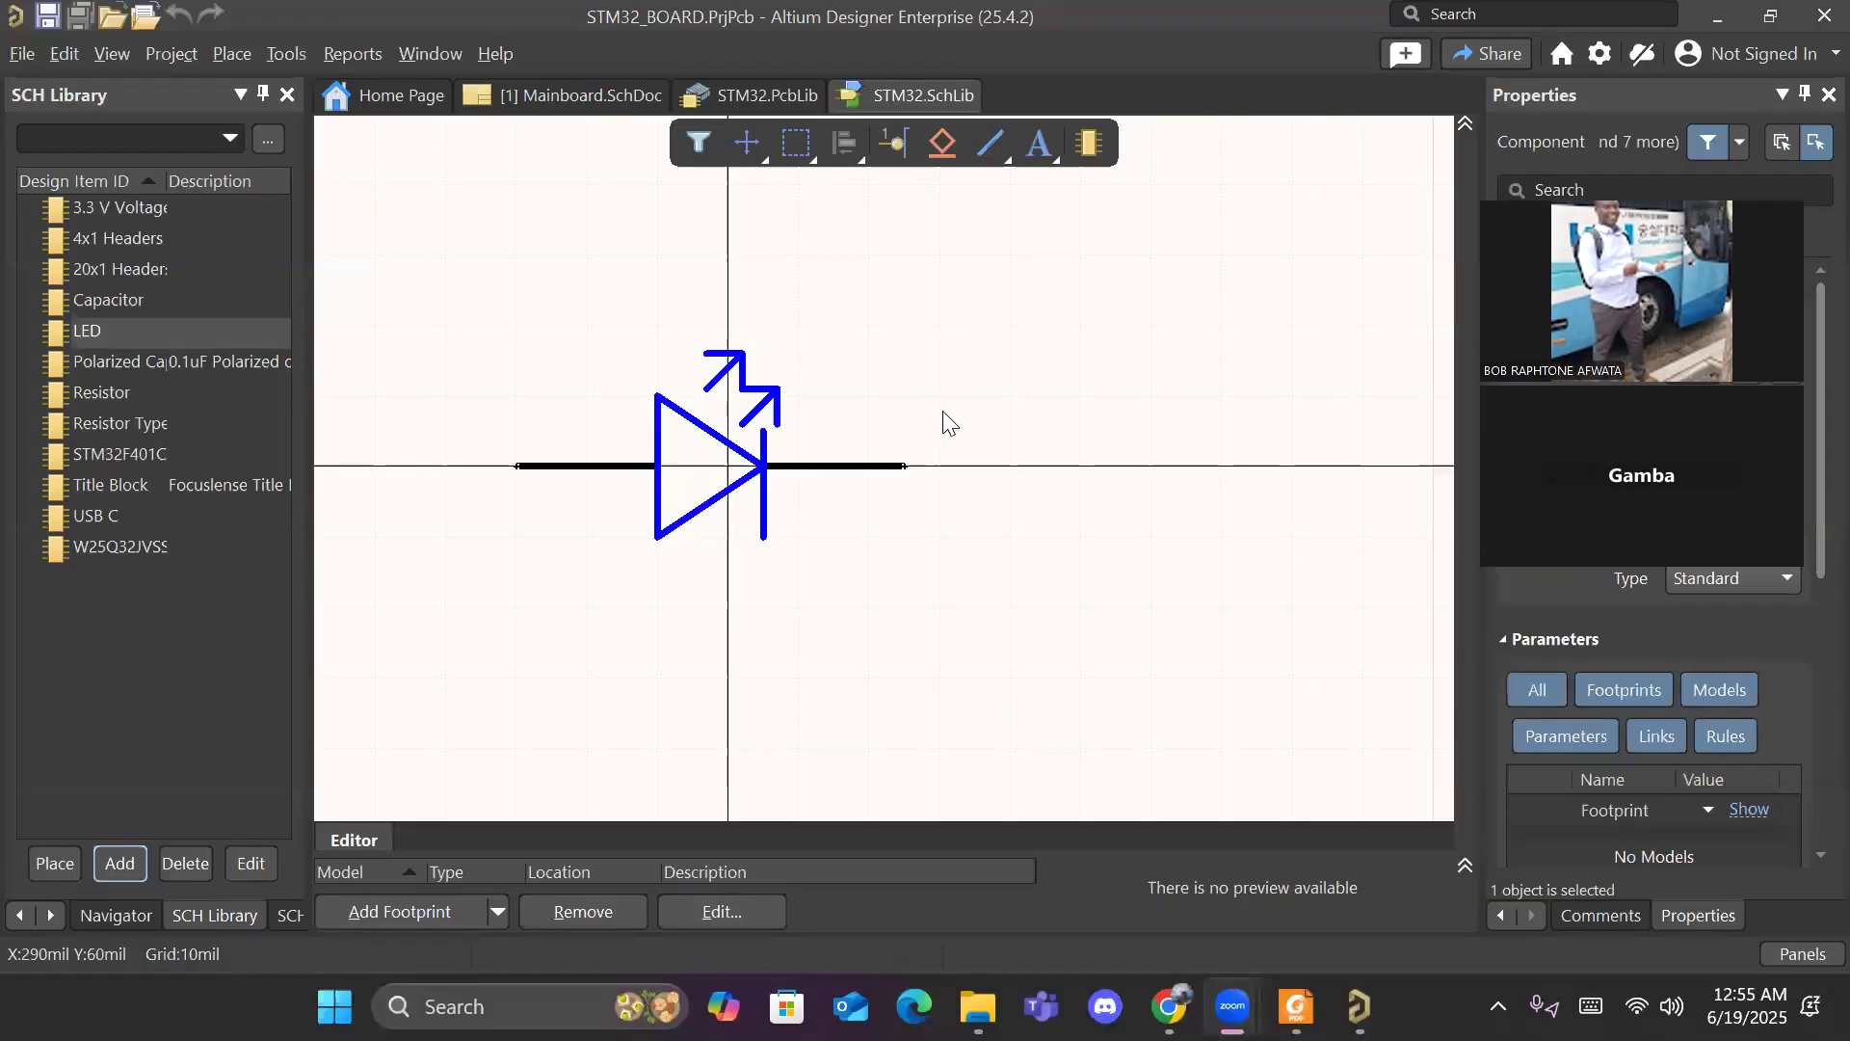
pyautogui.moveTo(944, 413); pyautogui.dragTo(1032, 438, button='right')
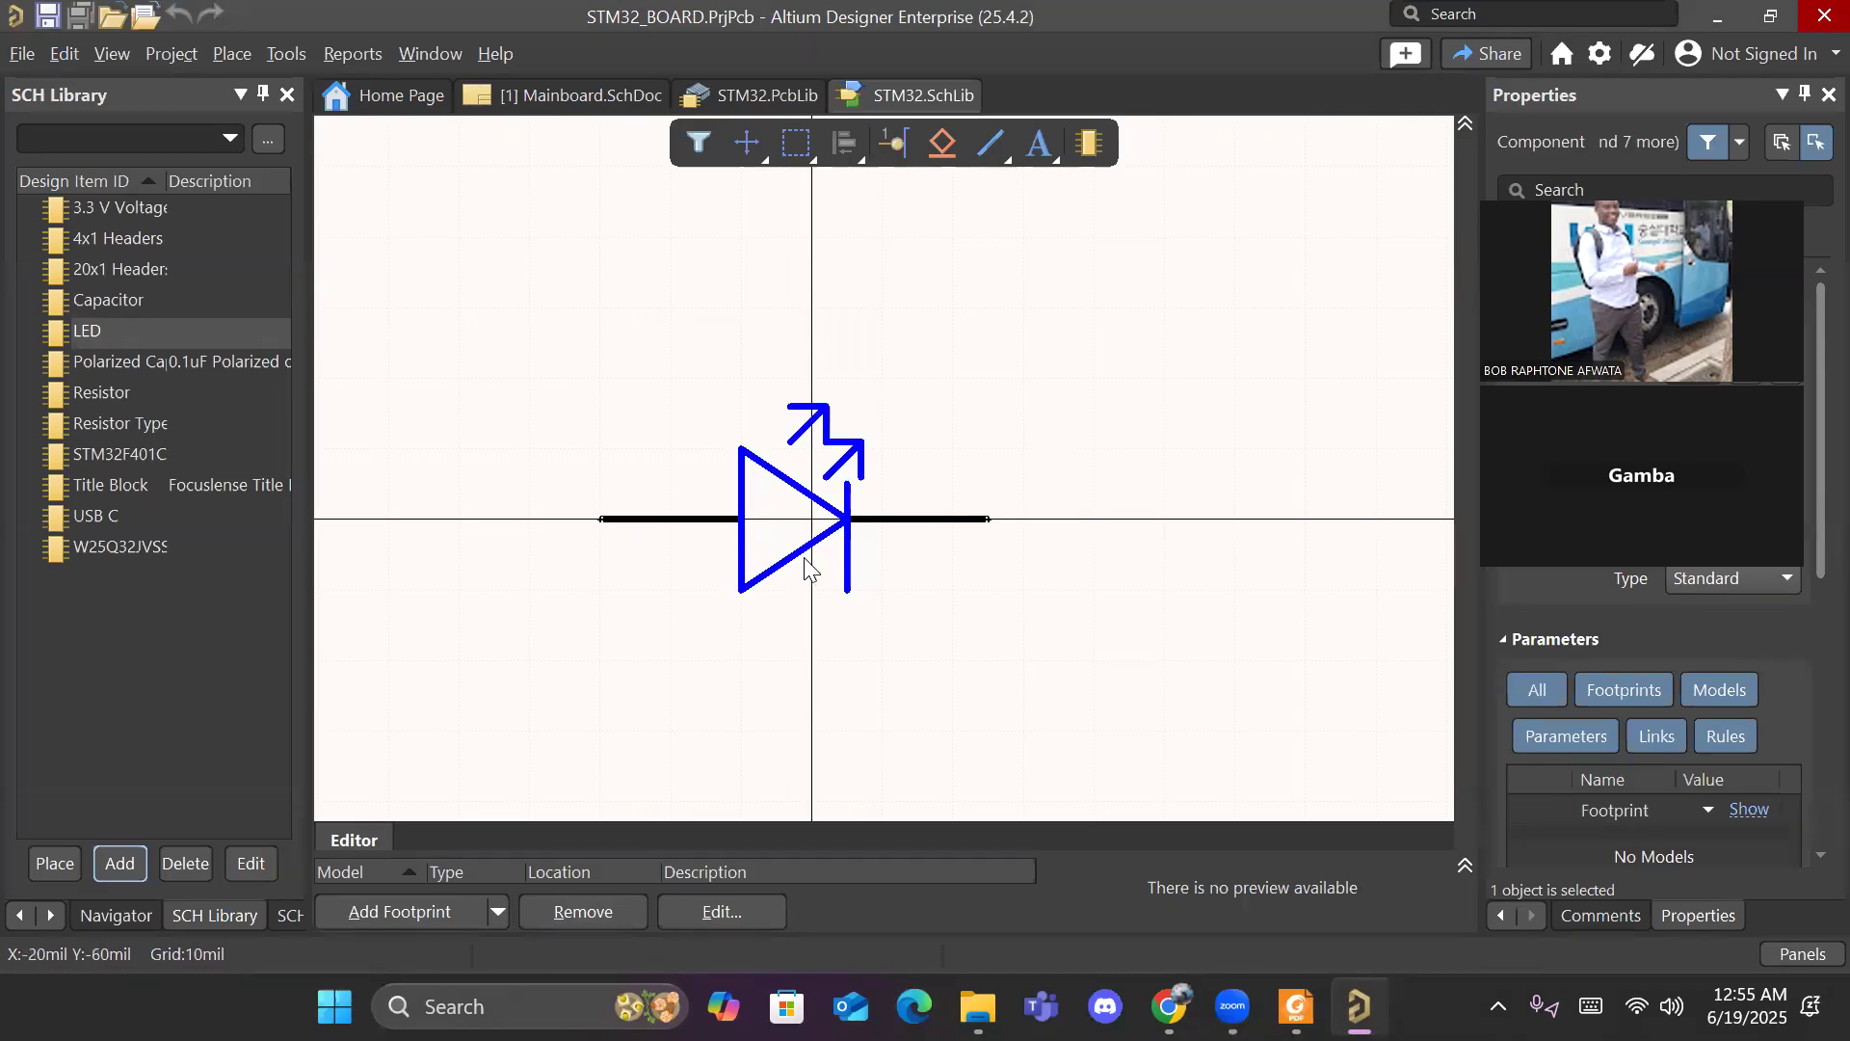
pyautogui.moveTo(967, 471); pyautogui.dragTo(1035, 480, button='right')
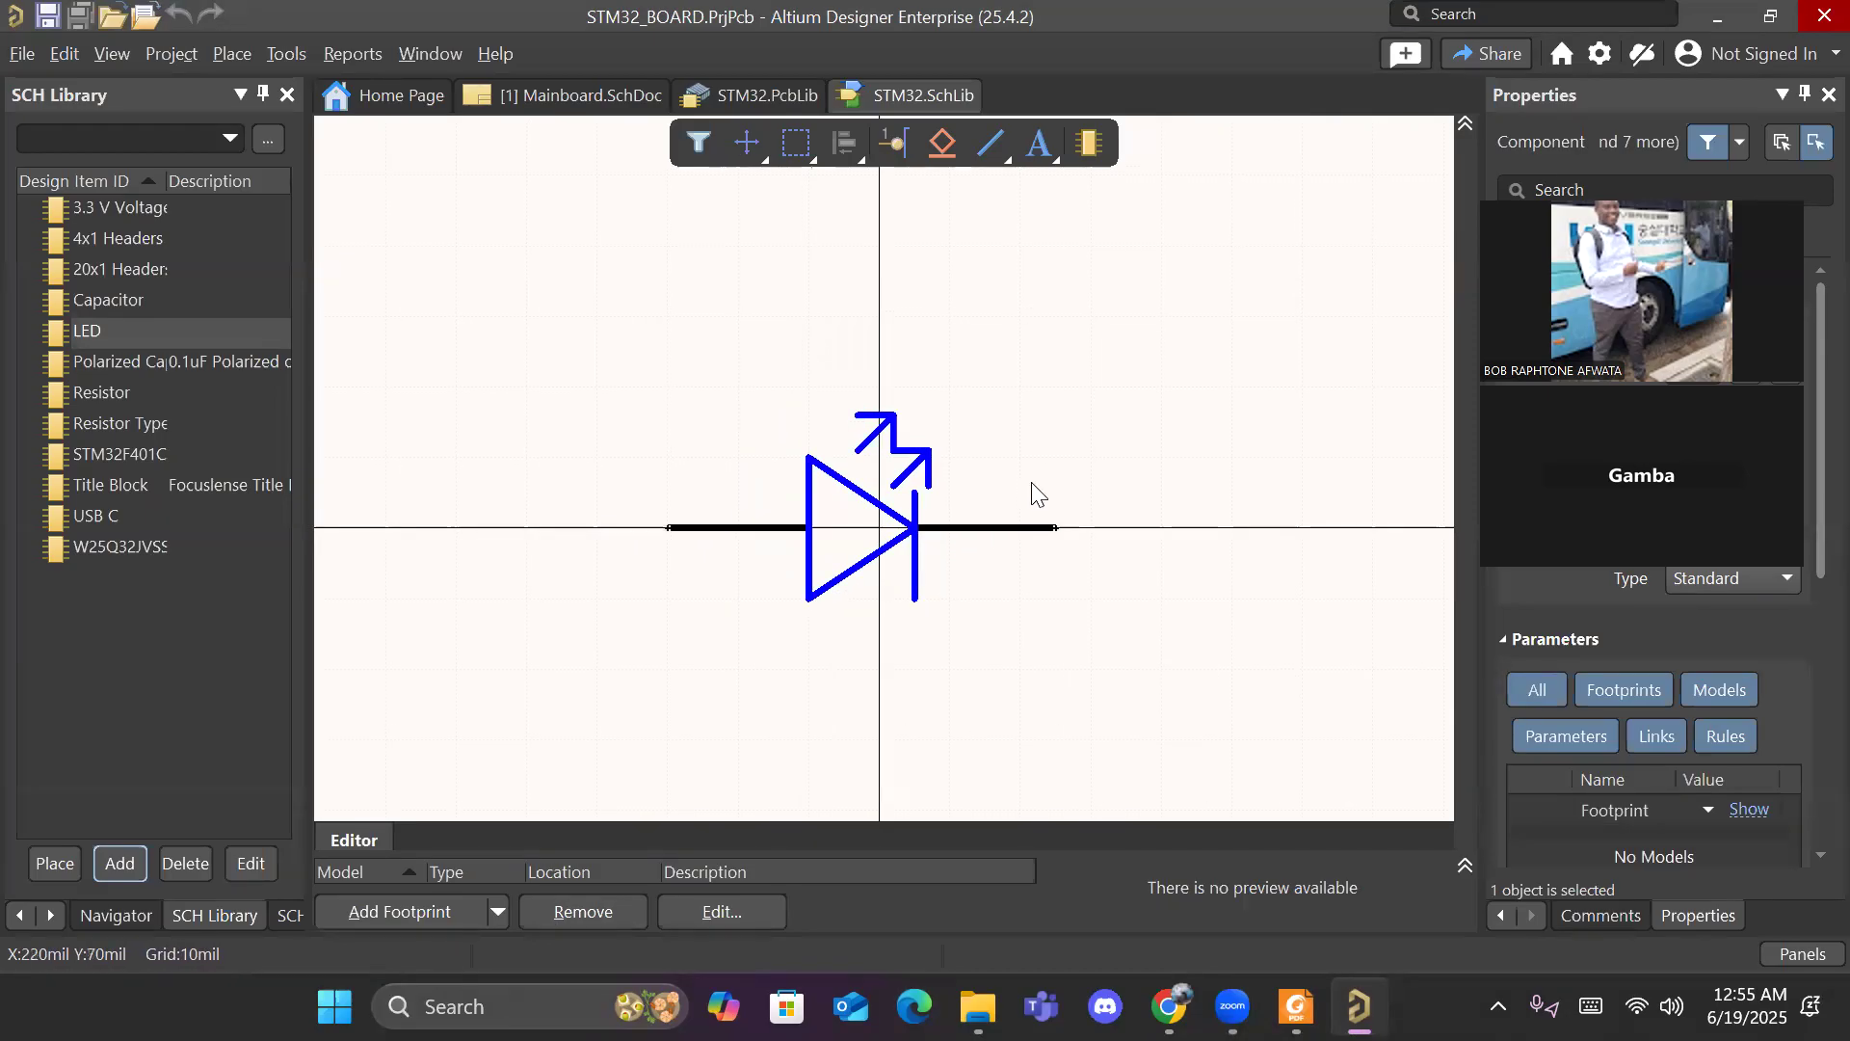
pyautogui.moveTo(633, 442); pyautogui.dragTo(1163, 663)
pyautogui.moveTo(547, 314); pyautogui.dragTo(675, 375)
pyautogui.moveTo(544, 282); pyautogui.dragTo(1204, 752)
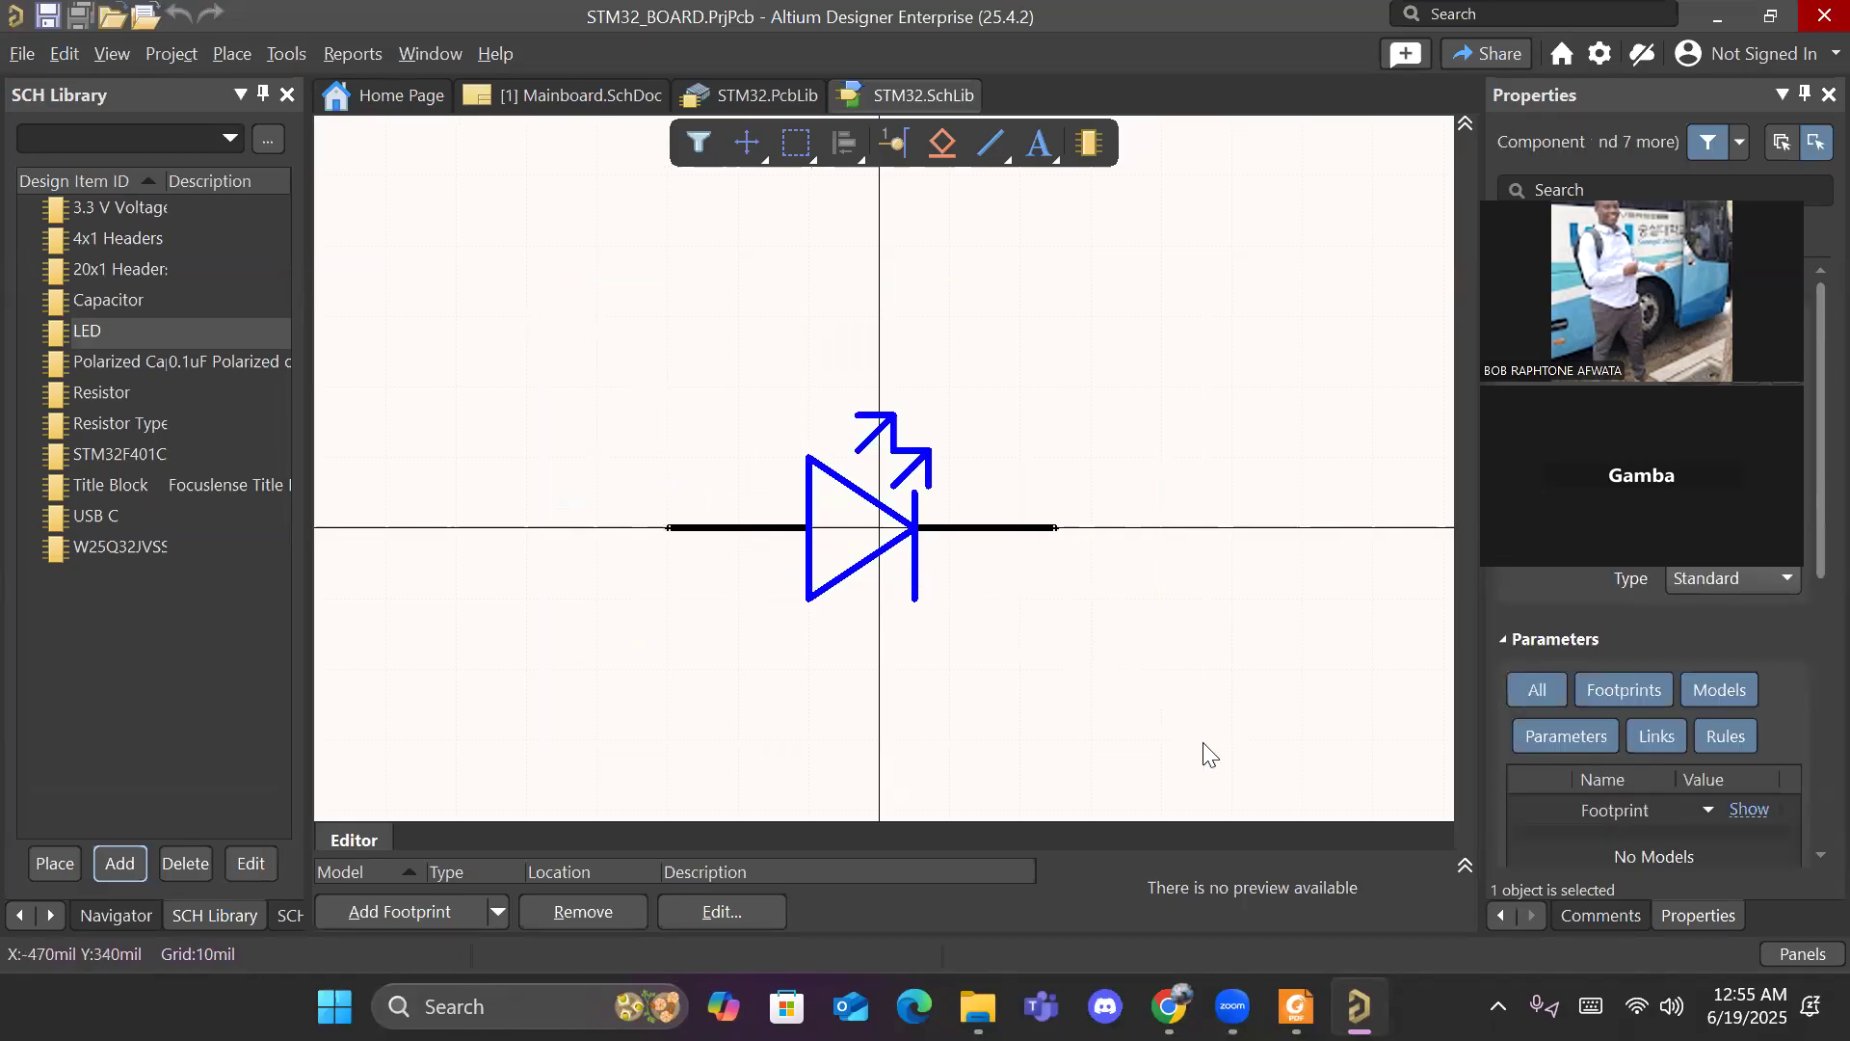
pyautogui.rightClick(879, 526)
pyautogui.moveTo(680, 527); pyautogui.dragTo(748, 527)
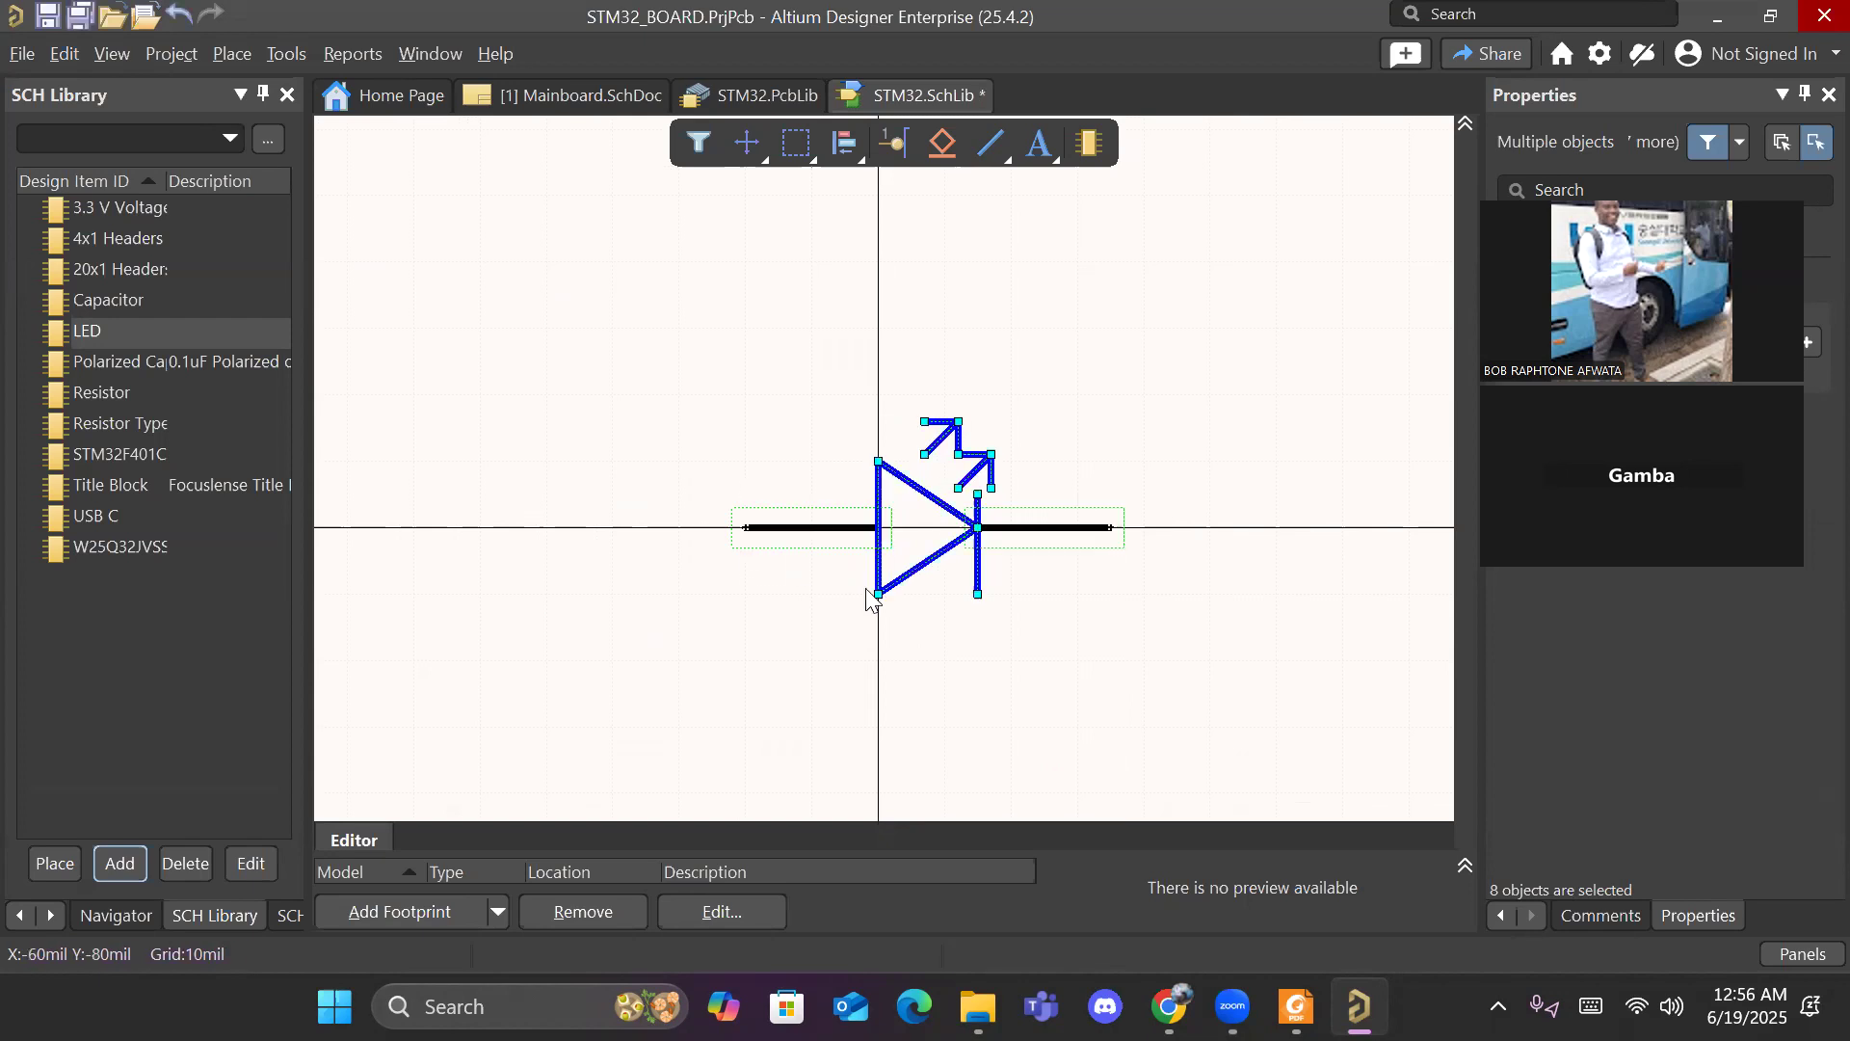
pyautogui.click(1050, 496)
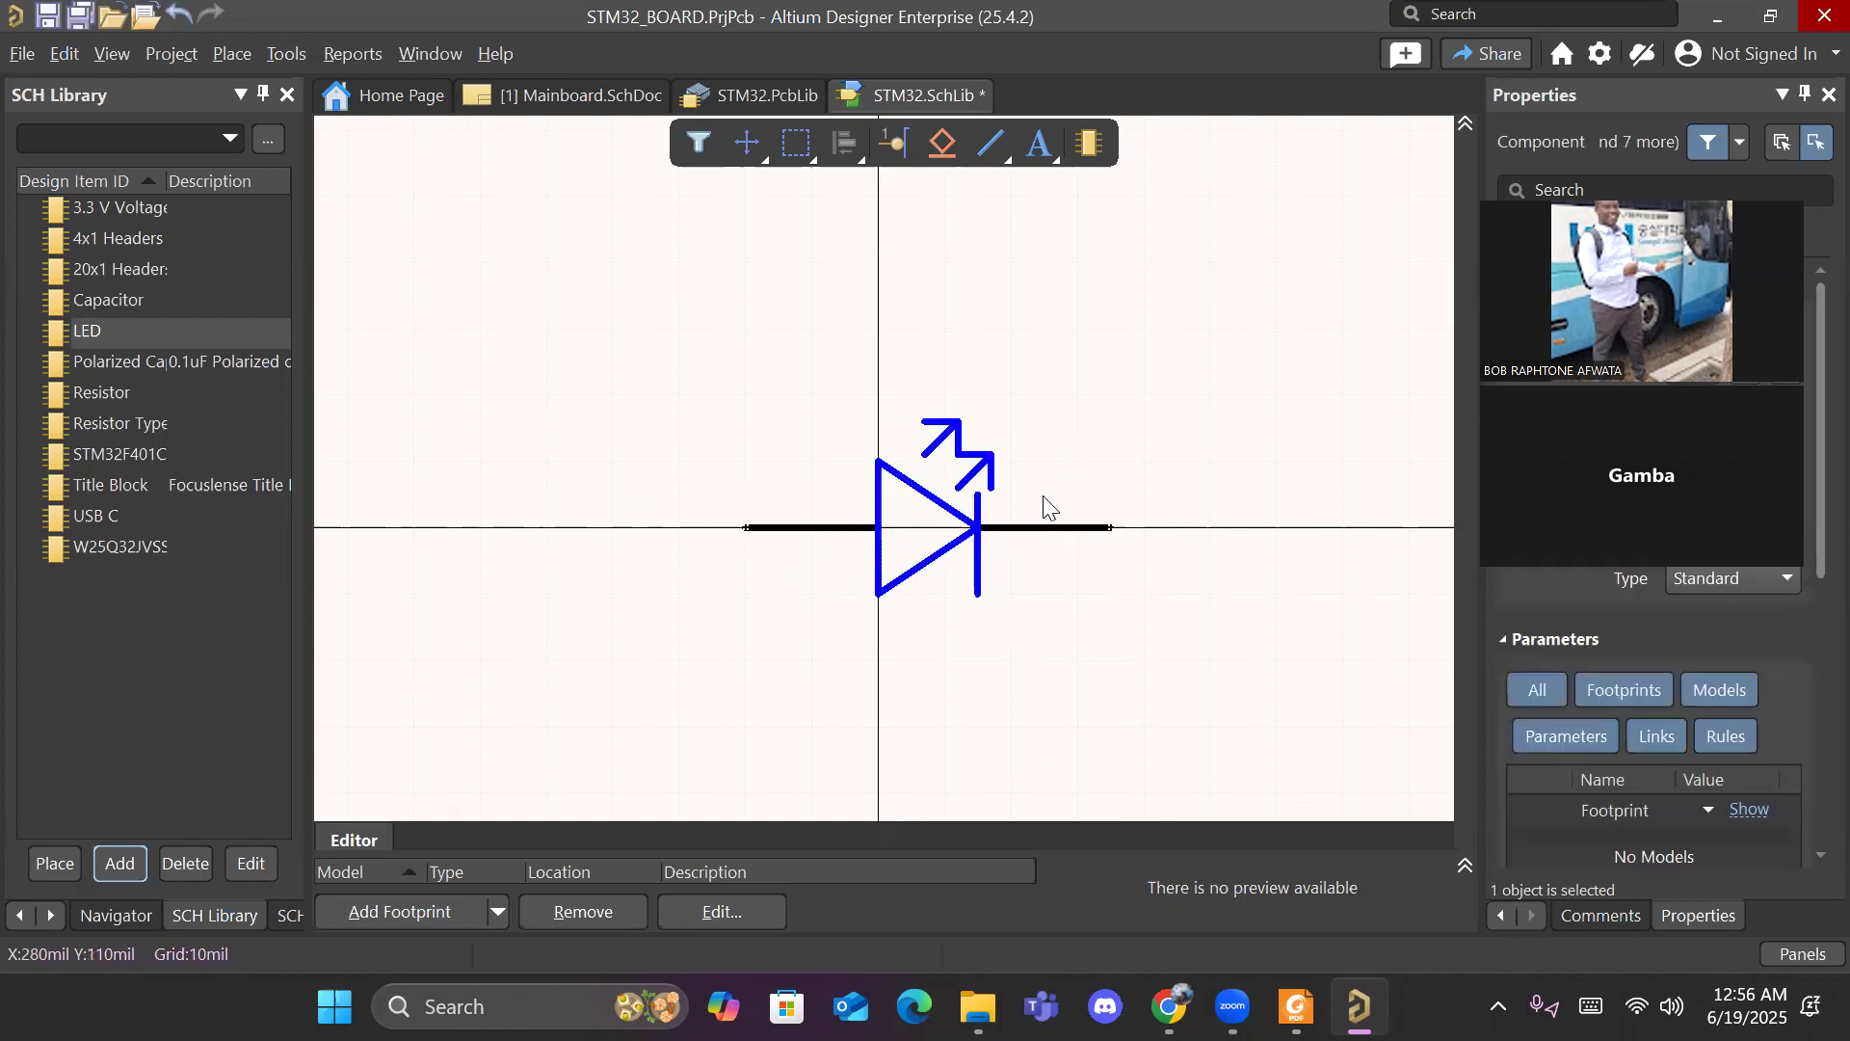
pyautogui.click(978, 568)
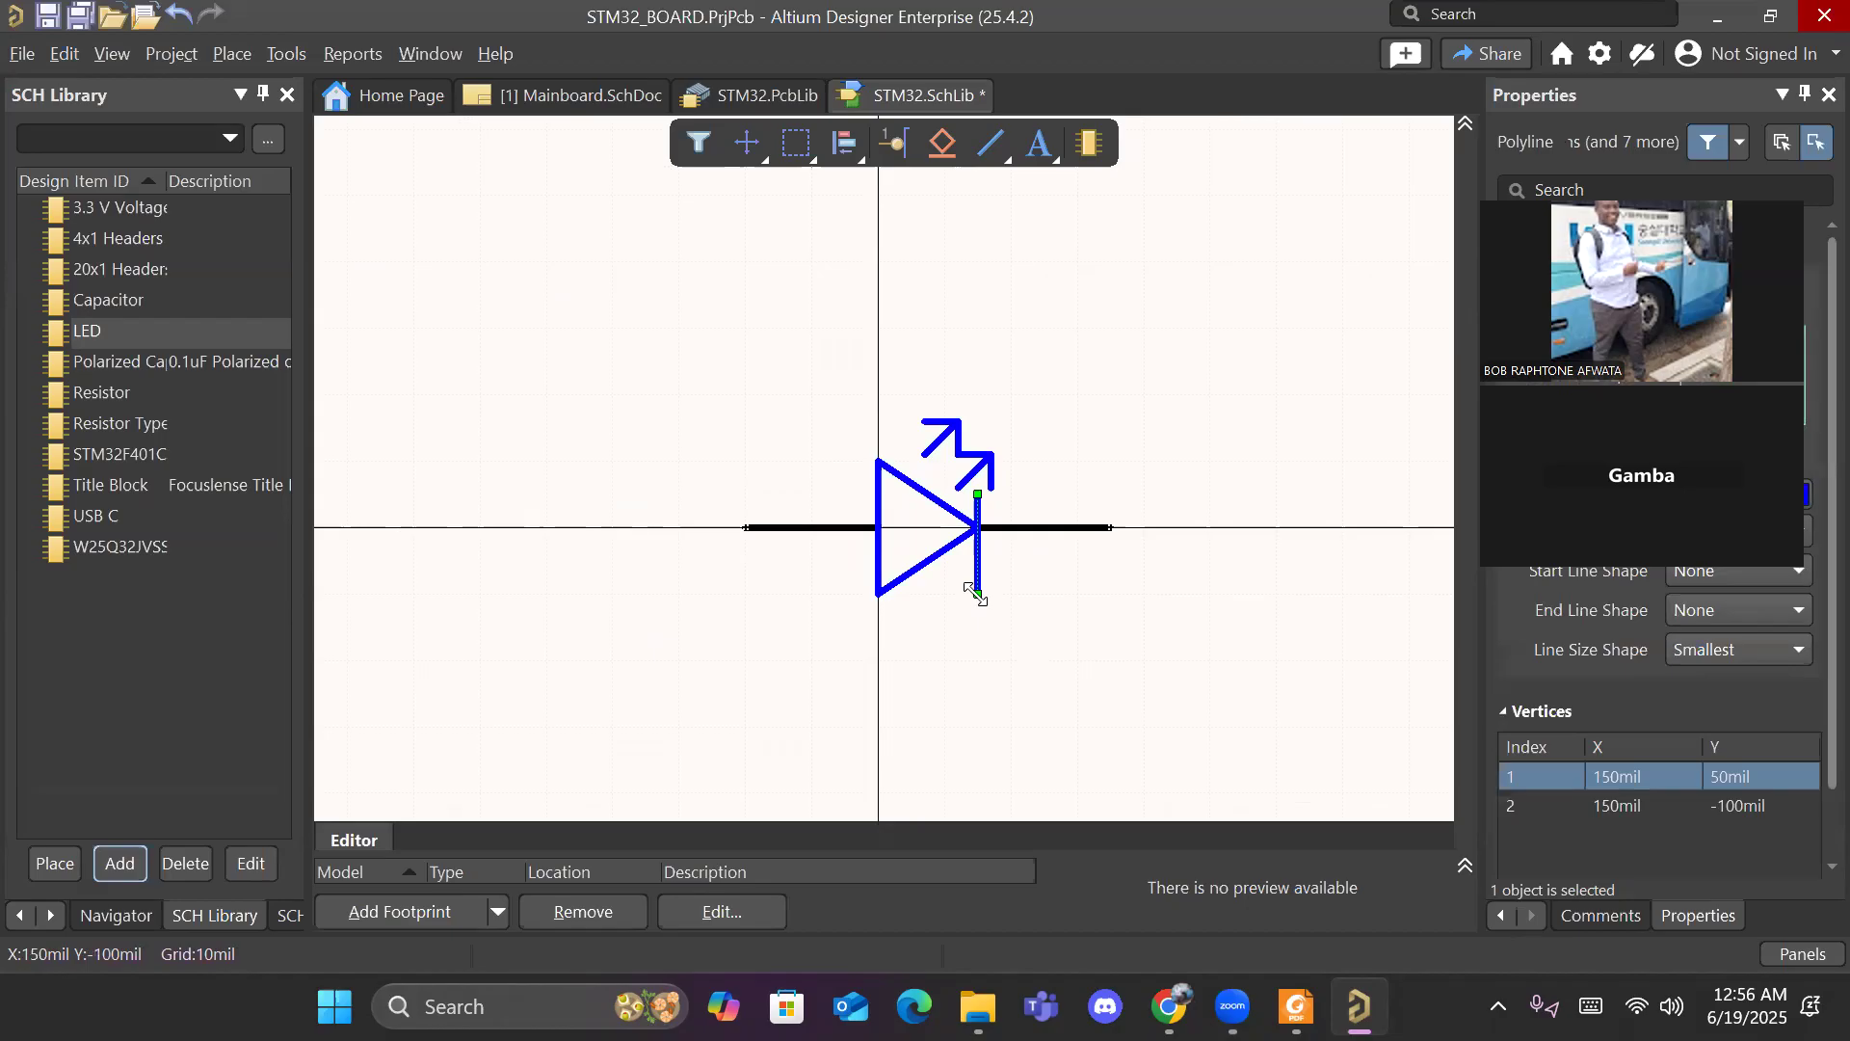
pyautogui.moveTo(976, 593); pyautogui.dragTo(979, 556)
pyautogui.click(1077, 609)
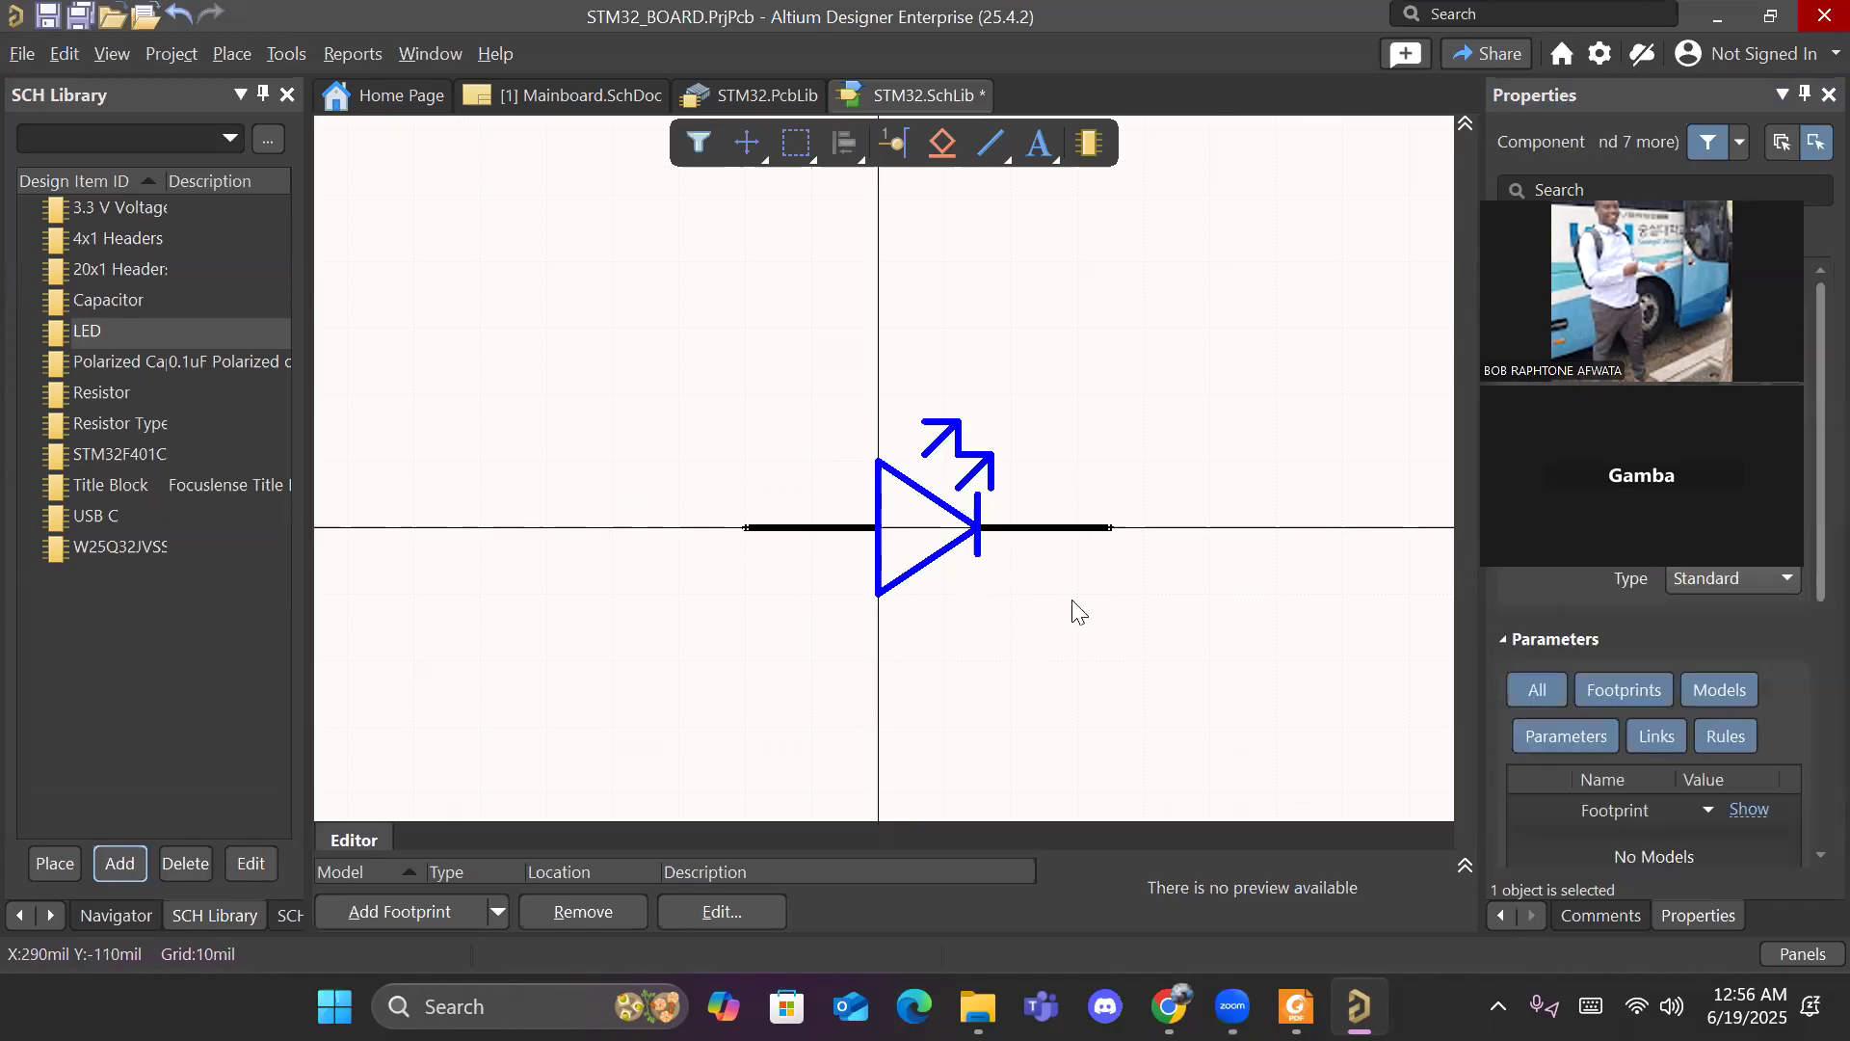
pyautogui.click(967, 493)
pyautogui.click(1091, 618)
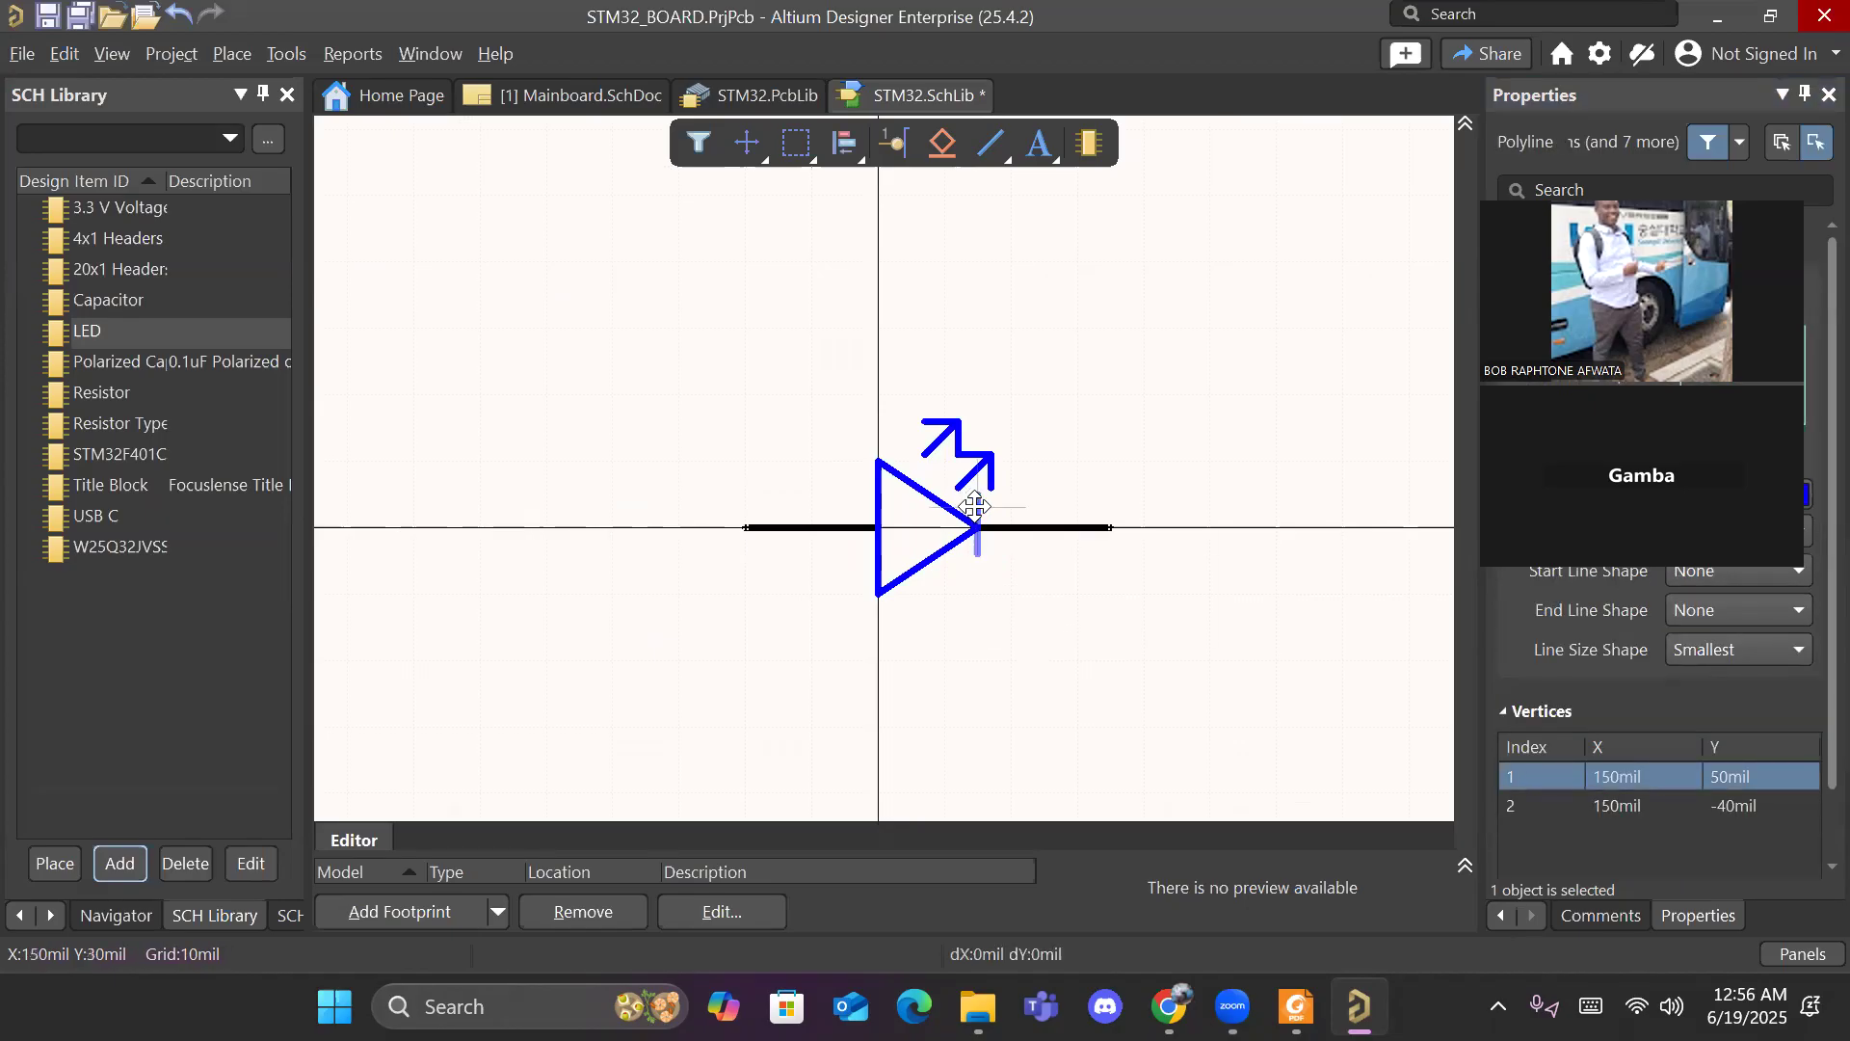
pyautogui.moveTo(977, 511); pyautogui.dragTo(1064, 607)
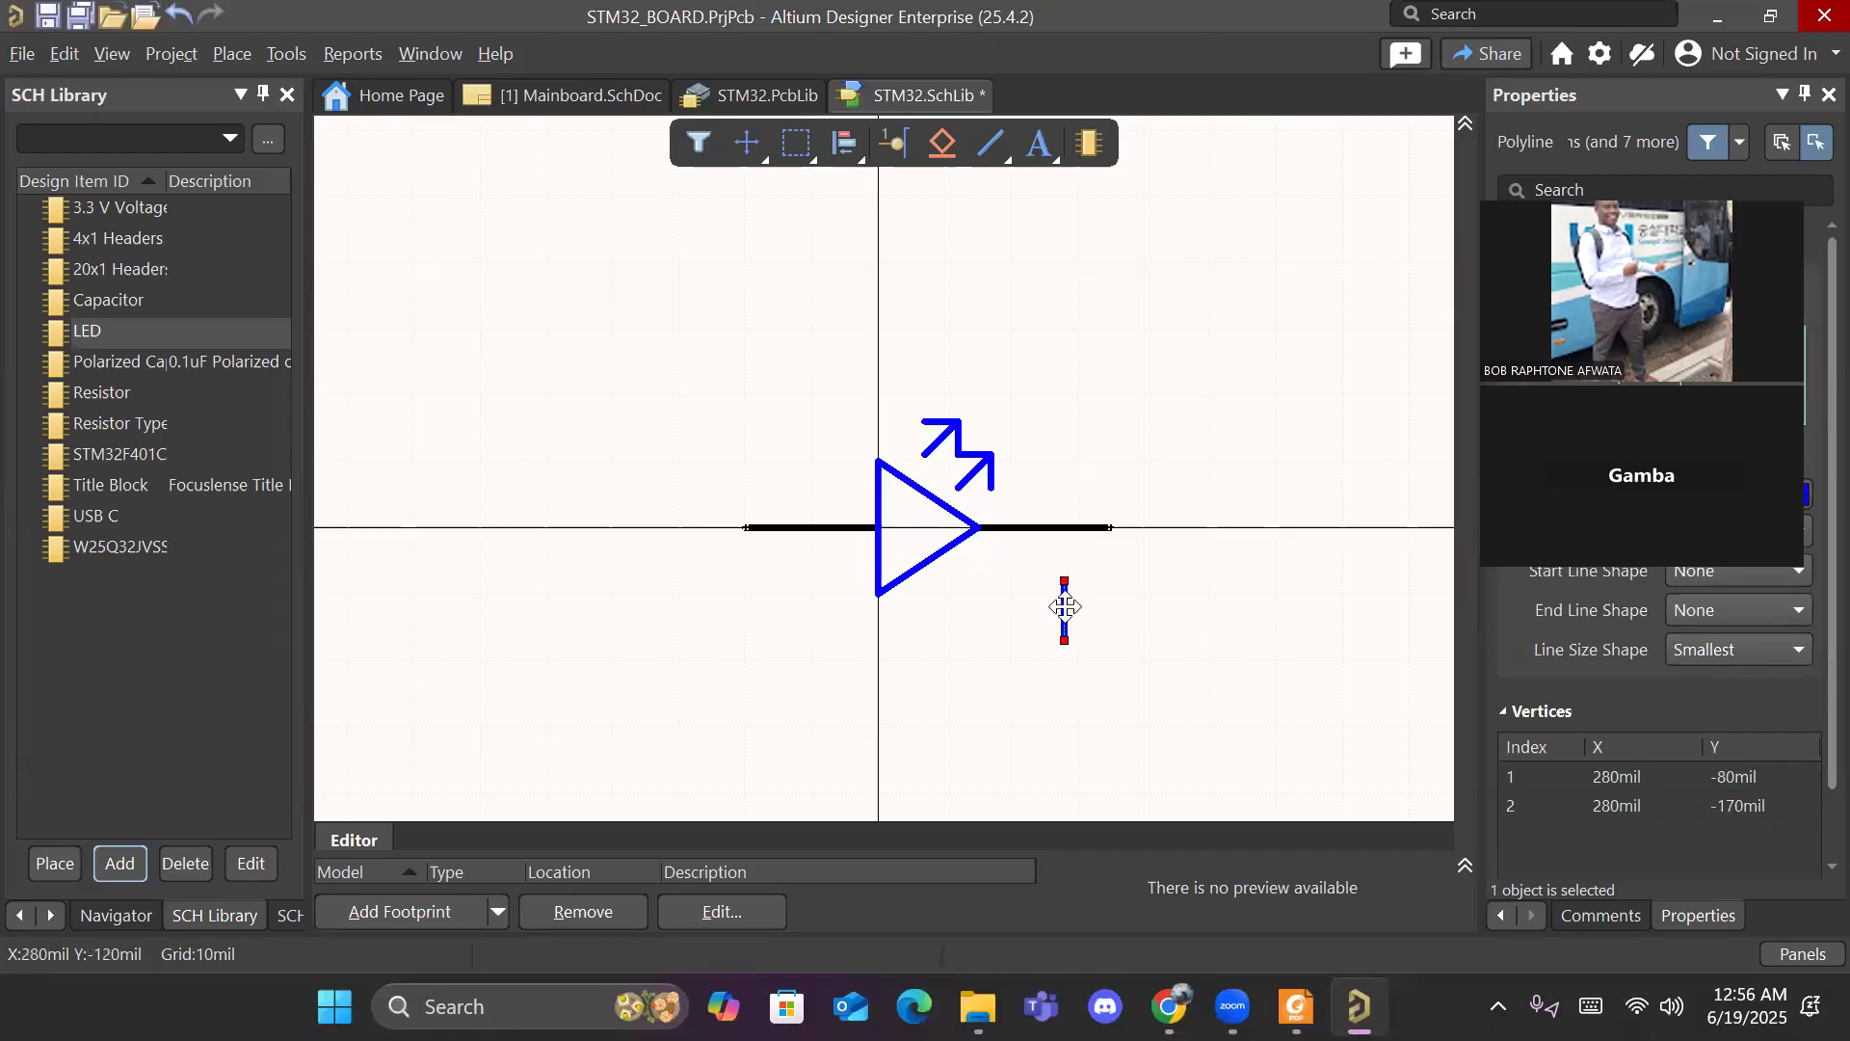
pyautogui.click(178, 13)
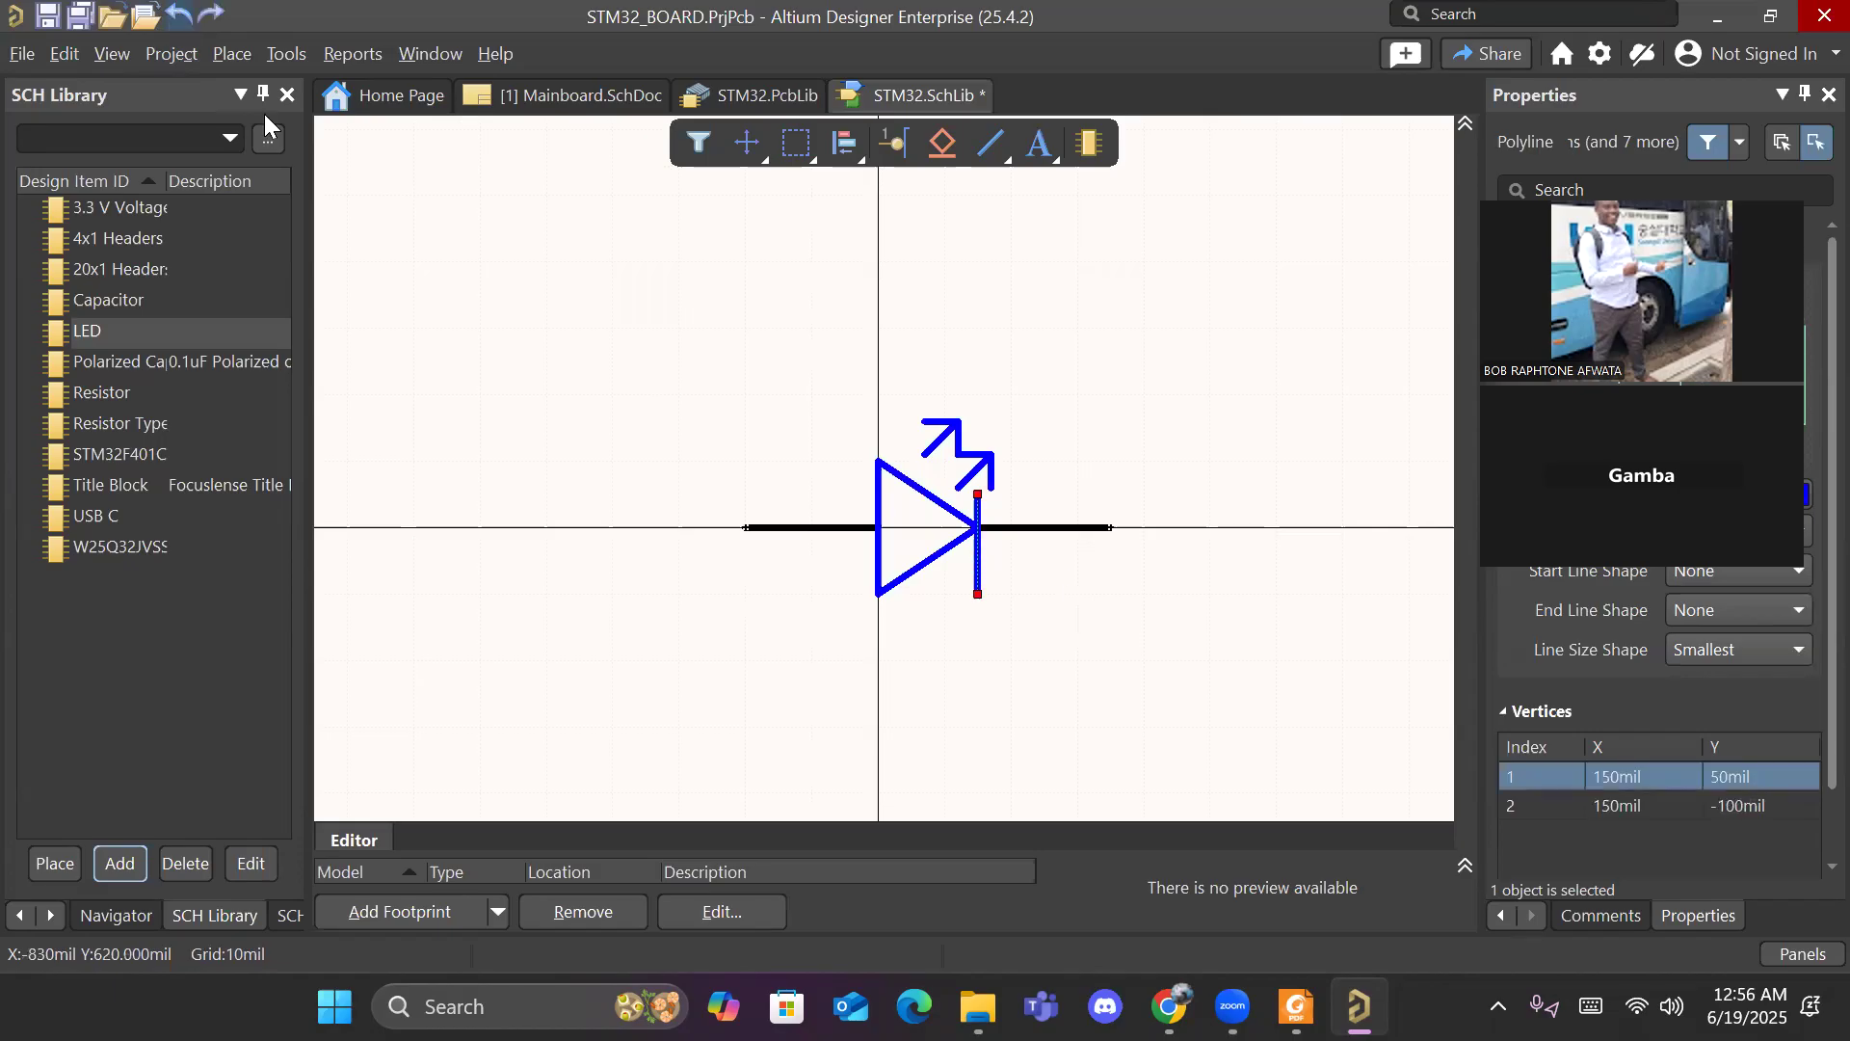
pyautogui.click(1024, 621)
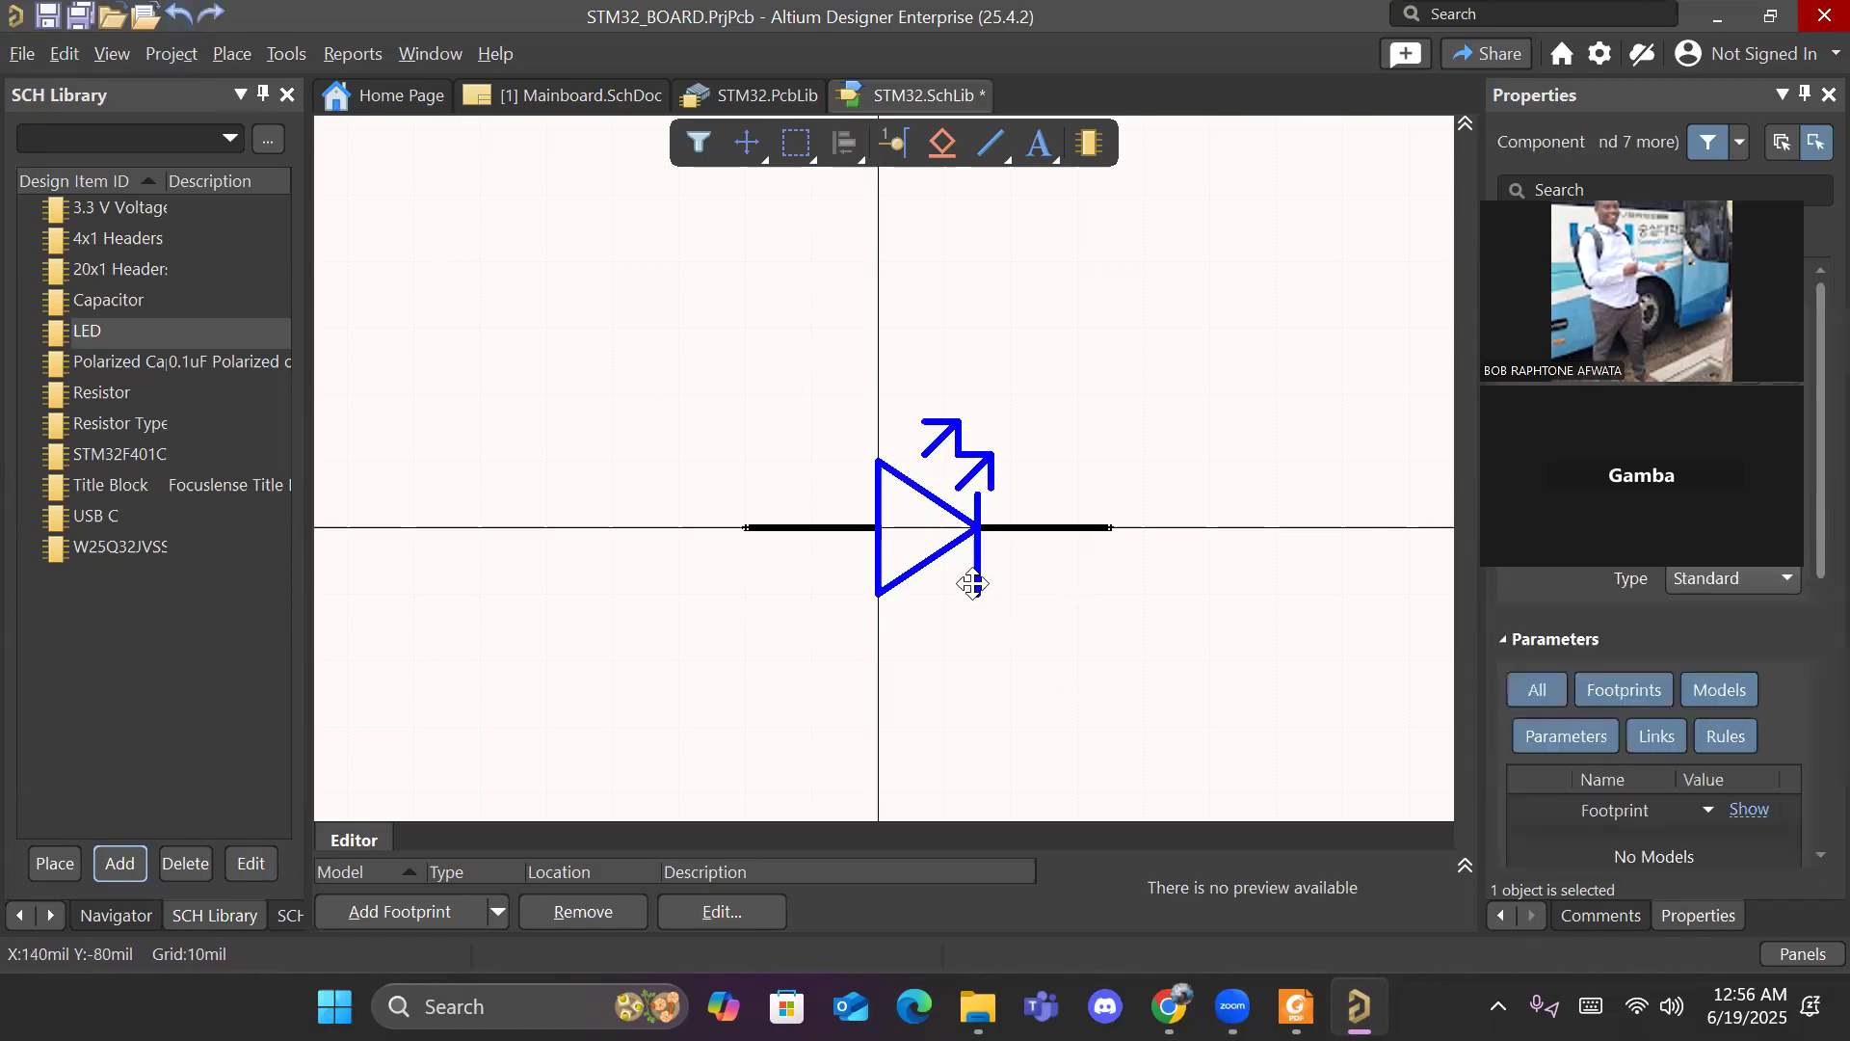
# Step: Shorten the LED's cathode bar at its lower end so it extends equally above and below the pin line
pyautogui.click(973, 583)
pyautogui.moveTo(978, 591); pyautogui.dragTo(976, 547)
pyautogui.click(1041, 603)
pyautogui.click(978, 540)
pyautogui.moveTo(978, 545); pyautogui.dragTo(977, 562)
pyautogui.click(1066, 599)
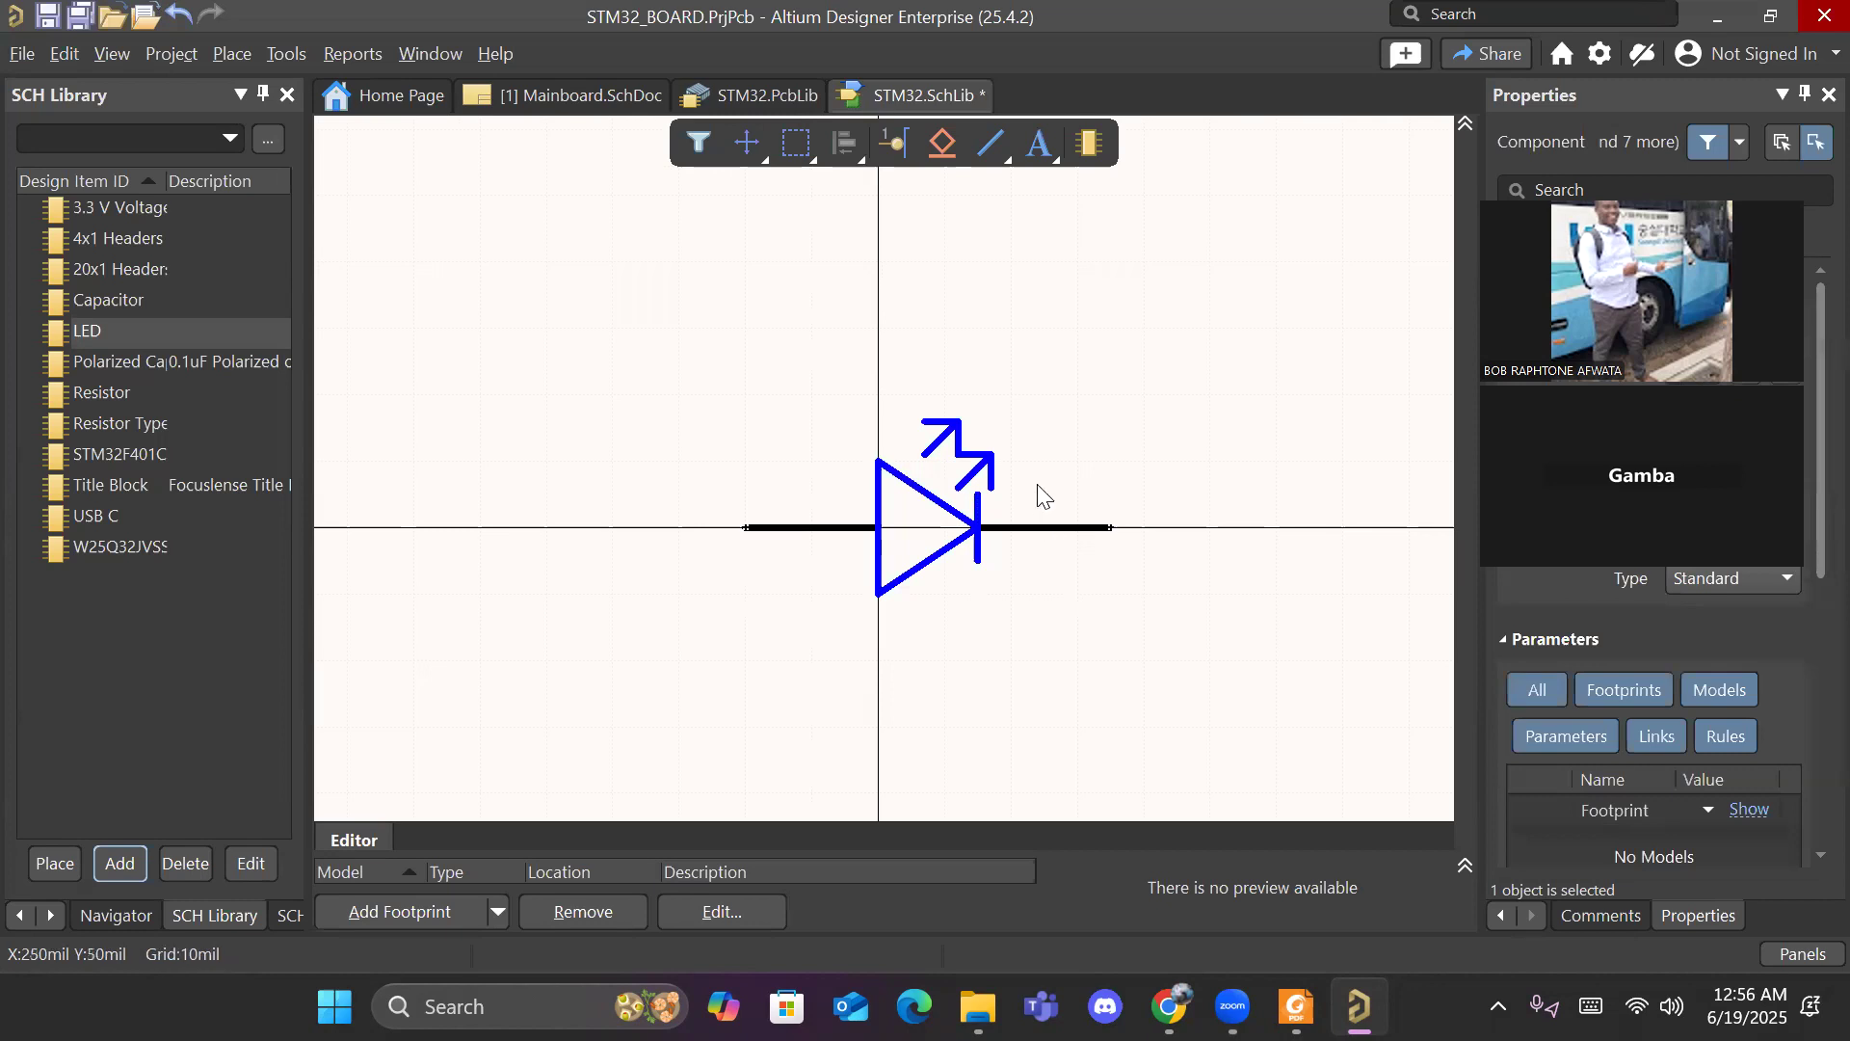
# Step: Shift the two light-emission arrows slightly up and left so the lower arrow's tip aligns with the cathode bar
pyautogui.moveTo(1052, 489); pyautogui.dragTo(914, 413)
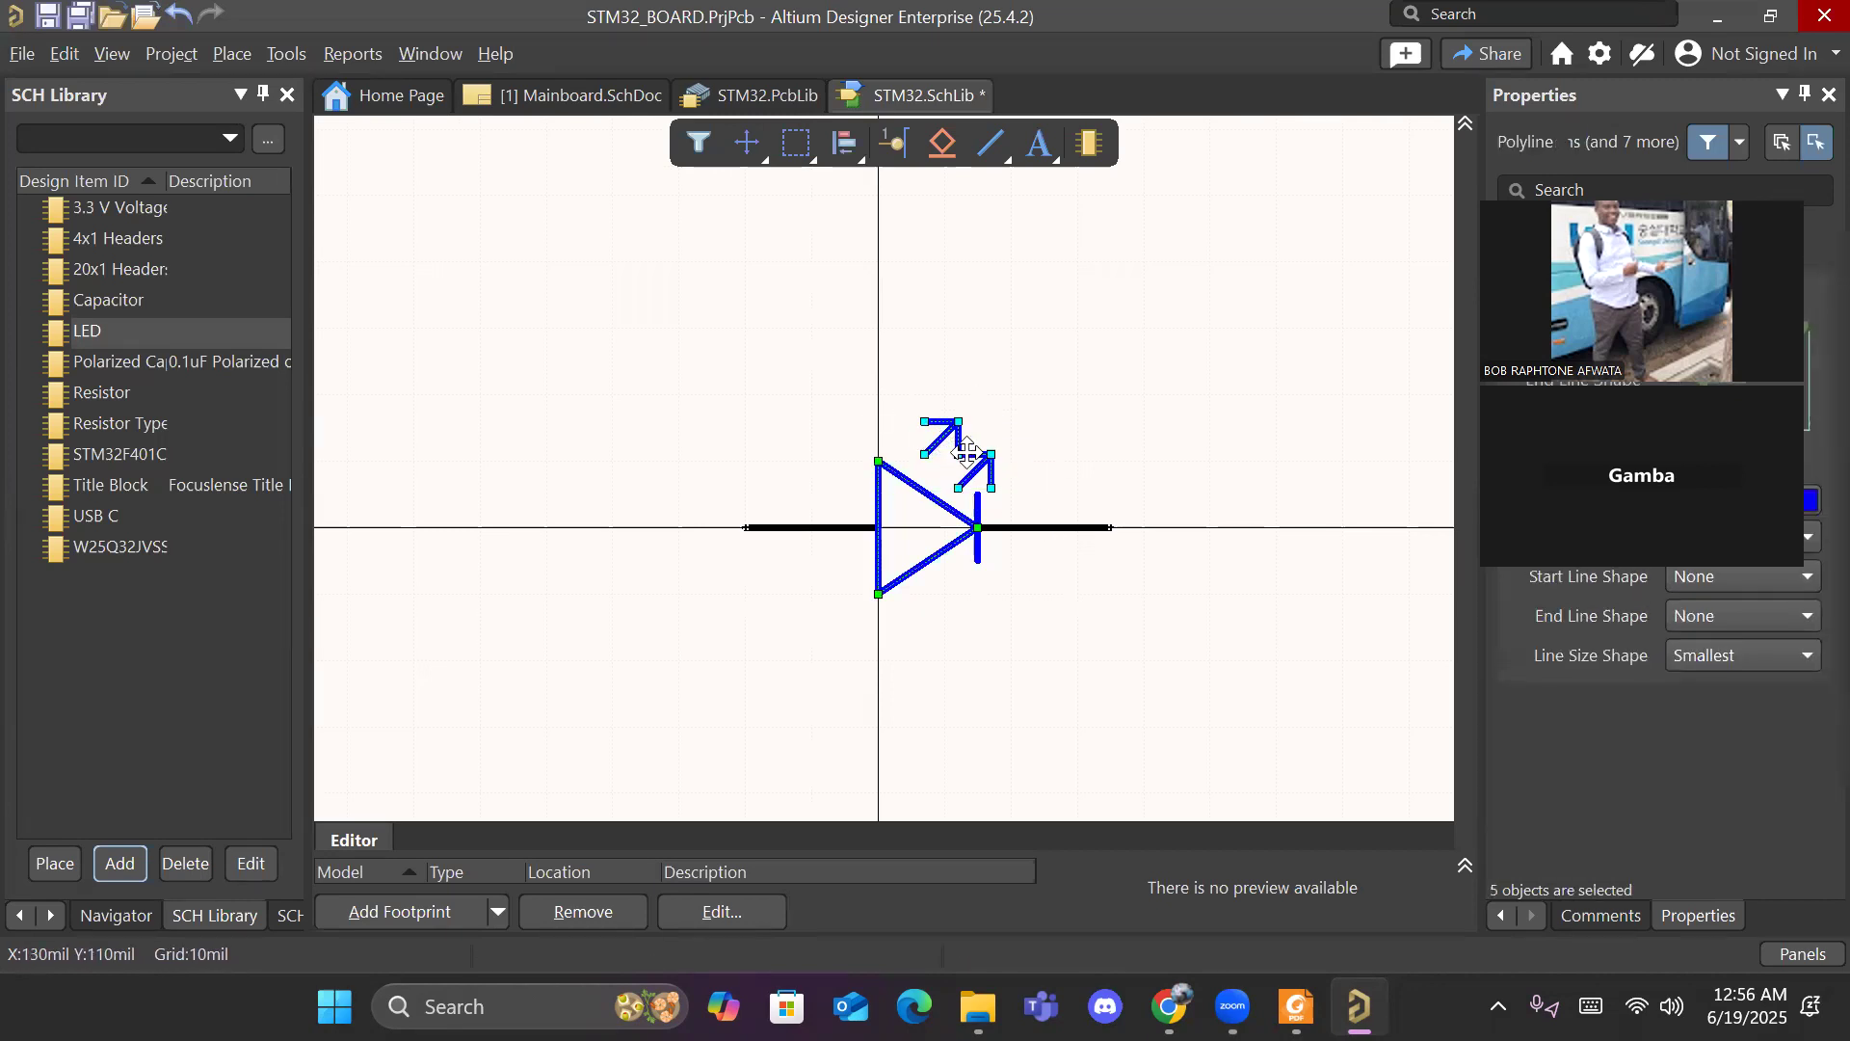
pyautogui.click(1060, 439)
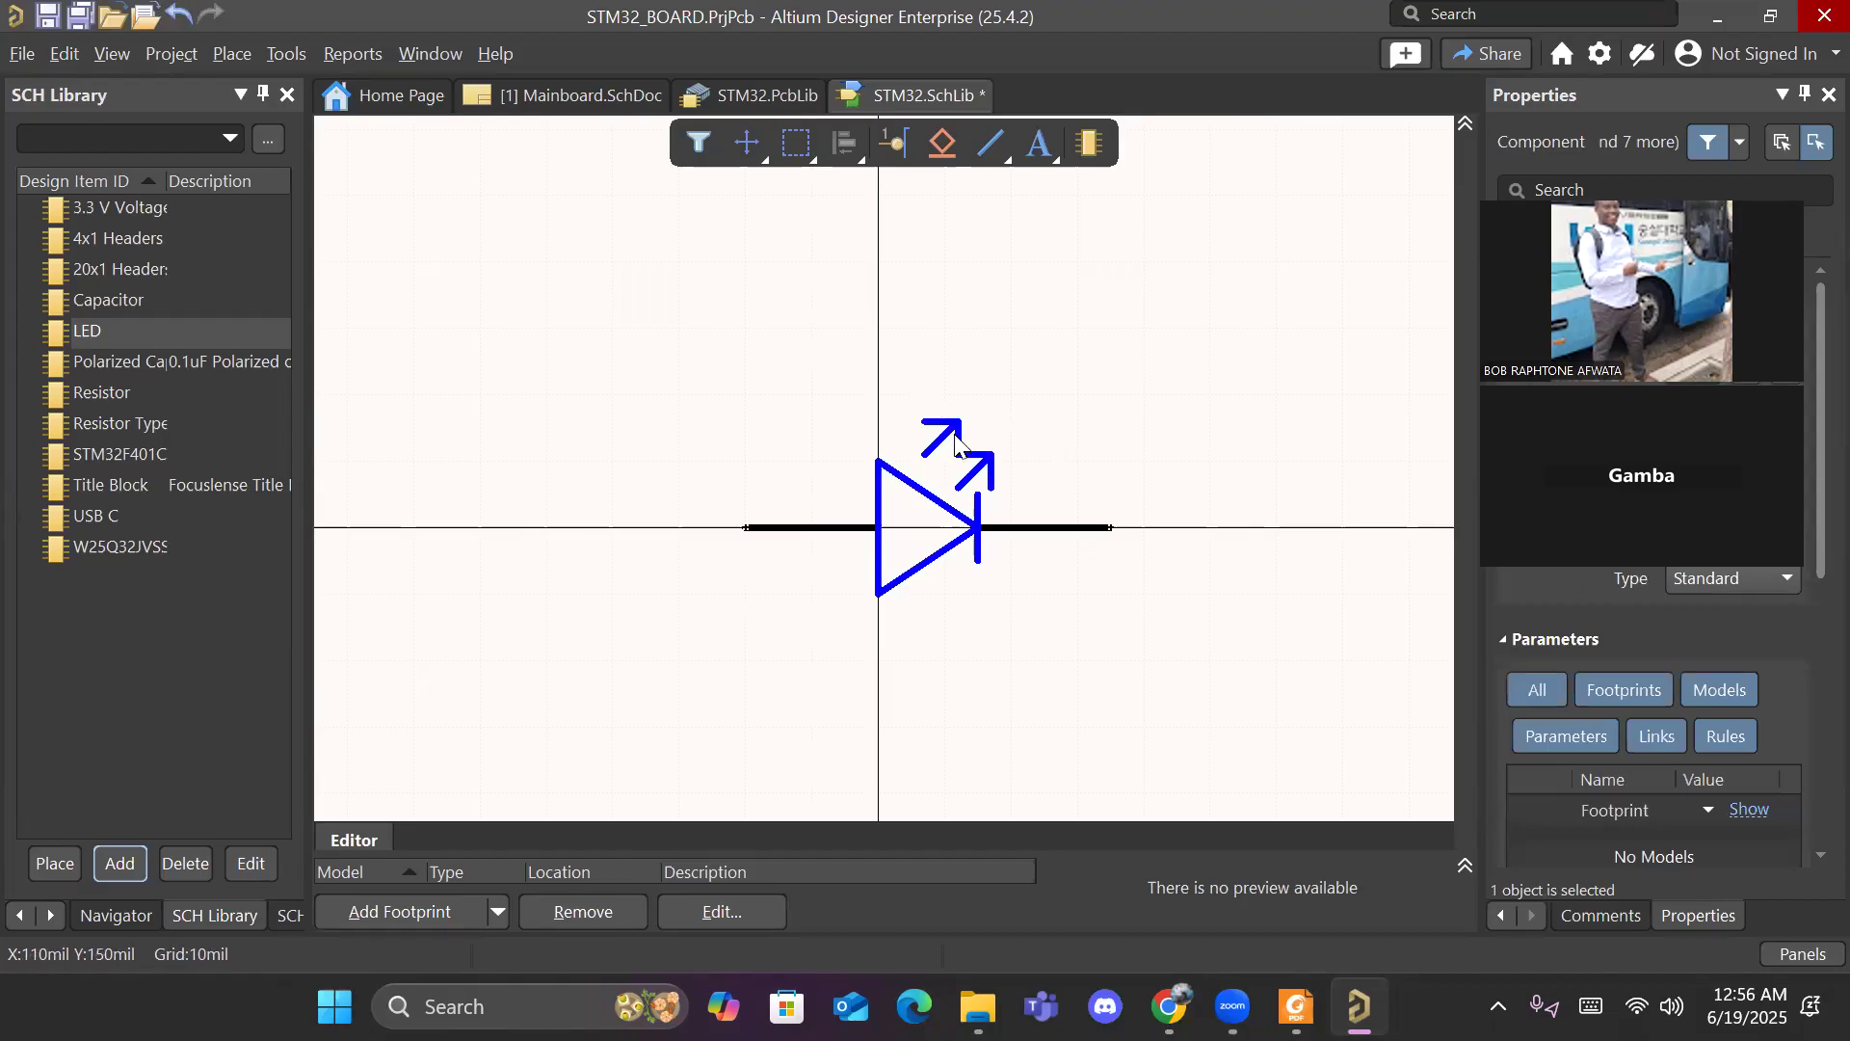
pyautogui.moveTo(882, 377); pyautogui.dragTo(936, 416)
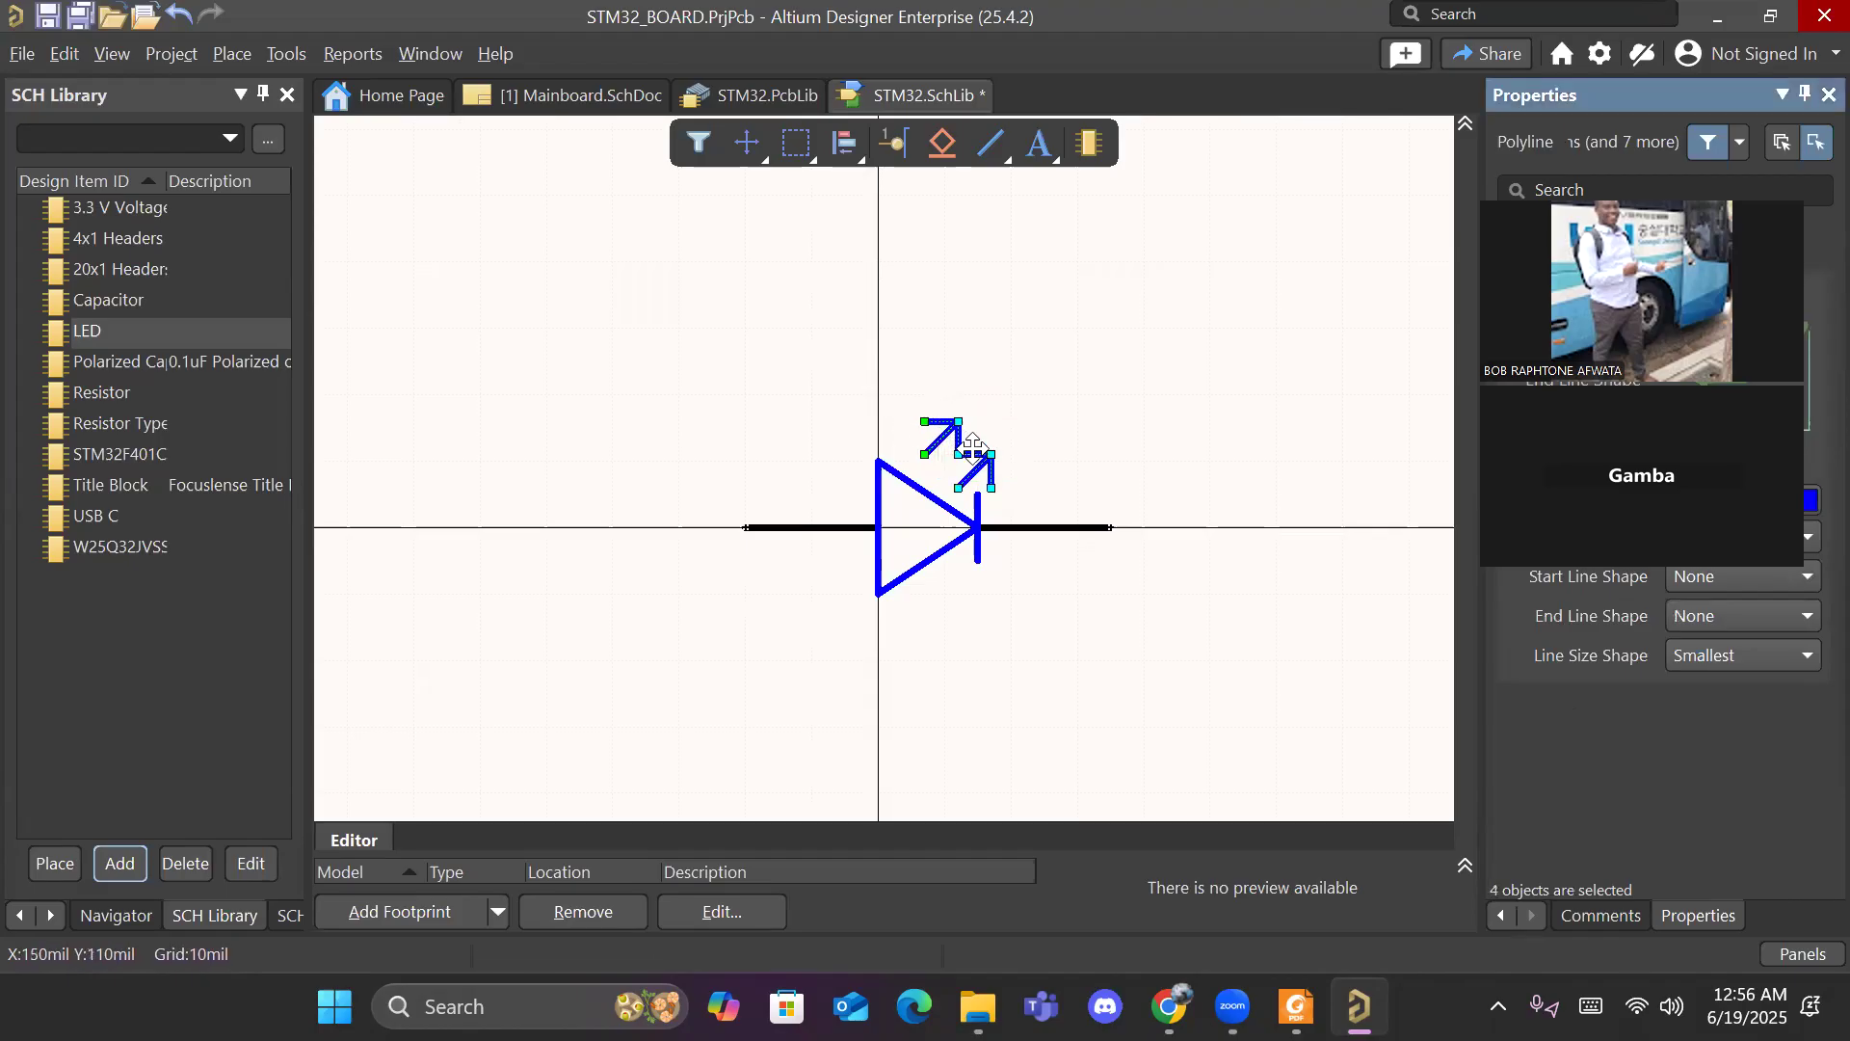
pyautogui.moveTo(957, 439)
pyautogui.mouseDown()
pyautogui.moveTo(957, 413)
pyautogui.moveTo(945, 426)
pyautogui.mouseUp()
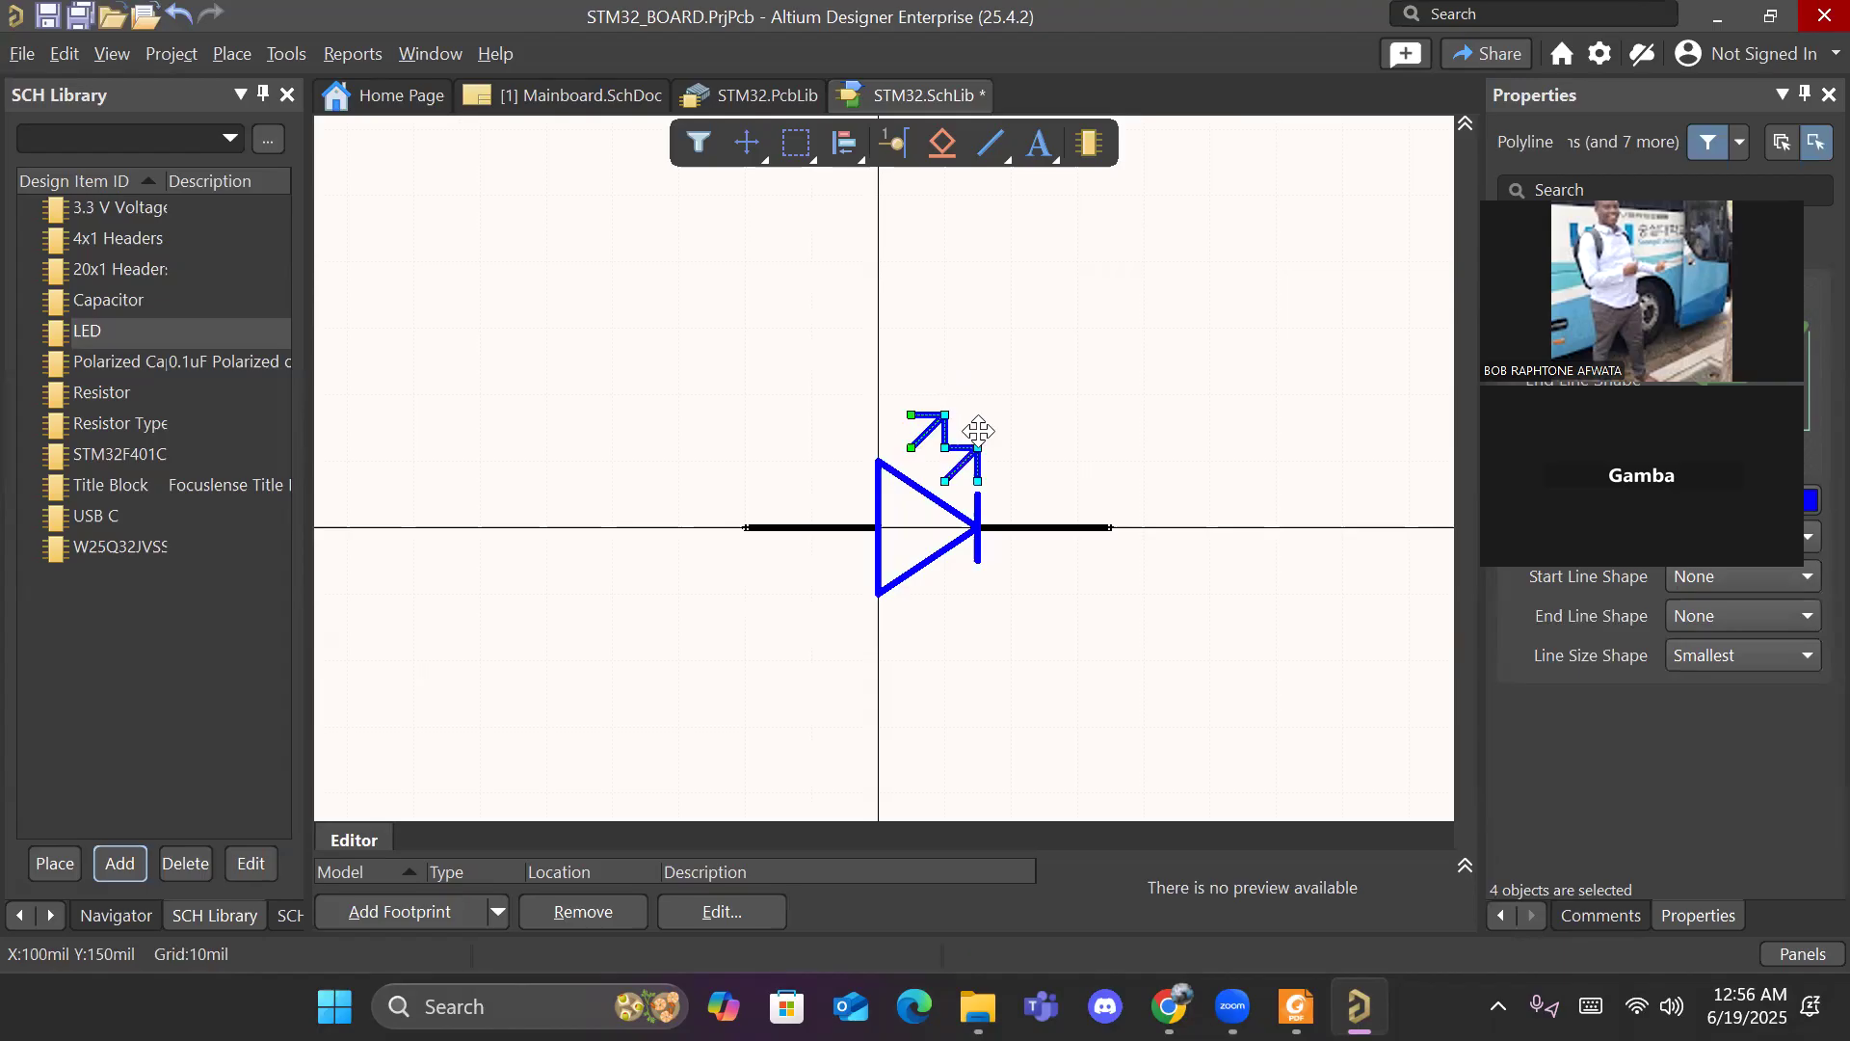
pyautogui.click(1099, 455)
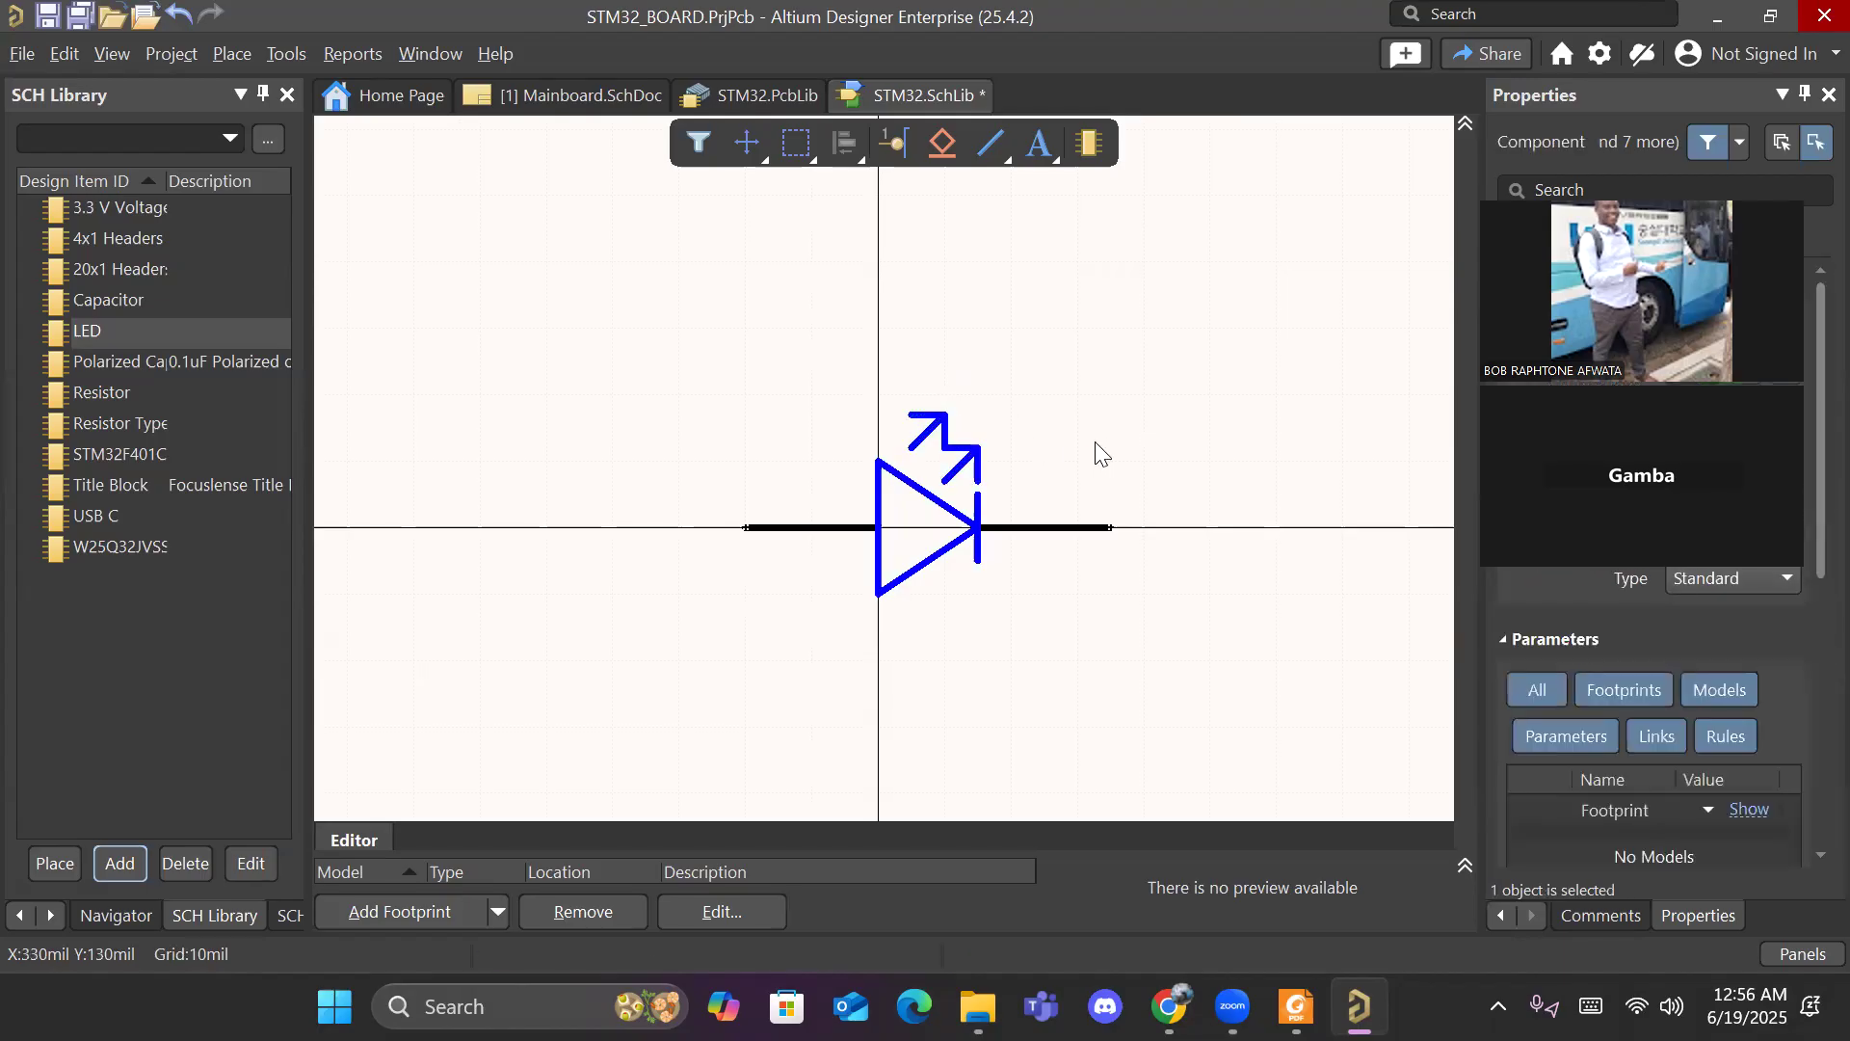
# Step: Try lowering the LED triangle's upper base vertex to Y 70 mil, and put it back at the triangle's corner
pyautogui.click(887, 591)
pyautogui.click(962, 658)
pyautogui.click(886, 474)
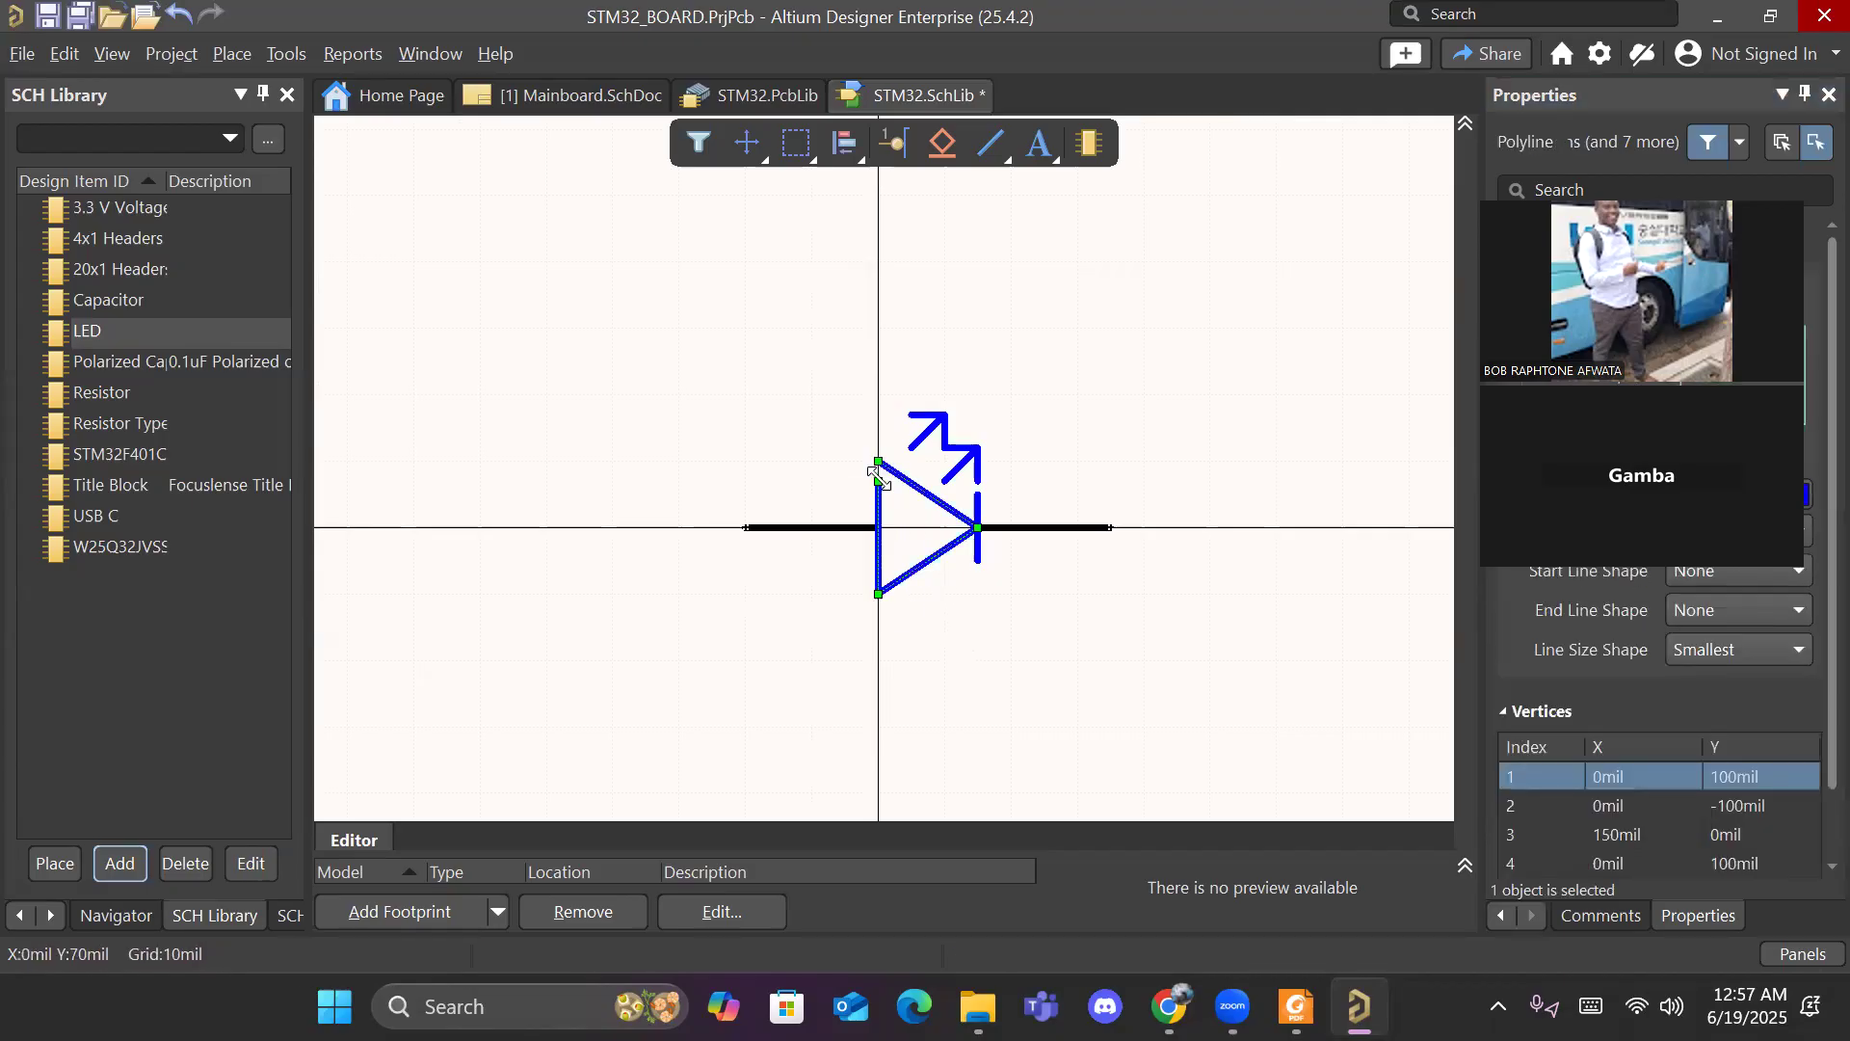
pyautogui.click(879, 459)
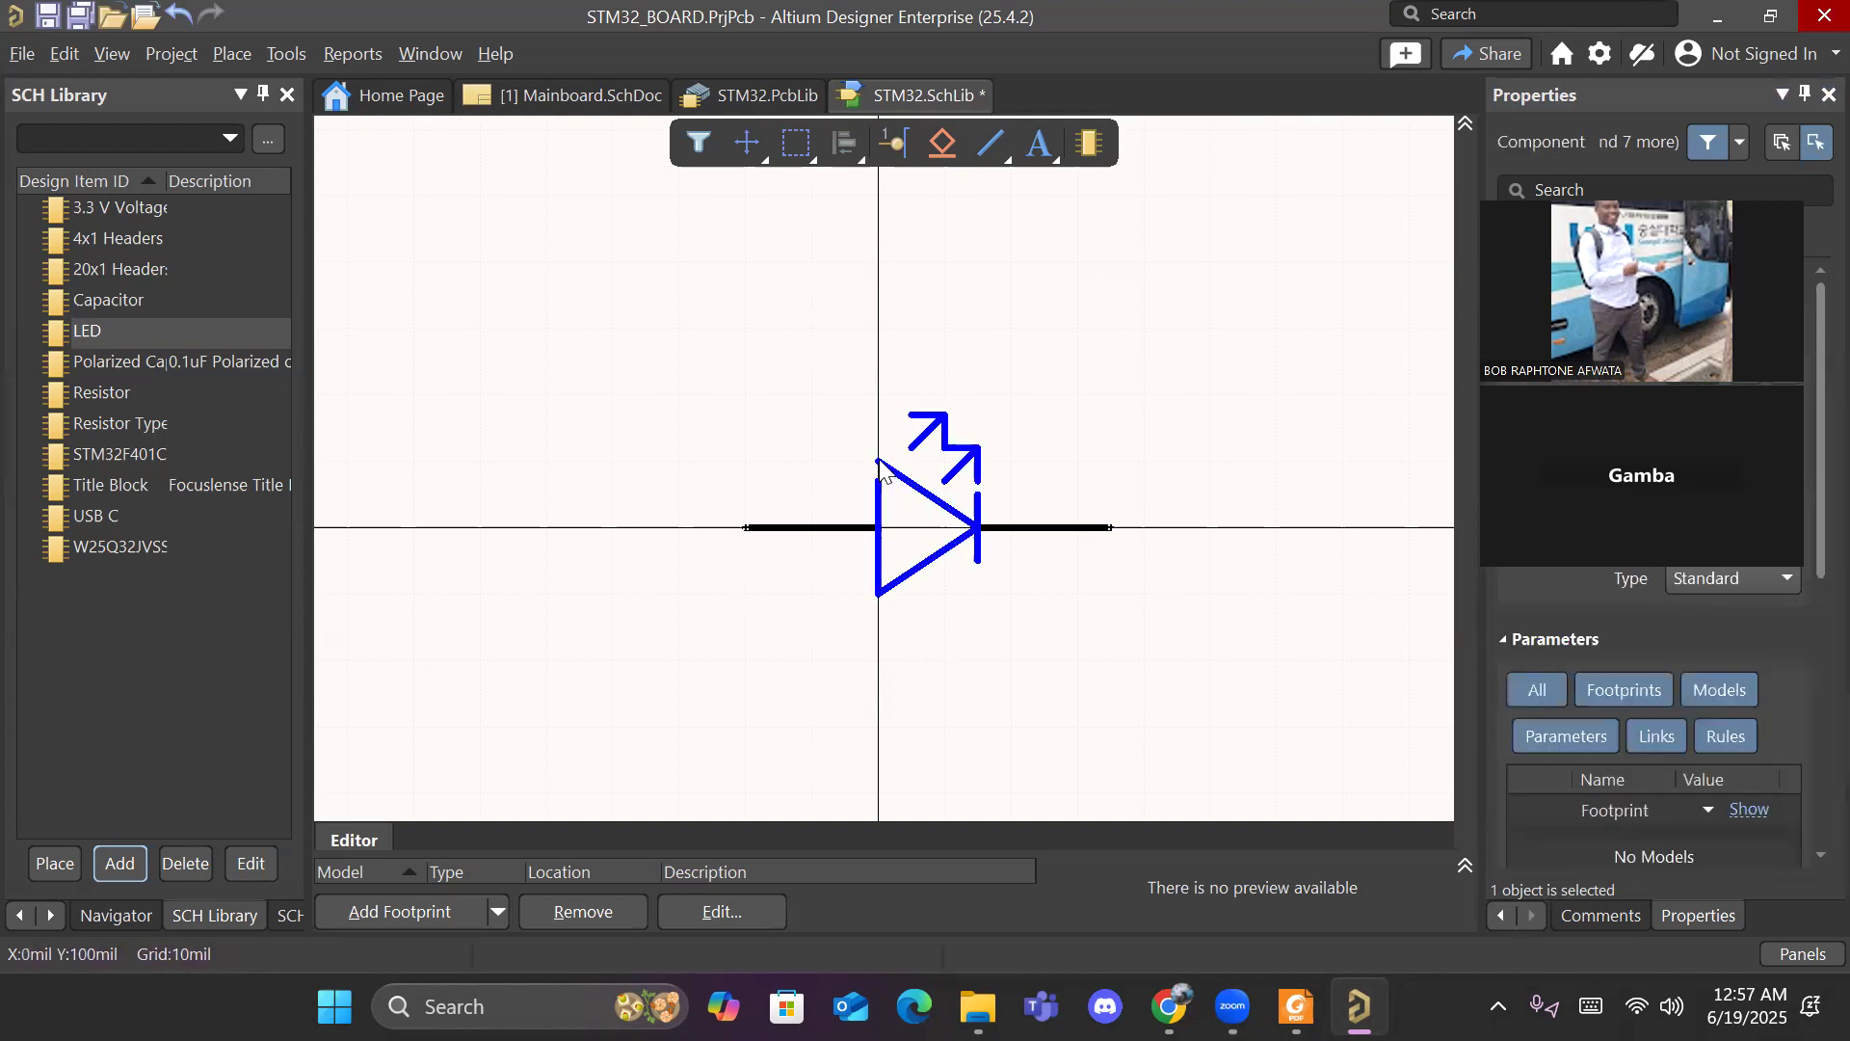
pyautogui.click(879, 462)
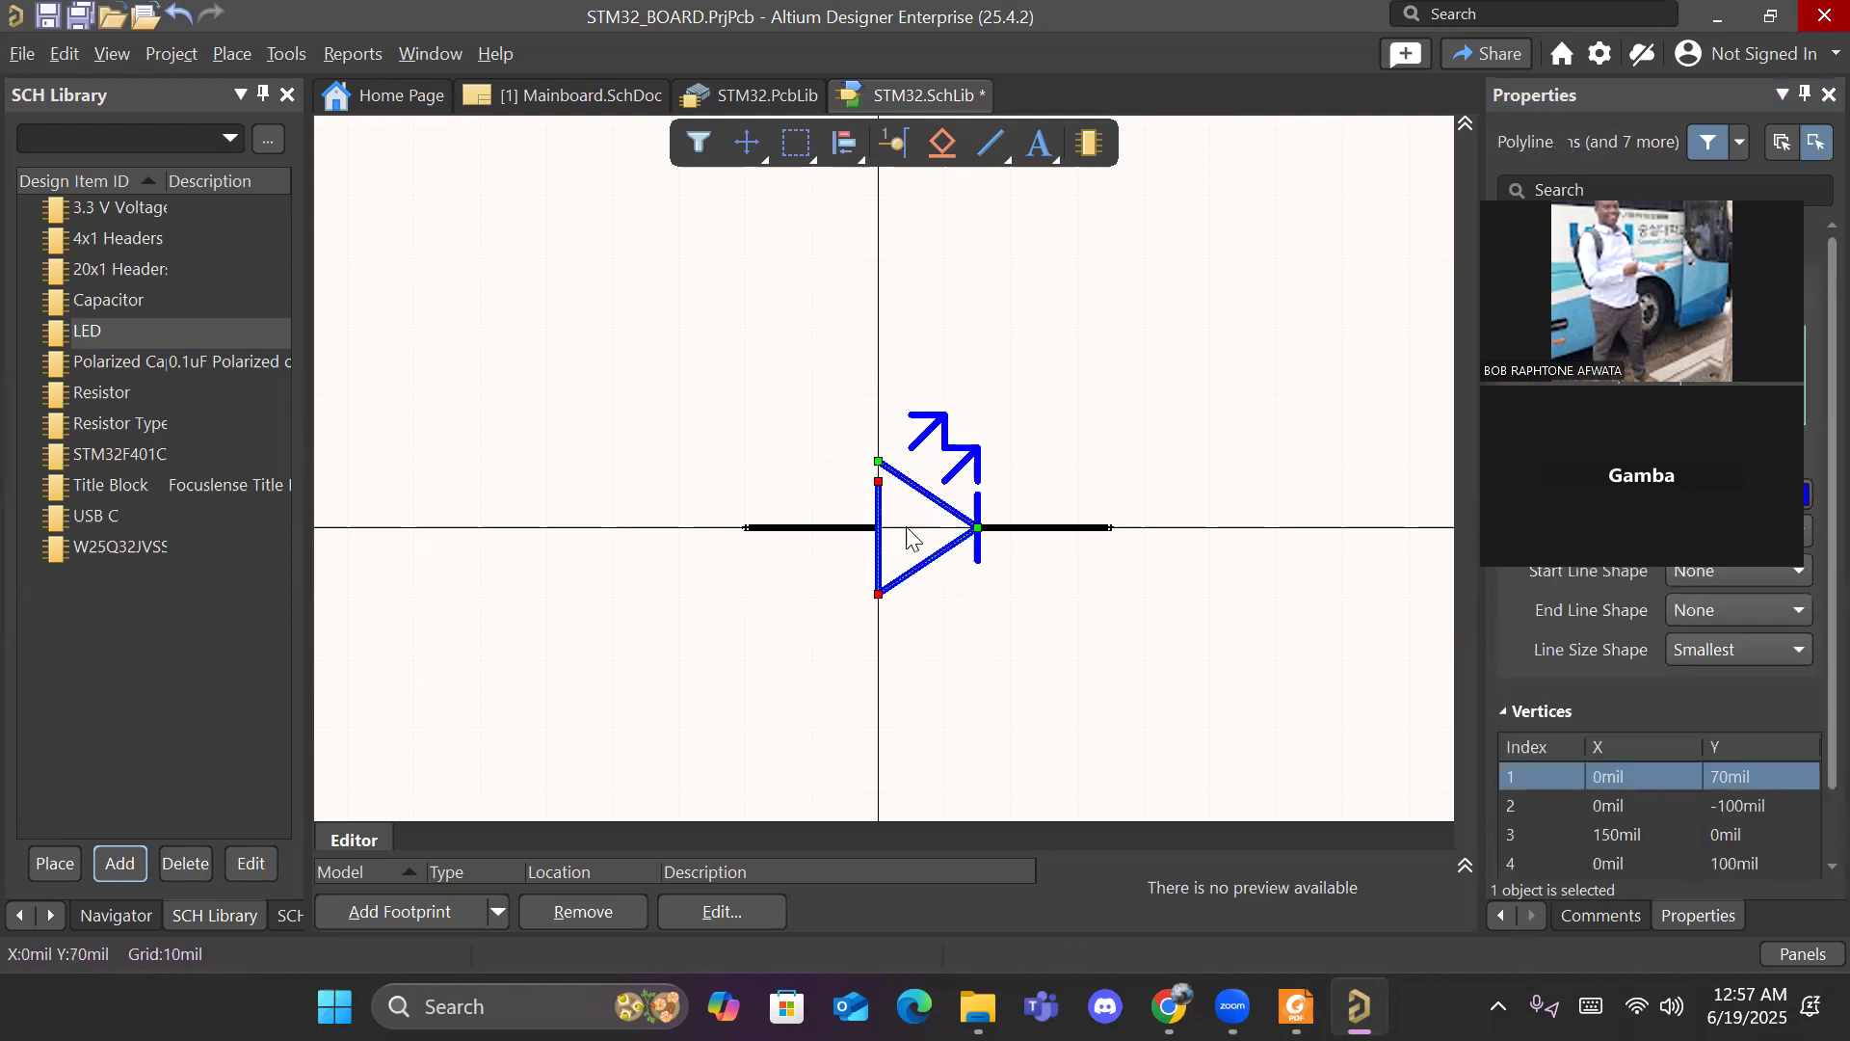
pyautogui.moveTo(878, 481); pyautogui.dragTo(873, 457)
pyautogui.click(1123, 479)
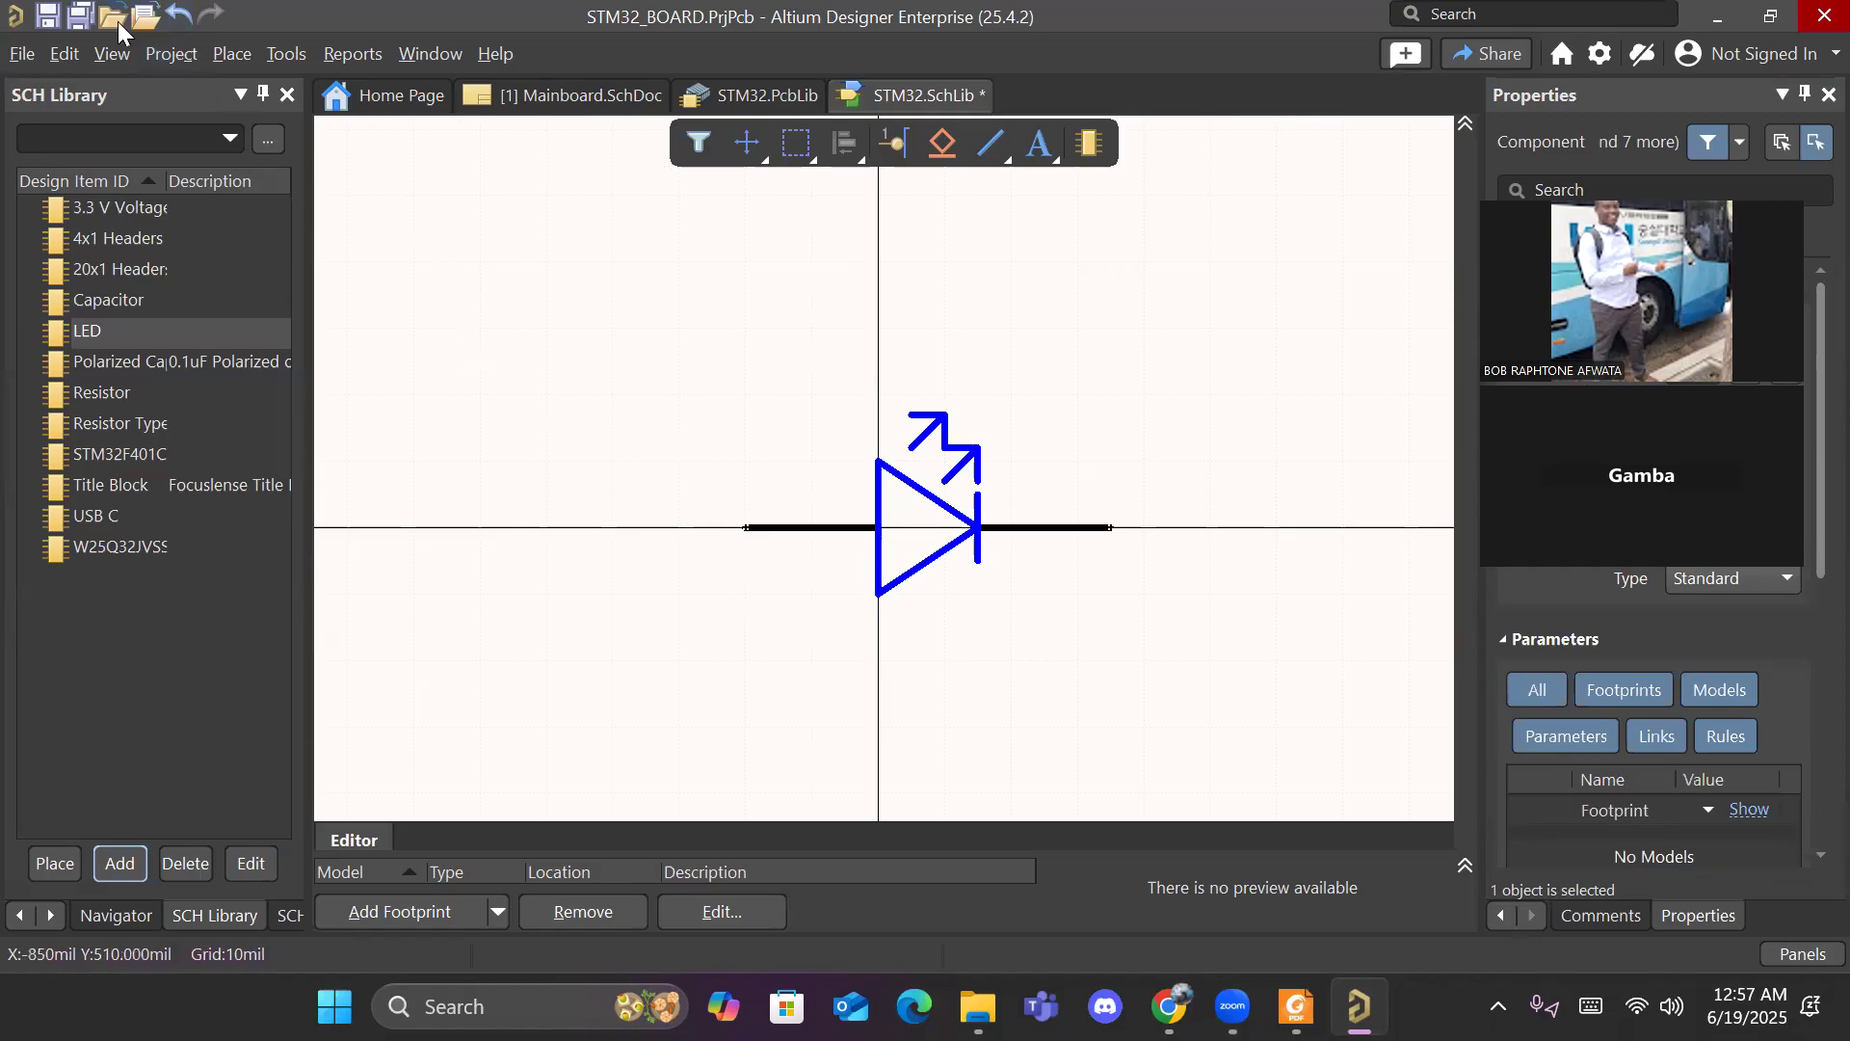
# Step: Save all modified documents
pyautogui.click(84, 18)
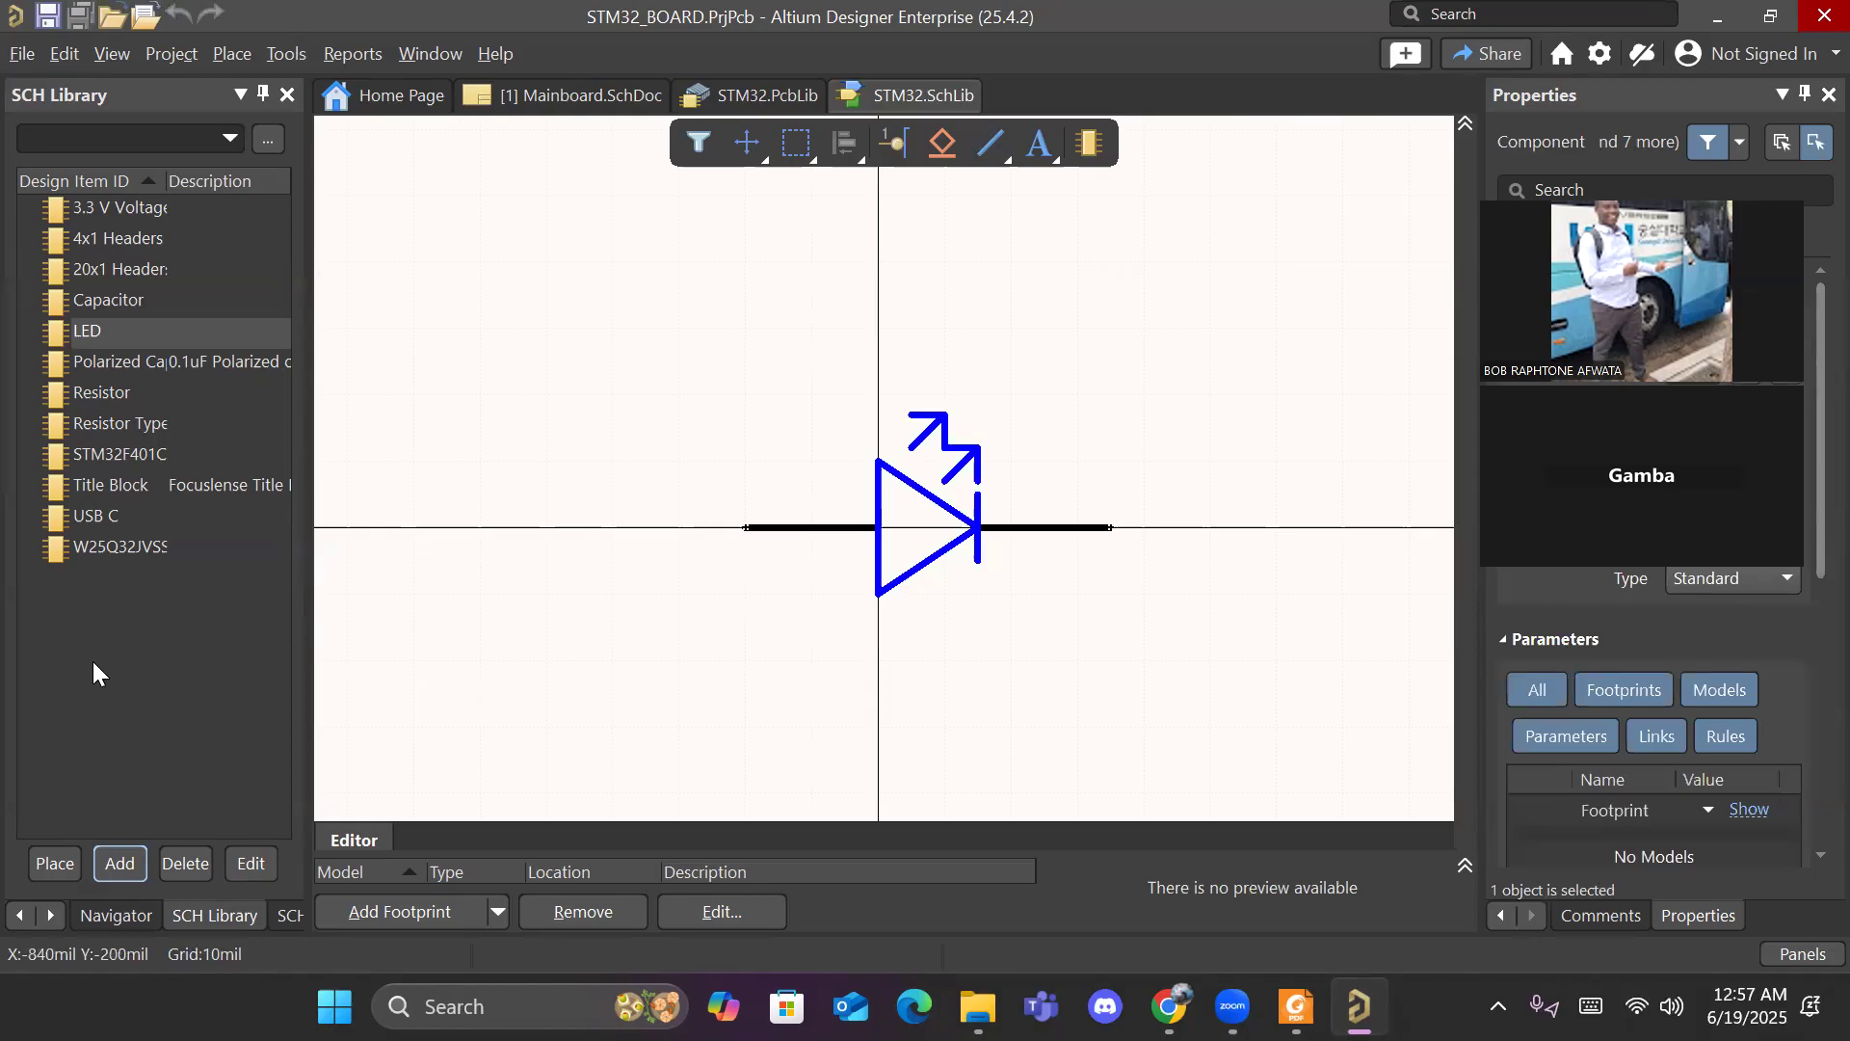
# Step: Review the library's other symbols: USB C, W25Q32JVSS, Title Block, STM32F401C, the capacitors, LED, Resistor, 3.3 V Voltage, 4x1 Headers and 20x1 Headers
pyautogui.click(95, 512)
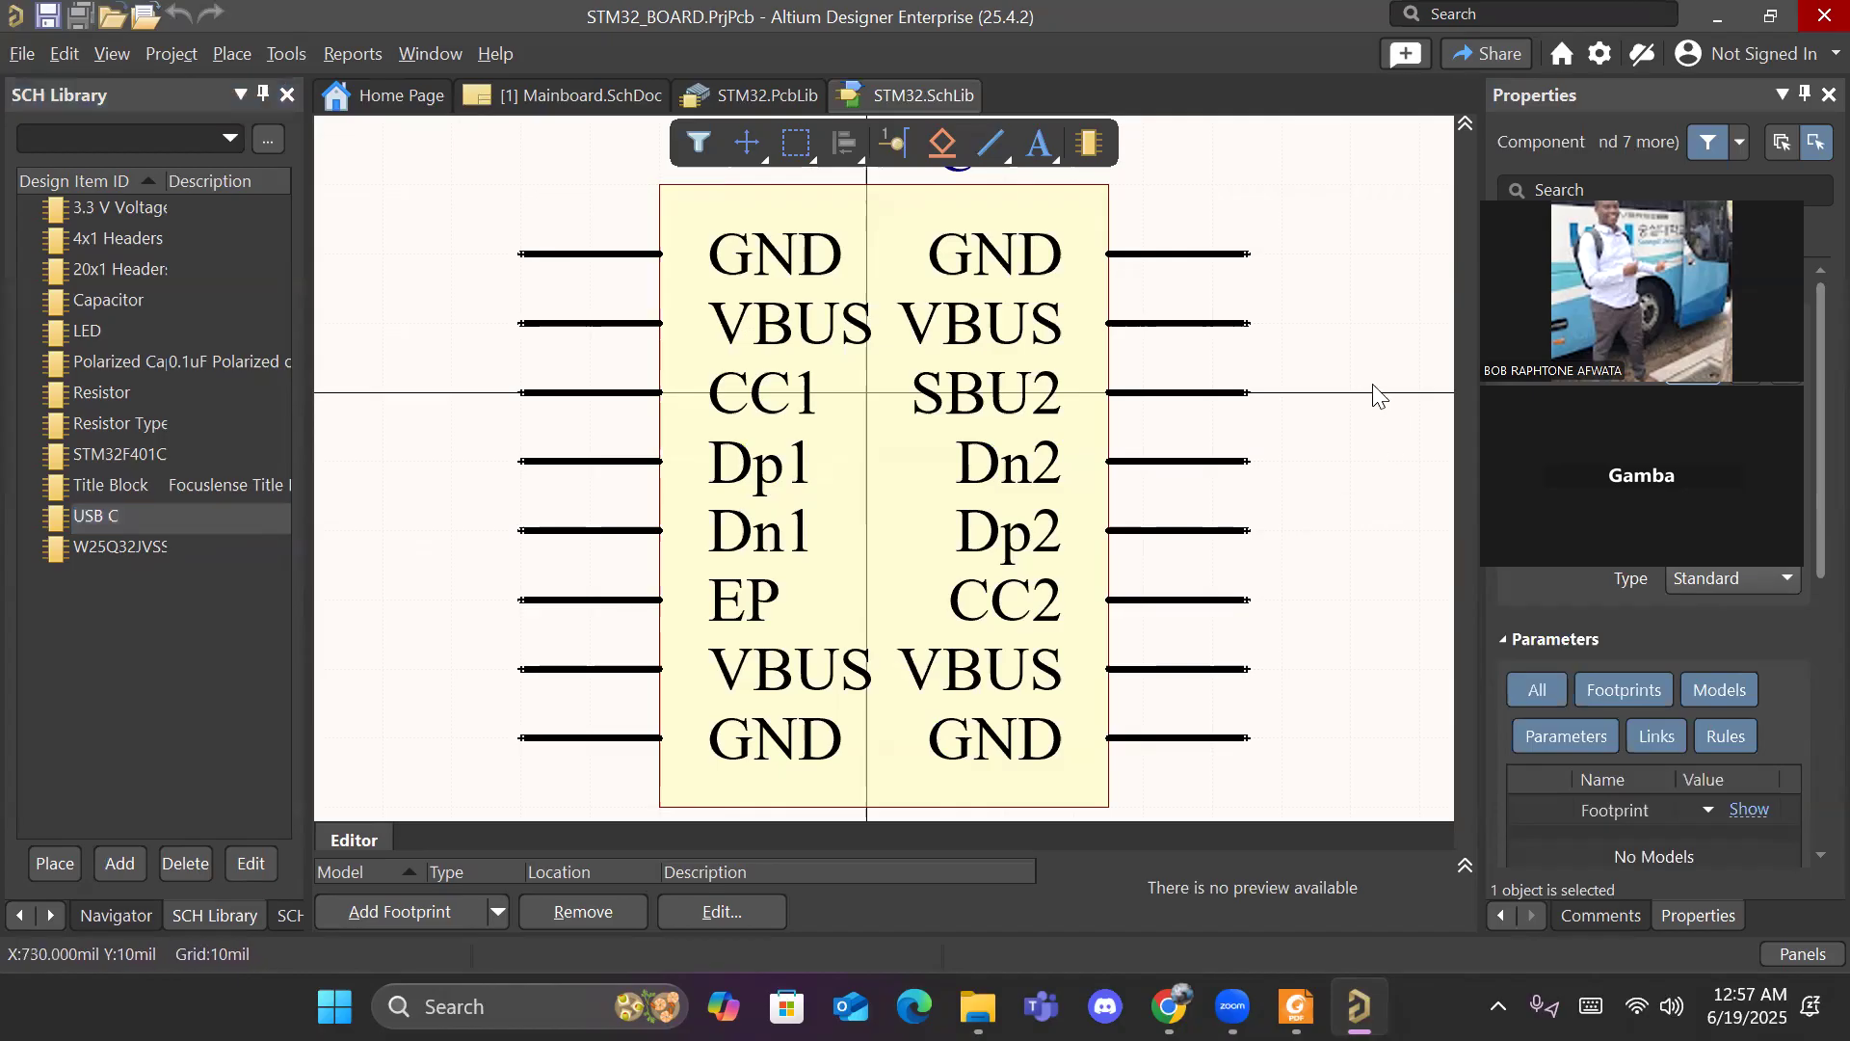
pyautogui.moveTo(1375, 392); pyautogui.dragTo(1342, 430, button='right')
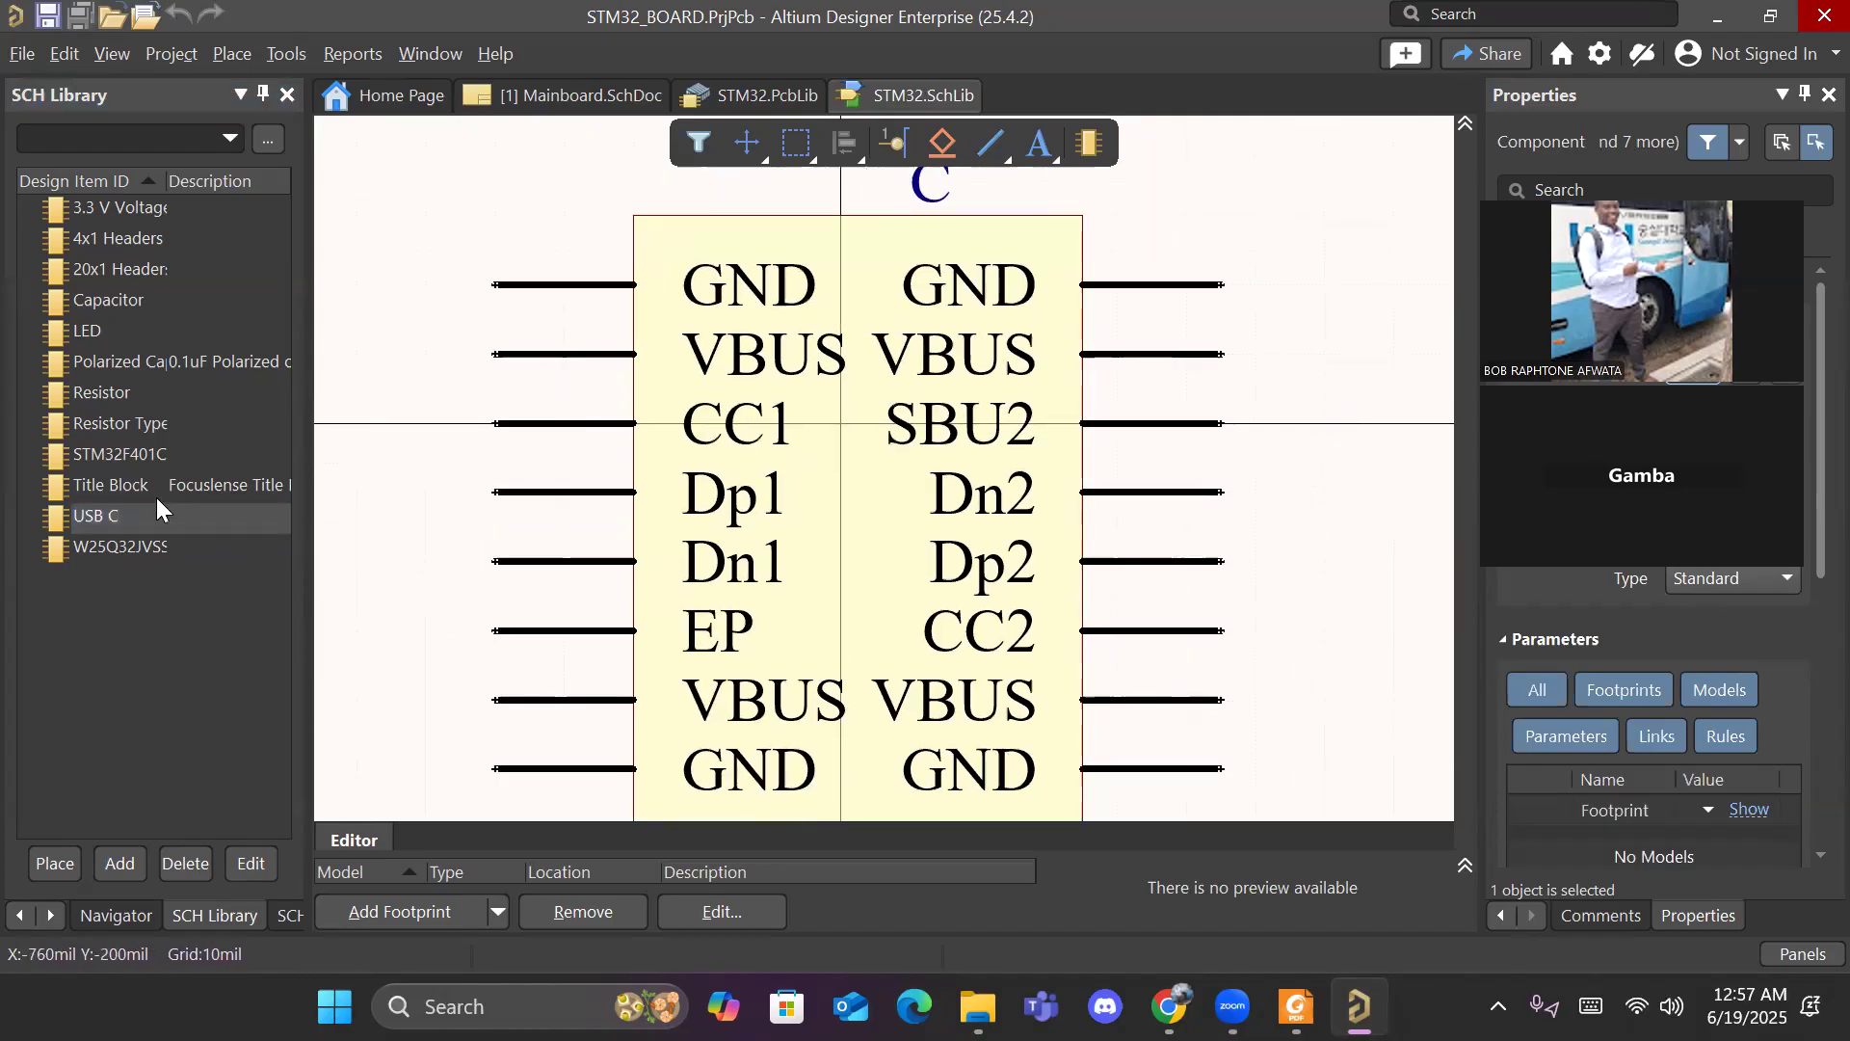
pyautogui.click(121, 546)
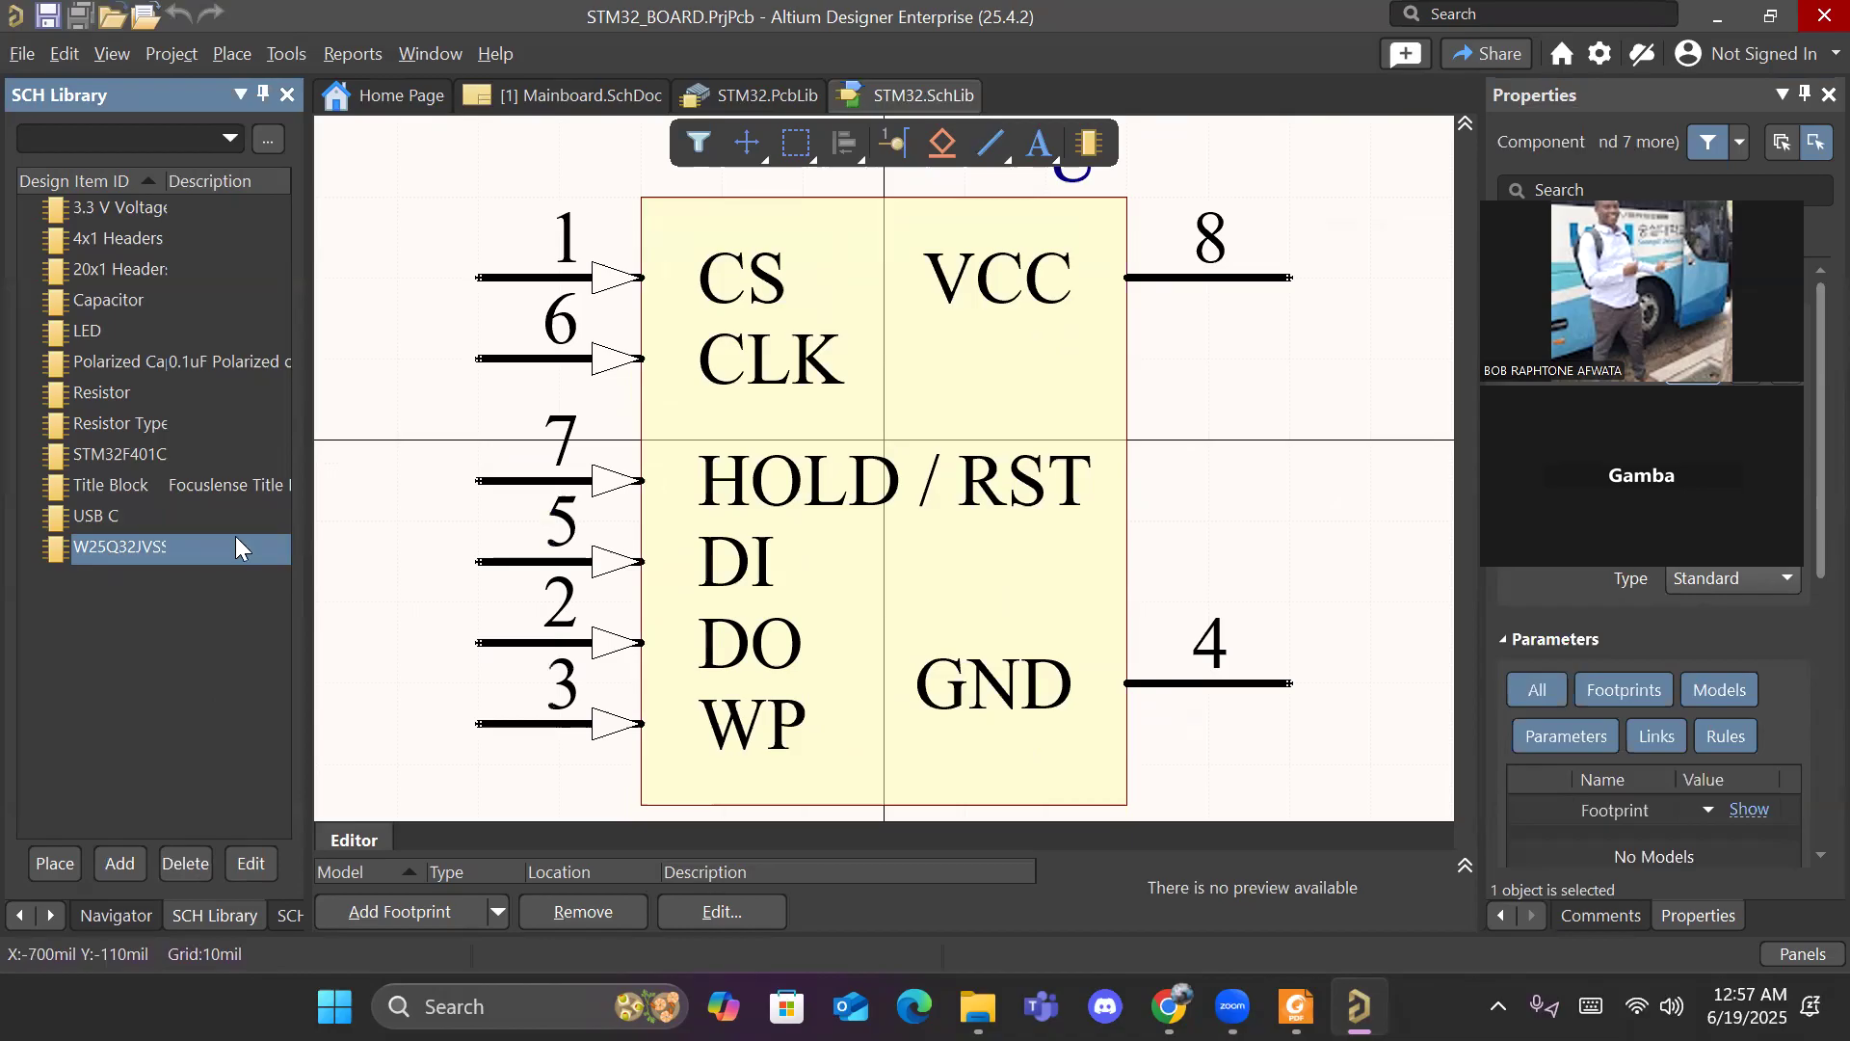
pyautogui.click(118, 485)
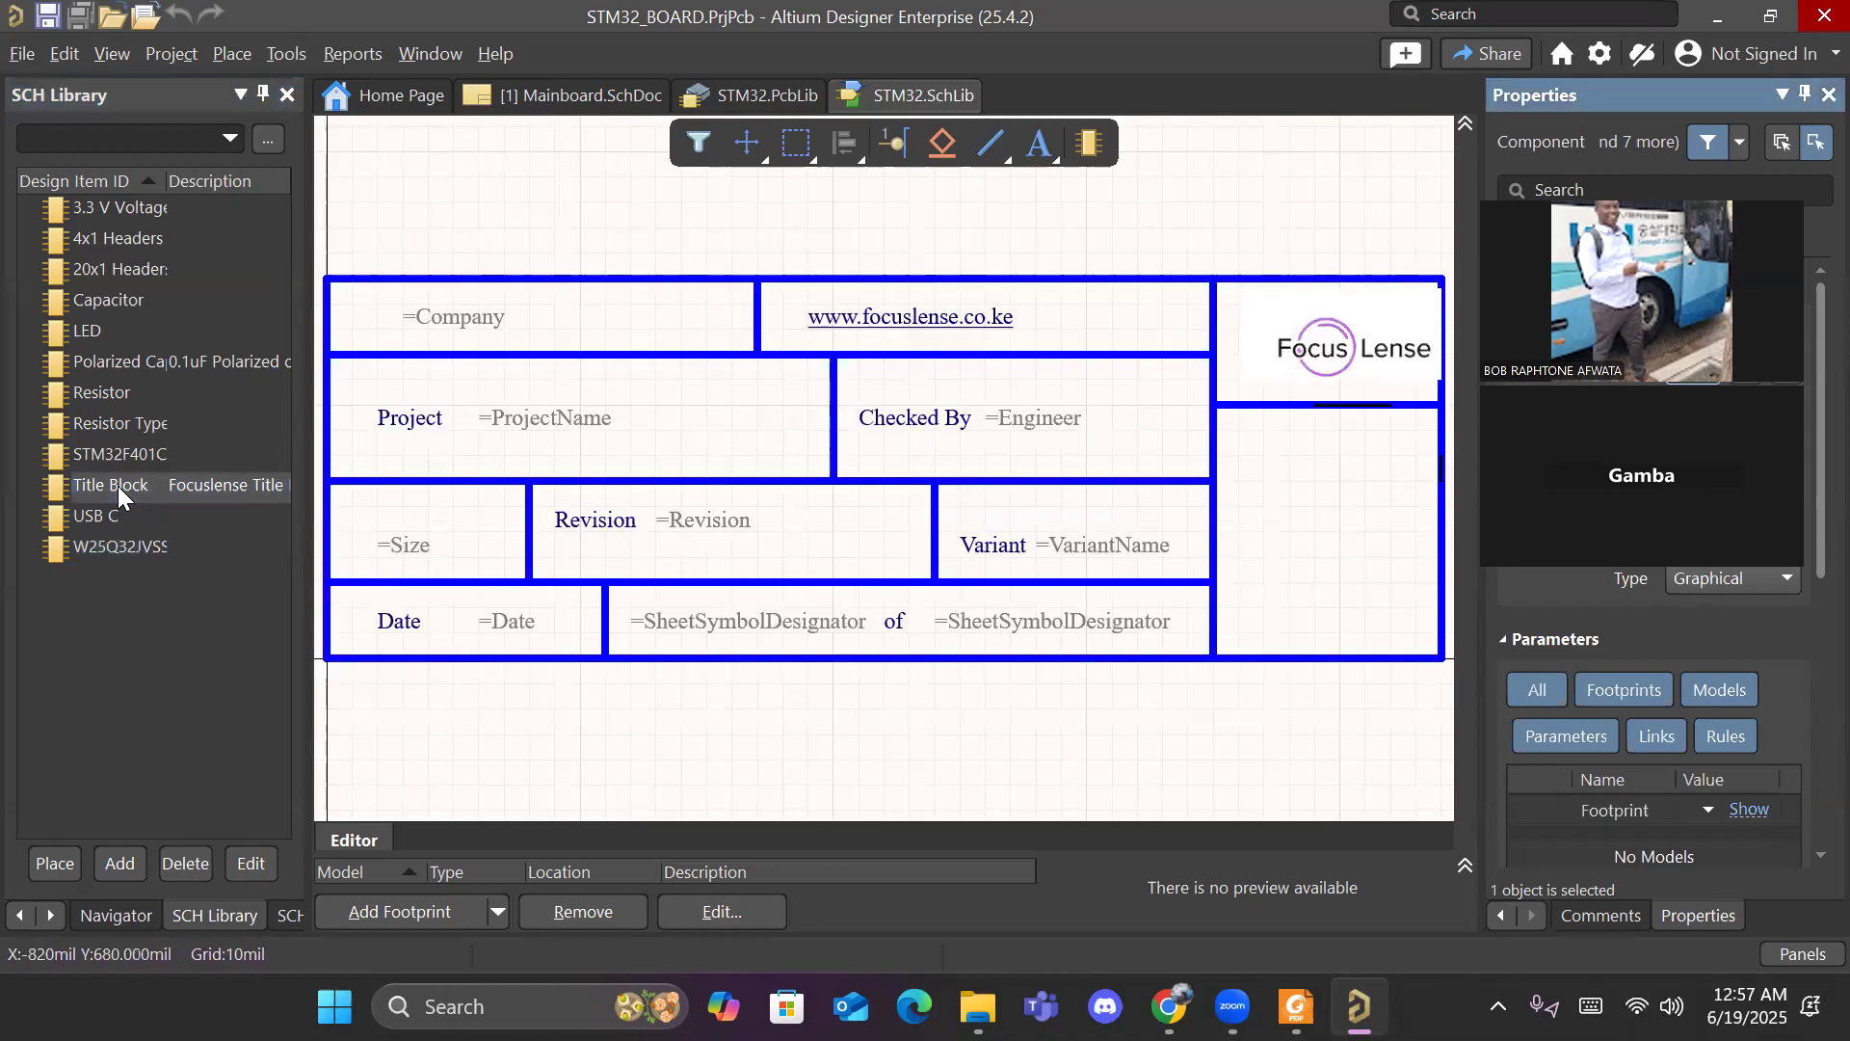
pyautogui.click(100, 453)
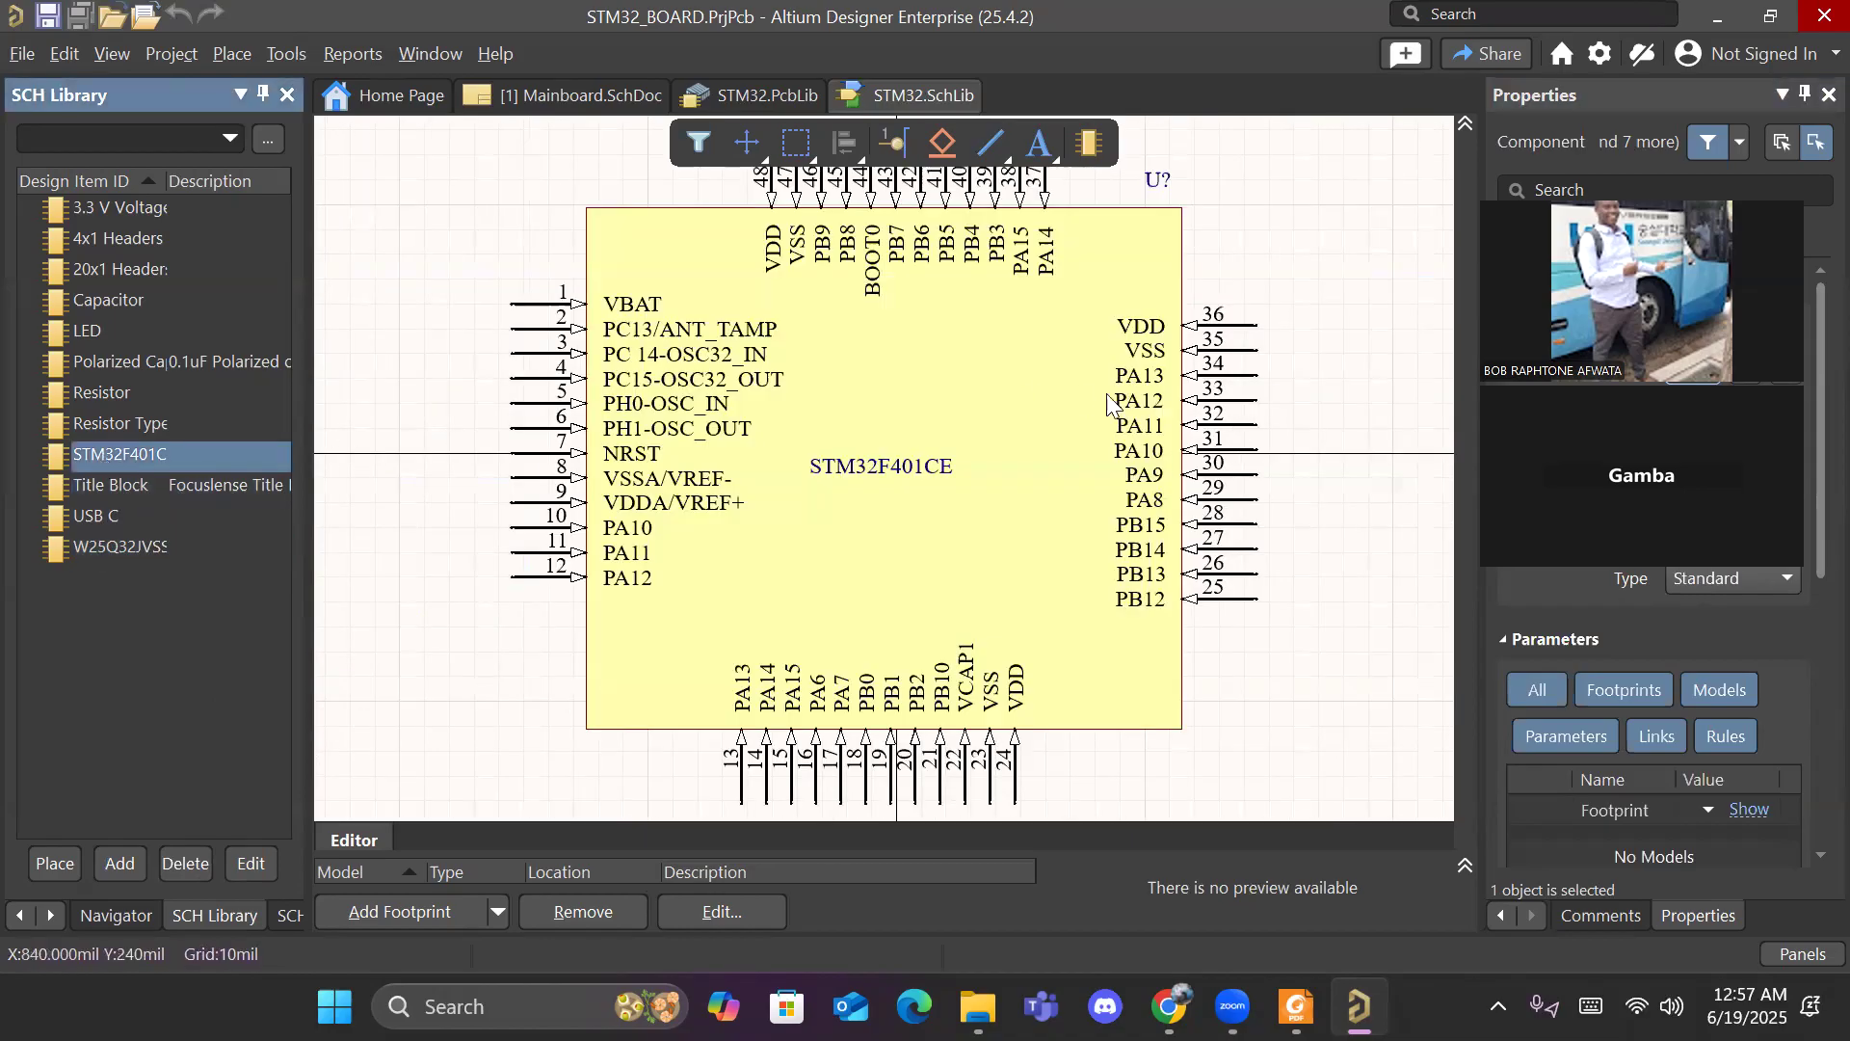
pyautogui.moveTo(1294, 286); pyautogui.dragTo(1304, 308, button='right')
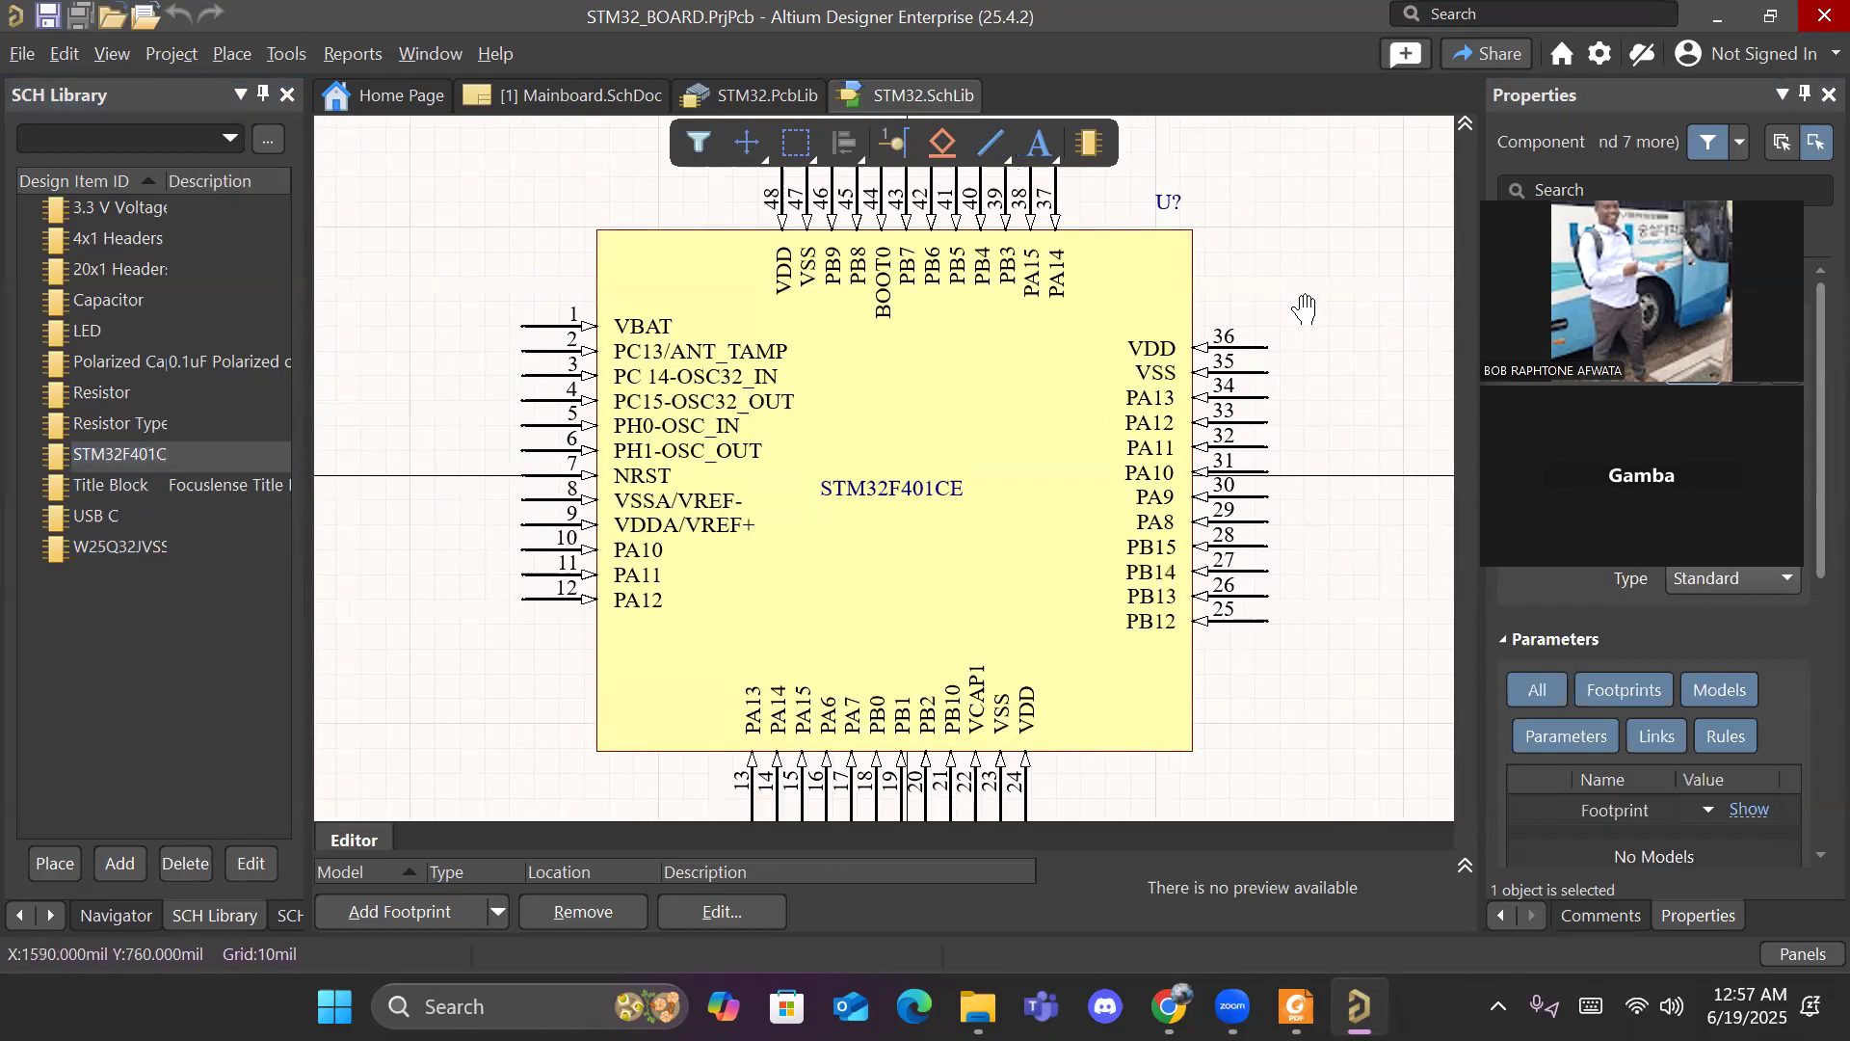
pyautogui.click(115, 295)
pyautogui.click(95, 328)
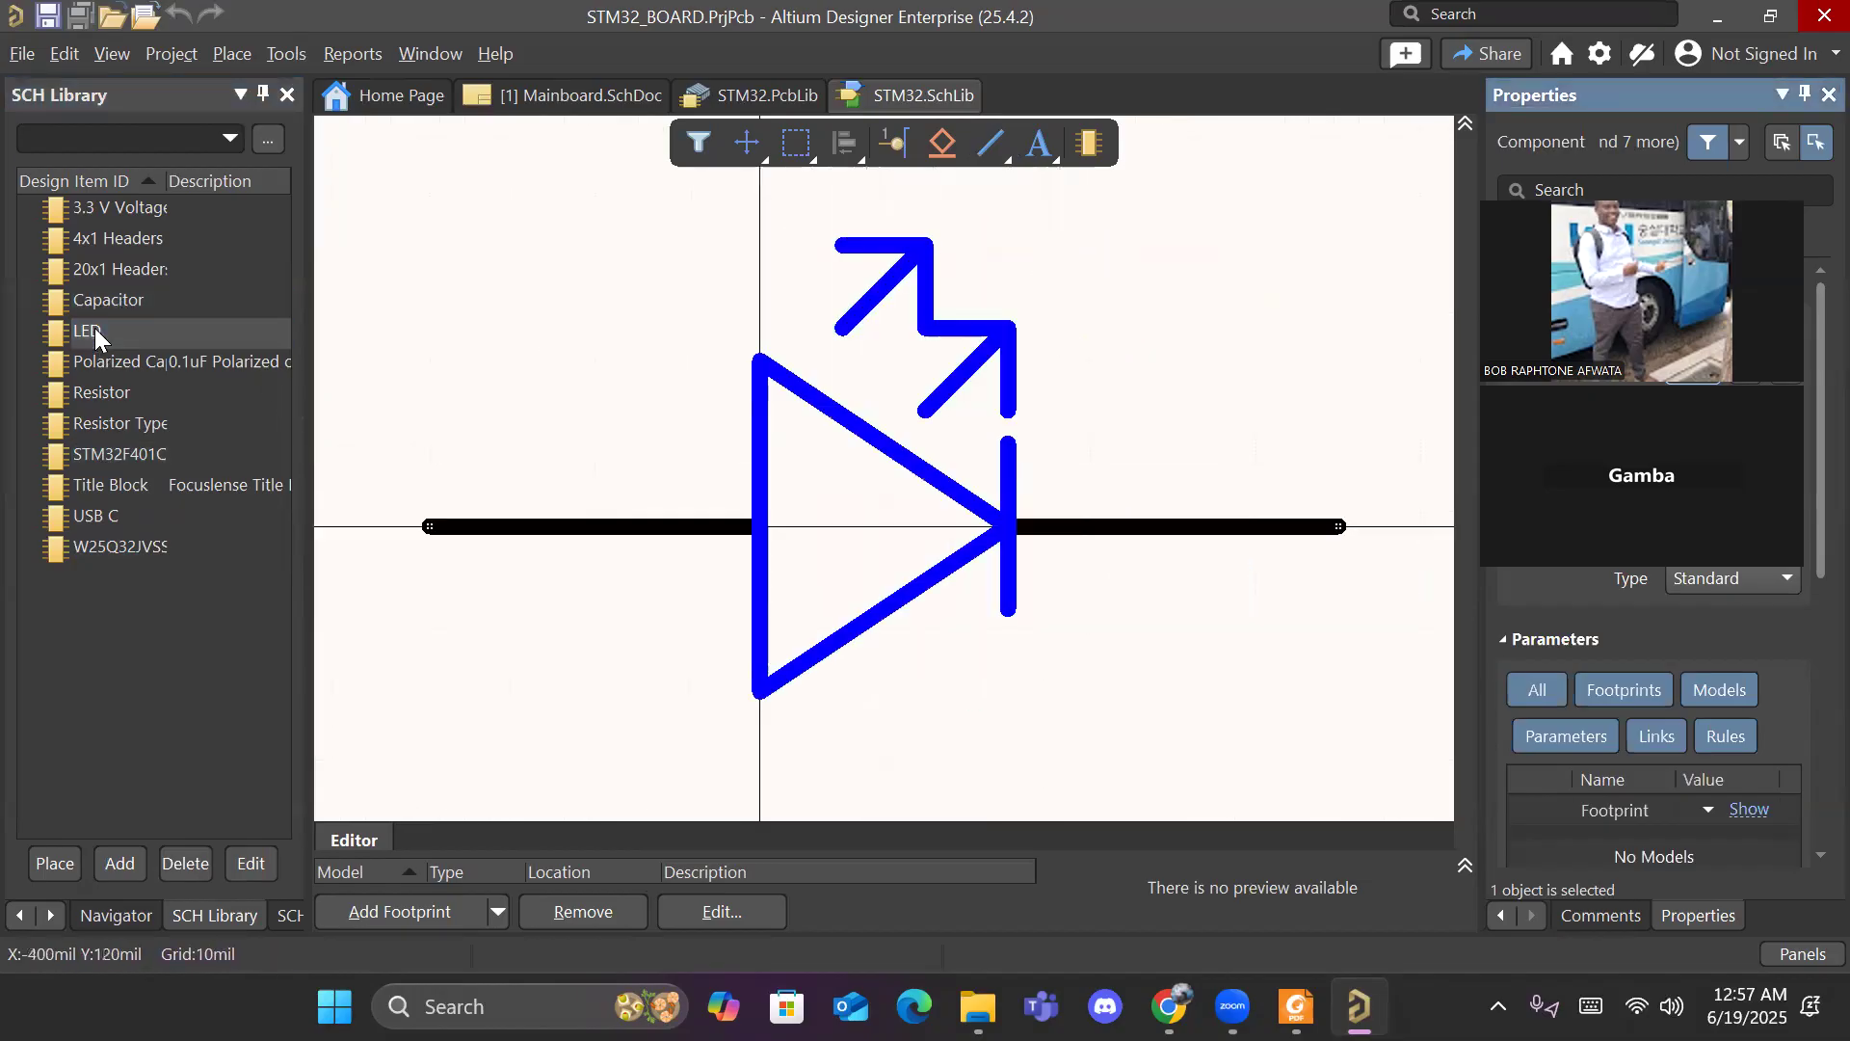
pyautogui.click(148, 366)
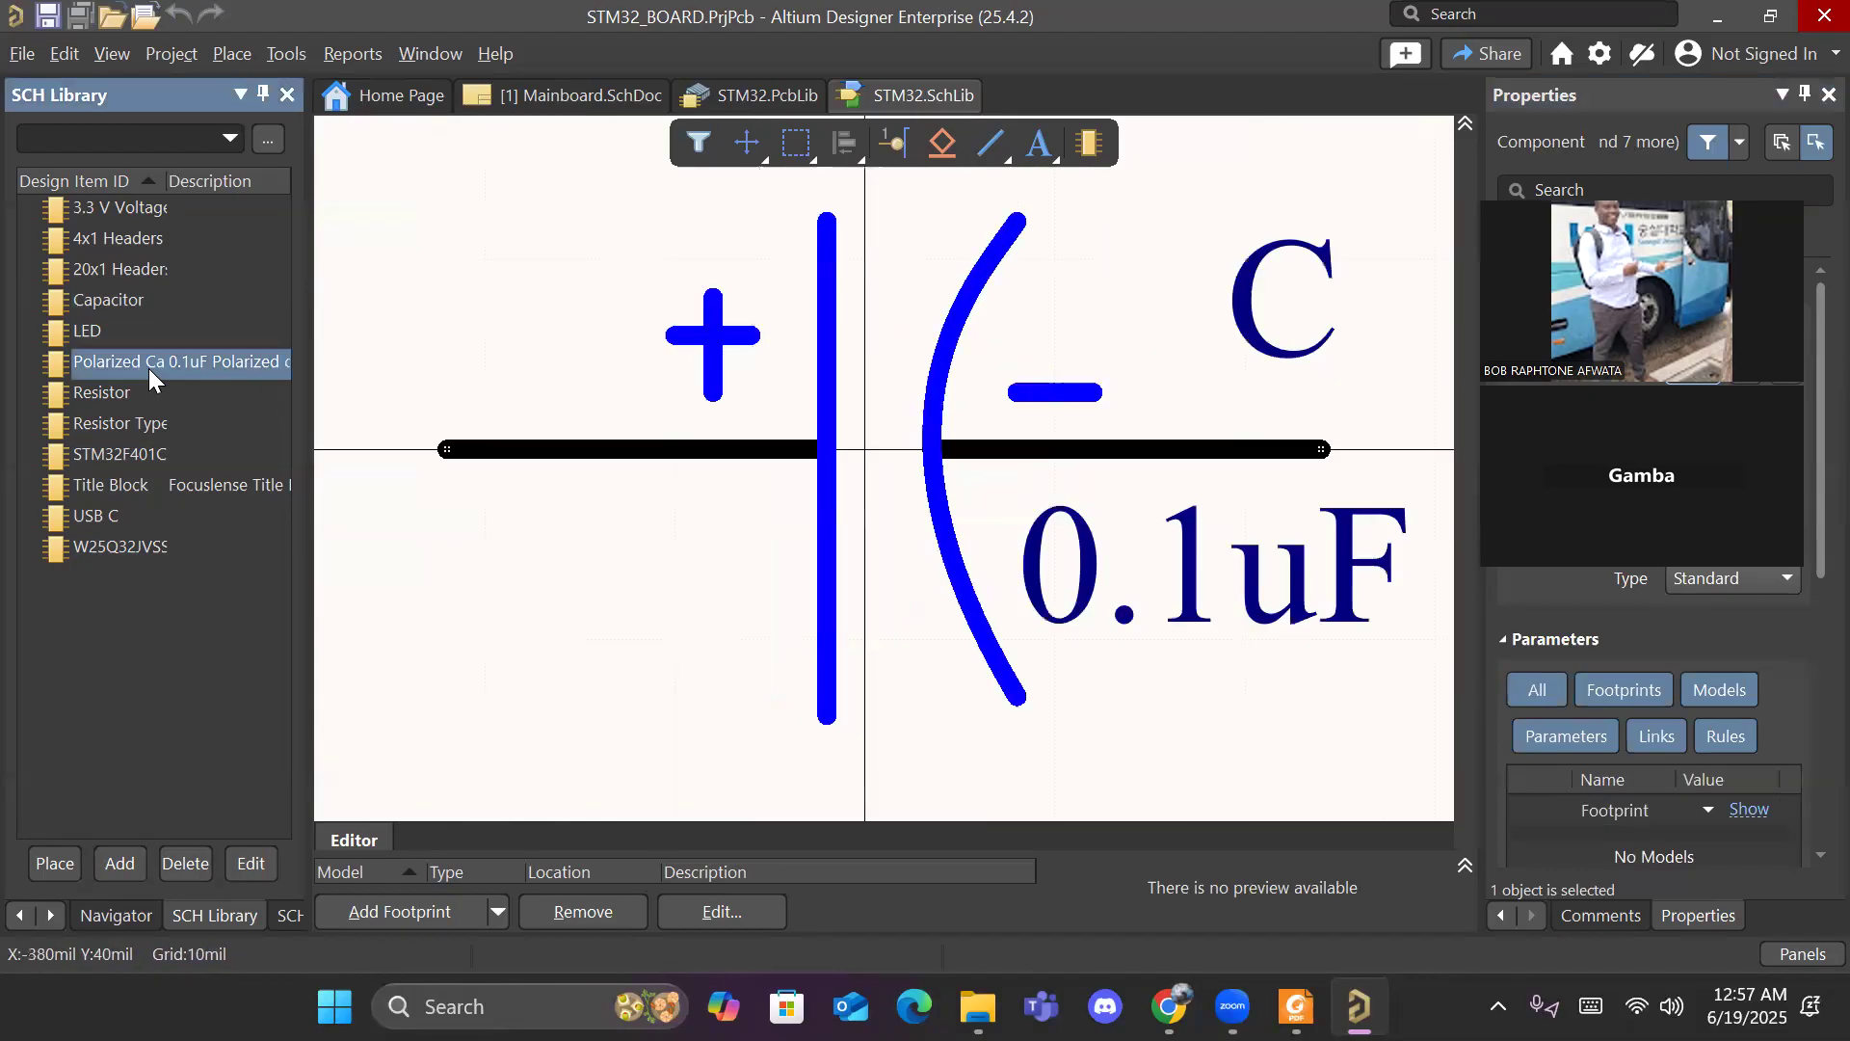
pyautogui.click(119, 397)
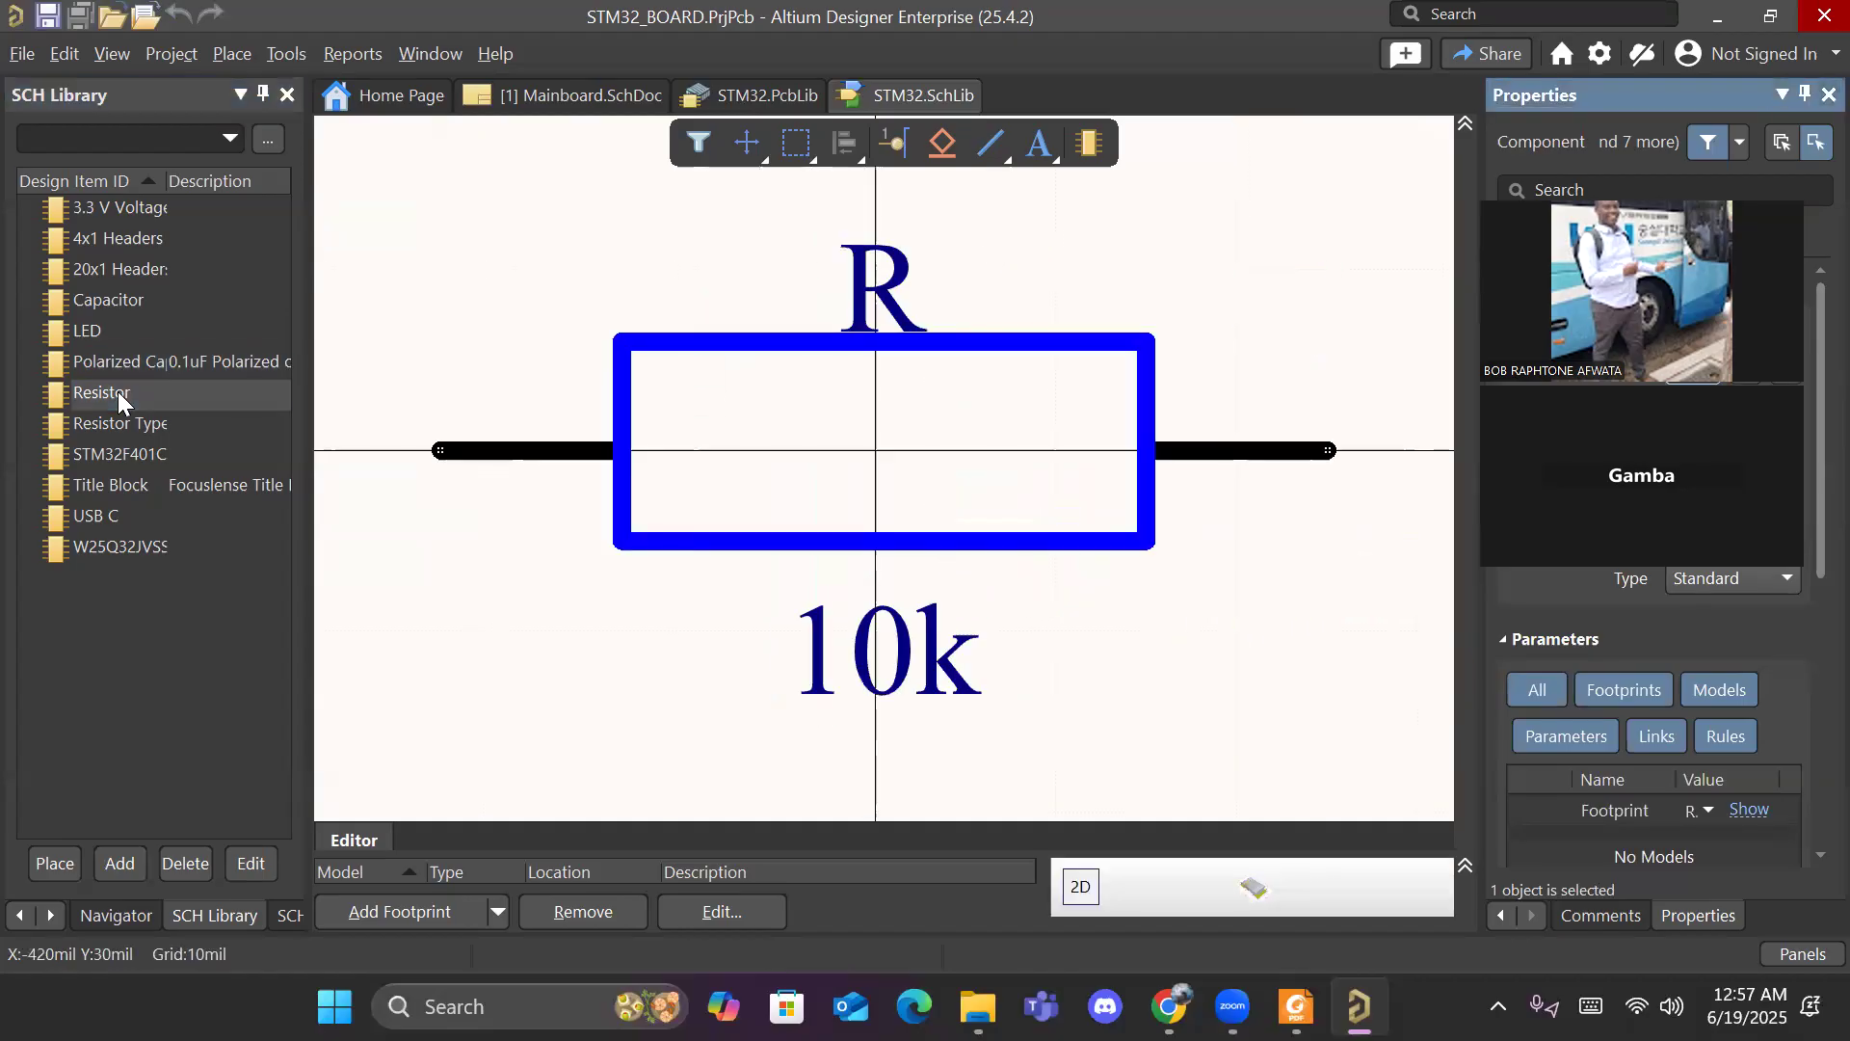
pyautogui.click(127, 214)
pyautogui.moveTo(1240, 456)
pyautogui.mouseDown(button='right')
pyautogui.moveTo(1237, 496)
pyautogui.moveTo(1251, 476)
pyautogui.mouseUp(button='right')
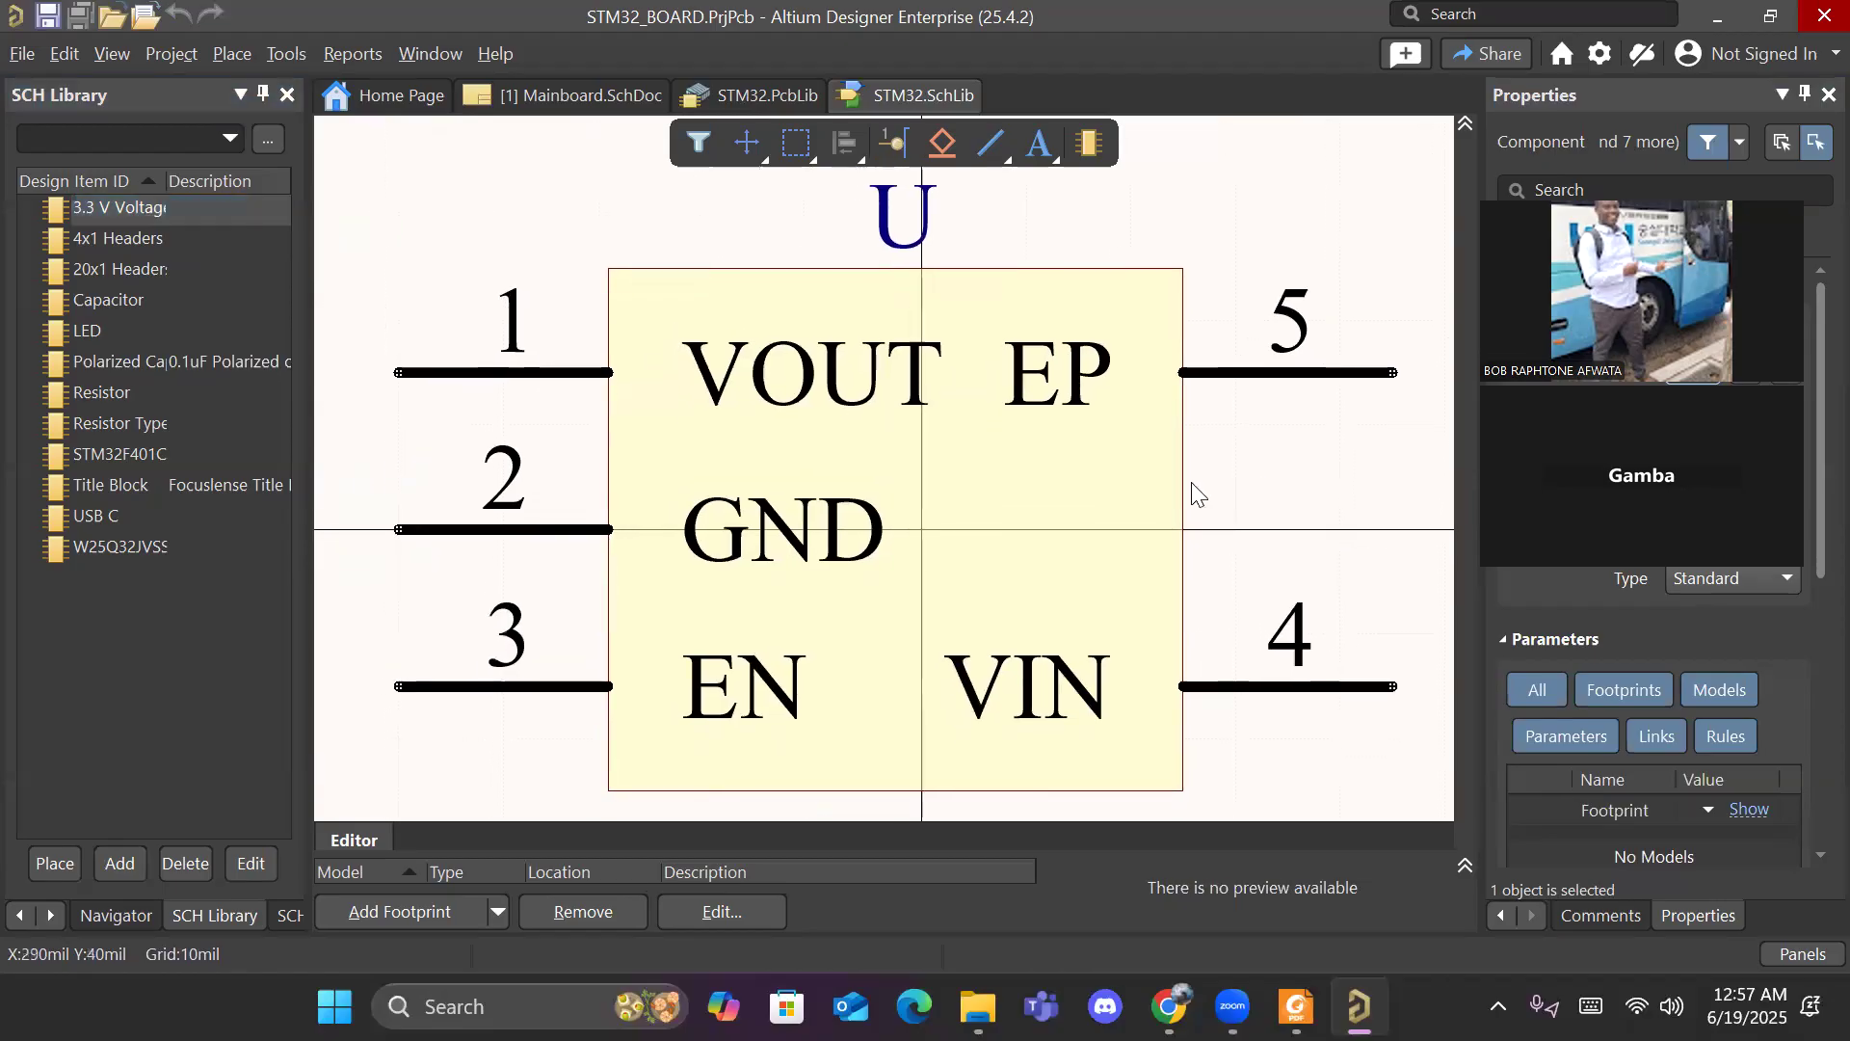
pyautogui.click(129, 237)
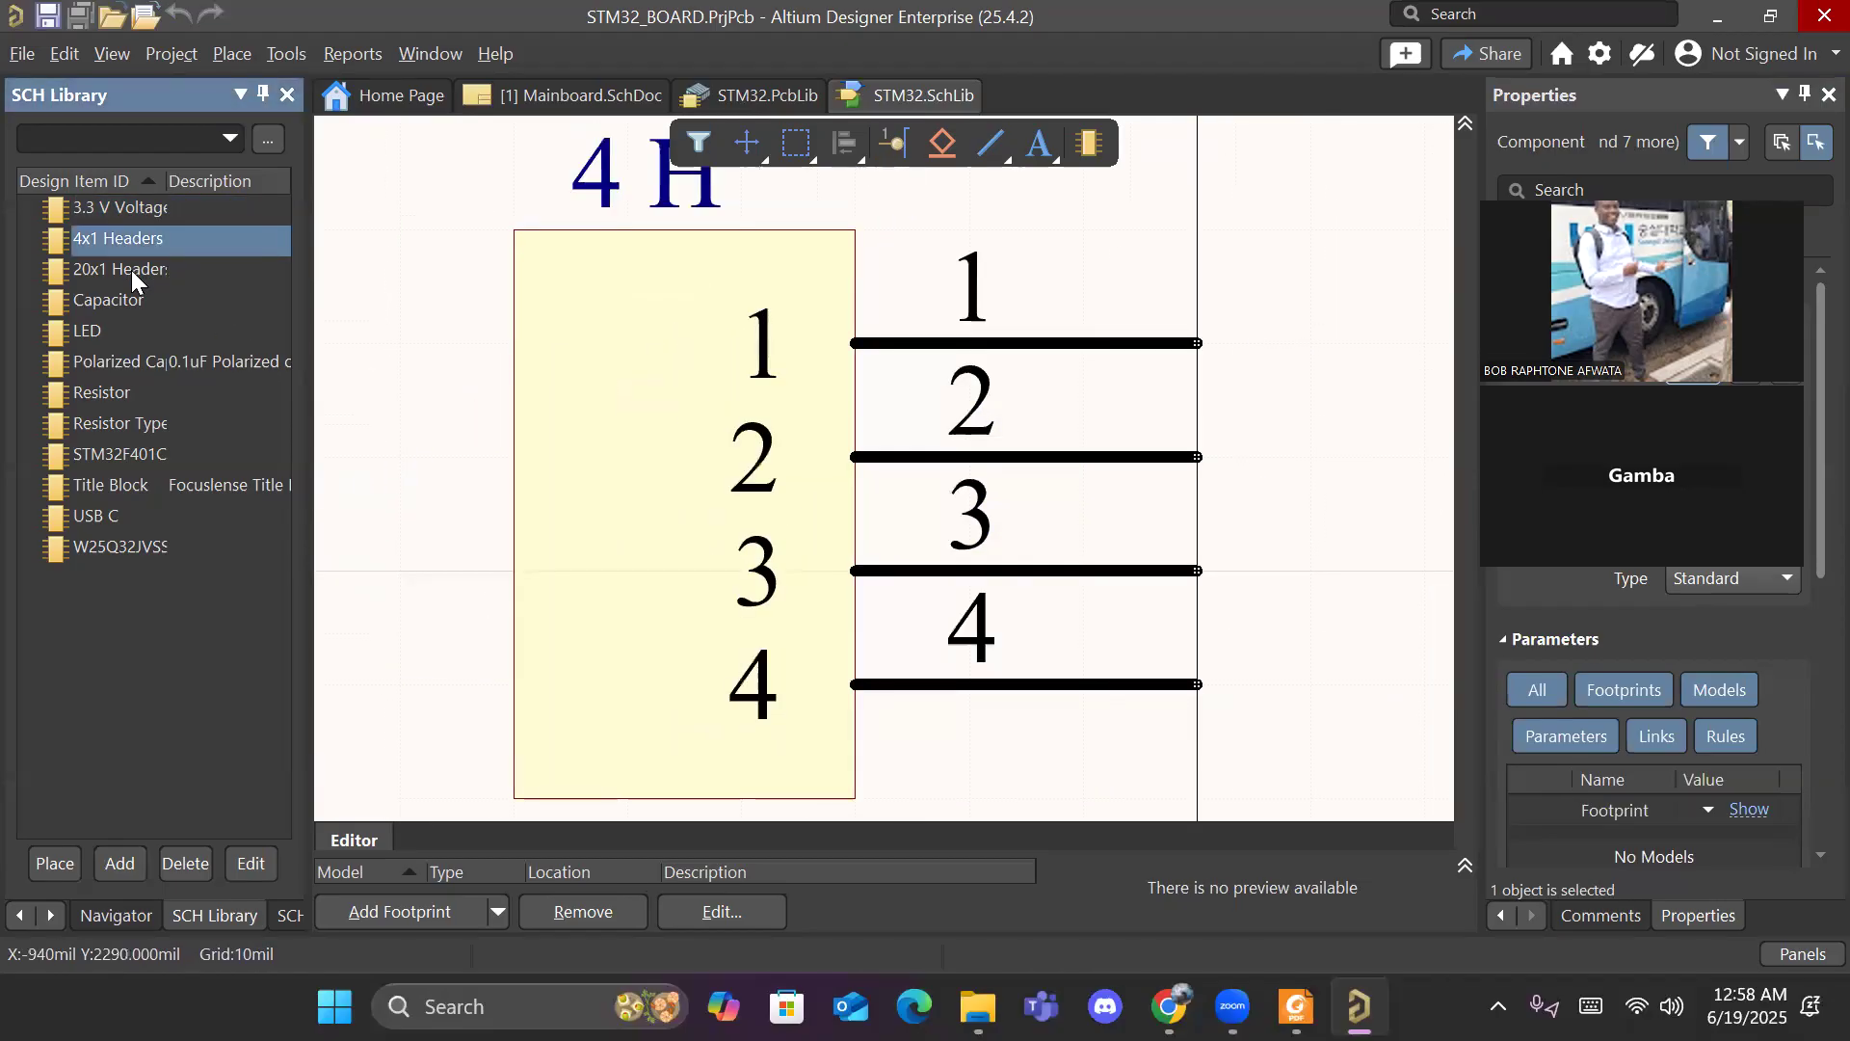
pyautogui.click(131, 270)
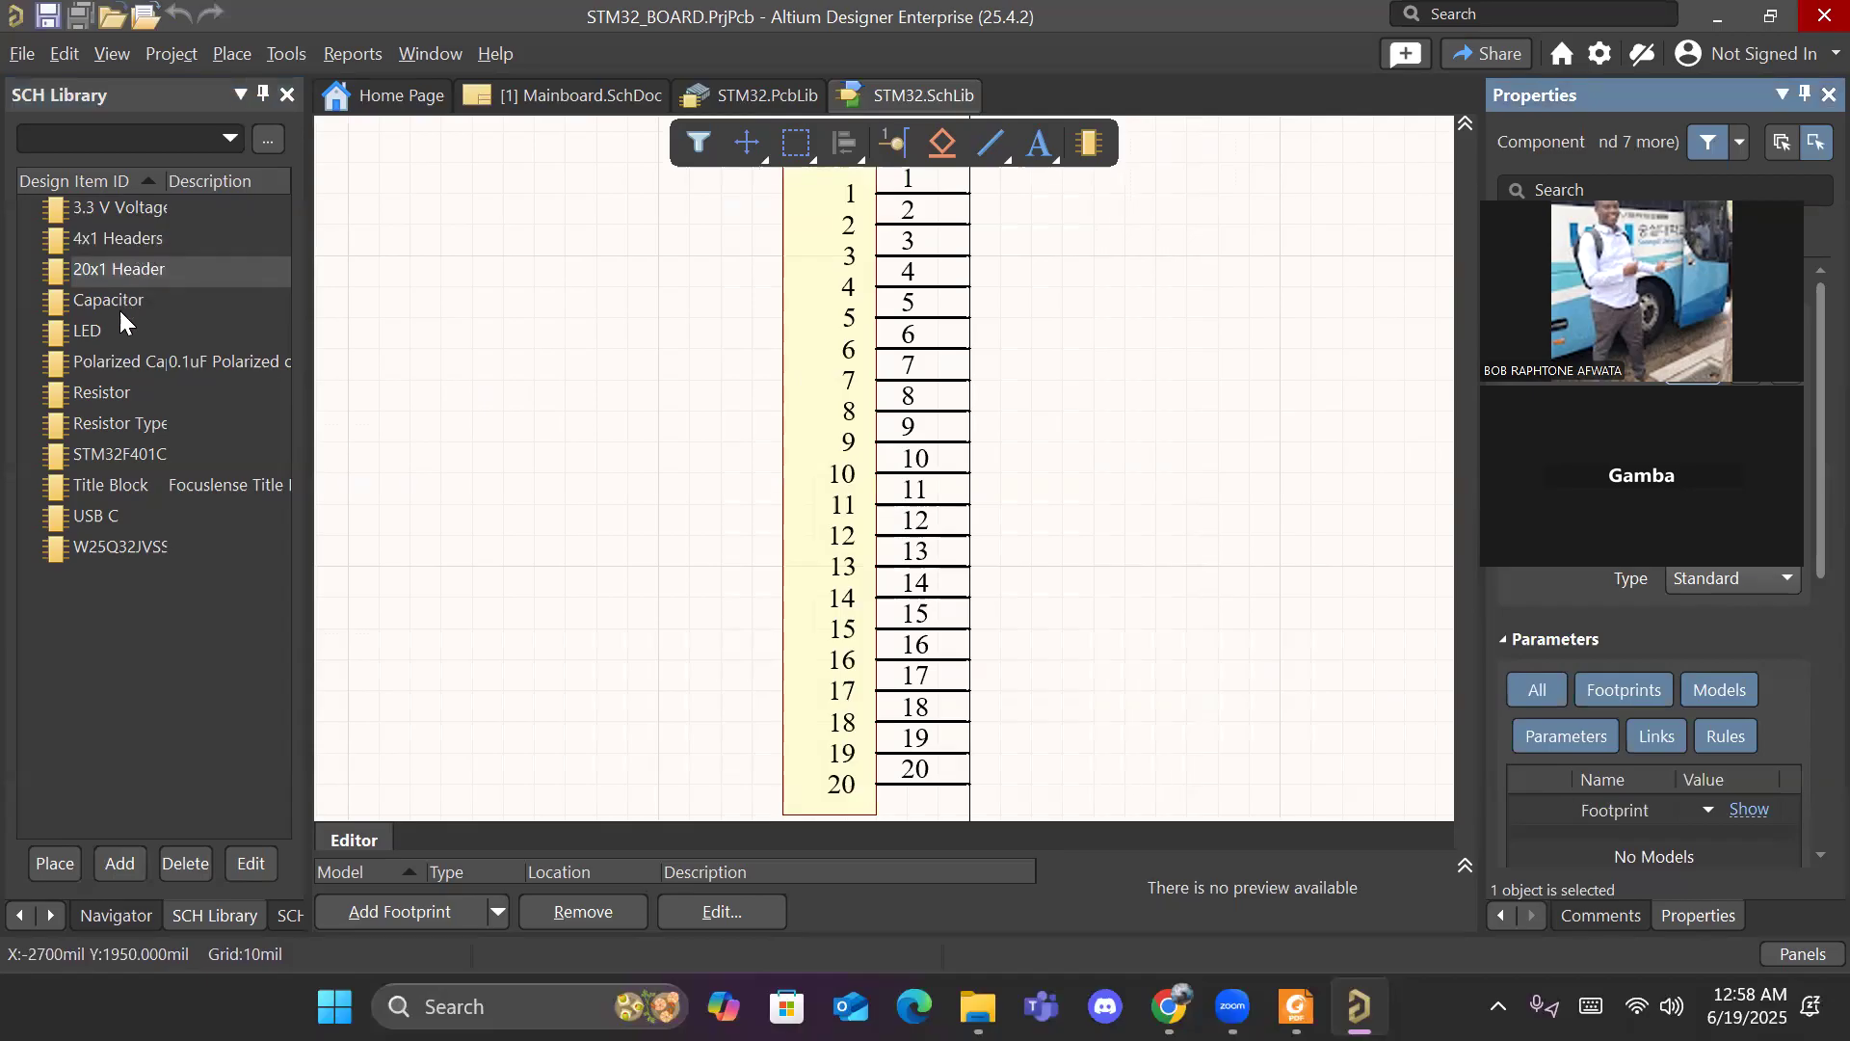
# Step: Check the LED symbol, switch to Foxit PDF Reader and examine the original STM32F411CEU6 schematic for components still missing from the library
pyautogui.click(98, 330)
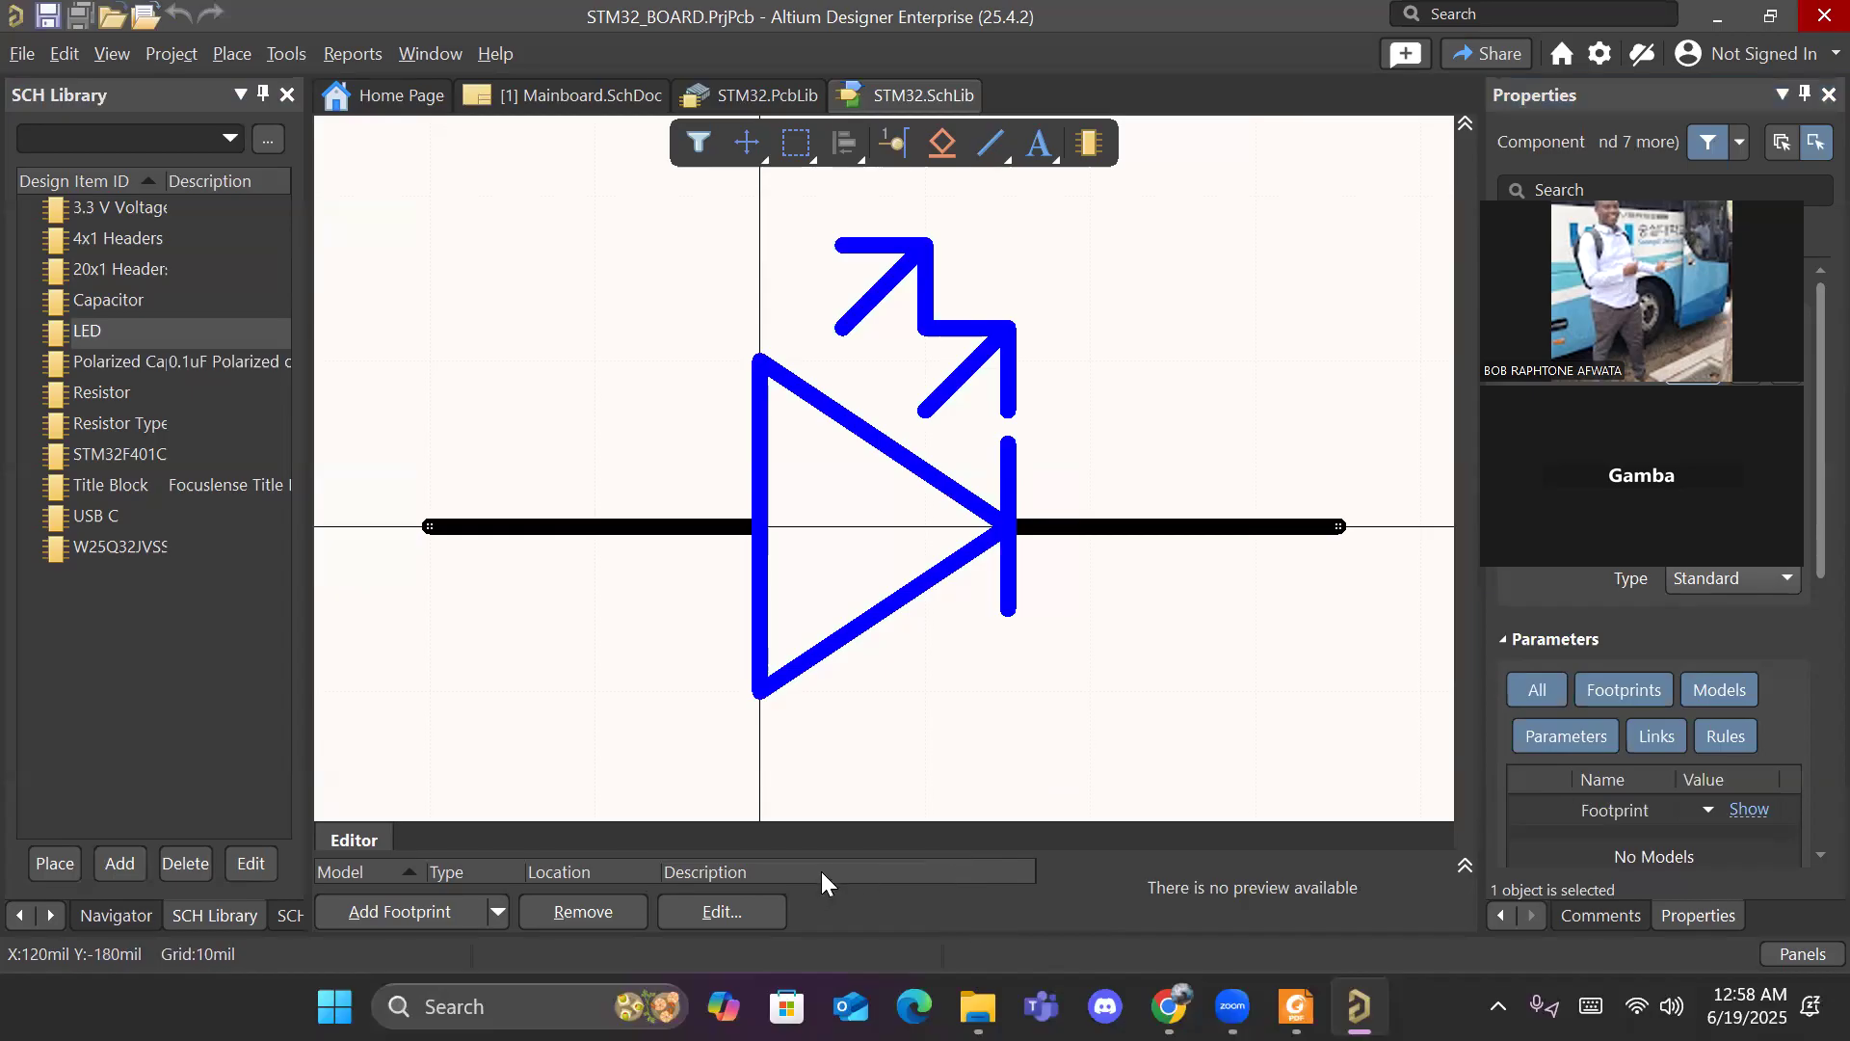
pyautogui.press('super+Tab')
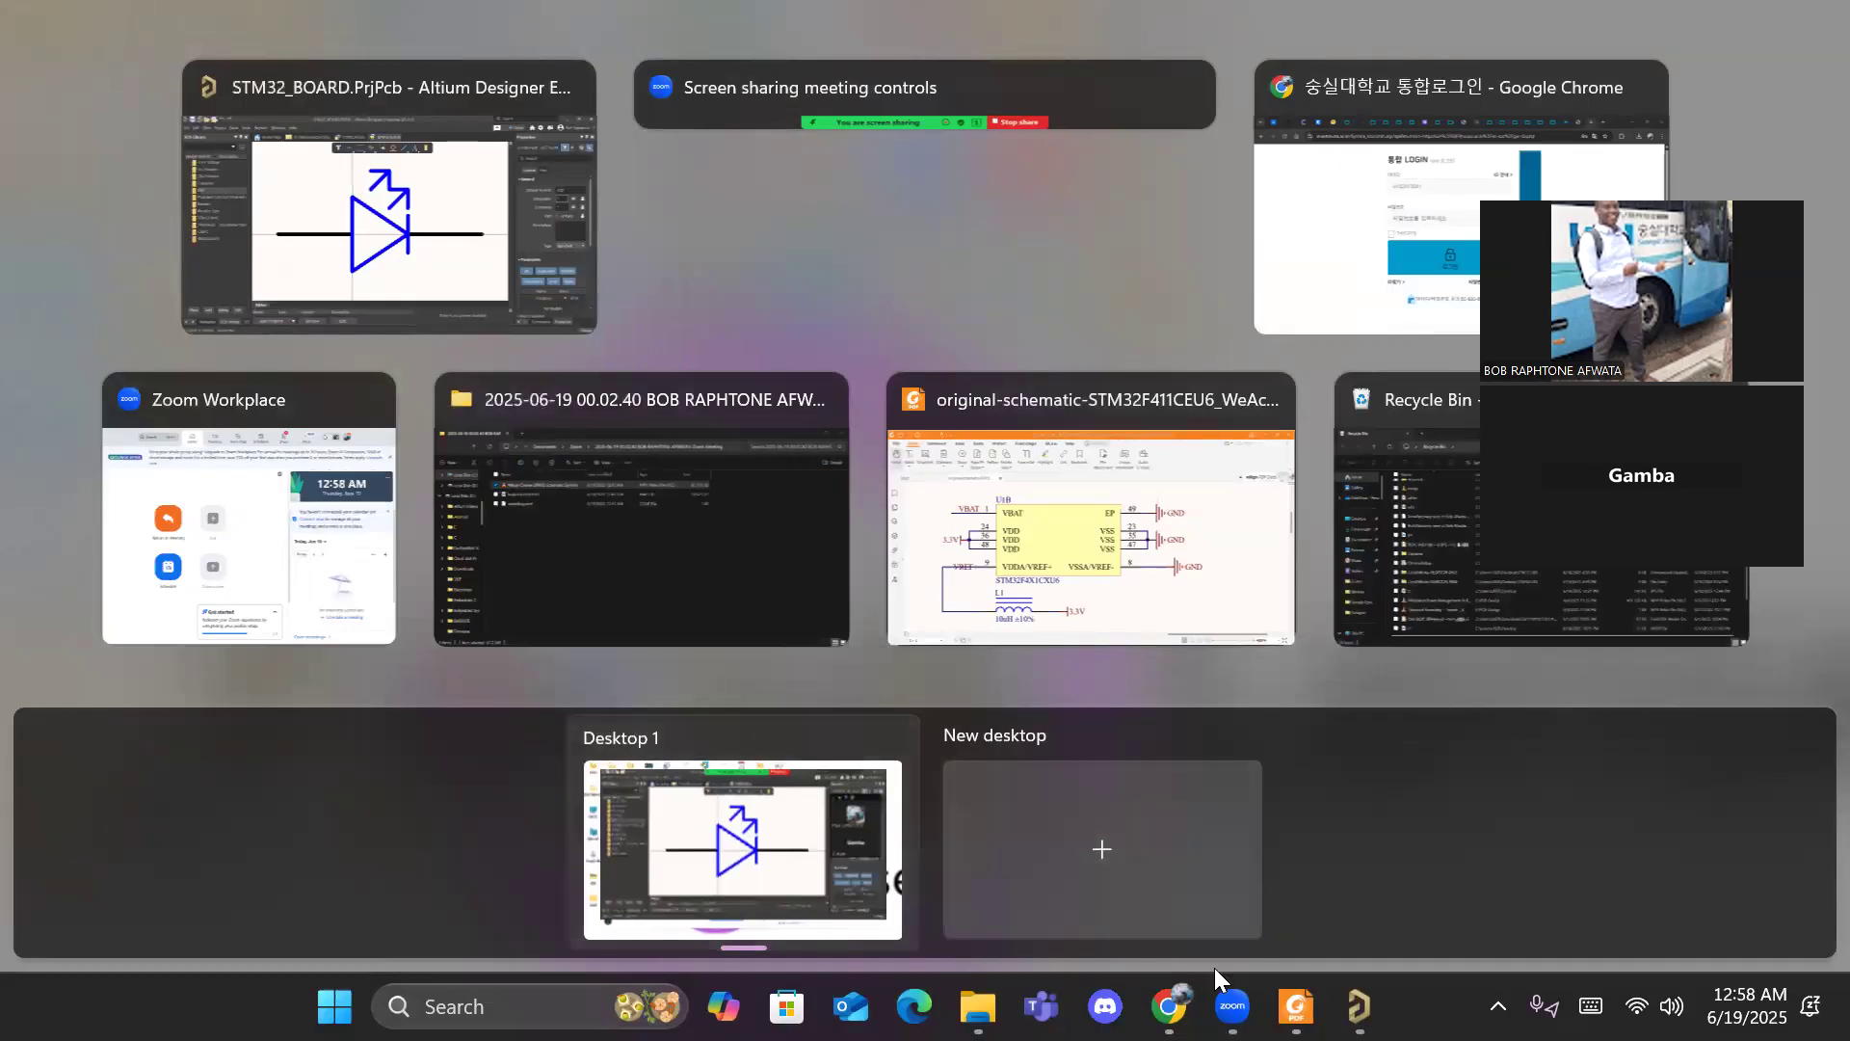
pyautogui.click(1296, 1006)
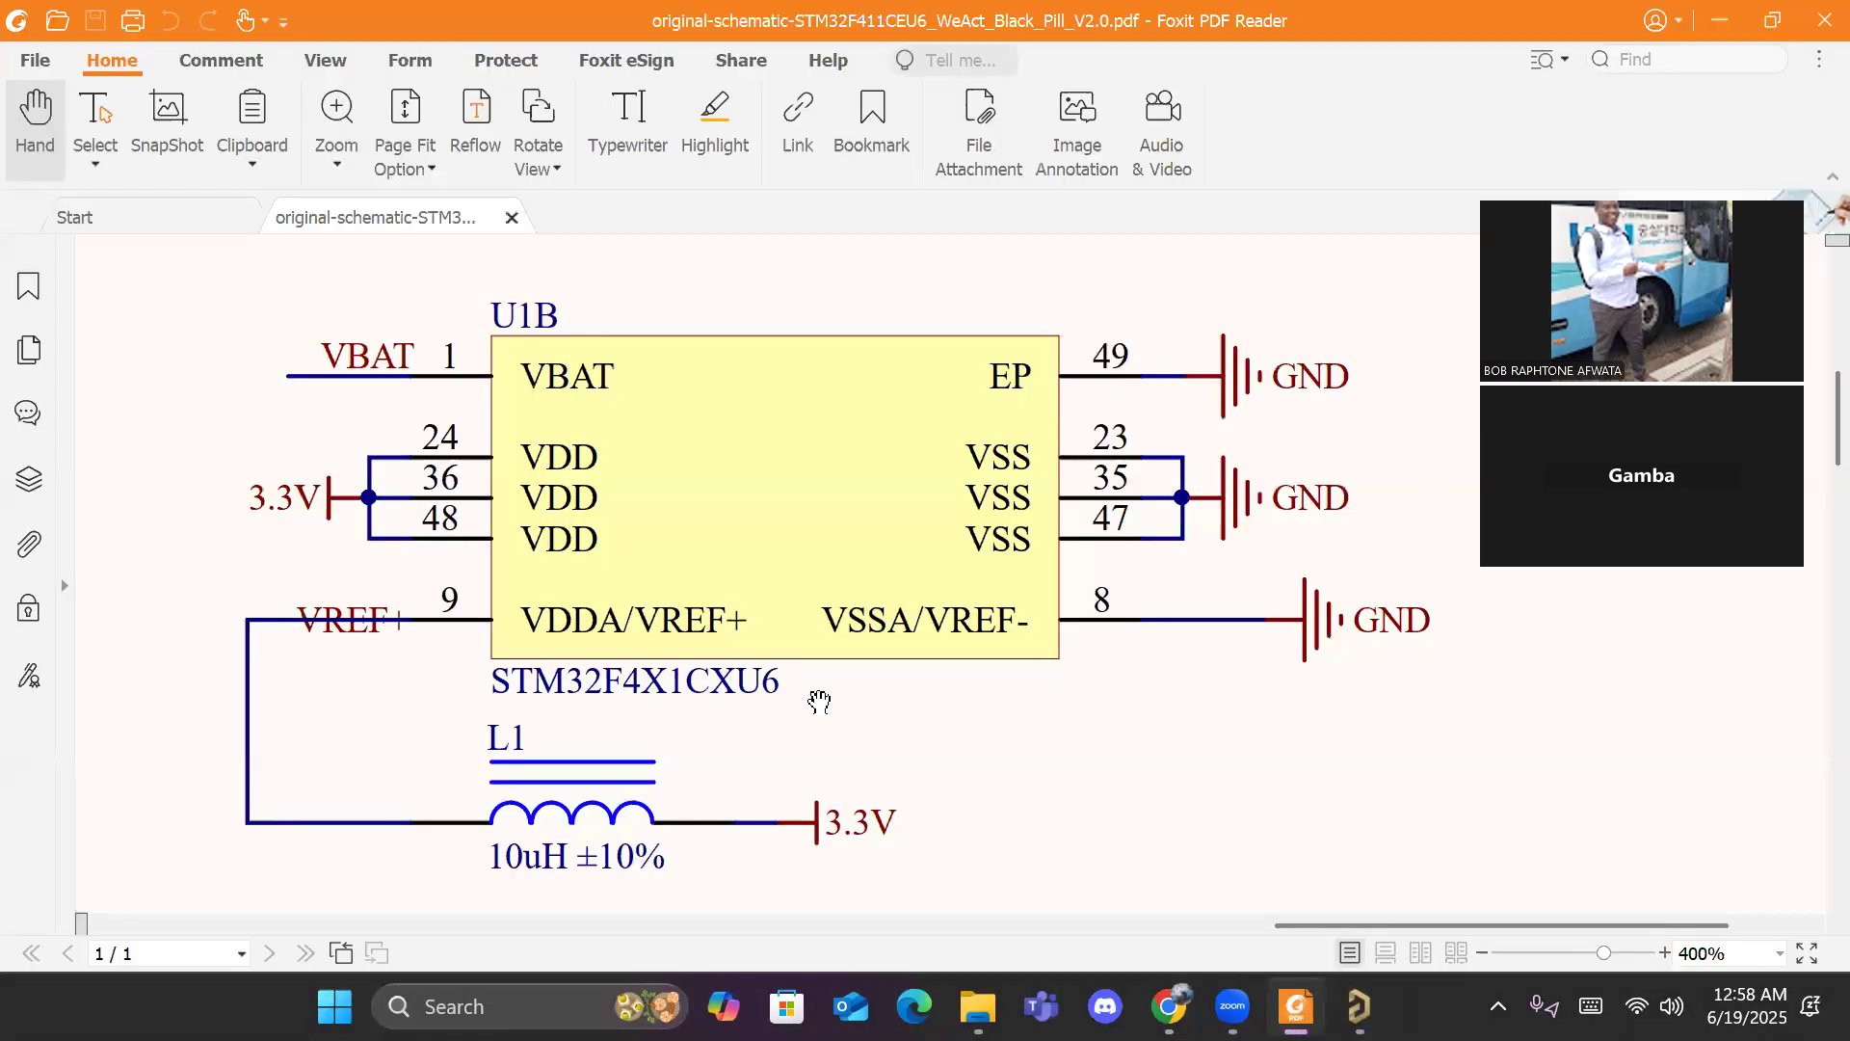
pyautogui.scroll(-1, 819, 701)
pyautogui.press('super')
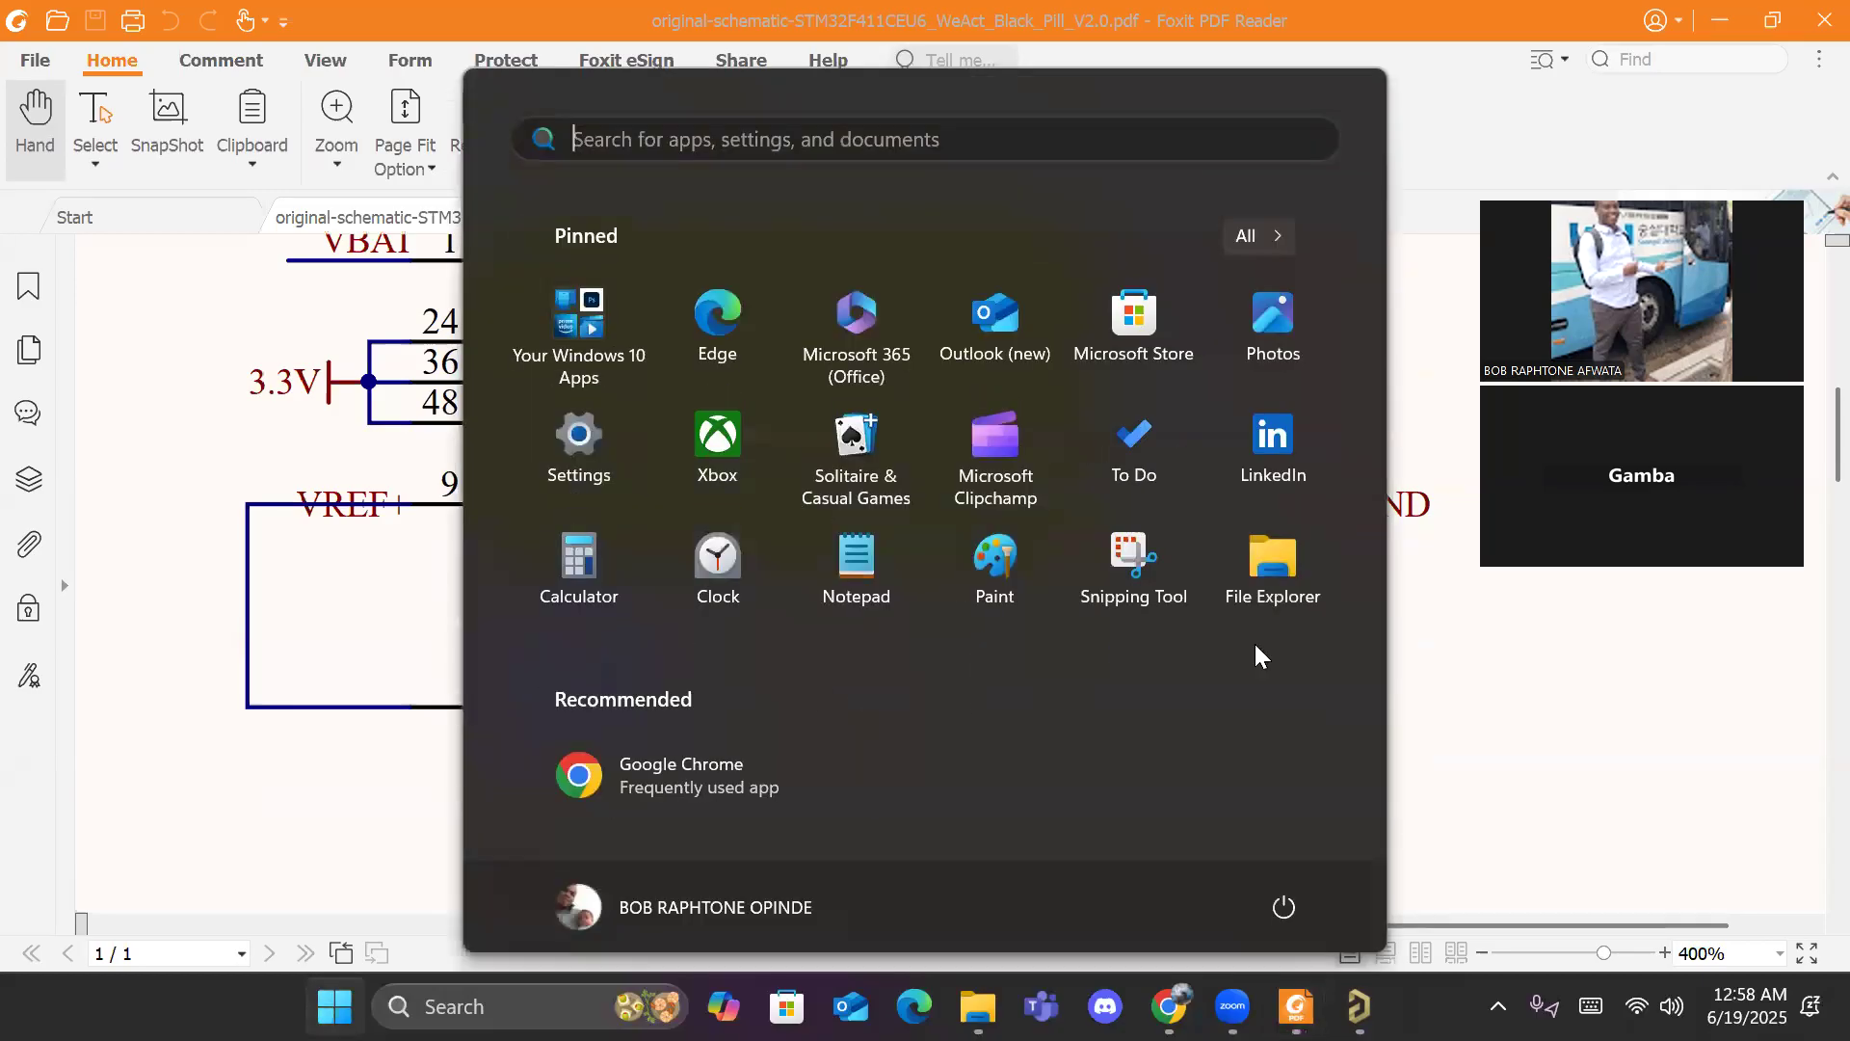
pyautogui.press('super')
pyautogui.keyDown('ctrl'); pyautogui.scroll(-6, 959, 633); pyautogui.keyUp('ctrl')
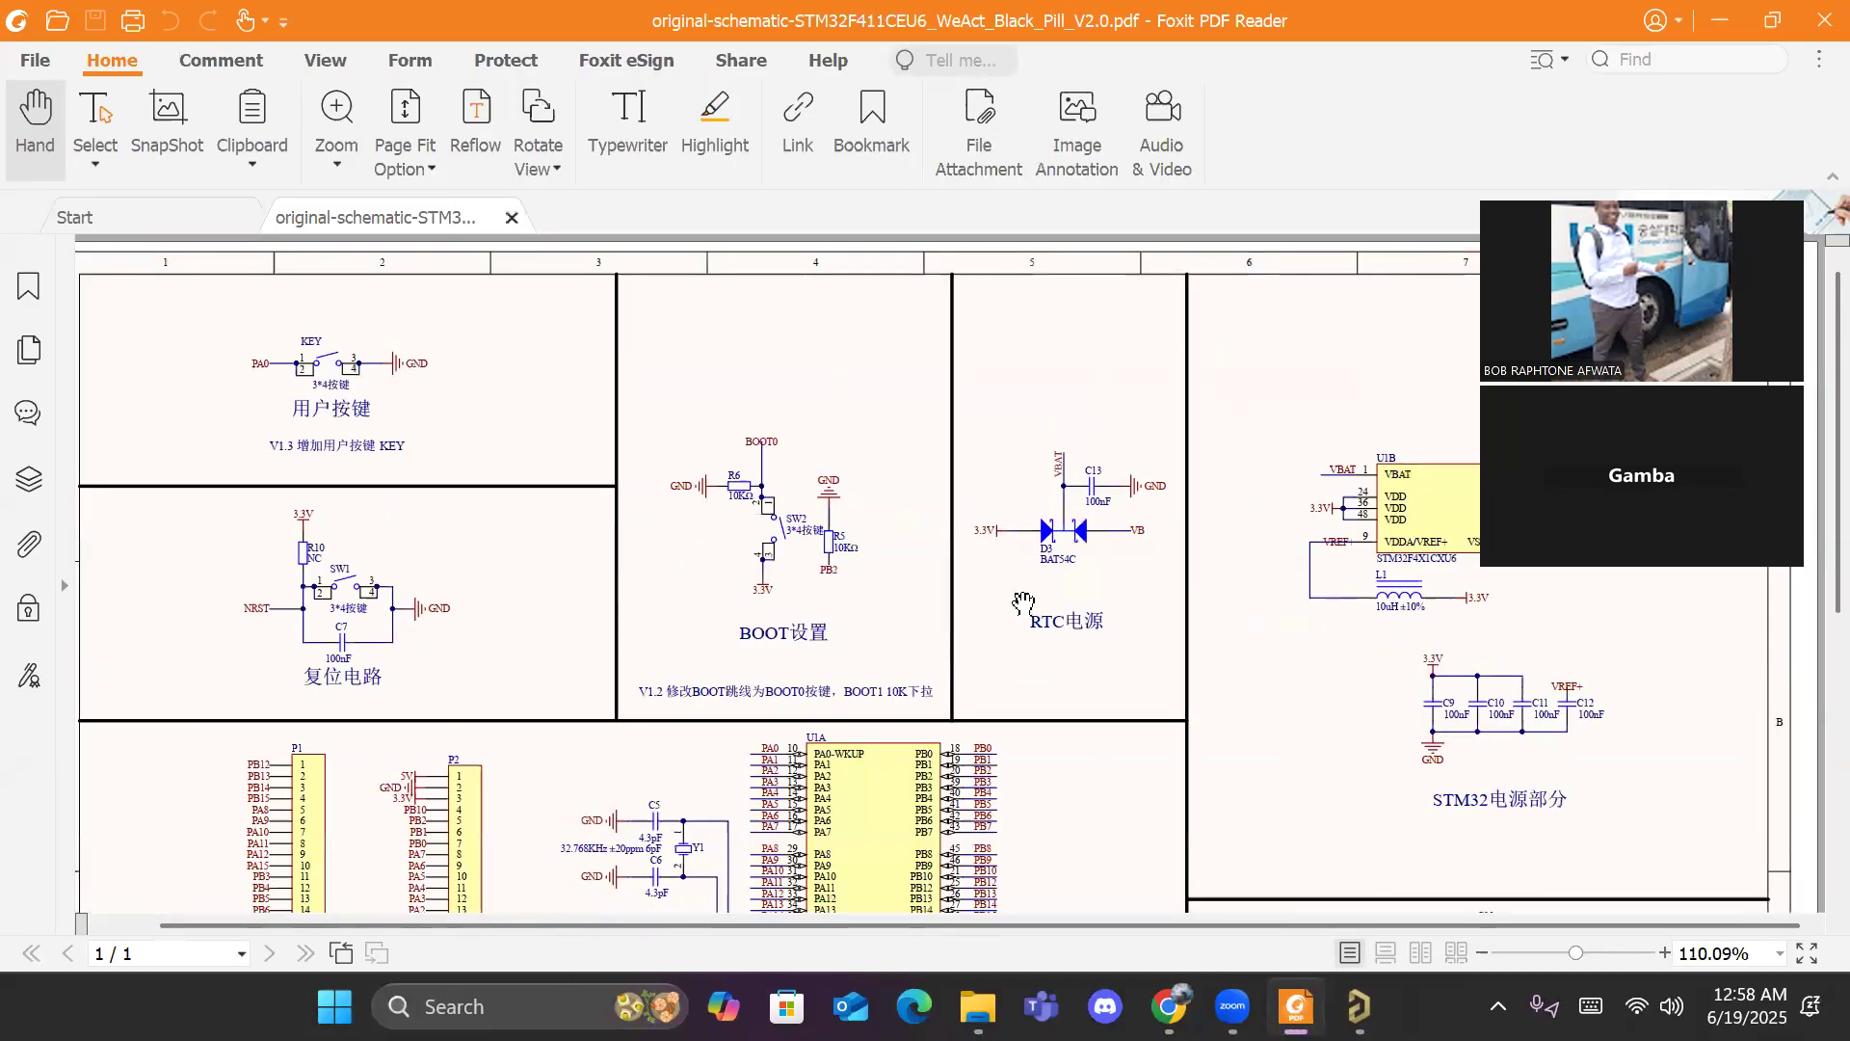
pyautogui.scroll(-3, 895, 520)
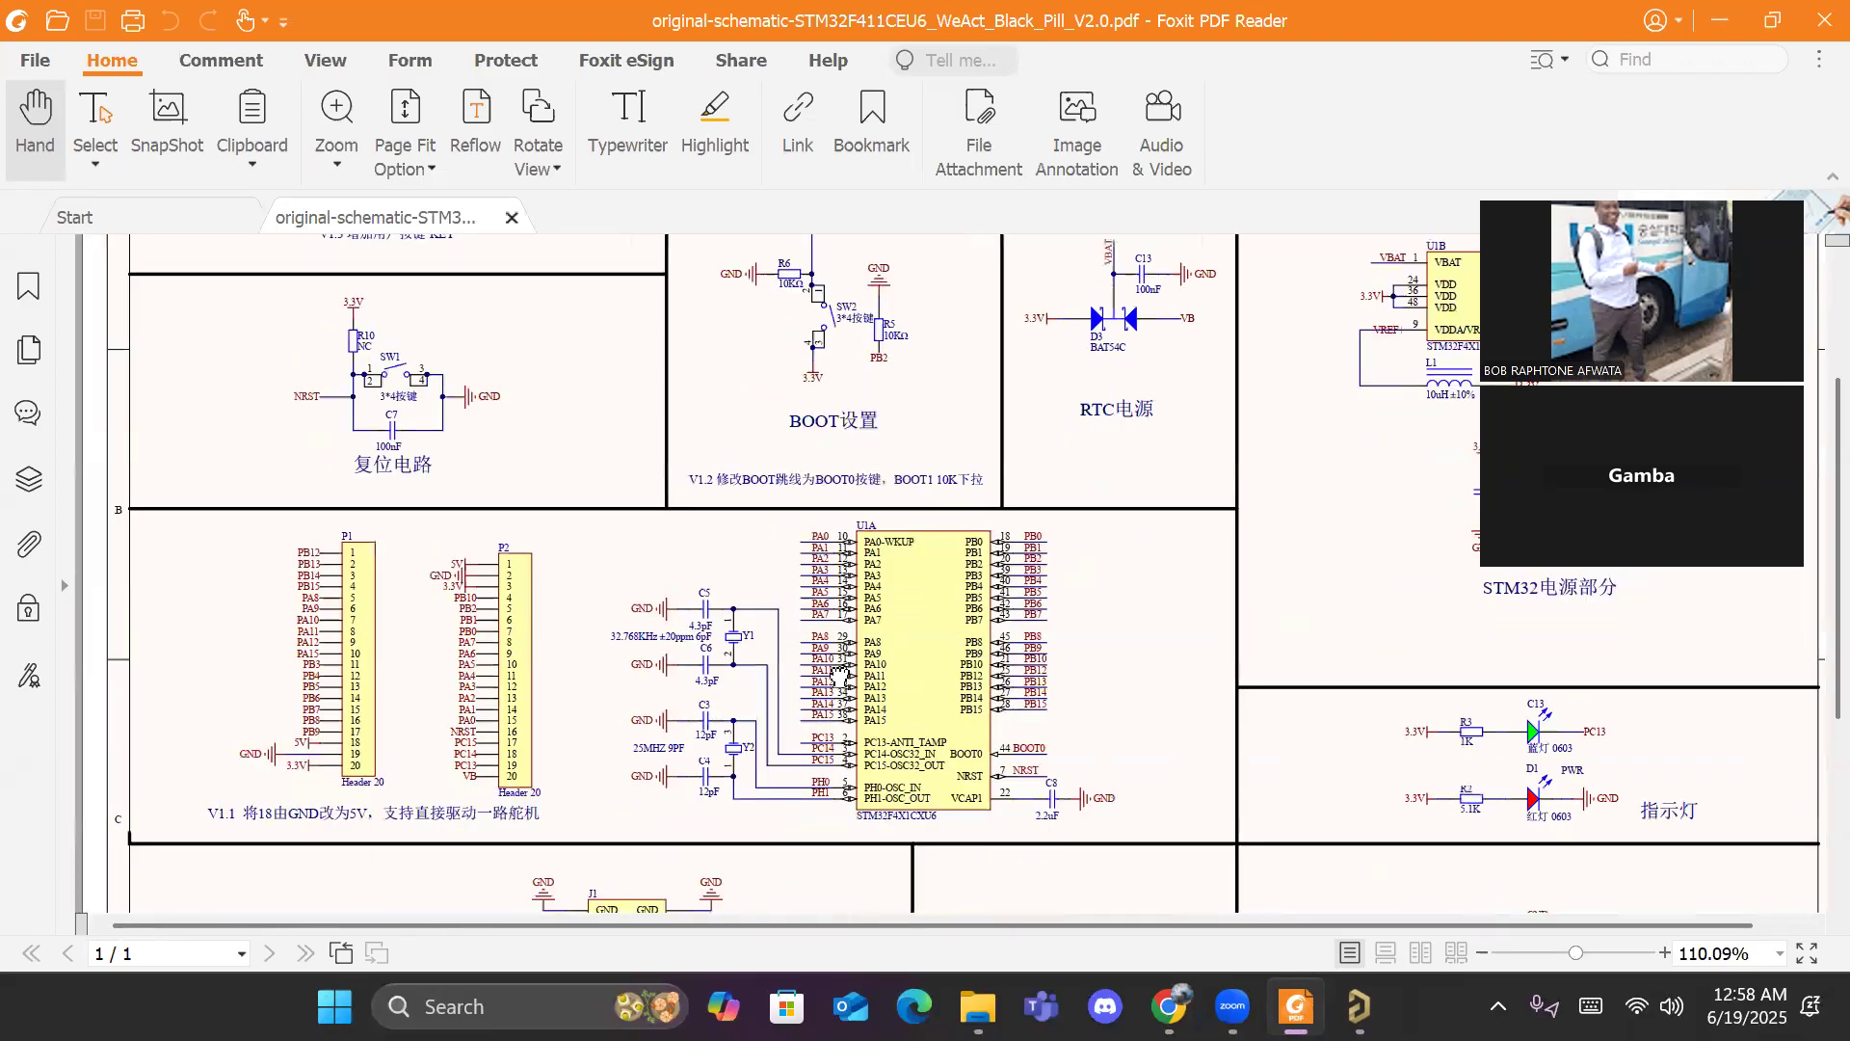
pyautogui.scroll(-1, 686, 884)
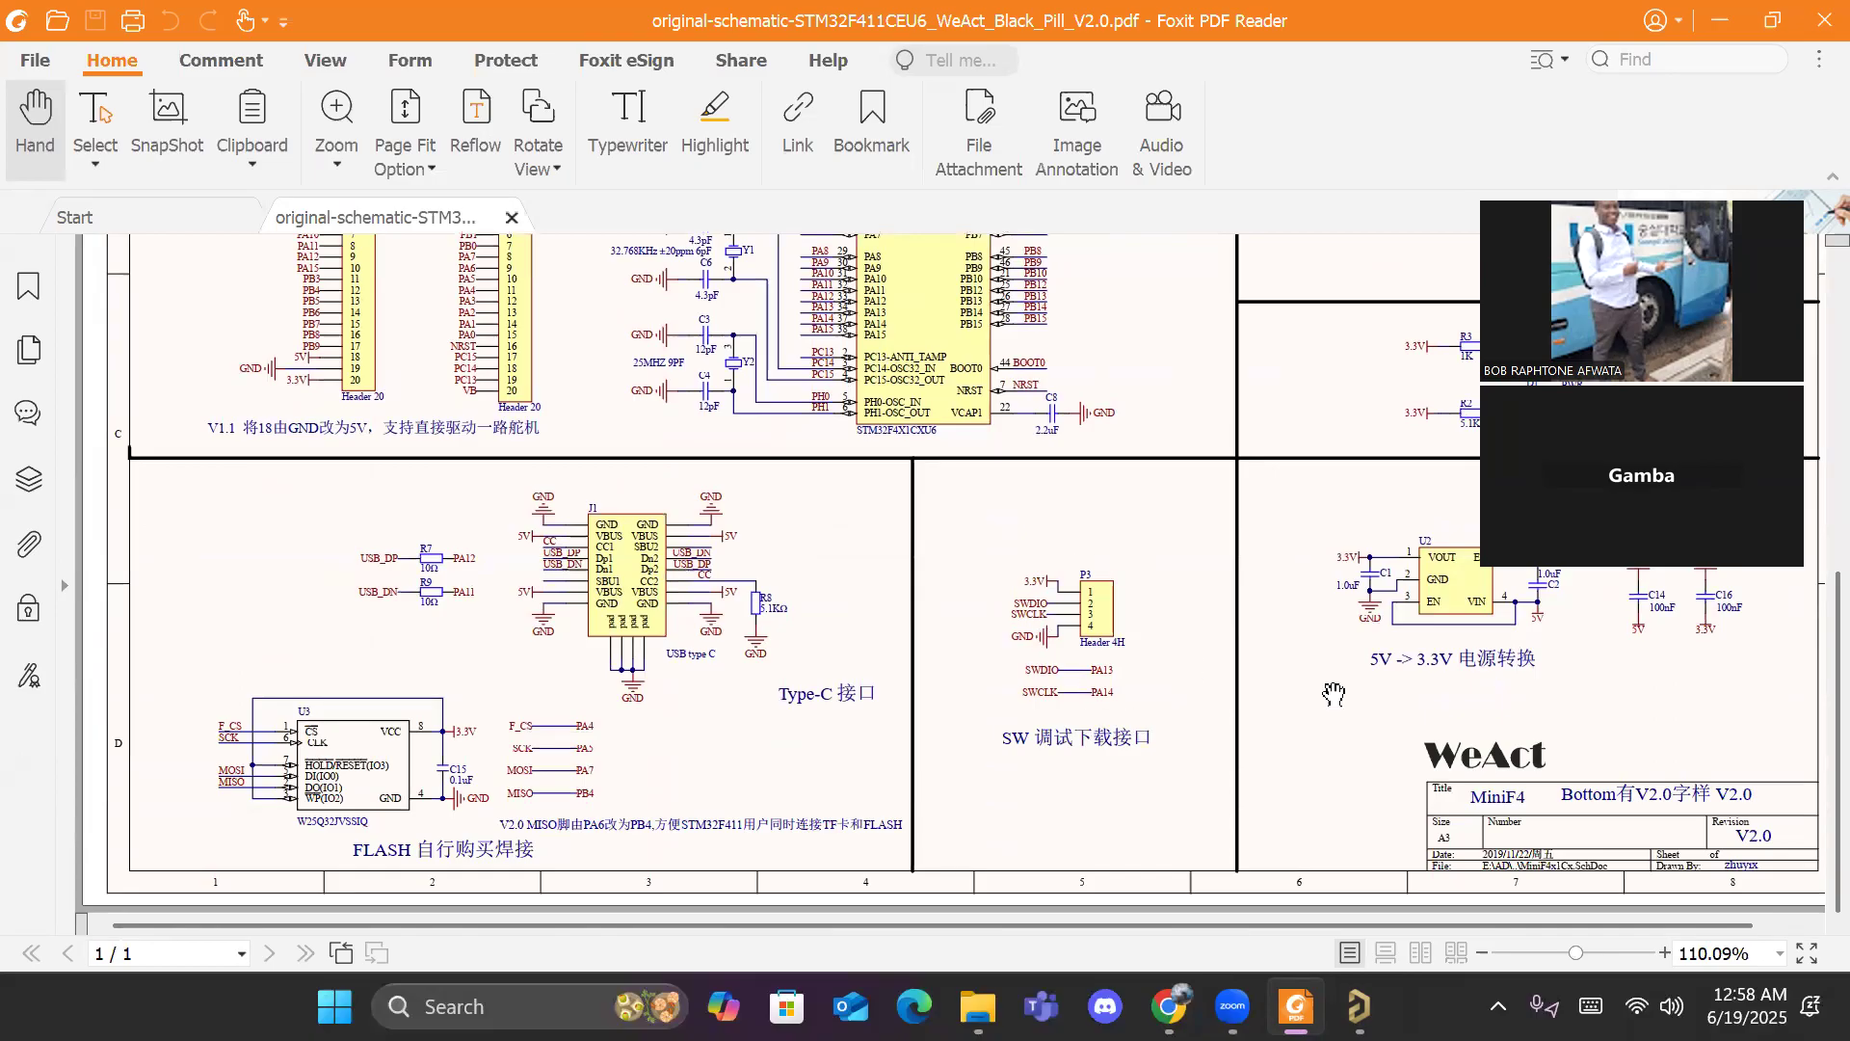
pyautogui.moveTo(1069, 717); pyautogui.dragTo(718, 806)
pyautogui.scroll(5, 892, 417)
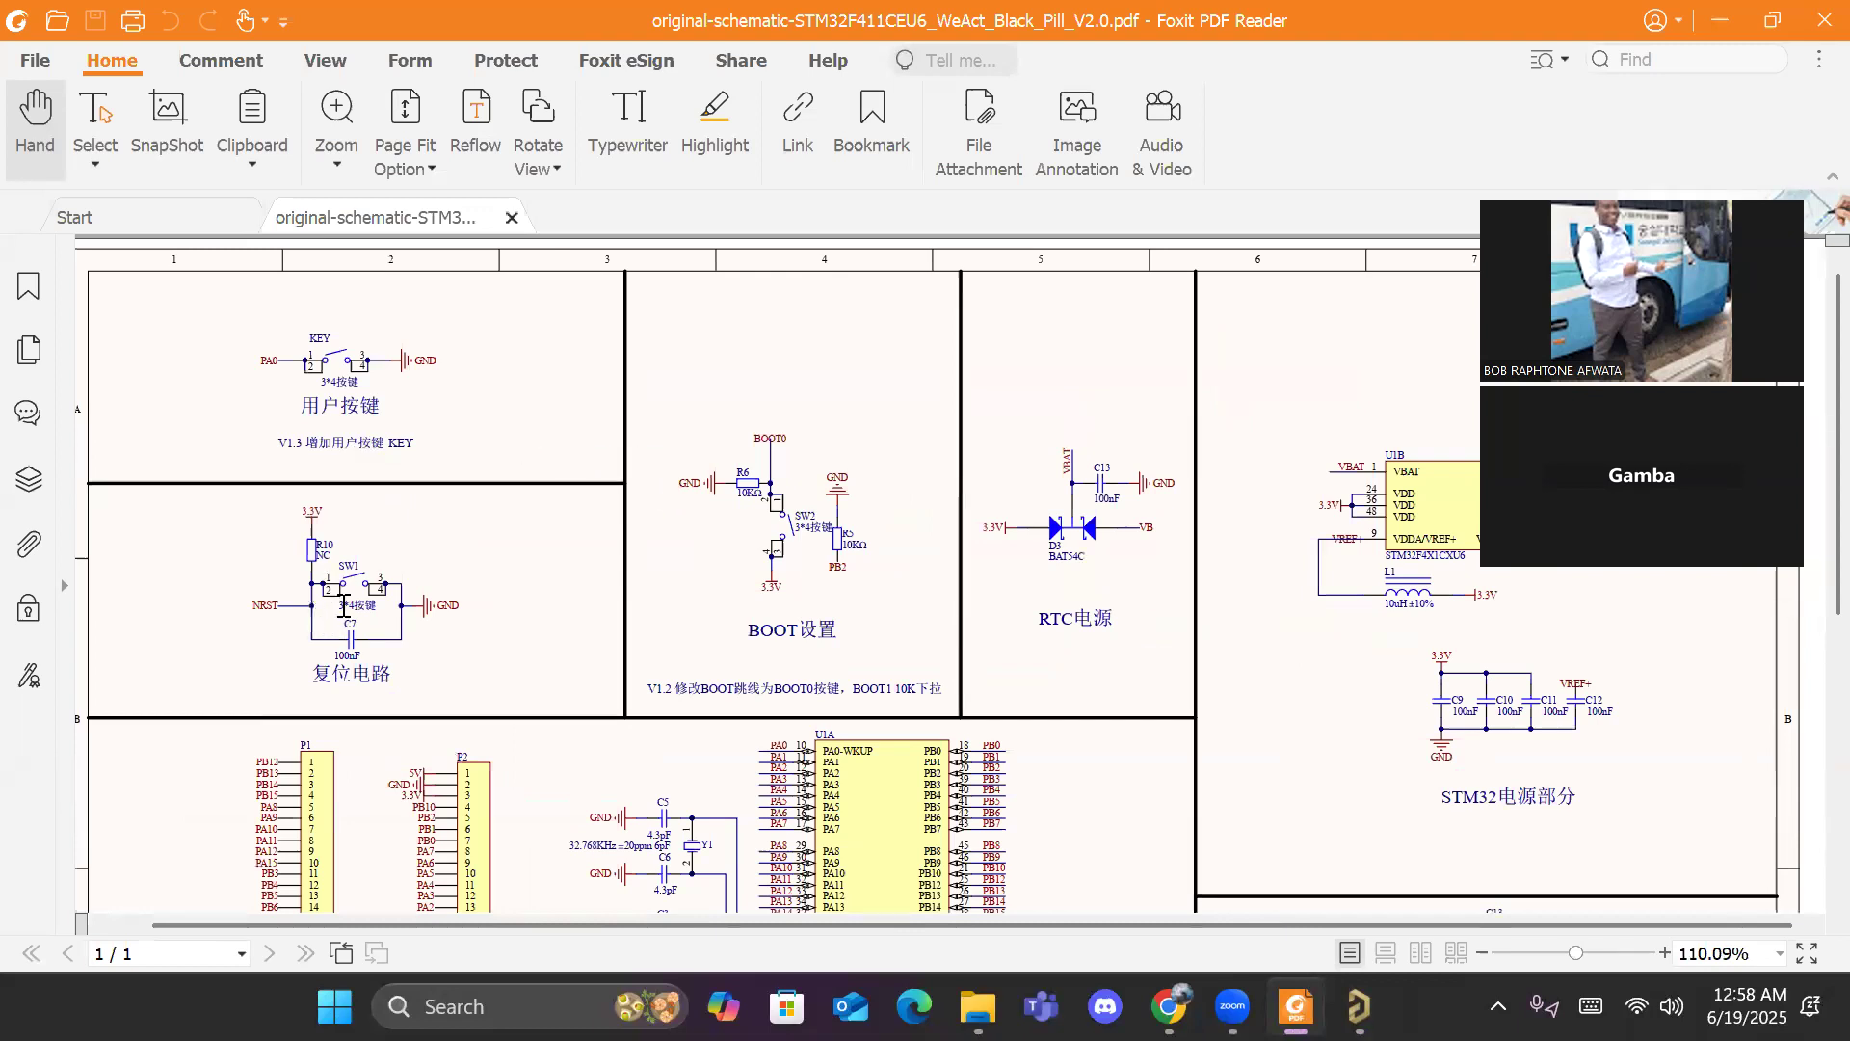
# Step: Examine the reset, BOOT and RTC supply circuits up close, focusing on the BAT54C dual diode D3
pyautogui.keyDown('ctrl'); pyautogui.scroll(5, 328, 621); pyautogui.keyUp('ctrl')
pyautogui.keyDown('ctrl'); pyautogui.scroll(-3, 349, 587); pyautogui.keyUp('ctrl')
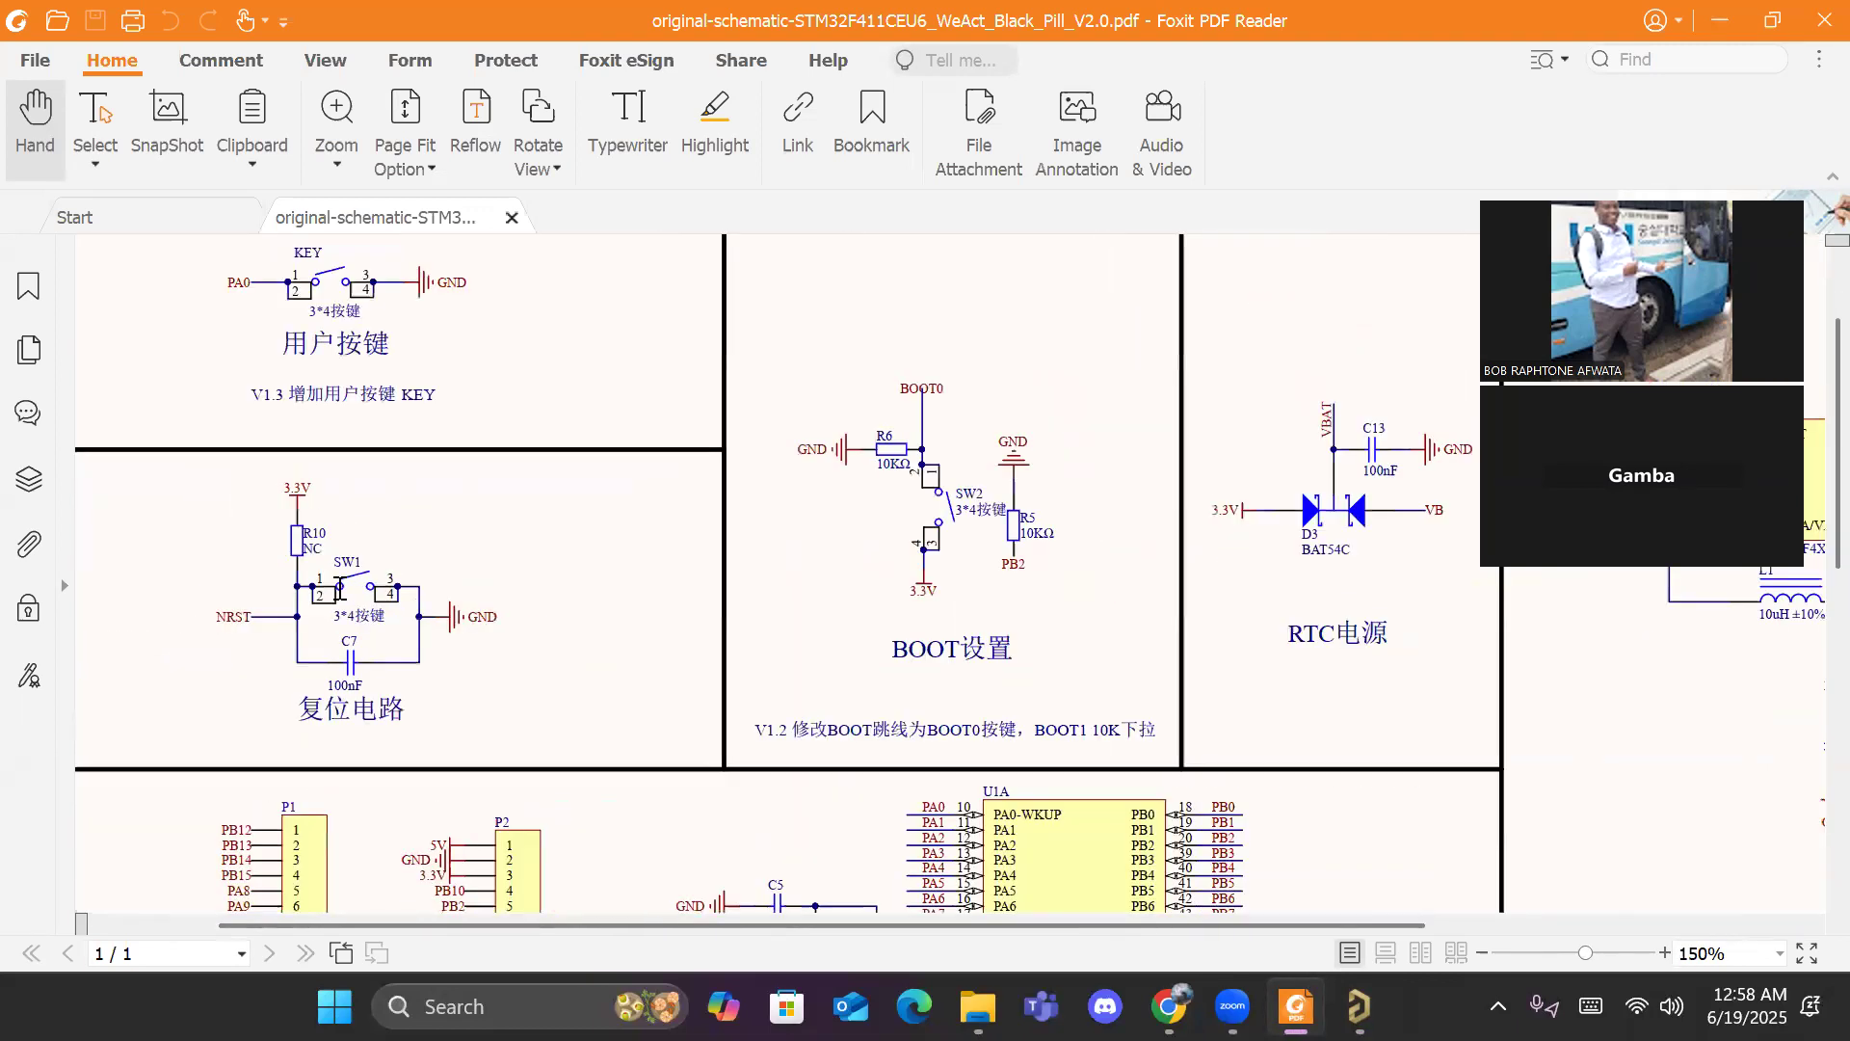
pyautogui.moveTo(1402, 558); pyautogui.dragTo(862, 594)
pyautogui.keyDown('ctrl'); pyautogui.scroll(2, 802, 546); pyautogui.keyUp('ctrl')
pyautogui.keyDown('ctrl'); pyautogui.scroll(2, 803, 545); pyautogui.keyUp('ctrl')
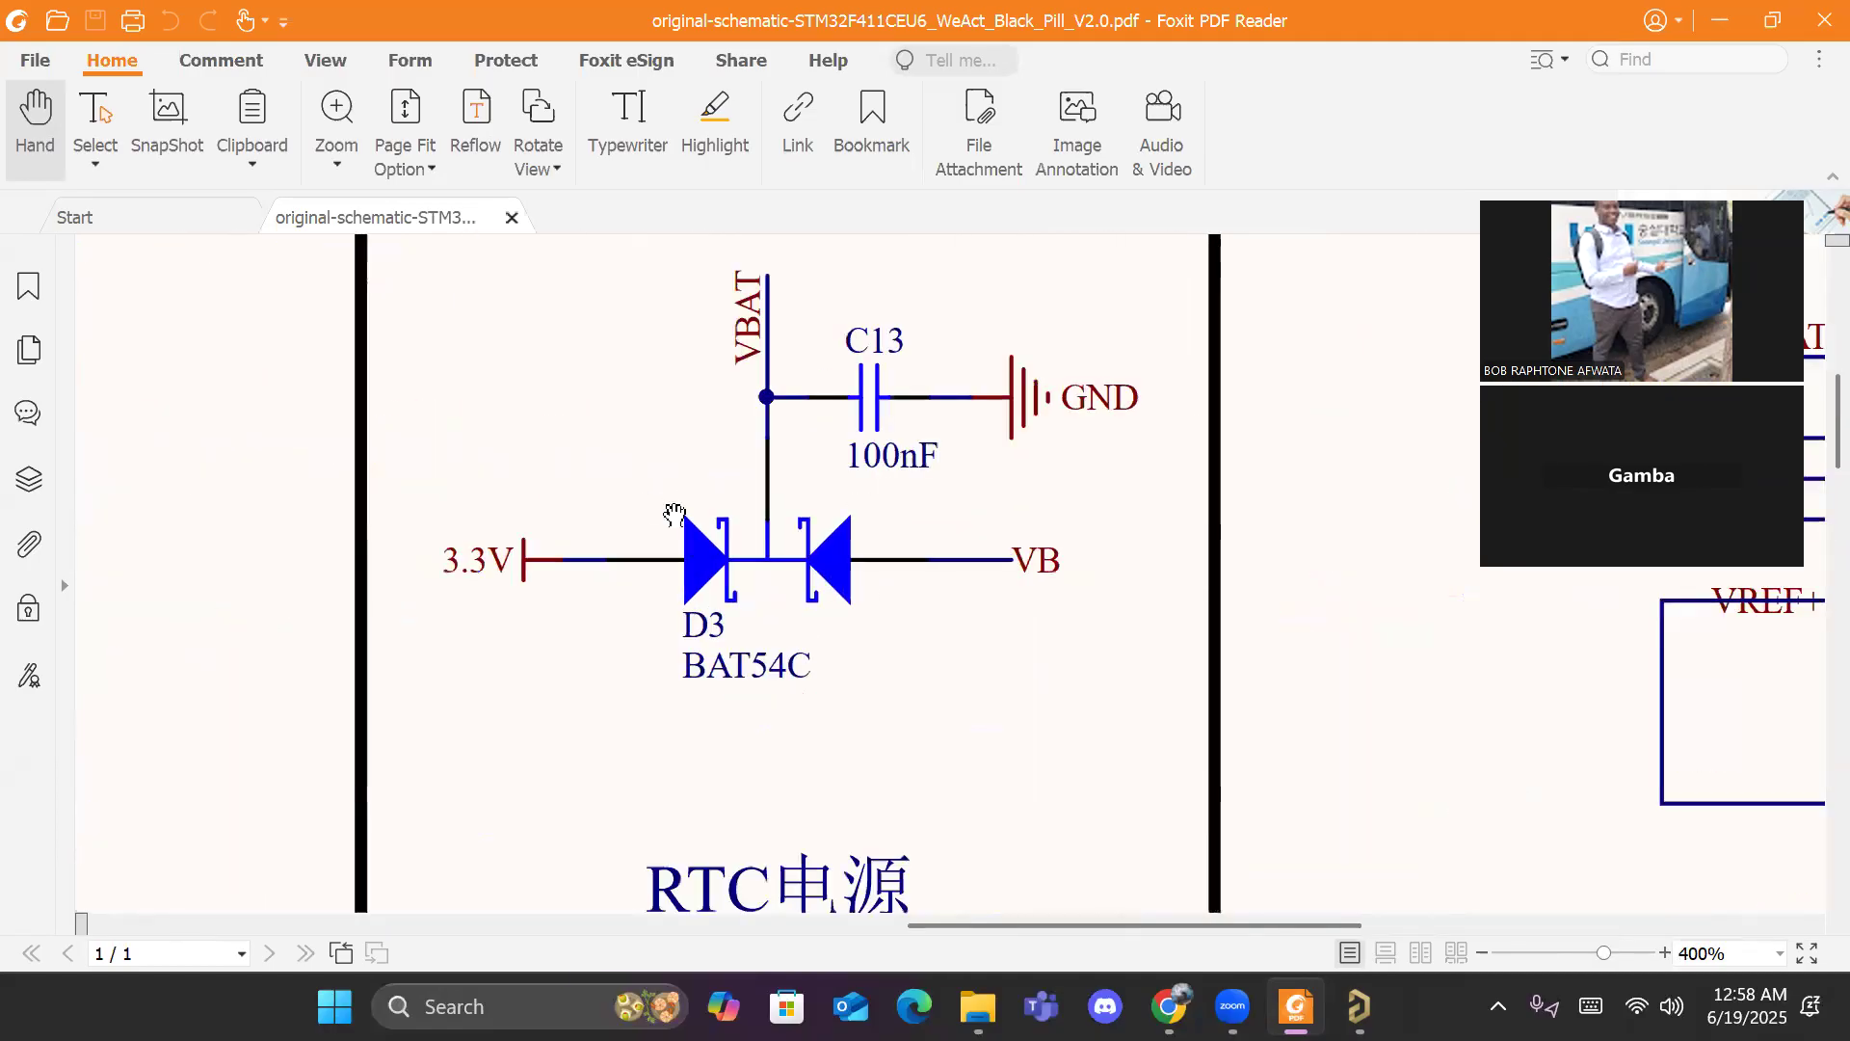
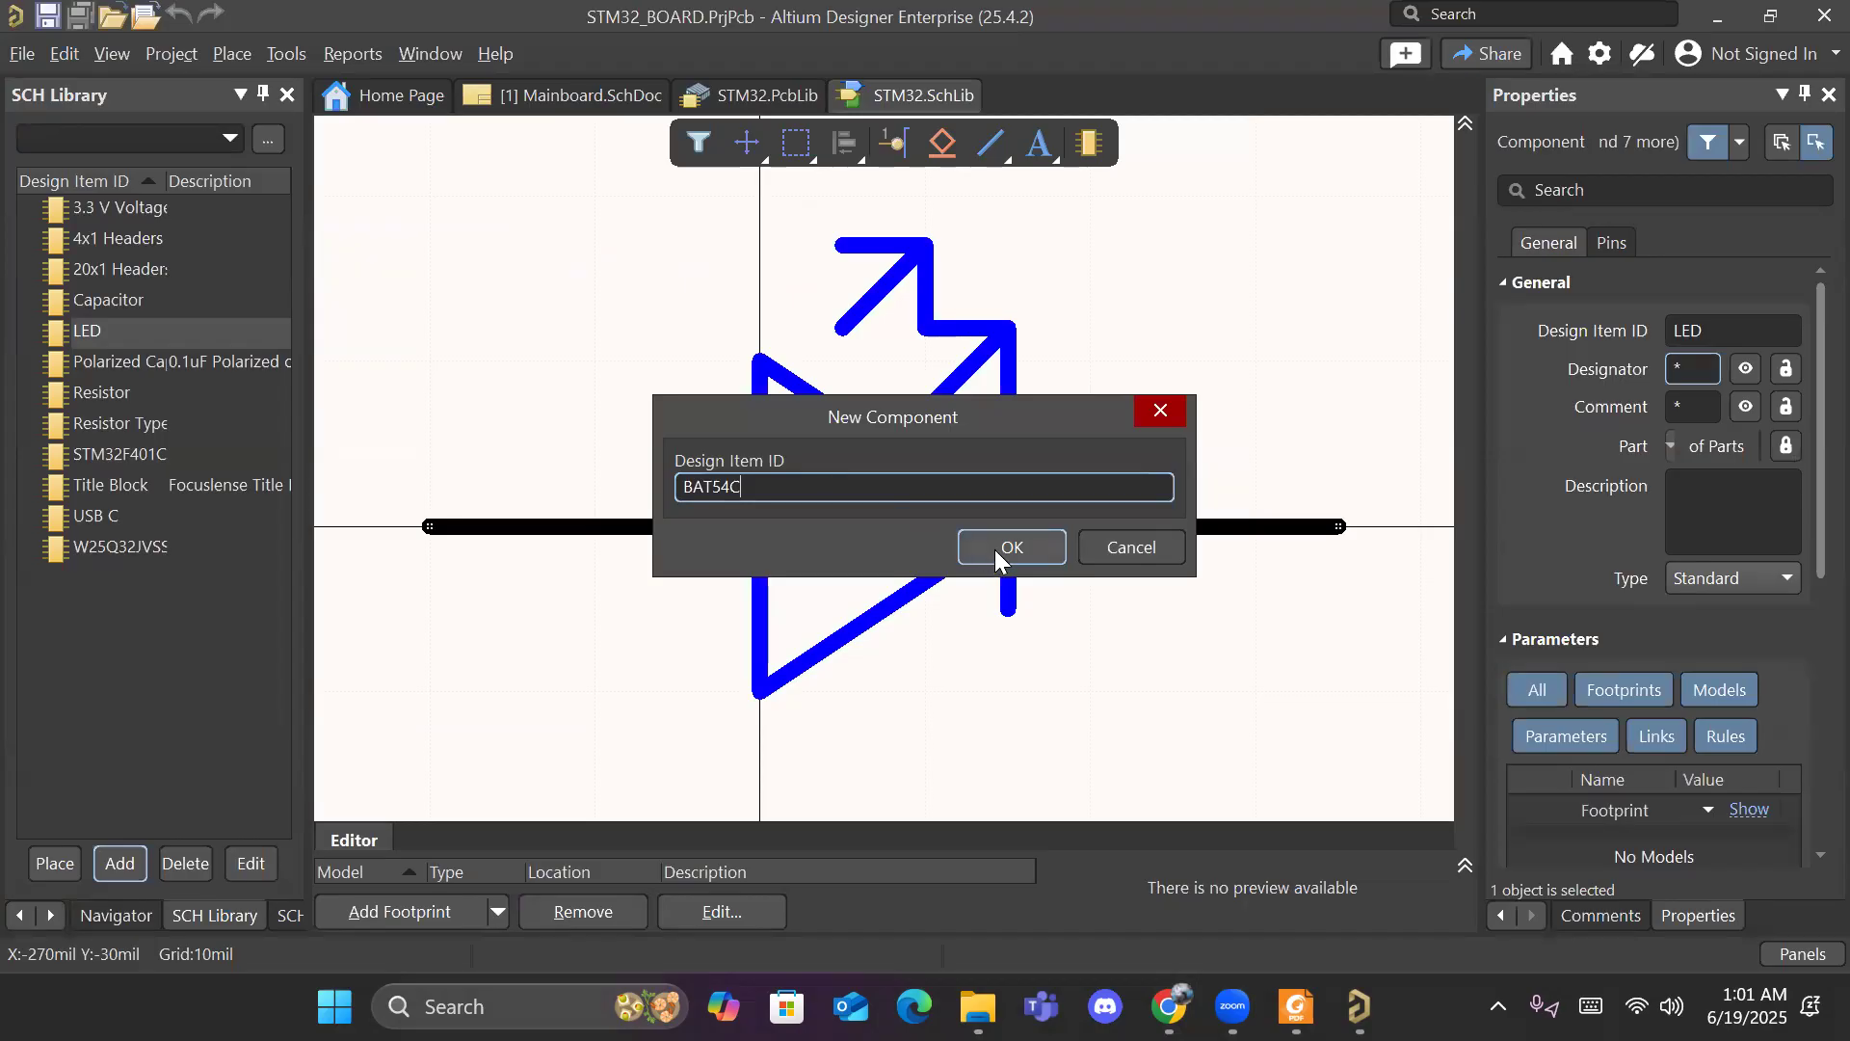
# Step: Add a BAT54C component to the library and place two horizontal pins along the X axis and one vertical pin above the origin
pyautogui.click(1018, 545)
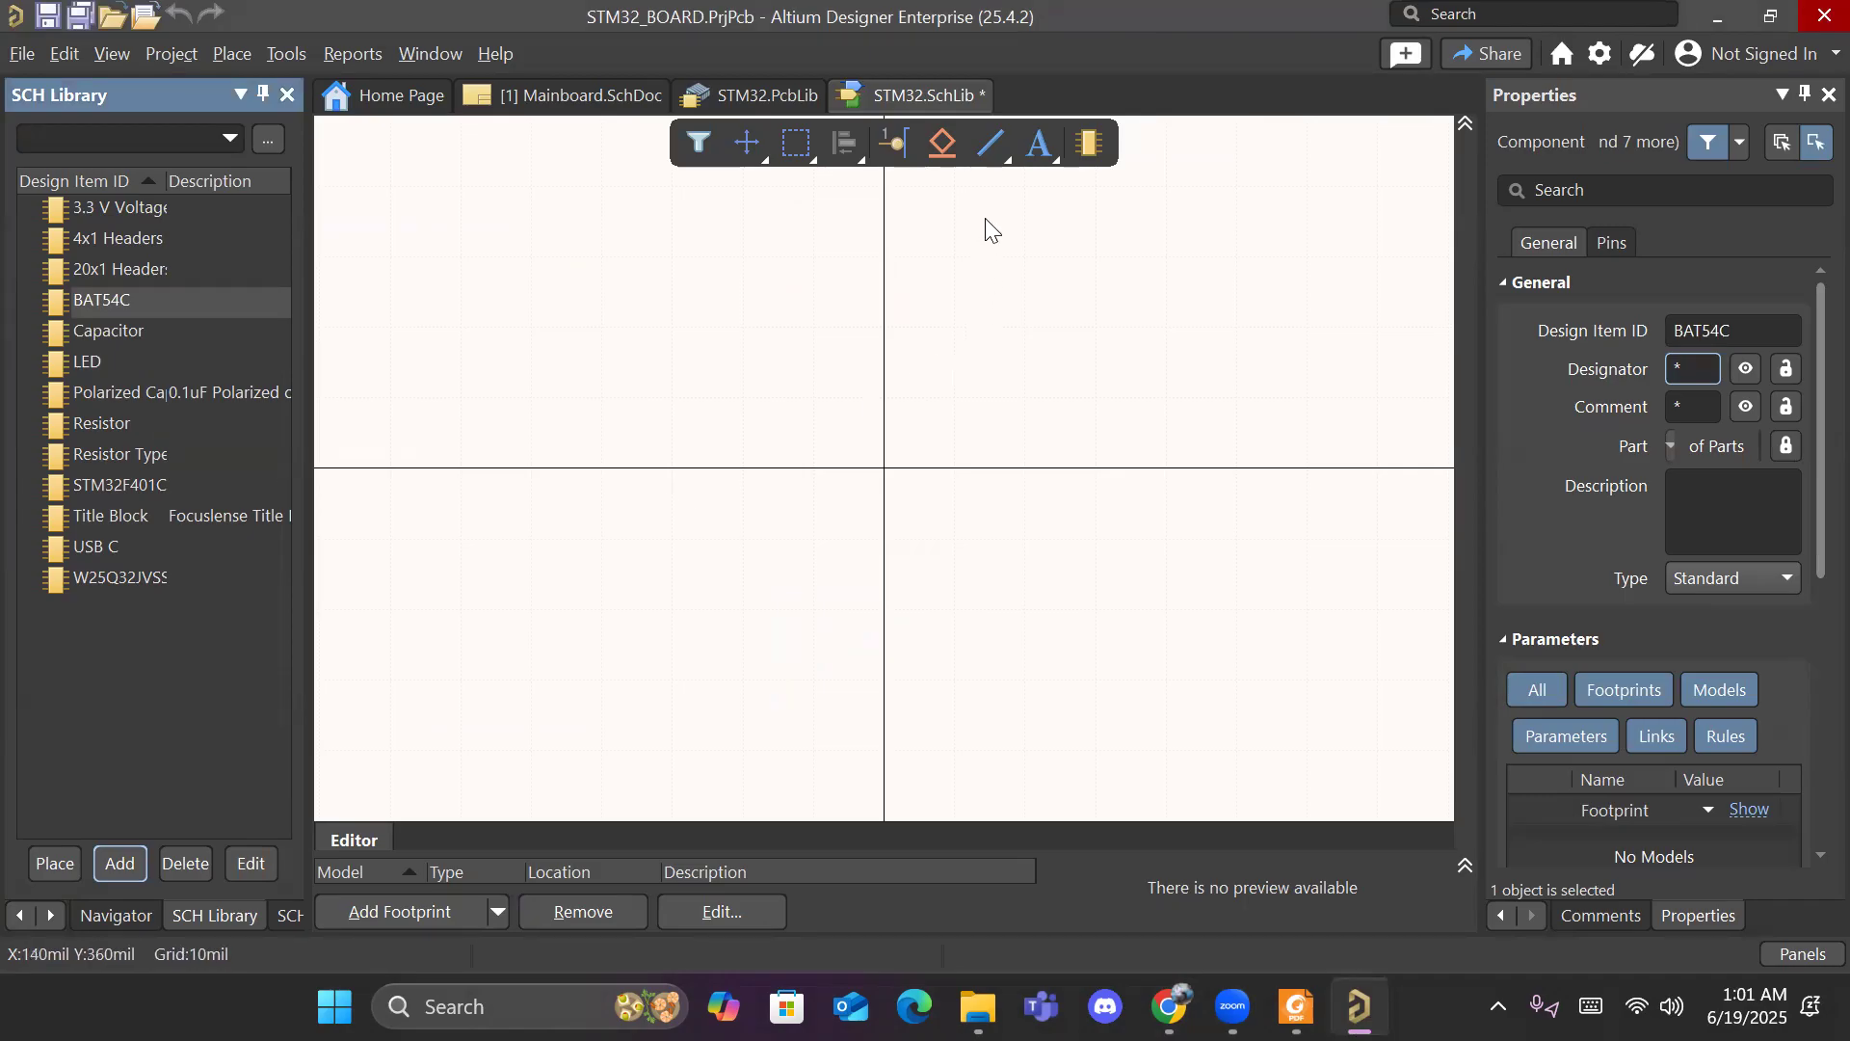
pyautogui.click(892, 146)
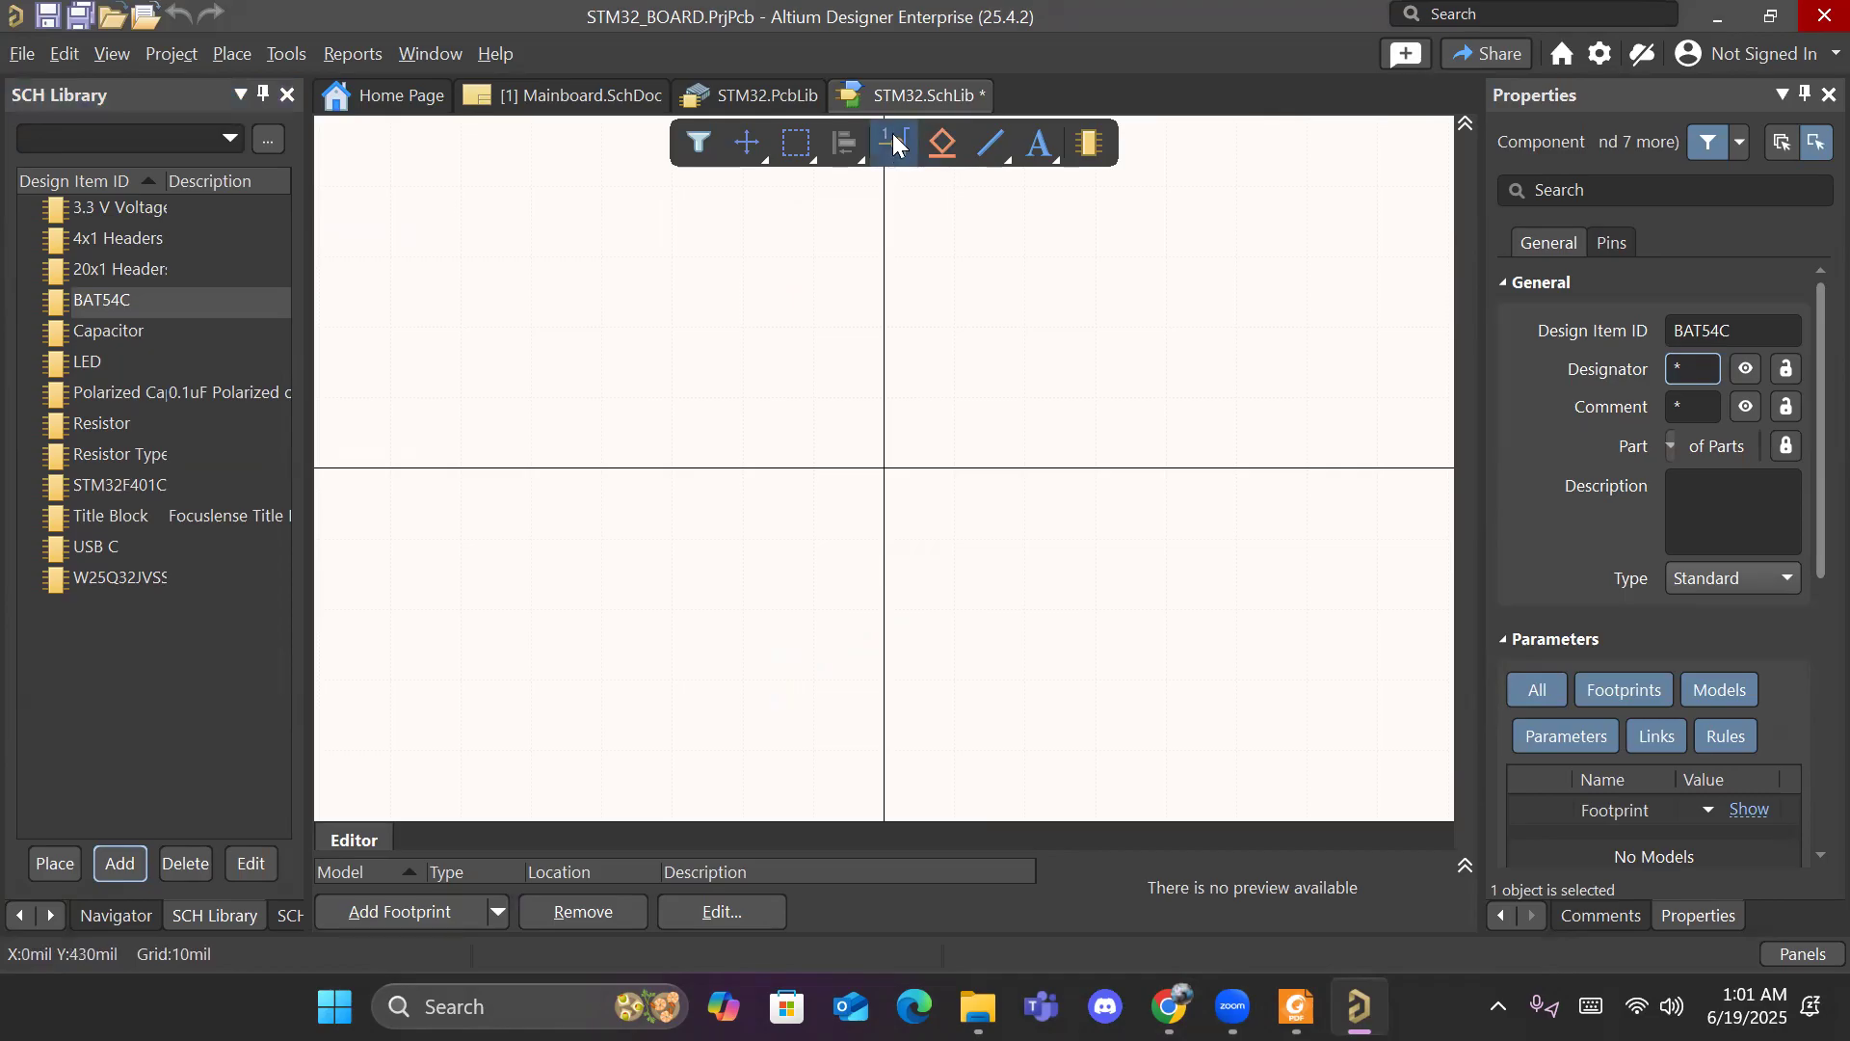
pyautogui.click(720, 469)
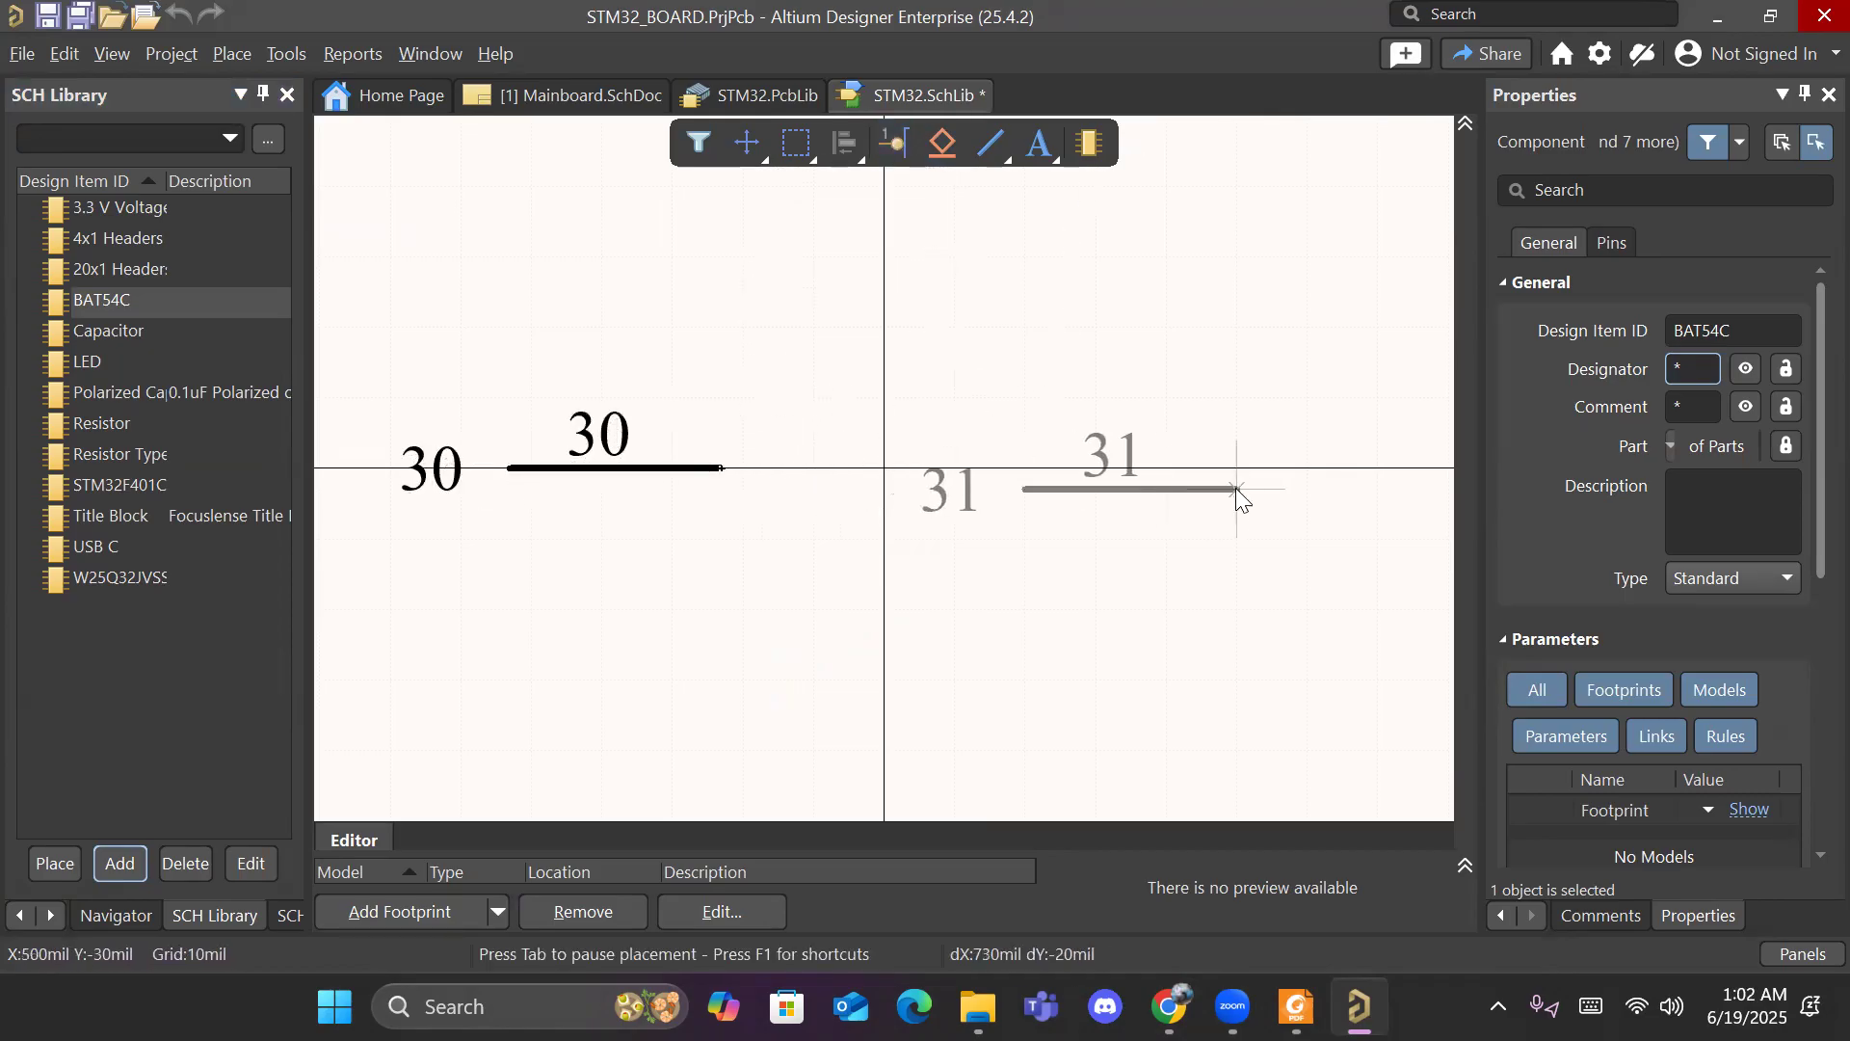
pyautogui.click(1307, 466)
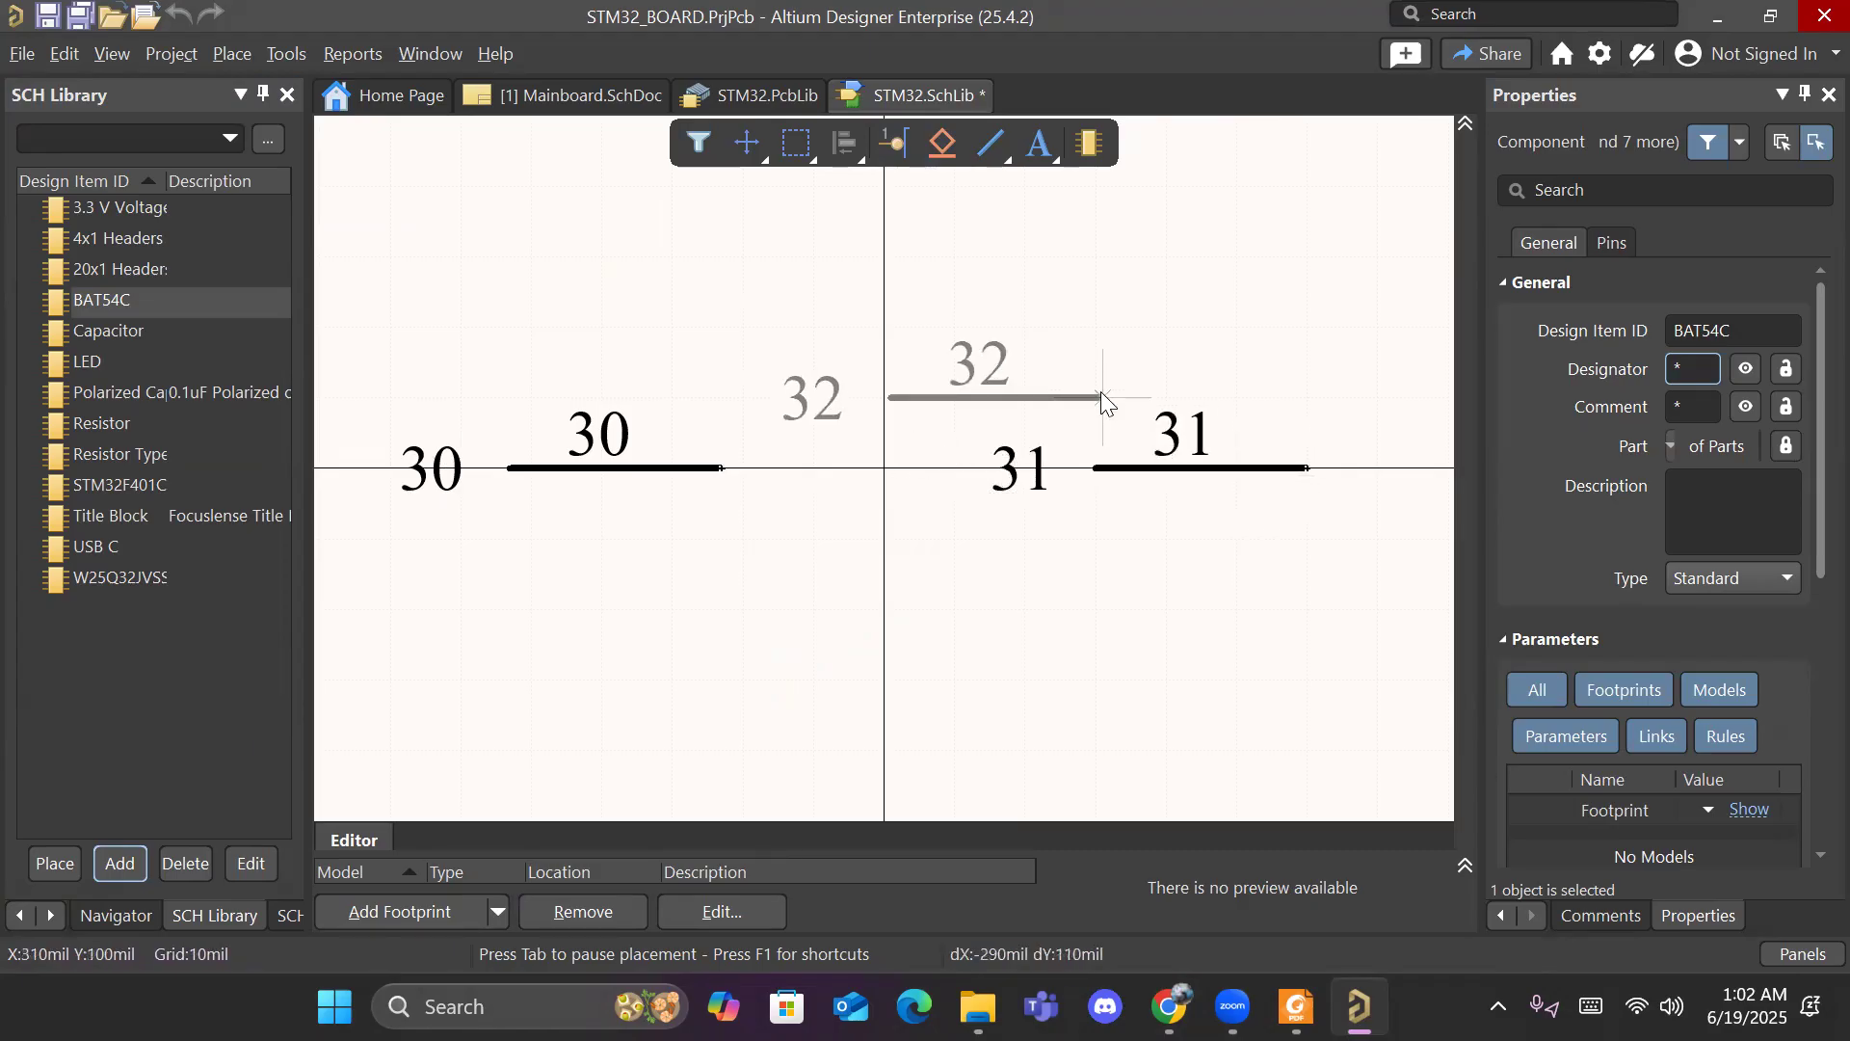
pyautogui.press('space')
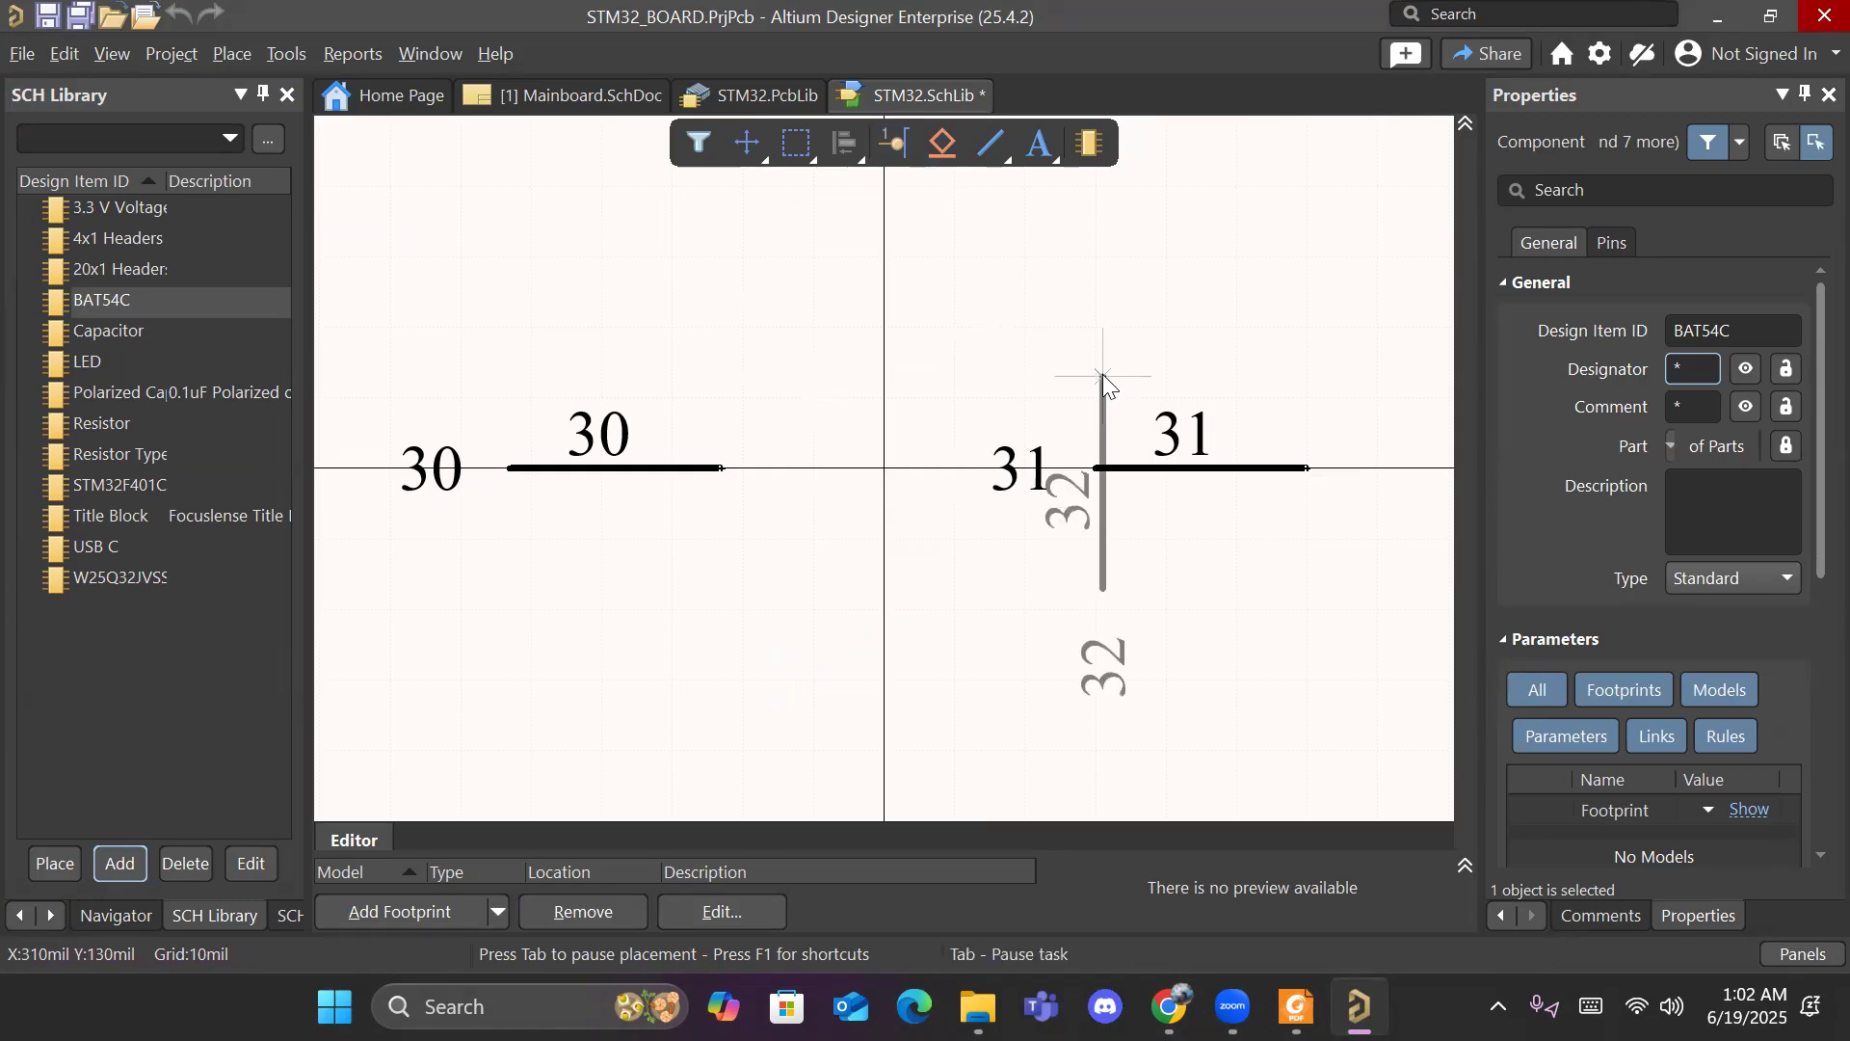
pyautogui.click(884, 154)
pyautogui.press('Escape')
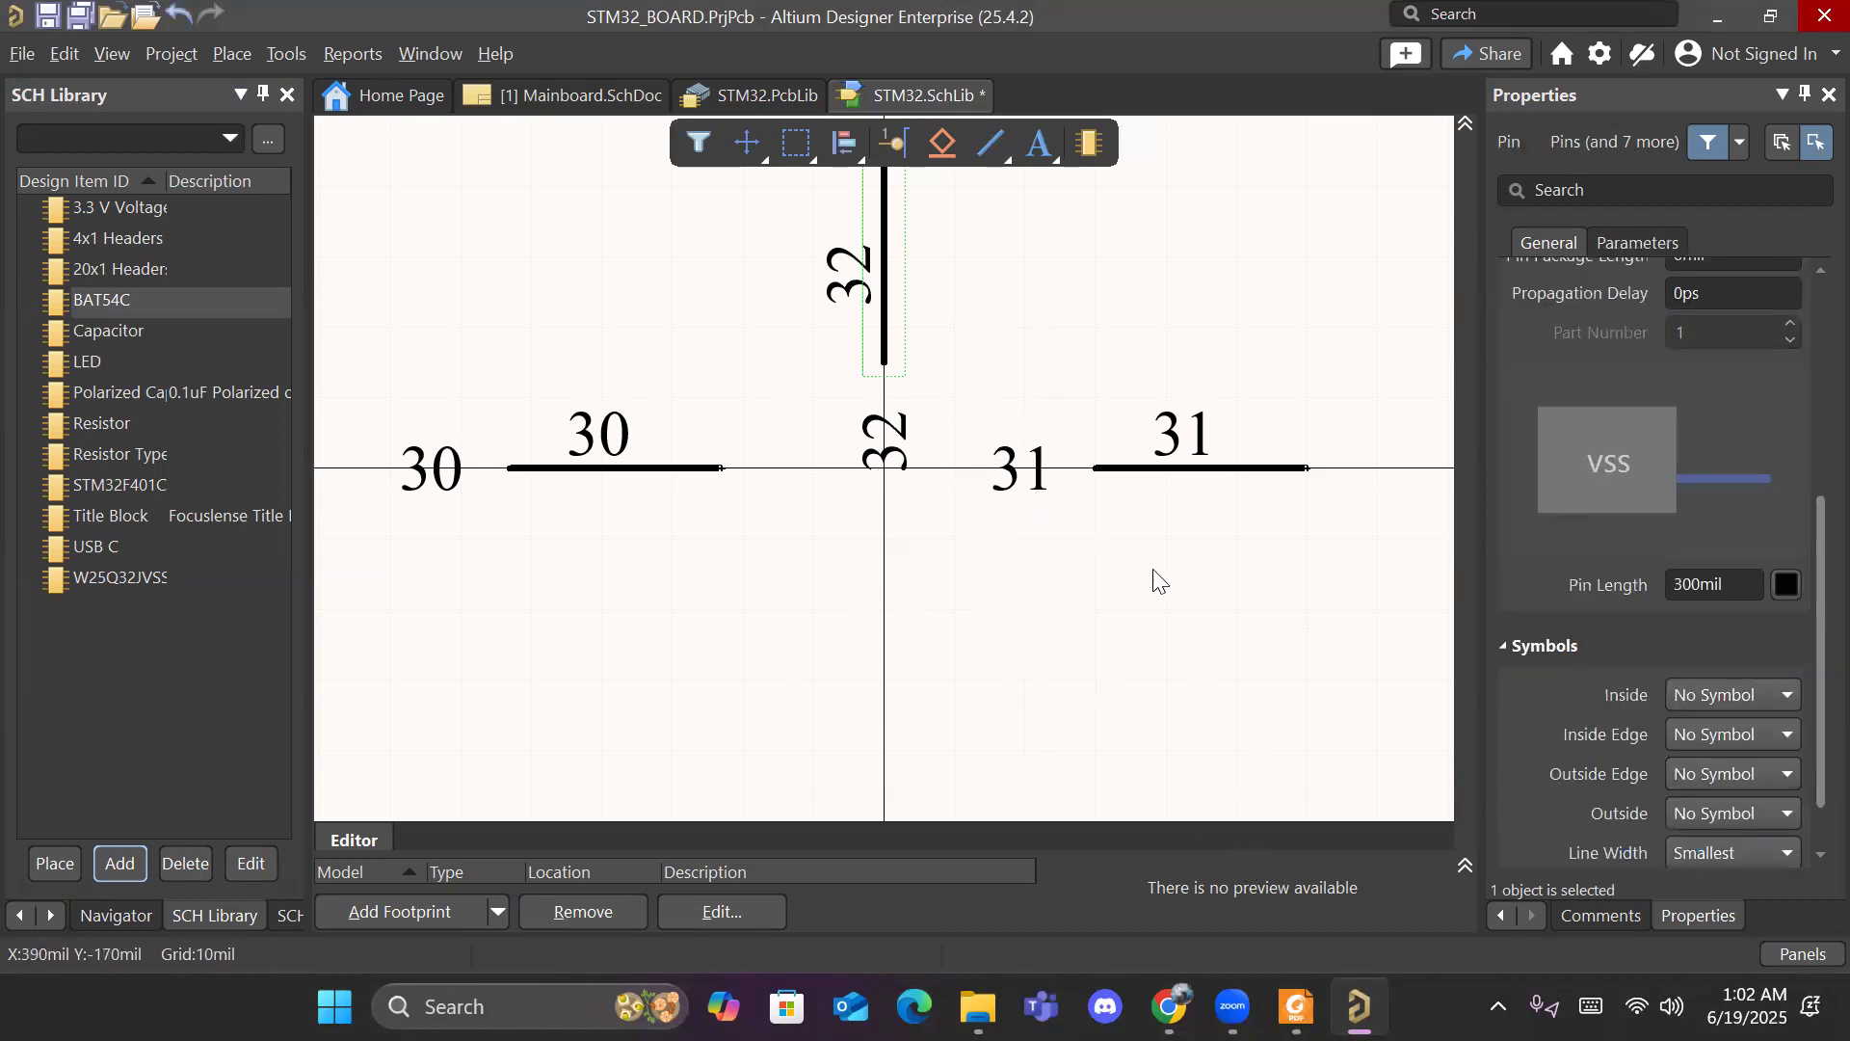
# Step: Hide the designators and names of all three BAT54C pins
pyautogui.click(1139, 470)
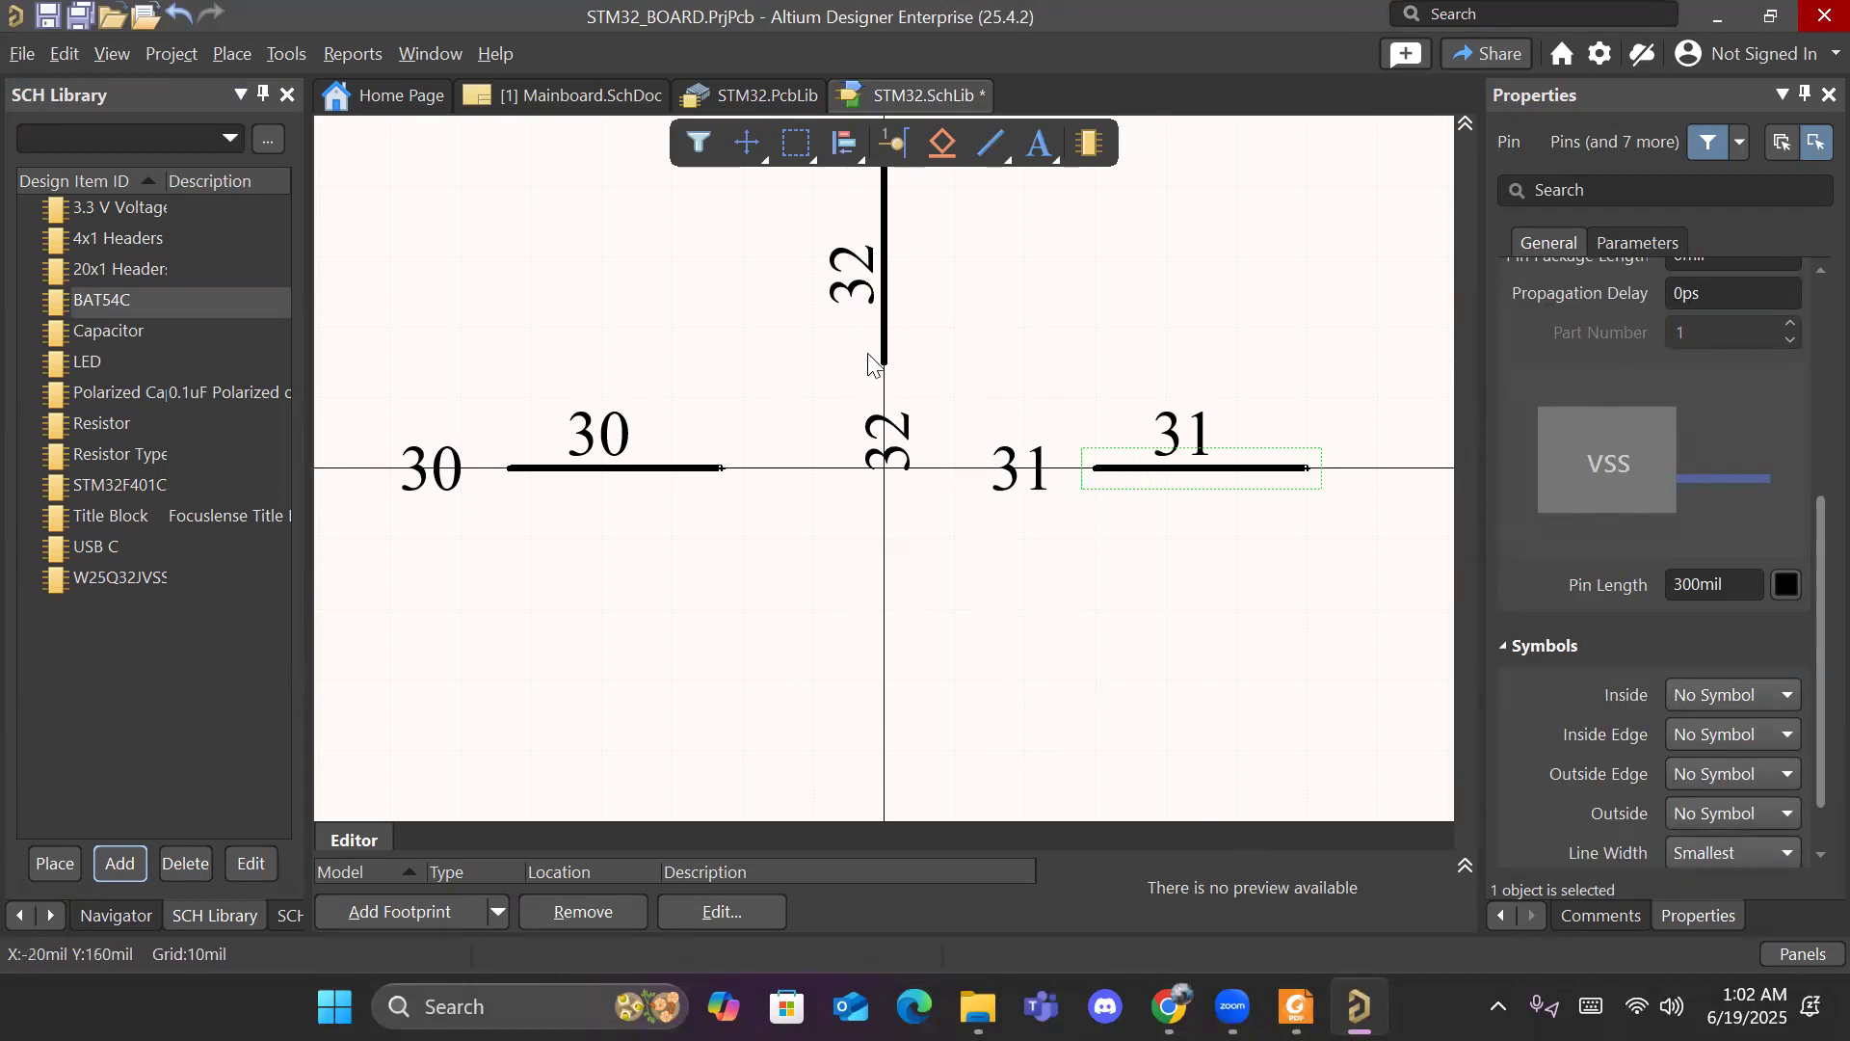
pyautogui.click(655, 466)
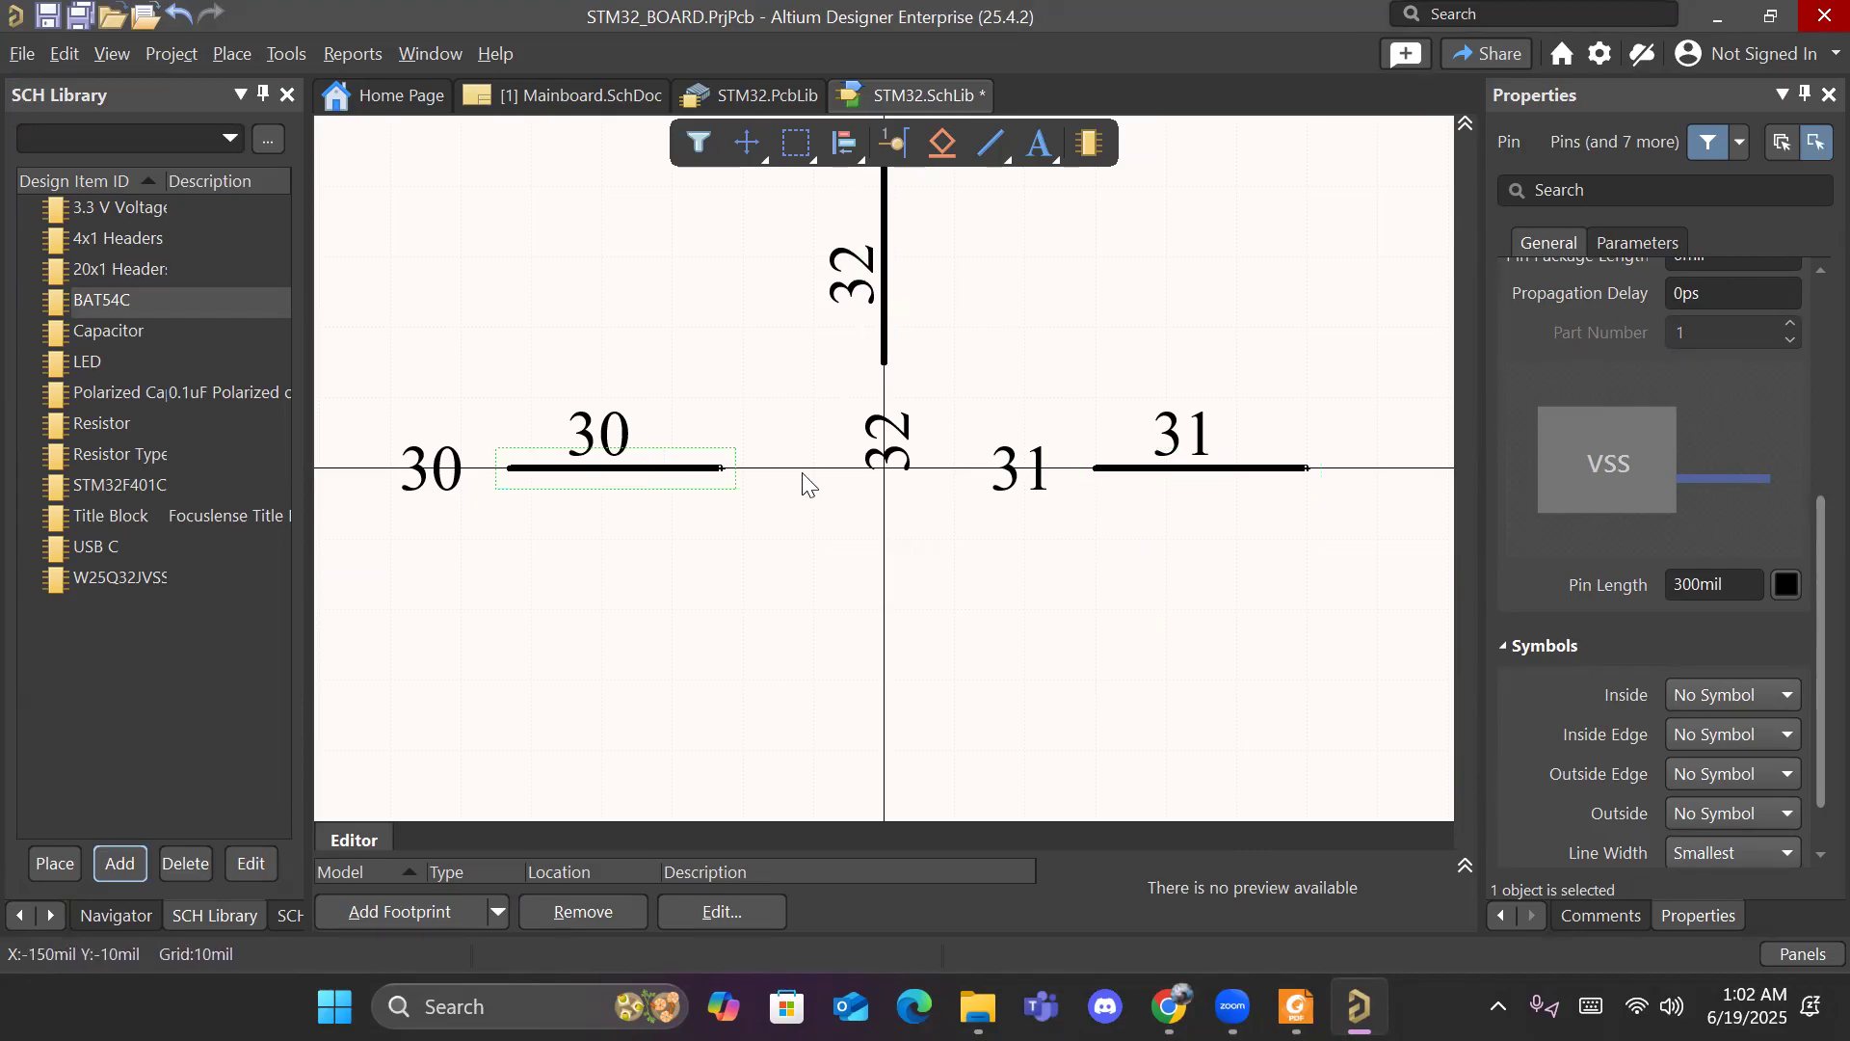
pyautogui.scroll(3, 1714, 407)
pyautogui.scroll(2, 1712, 412)
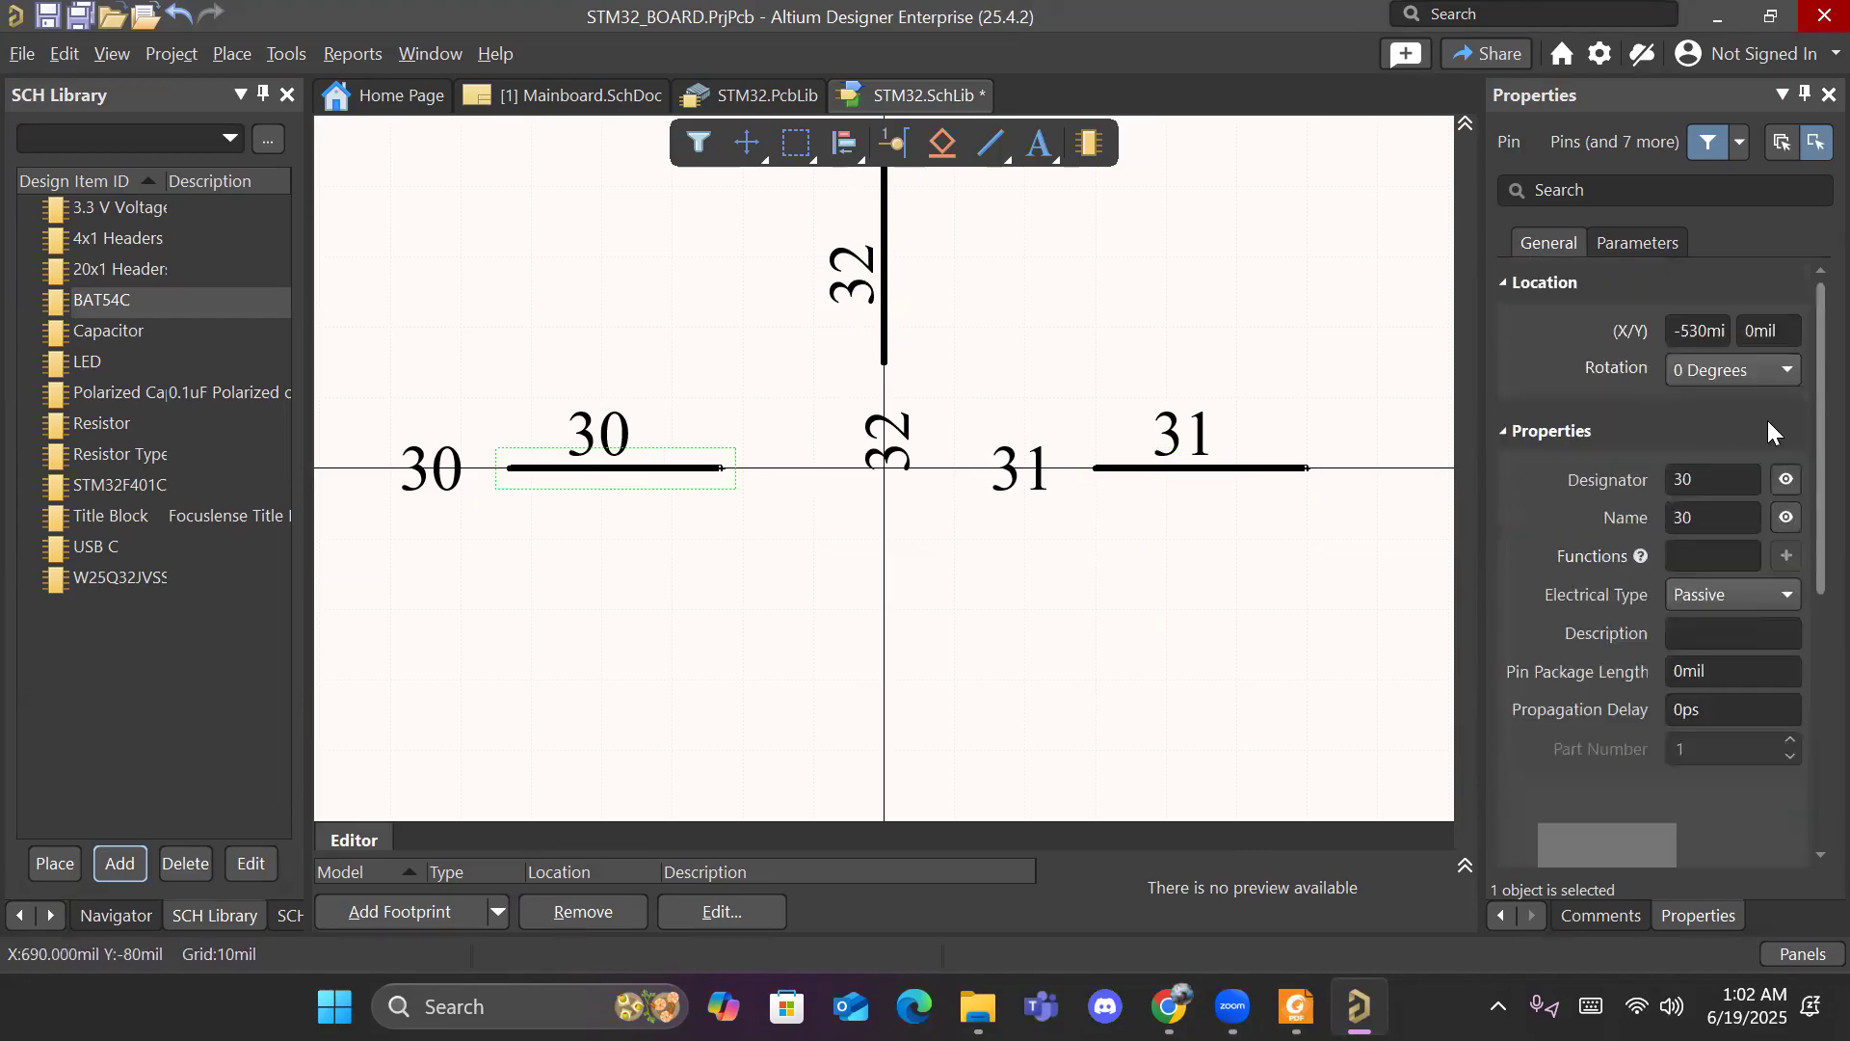
pyautogui.click(1785, 479)
pyautogui.click(1786, 516)
pyautogui.click(1252, 471)
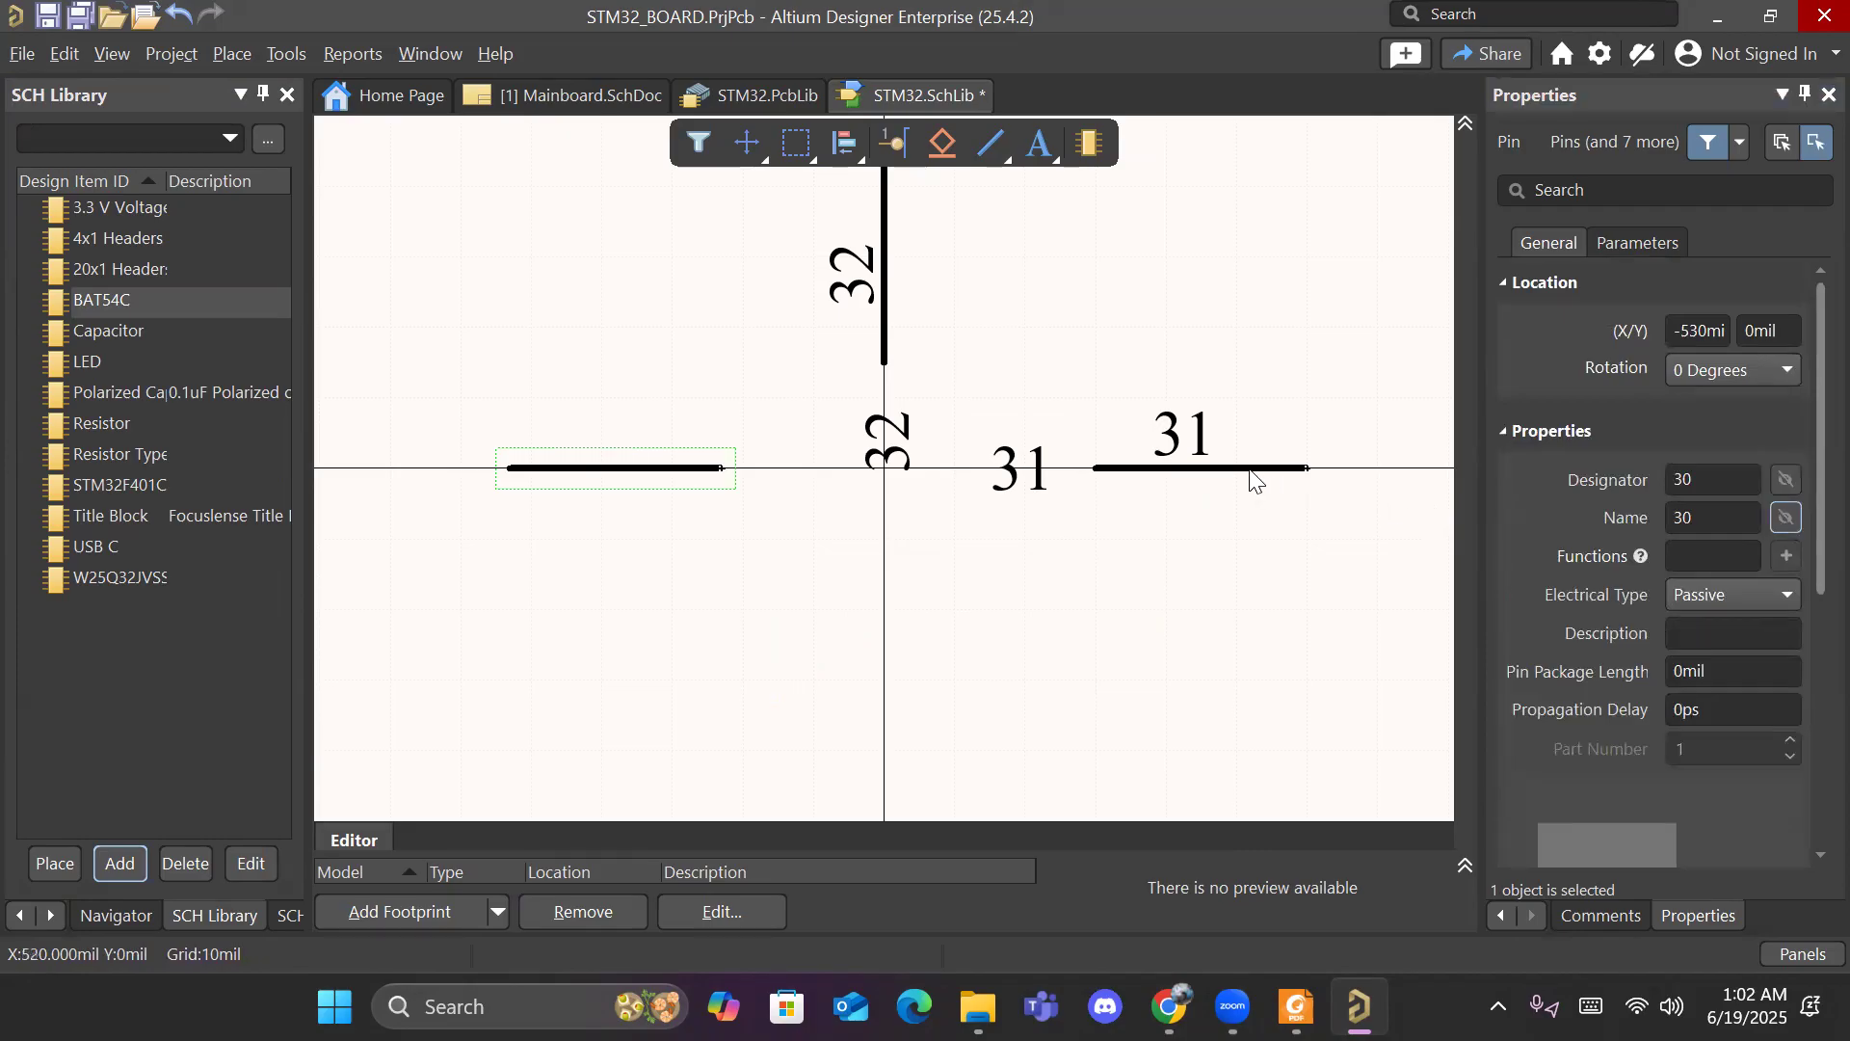
pyautogui.click(1786, 517)
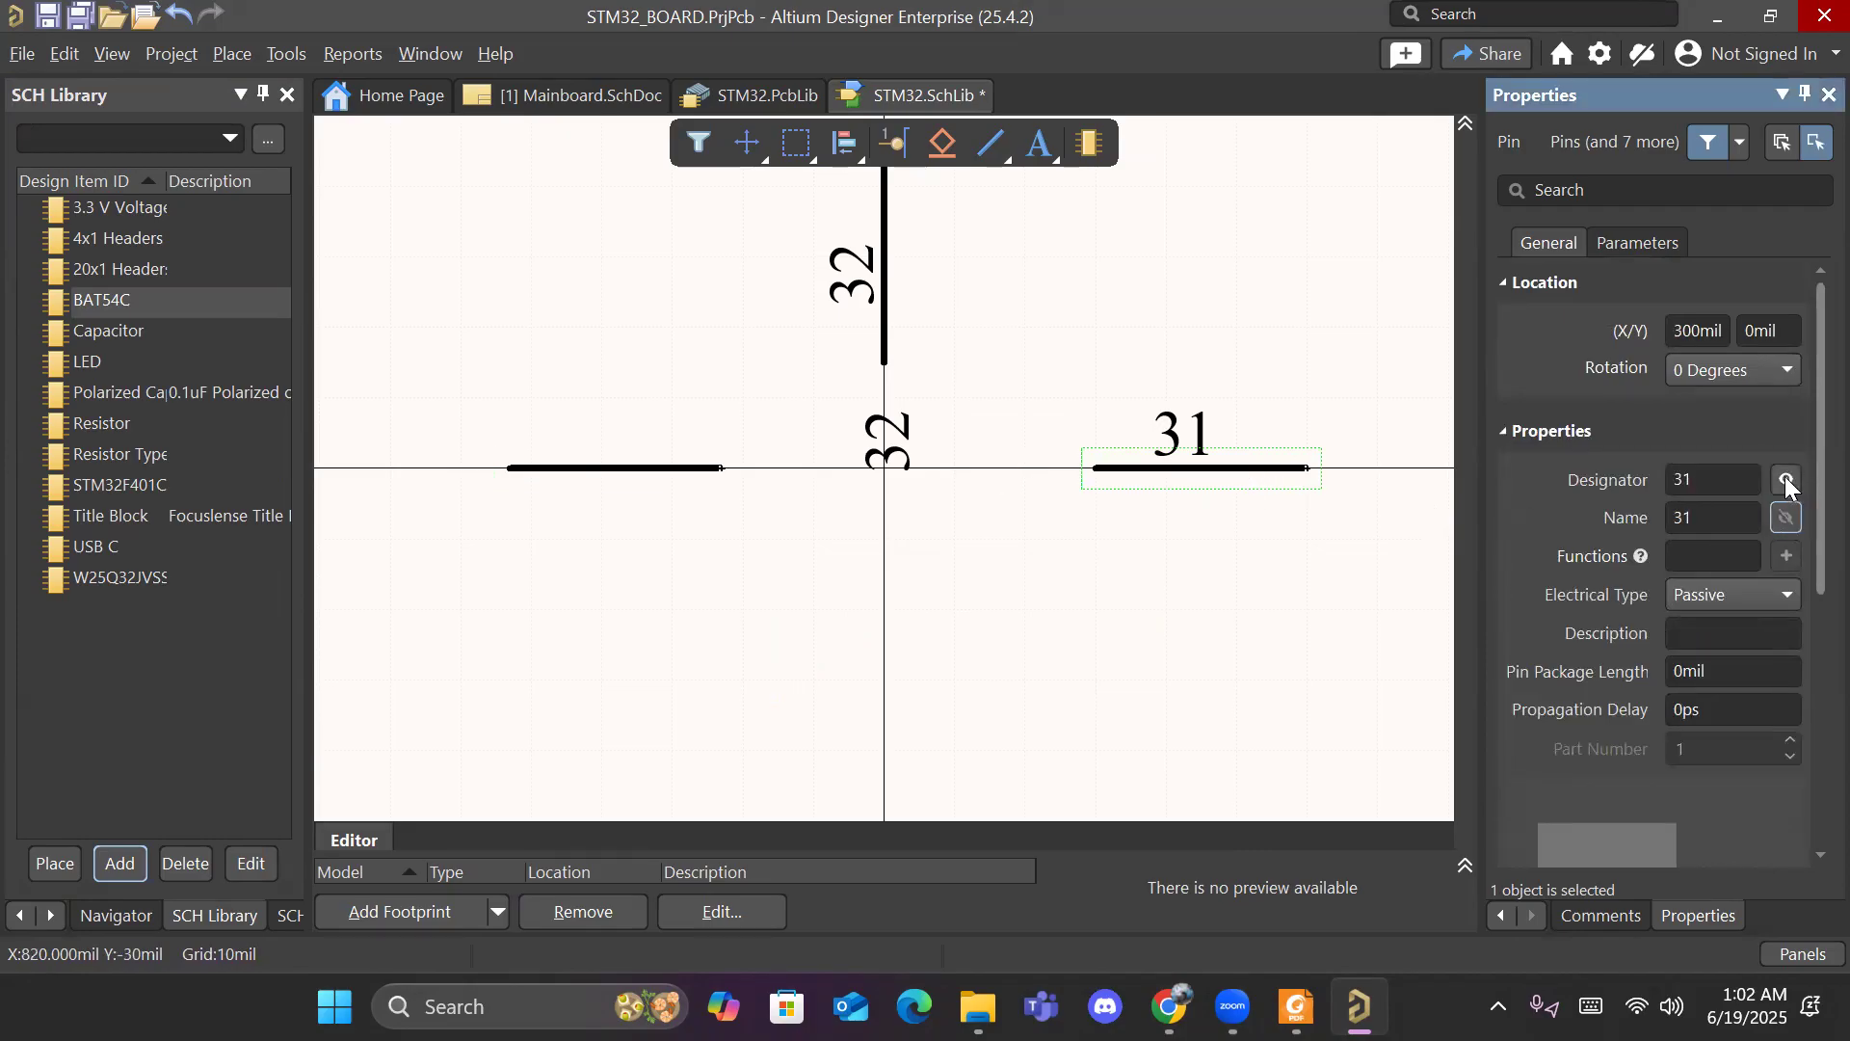
pyautogui.click(1784, 478)
pyautogui.click(896, 333)
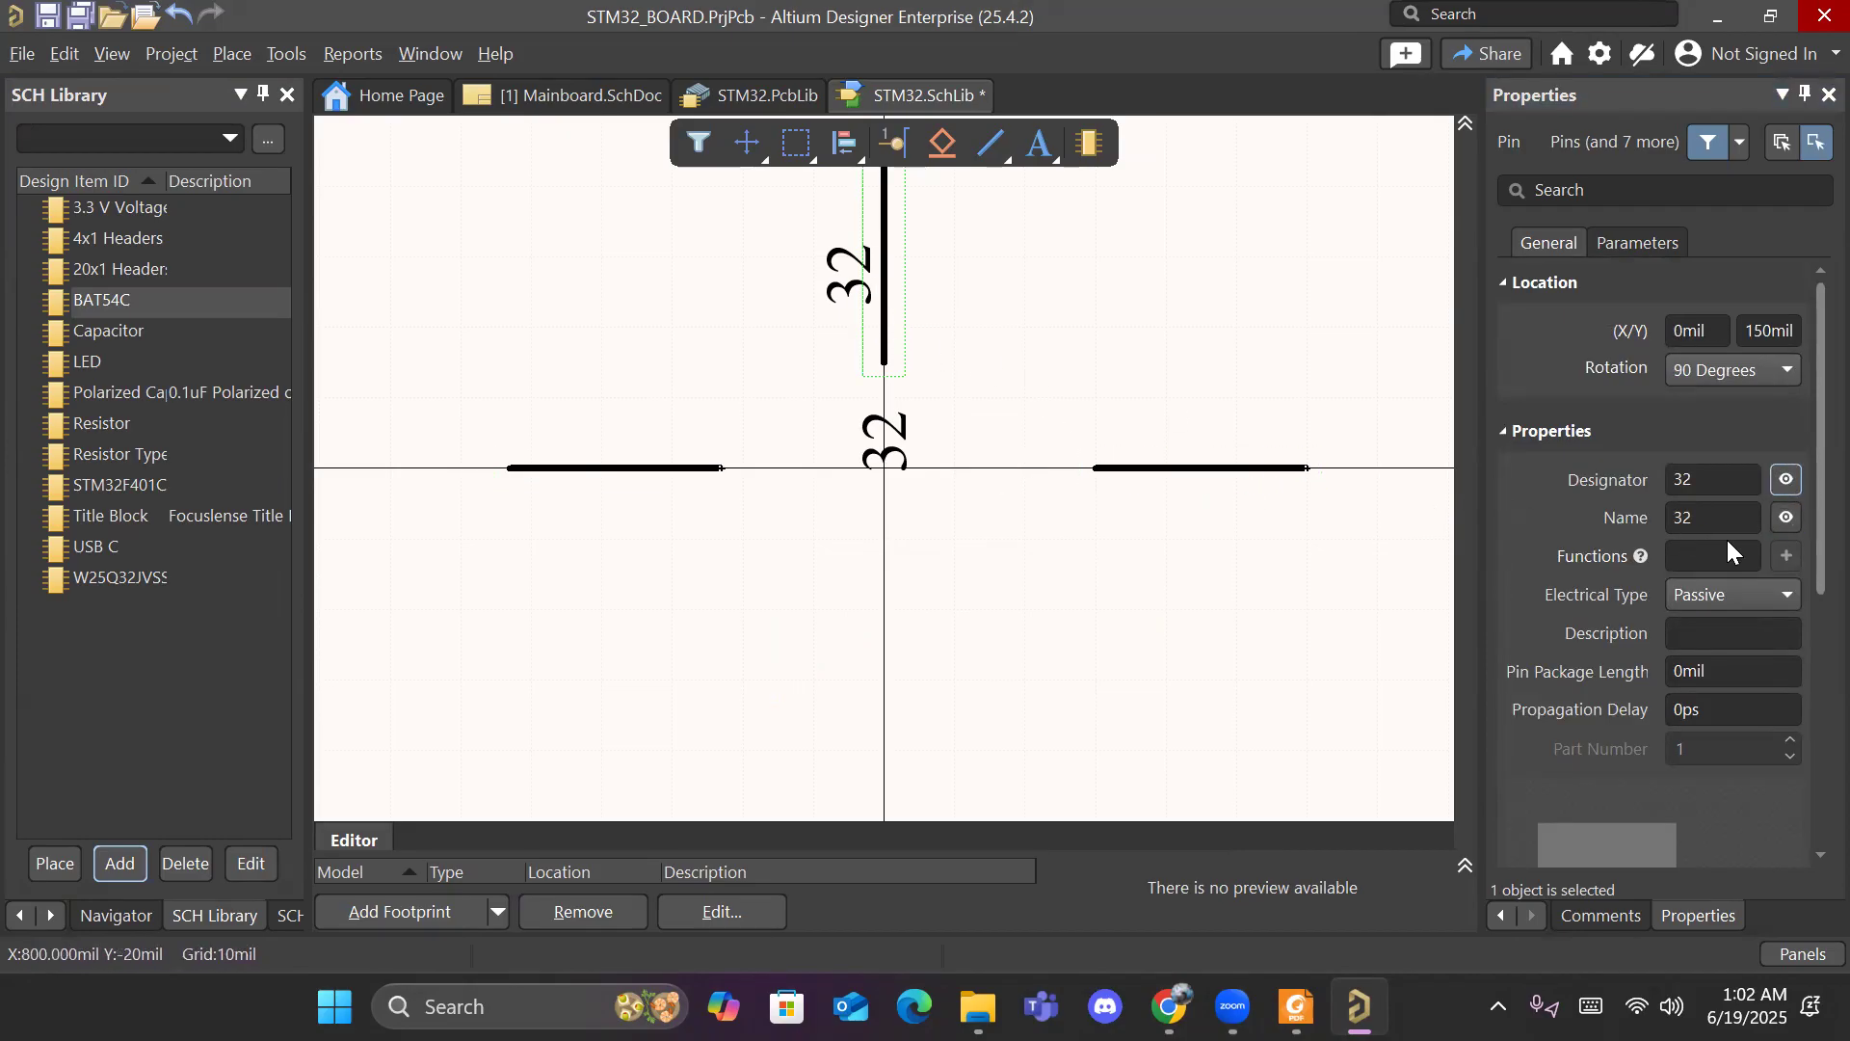
pyautogui.click(1784, 479)
pyautogui.click(1786, 517)
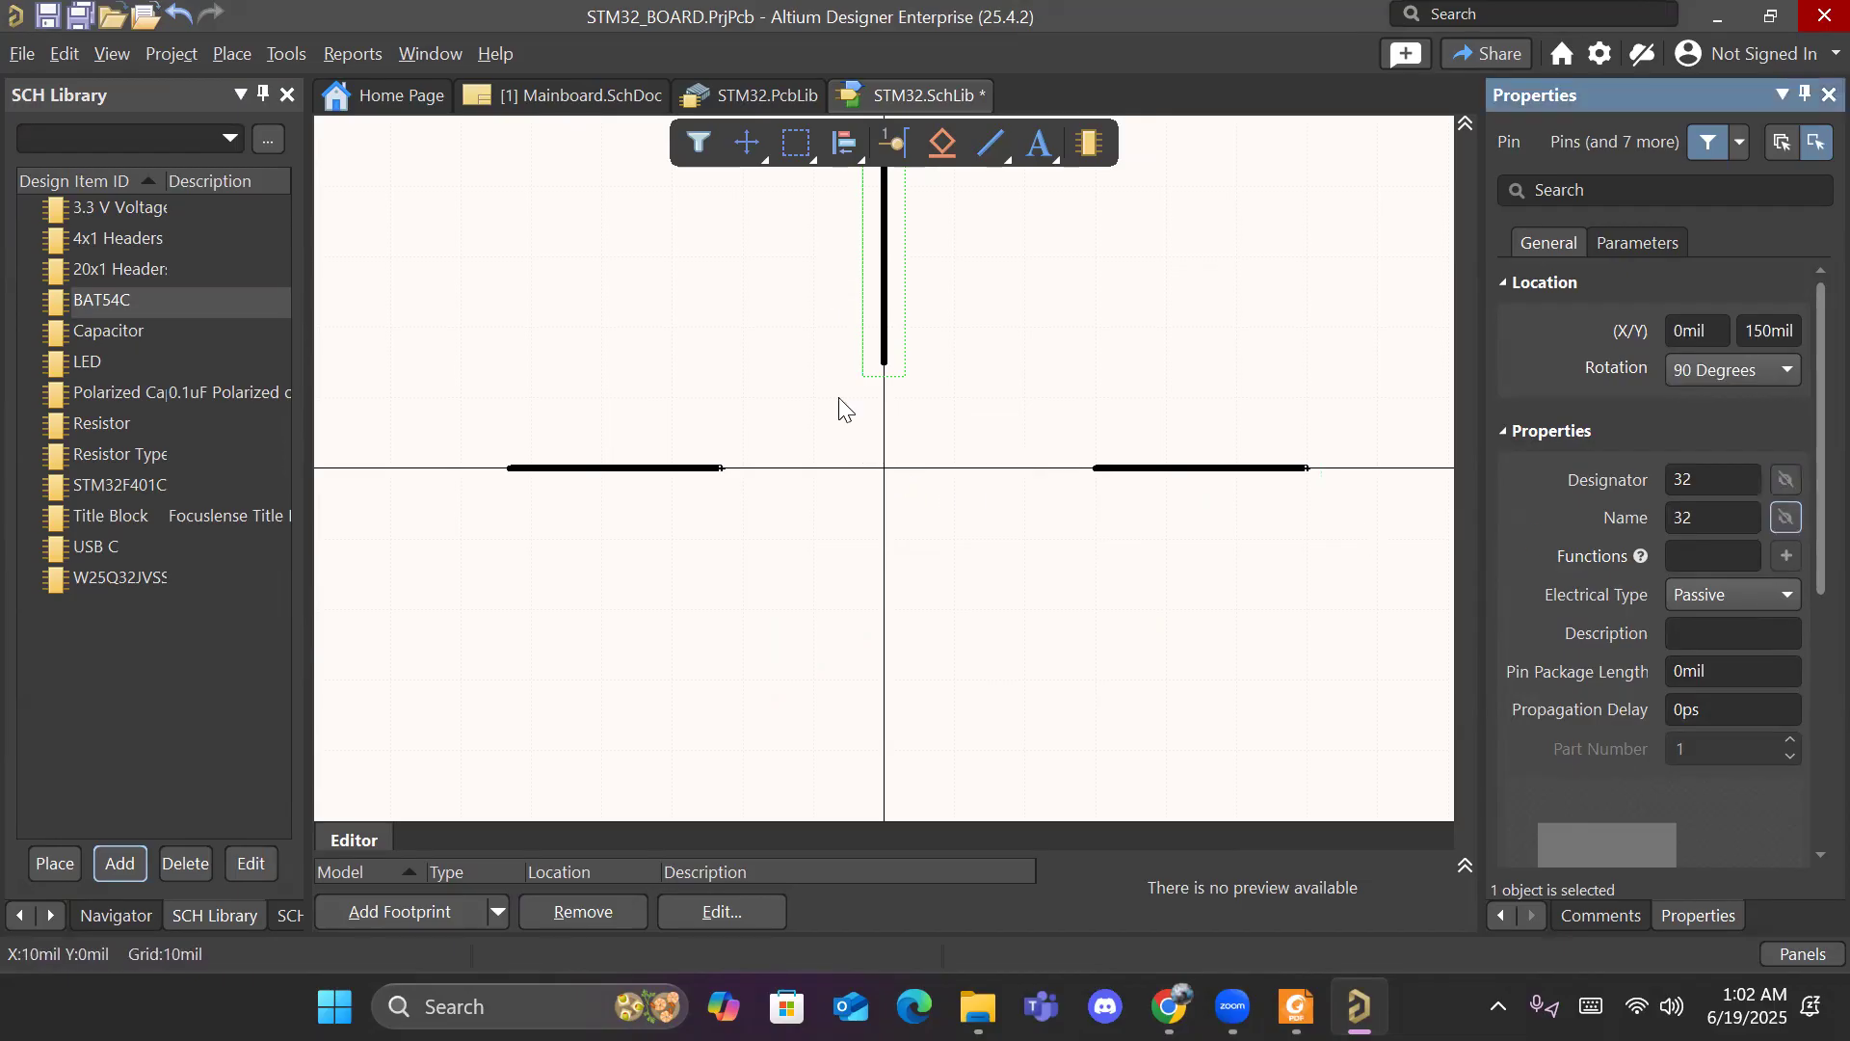
# Step: Set the length of both horizontal pins to 200 mil
pyautogui.click(655, 468)
pyautogui.scroll(-3, 1719, 785)
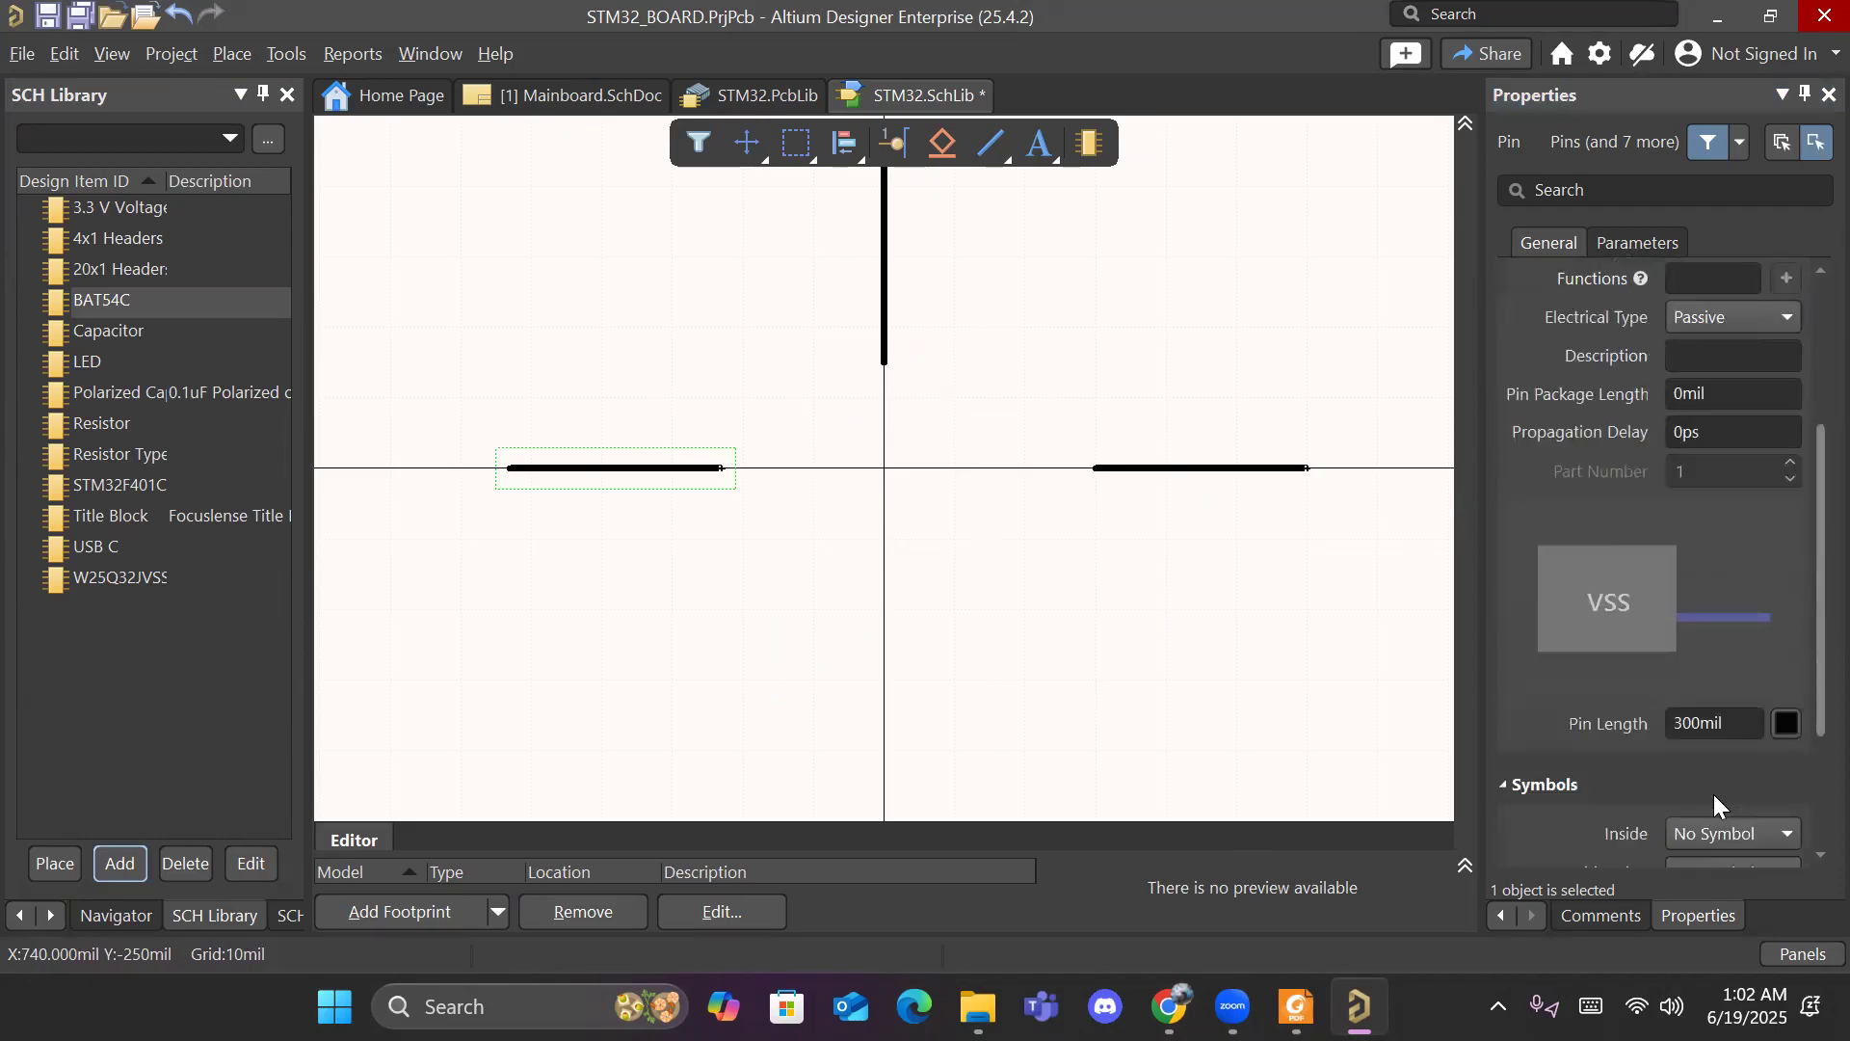
pyautogui.scroll(-1, 1713, 794)
pyautogui.click(1671, 655)
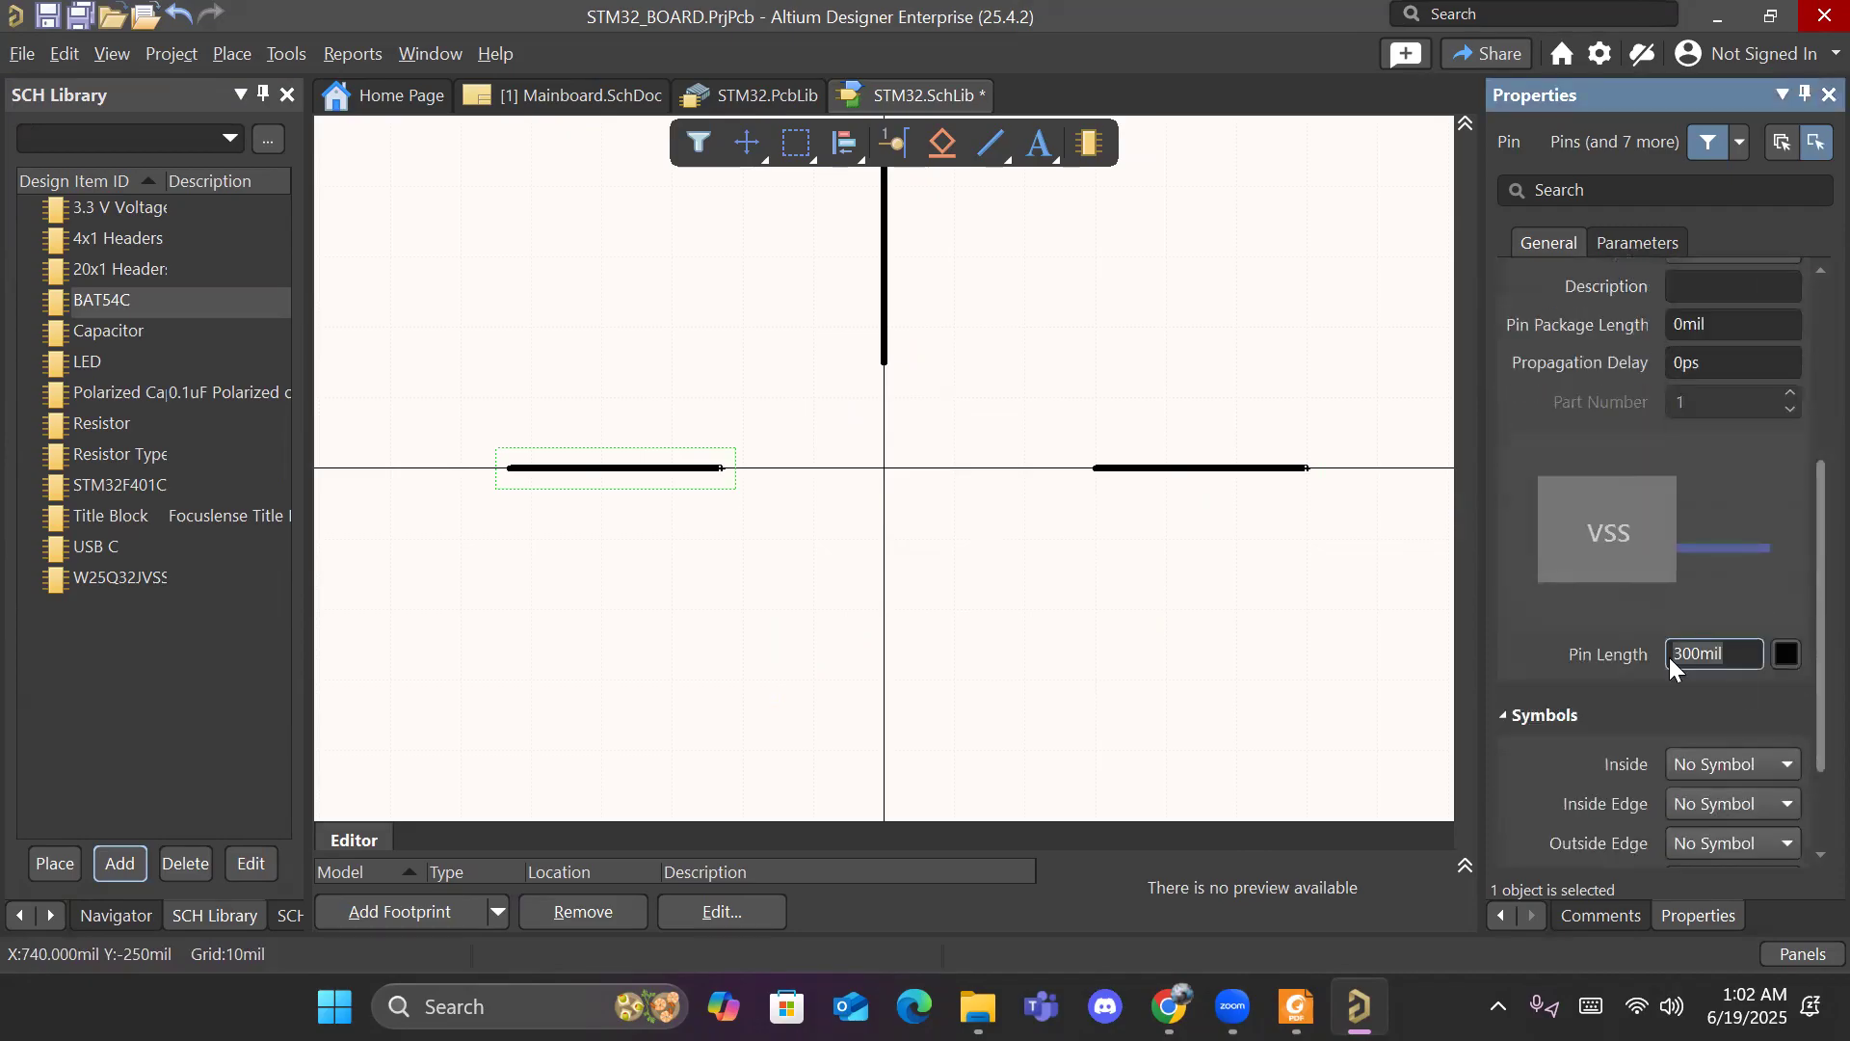
pyautogui.write('200')
pyautogui.press('Return')
pyautogui.click(1247, 469)
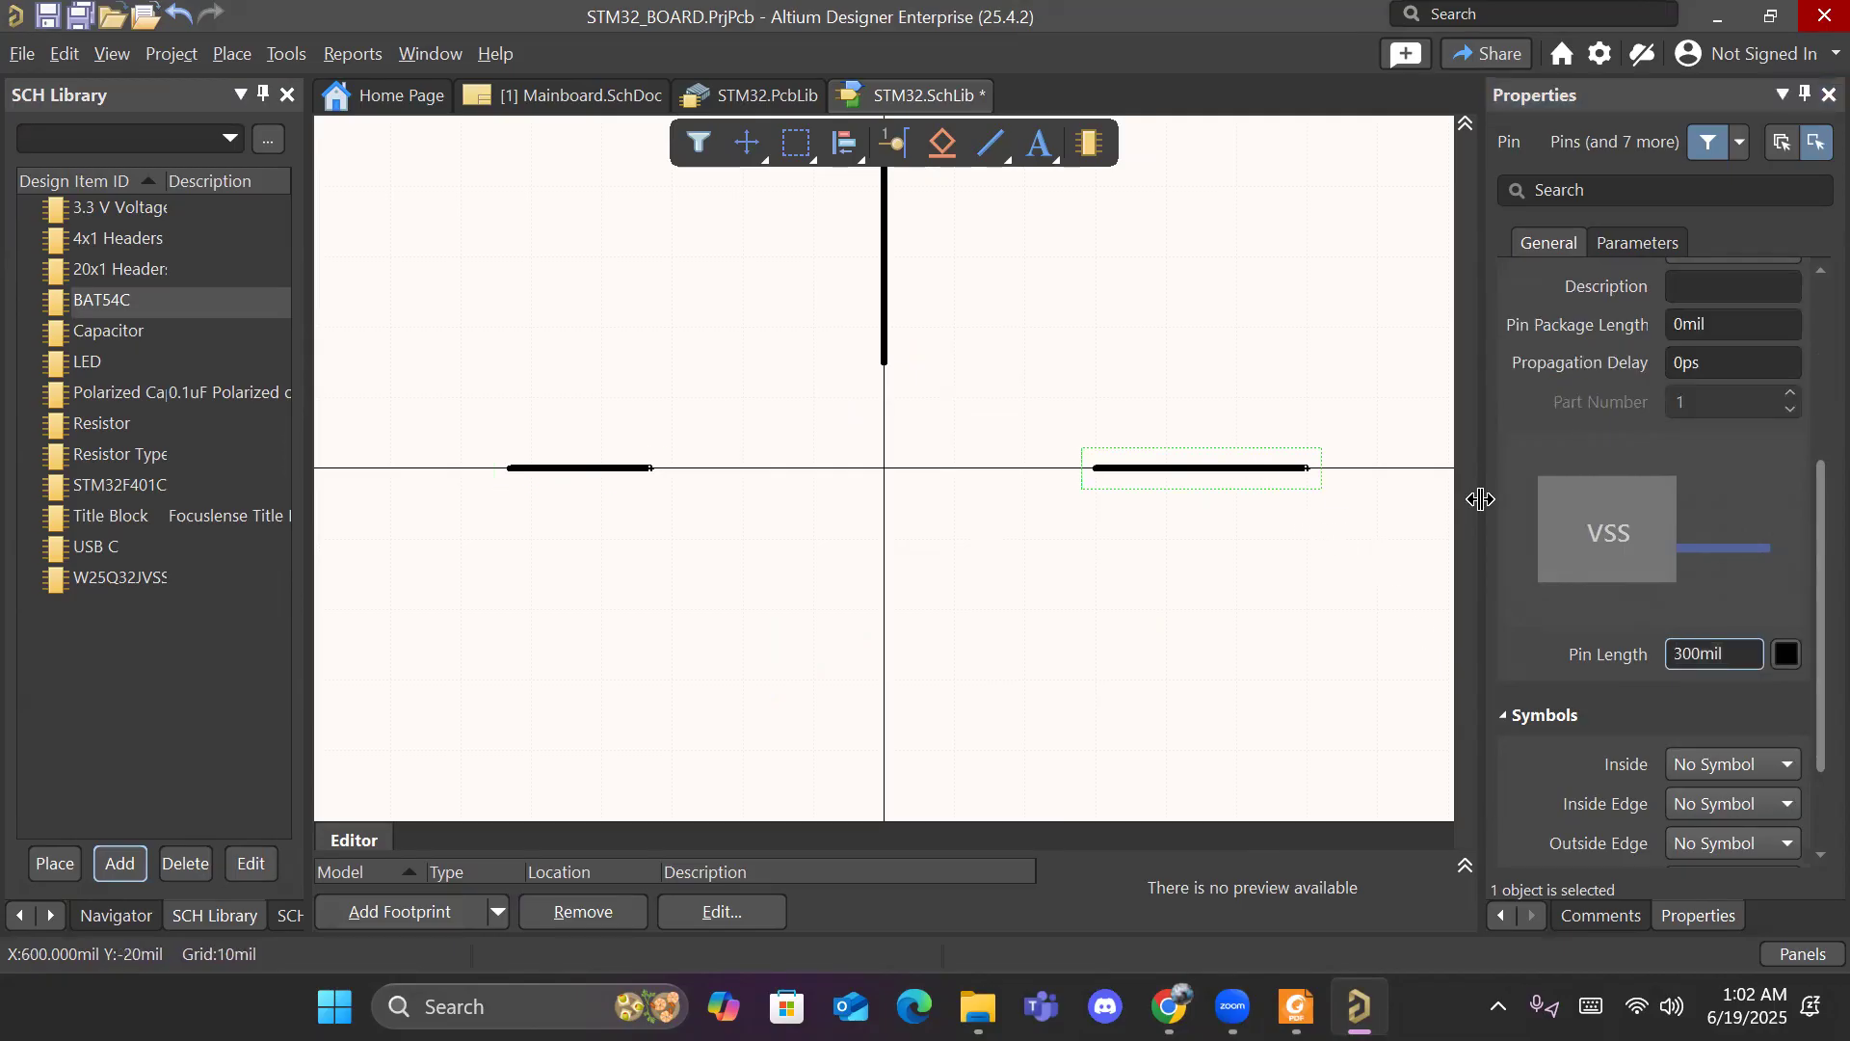
pyautogui.click(1734, 652)
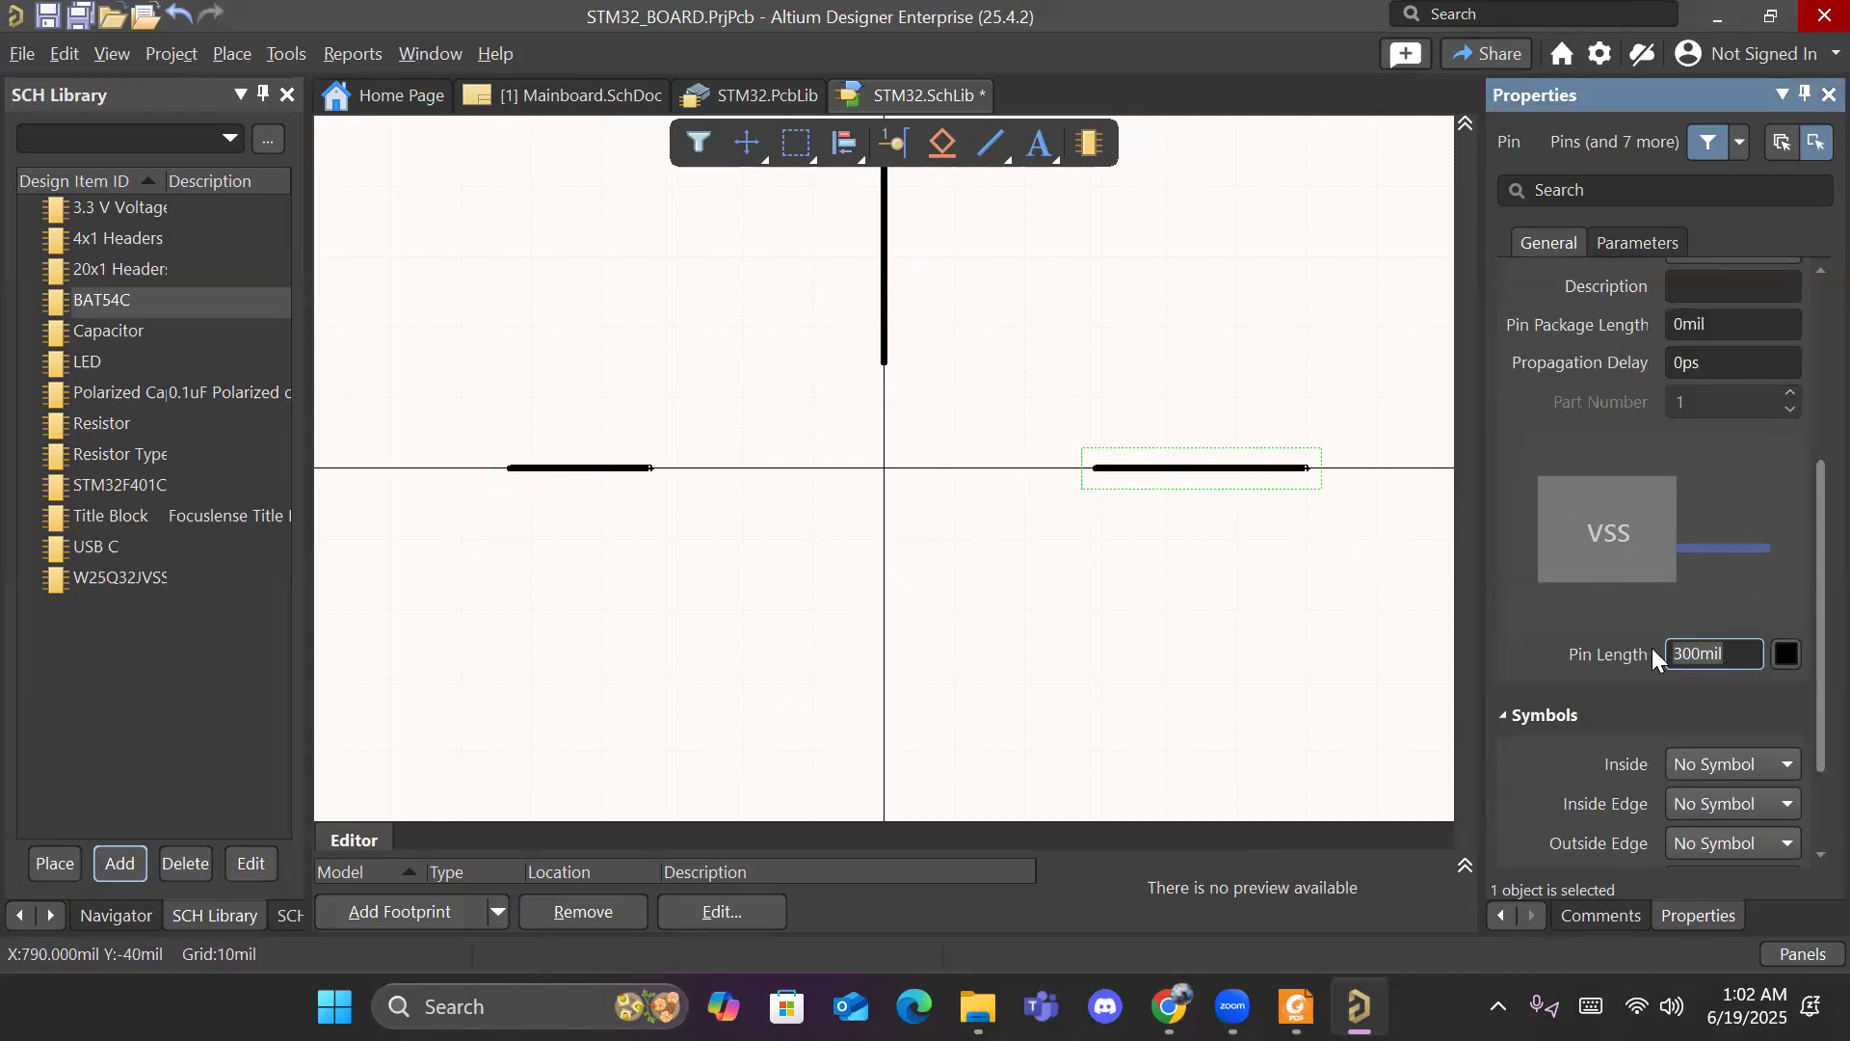
pyautogui.write('200')
pyautogui.press('Return')
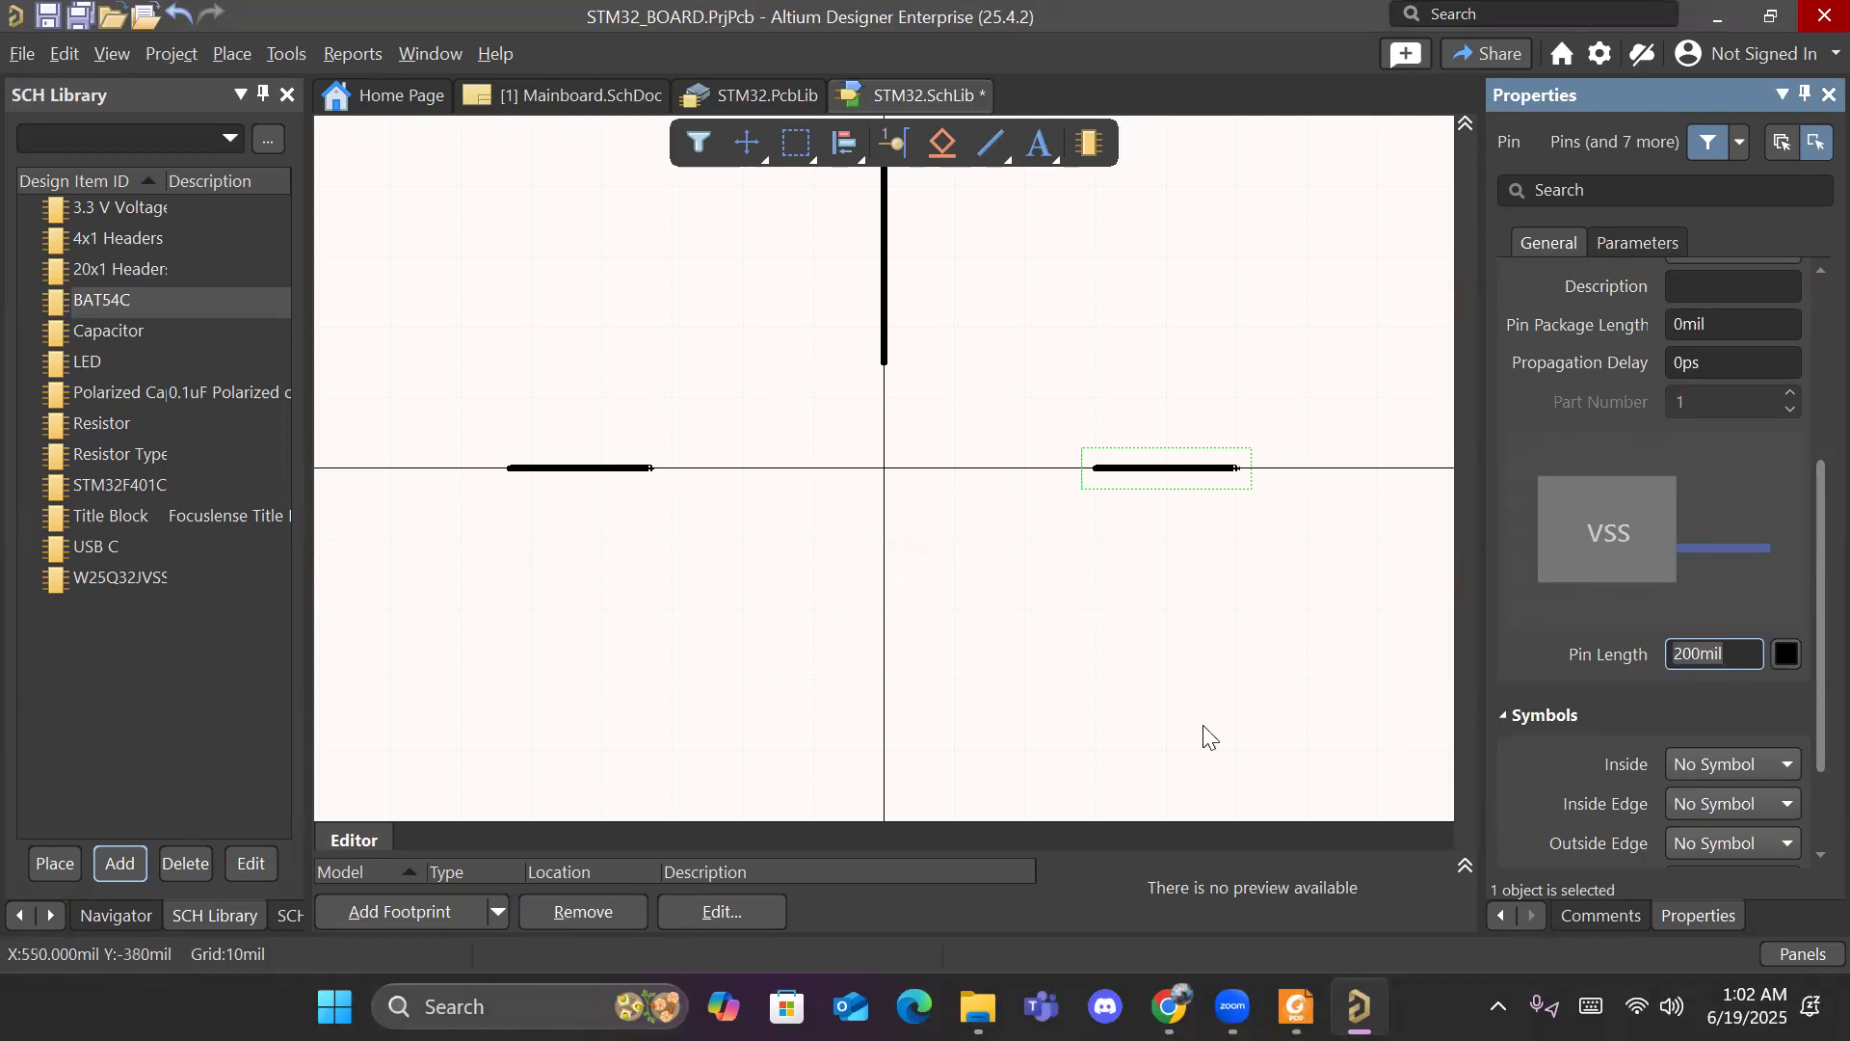
# Step: Rotate the left horizontal pin to 180 degrees and move it along the X axis to X -200 mil, Y 0 mil
pyautogui.click(612, 469)
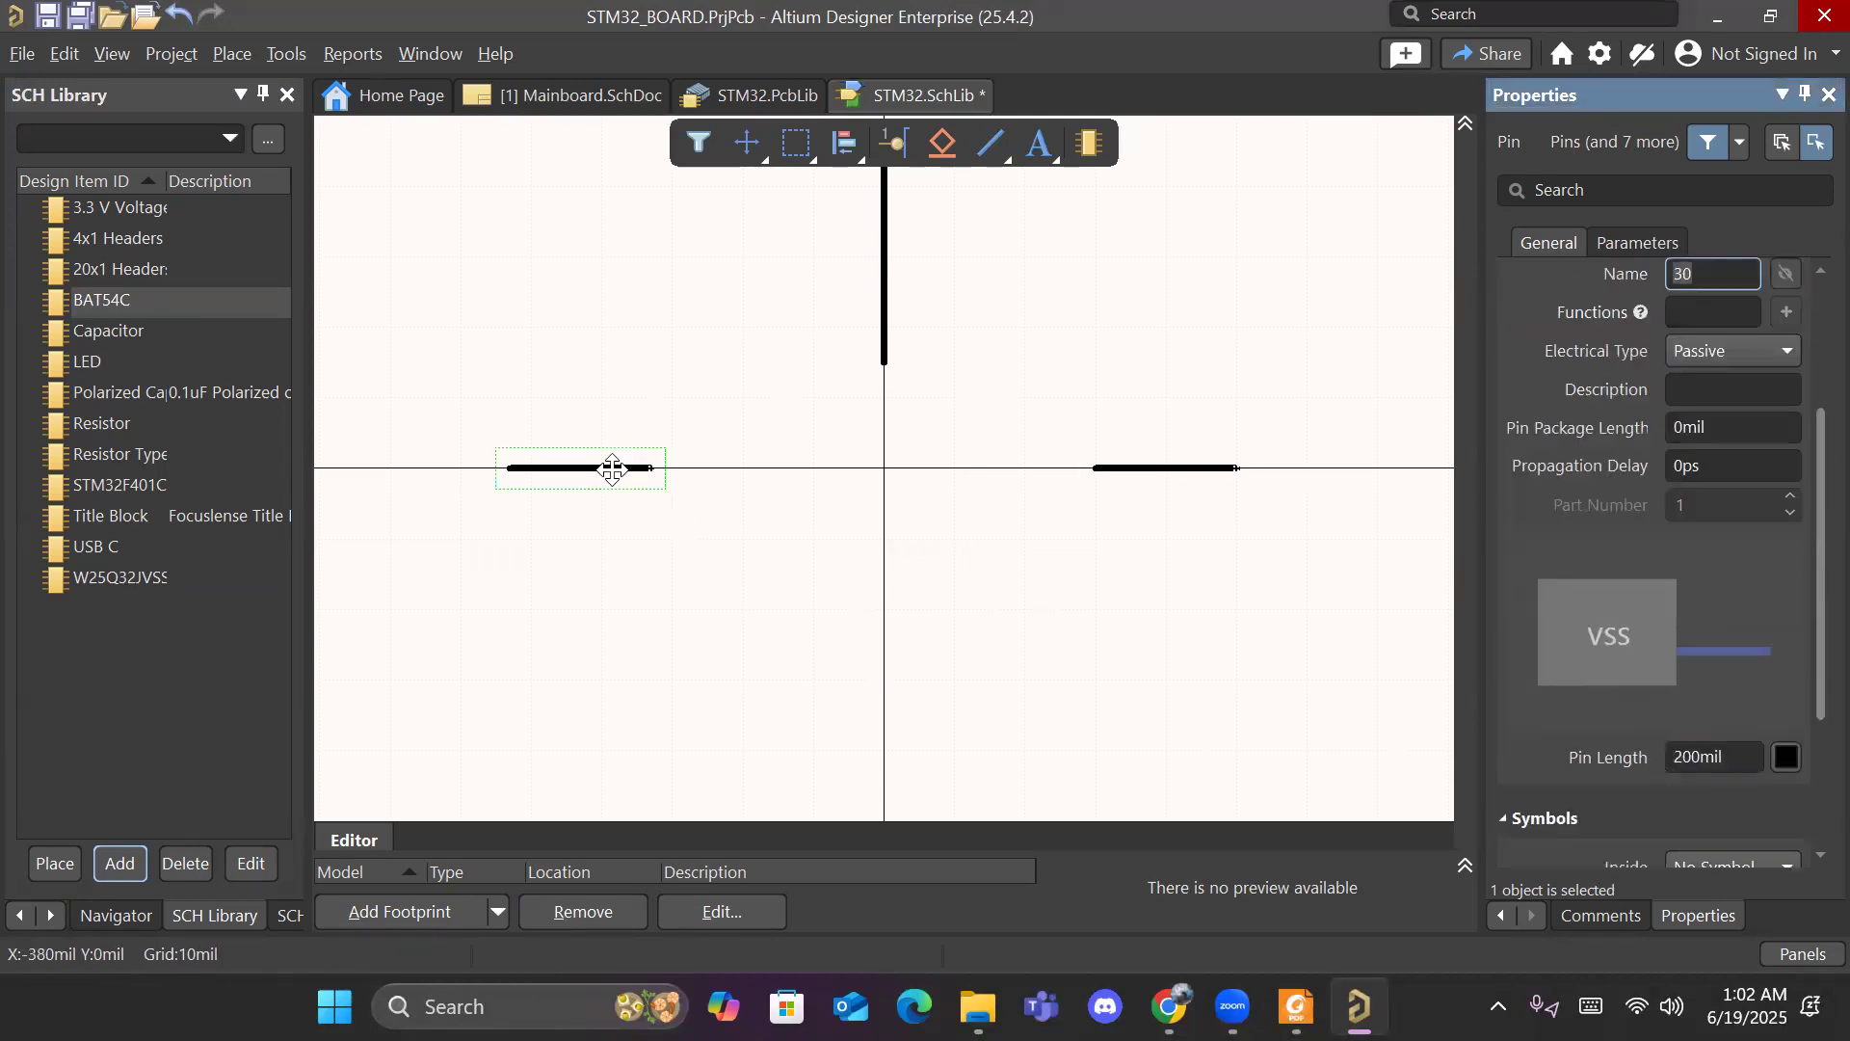
pyautogui.scroll(3, 1698, 386)
pyautogui.click(1719, 376)
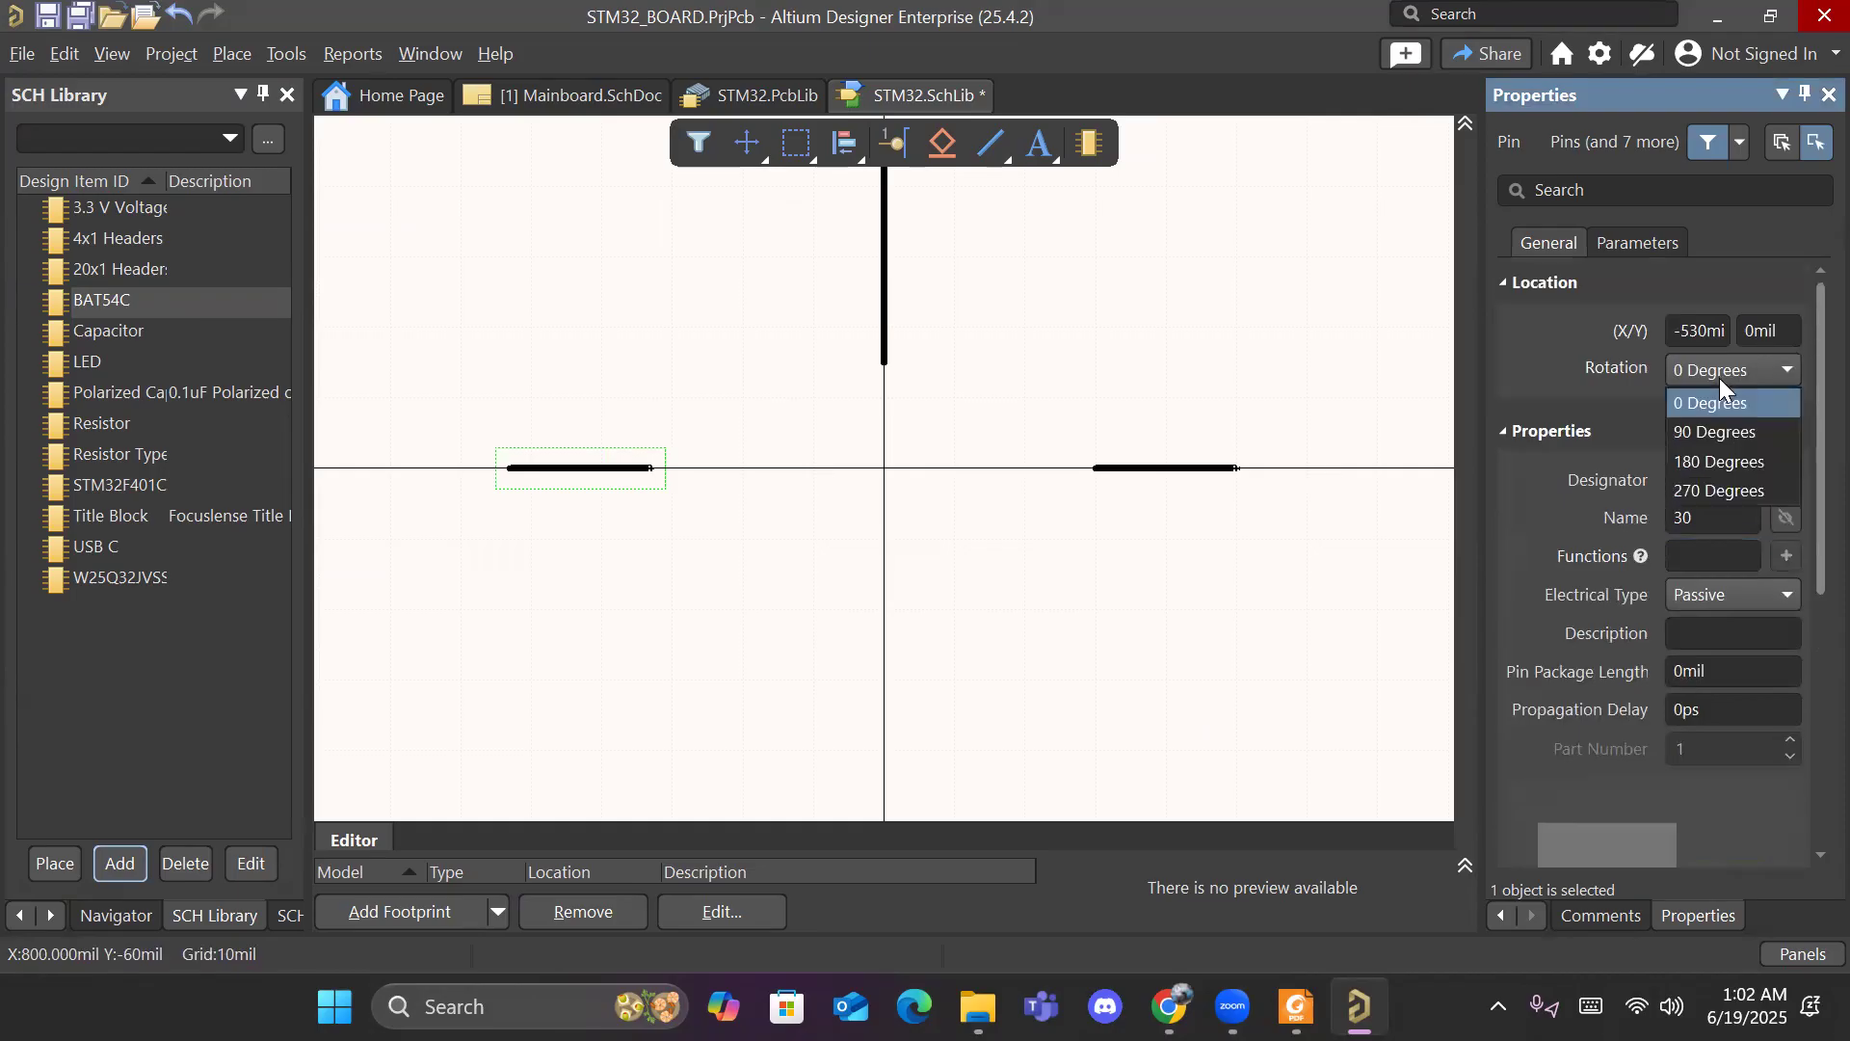
pyautogui.click(1723, 461)
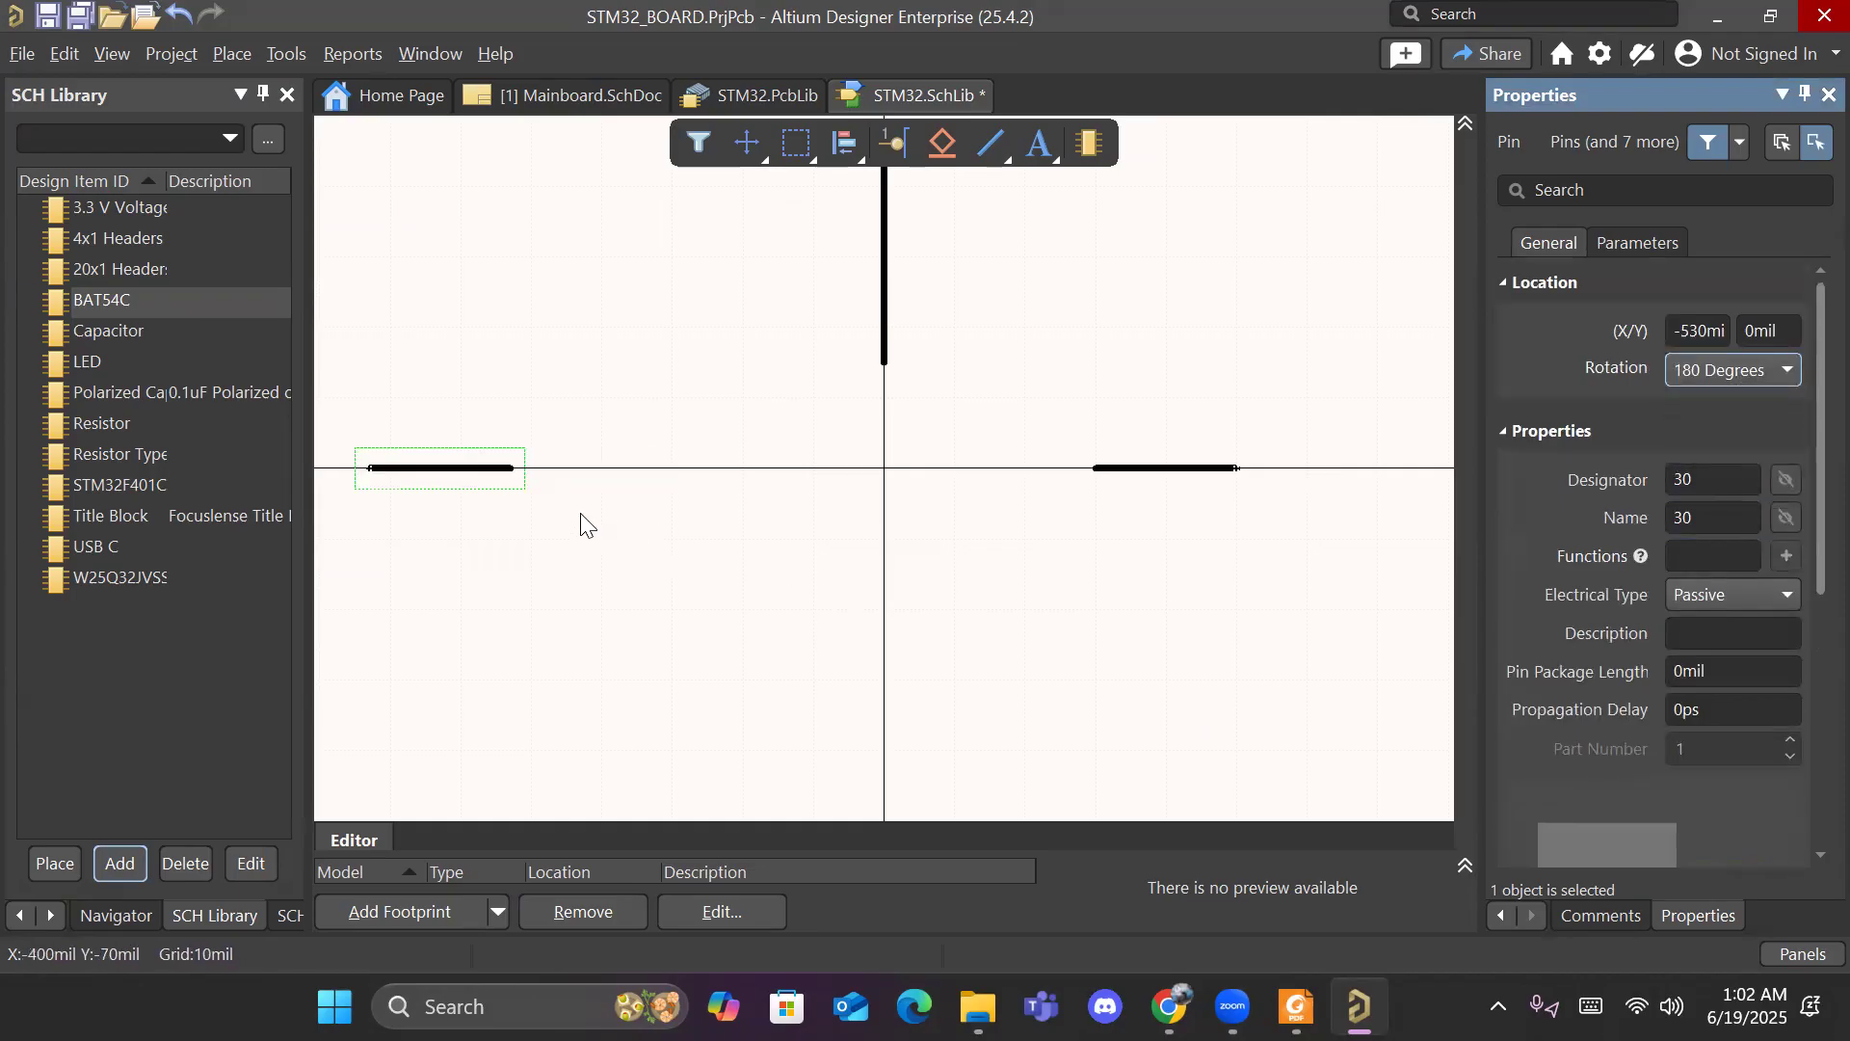
pyautogui.moveTo(488, 475); pyautogui.dragTo(605, 469)
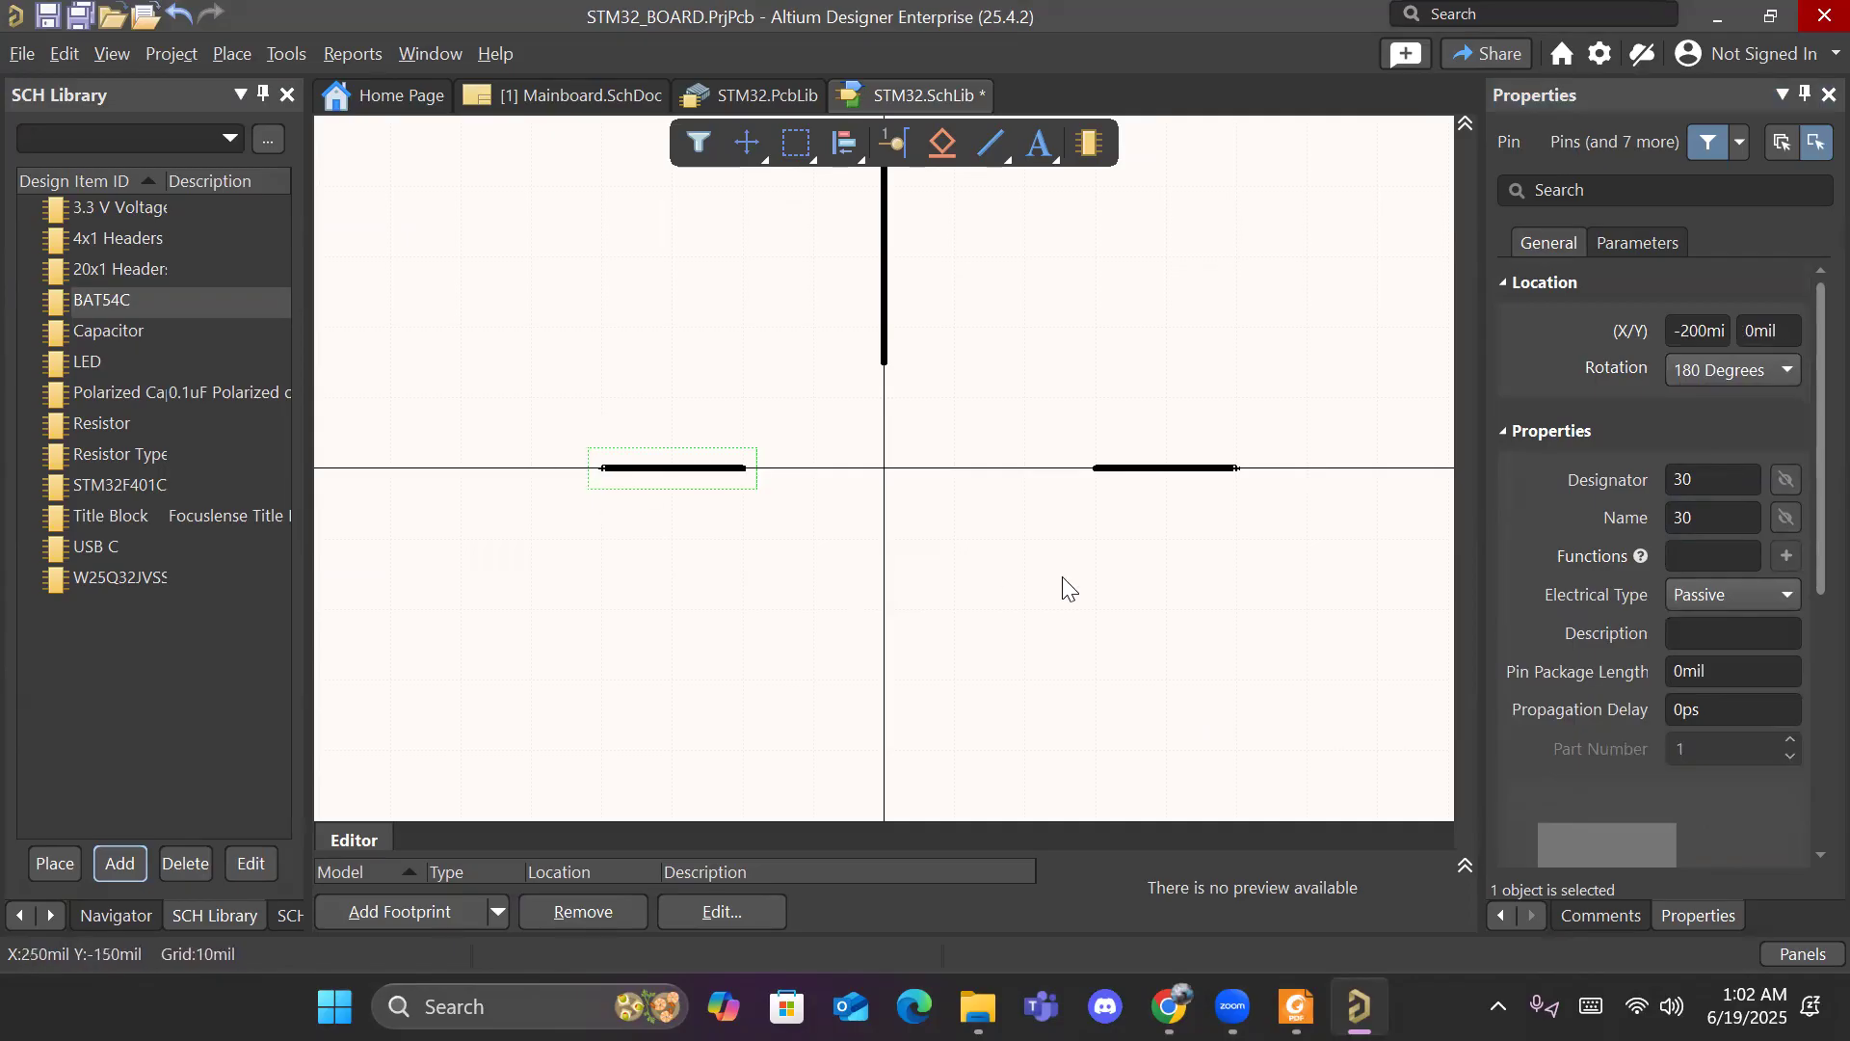
# Step: Examine the outer connection ends of the two horizontal pins
pyautogui.click(883, 322)
pyautogui.press('Tab')
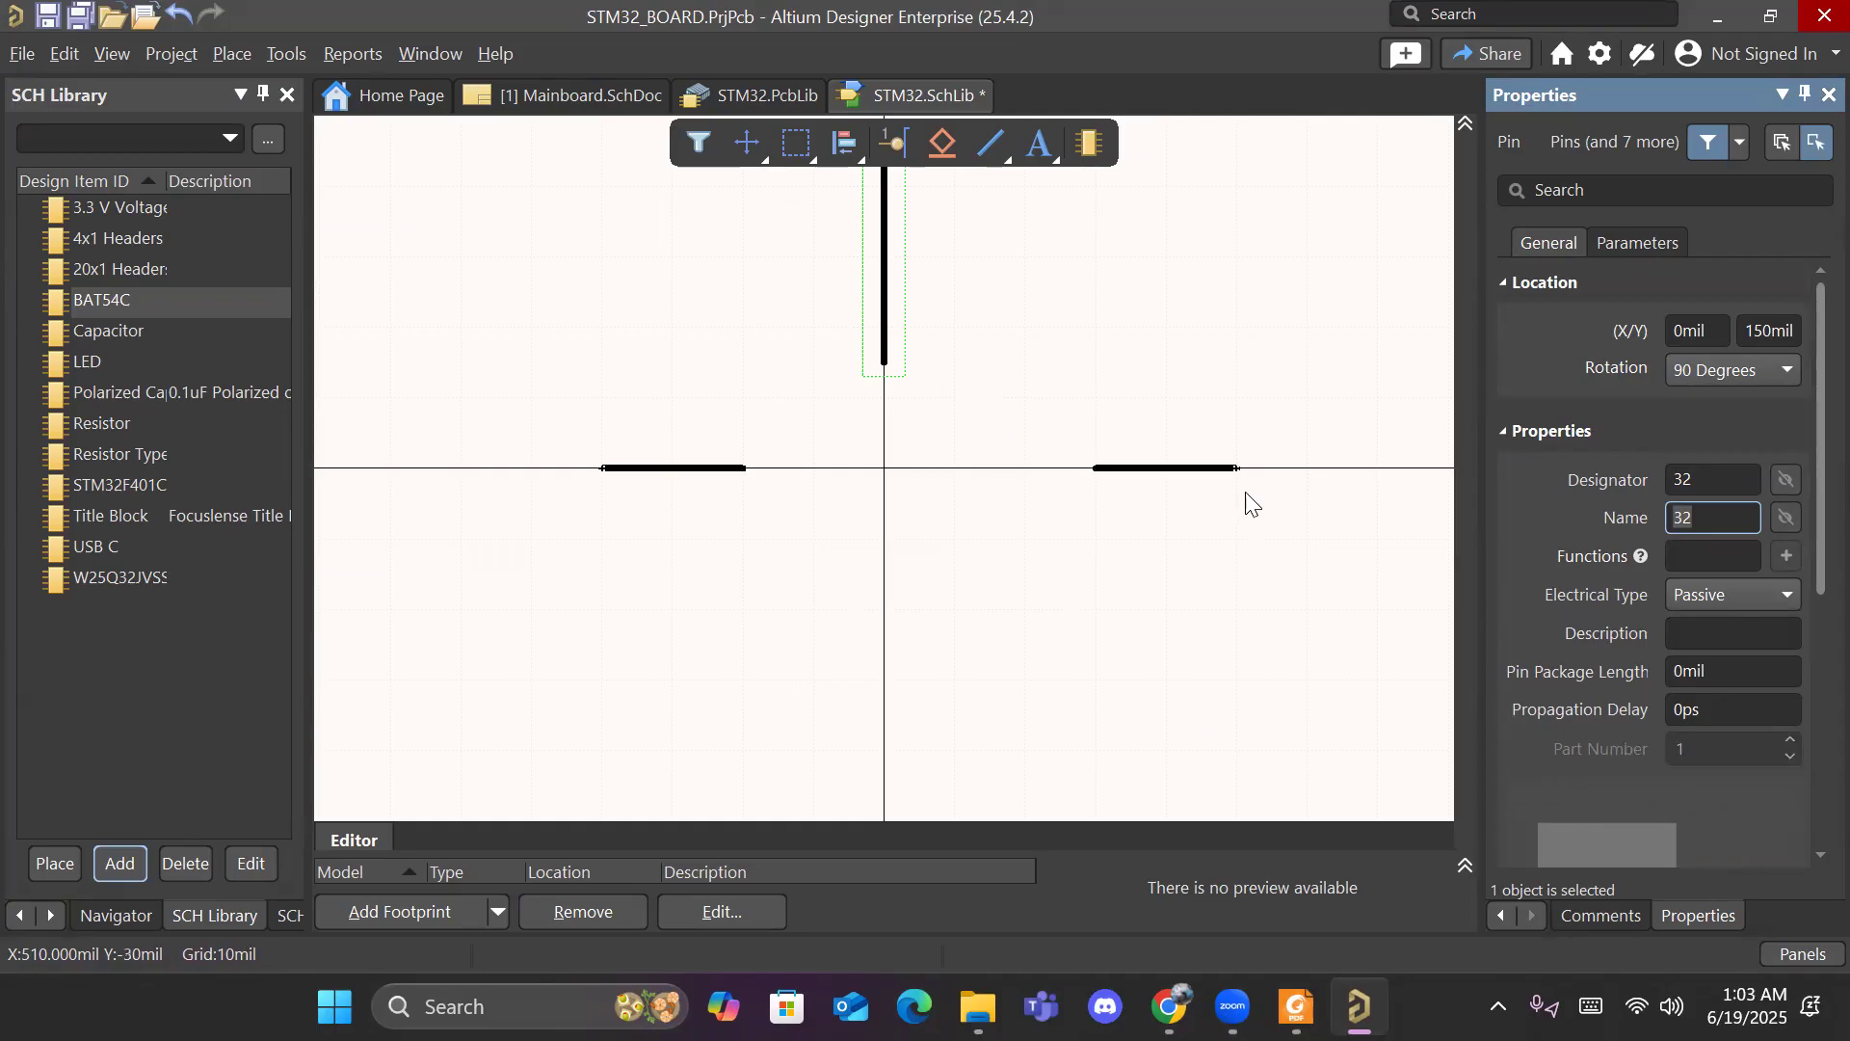
pyautogui.press('super')
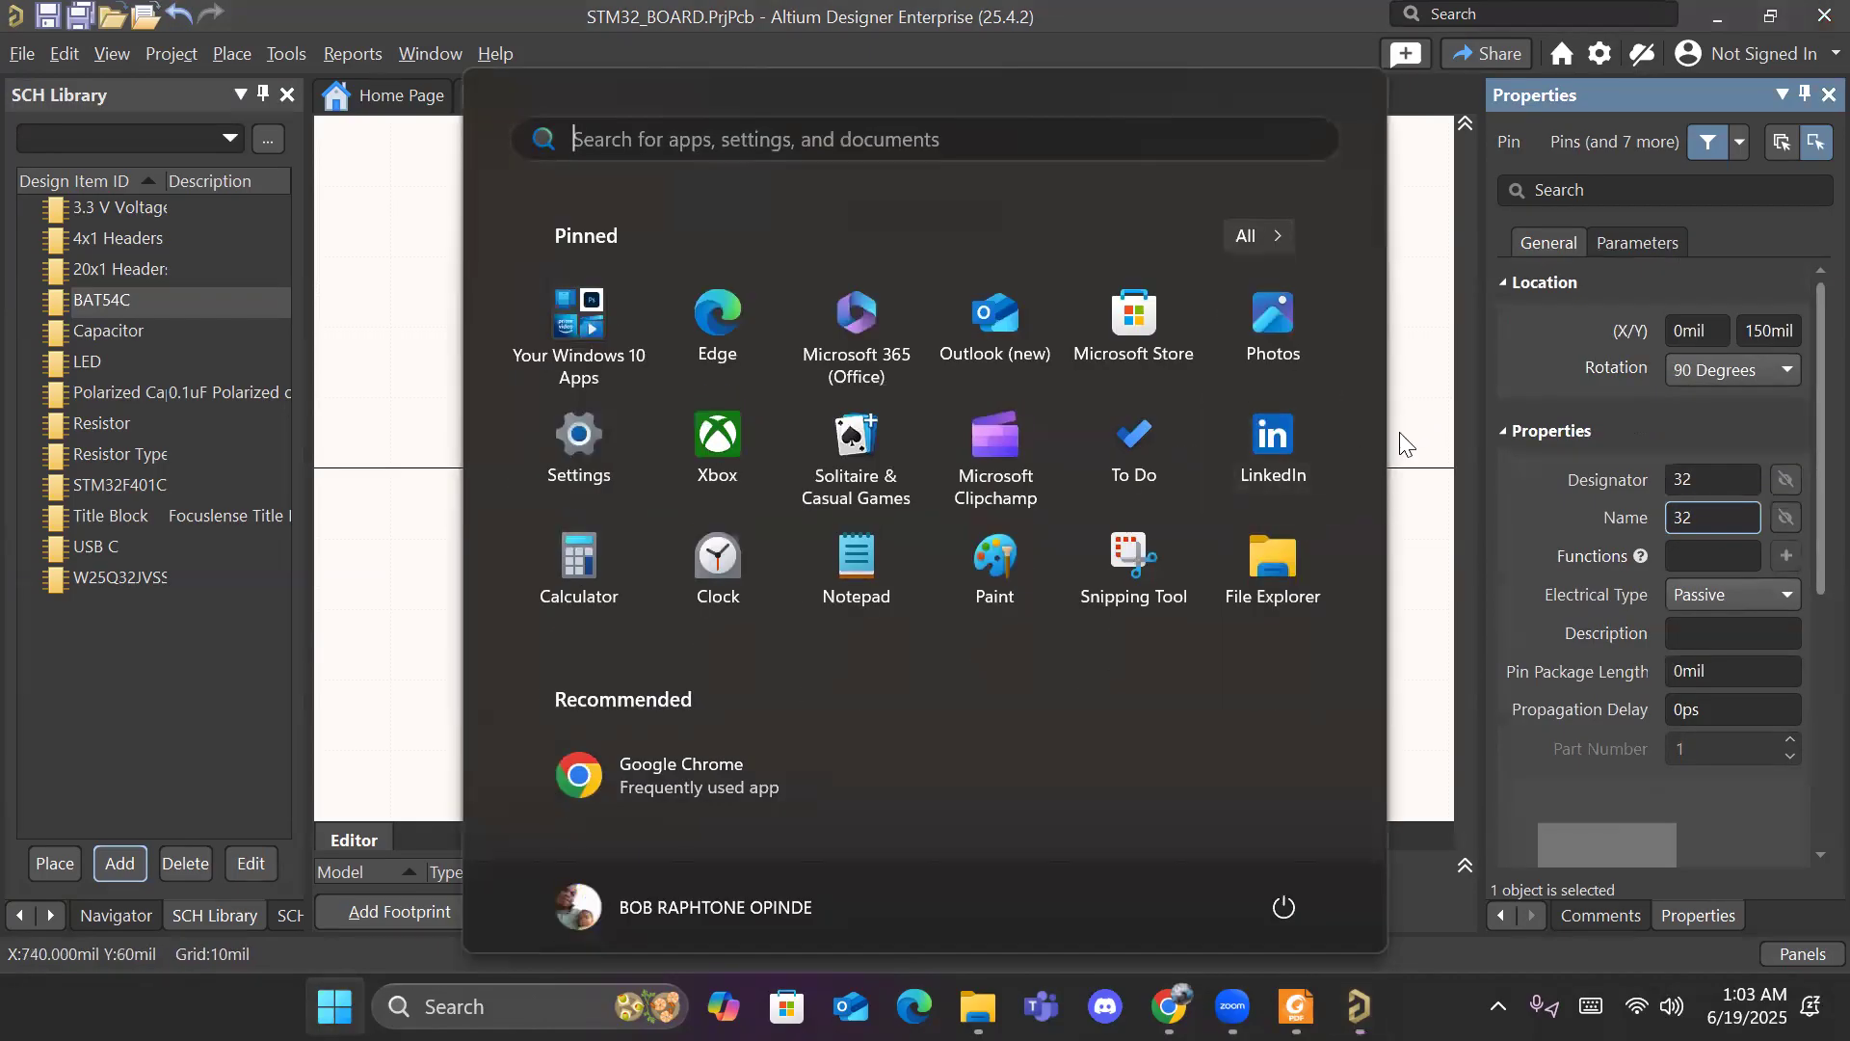
pyautogui.press('super')
pyautogui.keyDown('shift'); pyautogui.hscroll(-2, 1250, 494); pyautogui.keyUp('shift')
pyautogui.keyDown('ctrl'); pyautogui.scroll(3, 1250, 495); pyautogui.keyUp('ctrl')
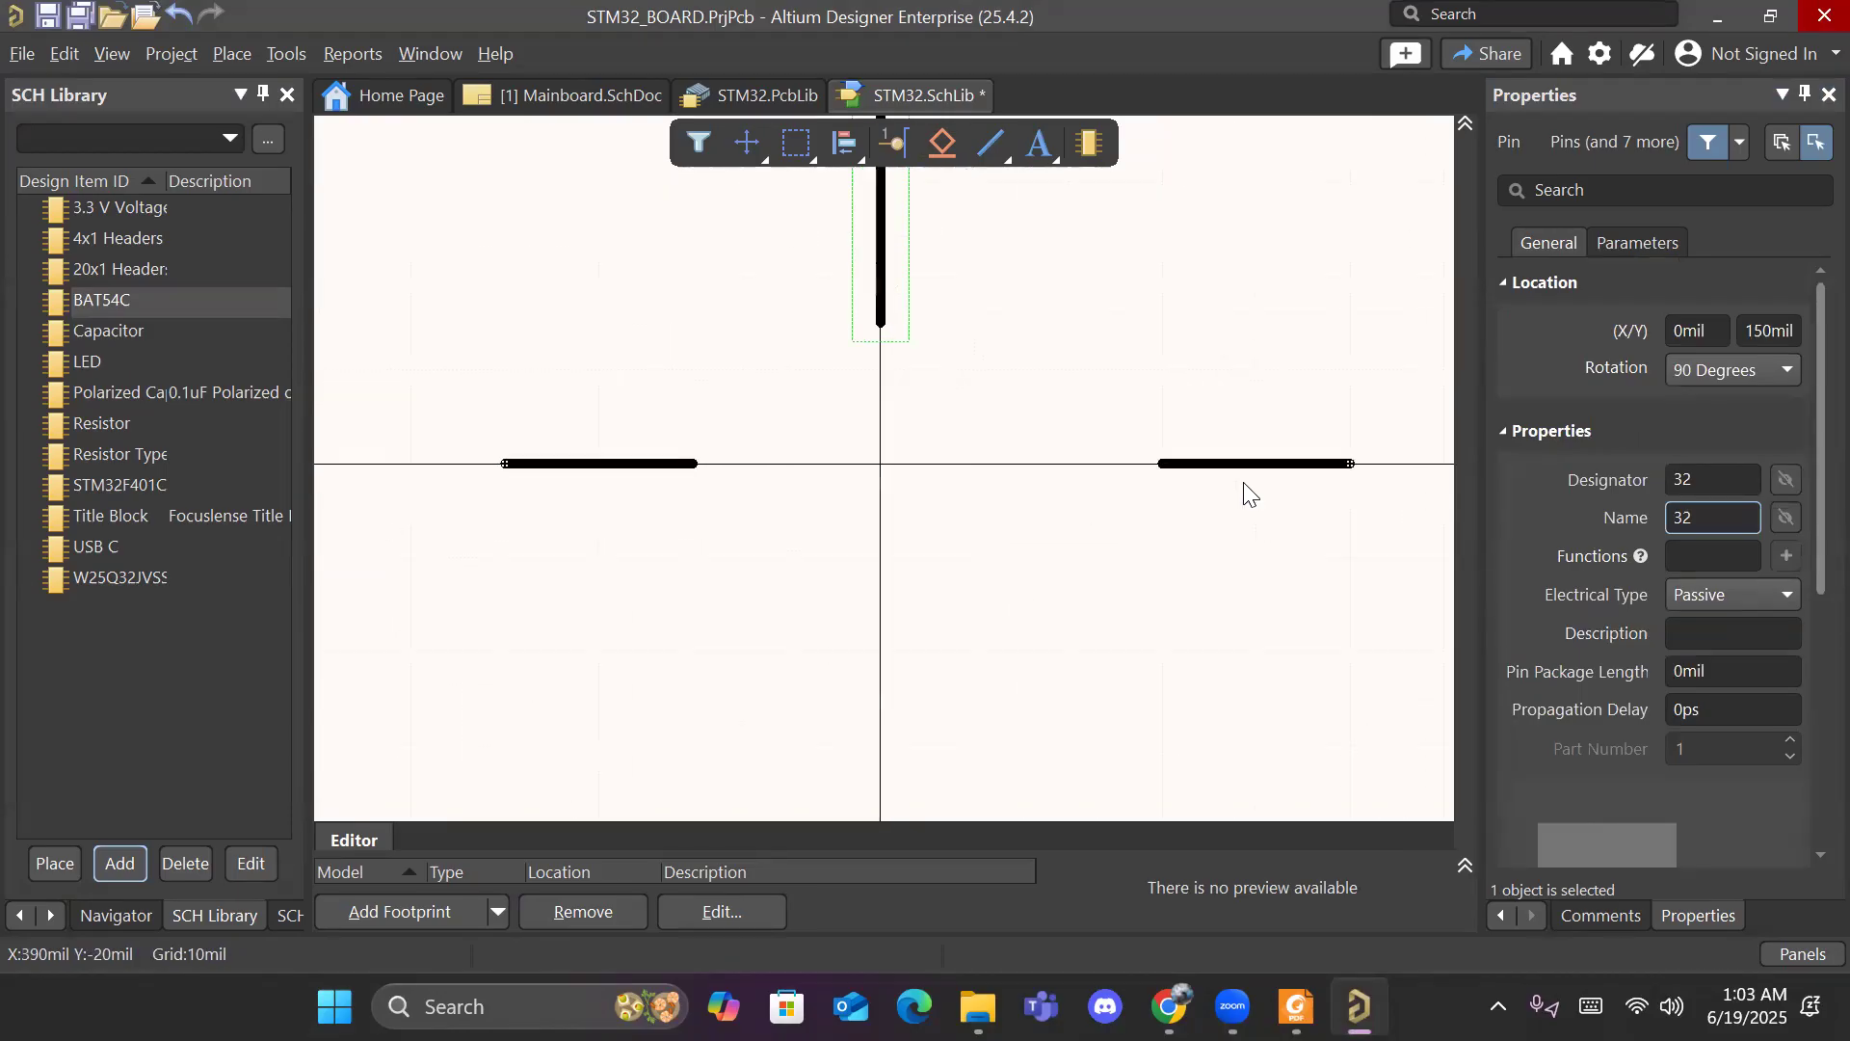
pyautogui.moveTo(1301, 516); pyautogui.dragTo(957, 578, button='right')
pyautogui.keyDown('ctrl'); pyautogui.scroll(4, 1094, 532); pyautogui.keyUp('ctrl')
pyautogui.keyDown('ctrl'); pyautogui.scroll(2, 1090, 537); pyautogui.keyUp('ctrl')
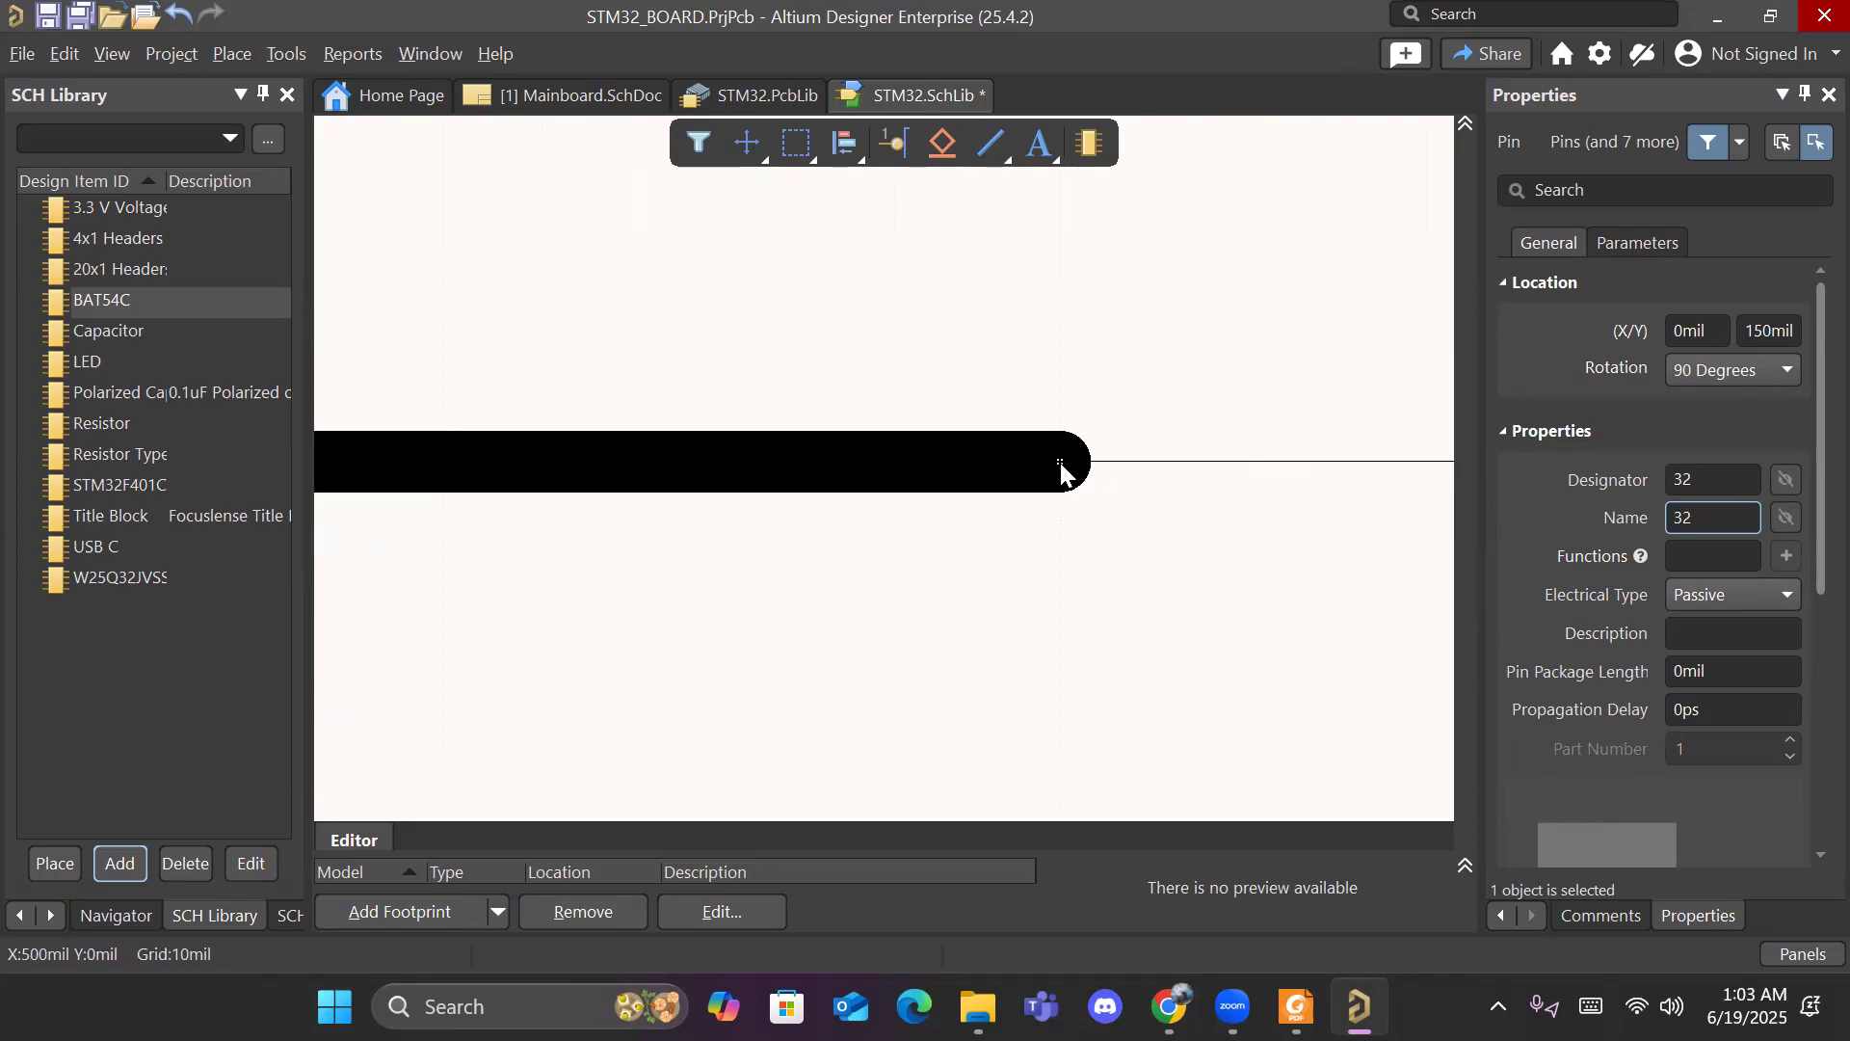
pyautogui.keyDown('ctrl'); pyautogui.scroll(-5, 1060, 464); pyautogui.keyUp('ctrl')
pyautogui.moveTo(674, 576); pyautogui.dragTo(1346, 626, button='right')
pyautogui.keyDown('ctrl'); pyautogui.scroll(3, 527, 473); pyautogui.keyUp('ctrl')
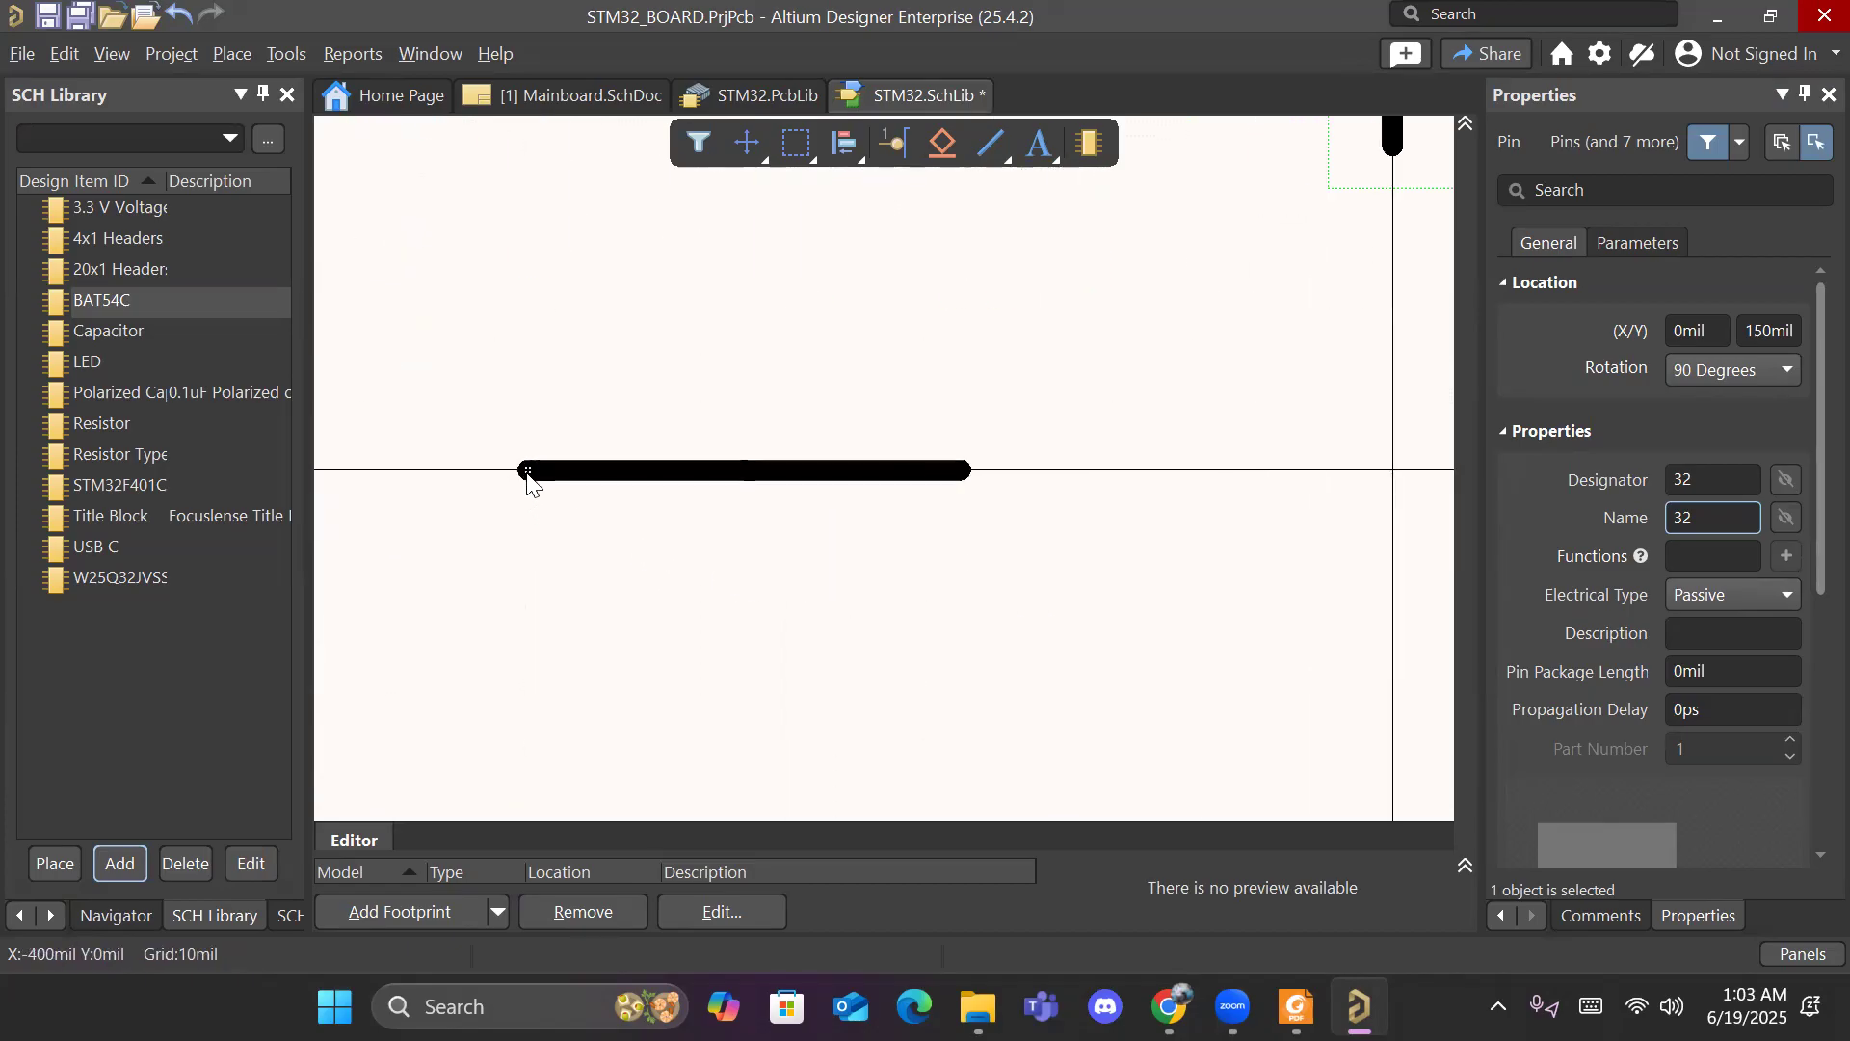
pyautogui.keyDown('ctrl'); pyautogui.scroll(2, 528, 480); pyautogui.keyUp('ctrl')
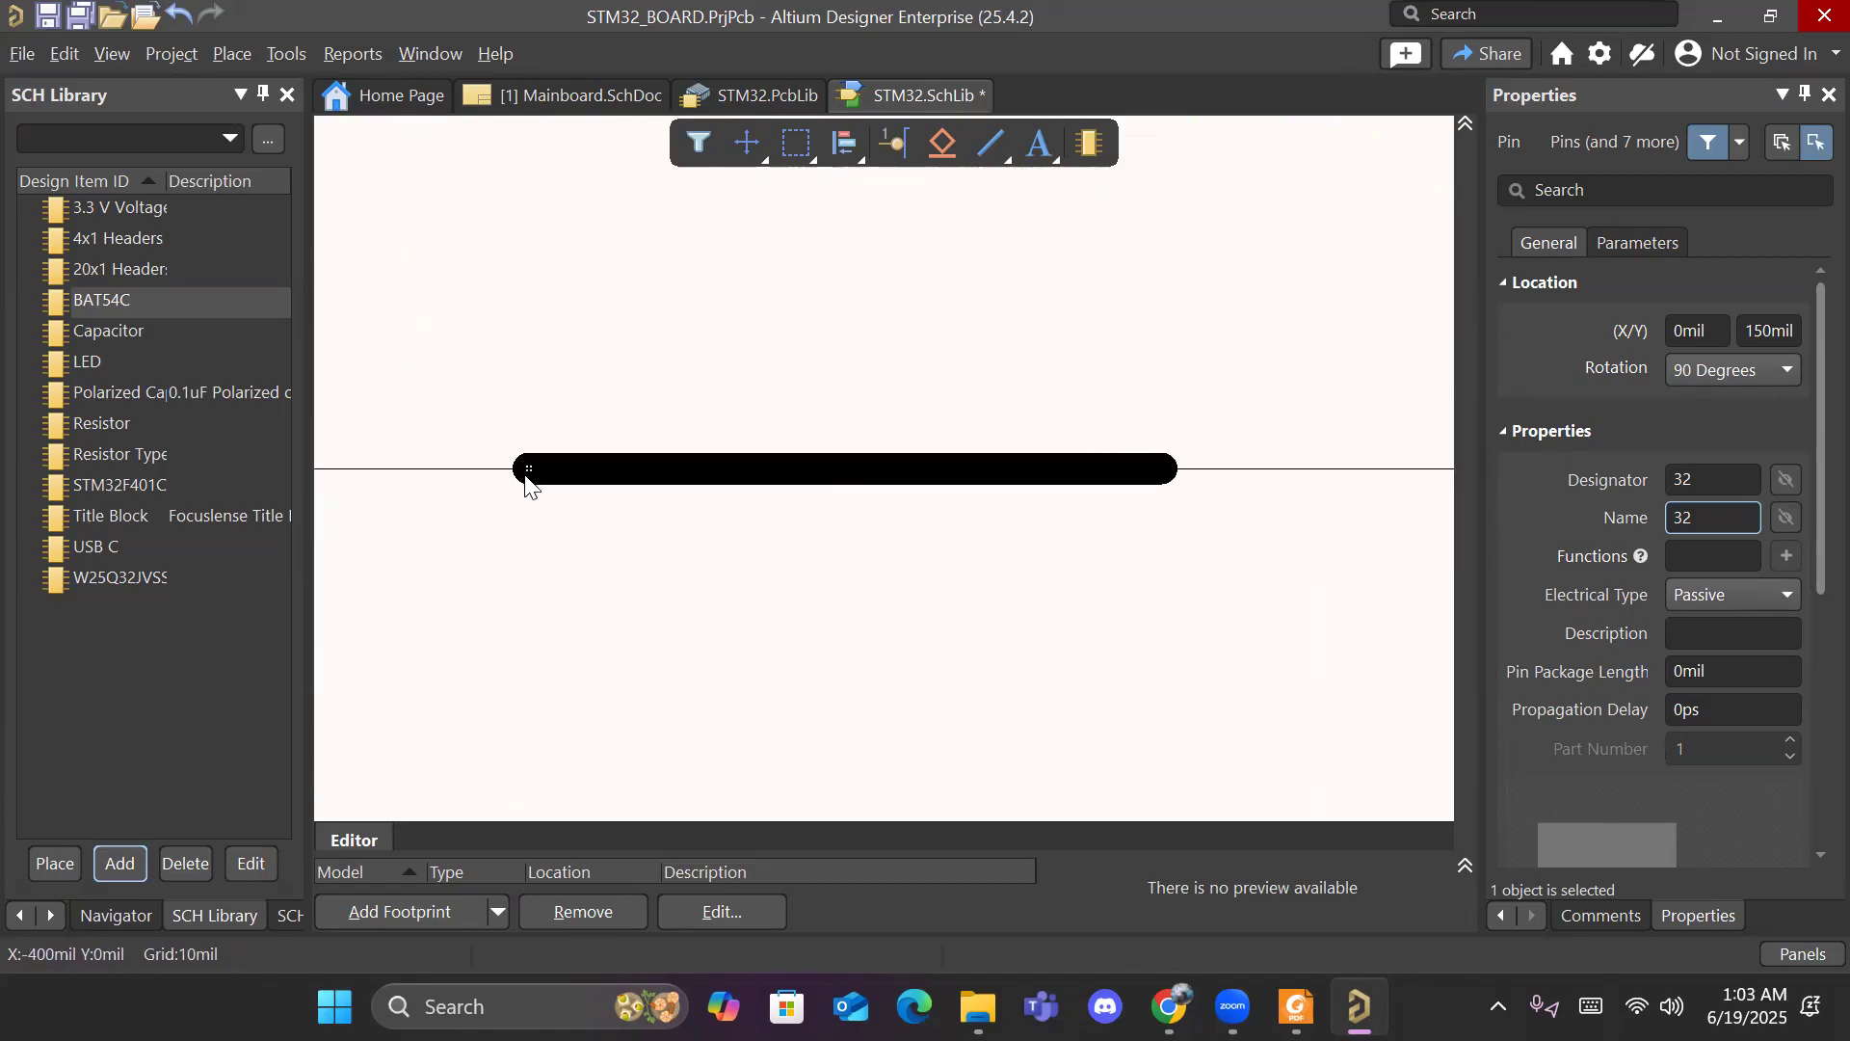
pyautogui.keyDown('ctrl'); pyautogui.scroll(2, 527, 472); pyautogui.keyUp('ctrl')
pyautogui.keyDown('ctrl'); pyautogui.scroll(-3, 529, 483); pyautogui.keyUp('ctrl')
pyautogui.keyDown('ctrl'); pyautogui.scroll(-4, 544, 528); pyautogui.keyUp('ctrl')
# Step: Set the vertical pin's length to 200 mil and place it on the Y axis a short distance above the origin
pyautogui.moveTo(983, 295); pyautogui.dragTo(982, 155)
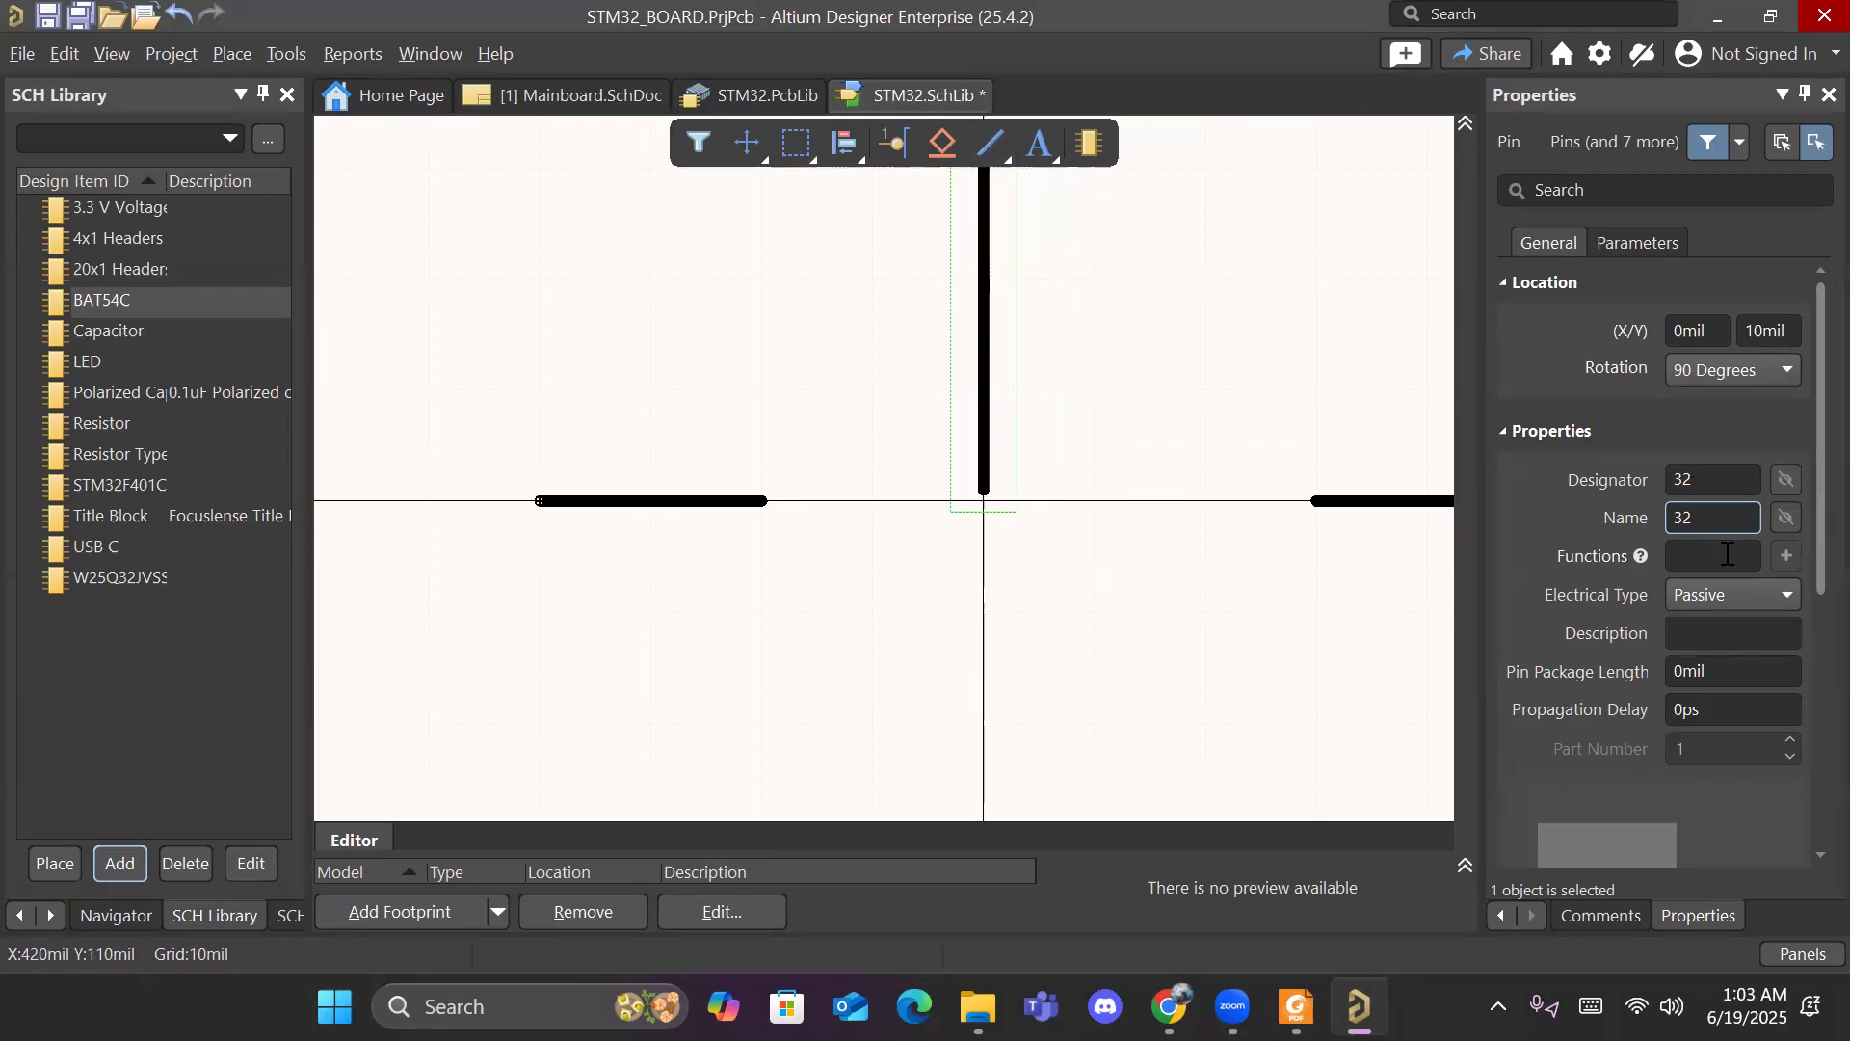
pyautogui.scroll(-5, 1730, 634)
pyautogui.click(1732, 586)
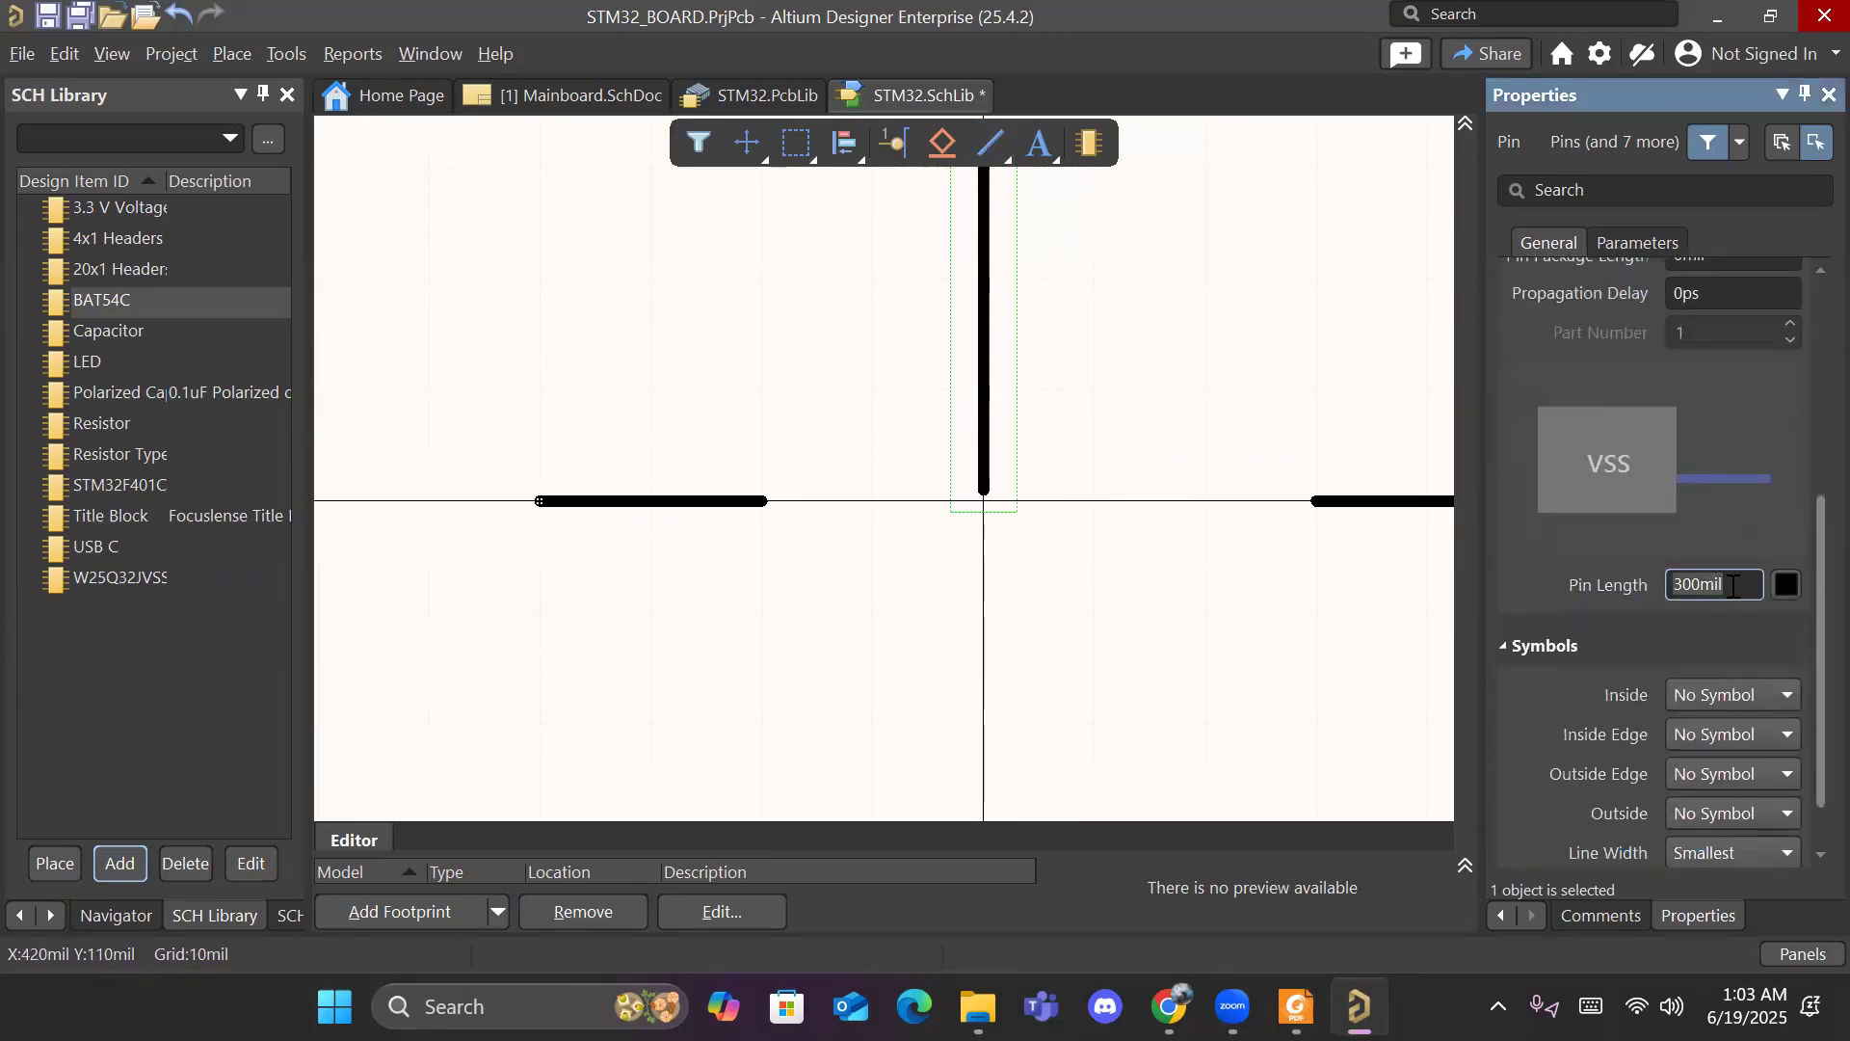
pyautogui.write('200')
pyautogui.press('Return')
pyautogui.moveTo(984, 363); pyautogui.dragTo(984, 205)
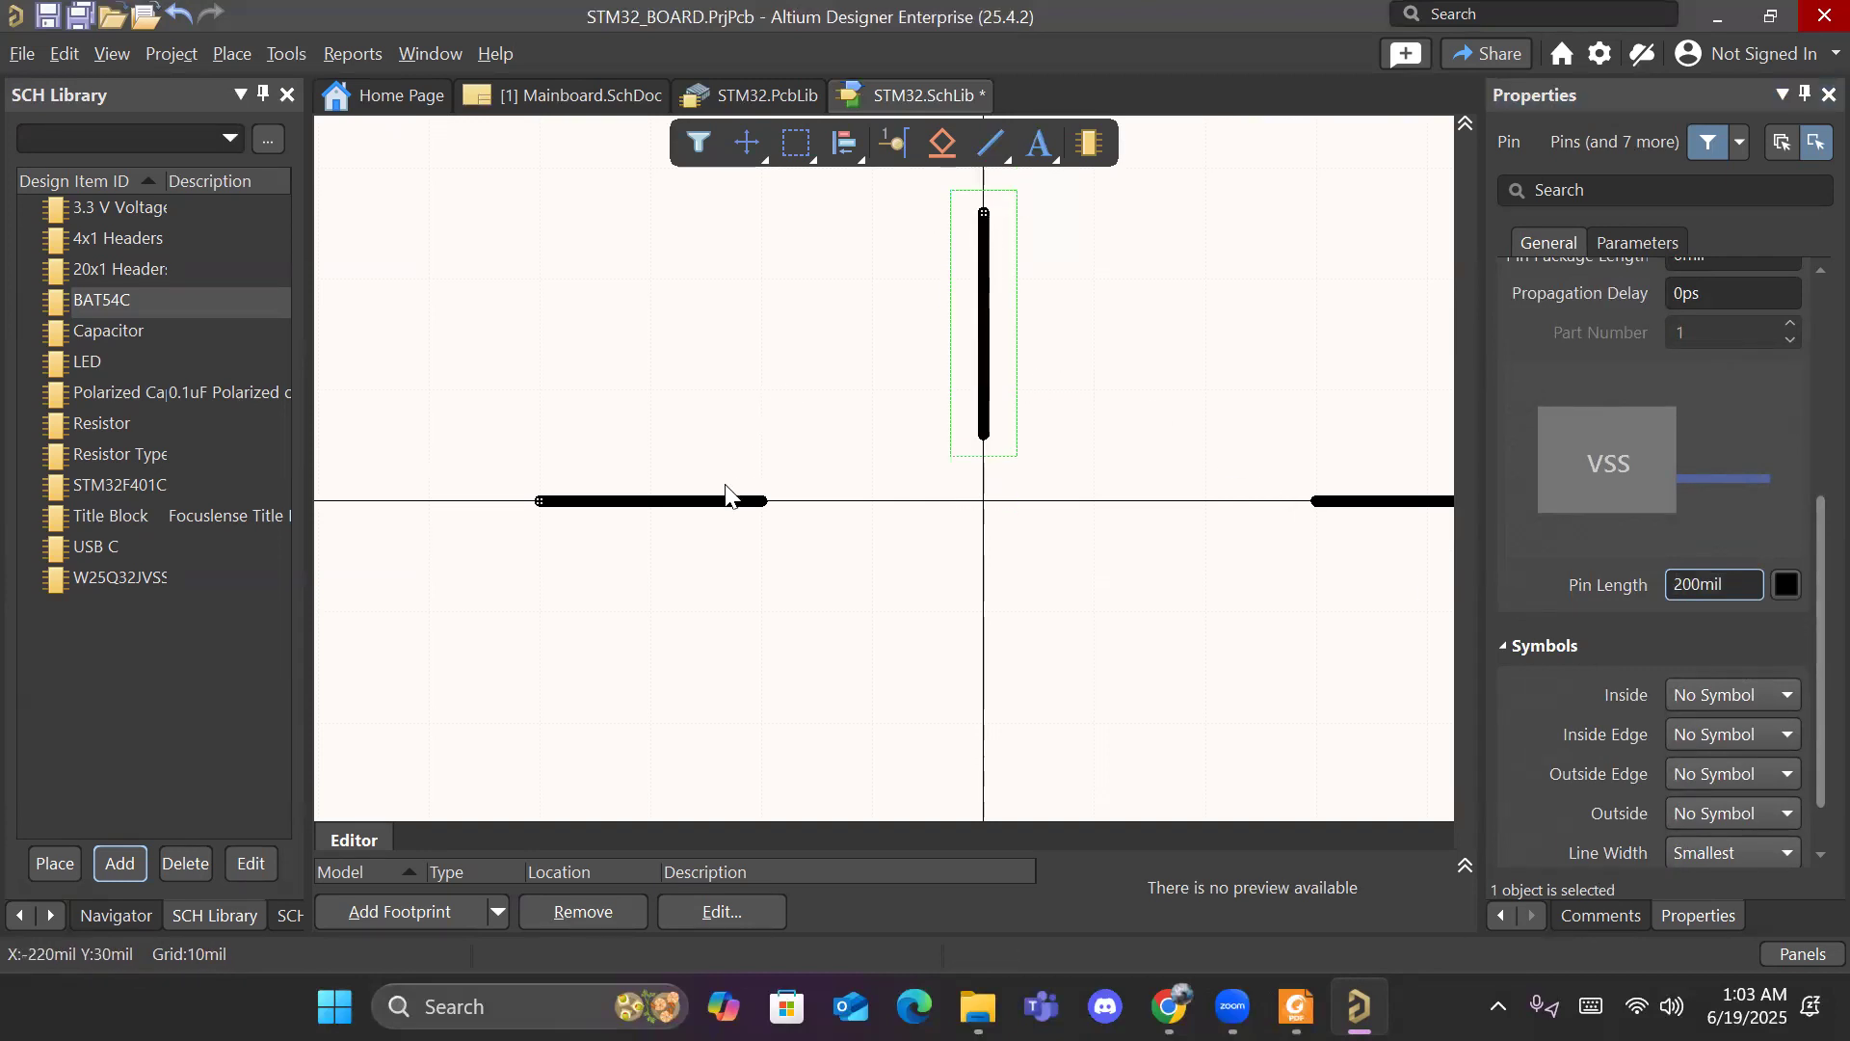
# Step: Move both horizontal pins inward along the X axis, closer to the origin
pyautogui.moveTo(708, 503); pyautogui.dragTo(618, 499)
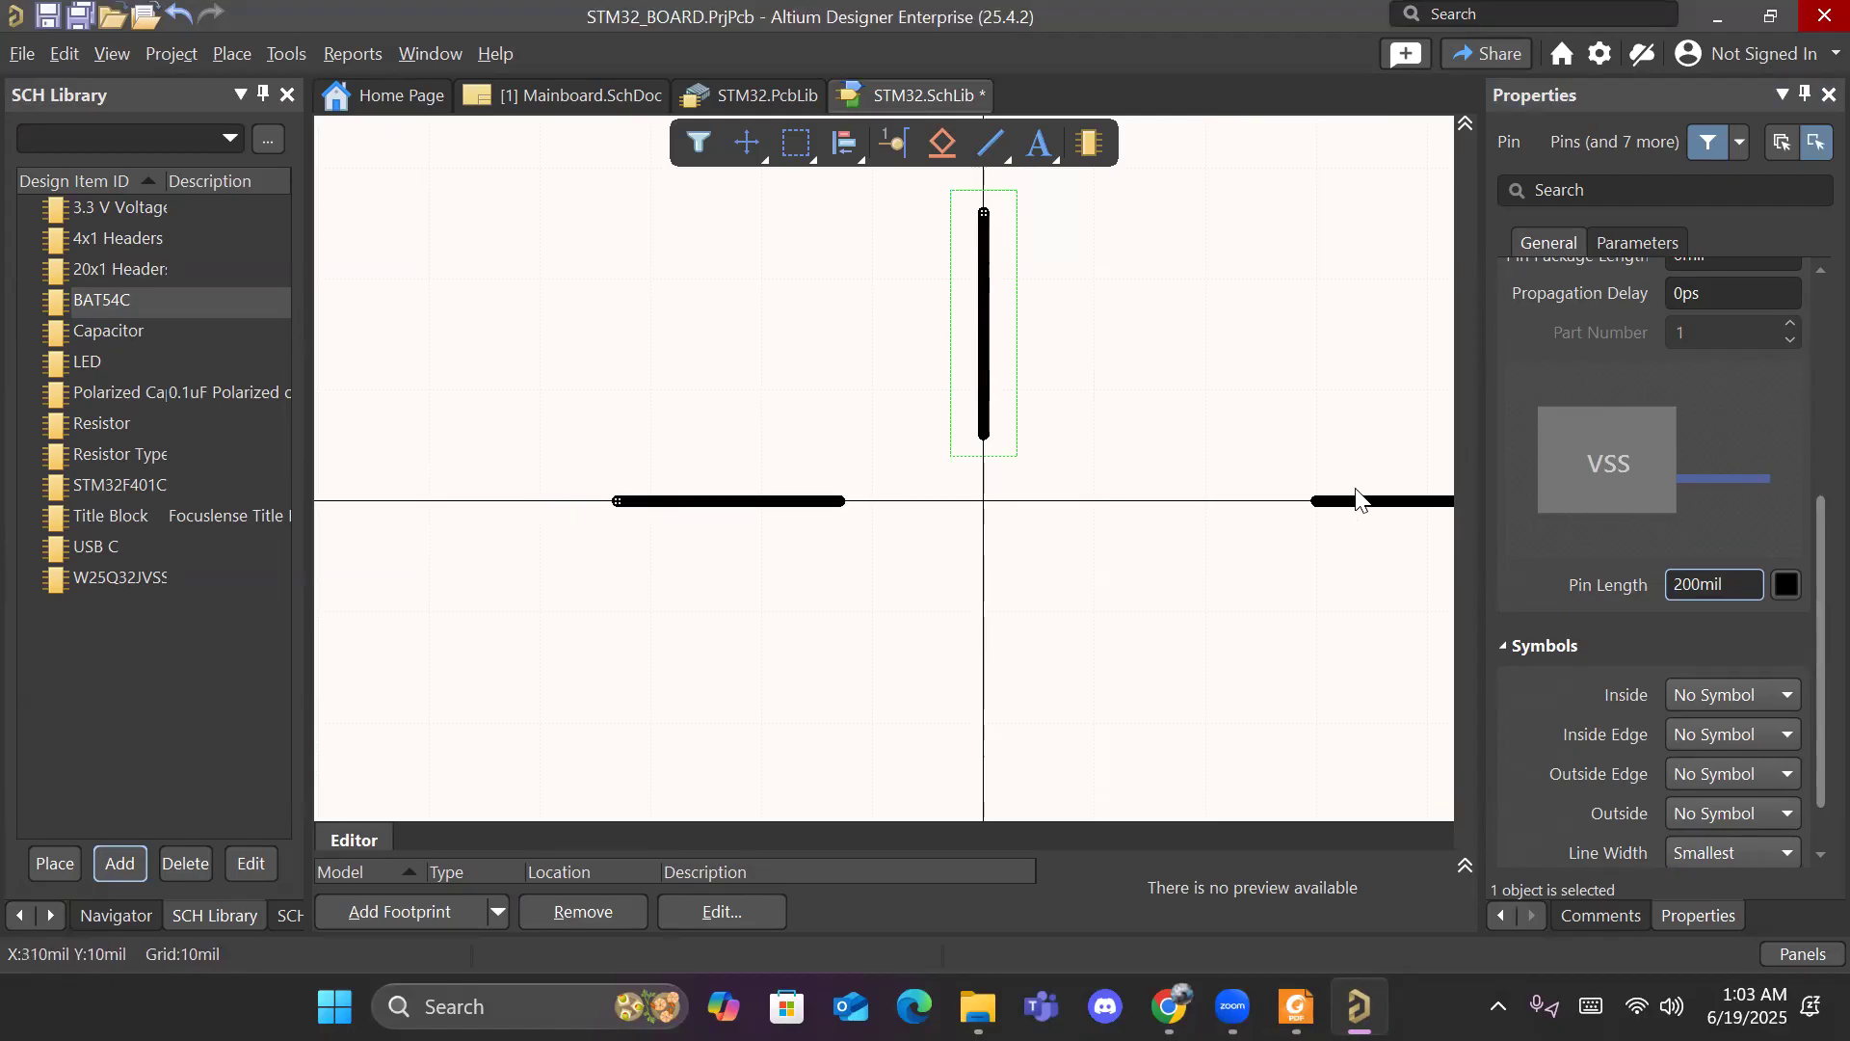
pyautogui.moveTo(1396, 501)
pyautogui.mouseDown()
pyautogui.moveTo(1439, 501)
pyautogui.moveTo(1397, 511)
pyautogui.mouseUp()
pyautogui.click(1329, 613)
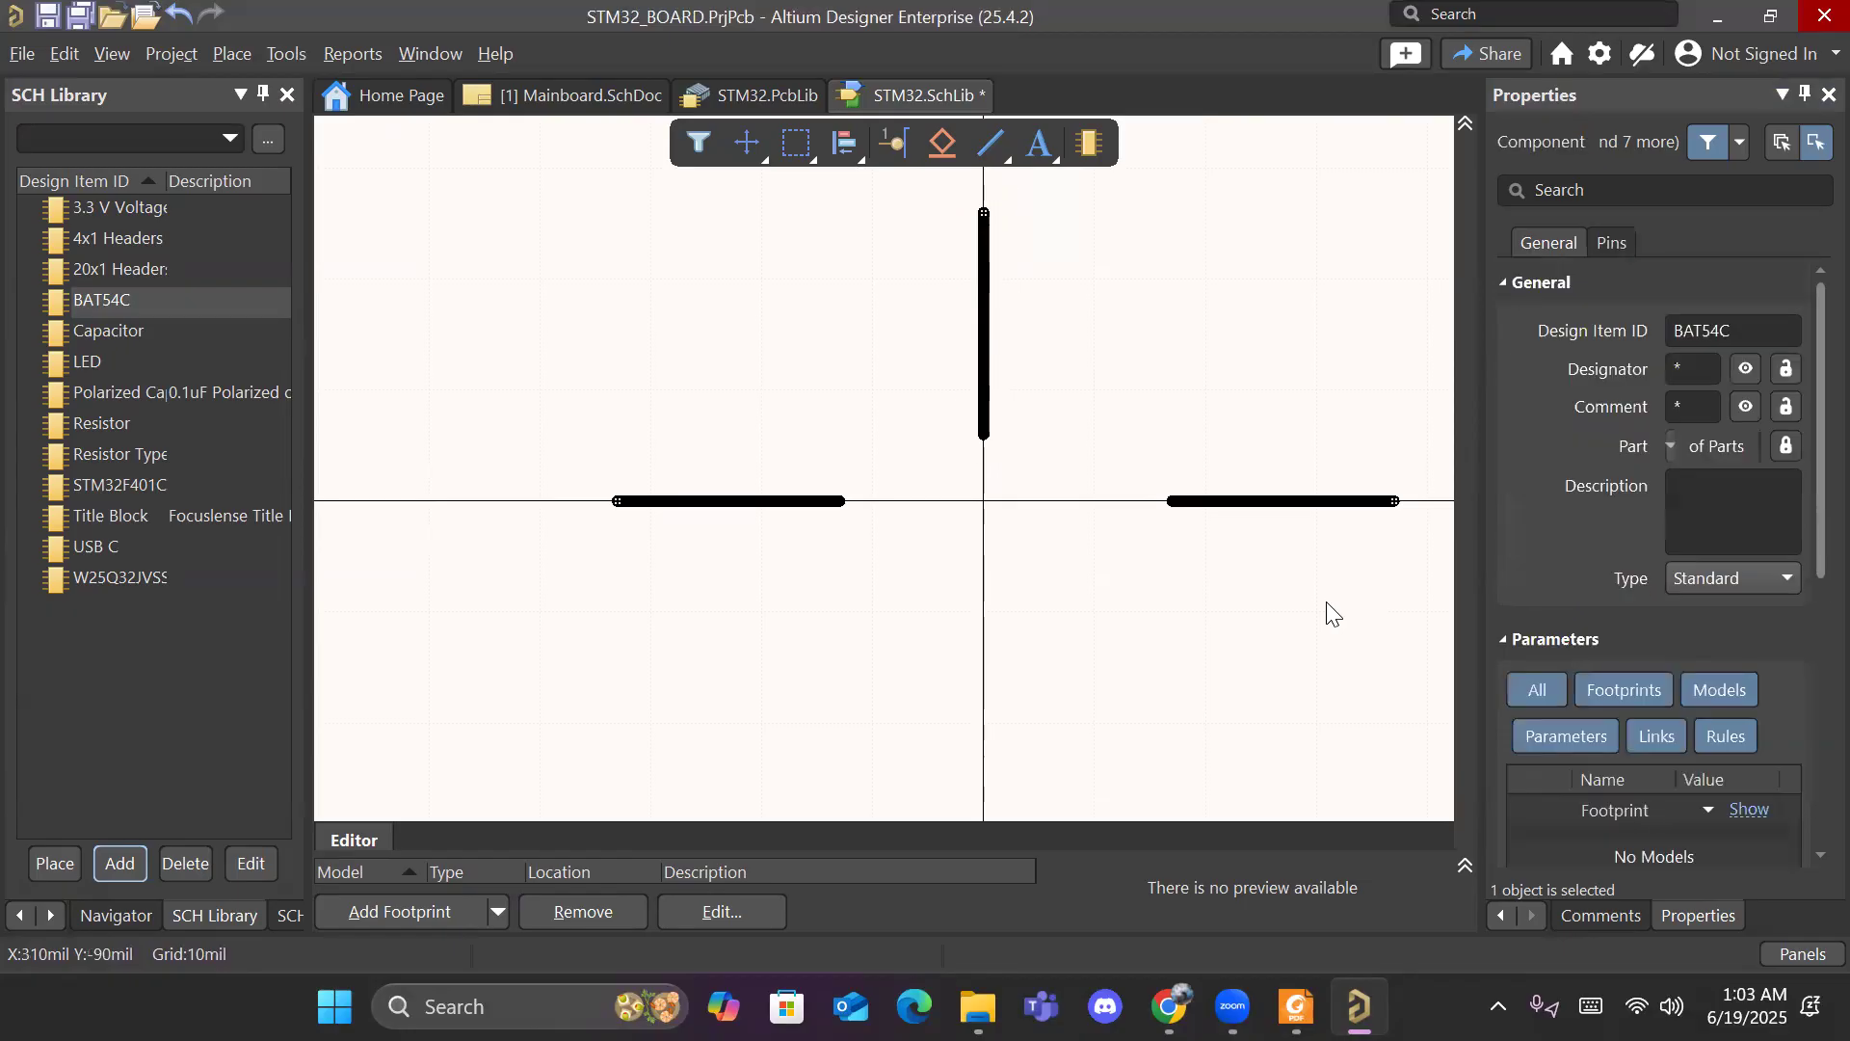
pyautogui.moveTo(1259, 506); pyautogui.dragTo(1337, 503)
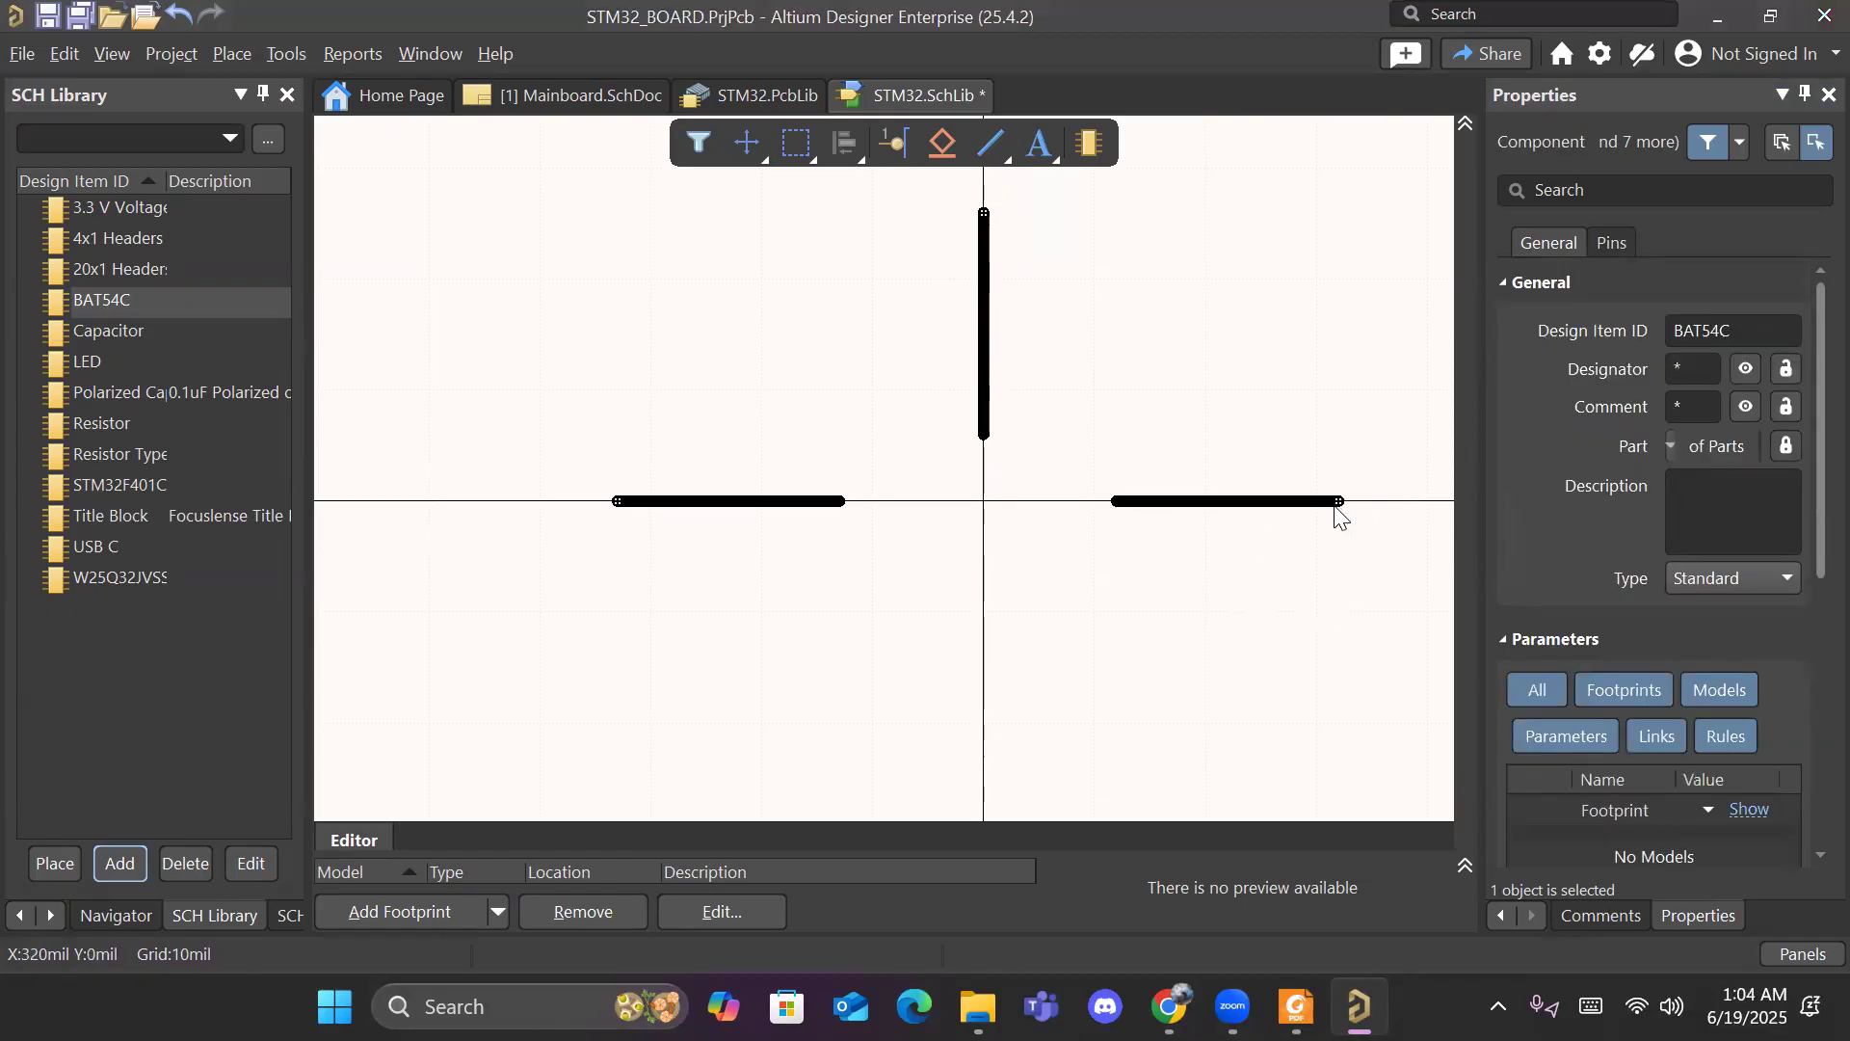
# Step: Switch to the original schematic PDF, examine the shape of the D3 BAT54C diode symbol, and return to the schematic library
pyautogui.hotkey('alt', 'Tab')
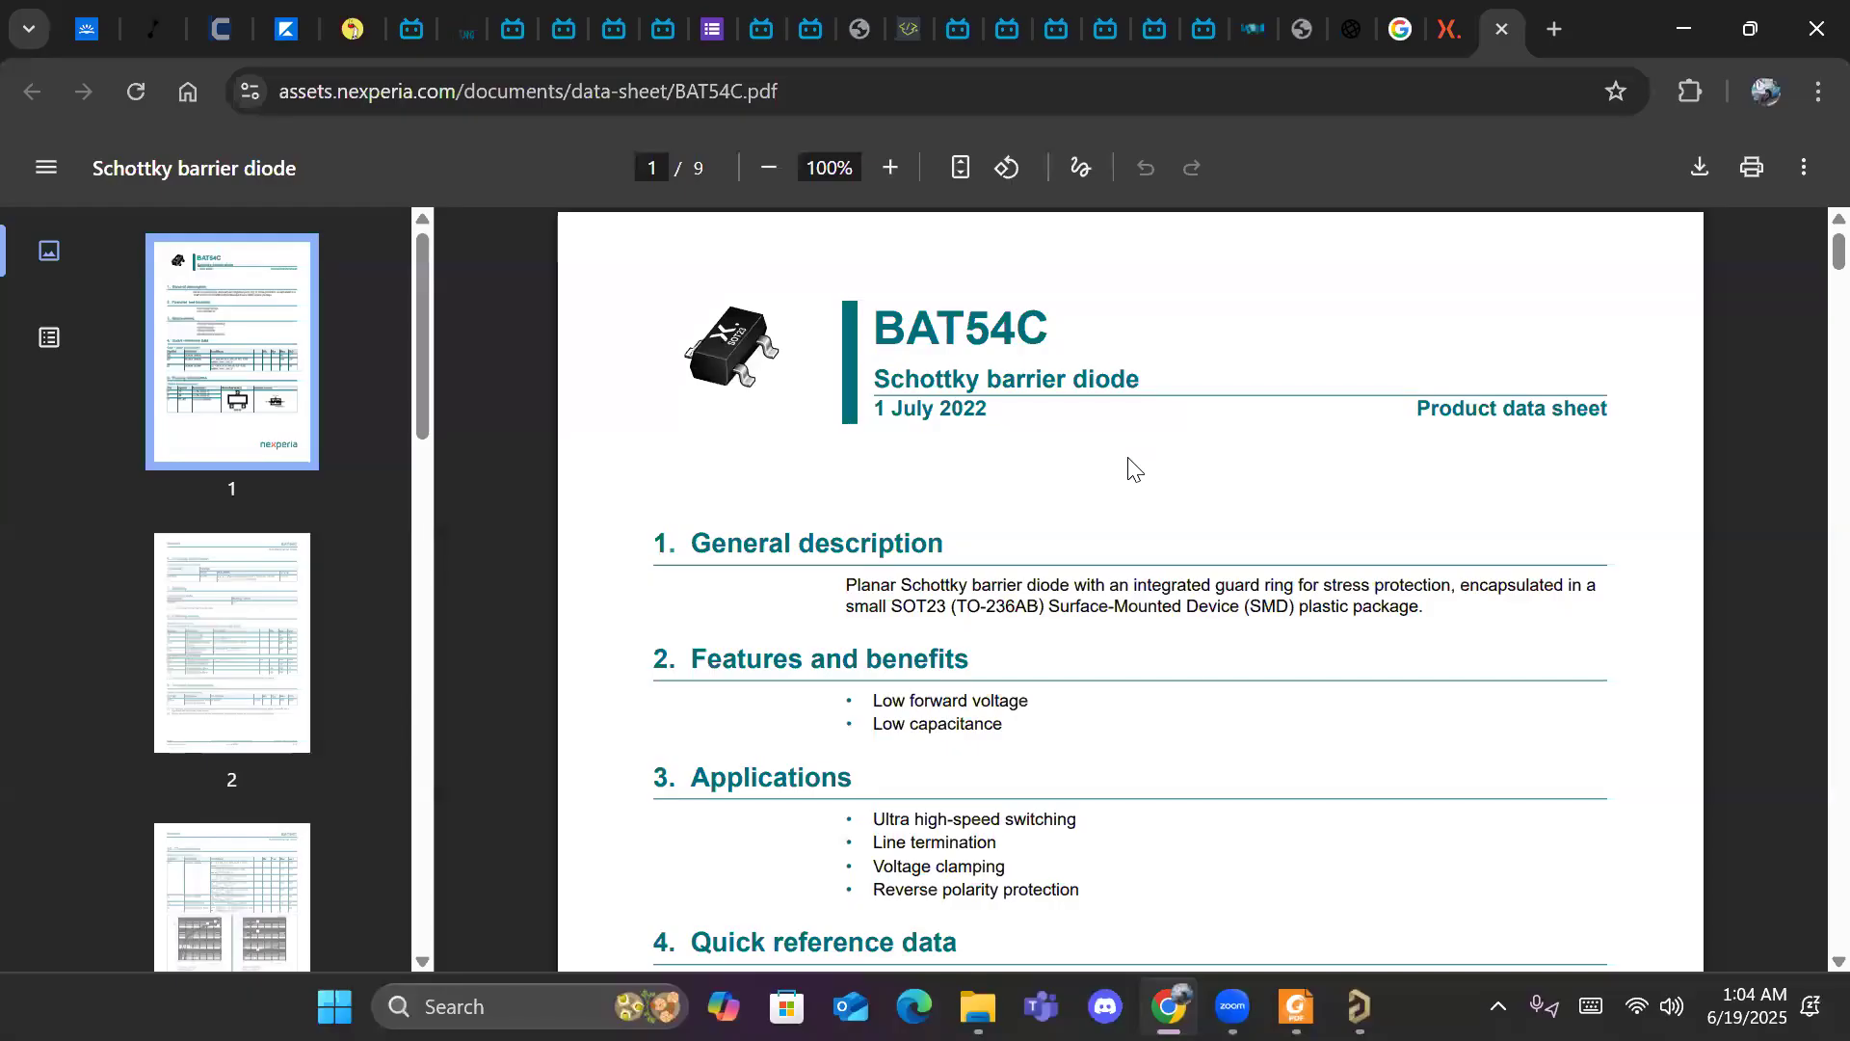
pyautogui.hotkey('alt', 'Tab')
pyautogui.hotkey('alt', 'Tab')
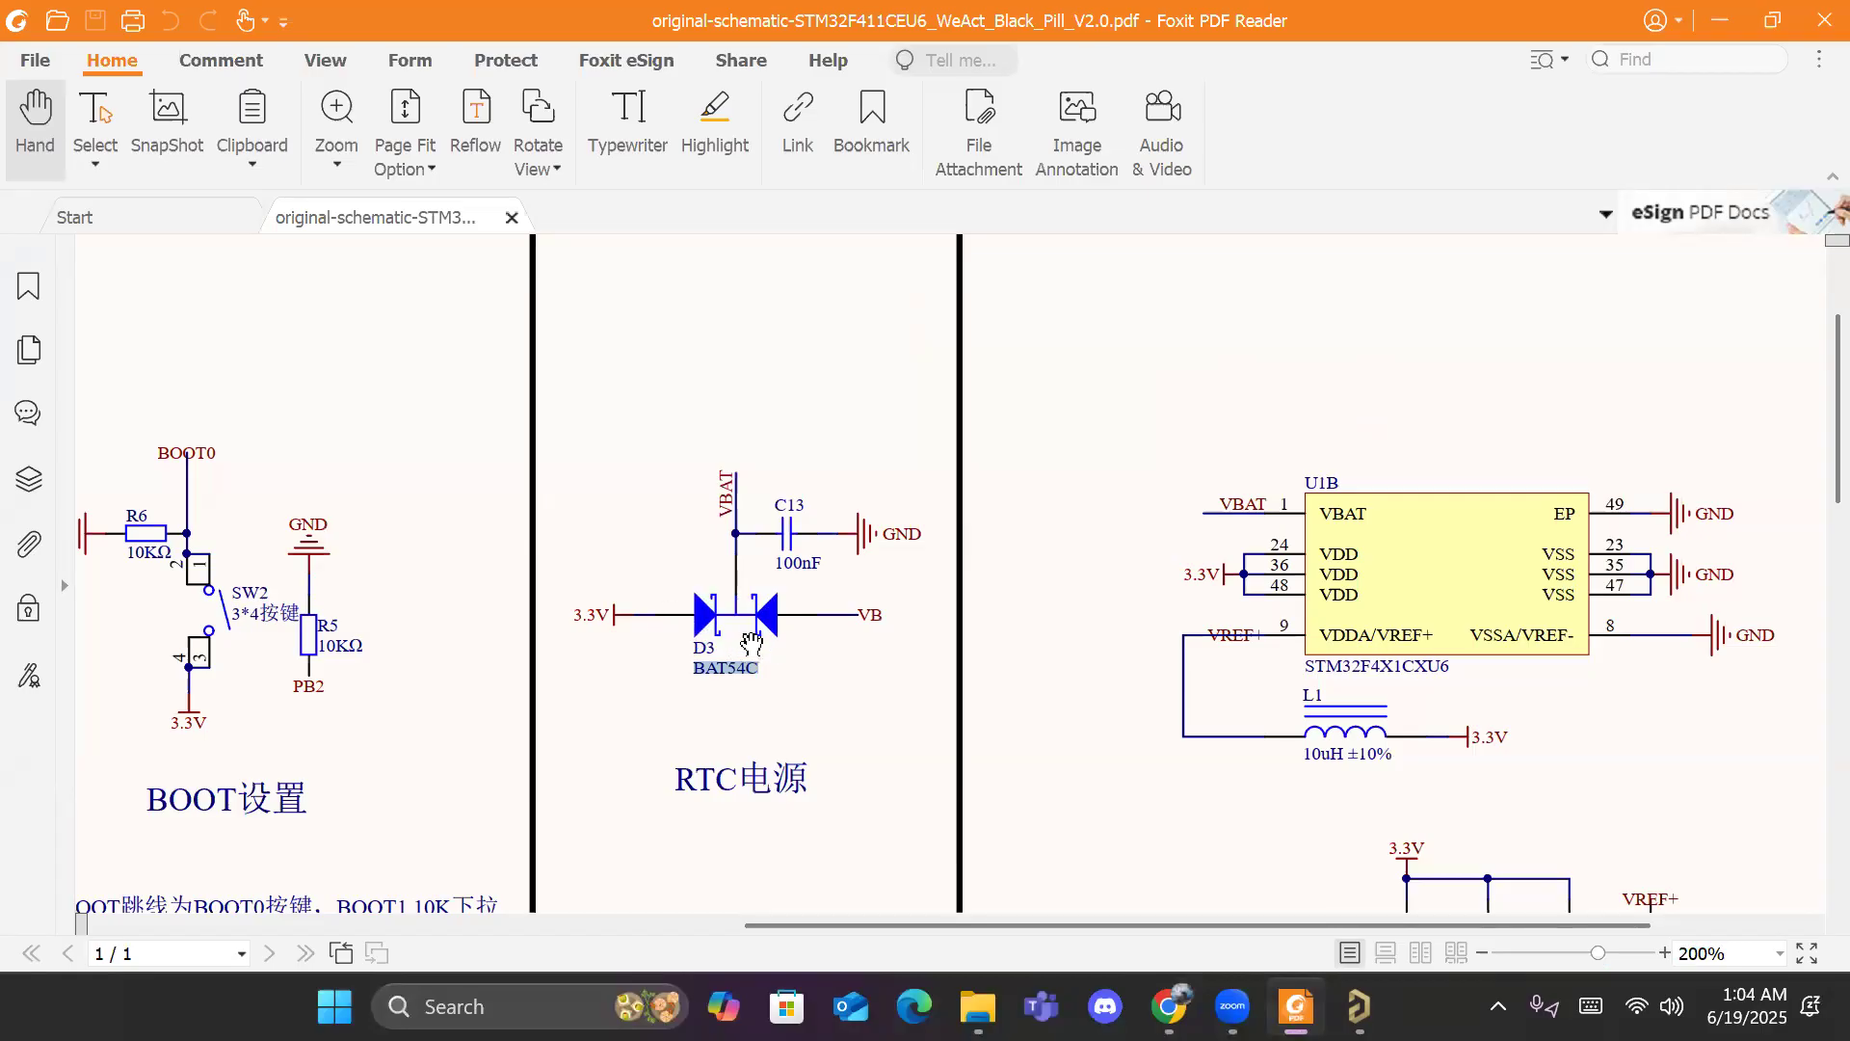
pyautogui.keyDown('ctrl'); pyautogui.scroll(4, 763, 656); pyautogui.keyUp('ctrl')
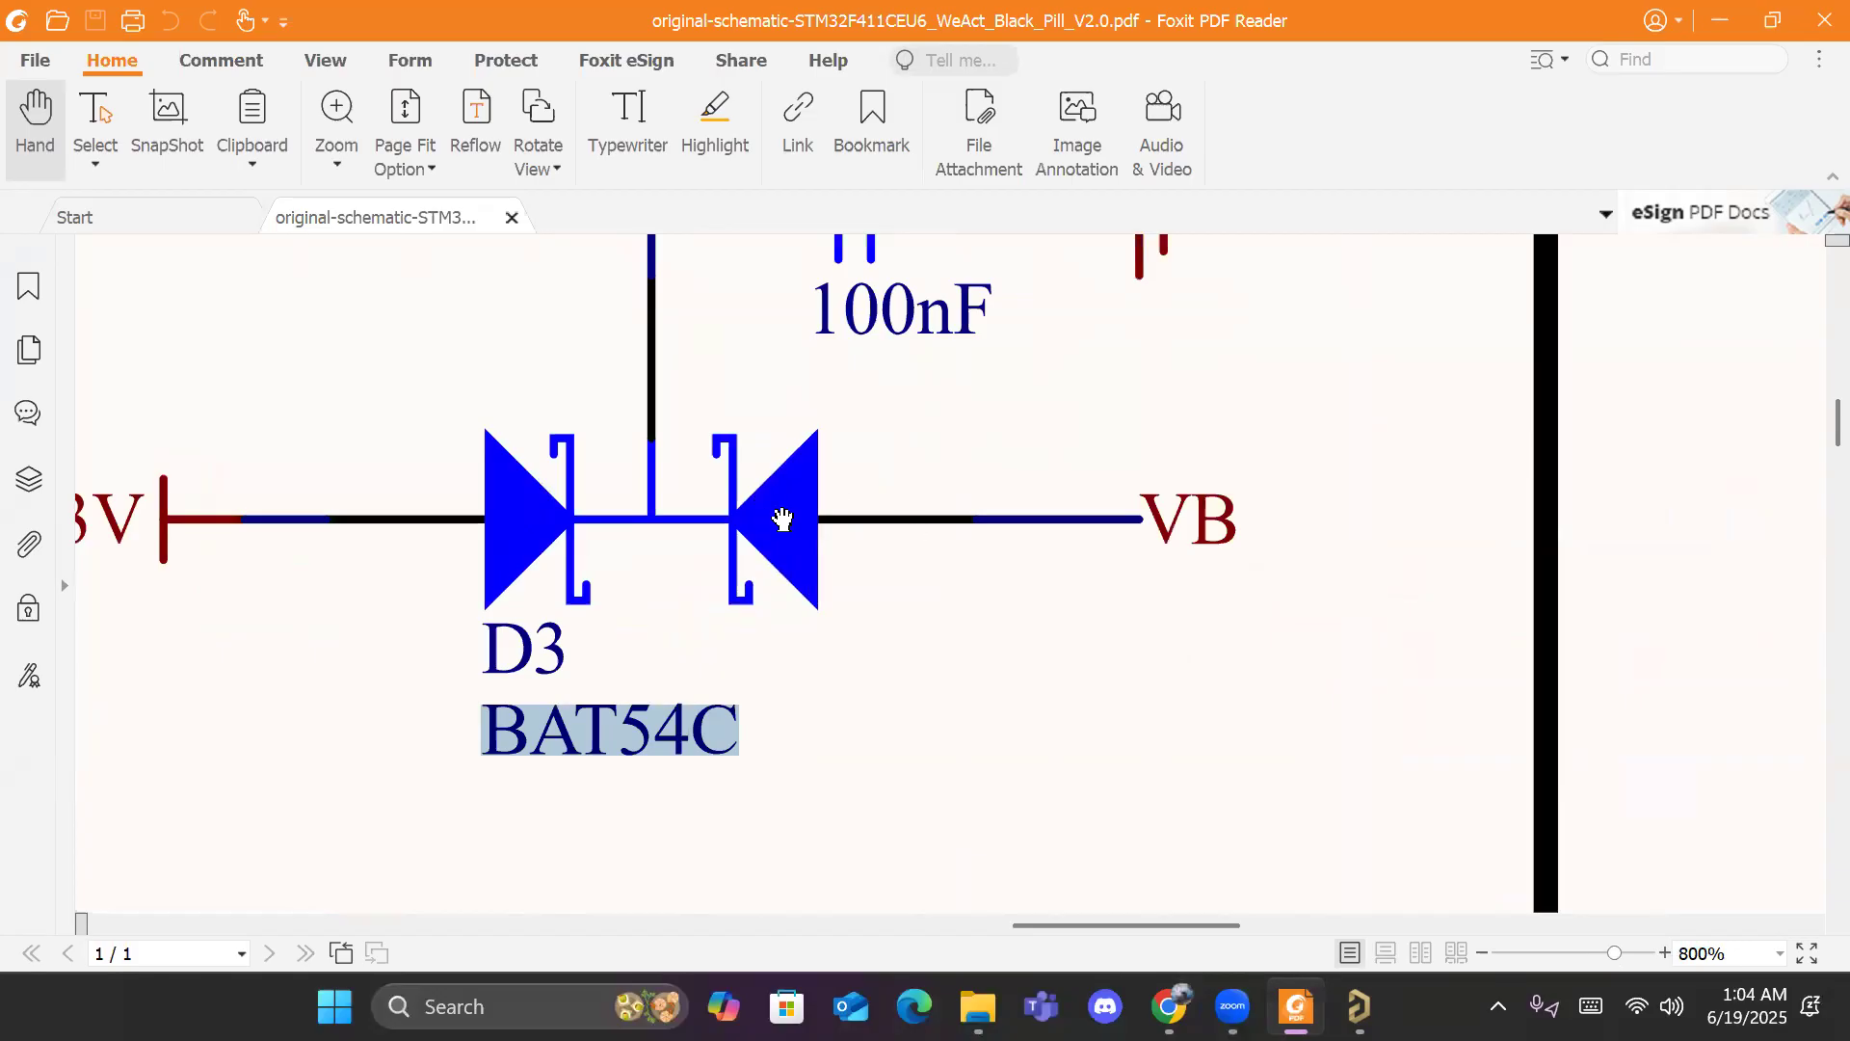
pyautogui.press('super+Tab')
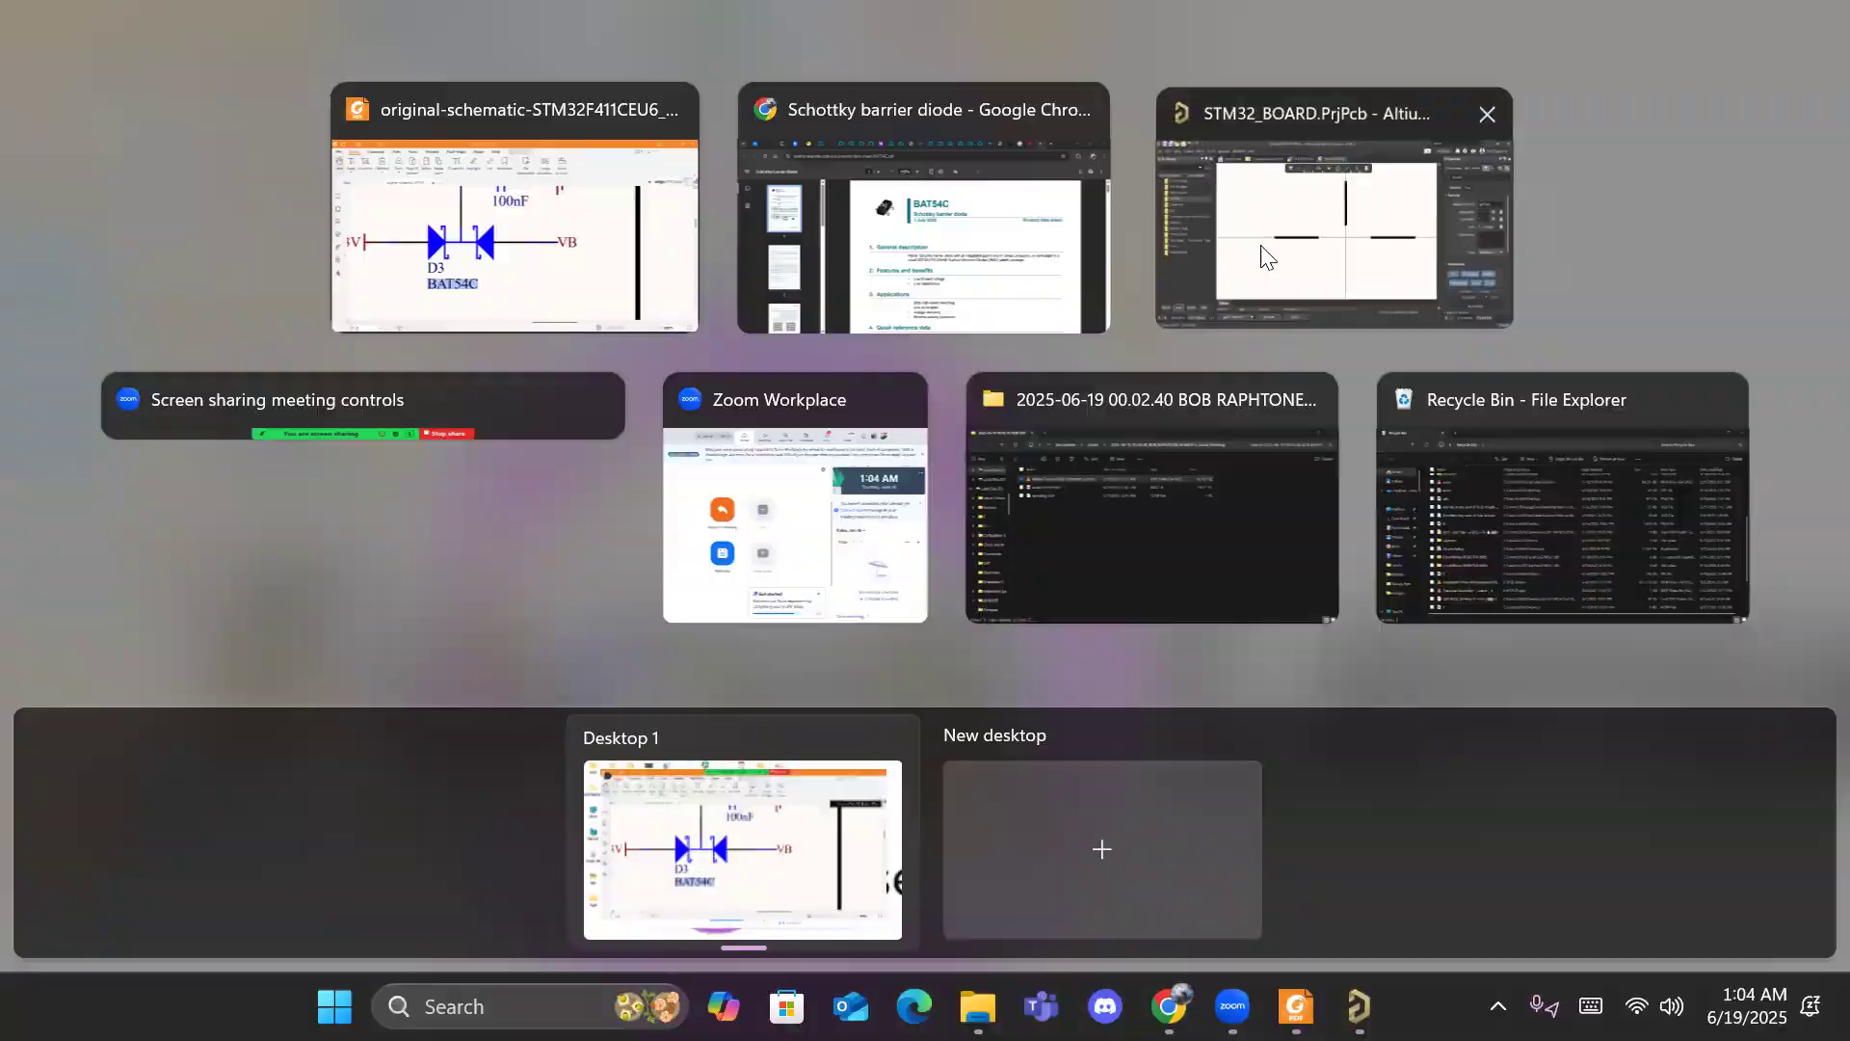
pyautogui.click(1253, 274)
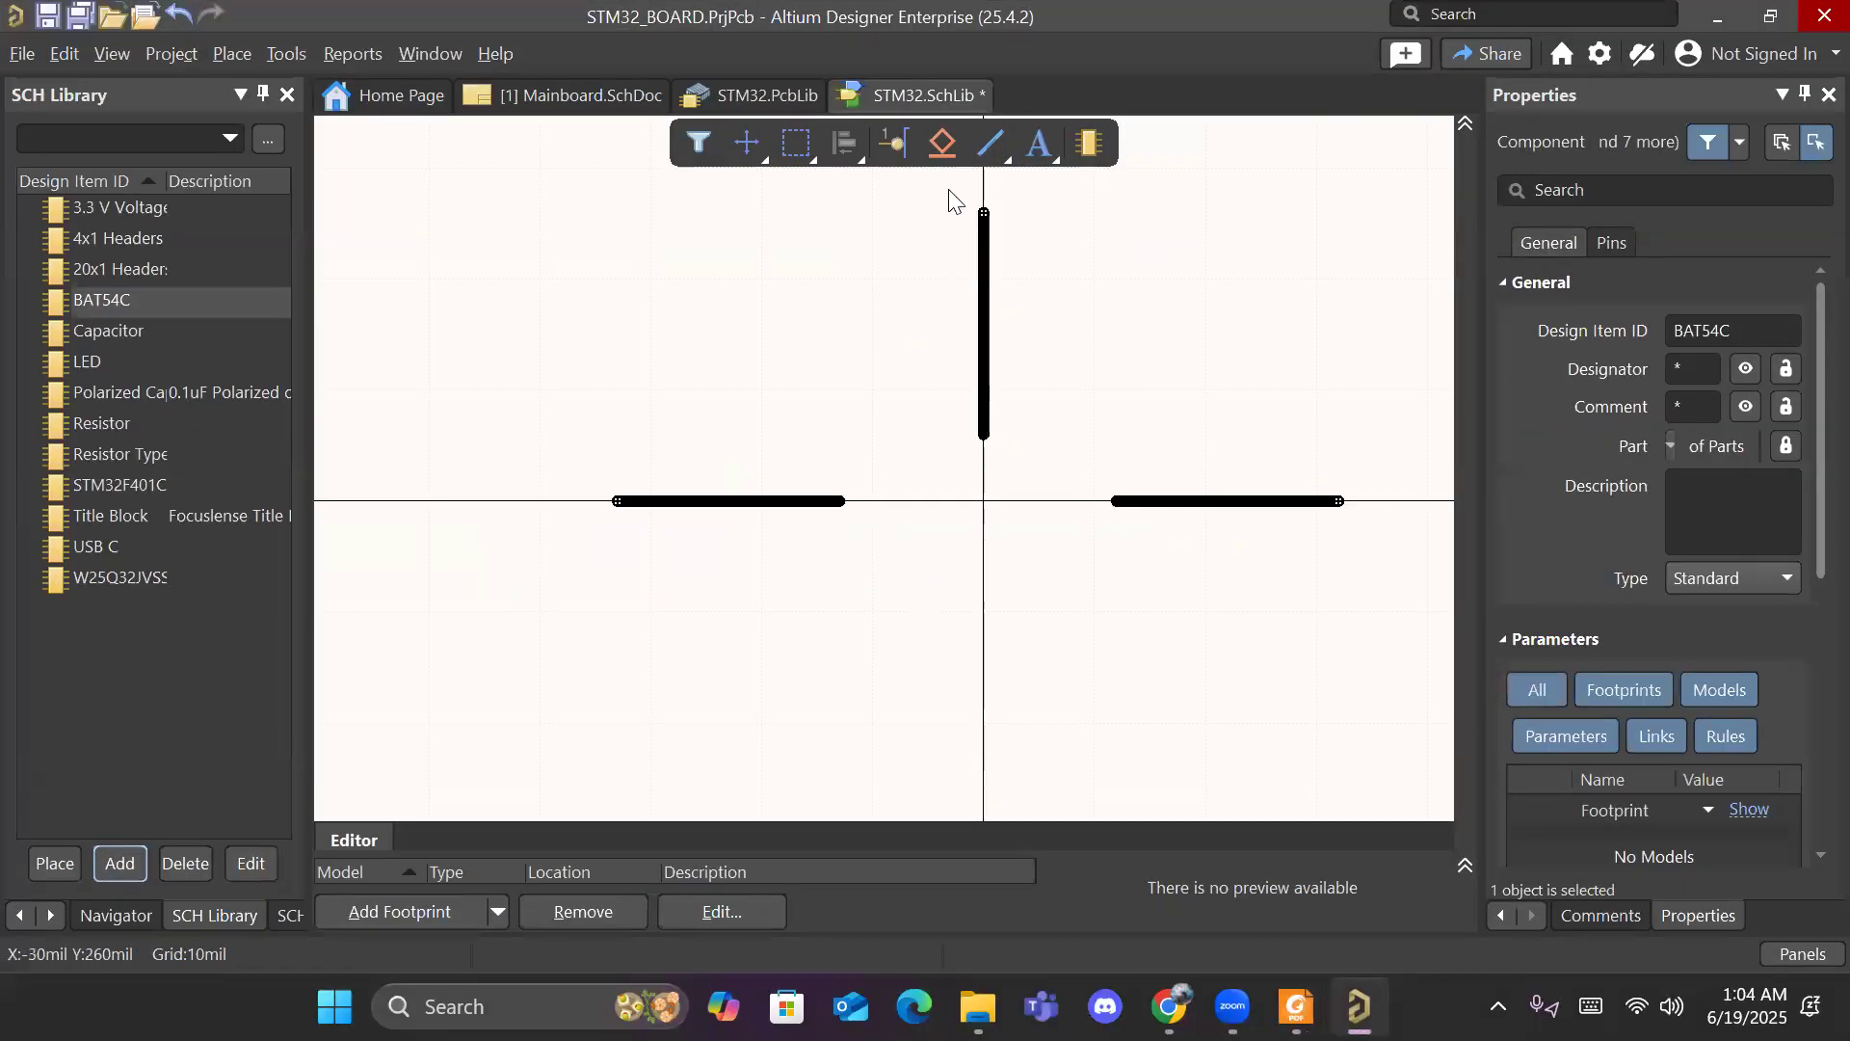
# Step: Draw a triangular polygon at the left pin's inner end with vertices at about (-130, 40), (-130, -80) and (-40, 0) mil
pyautogui.click(979, 148)
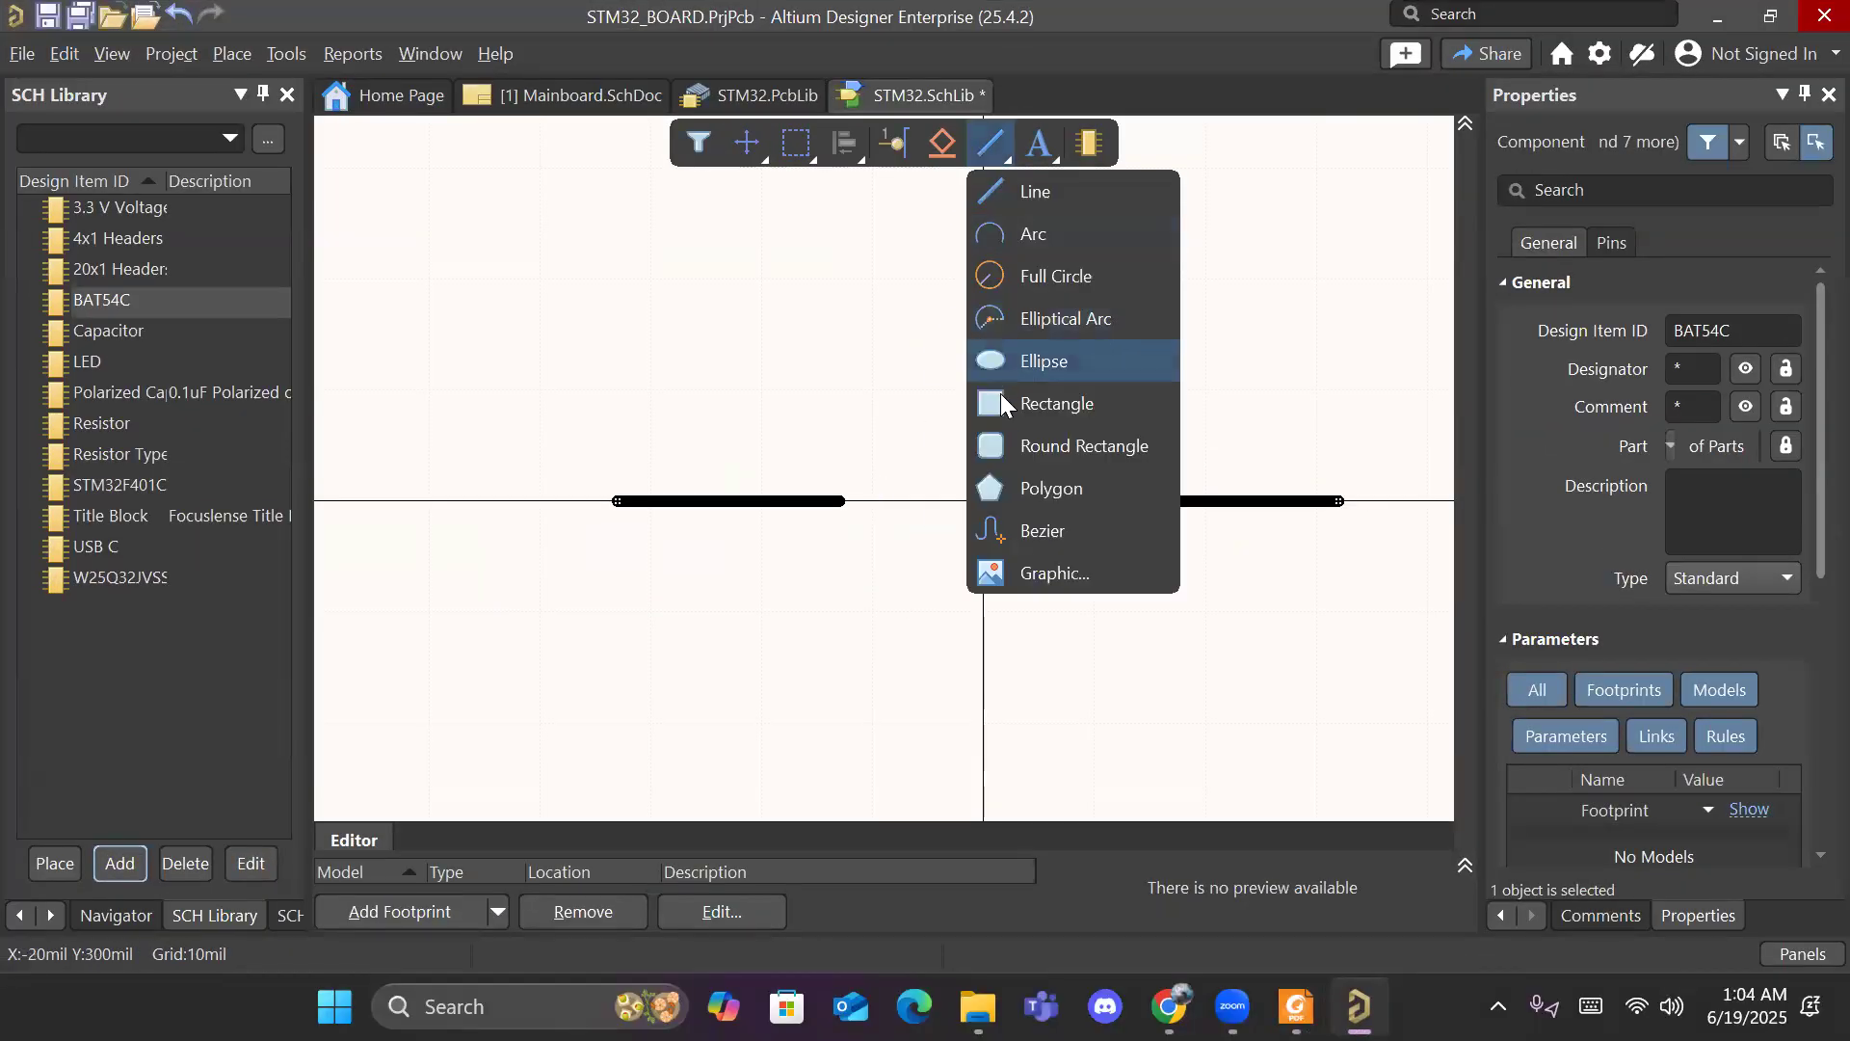
pyautogui.click(1046, 483)
pyautogui.click(841, 460)
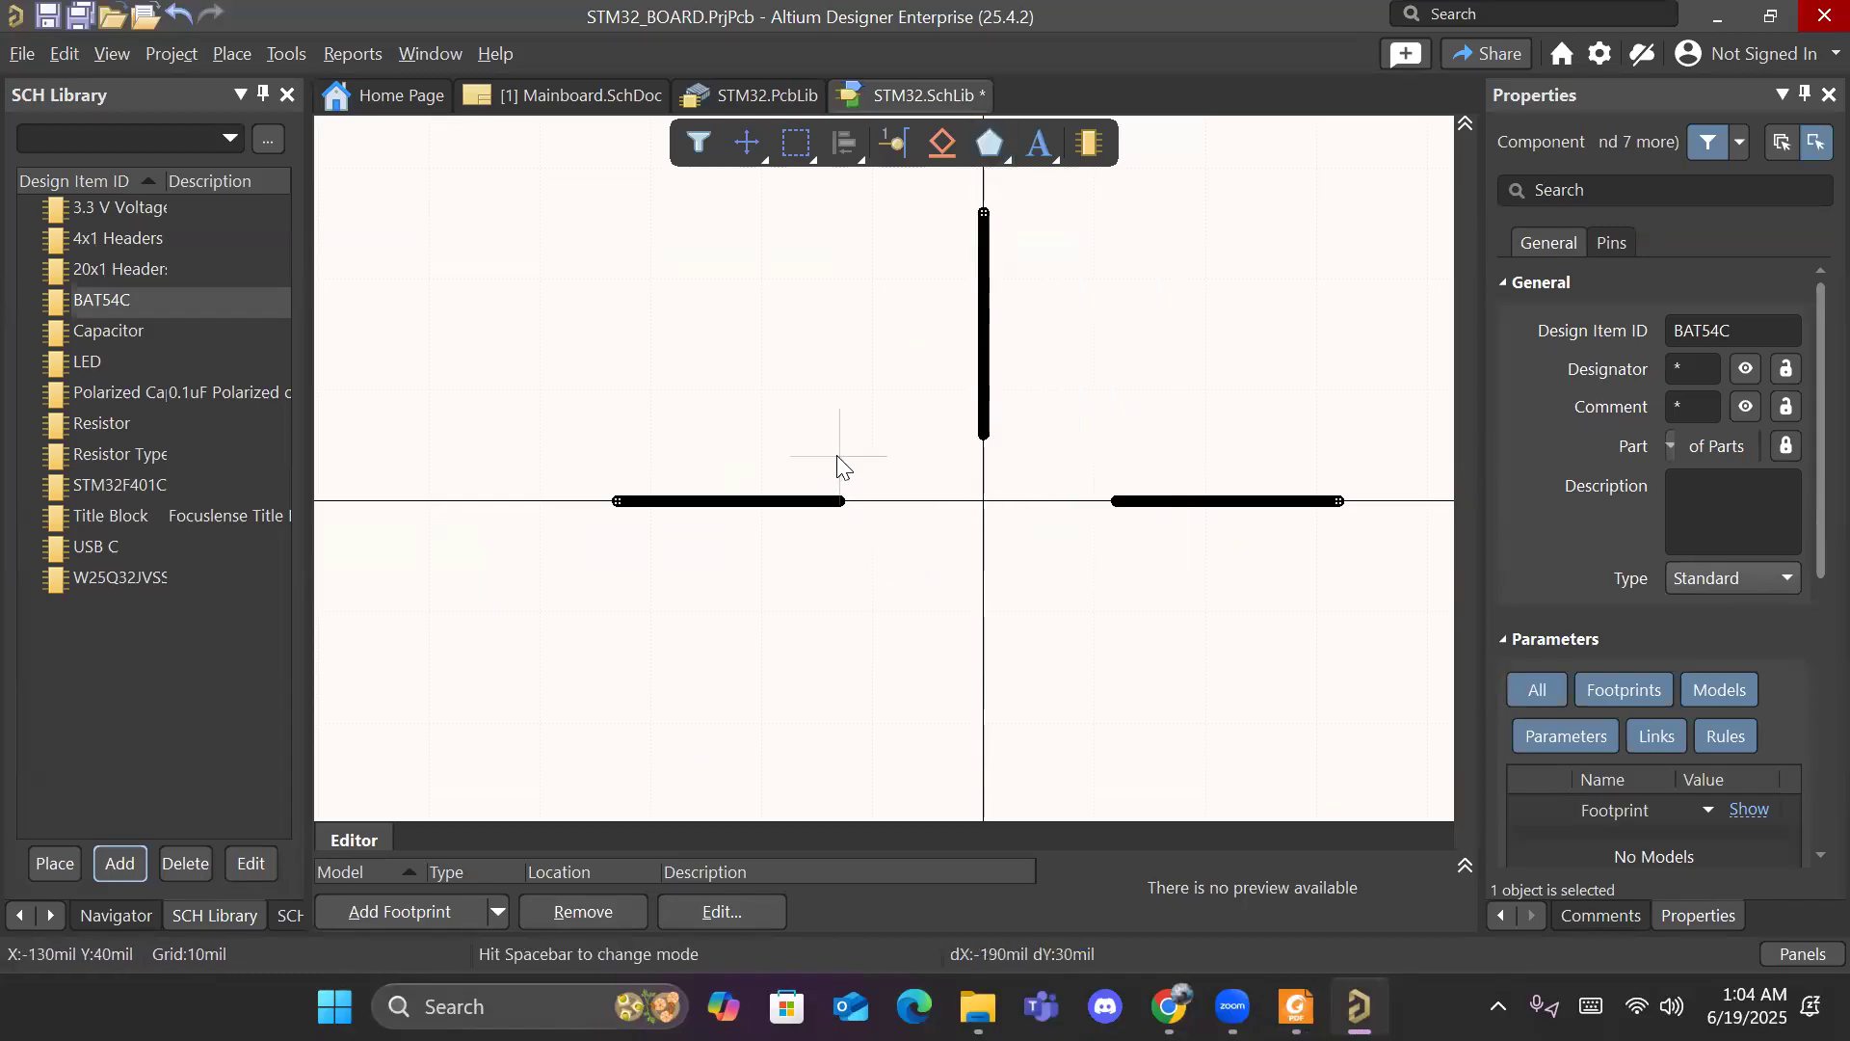
pyautogui.click(839, 590)
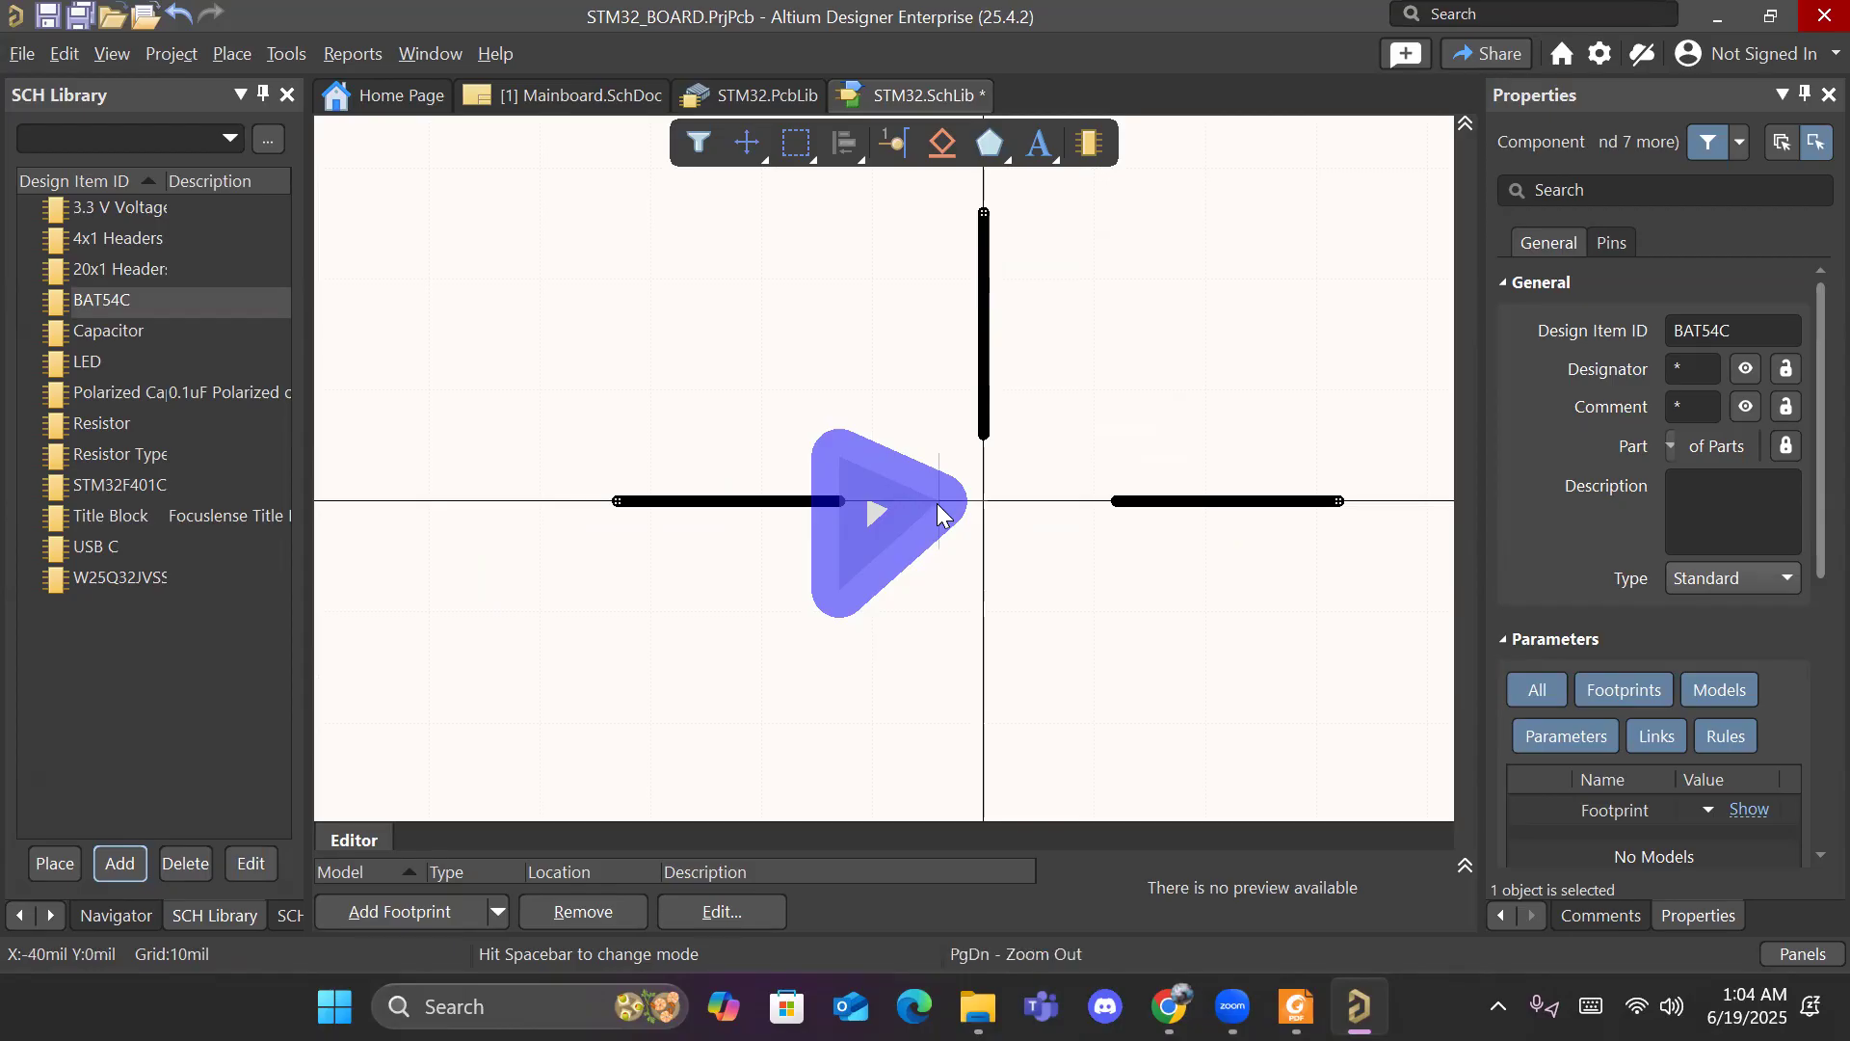
pyautogui.click(937, 502)
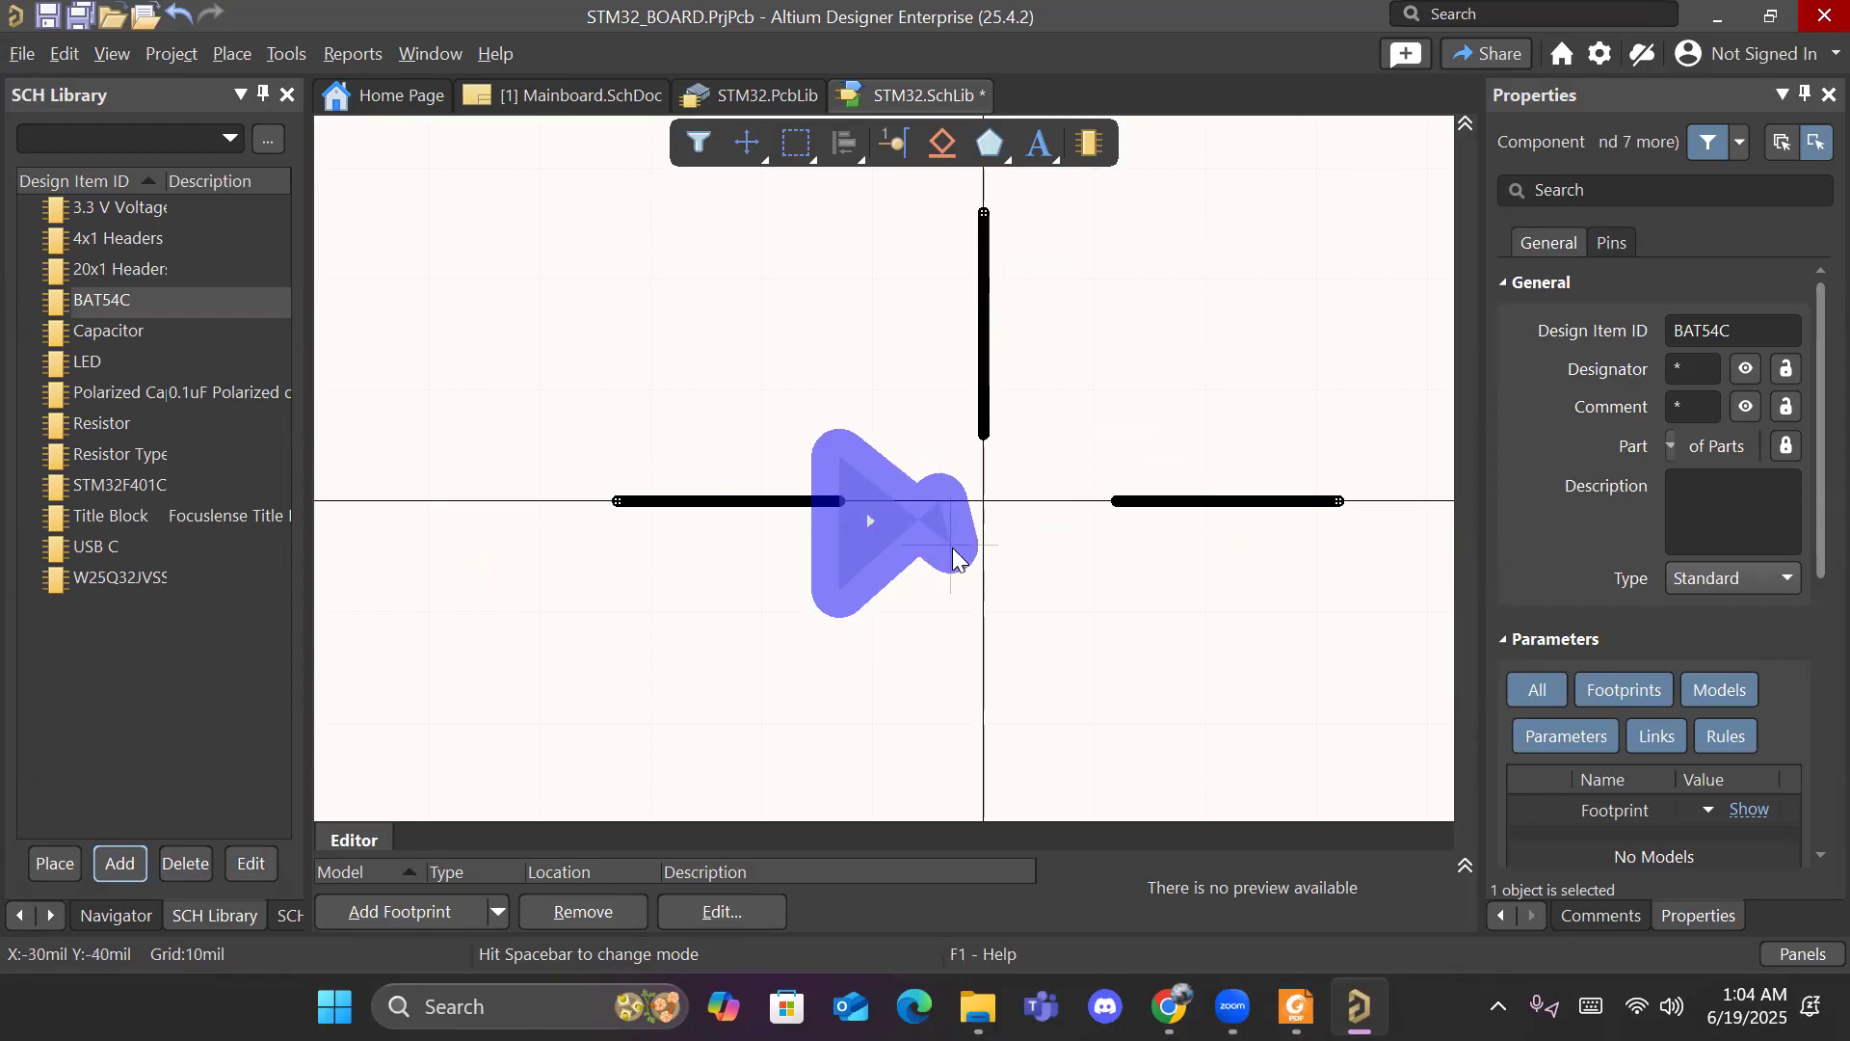
pyautogui.rightClick(952, 542)
pyautogui.click(851, 446)
pyautogui.rightClick(854, 469)
pyautogui.rightClick(854, 469)
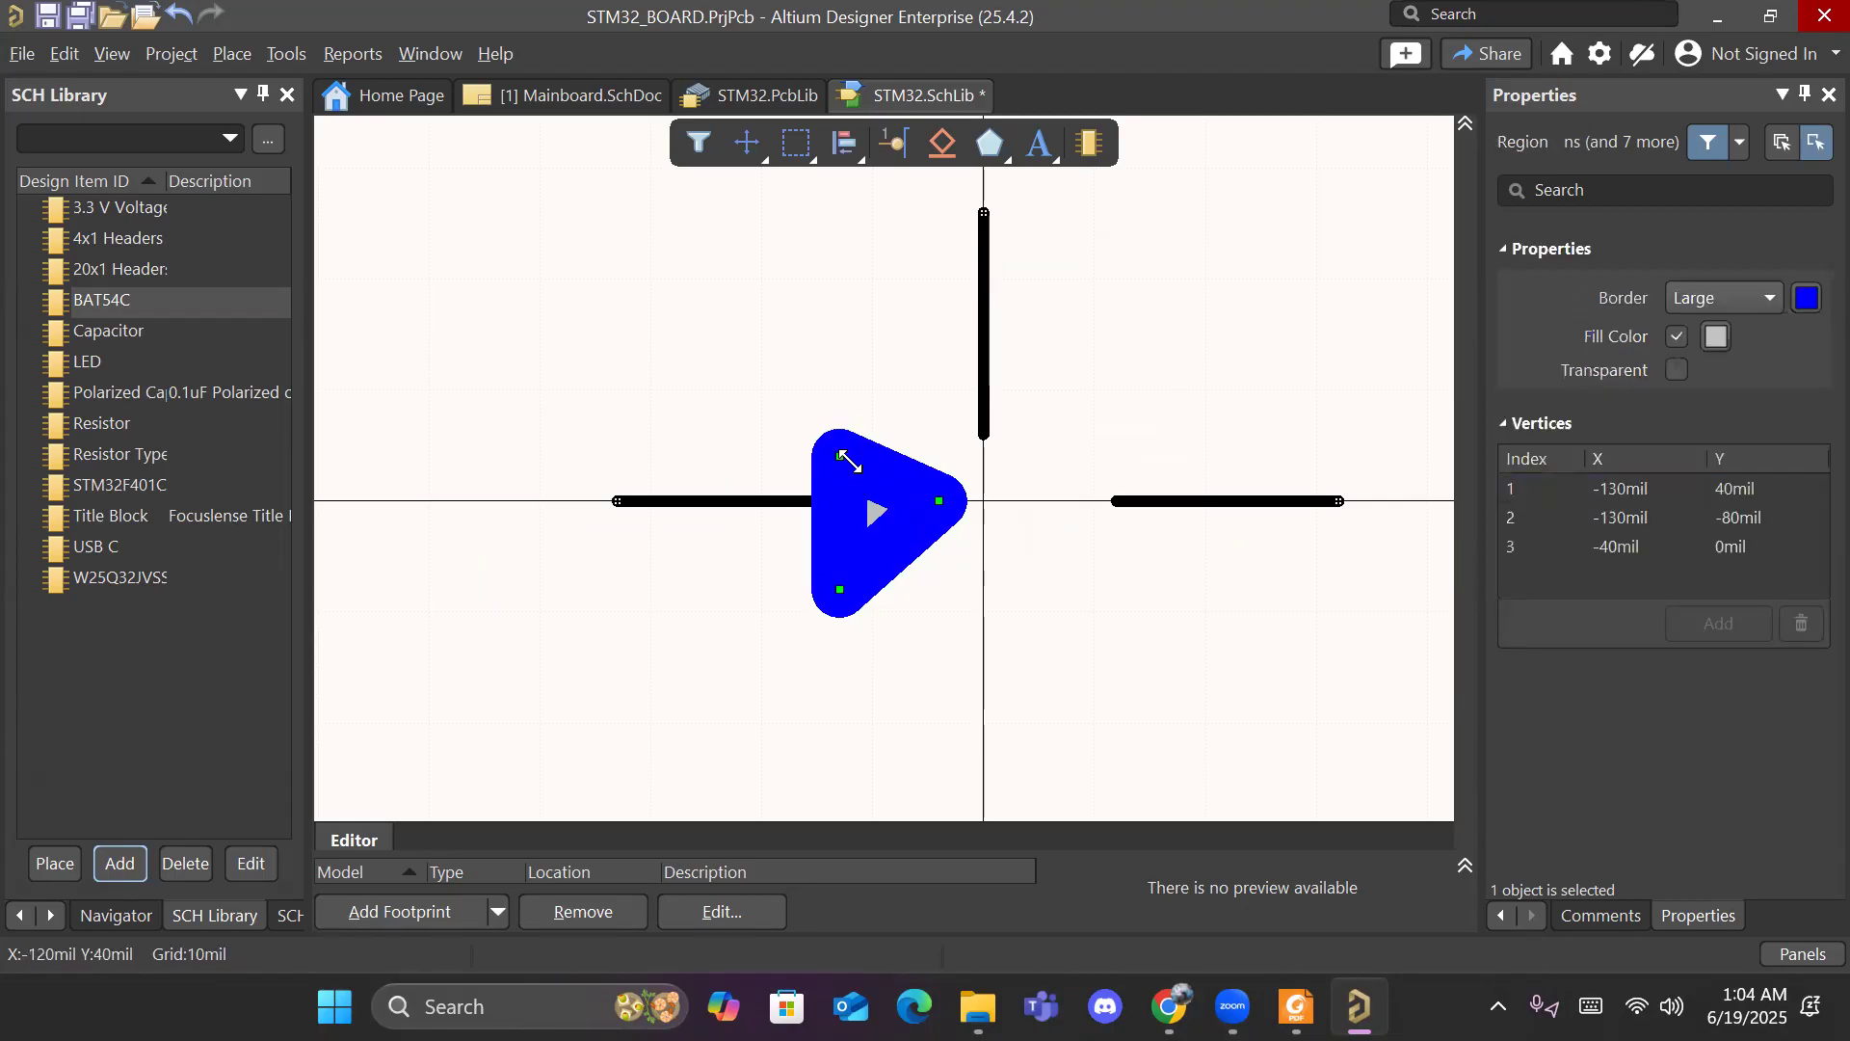
# Step: Raise the triangle's upper vertex to Y 50 mil and set its border to Small
pyautogui.moveTo(844, 461); pyautogui.dragTo(841, 446)
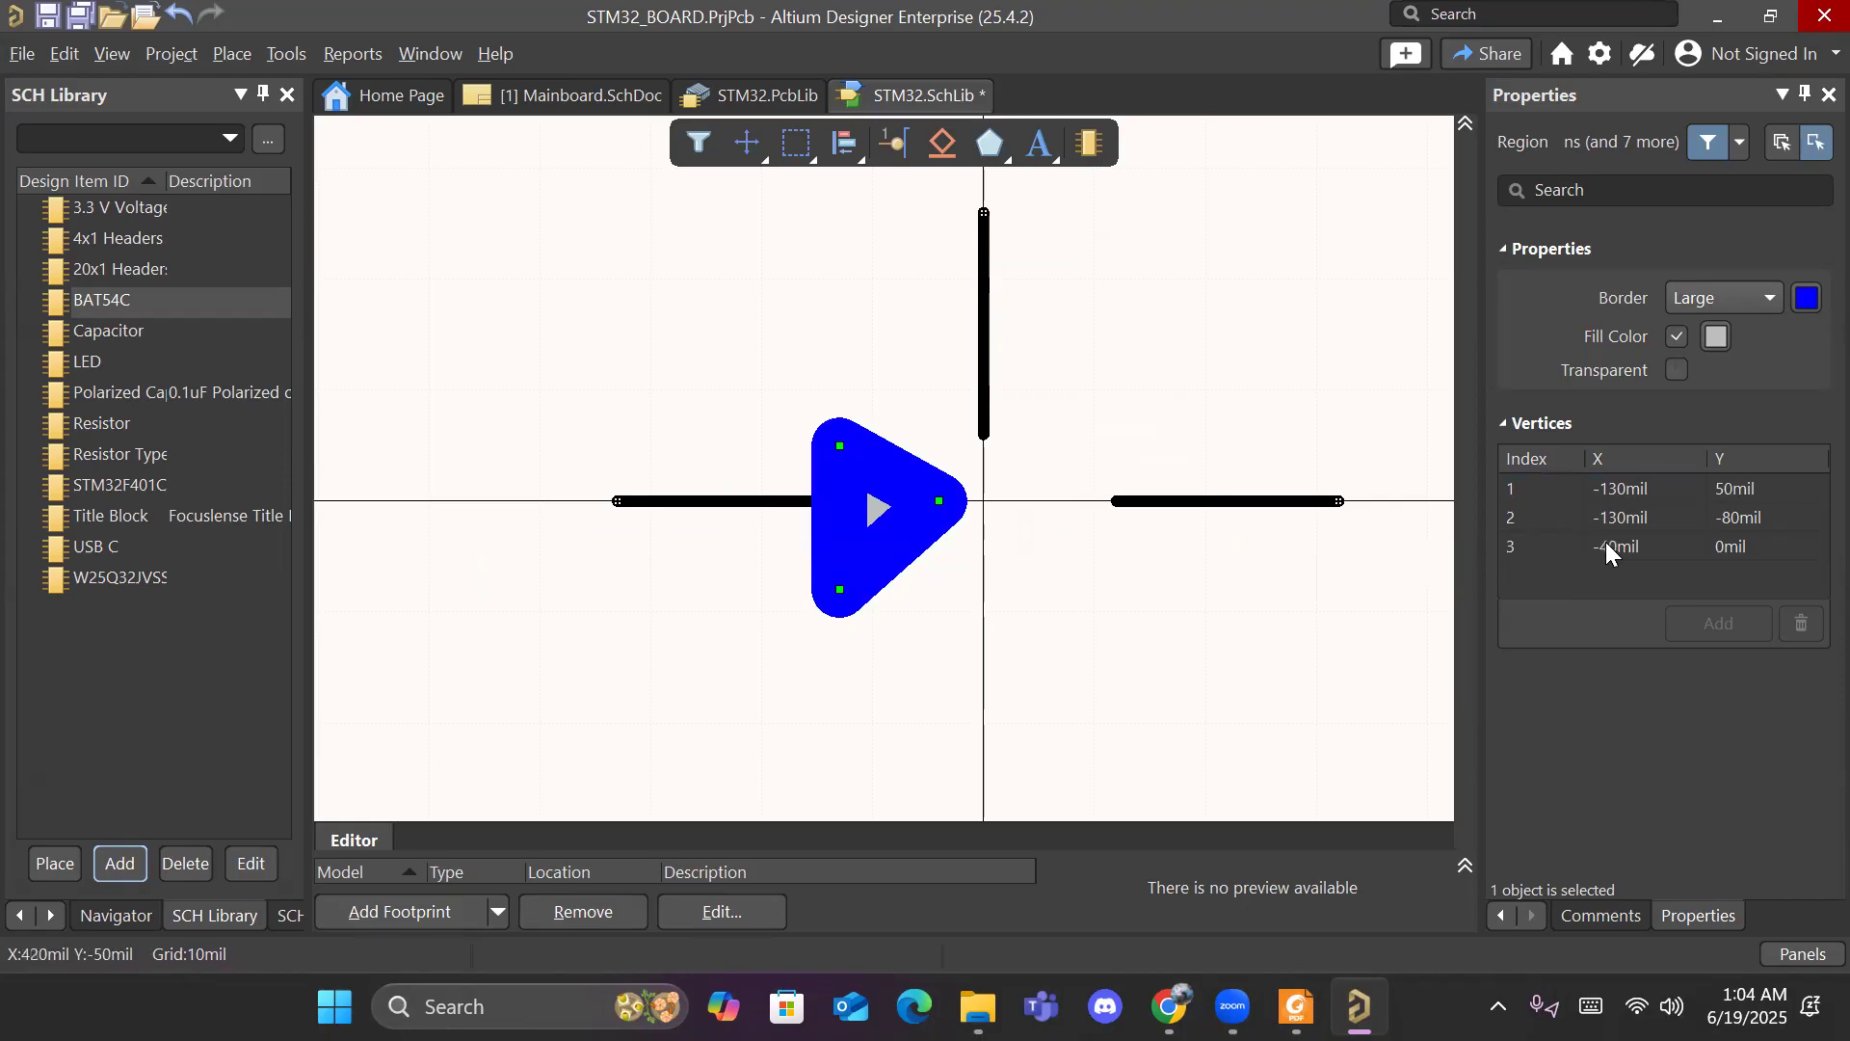
pyautogui.click(1725, 299)
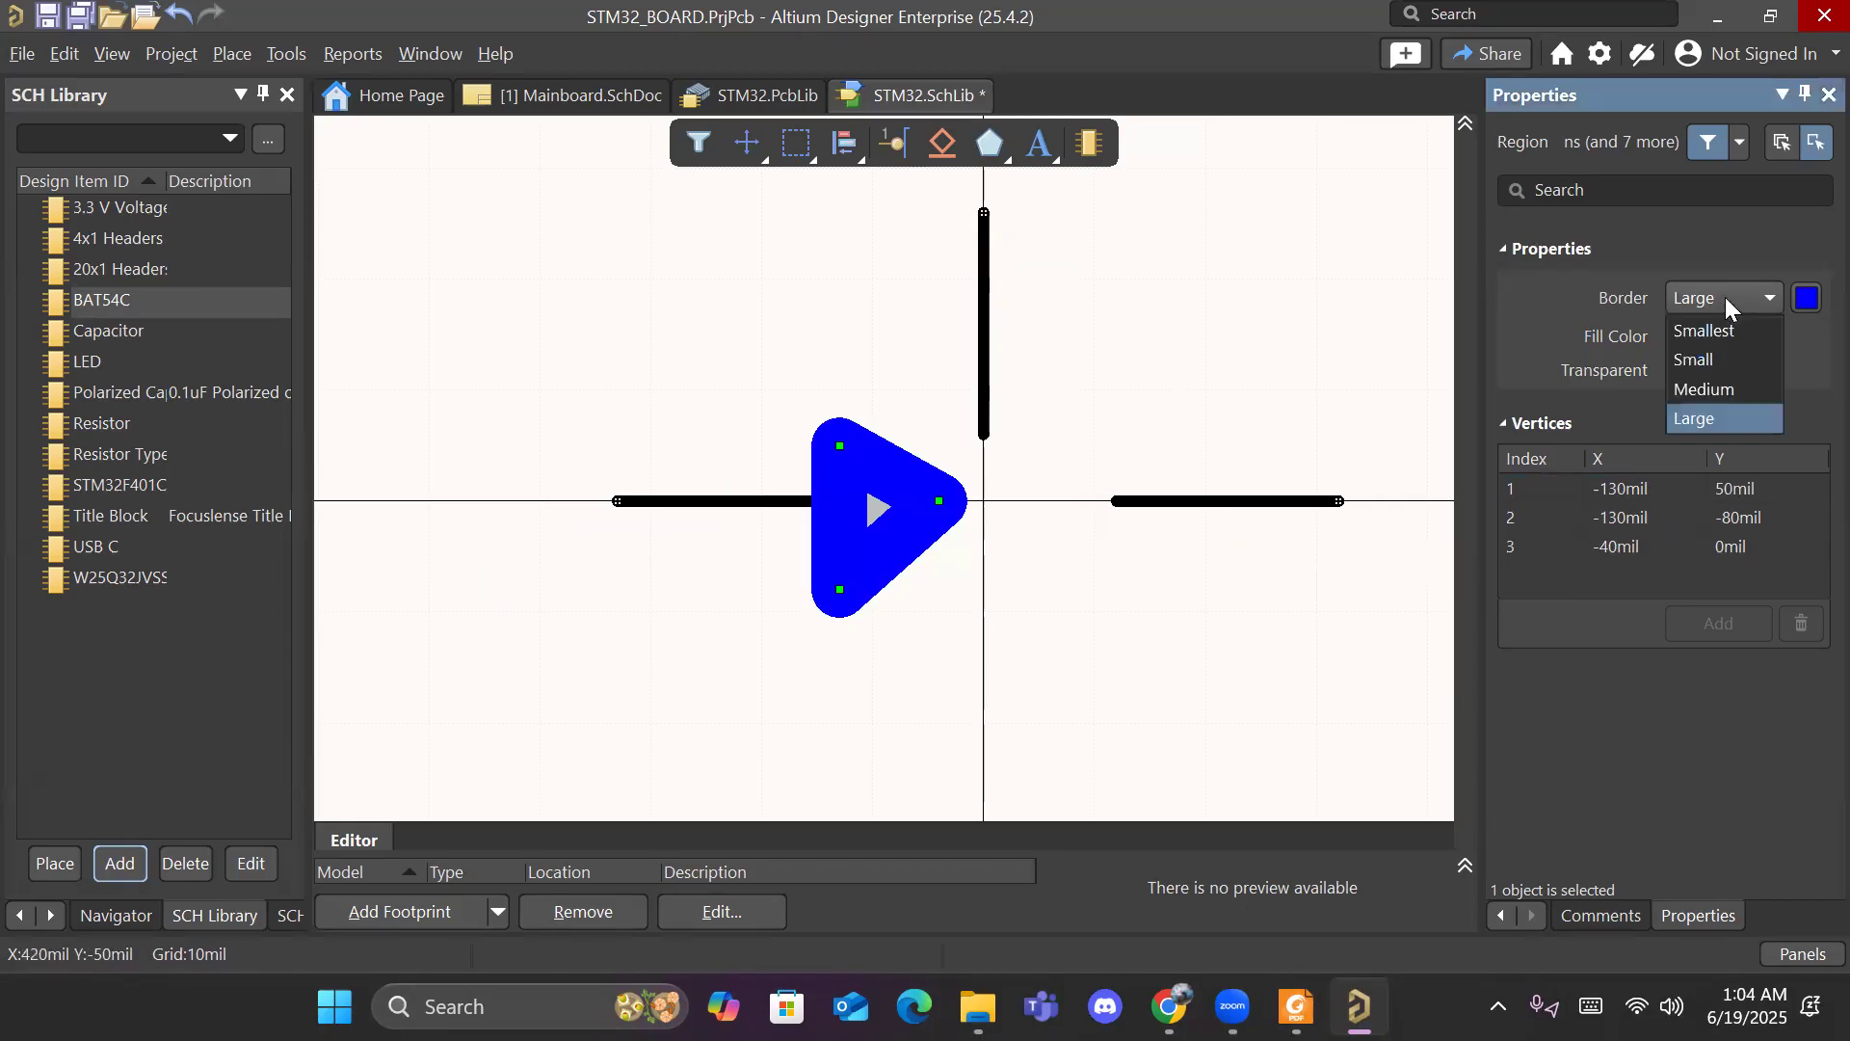
pyautogui.click(1719, 358)
pyautogui.click(957, 608)
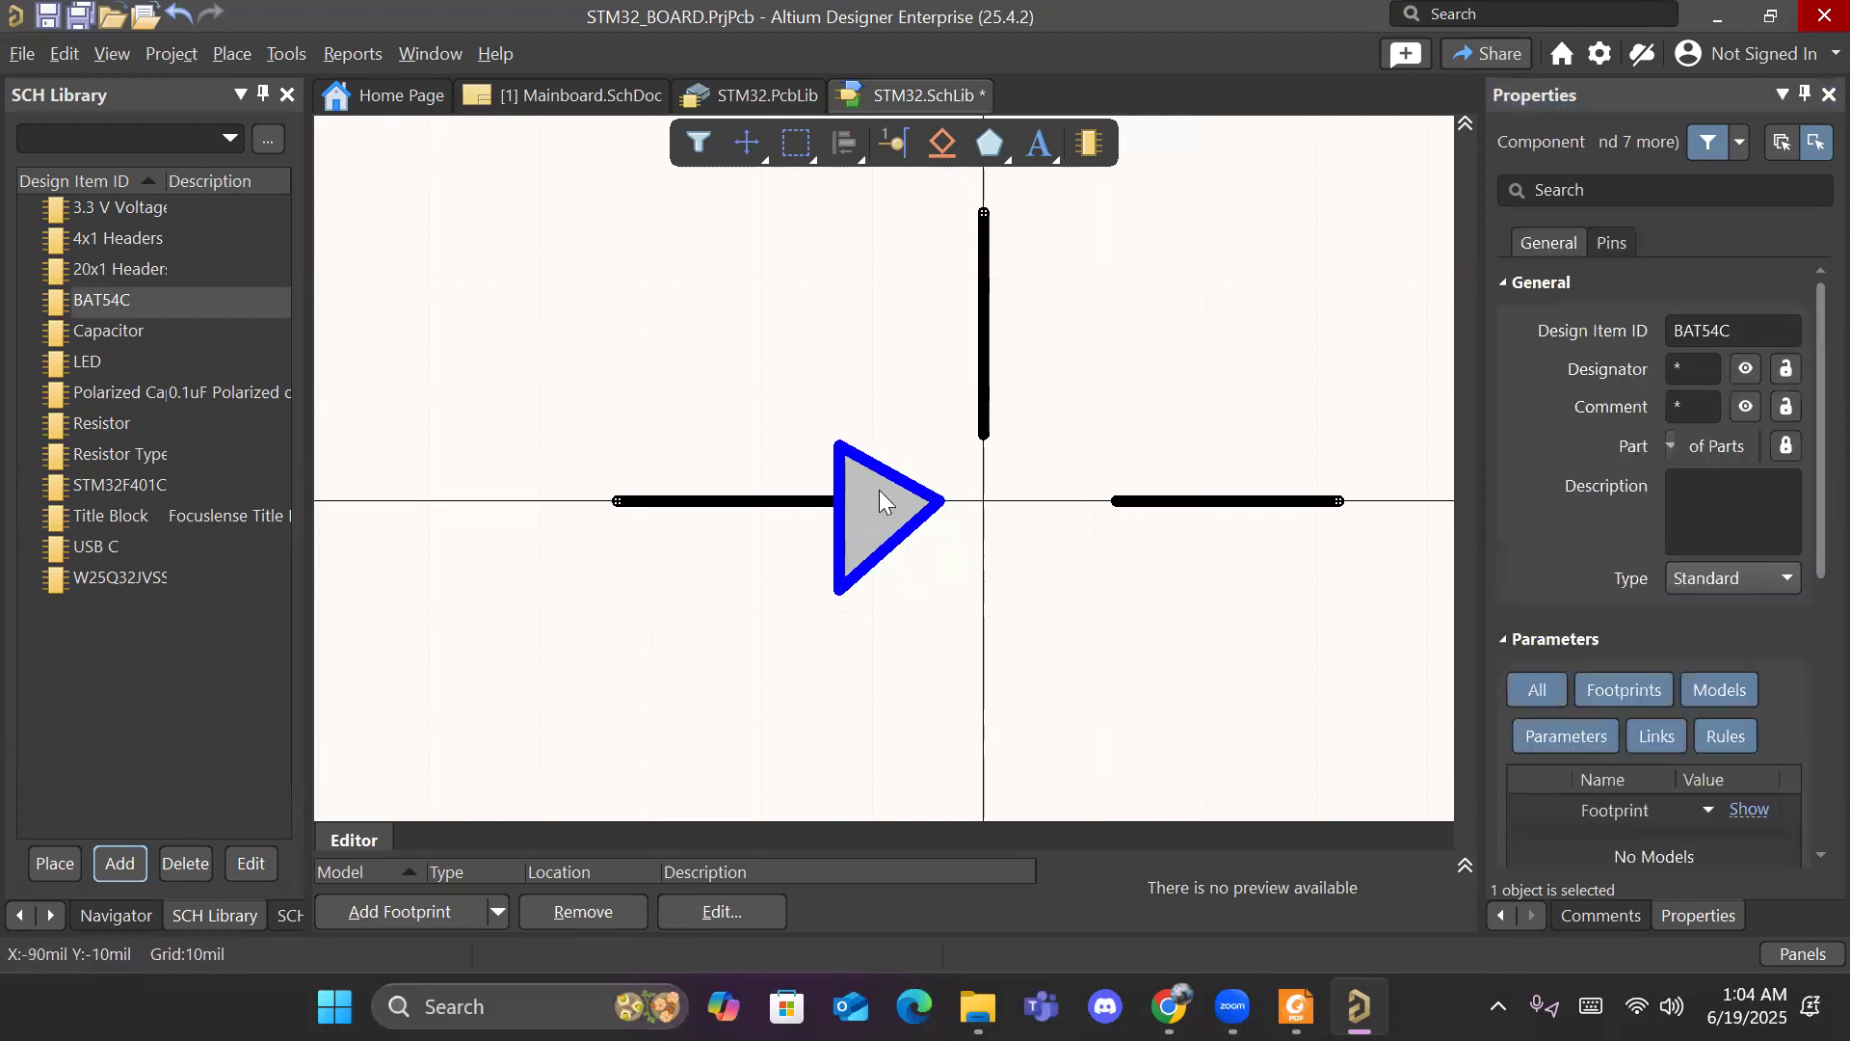
# Step: Extend the triangle's tip to X -30 mil and shift the whole triangle up so the tip sits on the X axis
pyautogui.click(910, 501)
pyautogui.moveTo(934, 499); pyautogui.dragTo(952, 511)
pyautogui.click(1025, 562)
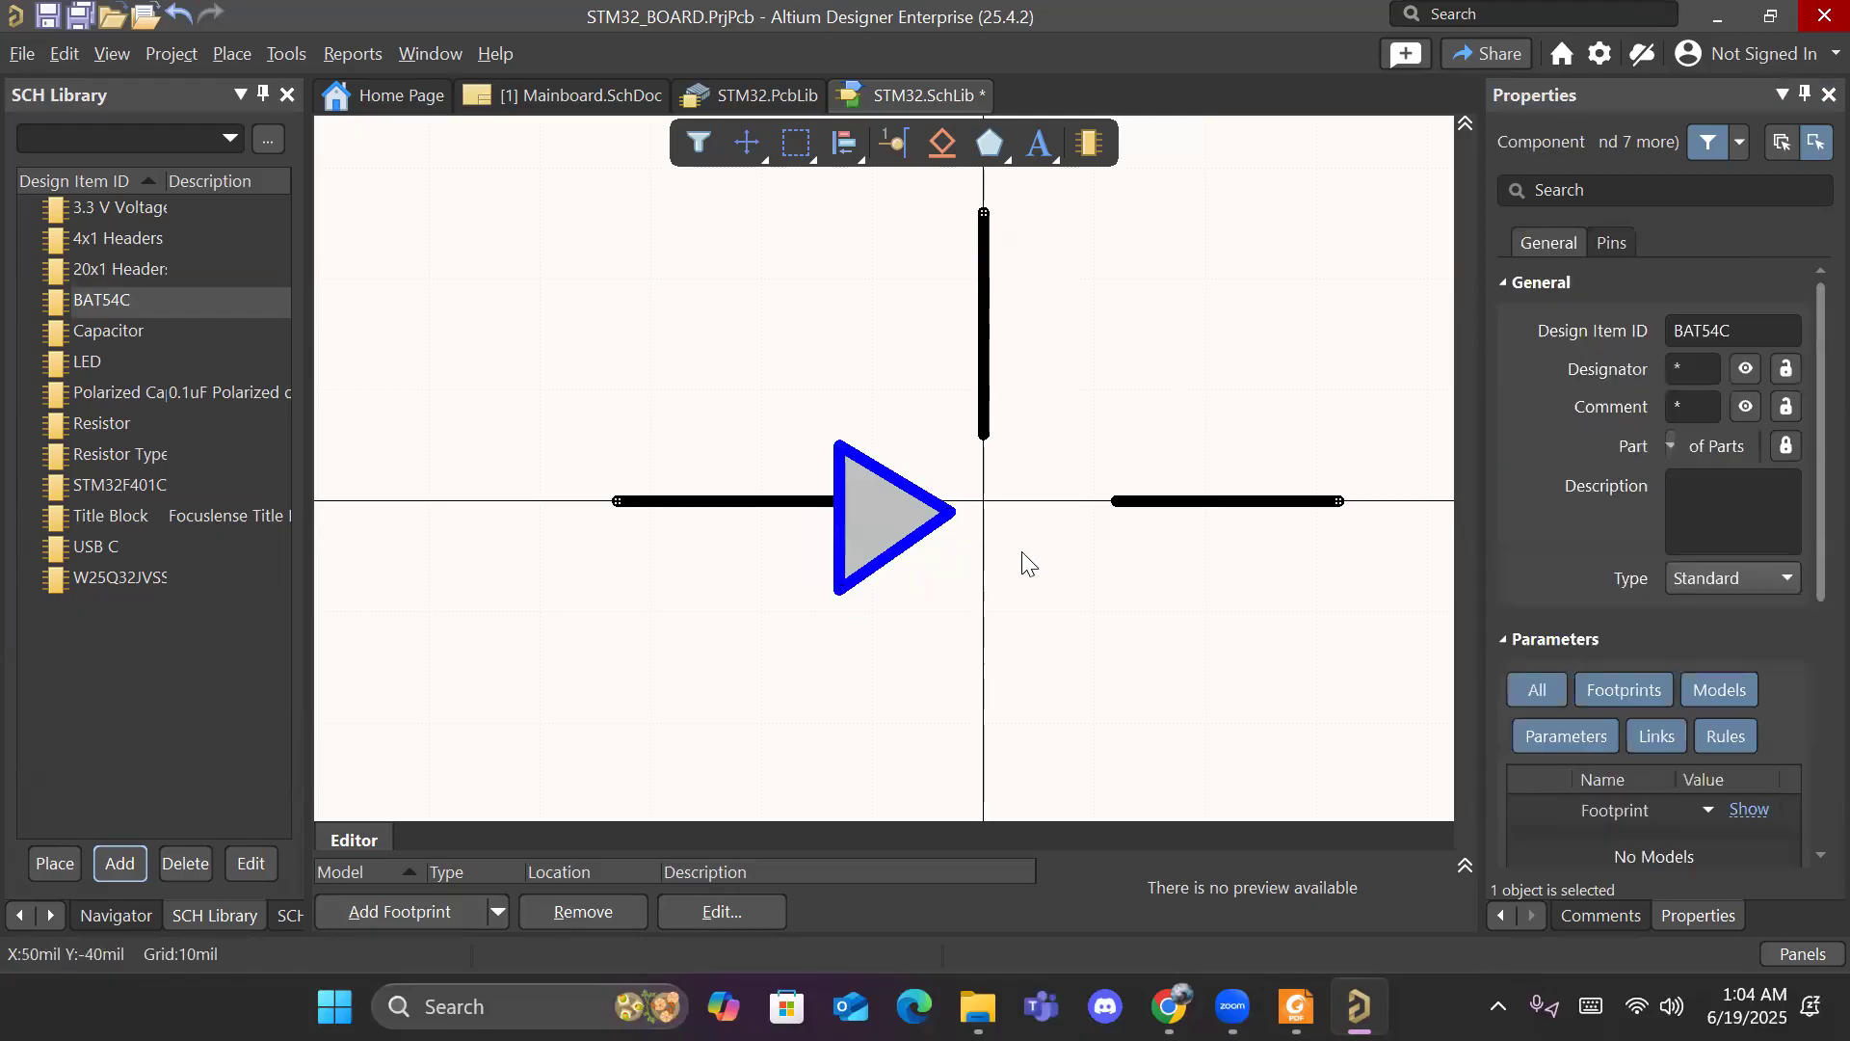
pyautogui.click(896, 517)
pyautogui.moveTo(909, 511); pyautogui.dragTo(909, 503)
pyautogui.click(1017, 567)
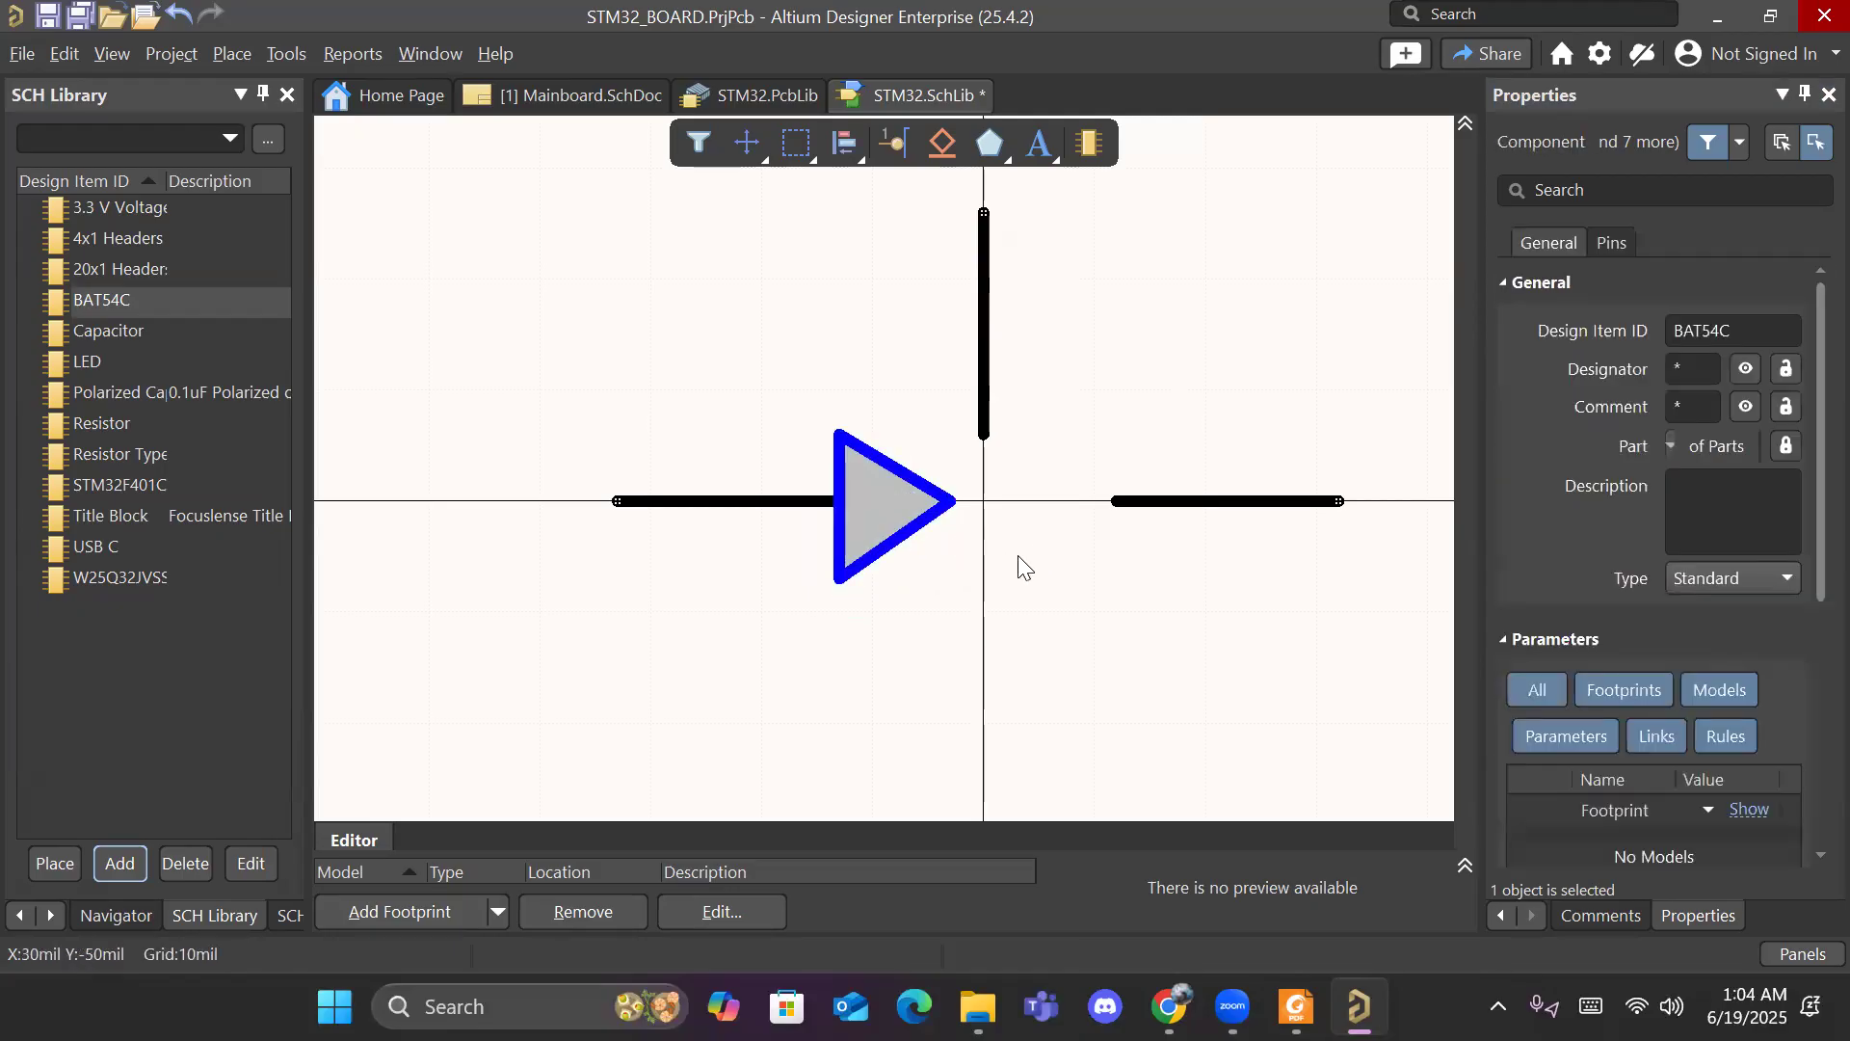
# Step: Set the triangle's fill color to blue, matching its border
pyautogui.click(892, 496)
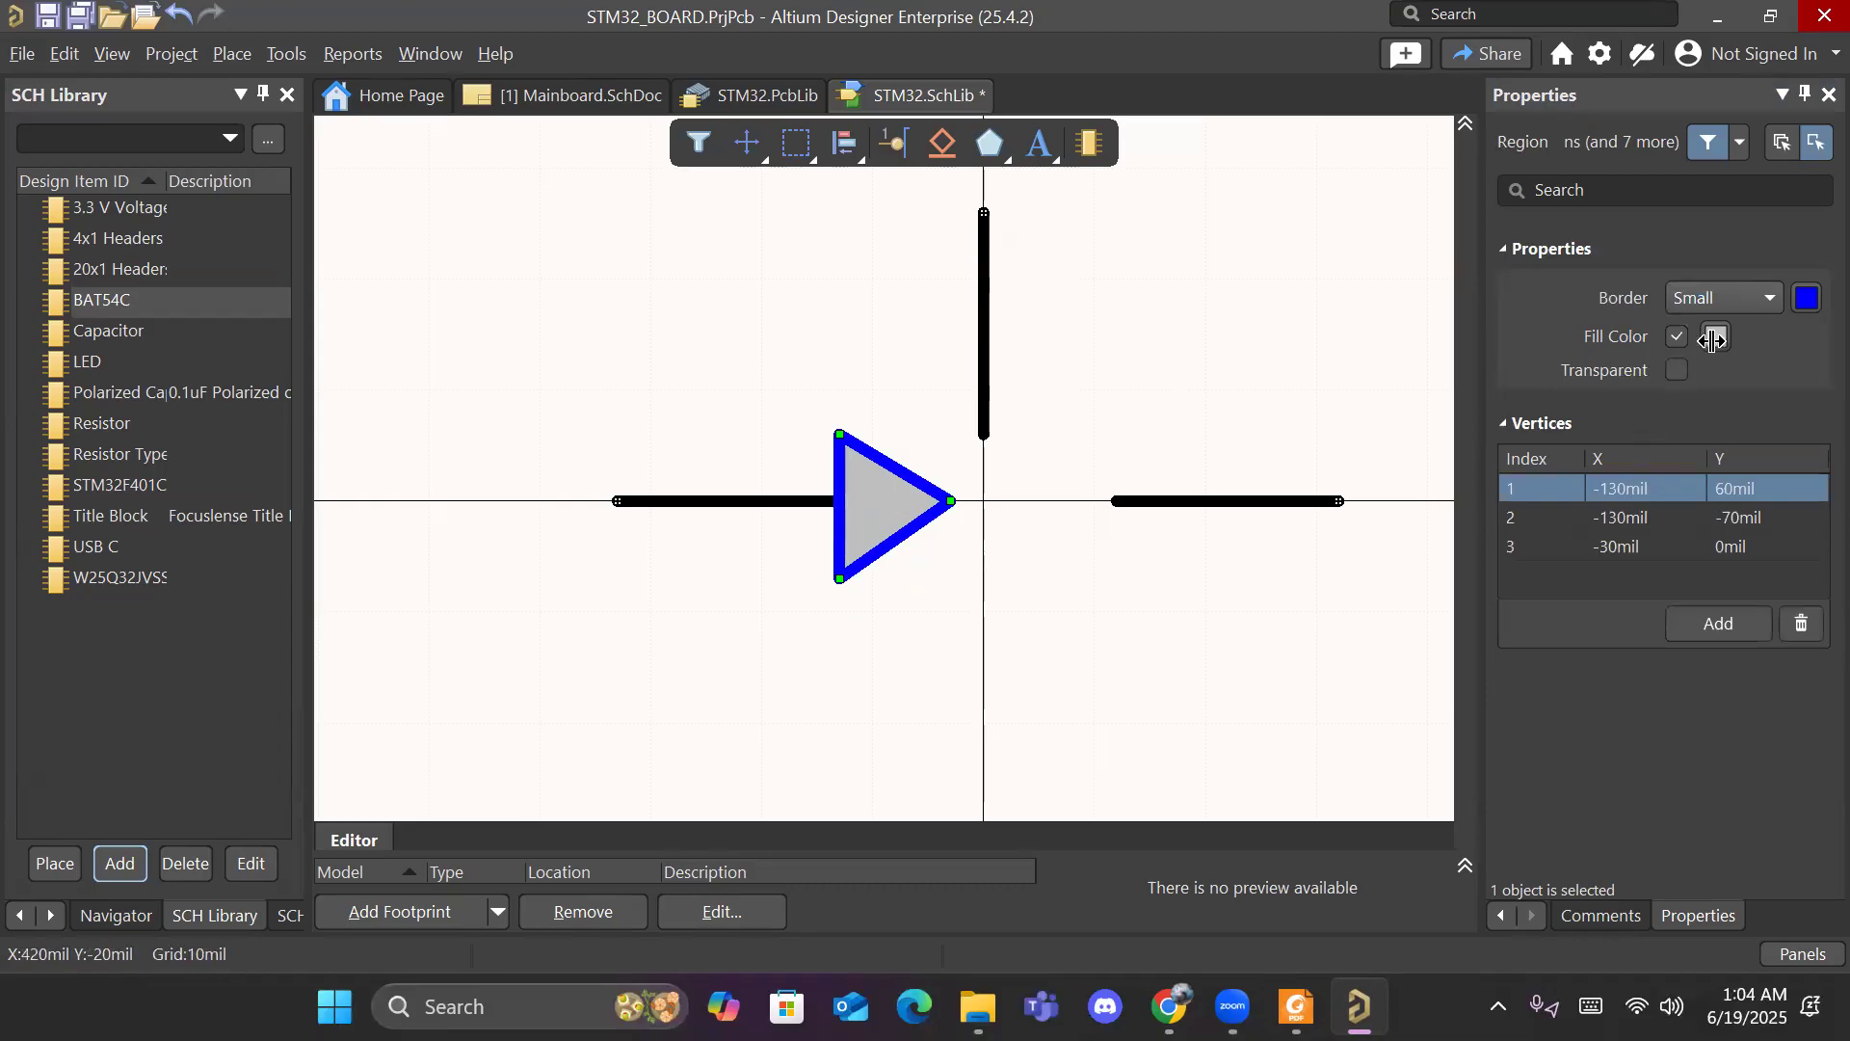
pyautogui.click(1714, 337)
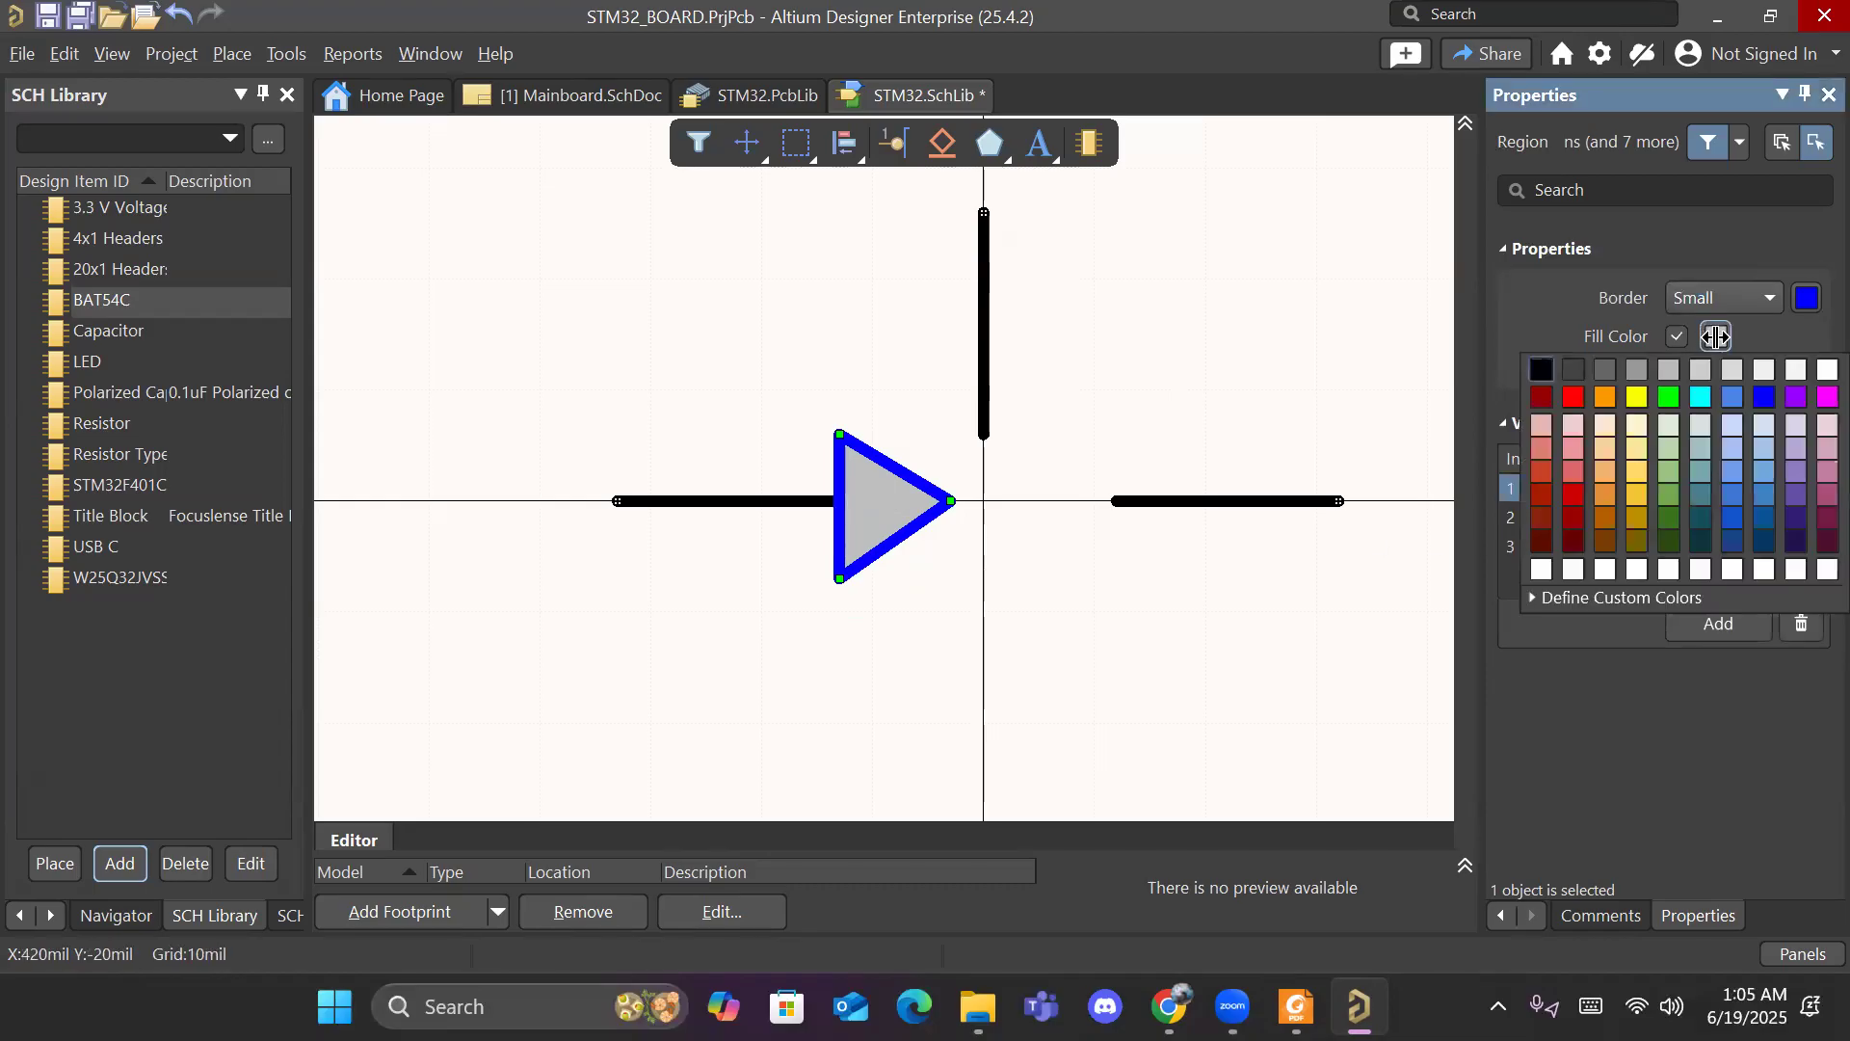
pyautogui.click(1760, 400)
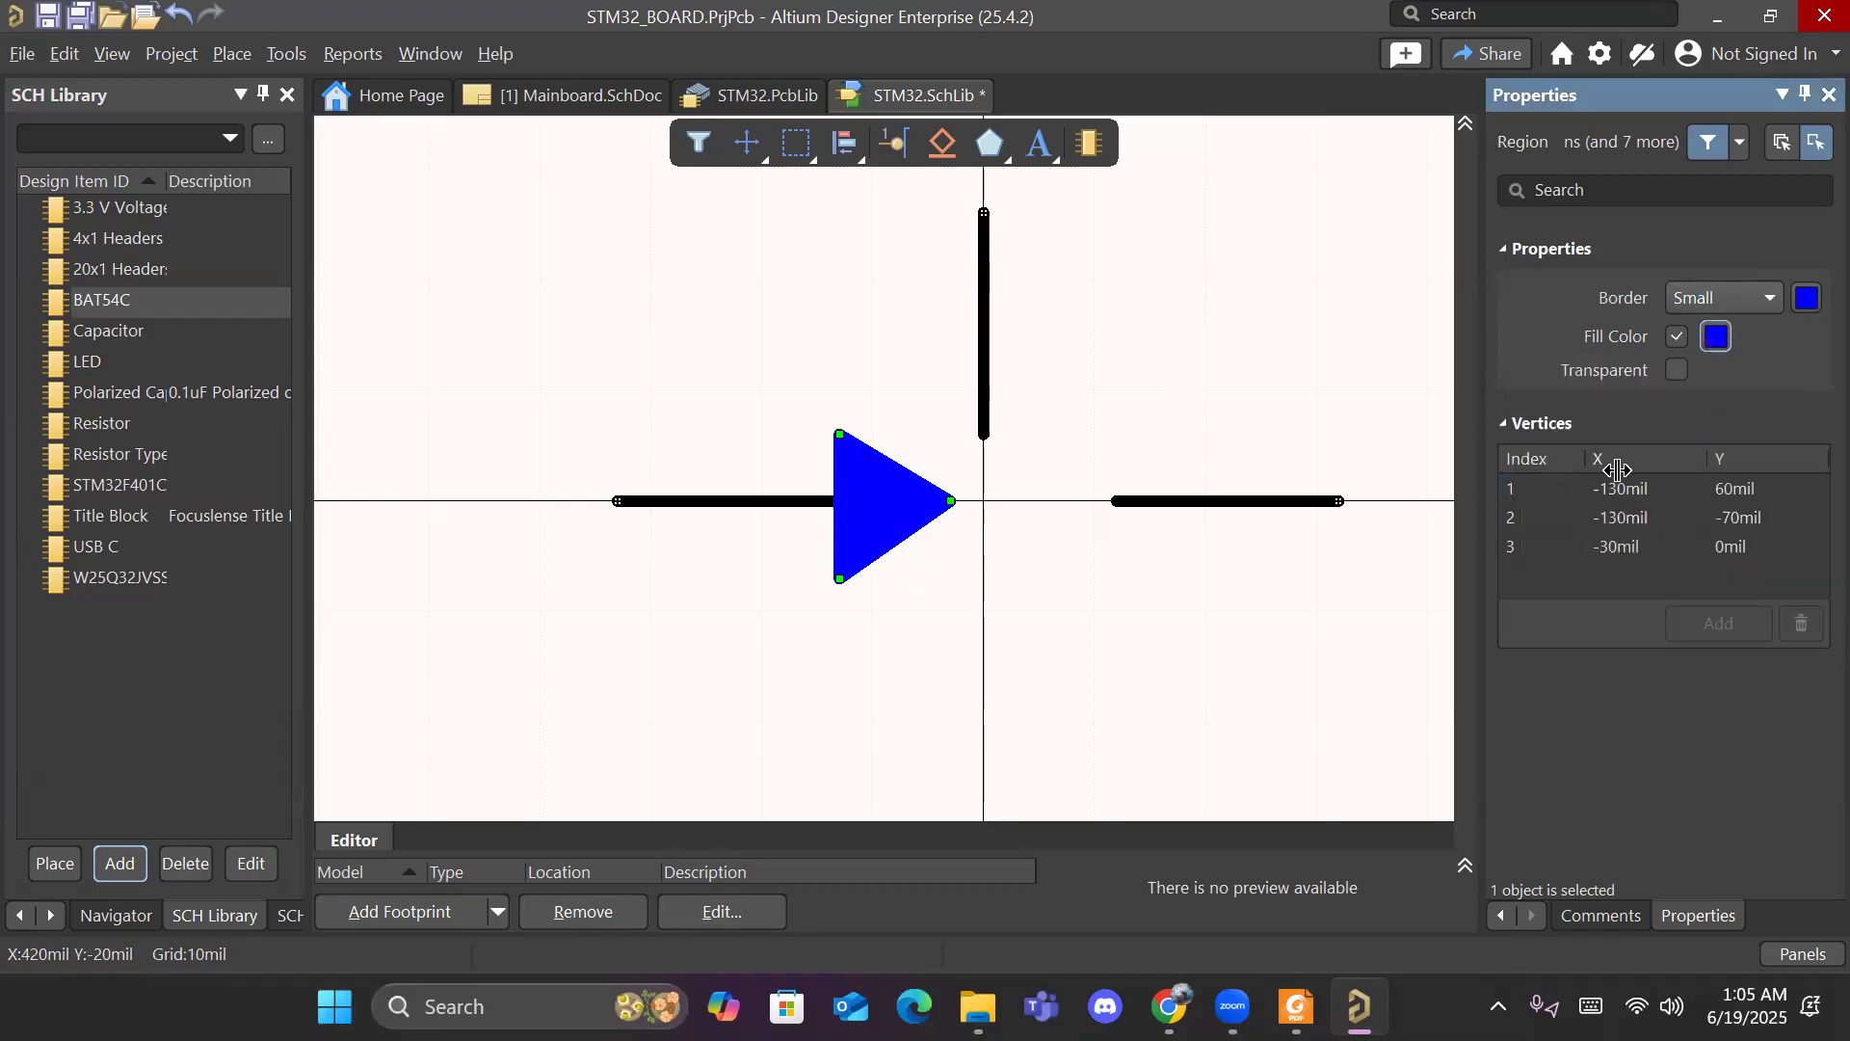
pyautogui.click(1143, 651)
# Step: Move the triangle's upper vertex to Y 70 mil to make the shape symmetrical about the X axis
pyautogui.click(867, 486)
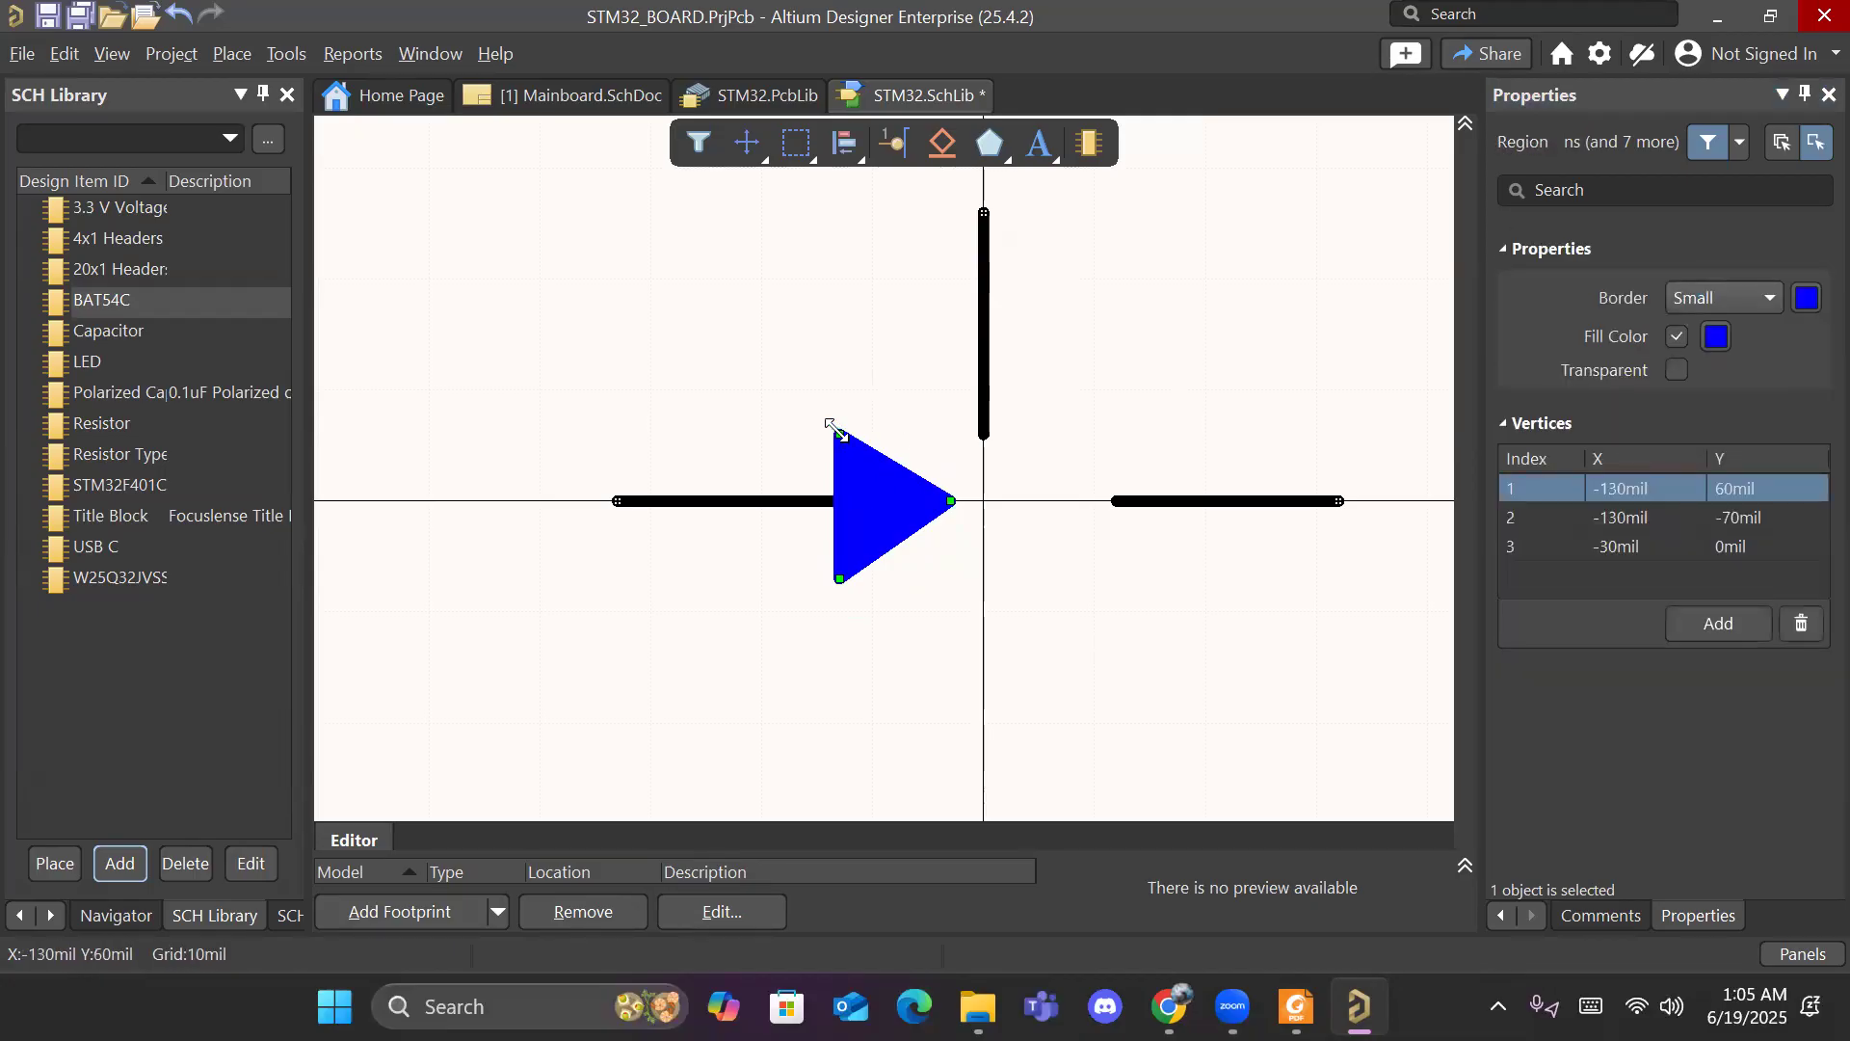
pyautogui.moveTo(833, 426); pyautogui.dragTo(833, 424)
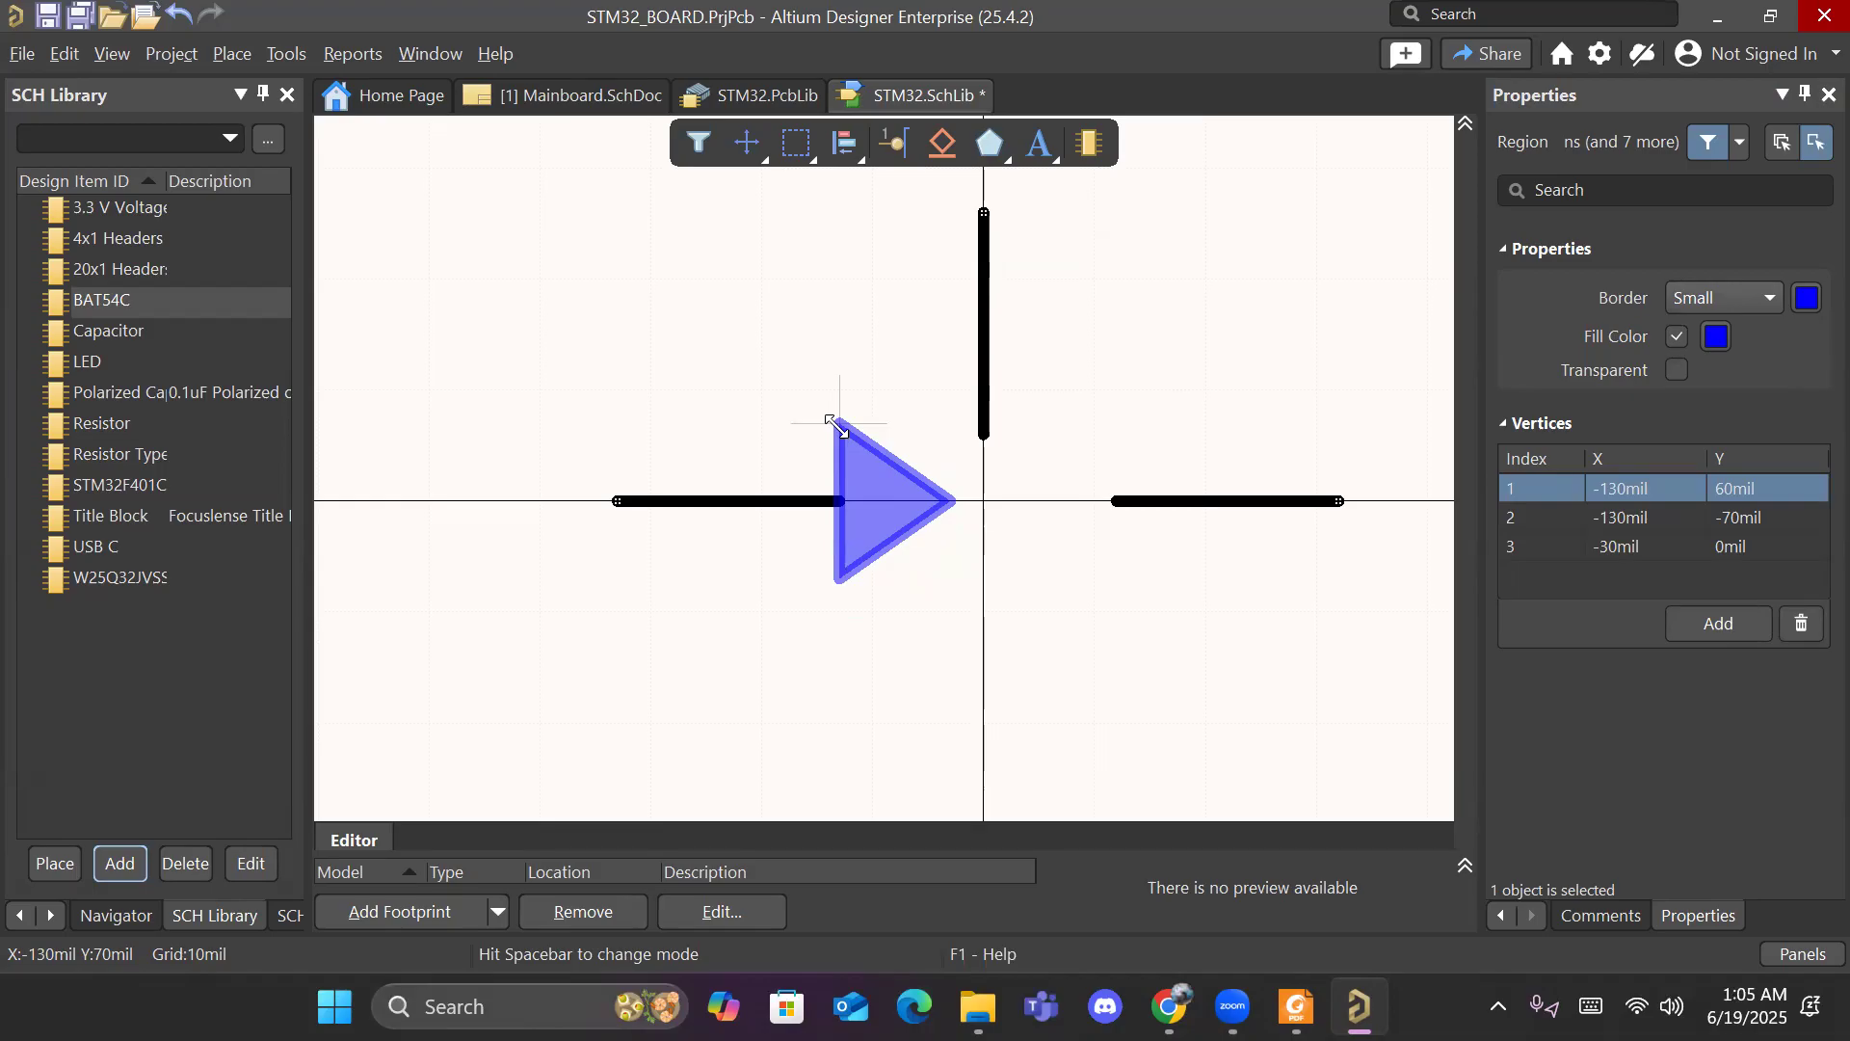
pyautogui.moveTo(827, 422); pyautogui.dragTo(839, 426)
pyautogui.click(956, 588)
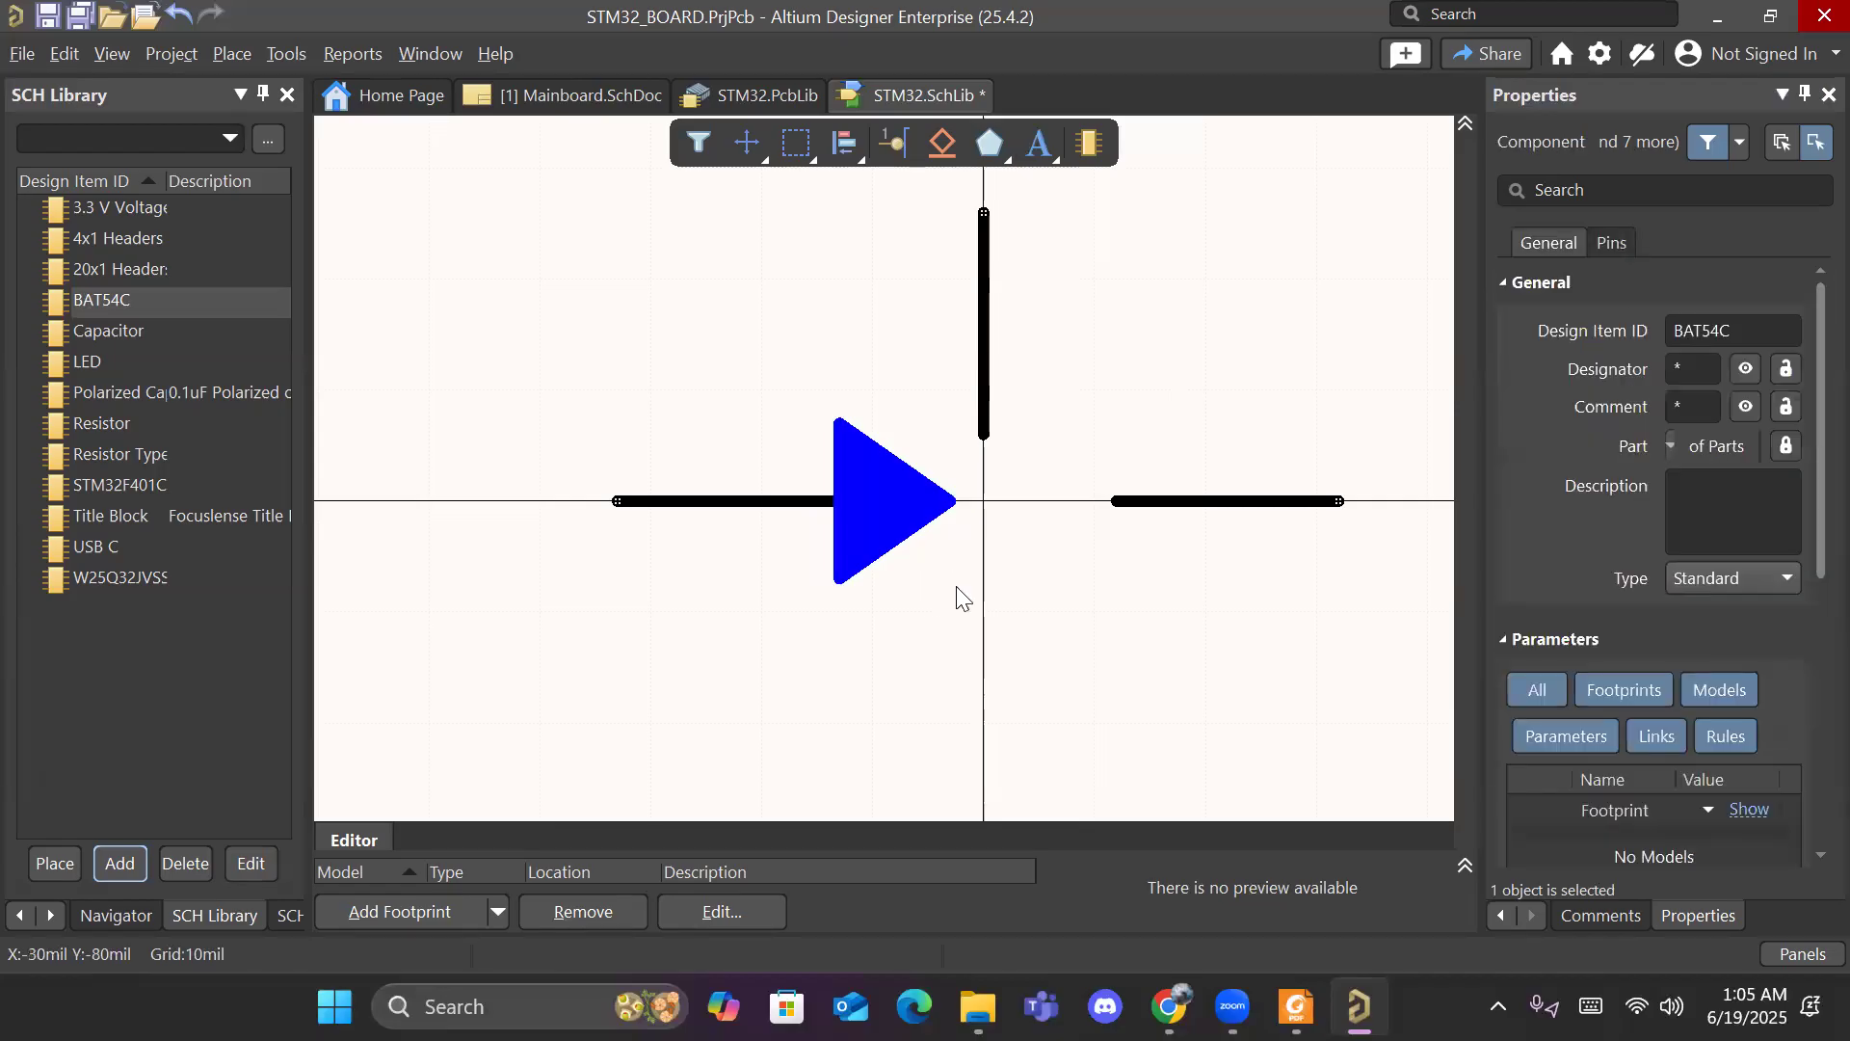
# Step: Shrink the left triangle by moving its base vertices to Y 40 mil and -40 mil, with the upper one at X -100 mil
pyautogui.click(879, 480)
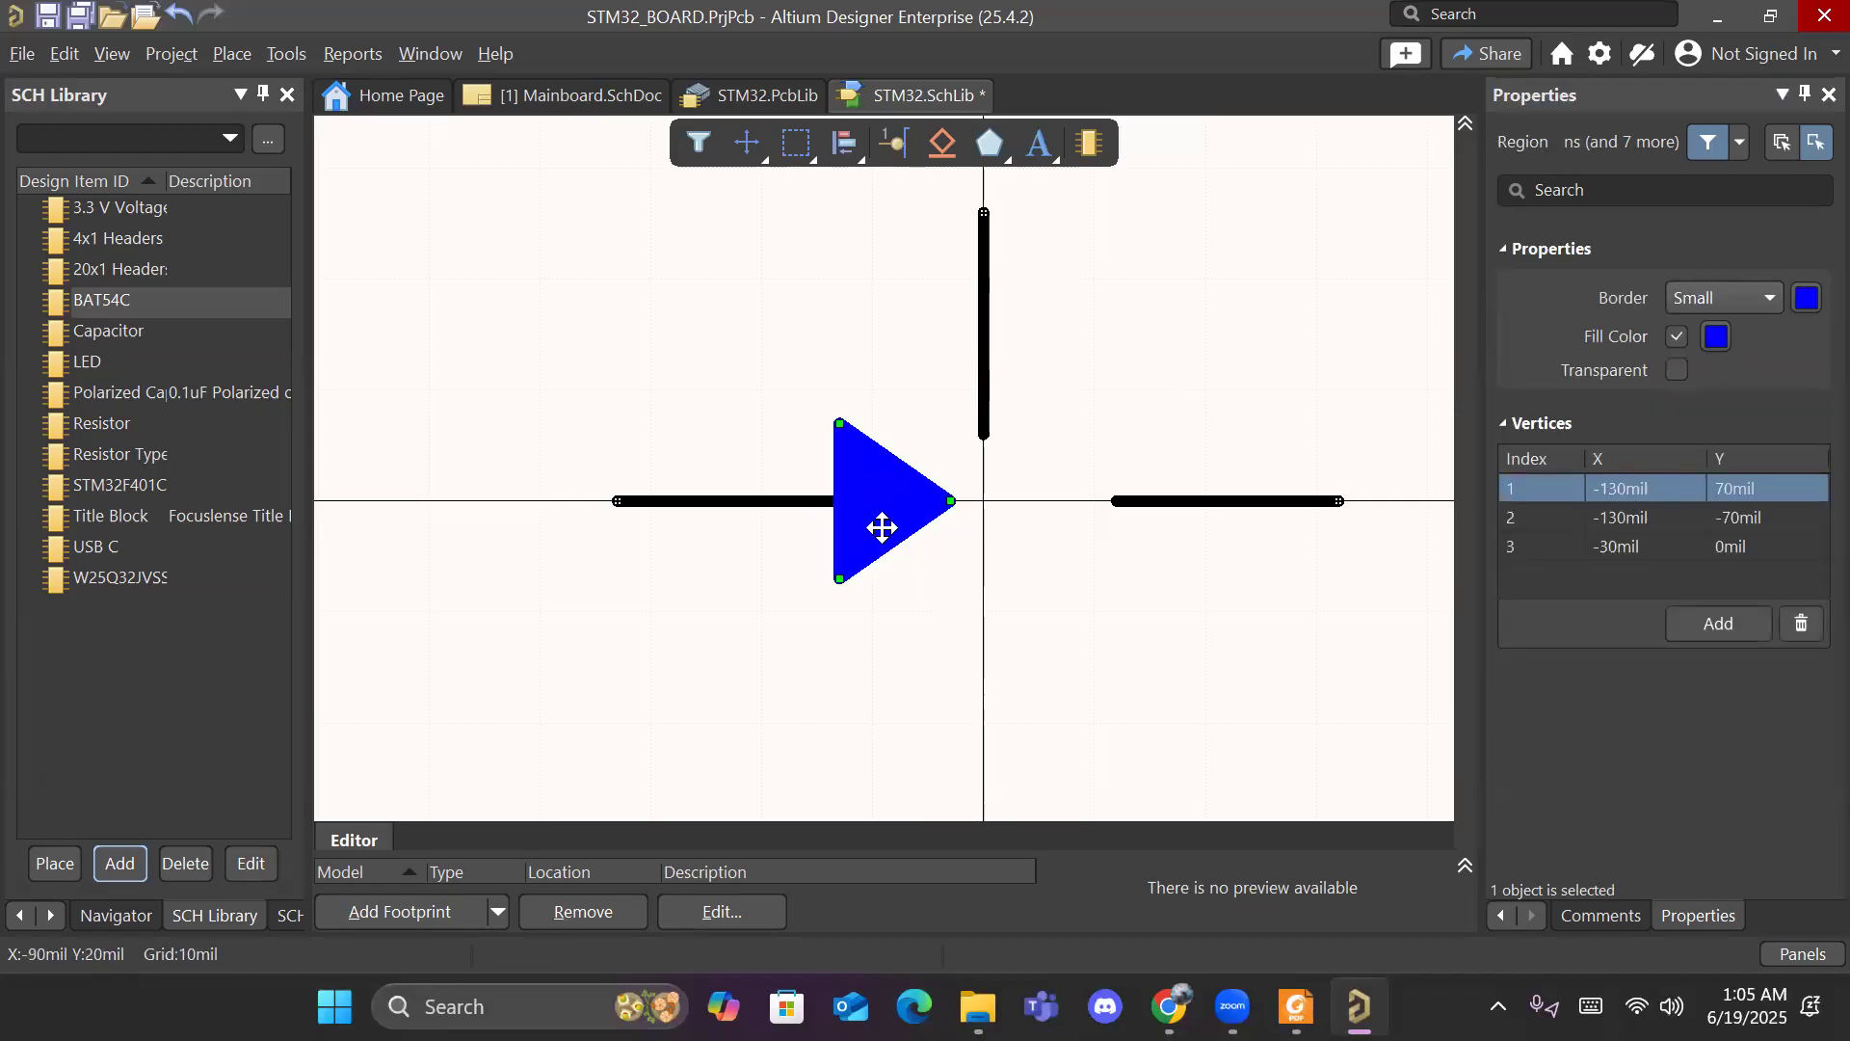
pyautogui.moveTo(836, 578); pyautogui.dragTo(839, 546)
pyautogui.moveTo(840, 424); pyautogui.dragTo(838, 455)
pyautogui.click(939, 522)
pyautogui.click(945, 500)
pyautogui.moveTo(951, 501); pyautogui.dragTo(869, 450)
pyautogui.click(948, 586)
pyautogui.click(857, 479)
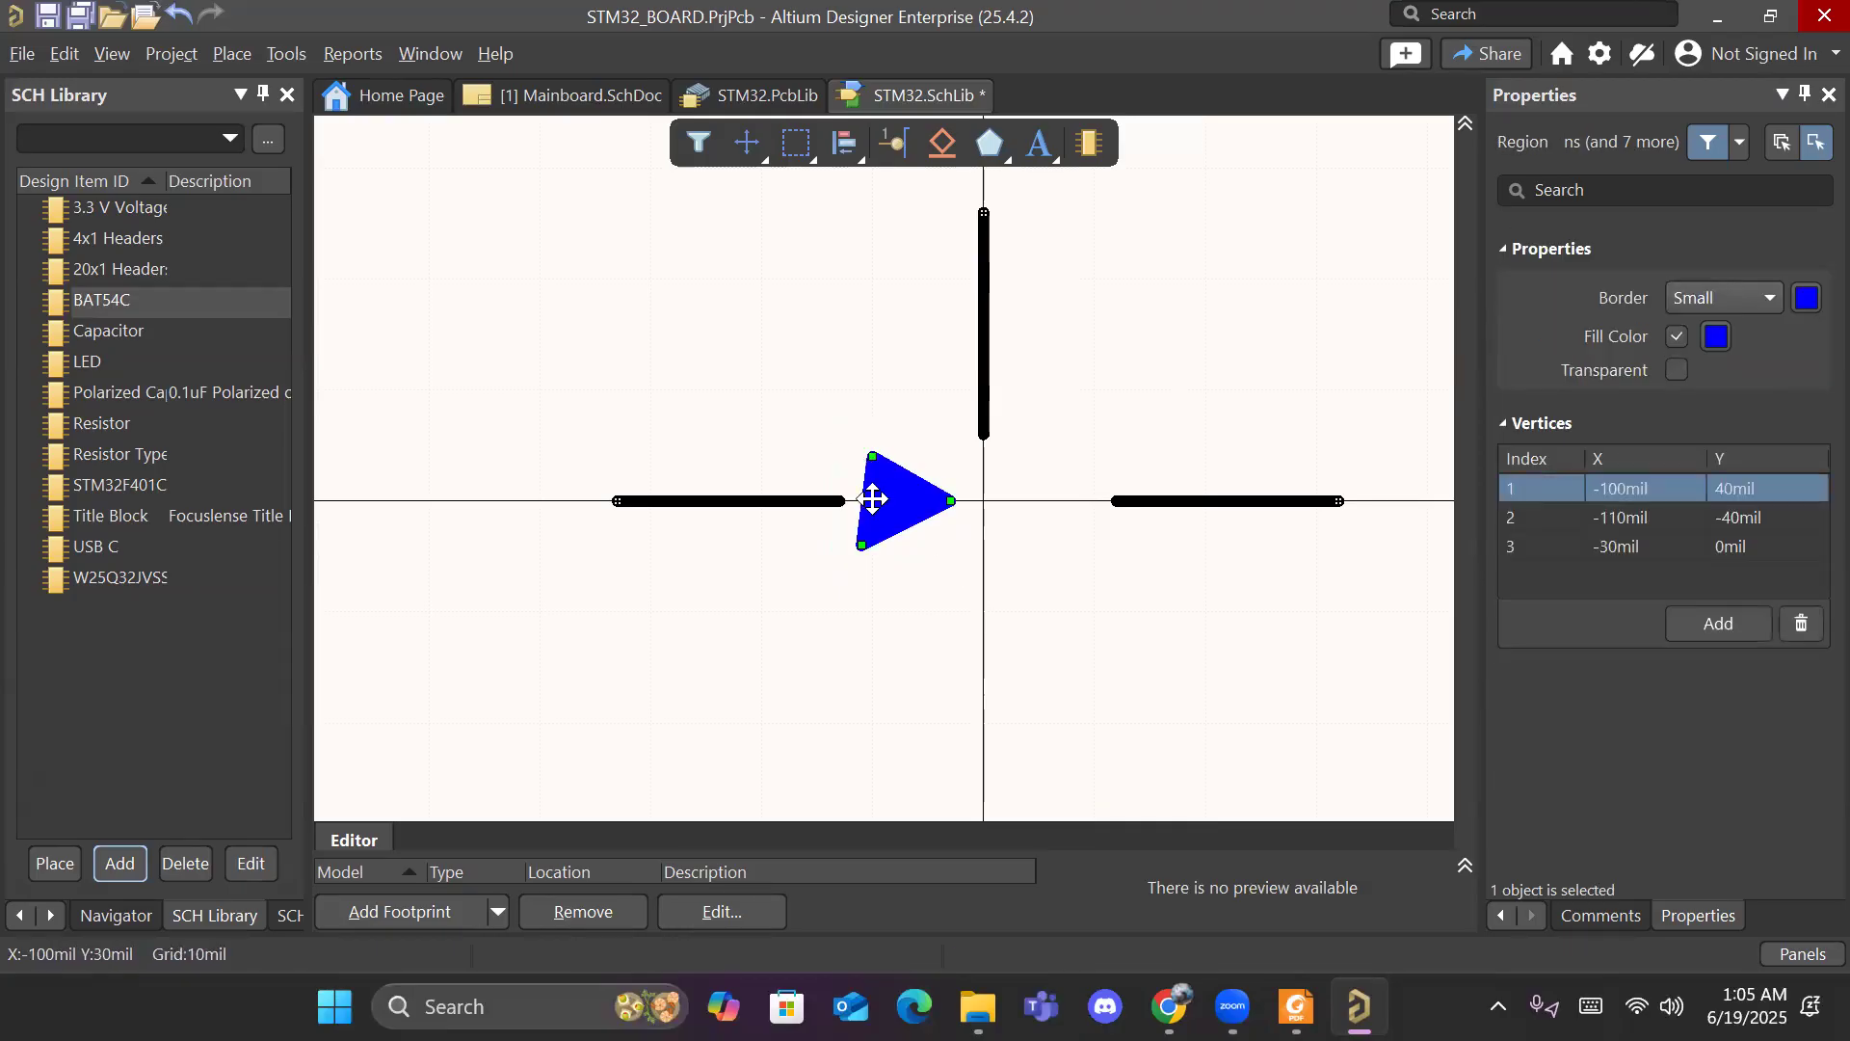
# Step: Align the triangle's lower base vertex at X -100 mil and move the left pin against the base
pyautogui.moveTo(860, 545); pyautogui.dragTo(640, 502)
pyautogui.click(924, 607)
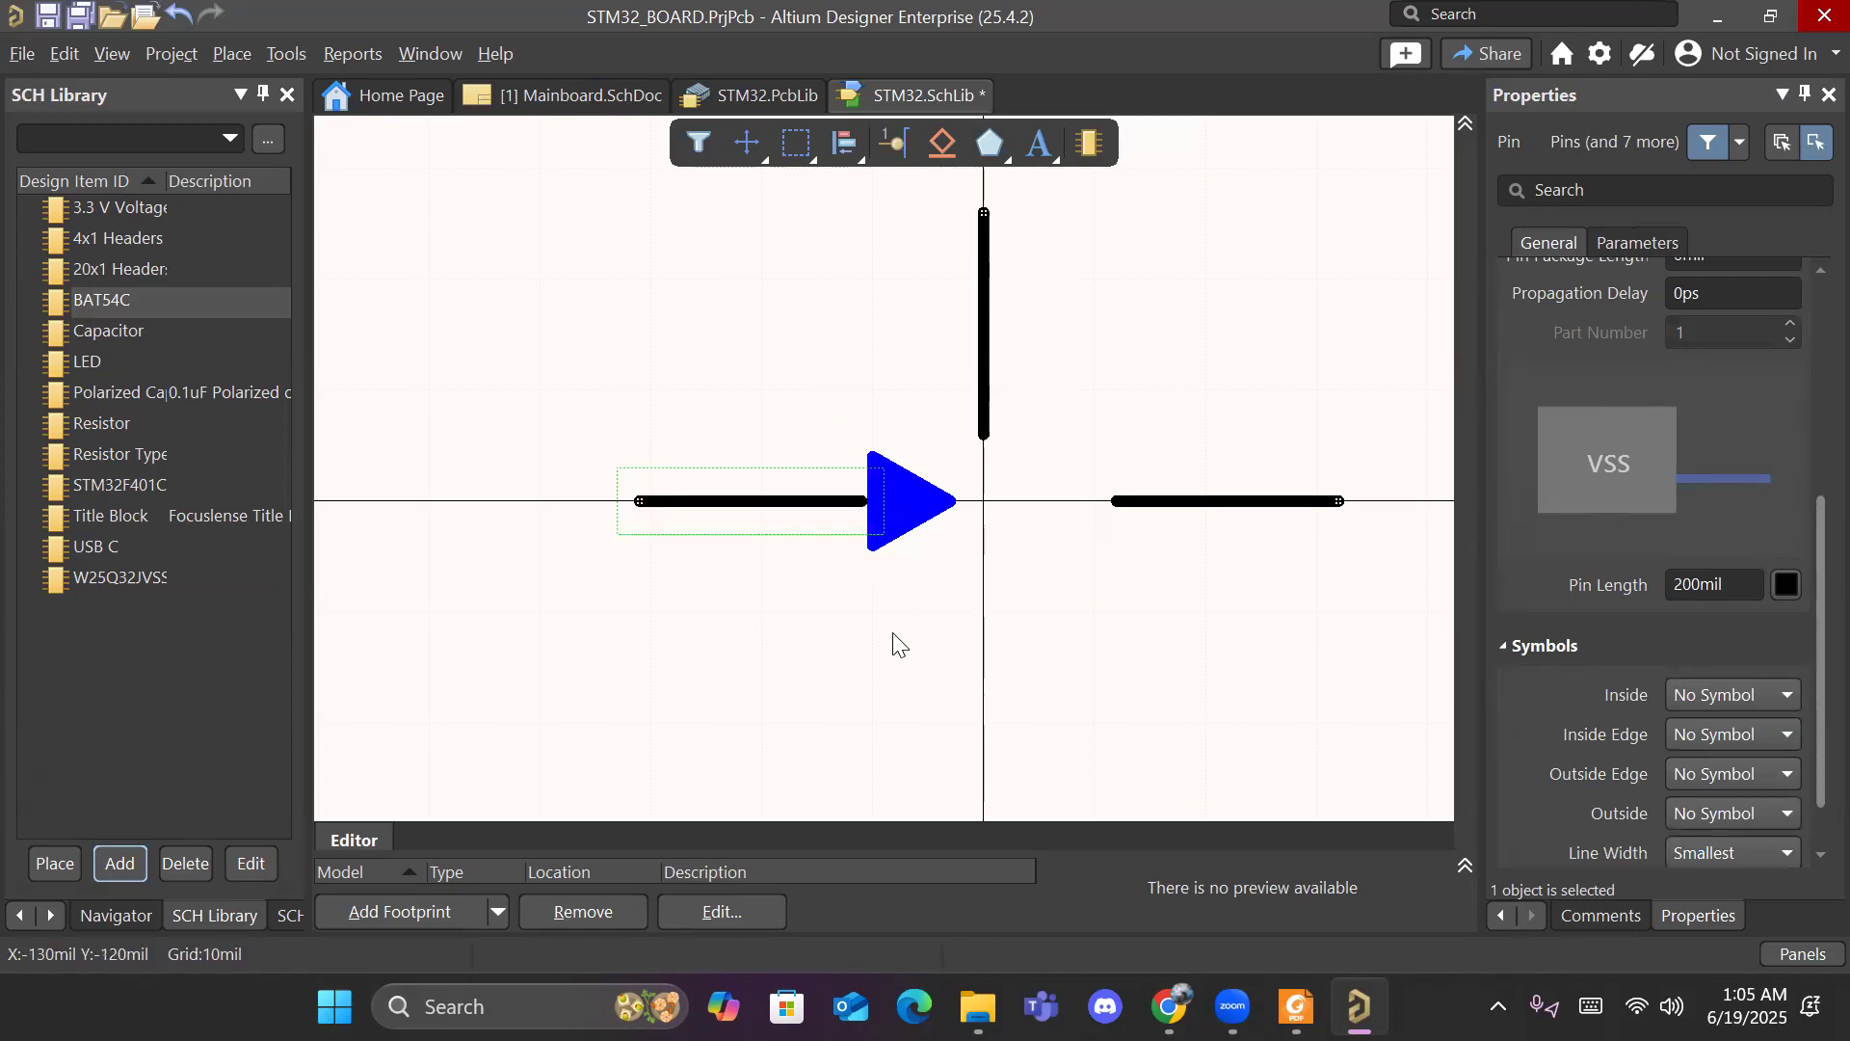
pyautogui.click(913, 632)
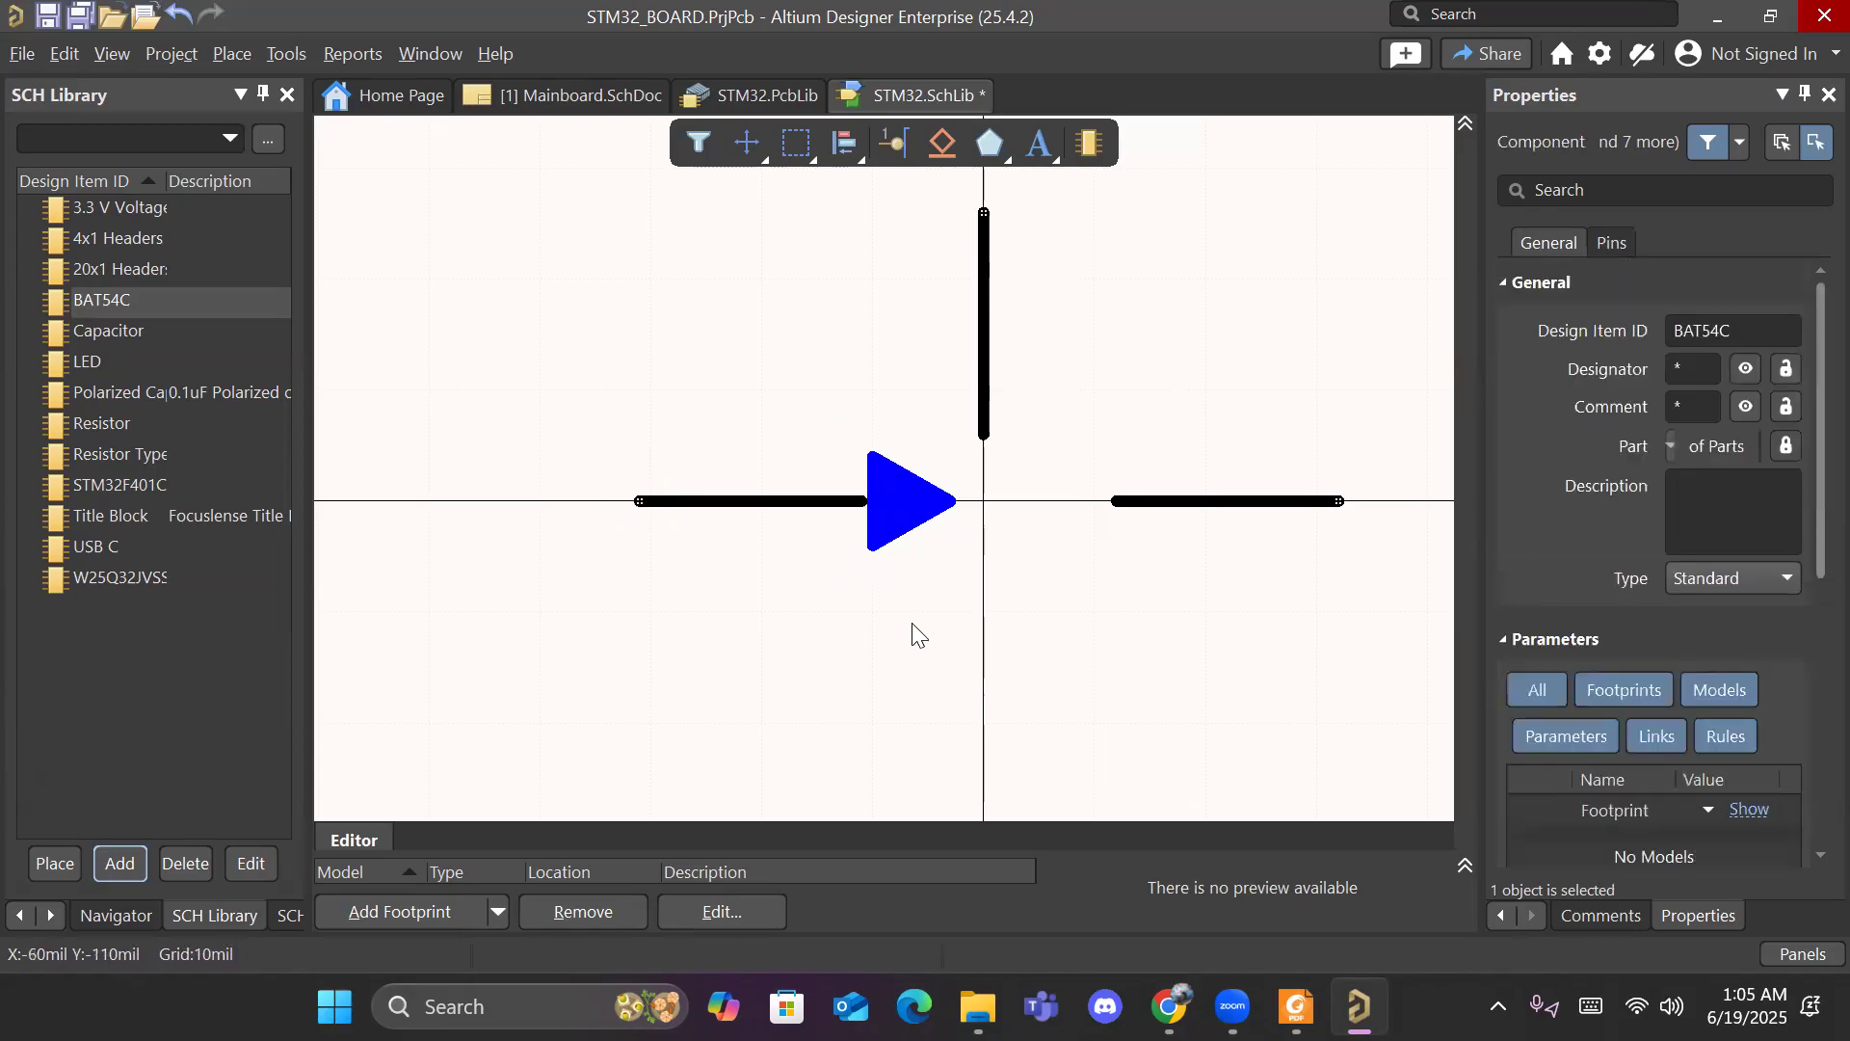
# Step: Paste a copy of the triangle rotated 180 degrees on the X axis, with its base against the right pin
pyautogui.click(918, 501)
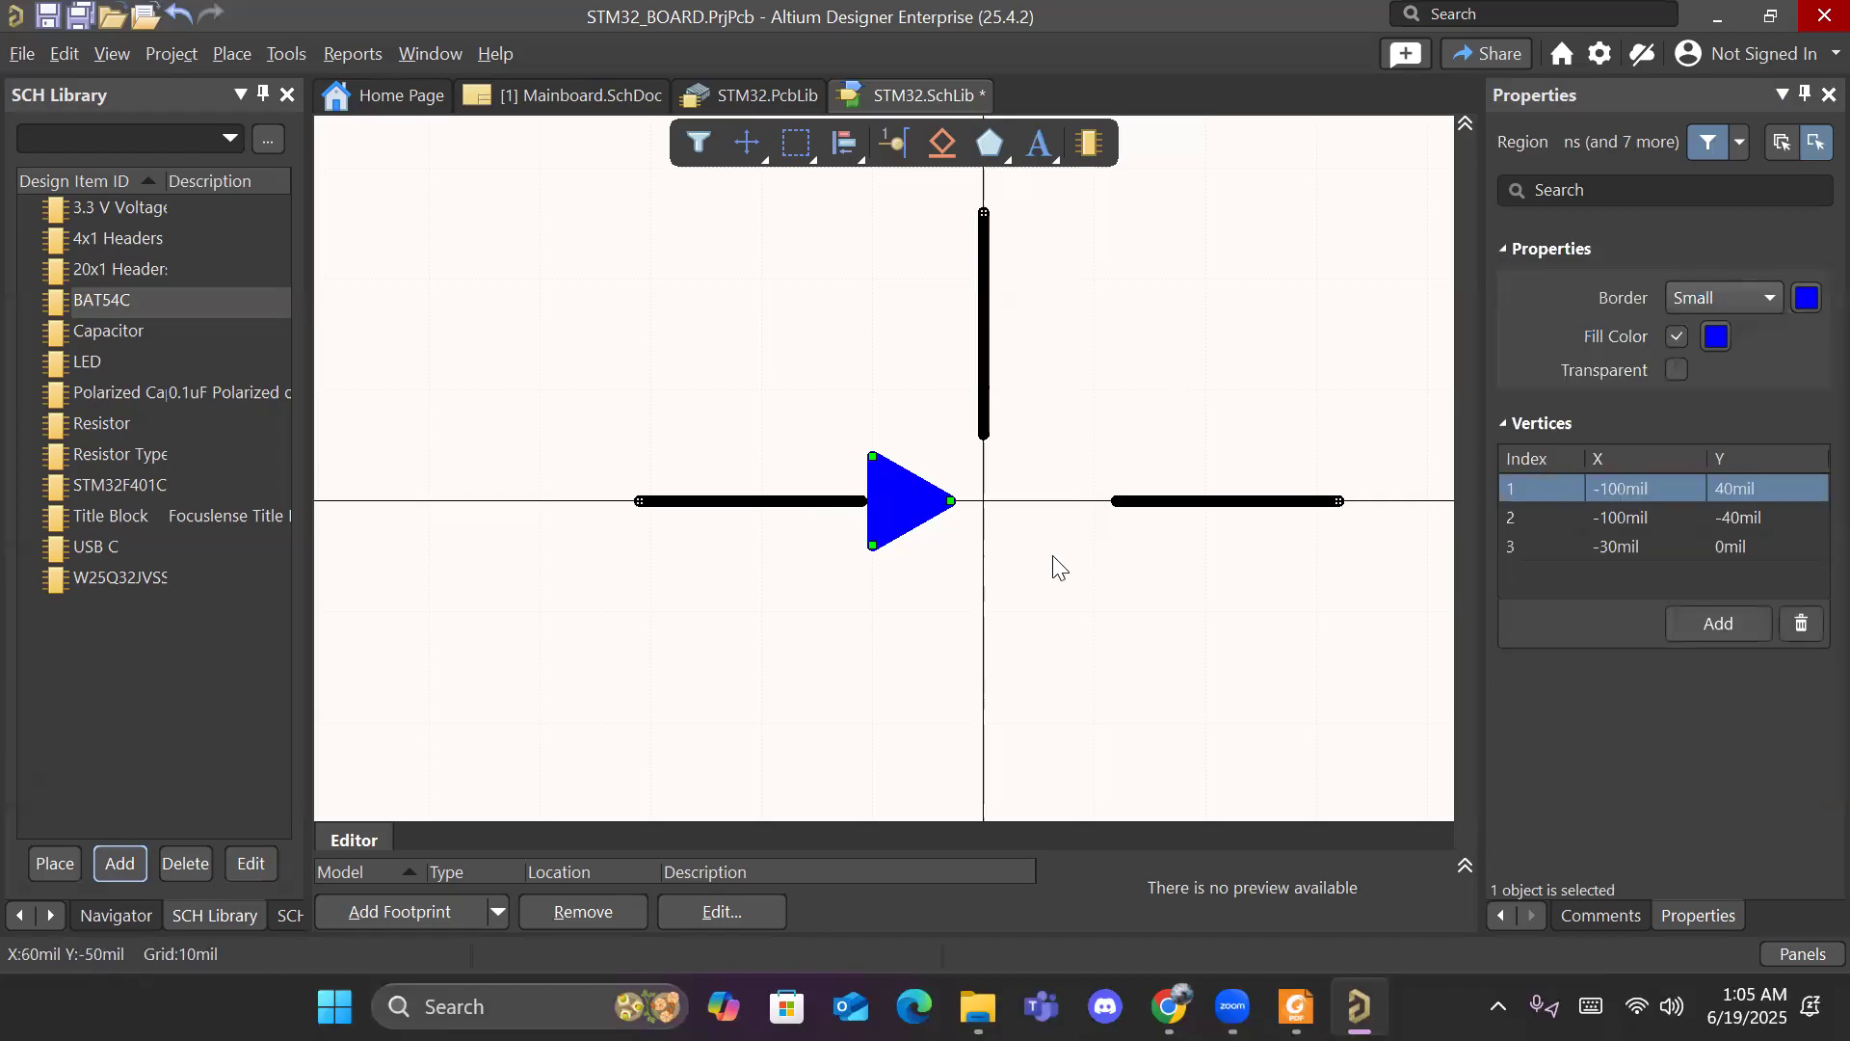
pyautogui.hotkey('ctrl', 'v')
pyautogui.press('space')
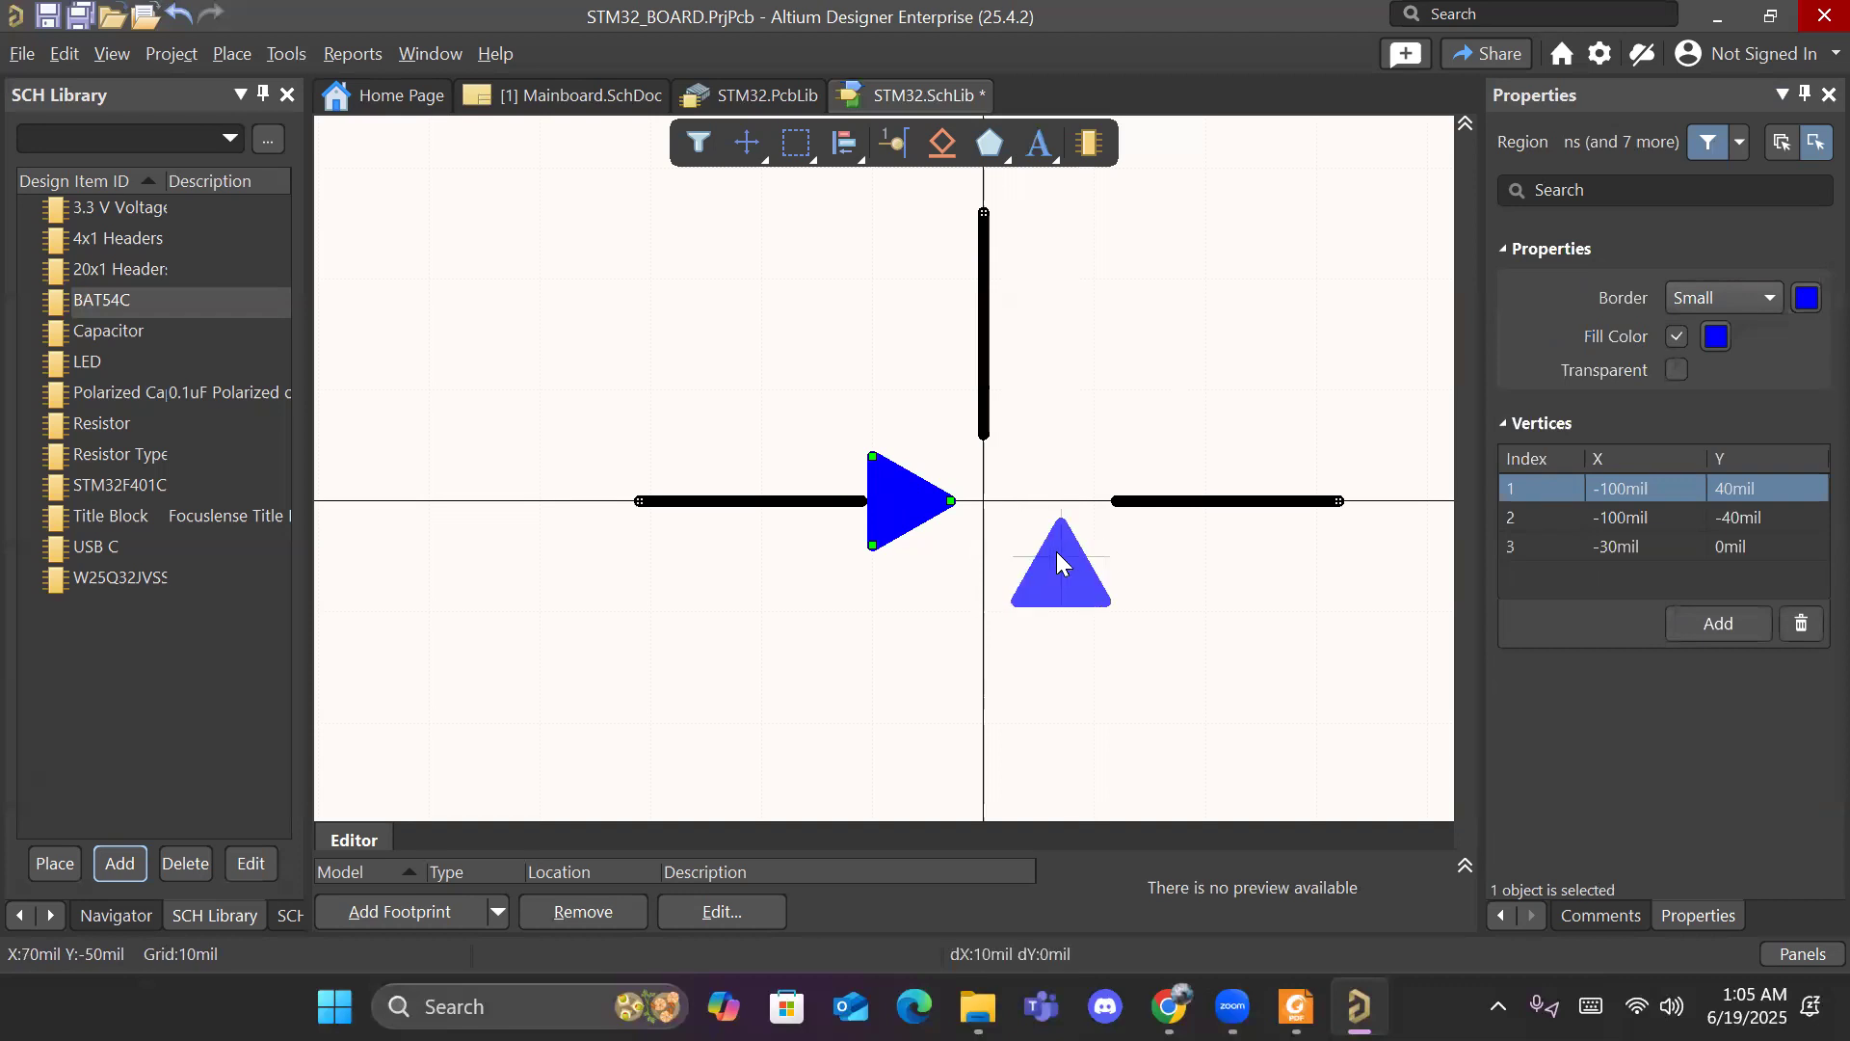
pyautogui.press('space')
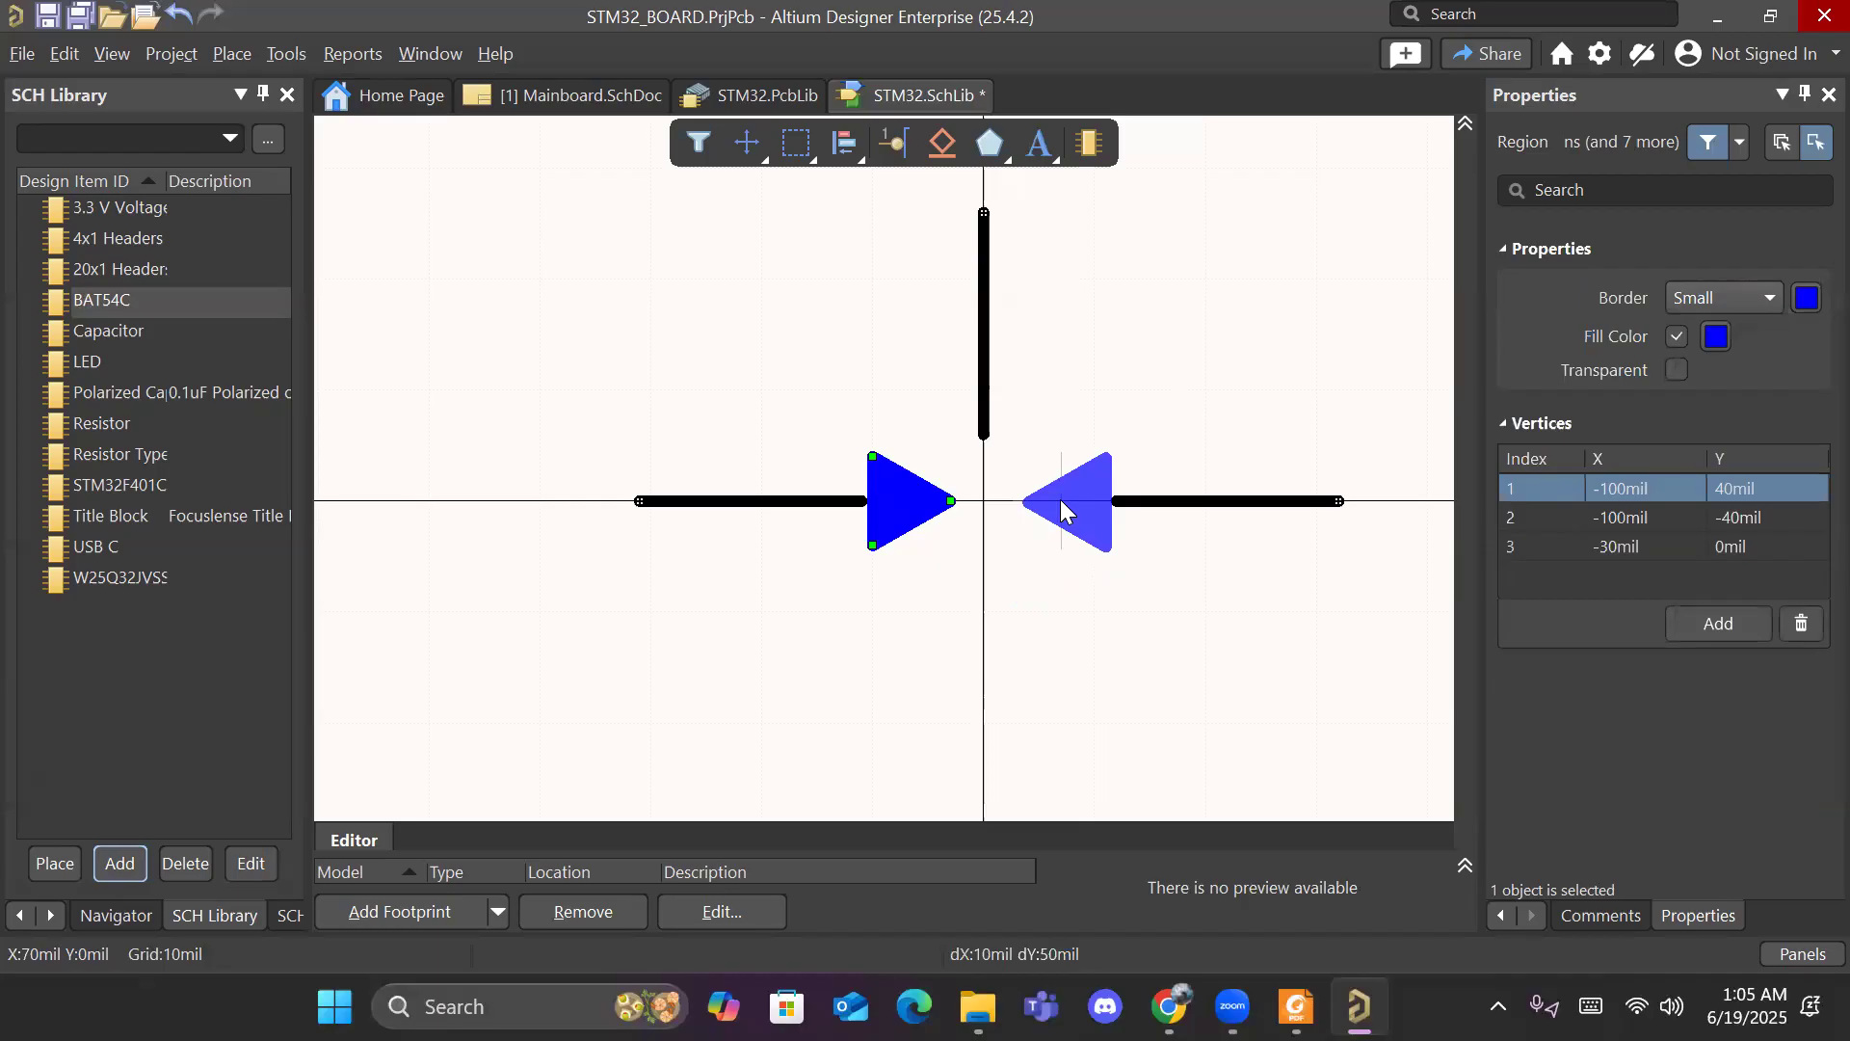
pyautogui.click(1059, 499)
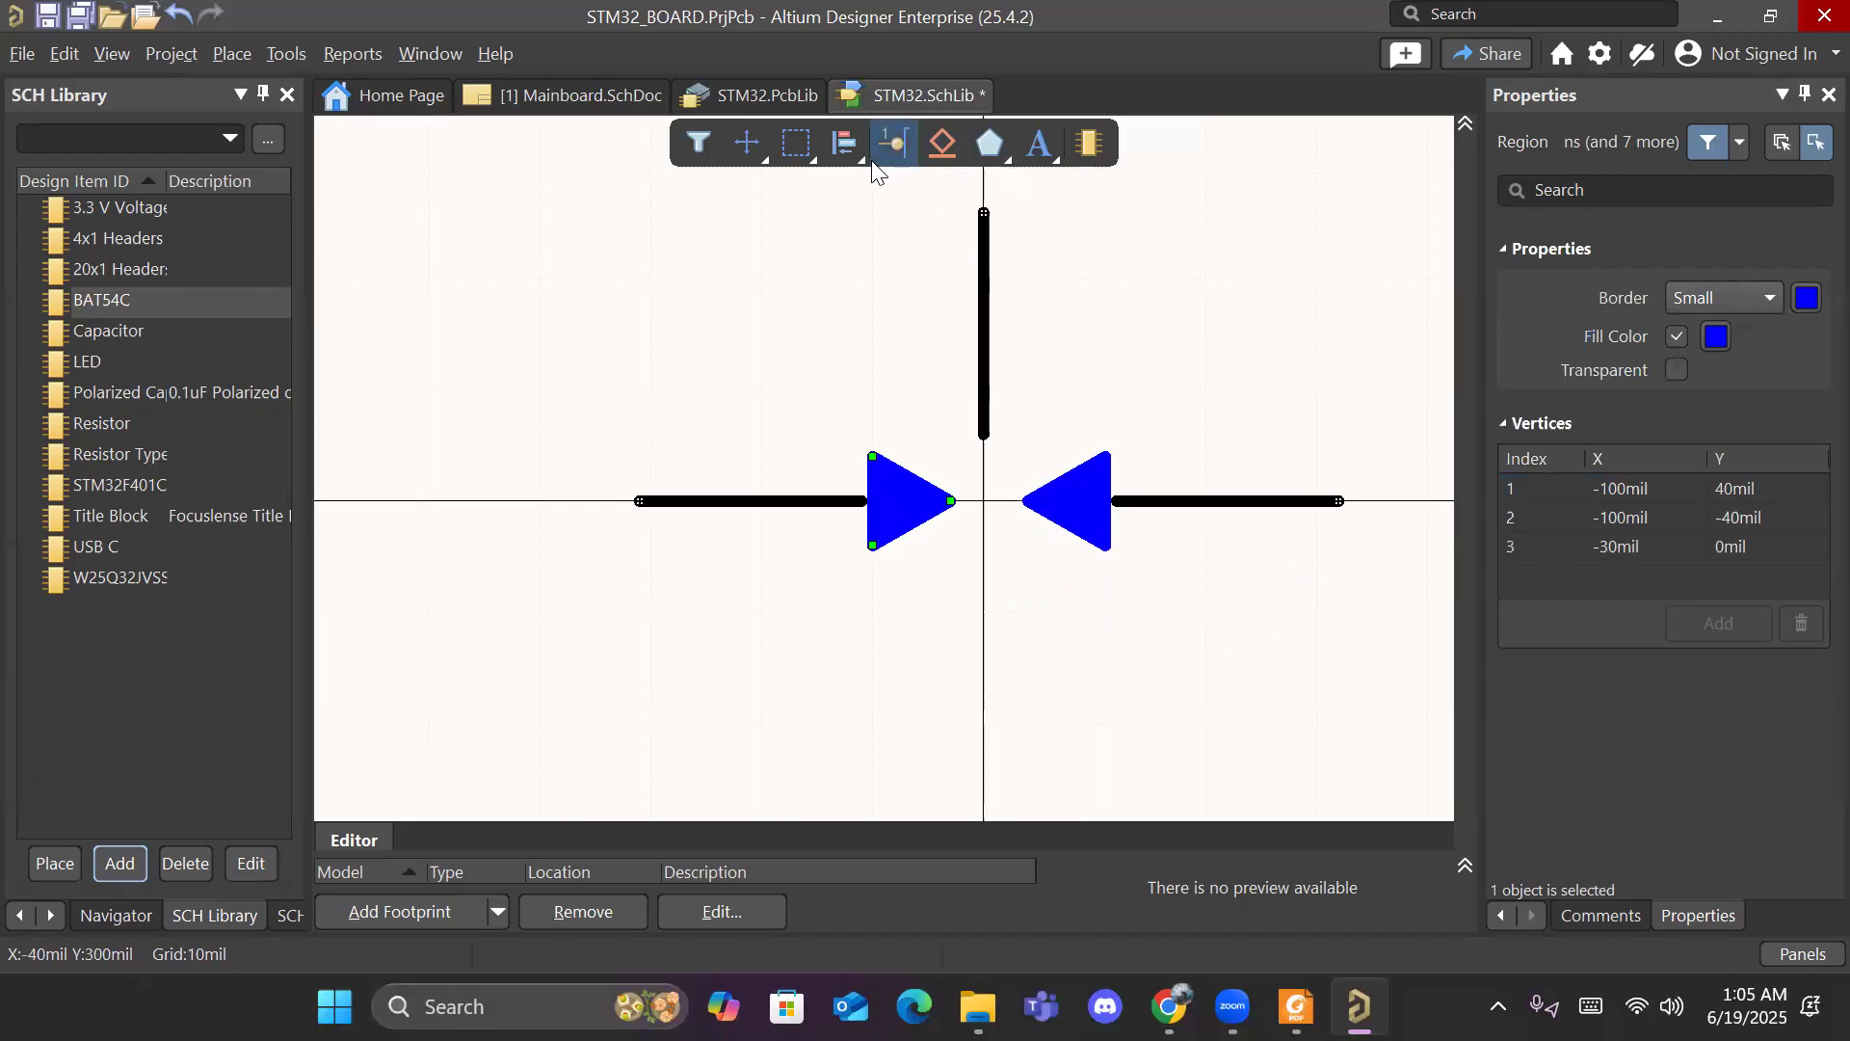
# Step: Draw a horizontal line connecting the tips of the two triangles
pyautogui.click(998, 144)
pyautogui.click(1002, 191)
pyautogui.click(952, 501)
pyautogui.click(1028, 501)
pyautogui.rightClick(1029, 564)
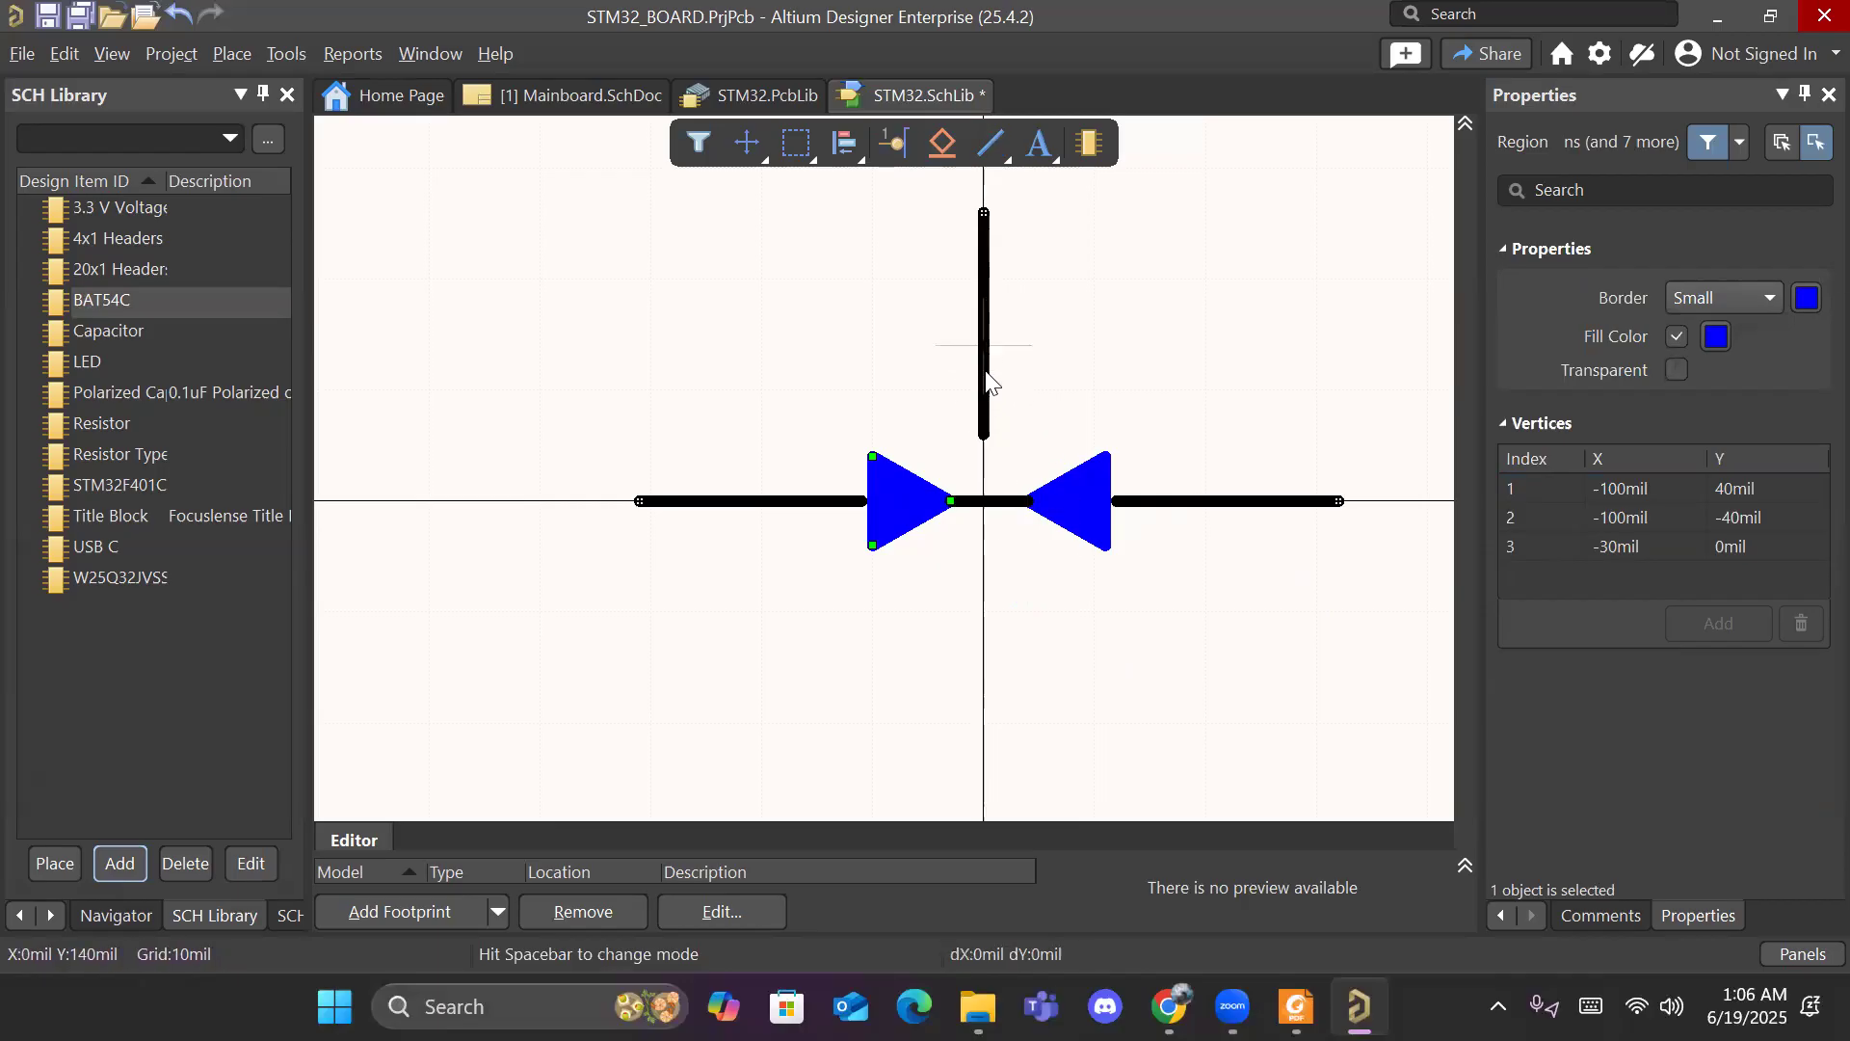
pyautogui.rightClick(1037, 399)
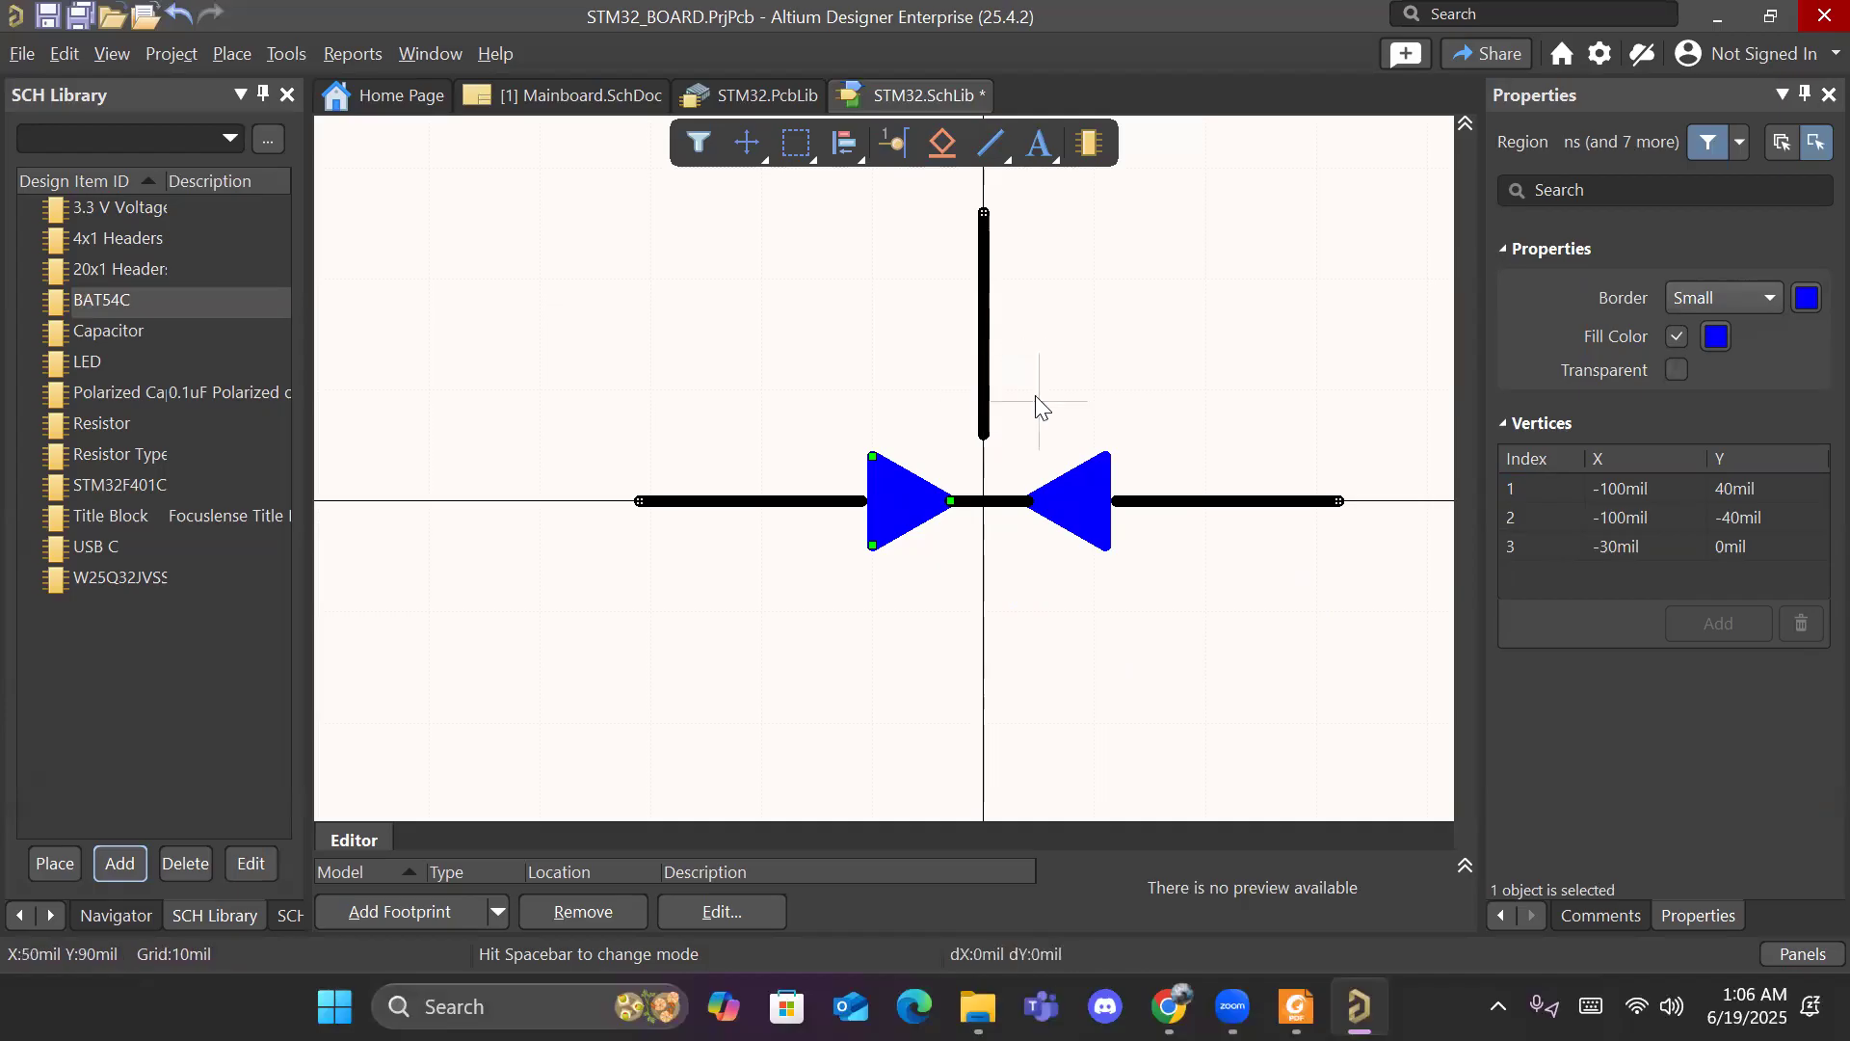
# Step: Move the vertical pin down onto the connecting line and set its length to 100 mil
pyautogui.click(983, 345)
pyautogui.moveTo(984, 307); pyautogui.dragTo(984, 278)
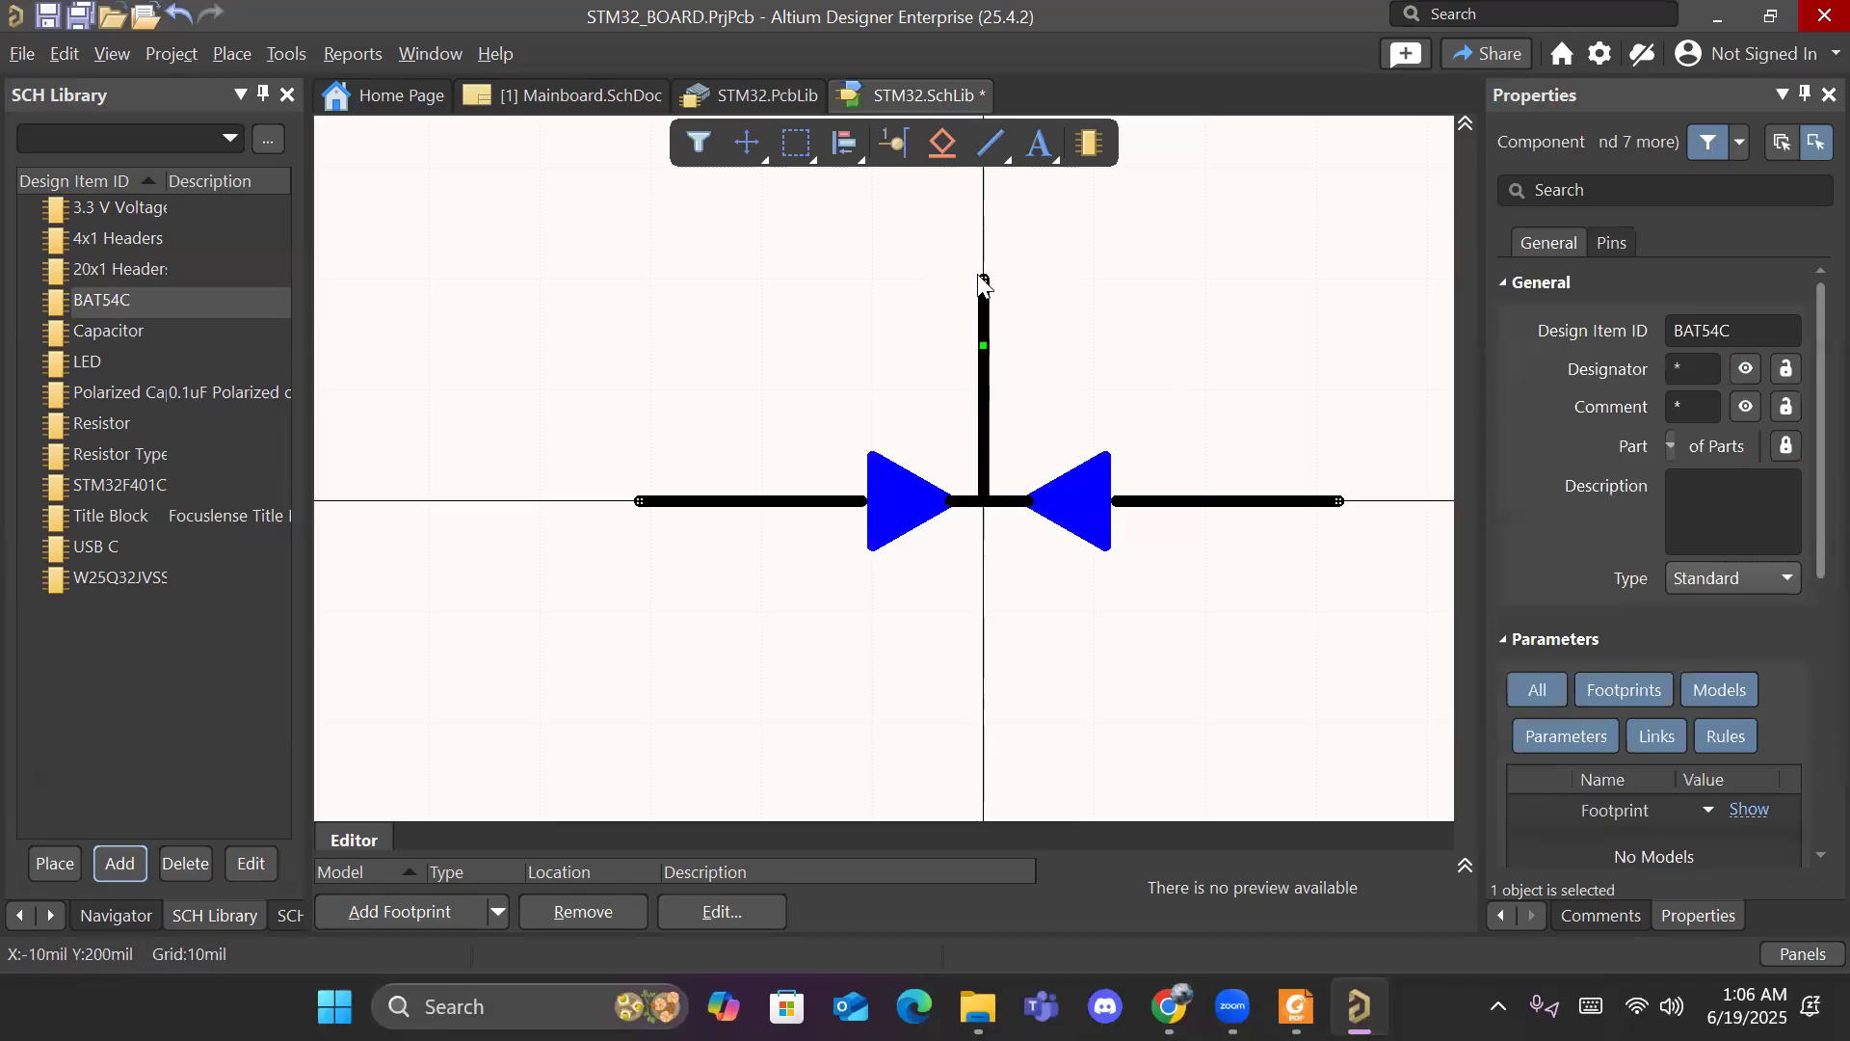
pyautogui.click(983, 401)
pyautogui.scroll(-3, 1600, 734)
pyautogui.click(1698, 616)
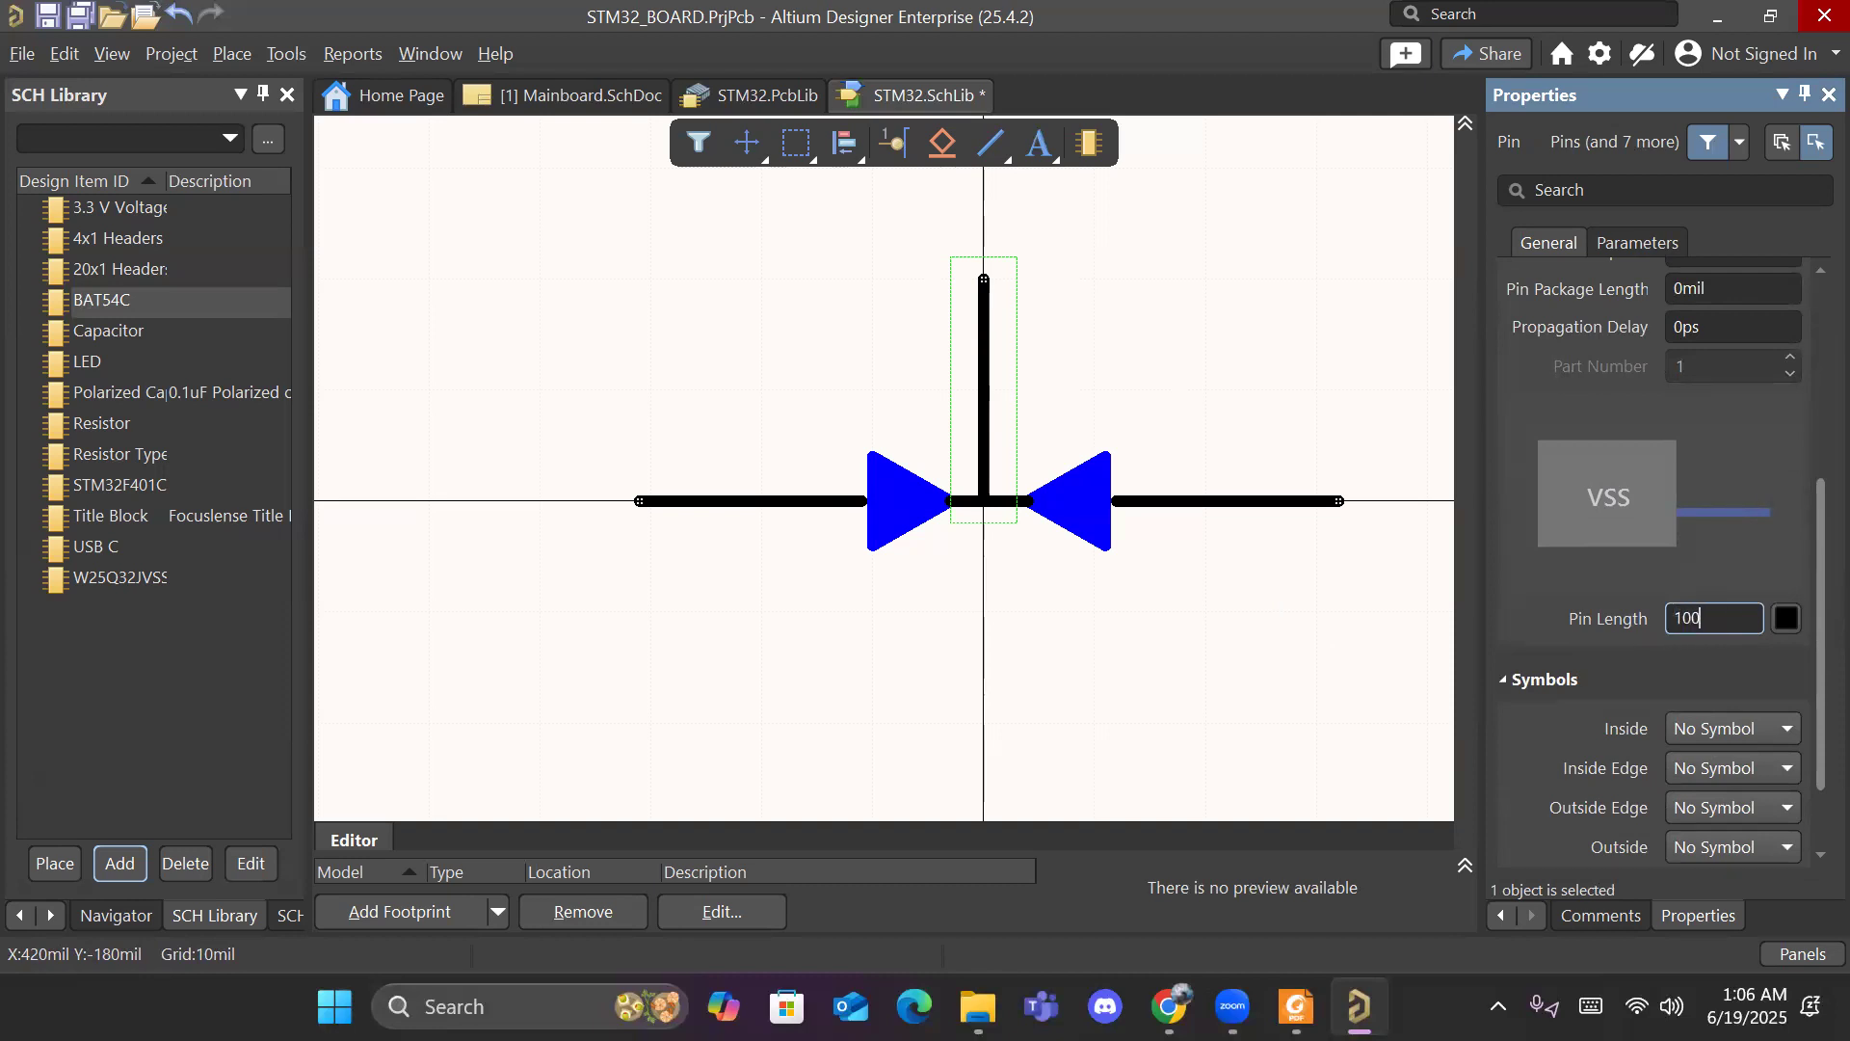
pyautogui.write('100')
pyautogui.press('Return')
# Step: Set the length of both the right and left pins to 100 mil
pyautogui.click(1259, 501)
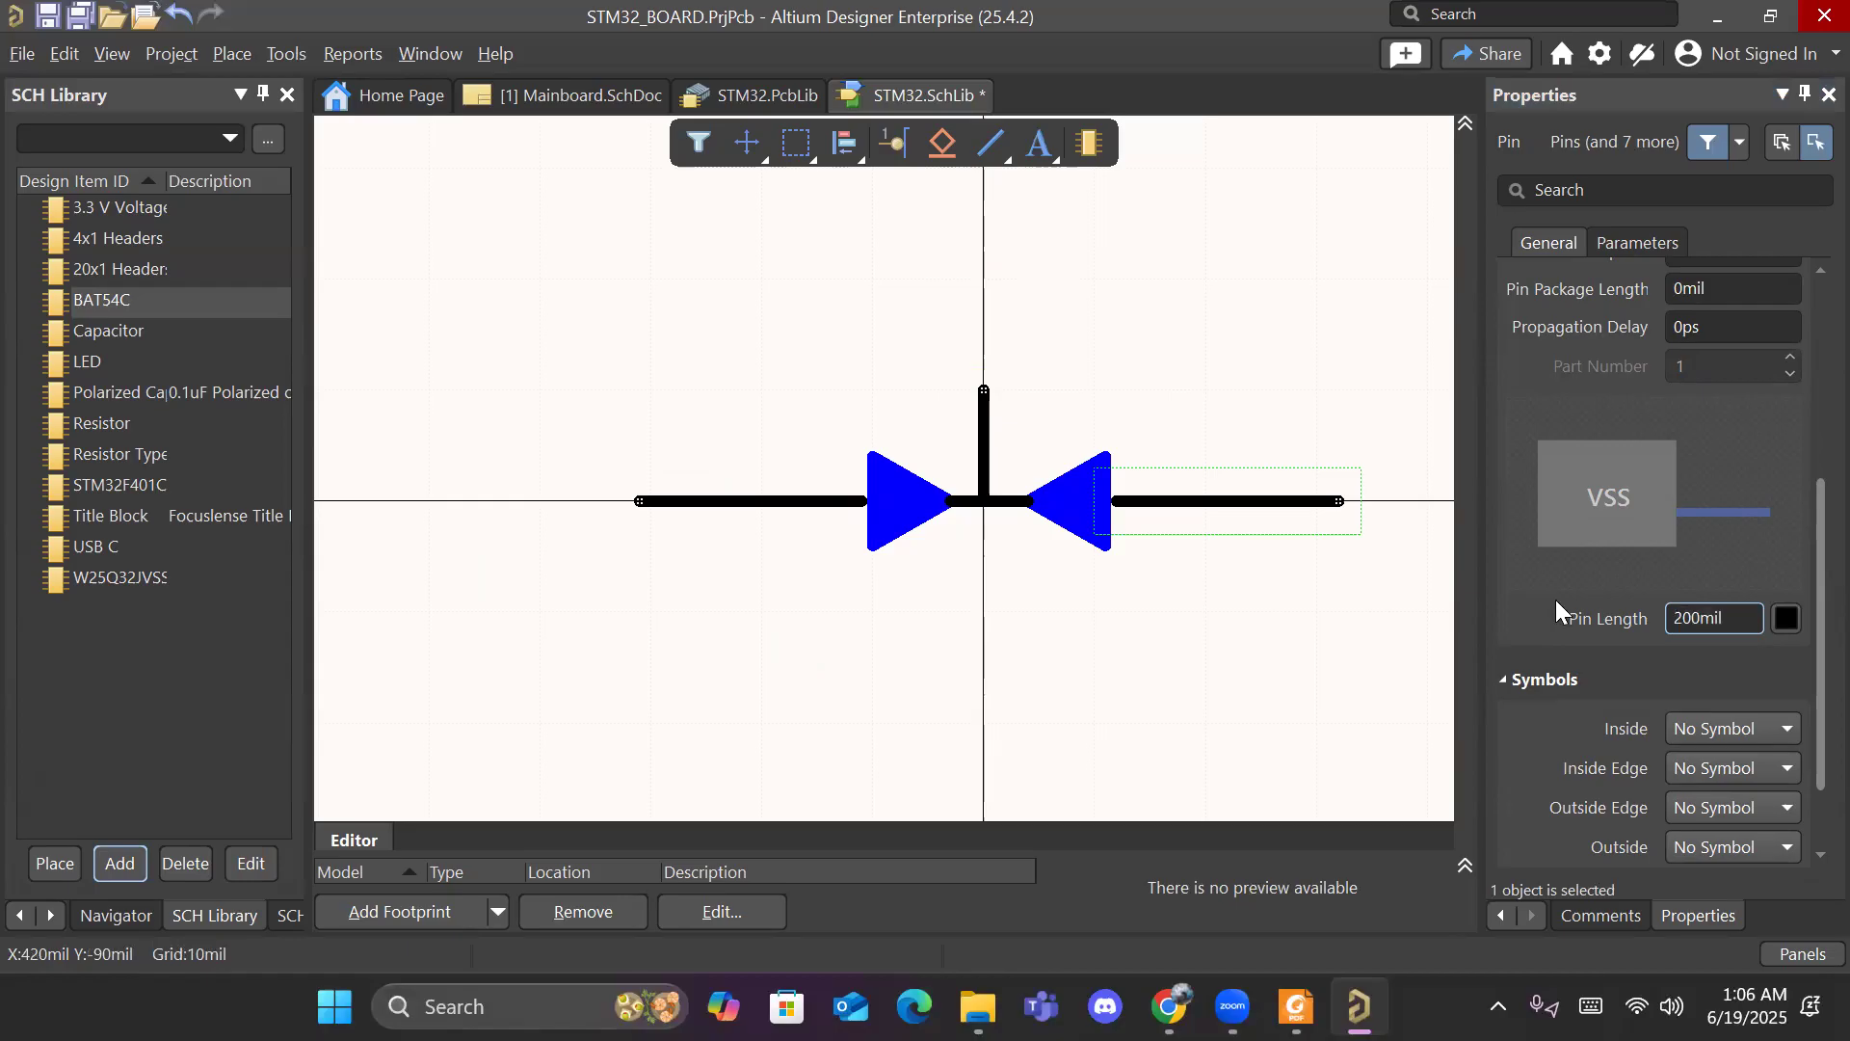
pyautogui.click(1759, 618)
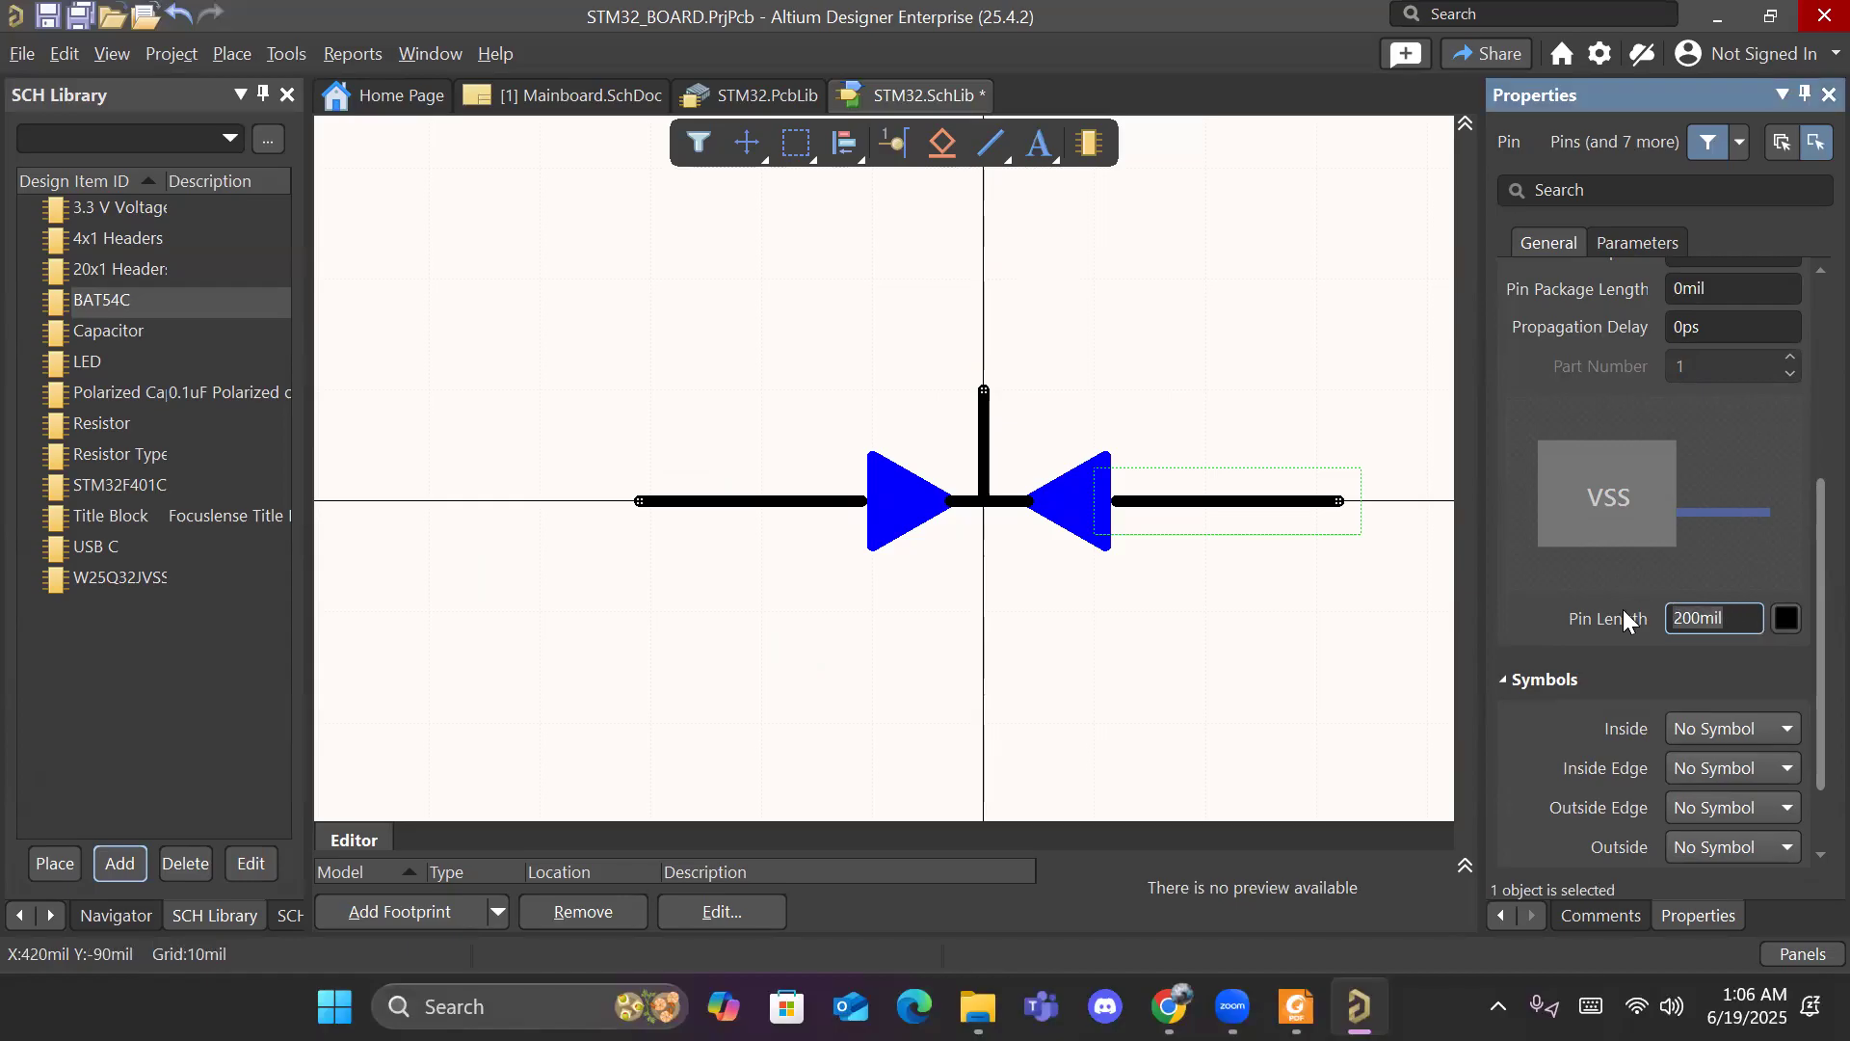
pyautogui.write('100')
pyautogui.press('Return')
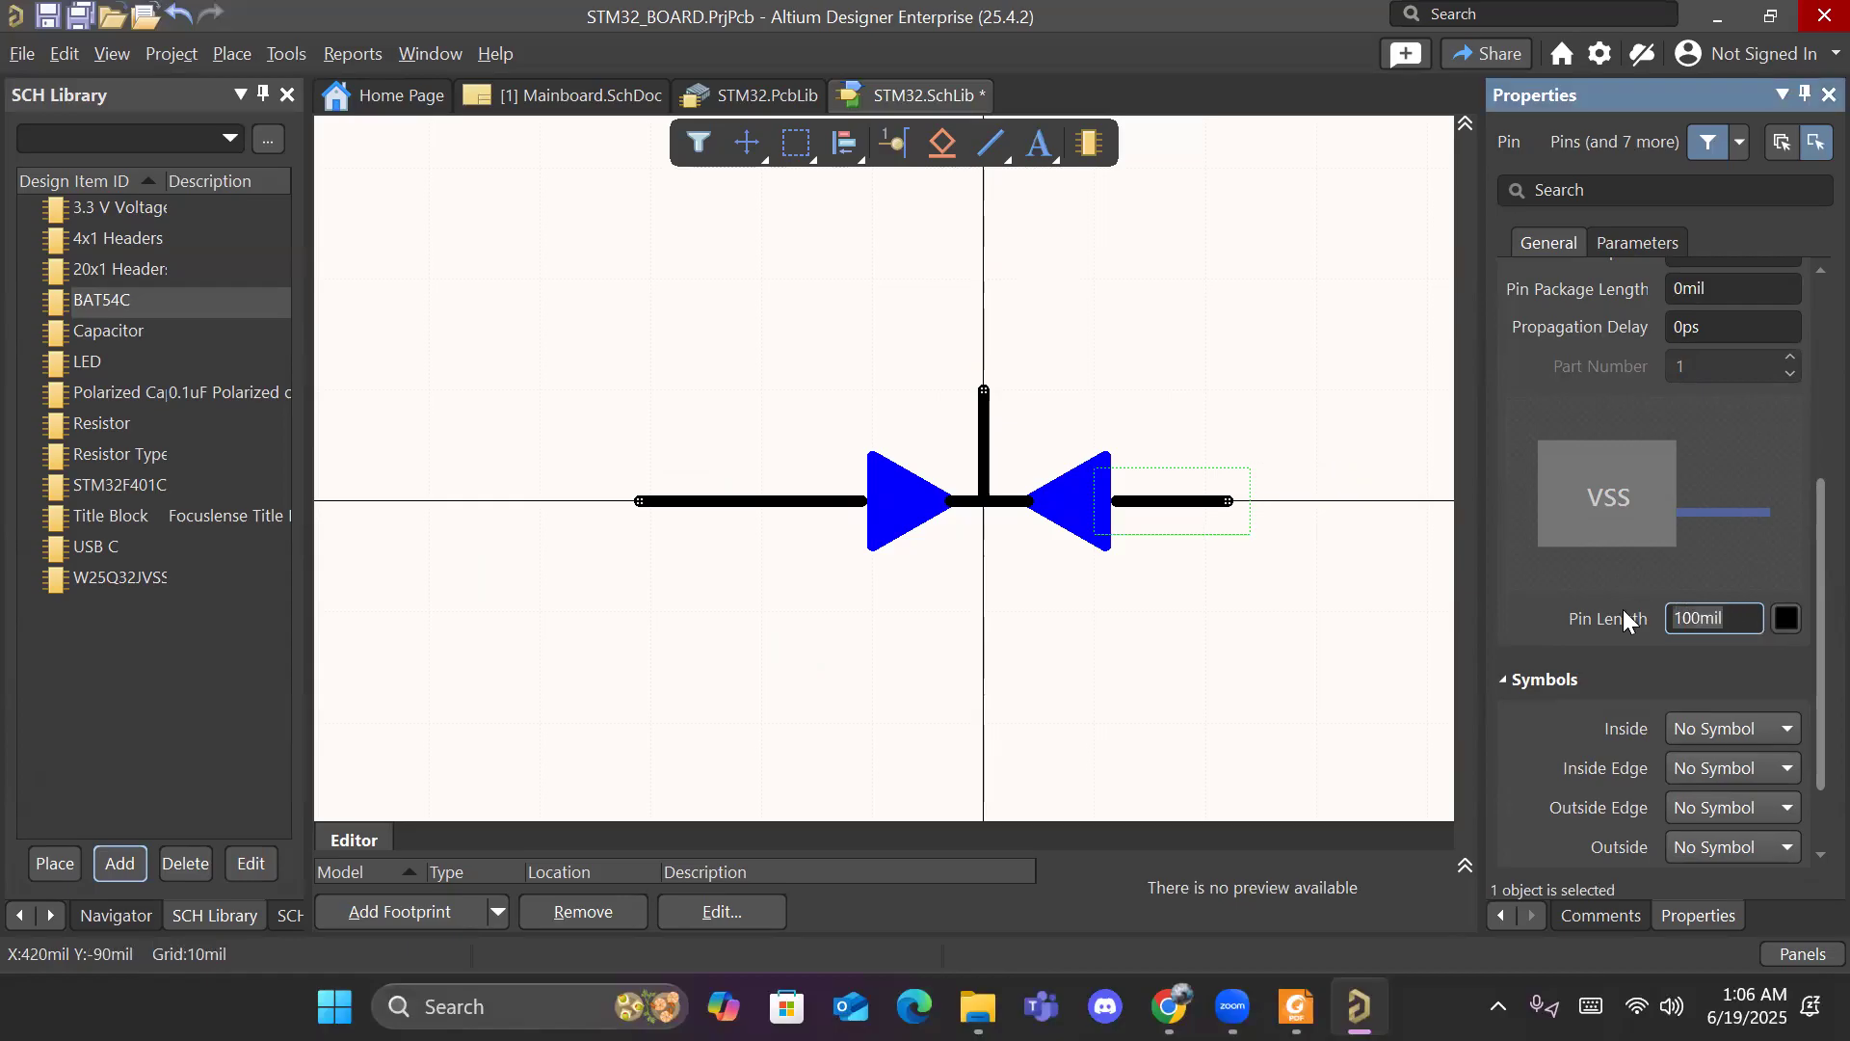
pyautogui.click(736, 503)
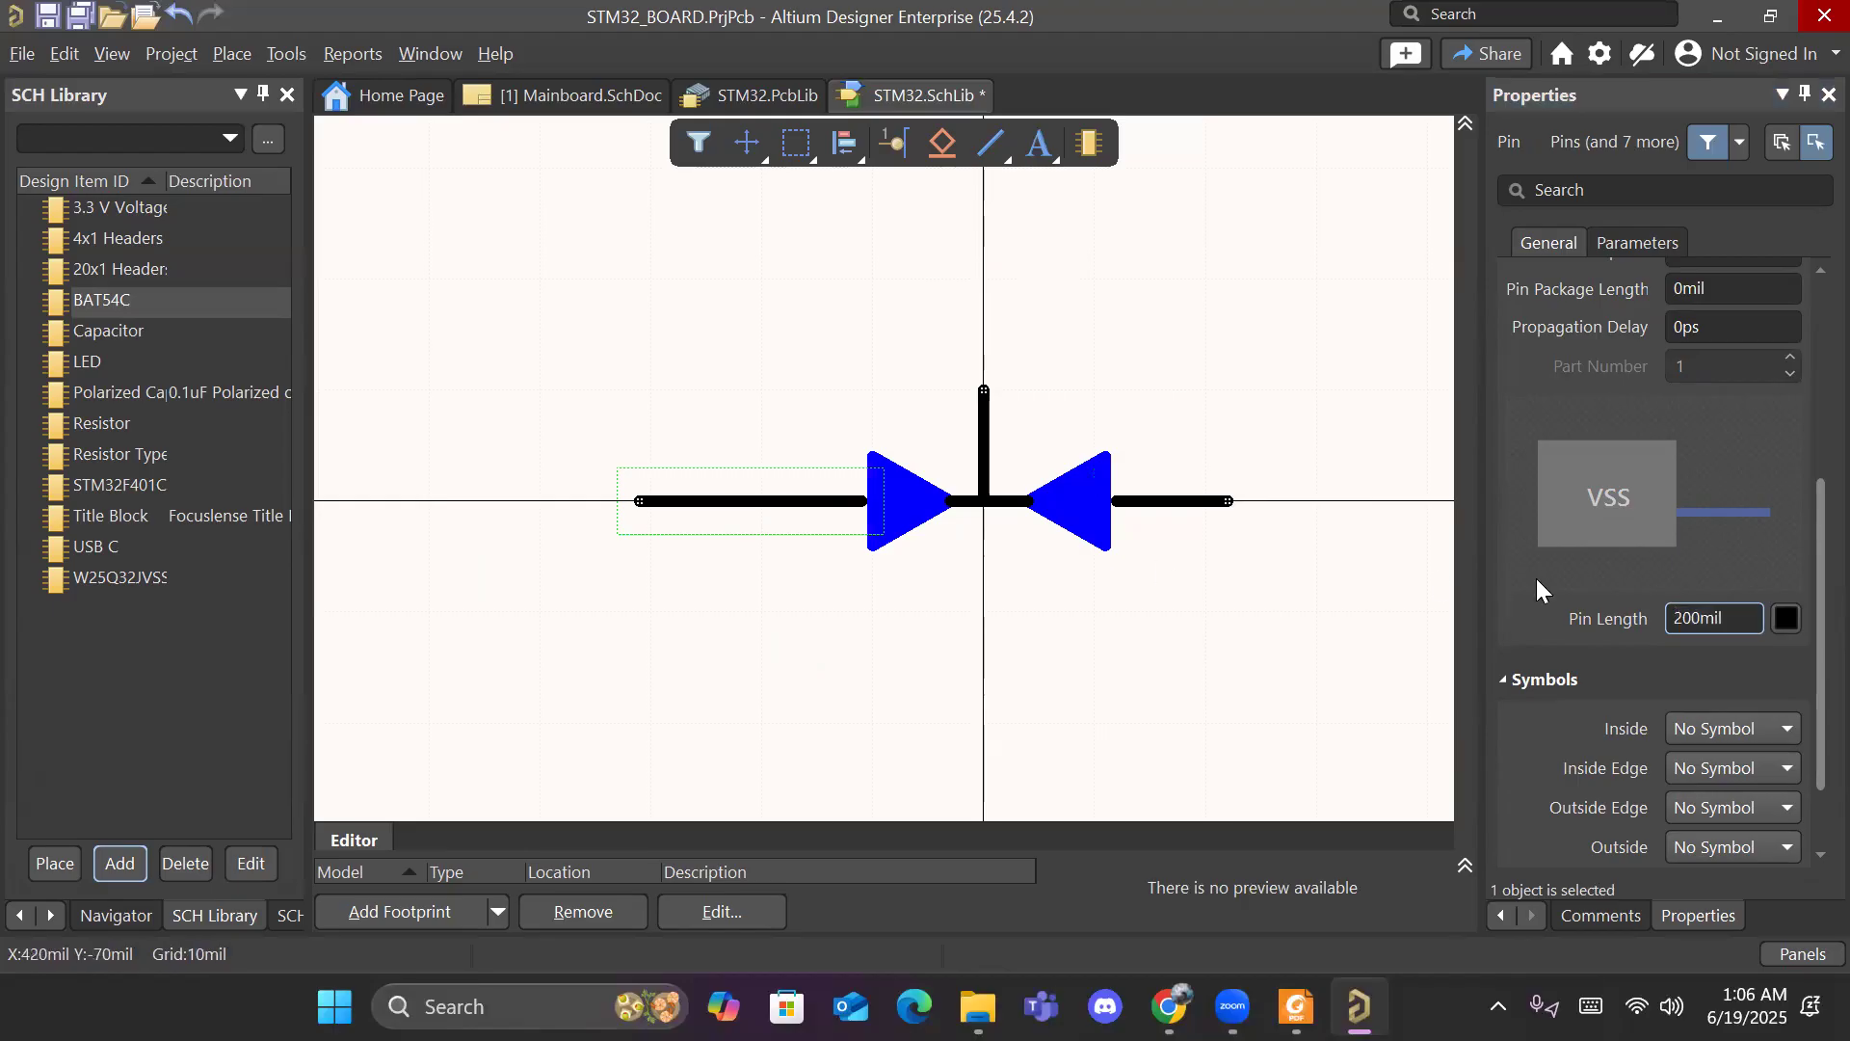
pyautogui.click(1740, 622)
pyautogui.write('100')
pyautogui.press('Return')
pyautogui.click(1201, 667)
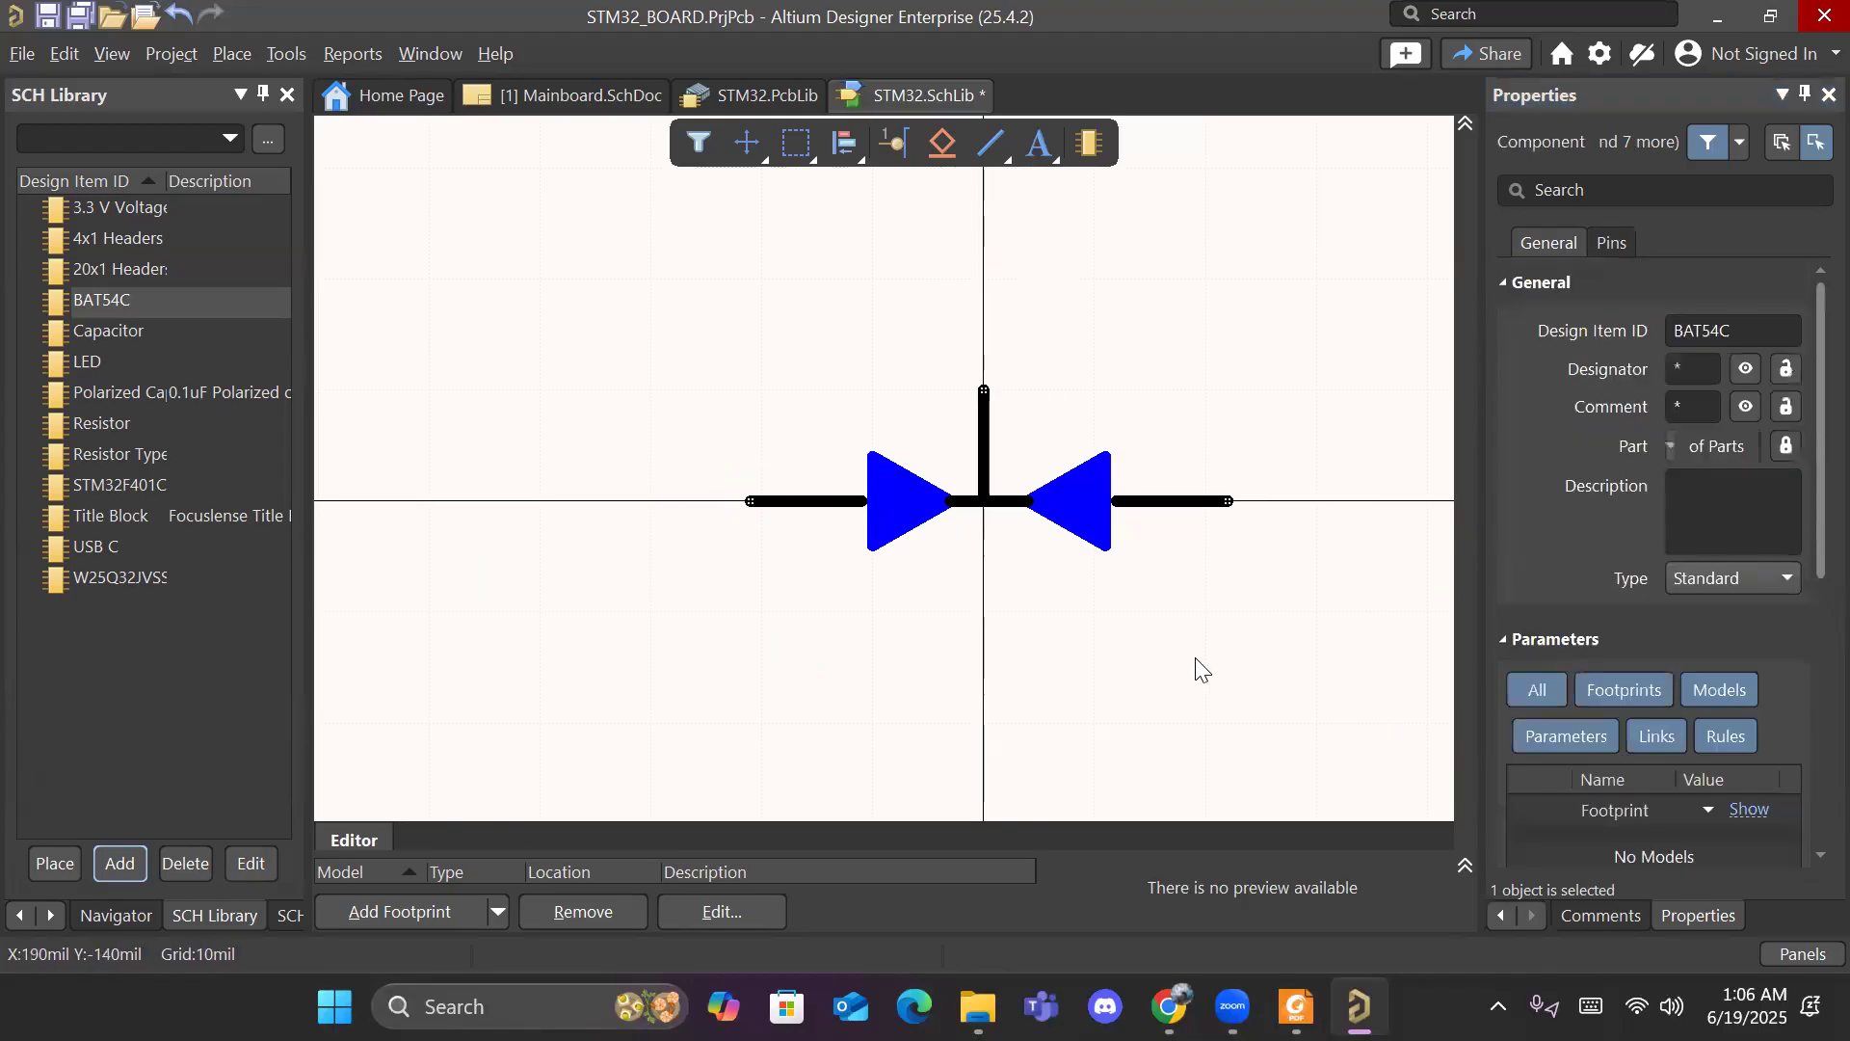
# Step: Shift the right triangle 10 mil outward along the X axis and extend the connecting line to its tip at X 50 mil
pyautogui.click(1093, 502)
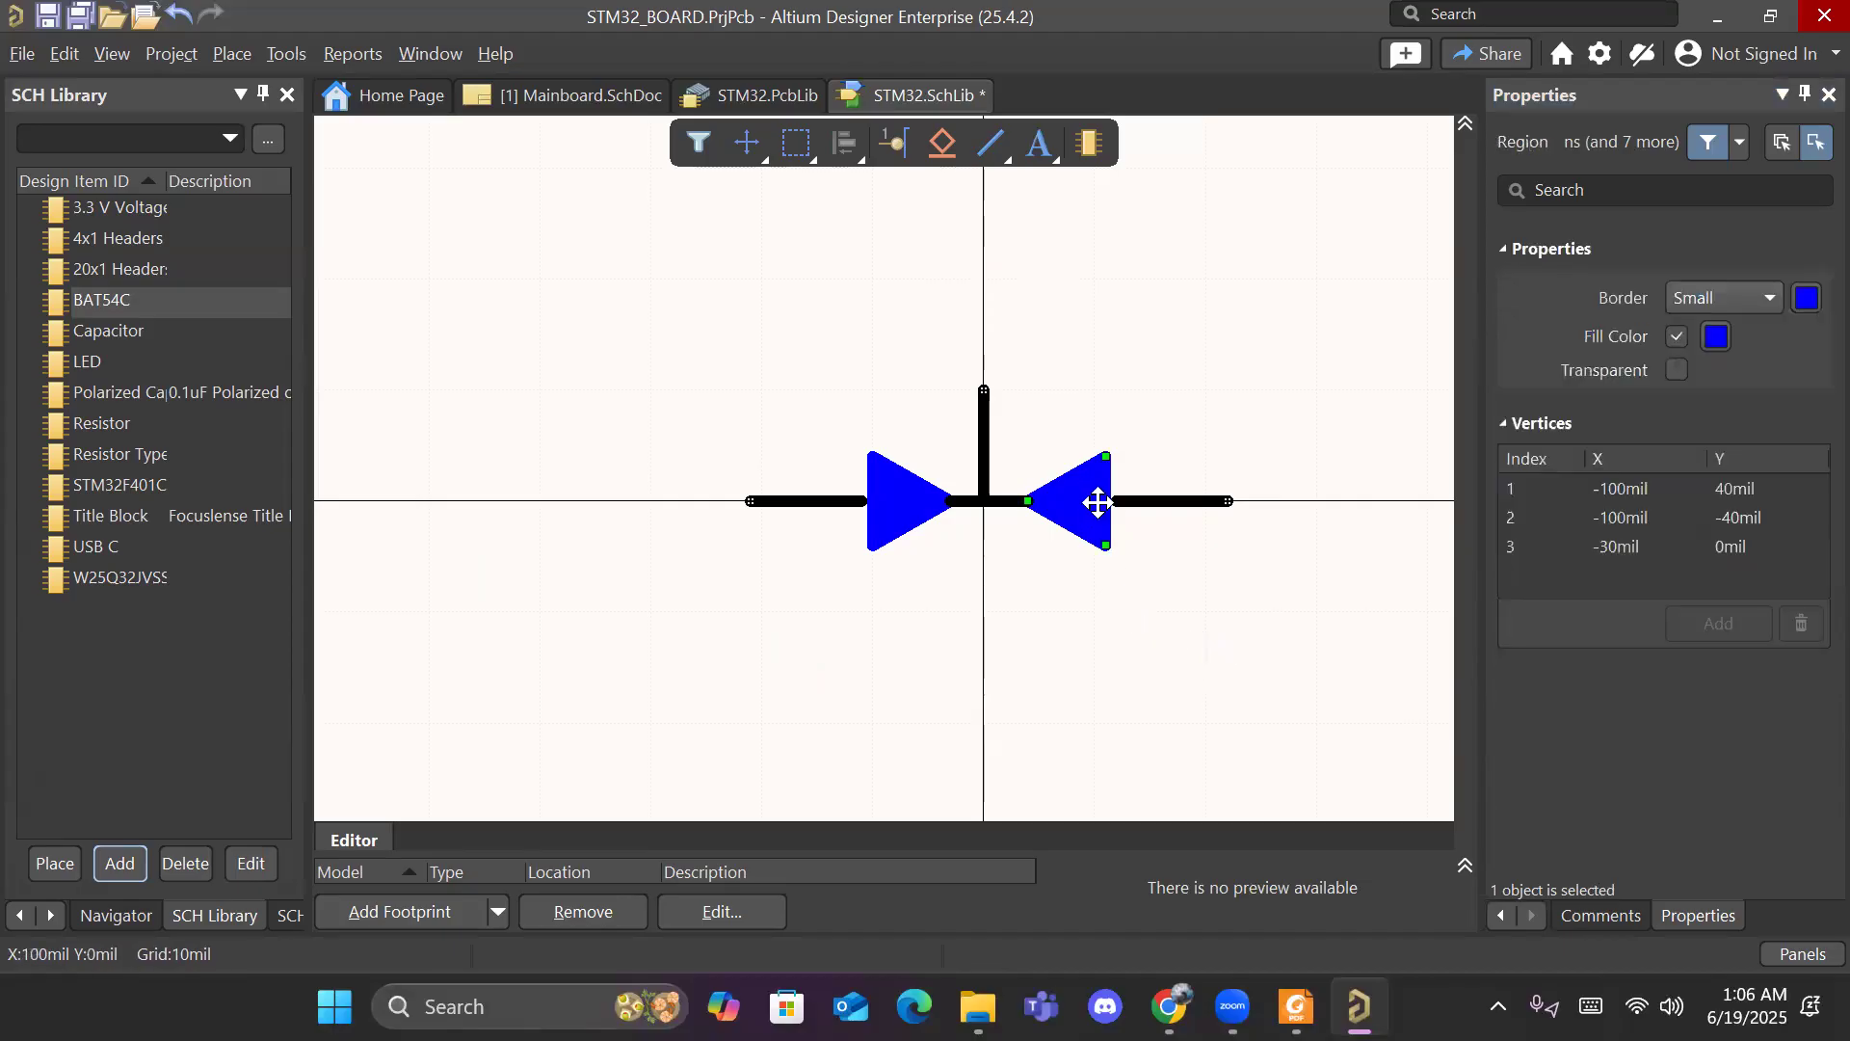
pyautogui.moveTo(1086, 492); pyautogui.dragTo(1099, 501)
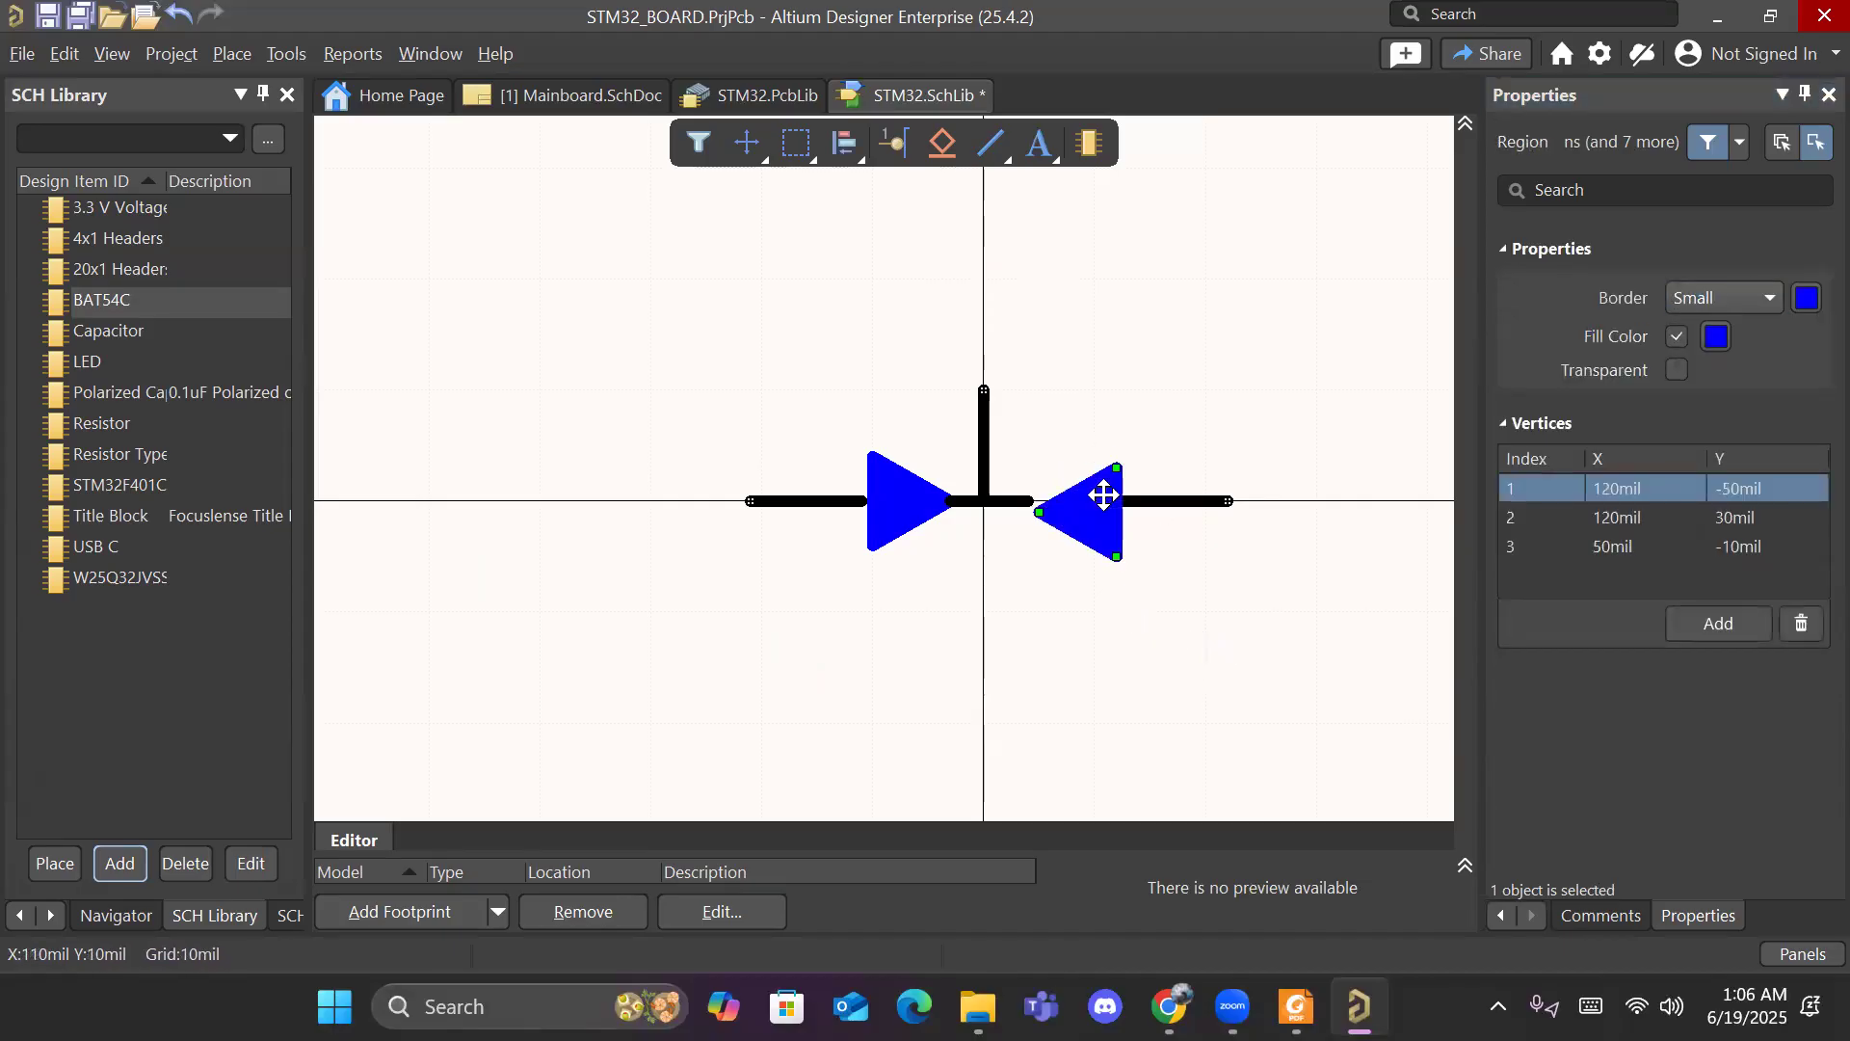
pyautogui.click(1104, 483)
pyautogui.click(1156, 535)
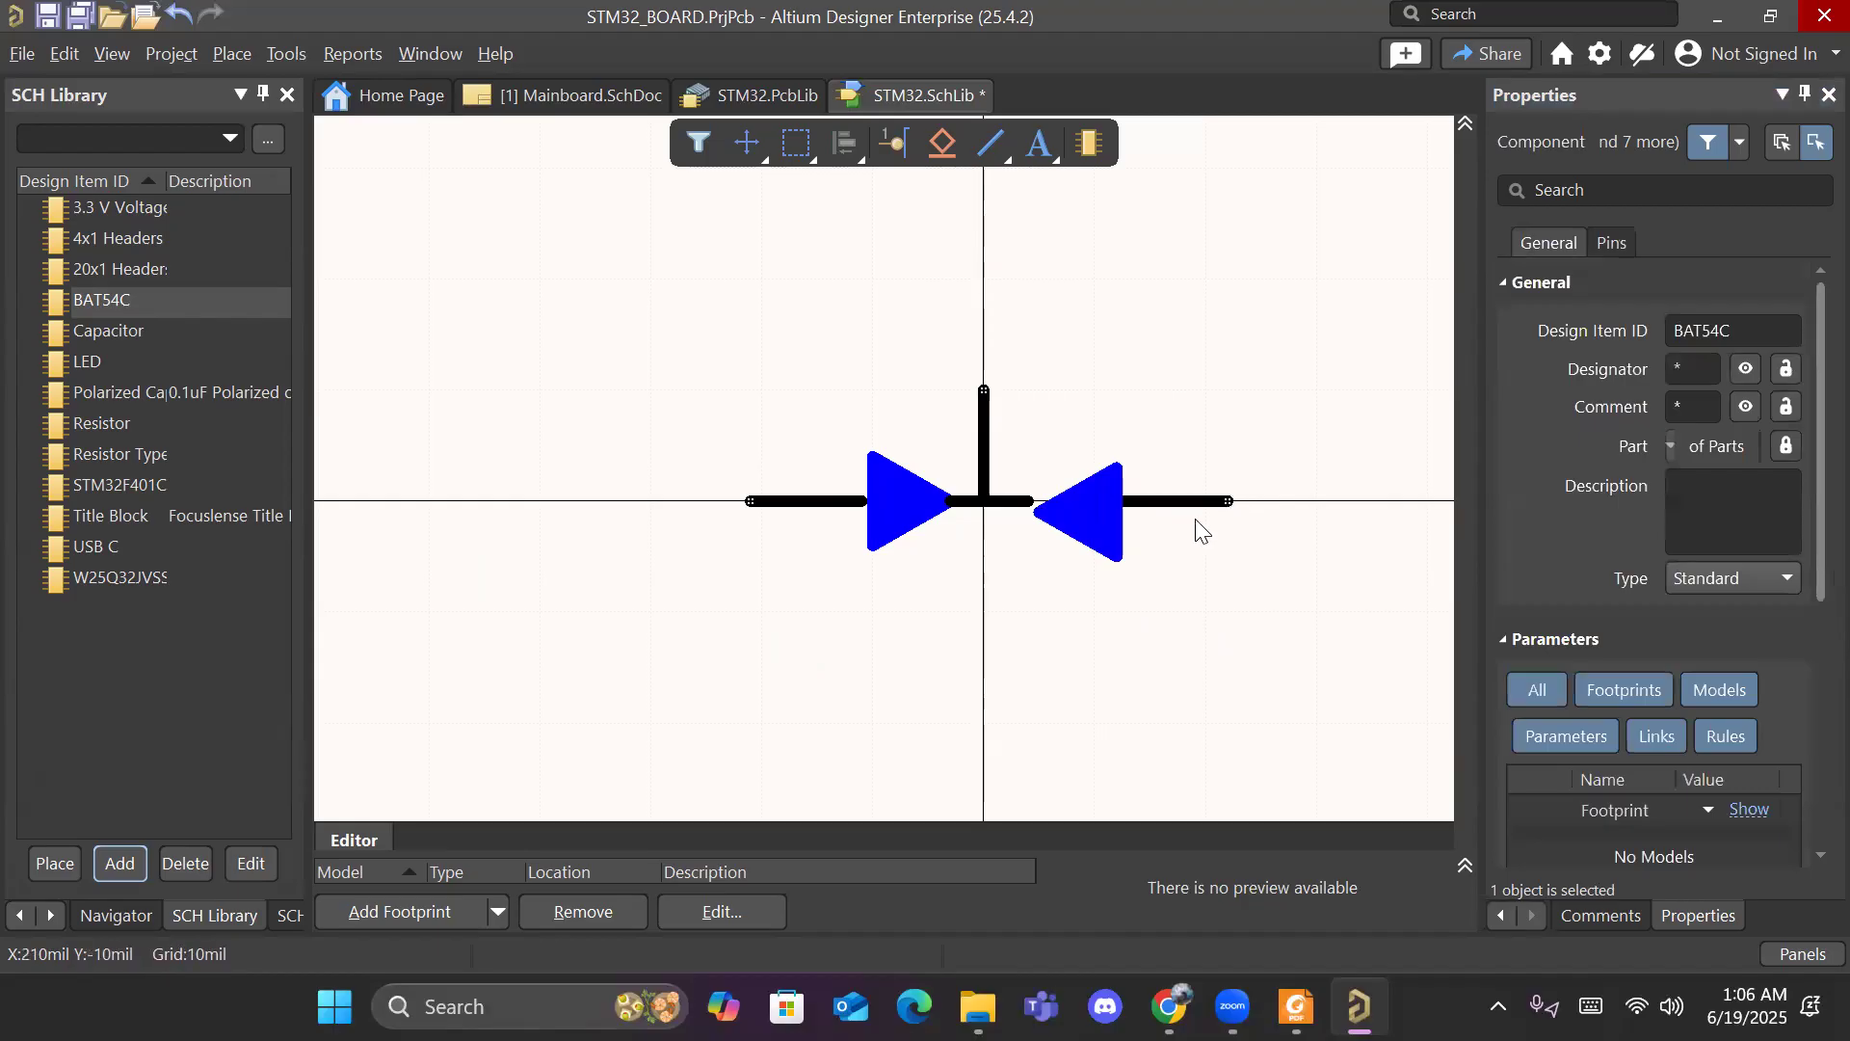
pyautogui.click(1089, 525)
pyautogui.moveTo(1089, 520); pyautogui.dragTo(1039, 500)
pyautogui.click(1023, 501)
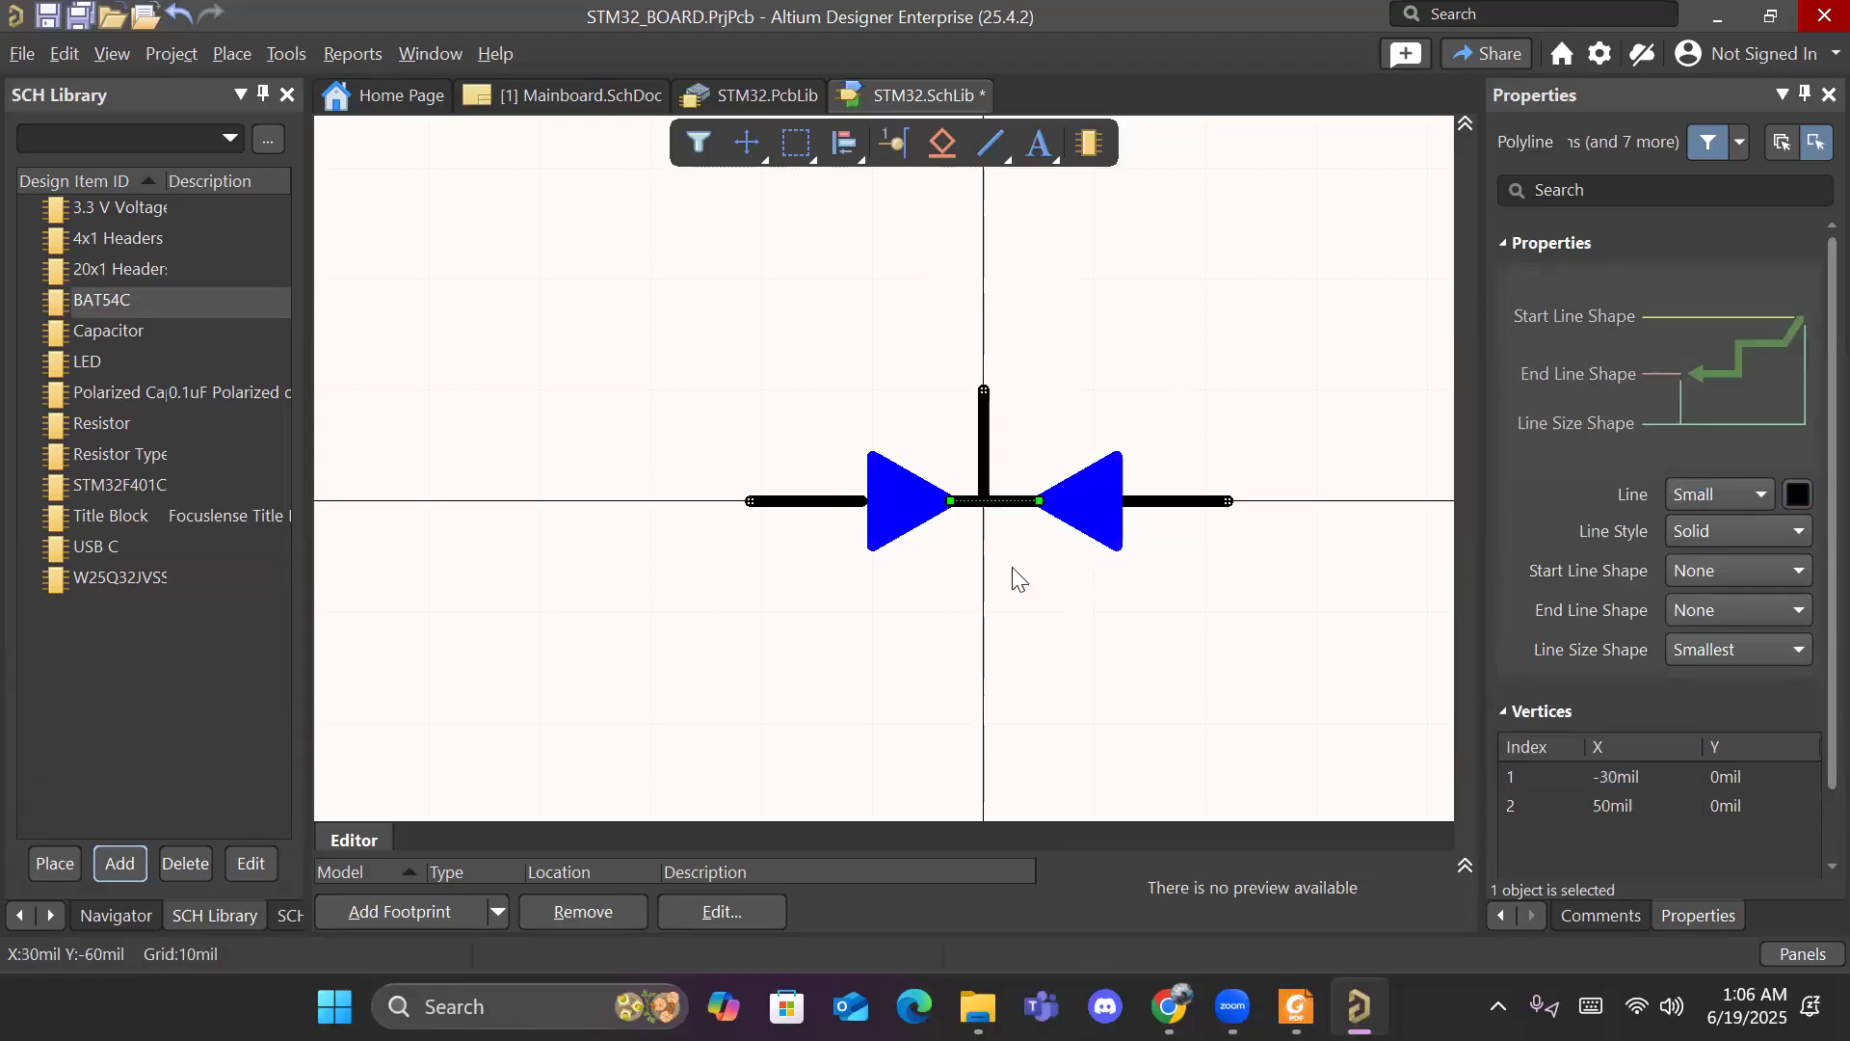
pyautogui.click(973, 571)
# Step: Shift the left triangle 10 mil outward so its base is at X -110 mil and its tip at X -40 mil
pyautogui.click(872, 493)
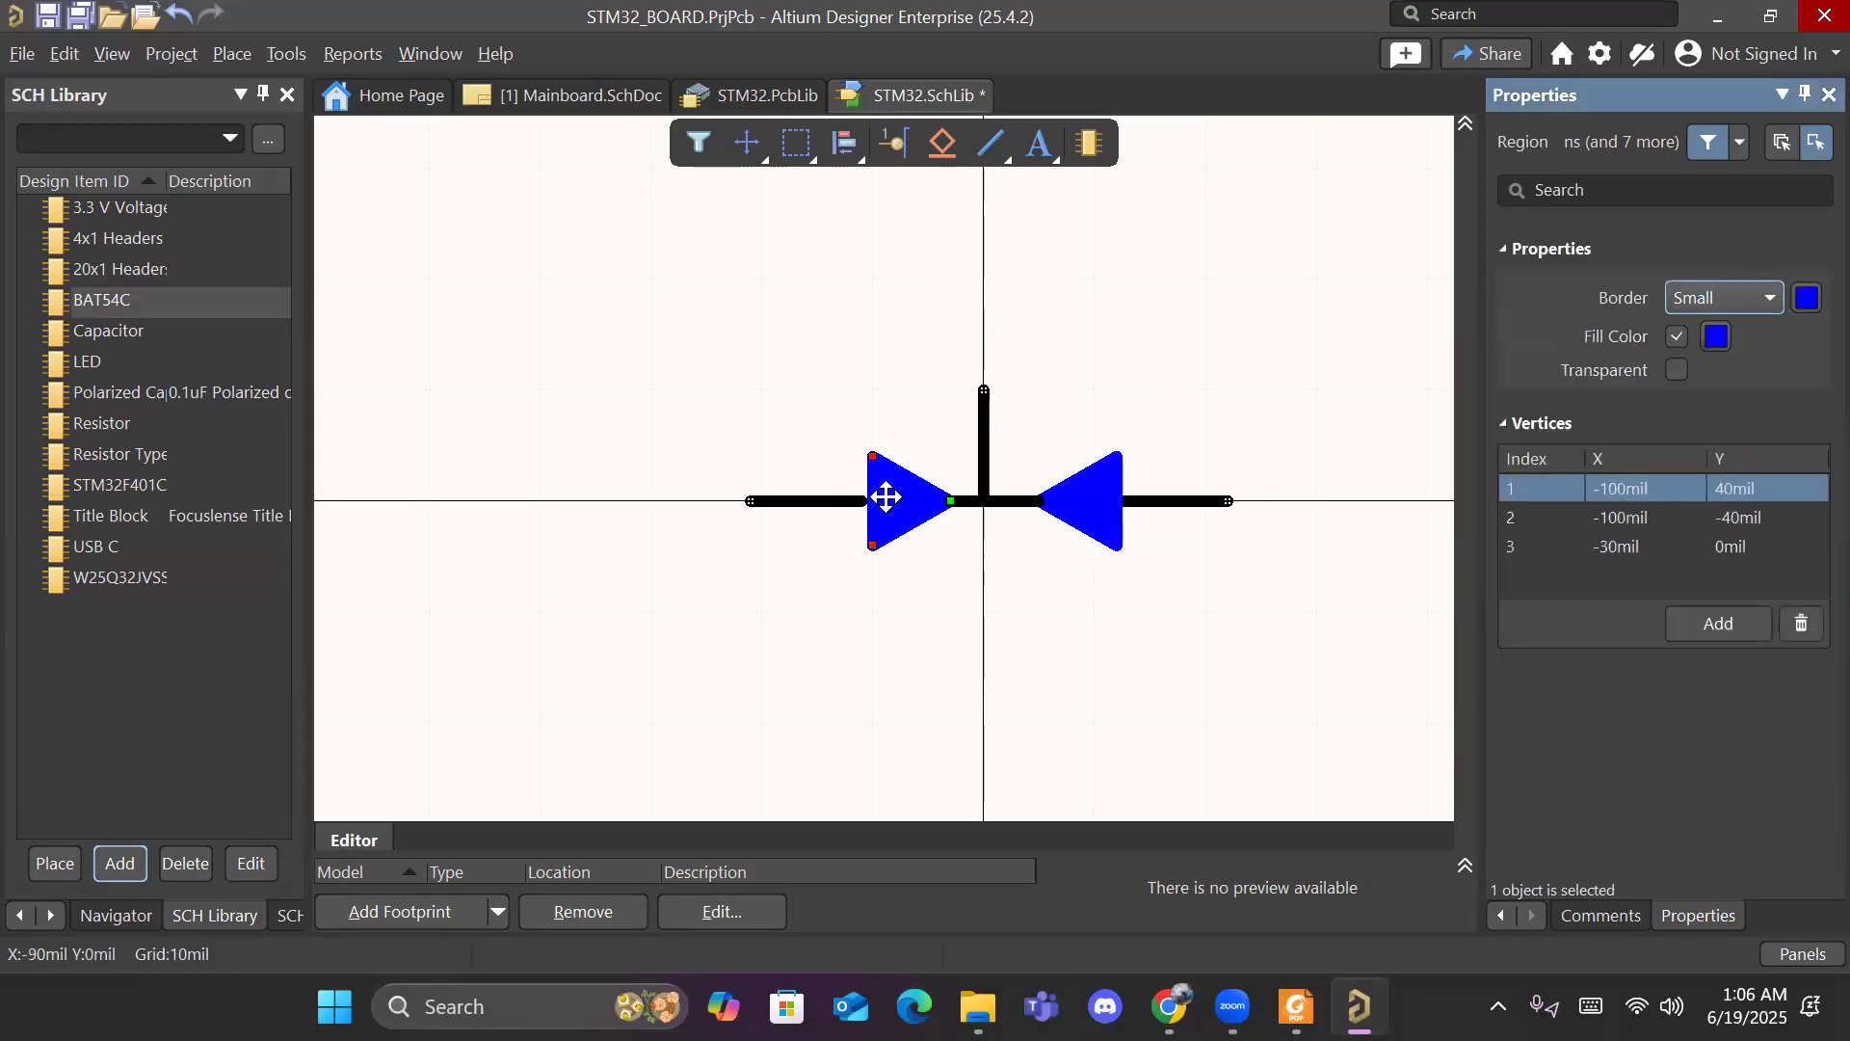
pyautogui.moveTo(896, 492); pyautogui.dragTo(886, 494)
pyautogui.click(987, 569)
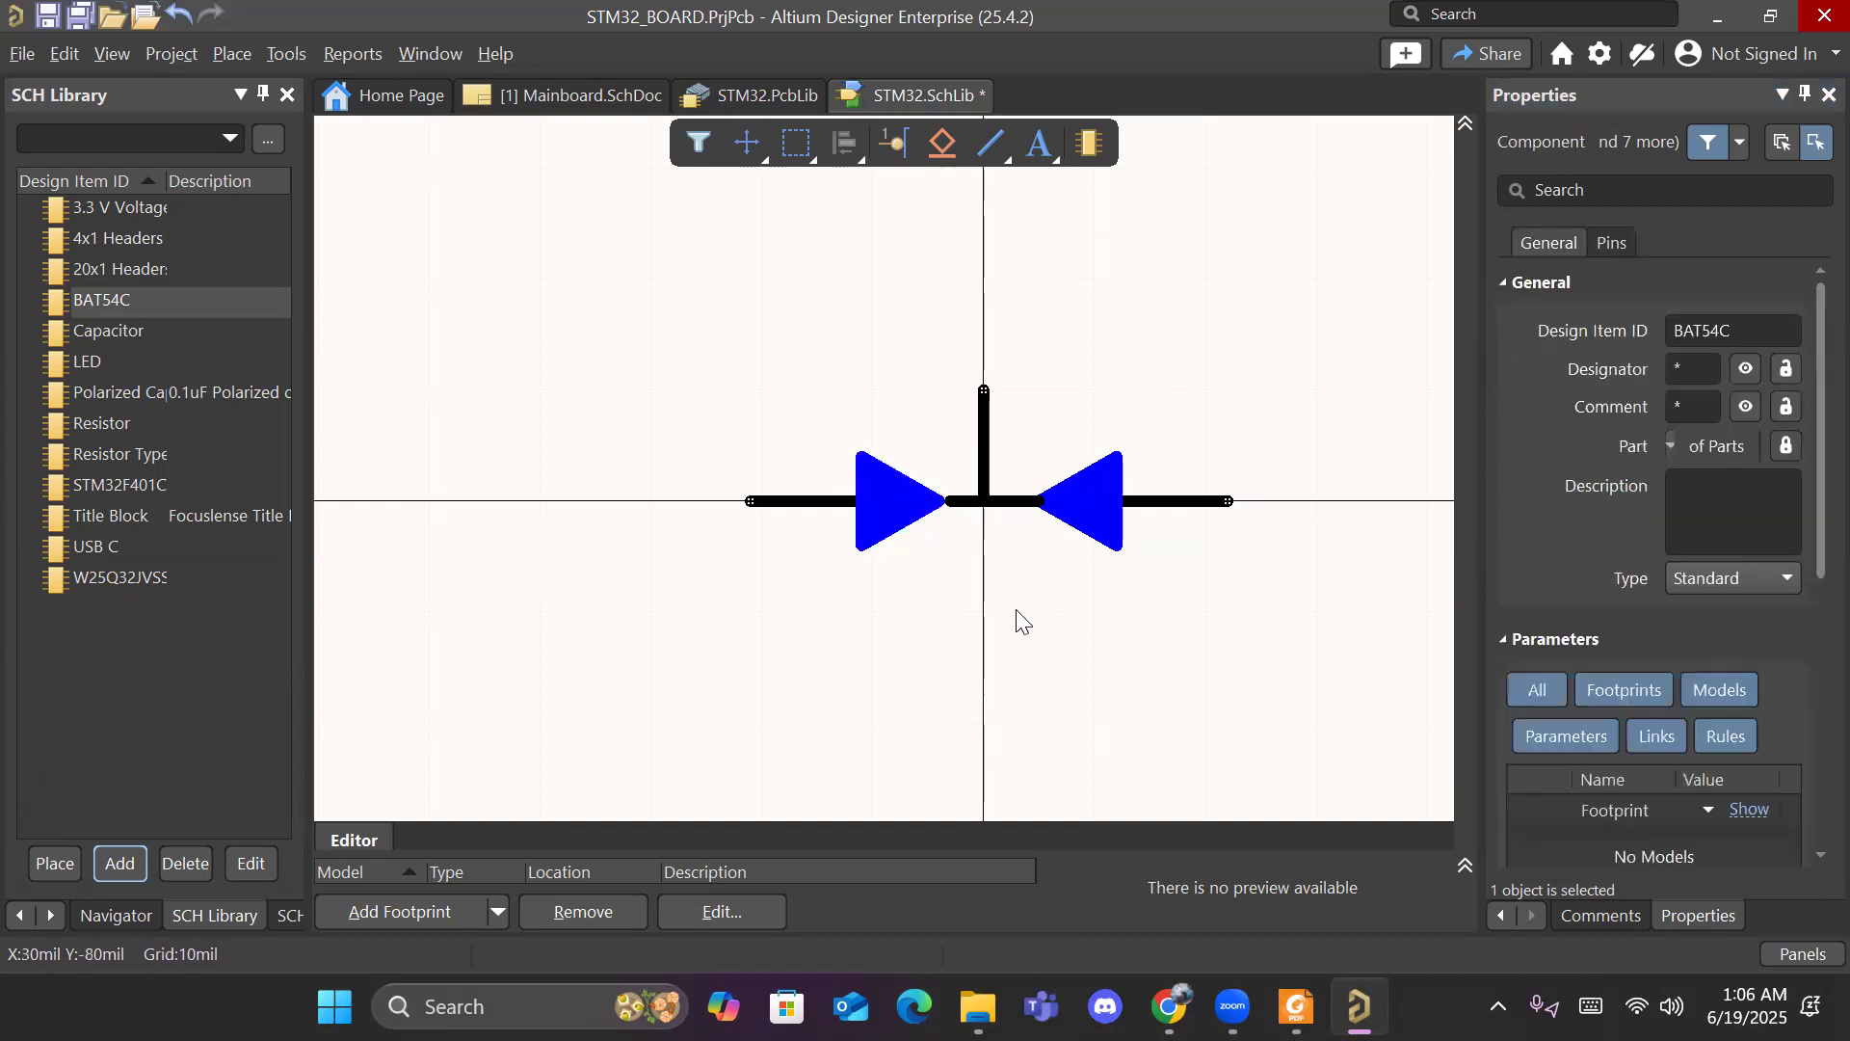
pyautogui.moveTo(696, 393); pyautogui.dragTo(1264, 602)
pyautogui.click(991, 614)
# Step: Move the left triangle and its pin further outward to bring the tip to X -60 mil, and extend the connecting line to it
pyautogui.click(892, 499)
pyautogui.click(830, 505)
pyautogui.moveTo(827, 504); pyautogui.dragTo(705, 499)
pyautogui.click(872, 511)
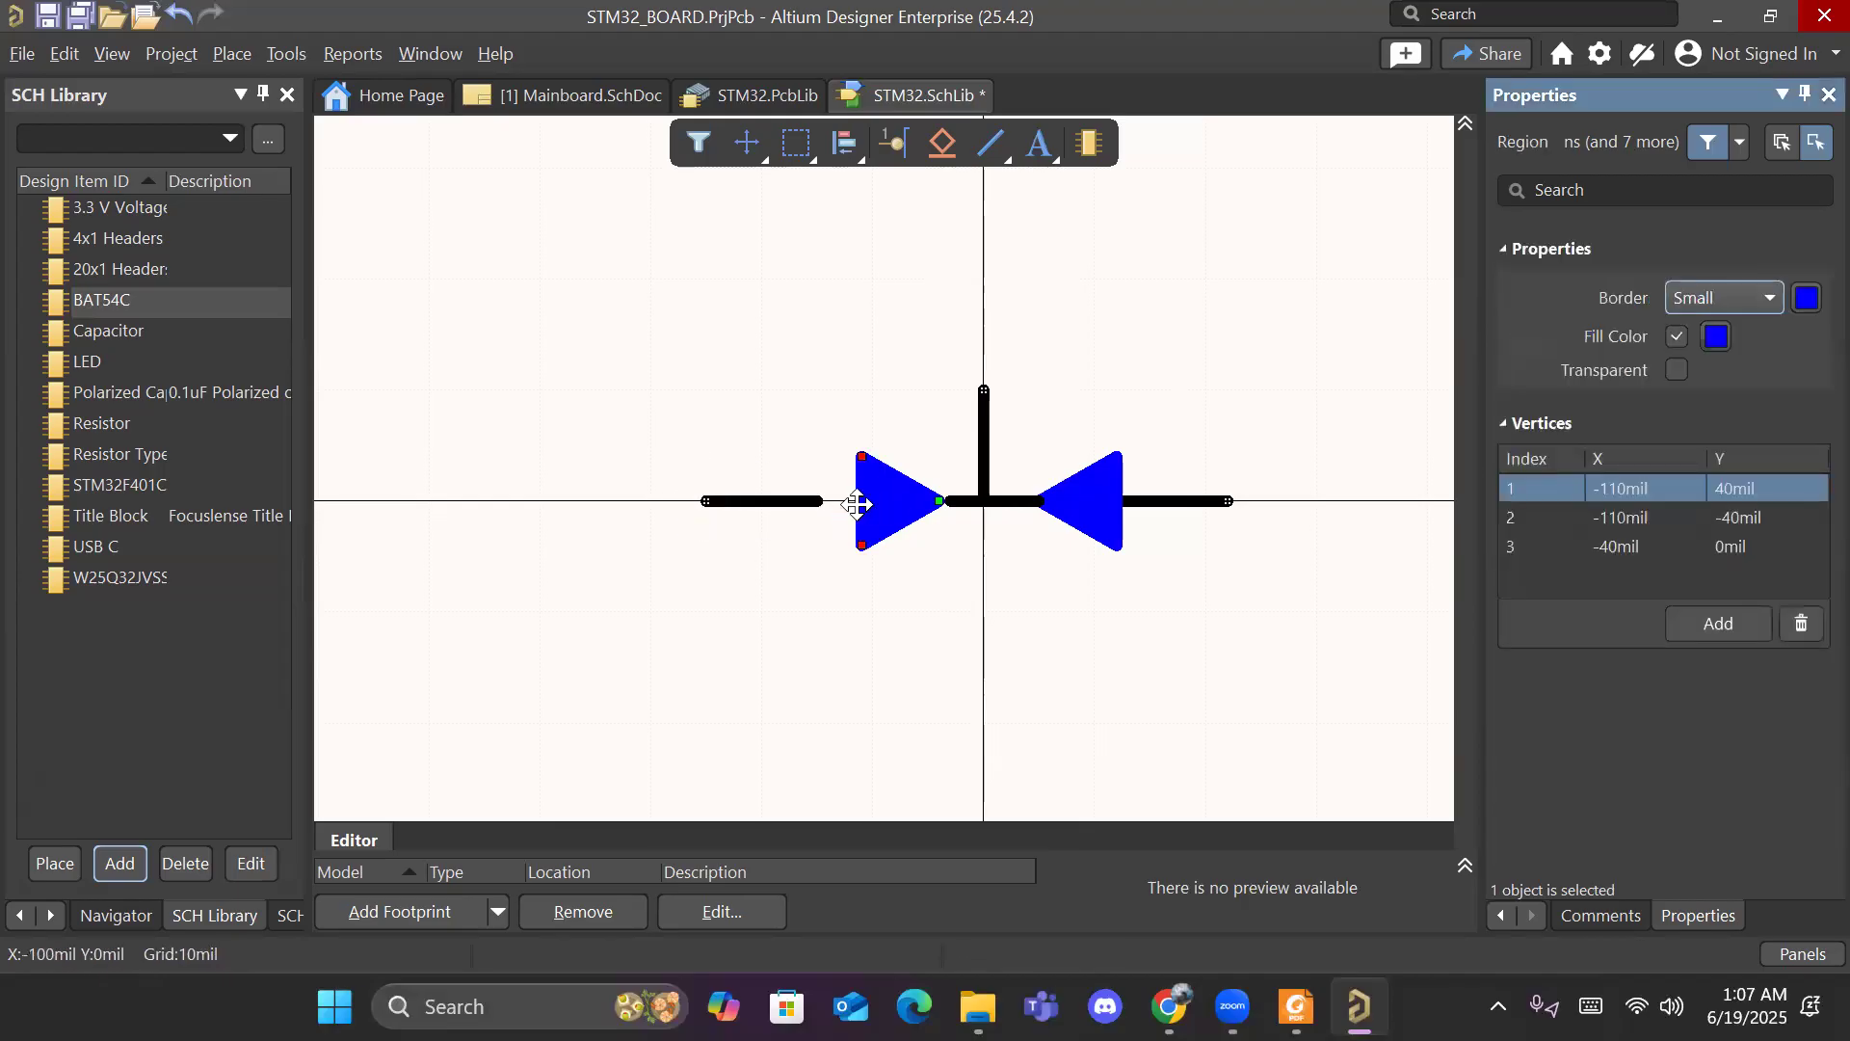
pyautogui.moveTo(880, 507); pyautogui.dragTo(727, 500)
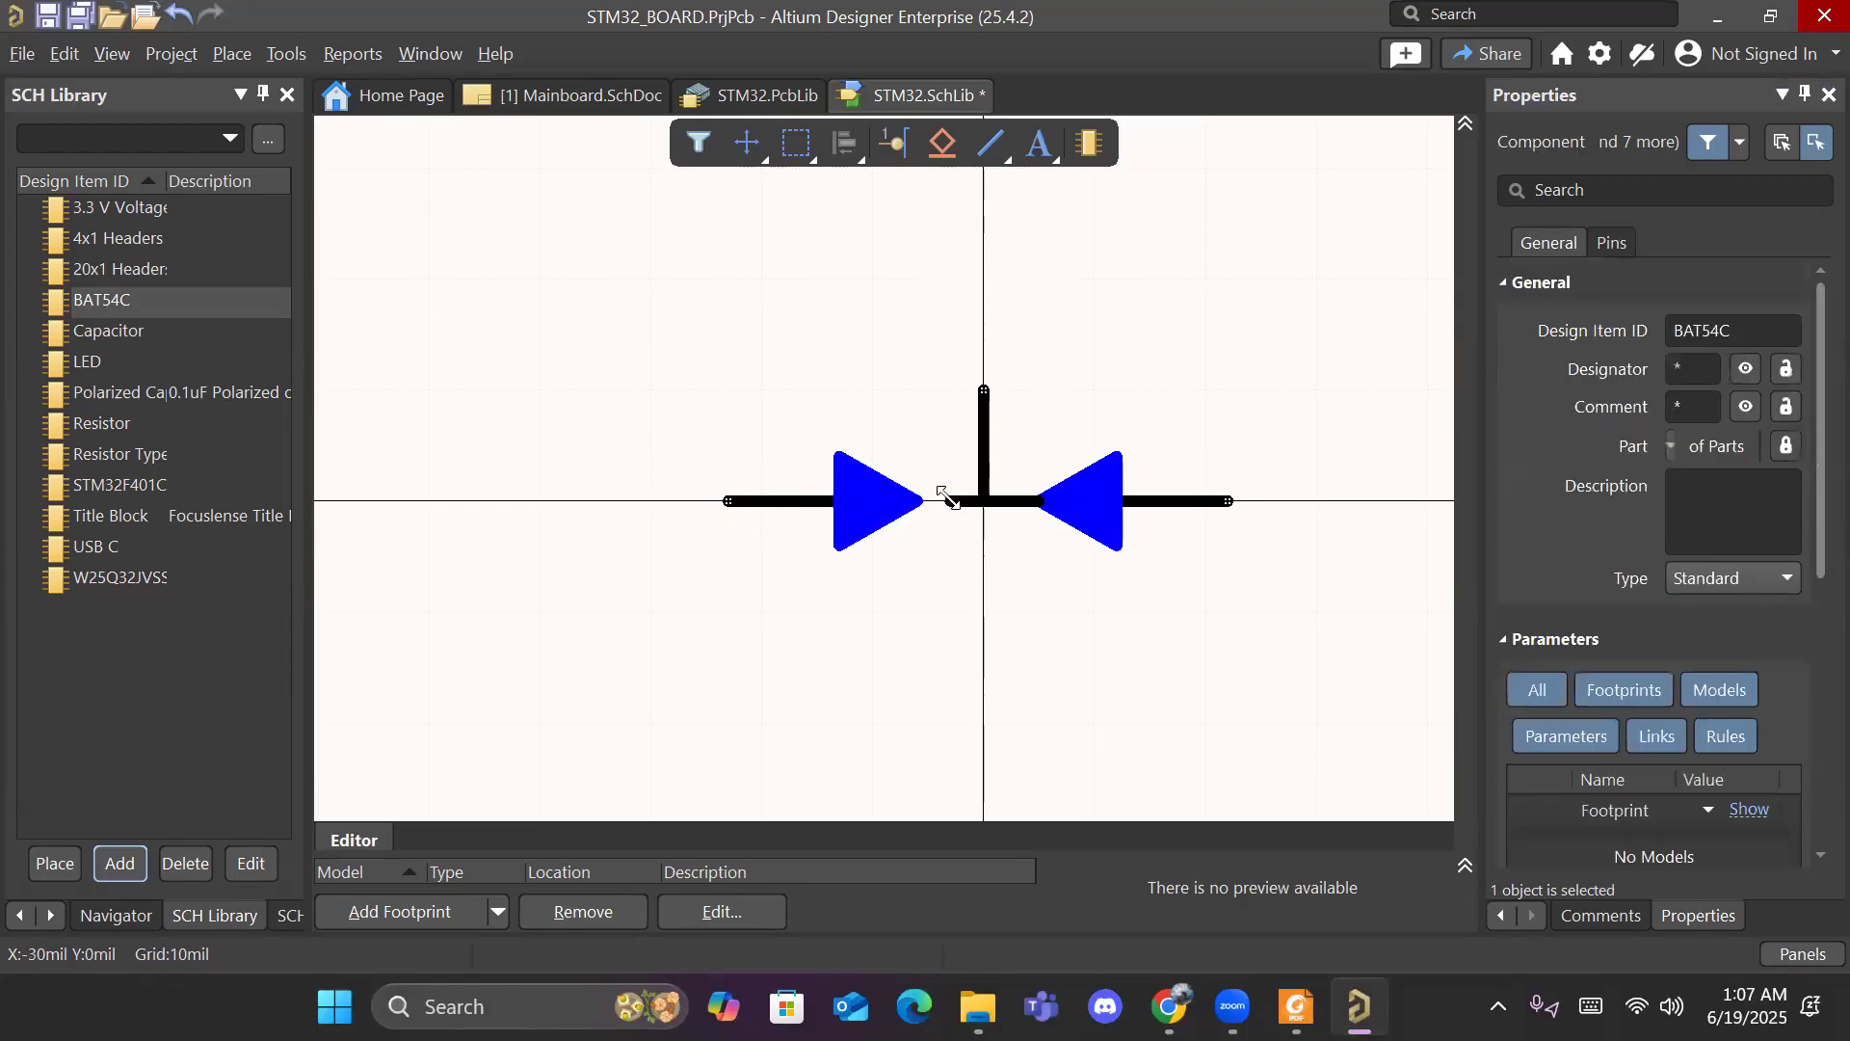
pyautogui.click(917, 499)
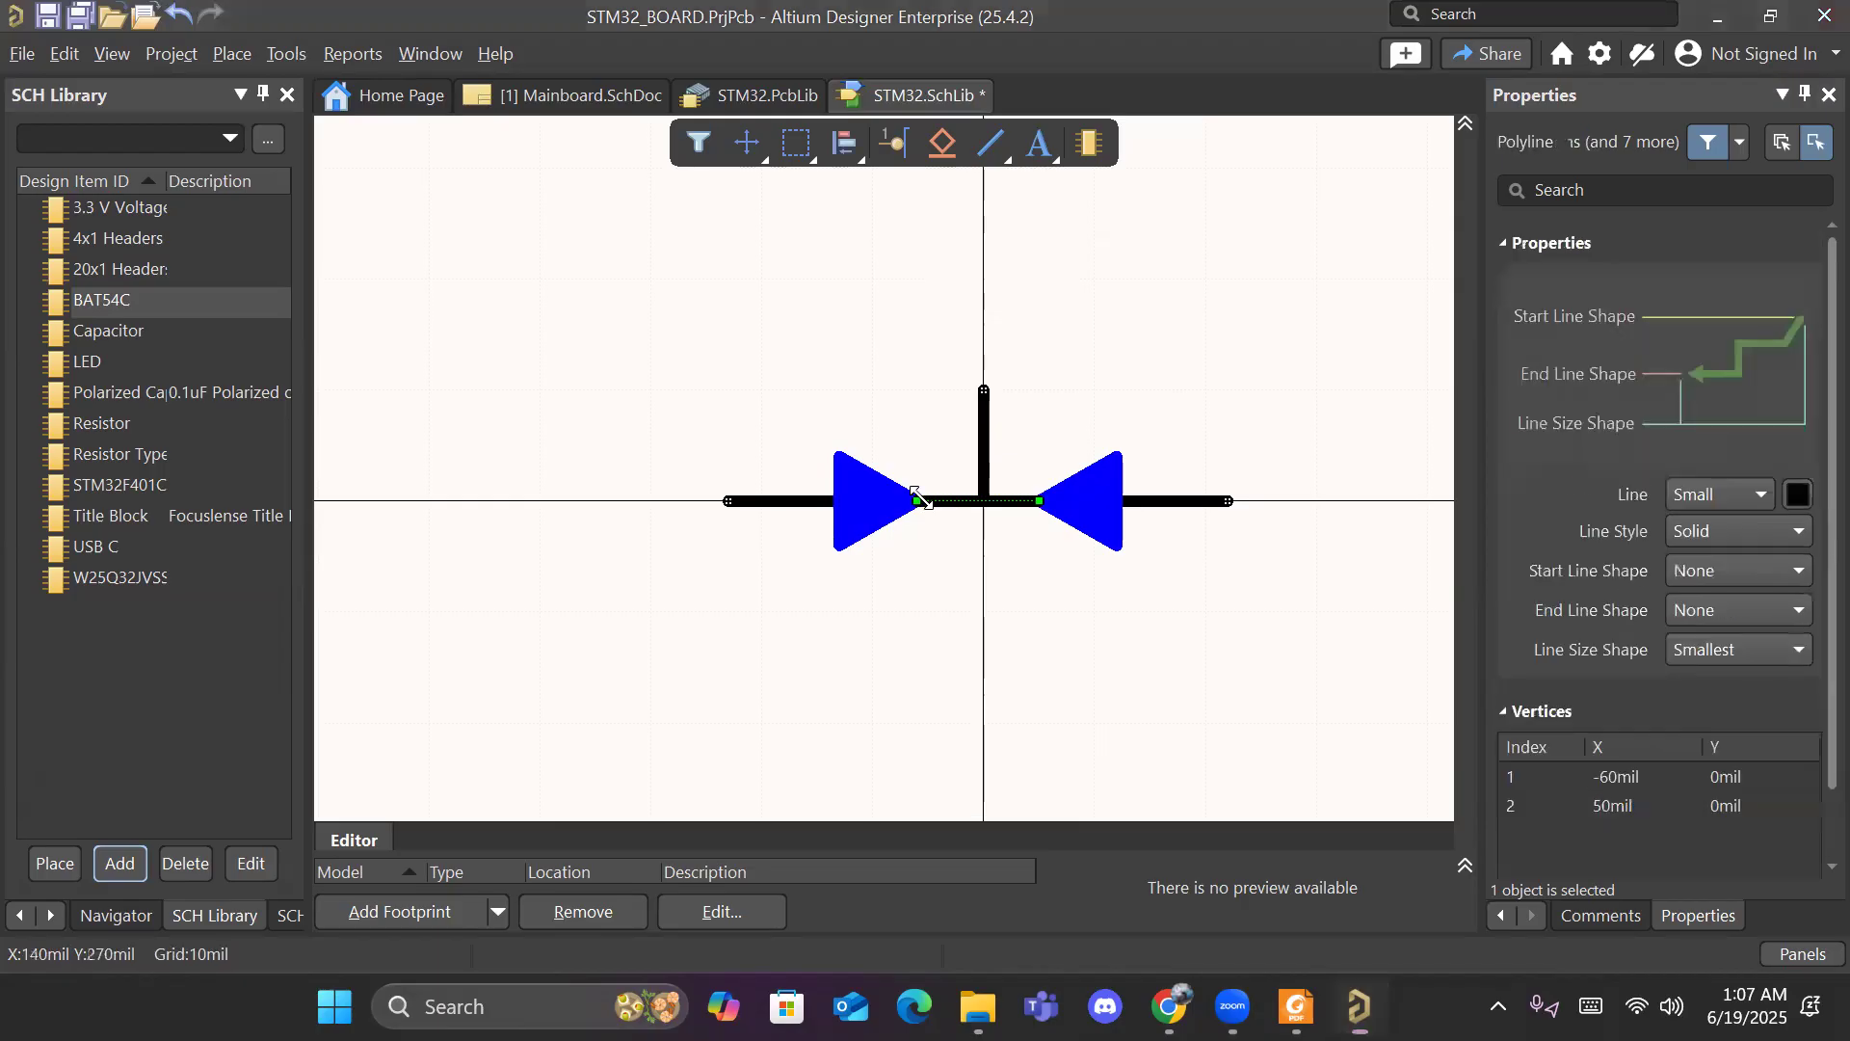
# Step: Draw the left diode's cathode bar from (-60, 70) to (-60, -70) mil with a foot ending at (-40, -70) mil
pyautogui.click(991, 143)
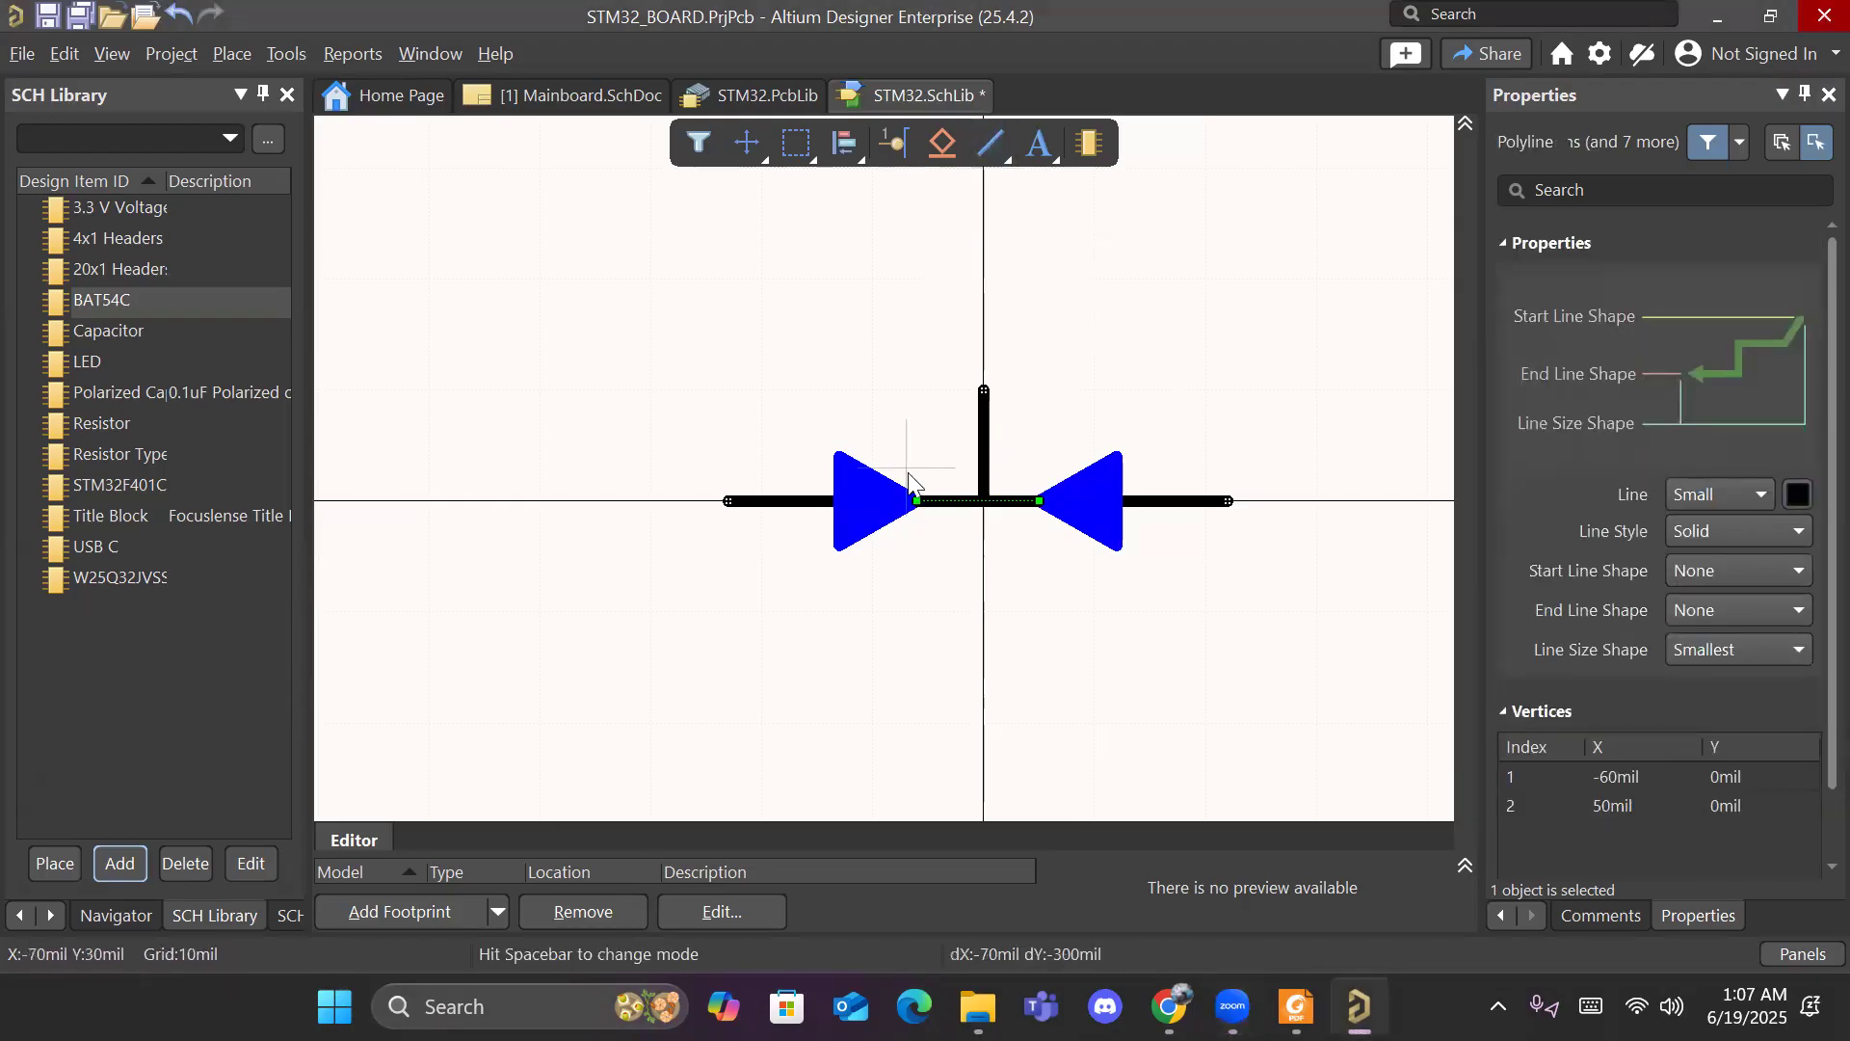
pyautogui.click(918, 422)
pyautogui.click(917, 578)
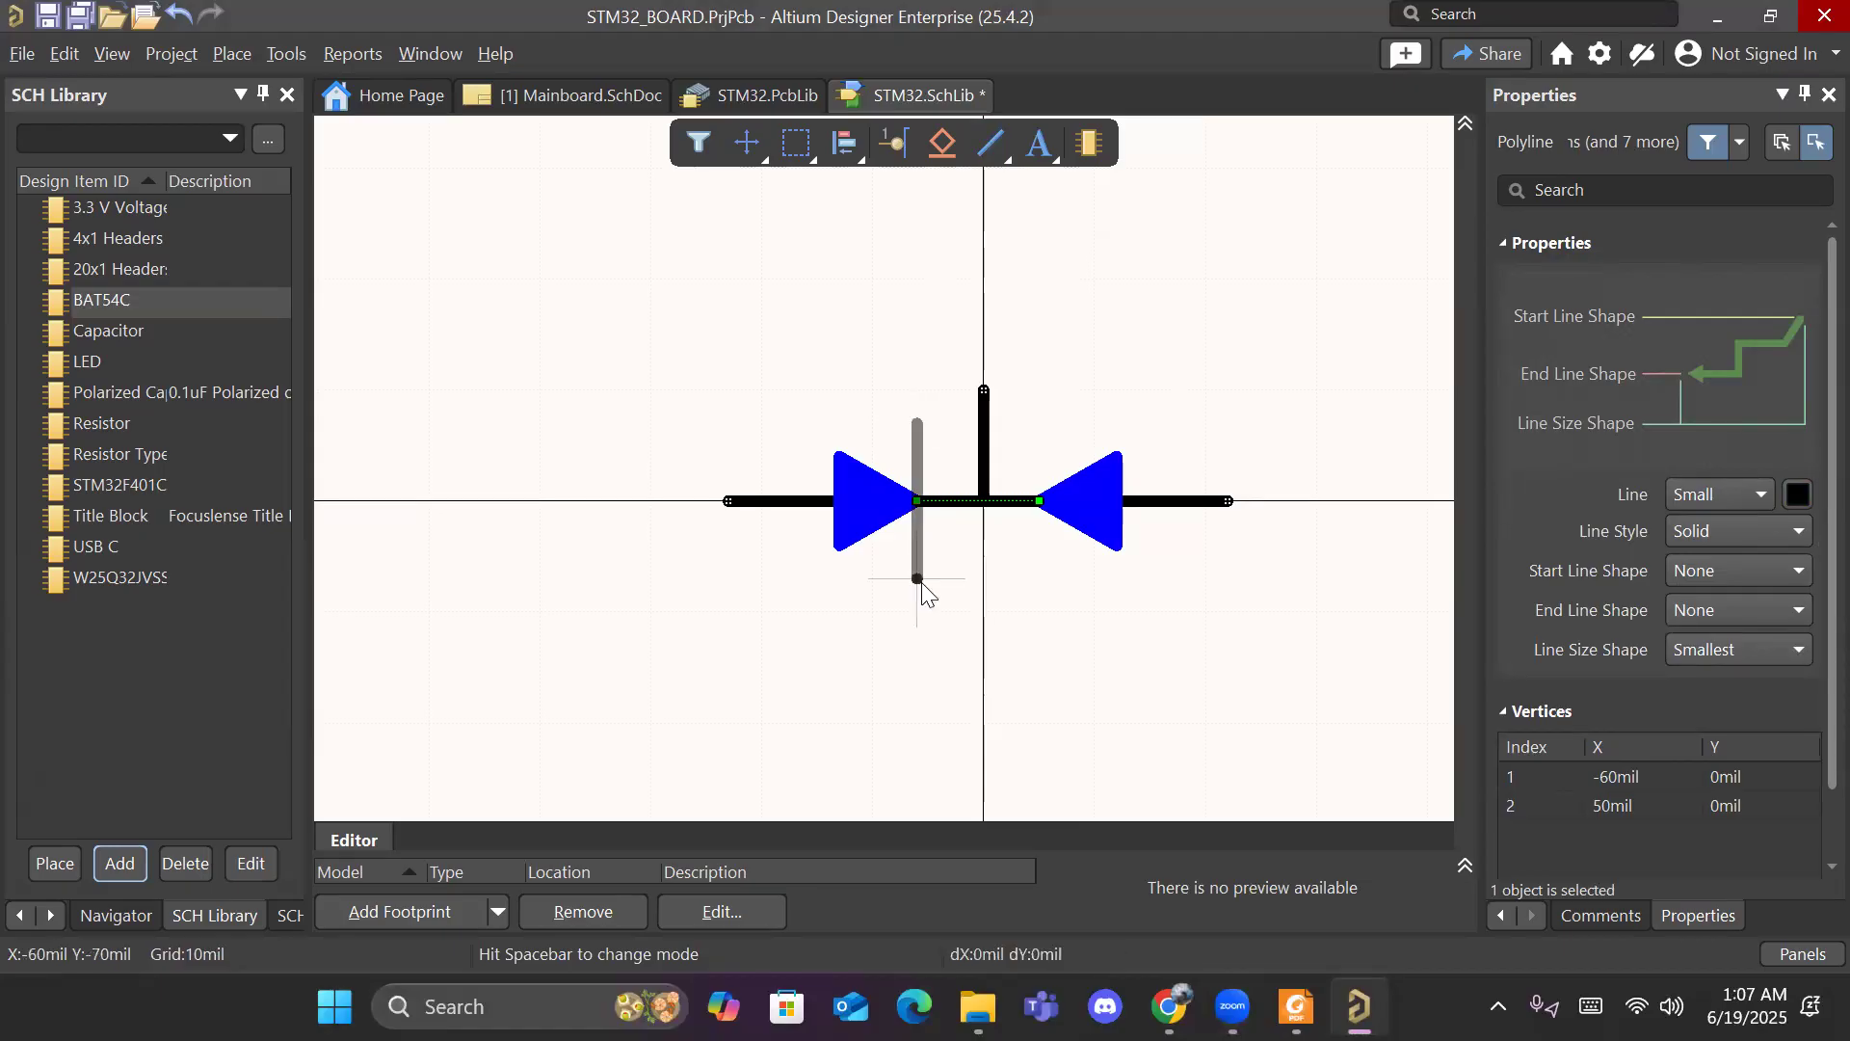
pyautogui.click(939, 579)
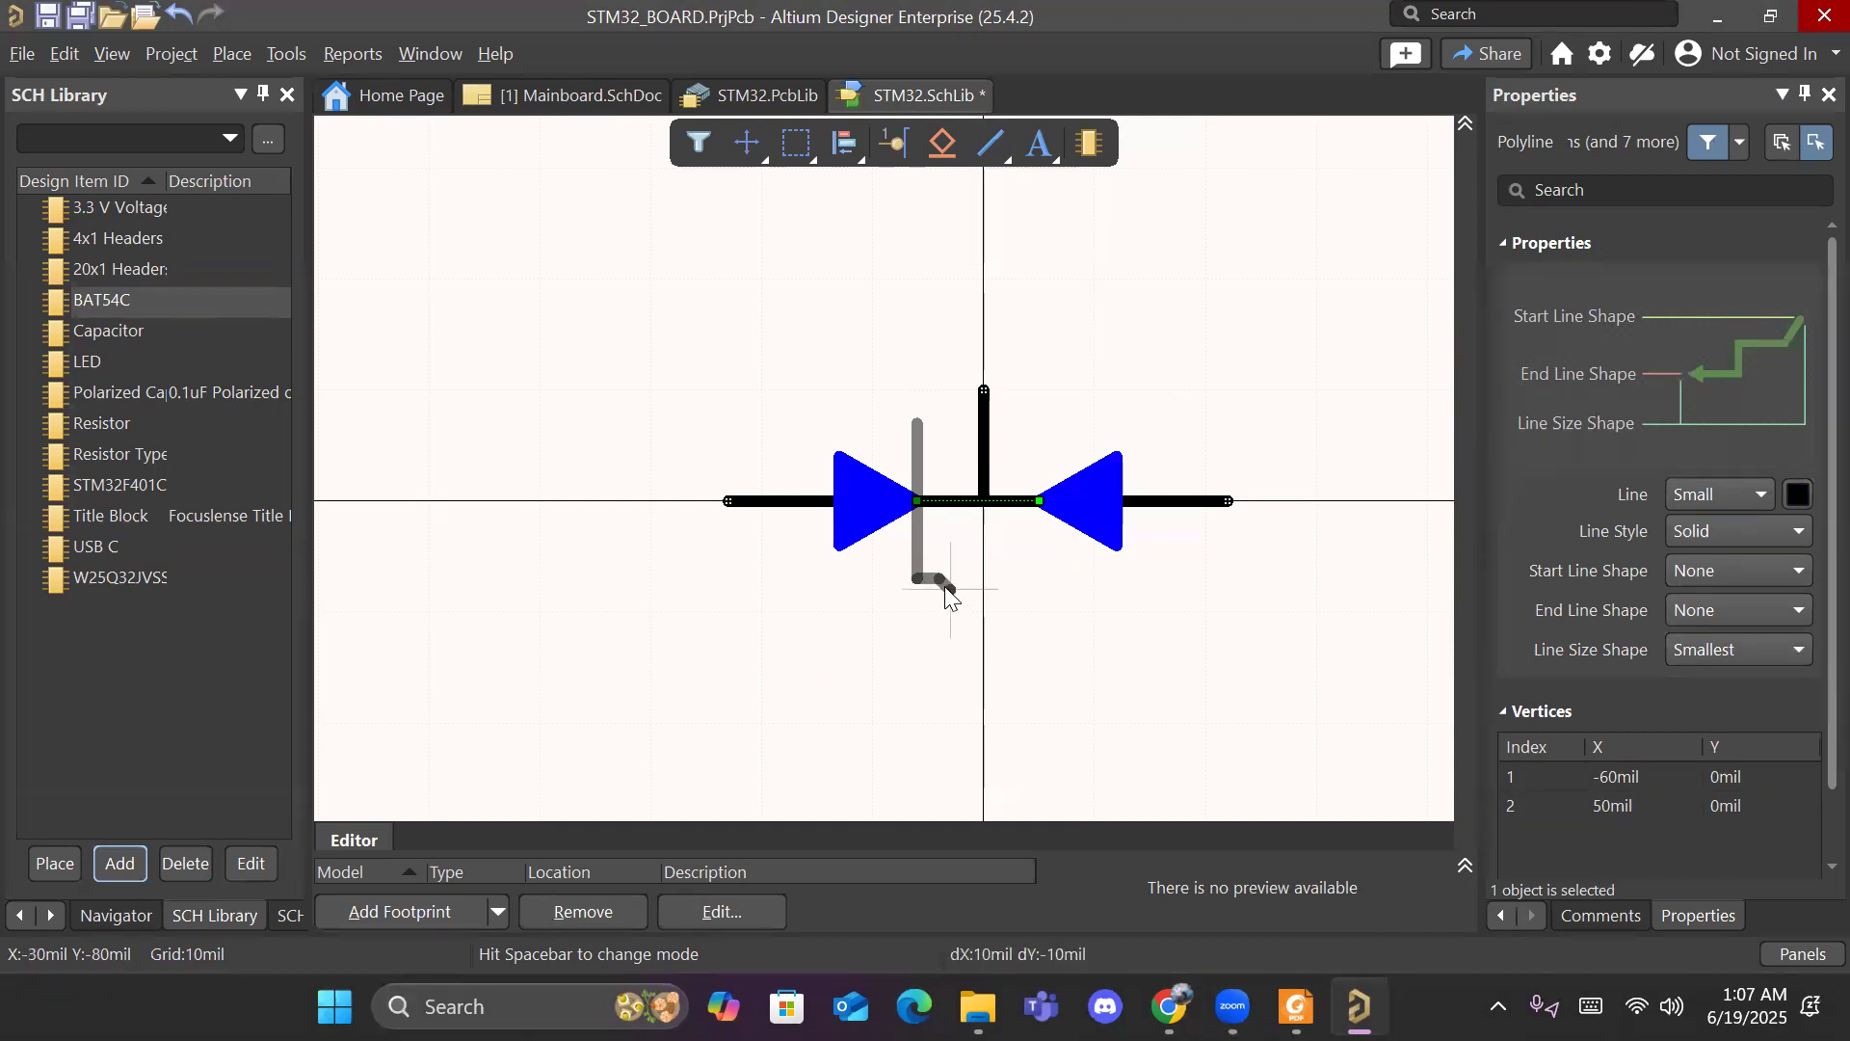
pyautogui.rightClick(944, 590)
pyautogui.click(987, 144)
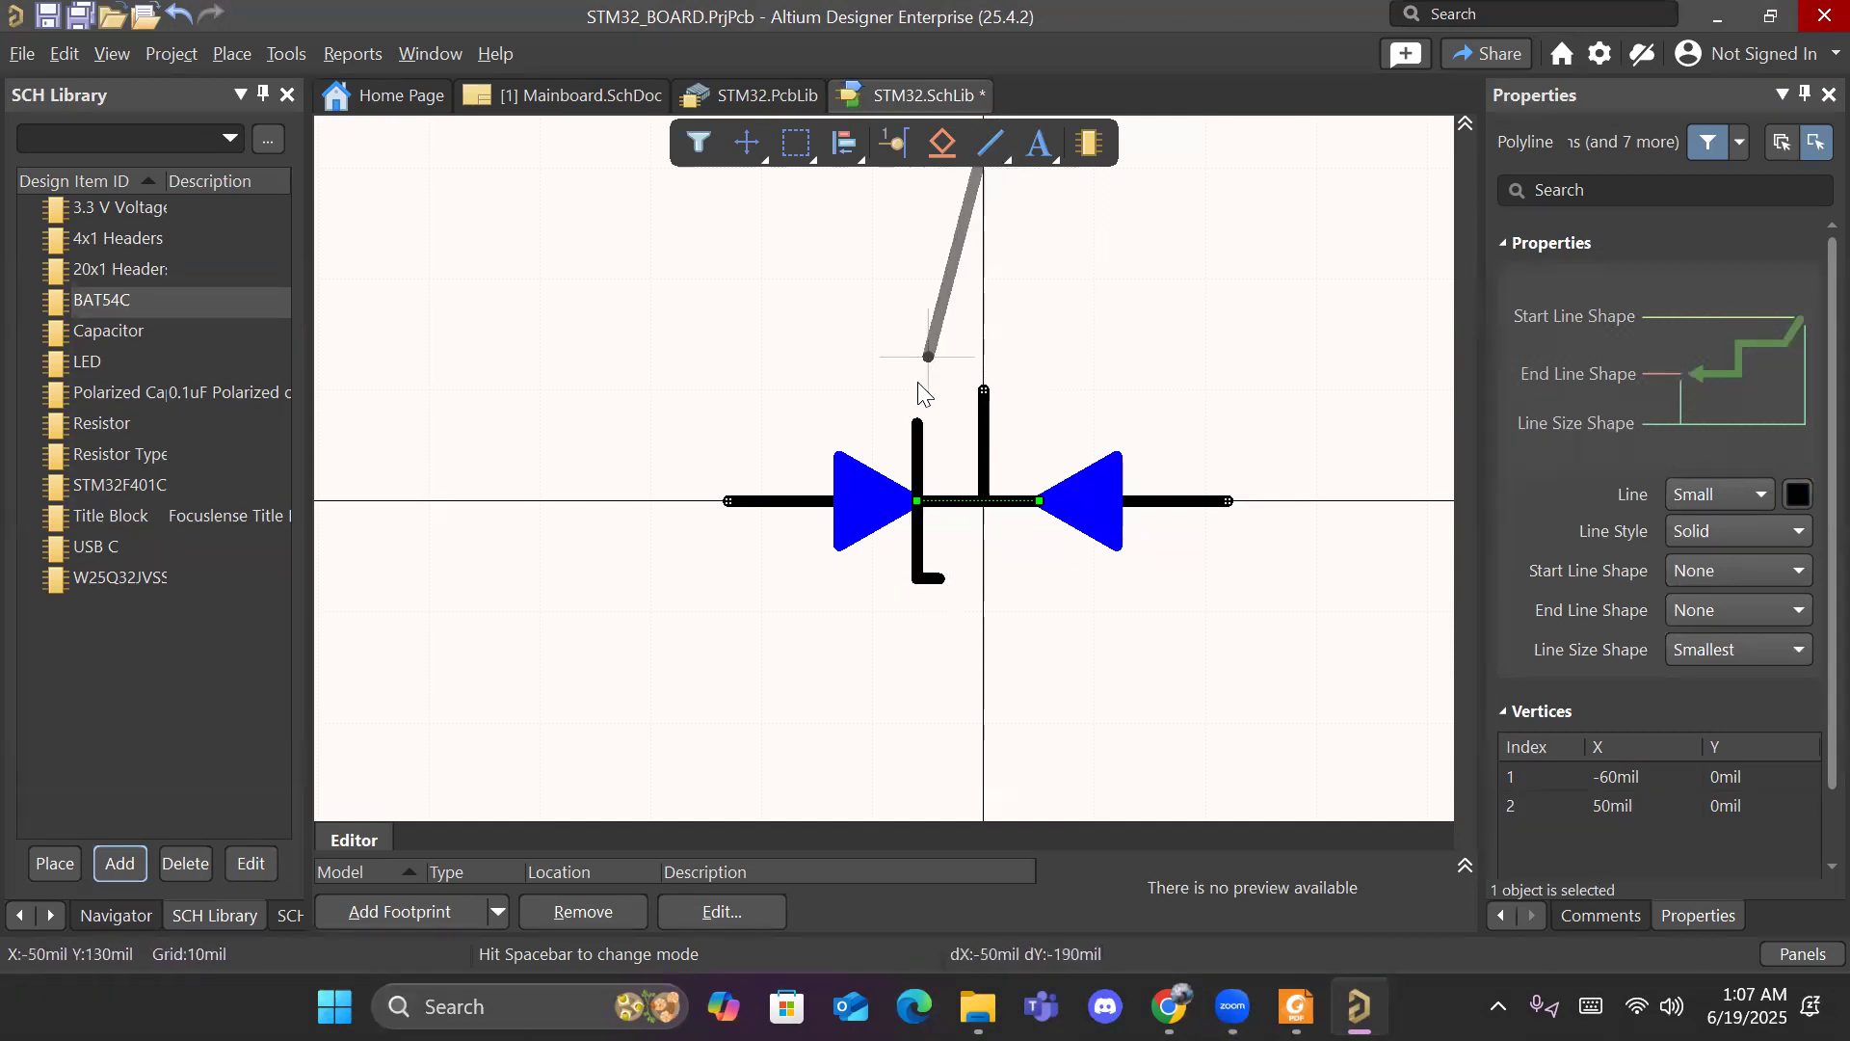
pyautogui.rightClick(954, 379)
pyautogui.rightClick(954, 379)
pyautogui.click(984, 133)
pyautogui.click(917, 426)
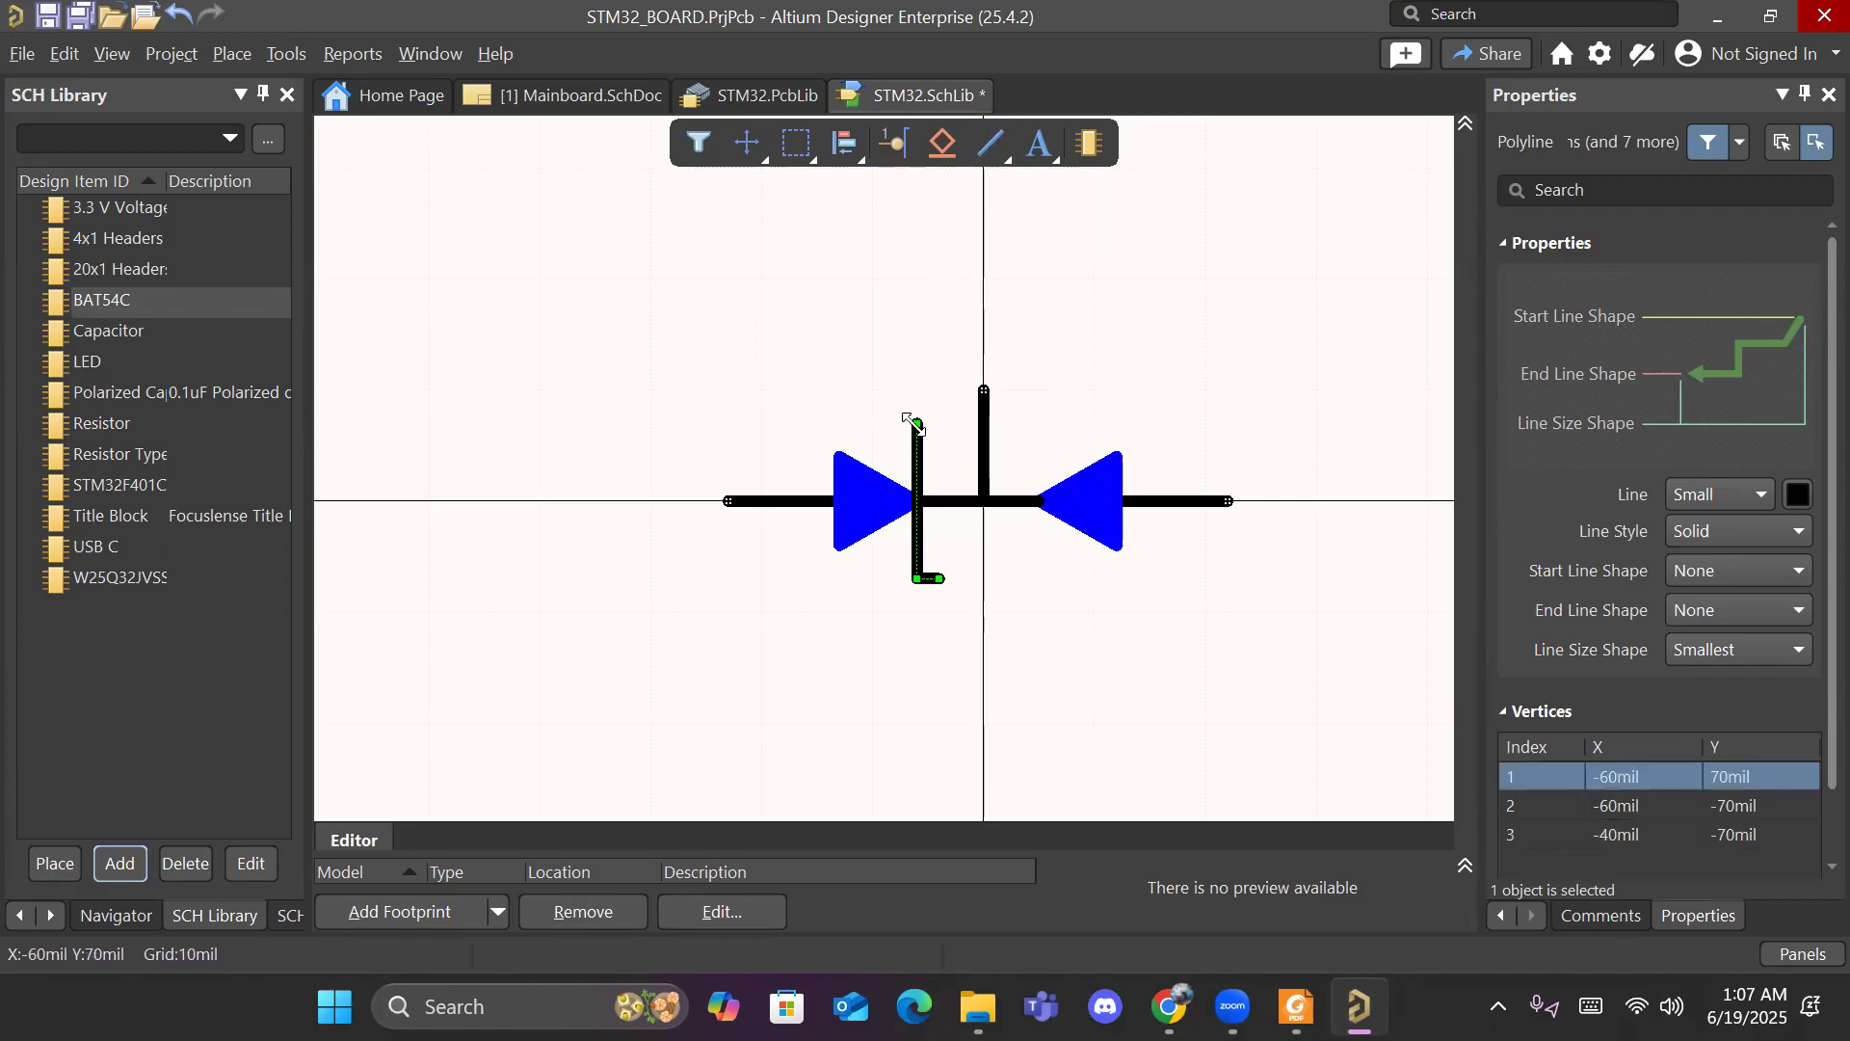
pyautogui.click(957, 376)
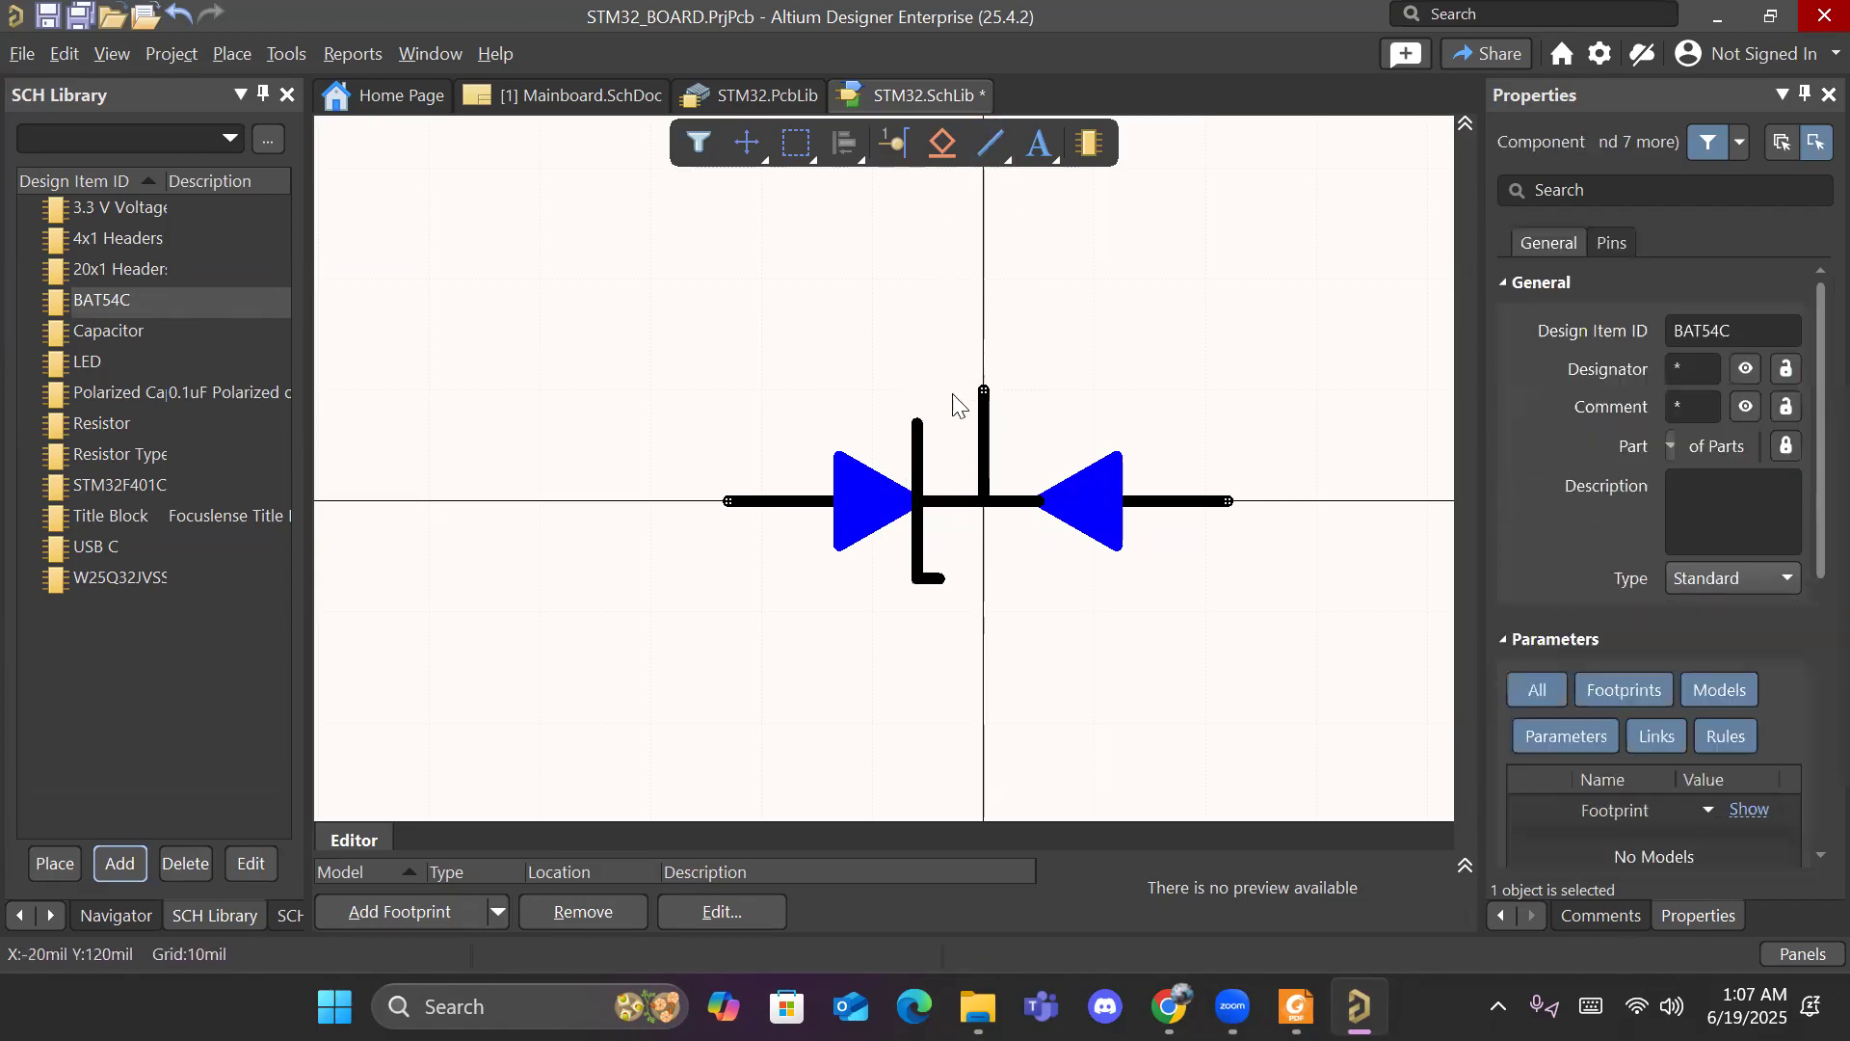
# Step: Draw a short horizontal line from (-60, 80) to (-80, 80) mil above the left cathode bar
pyautogui.click(990, 144)
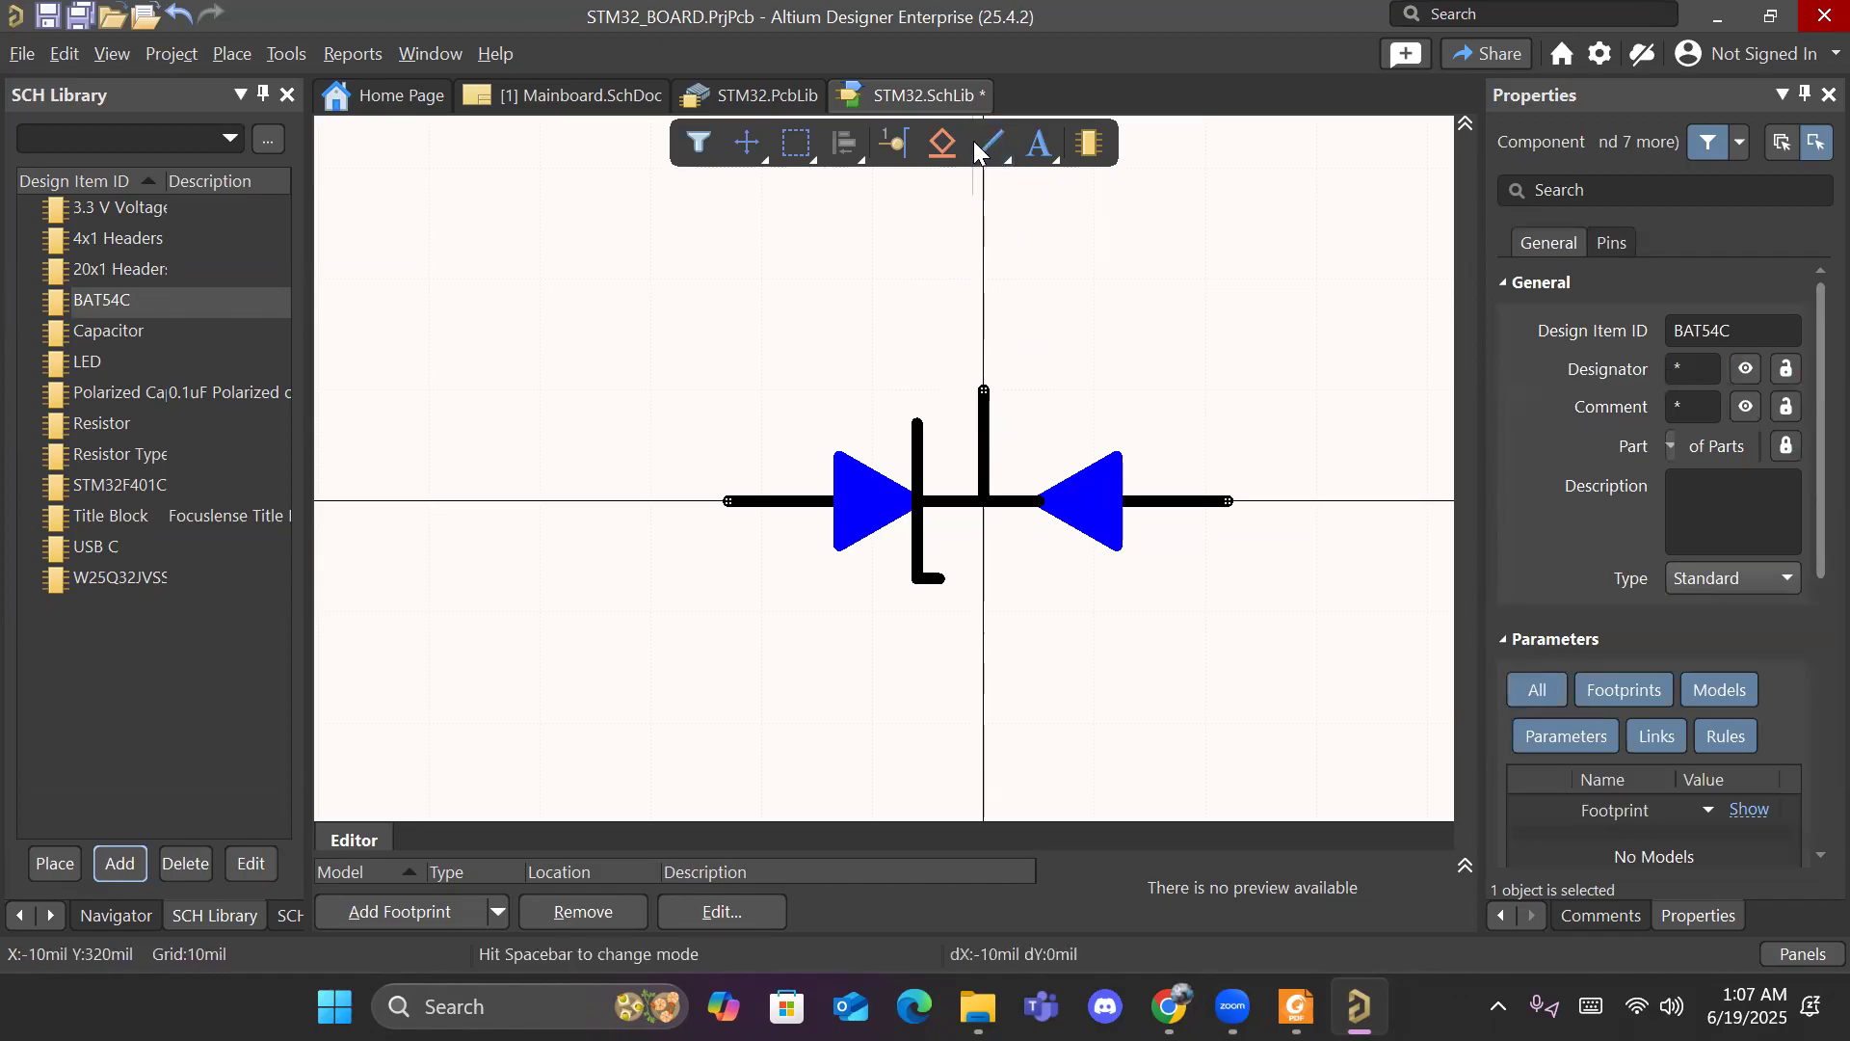
pyautogui.click(917, 413)
pyautogui.click(894, 412)
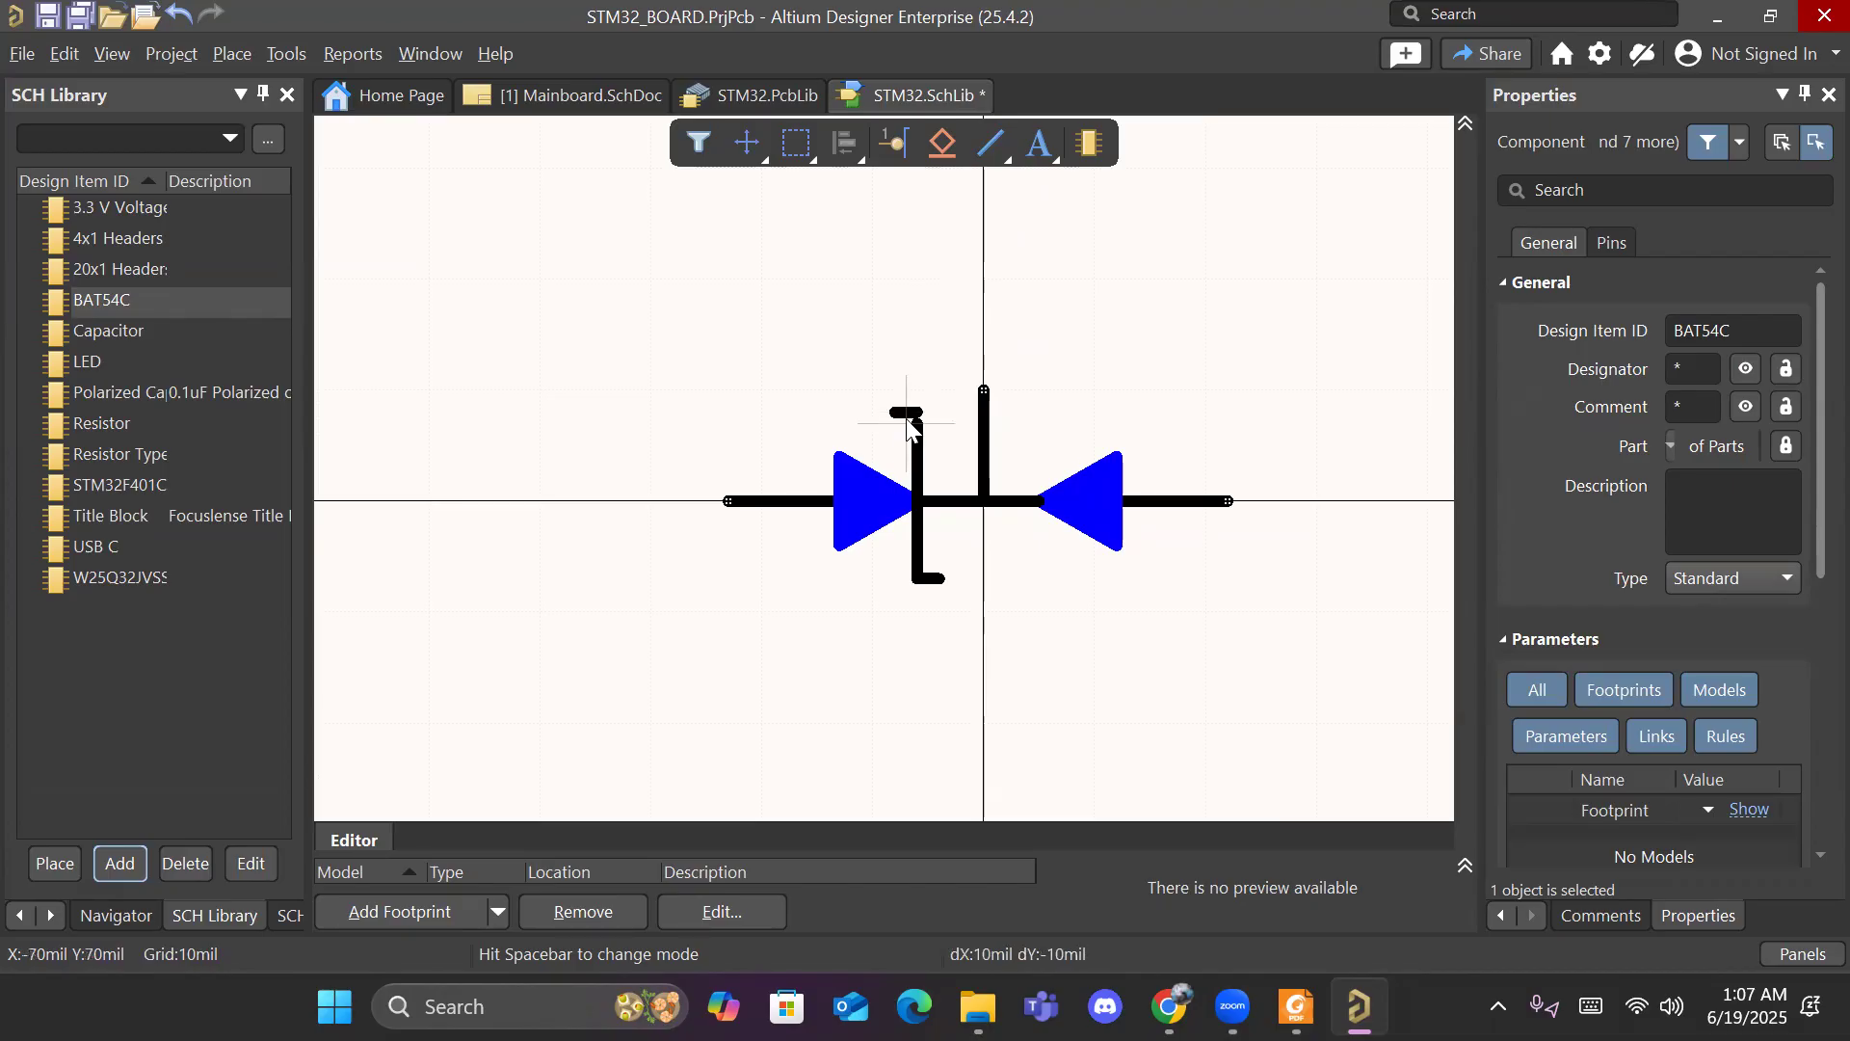
pyautogui.click(906, 403)
pyautogui.press('Escape')
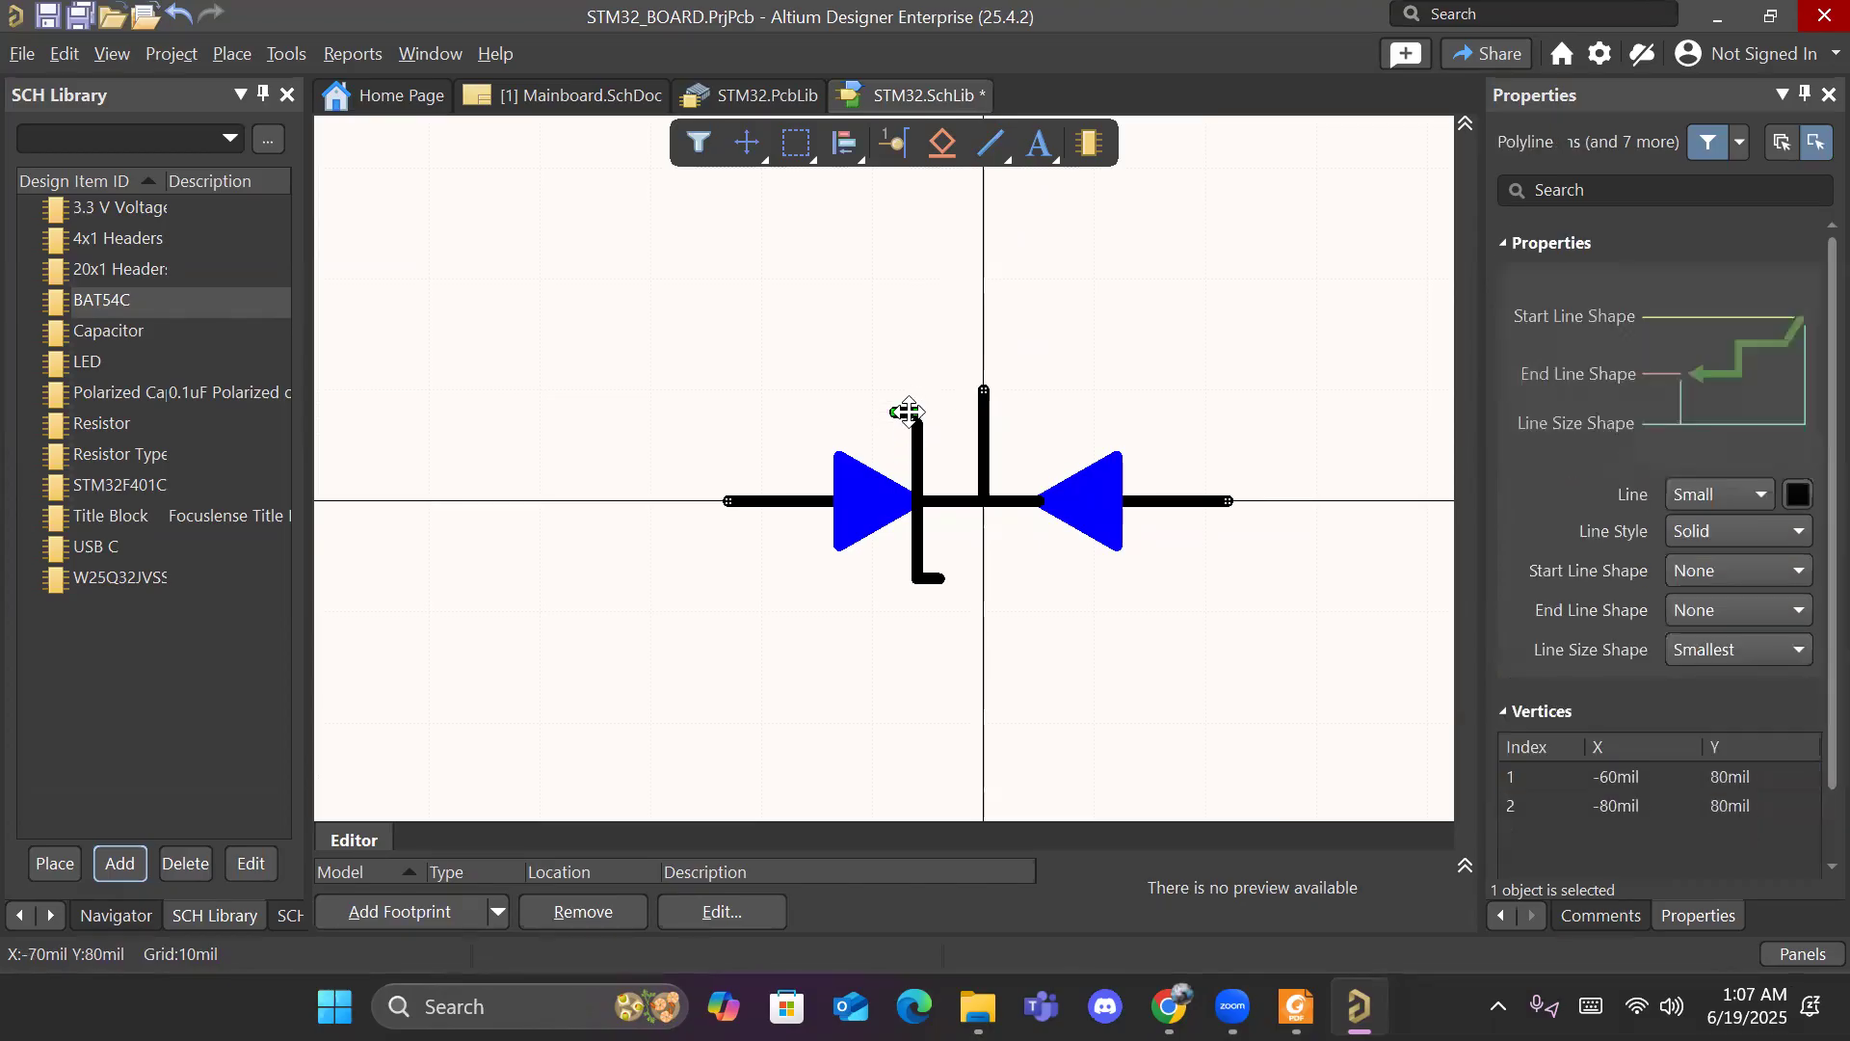
# Step: Move the short line above the left cathode bar down to Y 70 mil so it joins the bar's upper end
pyautogui.moveTo(905, 413); pyautogui.dragTo(906, 423)
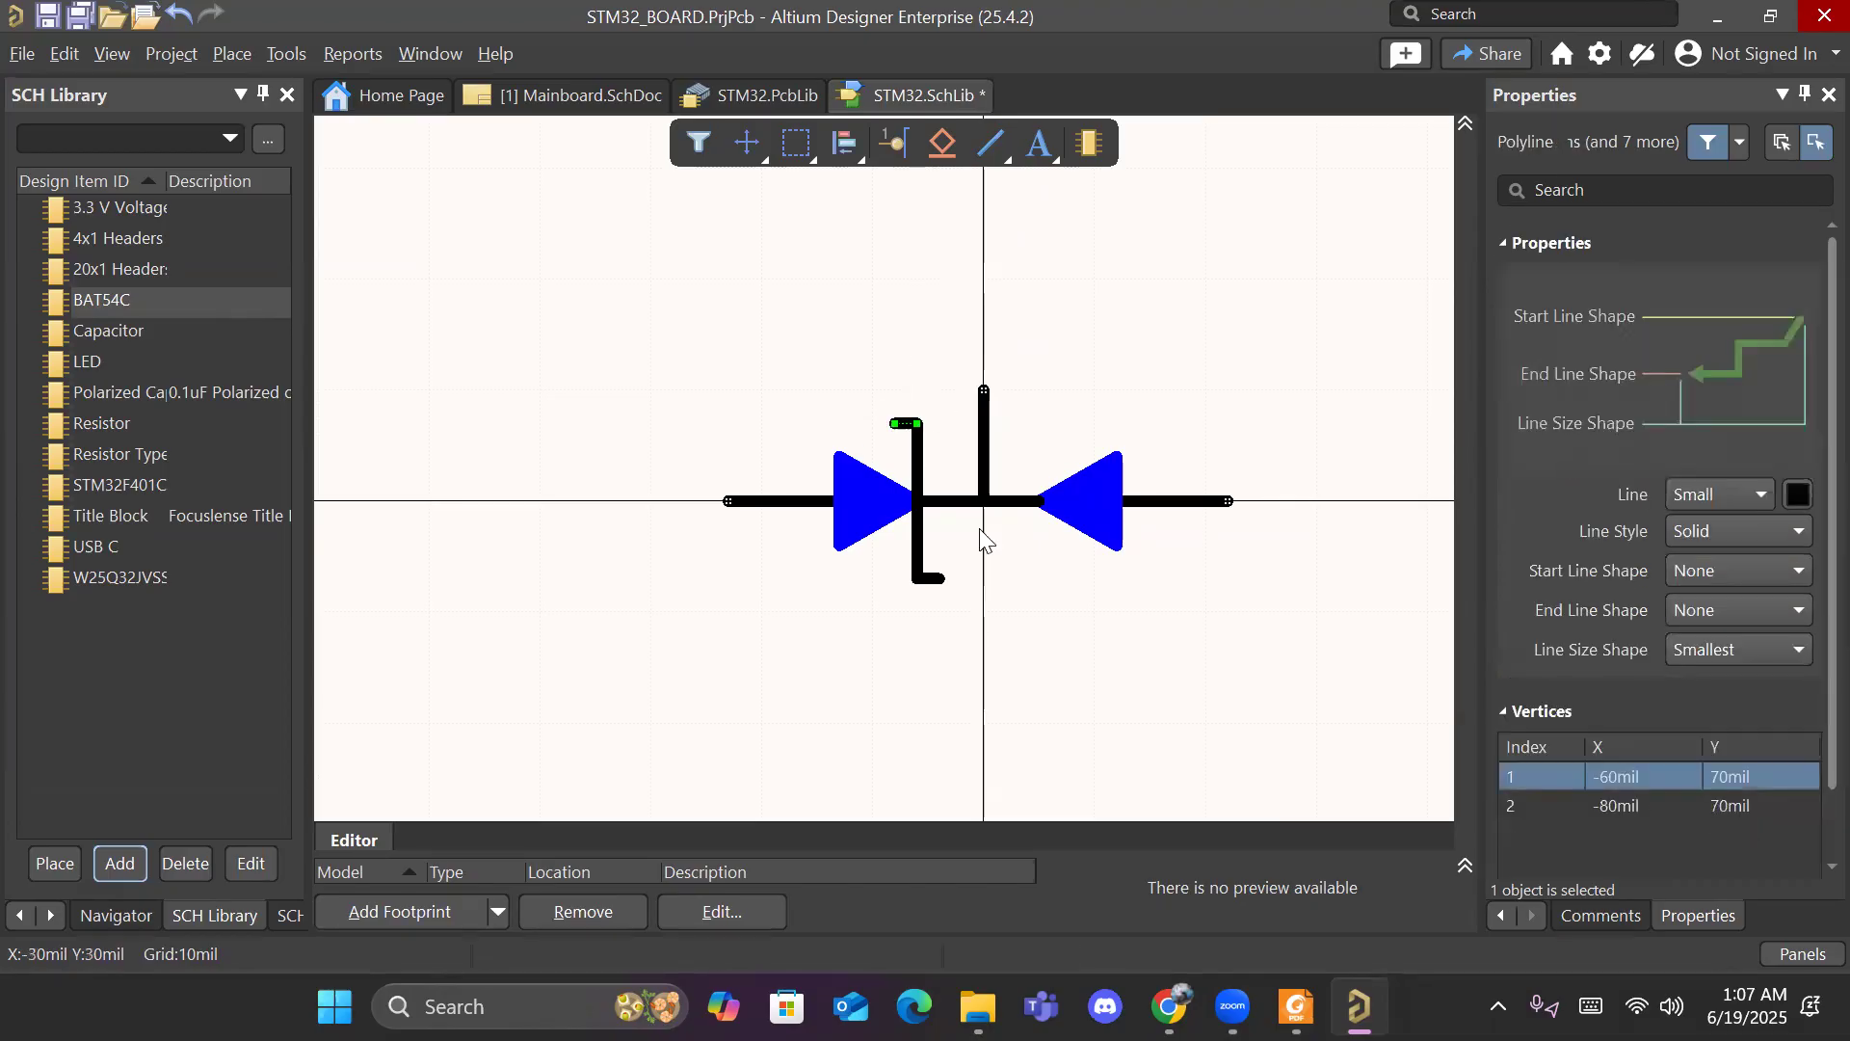
pyautogui.click(1038, 630)
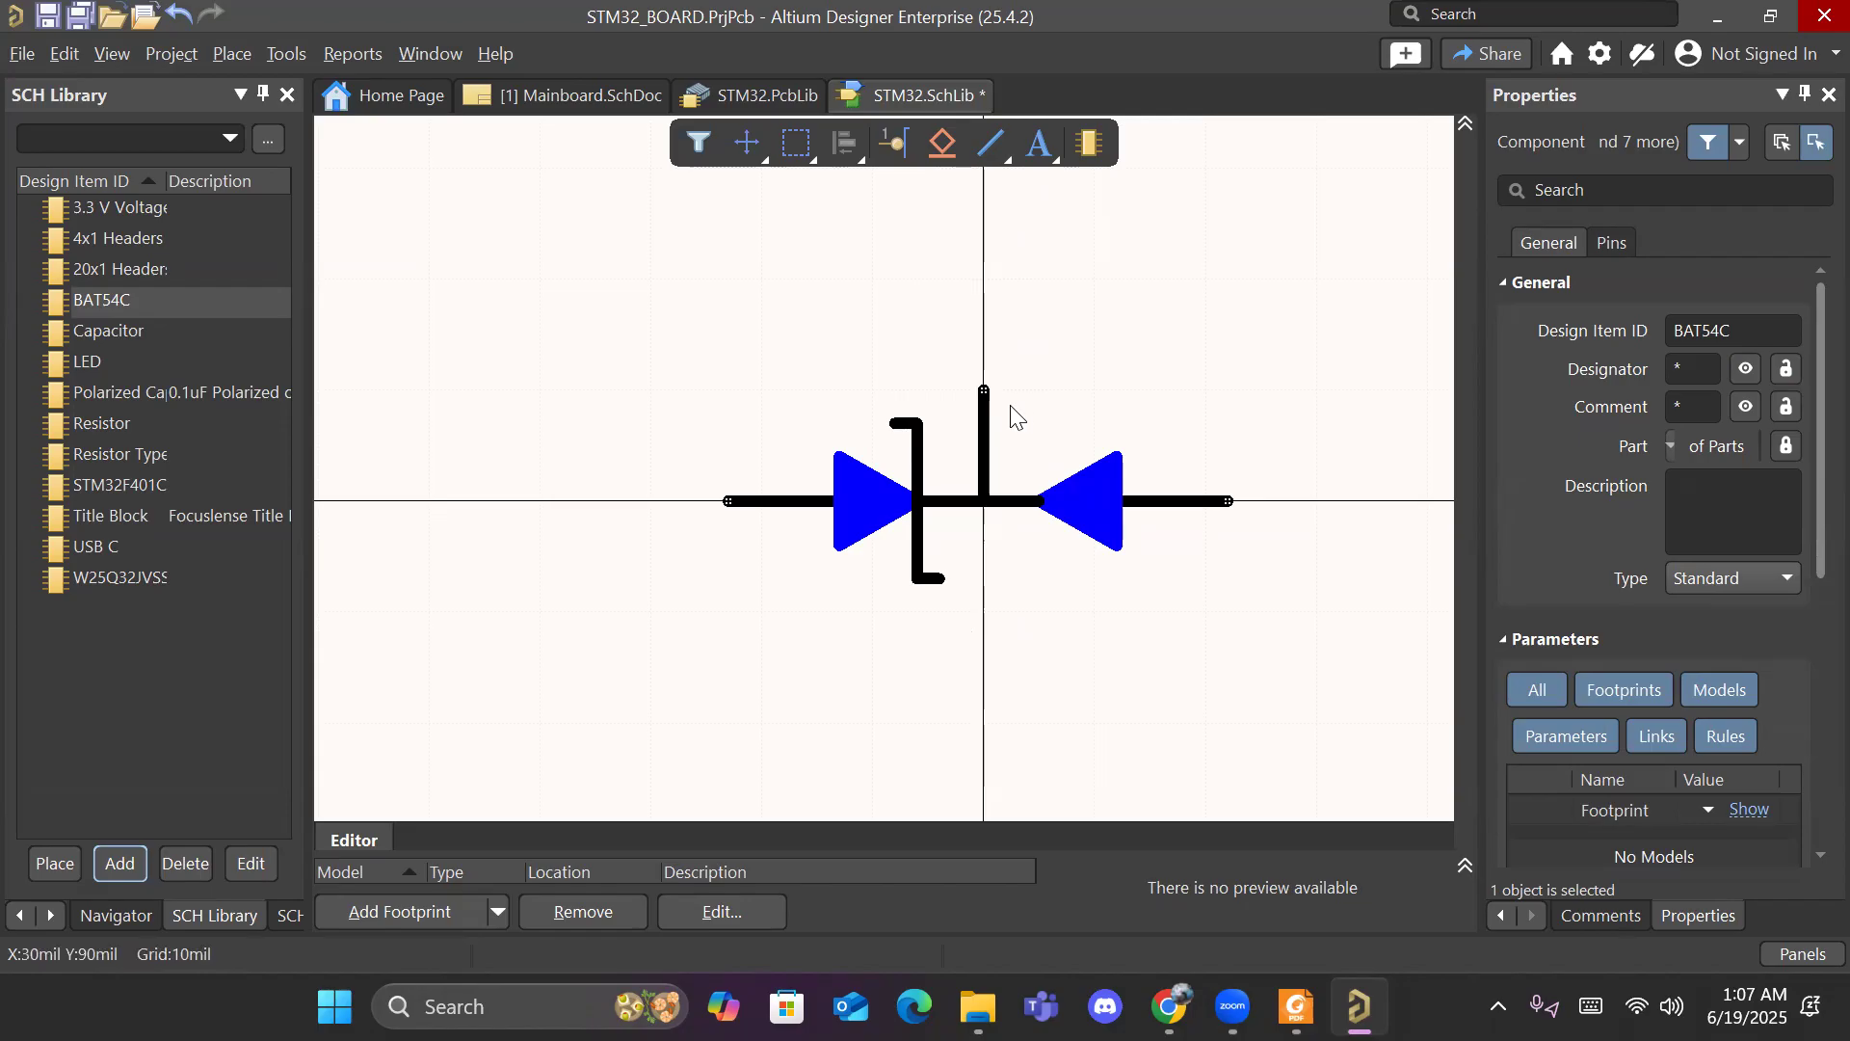
# Step: Paste a copy of the left cathode bar and its short line, rotated 180 degrees, at the right triangle's tip
pyautogui.click(939, 578)
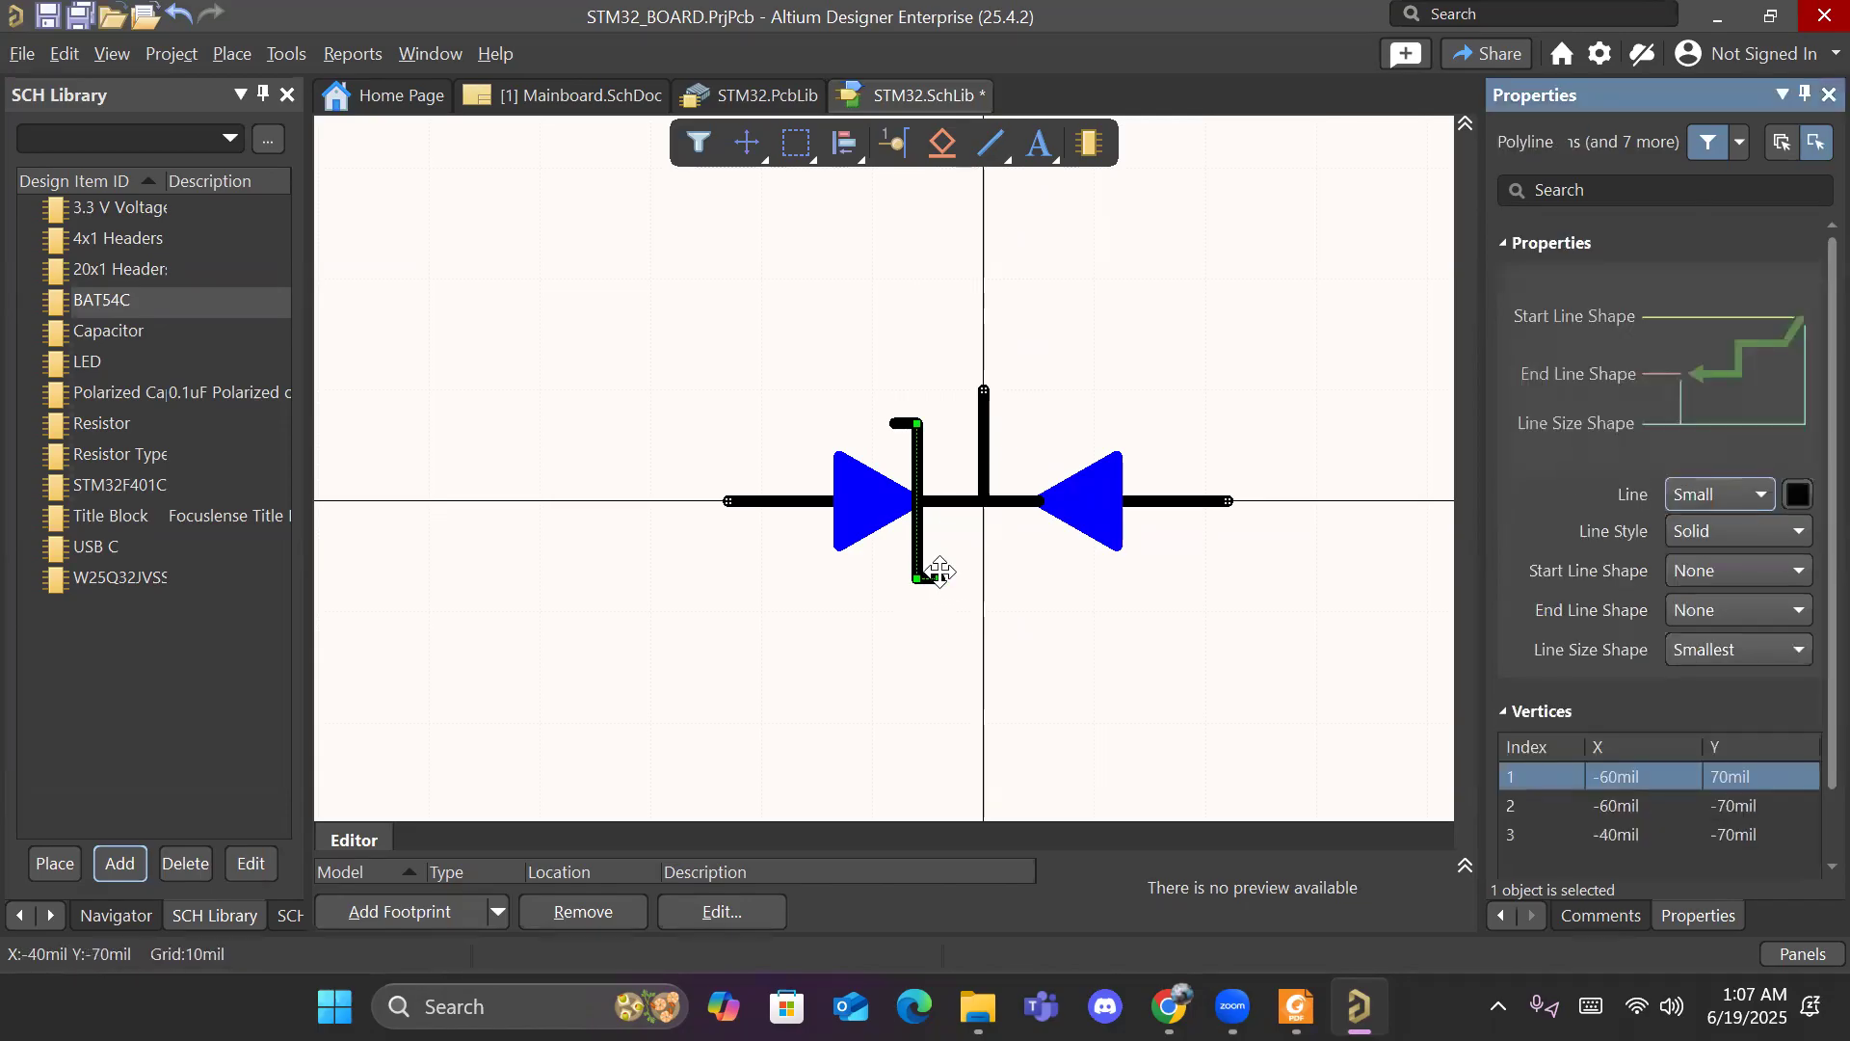
pyautogui.keyDown('shift'); pyautogui.click(902, 424); pyautogui.keyUp('shift')
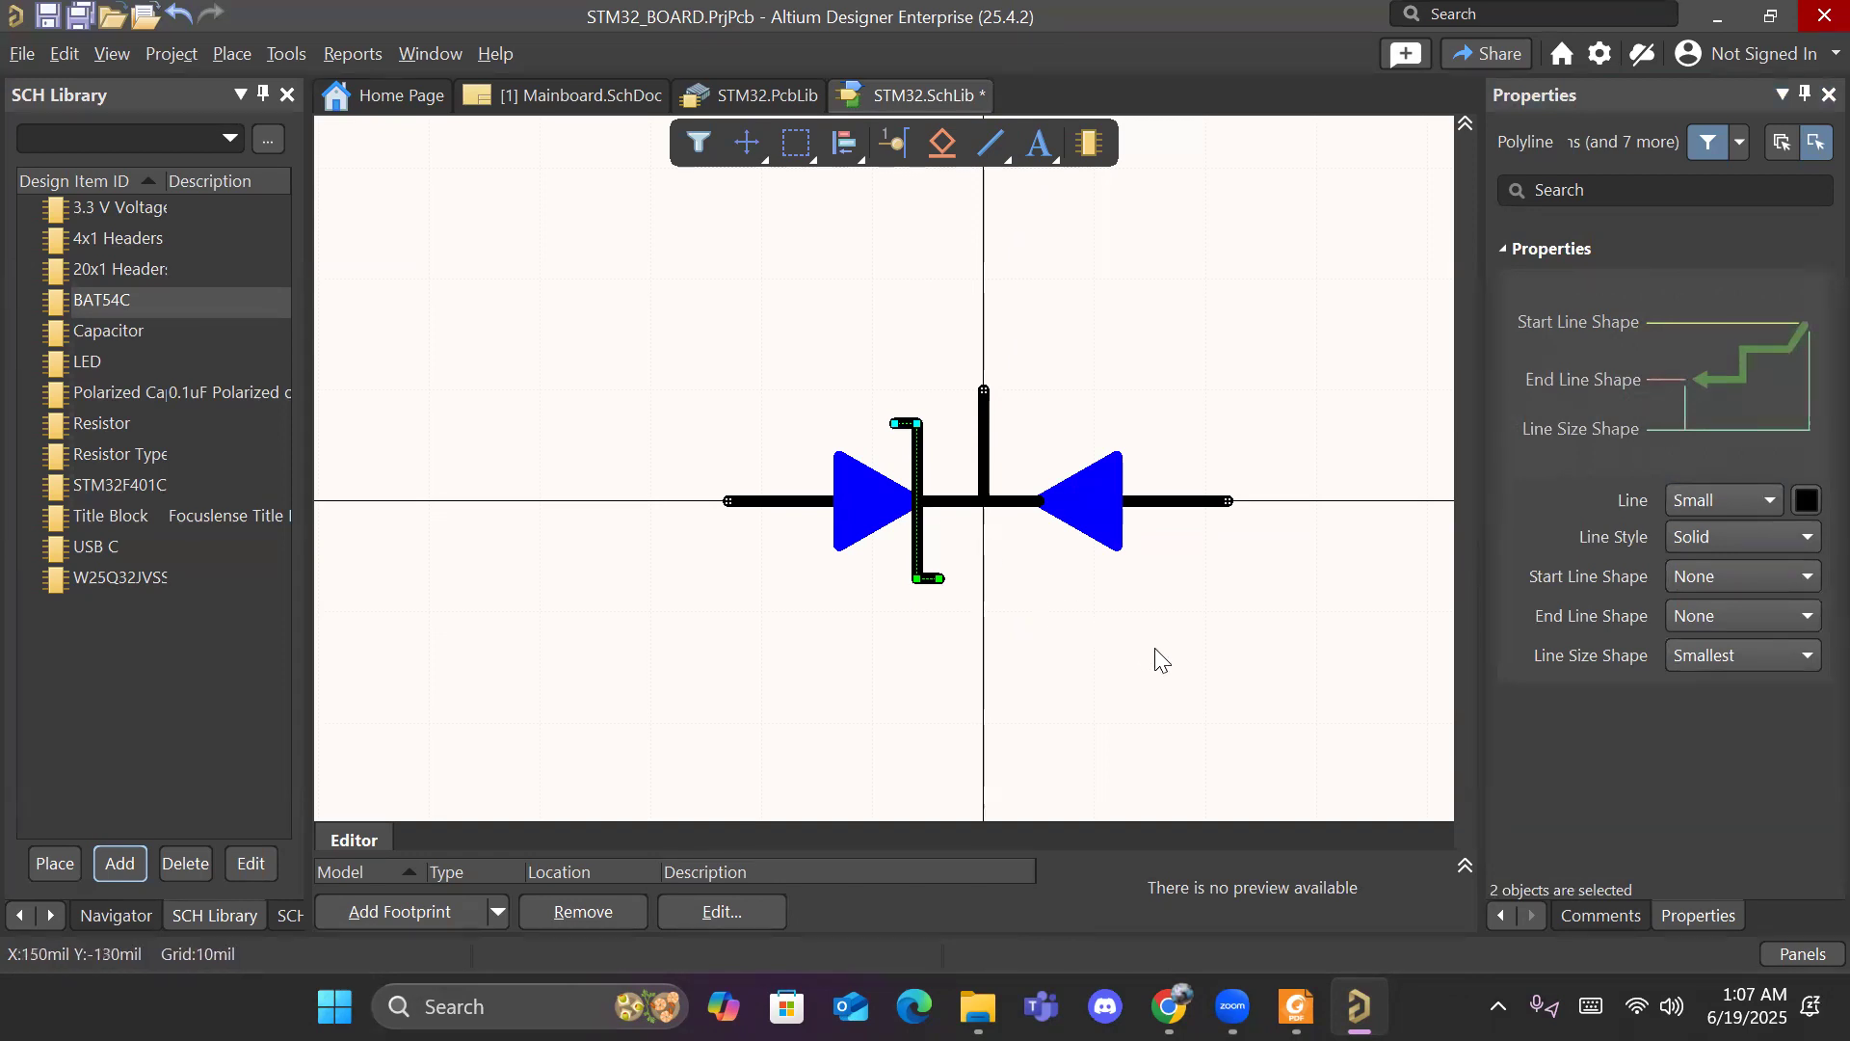
pyautogui.hotkey('ctrl', 'v')
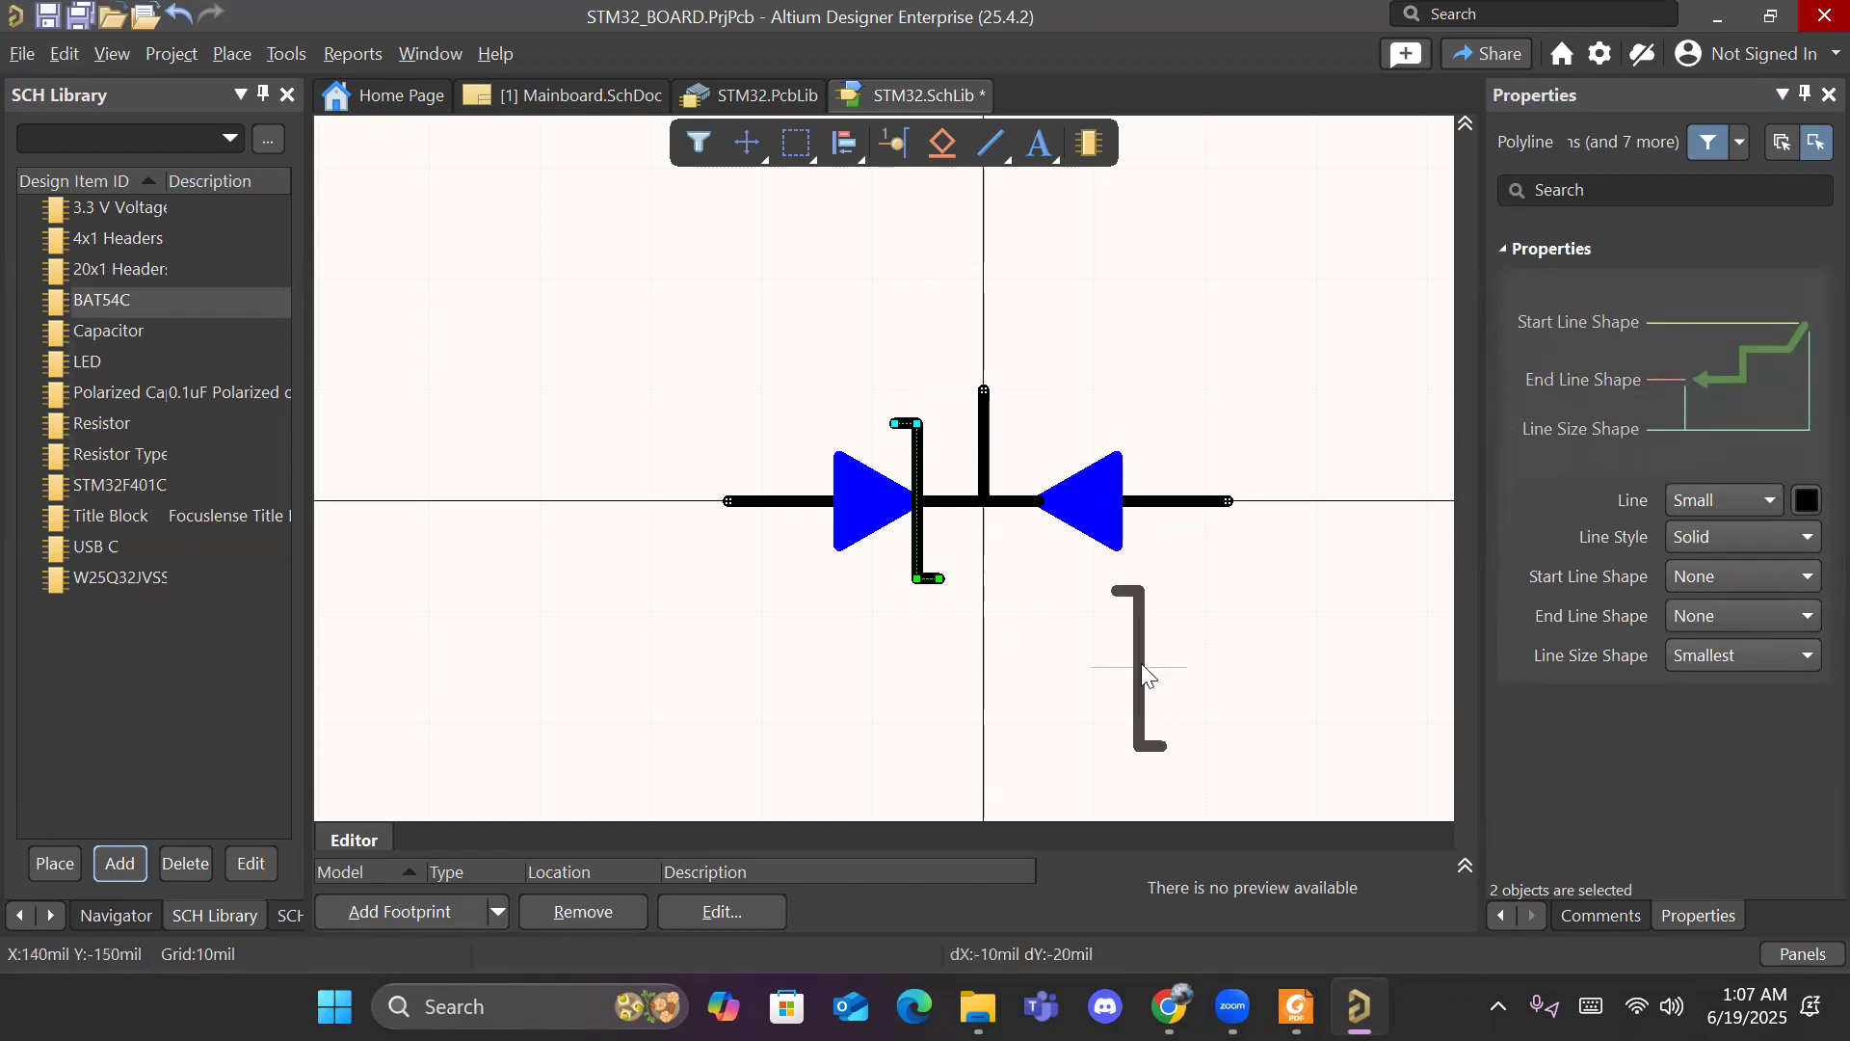
pyautogui.press('space')
pyautogui.press('space')
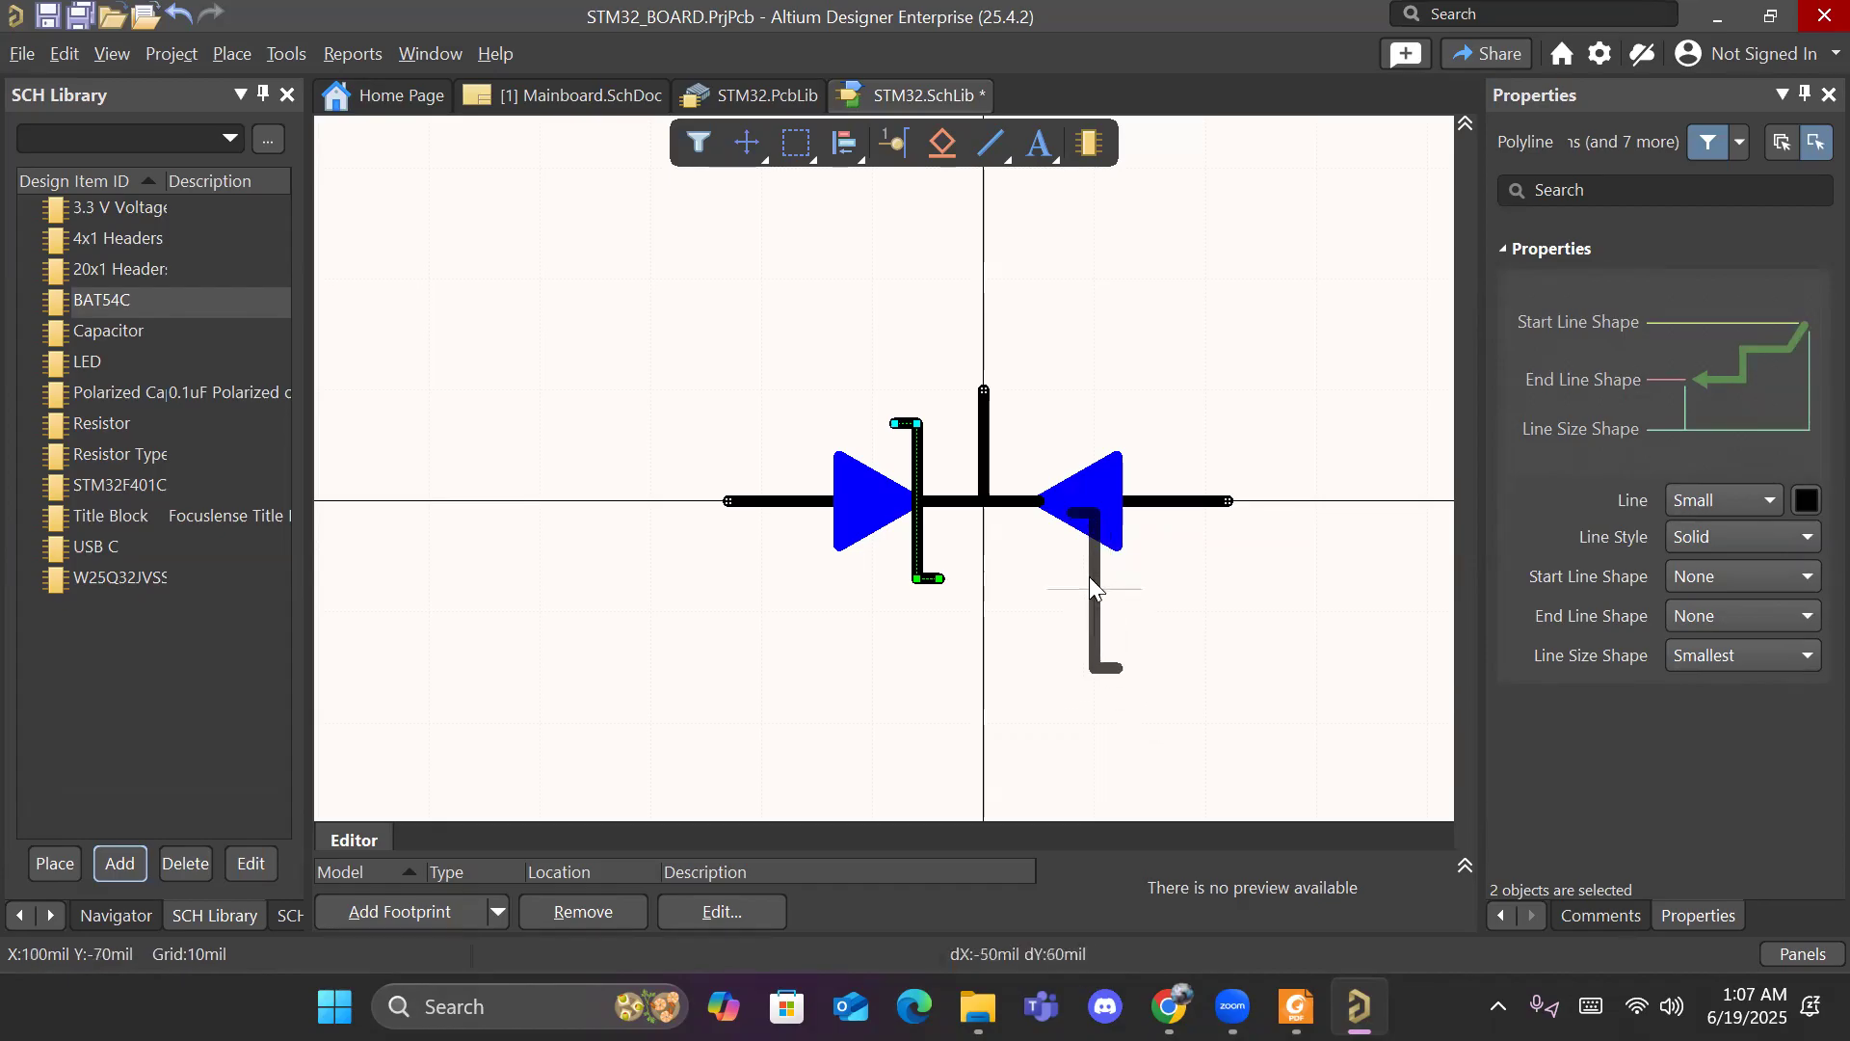
pyautogui.click(1041, 493)
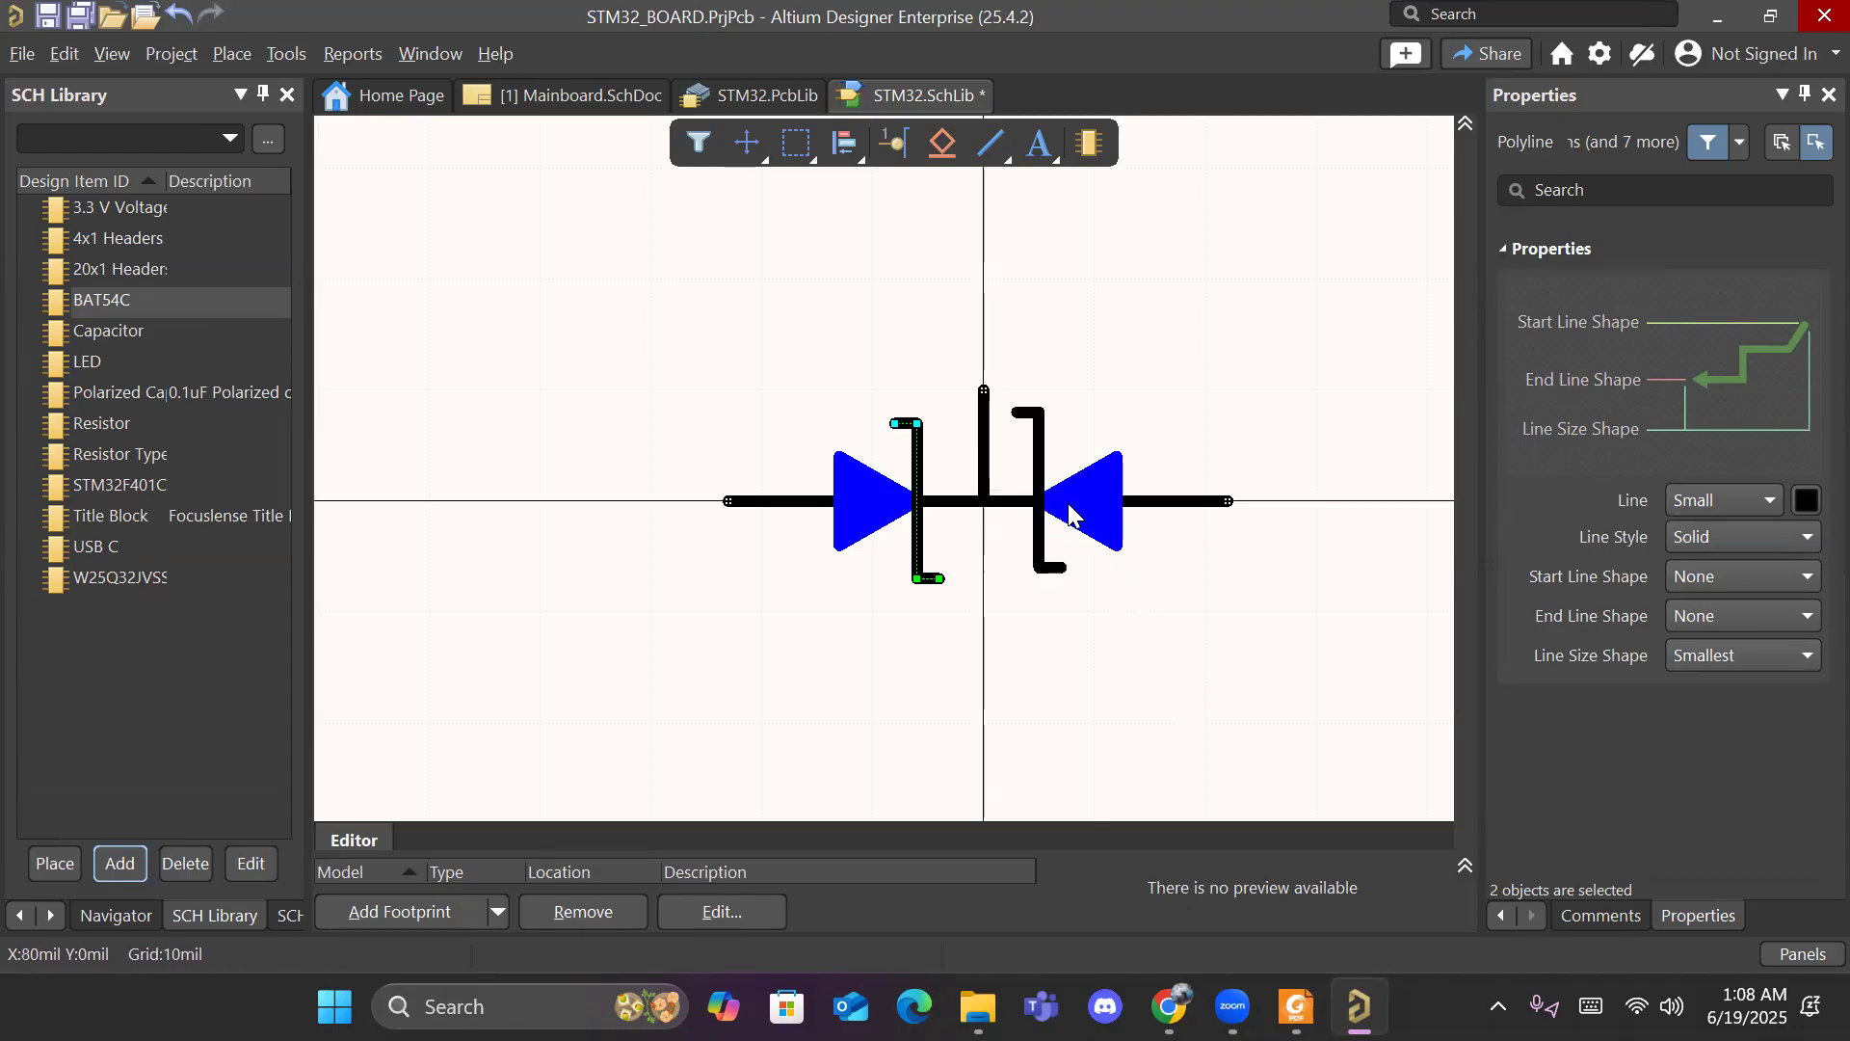
# Step: Move the short line at the copied bar's lower end to the inner side, spanning X 30 to 50 mil
pyautogui.click(1039, 453)
pyautogui.moveTo(1053, 565); pyautogui.dragTo(1030, 568)
pyautogui.click(1026, 412)
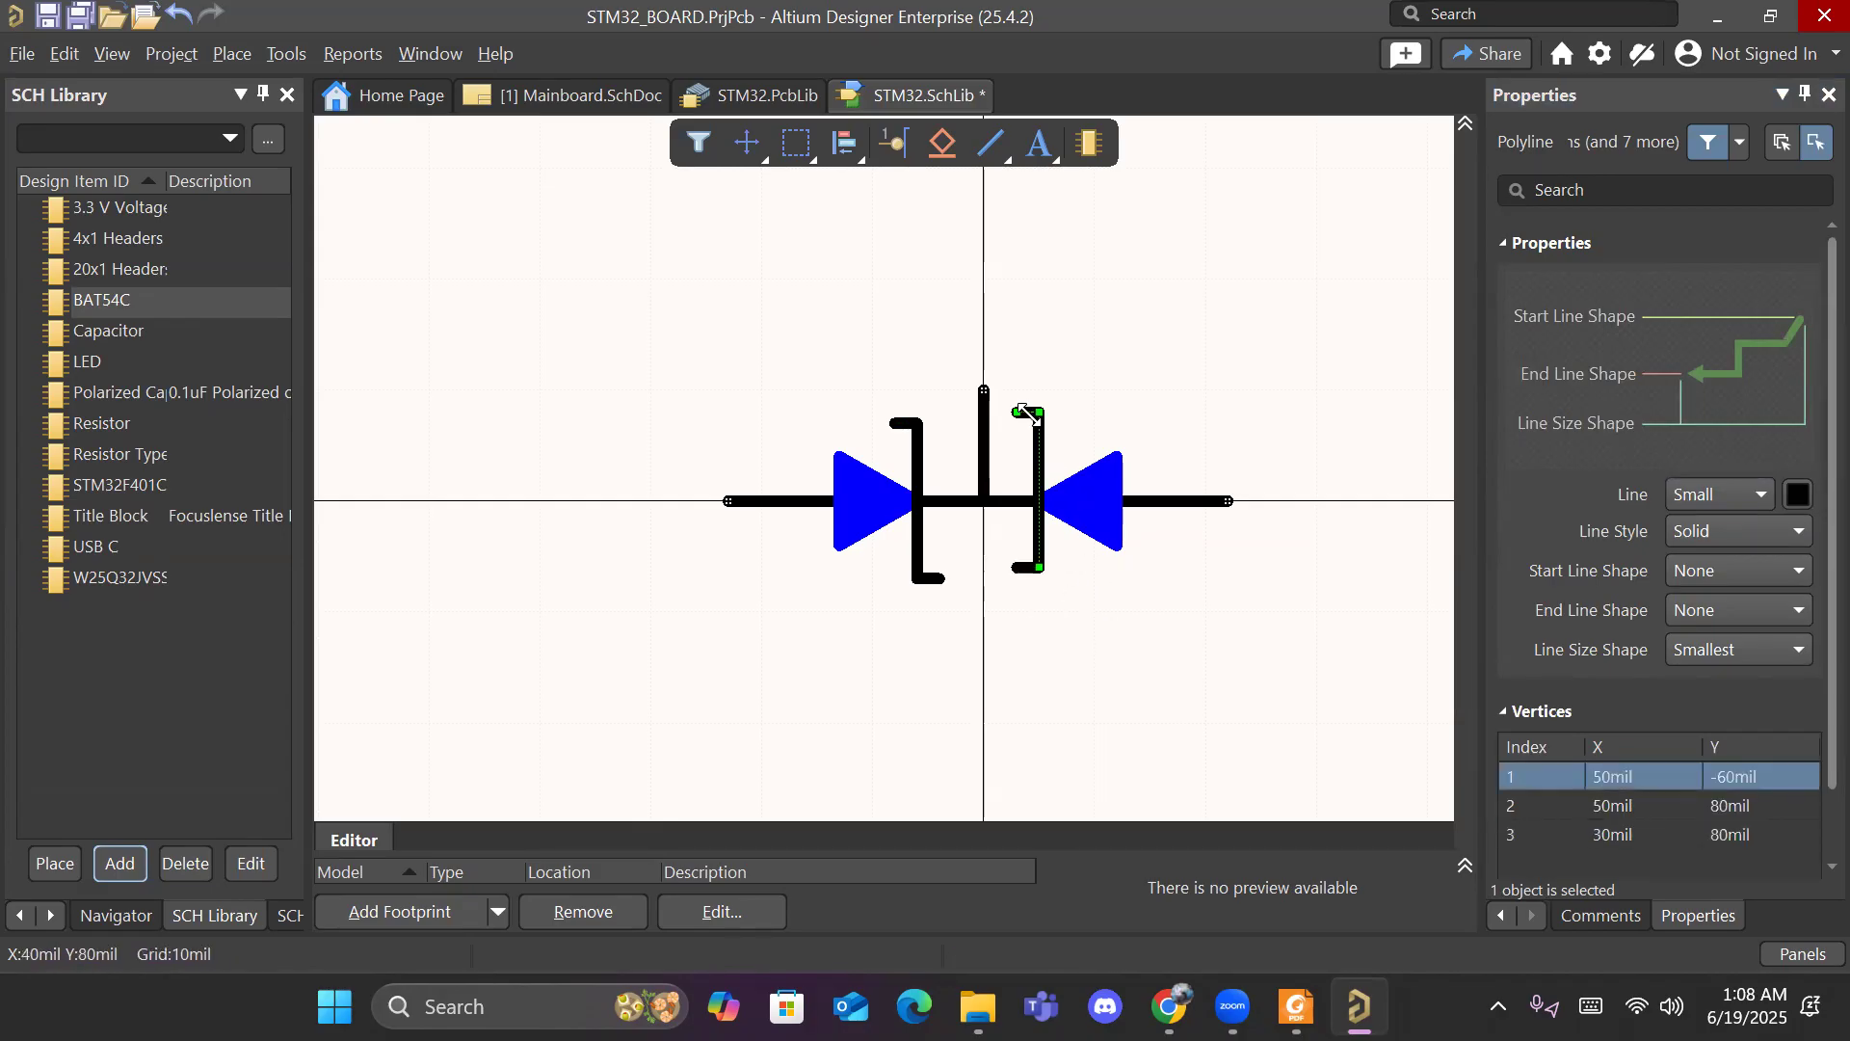
# Step: Try to reshape the upper hook of the copied cathode bar, shifting the bar up to Y 90 mil
pyautogui.click(1012, 412)
pyautogui.click(1039, 416)
pyautogui.click(1118, 417)
pyautogui.click(1019, 413)
pyautogui.moveTo(1018, 410)
pyautogui.mouseDown()
pyautogui.moveTo(1043, 400)
pyautogui.moveTo(1019, 414)
pyautogui.mouseUp()
pyautogui.click(1082, 409)
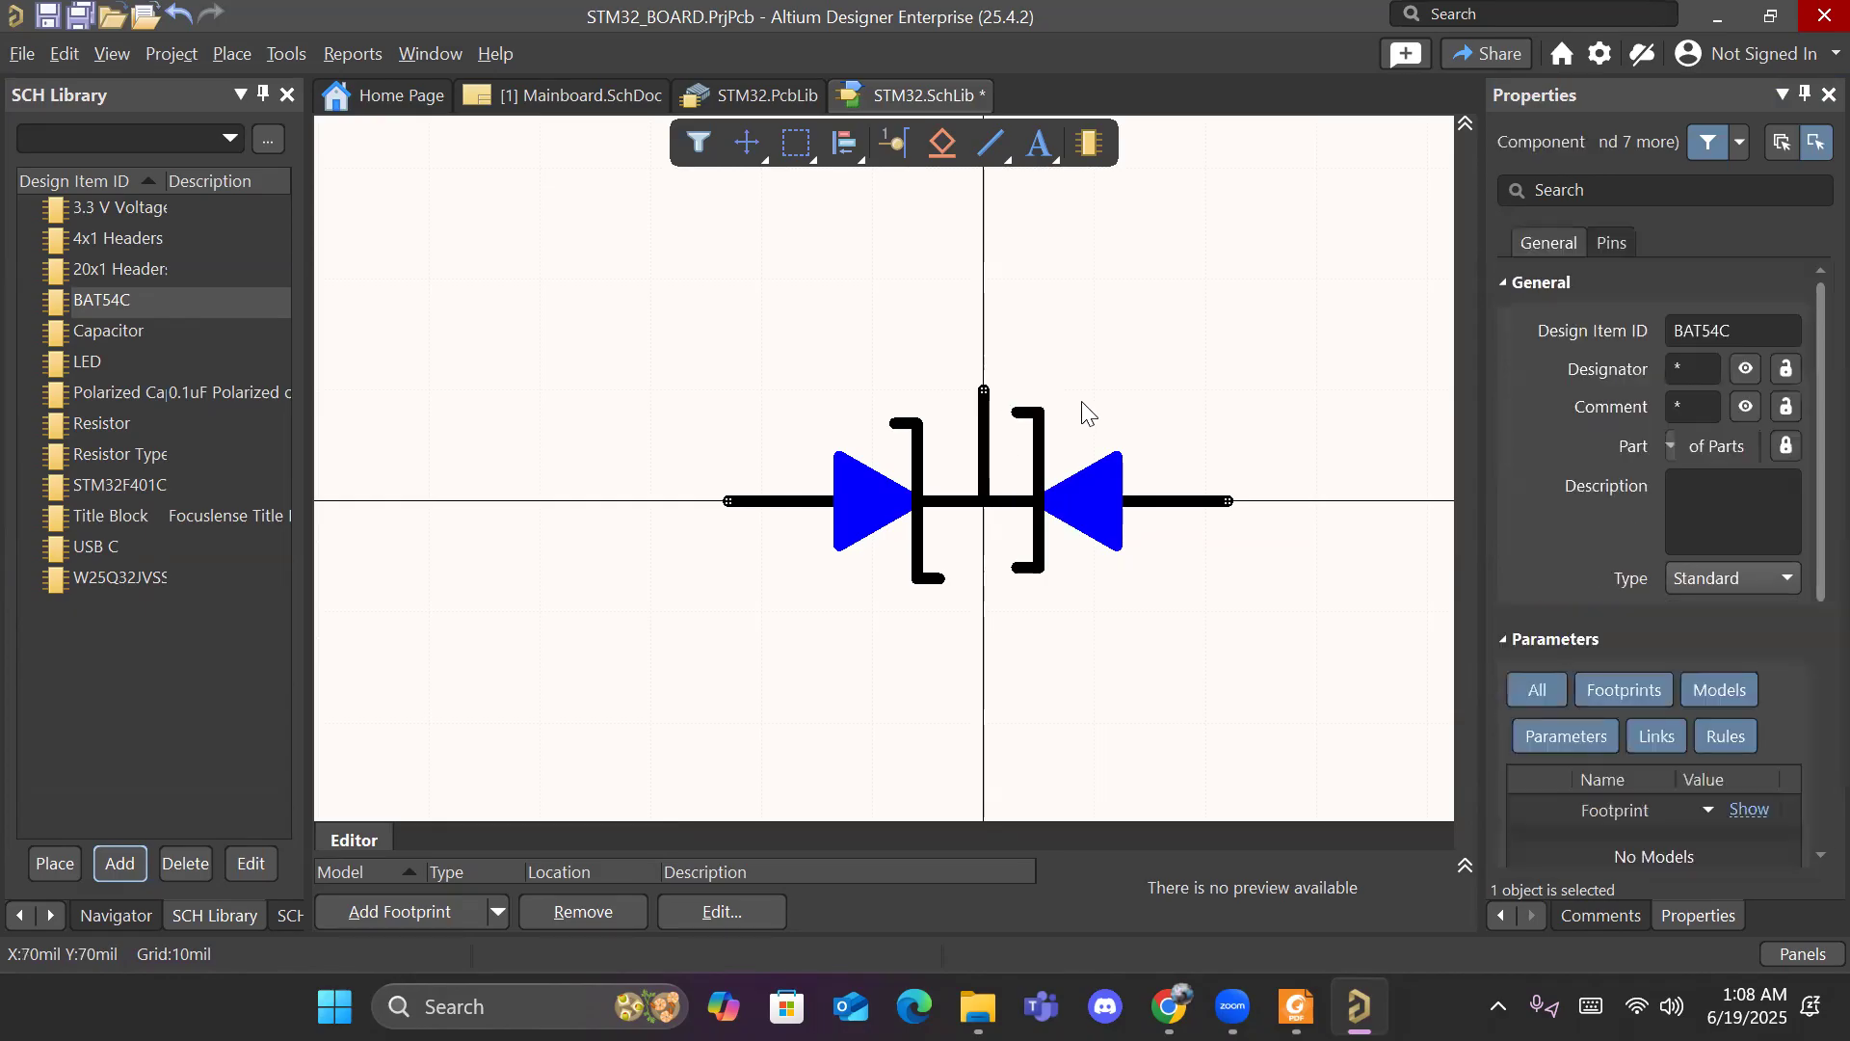
pyautogui.click(1022, 412)
pyautogui.click(1016, 405)
pyautogui.click(1023, 411)
pyautogui.moveTo(1013, 406); pyautogui.dragTo(1011, 399)
pyautogui.moveTo(985, 393); pyautogui.dragTo(983, 412)
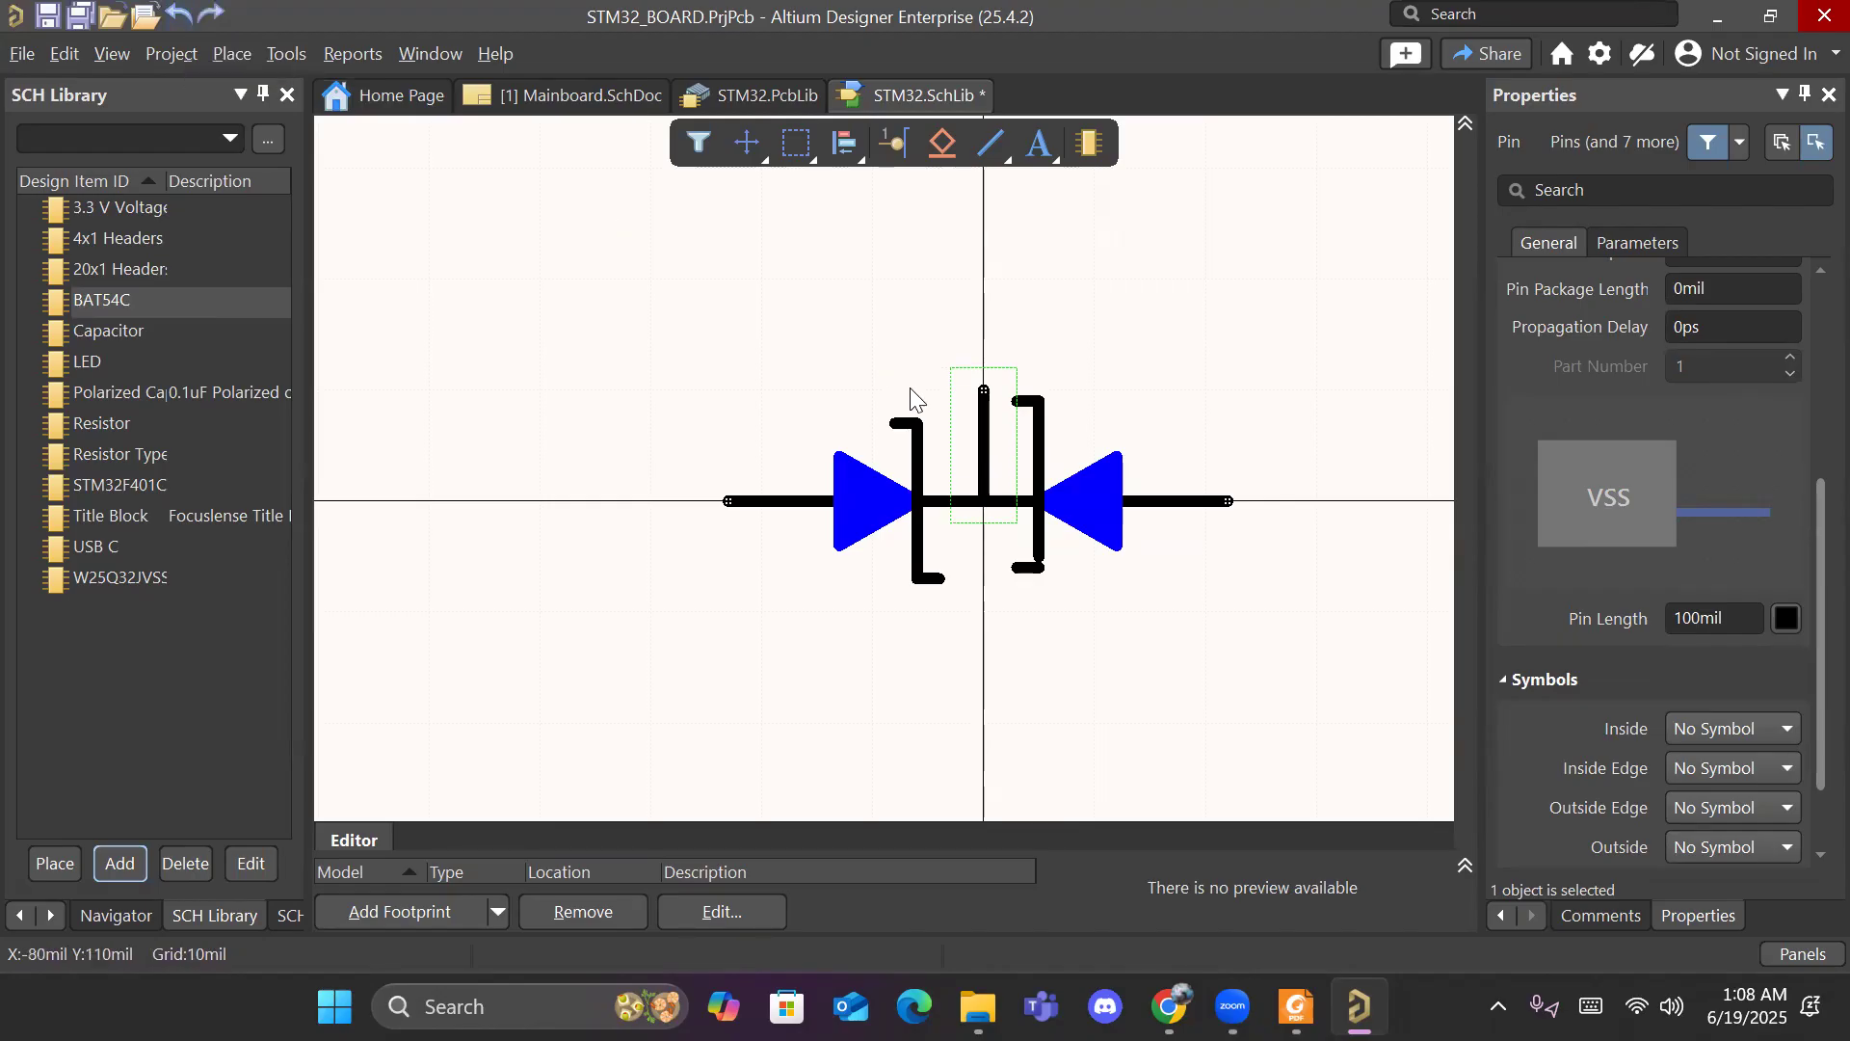
# Step: Delete the copied cathode bar at the right diode, keeping its separate short lower line
pyautogui.click(1040, 443)
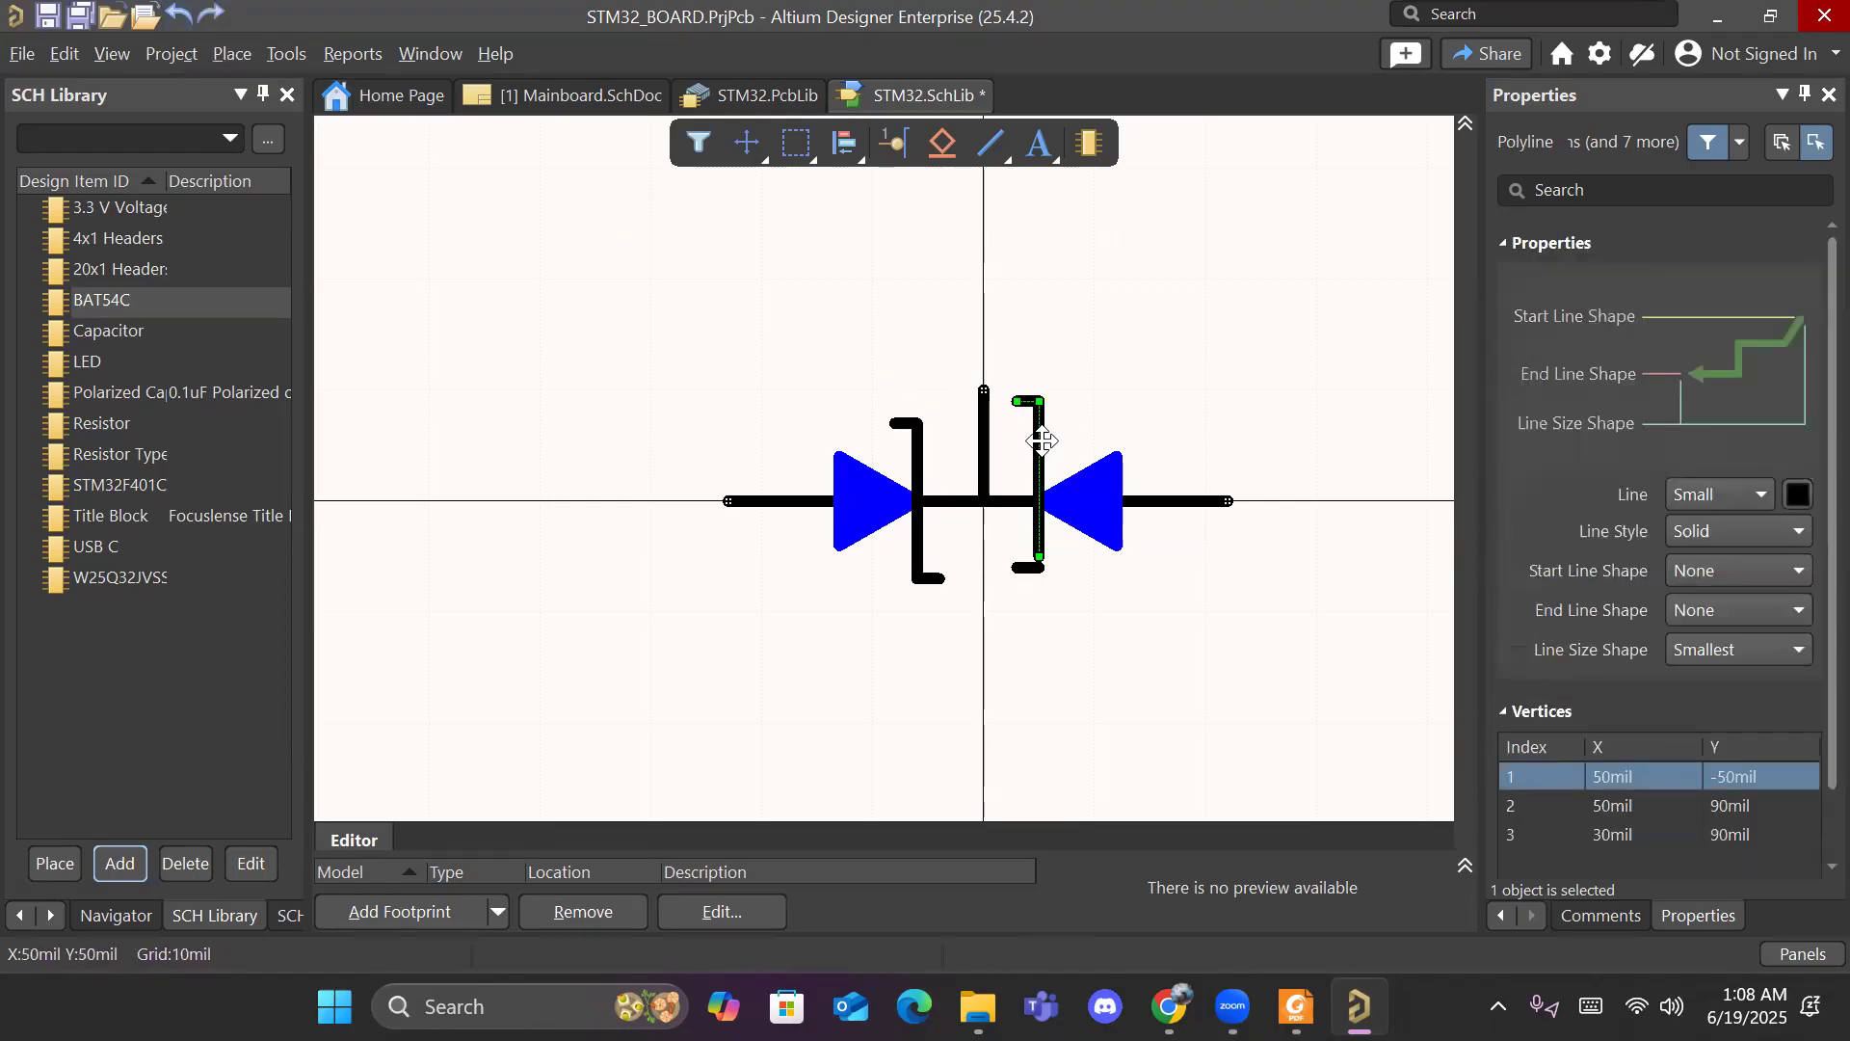
pyautogui.press('Delete')
pyautogui.click(979, 139)
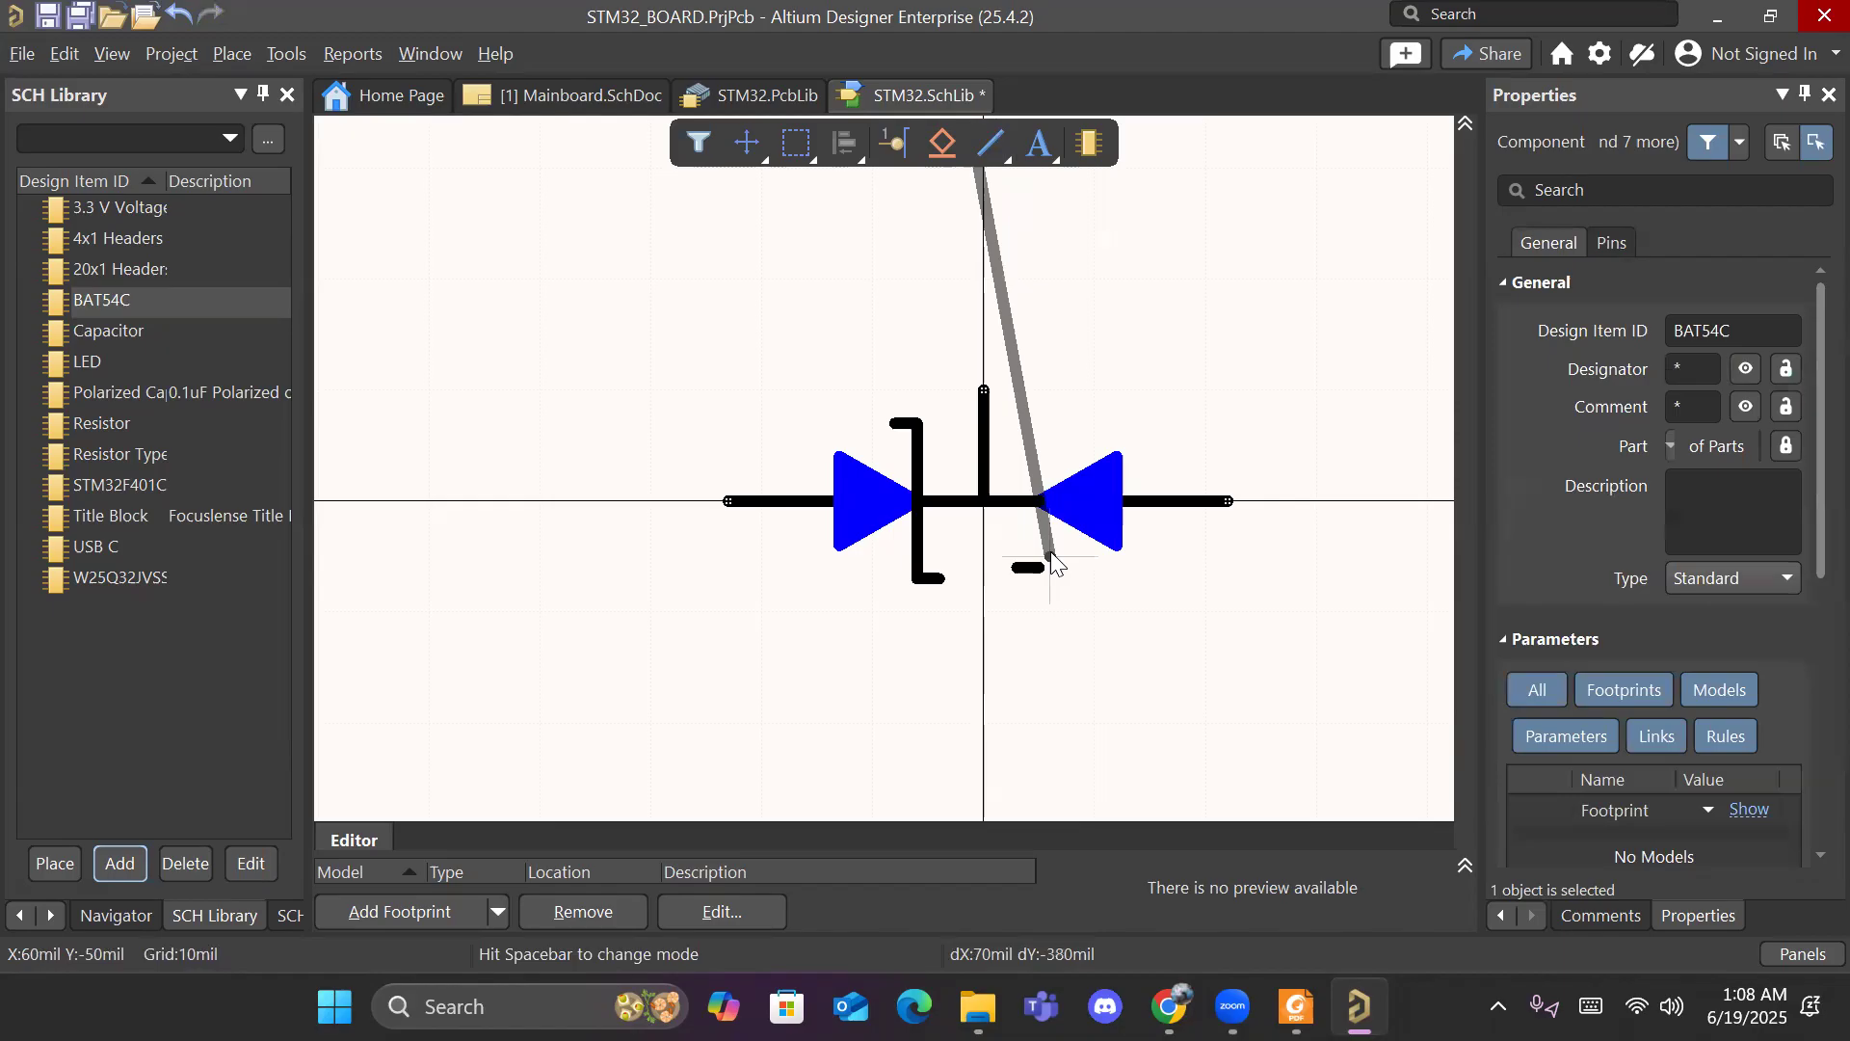
pyautogui.rightClick(1063, 510)
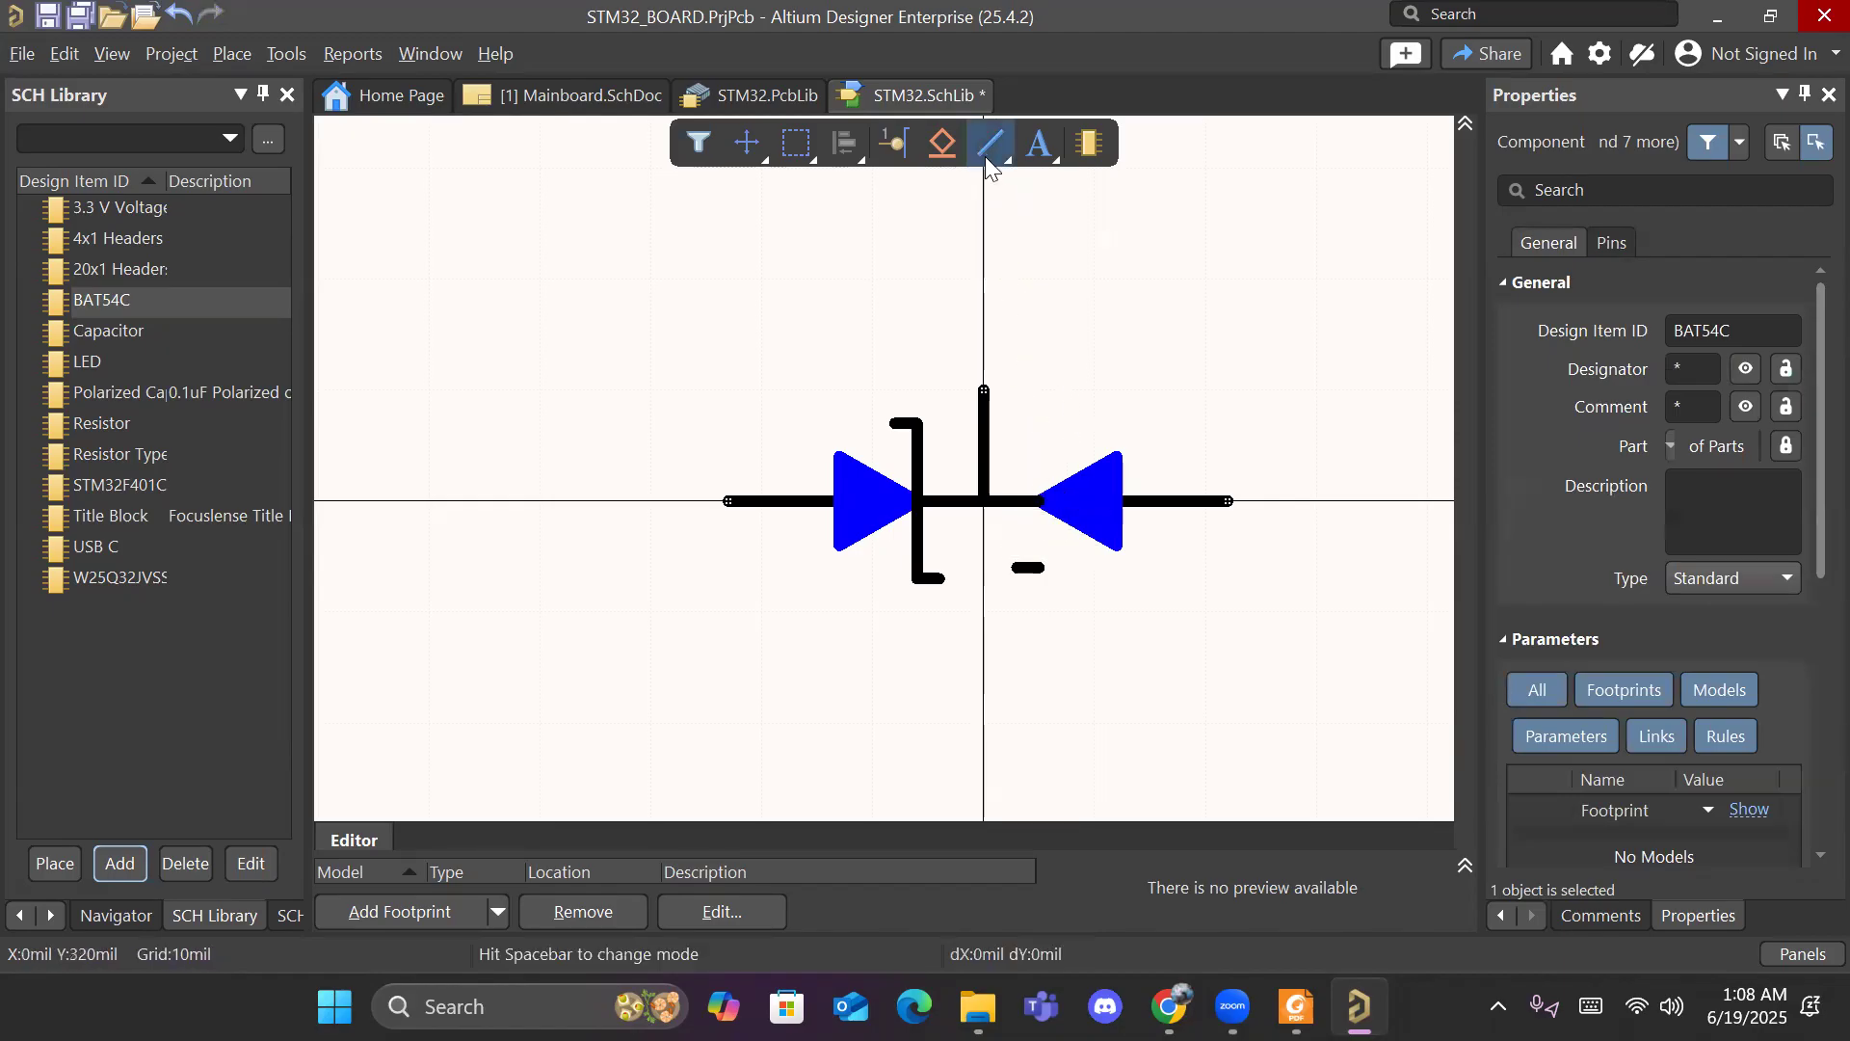
# Step: Draw a right cathode bar from (50, -60) through (60, -60) up to (60, 70) mil
pyautogui.click(1040, 568)
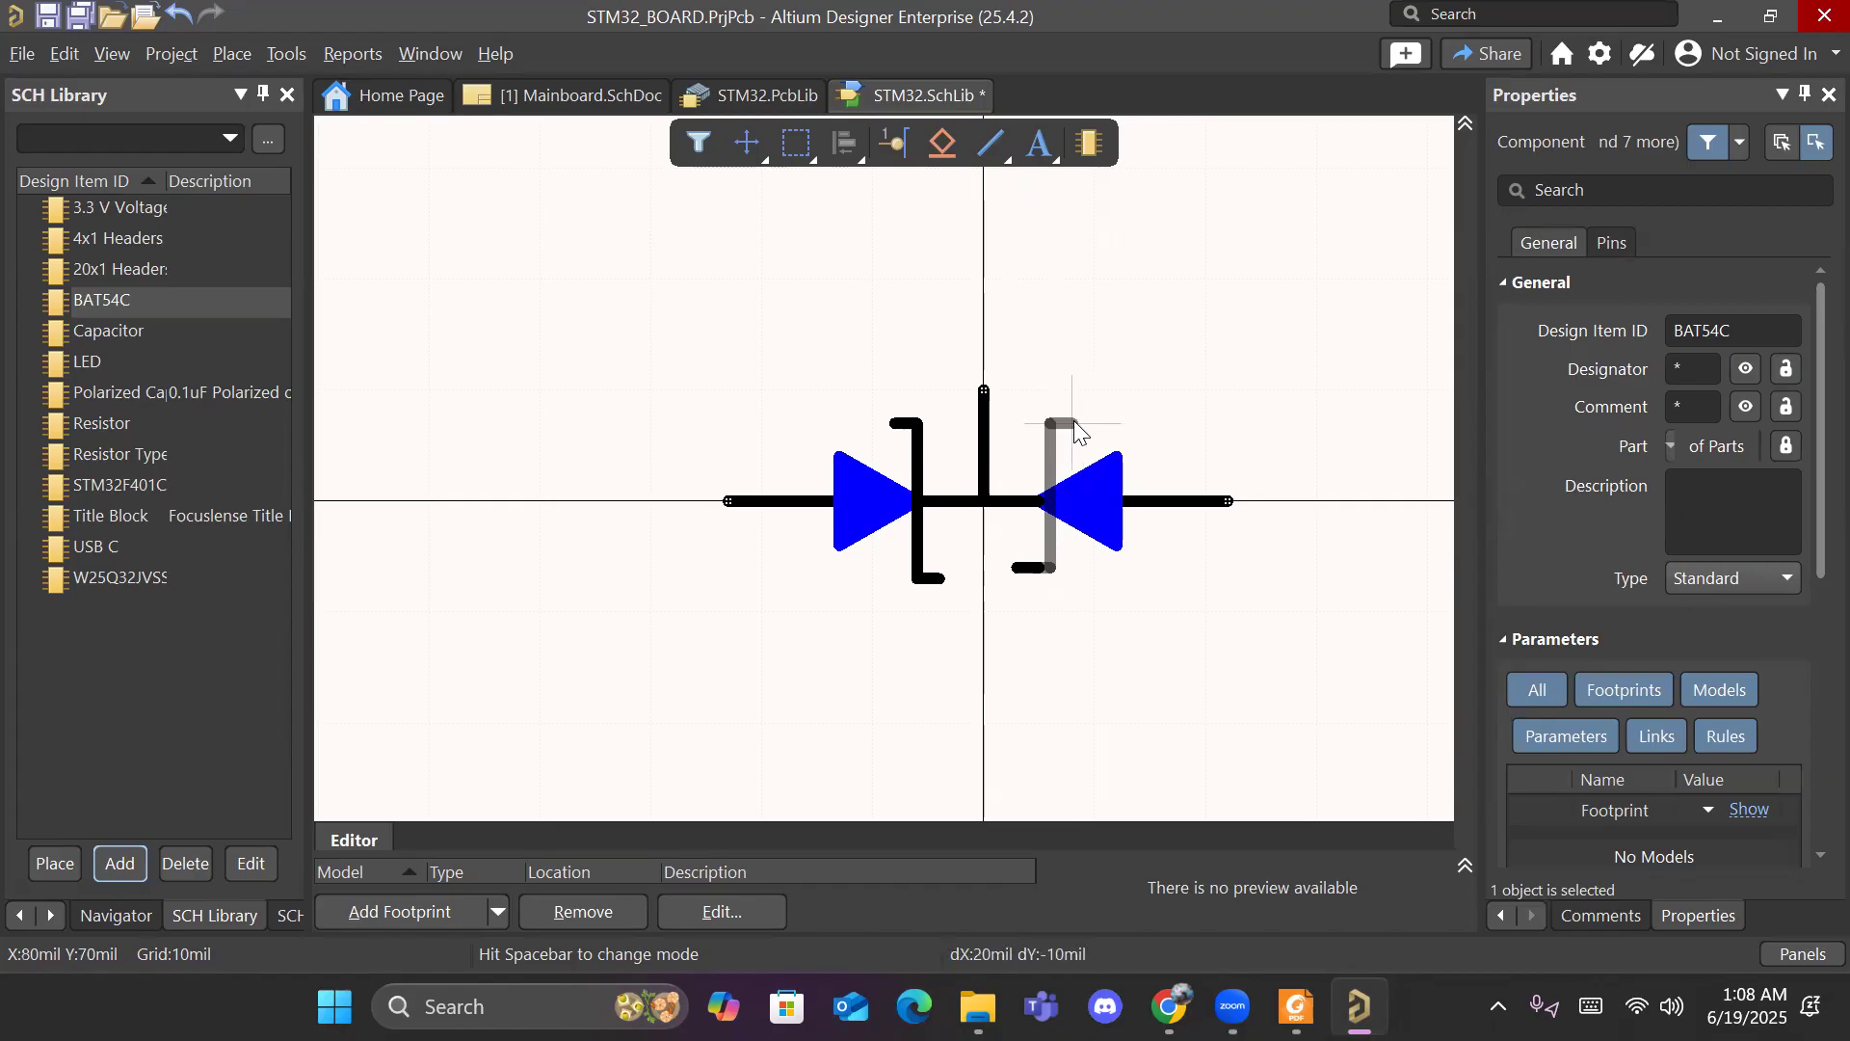
pyautogui.click(1084, 422)
pyautogui.rightClick(1089, 436)
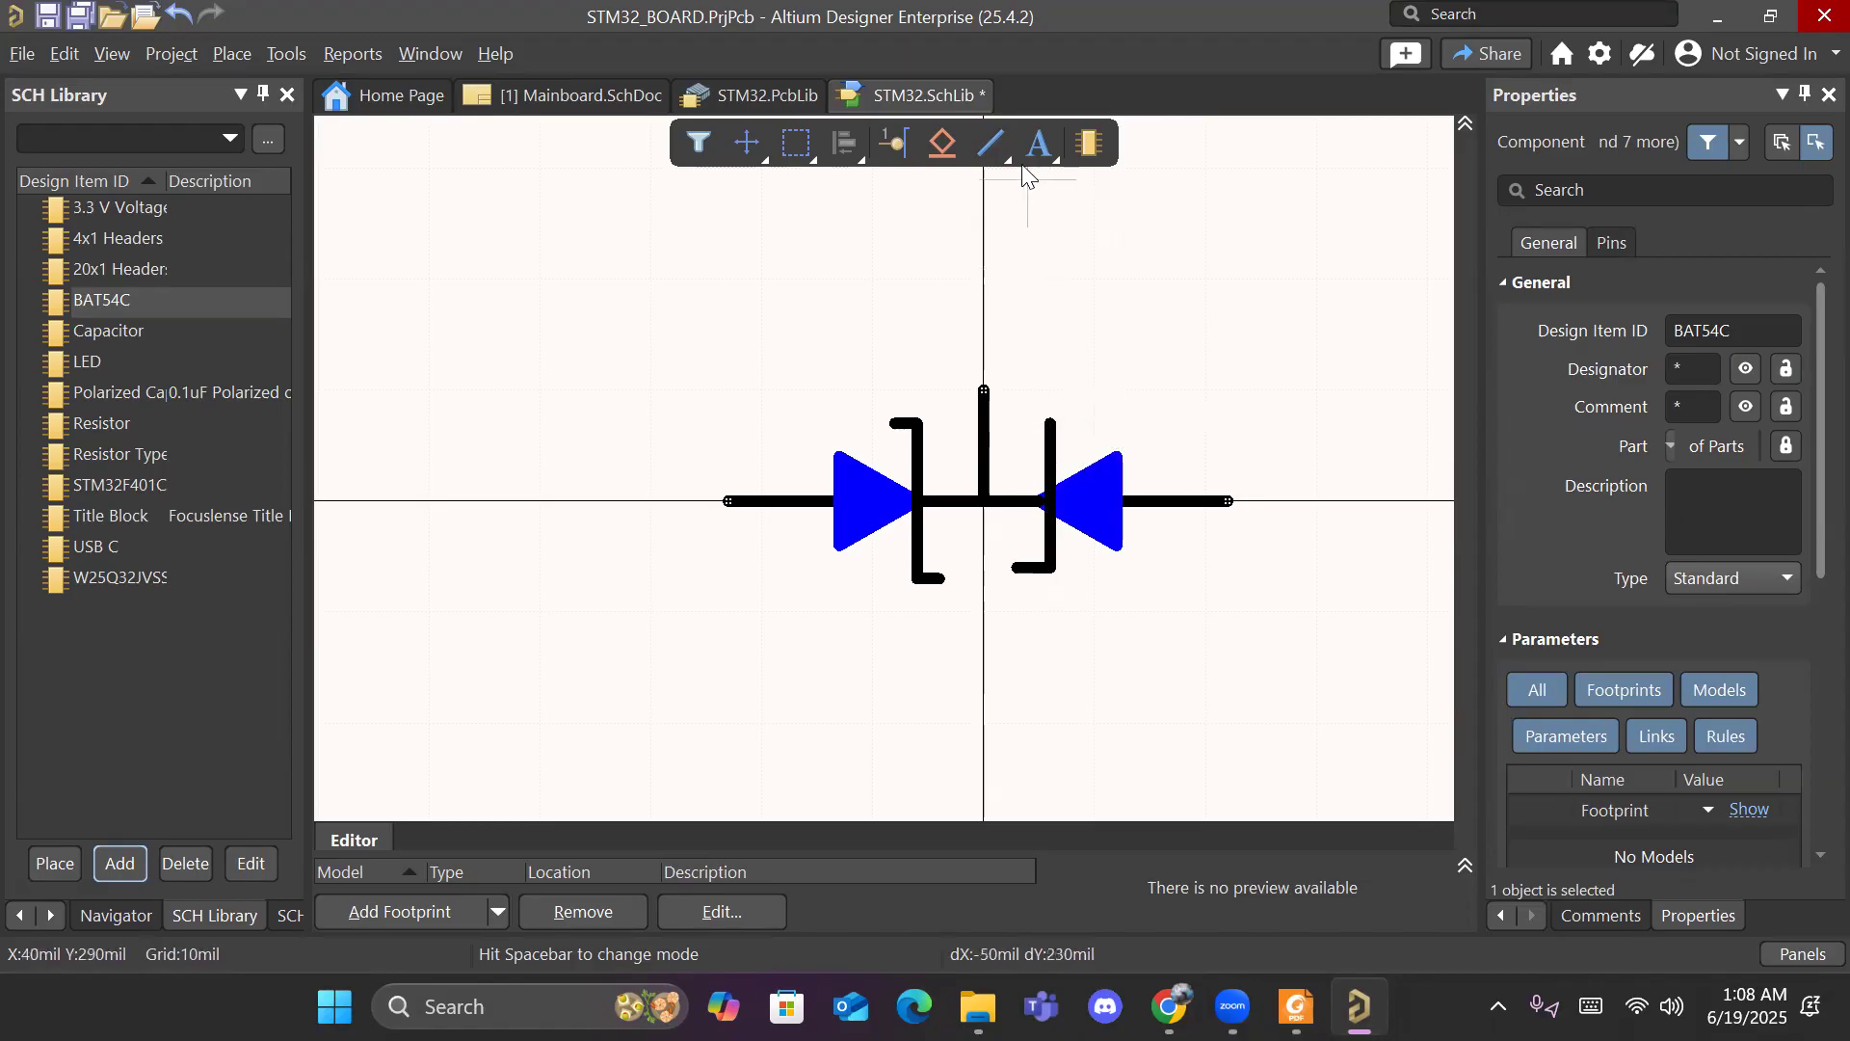
# Step: Draw a short horizontal line from (60, 70) to (80, 70) mil at the right cathode bar's upper end
pyautogui.click(994, 144)
pyautogui.rightClick(1062, 364)
pyautogui.rightClick(1063, 372)
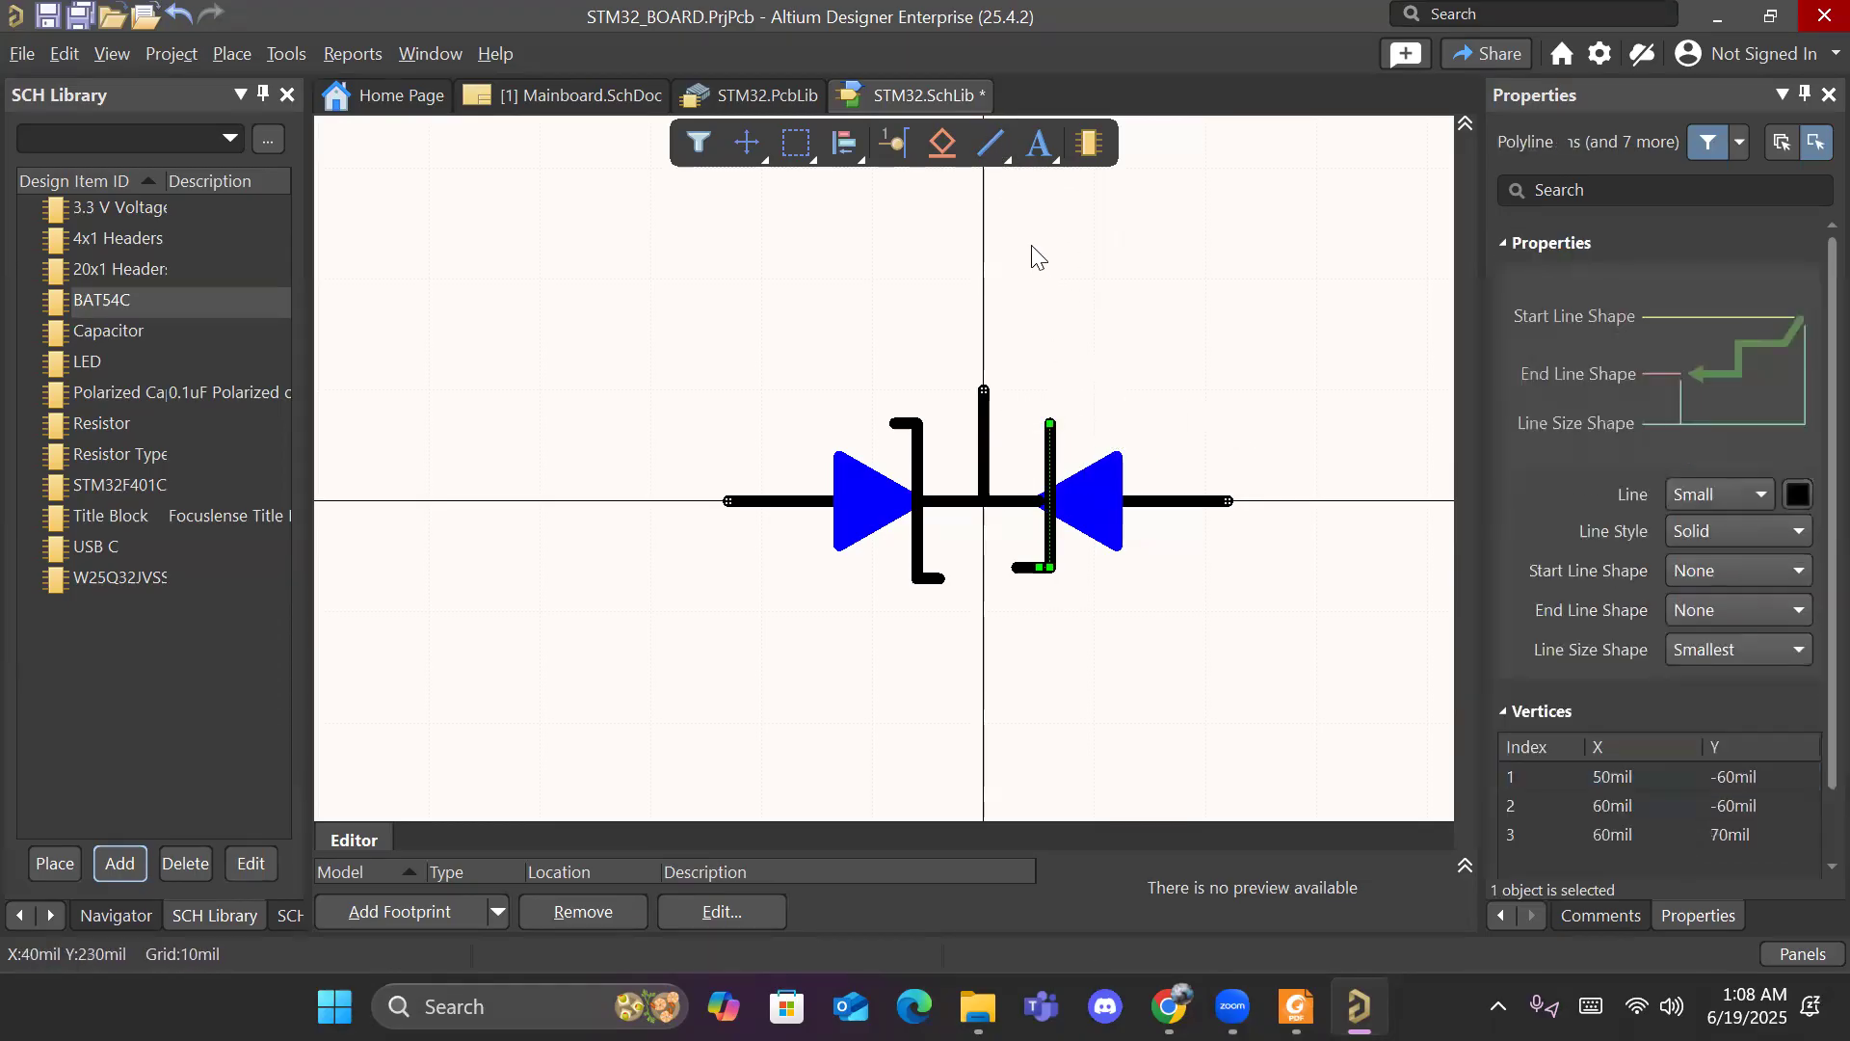
pyautogui.click(993, 143)
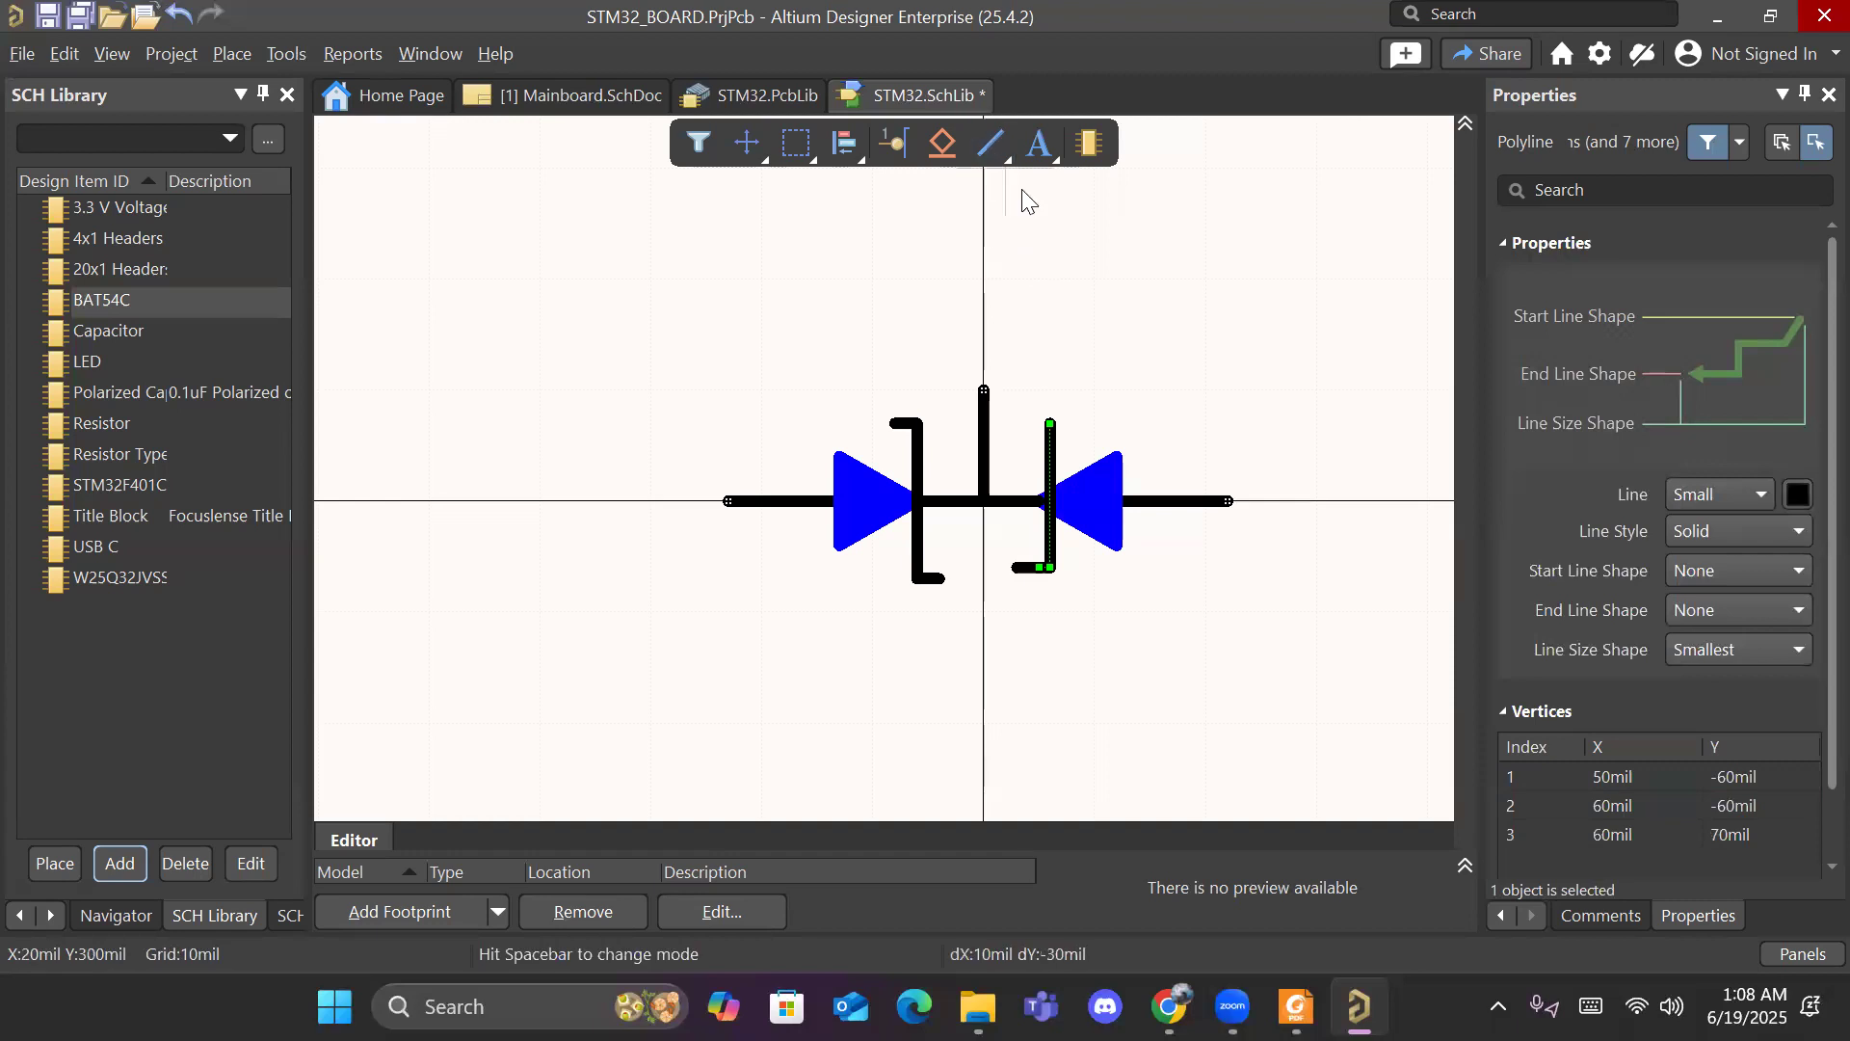
pyautogui.click(1050, 425)
pyautogui.click(1077, 420)
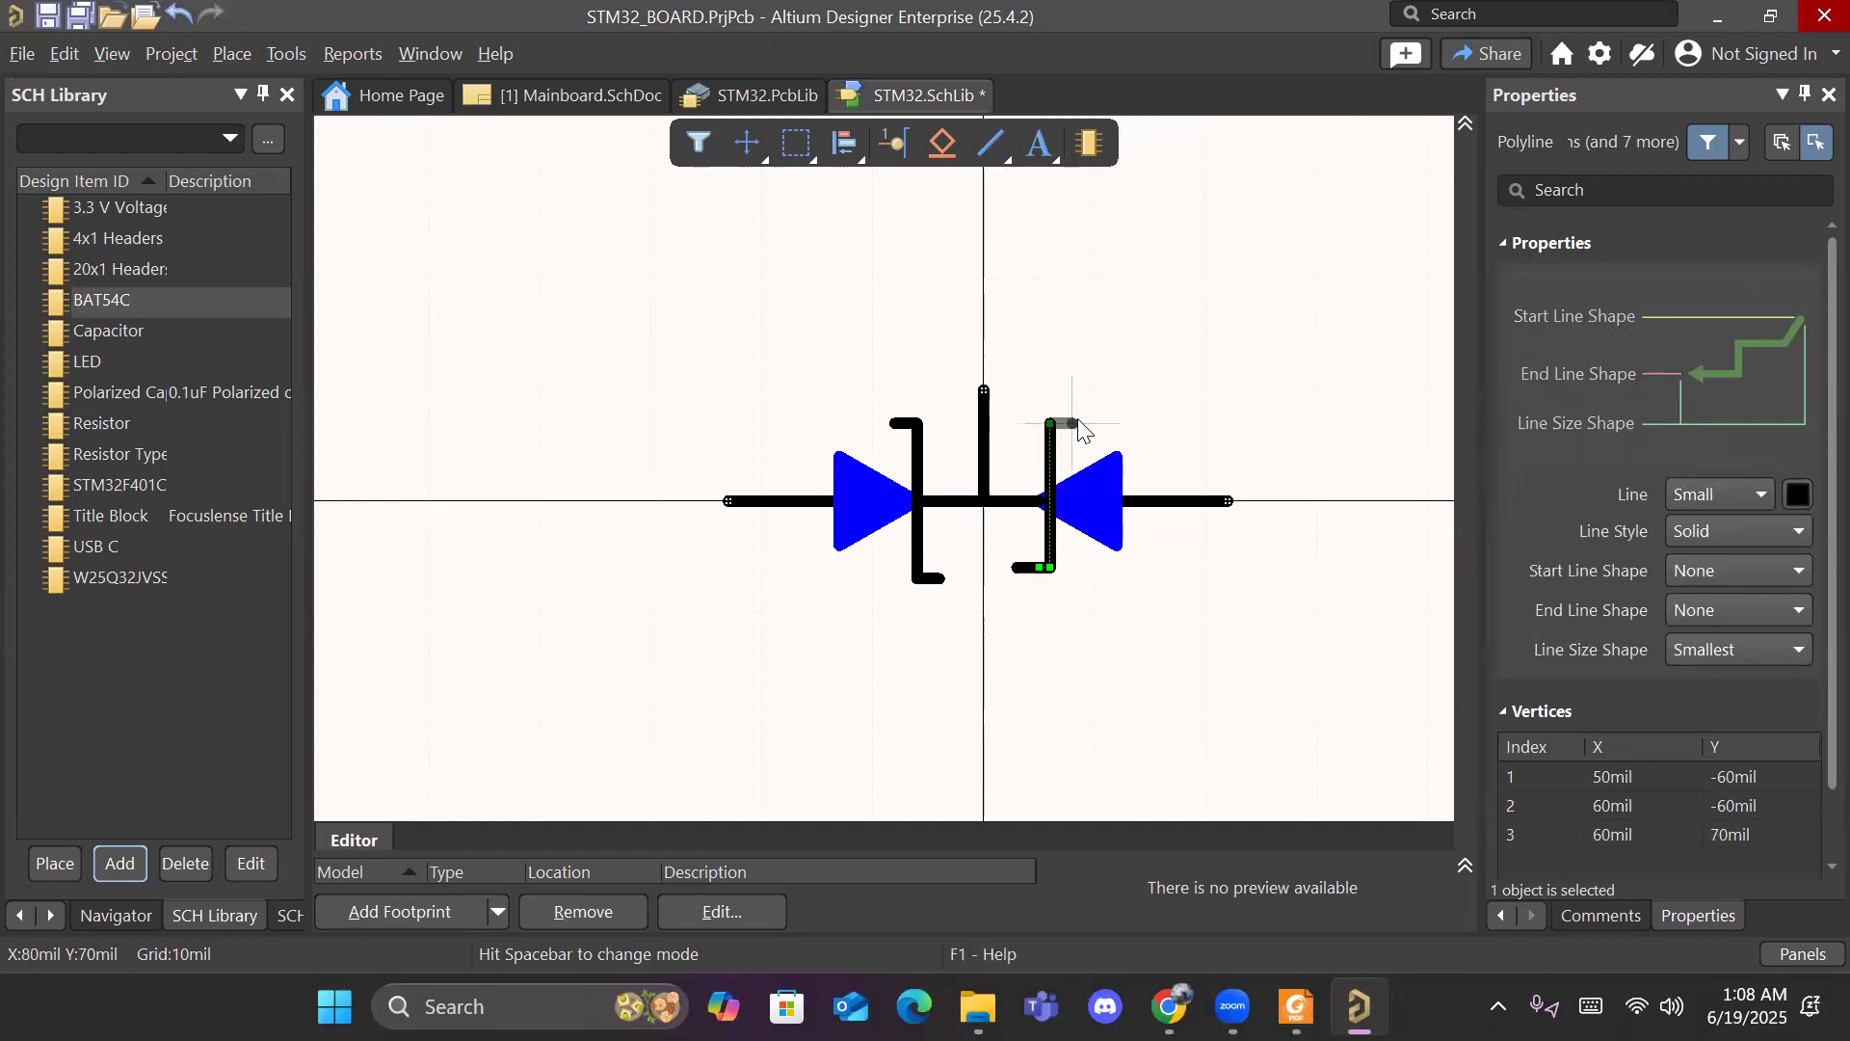
pyautogui.rightClick(1084, 414)
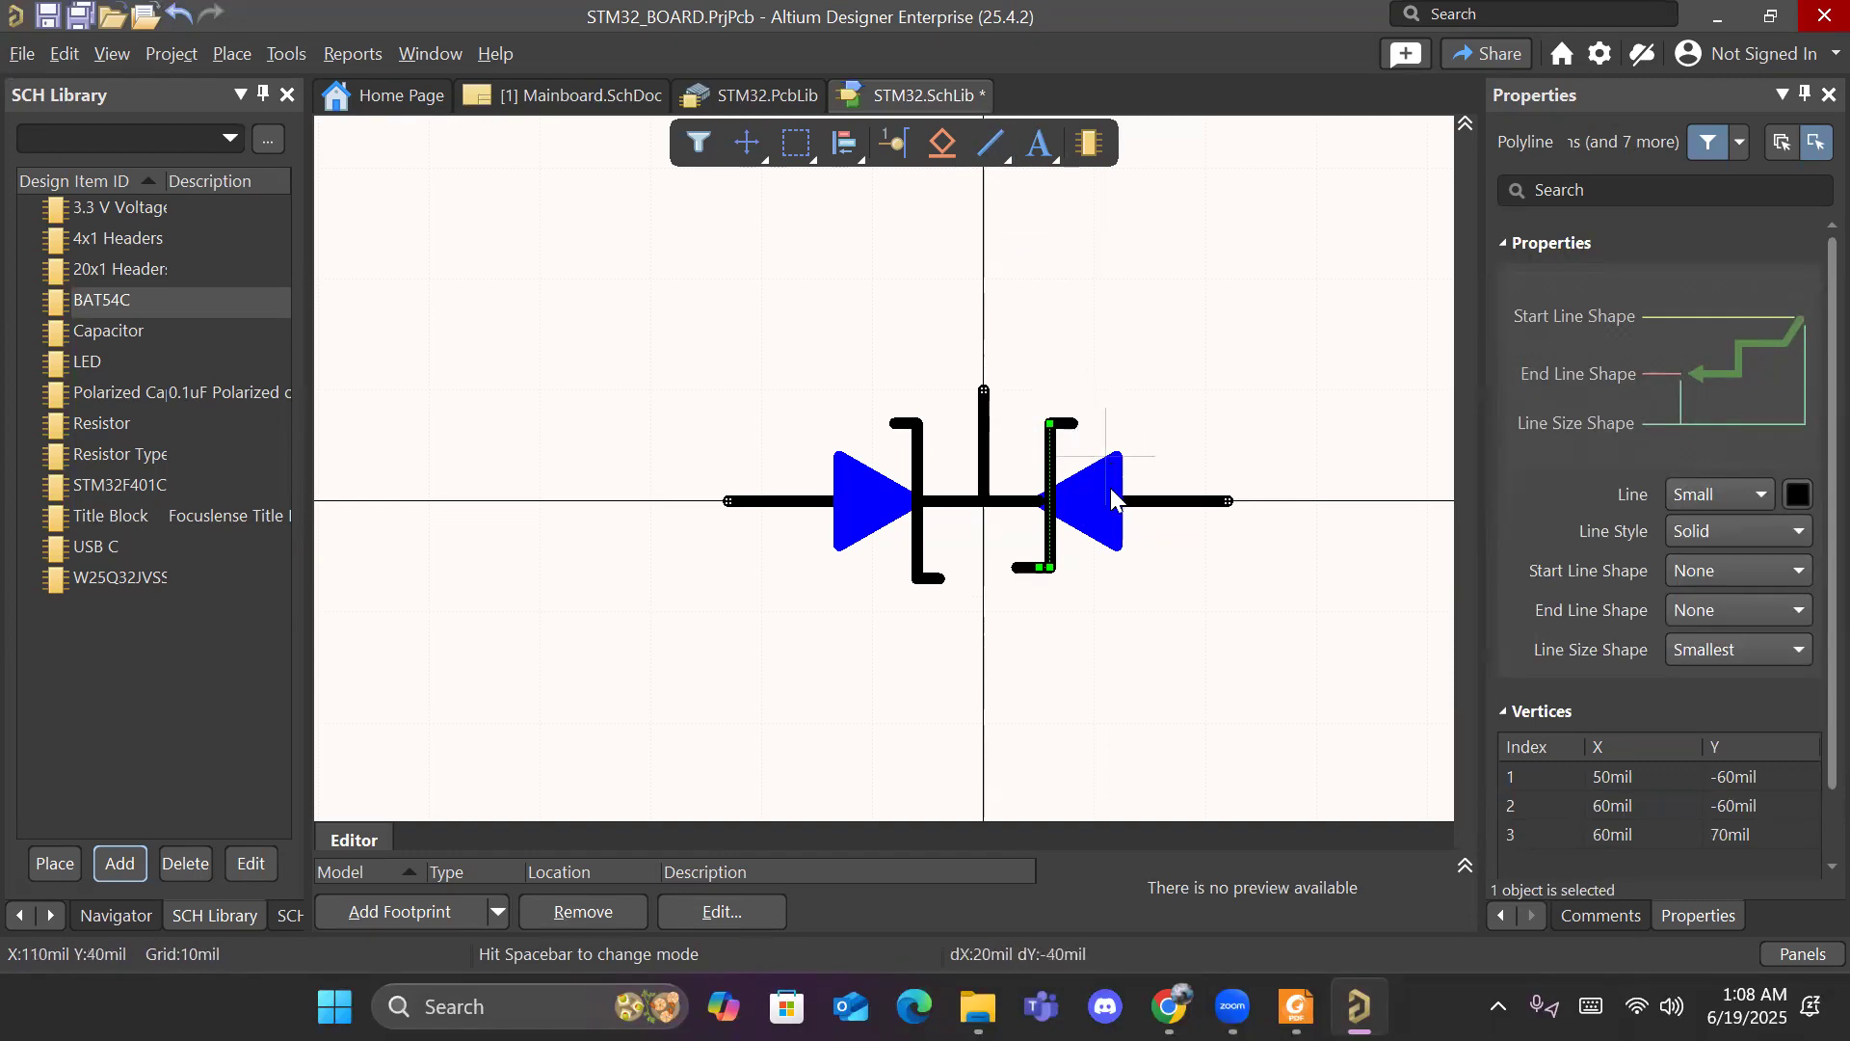
pyautogui.rightClick(1094, 675)
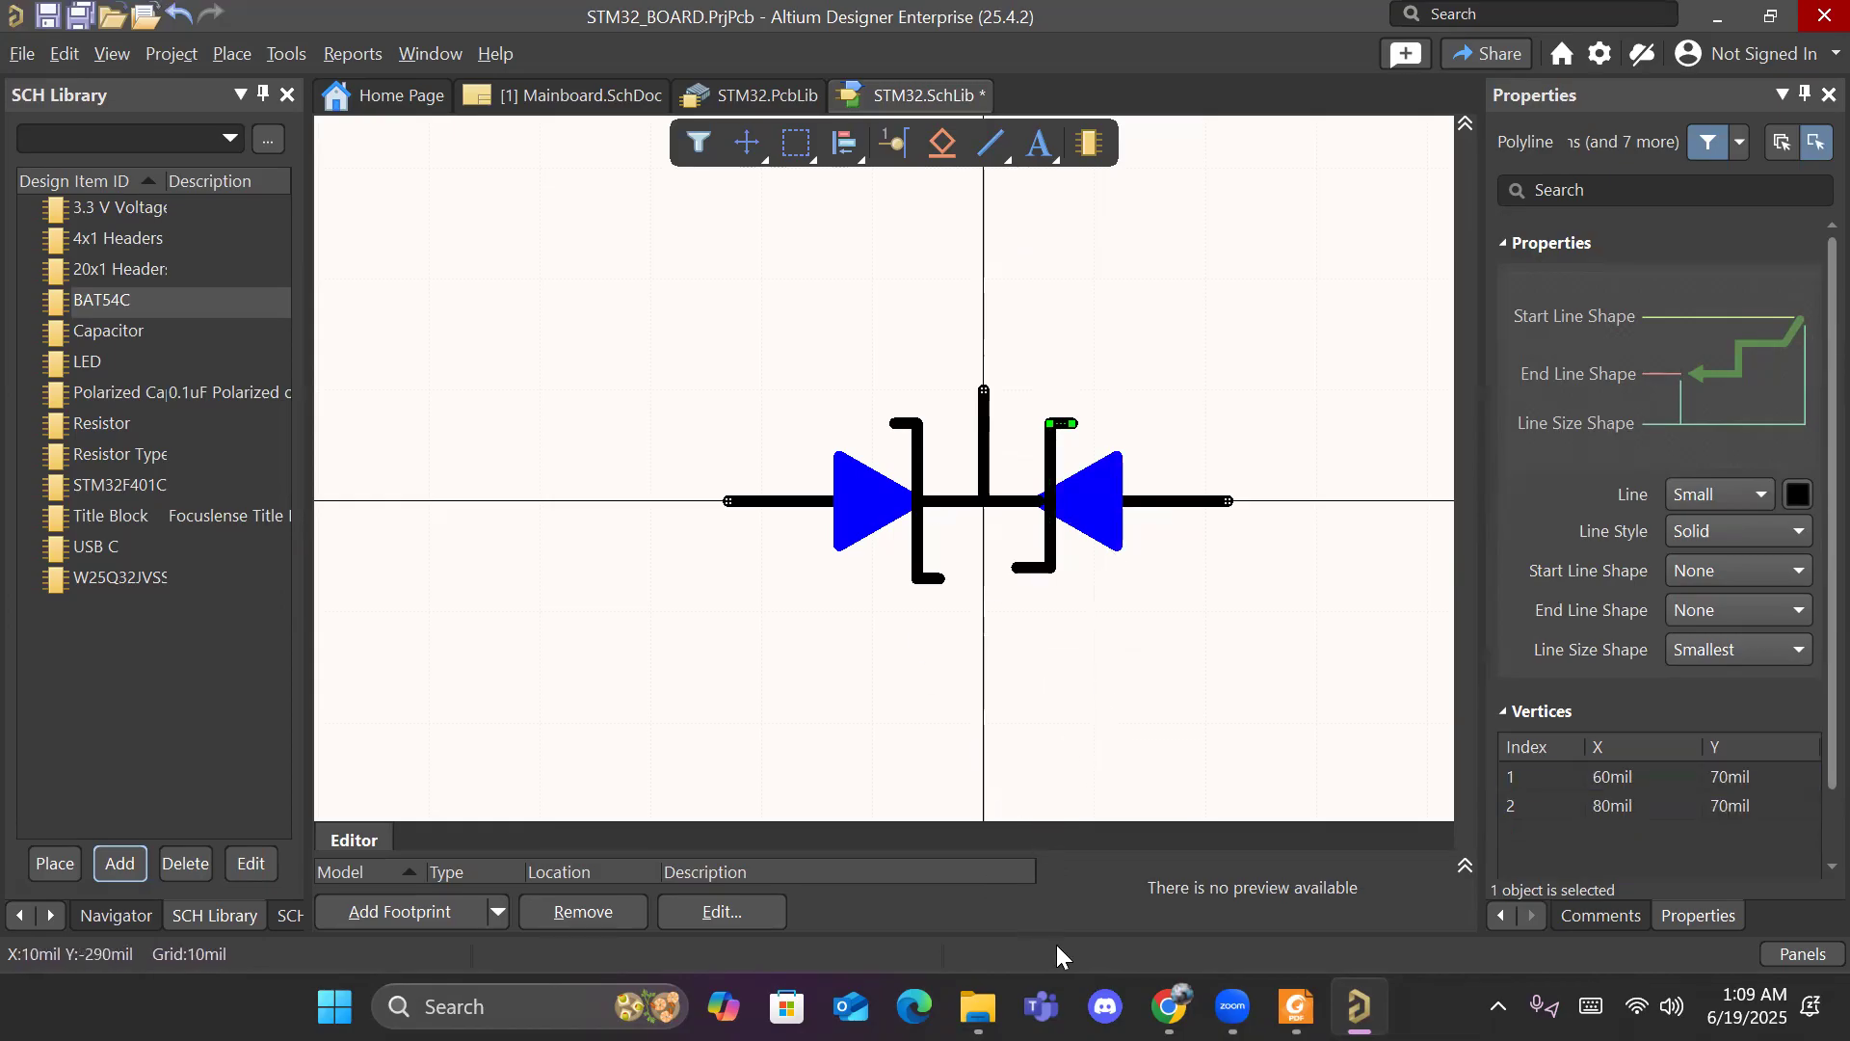
# Step: Switch to the reference schematic PDF, examine the BAT54C symbol's cathode bar shapes, and return to the symbol library
pyautogui.press('super+Tab')
pyautogui.click(1435, 265)
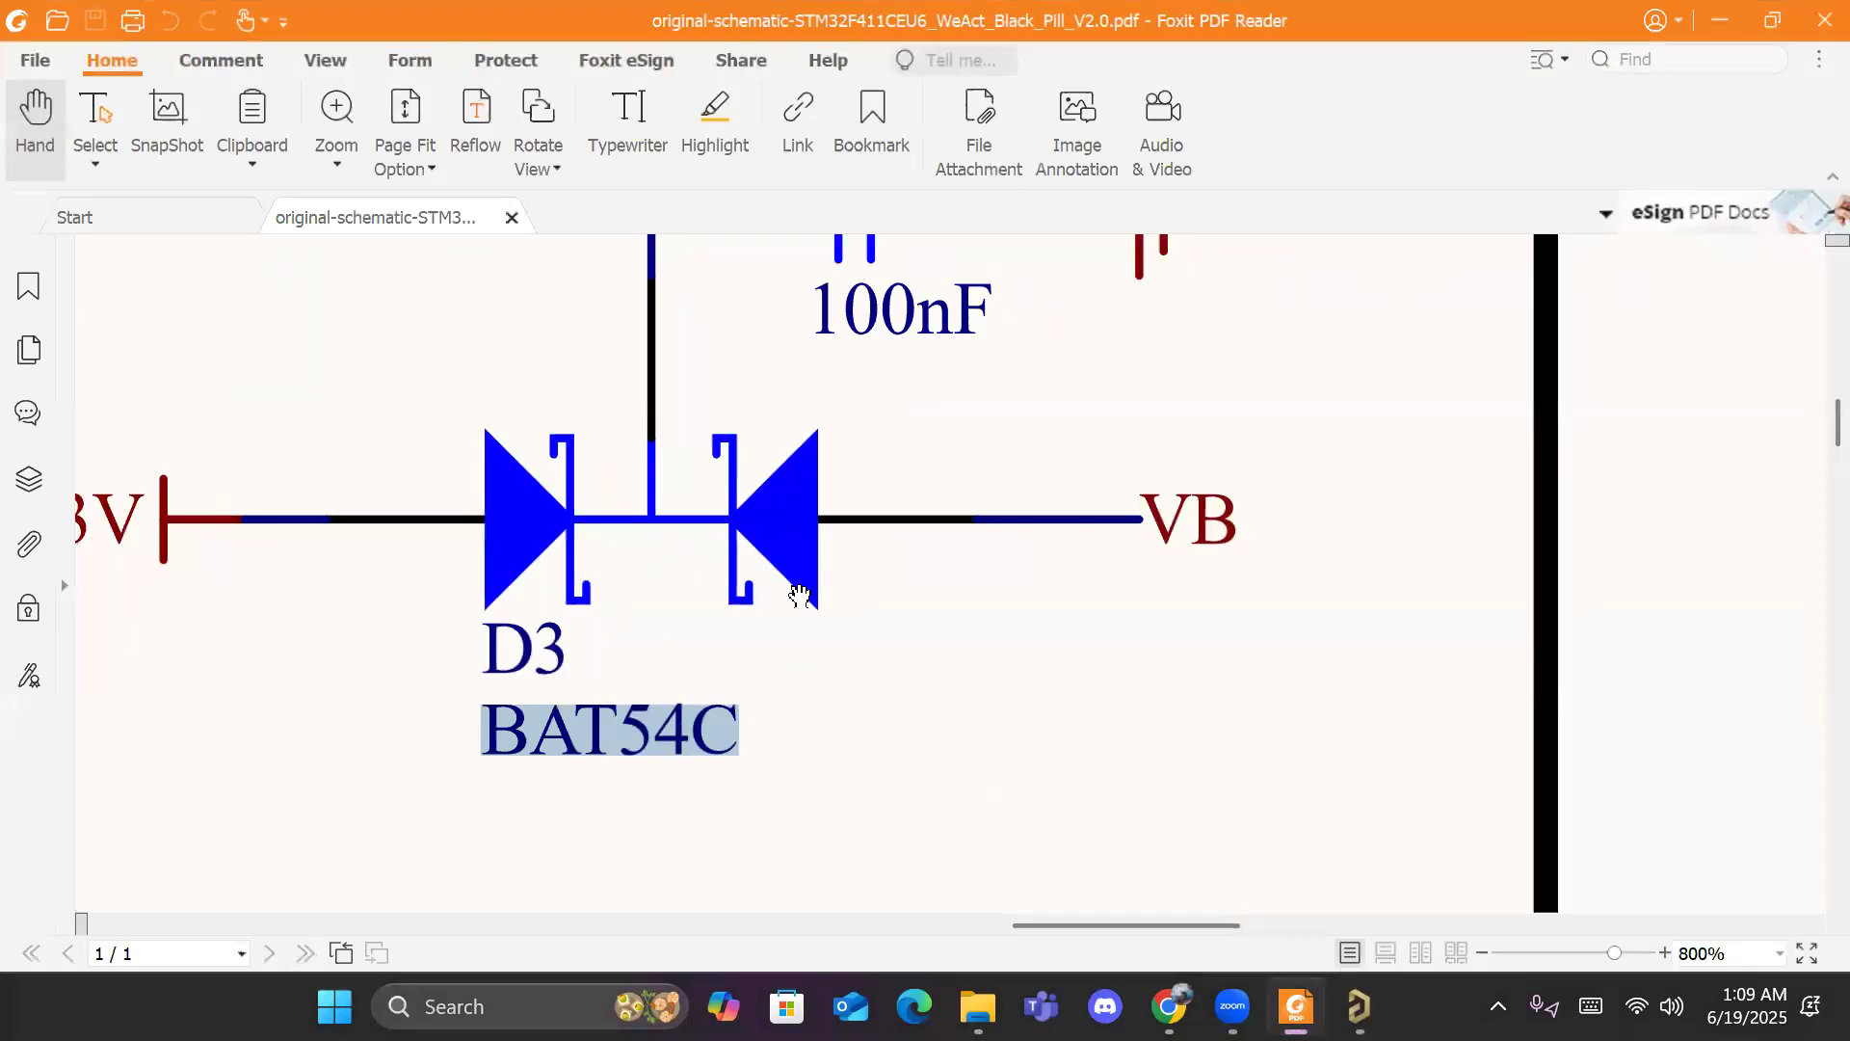
pyautogui.press('super+Tab')
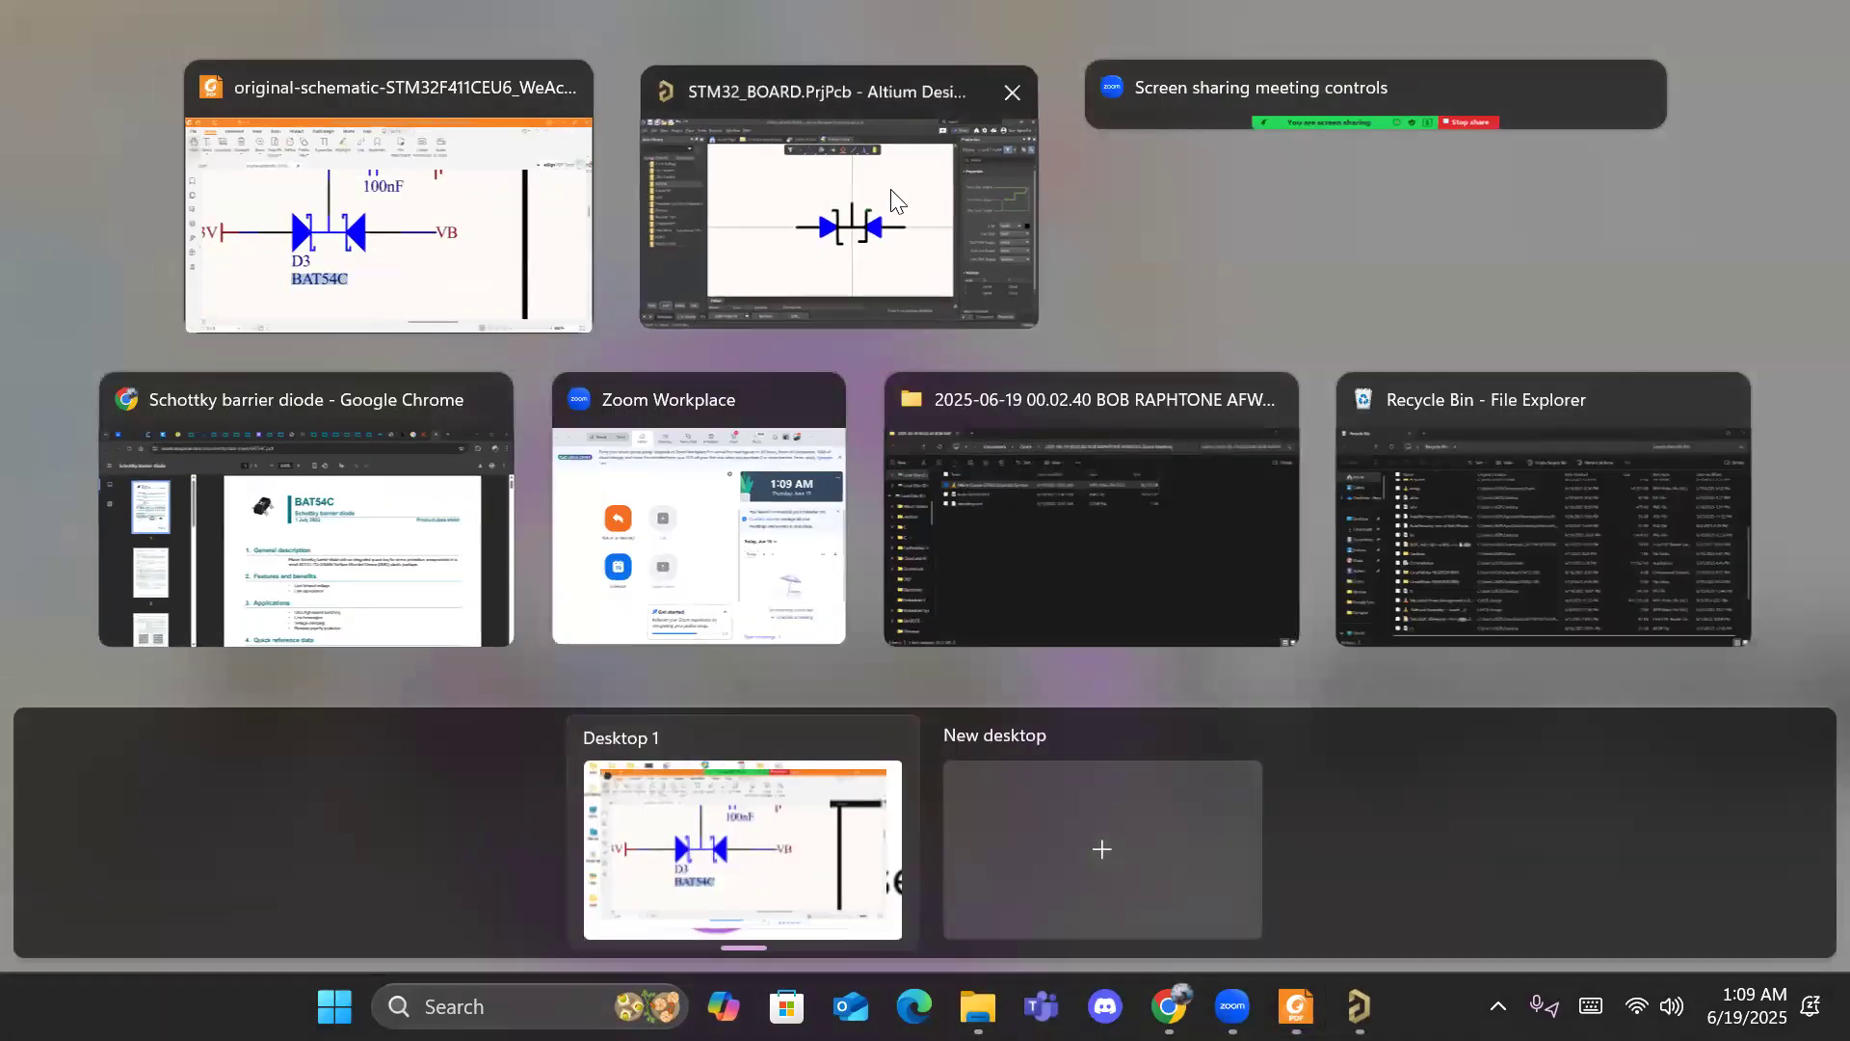
pyautogui.click(872, 308)
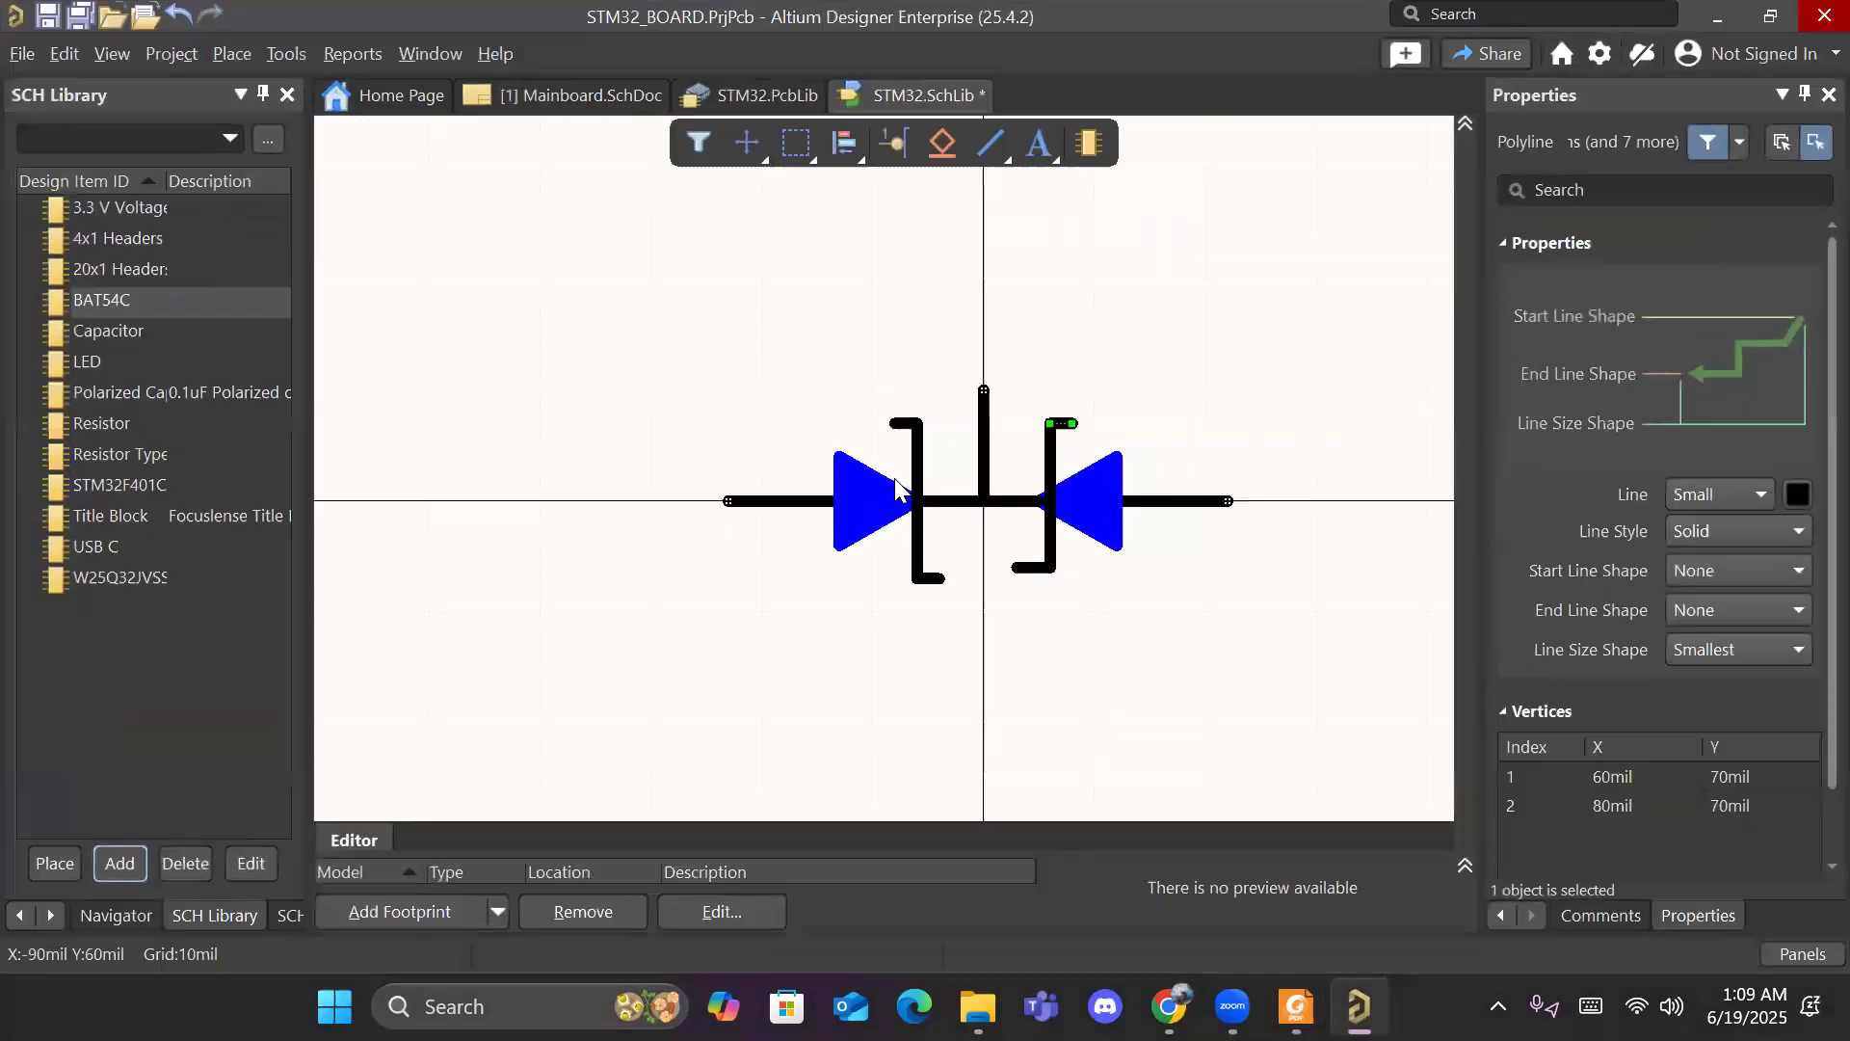
# Step: Delete the short horizontal line at the upper end of the right cathode bar
pyautogui.click(1003, 563)
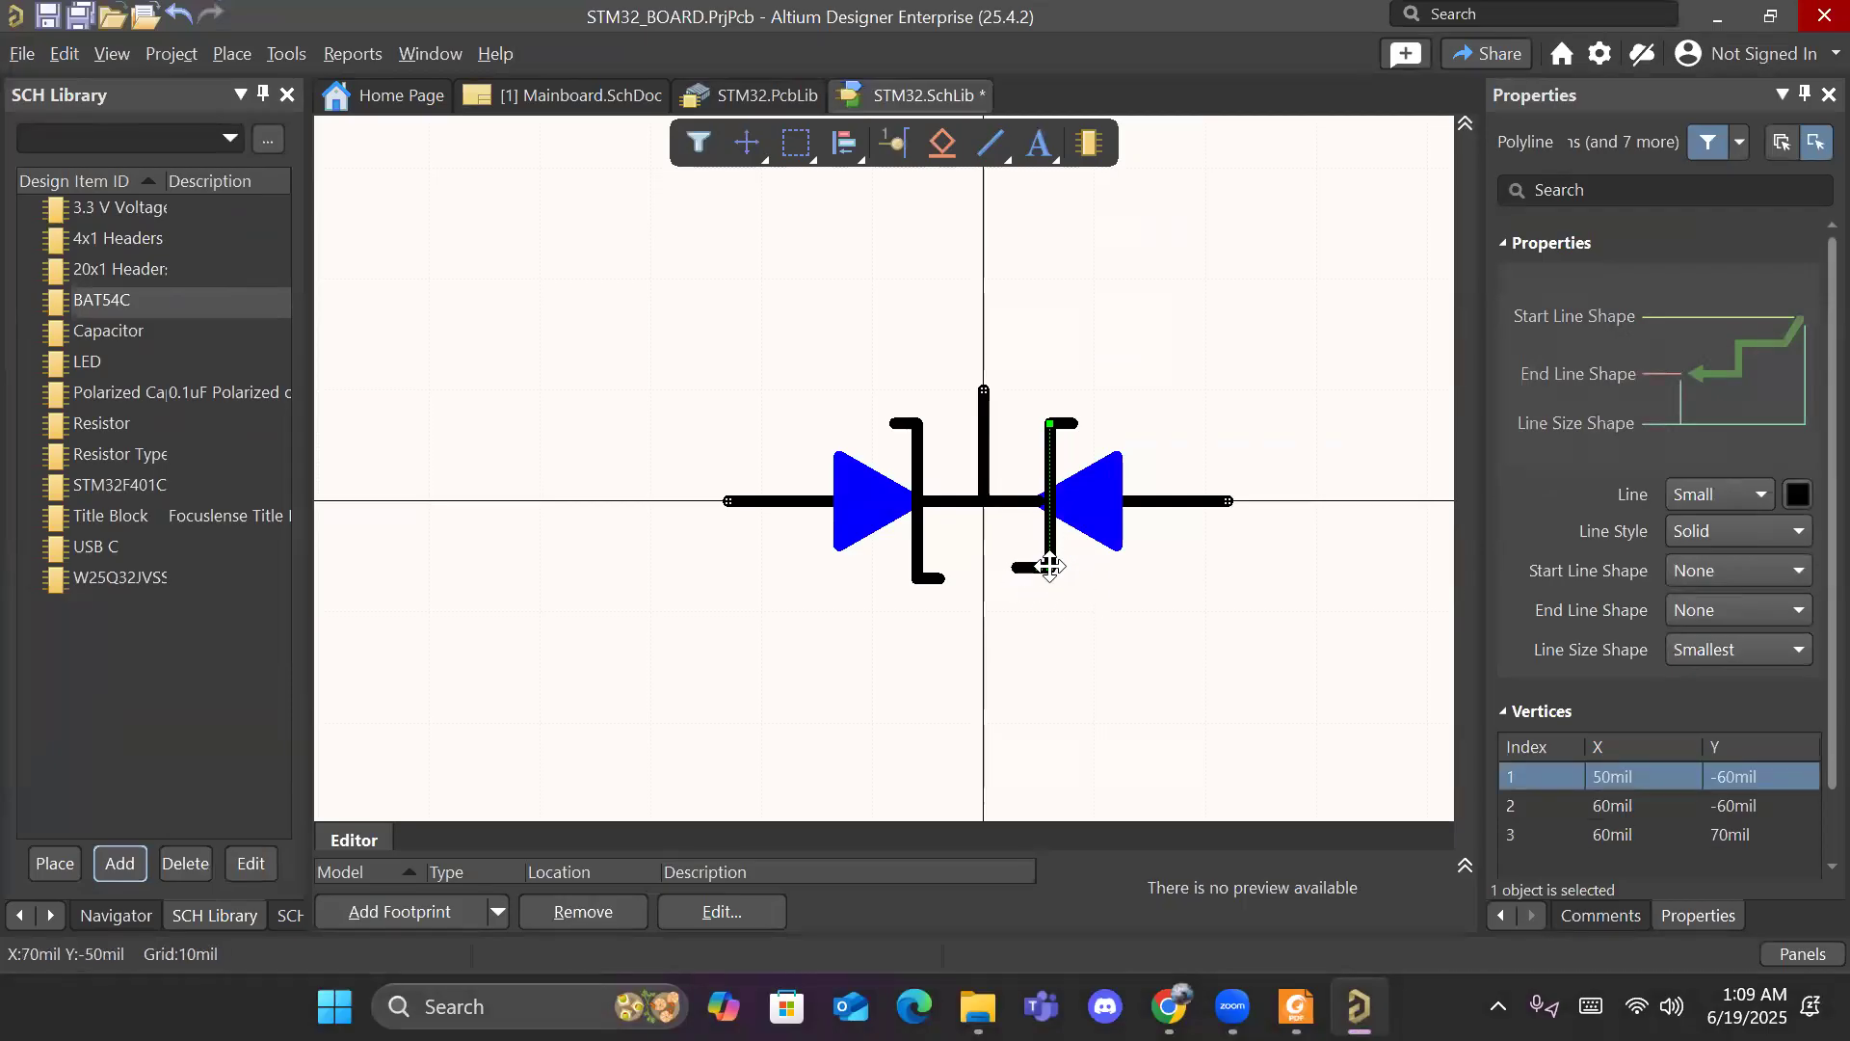
pyautogui.click(1064, 424)
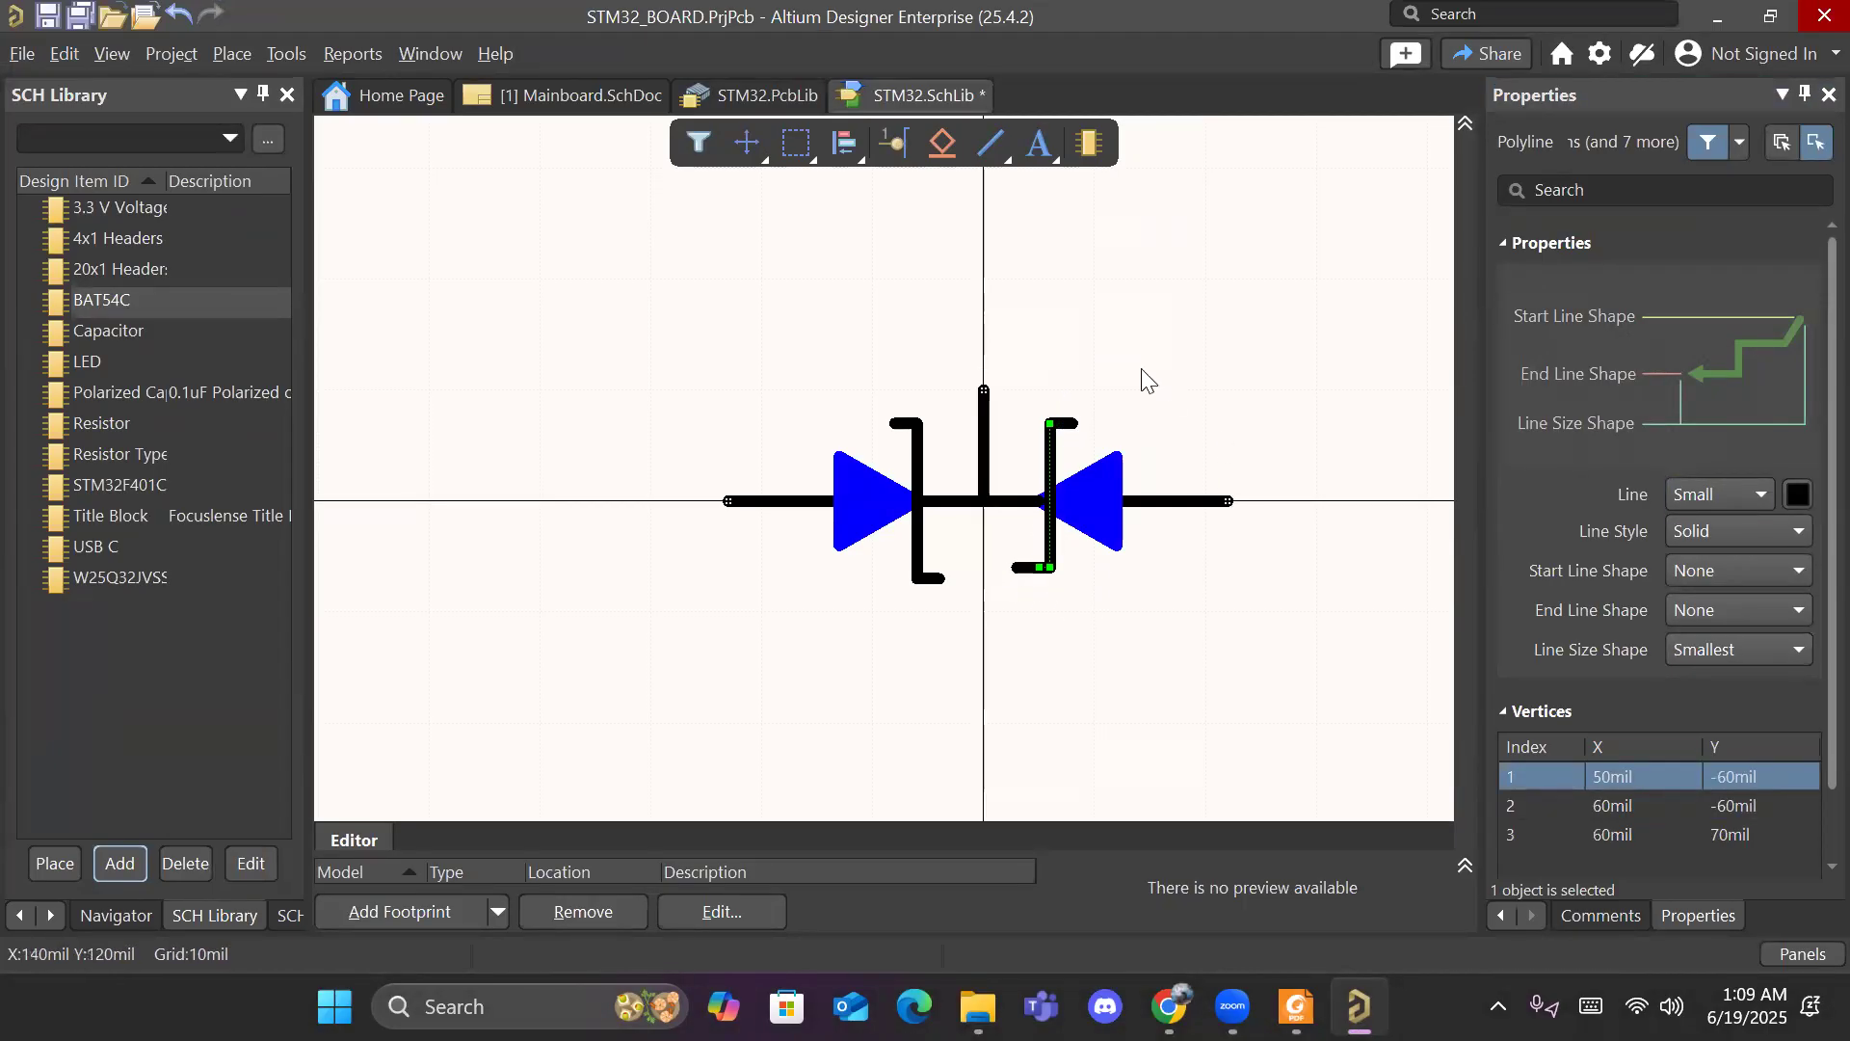
pyautogui.click(1077, 426)
pyautogui.click(1066, 422)
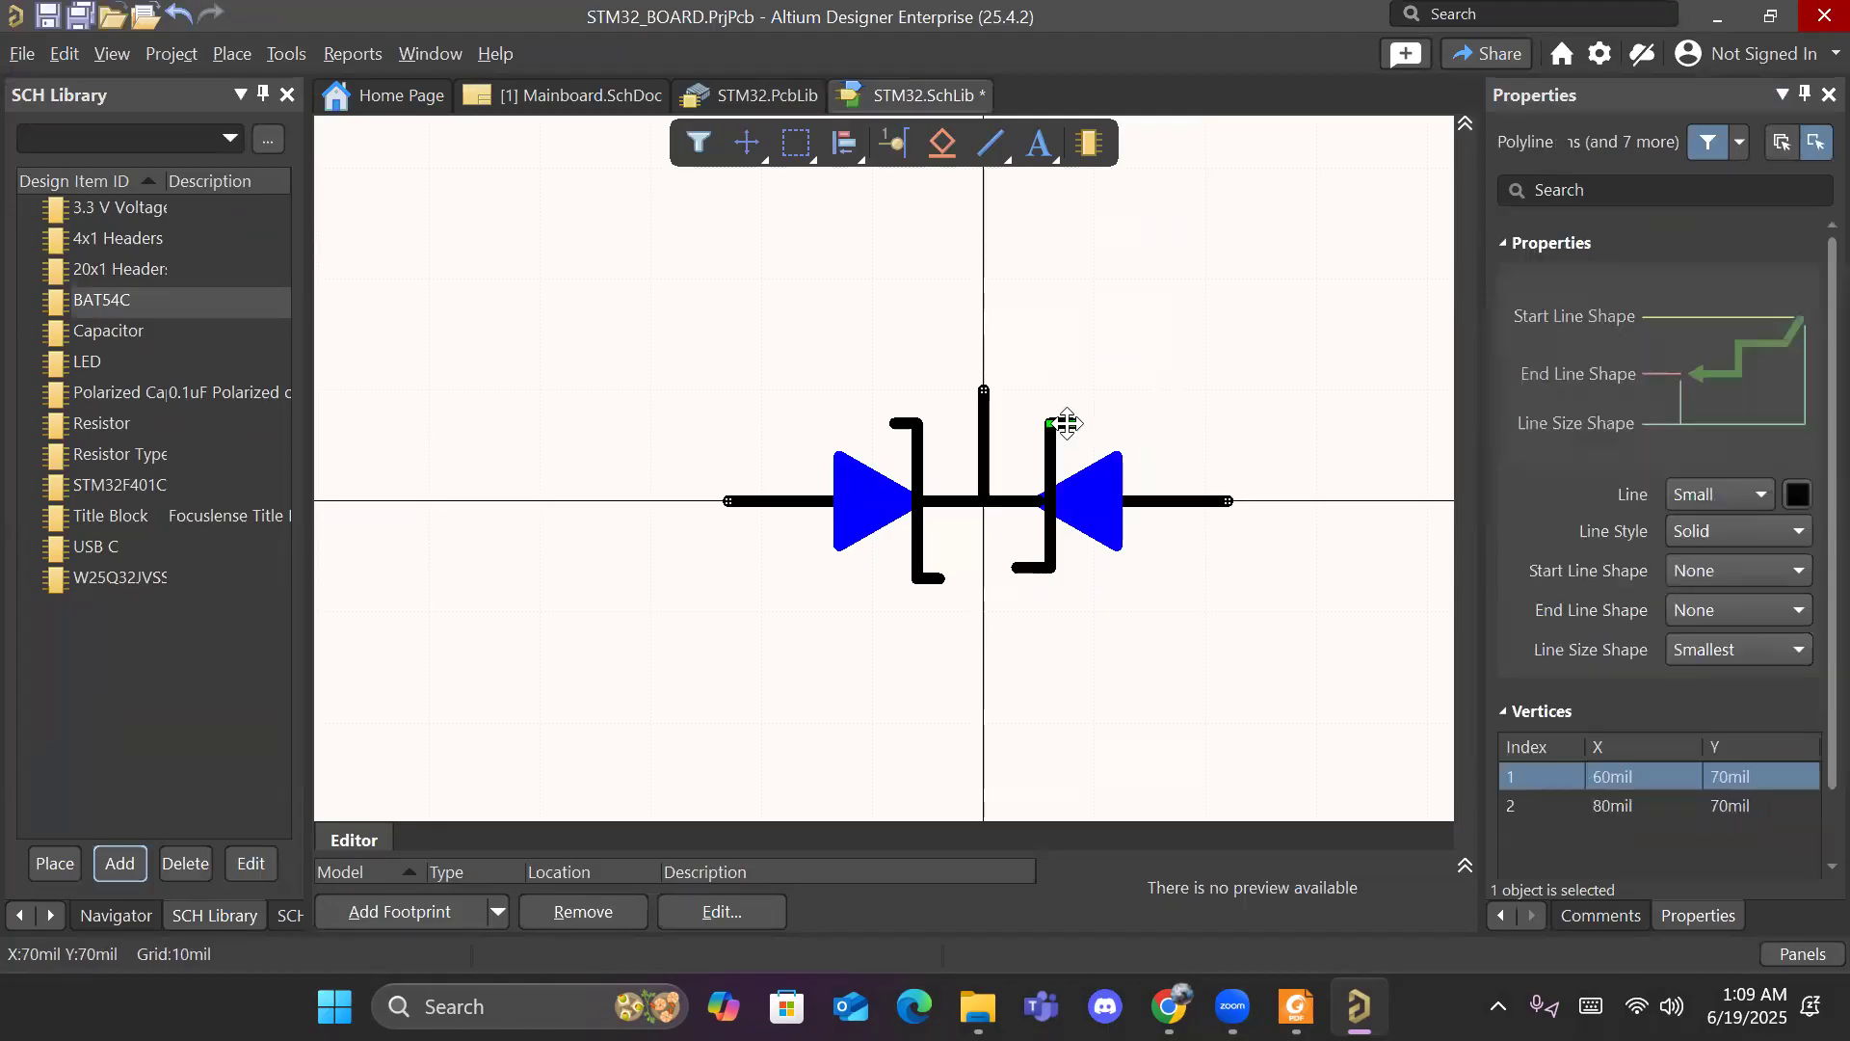
pyautogui.click(1070, 422)
pyautogui.press('Delete')
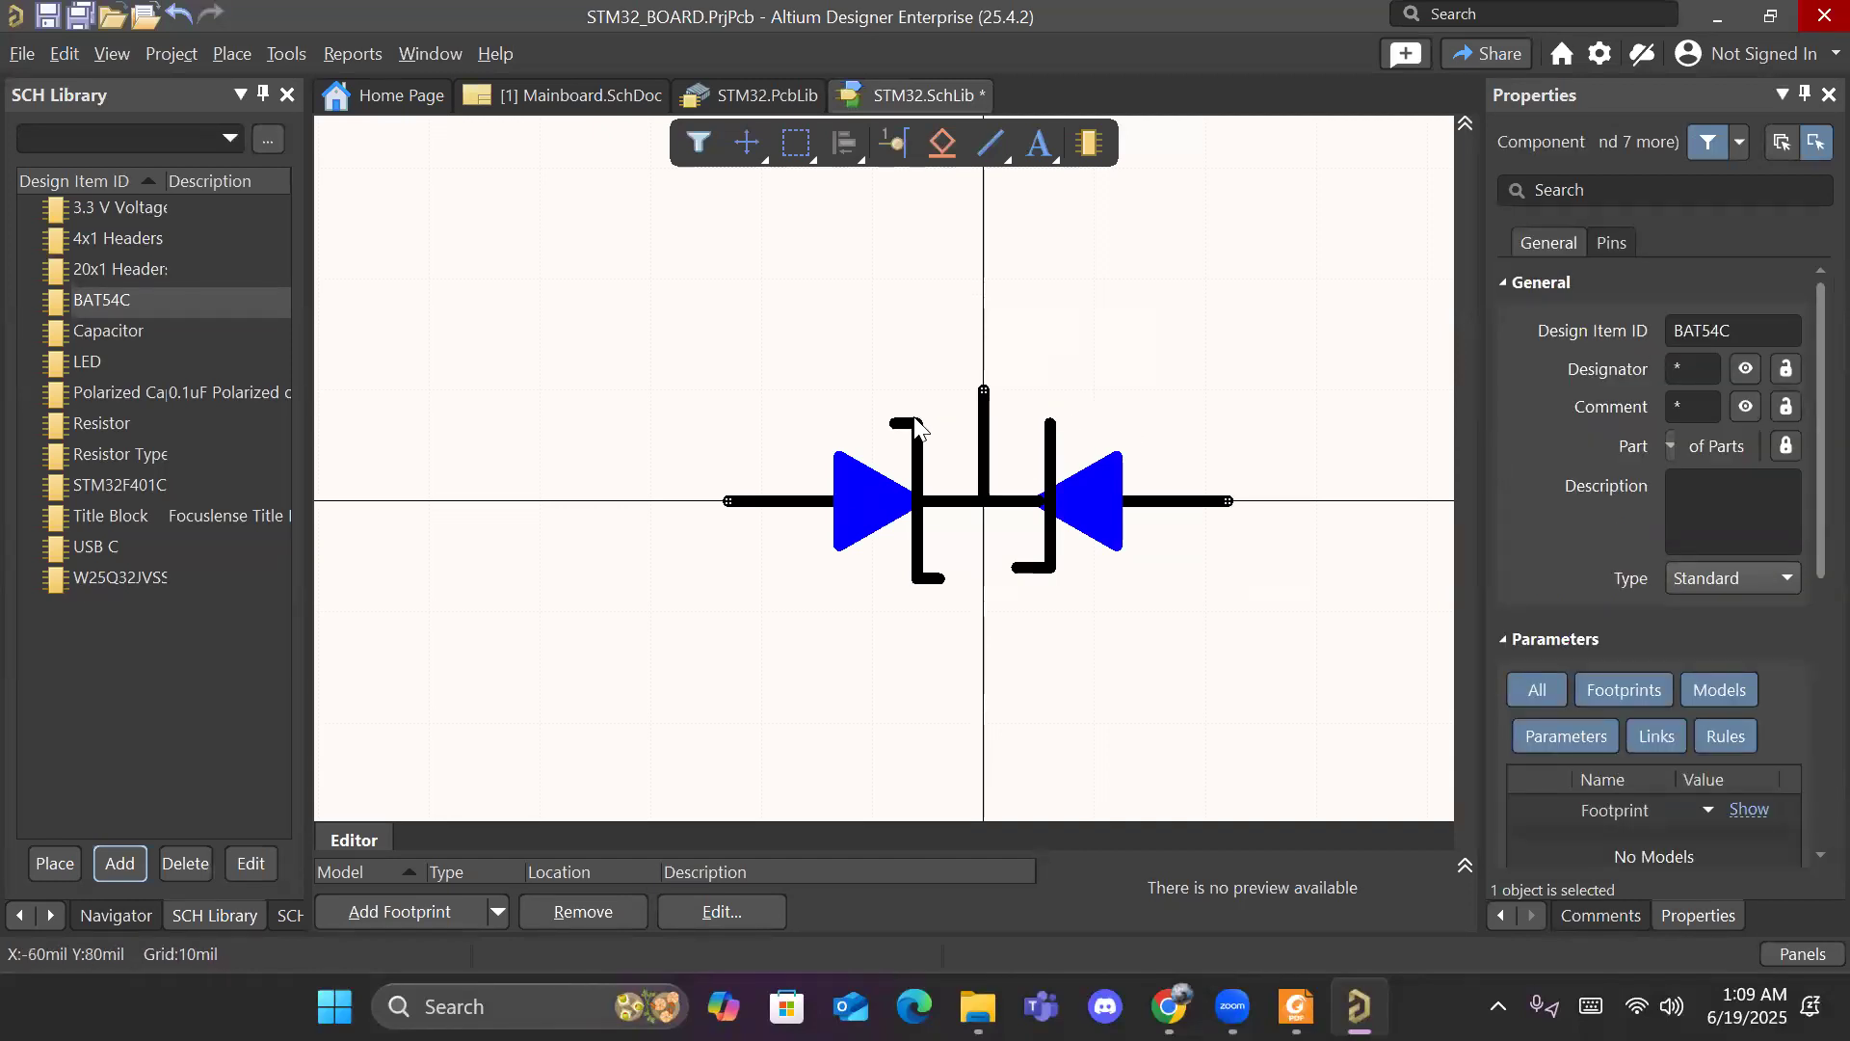
# Step: Delete the short lower line and the remaining right cathode bar
pyautogui.click(1033, 569)
pyautogui.rightClick(1011, 588)
pyautogui.press('Escape')
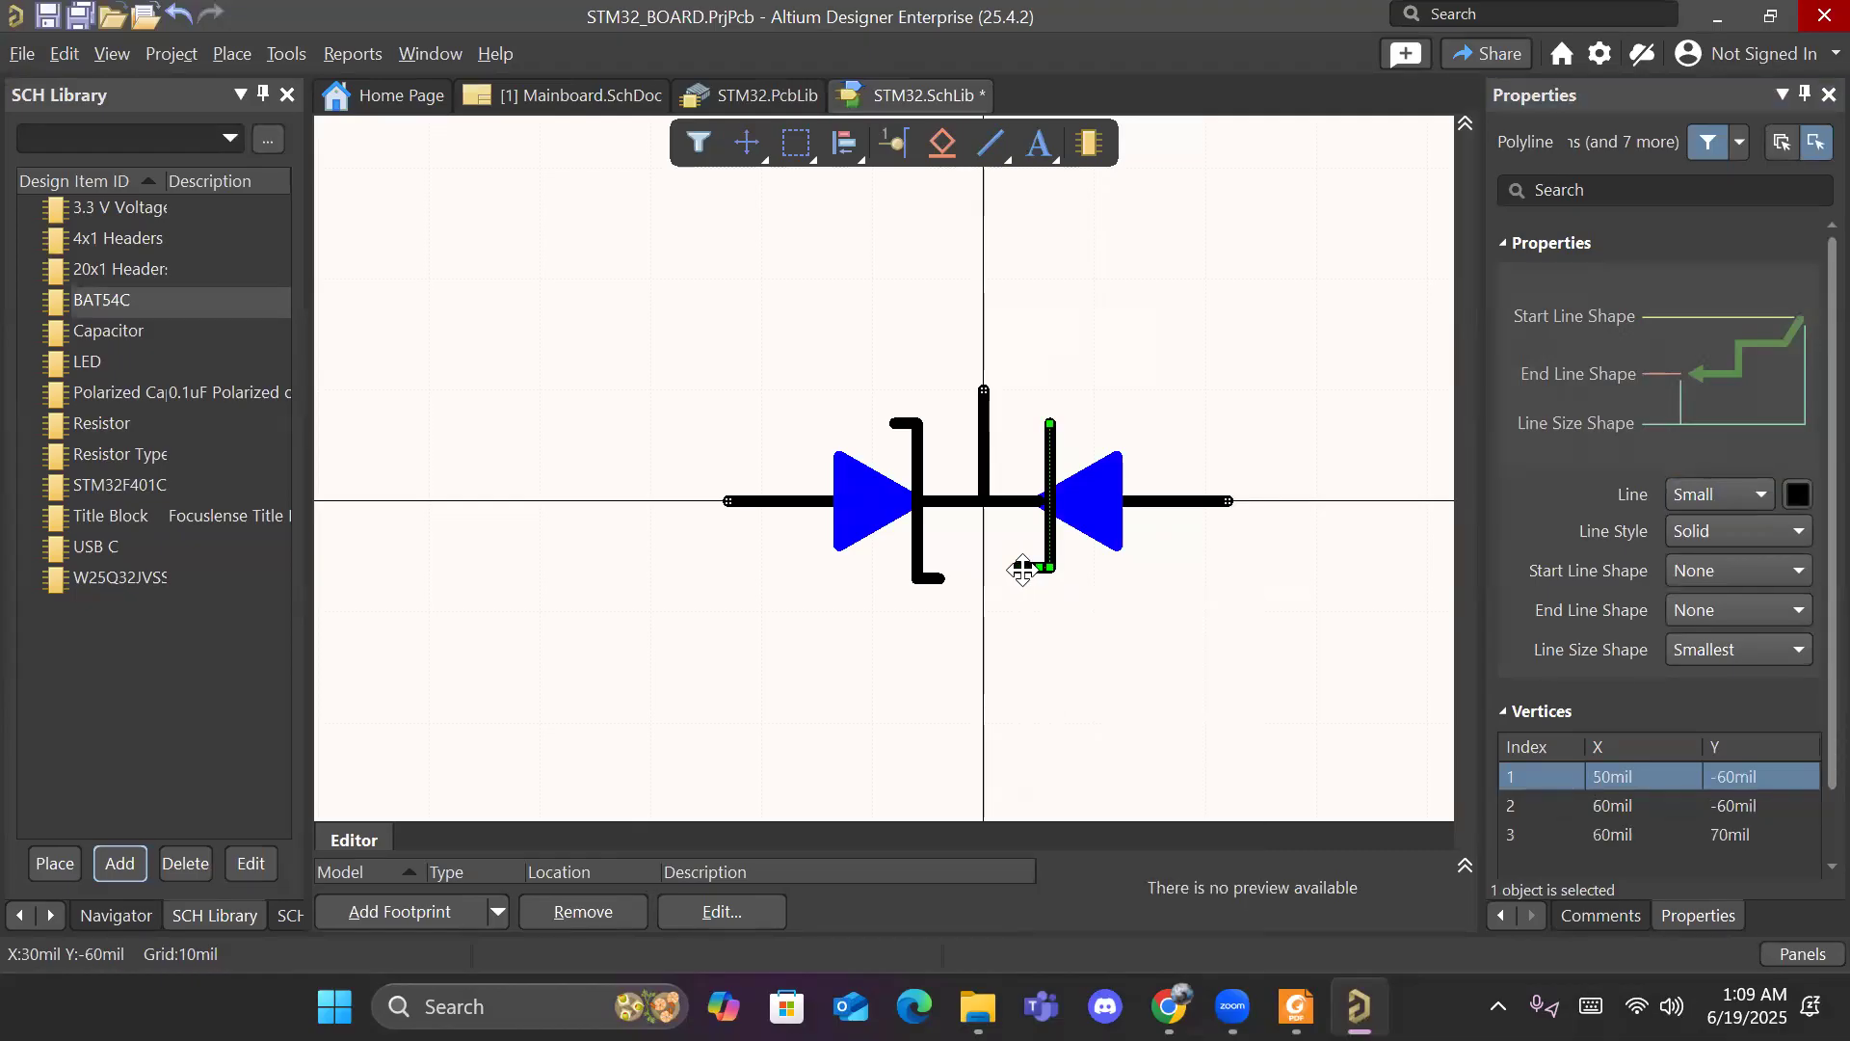
pyautogui.click(1021, 570)
pyautogui.press('Delete')
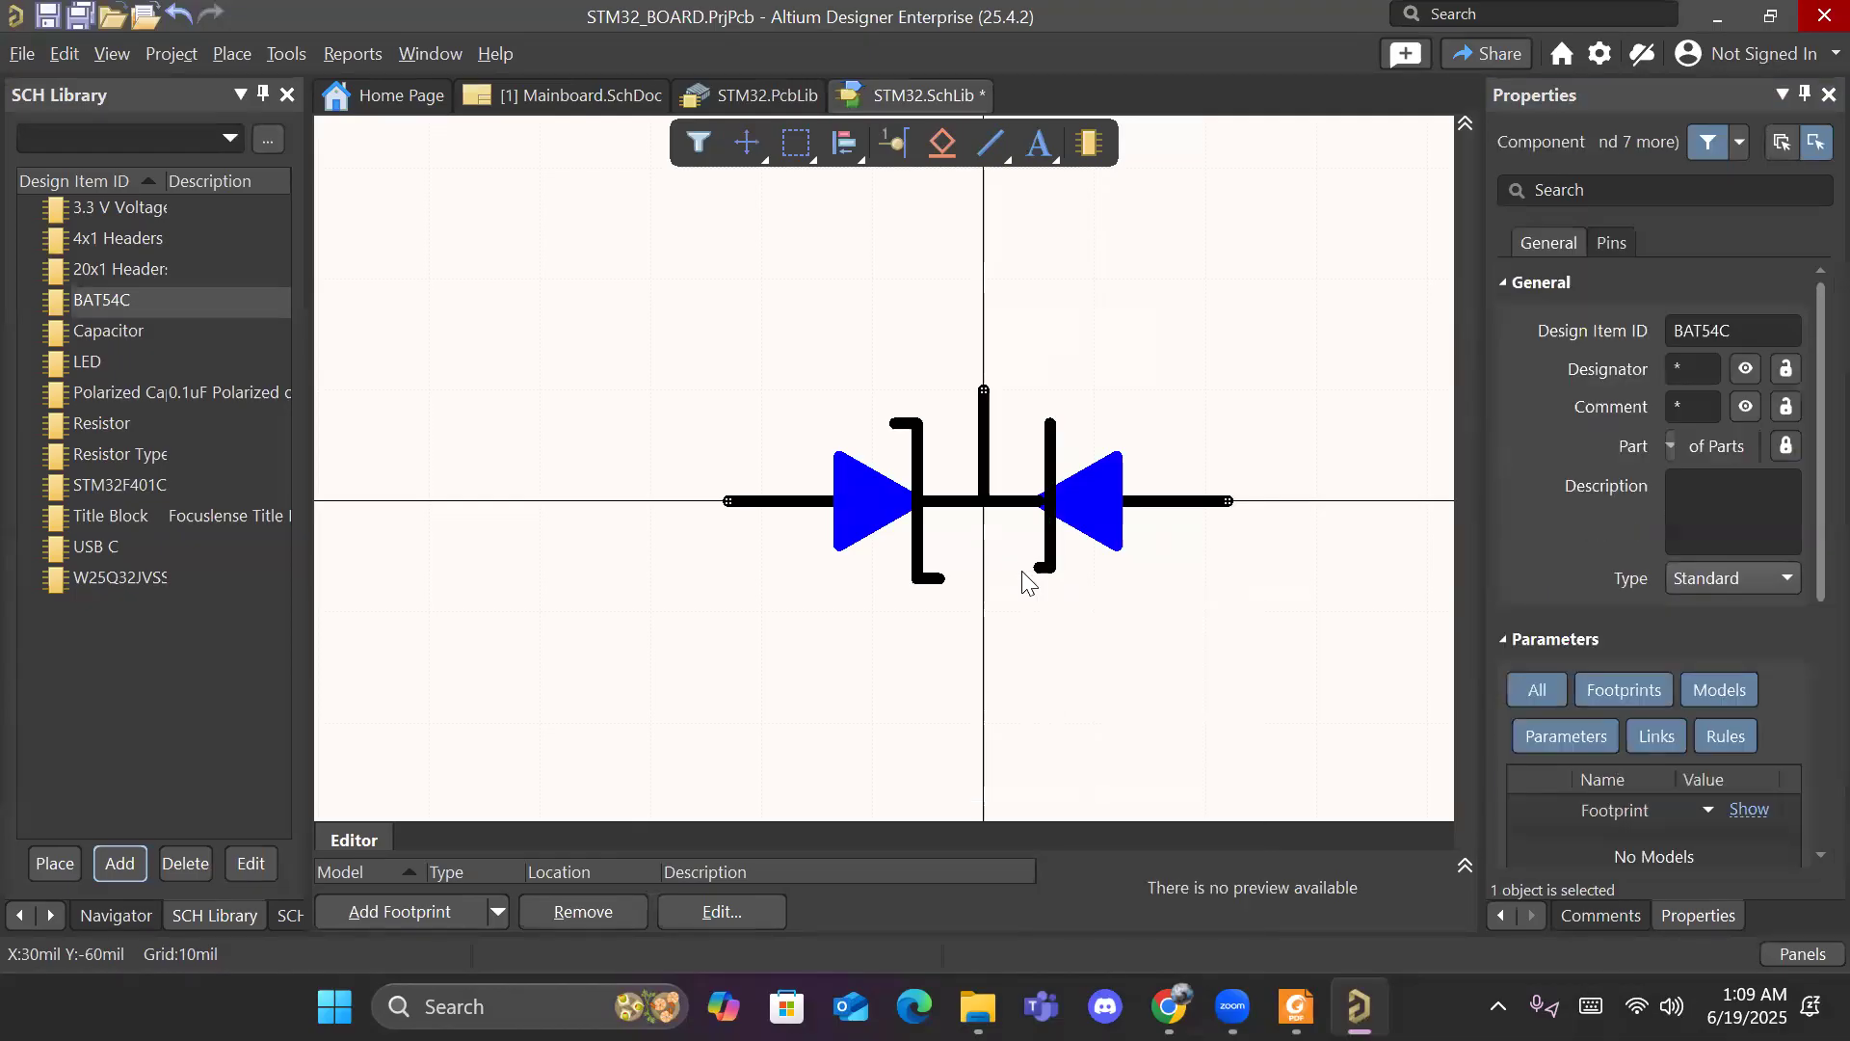
pyautogui.click(1041, 569)
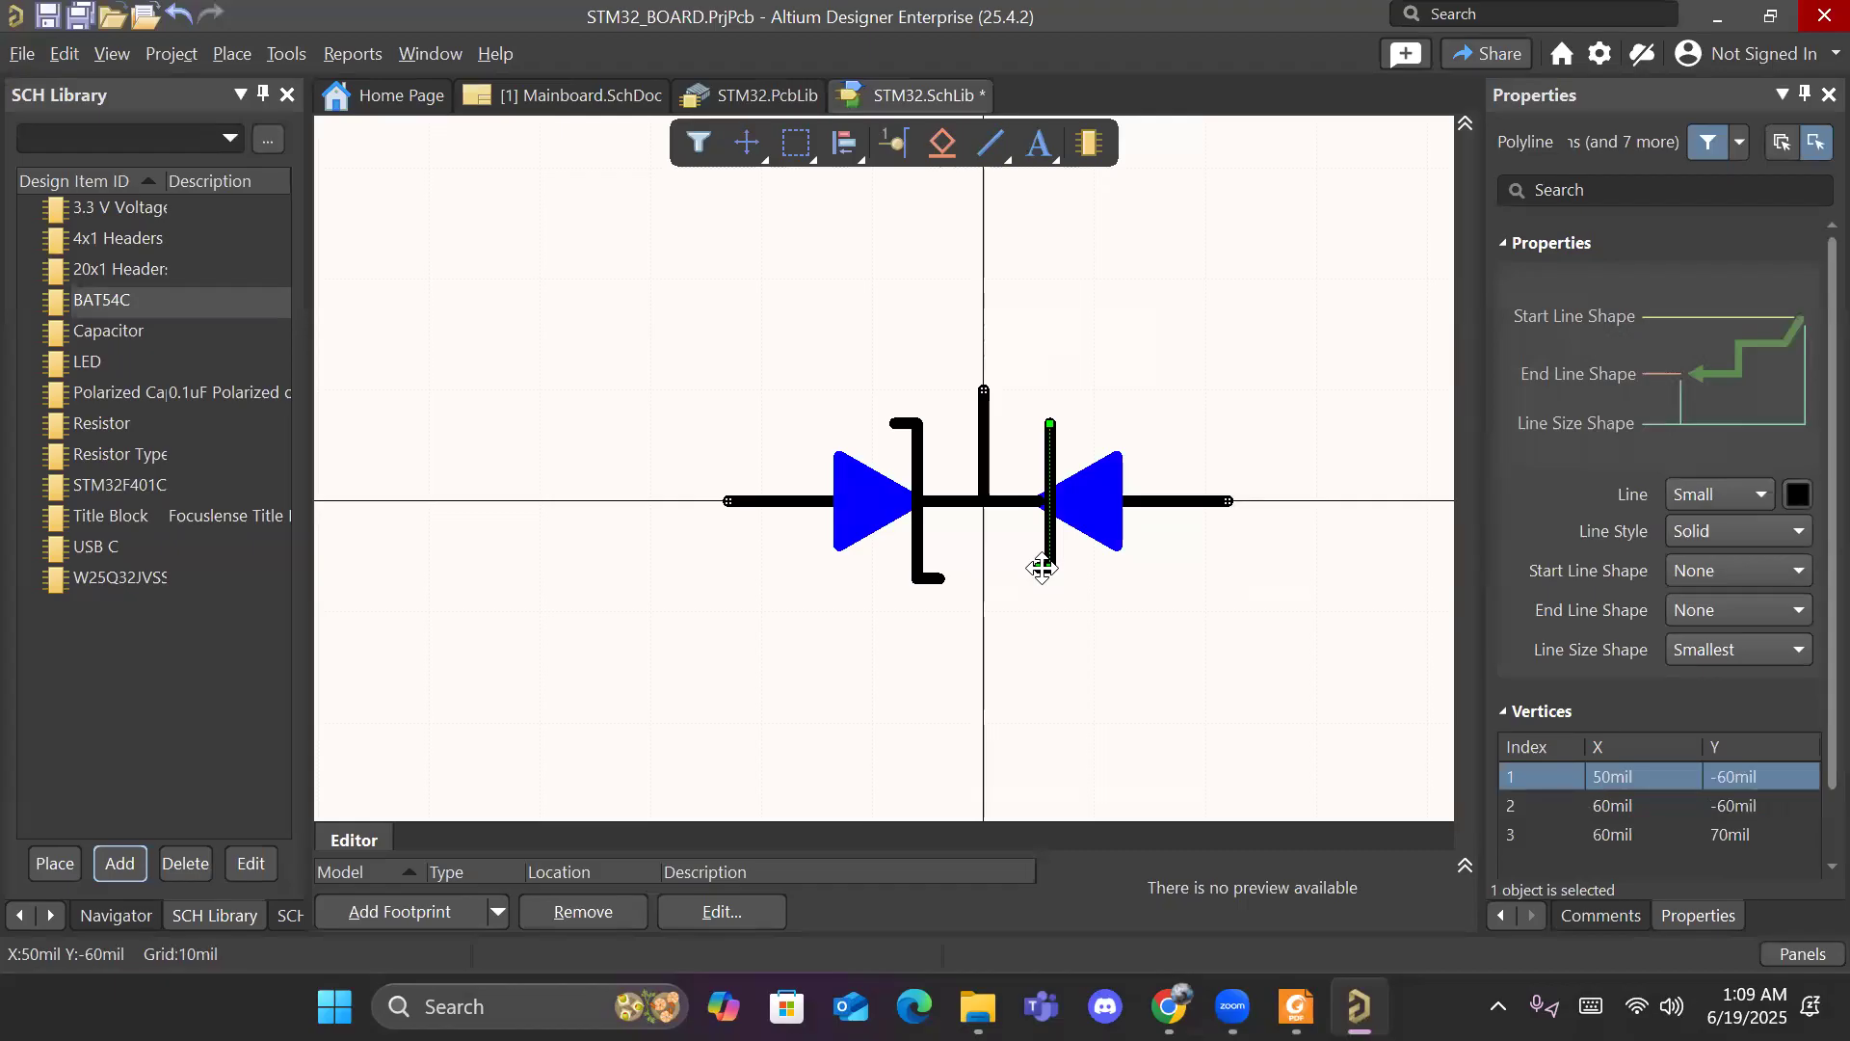
pyautogui.press('Delete')
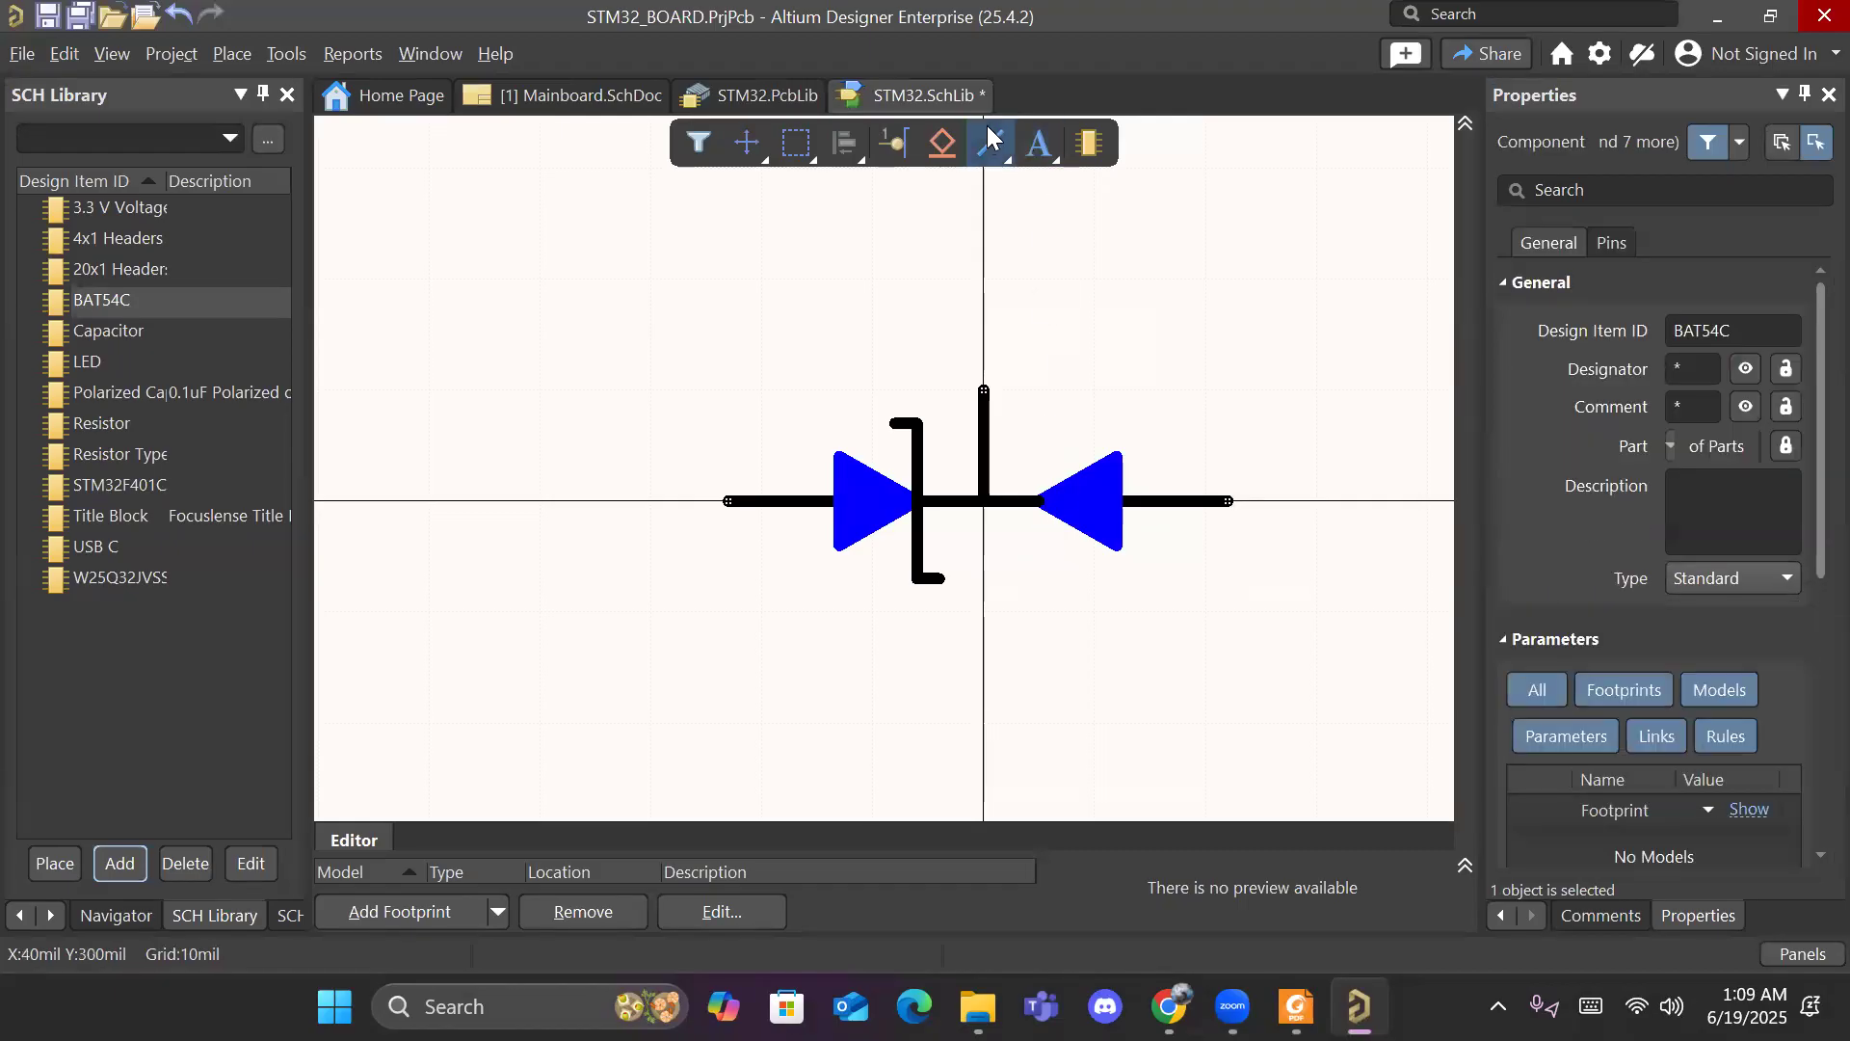
# Step: Draw the right diode's cathode bar as a polyline from (50, 80) to (50, -70) mil with a short foot to (80, -70) mil
pyautogui.click(988, 149)
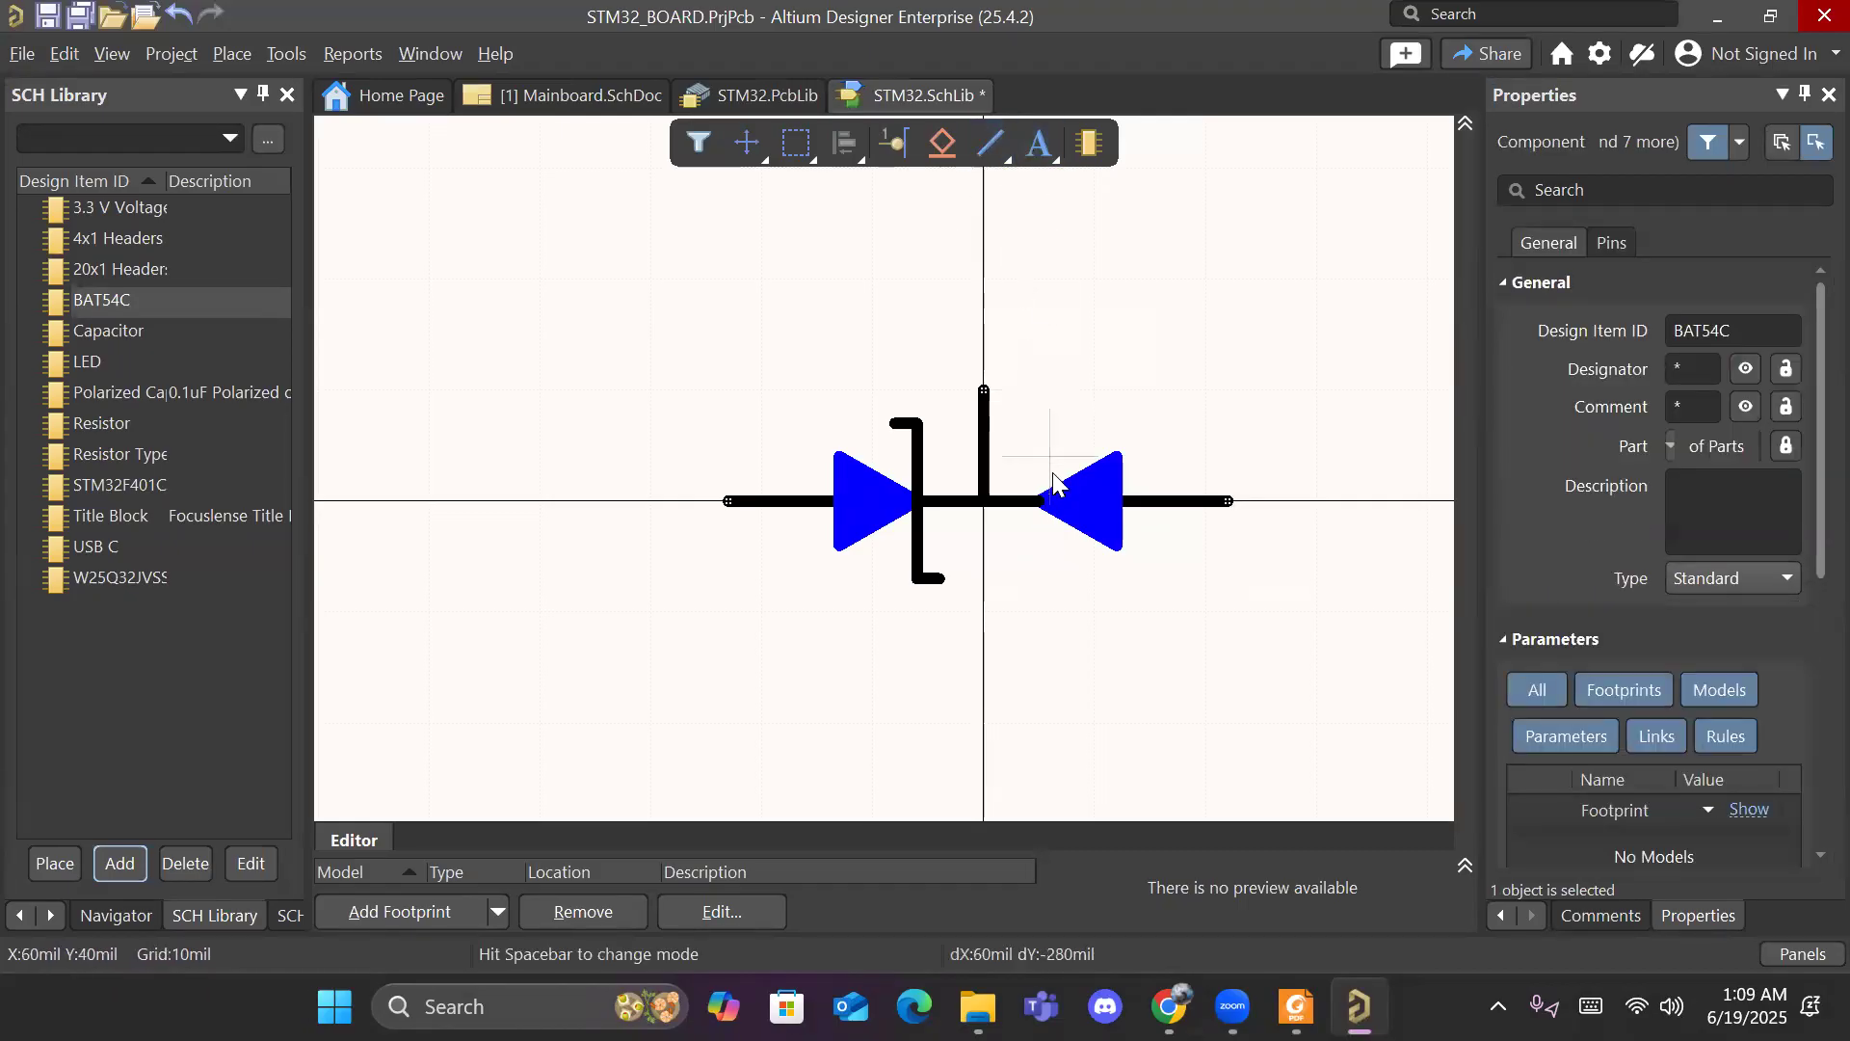
pyautogui.click(1039, 412)
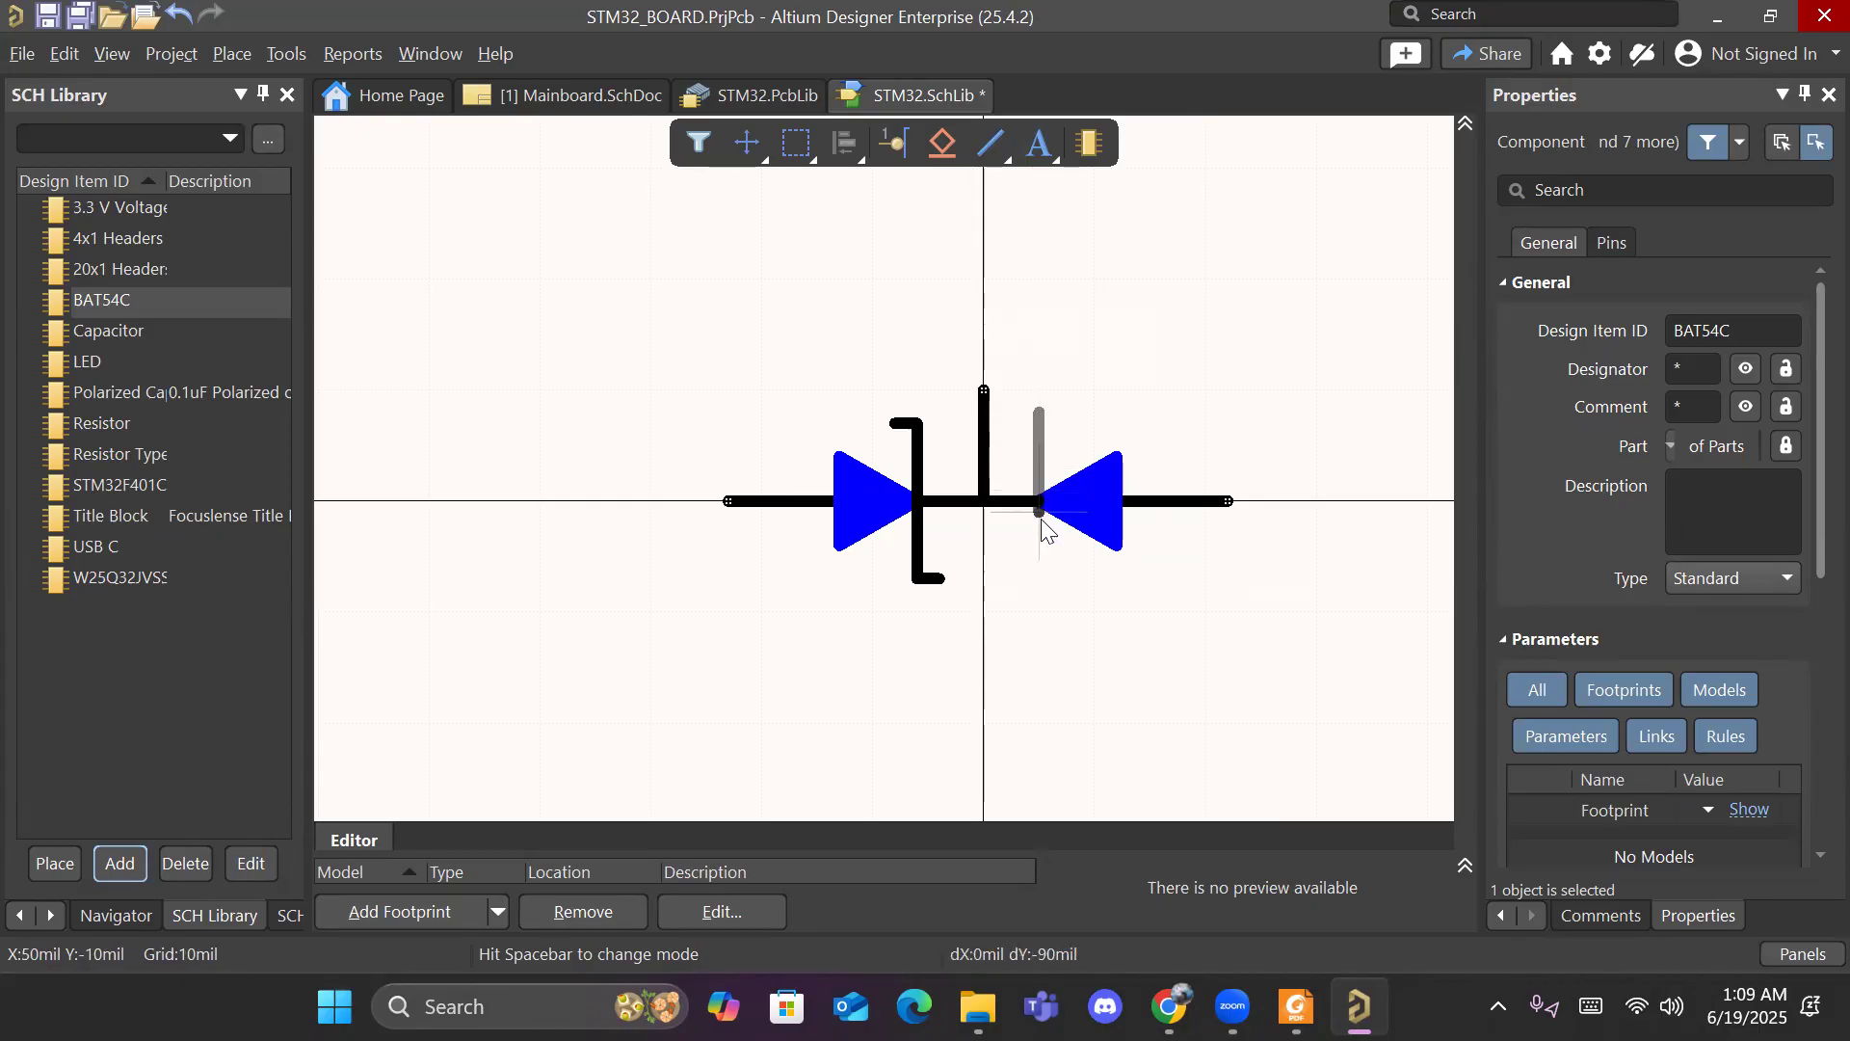
pyautogui.click(1038, 578)
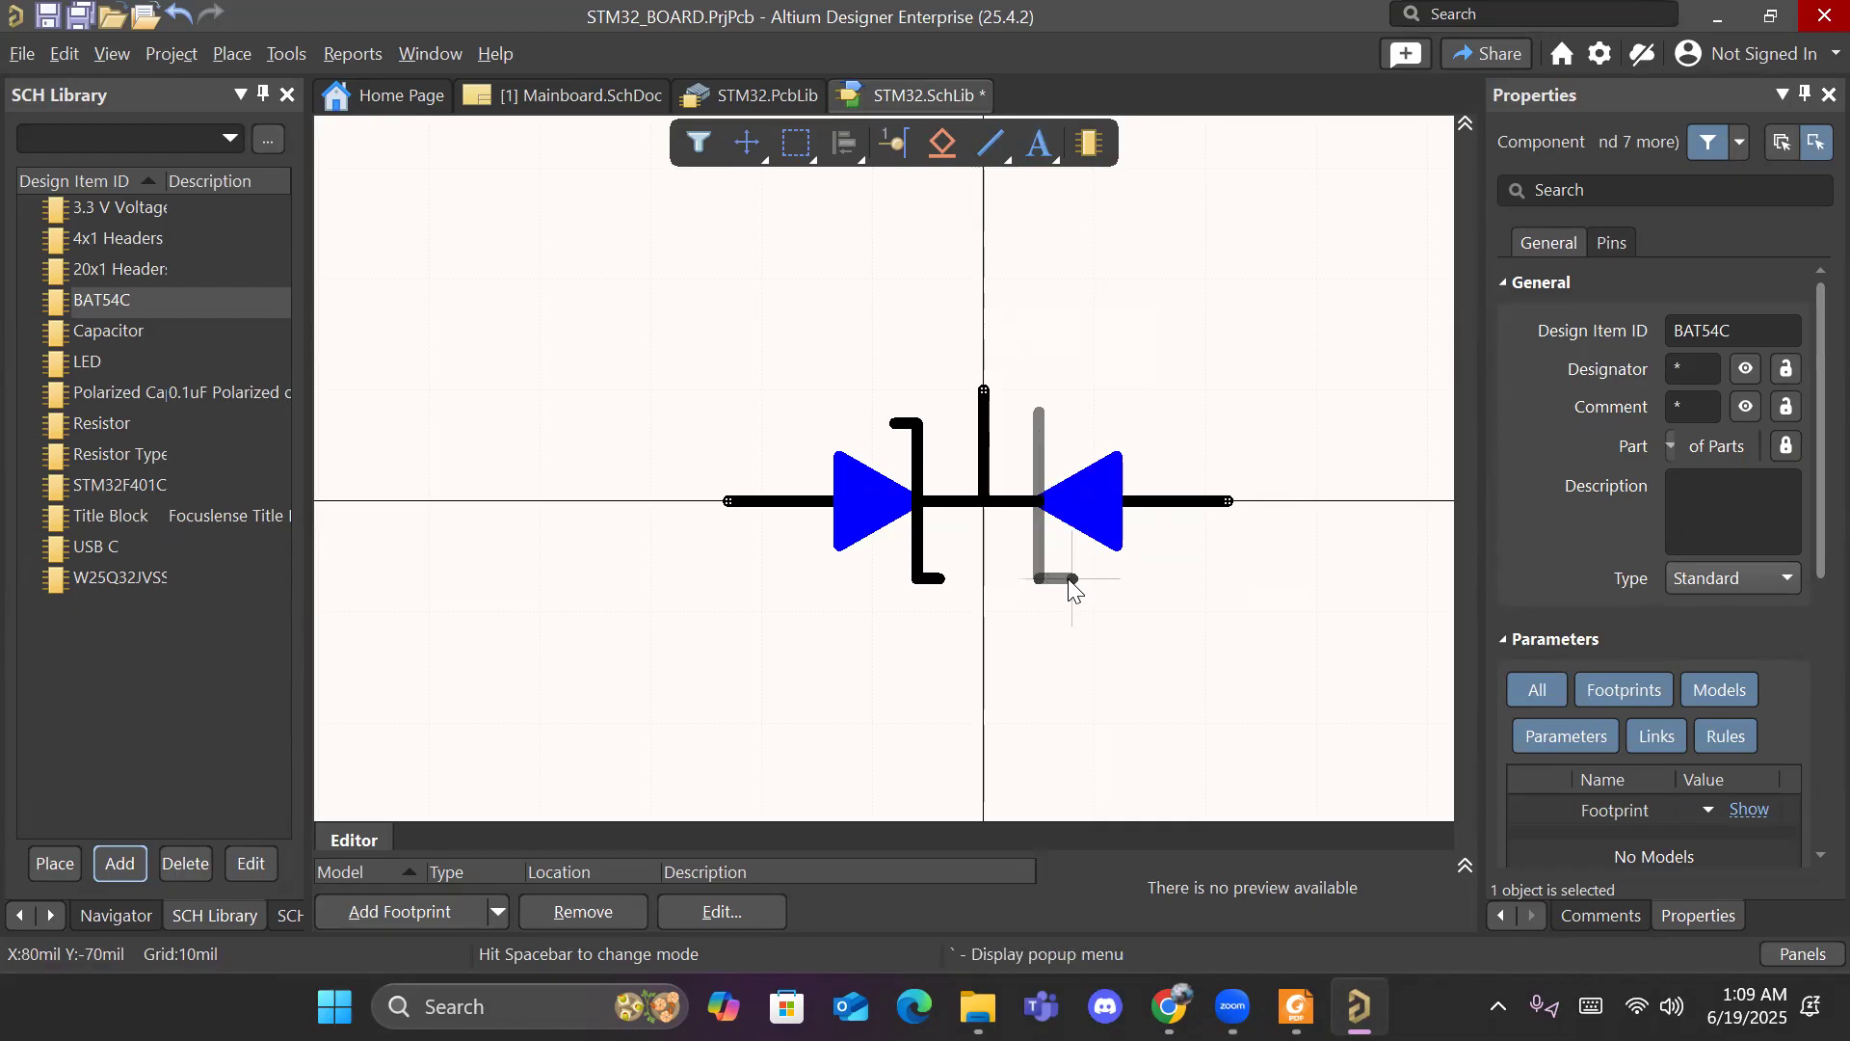
pyautogui.click(1071, 580)
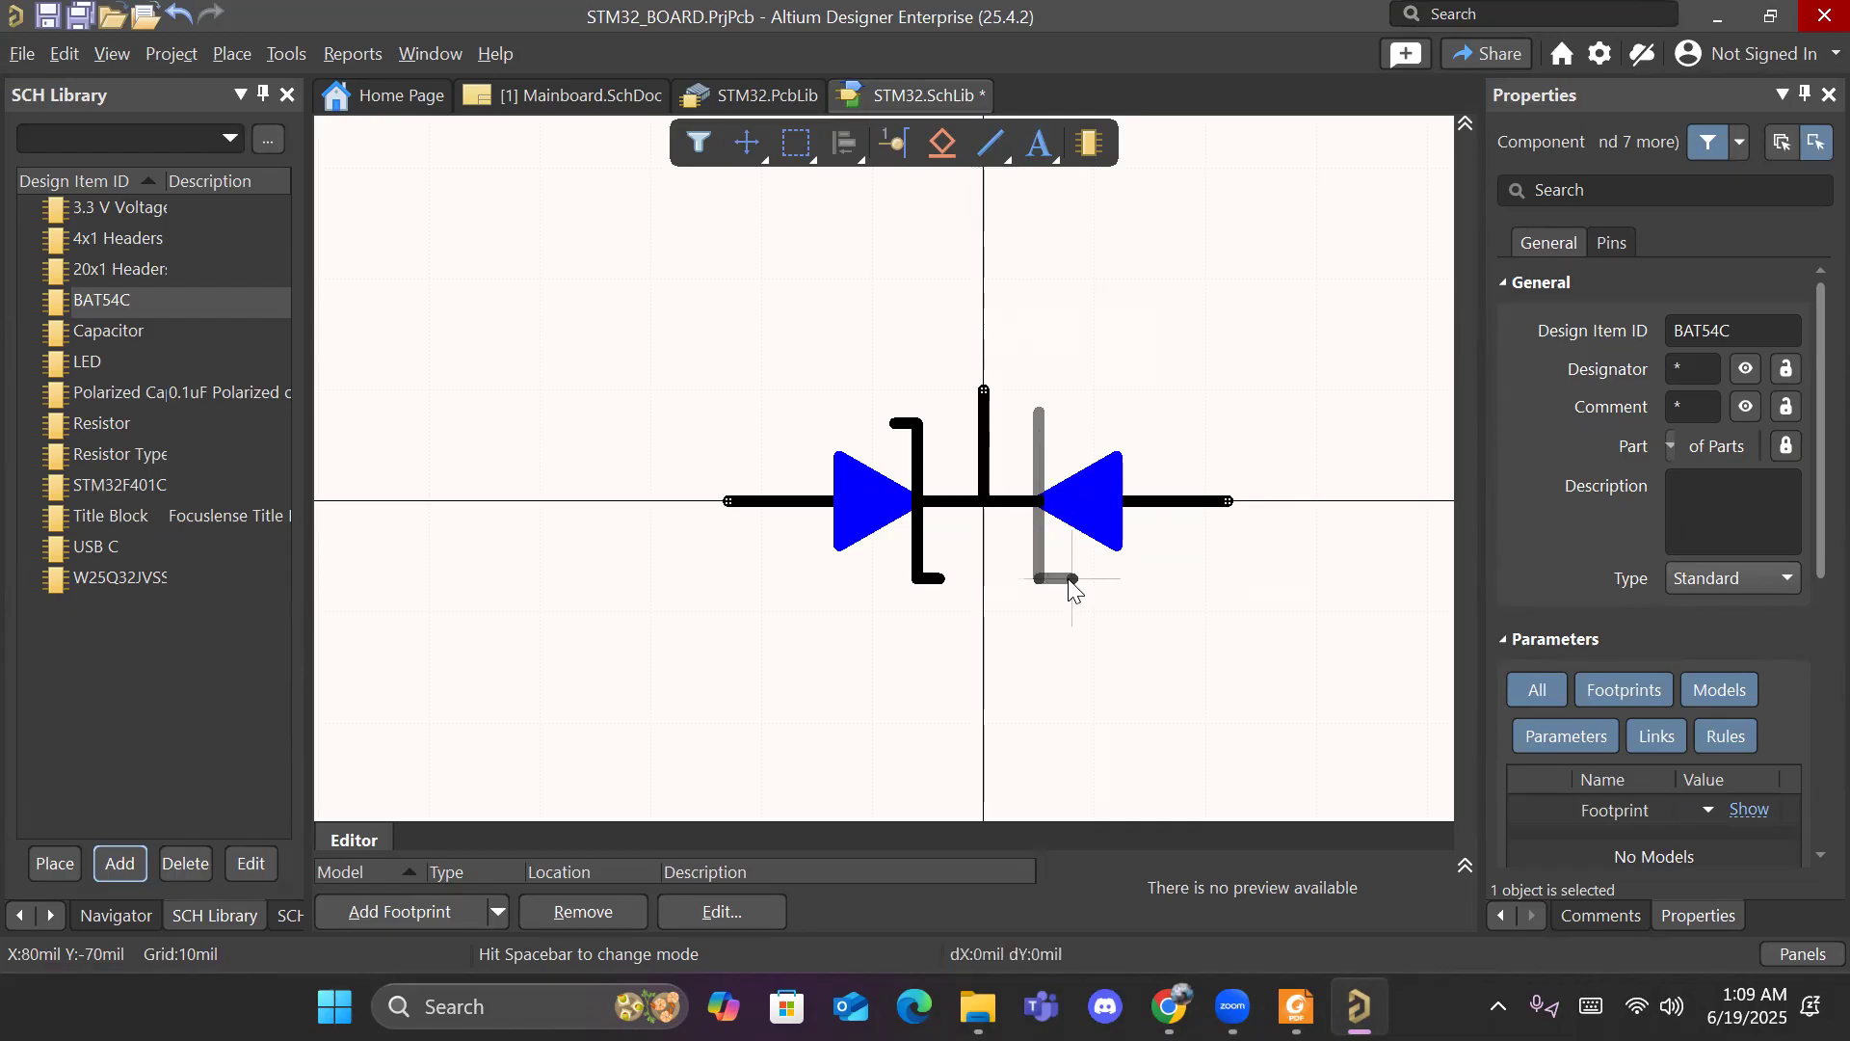
pyautogui.rightClick(1085, 628)
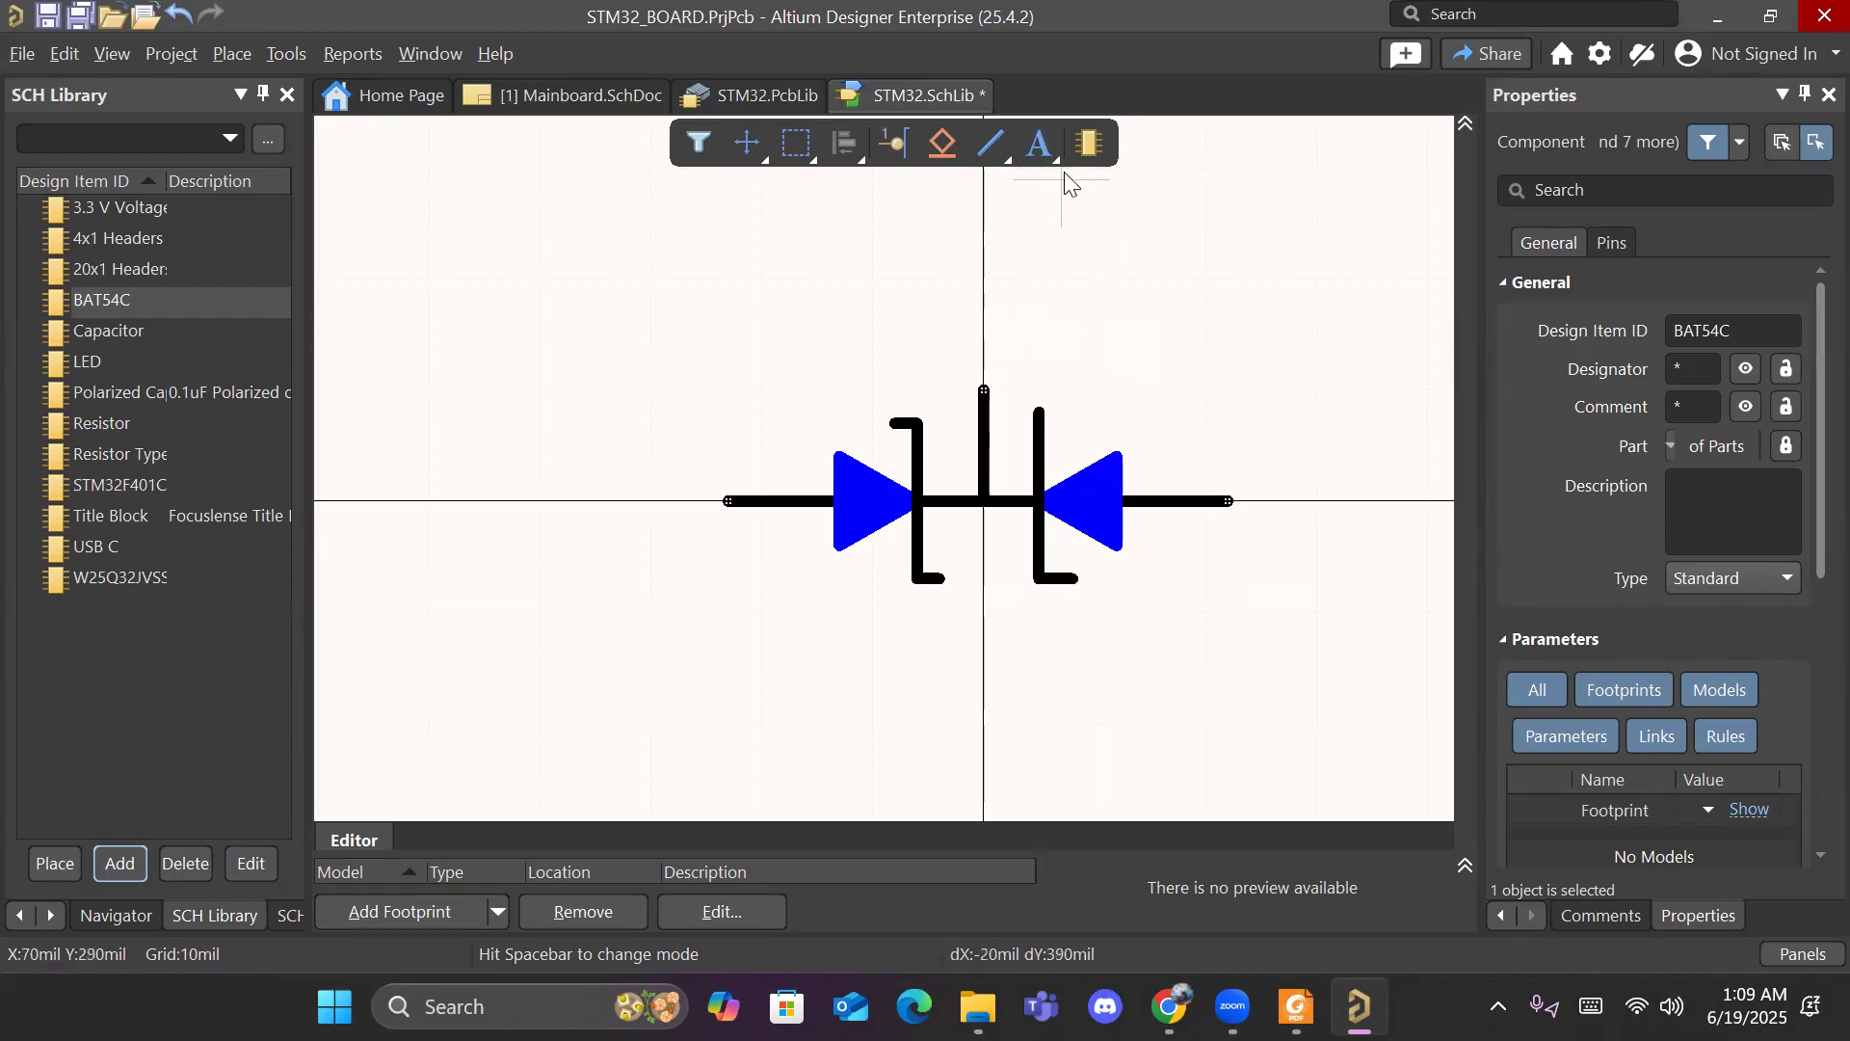
pyautogui.click(987, 136)
pyautogui.rightClick(1032, 333)
pyautogui.rightClick(1032, 322)
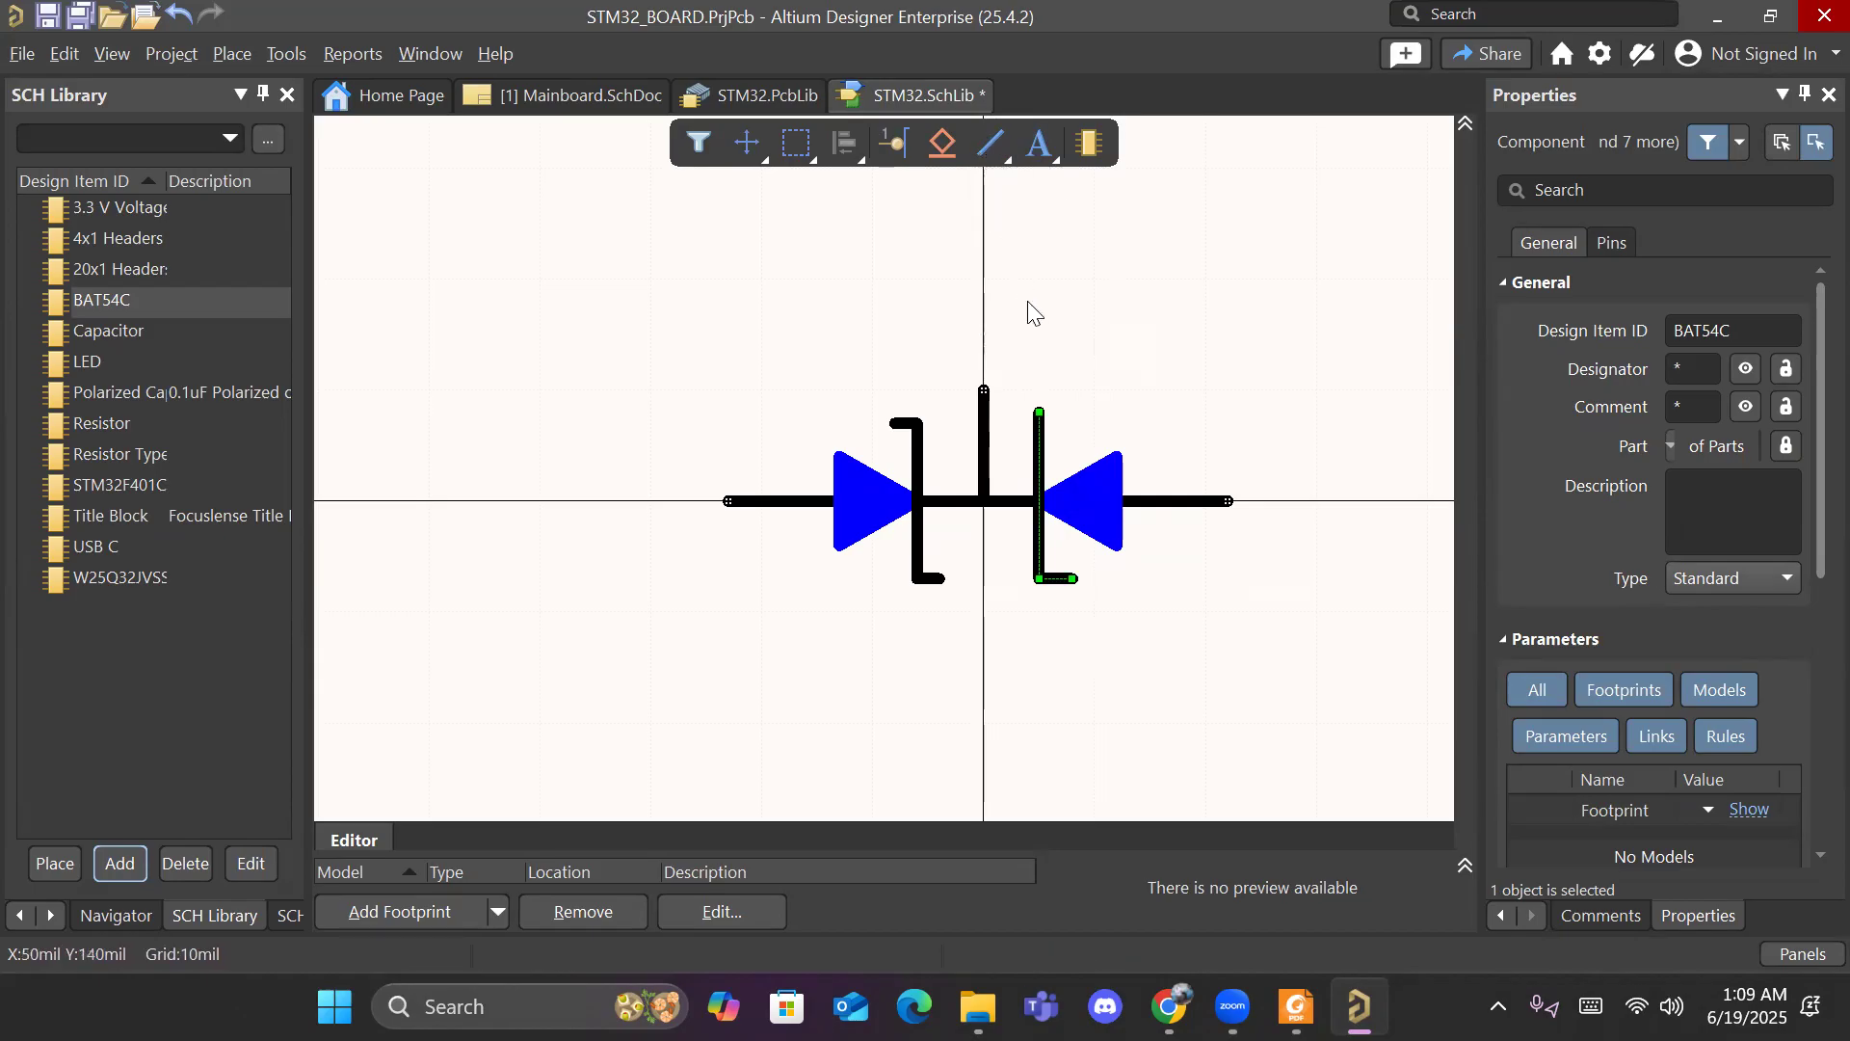
# Step: Draw a short horizontal line from (40, 80) to (20, 80) mil at the right cathode bar's upper end
pyautogui.click(992, 146)
pyautogui.click(1038, 412)
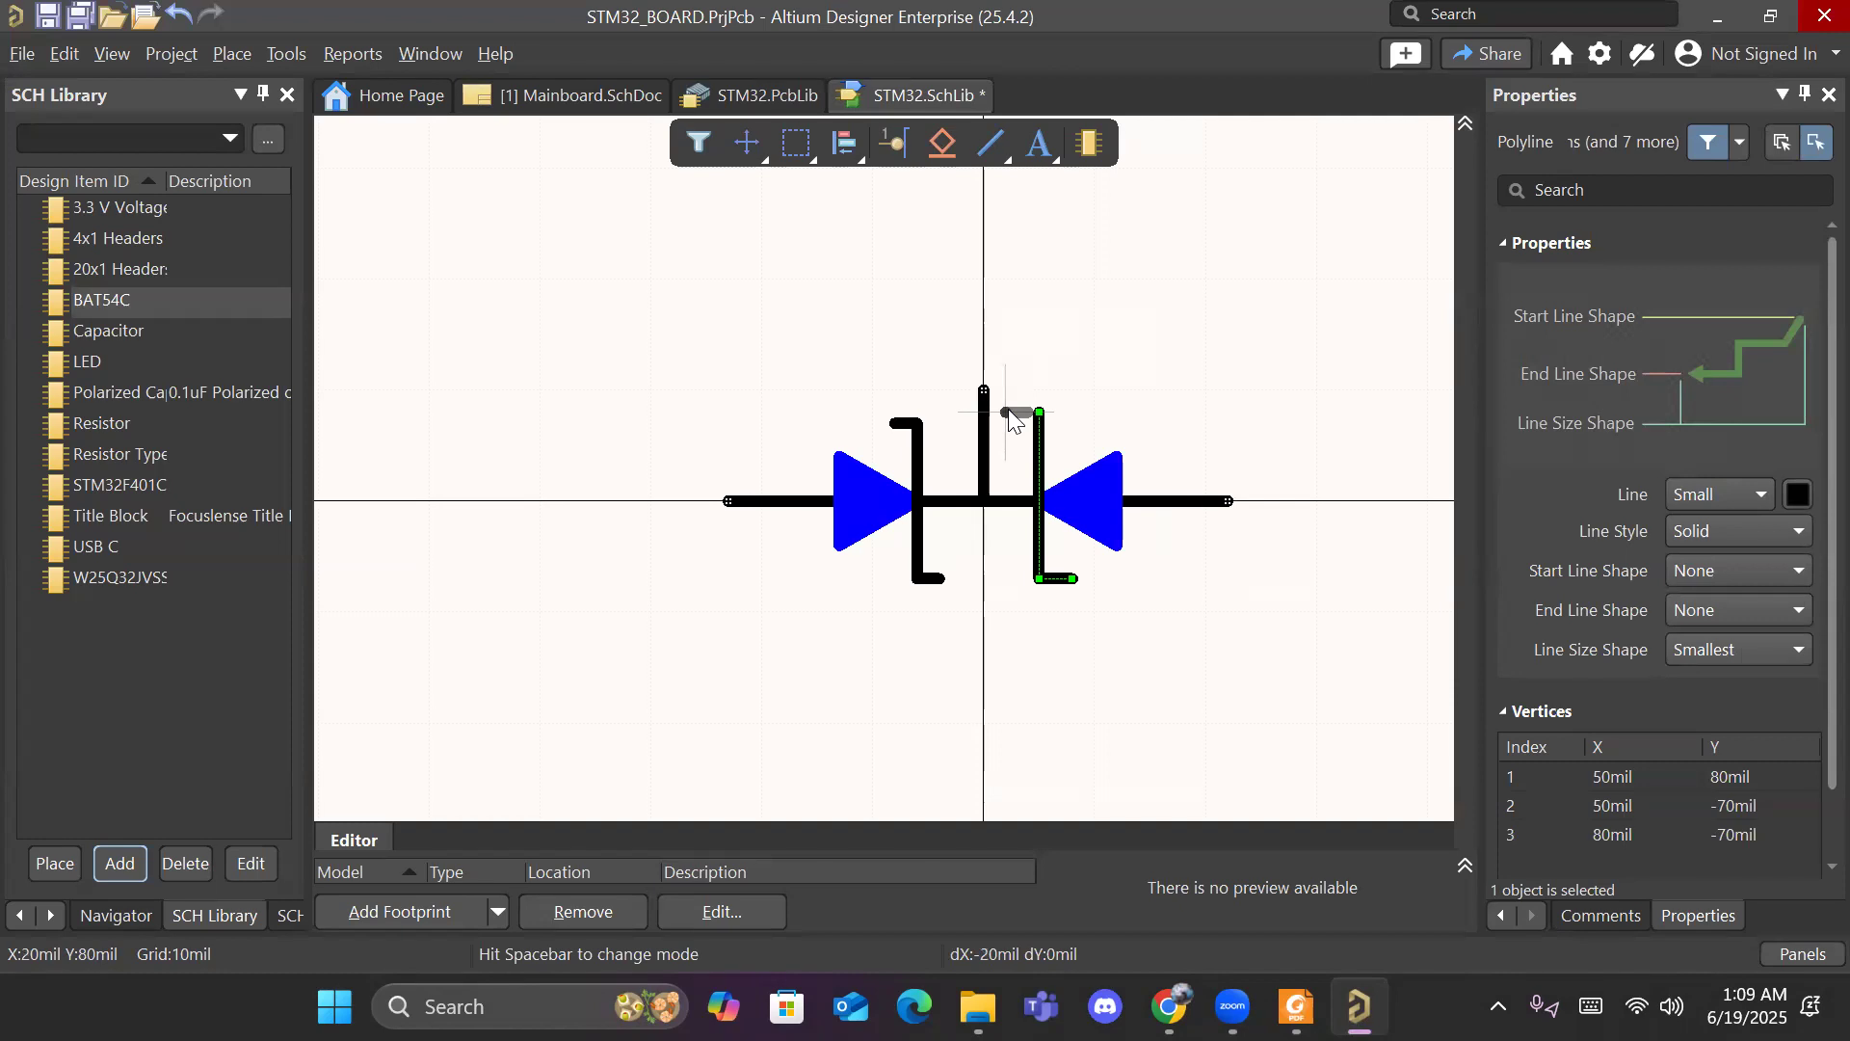
pyautogui.click(1006, 412)
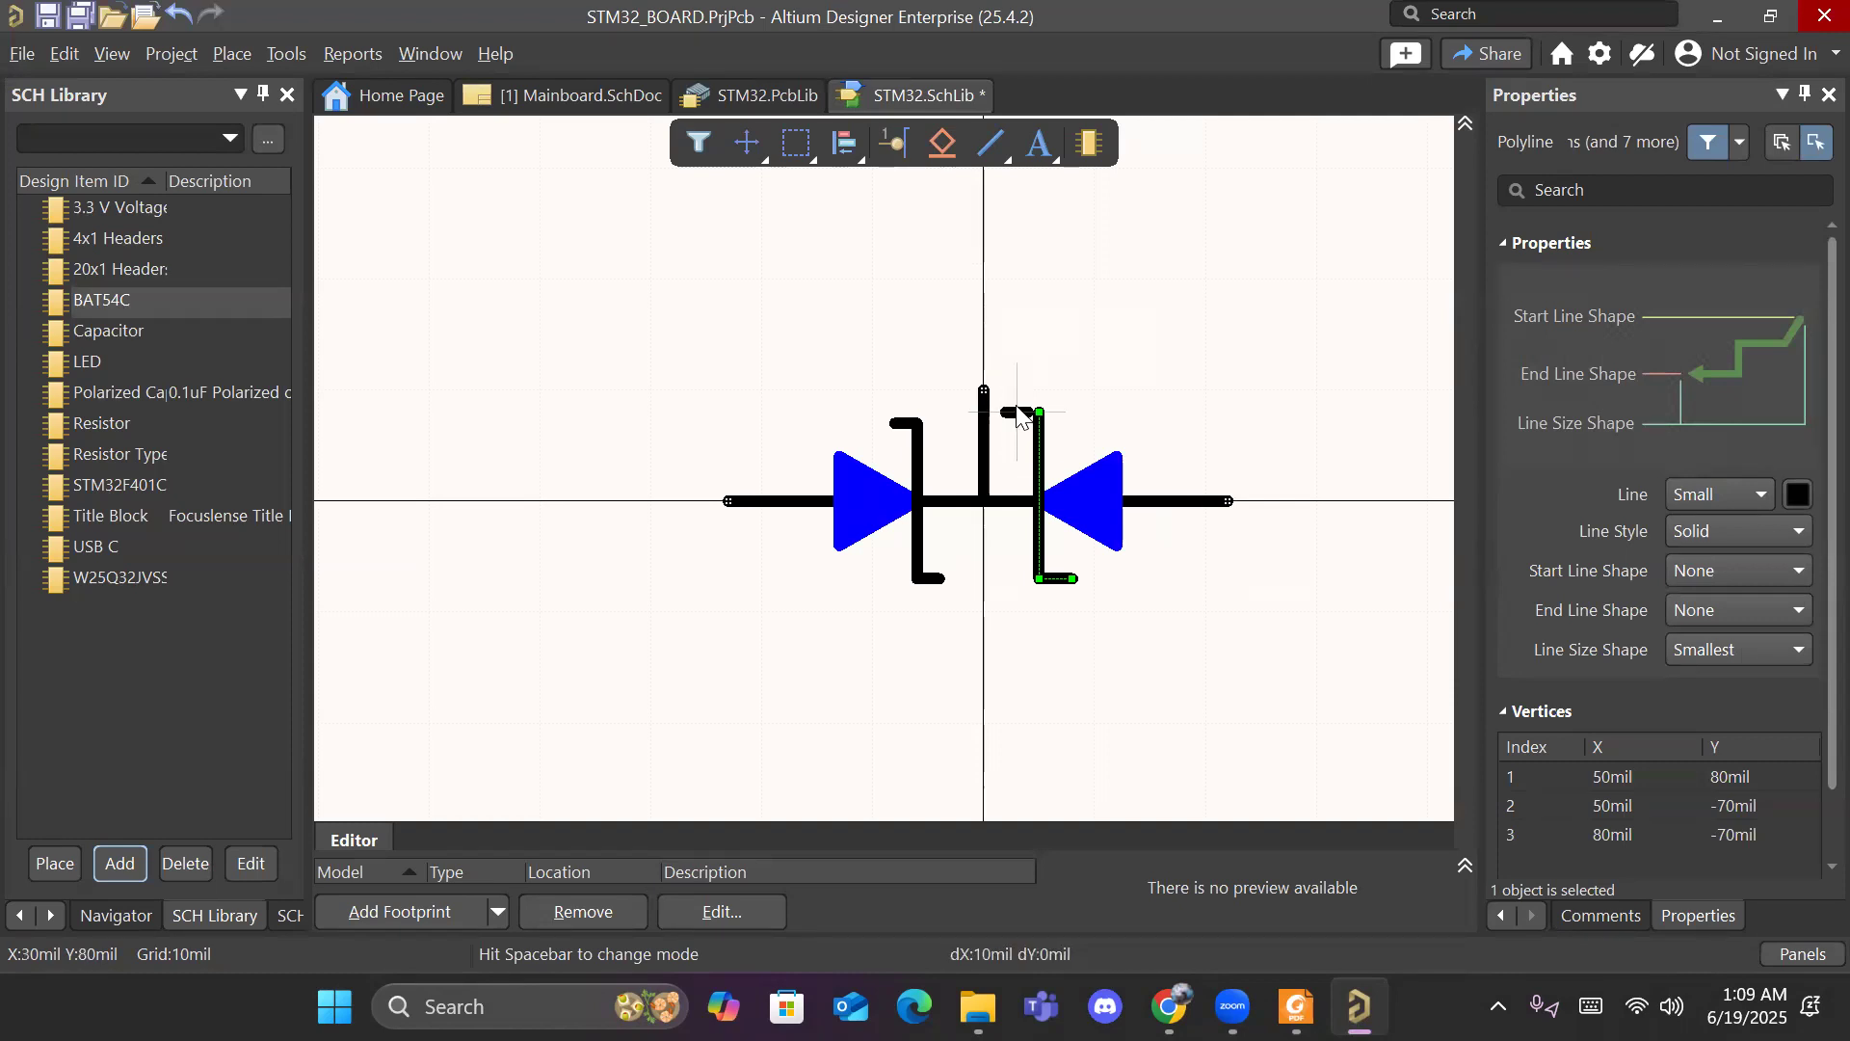
pyautogui.press('Escape')
# Step: Move the right cathode bar to X 40 mil so it meets its short upper line
pyautogui.click(1016, 413)
pyautogui.moveTo(1016, 412)
pyautogui.mouseDown()
pyautogui.moveTo(983, 391)
pyautogui.moveTo(986, 412)
pyautogui.moveTo(982, 391)
pyautogui.moveTo(1024, 413)
pyautogui.moveTo(1005, 412)
pyautogui.mouseUp()
pyautogui.click(1027, 409)
pyautogui.click(1021, 407)
pyautogui.click(1156, 390)
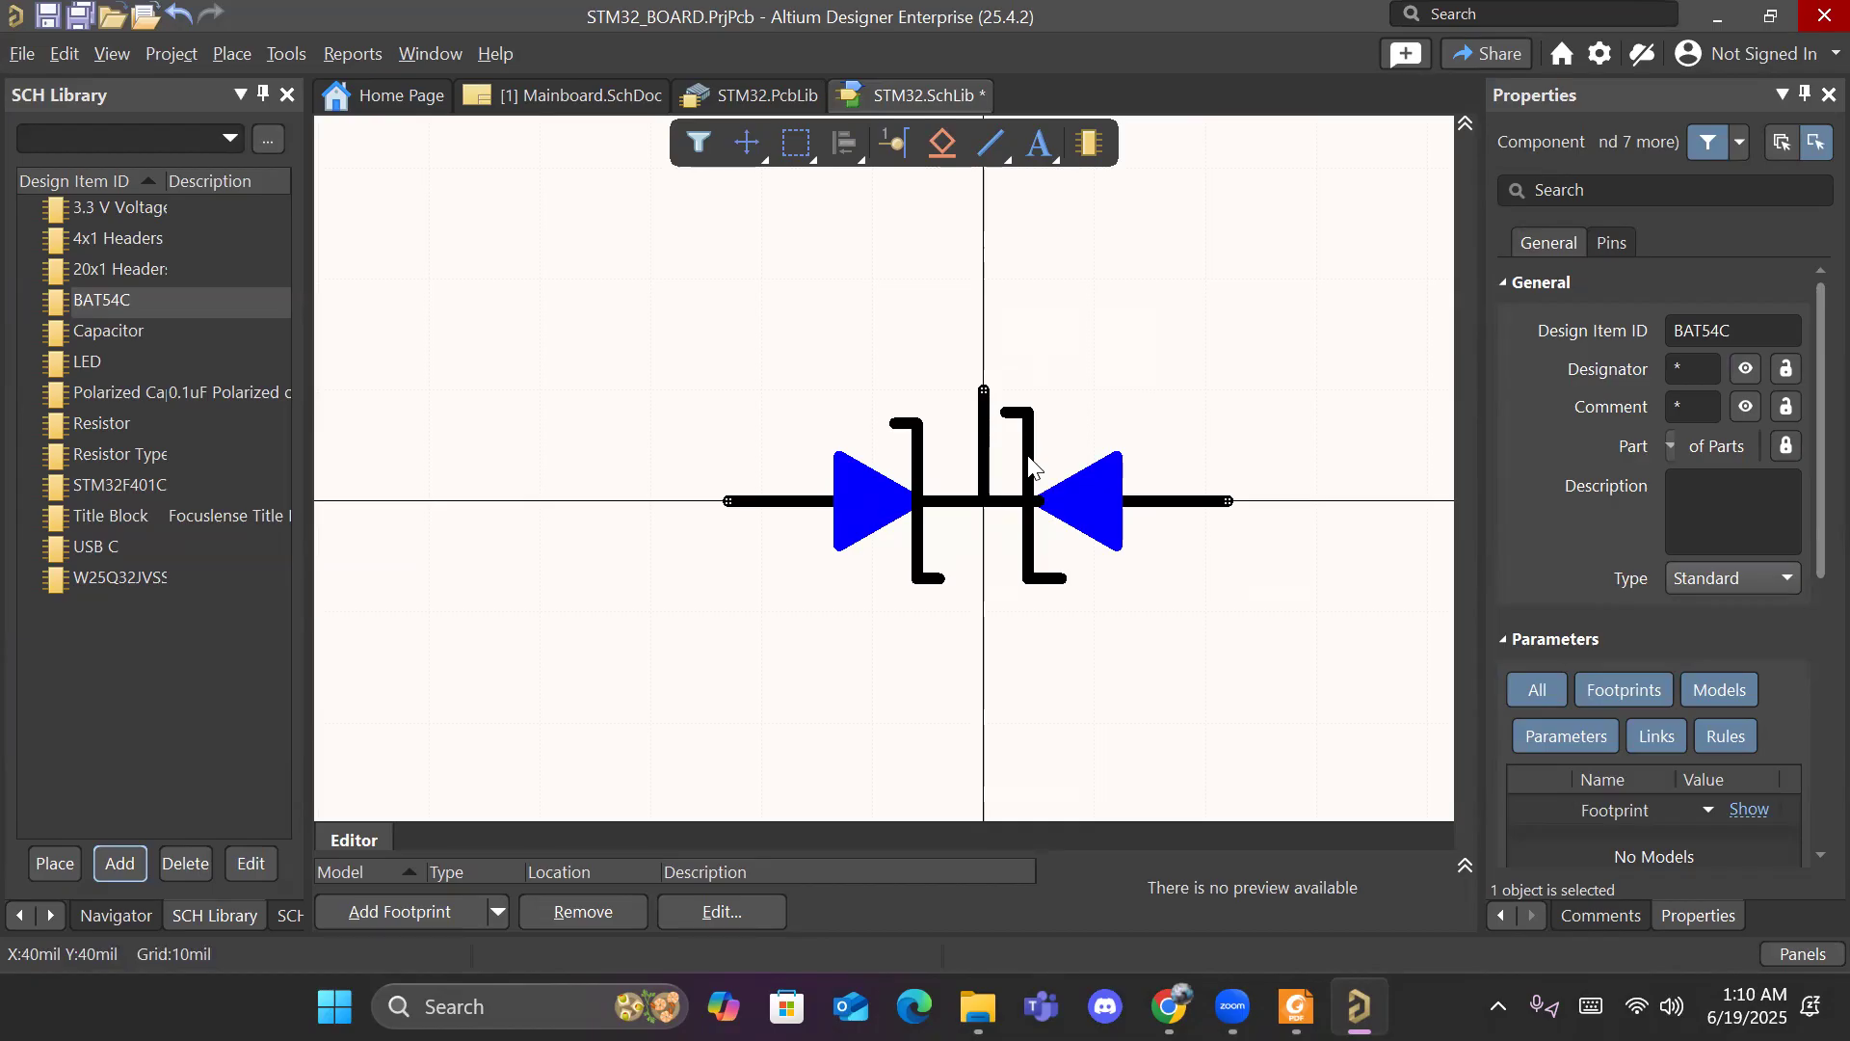
# Step: Move the short upper line to span X 30 to 50 mil and the right cathode bar to X 50 mil
pyautogui.rightClick(1012, 424)
pyautogui.press('Escape')
pyautogui.moveTo(1025, 439)
pyautogui.mouseDown()
pyautogui.moveTo(1049, 440)
pyautogui.moveTo(1009, 416)
pyautogui.moveTo(1040, 448)
pyautogui.mouseUp()
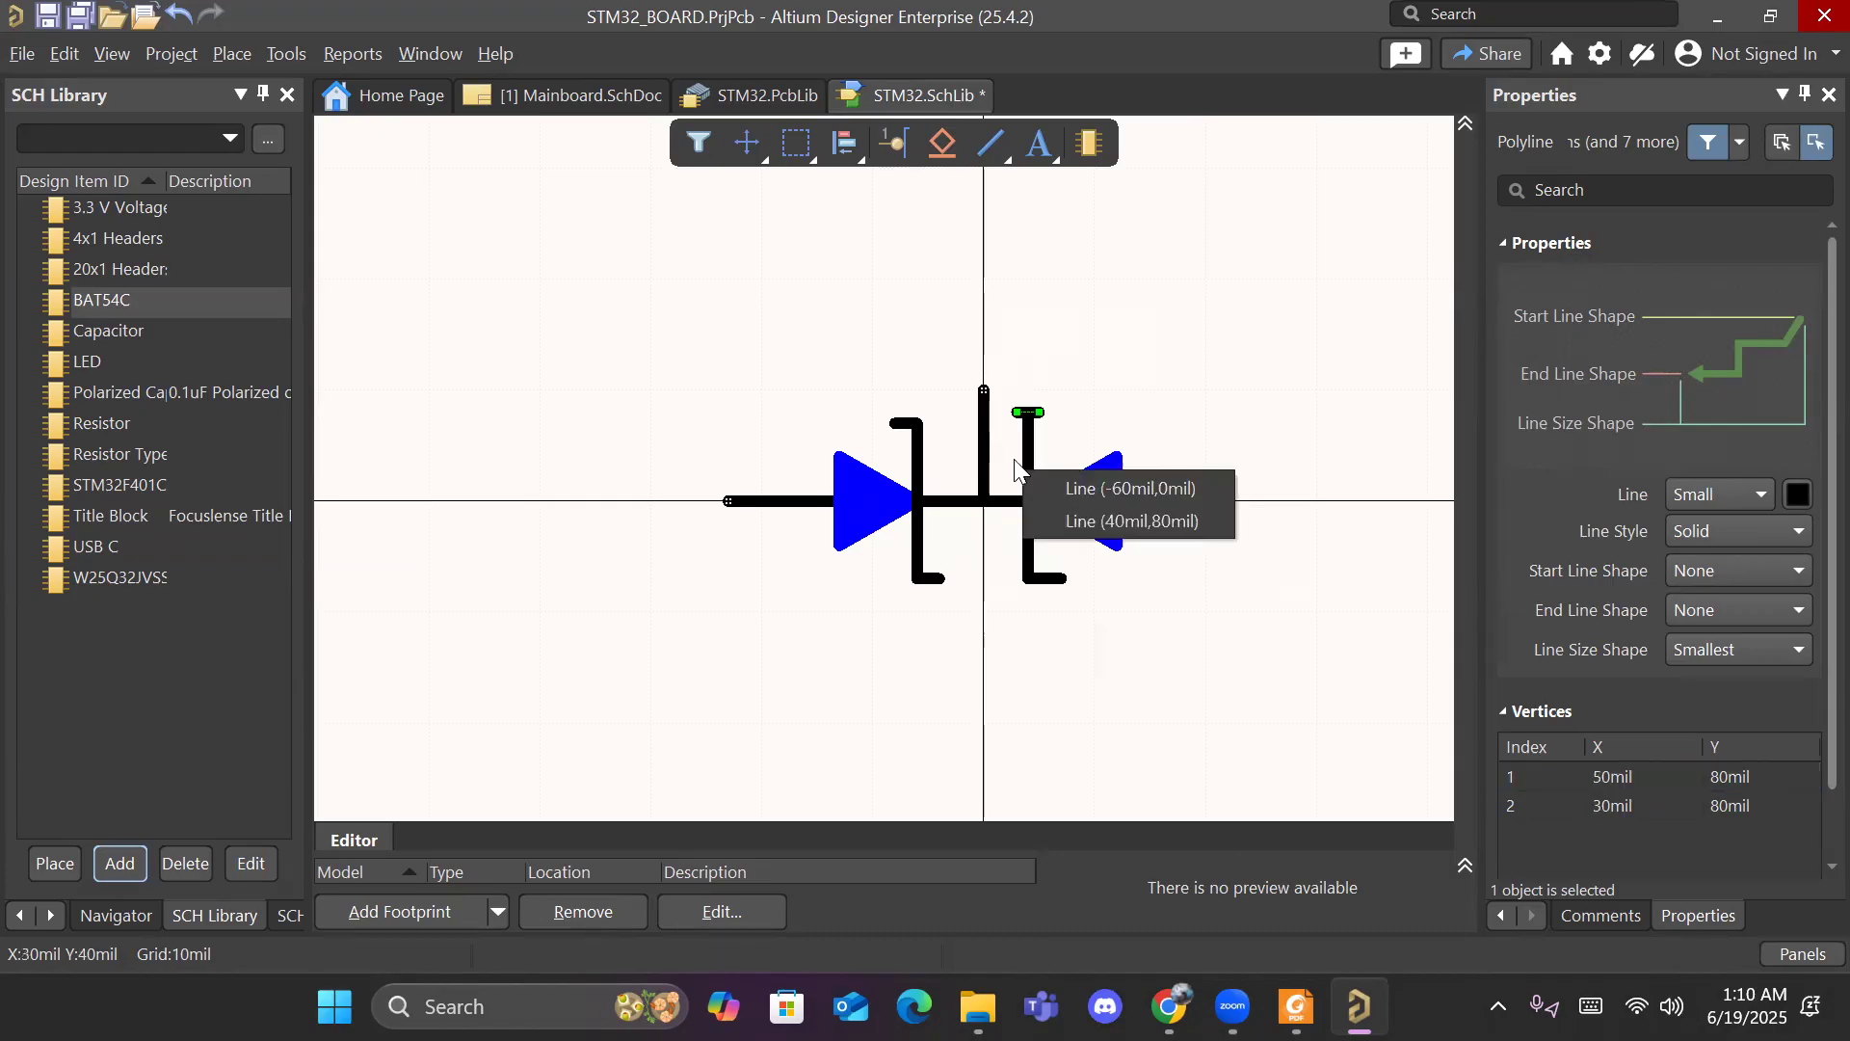
pyautogui.click(1024, 453)
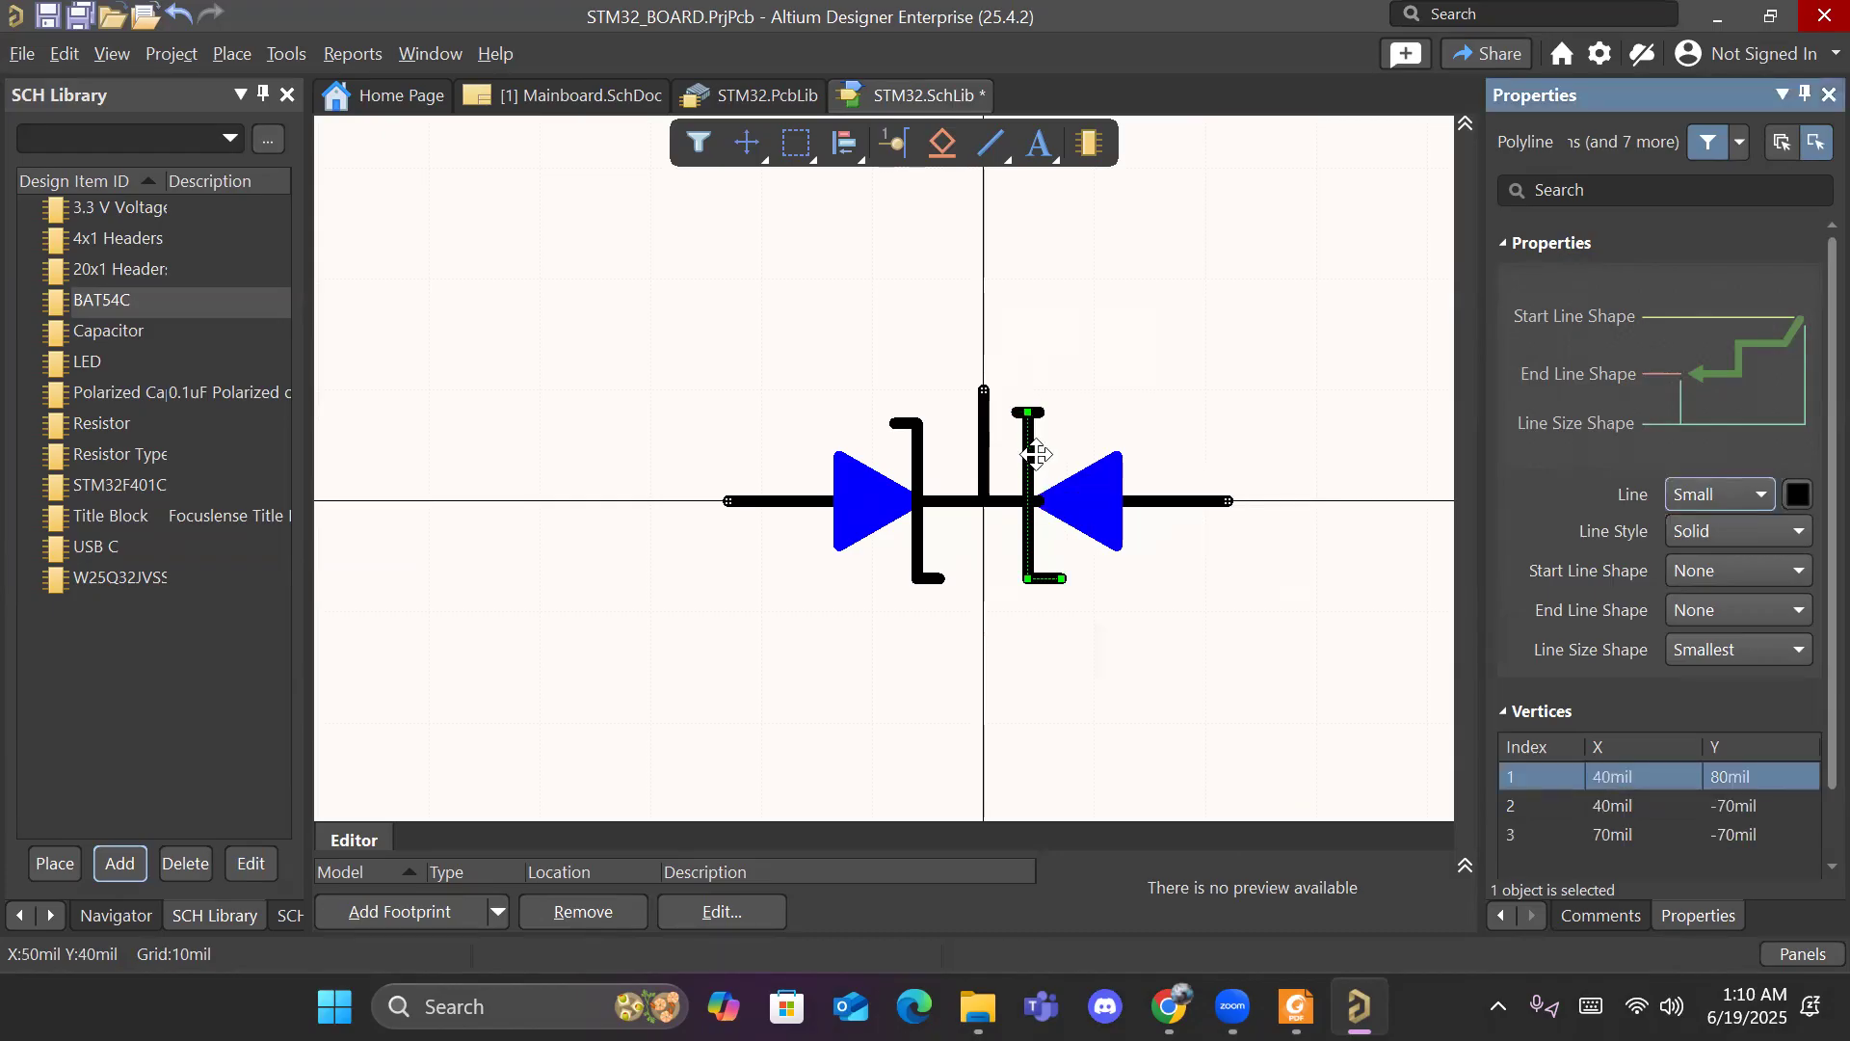
pyautogui.moveTo(1034, 453); pyautogui.dragTo(1041, 454)
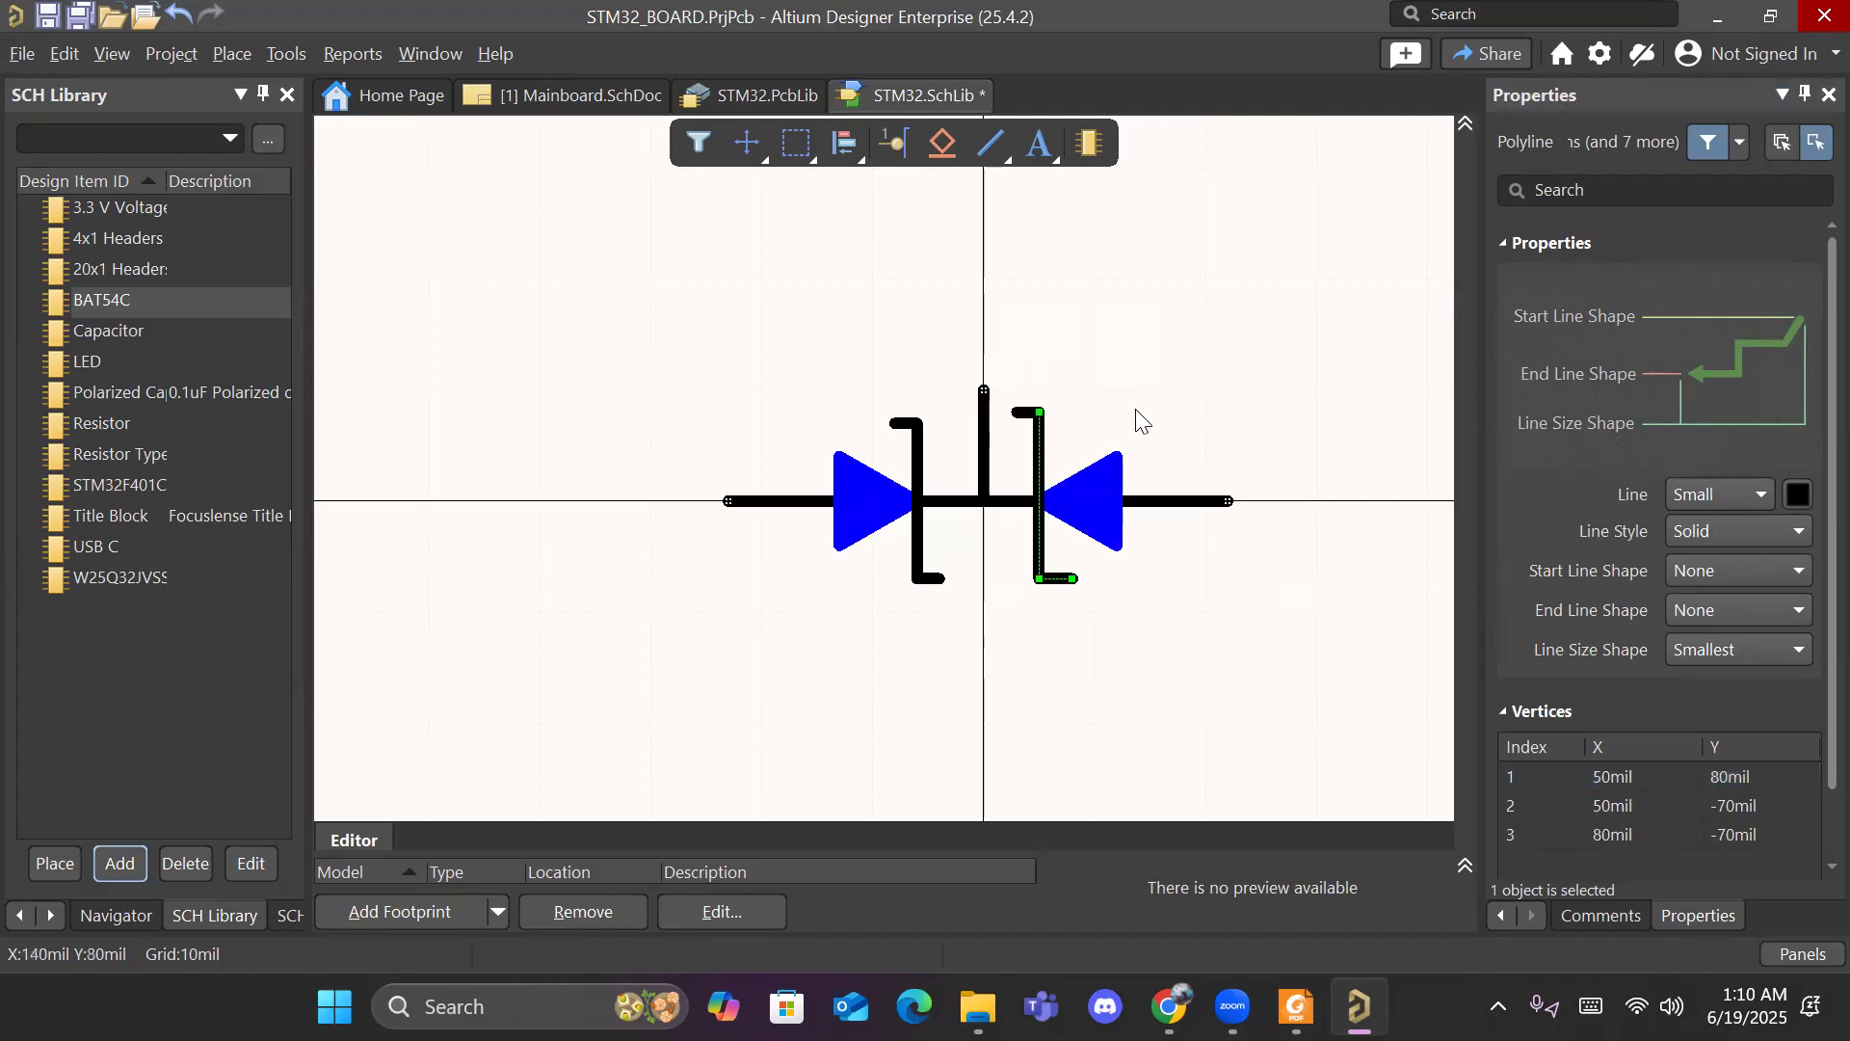
pyautogui.click(1137, 414)
pyautogui.moveTo(1137, 414); pyautogui.dragTo(1011, 364, button='right')
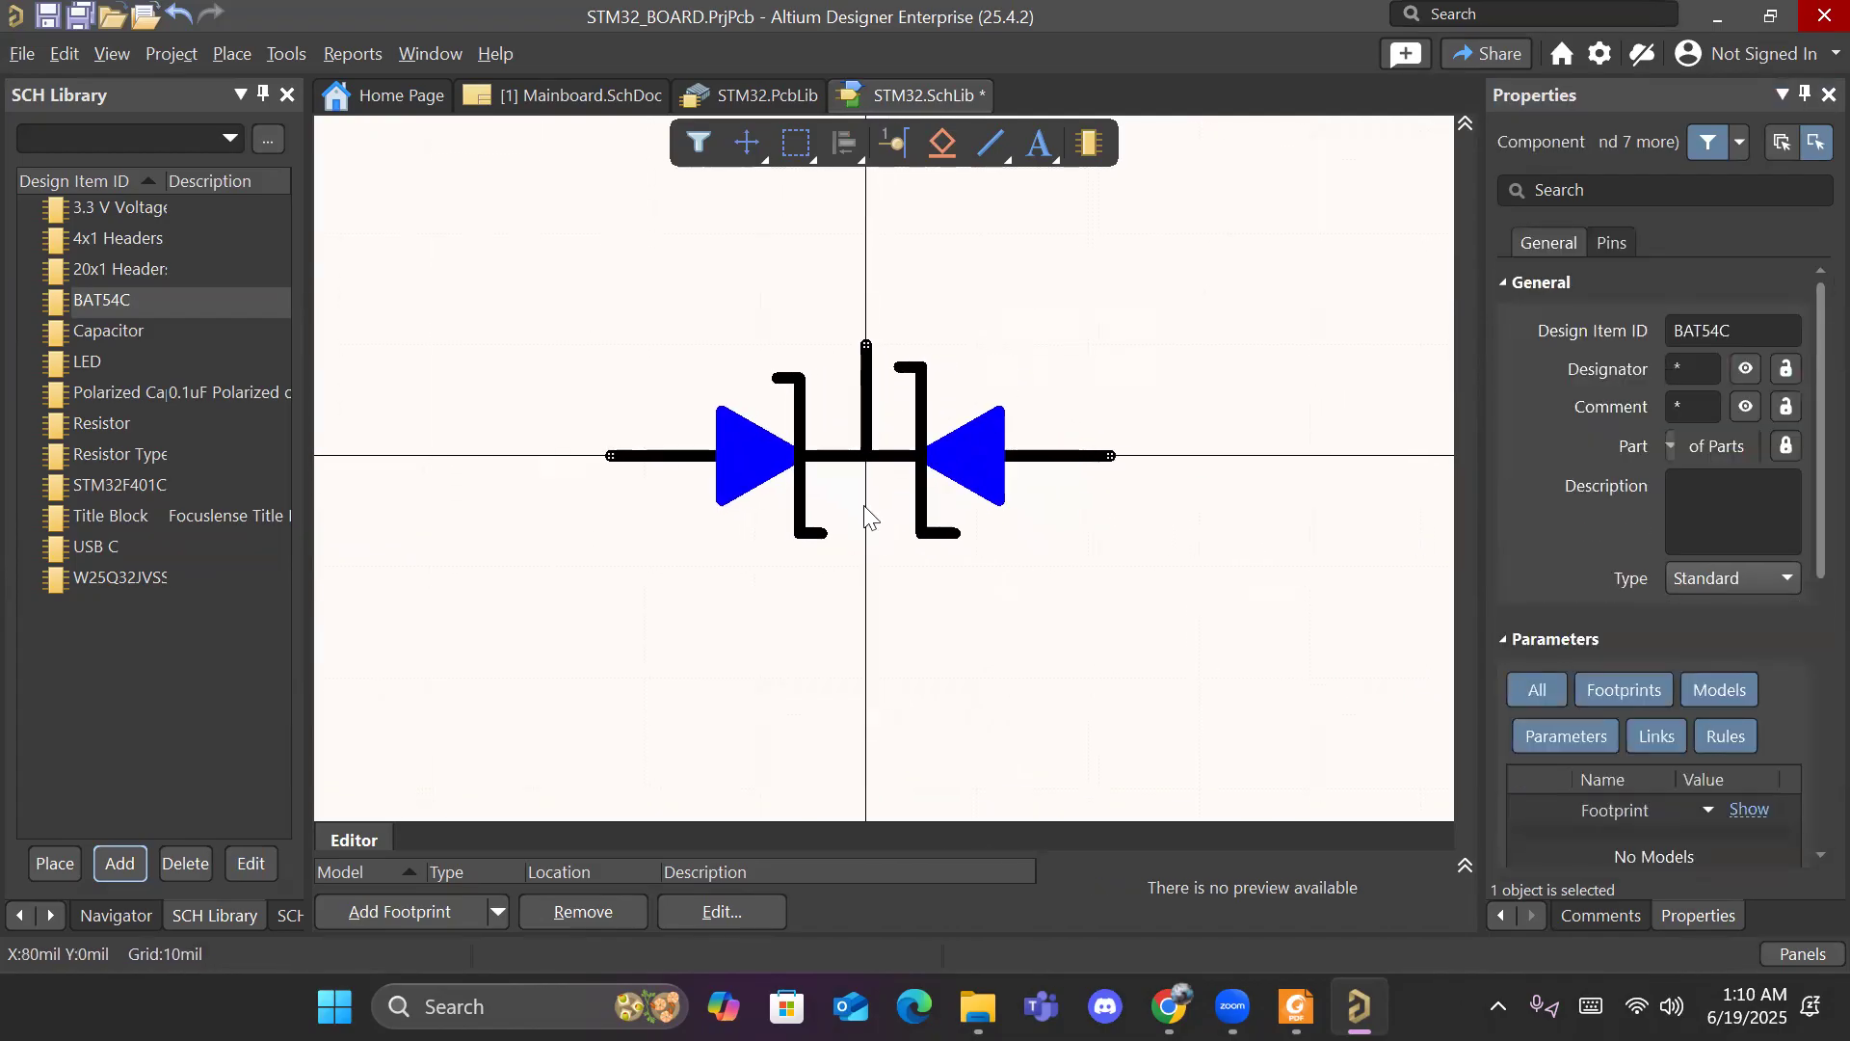
# Step: Shrink the left diode triangle by moving its outer vertices to Y -30 mil and Y 30 mil
pyautogui.click(753, 454)
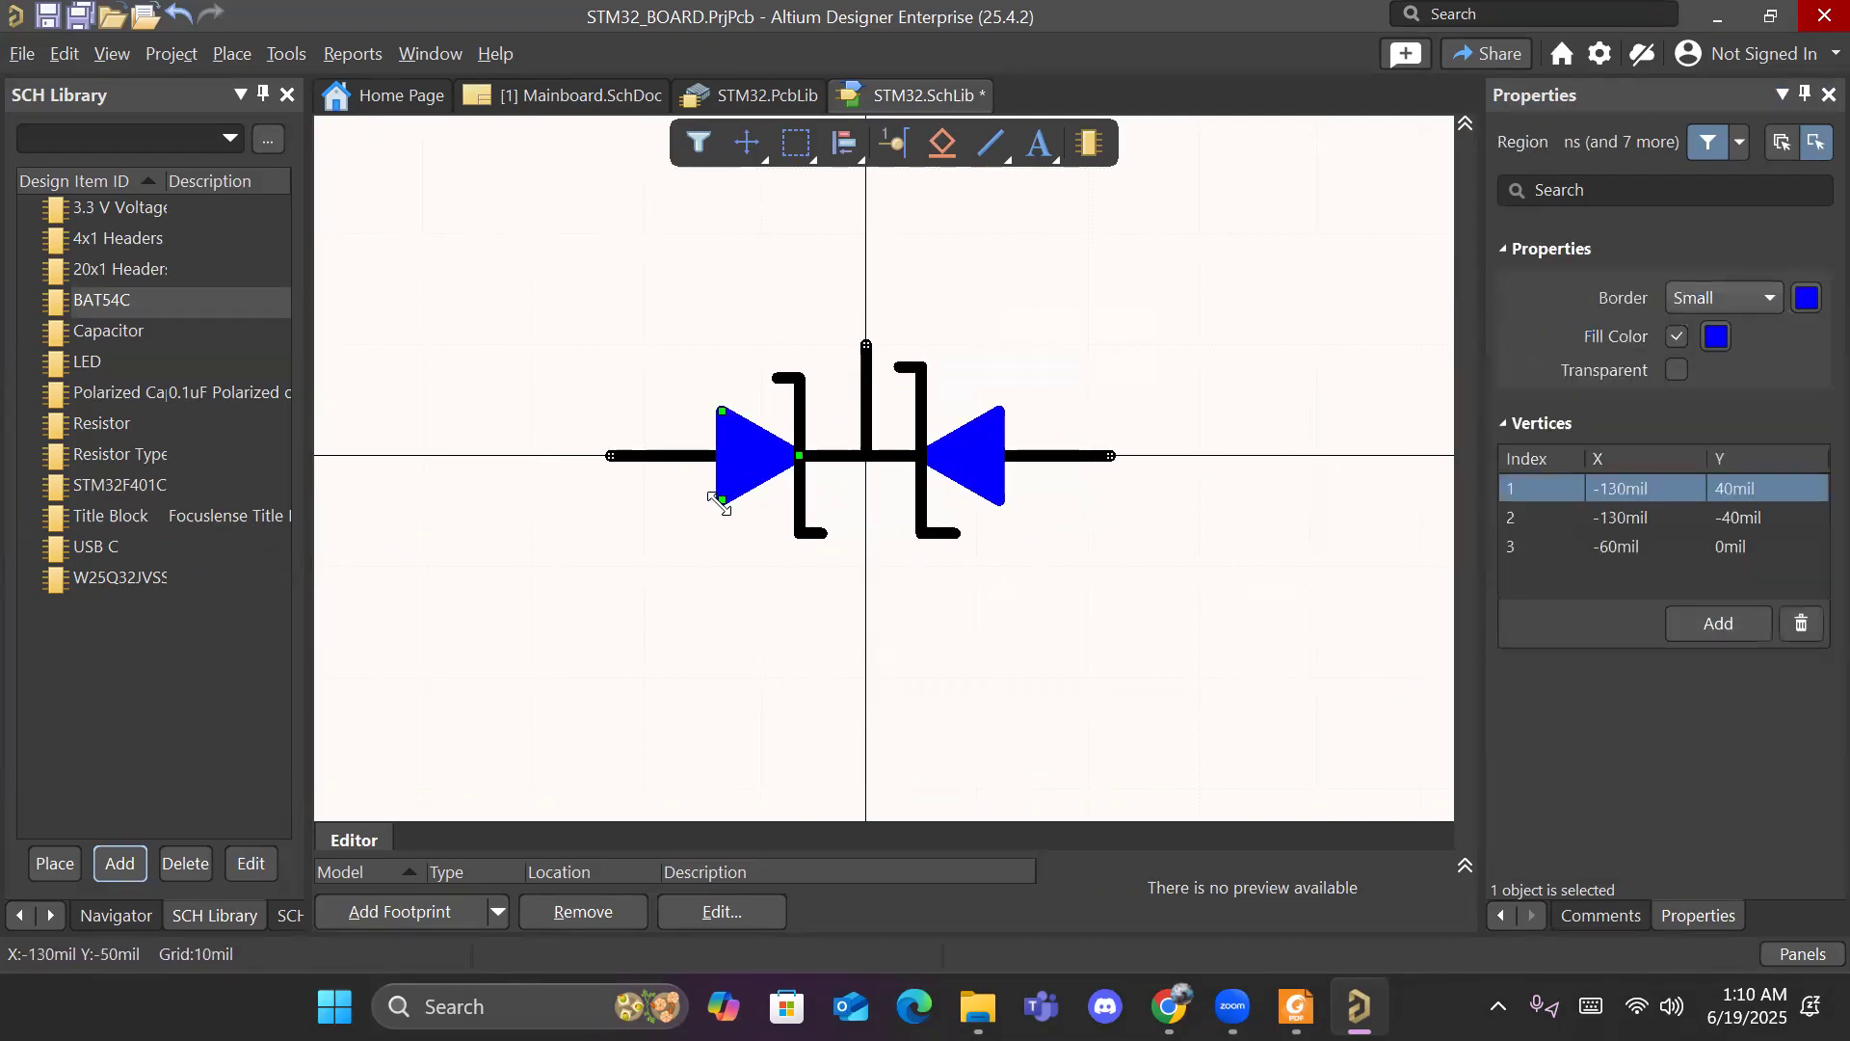
pyautogui.moveTo(722, 498); pyautogui.dragTo(722, 488)
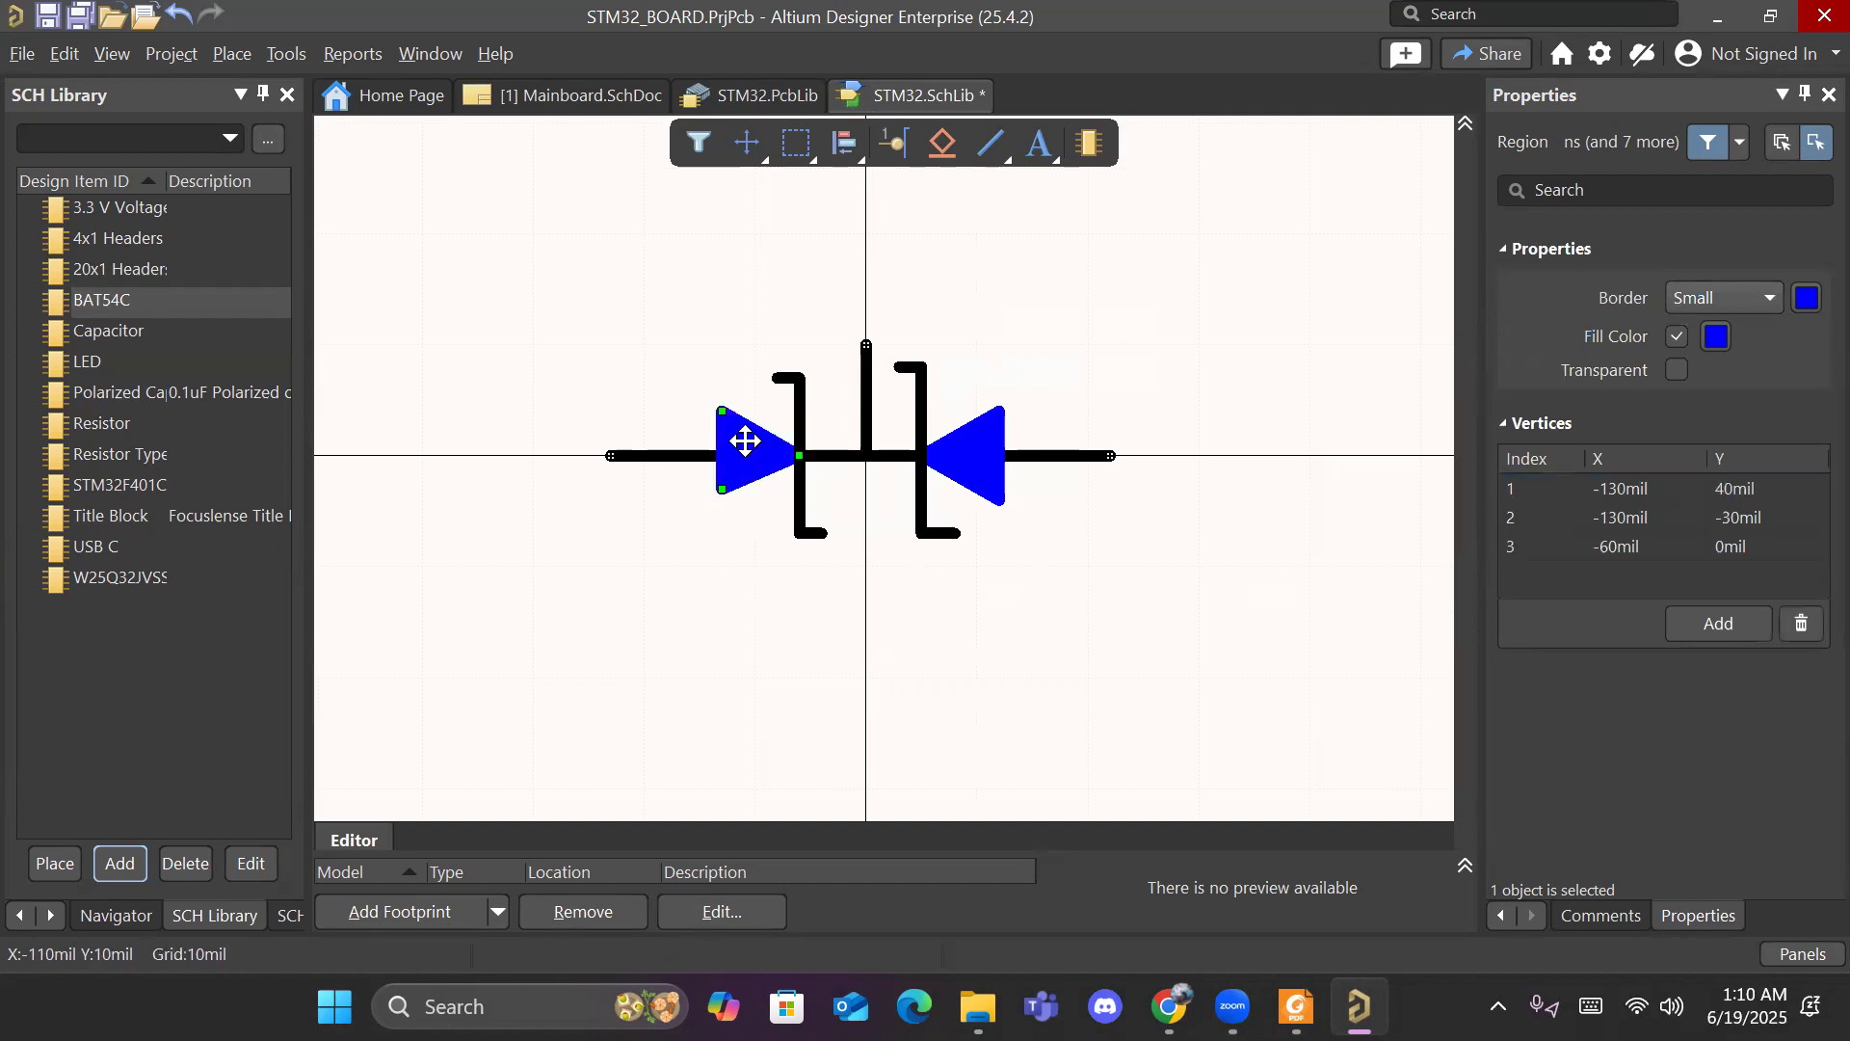
pyautogui.moveTo(718, 407); pyautogui.dragTo(719, 418)
pyautogui.click(728, 554)
# Step: Shrink the right diode triangle by moving its outer vertices to Y -30 mil and Y 30 mil
pyautogui.click(998, 472)
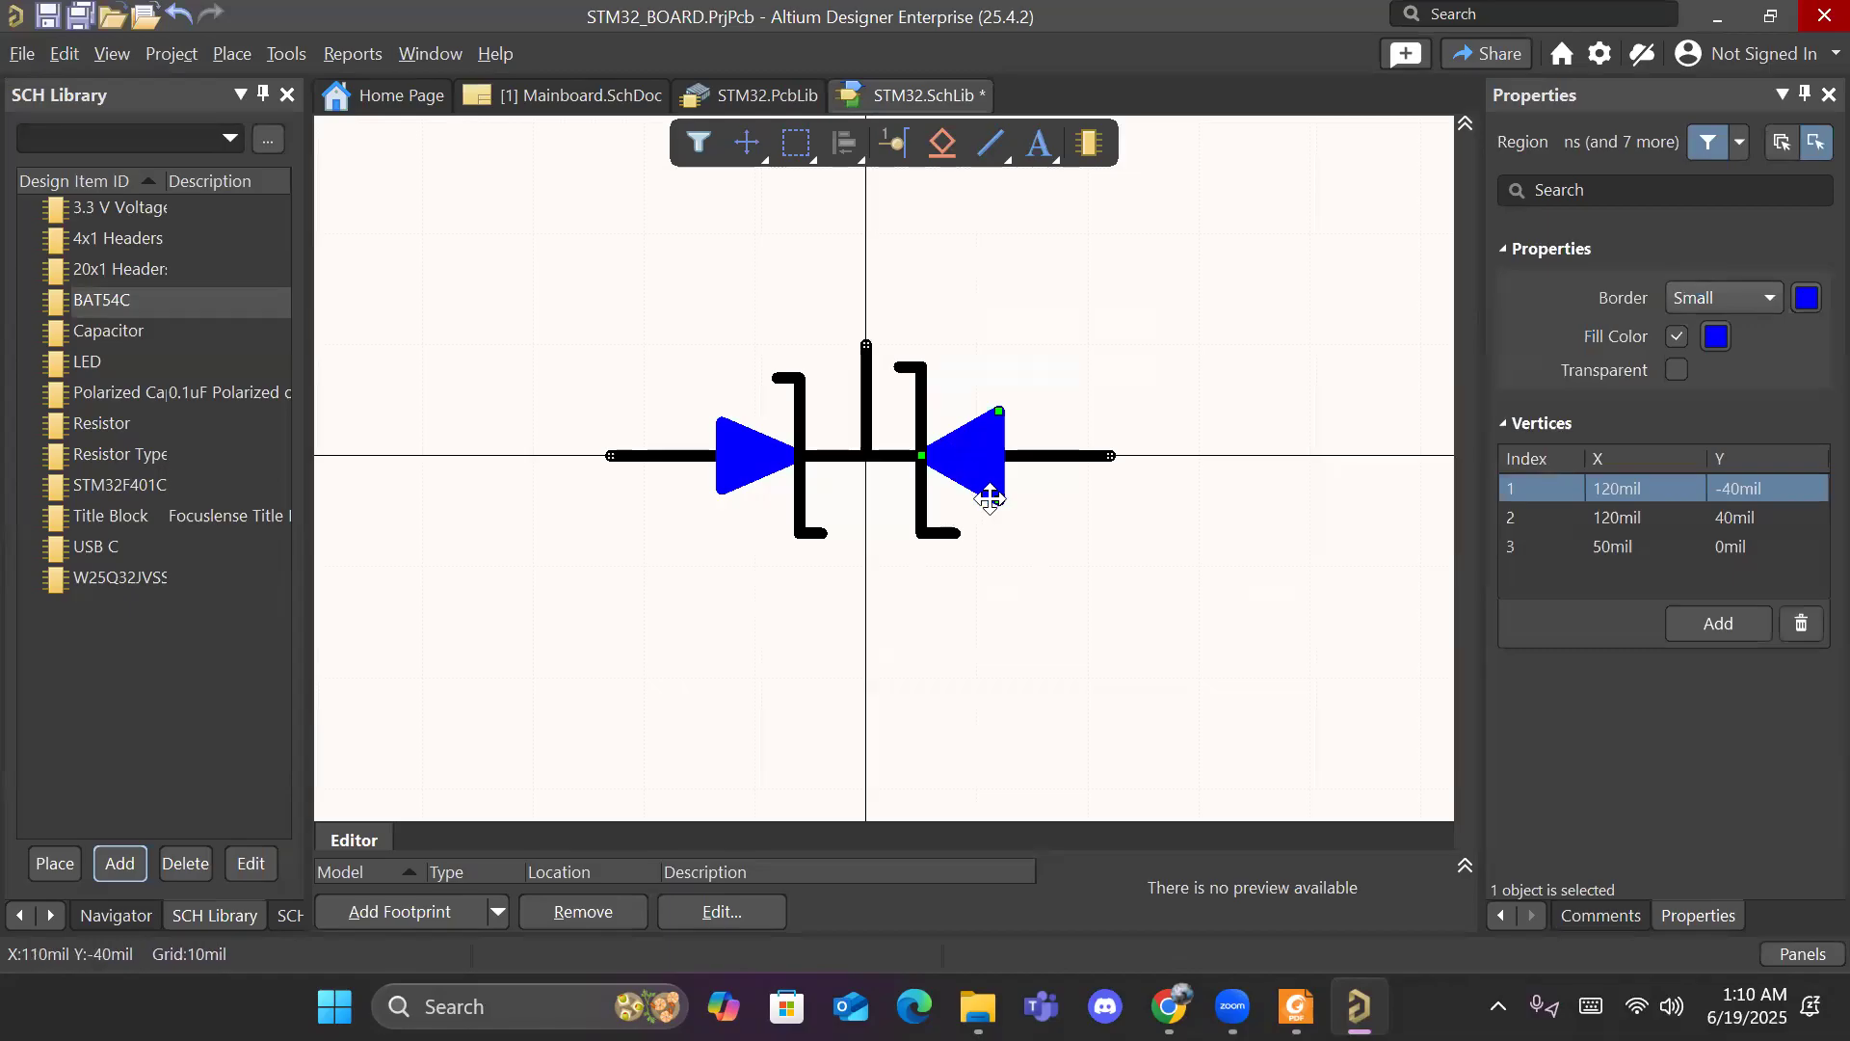
pyautogui.moveTo(992, 492); pyautogui.dragTo(997, 480)
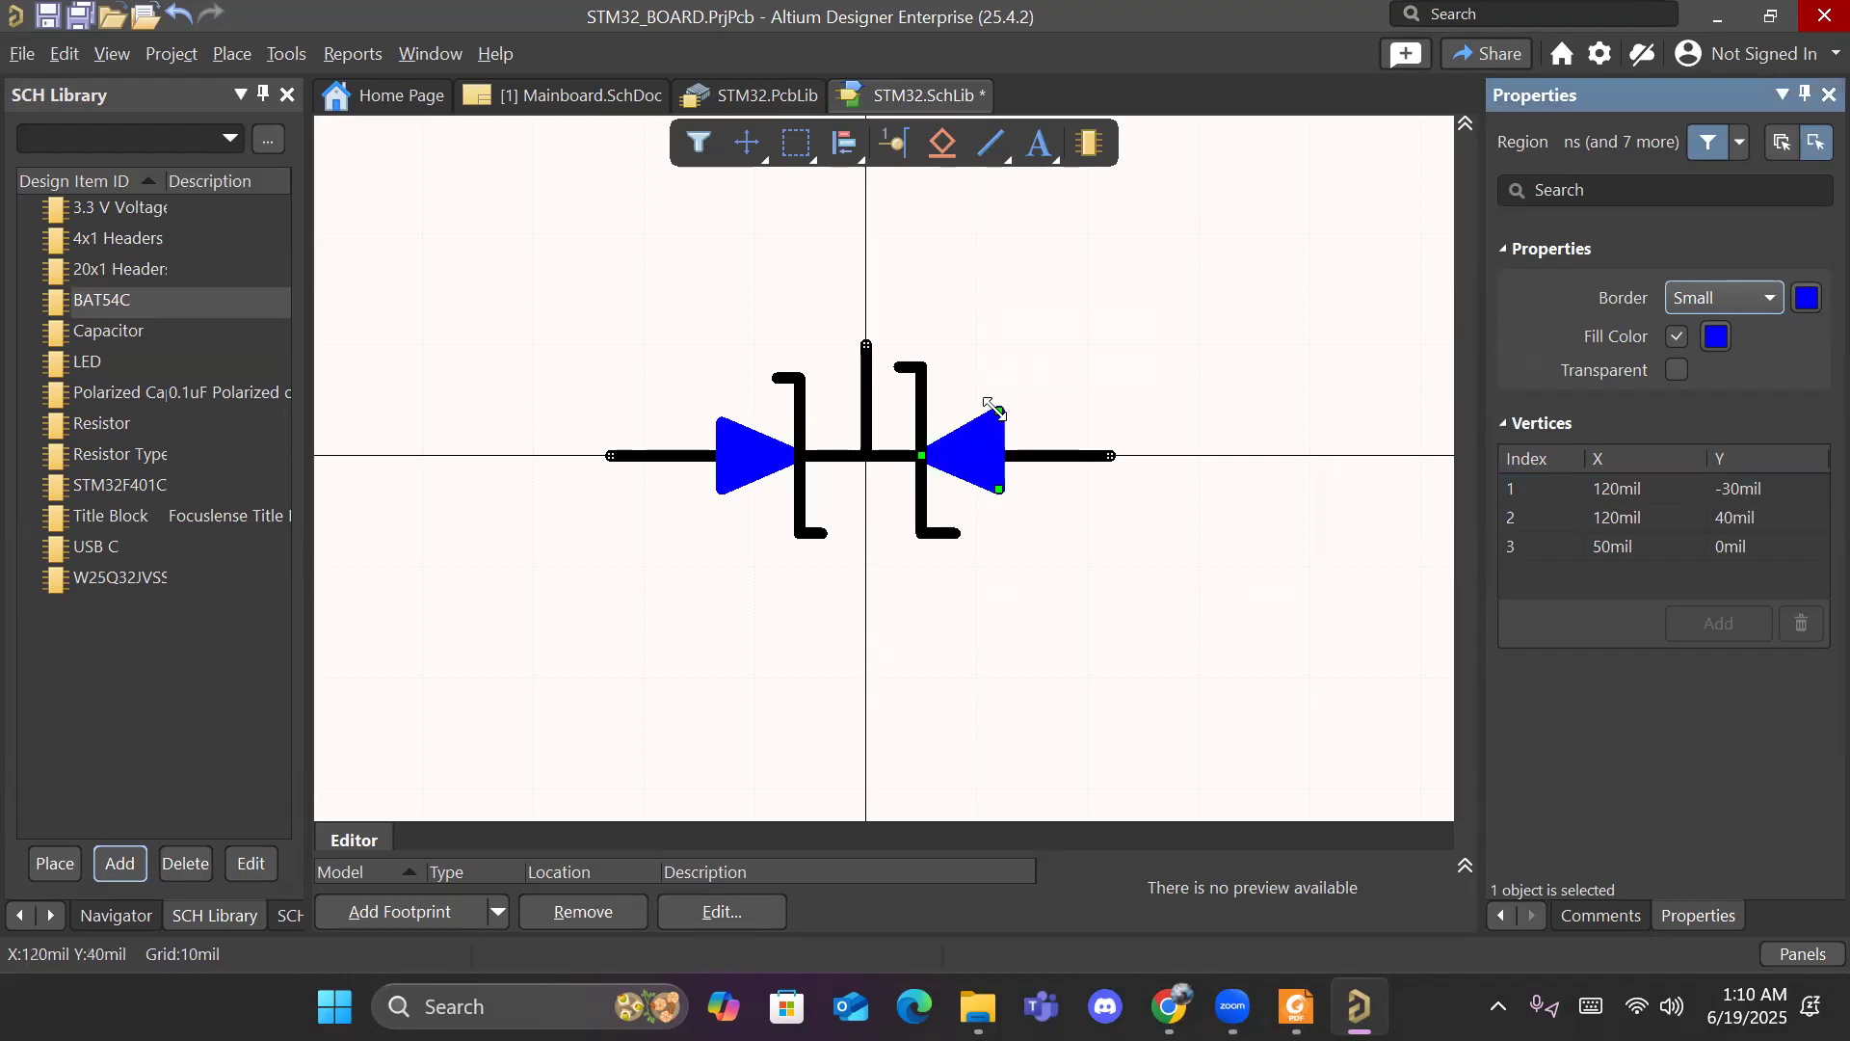
pyautogui.moveTo(996, 409); pyautogui.dragTo(998, 424)
pyautogui.click(1095, 401)
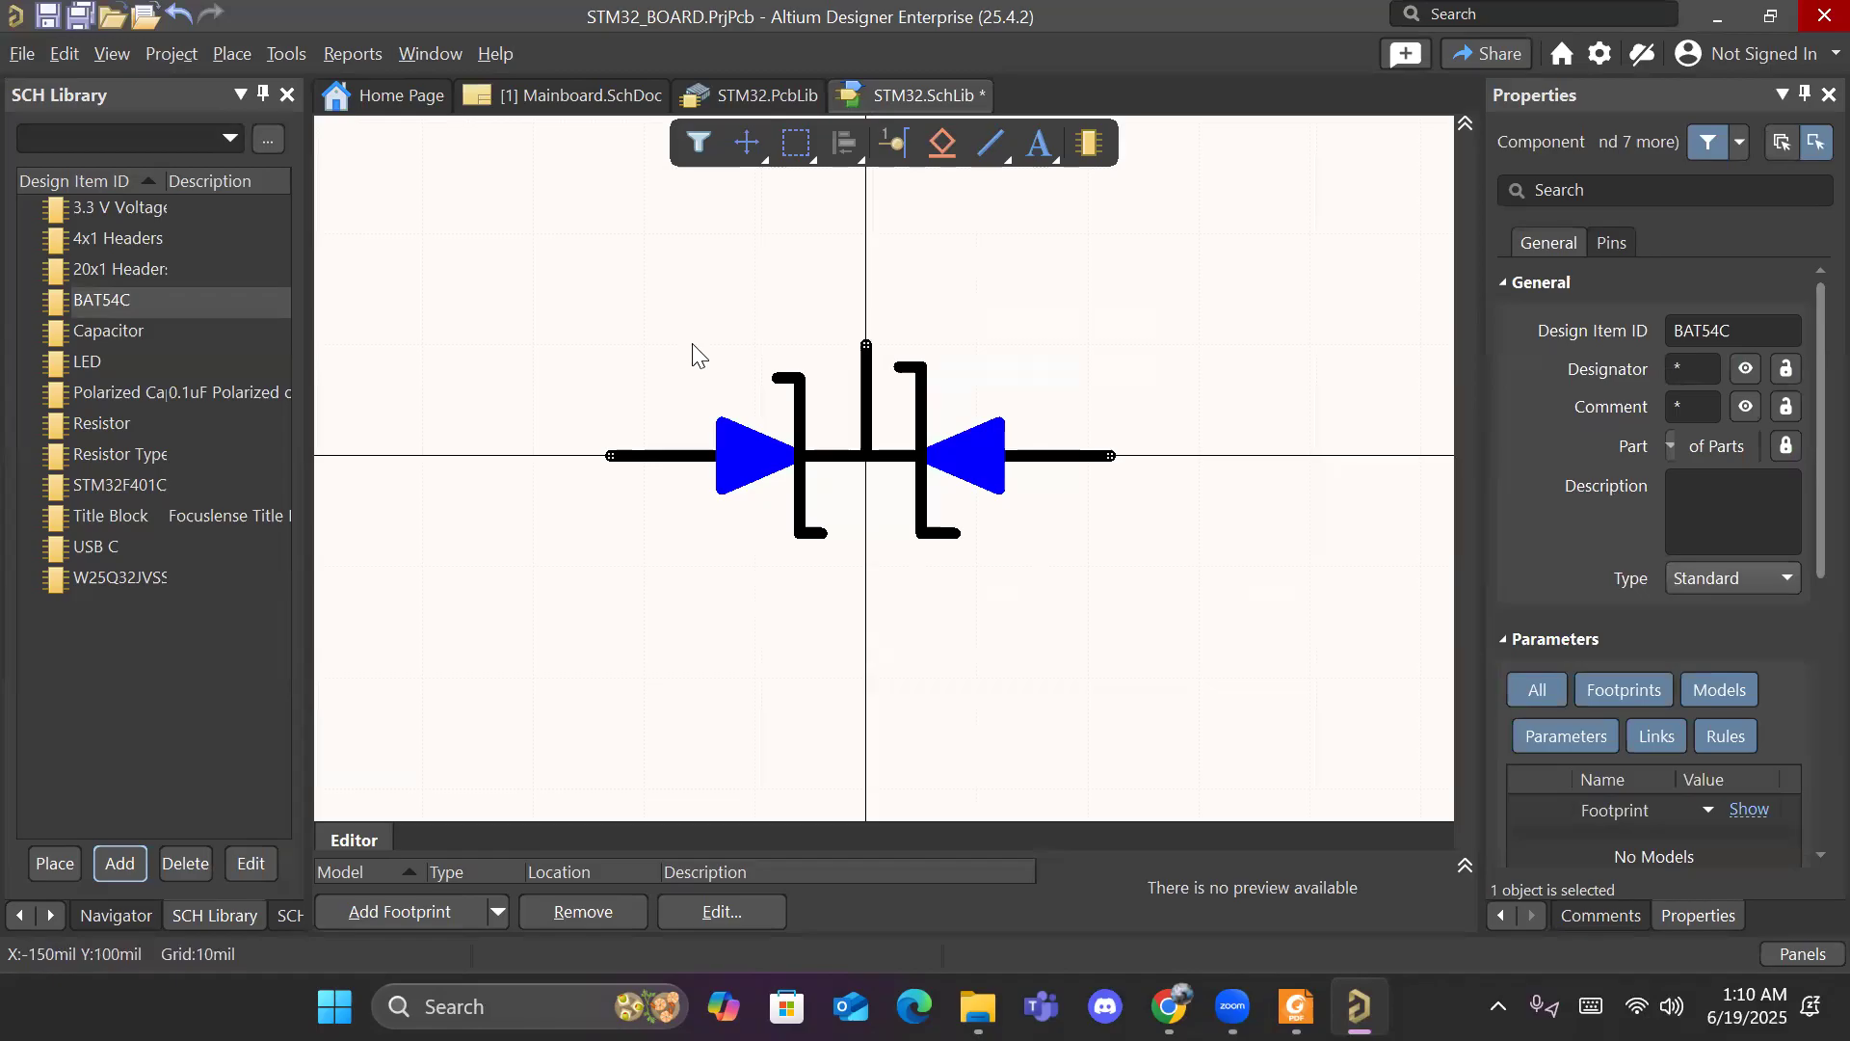
pyautogui.moveTo(700, 326); pyautogui.dragTo(1017, 575)
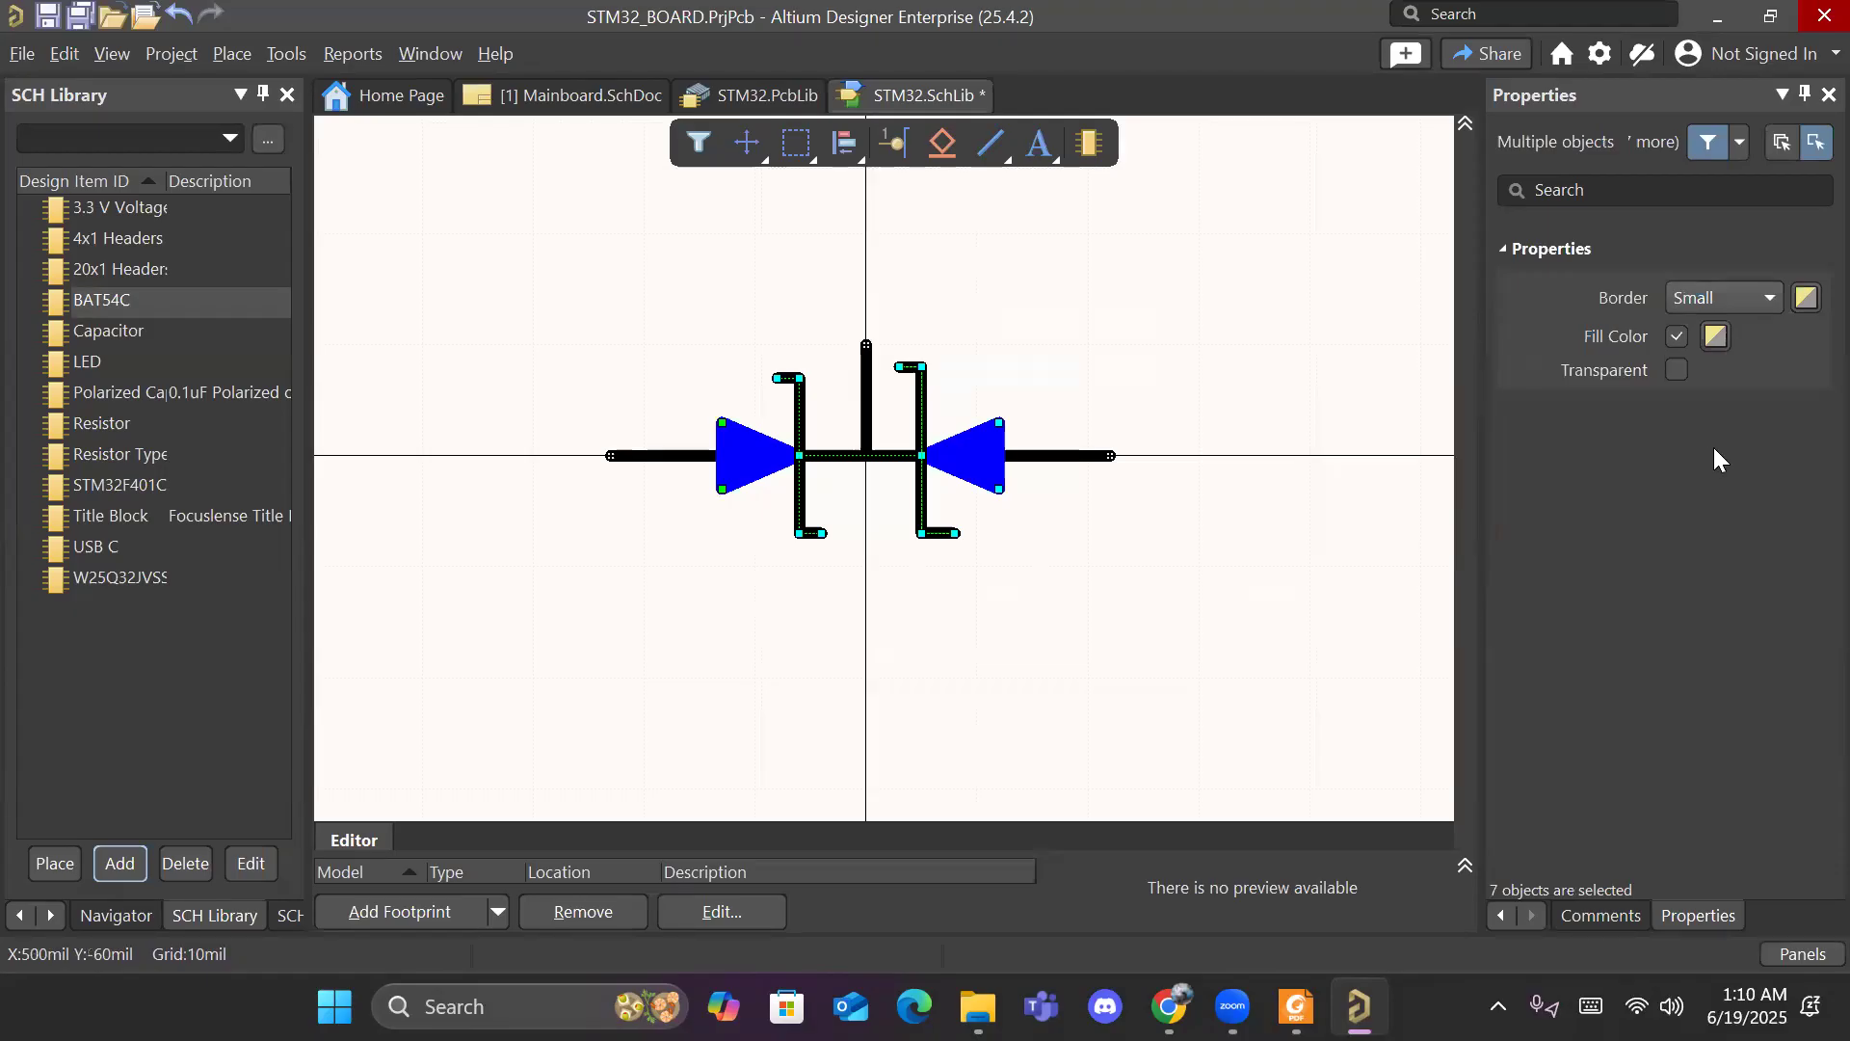
pyautogui.click(1028, 351)
pyautogui.moveTo(867, 351); pyautogui.dragTo(898, 384)
pyautogui.click(902, 368)
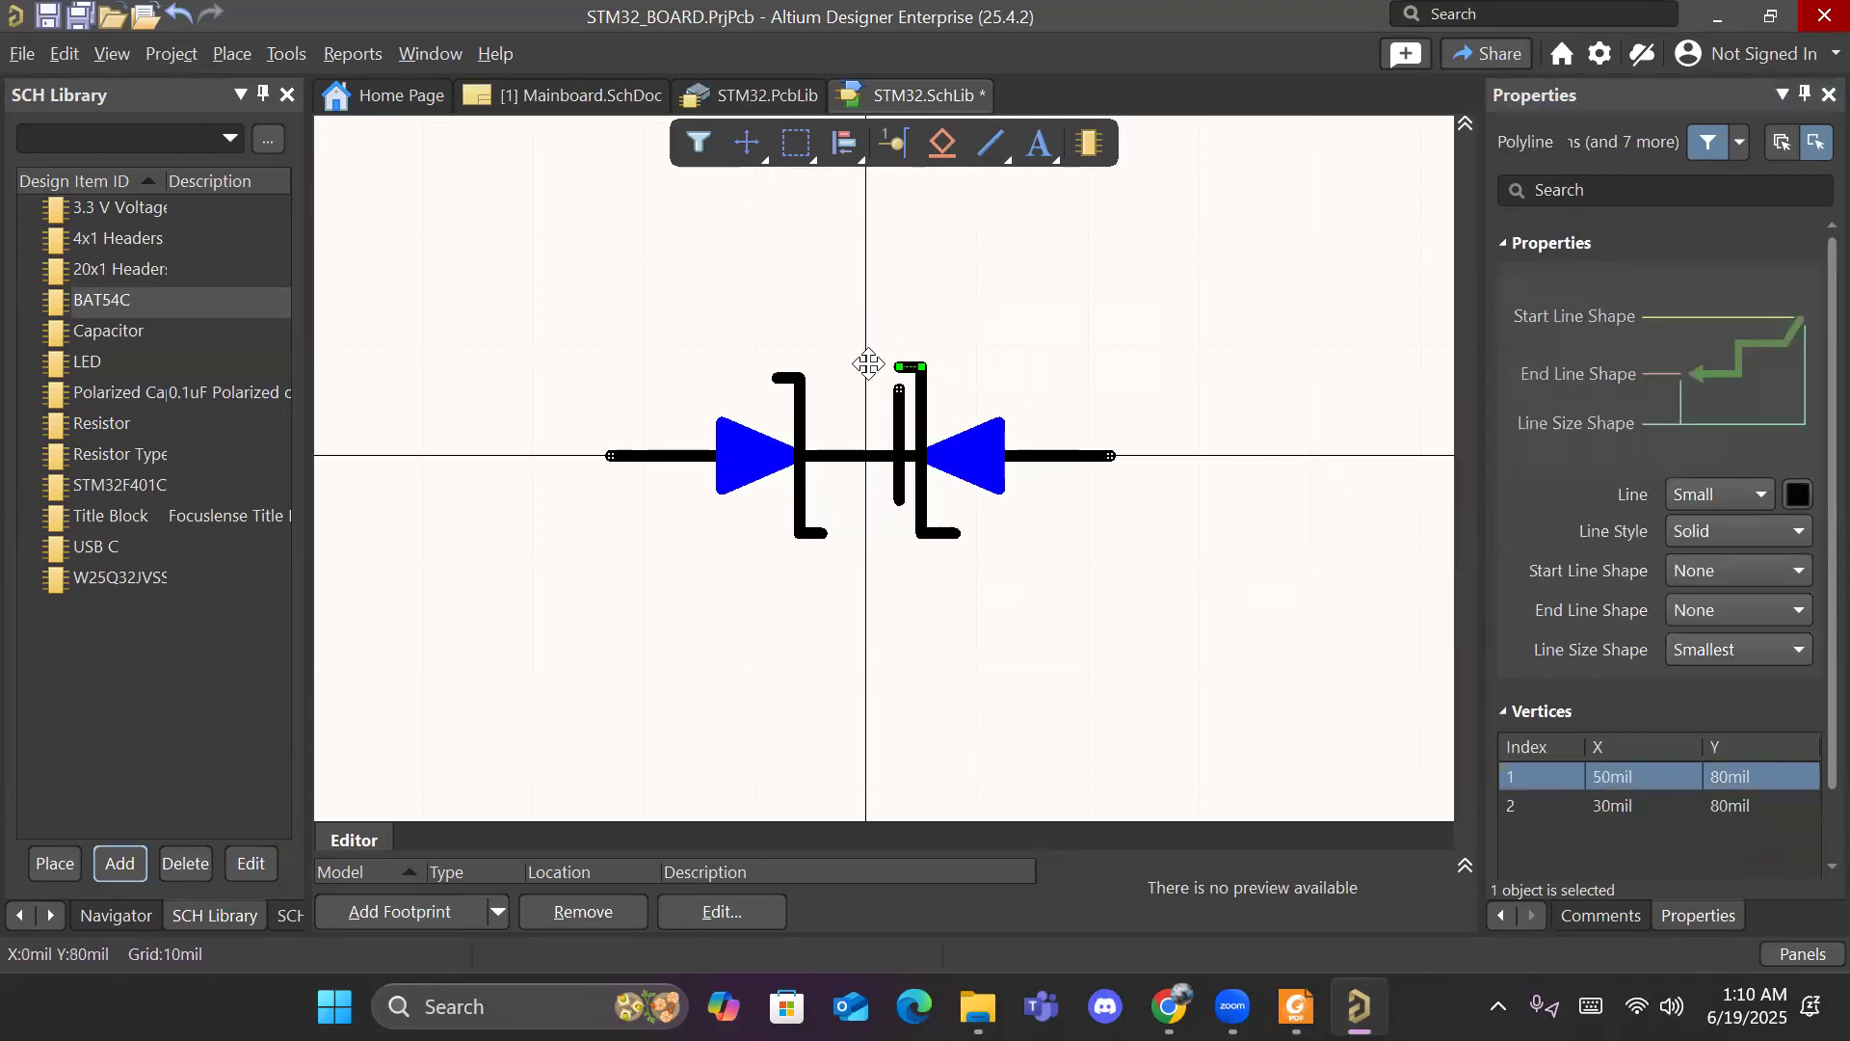
pyautogui.click(184, 15)
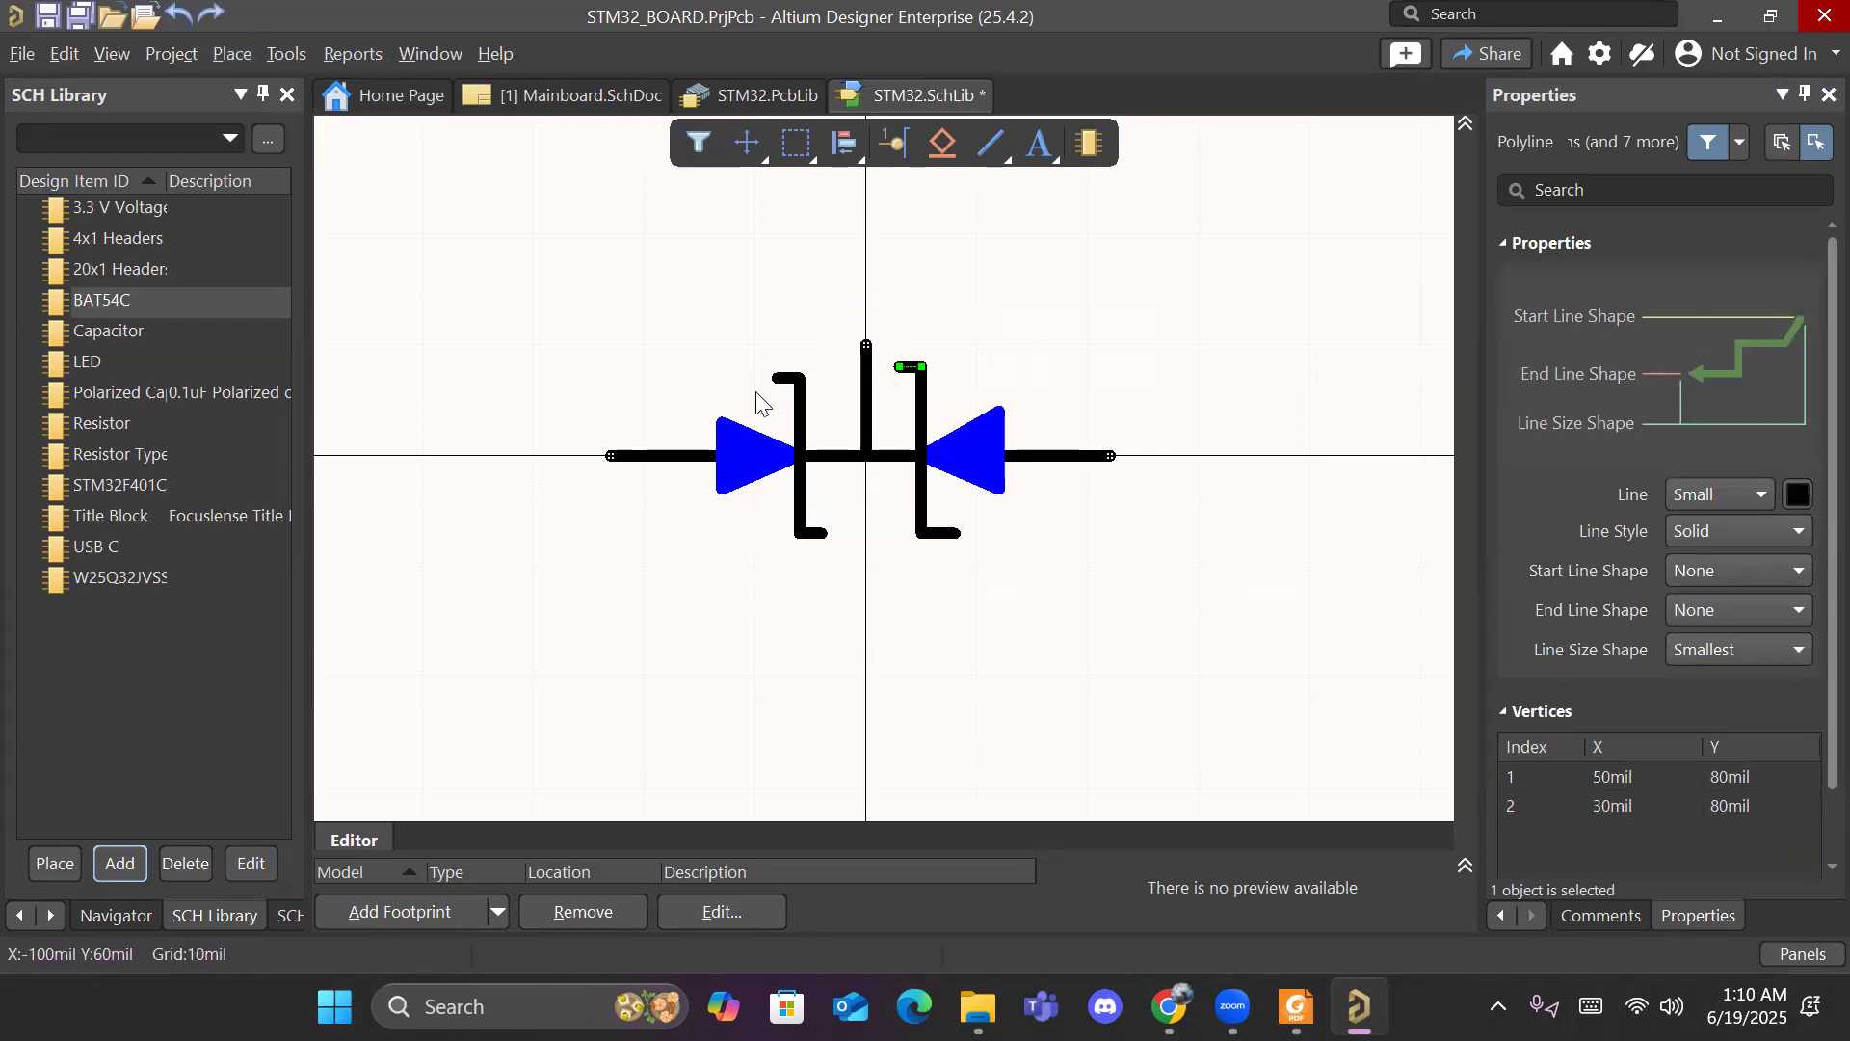
# Step: Recolor the left cathode bar, its short upper line and the line joining the two diodes to blue
pyautogui.click(796, 378)
pyautogui.click(802, 445)
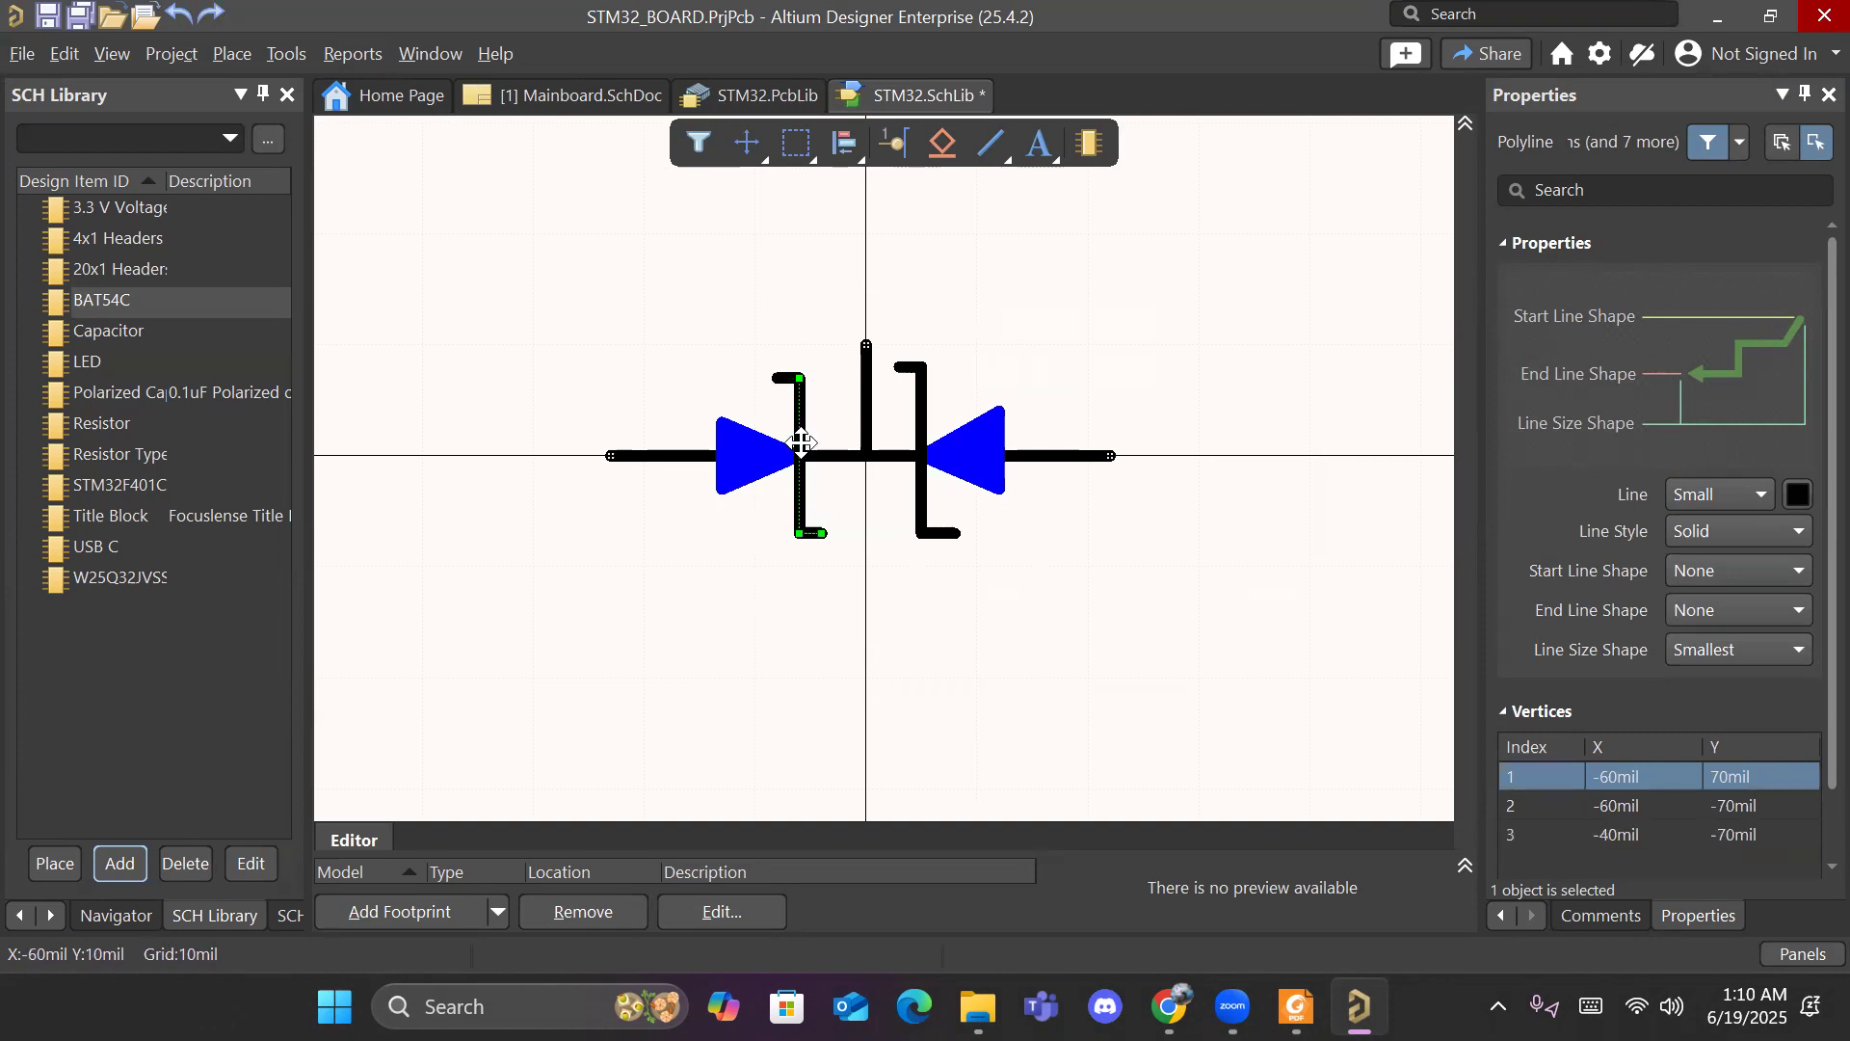
pyautogui.keyDown('shift'); pyautogui.click(867, 455); pyautogui.keyUp('shift')
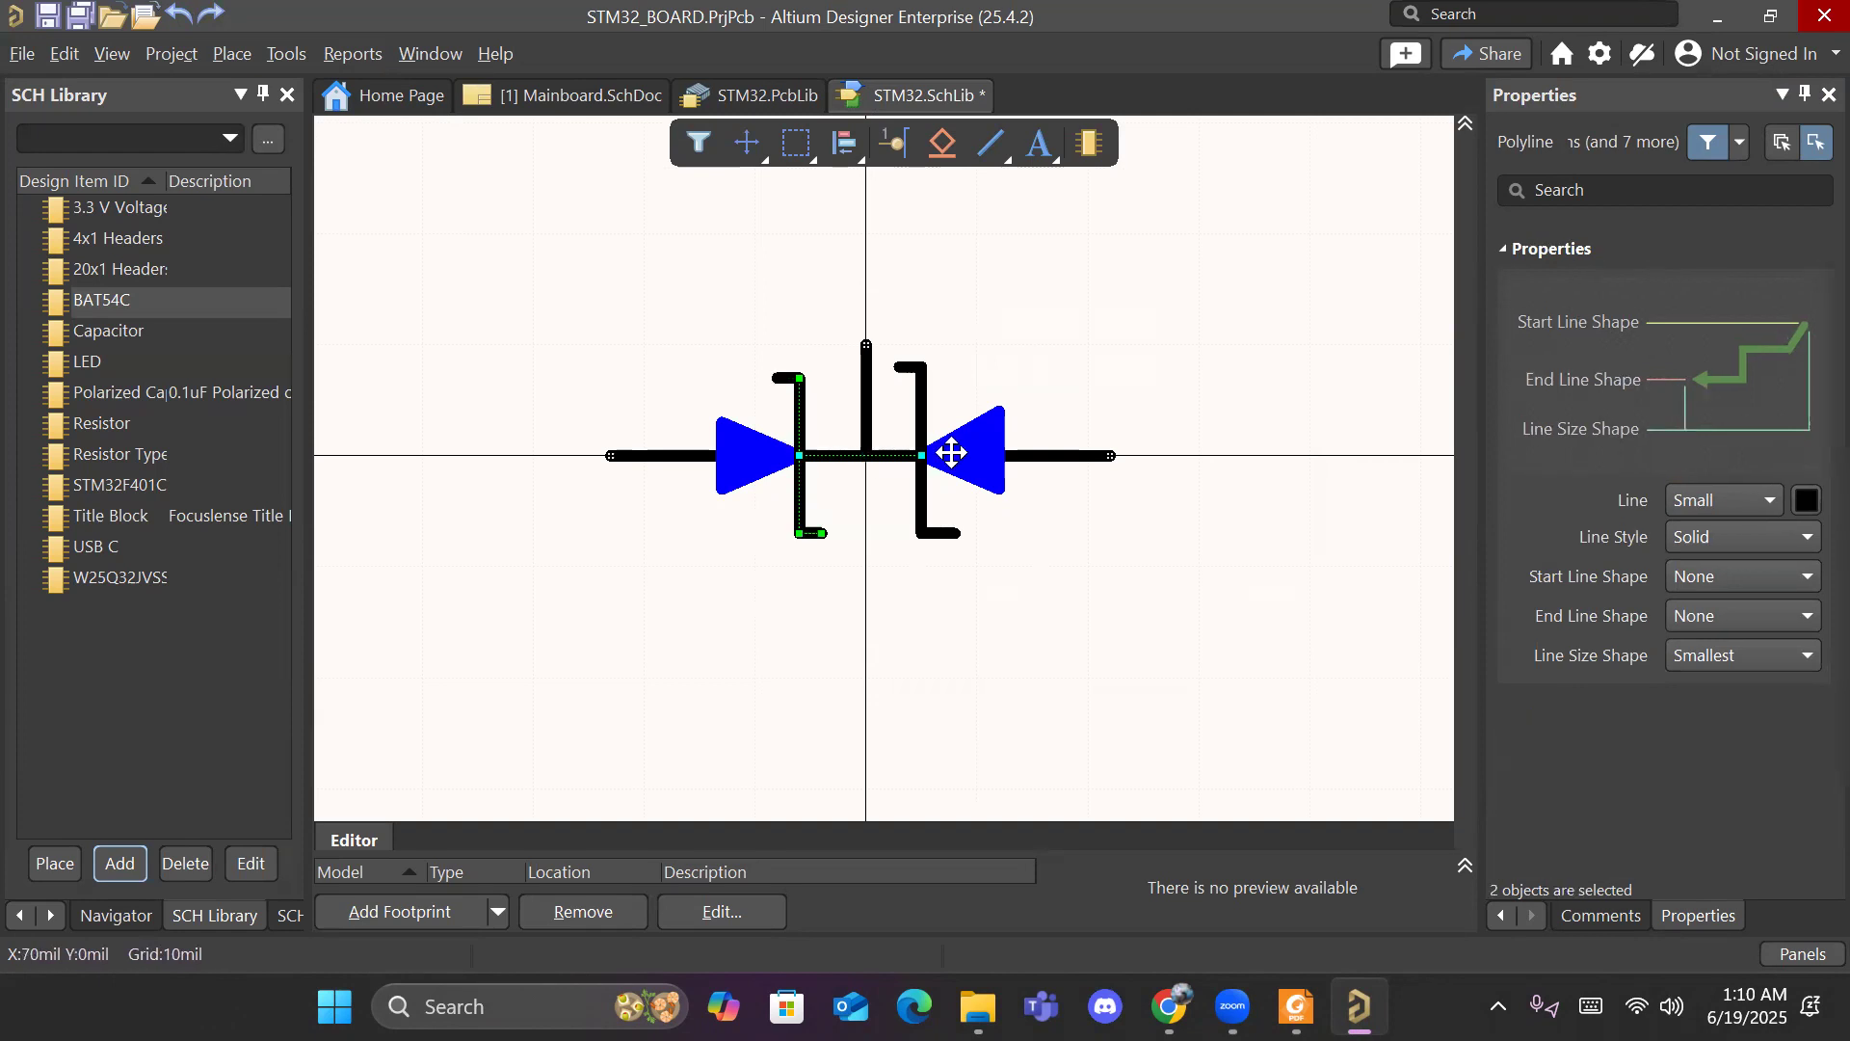
pyautogui.keyDown('shift'); pyautogui.click(781, 377); pyautogui.keyUp('shift')
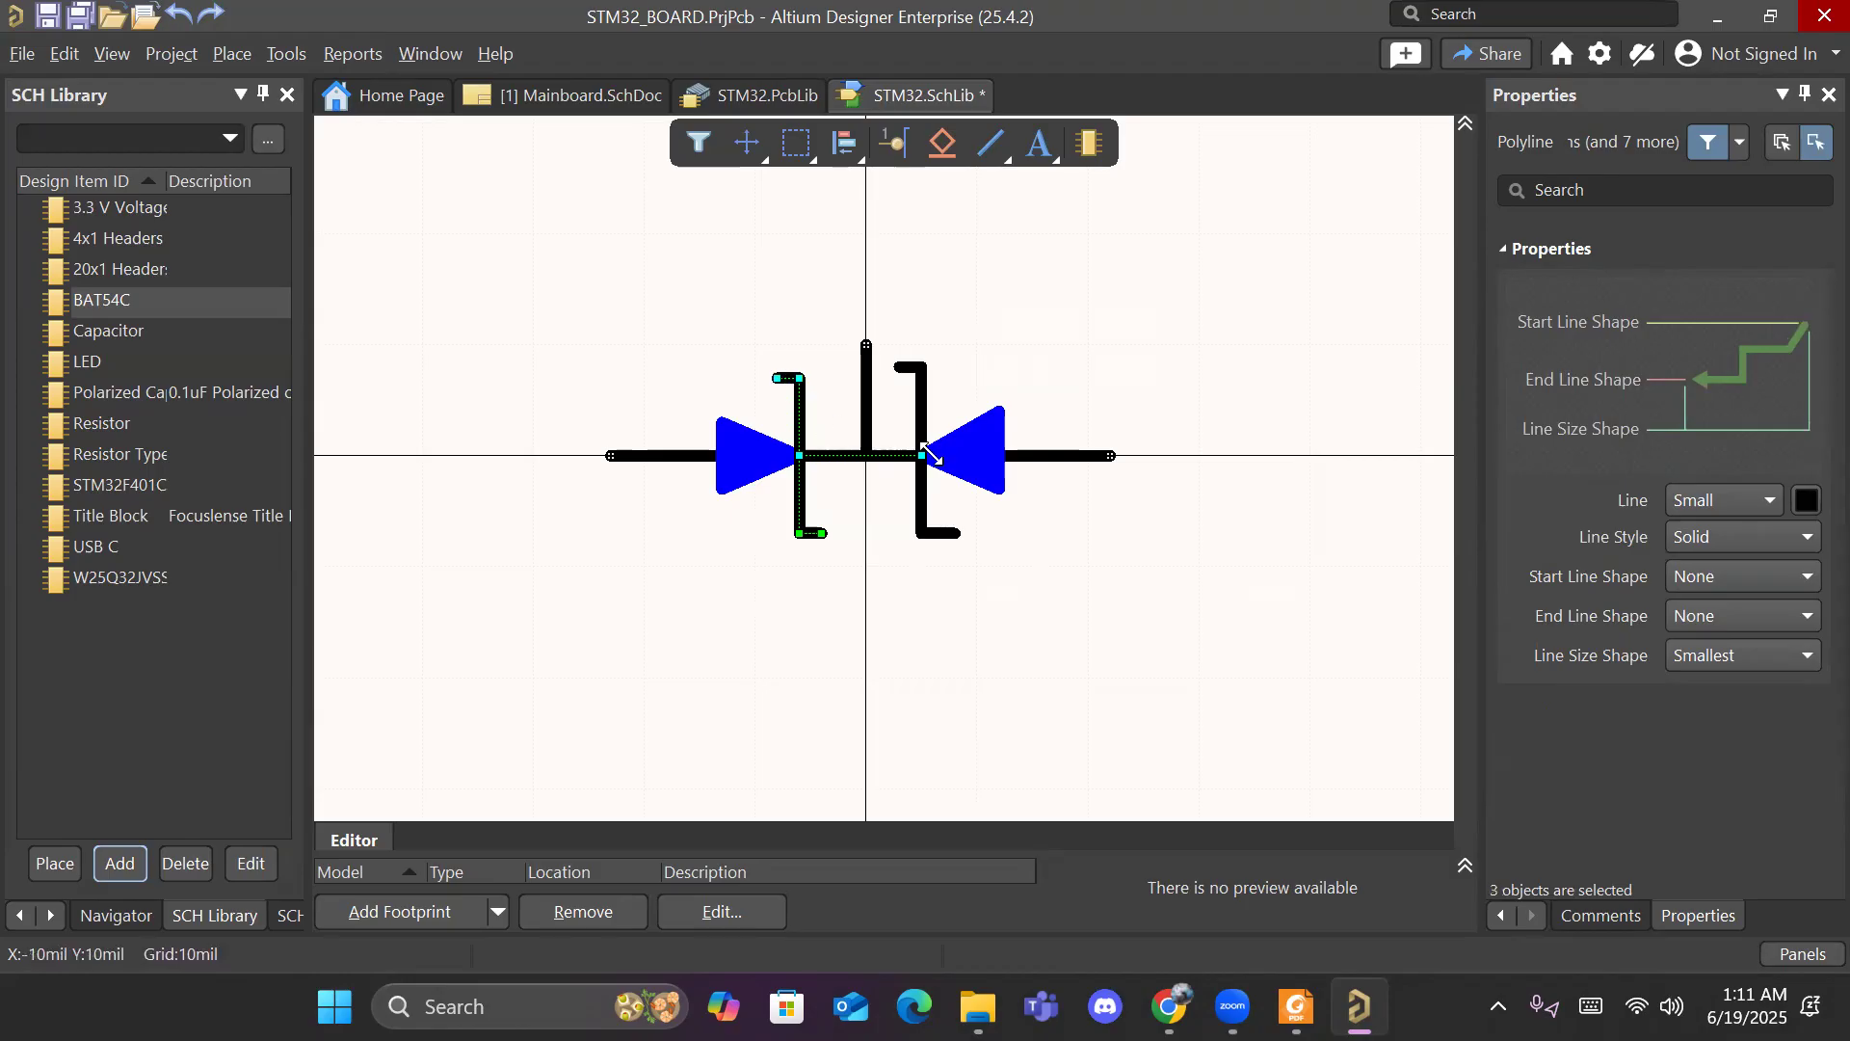
pyautogui.click(1806, 501)
pyautogui.click(1765, 592)
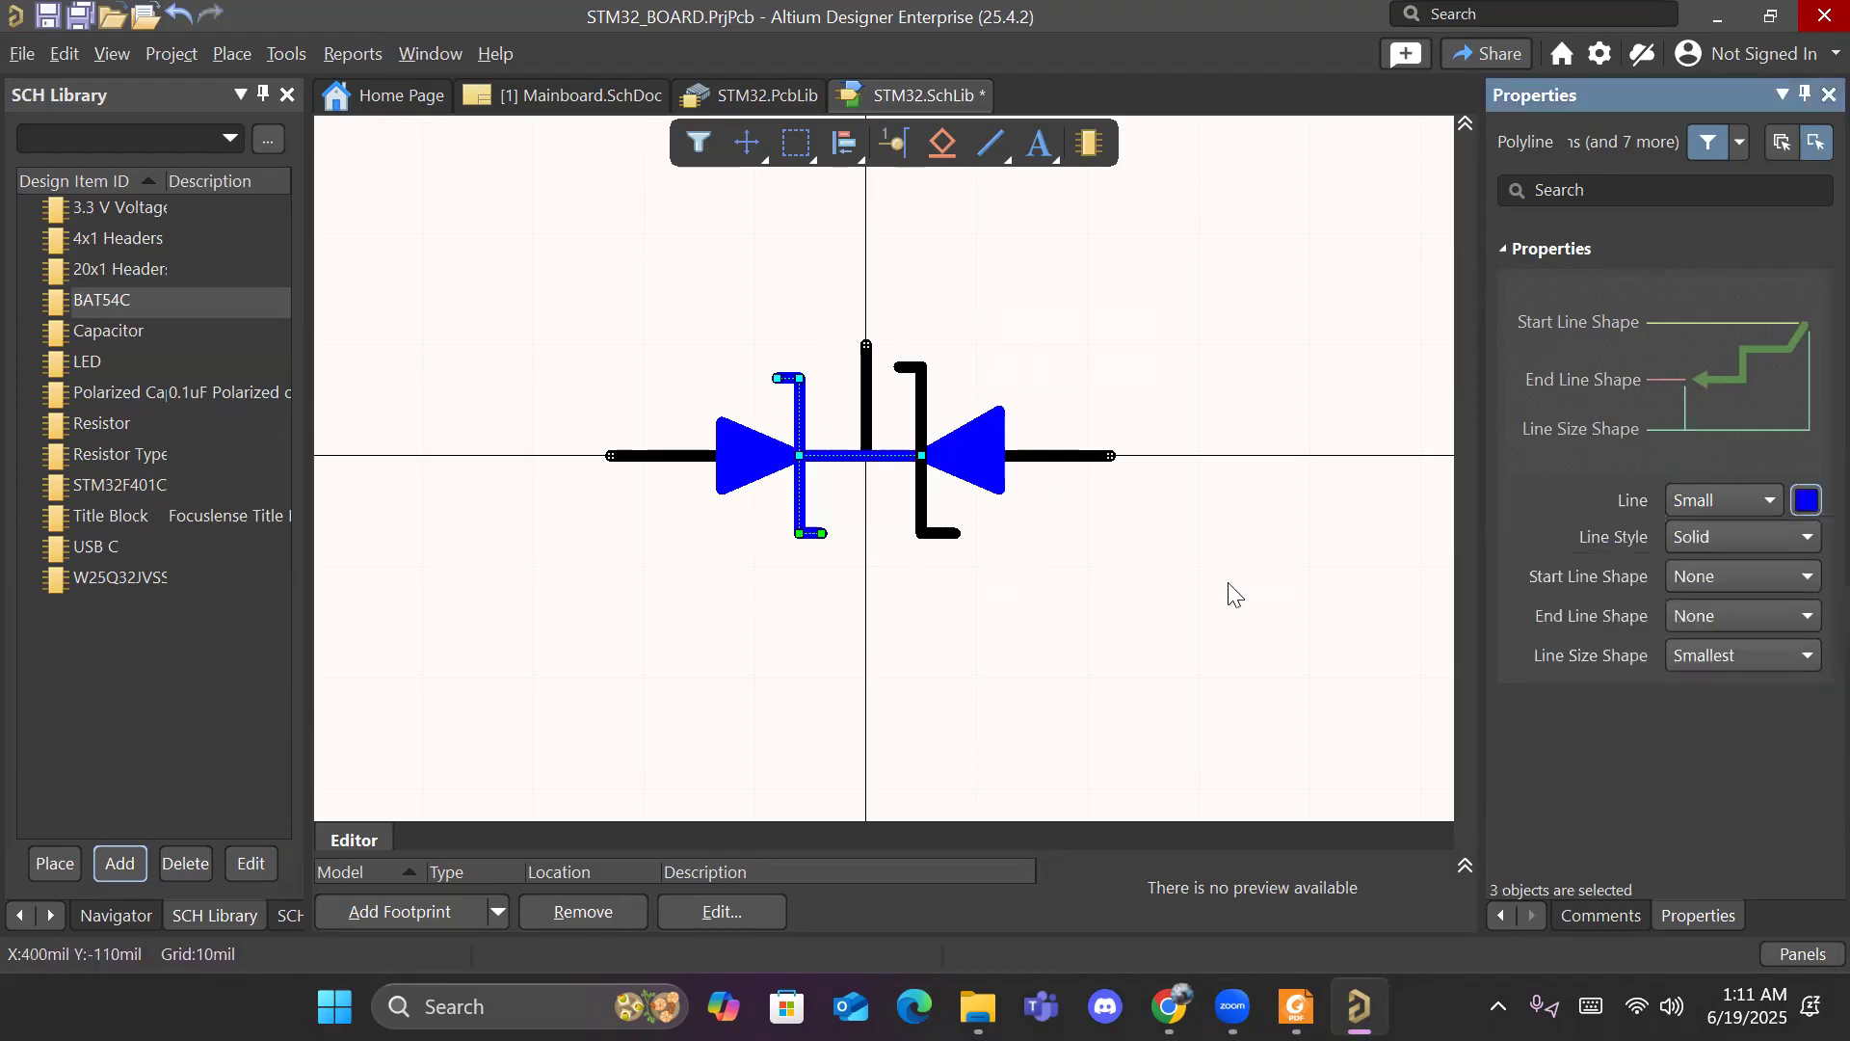
# Step: Recolor the right cathode bar and its short upper line to blue
pyautogui.click(926, 409)
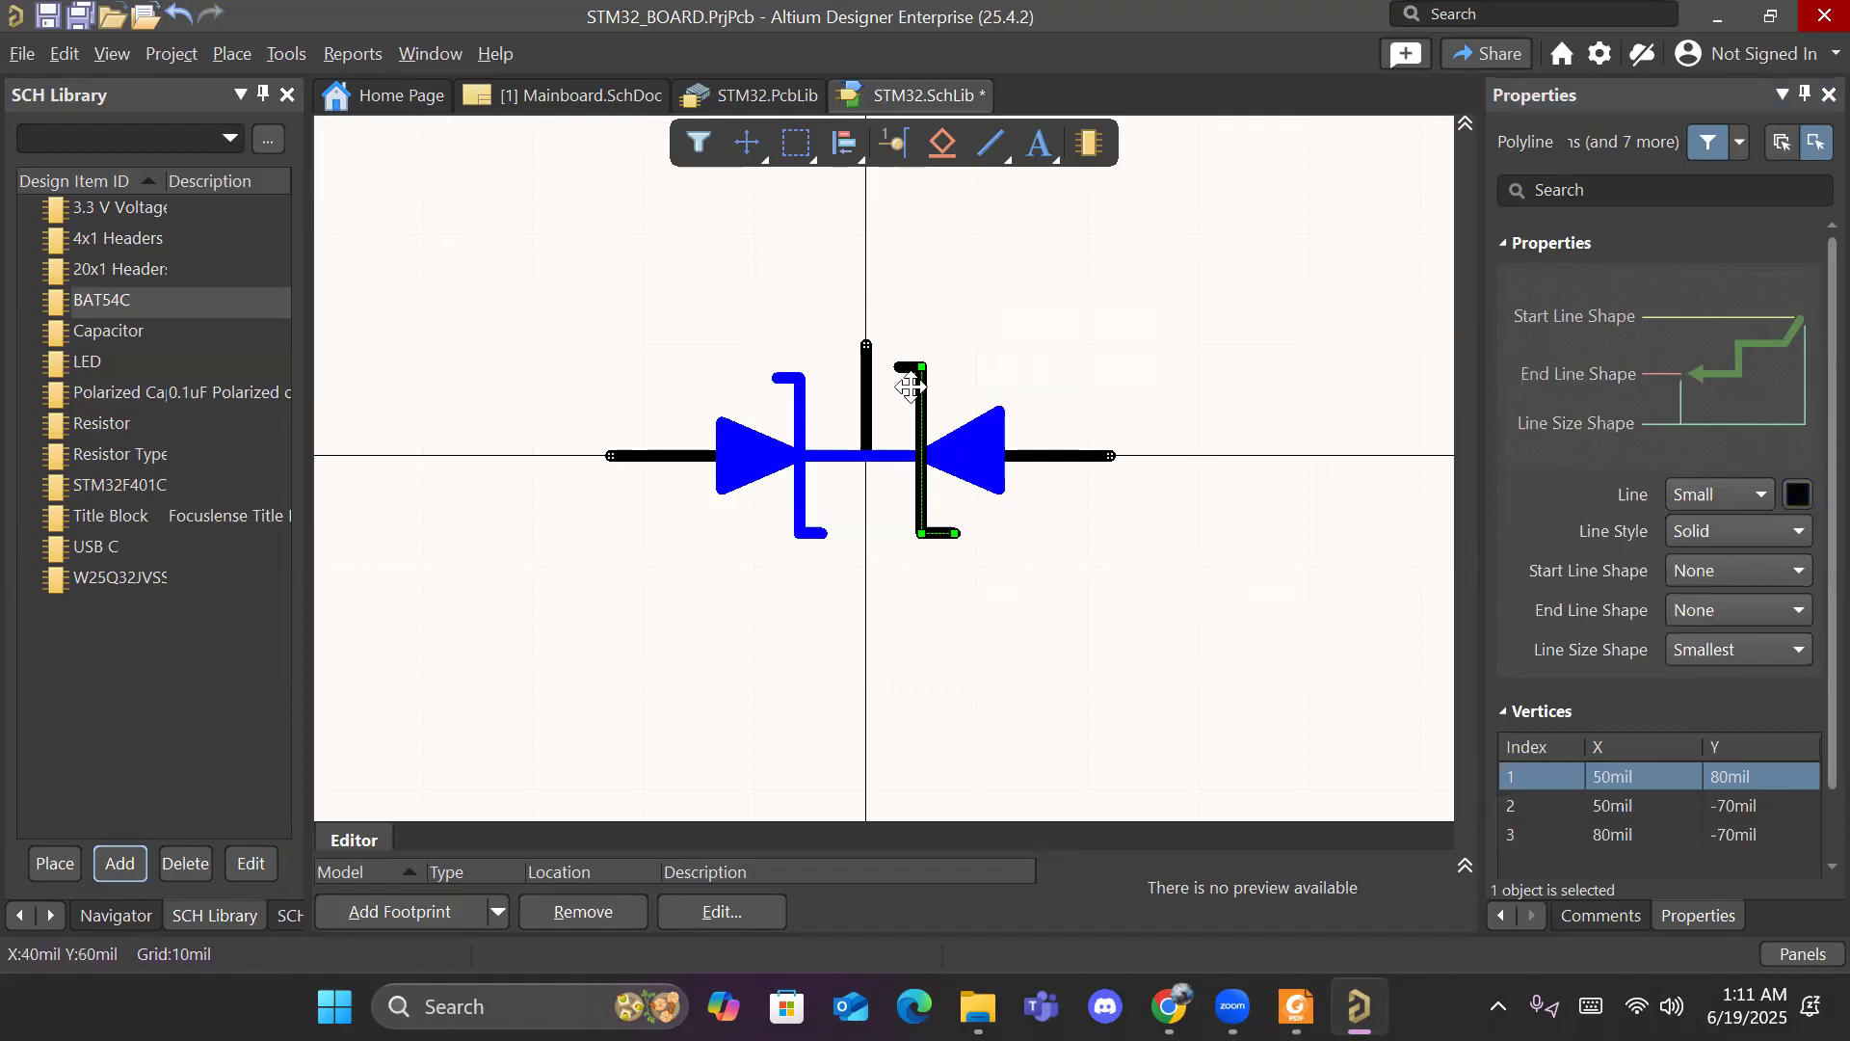
pyautogui.keyDown('shift'); pyautogui.click(906, 366); pyautogui.keyUp('shift')
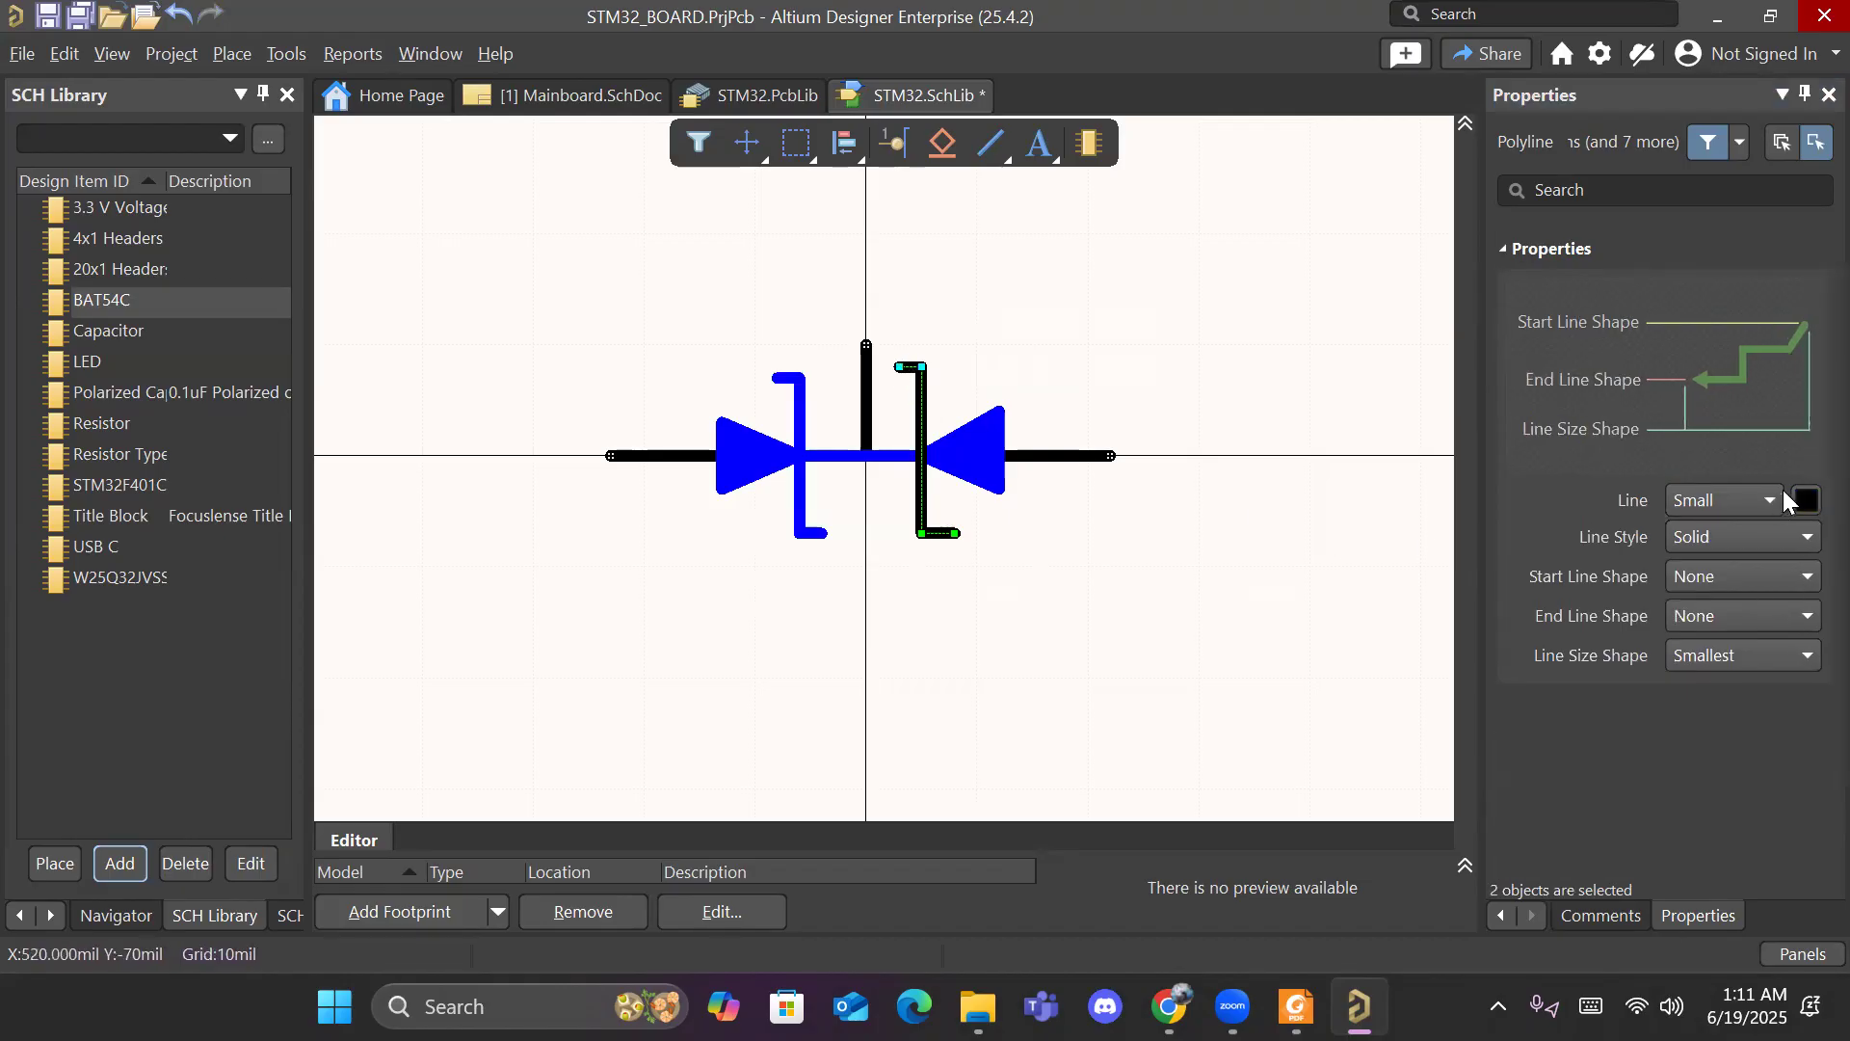
pyautogui.click(1805, 501)
pyautogui.click(1767, 589)
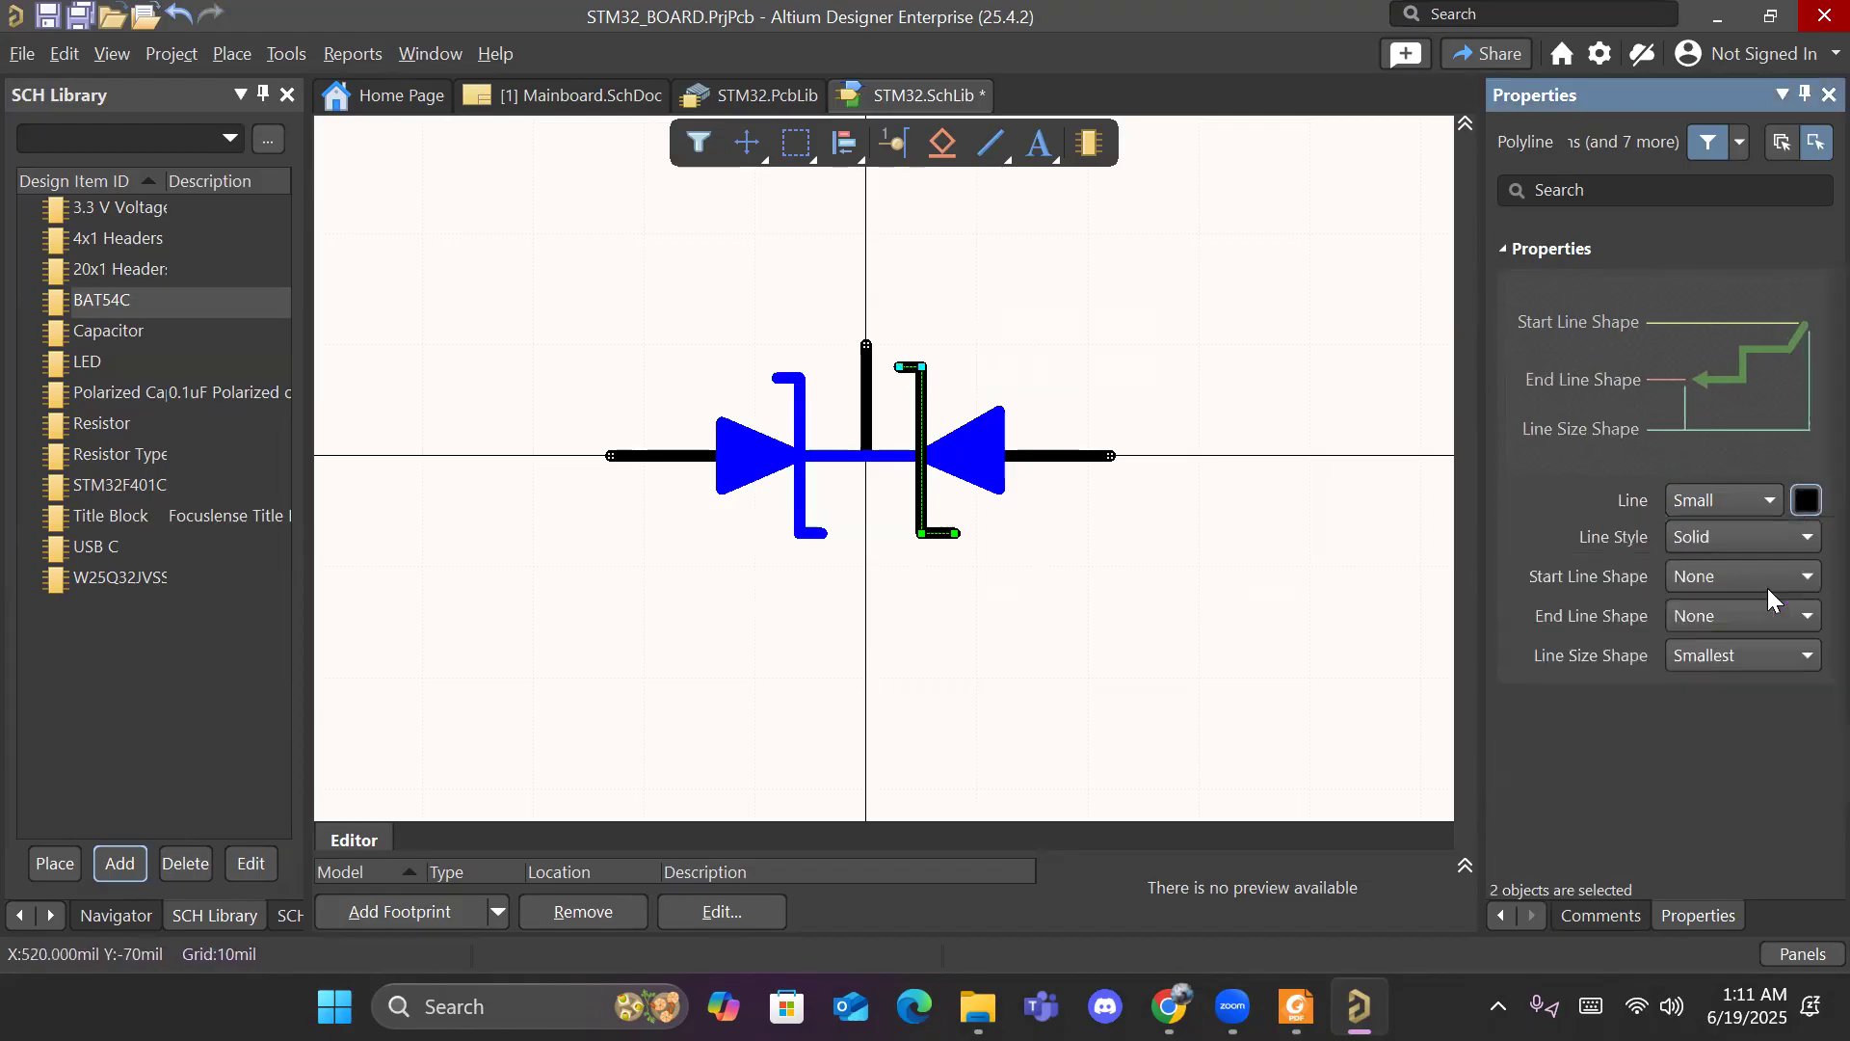
pyautogui.moveTo(1115, 619); pyautogui.dragTo(1024, 627, button='right')
pyautogui.click(1107, 575)
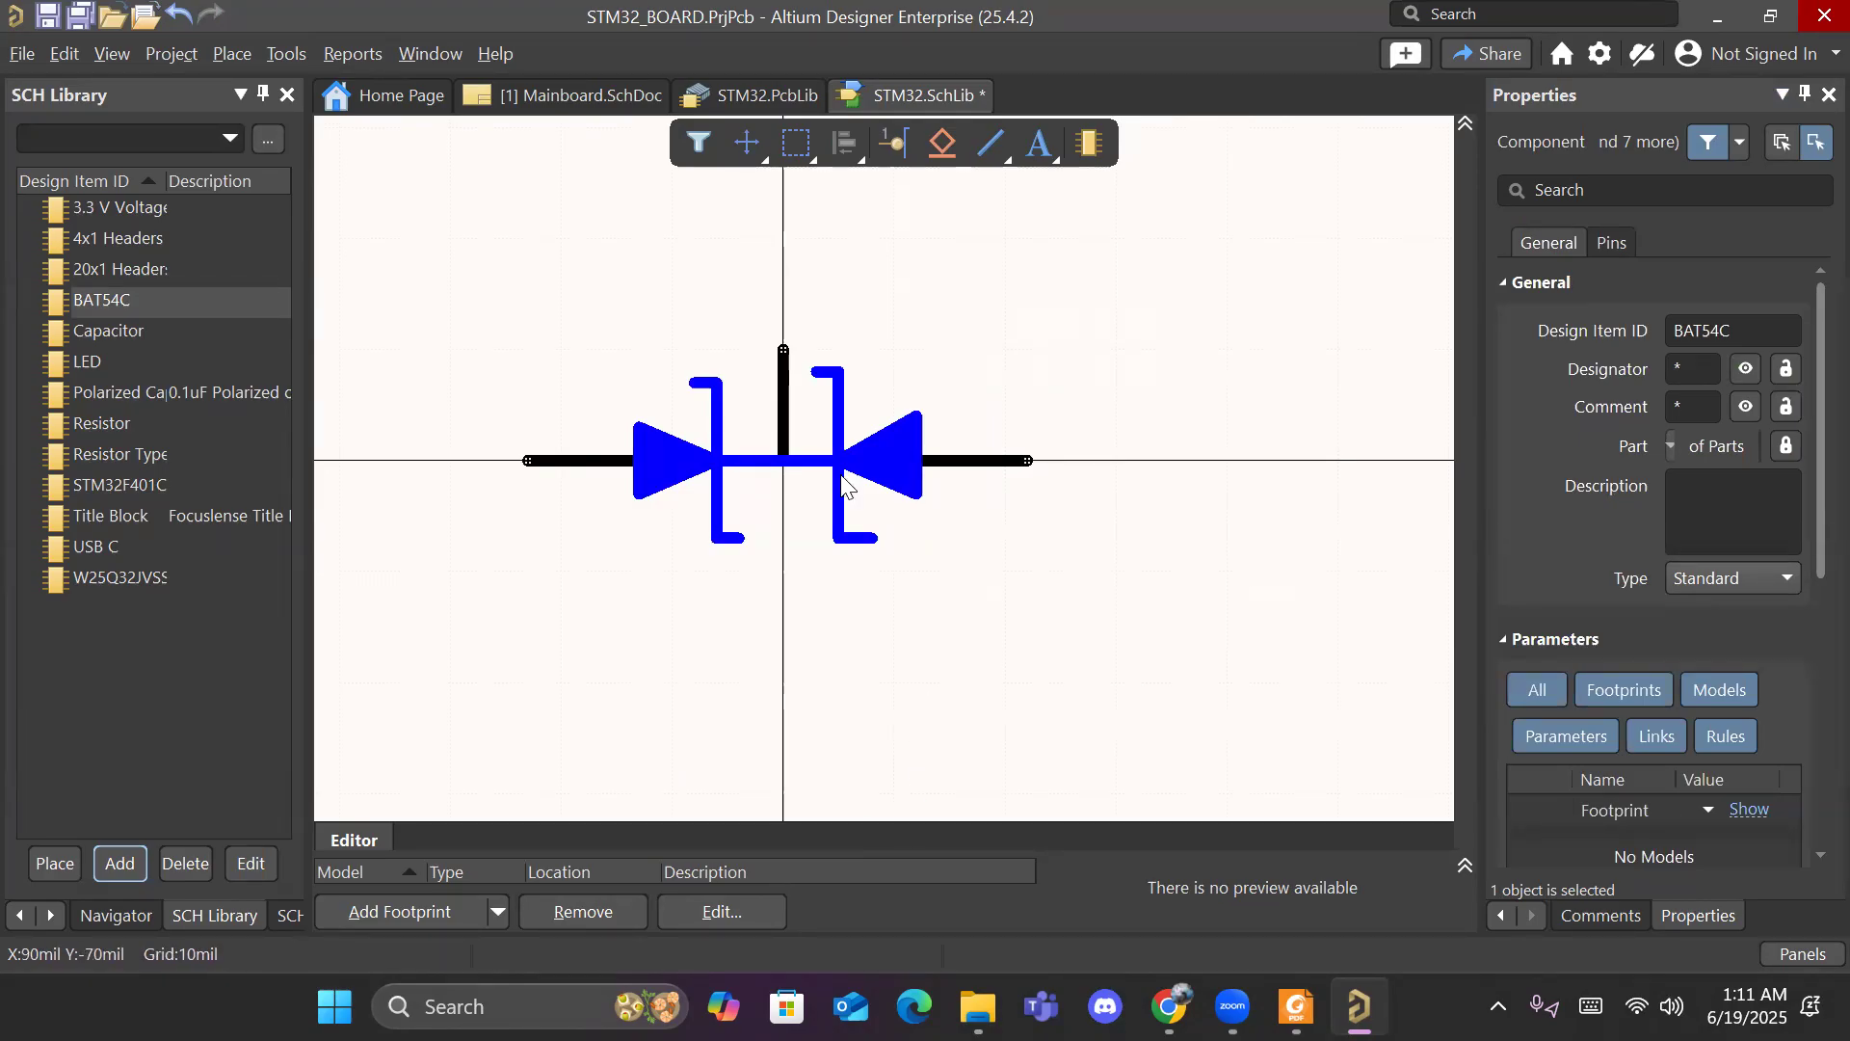
# Step: Try the Smallest line width on the left cathode bar, and undo the change
pyautogui.click(717, 429)
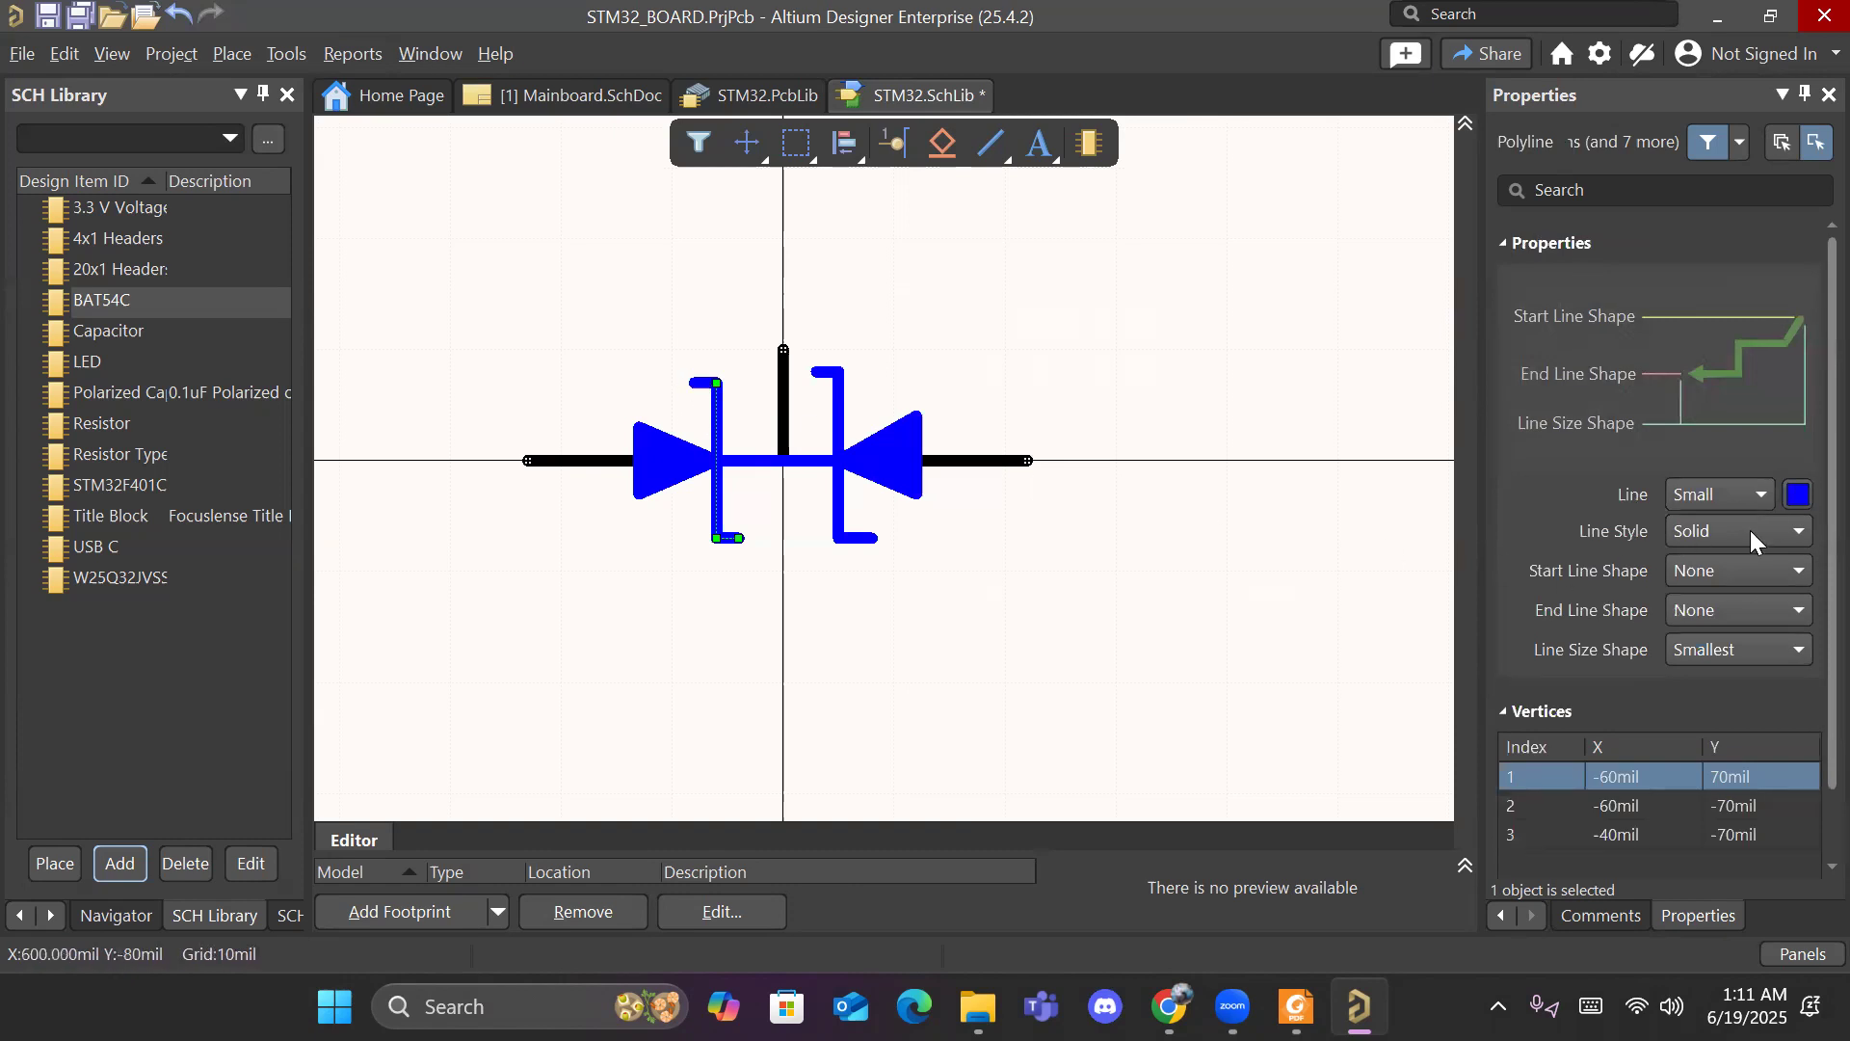
pyautogui.click(1744, 496)
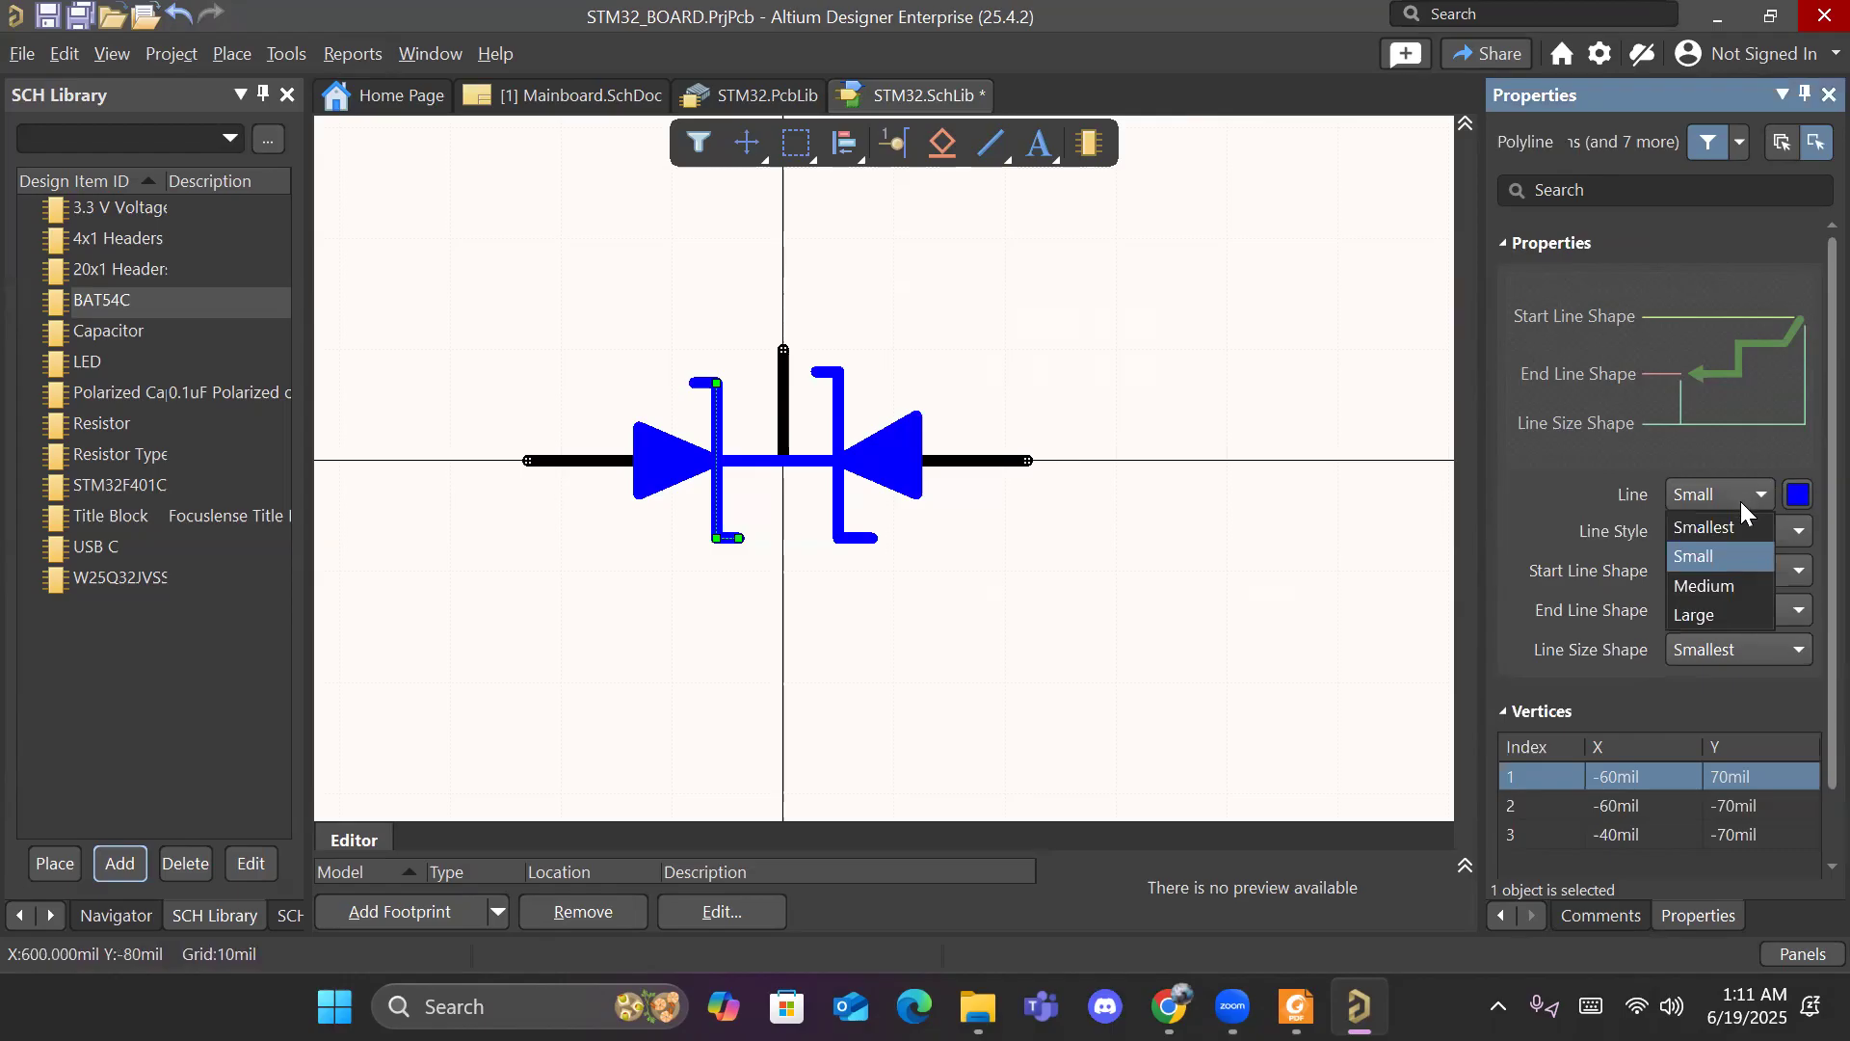
pyautogui.click(1728, 527)
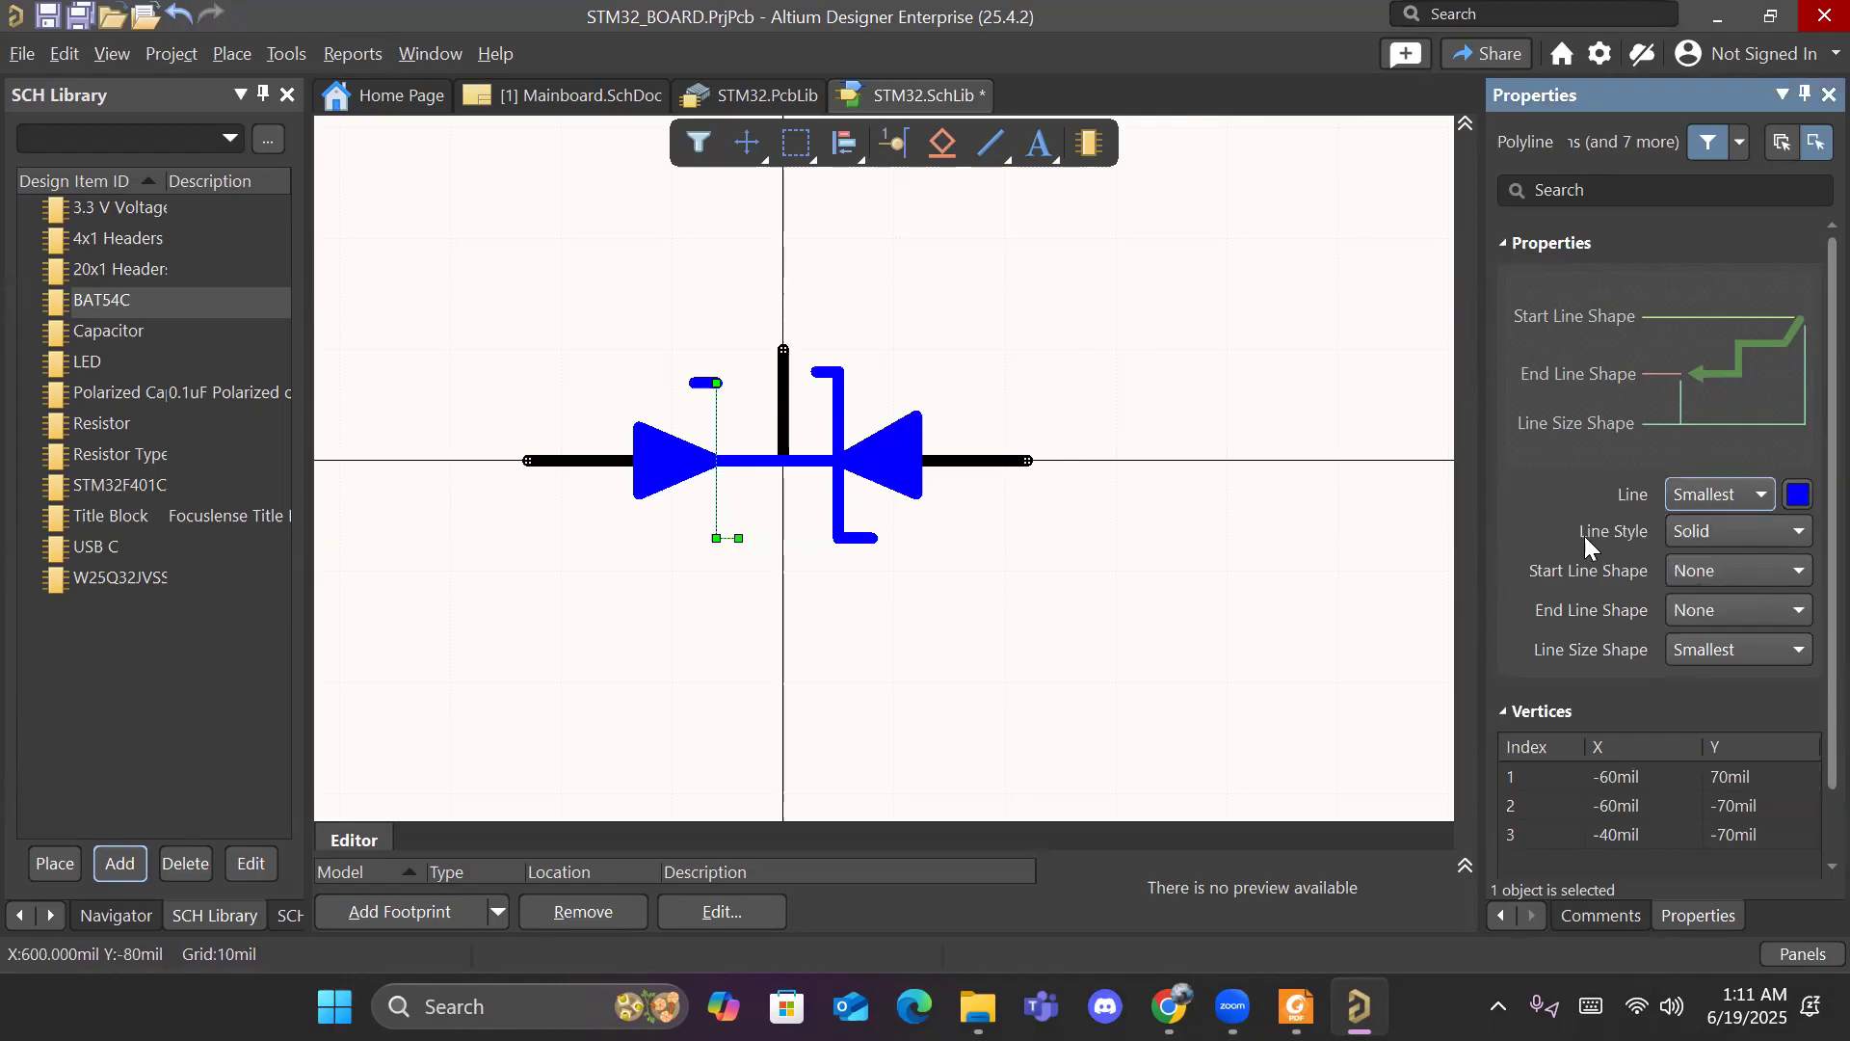
pyautogui.click(1214, 486)
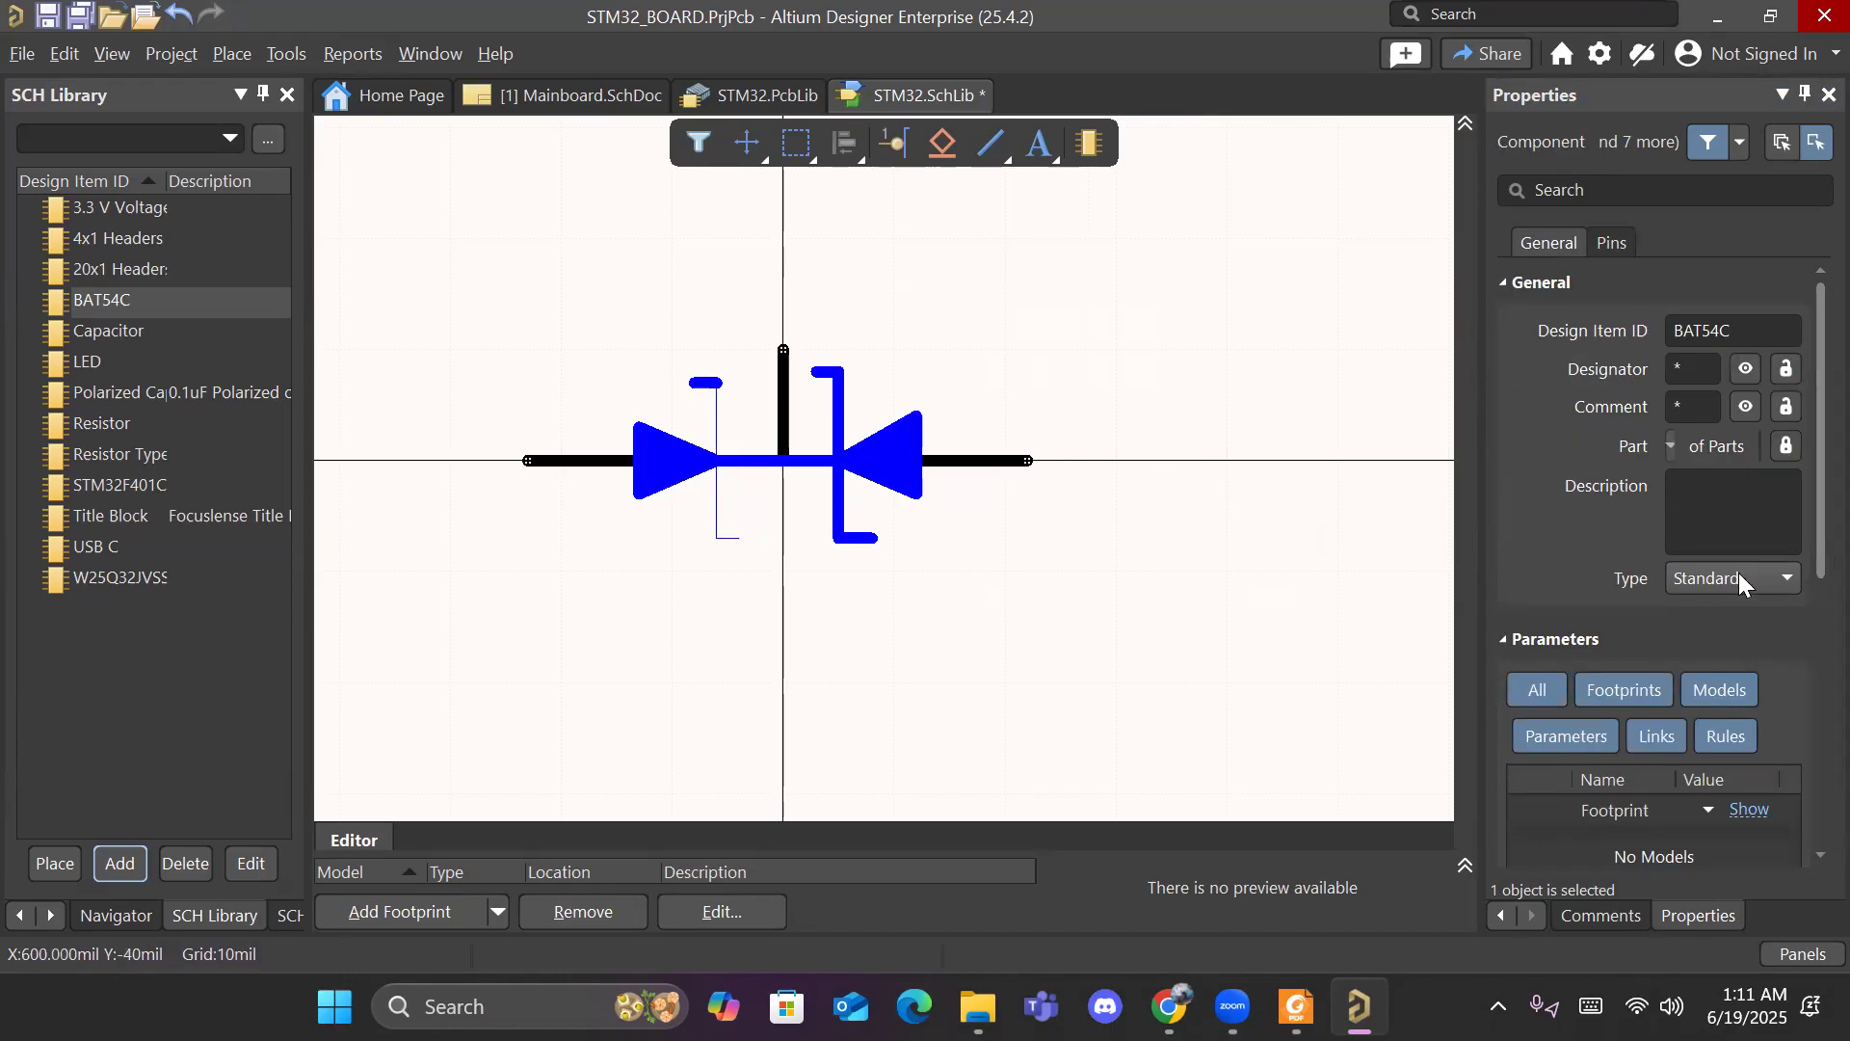
pyautogui.click(179, 19)
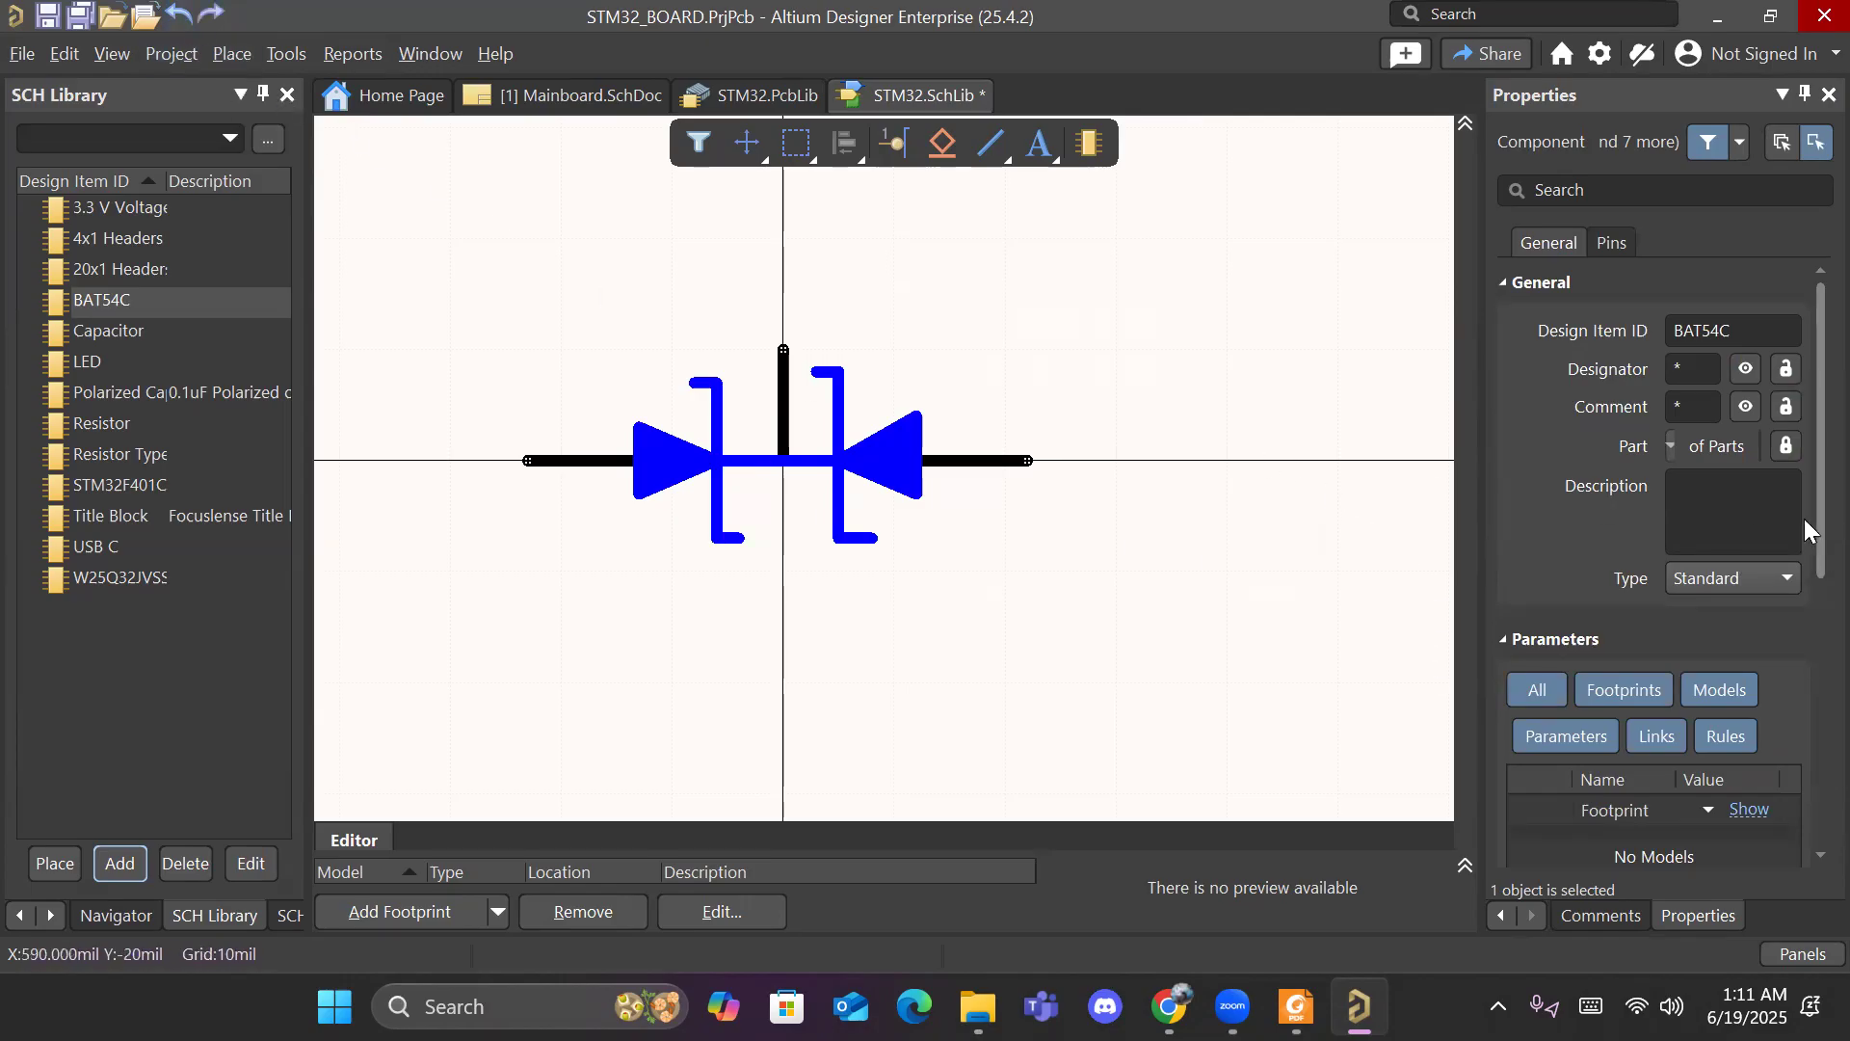
# Step: Set the left cathode bar's line size shape to Small and save the symbol library
pyautogui.click(712, 418)
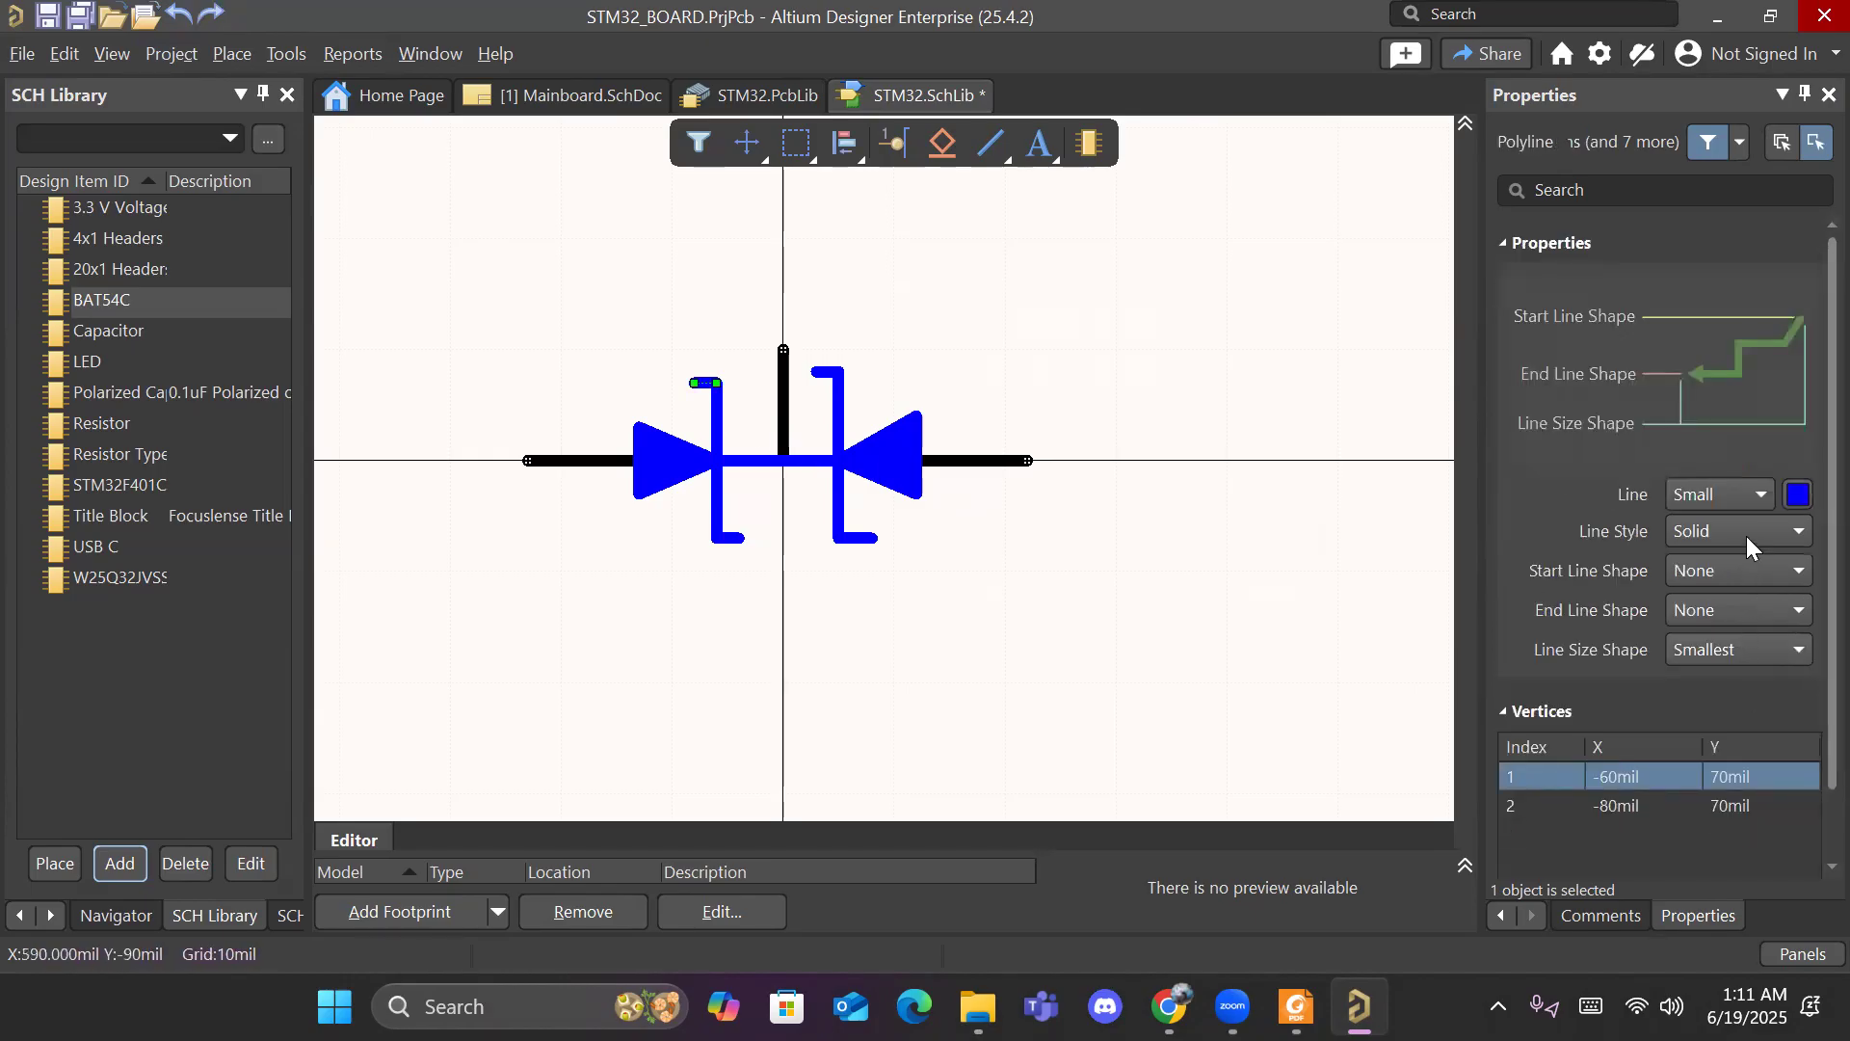
pyautogui.scroll(-1, 1727, 625)
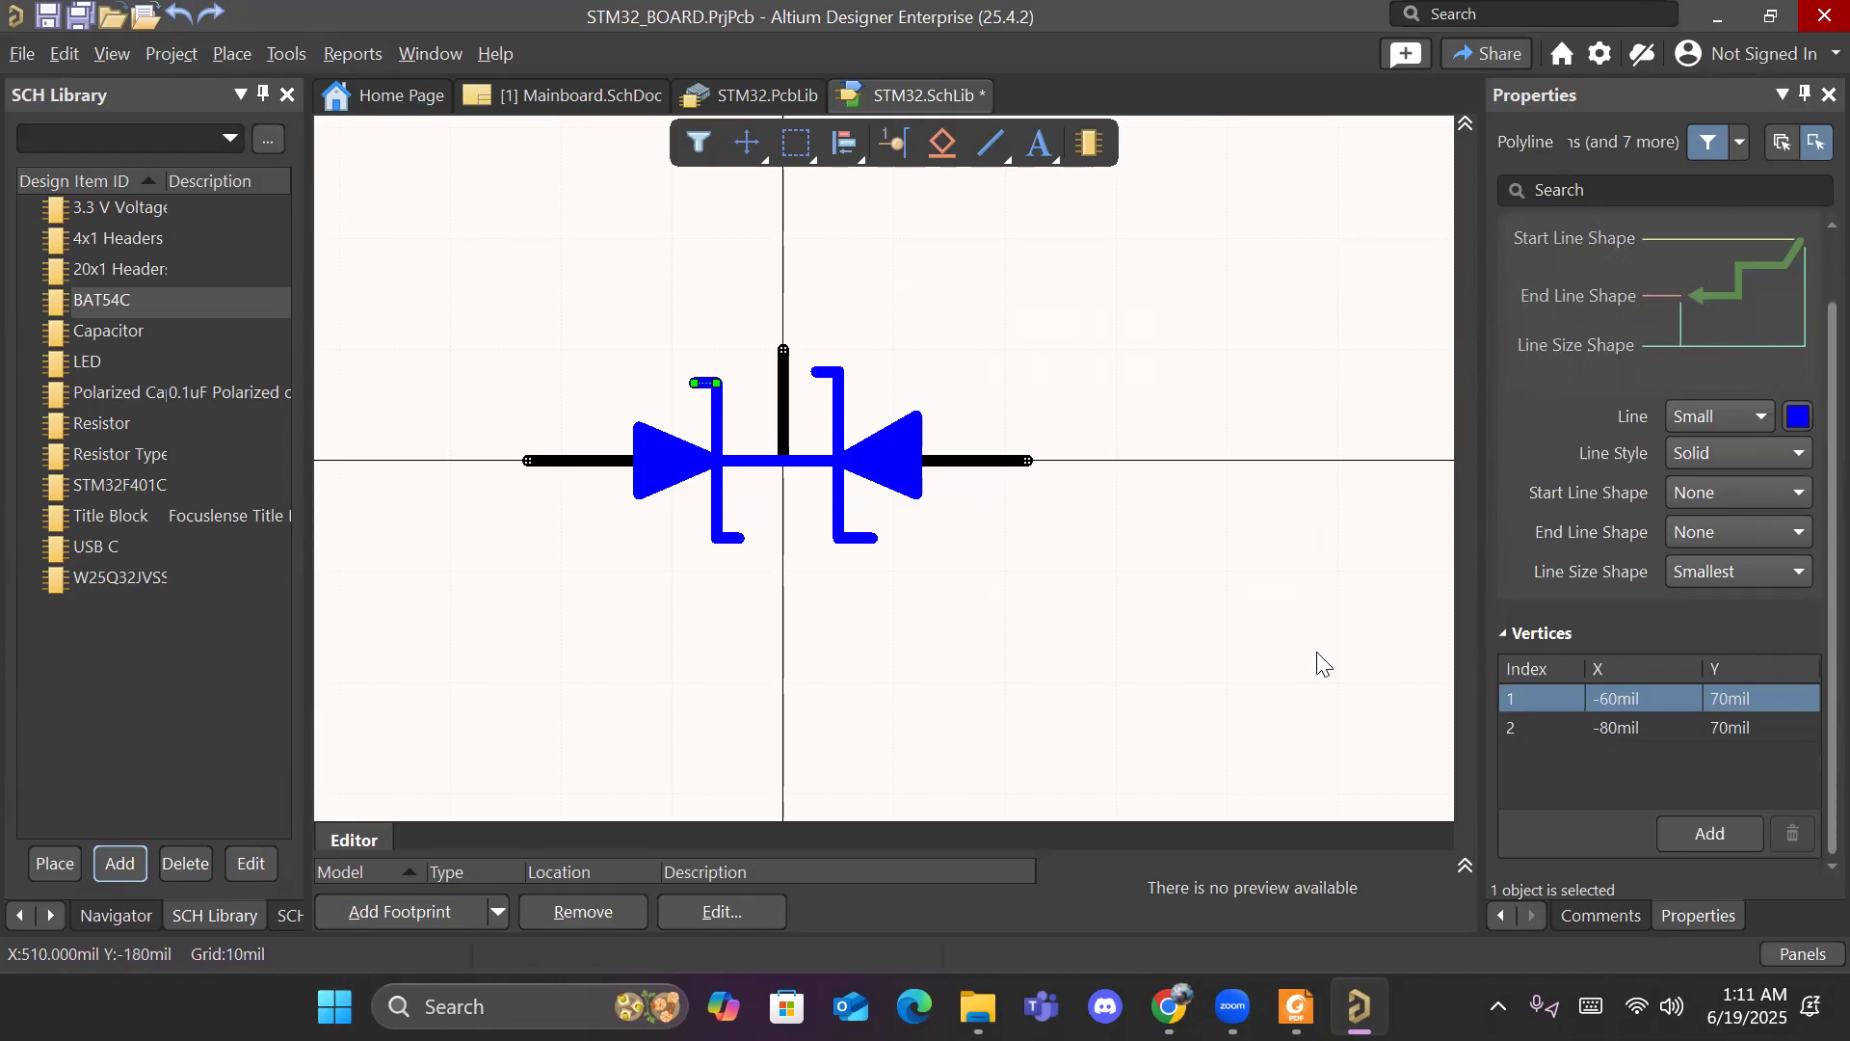
pyautogui.click(716, 484)
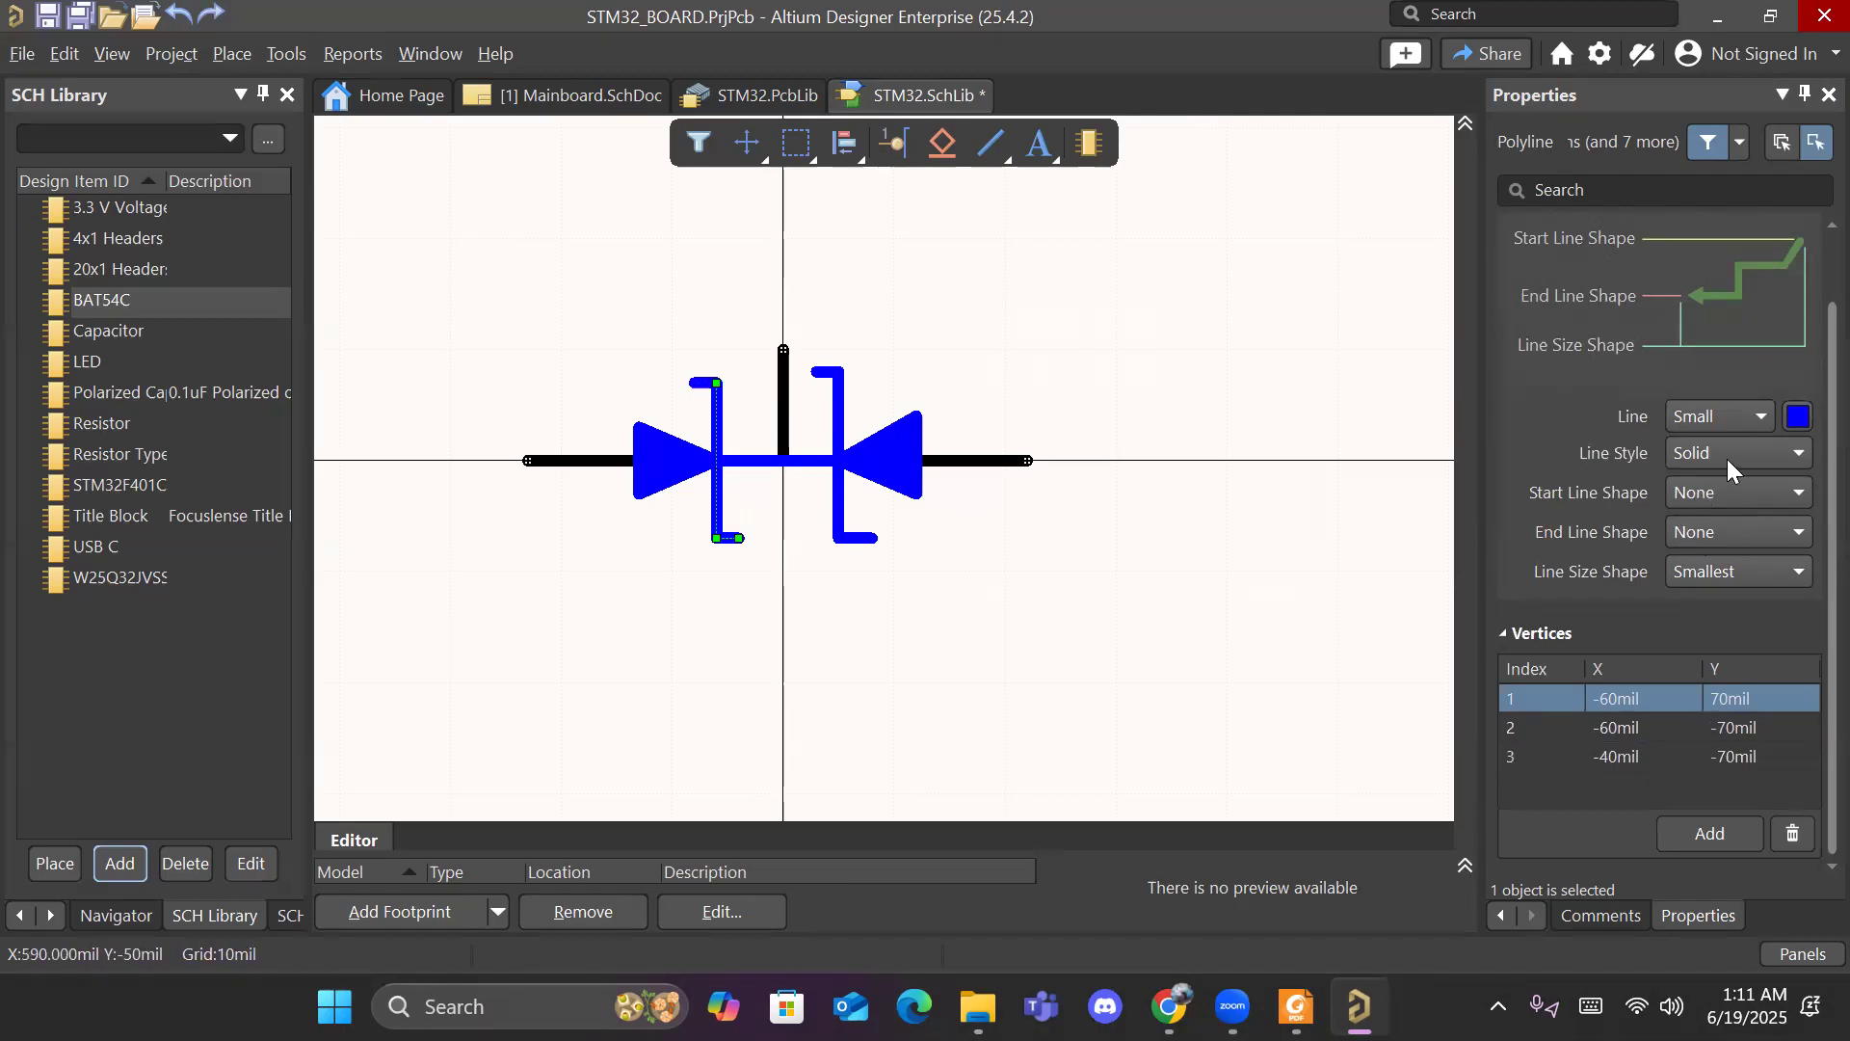
pyautogui.click(1713, 531)
pyautogui.click(1714, 532)
pyautogui.click(1713, 532)
pyautogui.click(1713, 532)
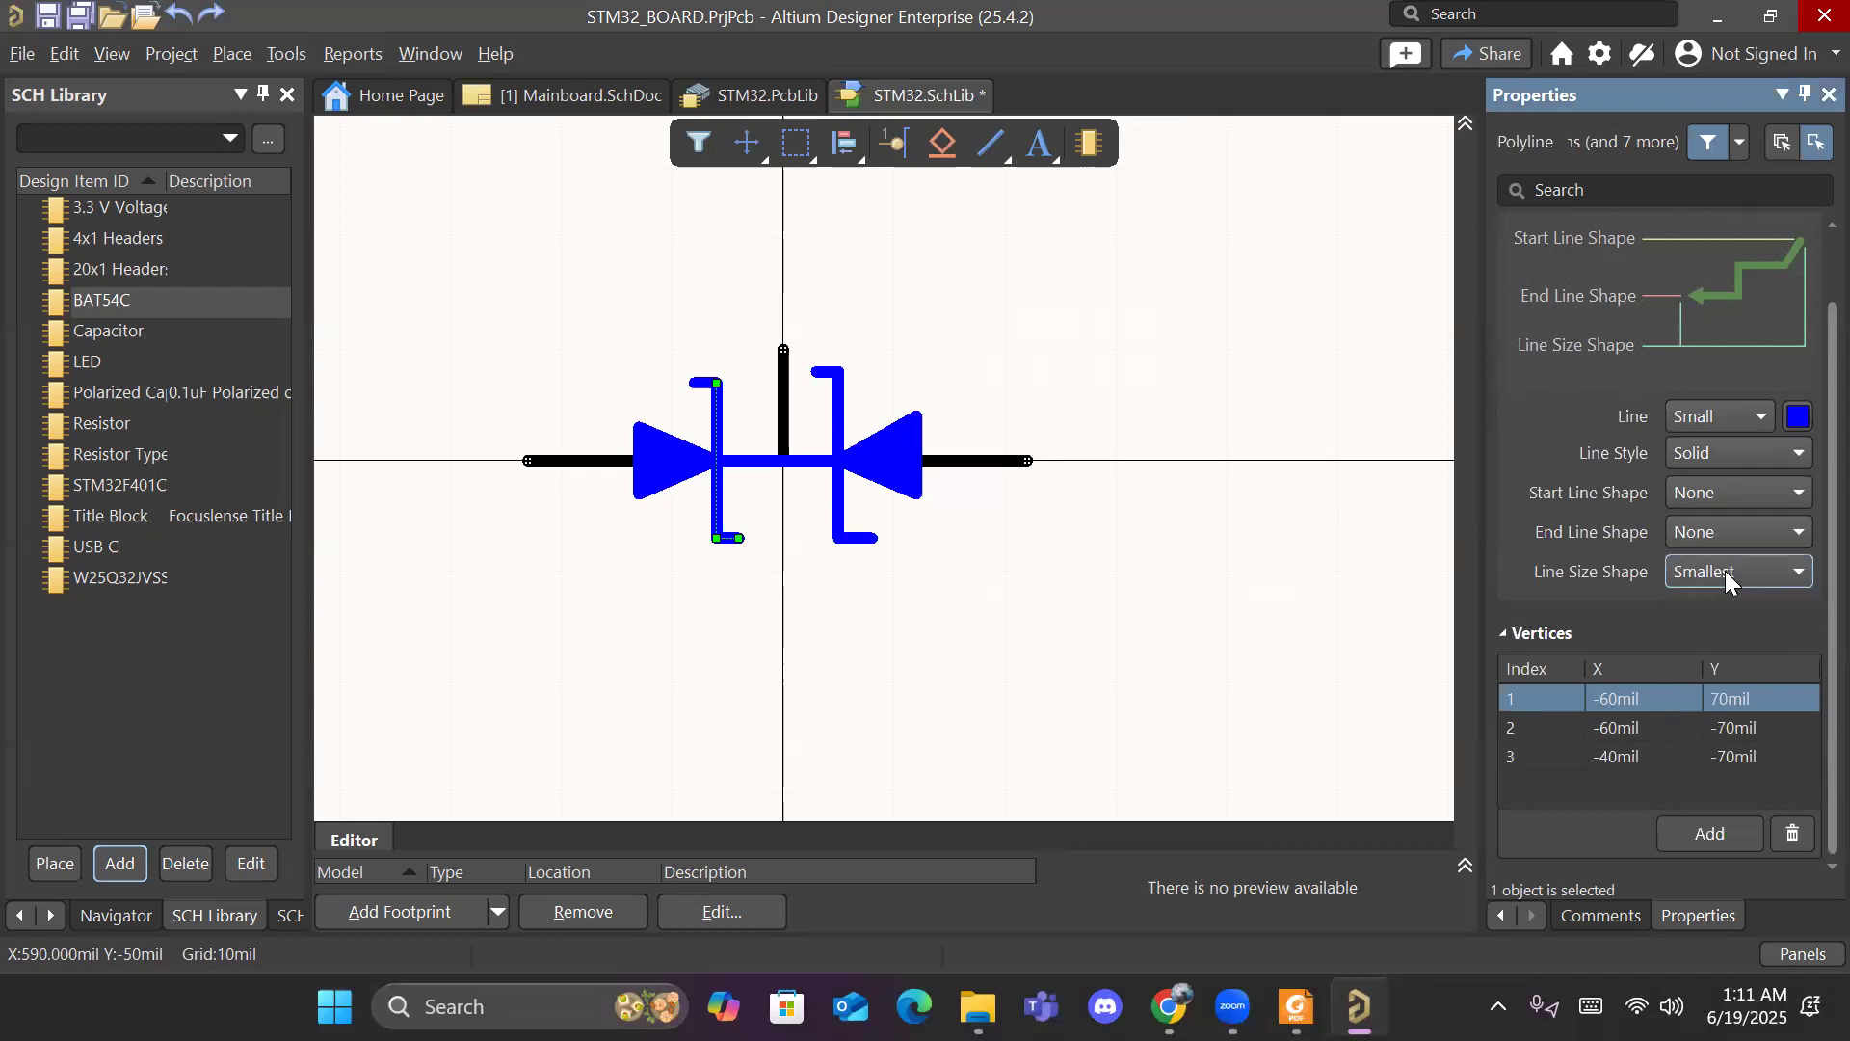
pyautogui.click(1725, 576)
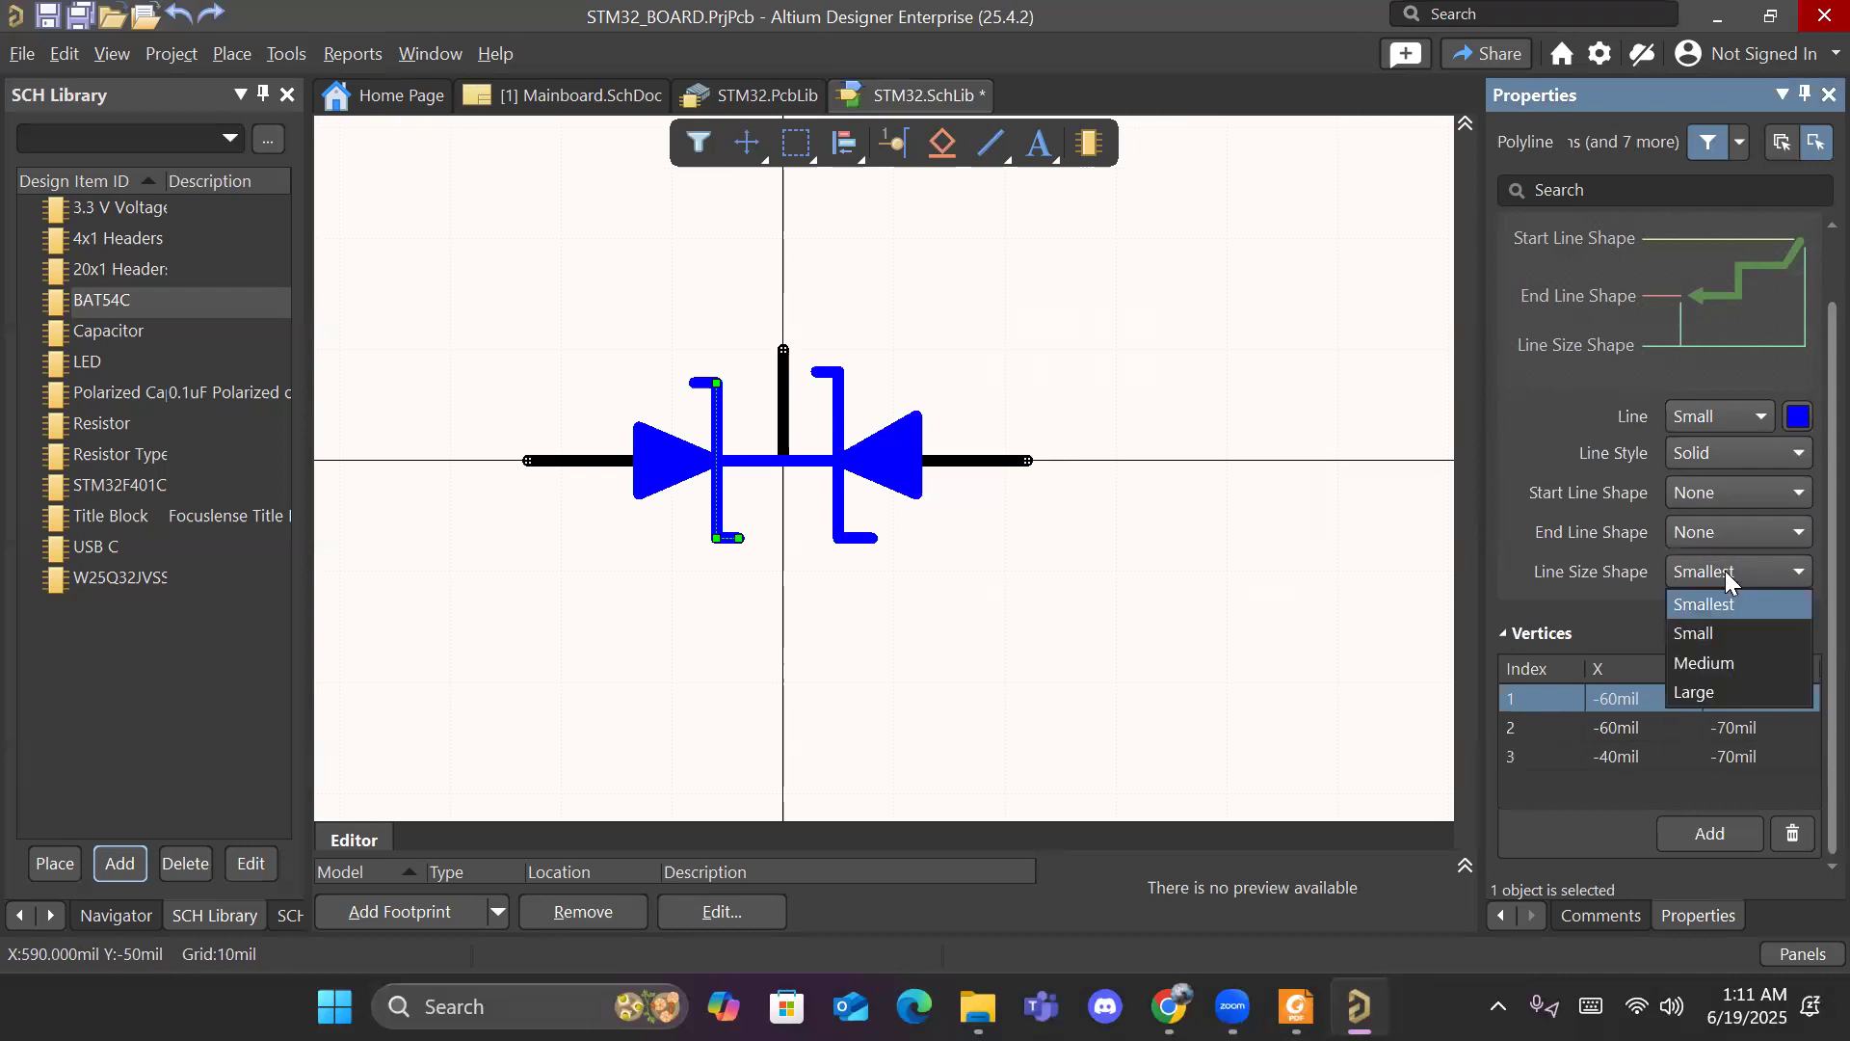
pyautogui.click(1713, 632)
pyautogui.click(1008, 620)
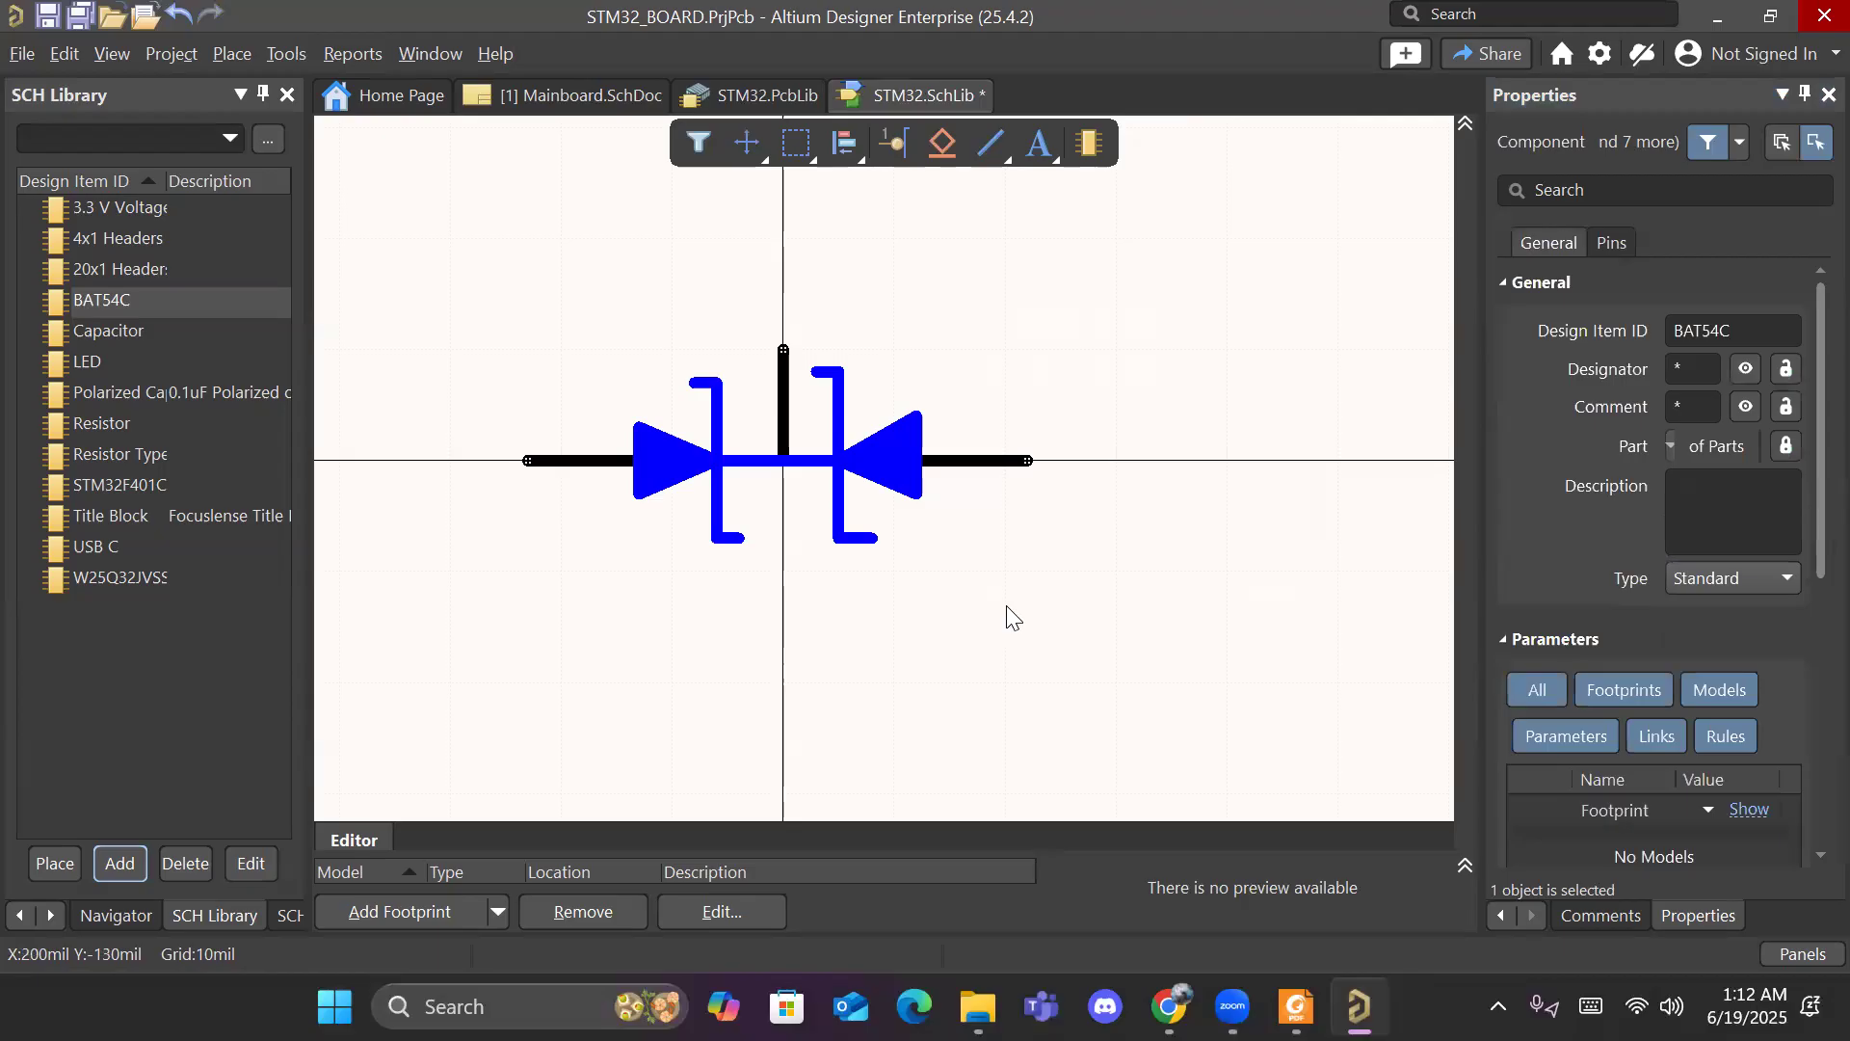
pyautogui.moveTo(1057, 384); pyautogui.dragTo(991, 442, button='right')
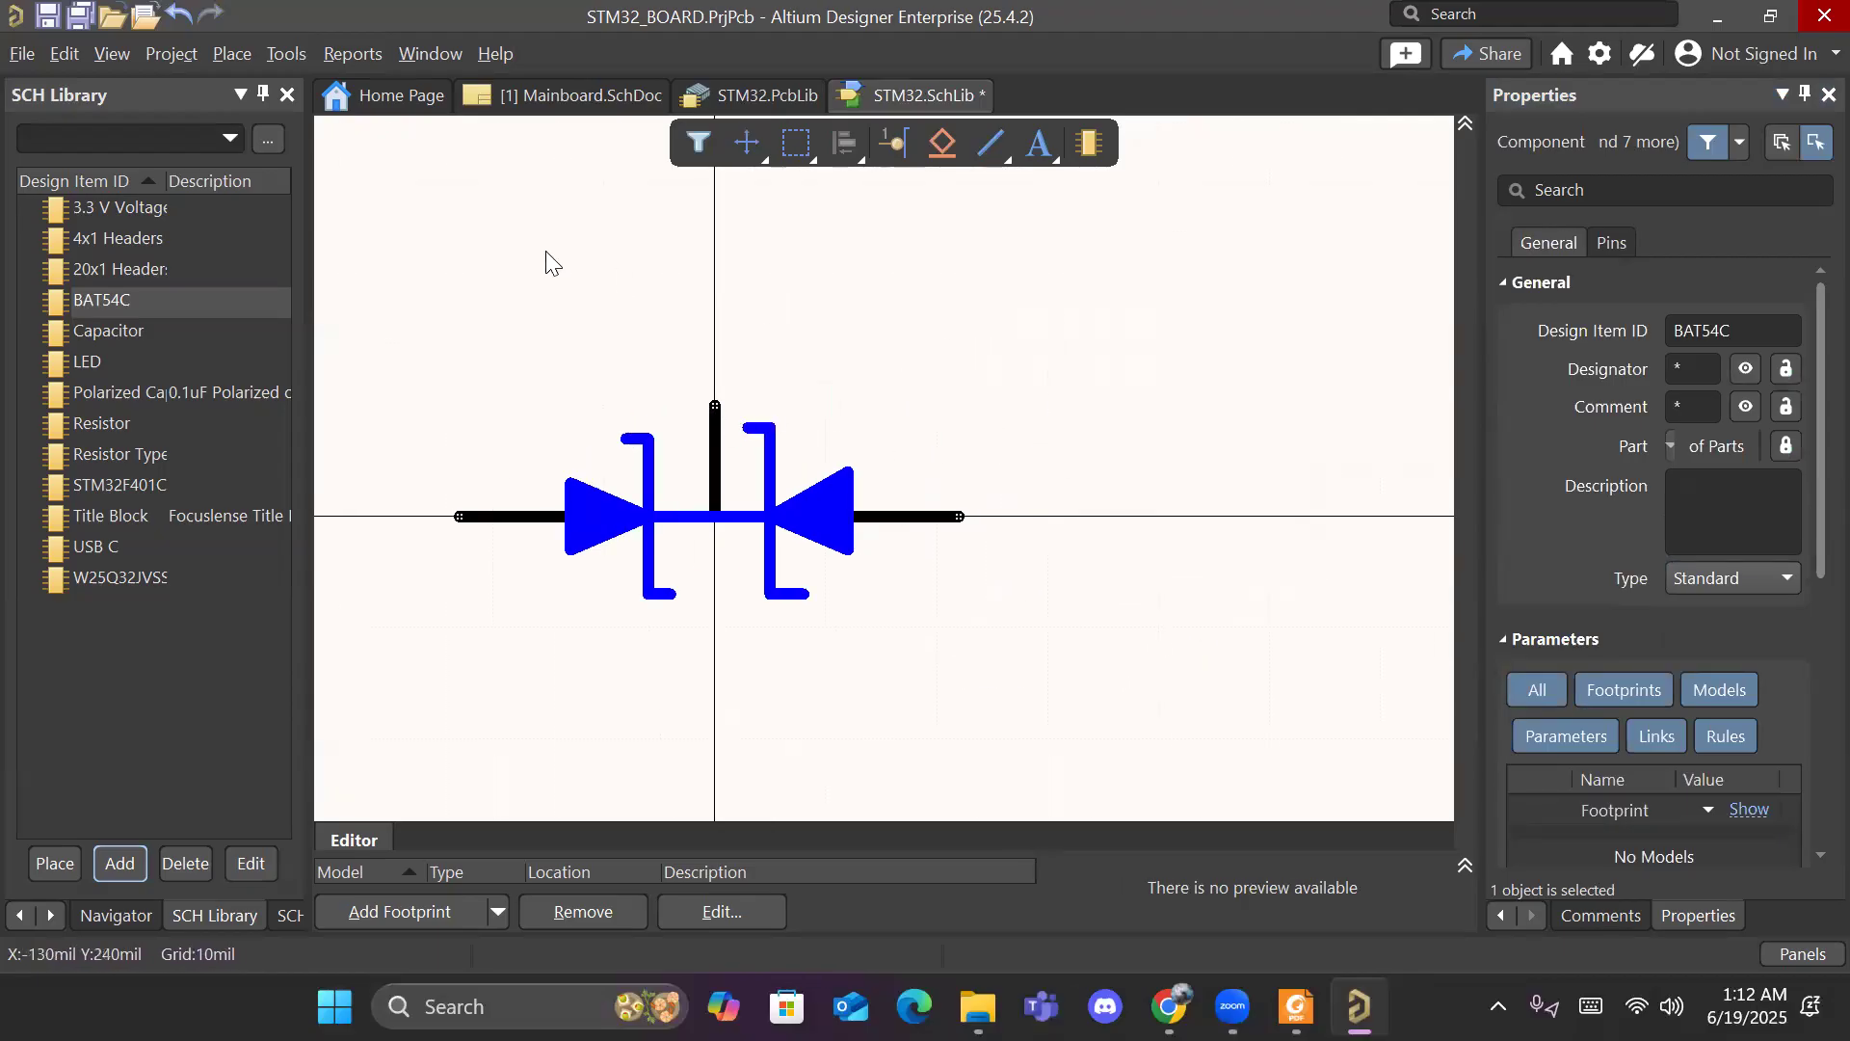
pyautogui.click(93, 19)
pyautogui.moveTo(1120, 479)
pyautogui.mouseDown(button='right')
pyautogui.moveTo(1088, 441)
pyautogui.moveTo(1121, 452)
pyautogui.mouseUp(button='right')
# Step: Try to move the right cathode bar's lower corner vertex, and undo the move
pyautogui.click(788, 569)
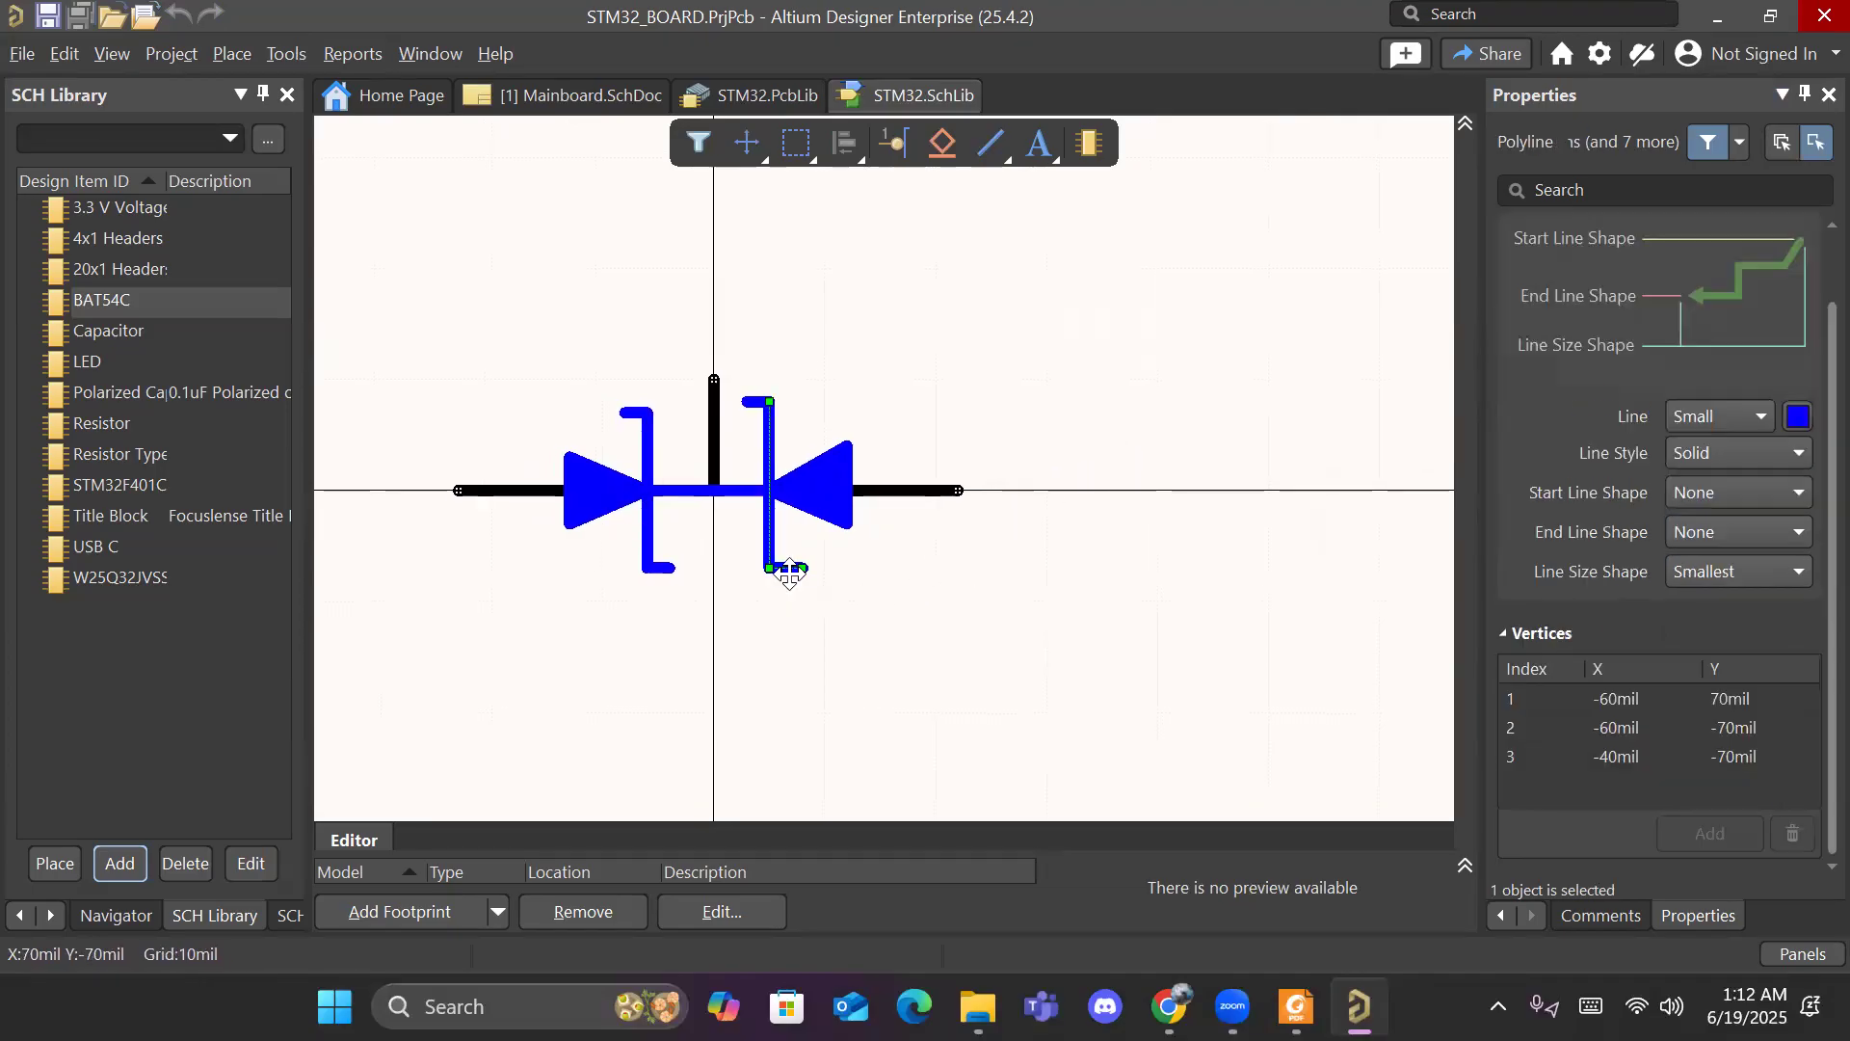
pyautogui.moveTo(771, 565); pyautogui.dragTo(805, 540)
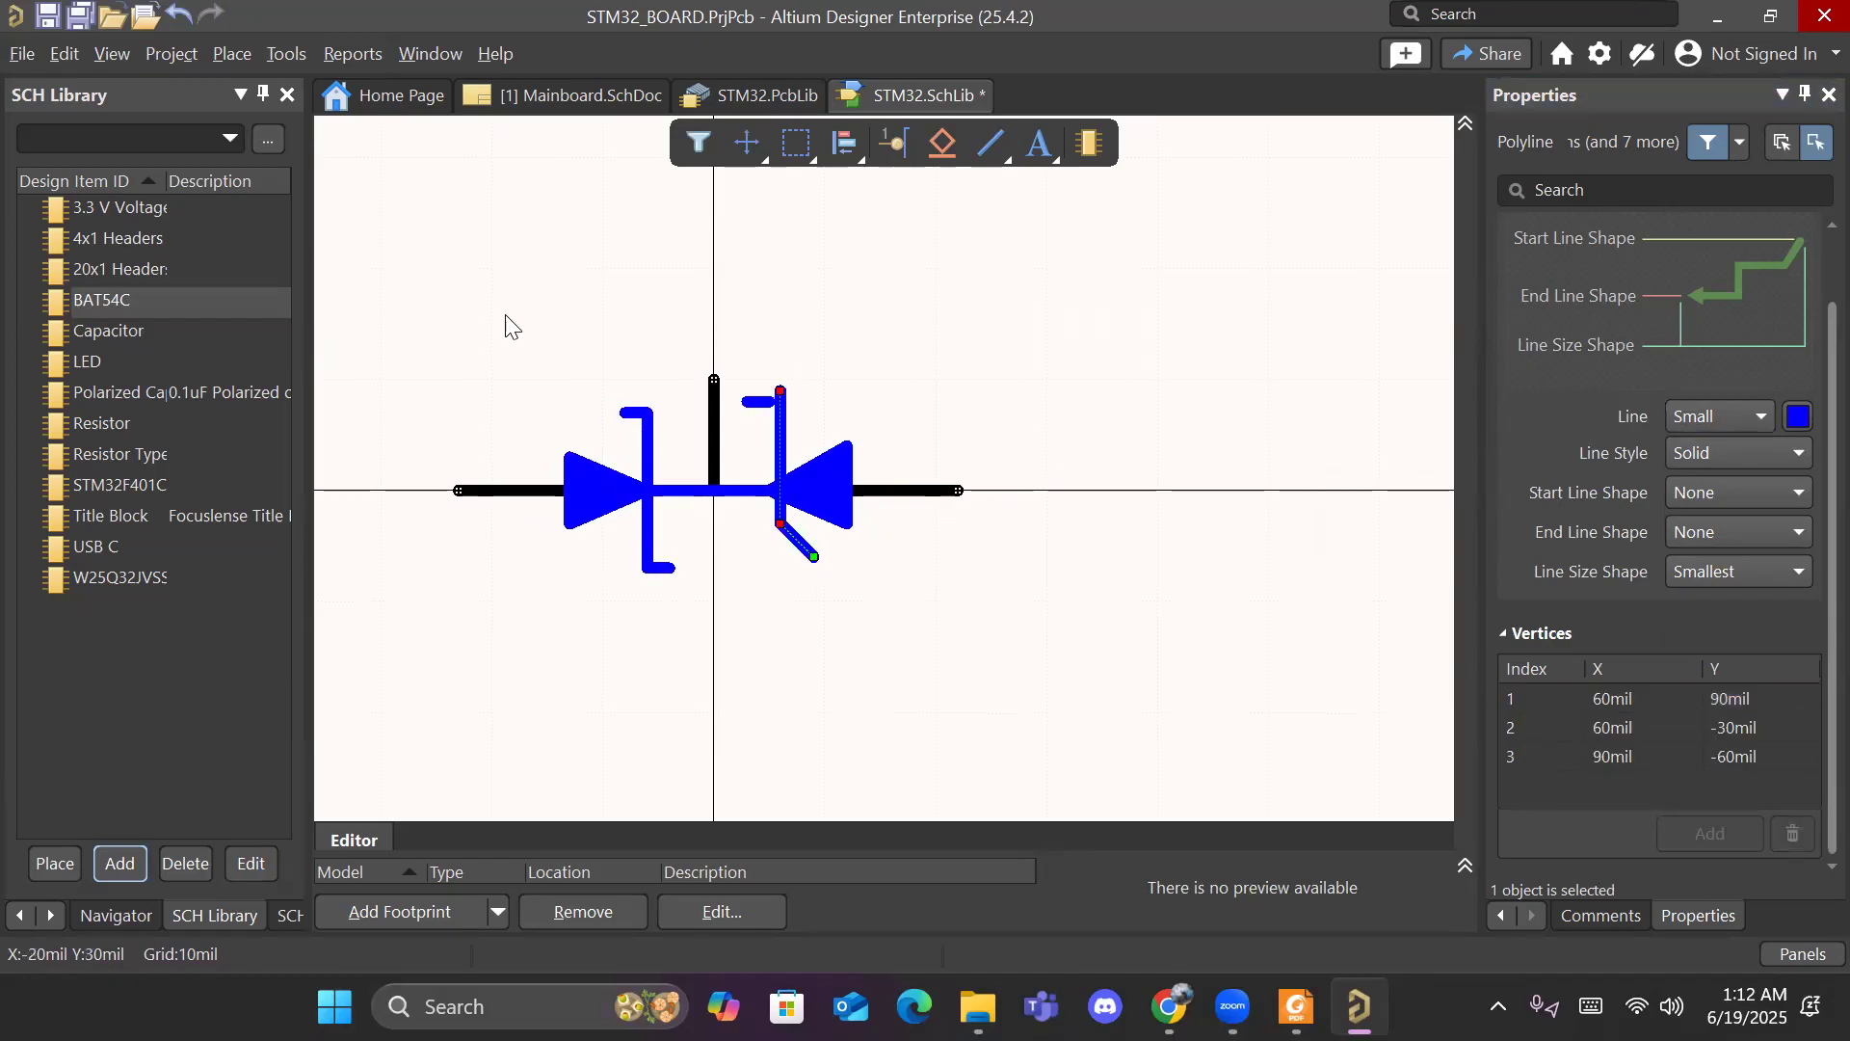
pyautogui.hotkey('ctrl', 'z')
pyautogui.hotkey('ctrl', 'z')
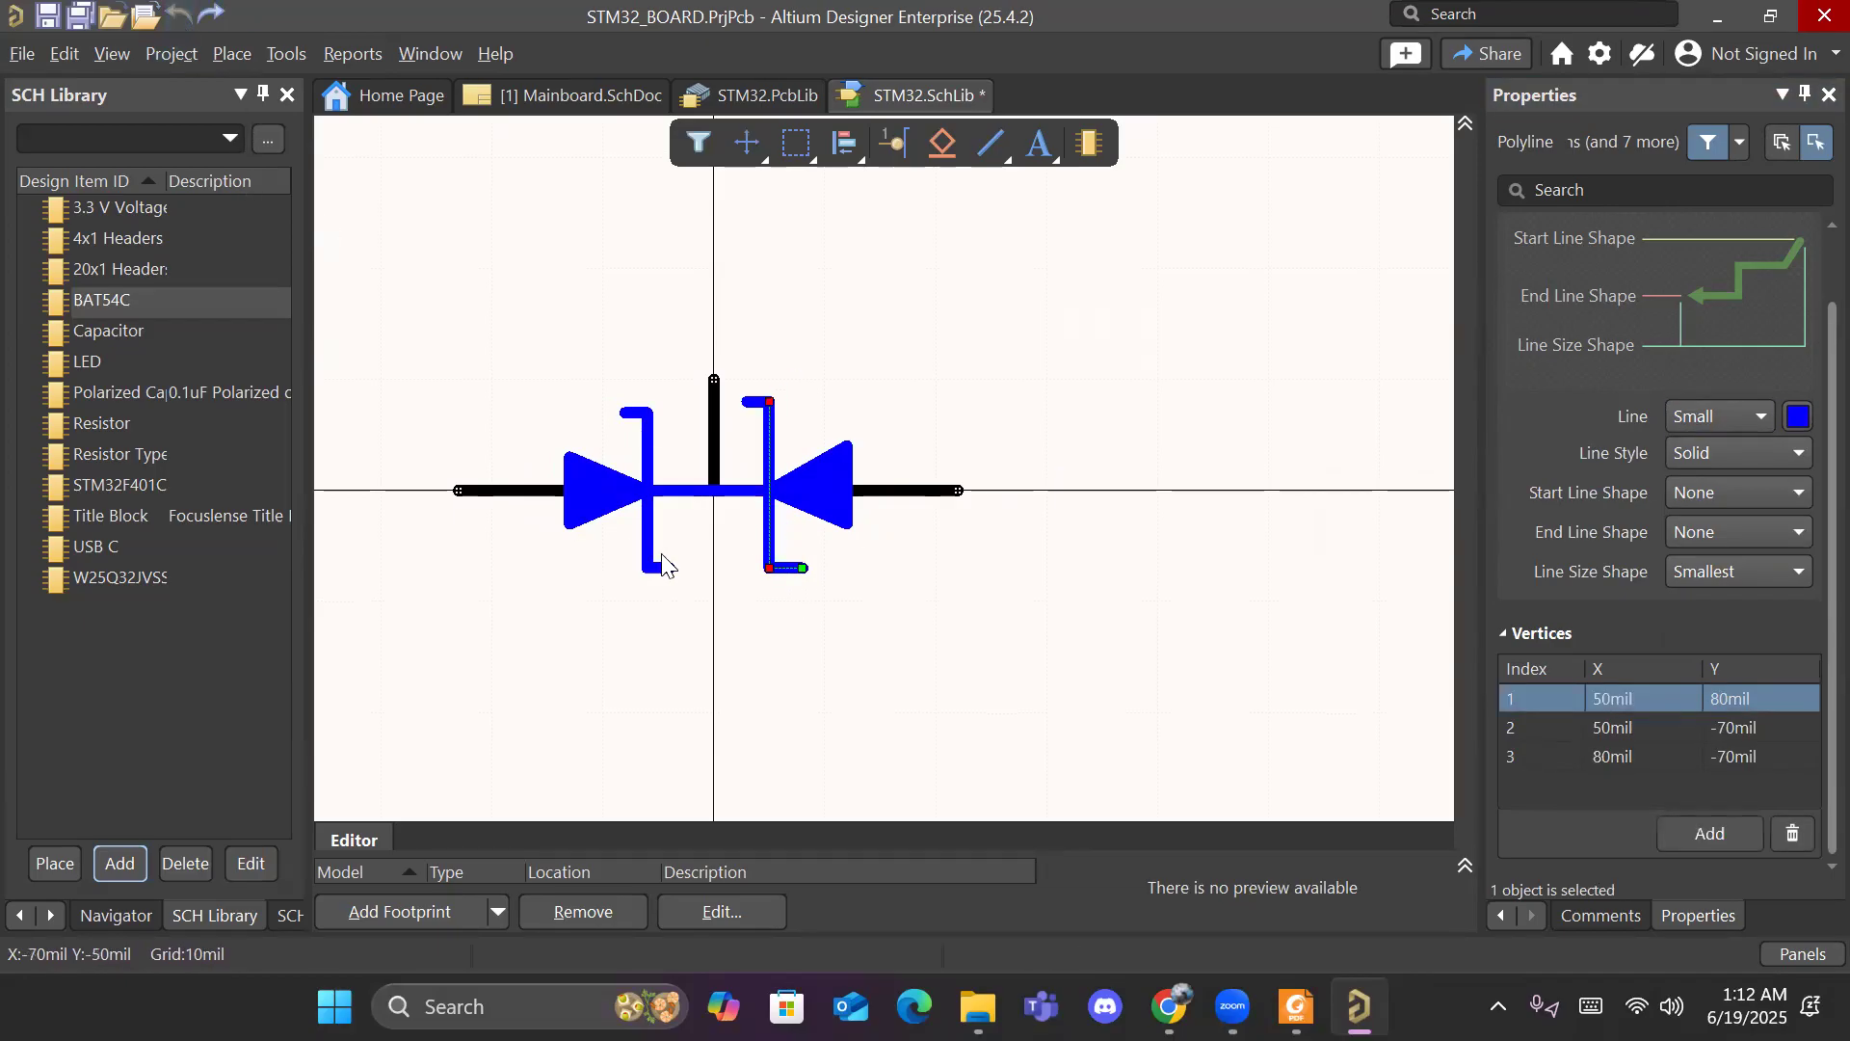
# Step: Deselect the right cathode bar and save the library again
pyautogui.click(918, 632)
pyautogui.moveTo(952, 372); pyautogui.dragTo(1047, 412, button='right')
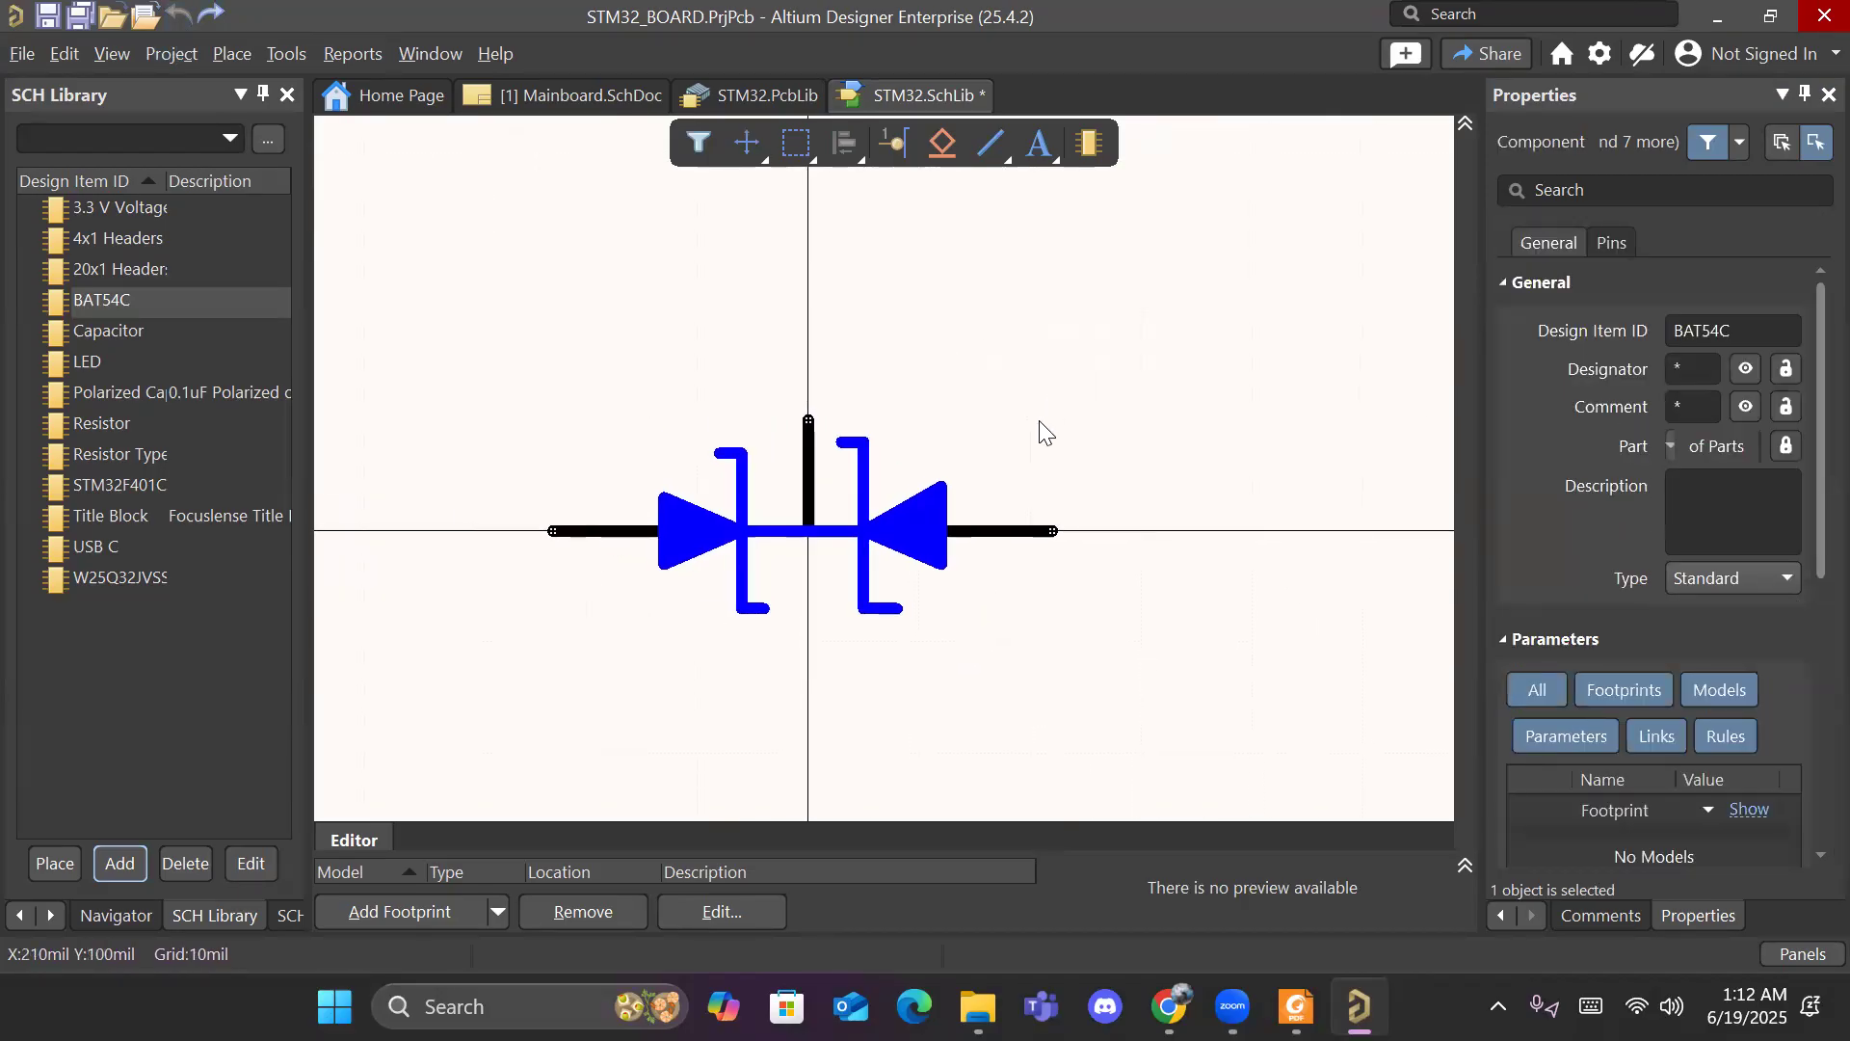
pyautogui.click(89, 20)
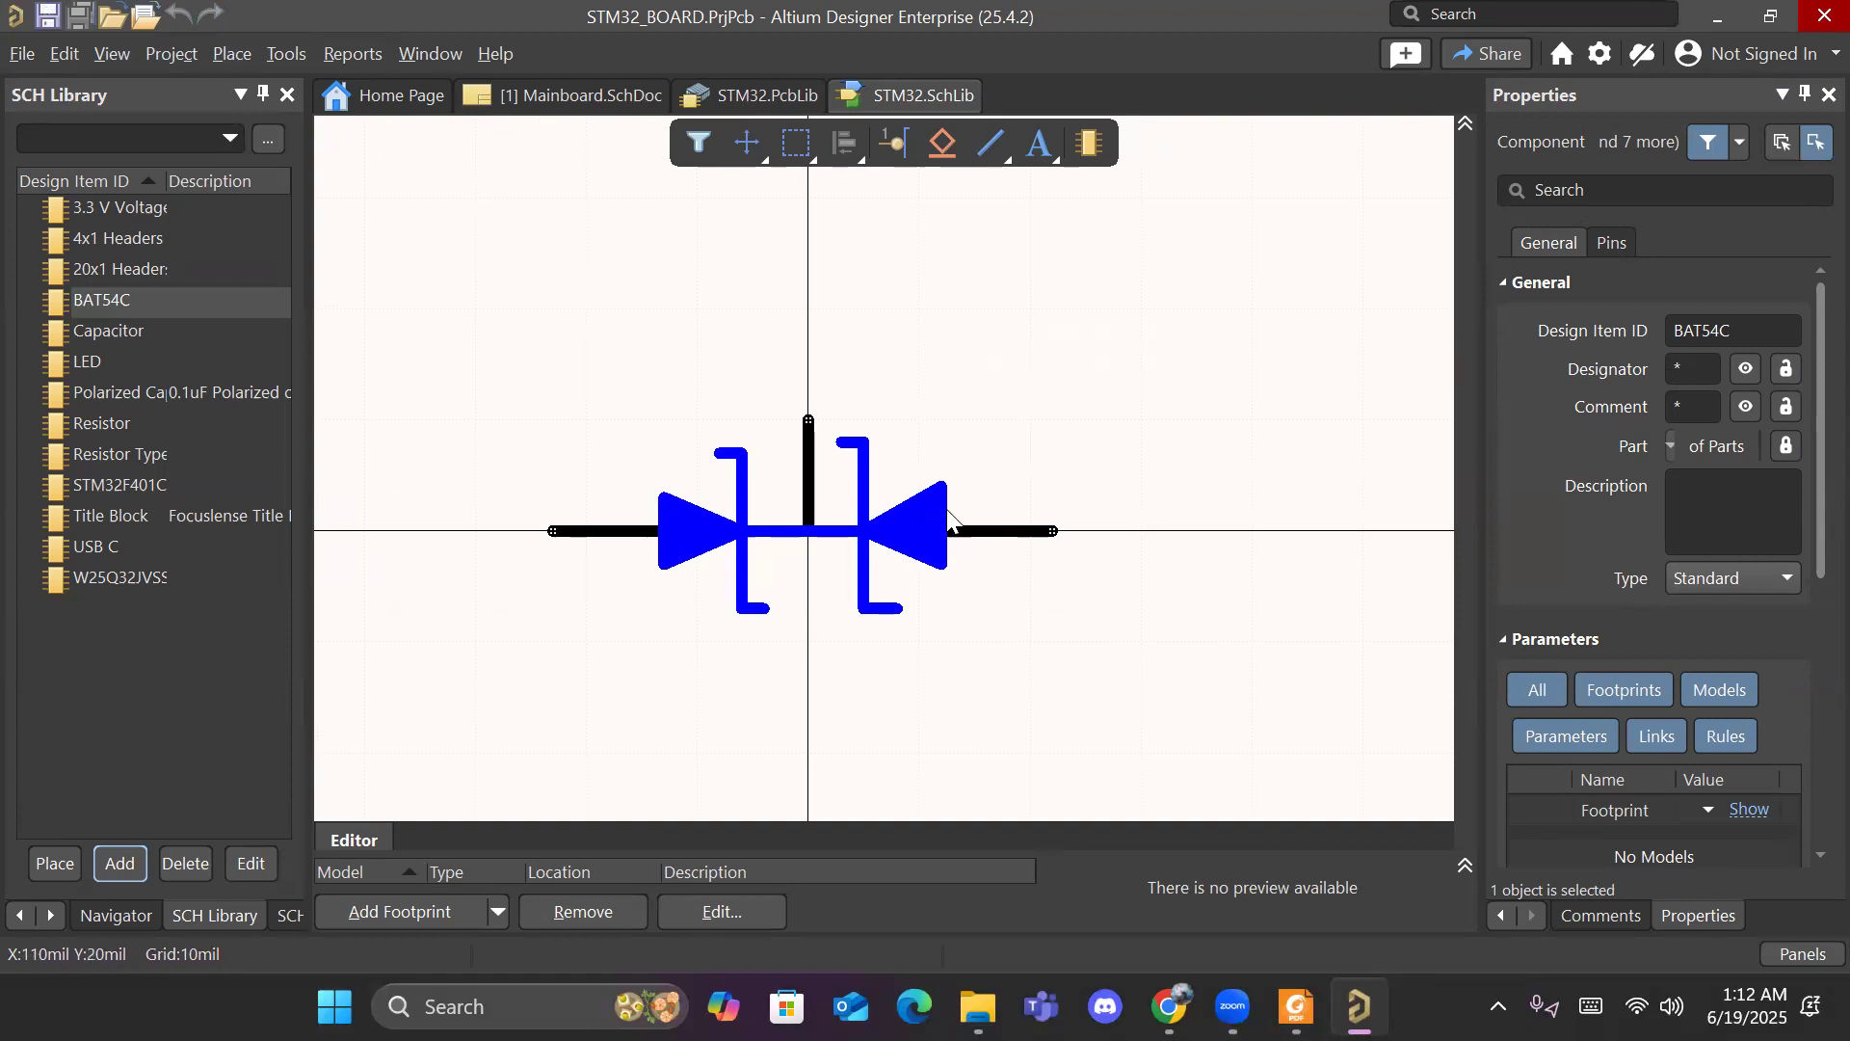
# Step: Lengthen the BAT54C symbol's middle vertical pin to 200 mil and save the library
pyautogui.scroll(-2, 1084, 392)
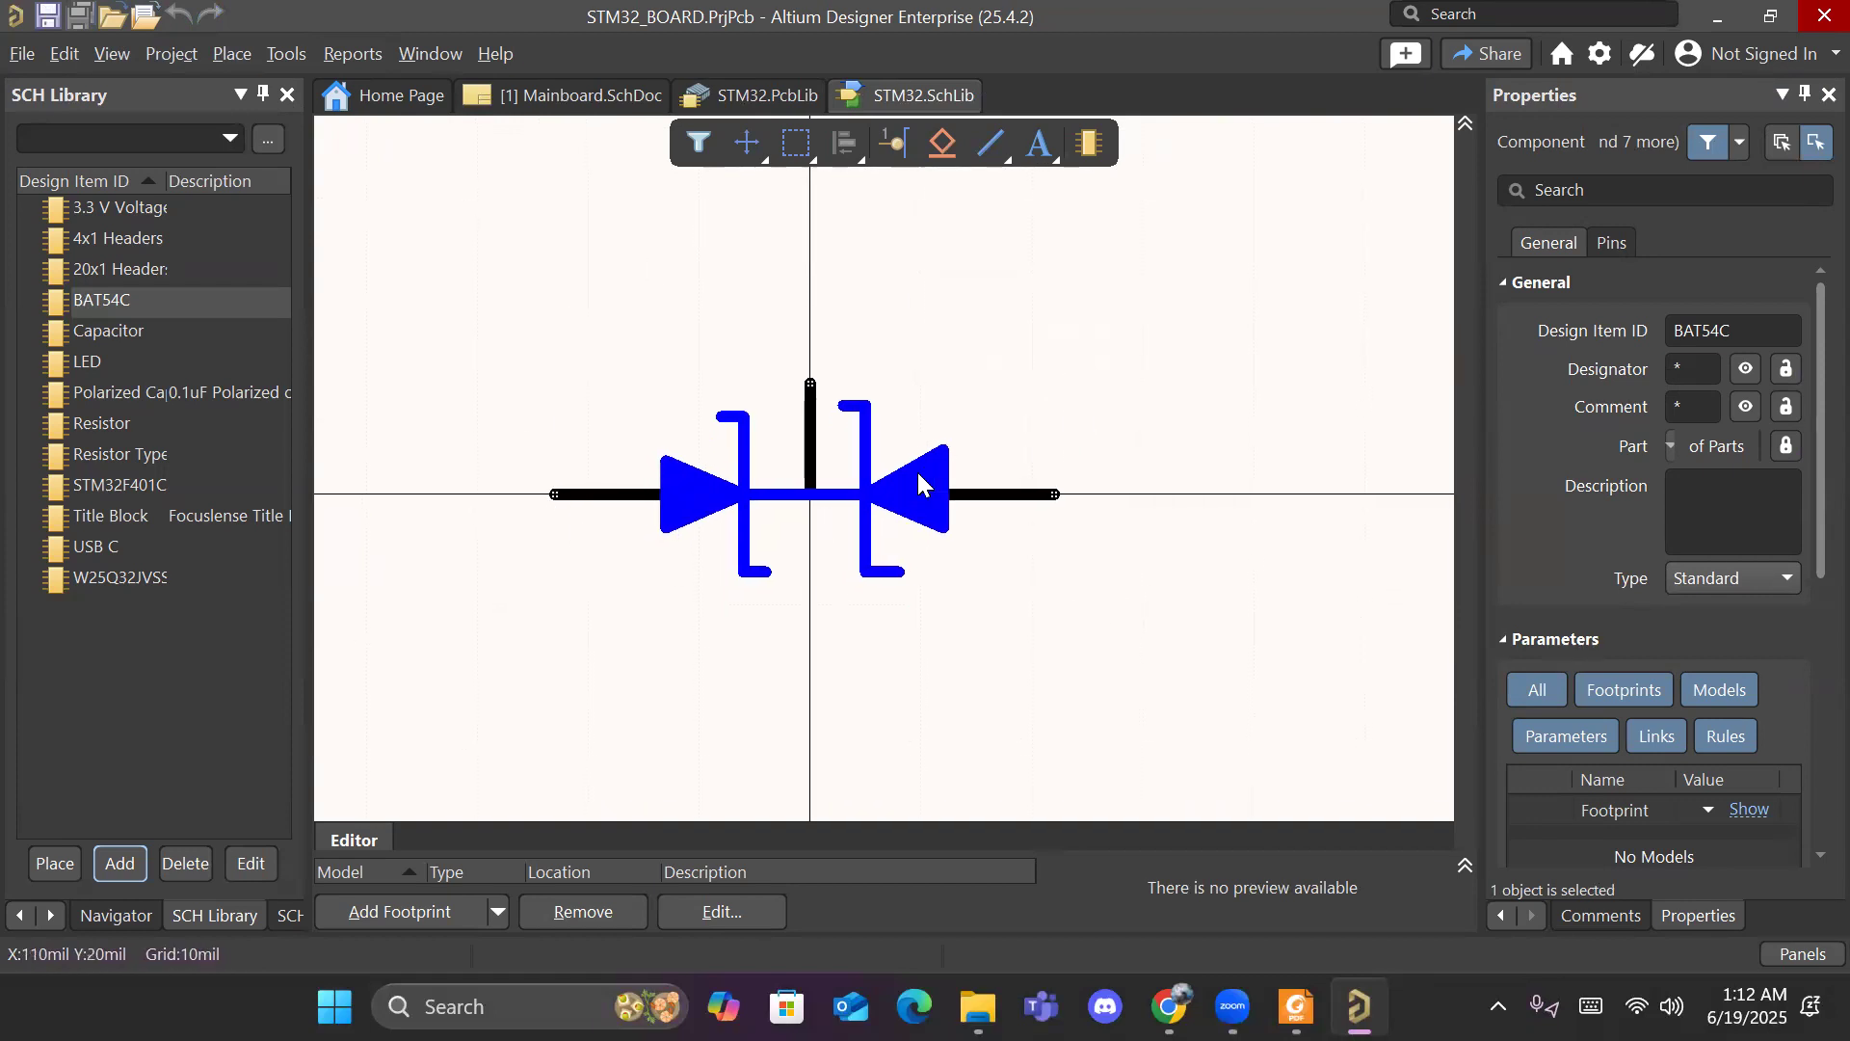
pyautogui.click(811, 397)
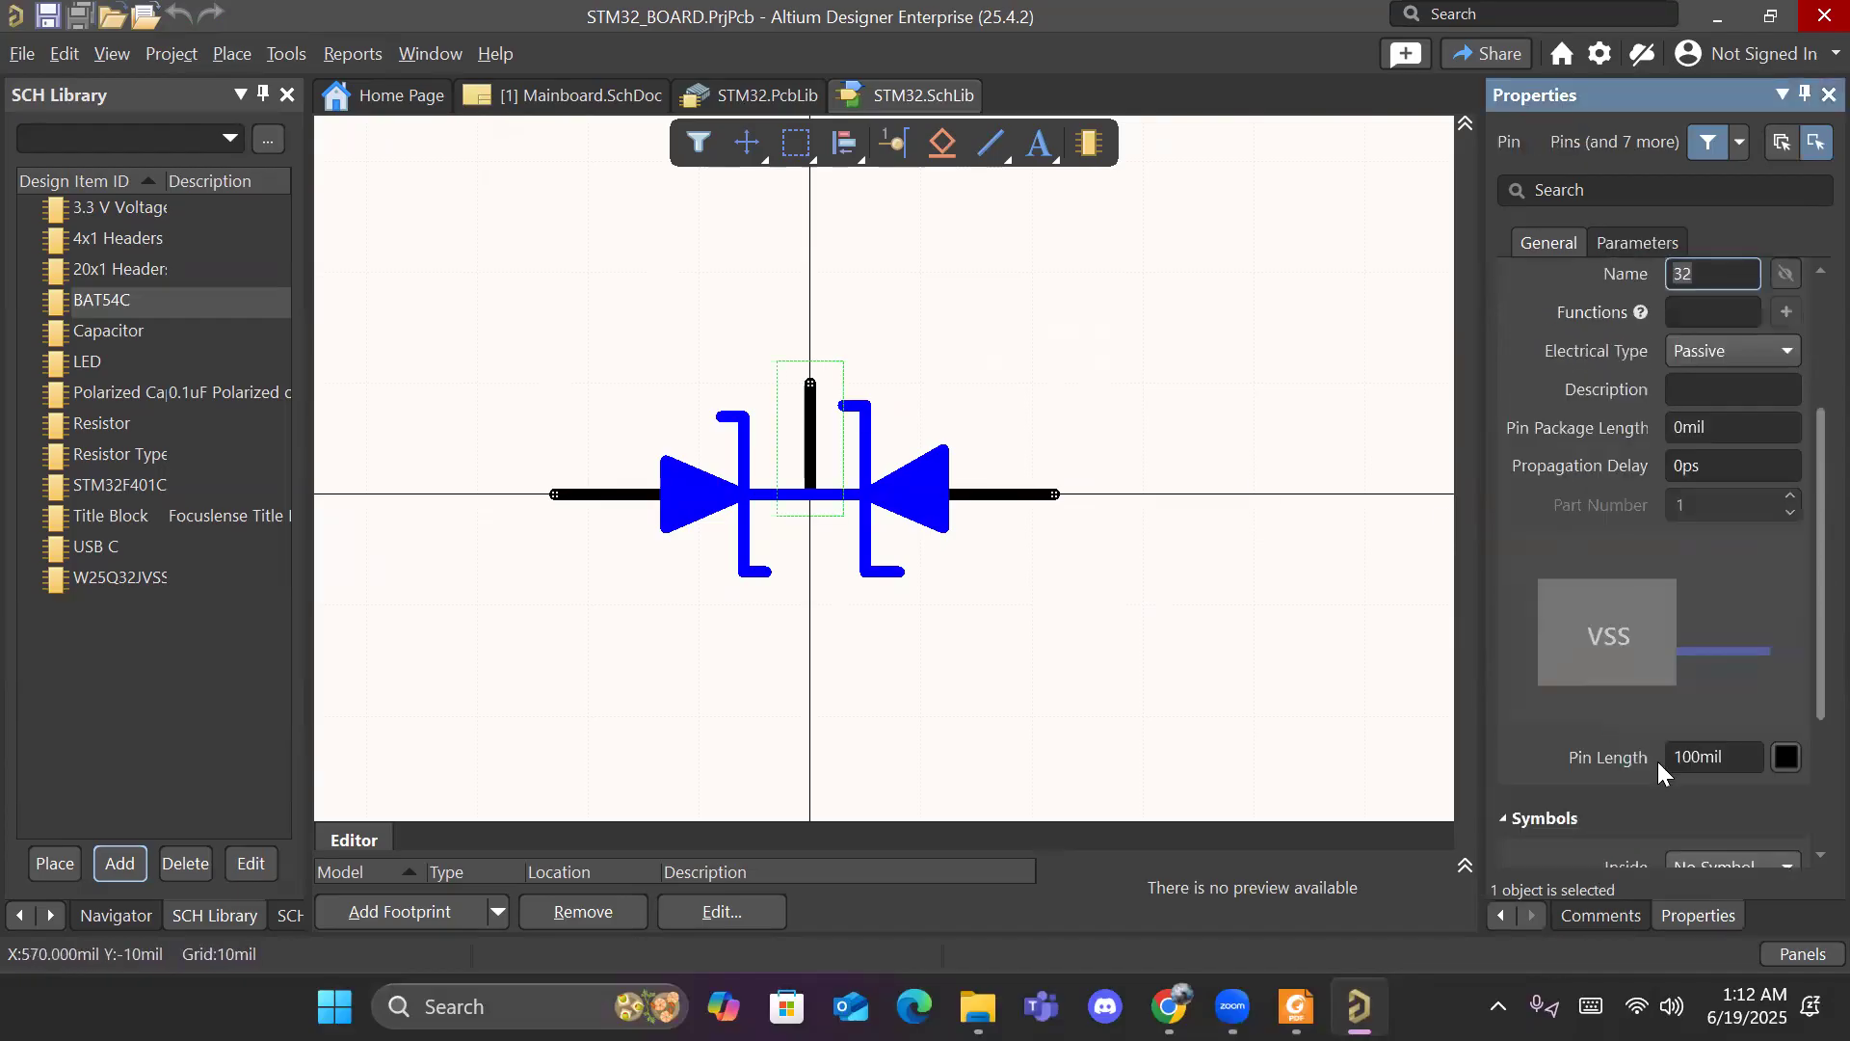
pyautogui.scroll(-3, 1657, 768)
pyautogui.click(1681, 521)
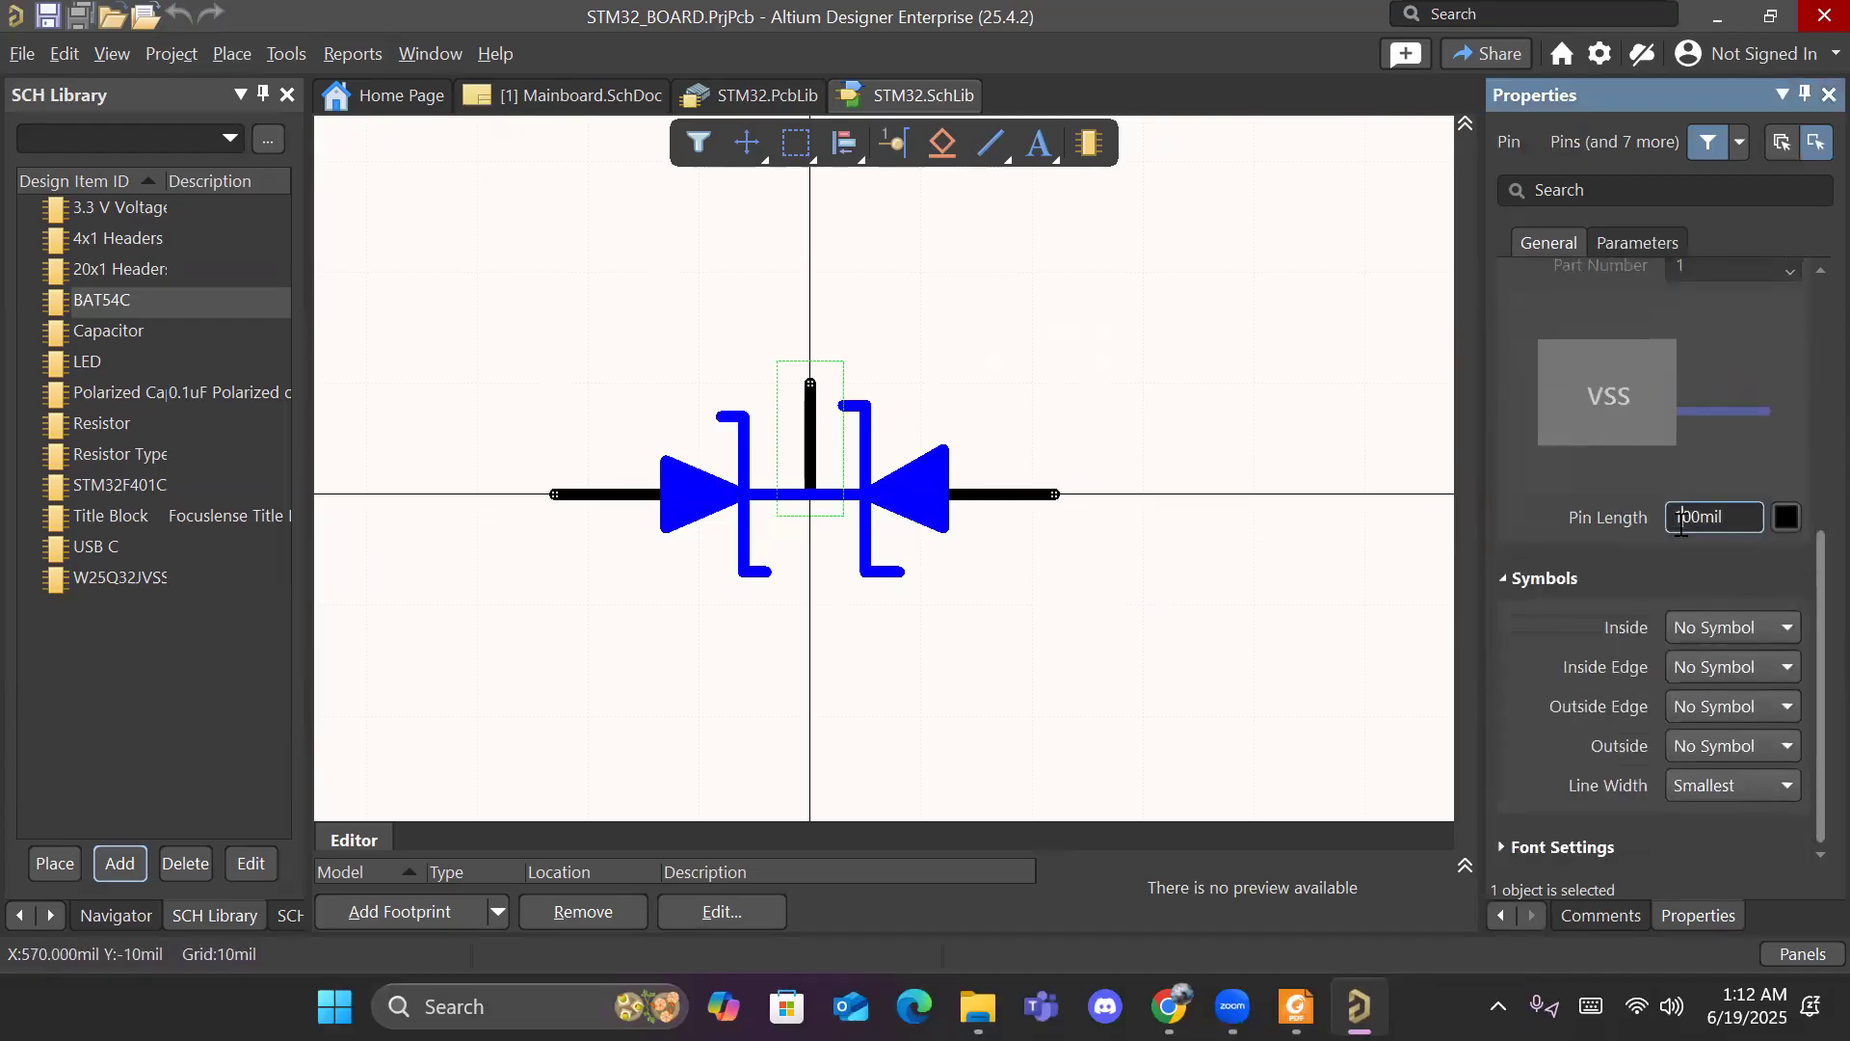
pyautogui.press('BackSpace')
pyautogui.write('2')
pyautogui.press('Return')
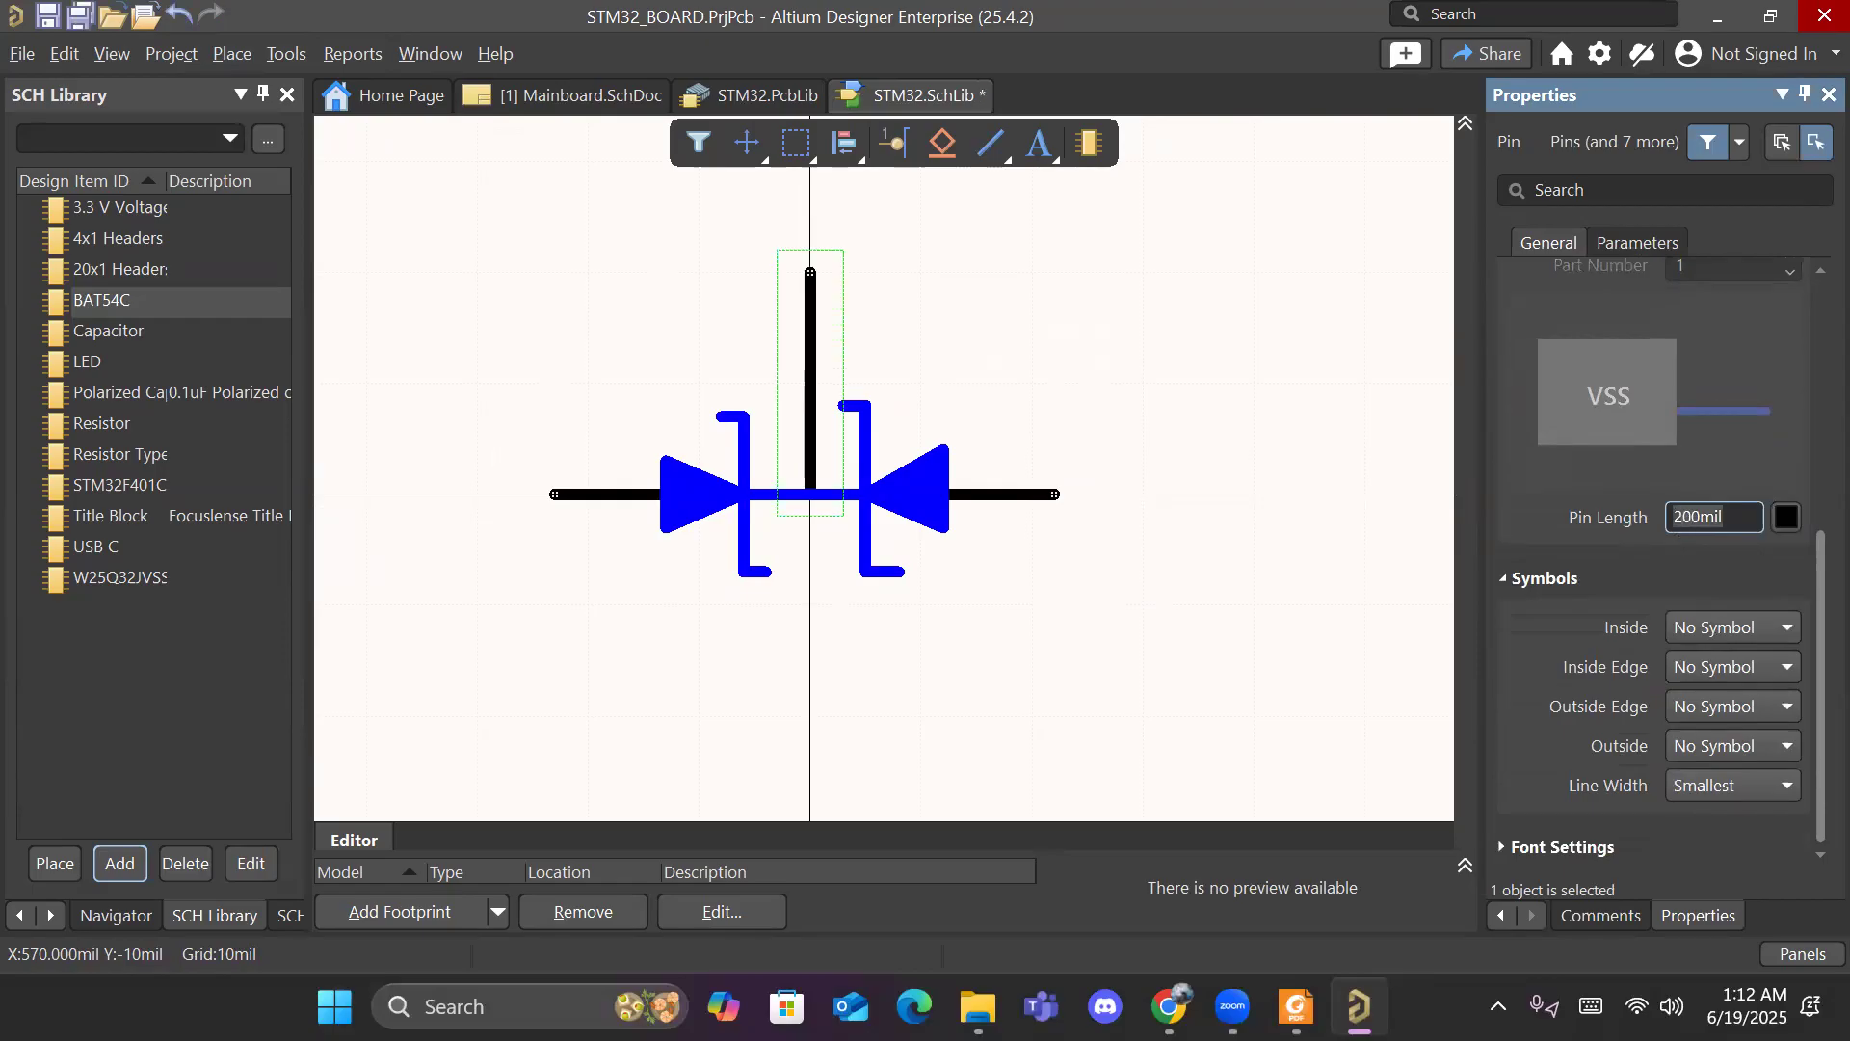
pyautogui.click(942, 372)
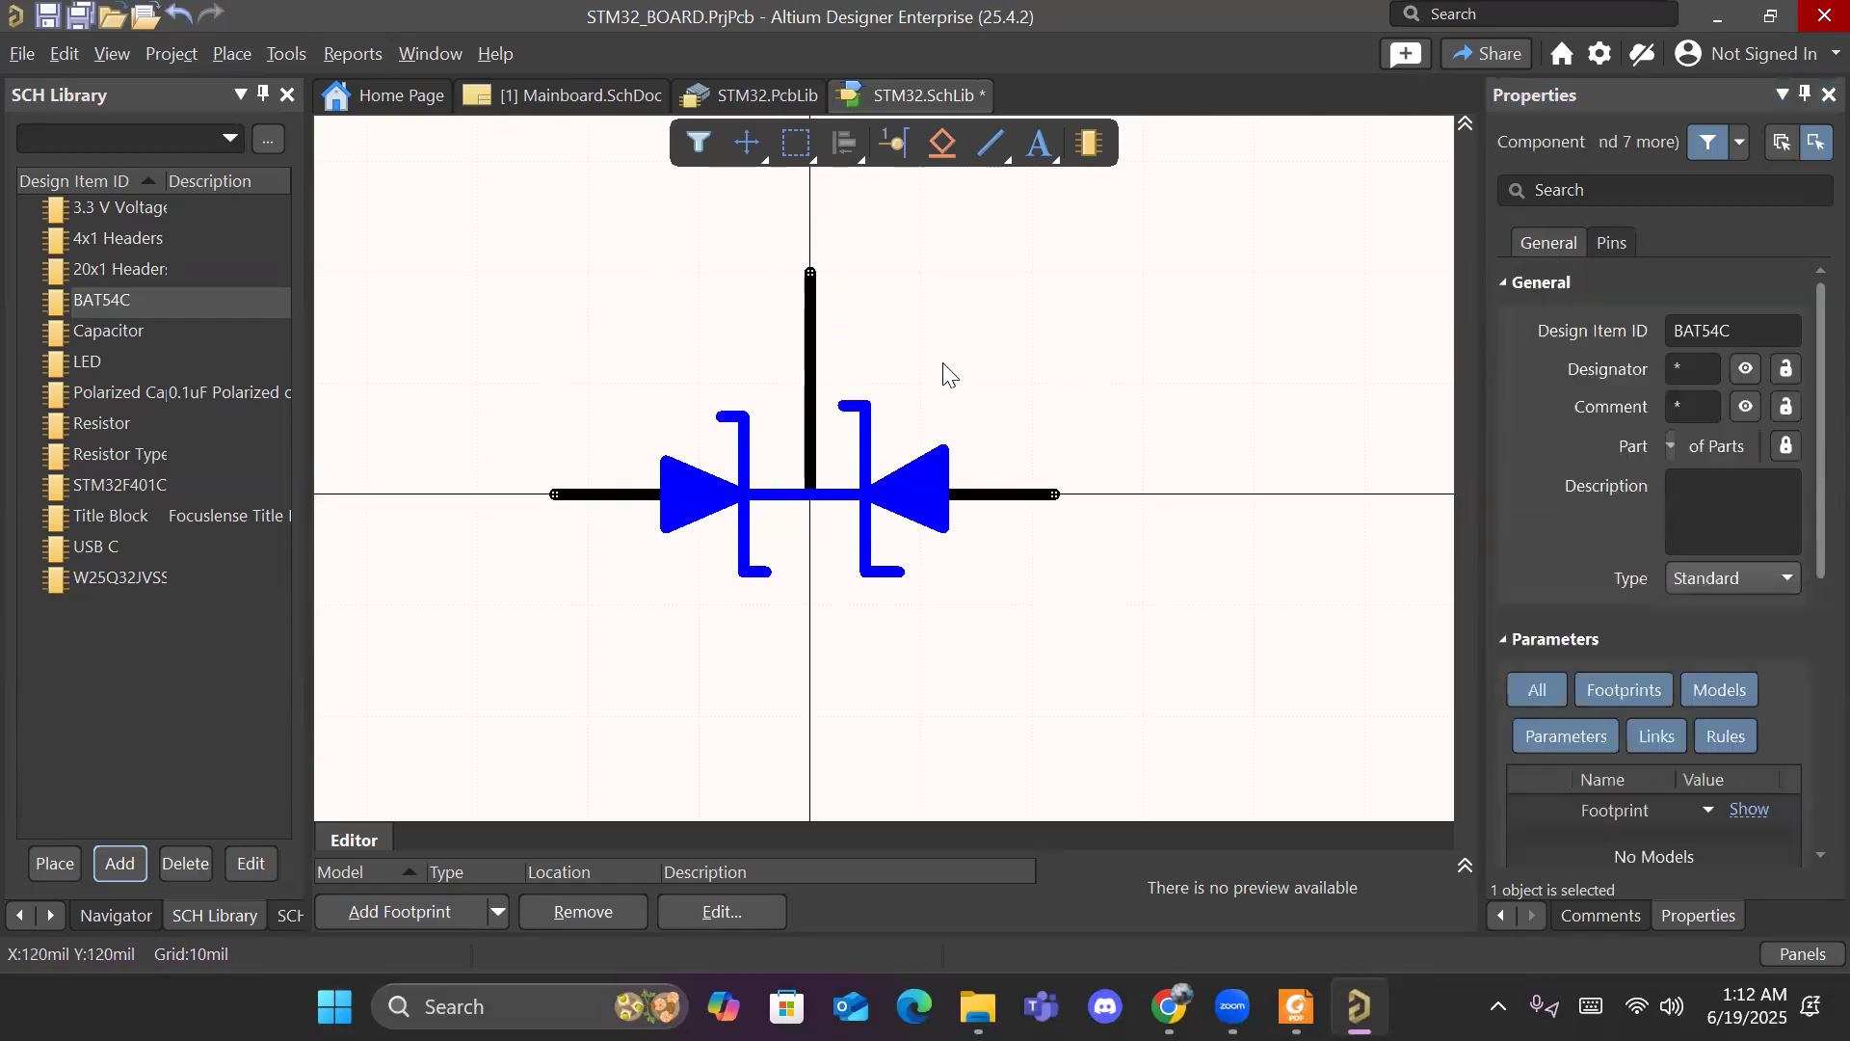
pyautogui.click(89, 17)
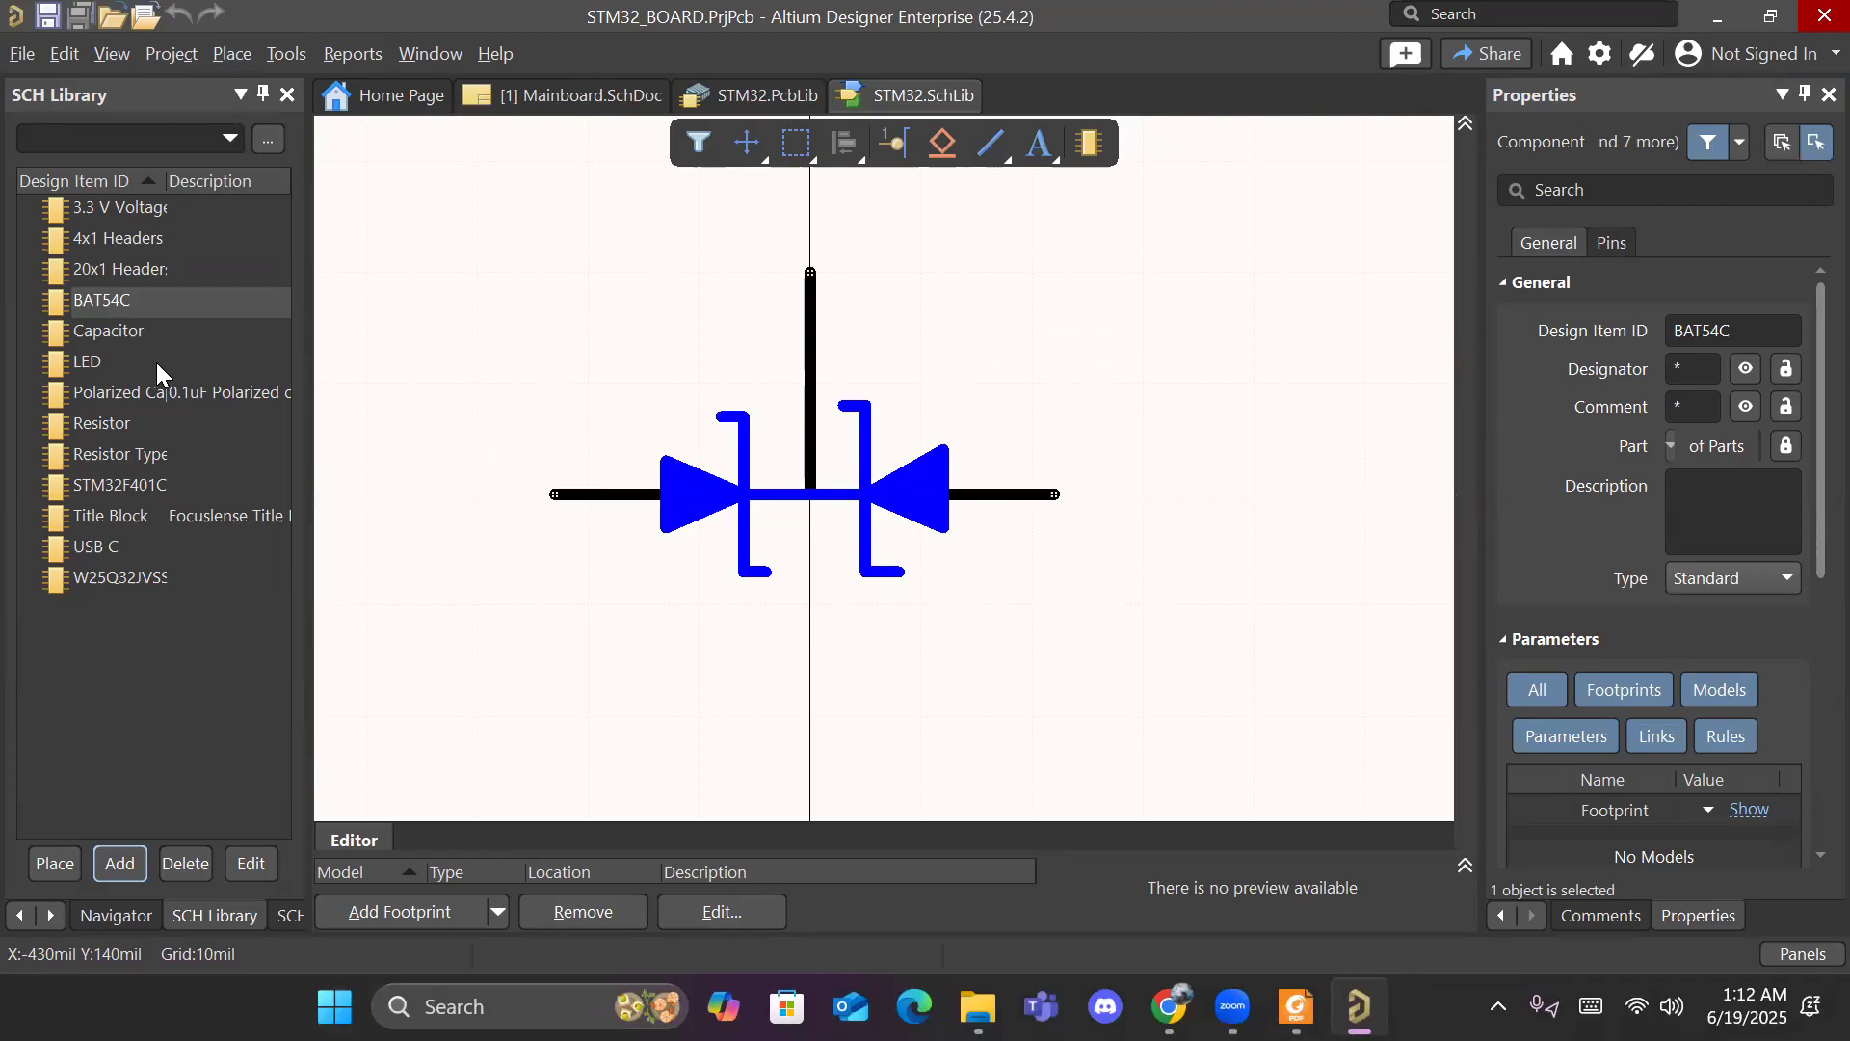
# Step: Add a new component with the design item ID SWITCH to the library
pyautogui.click(123, 862)
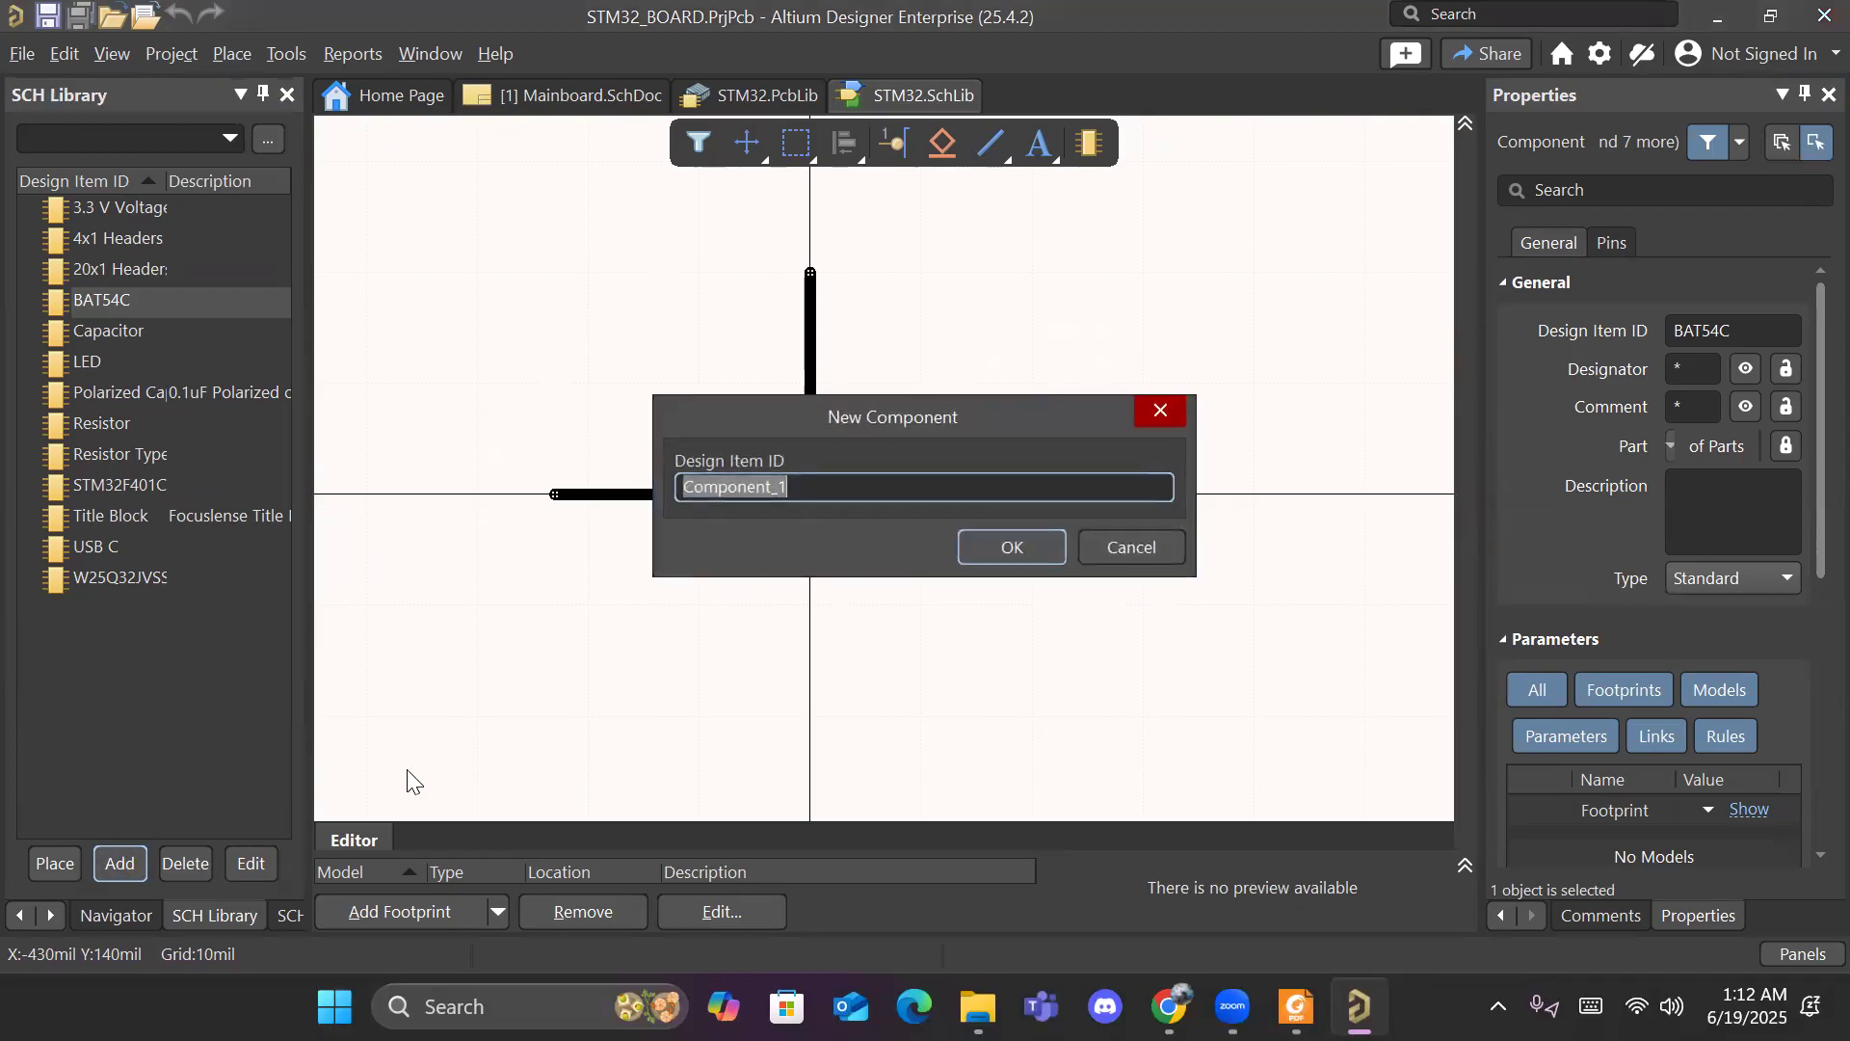
pyautogui.press('BackSpace')
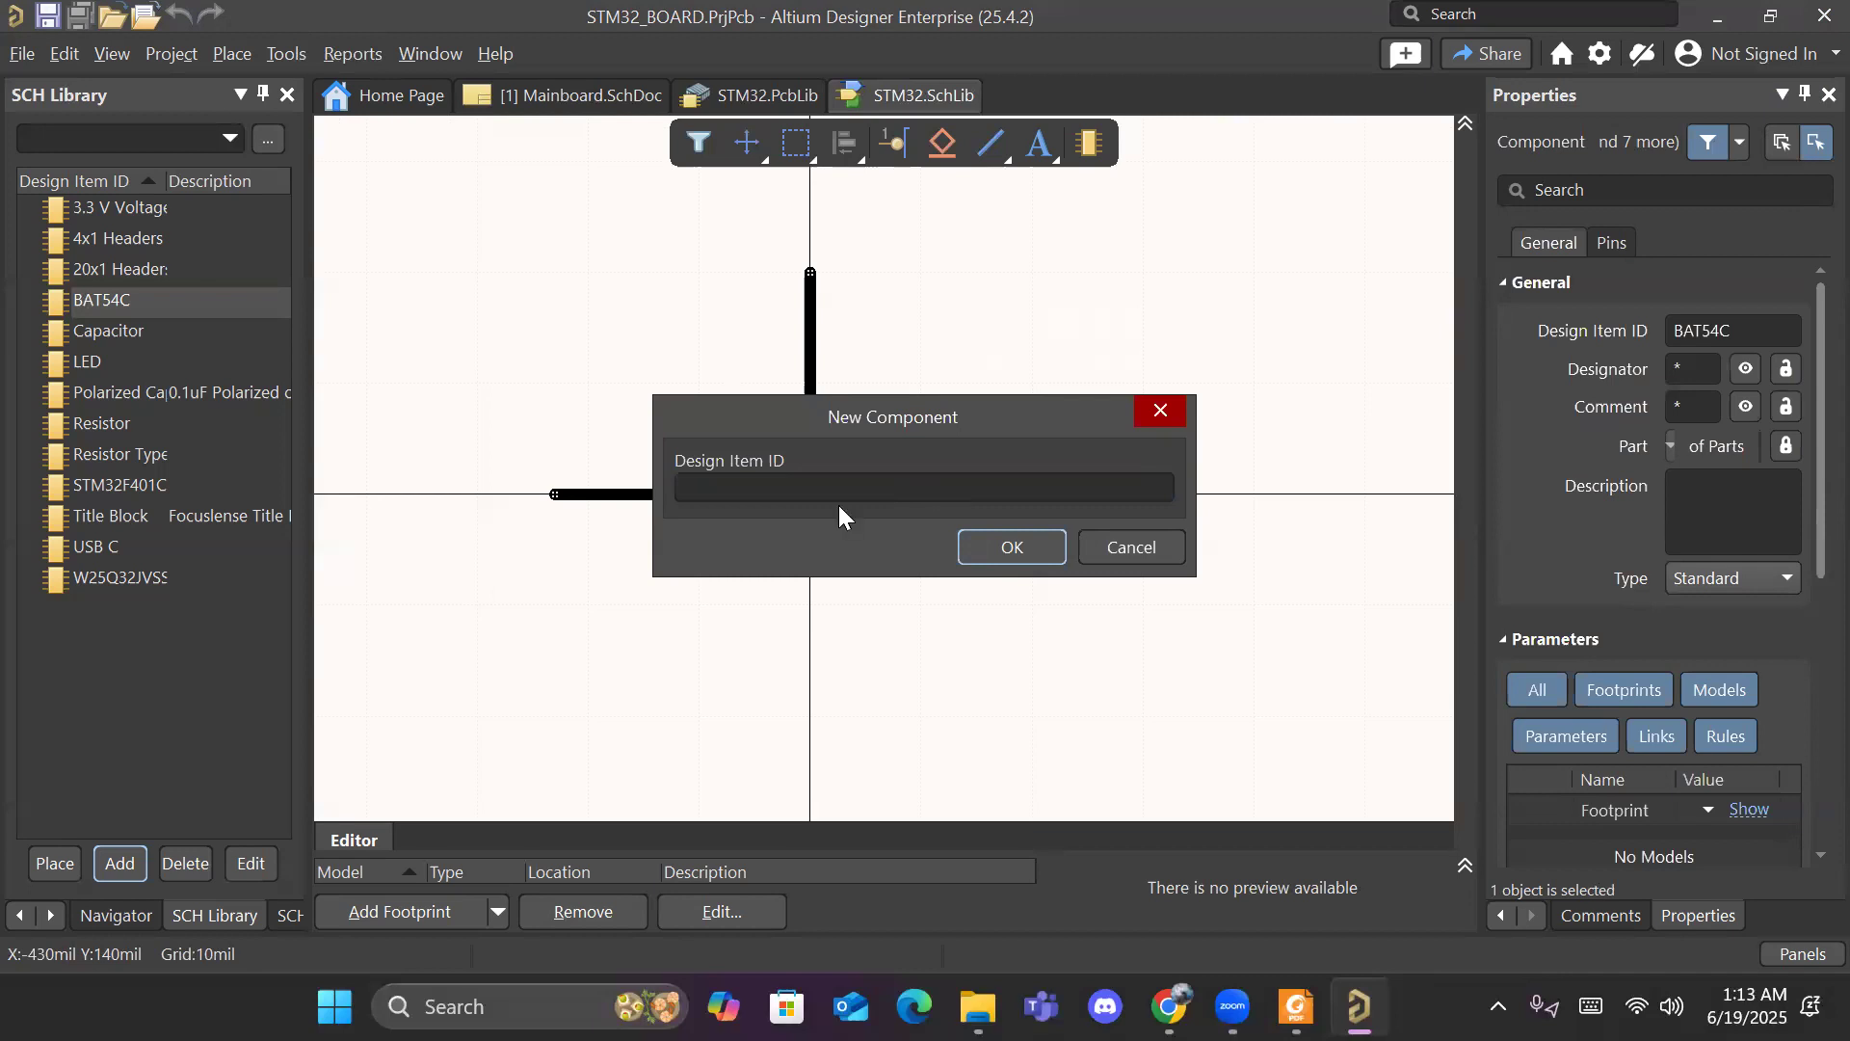
pyautogui.write('swit')
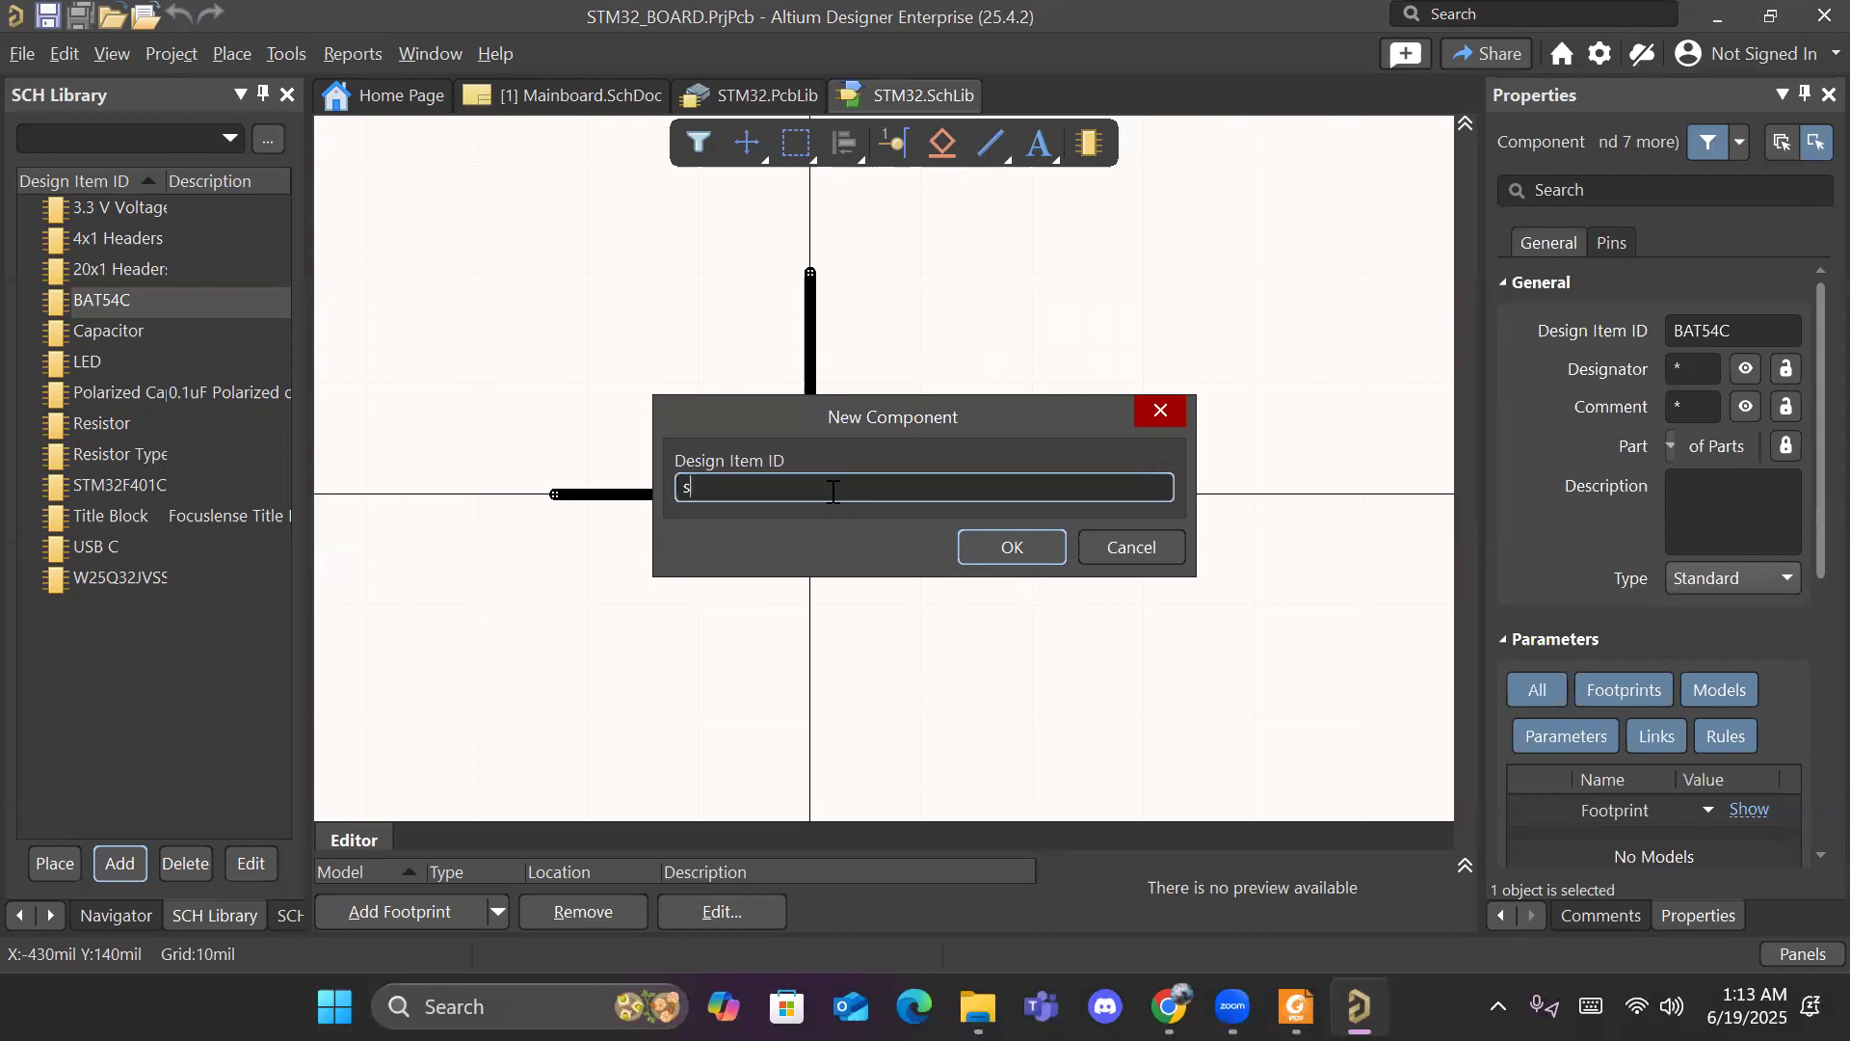
pyautogui.press('BackSpace')
pyautogui.press('BackSpace')
pyautogui.press('BackSpace')
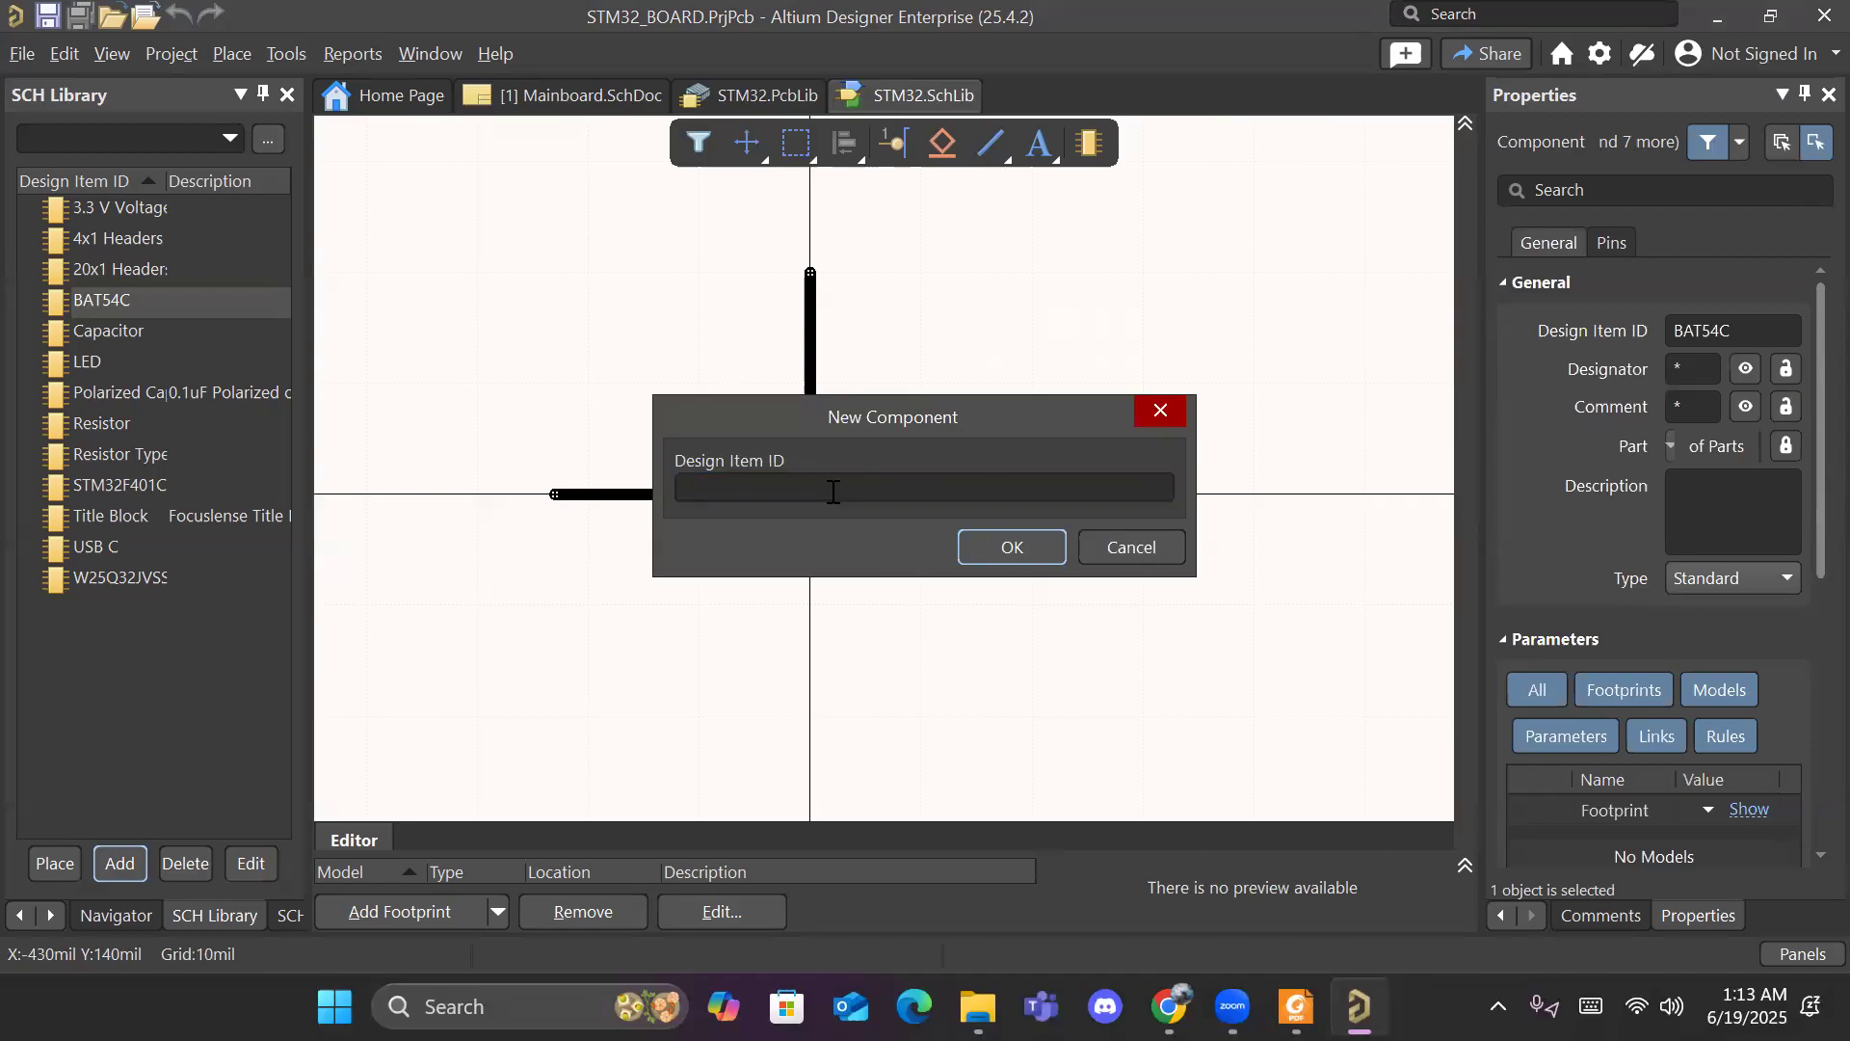
pyautogui.click(833, 492)
pyautogui.click(834, 491)
pyautogui.write('SWITCH')
pyautogui.click(1010, 545)
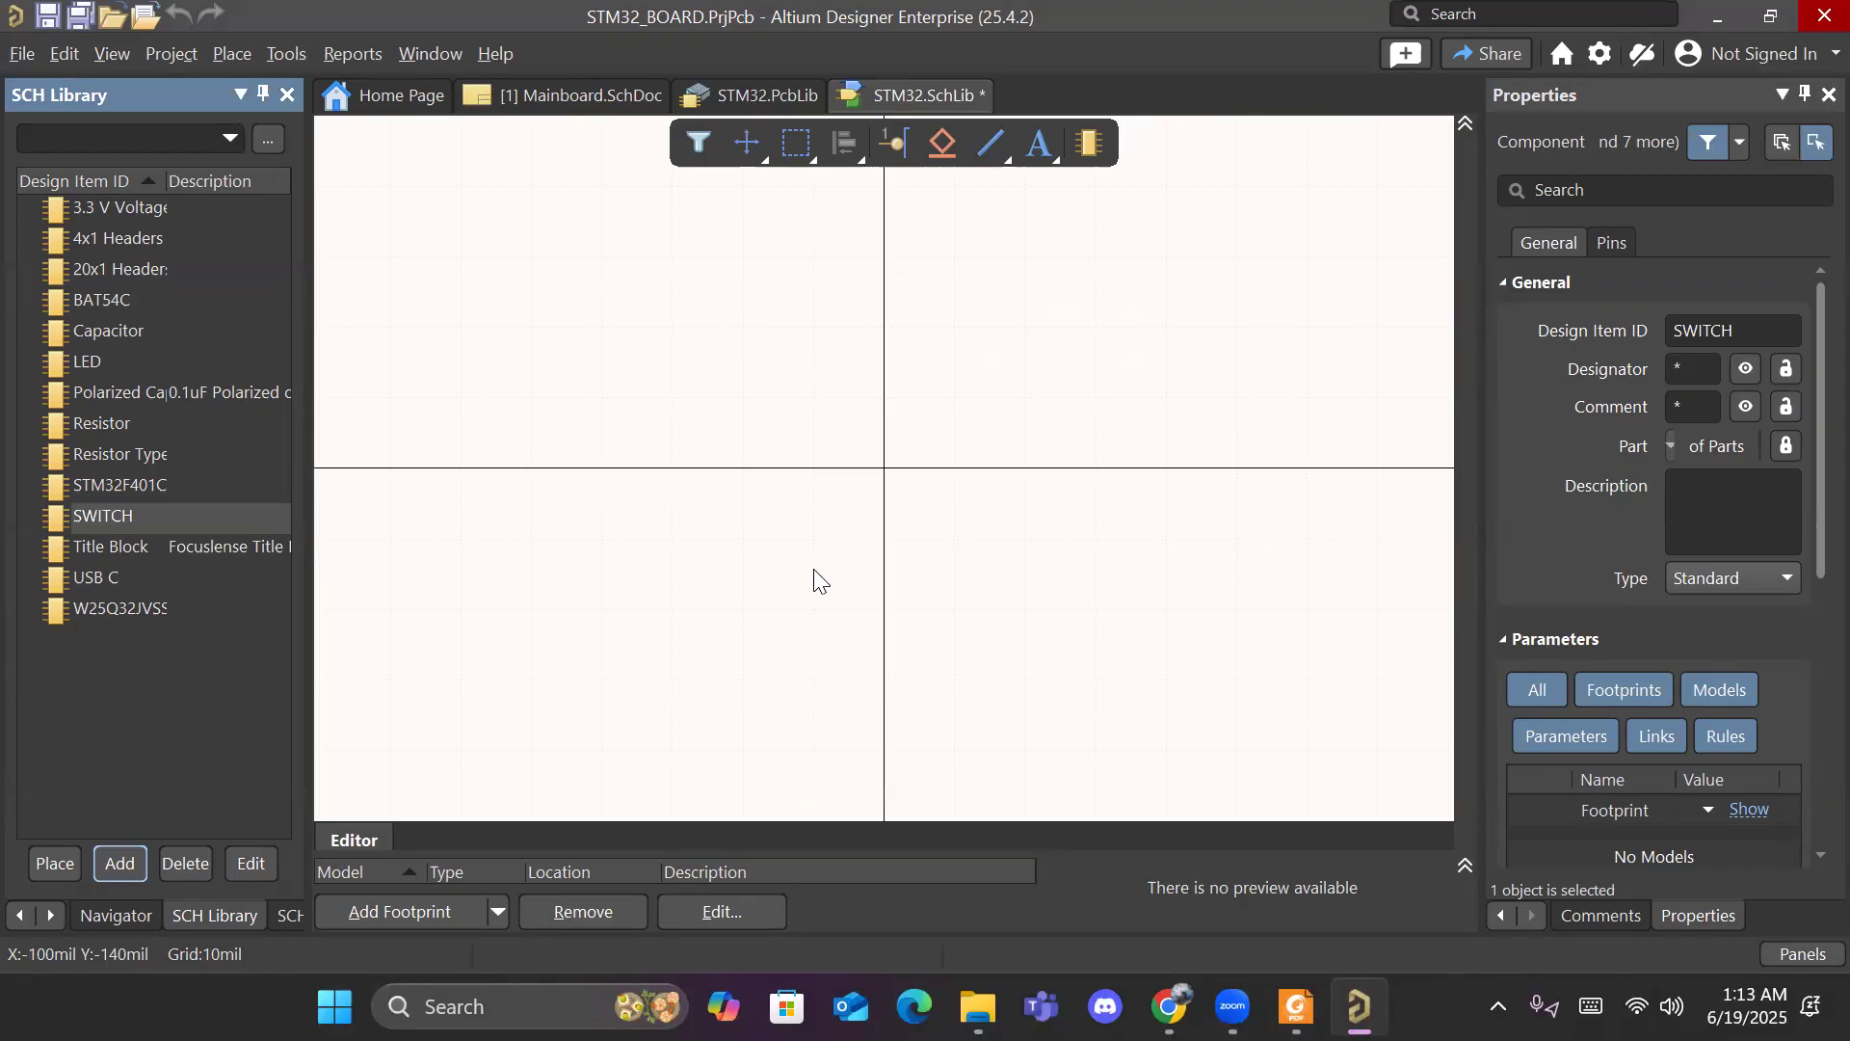
# Step: Place two horizontal pins along the horizontal axis, facing outward, with outer ends at about X -400 mil and X 420 mil
pyautogui.click(902, 143)
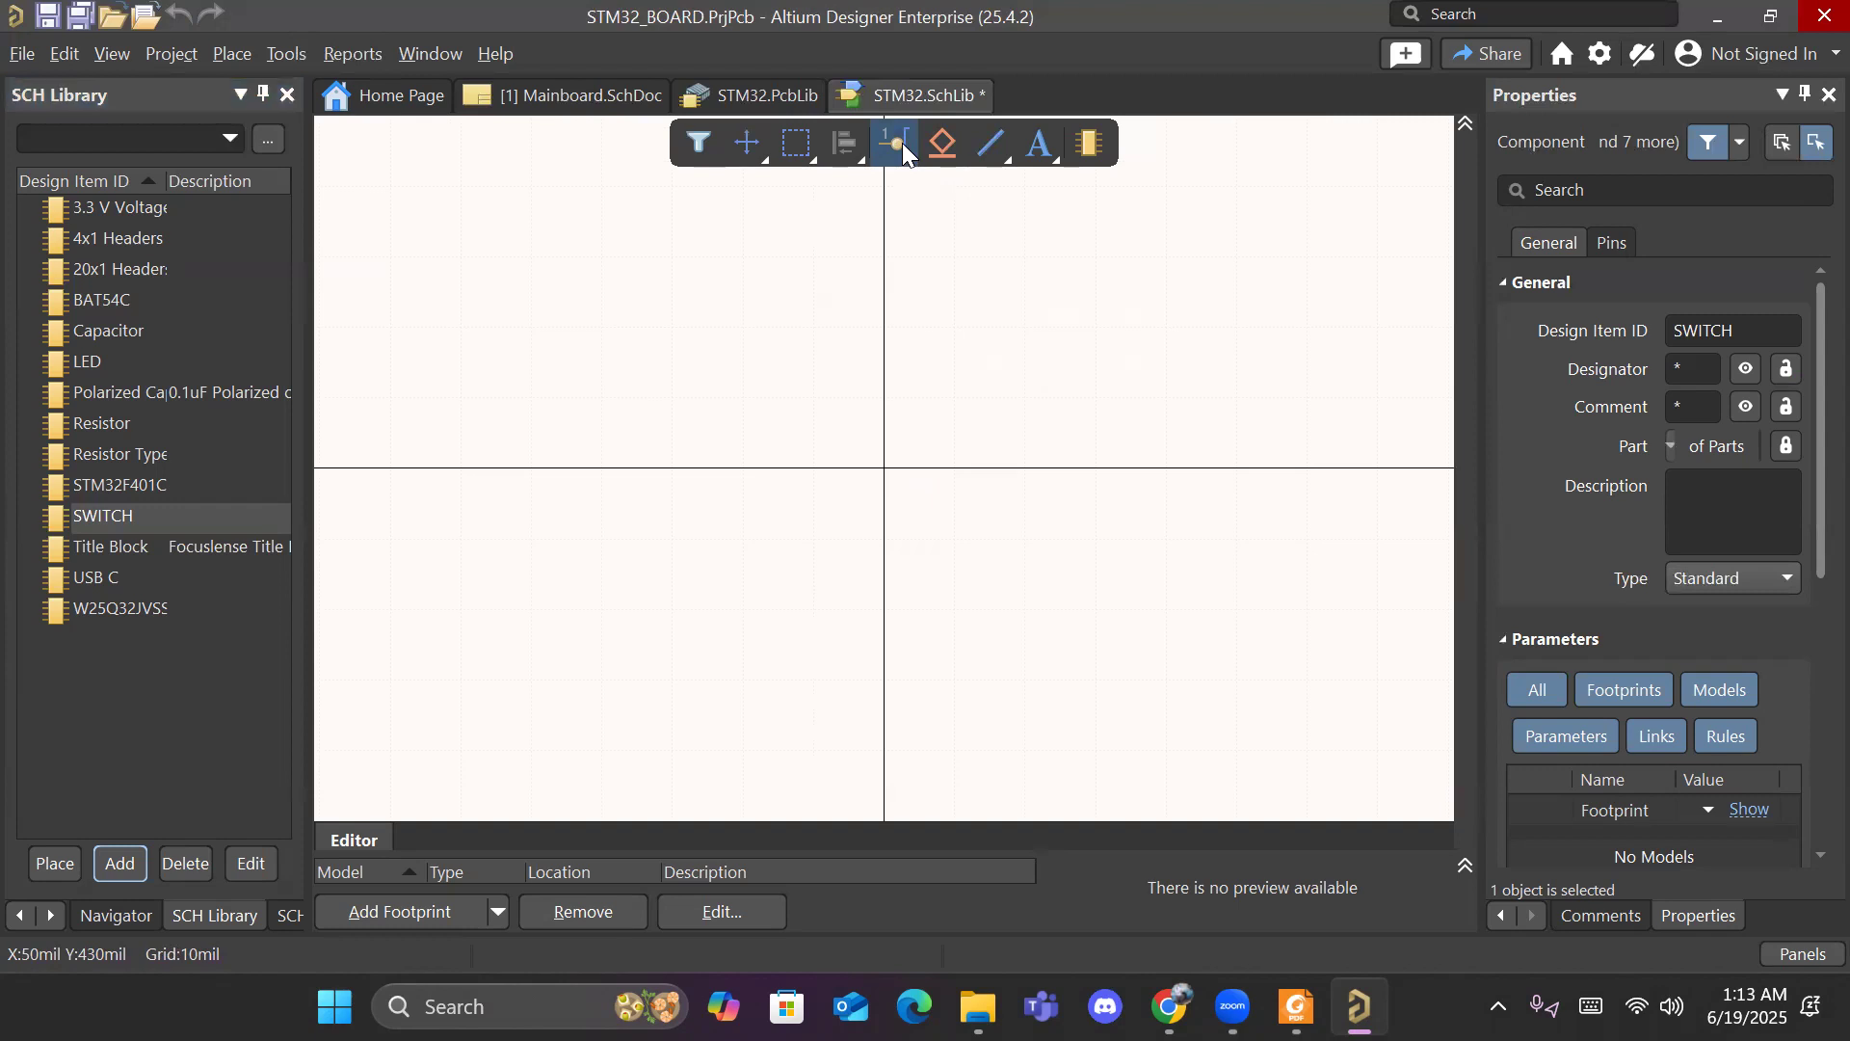
pyautogui.scroll(3, 867, 509)
pyautogui.press('space')
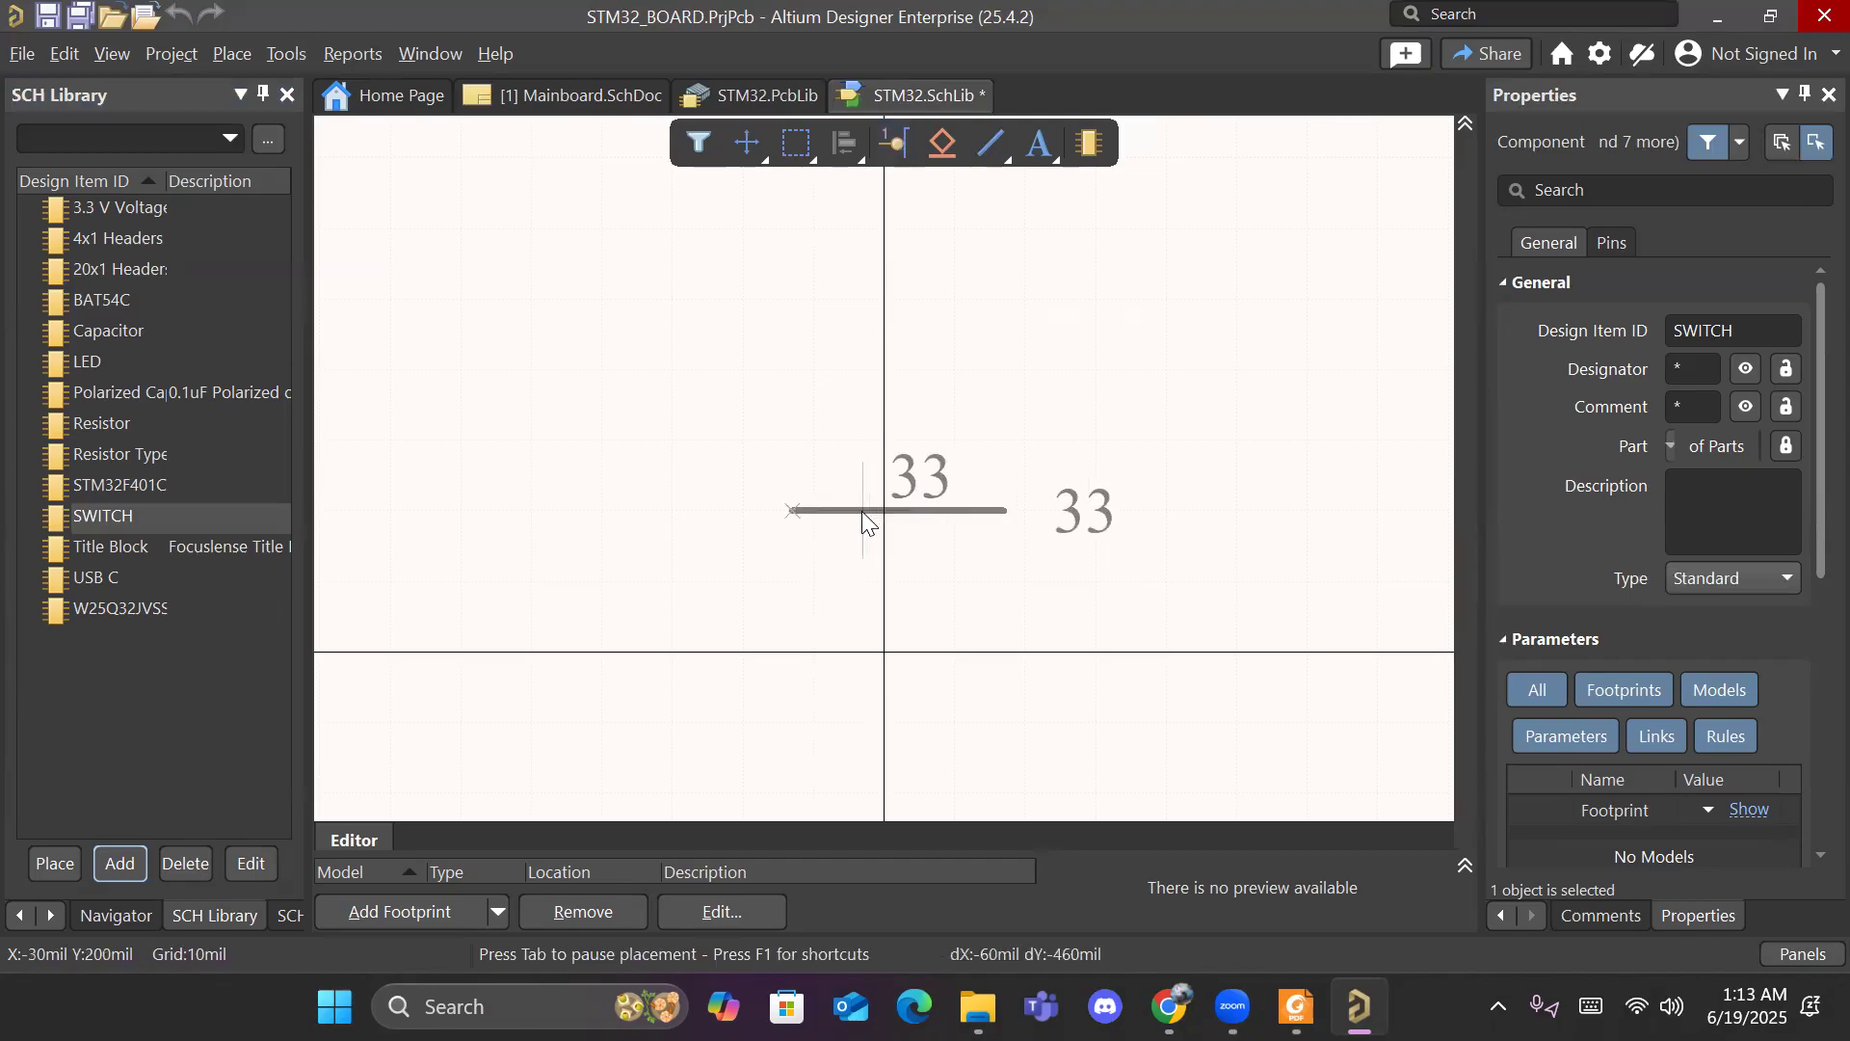
pyautogui.click(672, 653)
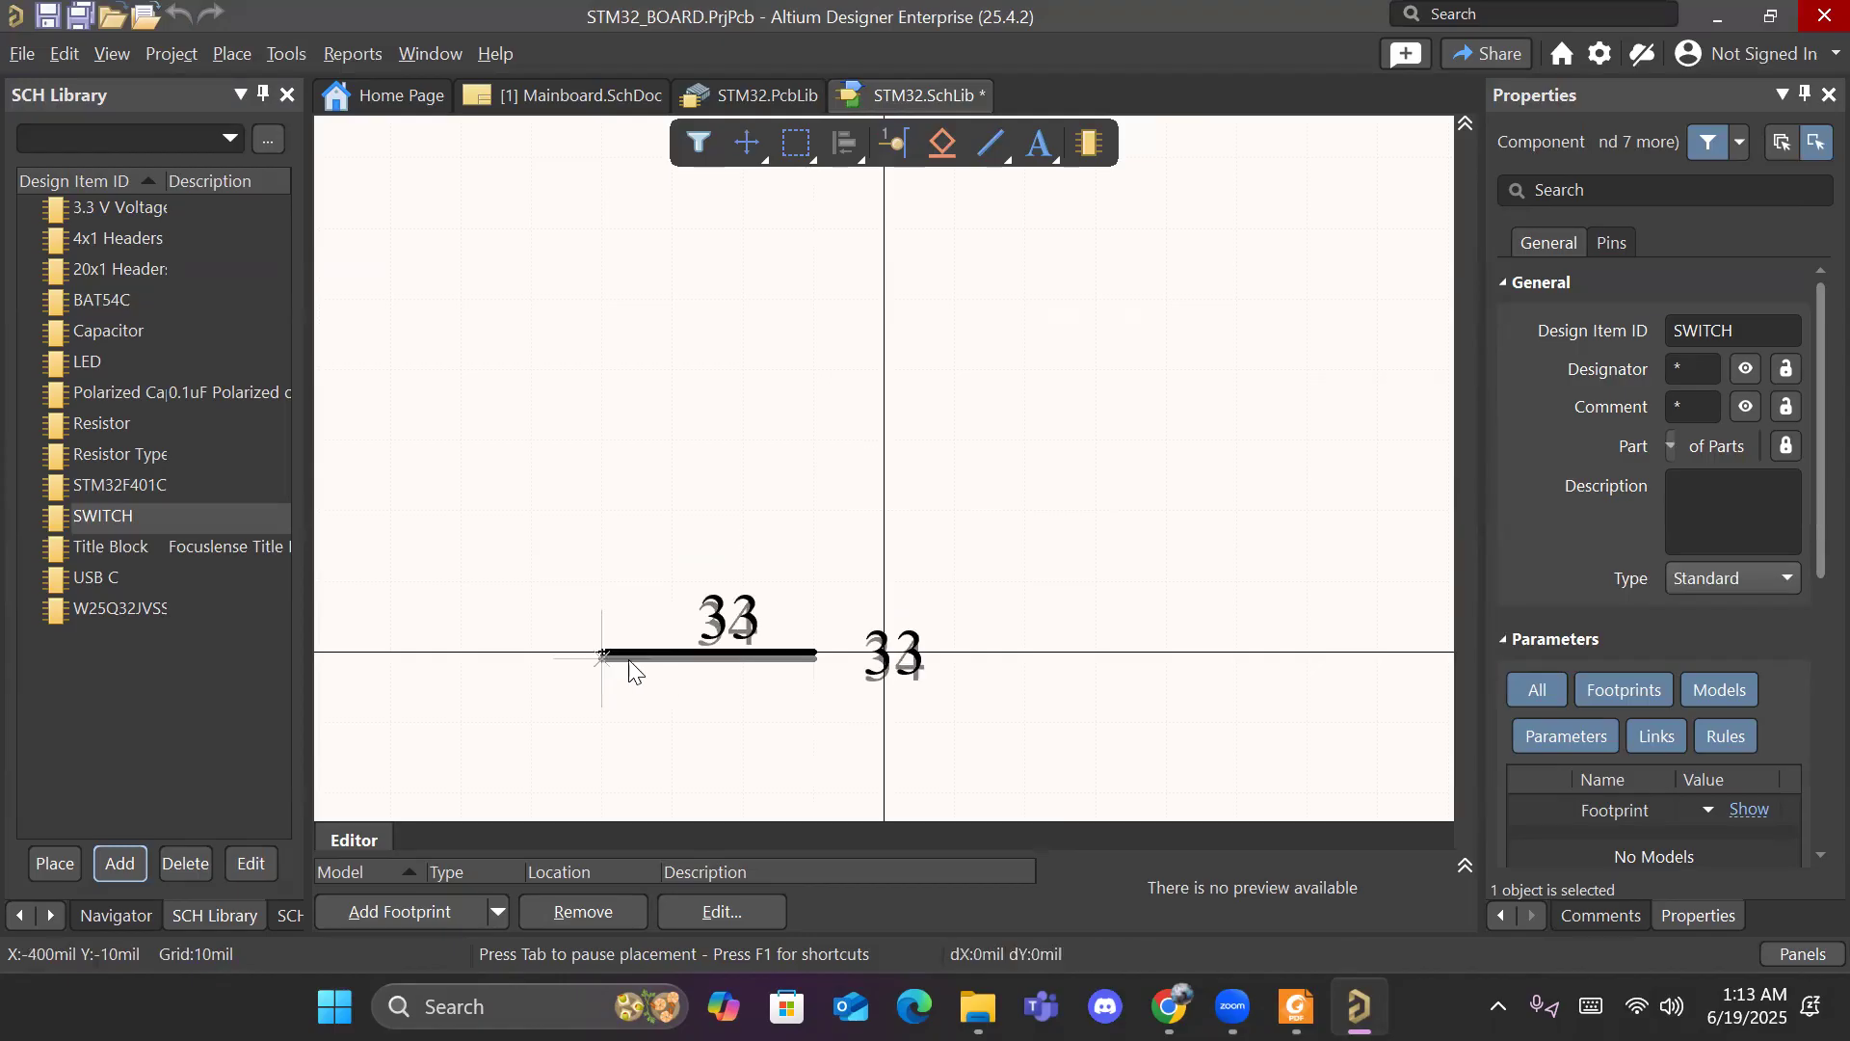
pyautogui.press('space')
pyautogui.press('space')
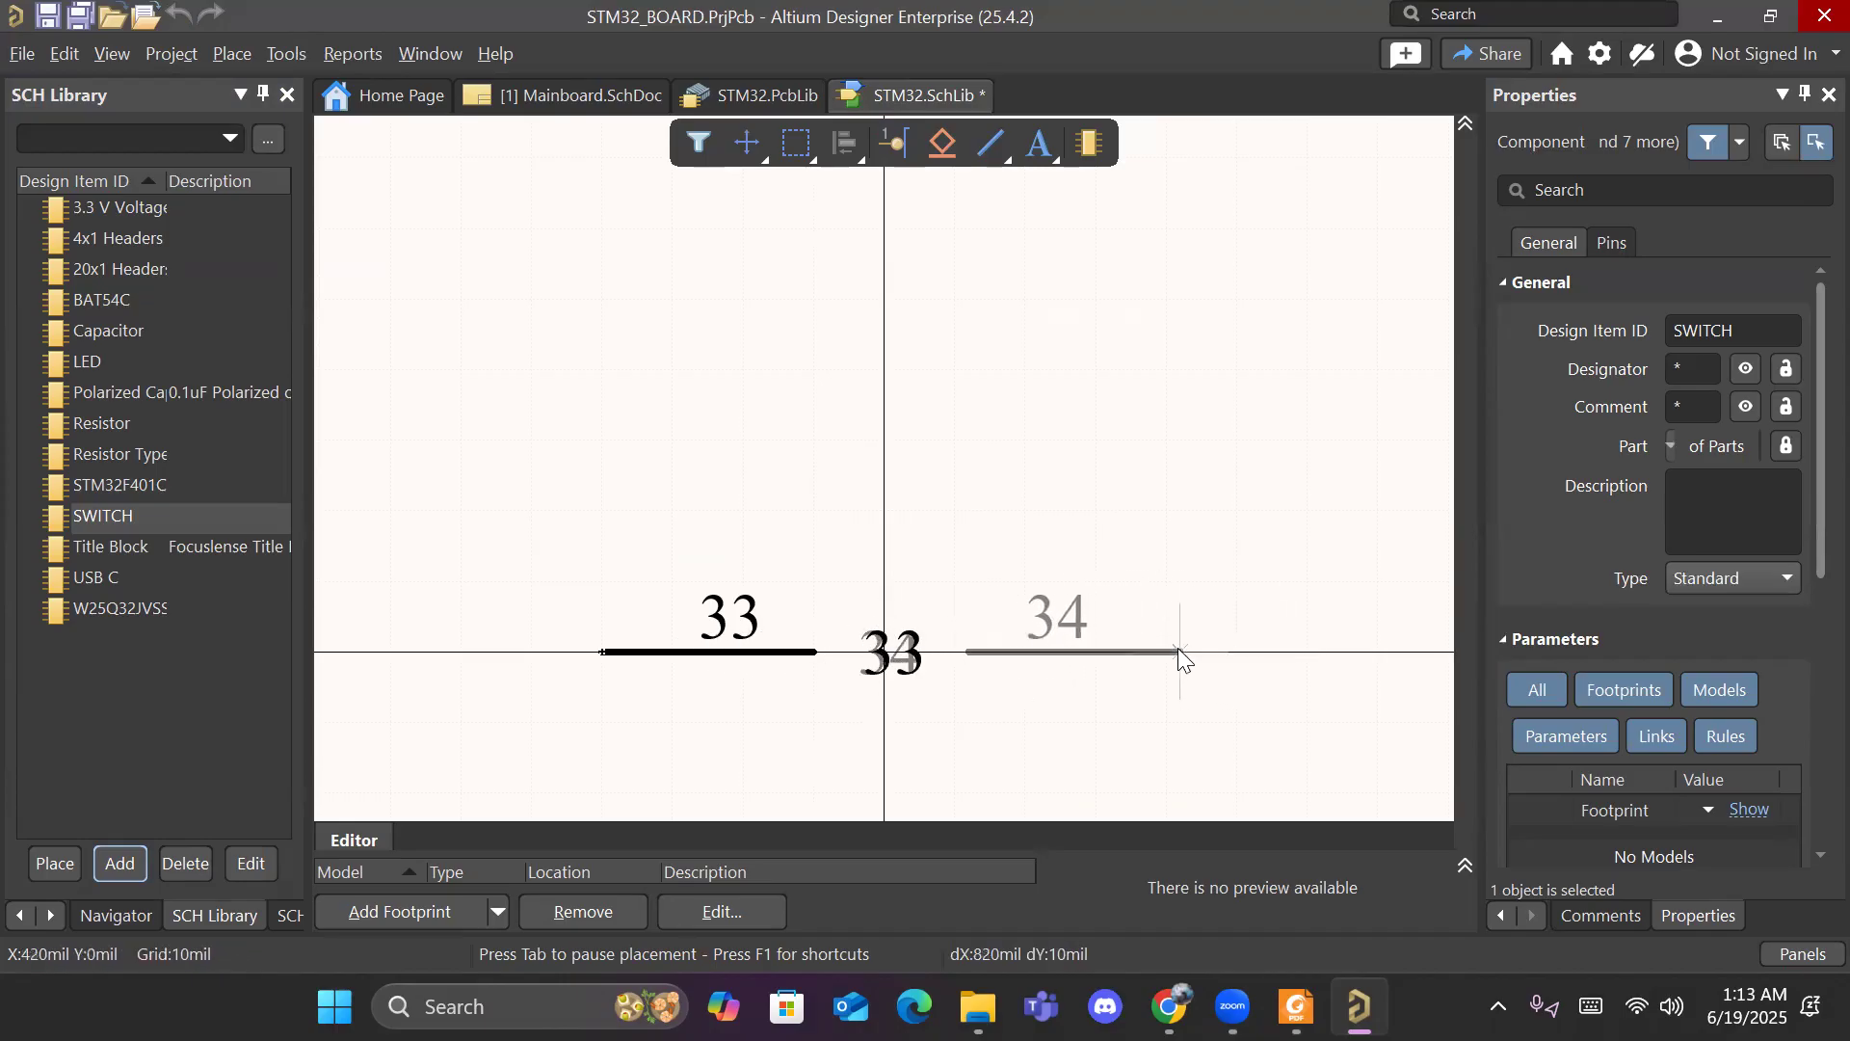
pyautogui.click(1180, 653)
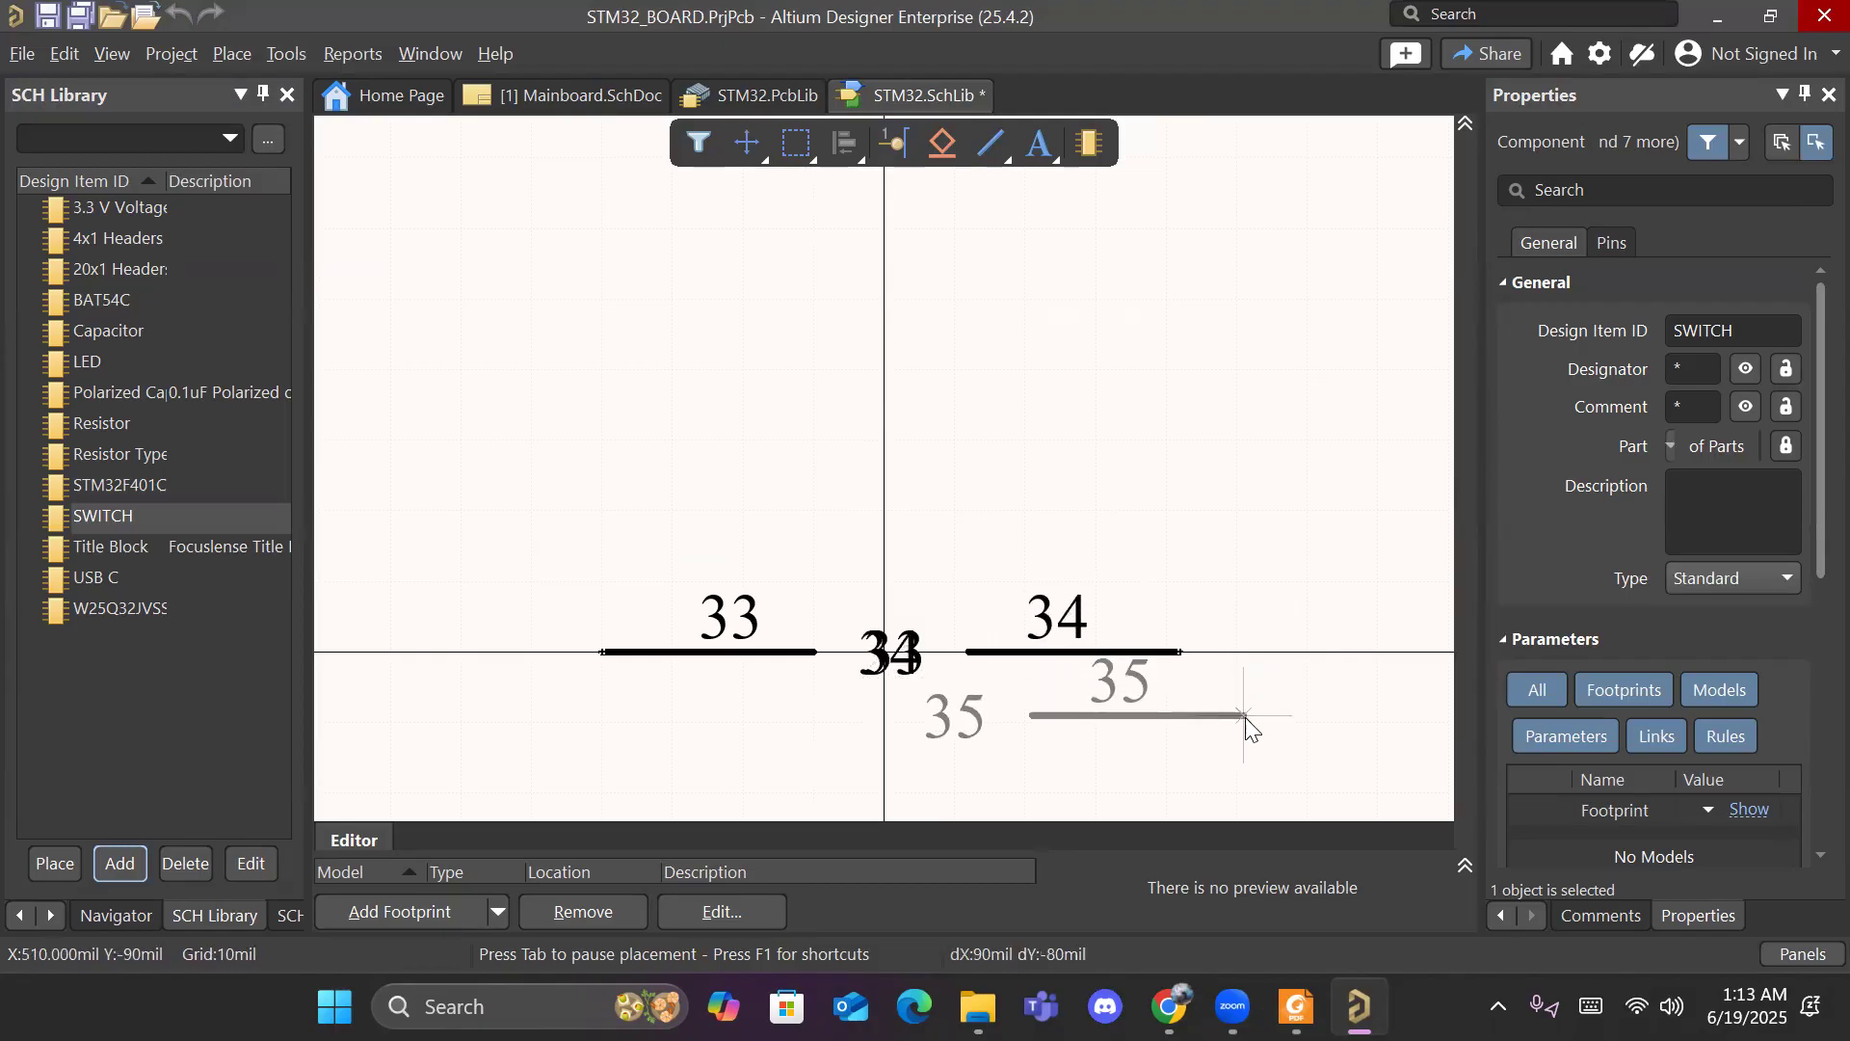
pyautogui.press('Escape')
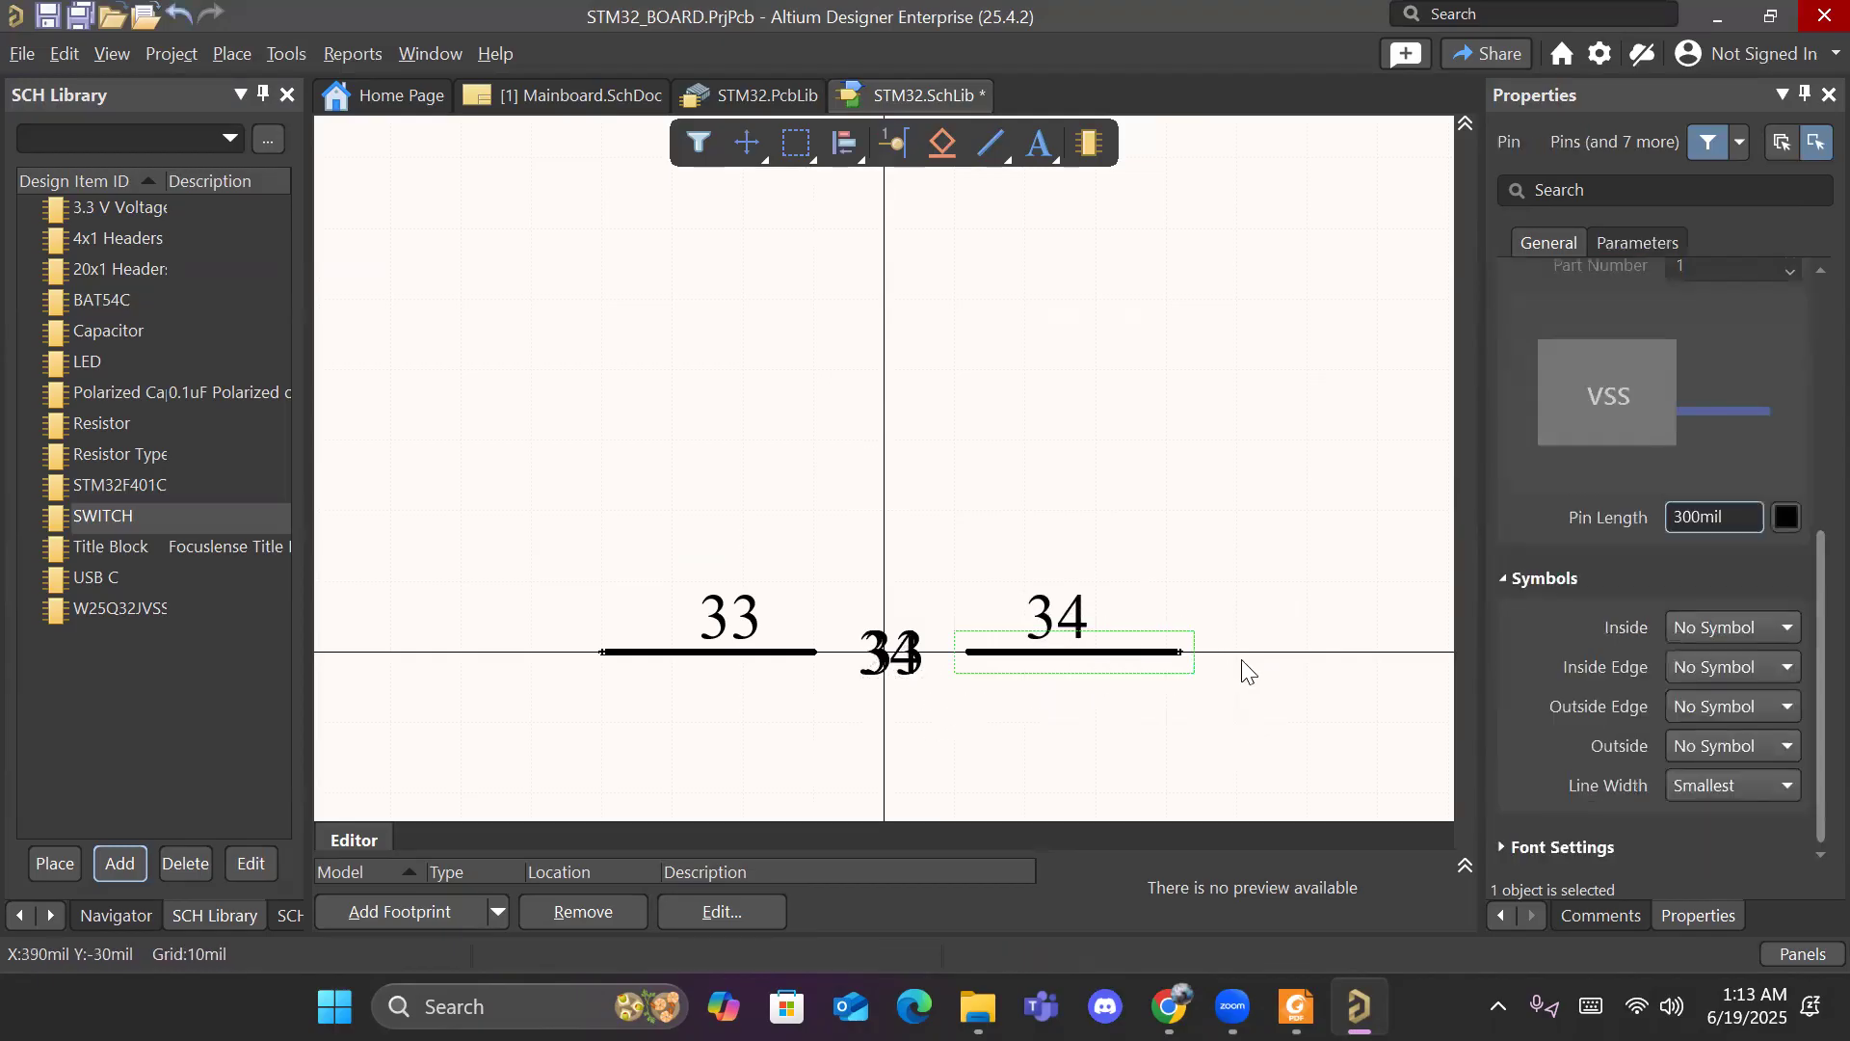
# Step: Hide the designators and names of both pins, and move the right pin inward to X 60 mil, Y 0 mil
pyautogui.click(1064, 675)
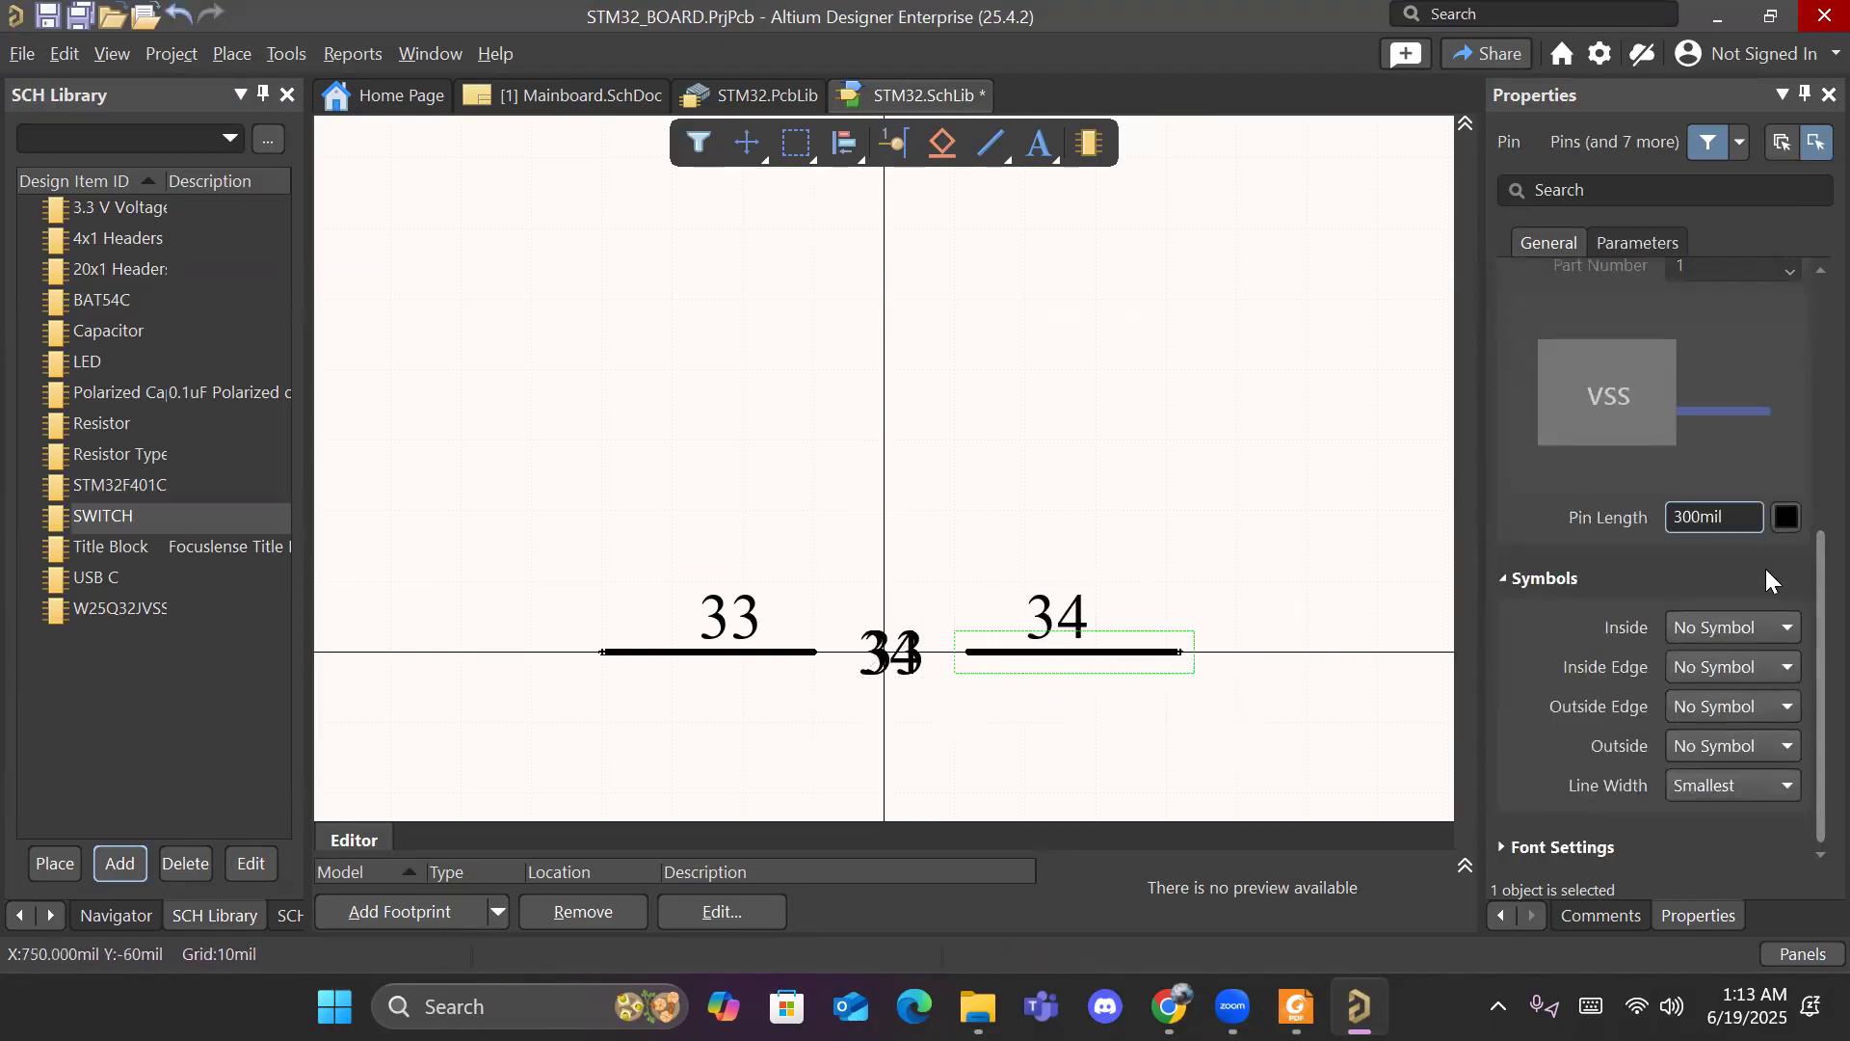
pyautogui.scroll(5, 1766, 569)
pyautogui.click(1788, 480)
pyautogui.click(1788, 517)
pyautogui.click(785, 655)
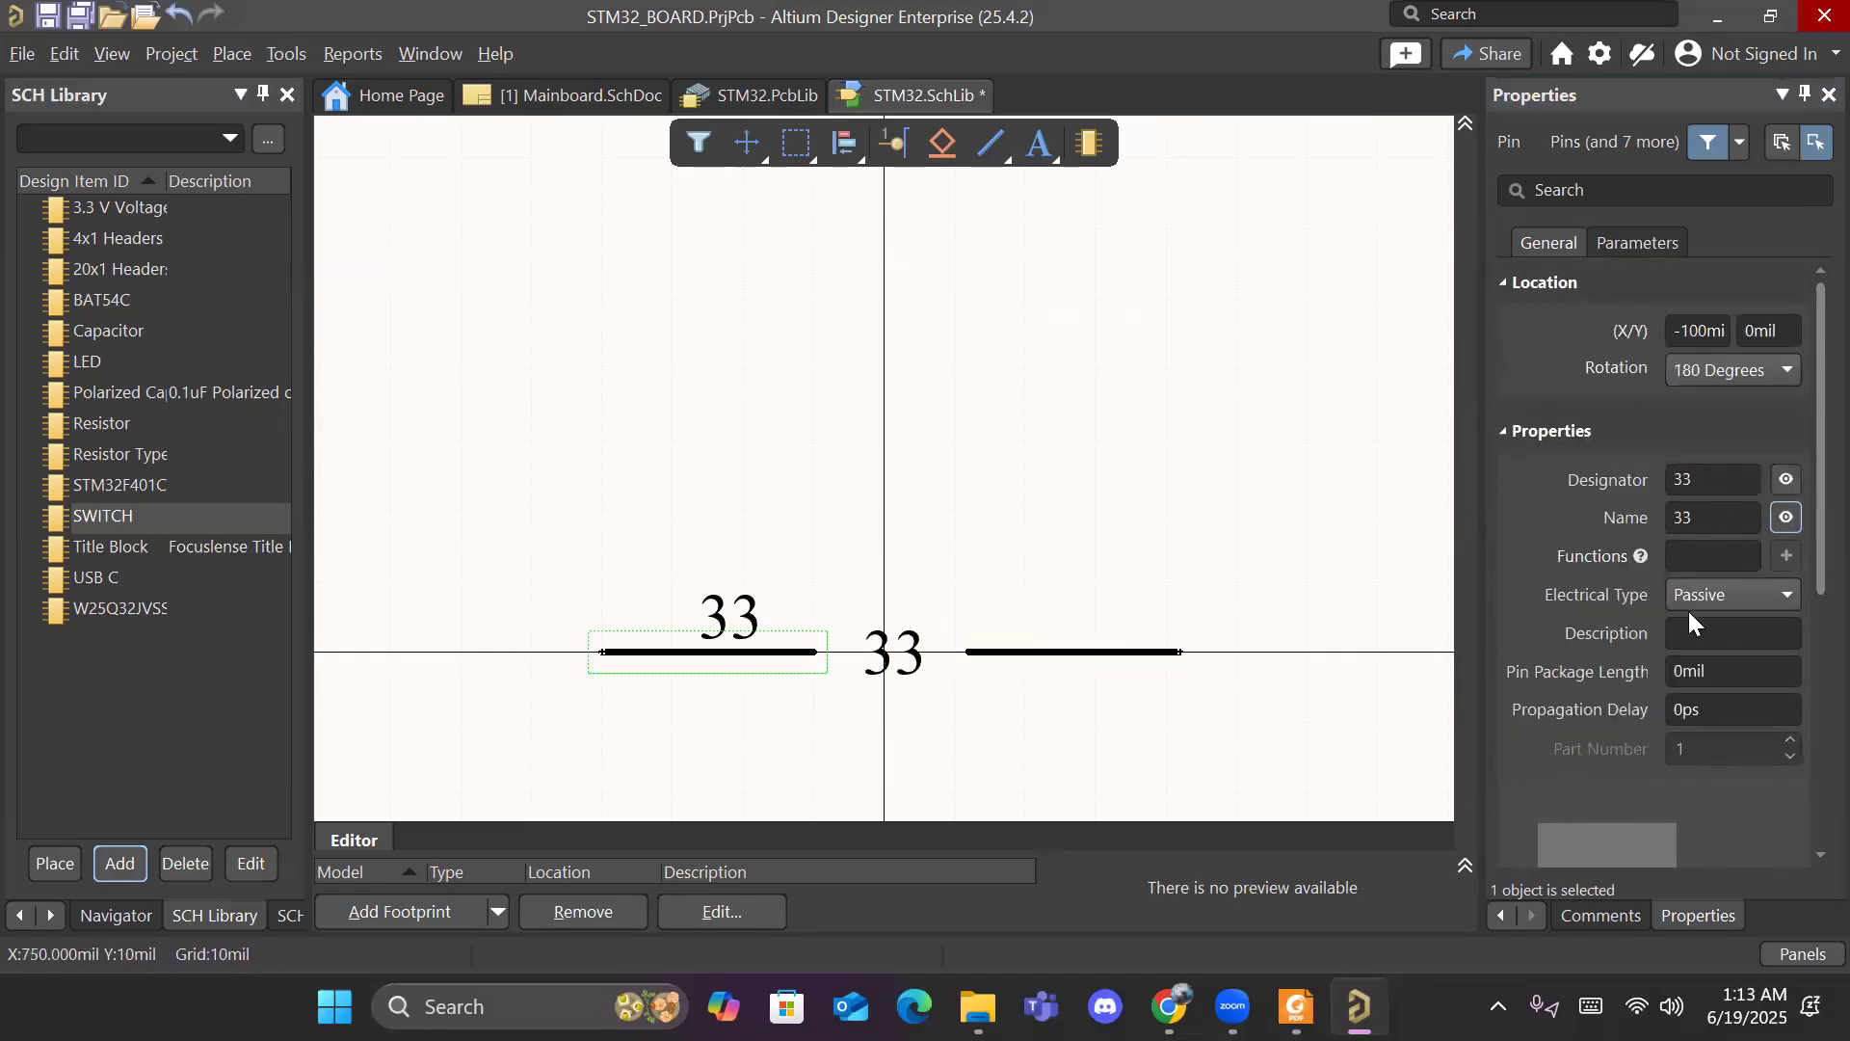
pyautogui.click(1788, 480)
pyautogui.click(1786, 517)
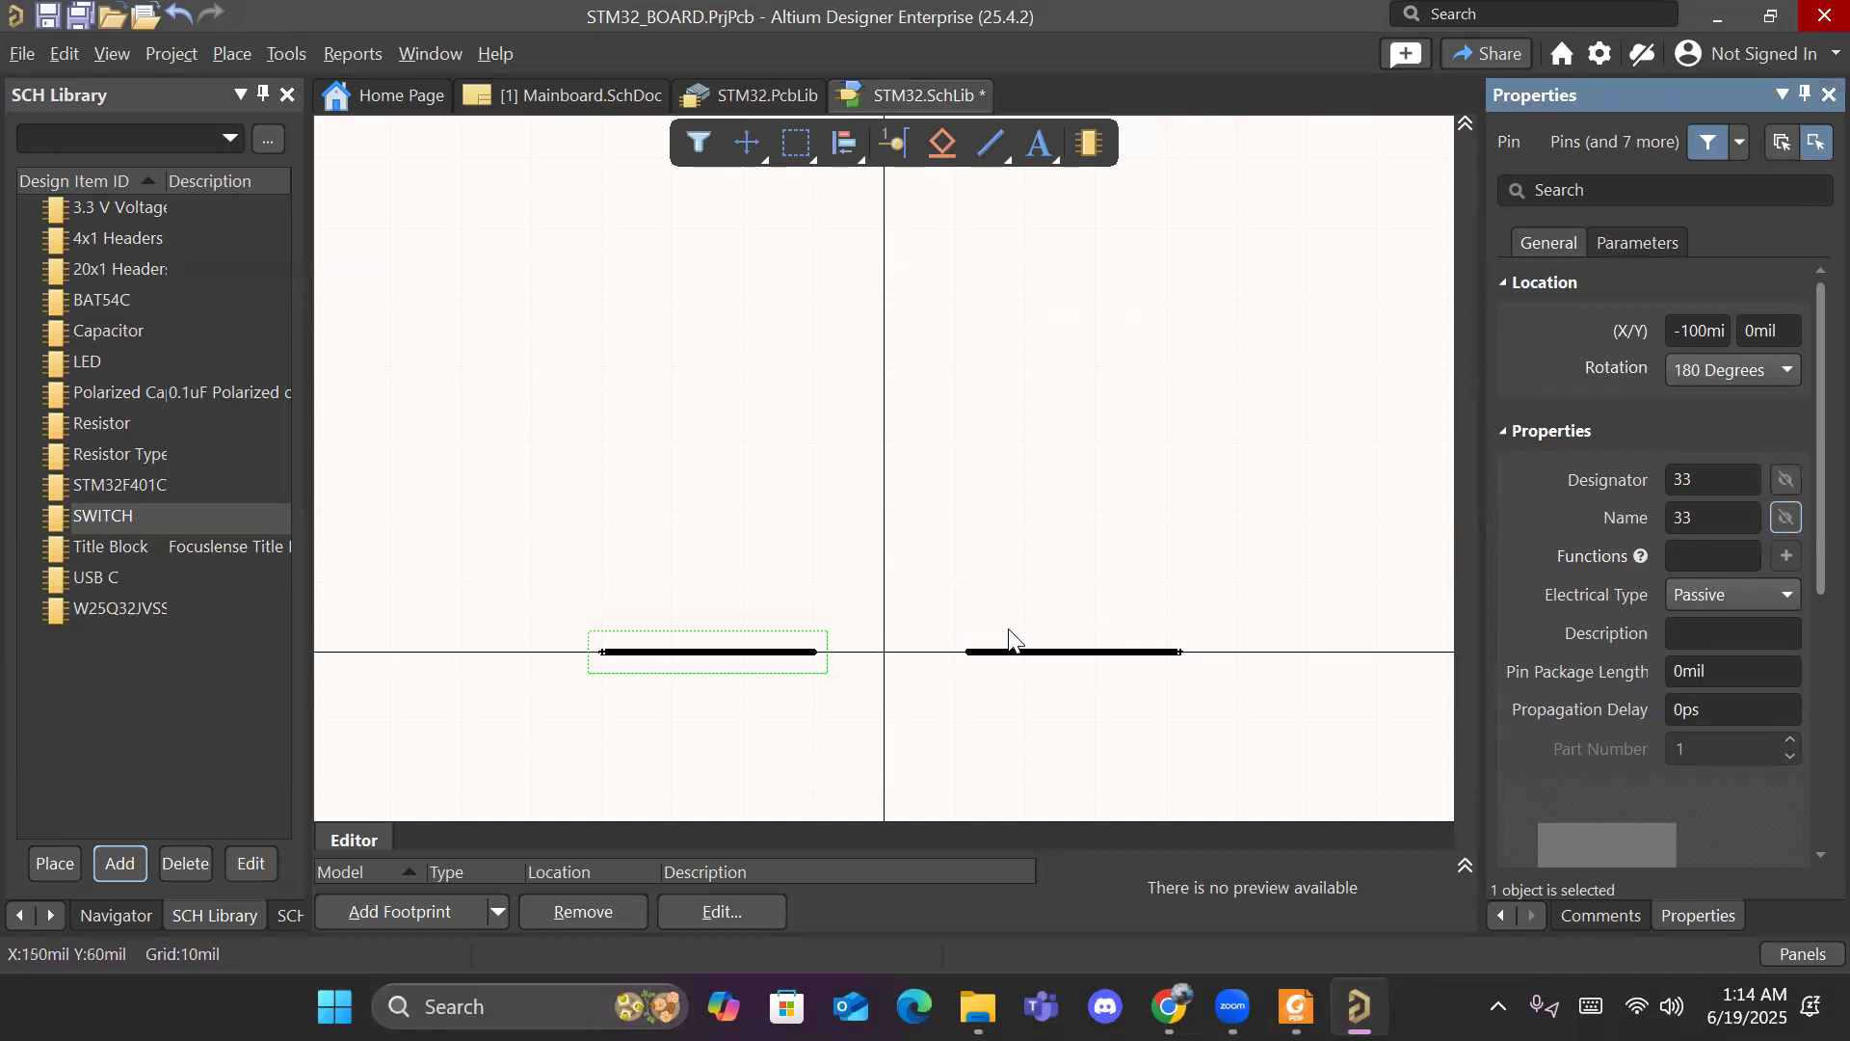
pyautogui.click(1017, 655)
pyautogui.moveTo(1183, 657); pyautogui.dragTo(1138, 652)
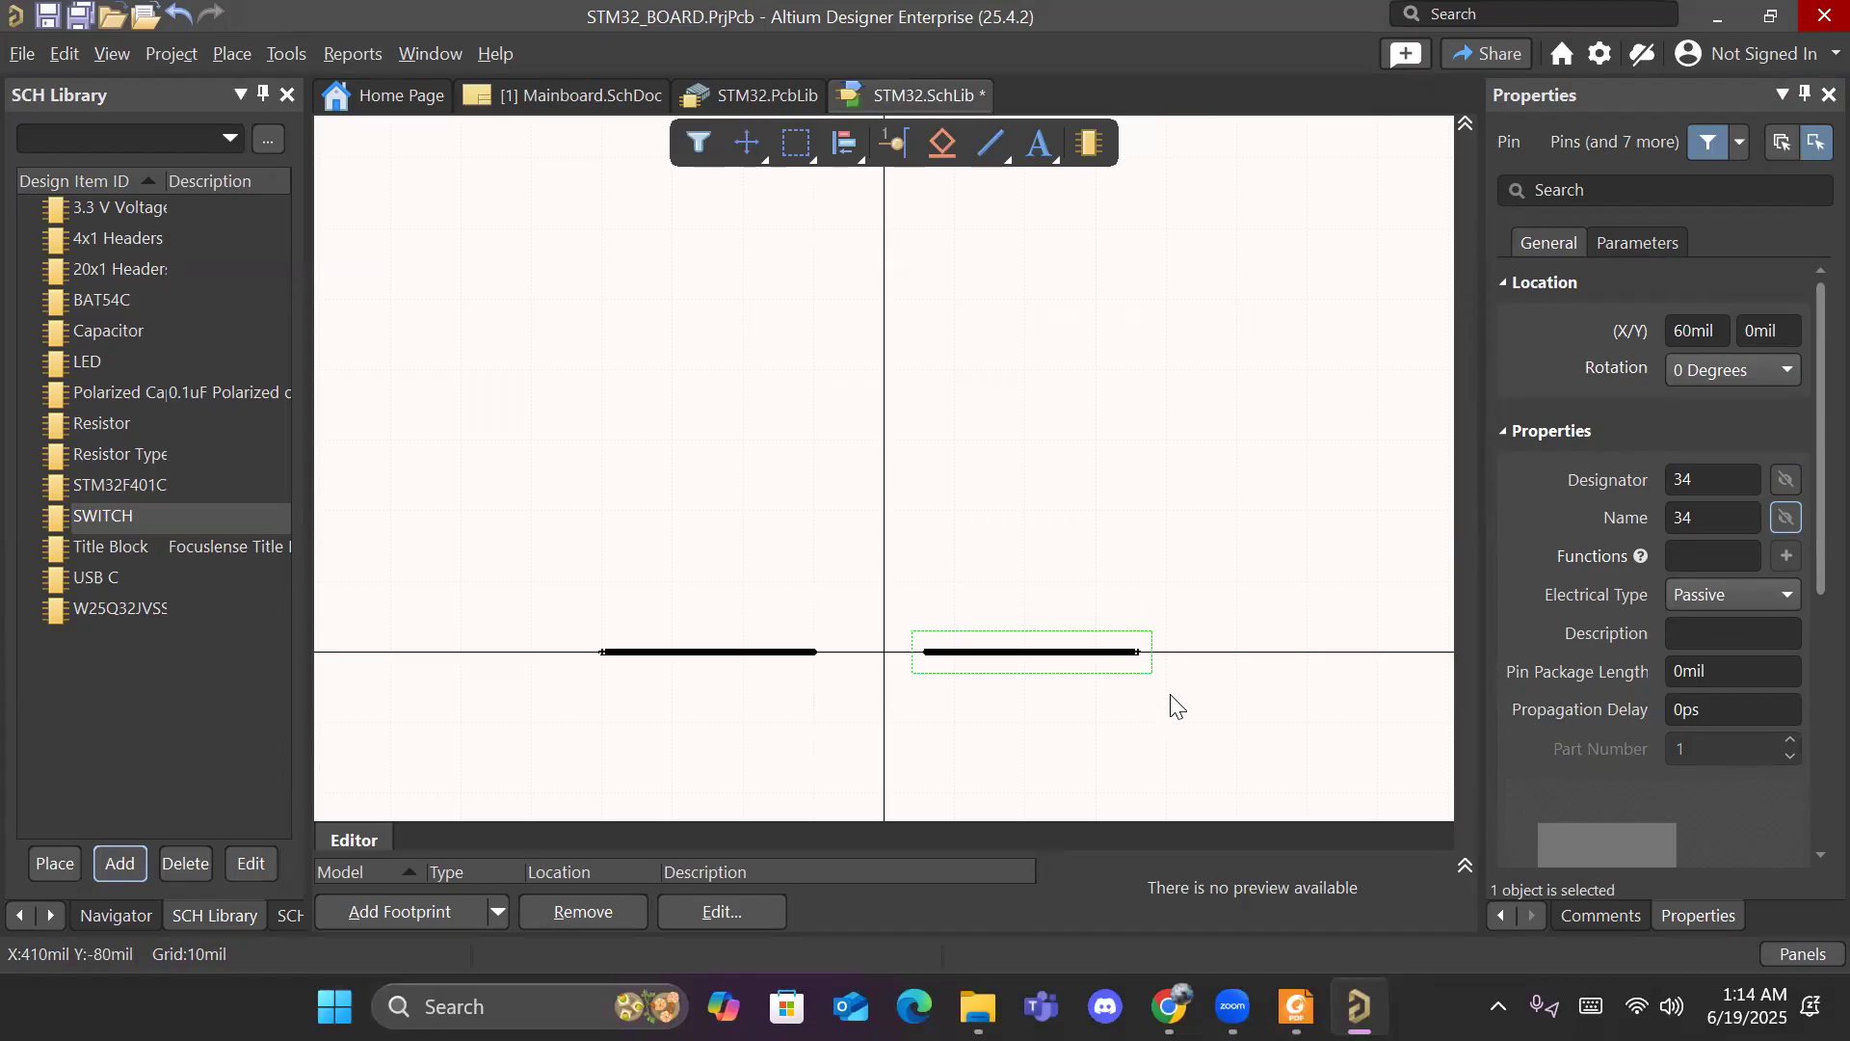
# Step: Draw a closed rectangular outline 100 mil wide and about 80 mil high above the axis, starting at the left pin's inner end
pyautogui.click(979, 141)
pyautogui.click(815, 652)
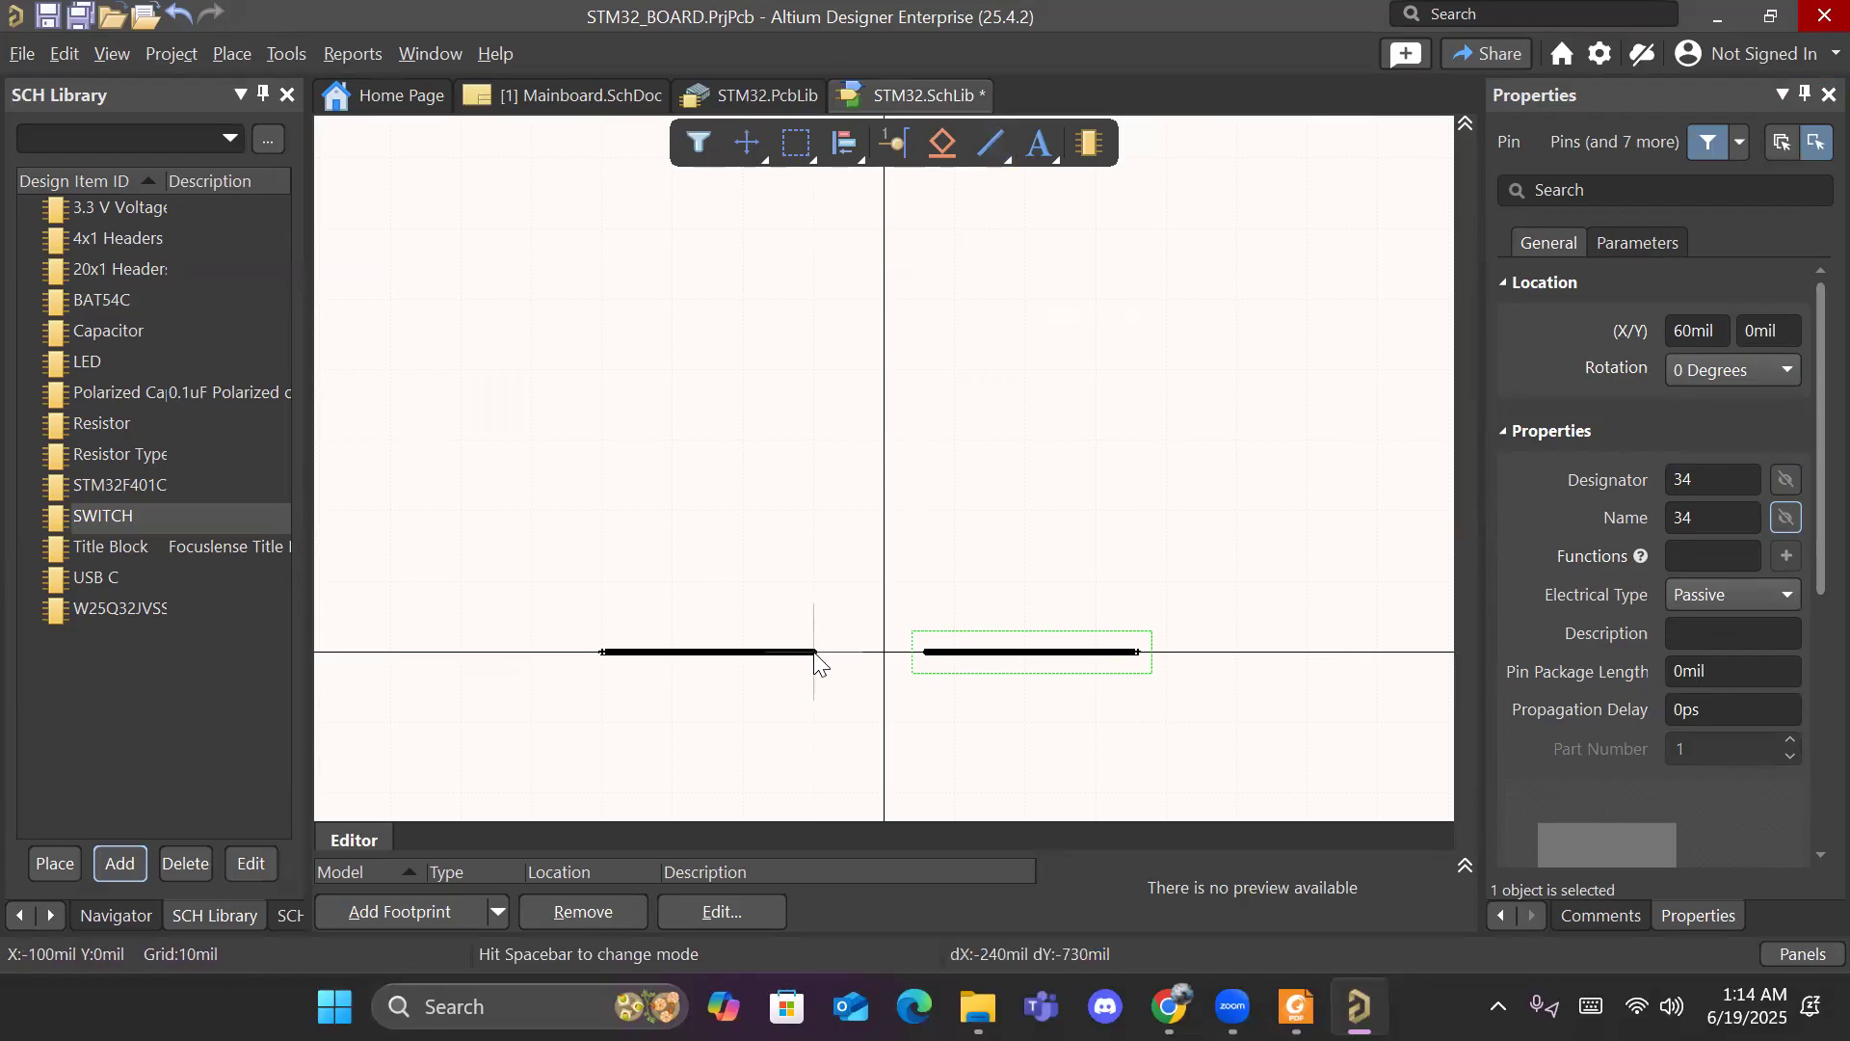
pyautogui.click(814, 596)
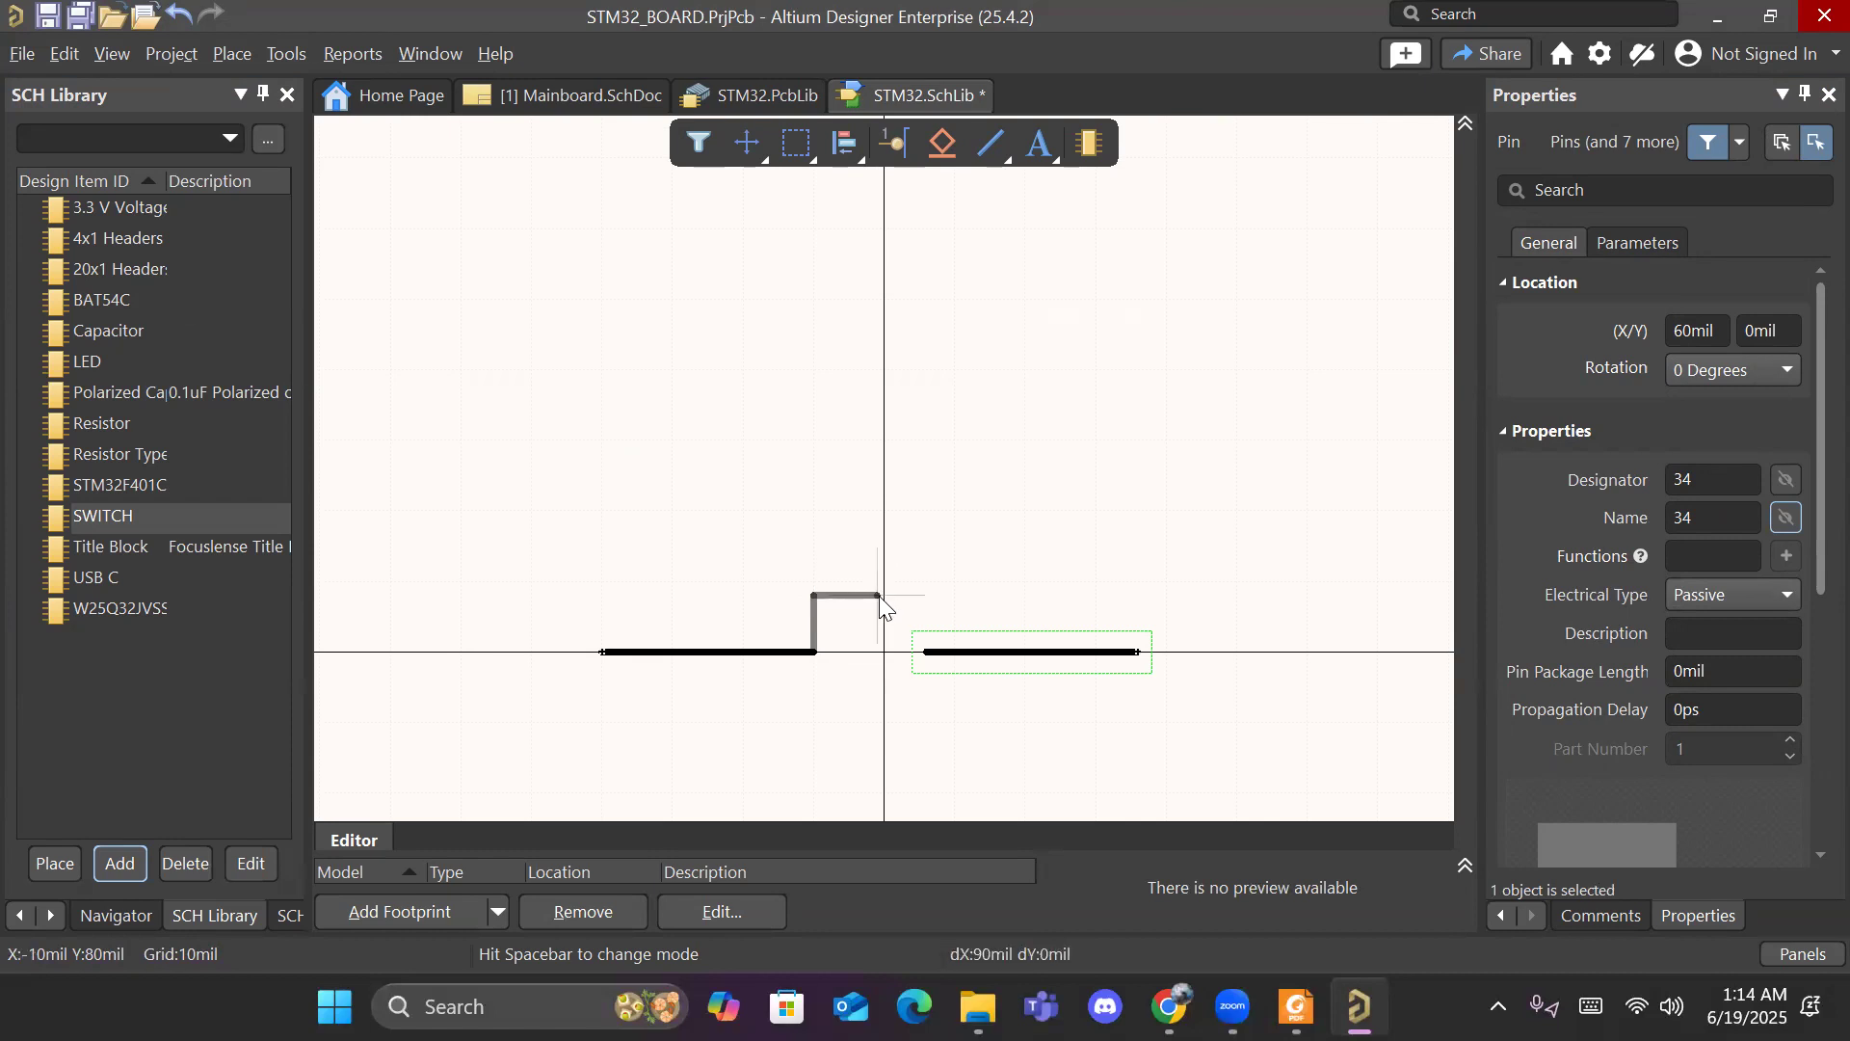
pyautogui.click(885, 595)
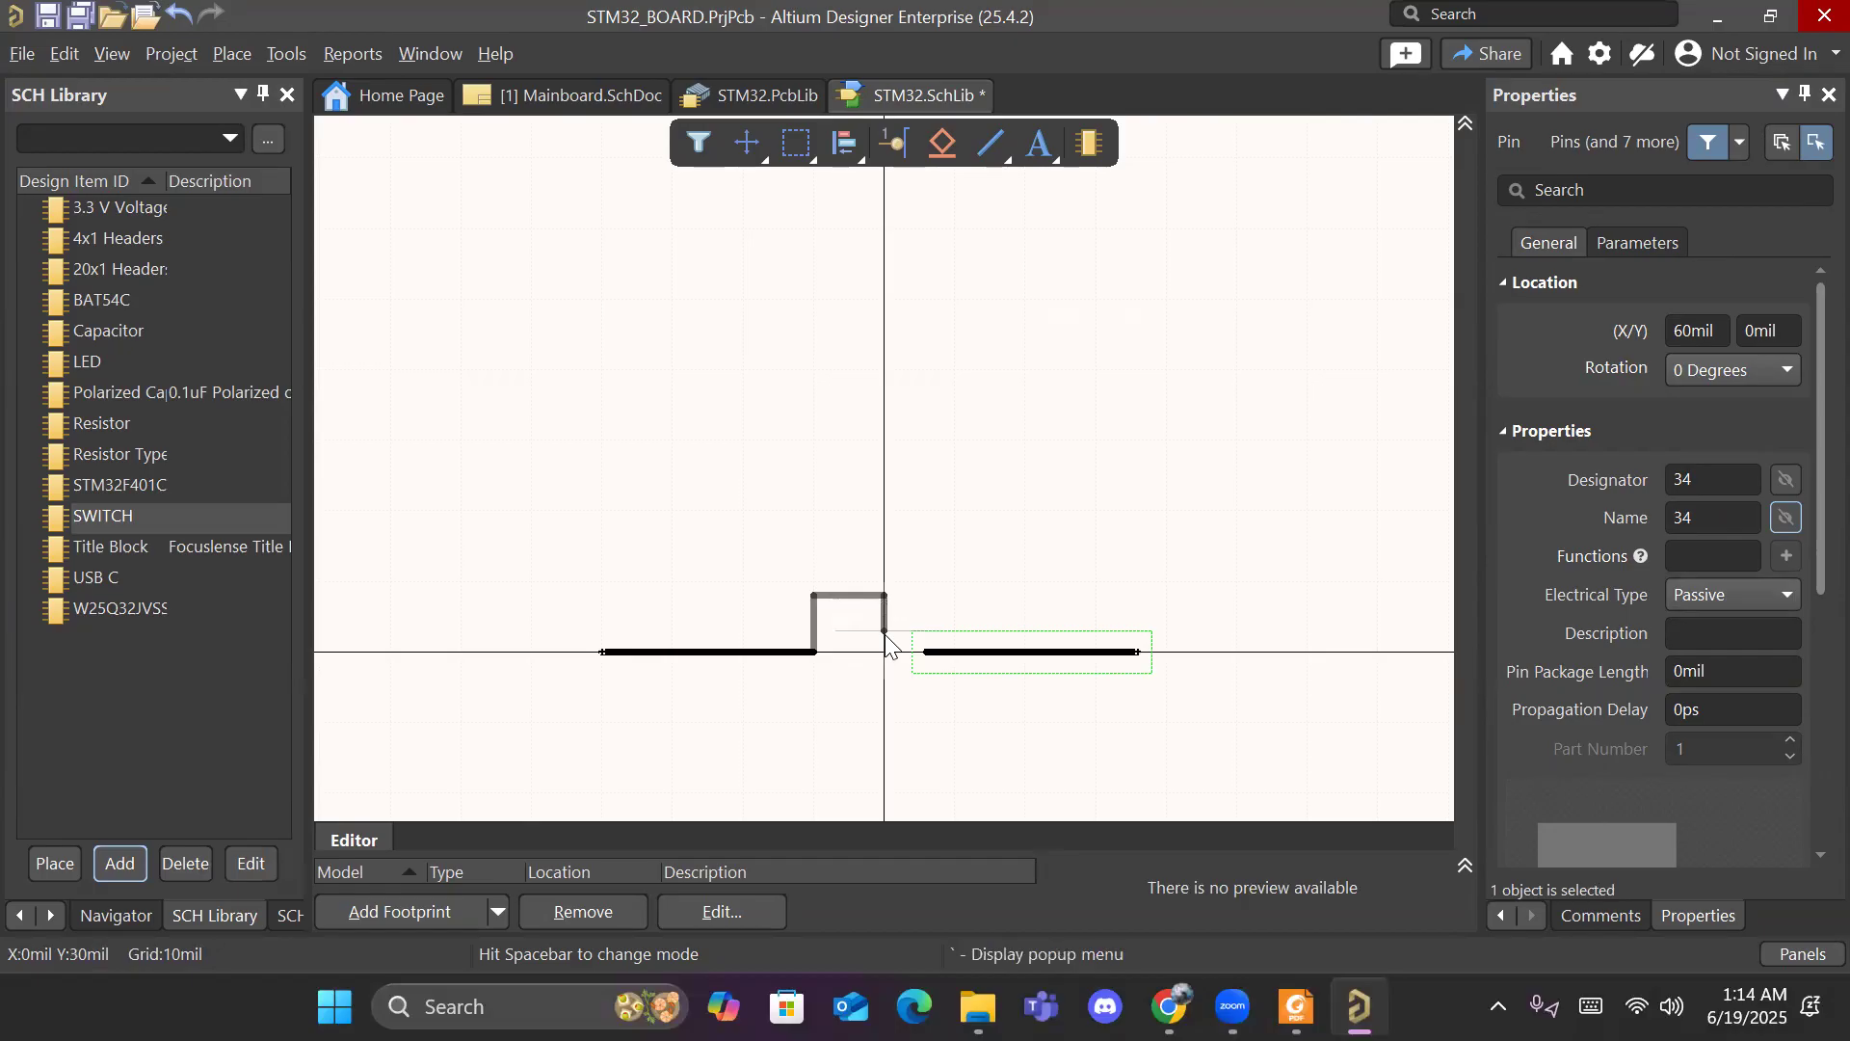
pyautogui.click(884, 654)
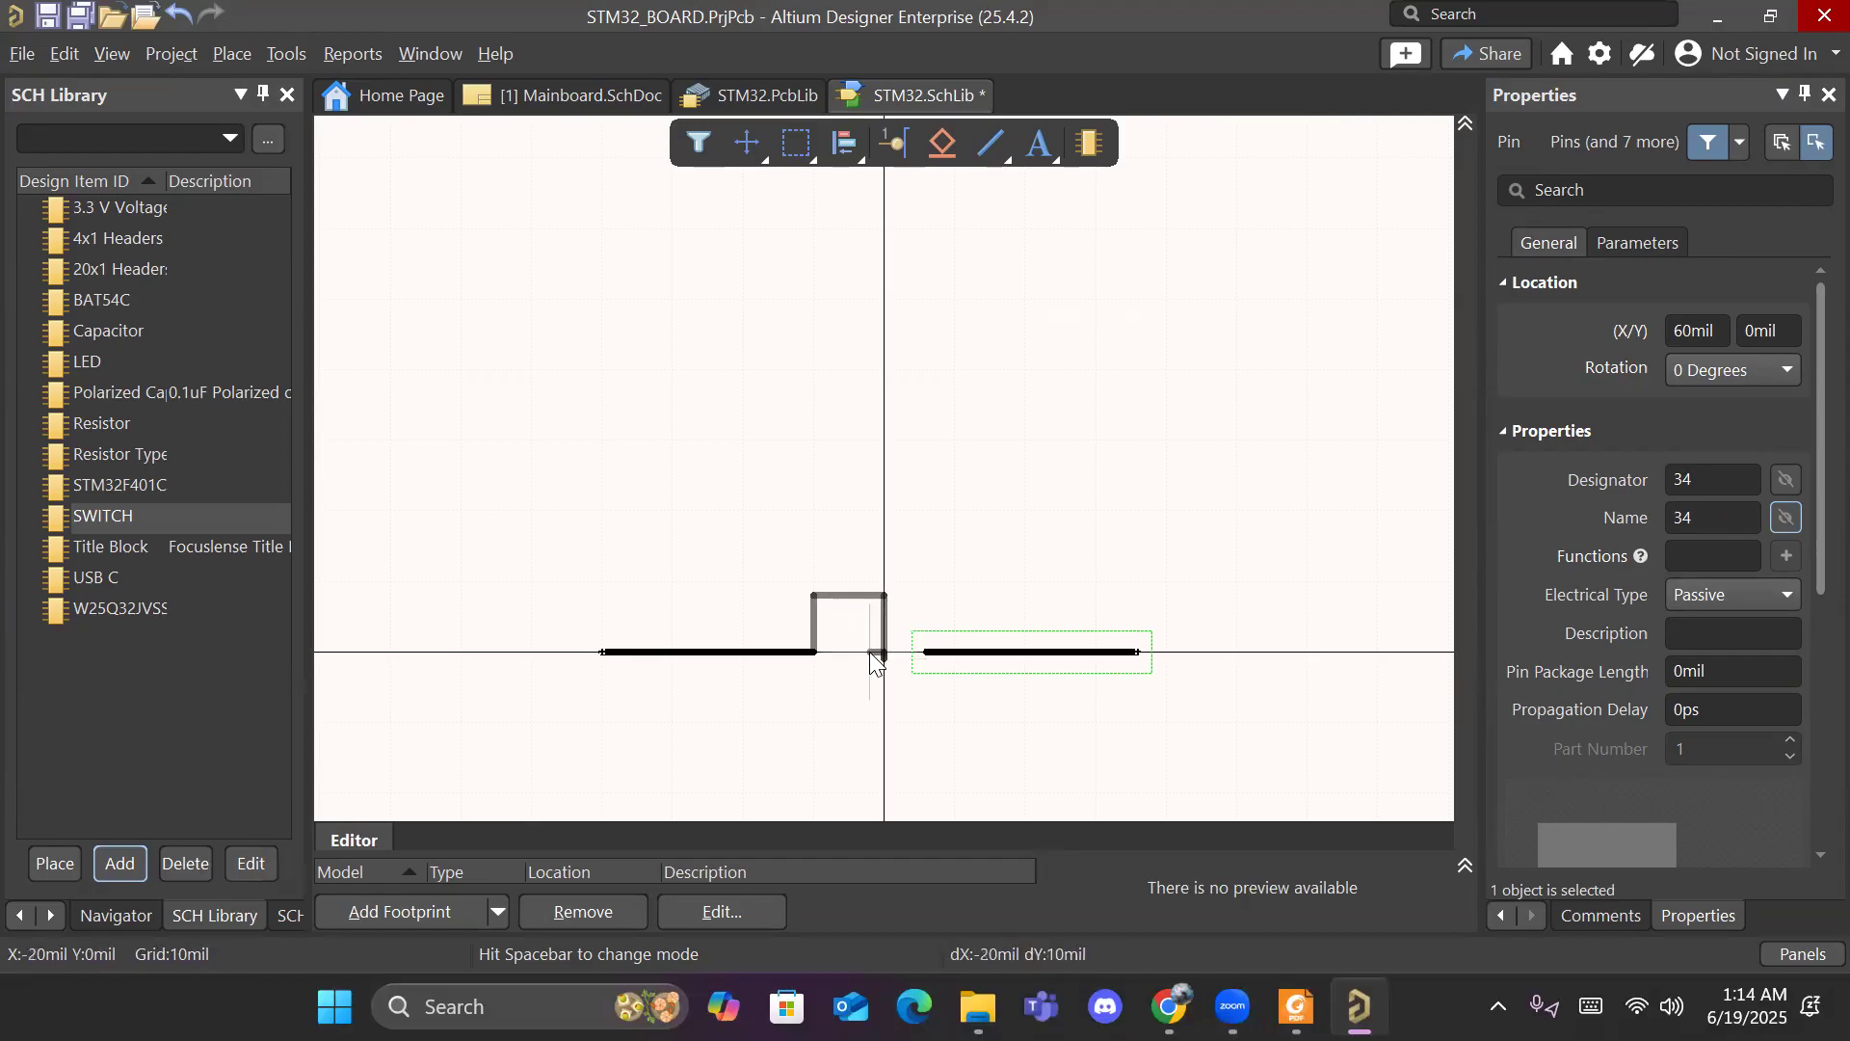
pyautogui.click(812, 655)
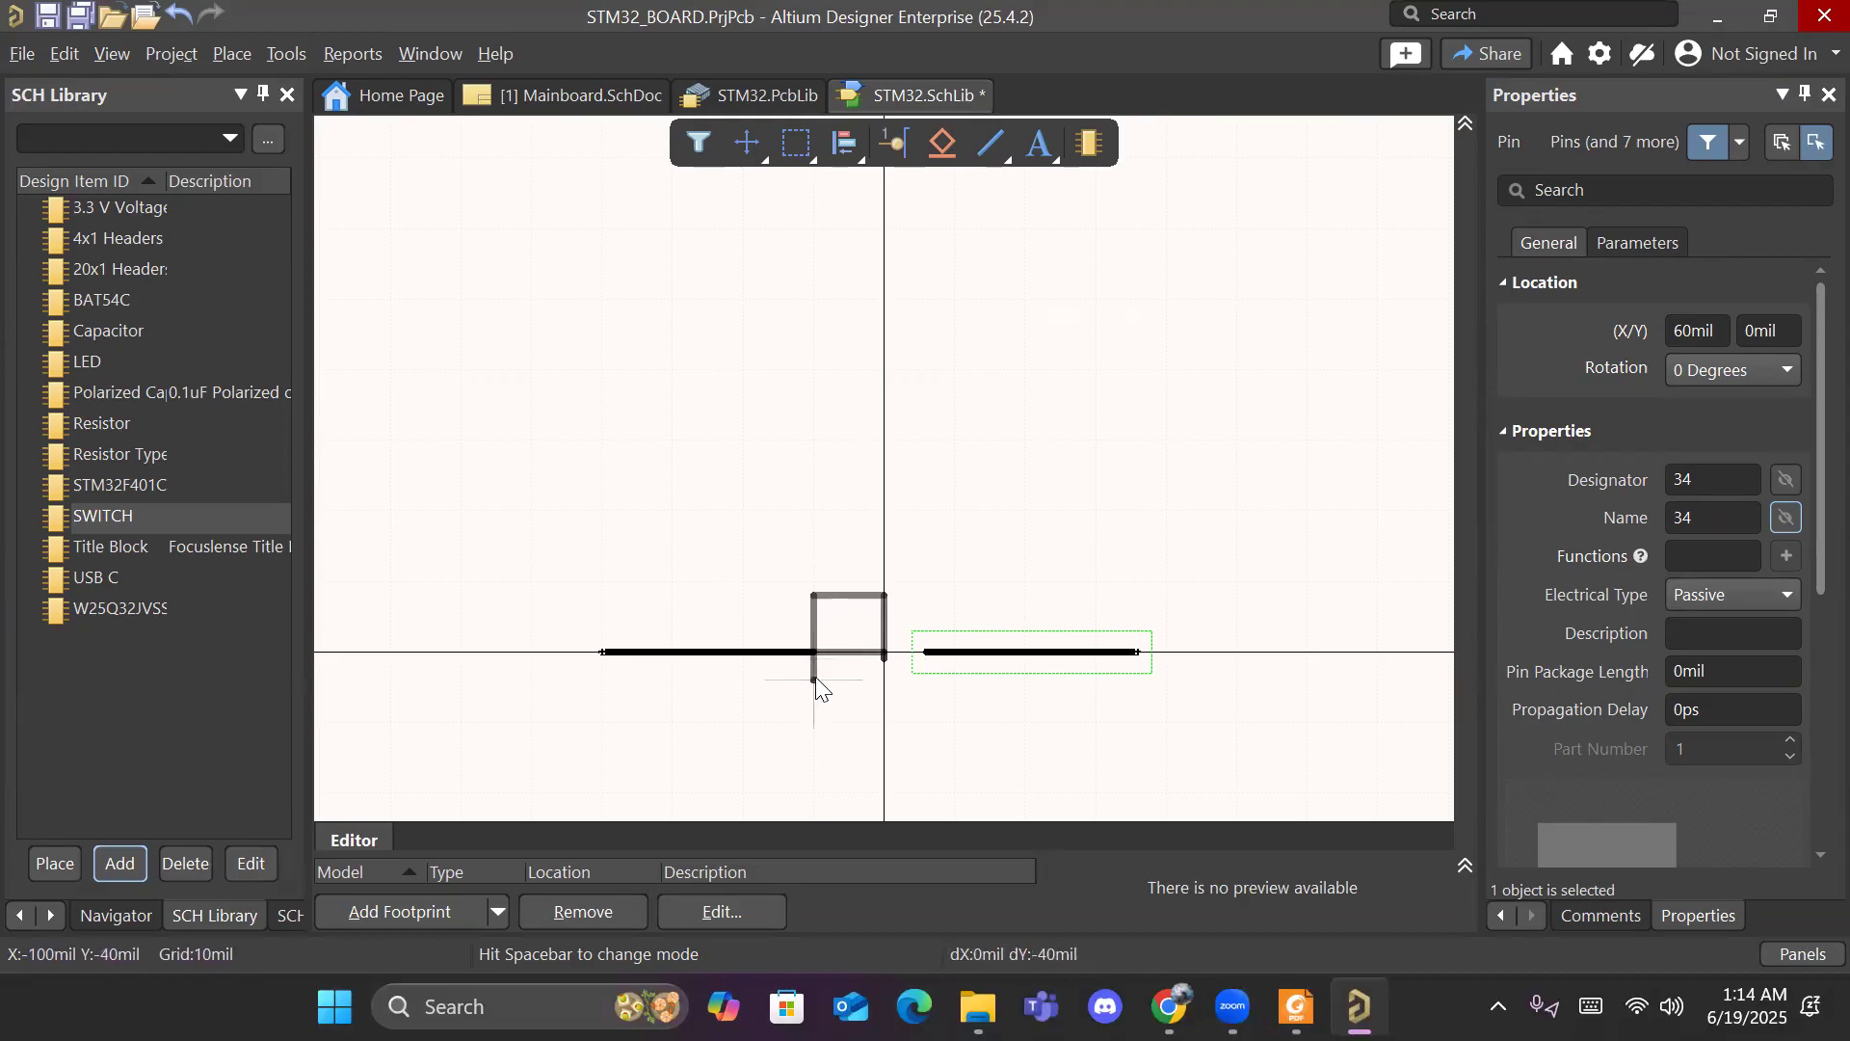
pyautogui.rightClick(815, 674)
# Step: Delete the stray short line at the rectangle's lower-right corner and align that corner's vertex to X 0 mil, Y 0 mil
pyautogui.keyDown('ctrl'); pyautogui.scroll(3, 887, 665); pyautogui.keyUp('ctrl')
pyautogui.click(881, 498)
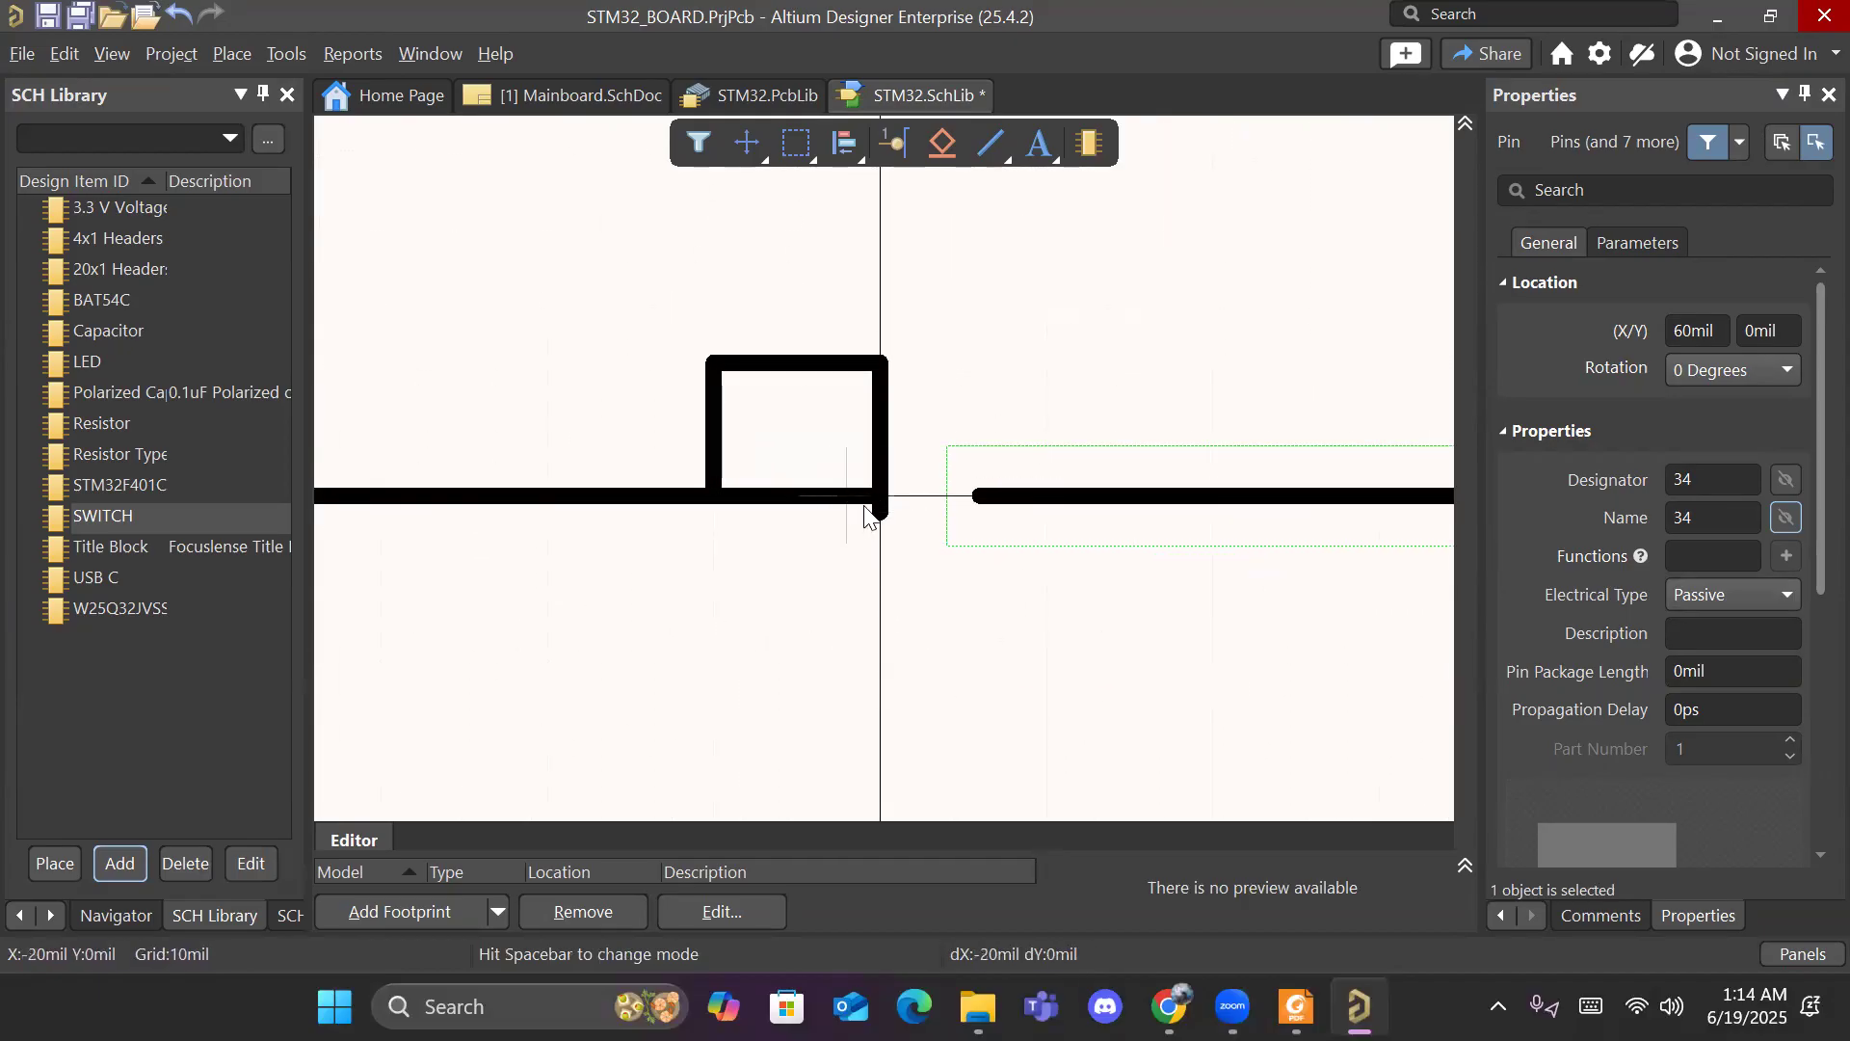
pyautogui.rightClick(870, 507)
pyautogui.moveTo(879, 507); pyautogui.dragTo(880, 498)
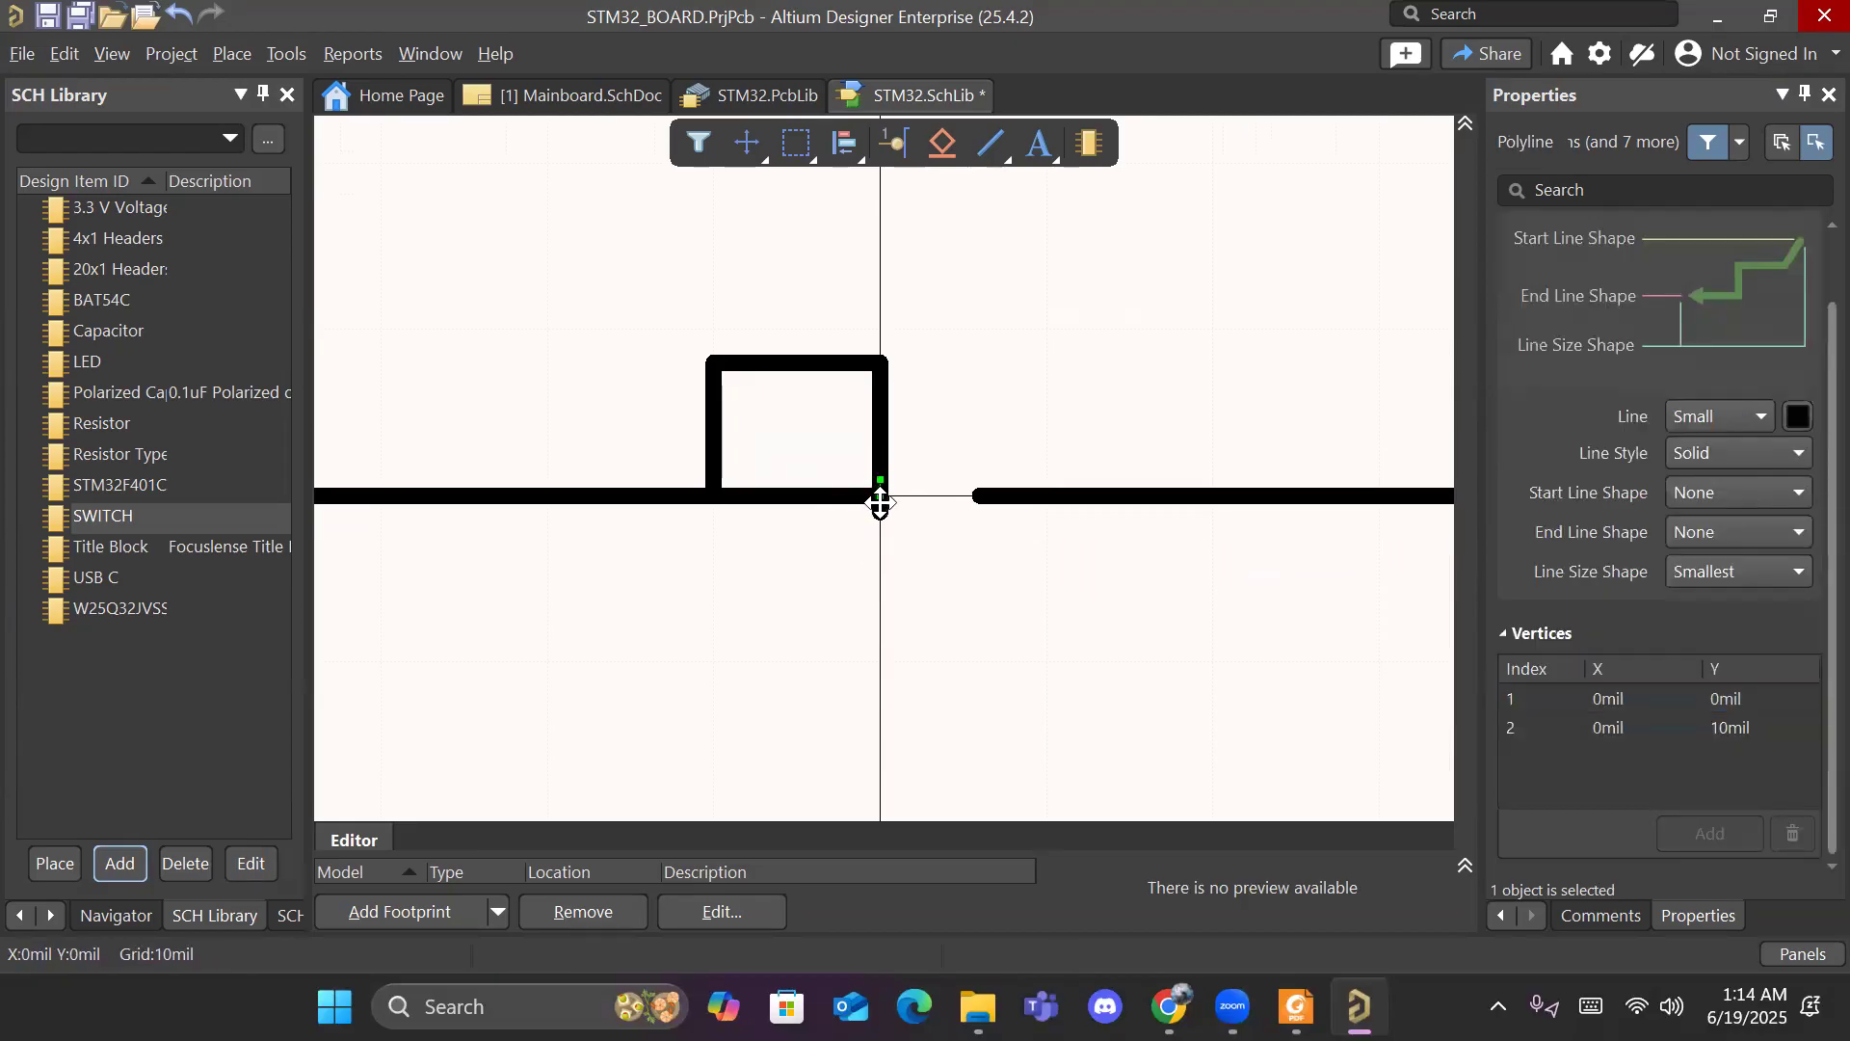
pyautogui.press('Delete')
pyautogui.click(880, 515)
pyautogui.moveTo(879, 511); pyautogui.dragTo(881, 497)
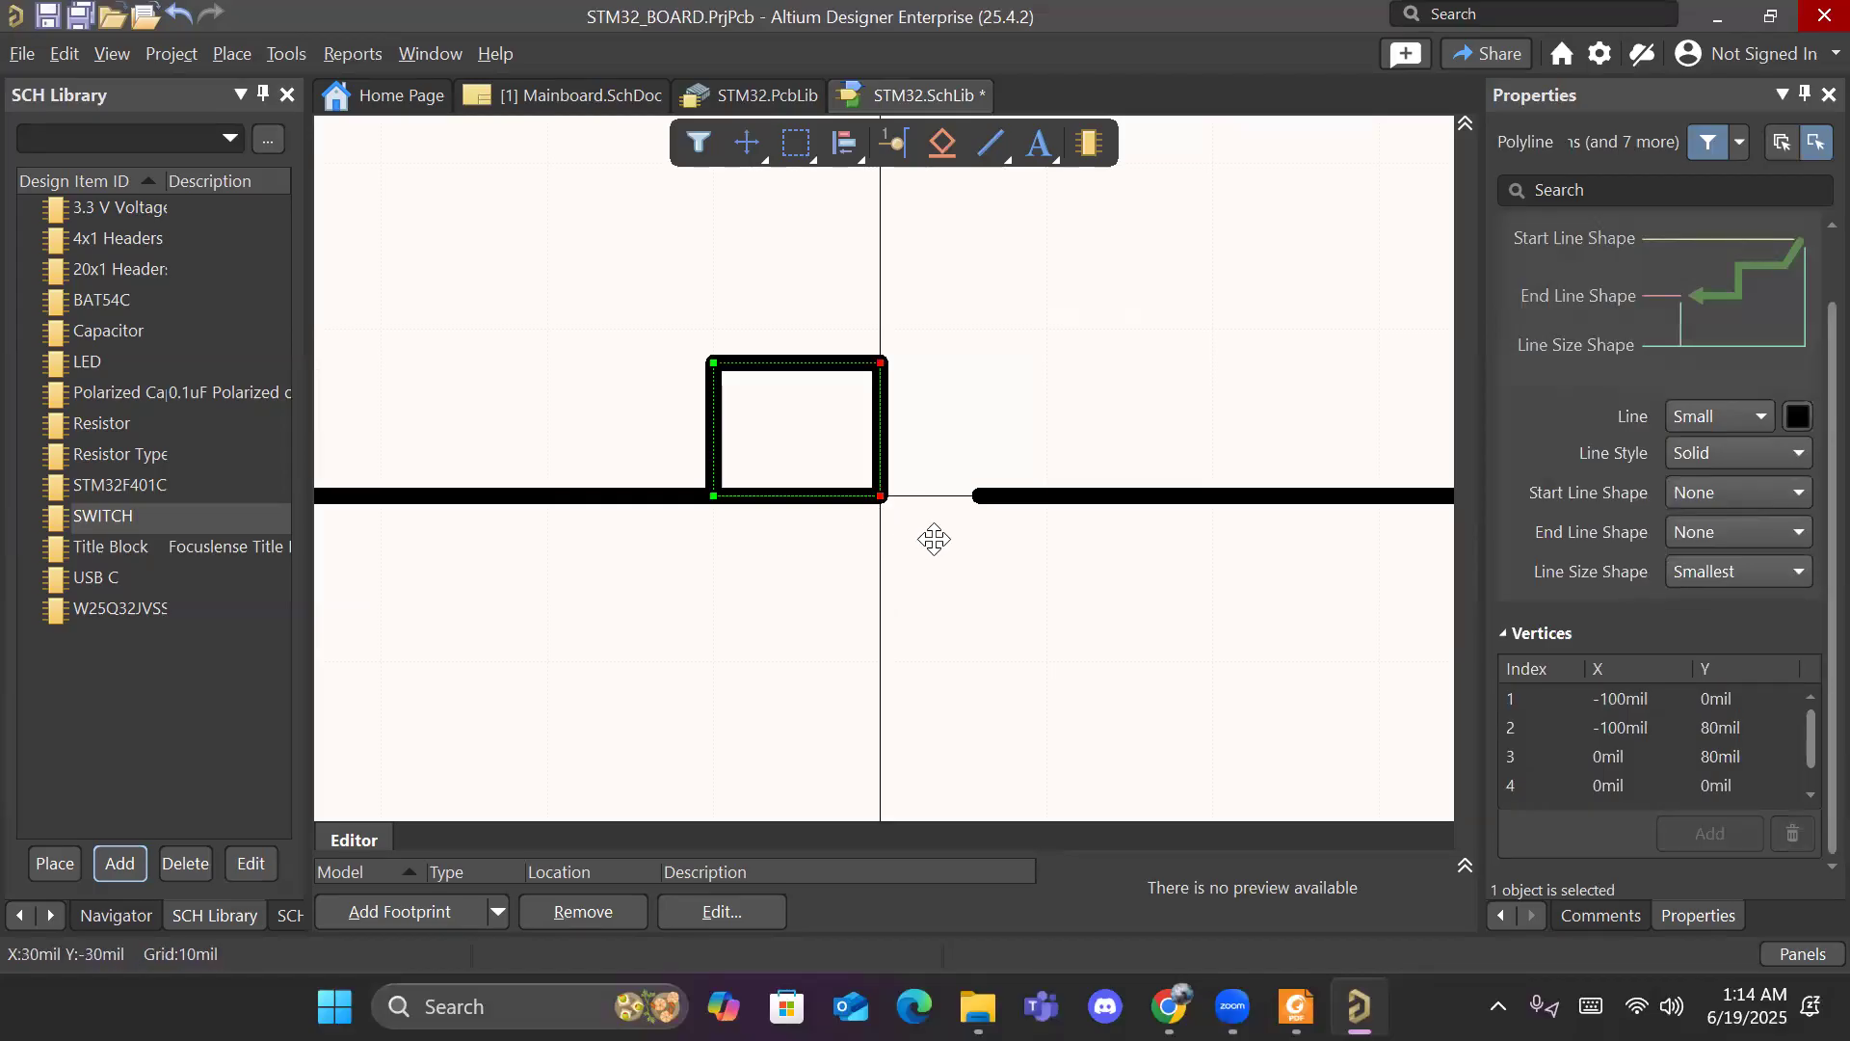
# Step: Place a copy of the rectangle 100 mil right of the original on the axis, and move the right pin to X 200 mil, Y 0 mil
pyautogui.keyDown('ctrl'); pyautogui.scroll(-1, 933, 541); pyautogui.keyUp('ctrl')
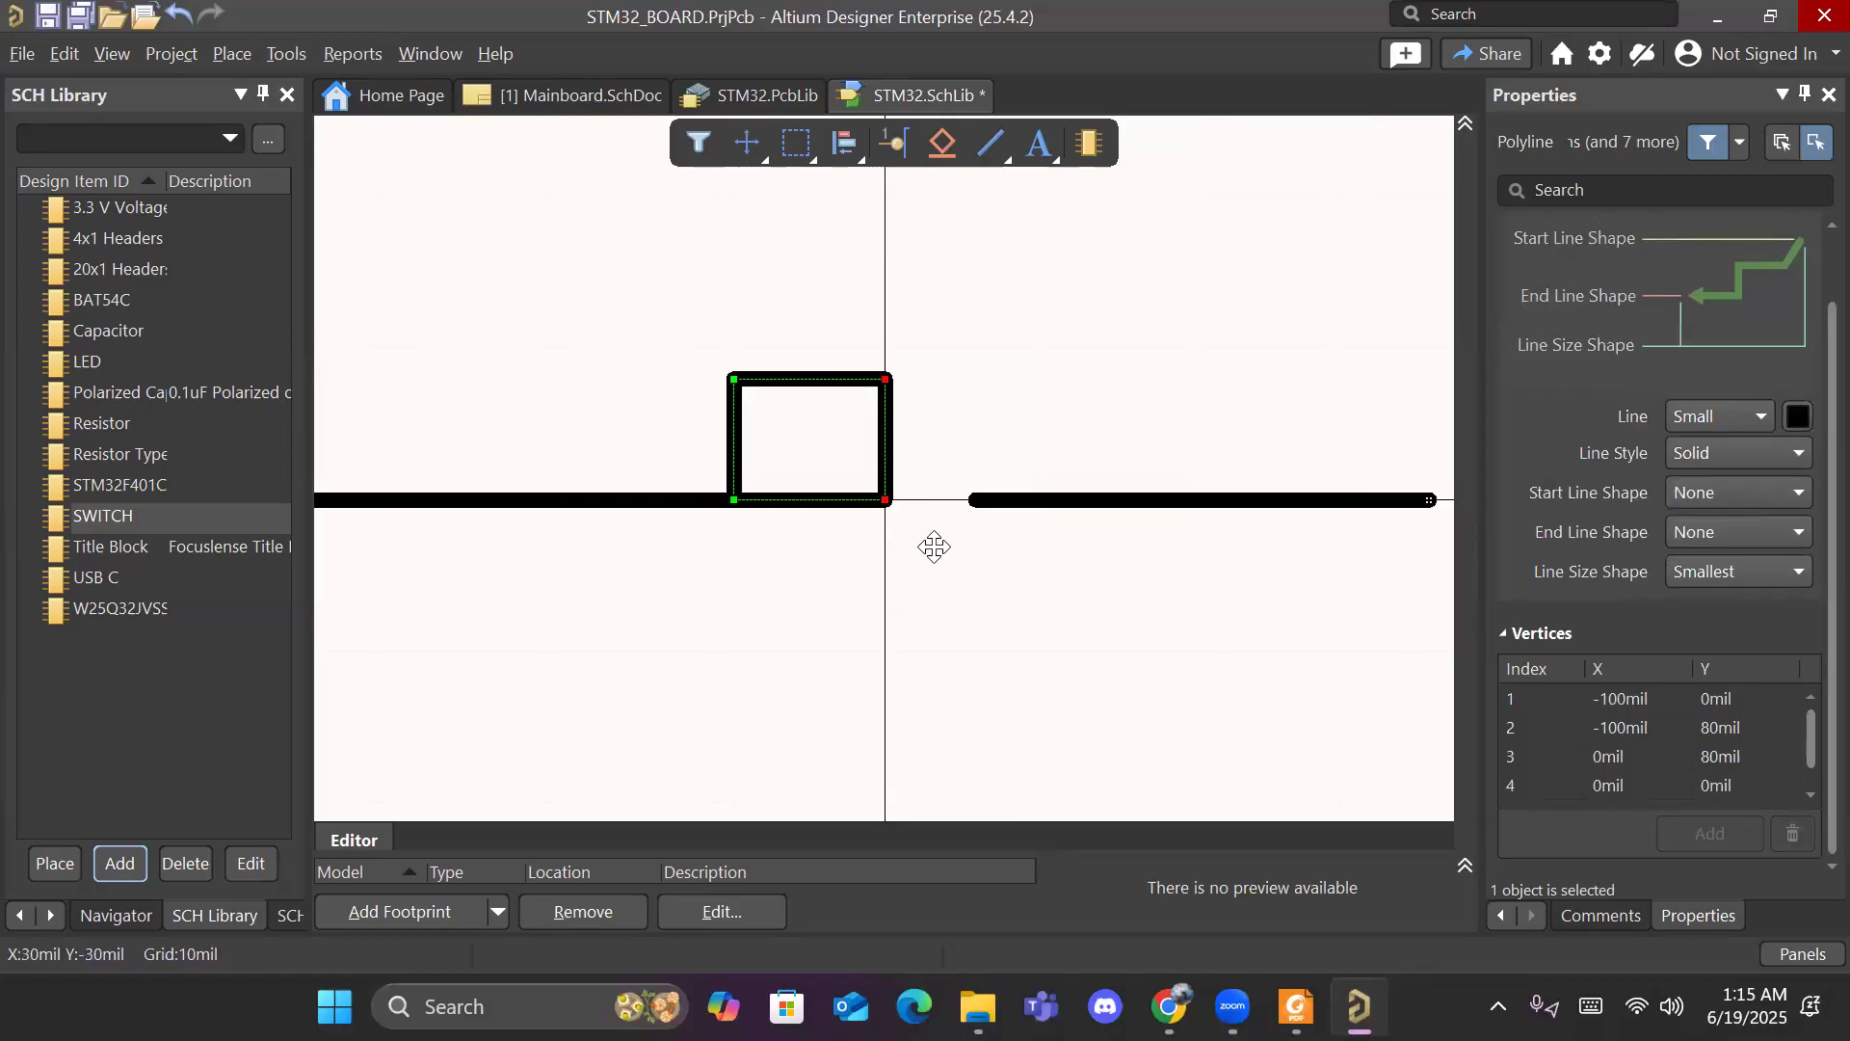
pyautogui.click(1043, 511)
pyautogui.moveTo(1043, 511); pyautogui.dragTo(1431, 508)
pyautogui.click(693, 445)
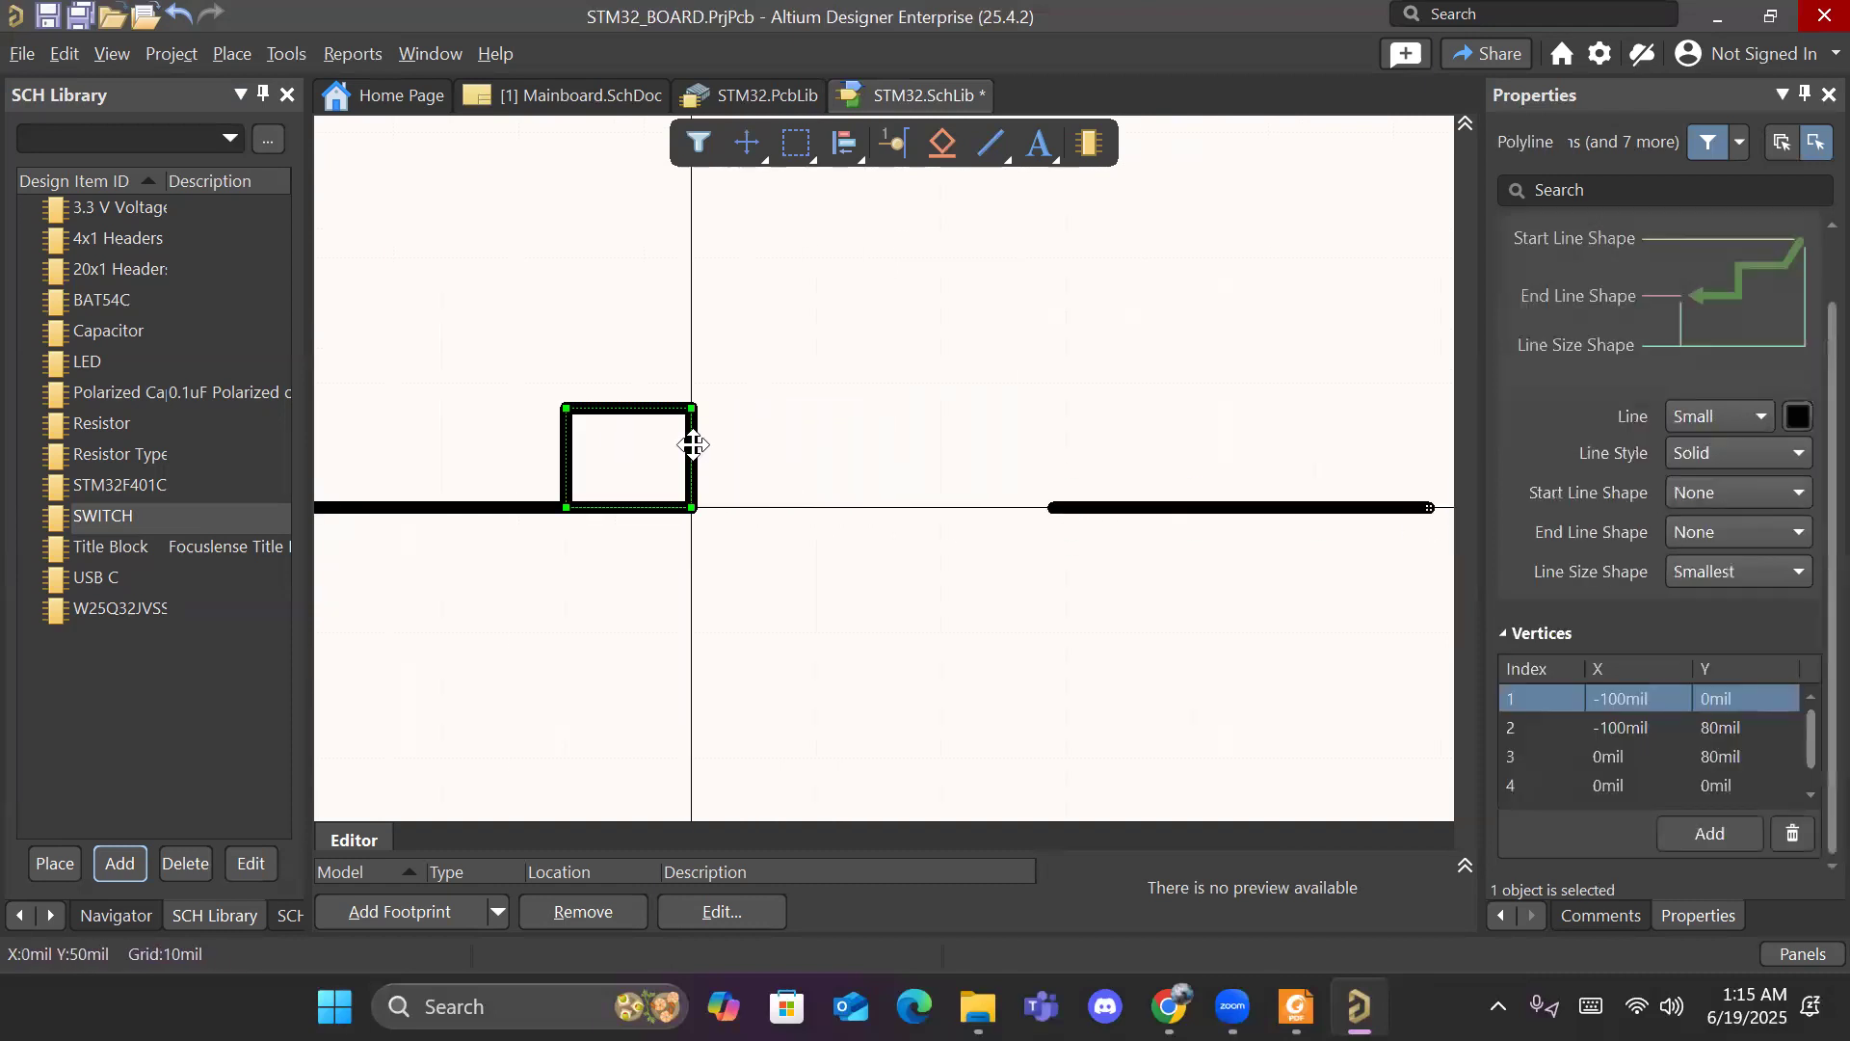
pyautogui.hotkey('ctrl', 'v')
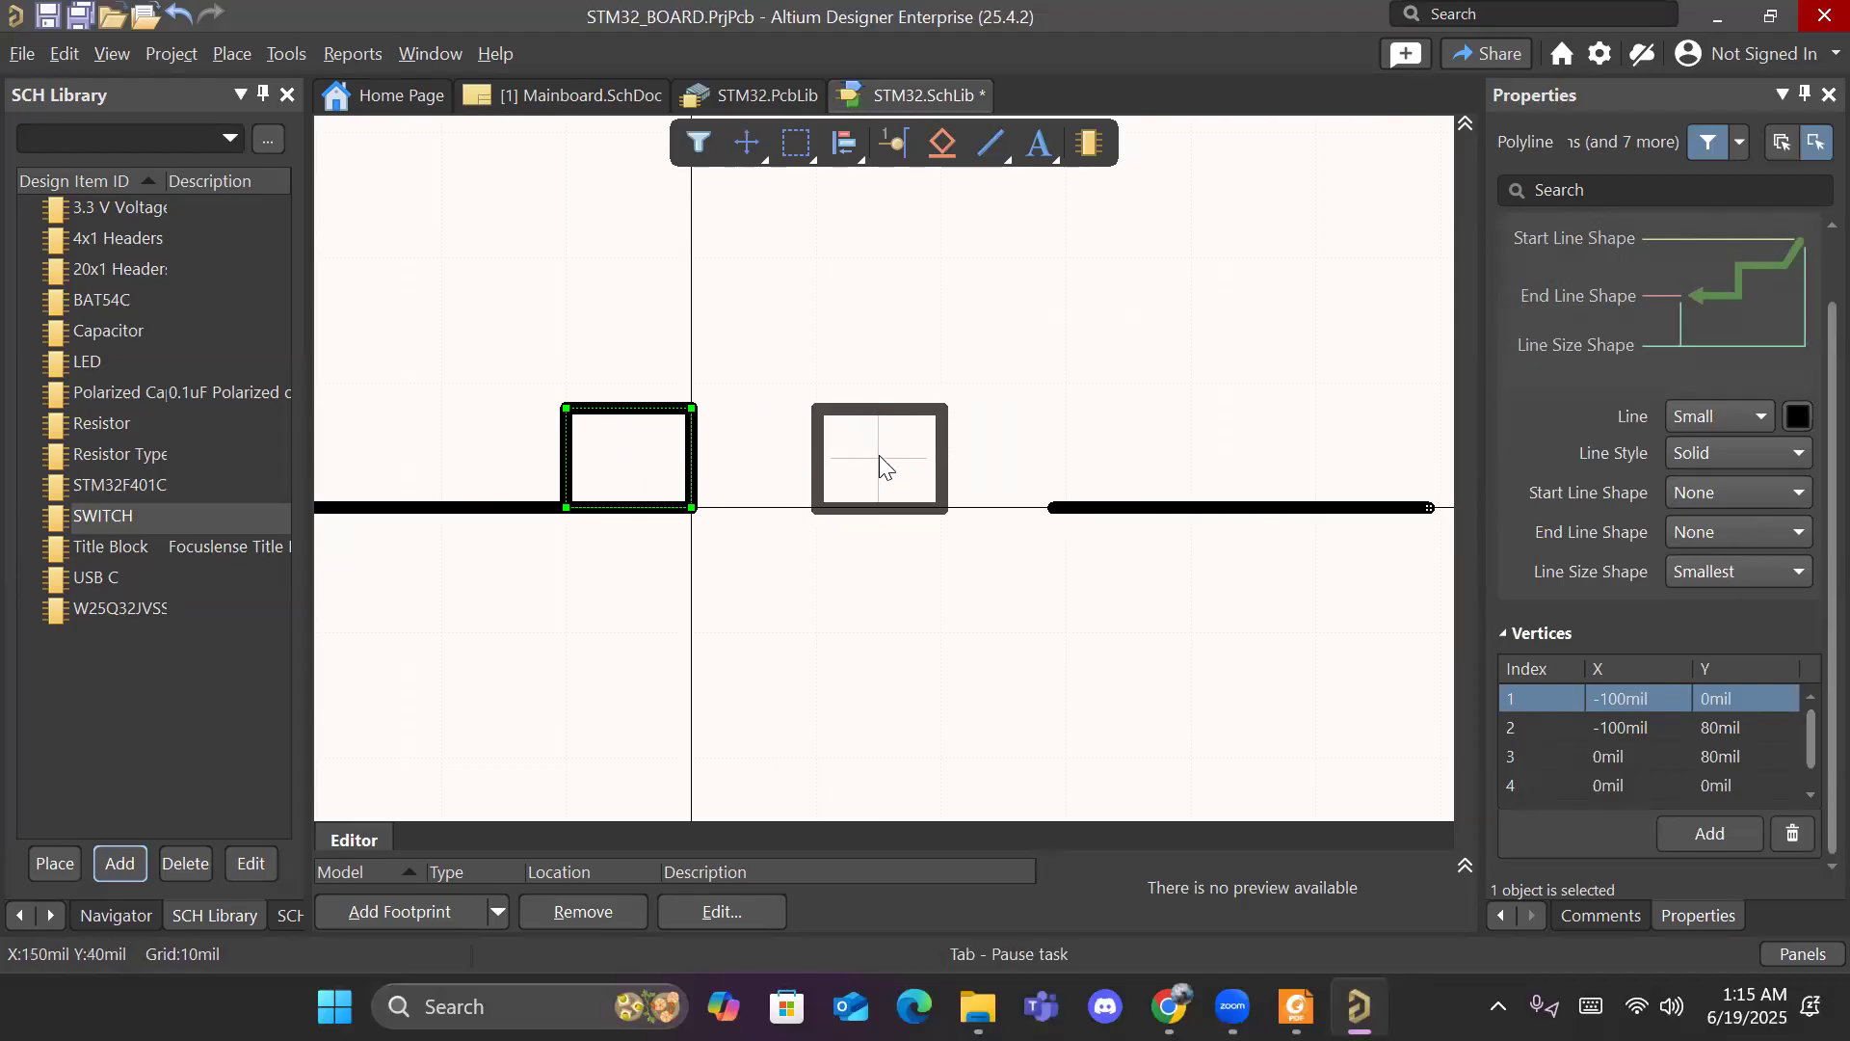
pyautogui.click(879, 454)
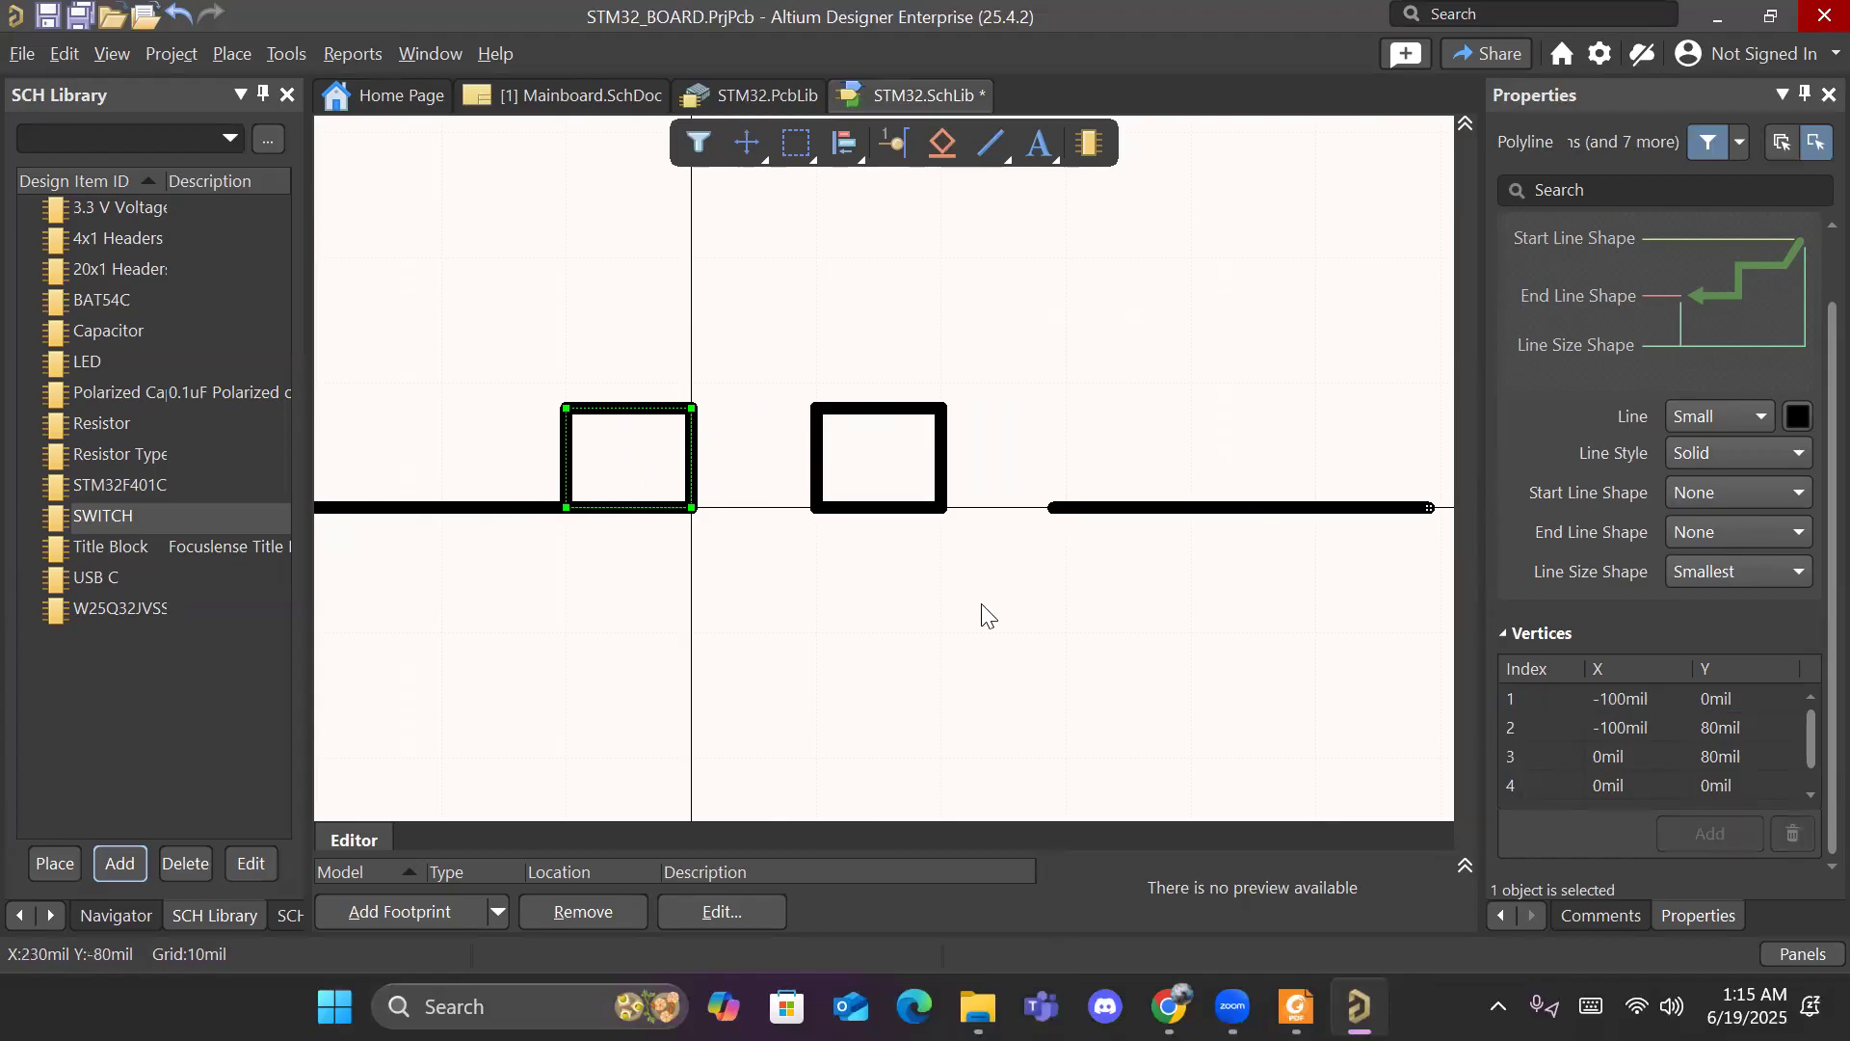
pyautogui.moveTo(1117, 518); pyautogui.dragTo(1315, 508)
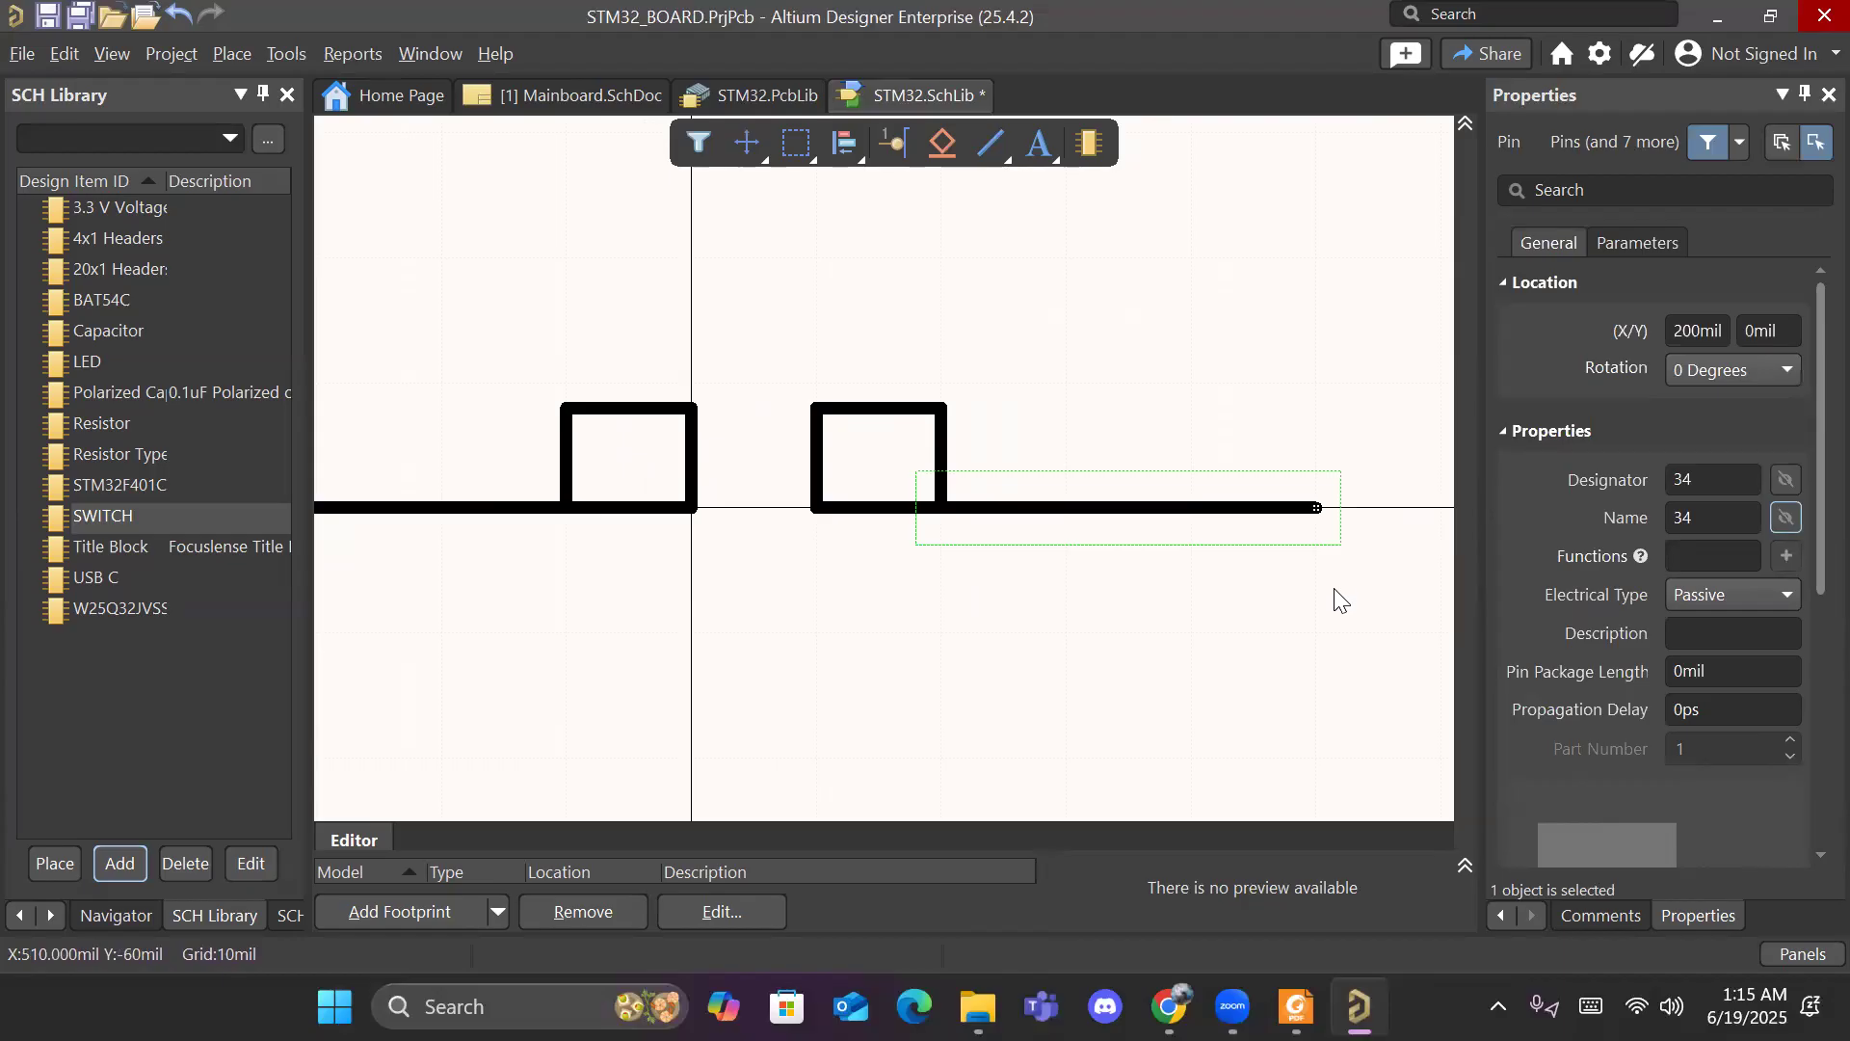
# Step: Place a small full circle centred on the left rectangle's upper-right corner at X 0 mil, Y 80 mil
pyautogui.click(1006, 140)
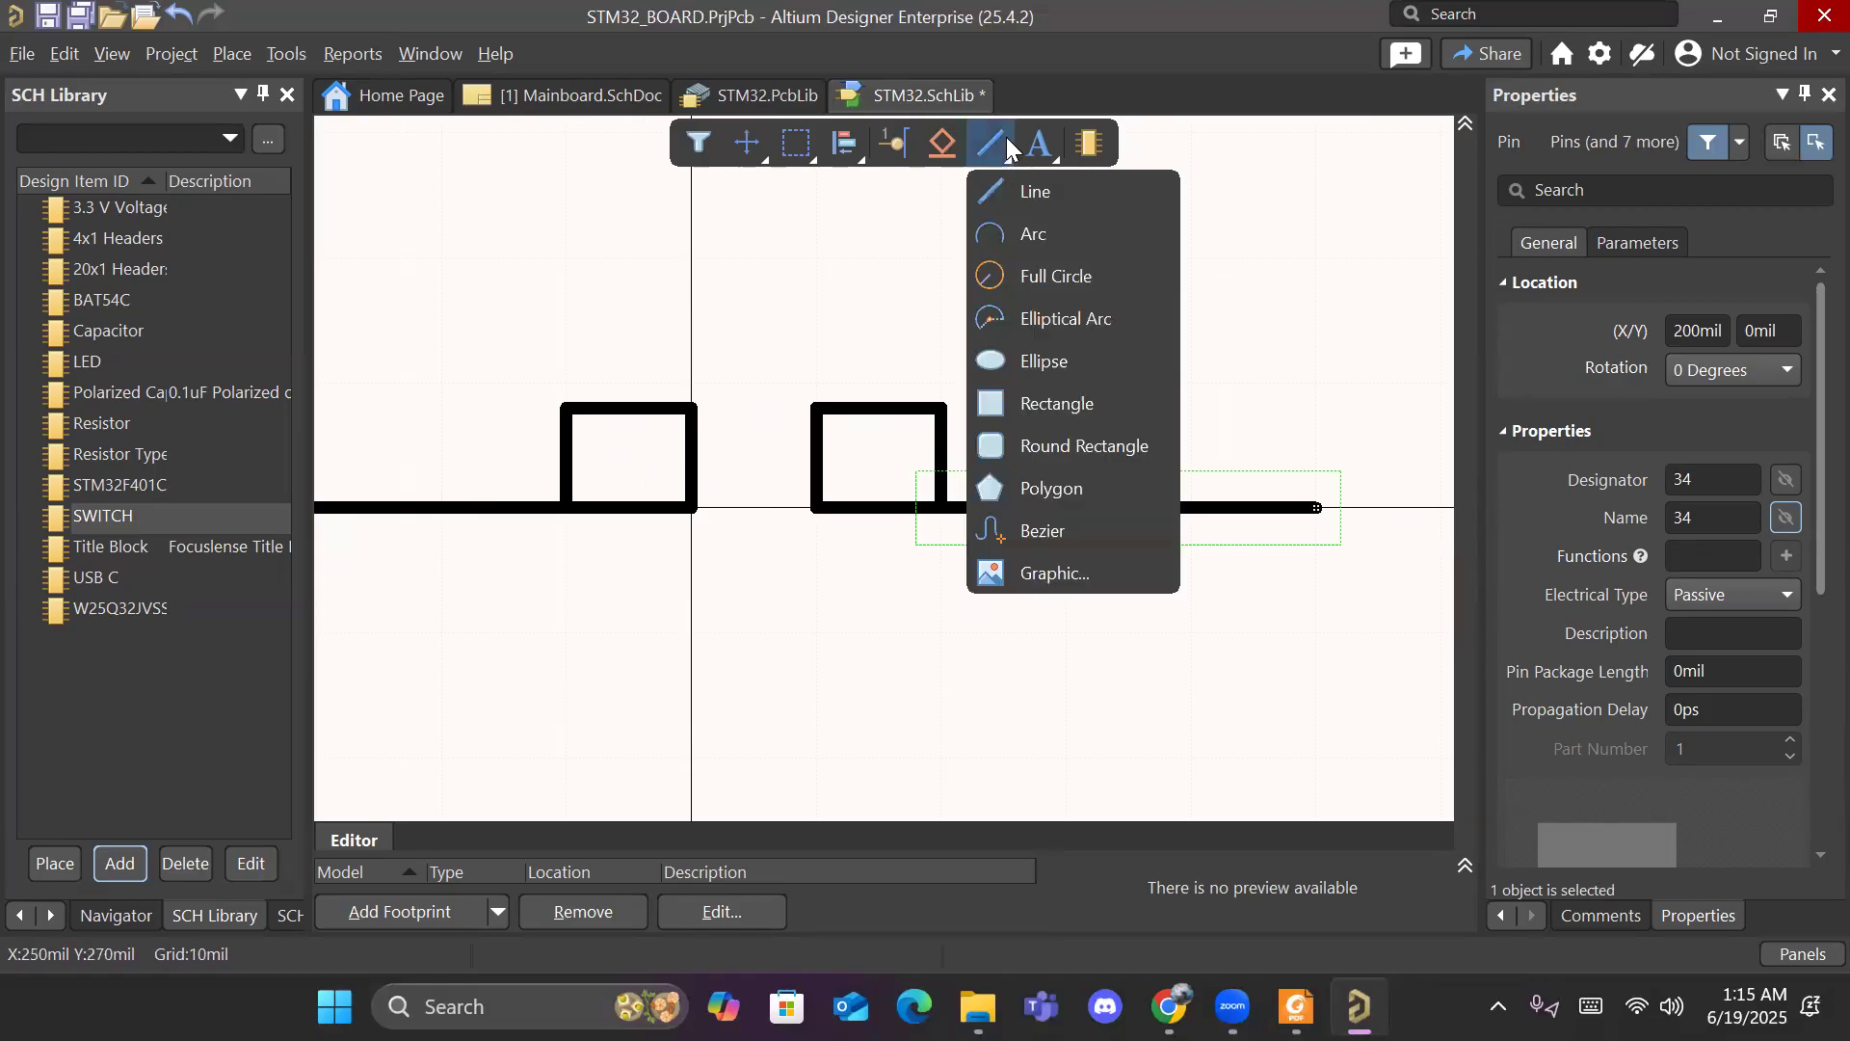
pyautogui.click(1008, 275)
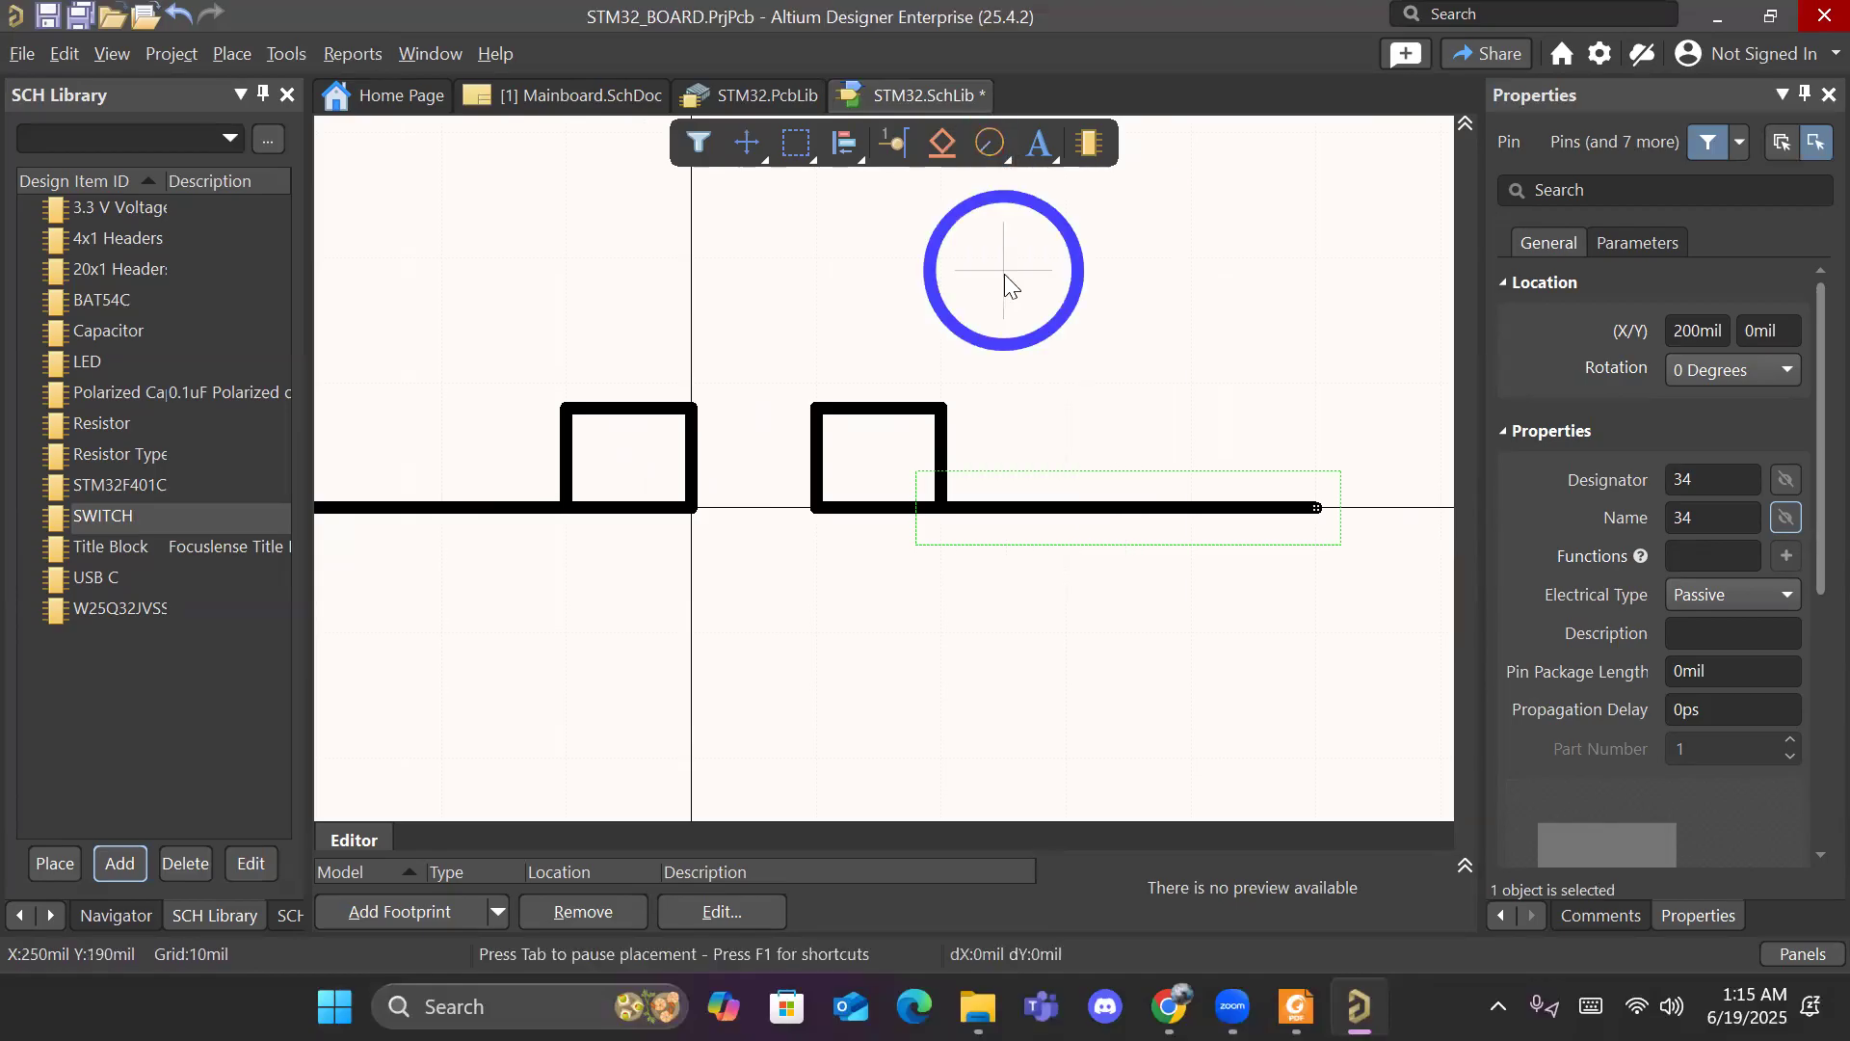
pyautogui.click(692, 408)
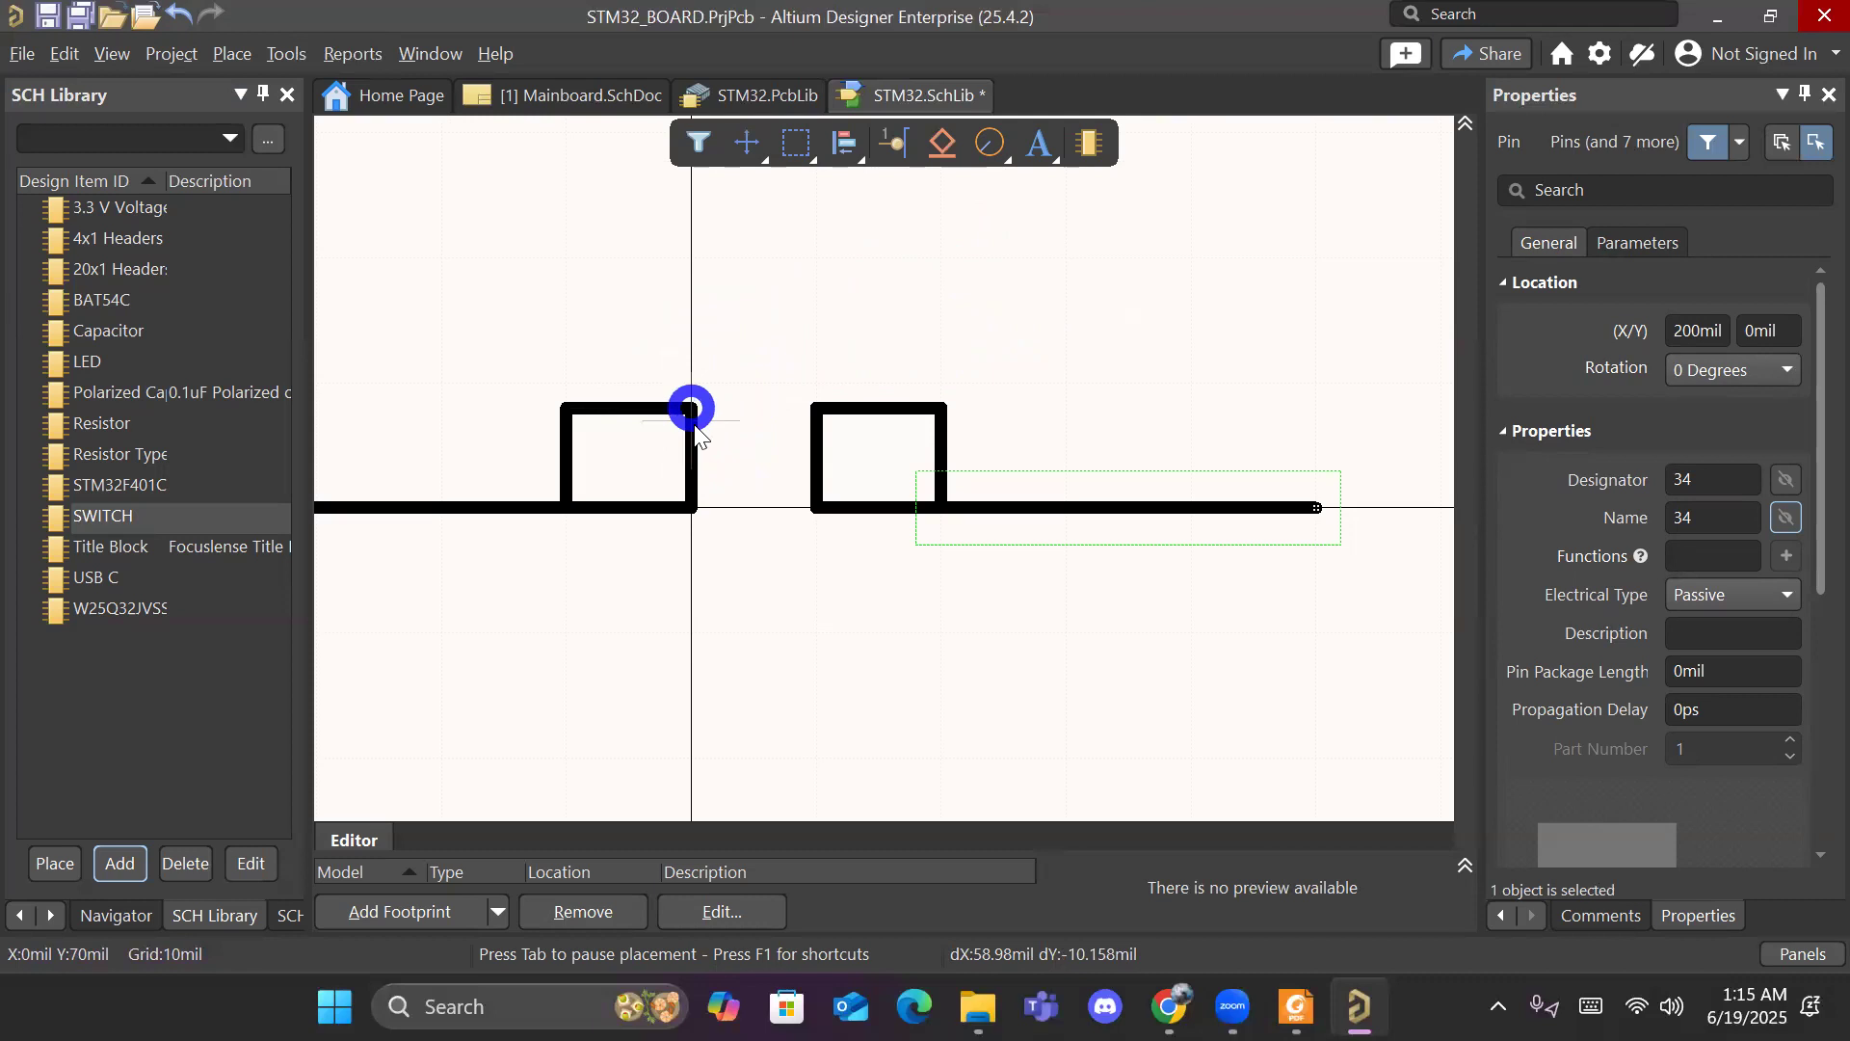
# Step: Place a full circle of about 12 mil radius at the left box's upper-right corner and centre it at X 10 mil, Y 90 mil
pyautogui.click(695, 428)
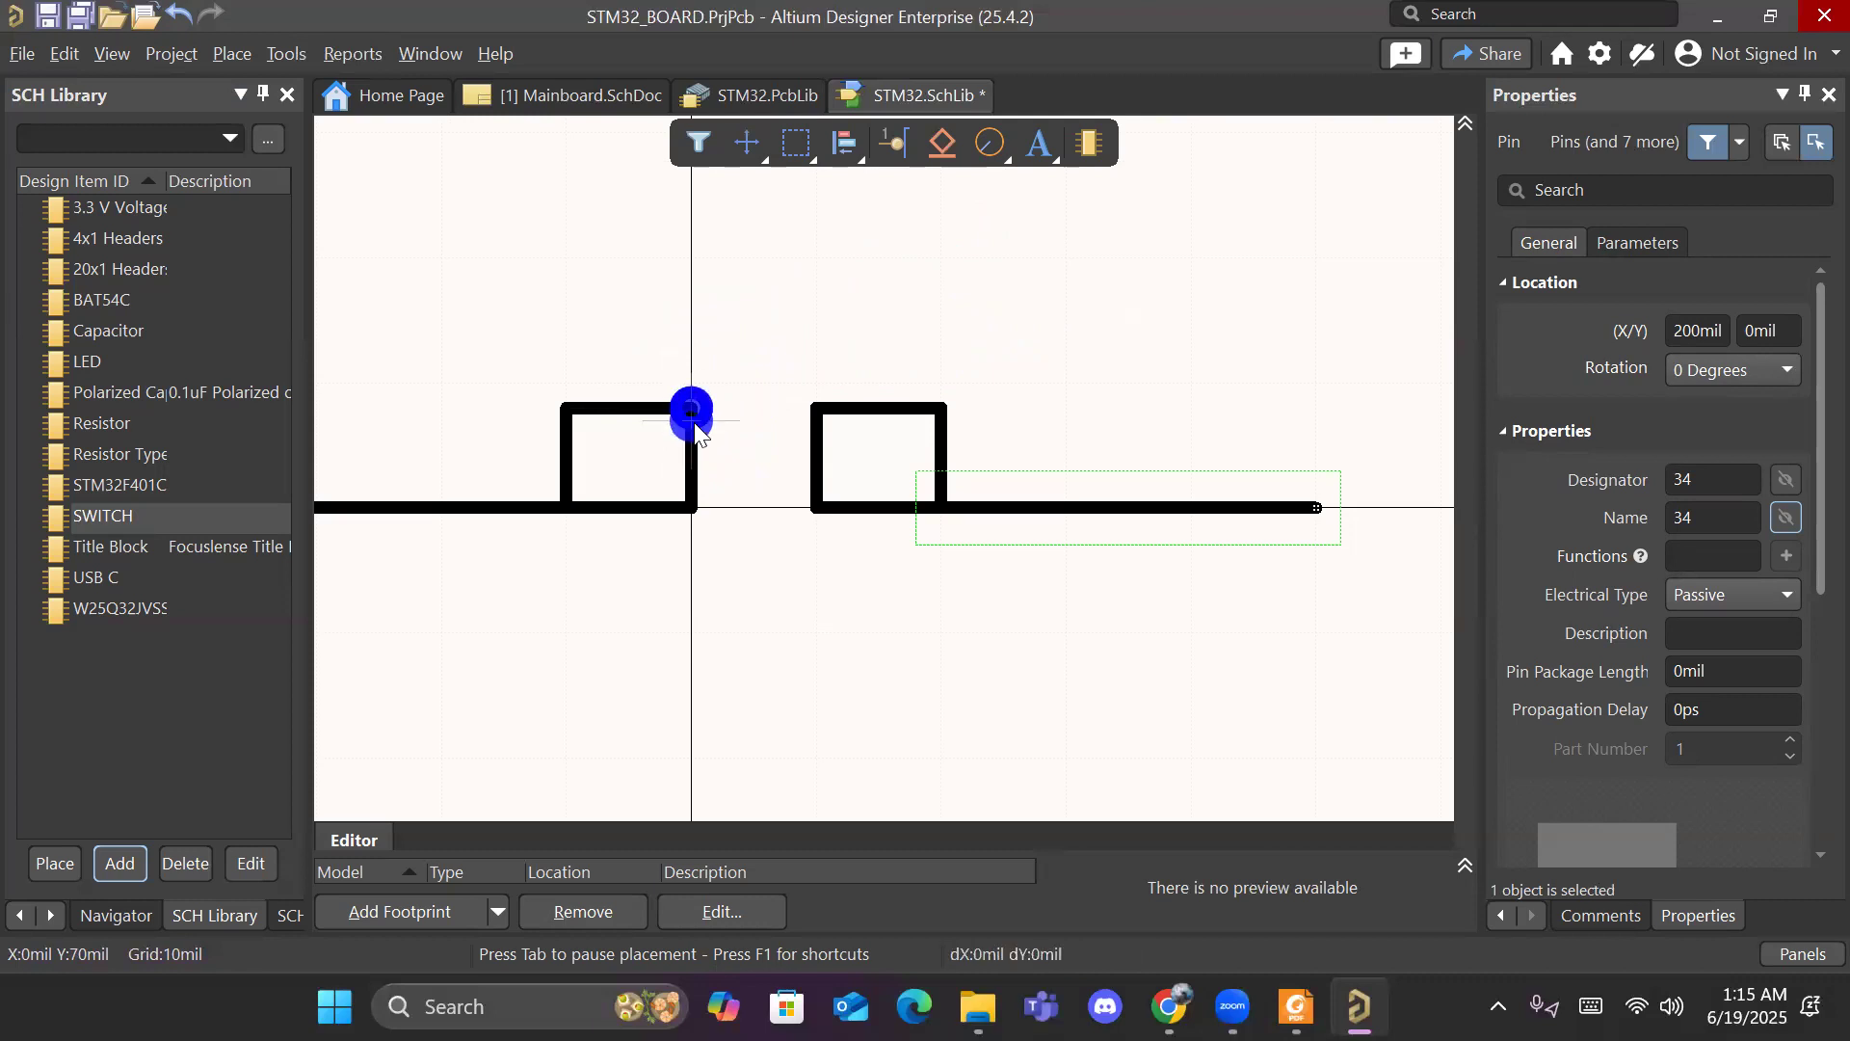
pyautogui.rightClick(778, 497)
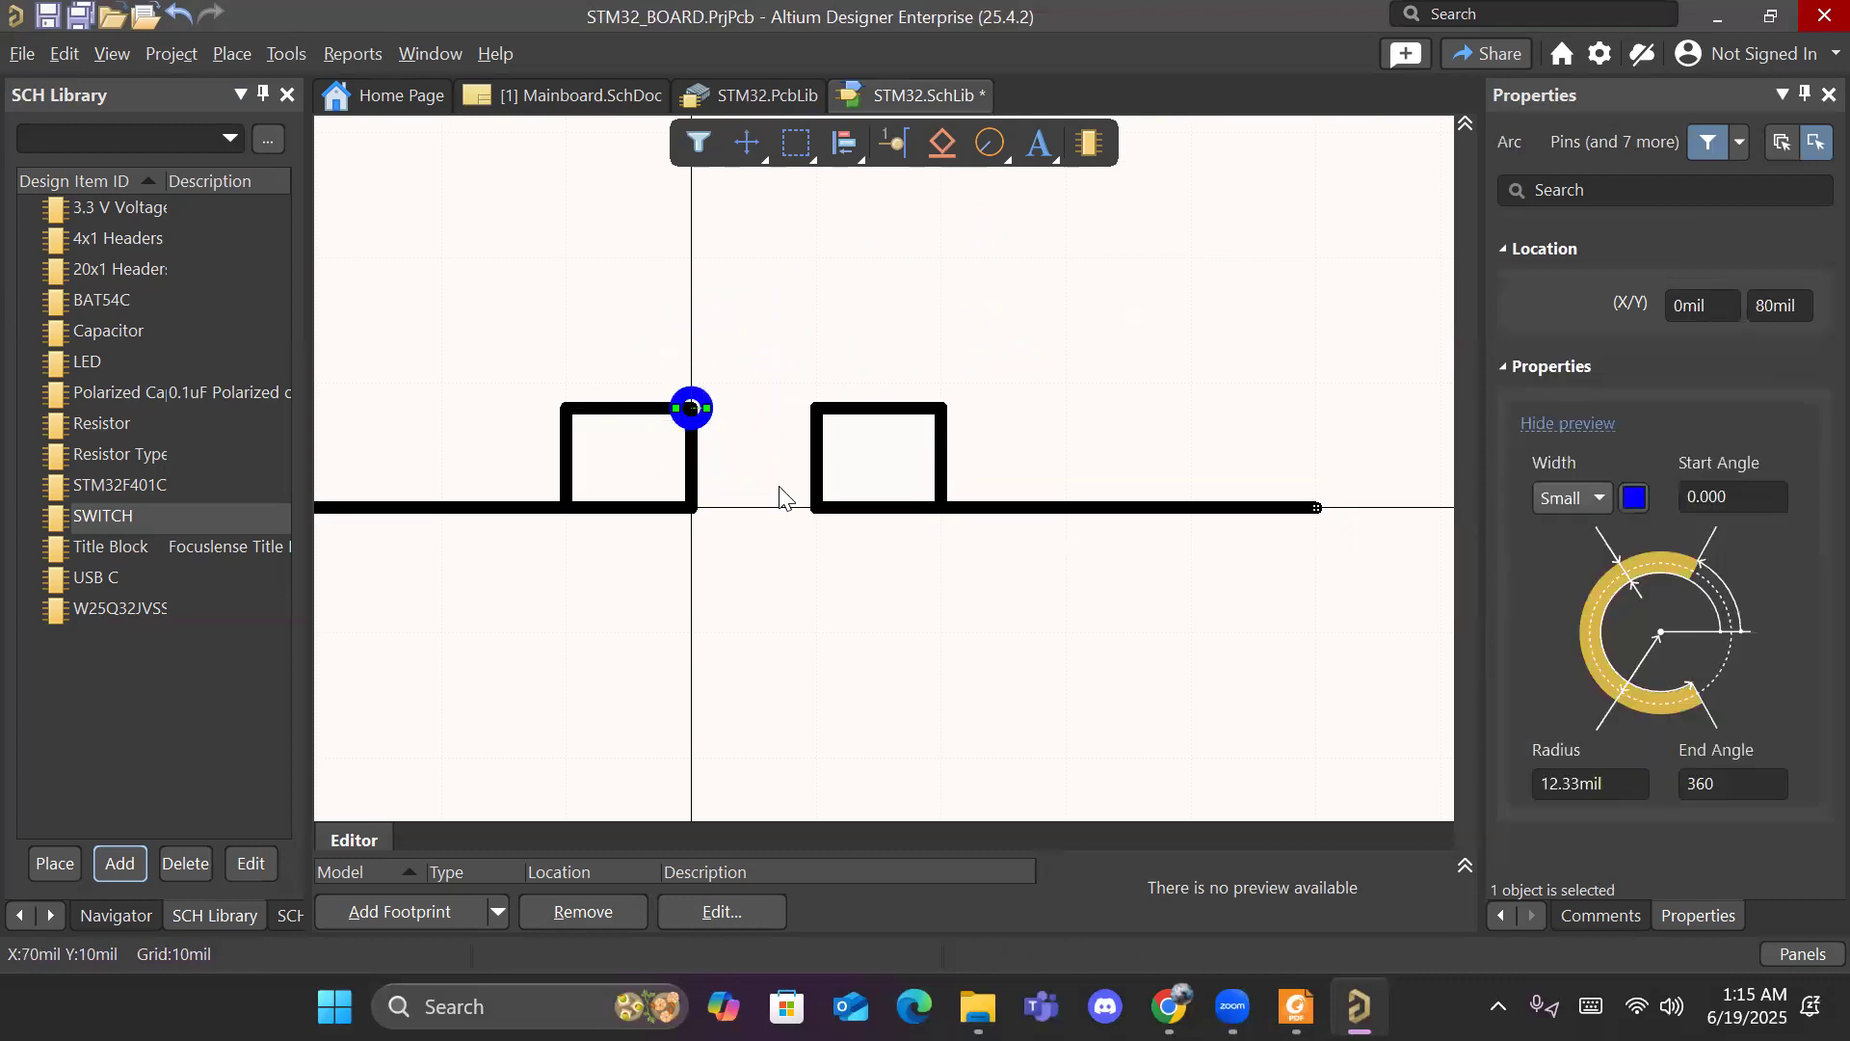
pyautogui.moveTo(696, 408); pyautogui.dragTo(700, 390)
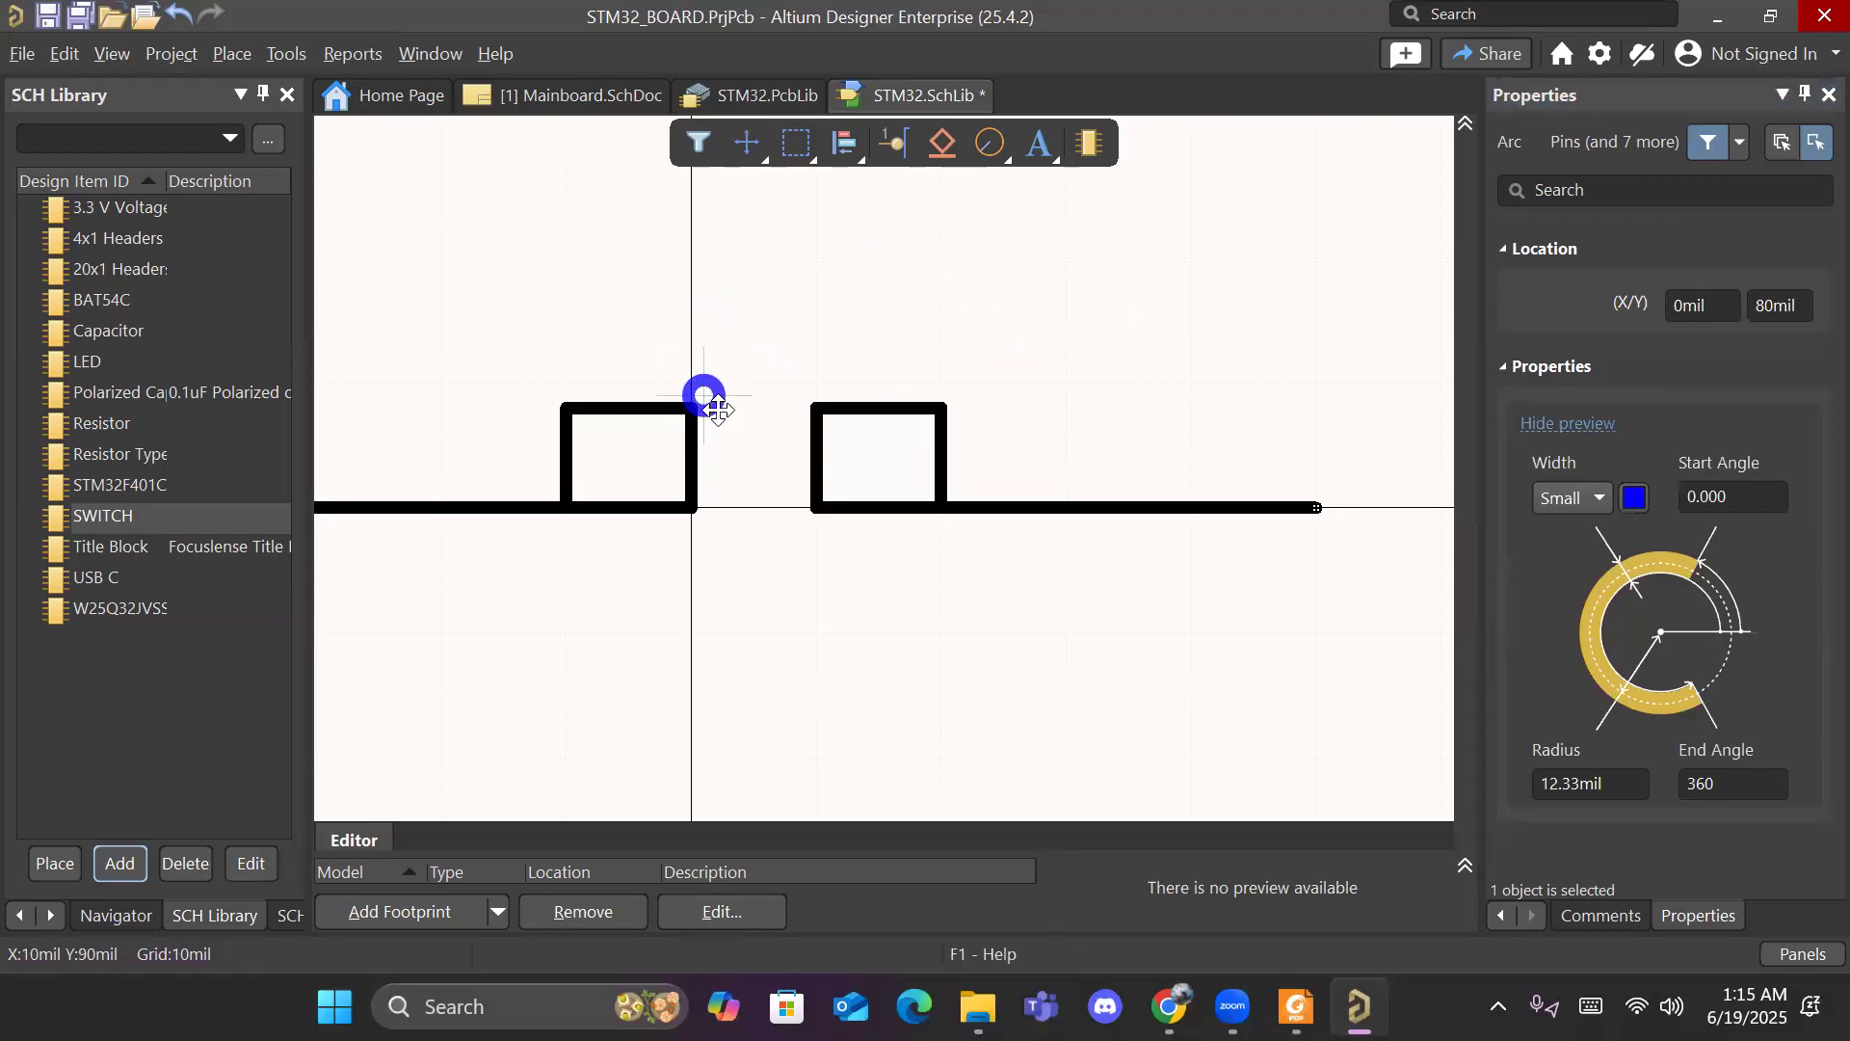
pyautogui.click(769, 556)
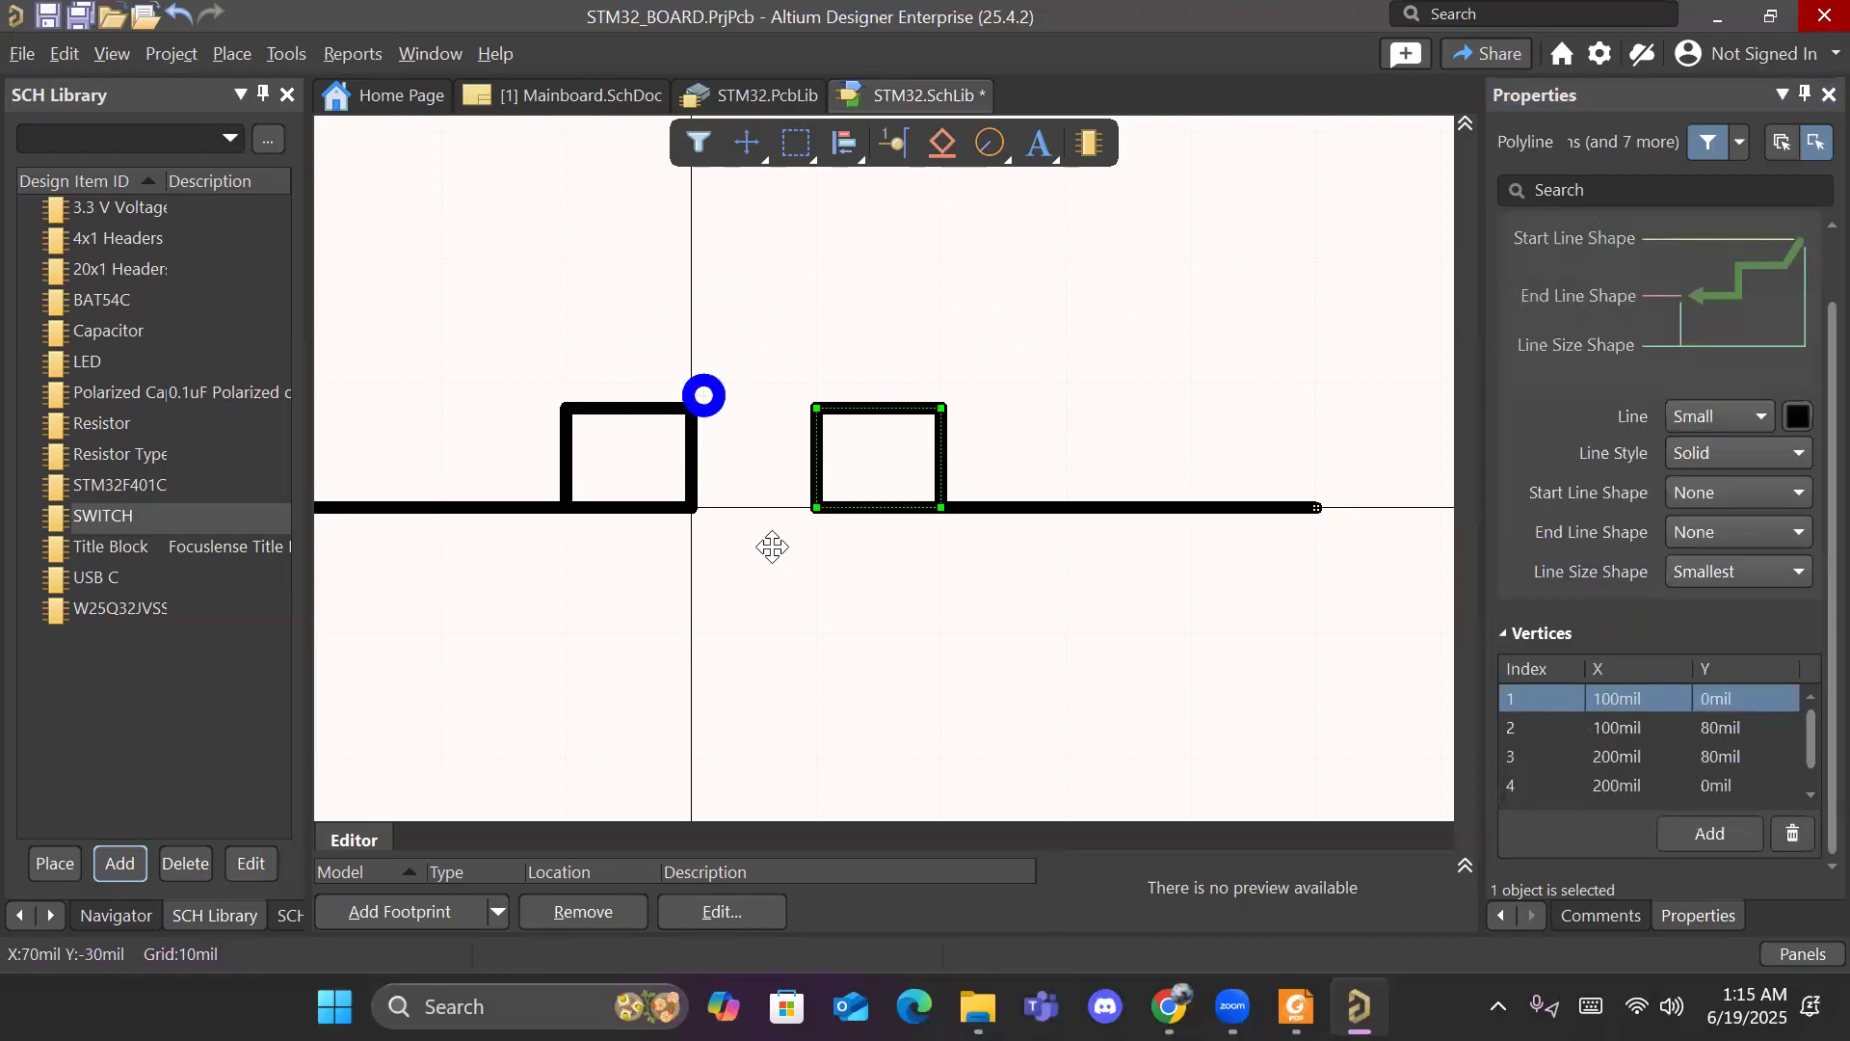
pyautogui.click(772, 435)
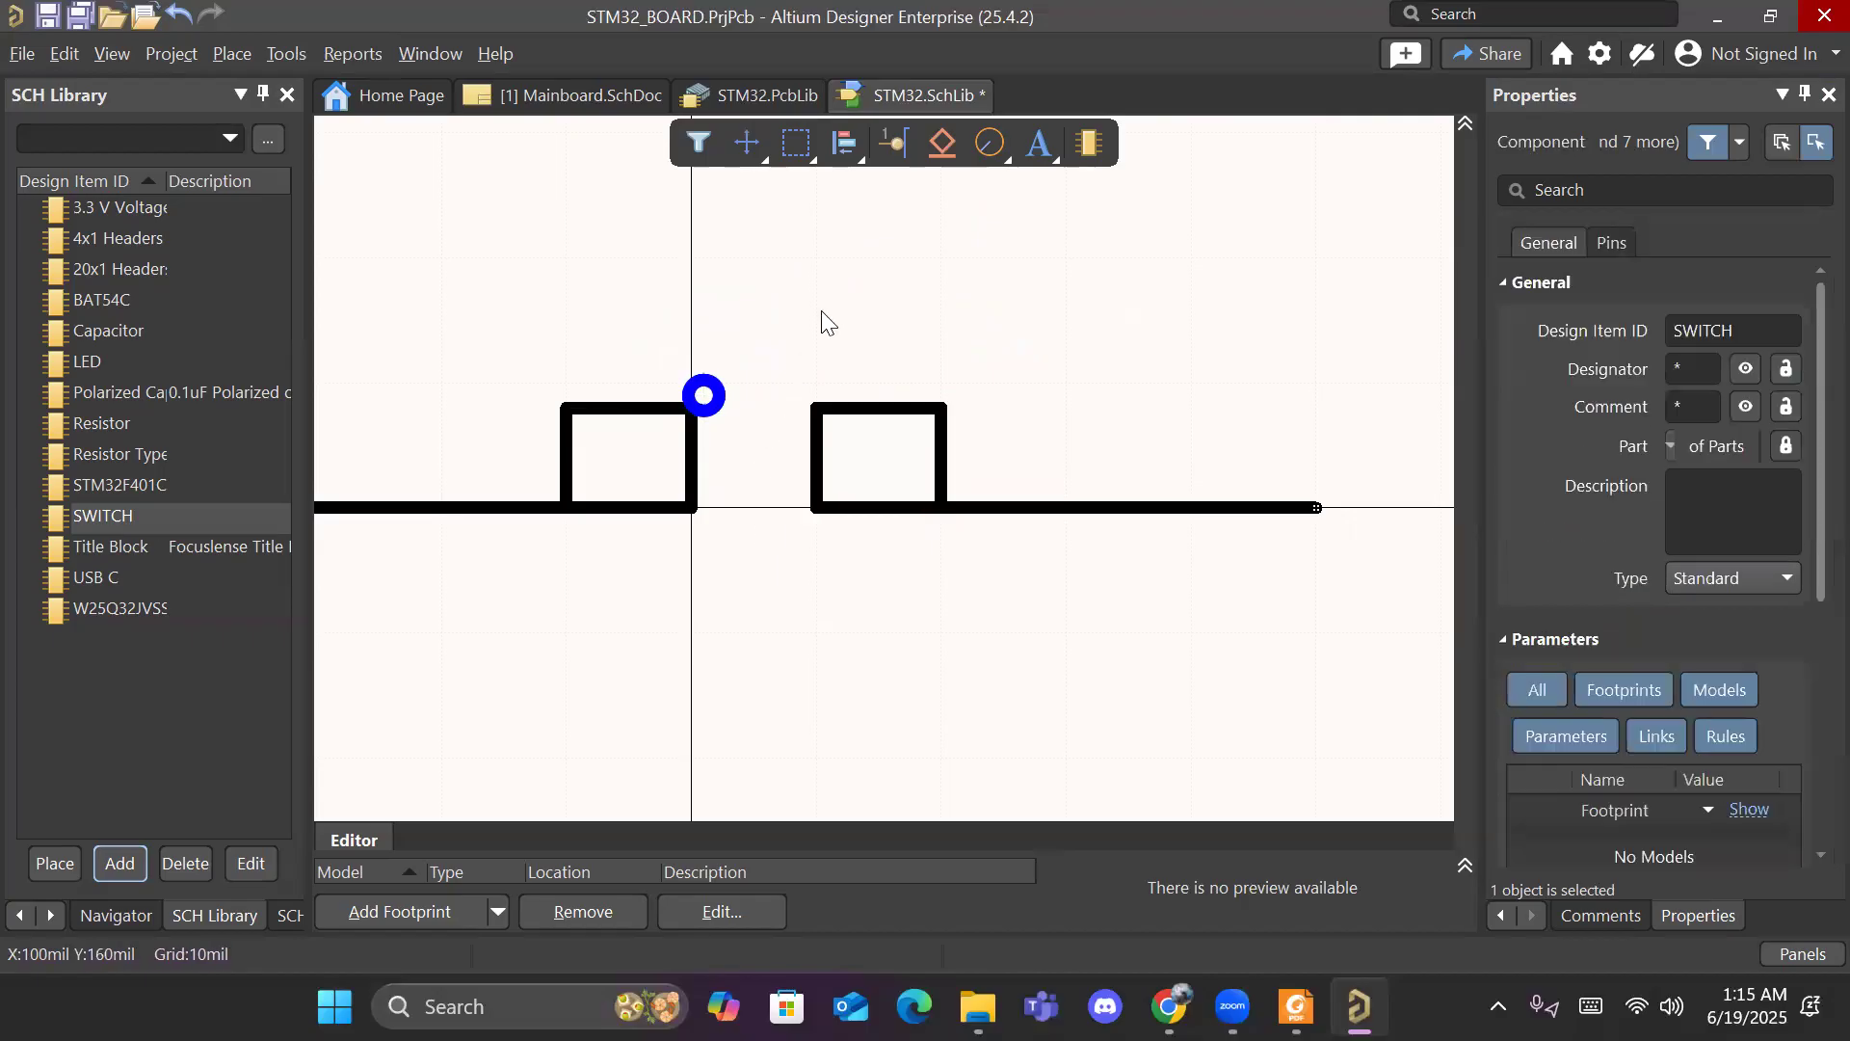
# Step: Duplicate the circle and place the copy just outside the right box's upper-left corner, level with the first circle
pyautogui.click(717, 384)
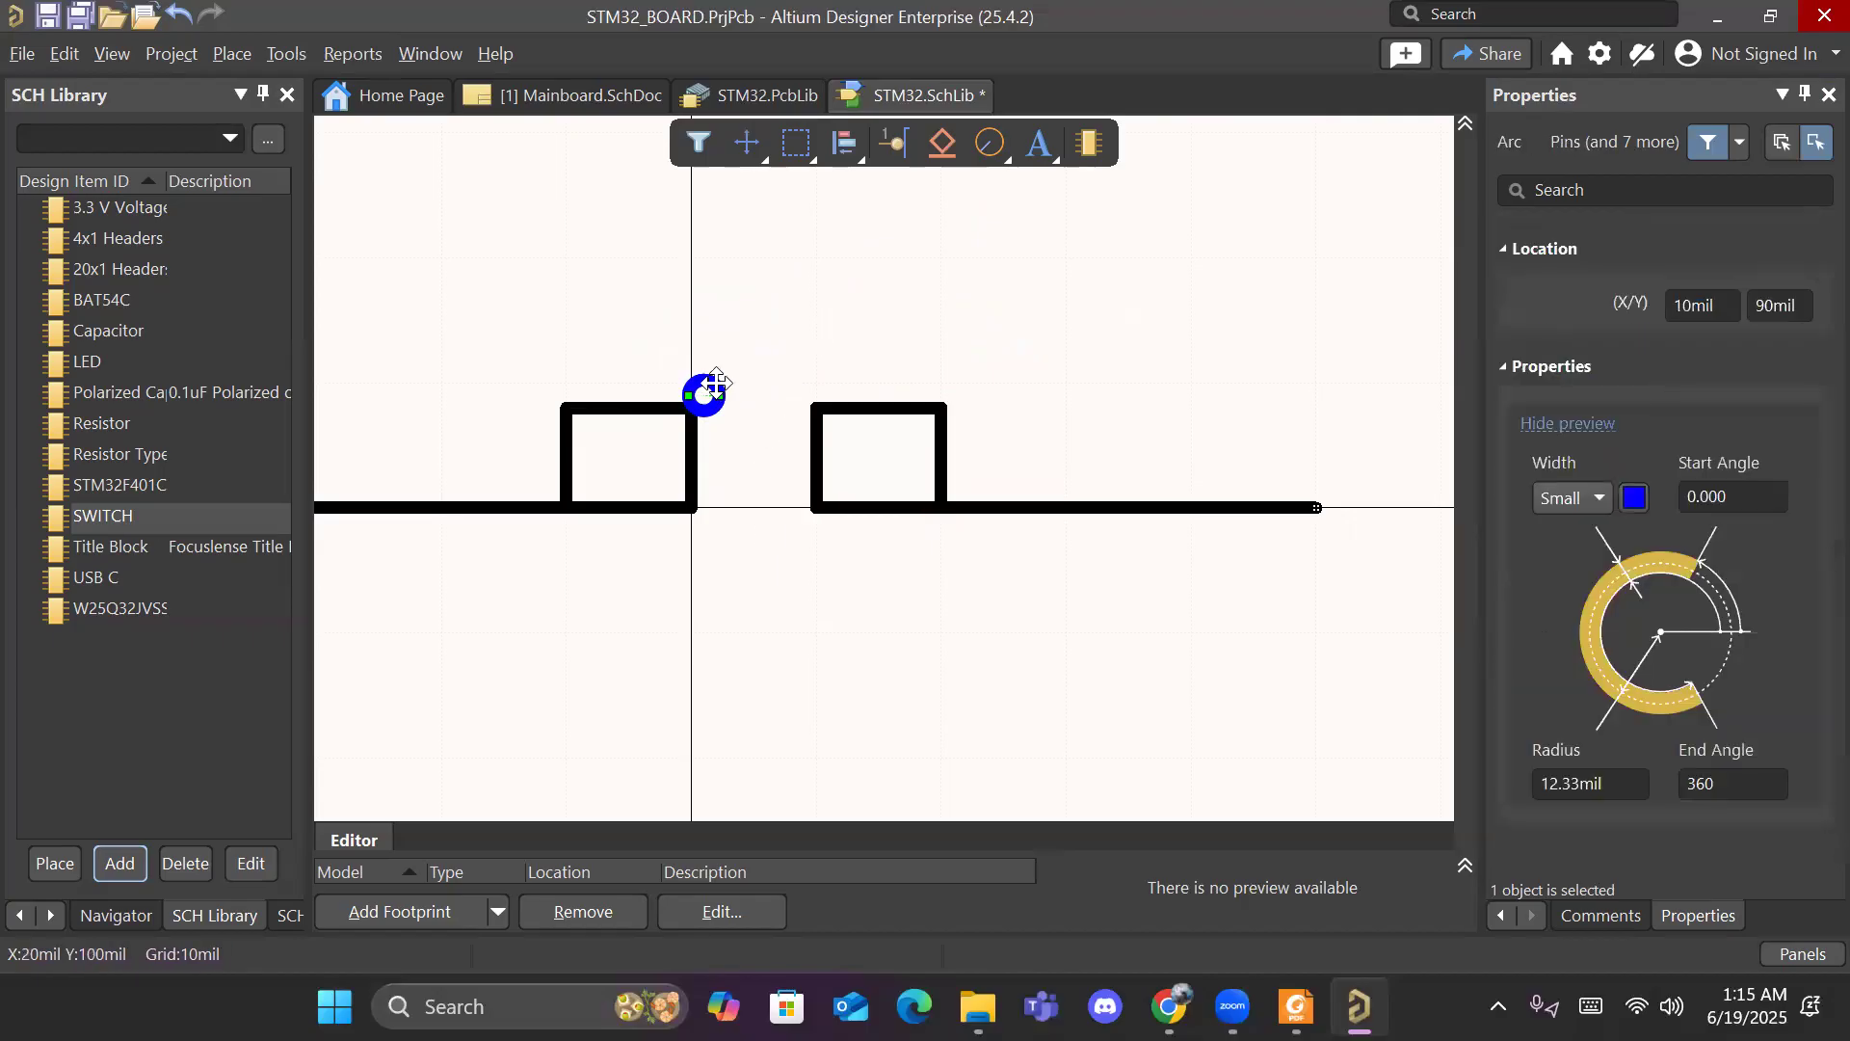
pyautogui.hotkey('ctrl', 'v')
pyautogui.click(805, 396)
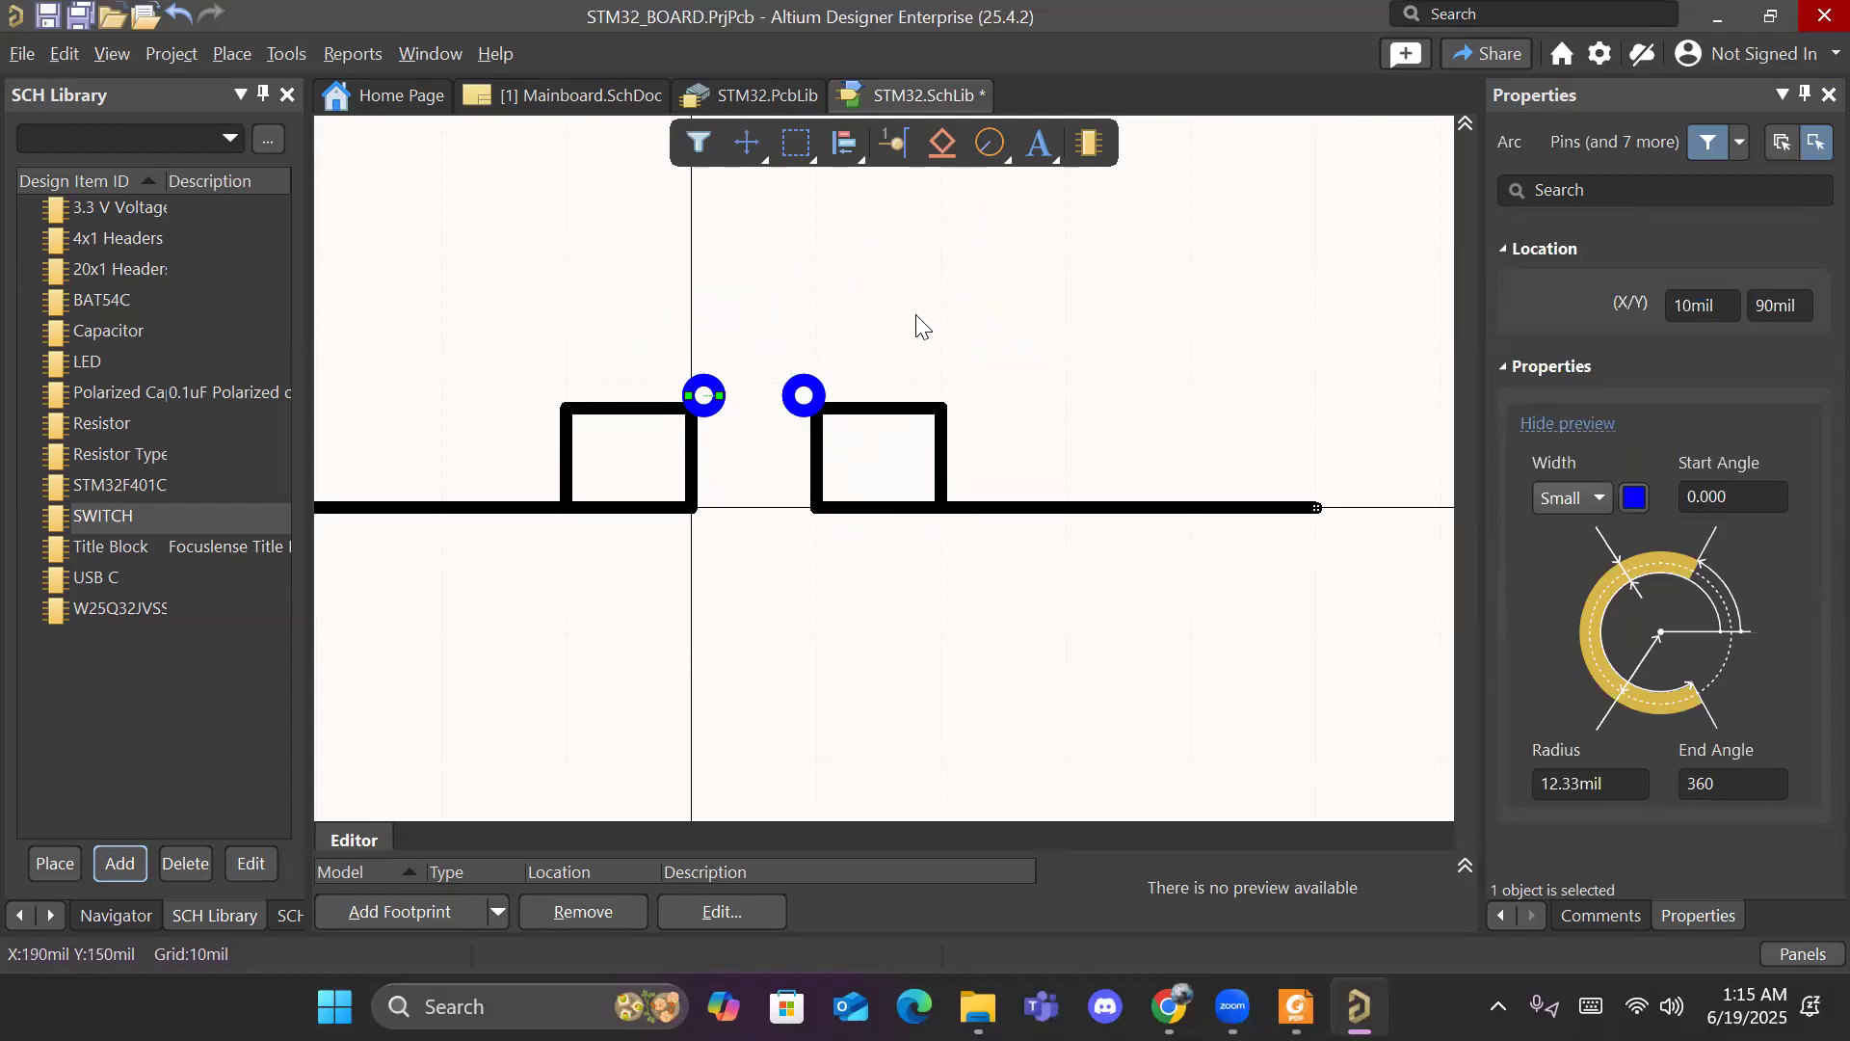
# Step: Draw a slanted line above the two circles from about X 0 mil, Y 110 mil to X 80 mil, Y 140 mil
pyautogui.click(977, 153)
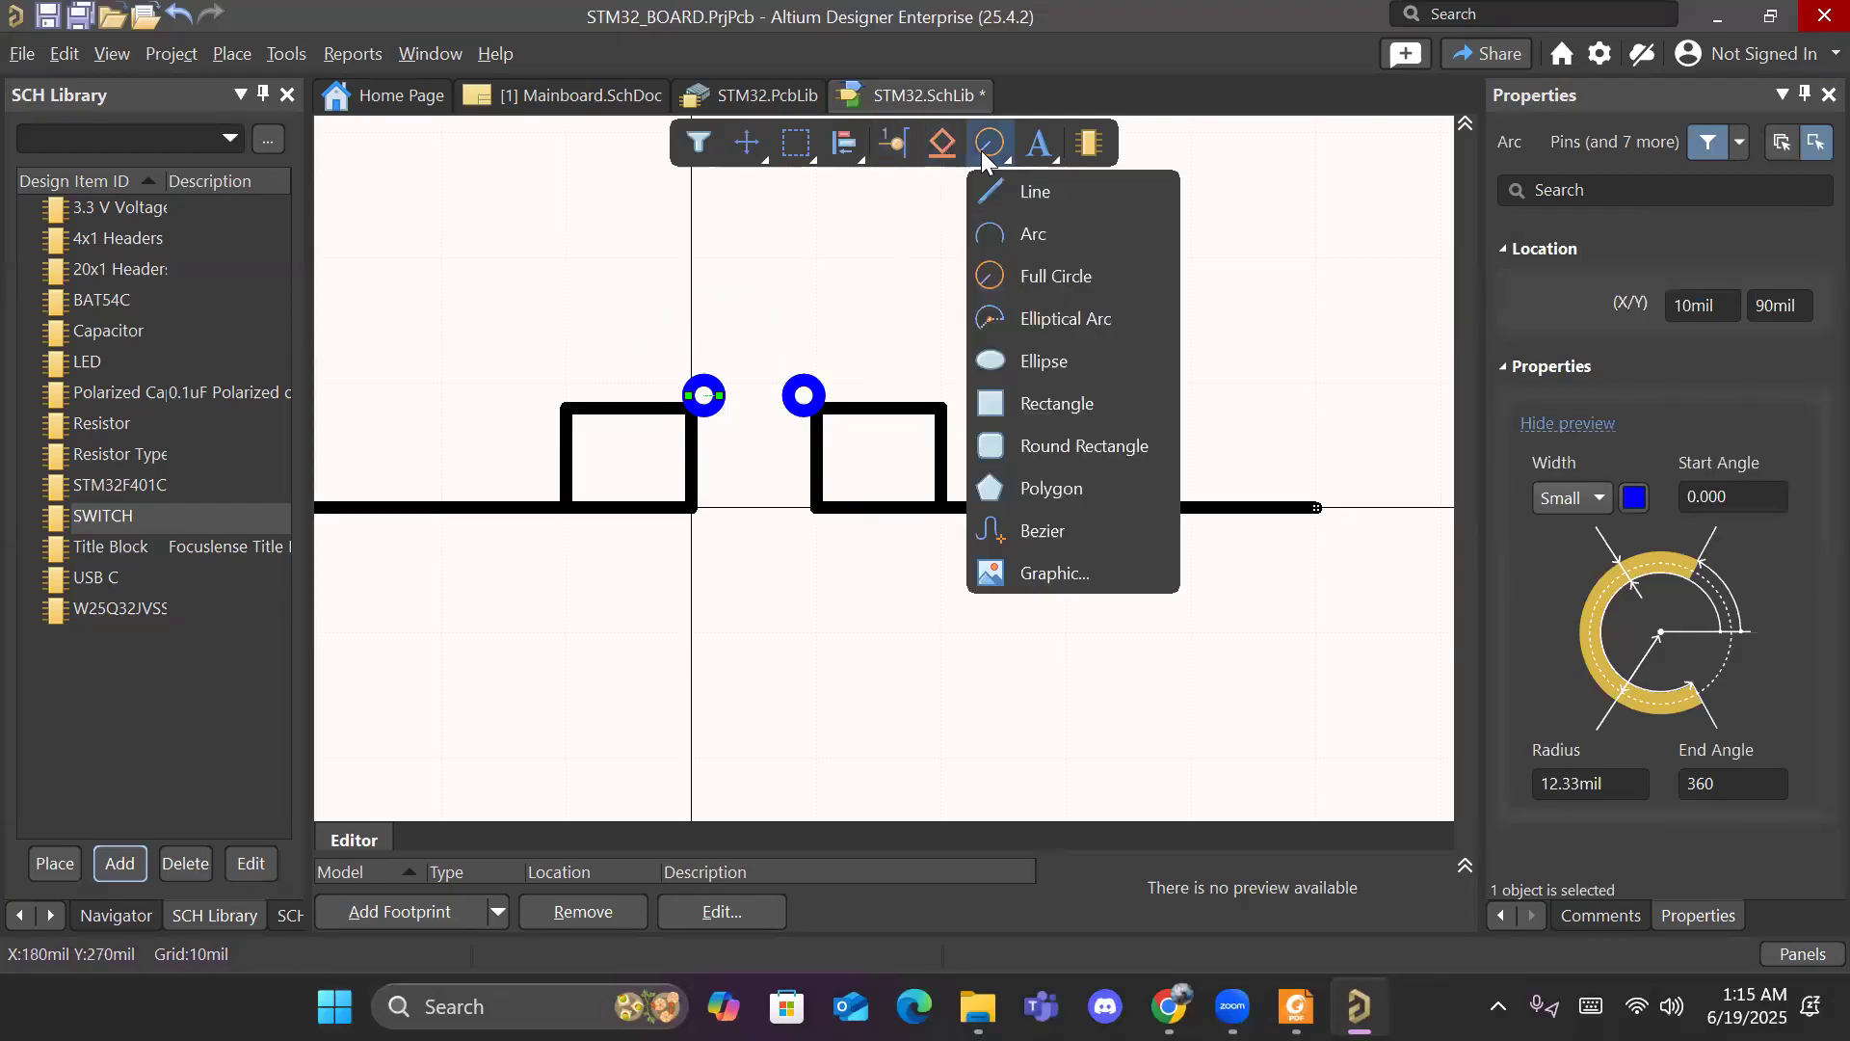
pyautogui.click(1023, 190)
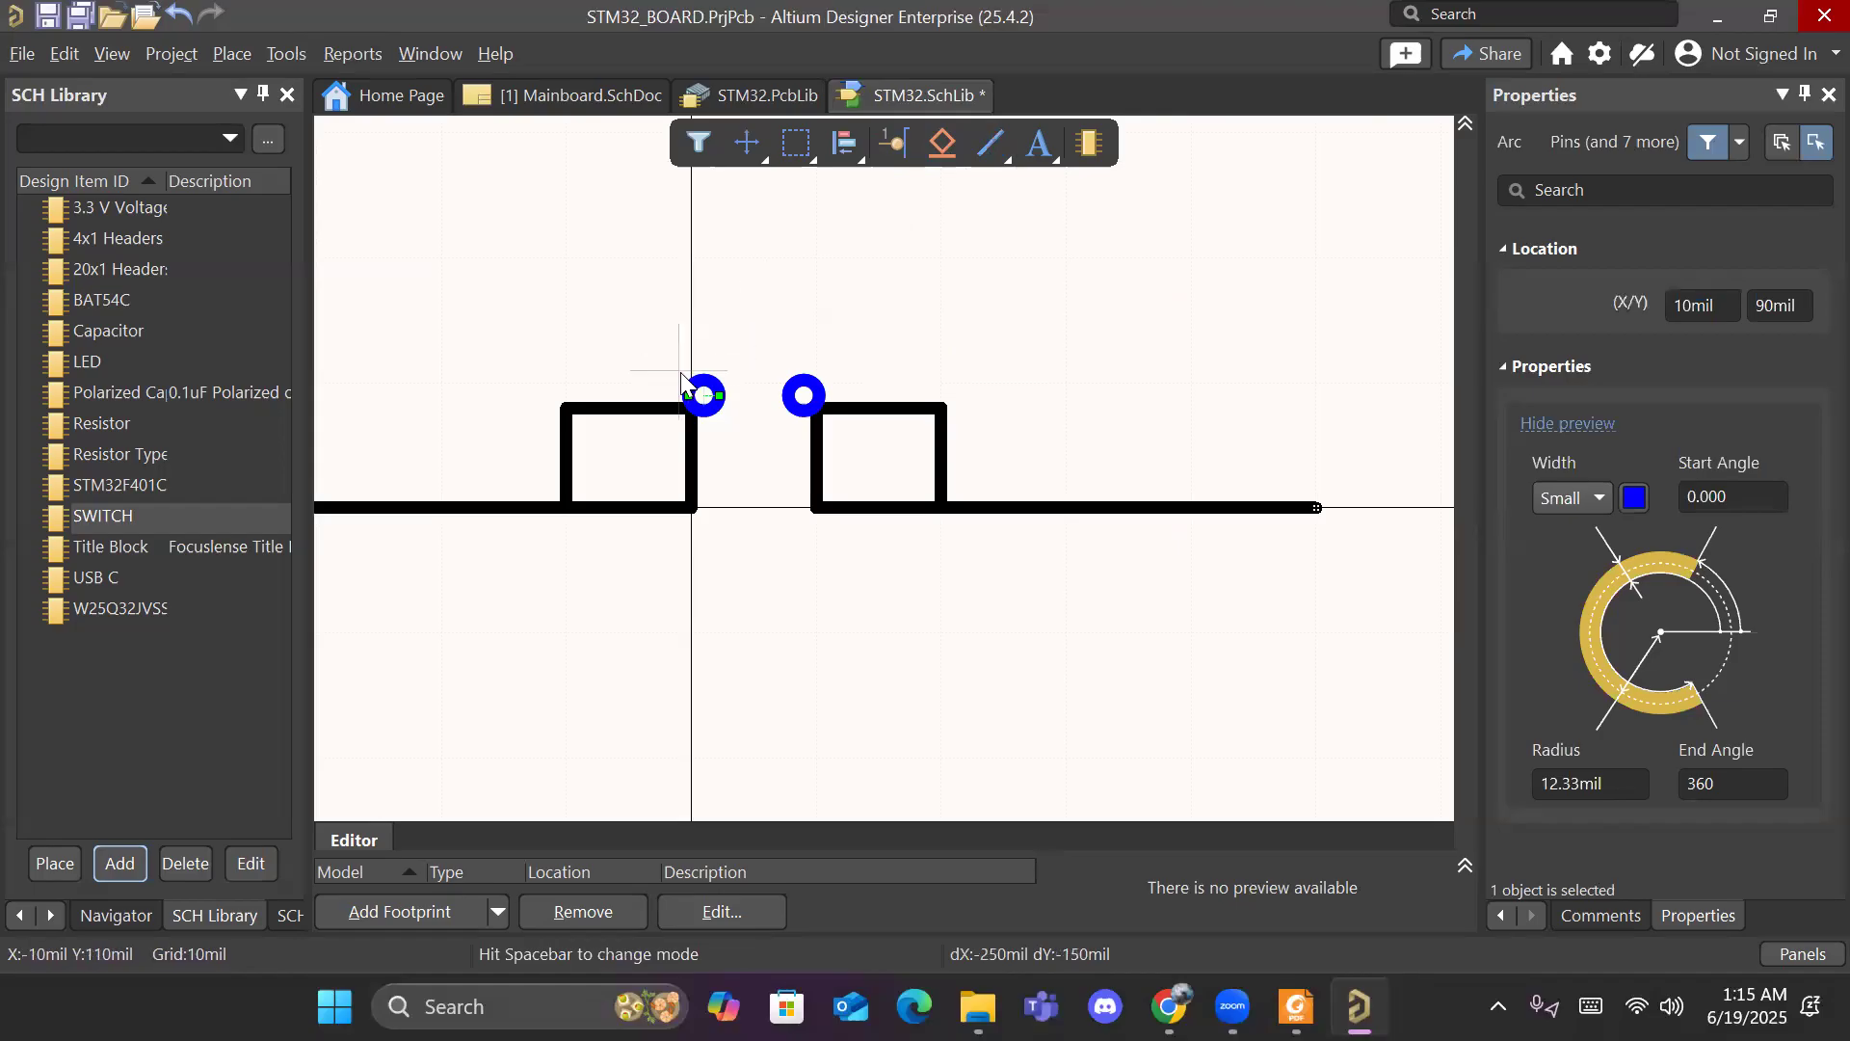
pyautogui.click(684, 380)
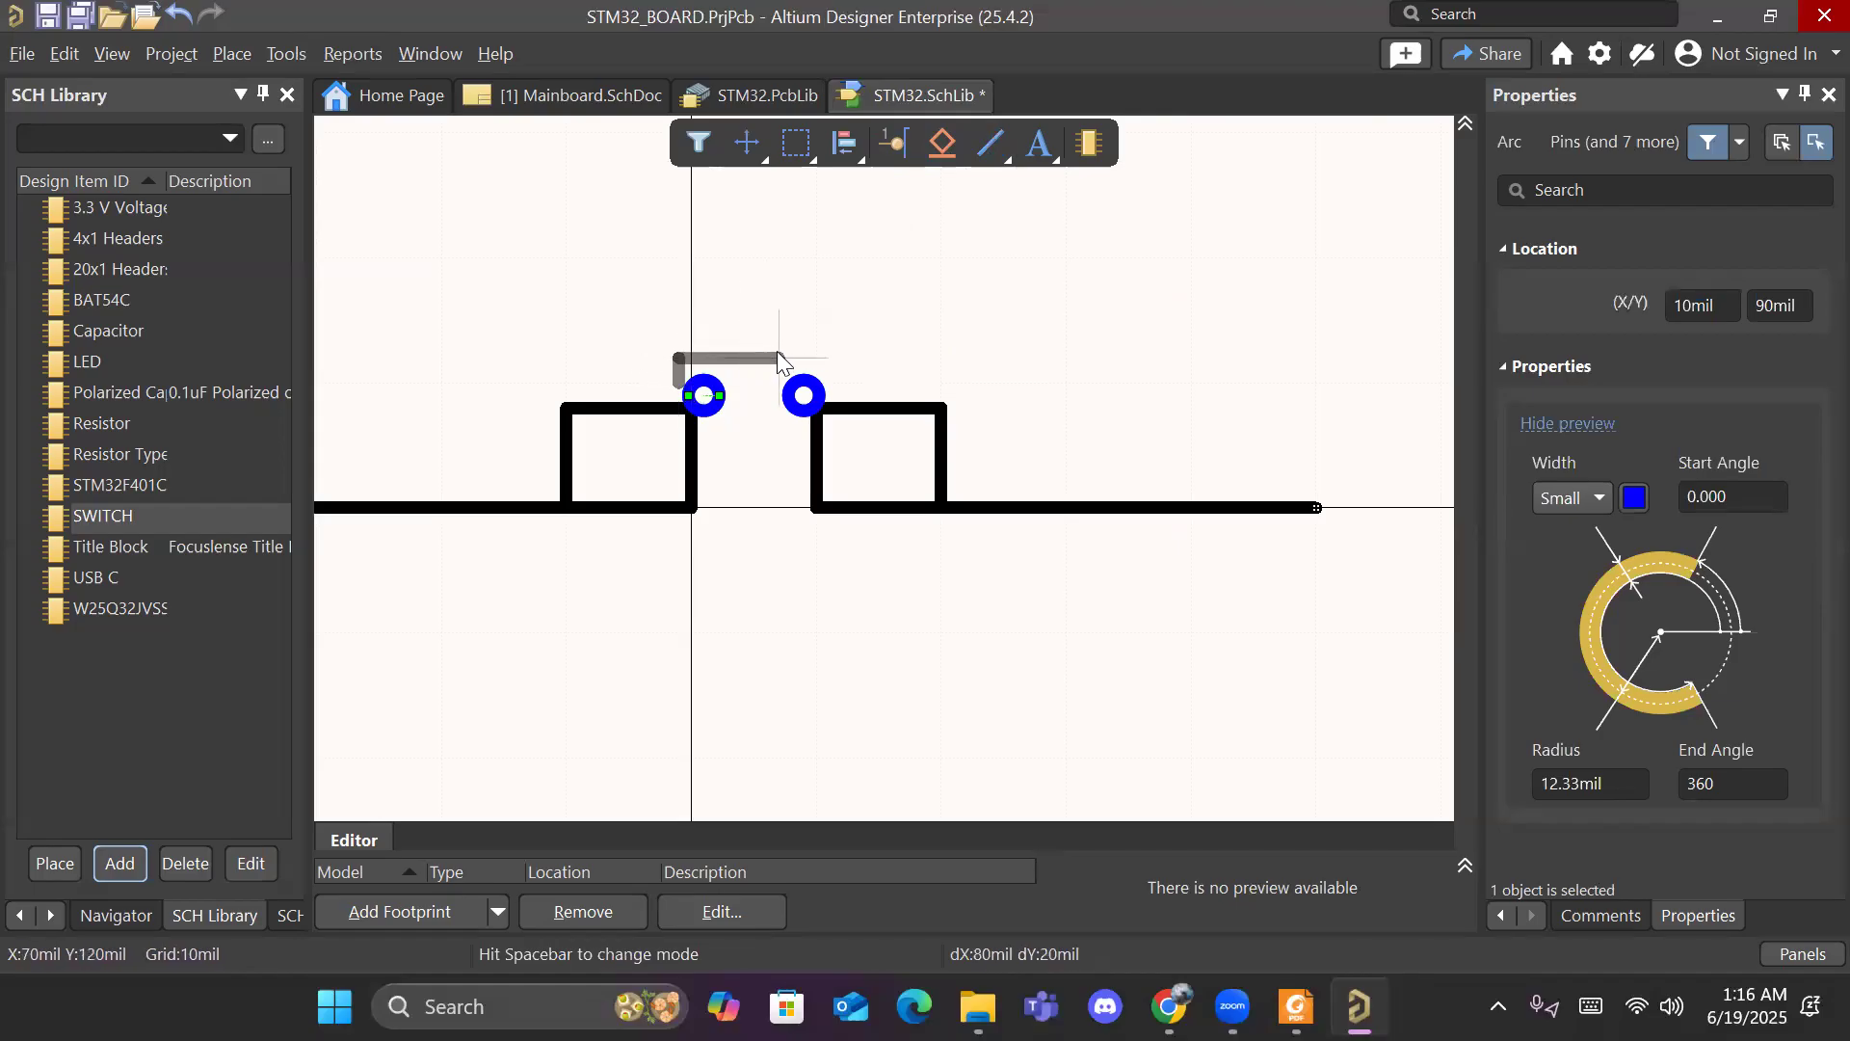
pyautogui.rightClick(778, 353)
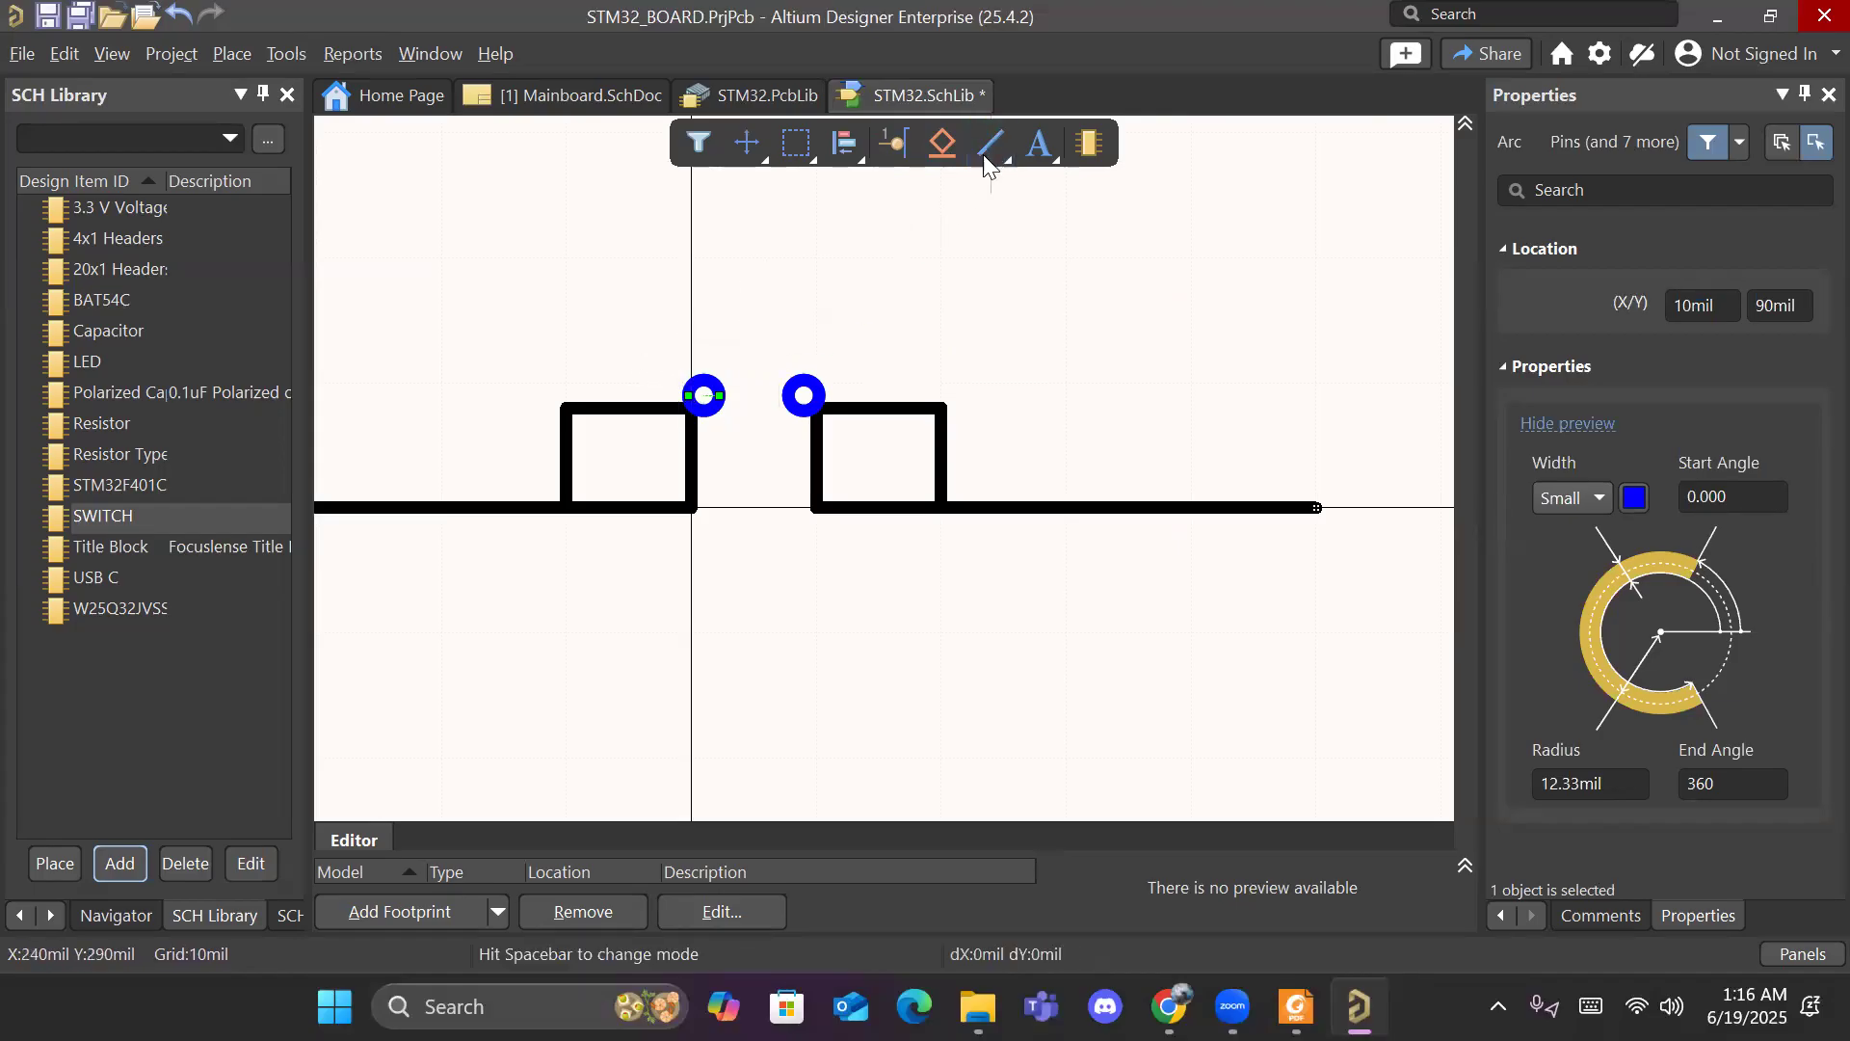
pyautogui.click(738, 320)
pyautogui.click(842, 284)
pyautogui.rightClick(843, 285)
pyautogui.rightClick(892, 295)
# Step: Lower the slanted line's upper end to Y 130 mil and shift the line slightly right above the circles
pyautogui.moveTo(808, 298); pyautogui.dragTo(804, 345)
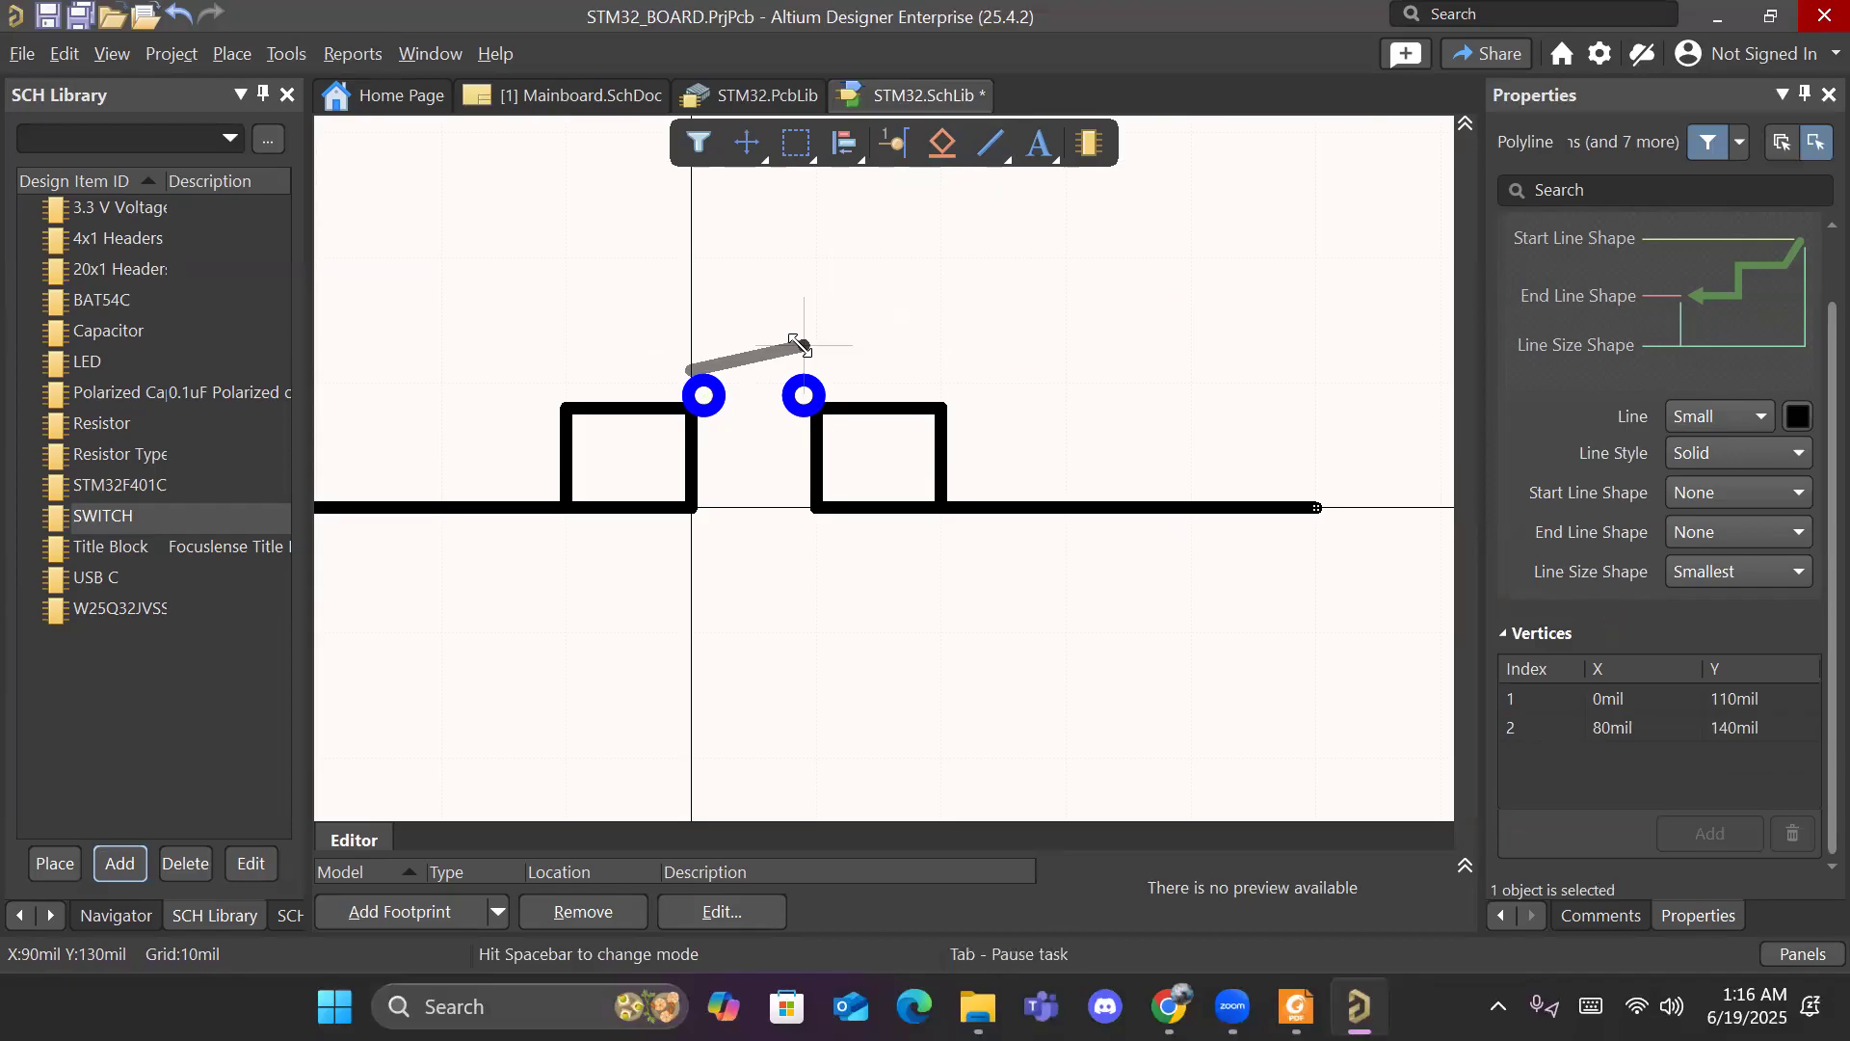
pyautogui.moveTo(792, 342)
pyautogui.mouseDown()
pyautogui.moveTo(764, 355)
pyautogui.moveTo(798, 349)
pyautogui.mouseUp()
pyautogui.click(953, 318)
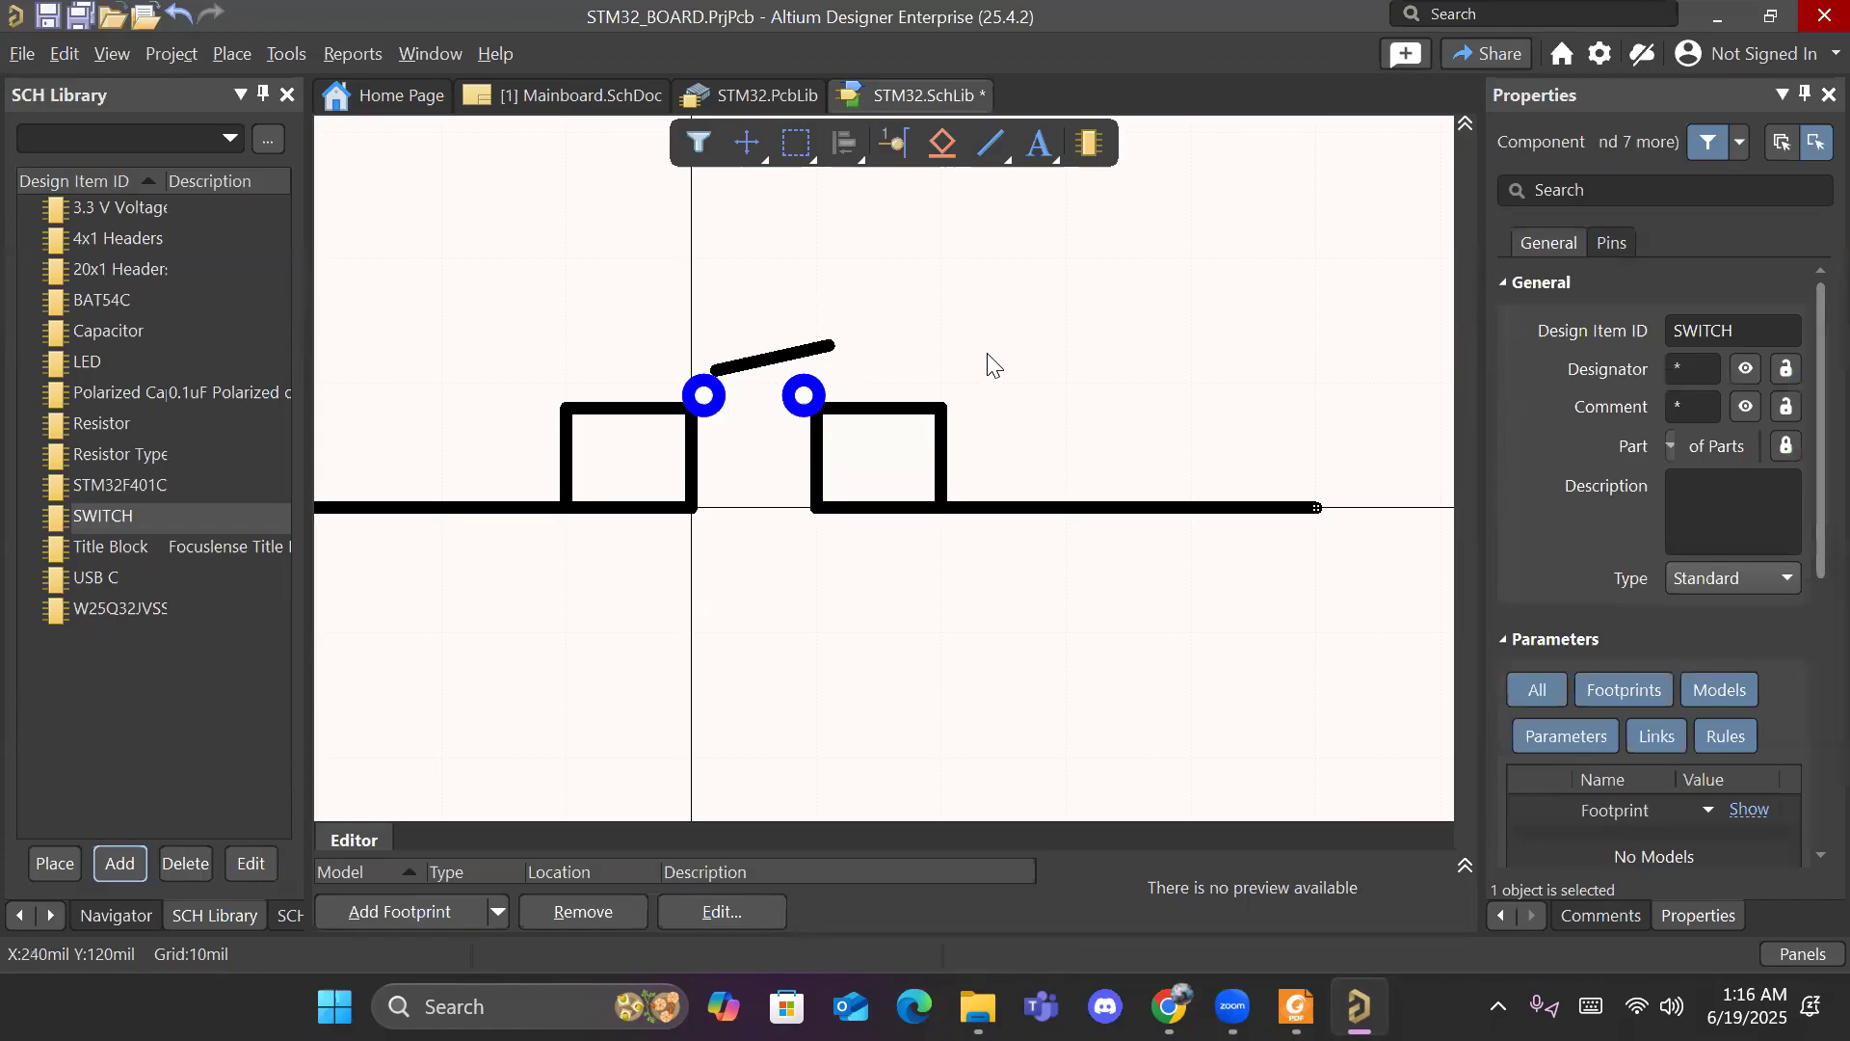
# Step: Move the whole switch symbol, including both pins, about 60 mil left to centre its body on the origin
pyautogui.keyDown('ctrl'); pyautogui.scroll(-3, 993, 367); pyautogui.keyUp('ctrl')
pyautogui.moveTo(384, 318); pyautogui.dragTo(1292, 590)
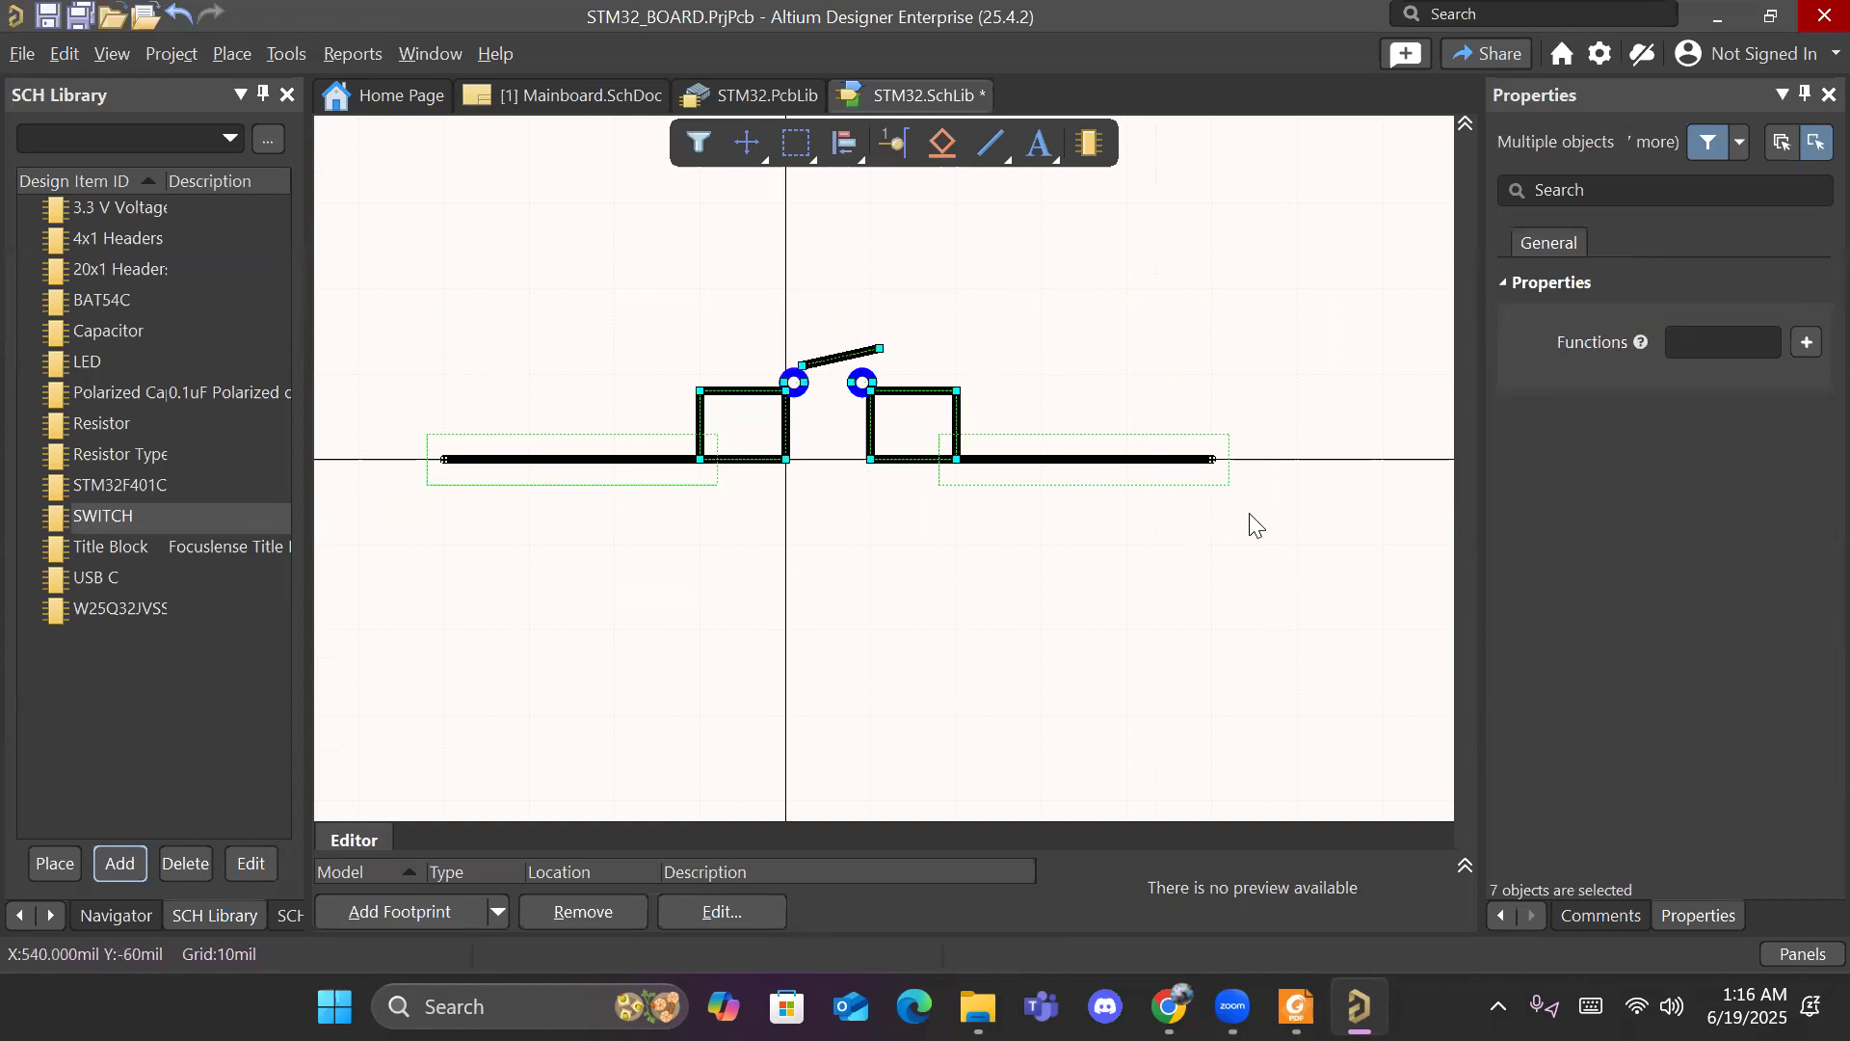
pyautogui.click(836, 438)
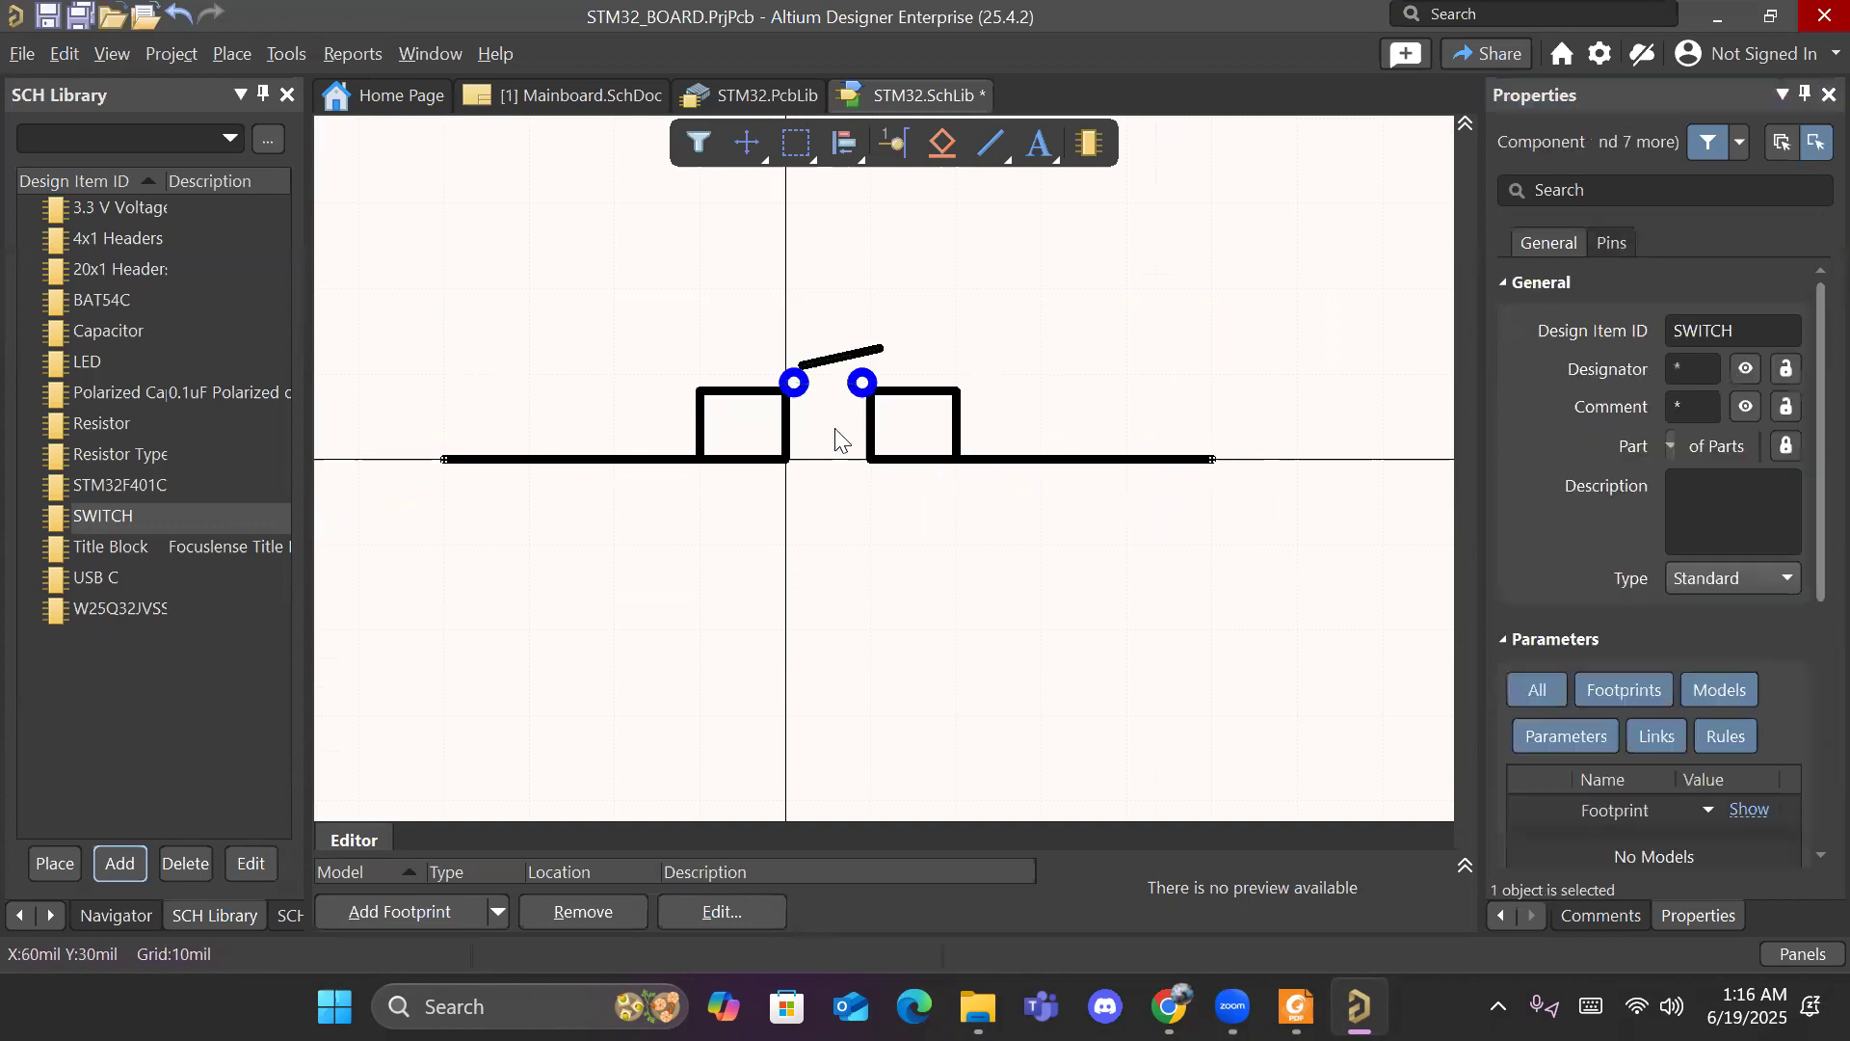
pyautogui.moveTo(365, 366); pyautogui.dragTo(1307, 555)
pyautogui.moveTo(397, 304); pyautogui.dragTo(1296, 551)
pyautogui.moveTo(916, 428); pyautogui.dragTo(1159, 460)
pyautogui.click(685, 508)
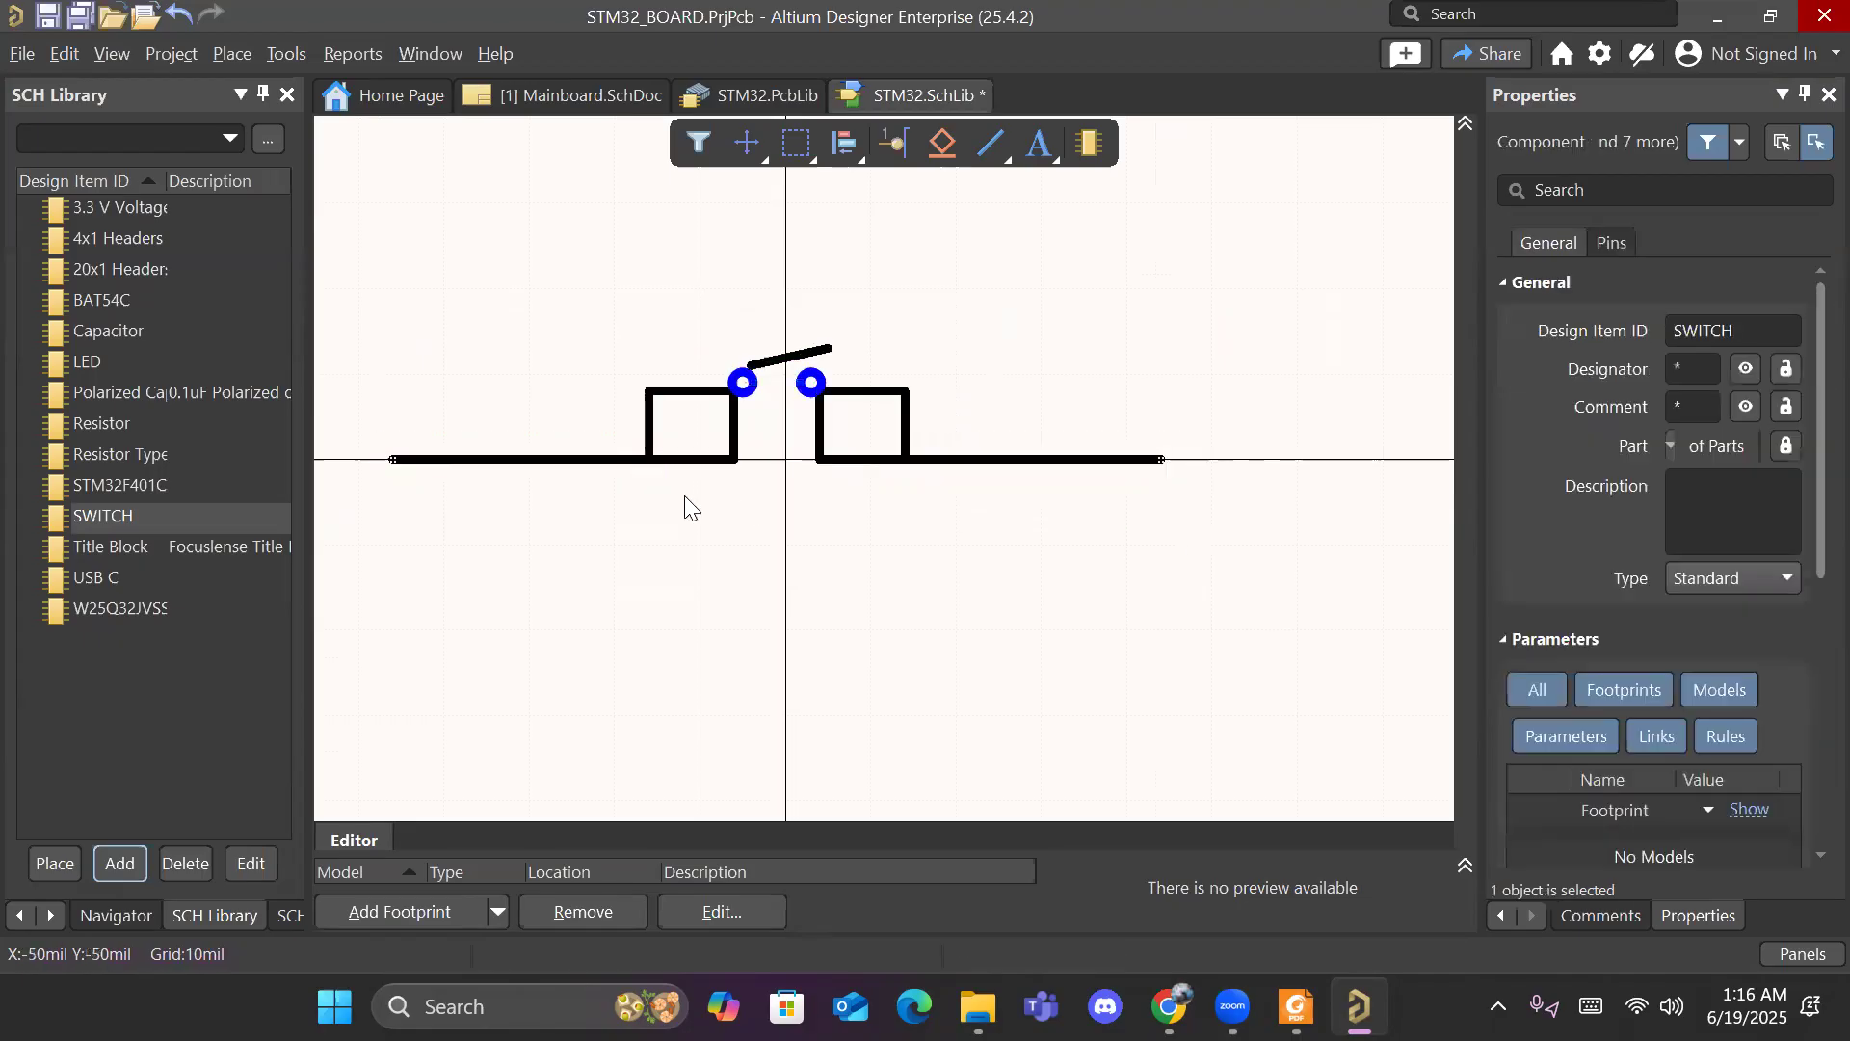
# Step: Move the left and right pins well away from the switch body so its shapes can be selected separately
pyautogui.click(449, 460)
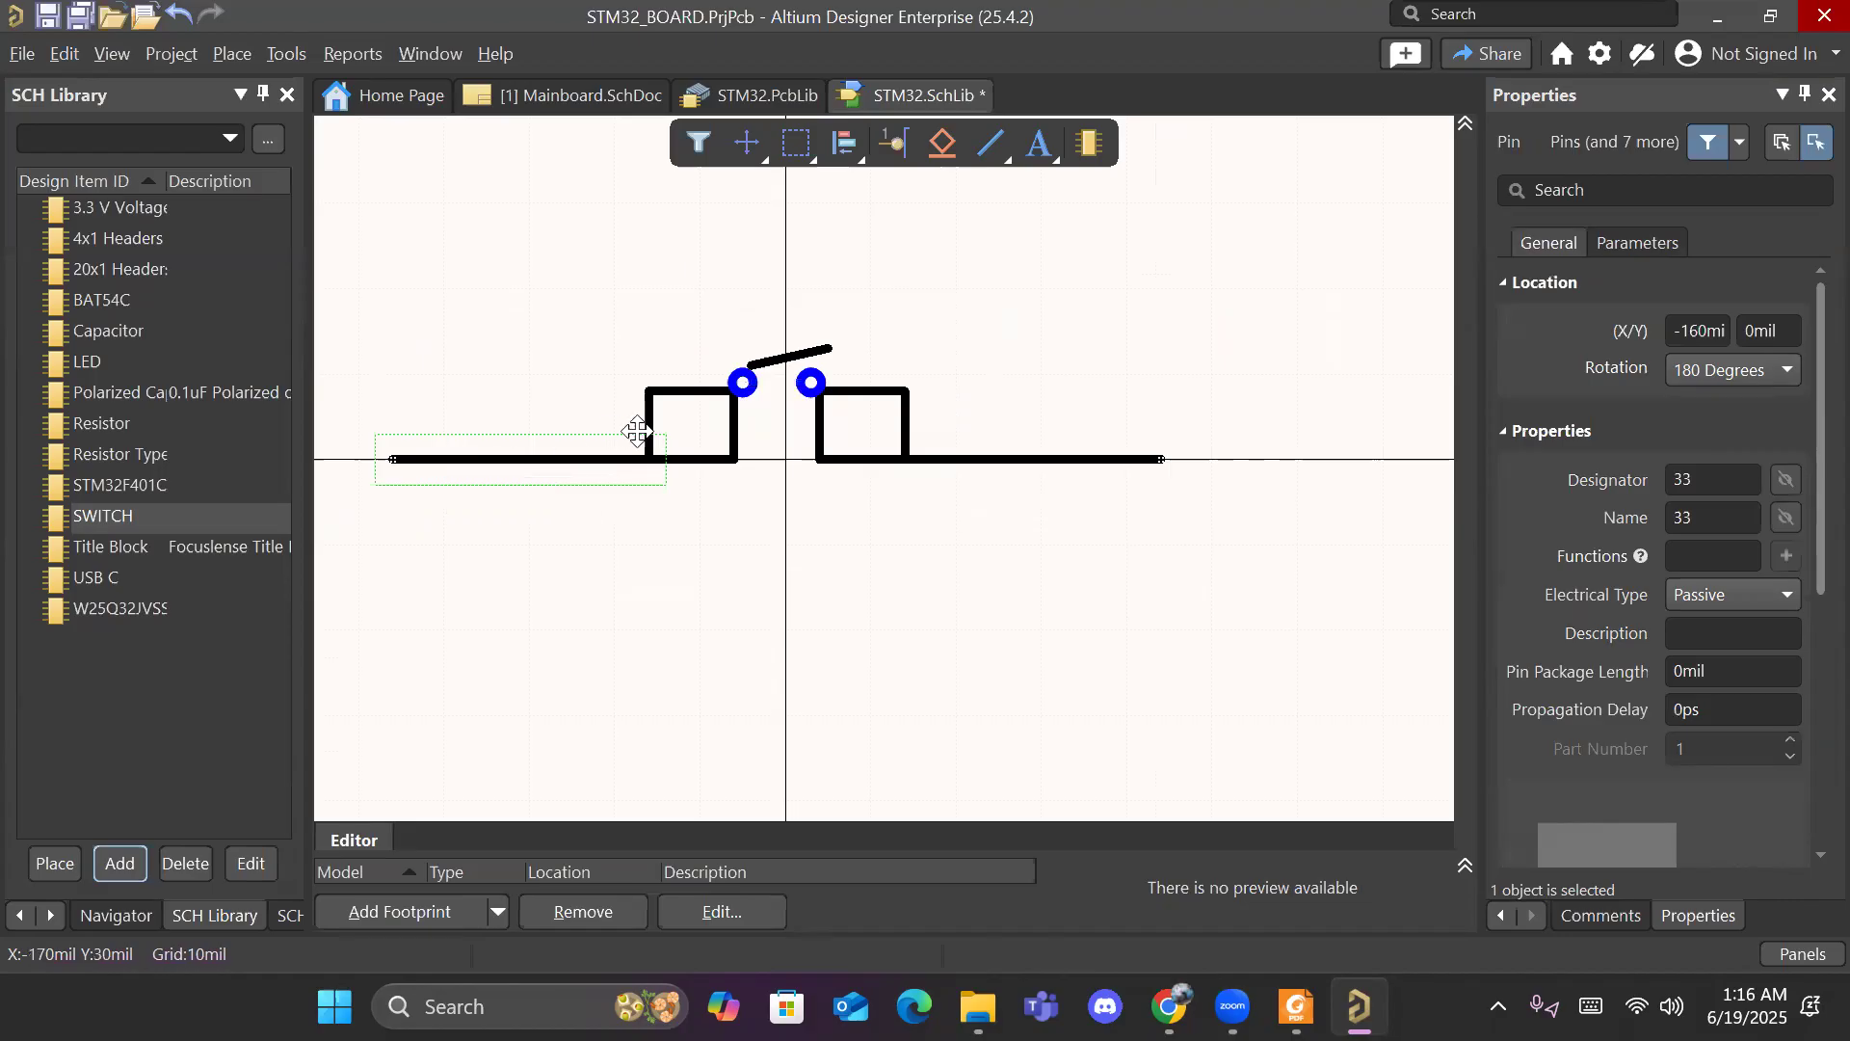
pyautogui.moveTo(549, 463); pyautogui.dragTo(491, 453)
pyautogui.click(639, 520)
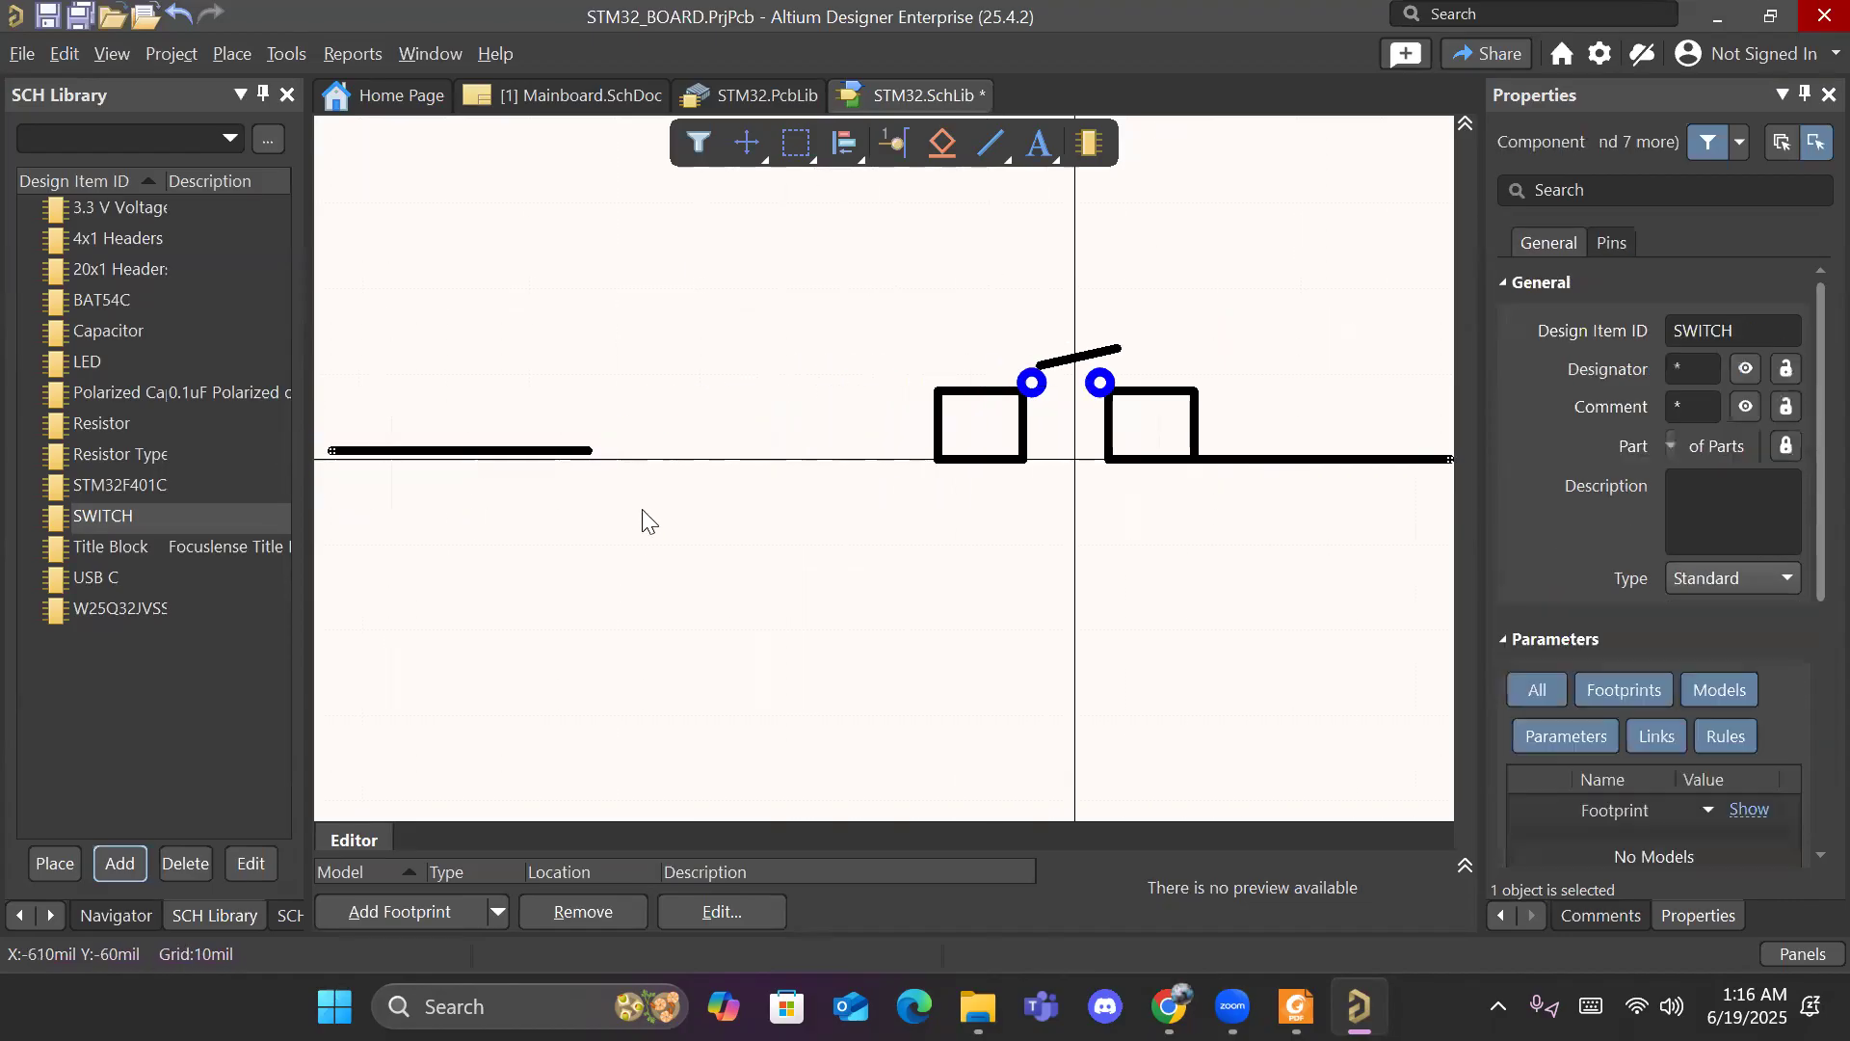
pyautogui.click(1272, 458)
pyautogui.moveTo(1272, 450); pyautogui.dragTo(1460, 637)
# Step: Select the two boxes, both circles and the slanted line together and set their line colour to blue
pyautogui.moveTo(465, 274); pyautogui.dragTo(851, 509)
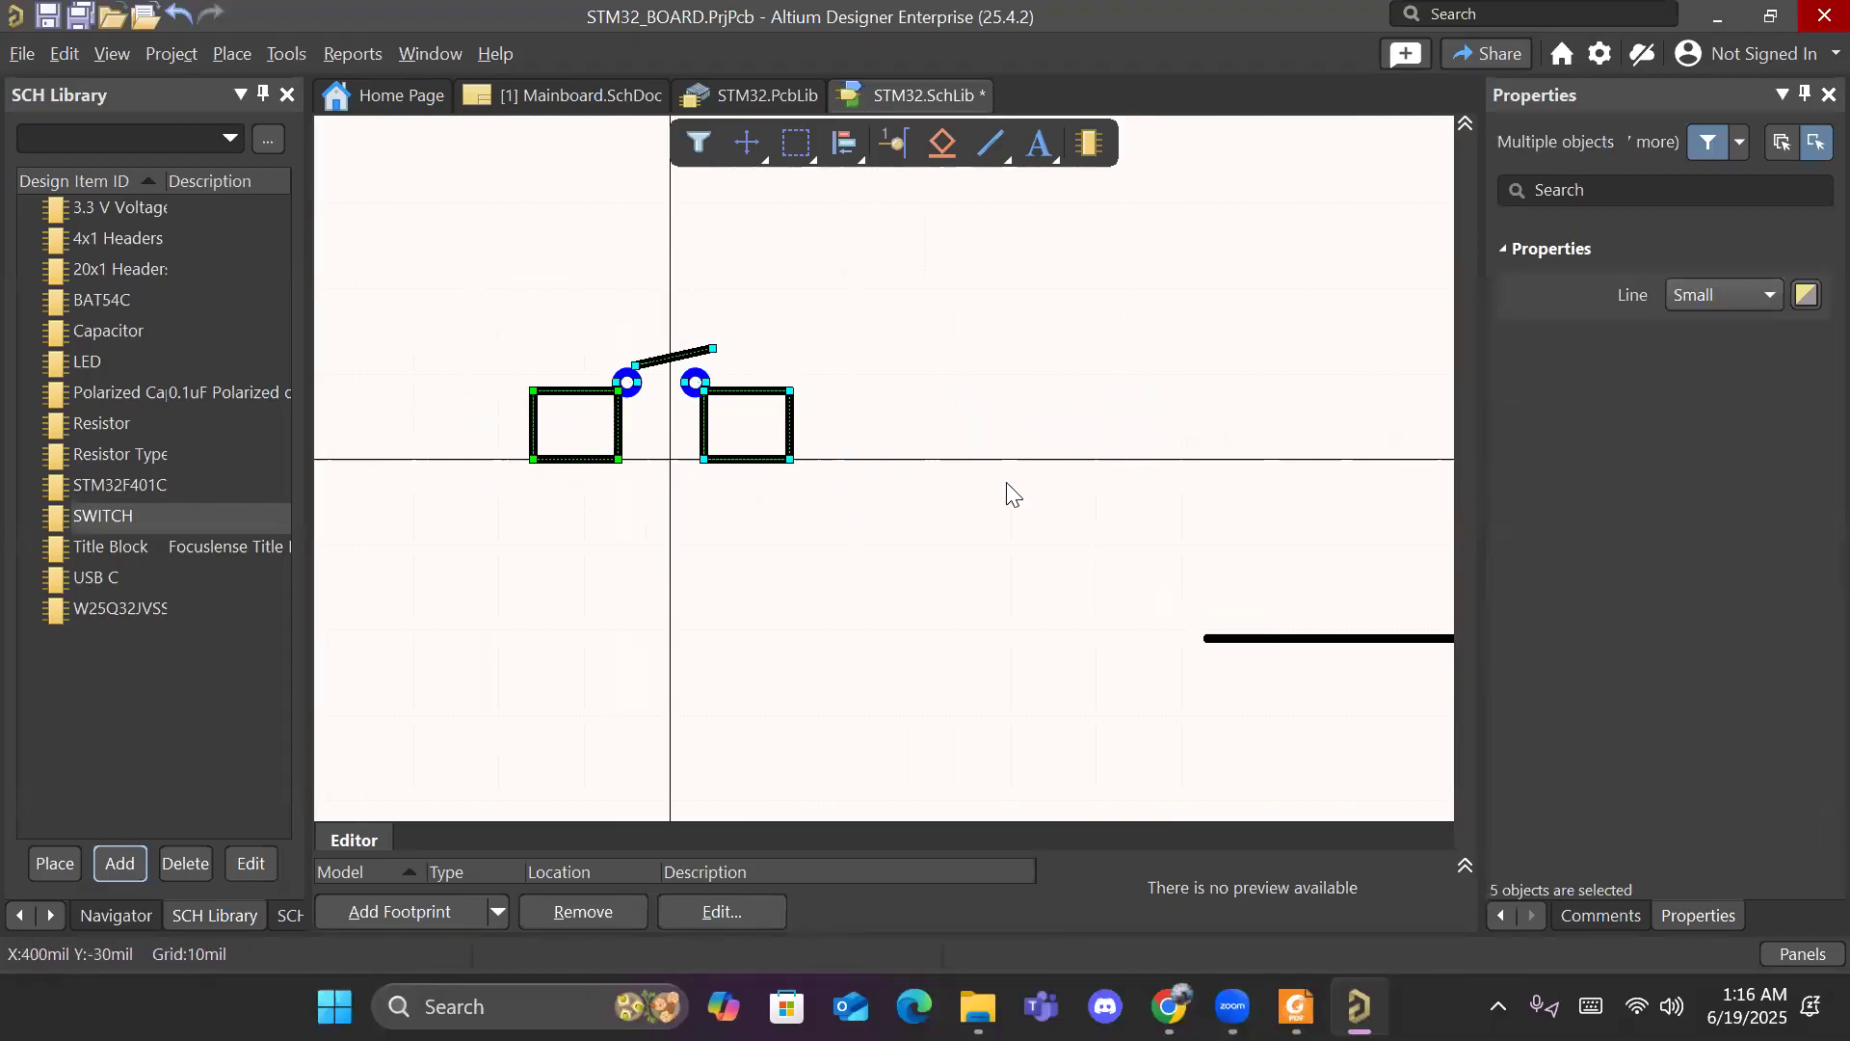
pyautogui.keyDown('ctrl'); pyautogui.scroll(-2, 943, 488); pyautogui.keyUp('ctrl')
pyautogui.click(908, 405)
pyautogui.moveTo(619, 361); pyautogui.dragTo(879, 497)
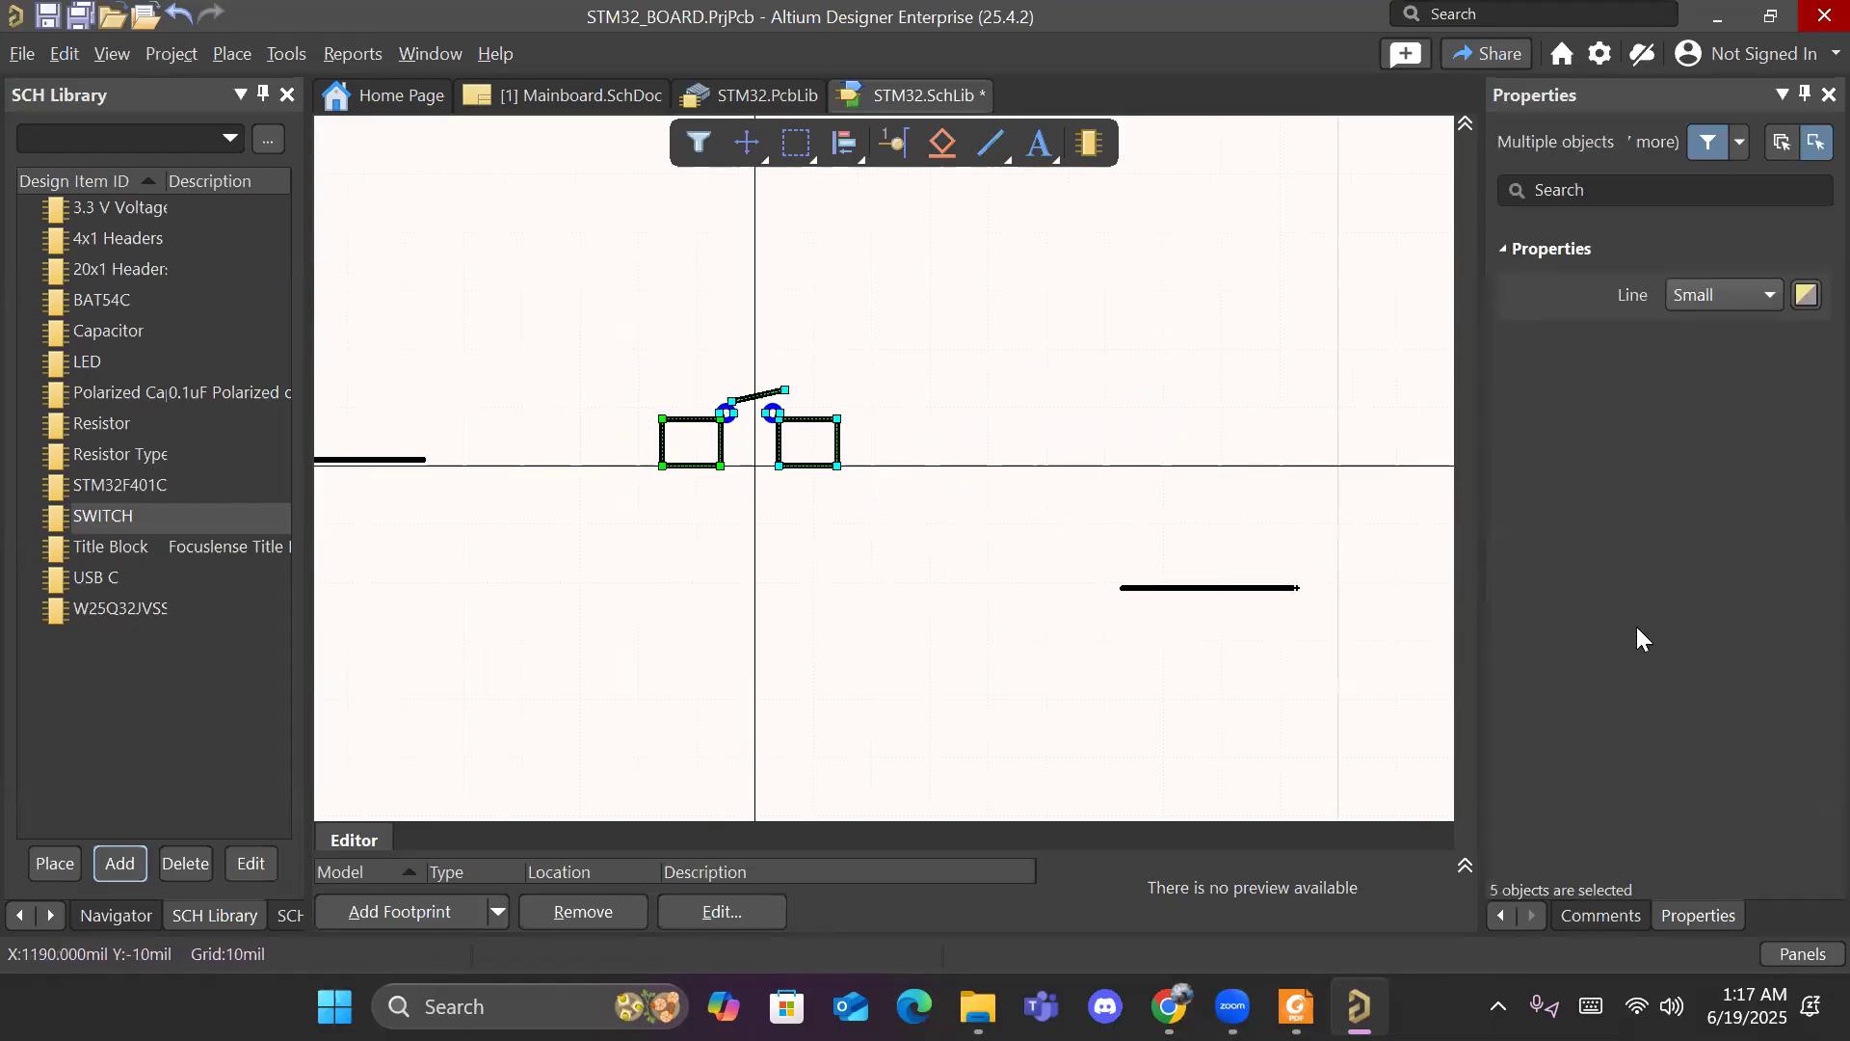
pyautogui.click(1699, 916)
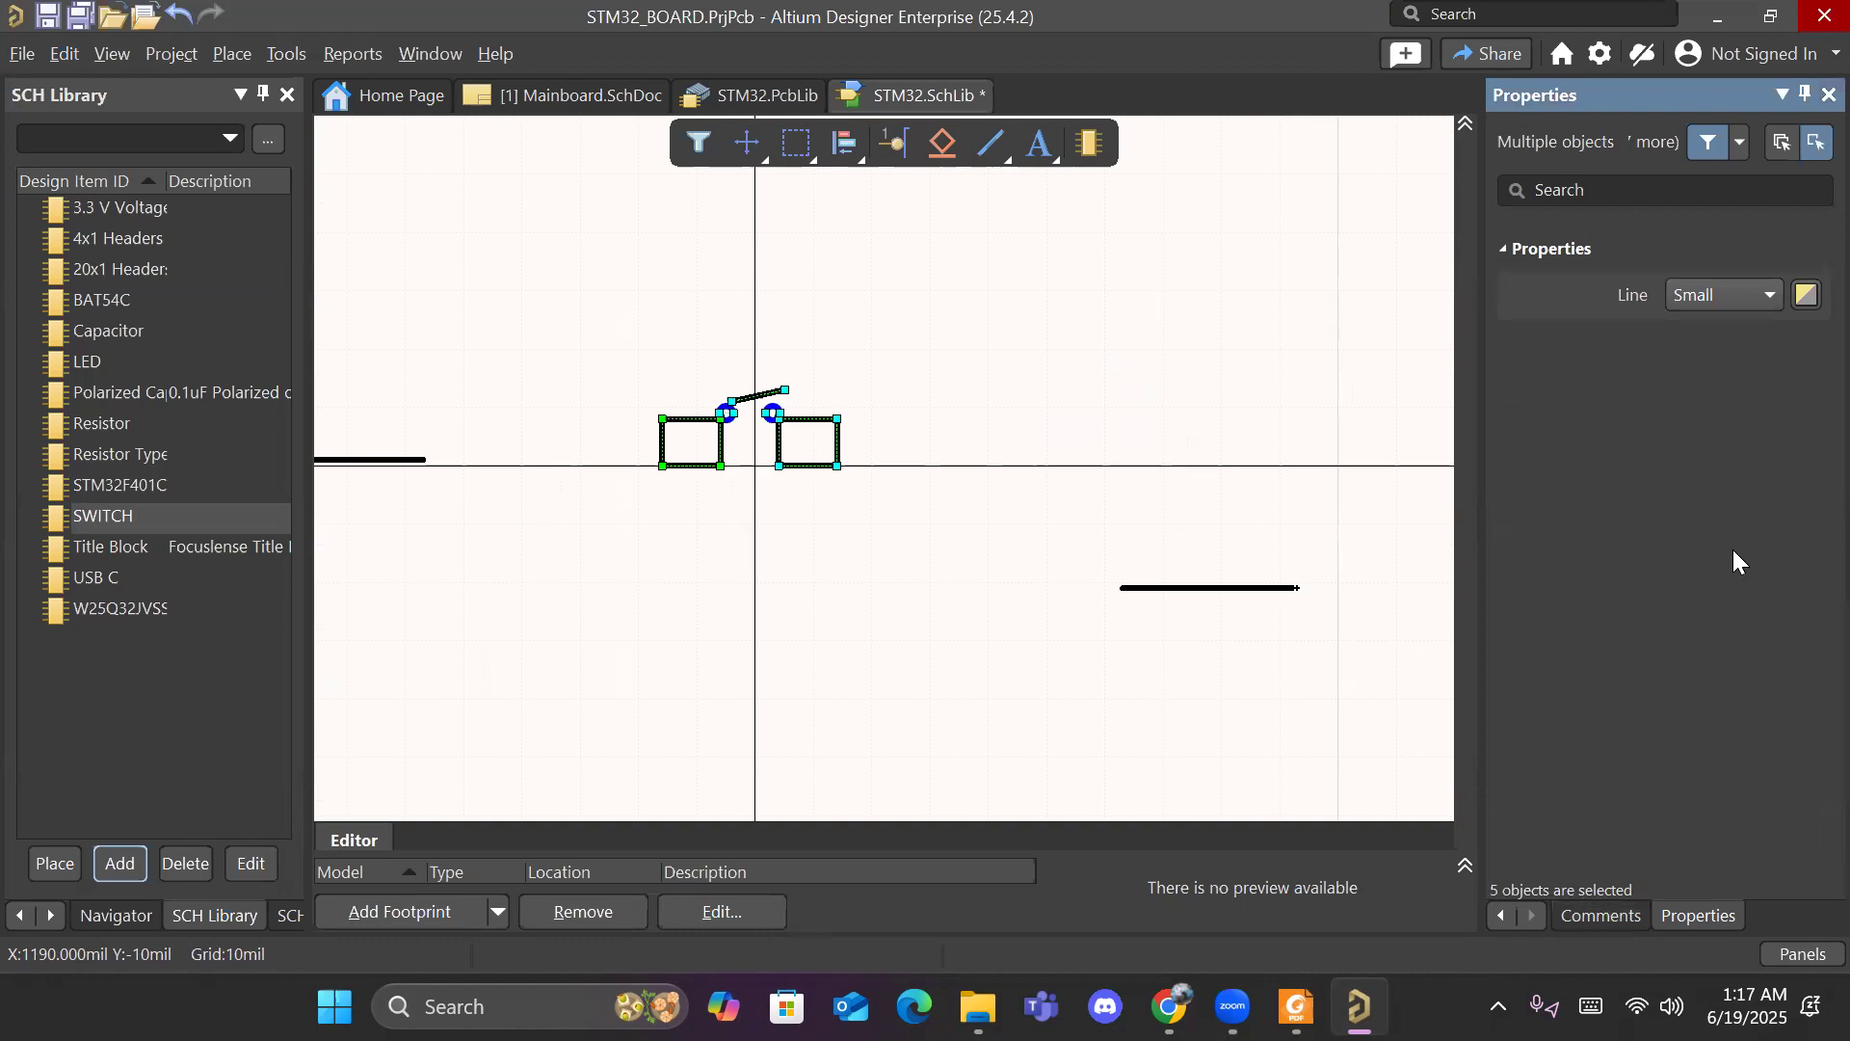
pyautogui.click(1701, 301)
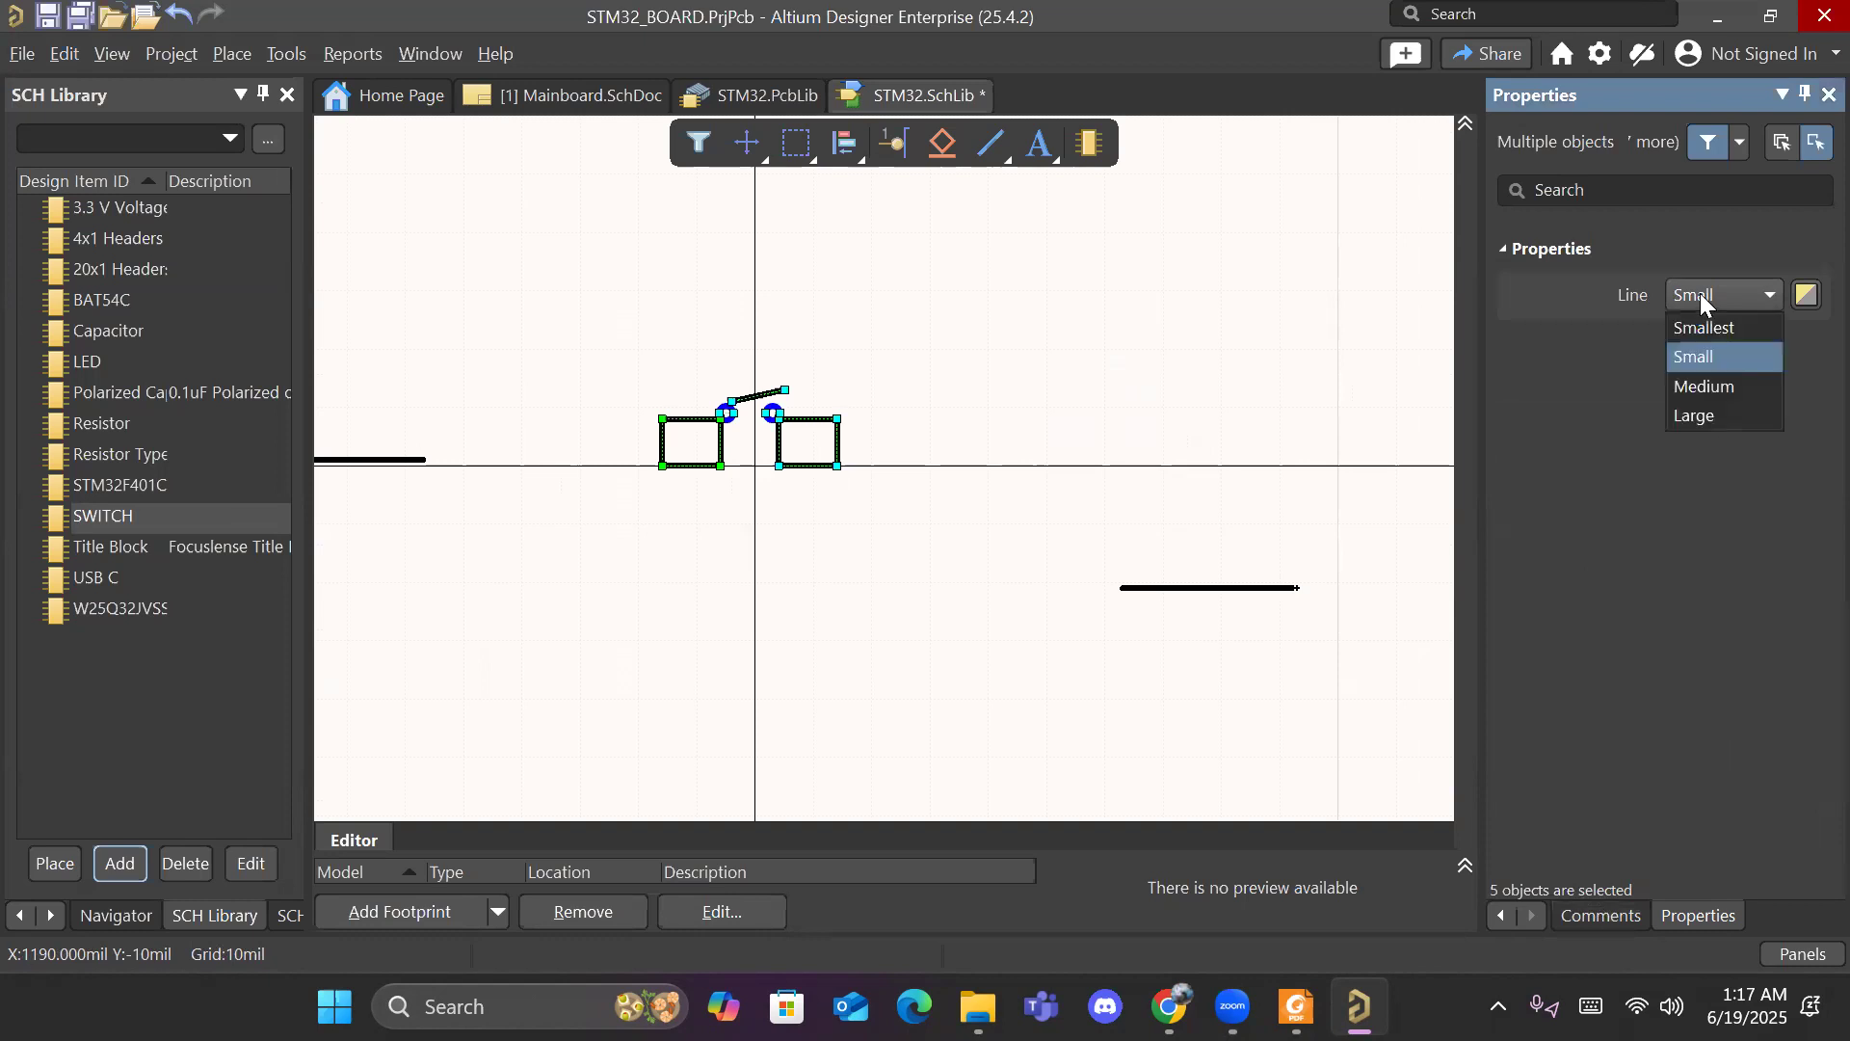
pyautogui.click(1804, 296)
pyautogui.click(1806, 297)
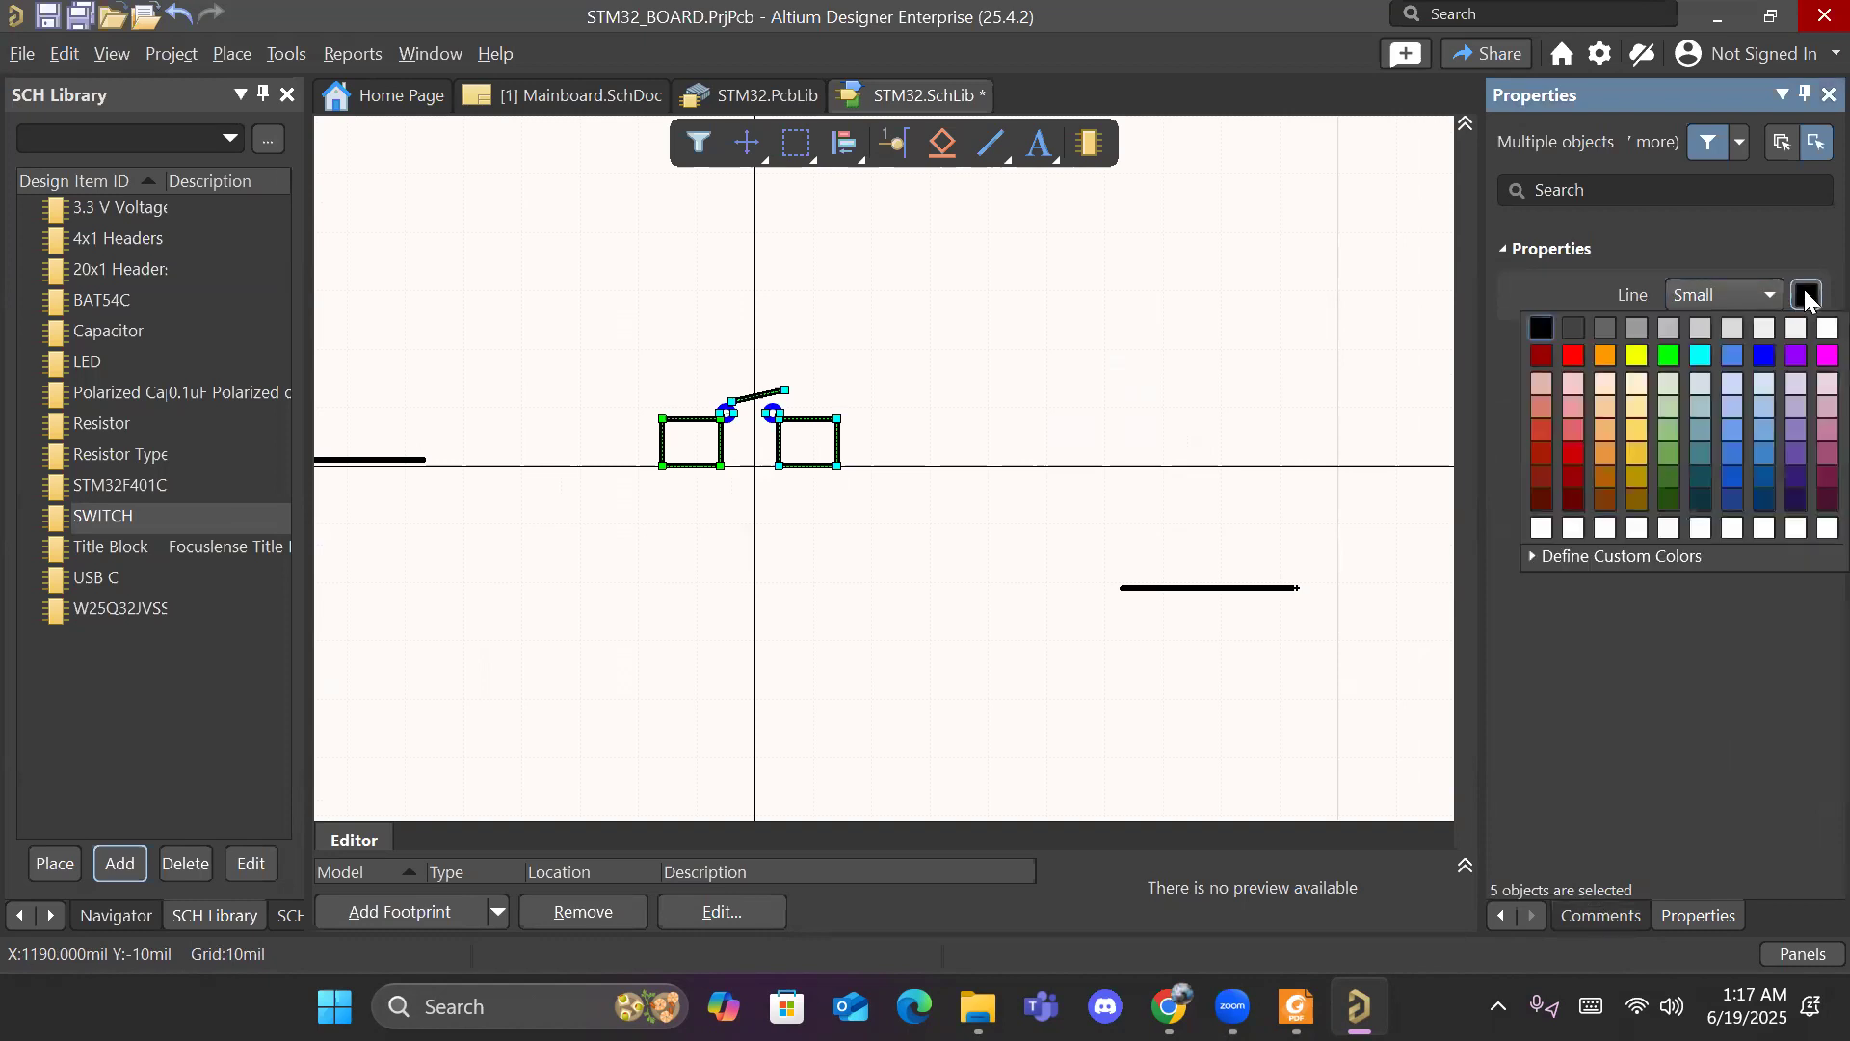
pyautogui.click(1764, 355)
pyautogui.click(1058, 593)
# Step: Reattach the pins to the outer edges of the boxes at X 140 mil and X -160 mil, both at Y 0
pyautogui.moveTo(1154, 587); pyautogui.dragTo(1012, 465)
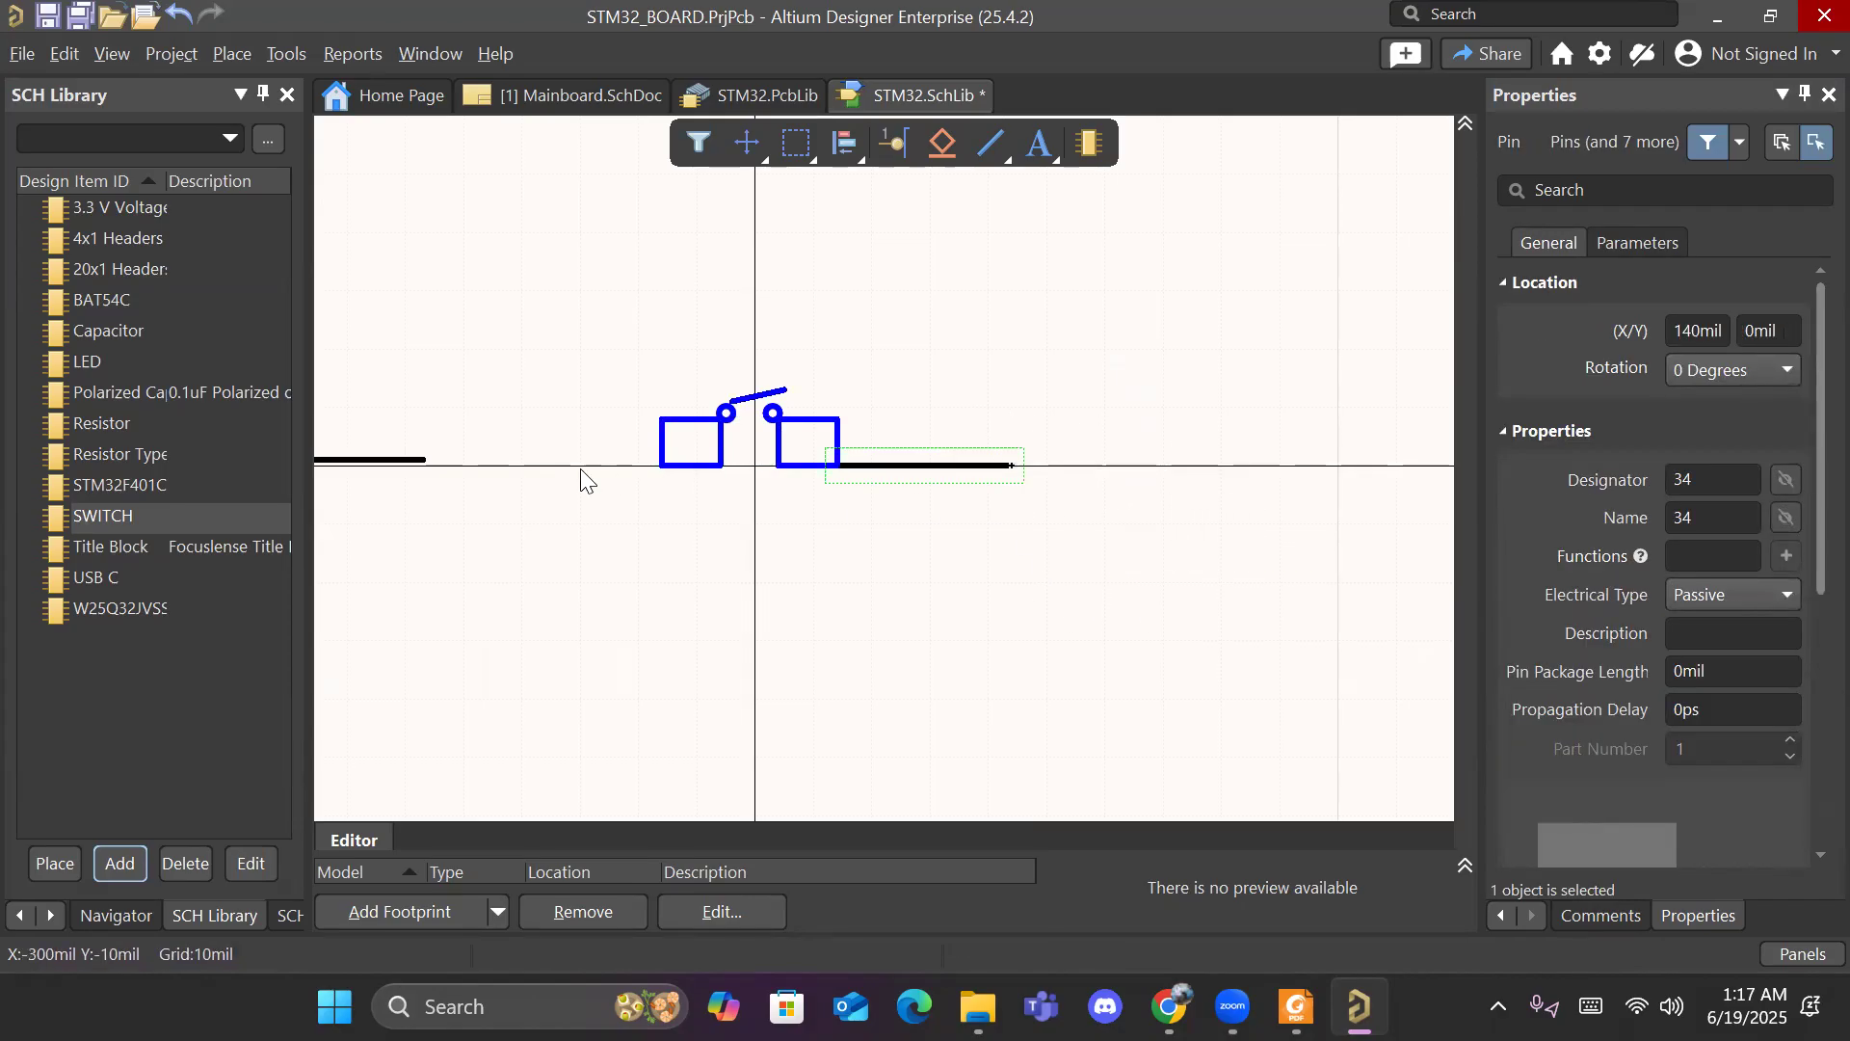
pyautogui.moveTo(390, 460); pyautogui.dragTo(489, 465)
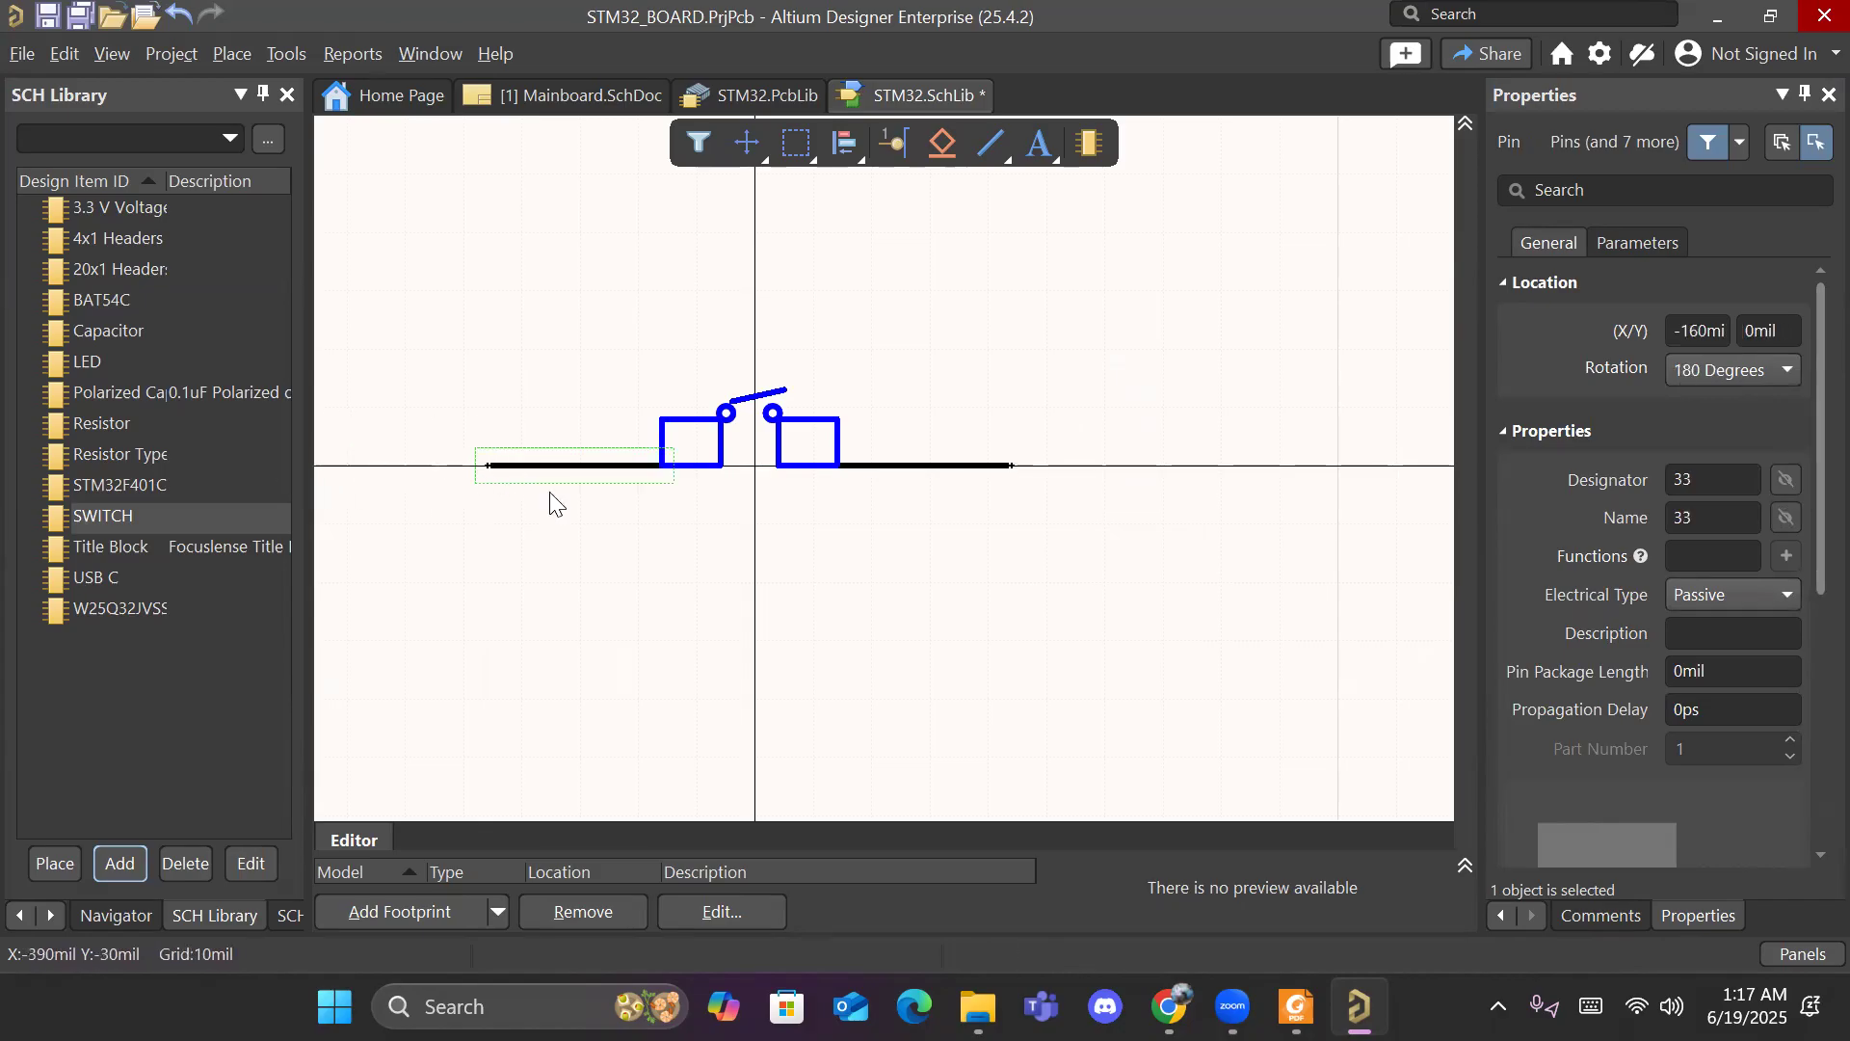
# Step: Set the right pin's length to 100 mil
pyautogui.click(910, 464)
pyautogui.scroll(-3, 1696, 842)
pyautogui.scroll(-2, 1694, 842)
pyautogui.moveTo(1717, 723); pyautogui.dragTo(1658, 718)
pyautogui.write('1')
pyautogui.press('Return')
pyautogui.click(958, 638)
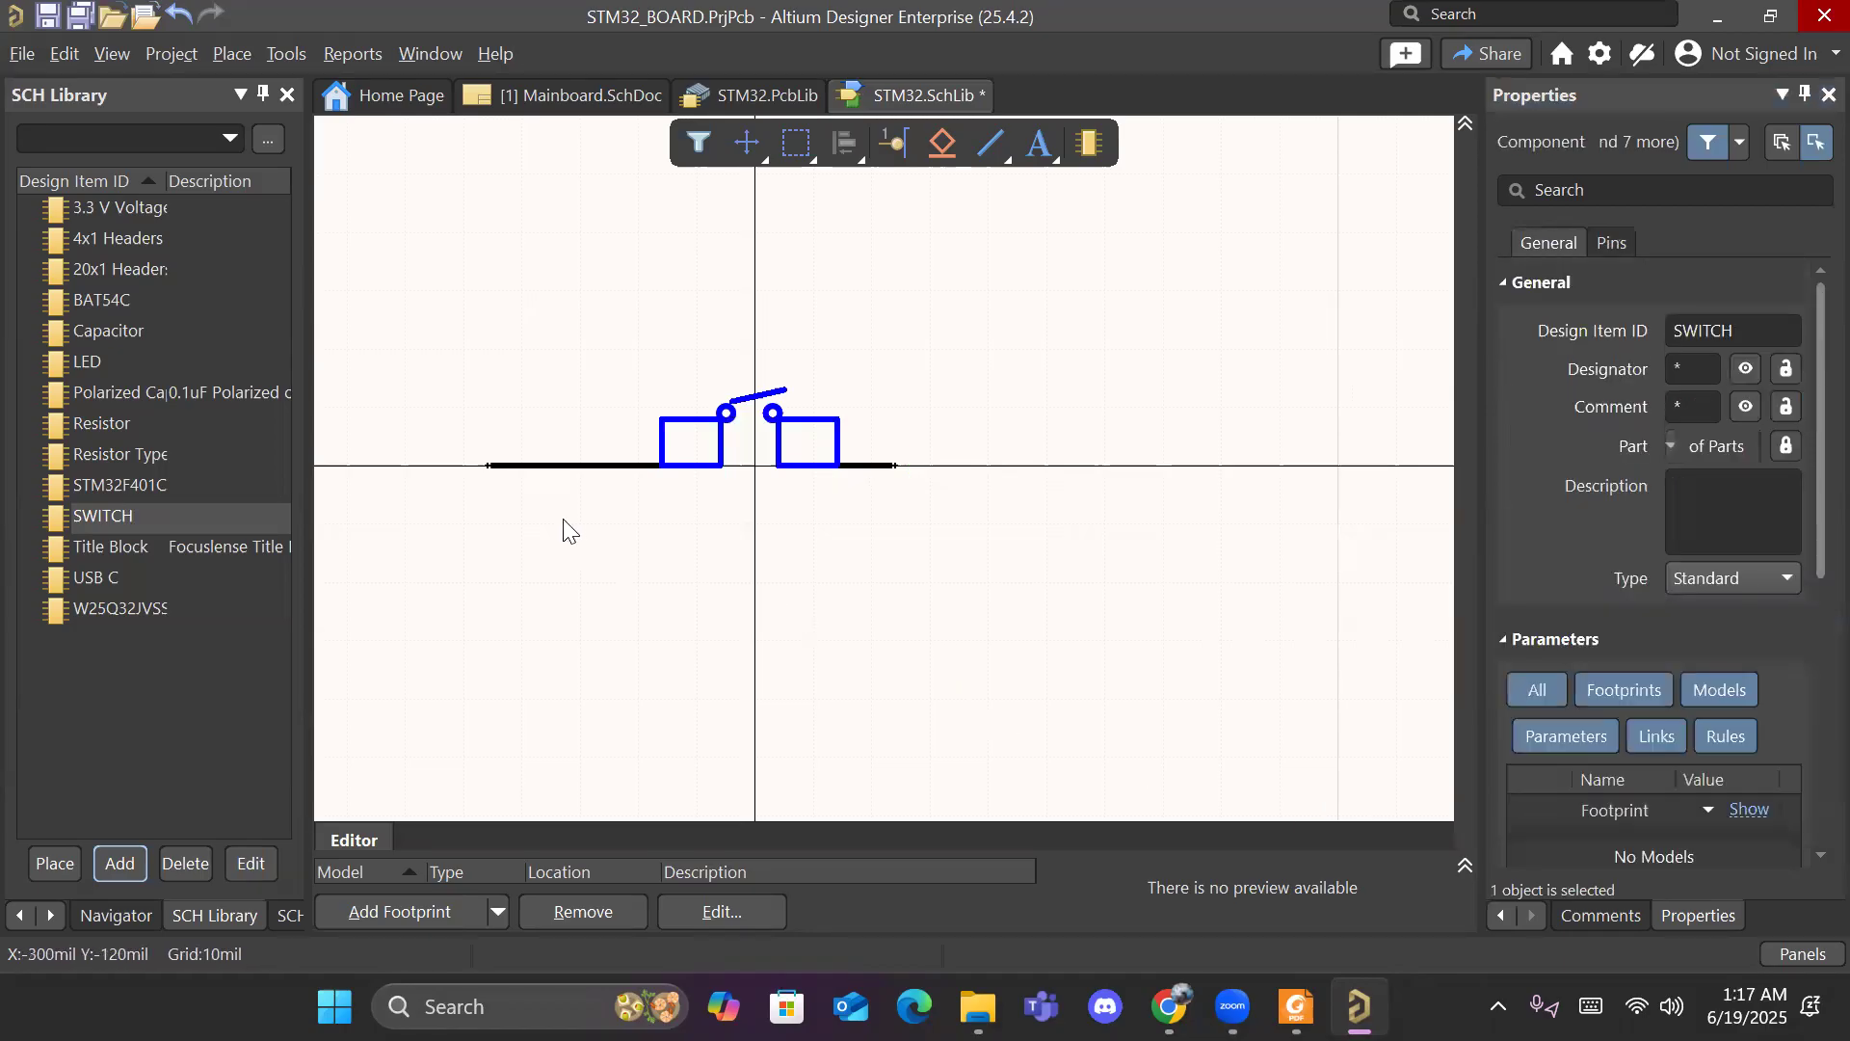
# Step: Set the left pin's length to 100 mil
pyautogui.click(537, 476)
pyautogui.moveTo(1716, 723); pyautogui.dragTo(1686, 731)
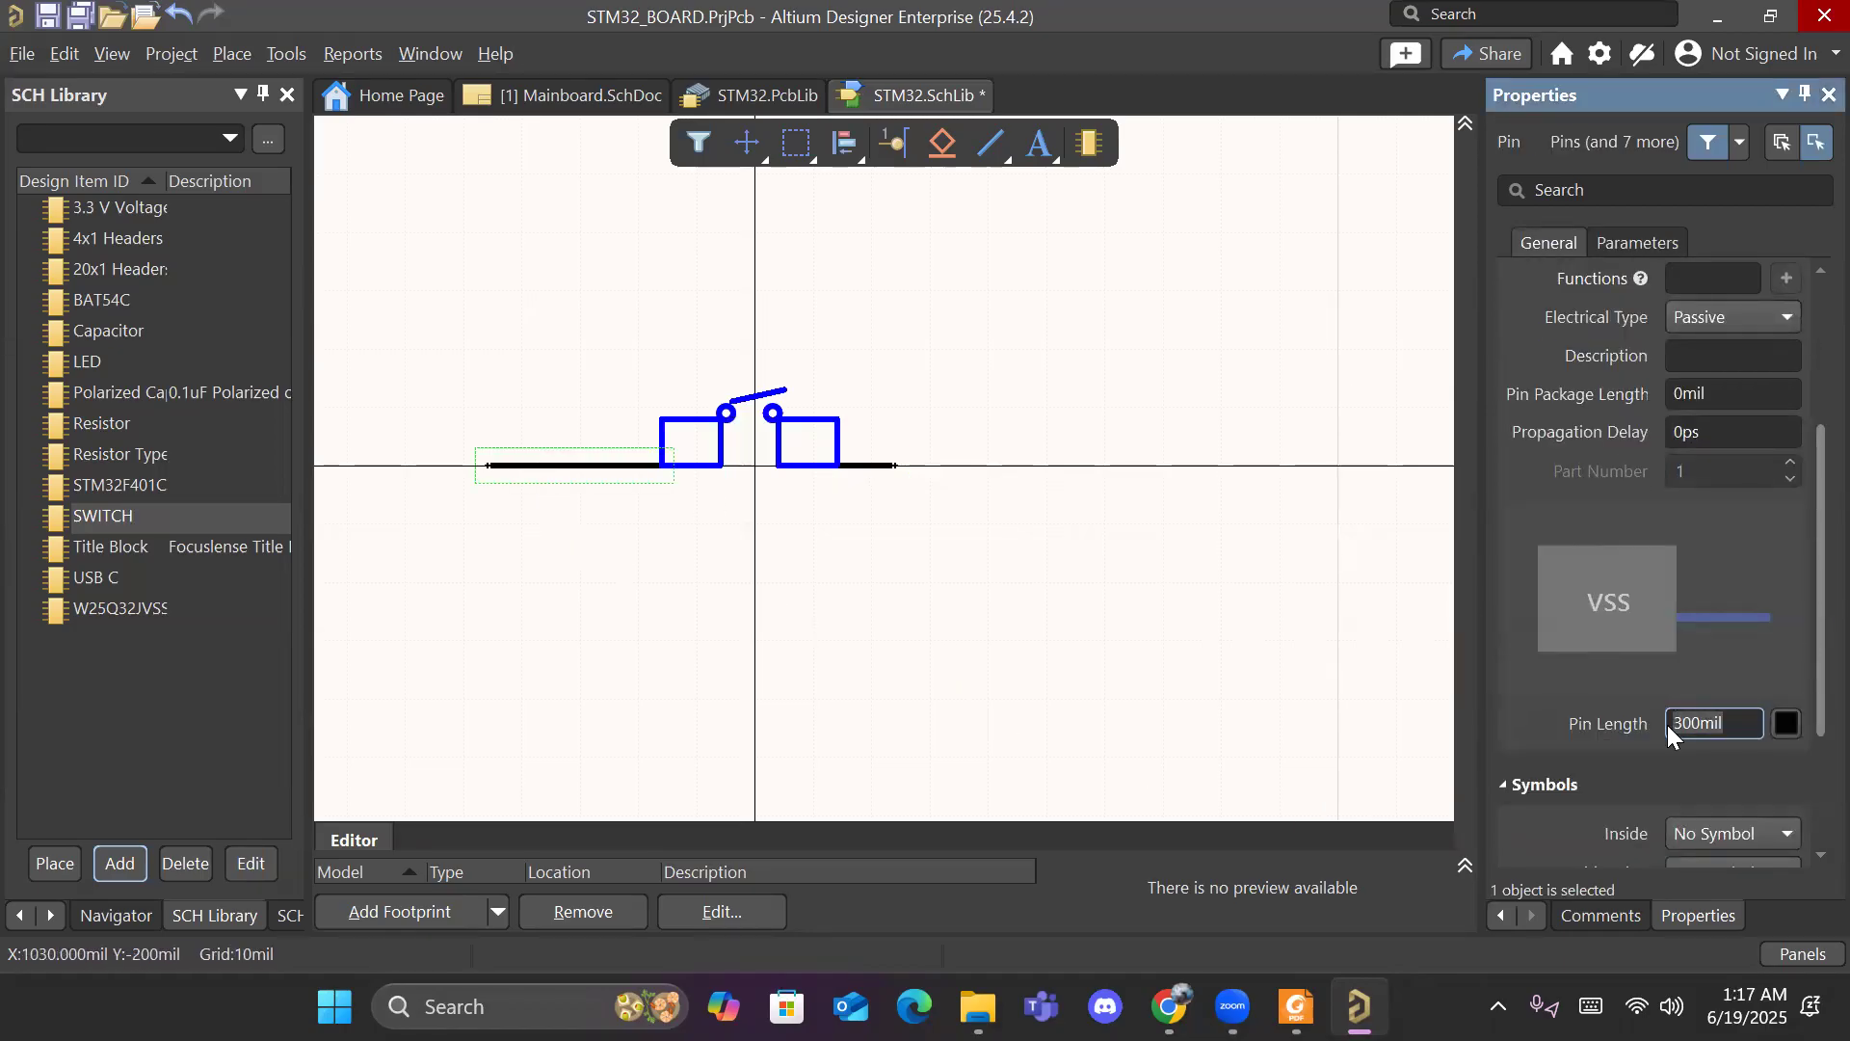
pyautogui.write('100')
pyautogui.press('Return')
pyautogui.click(1025, 616)
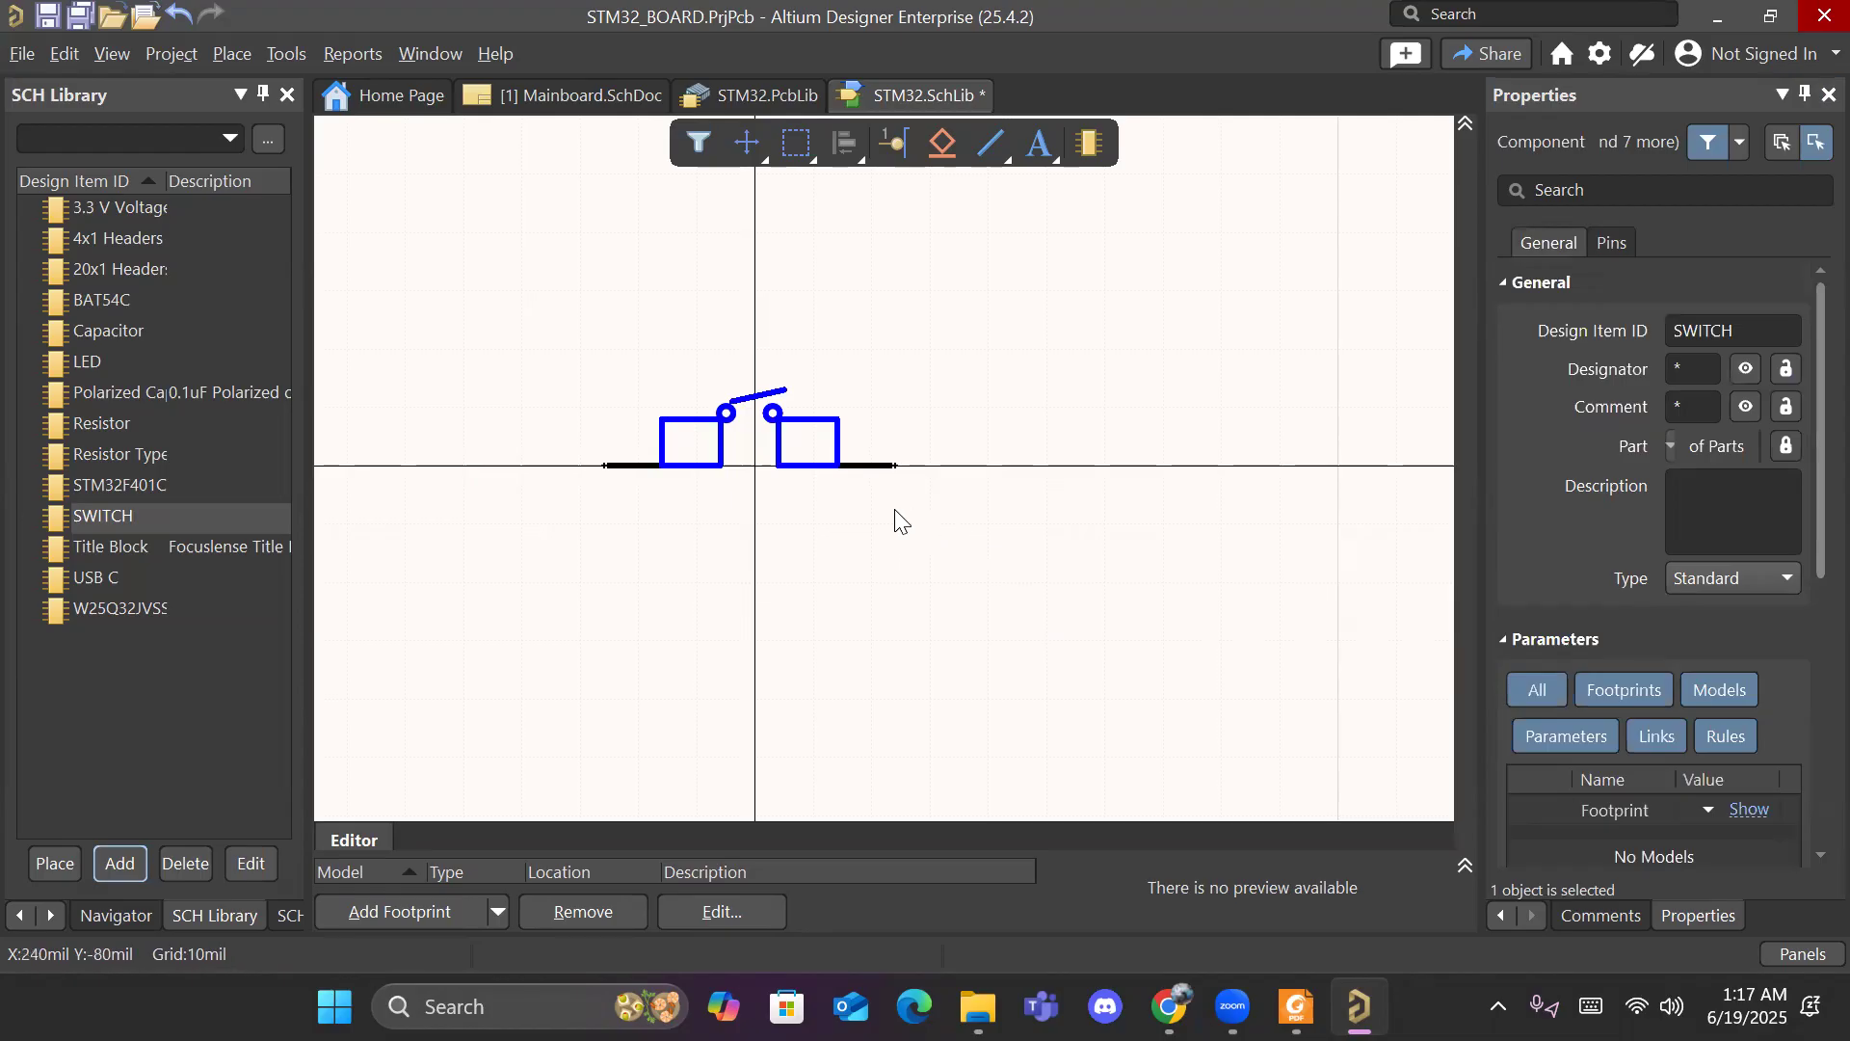
# Step: Try a steeper switch lever by raising the slanted line's free end to Y 140 mil
pyautogui.click(778, 391)
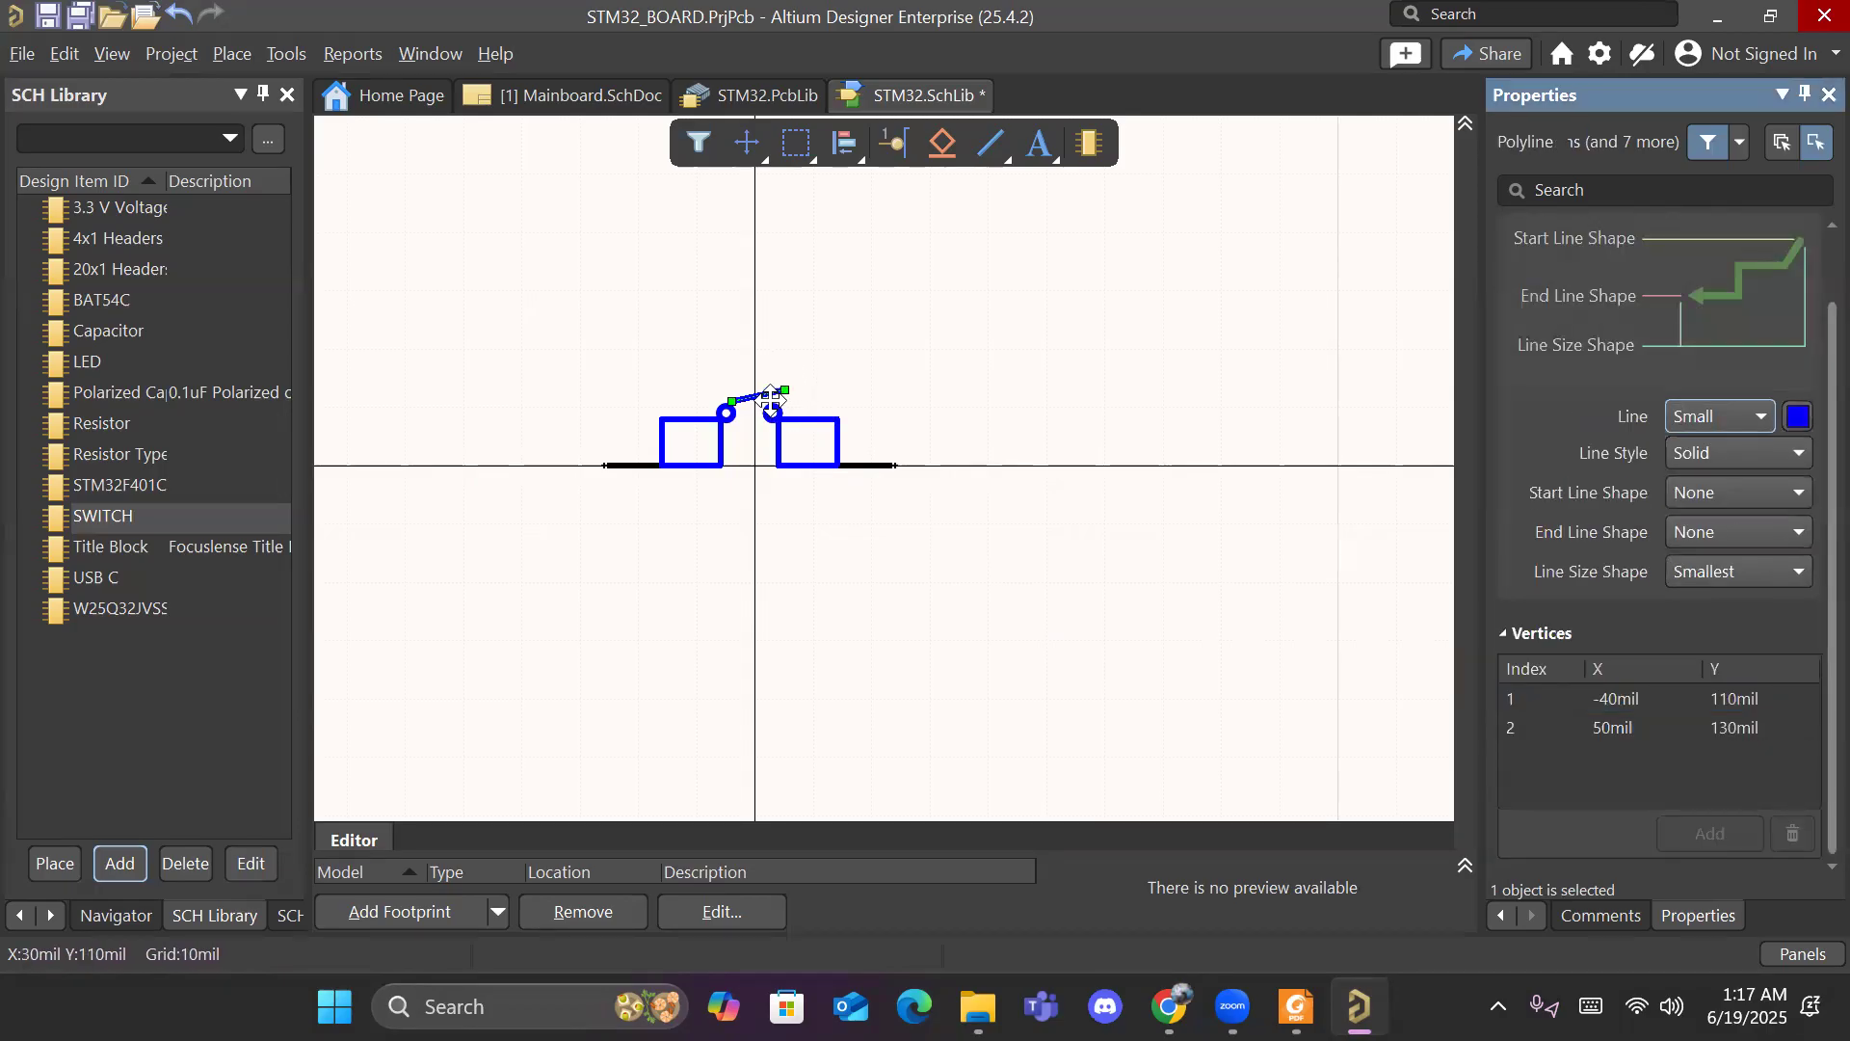
pyautogui.click(954, 405)
pyautogui.keyDown('ctrl'); pyautogui.scroll(2, 916, 413); pyautogui.keyUp('ctrl')
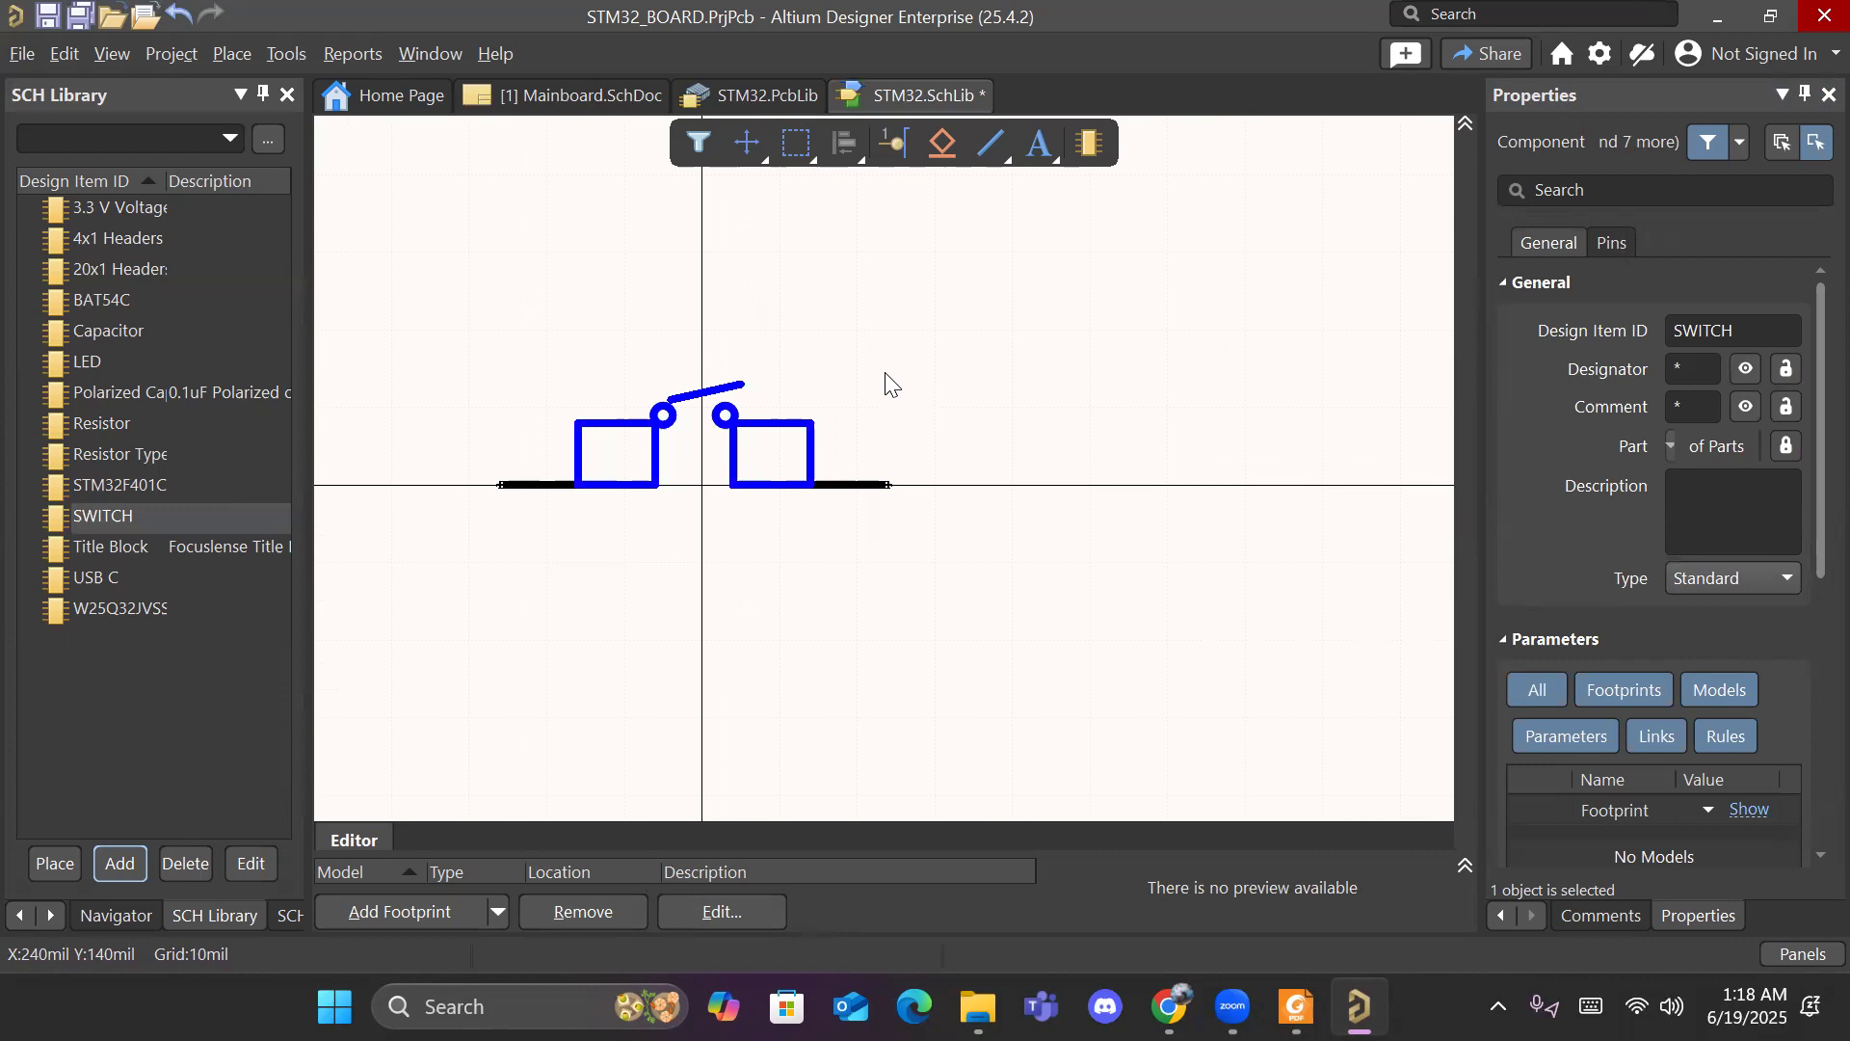
pyautogui.keyDown('ctrl'); pyautogui.scroll(4, 745, 387); pyautogui.keyUp('ctrl')
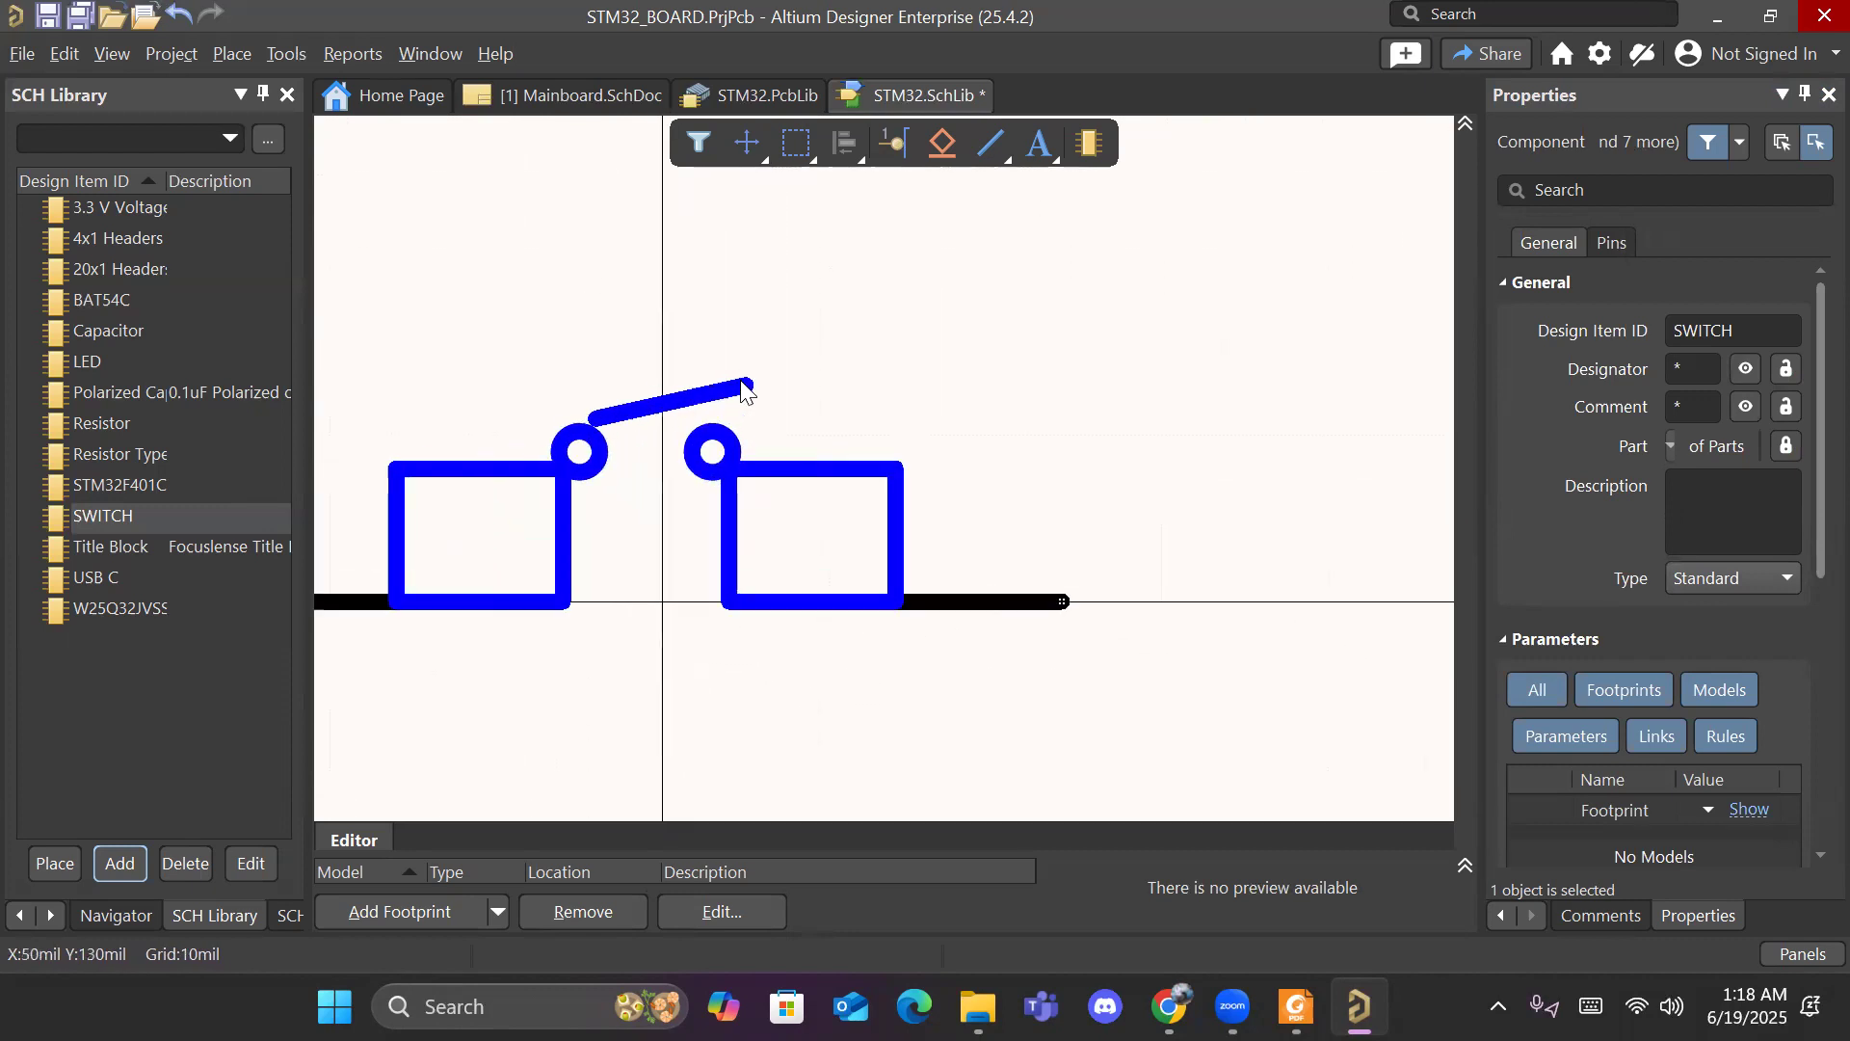
pyautogui.click(745, 387)
pyautogui.moveTo(744, 386); pyautogui.dragTo(751, 369)
pyautogui.click(876, 401)
pyautogui.moveTo(876, 401); pyautogui.dragTo(1022, 399, button='right')
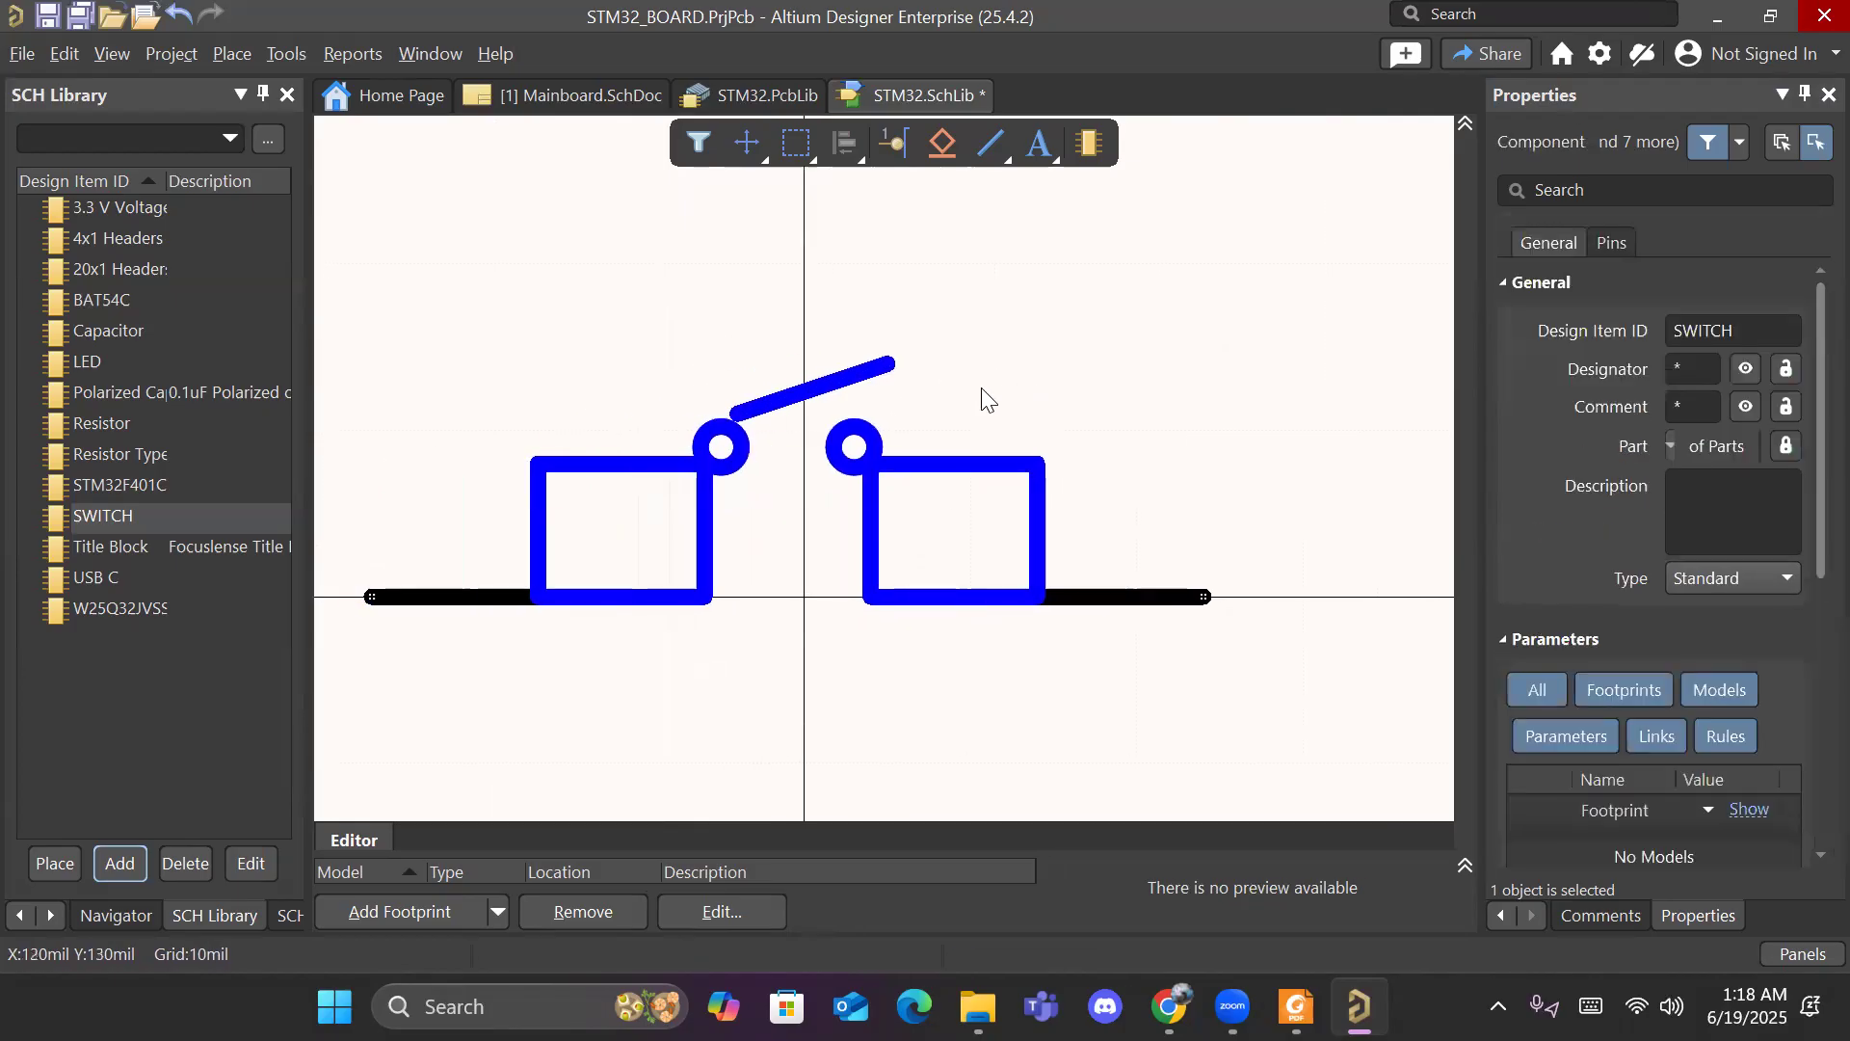
# Step: Lower the slanted line's free end back to X 50 mil, Y 130 mil
pyautogui.click(893, 366)
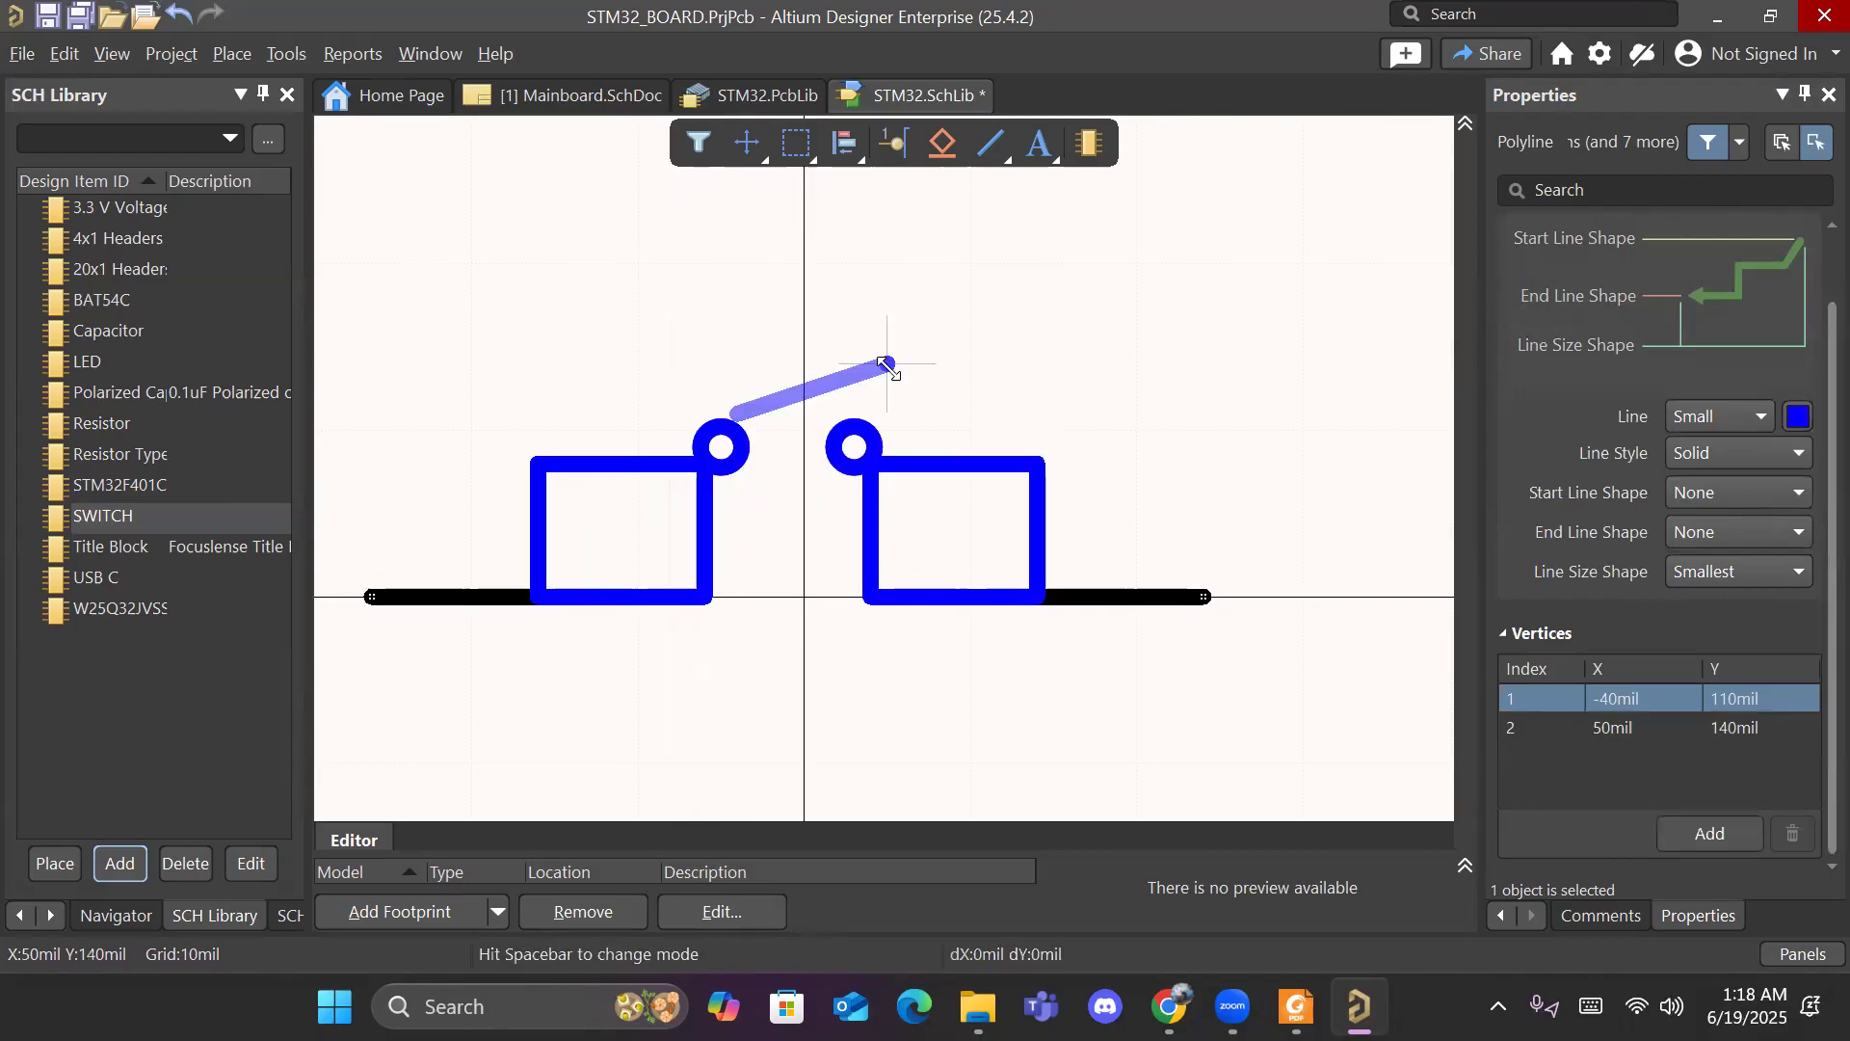
pyautogui.moveTo(888, 366); pyautogui.dragTo(886, 380)
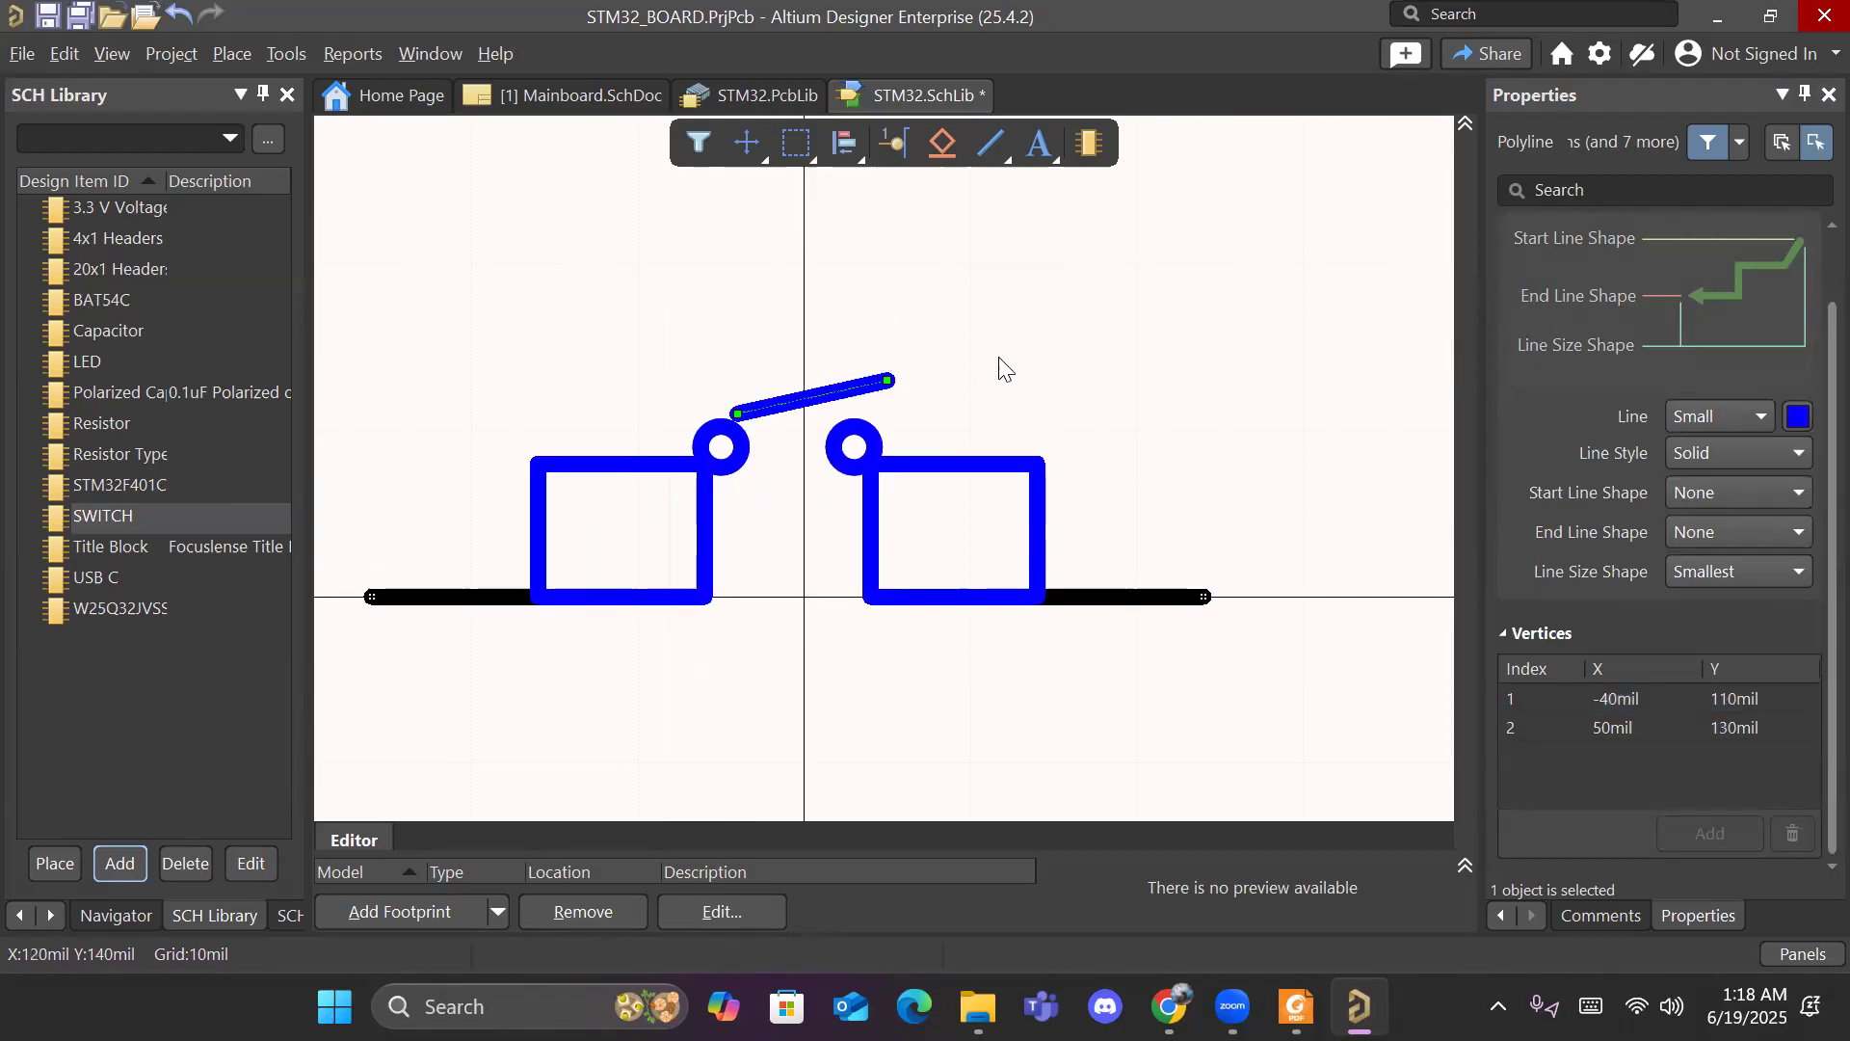
pyautogui.click(1003, 367)
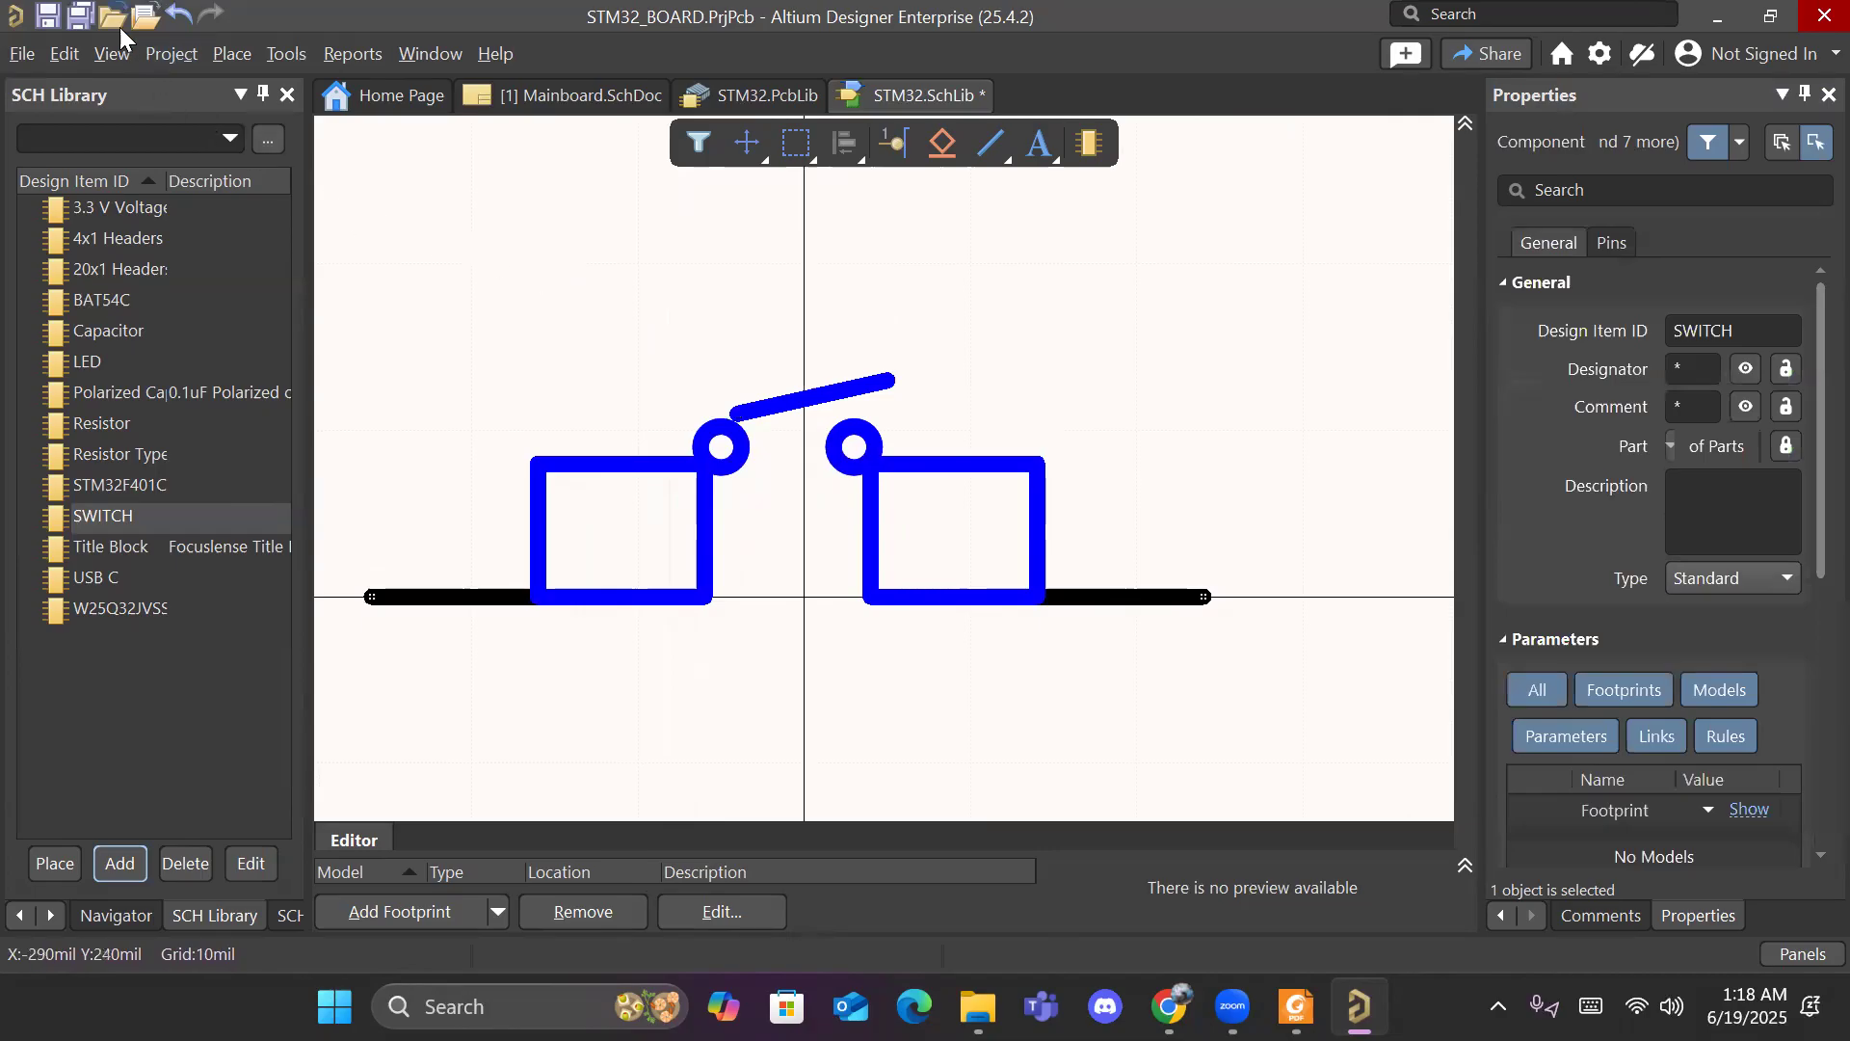
# Step: Save the schematic library and open the Mainboard schematic sheet from the STM32_BOARD project
pyautogui.click(93, 18)
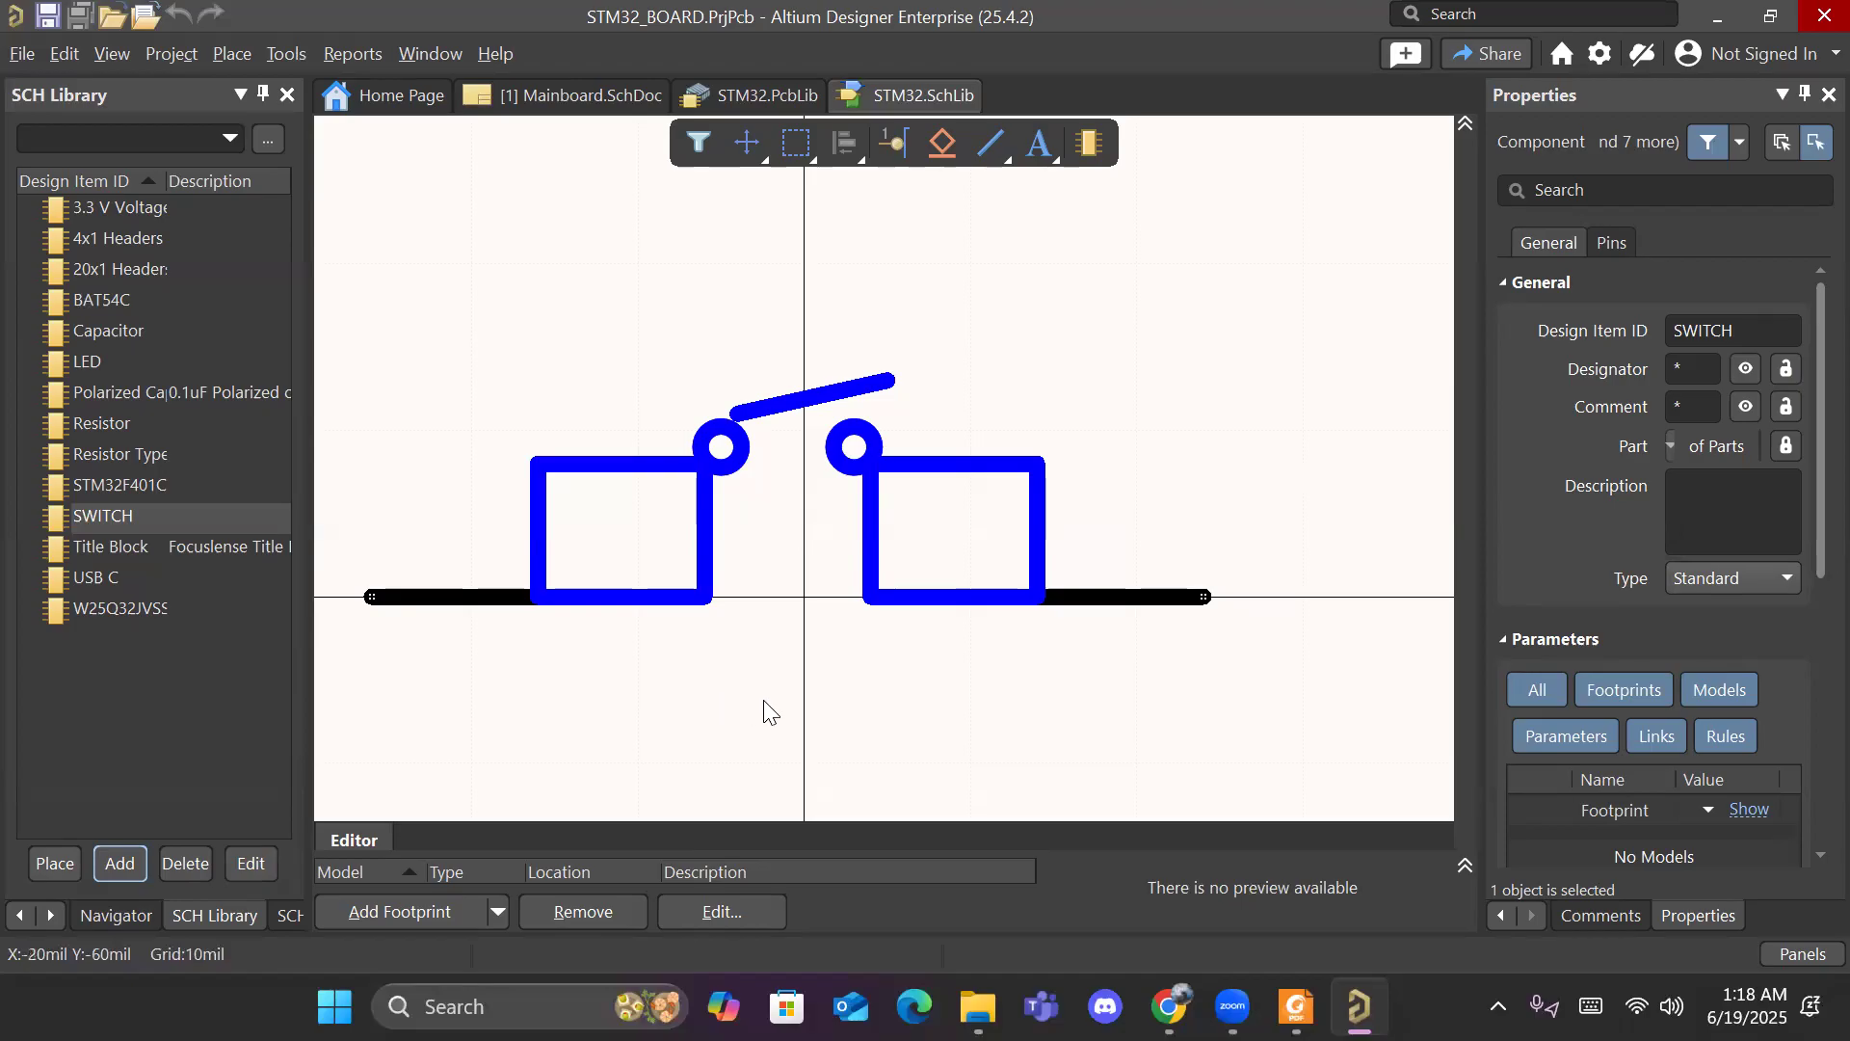
pyautogui.click(115, 916)
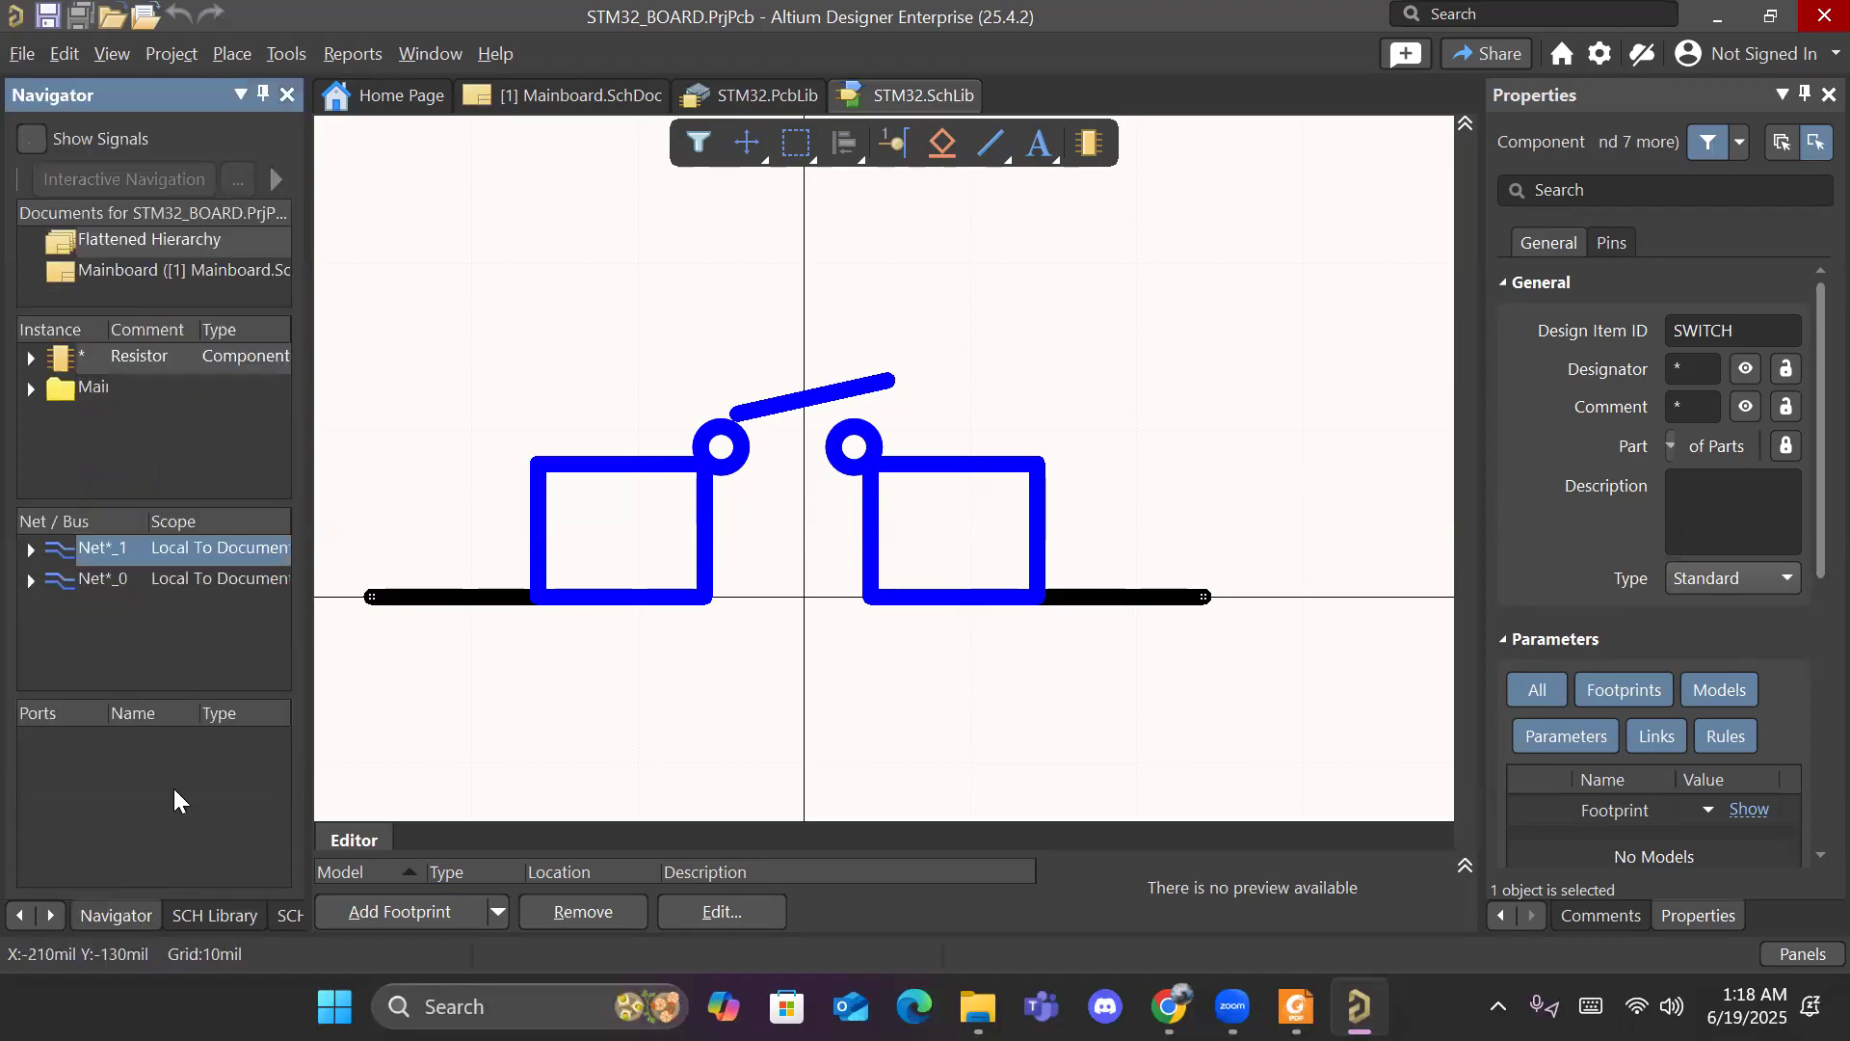
pyautogui.click(195, 917)
pyautogui.click(112, 915)
pyautogui.click(13, 915)
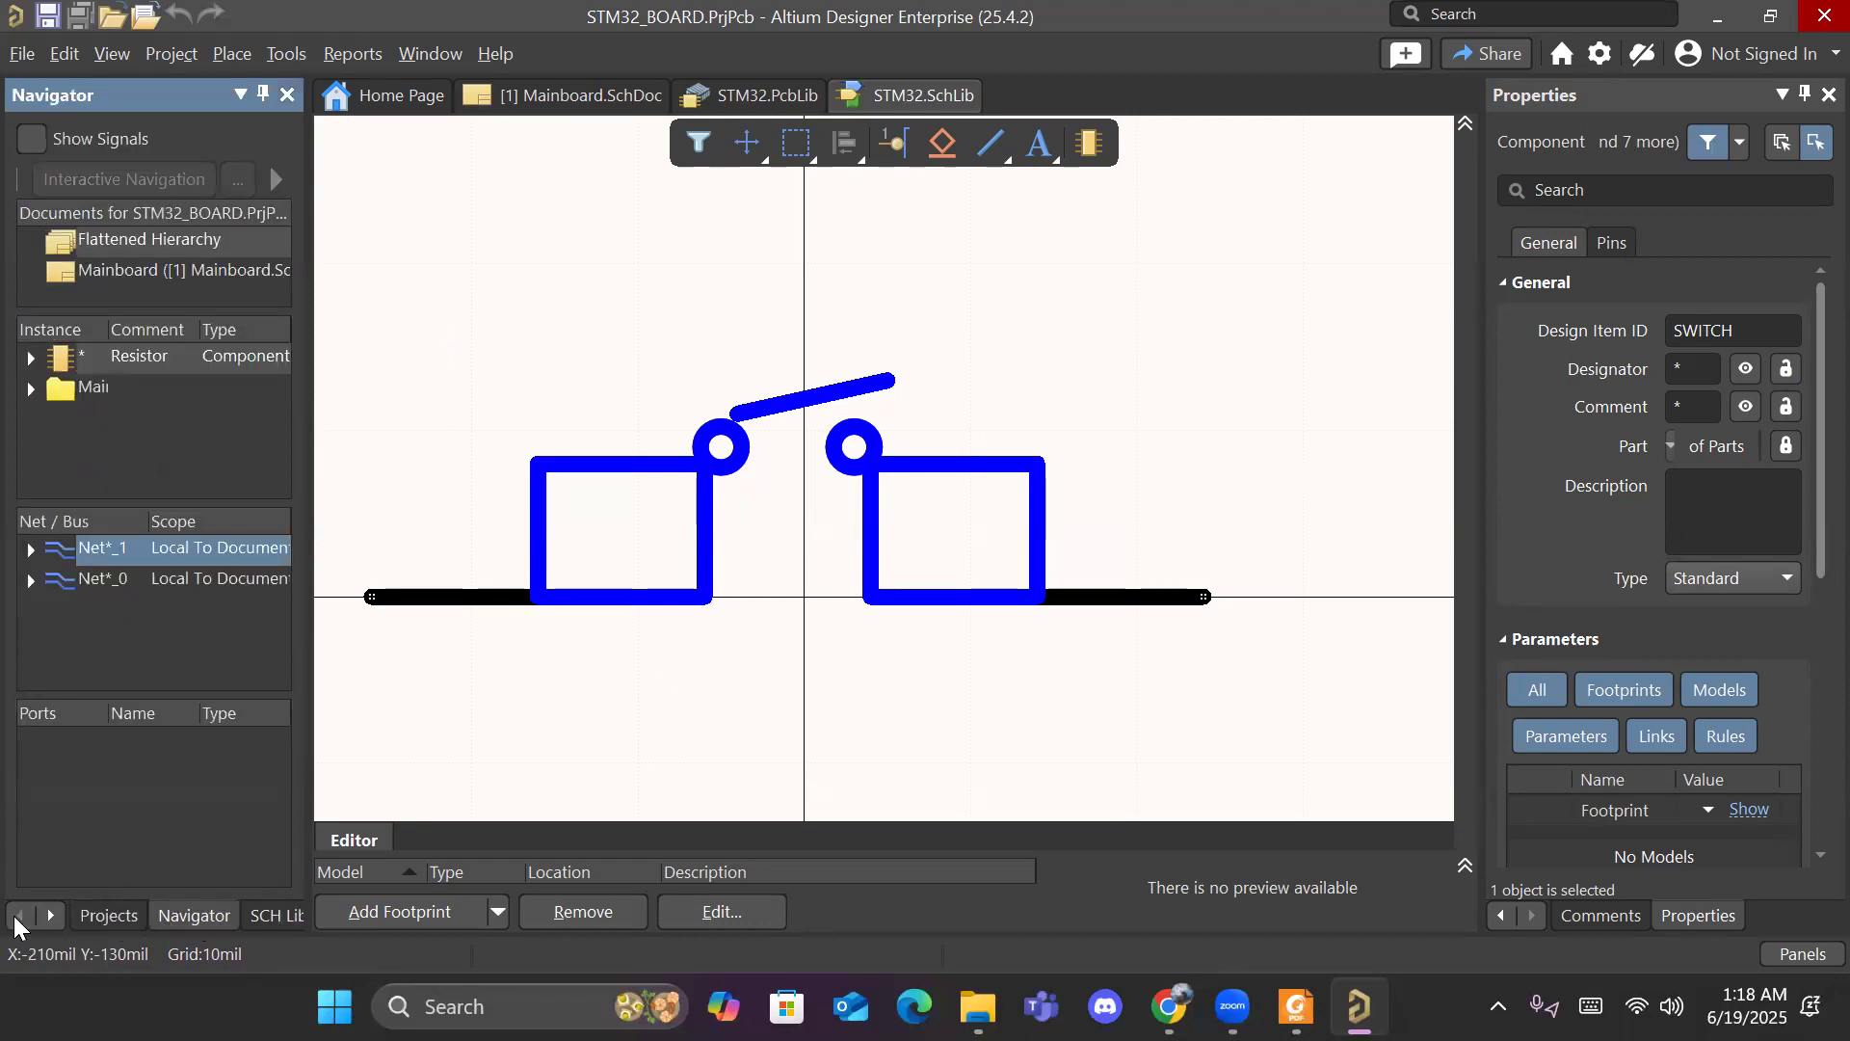
pyautogui.click(101, 916)
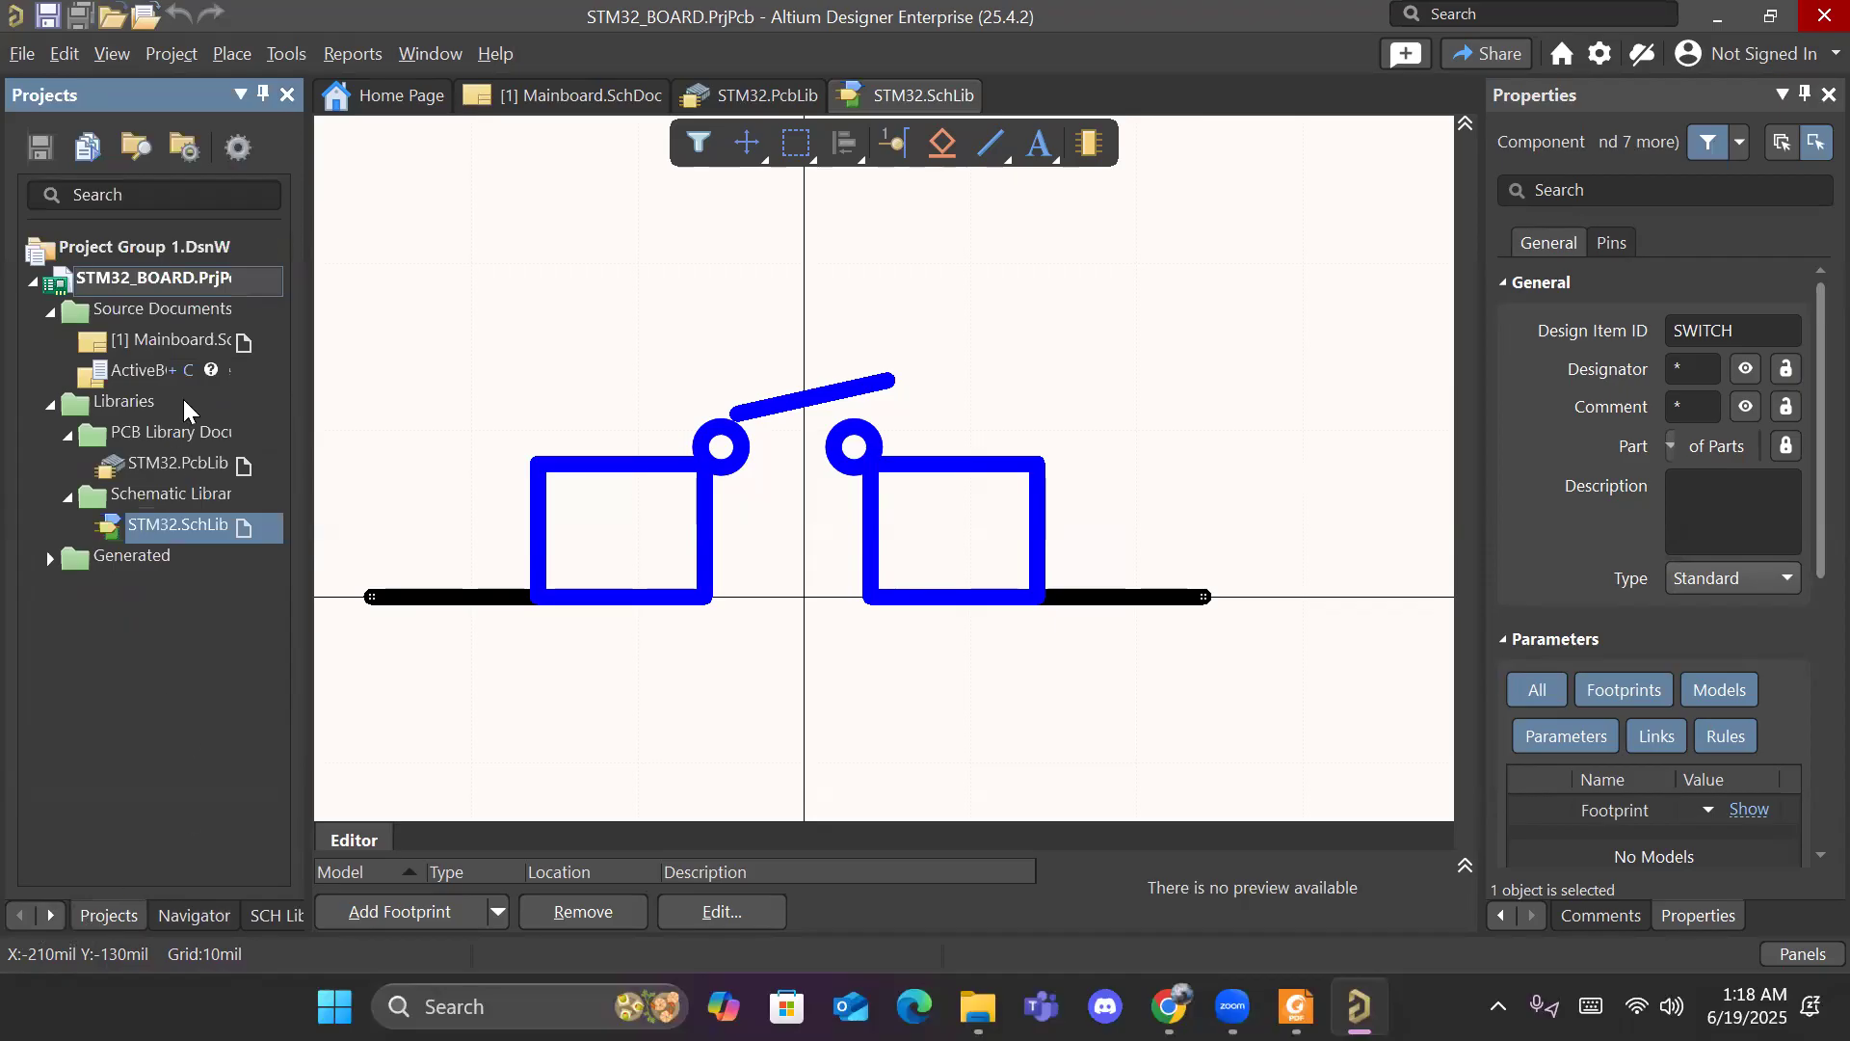
pyautogui.doubleClick(183, 342)
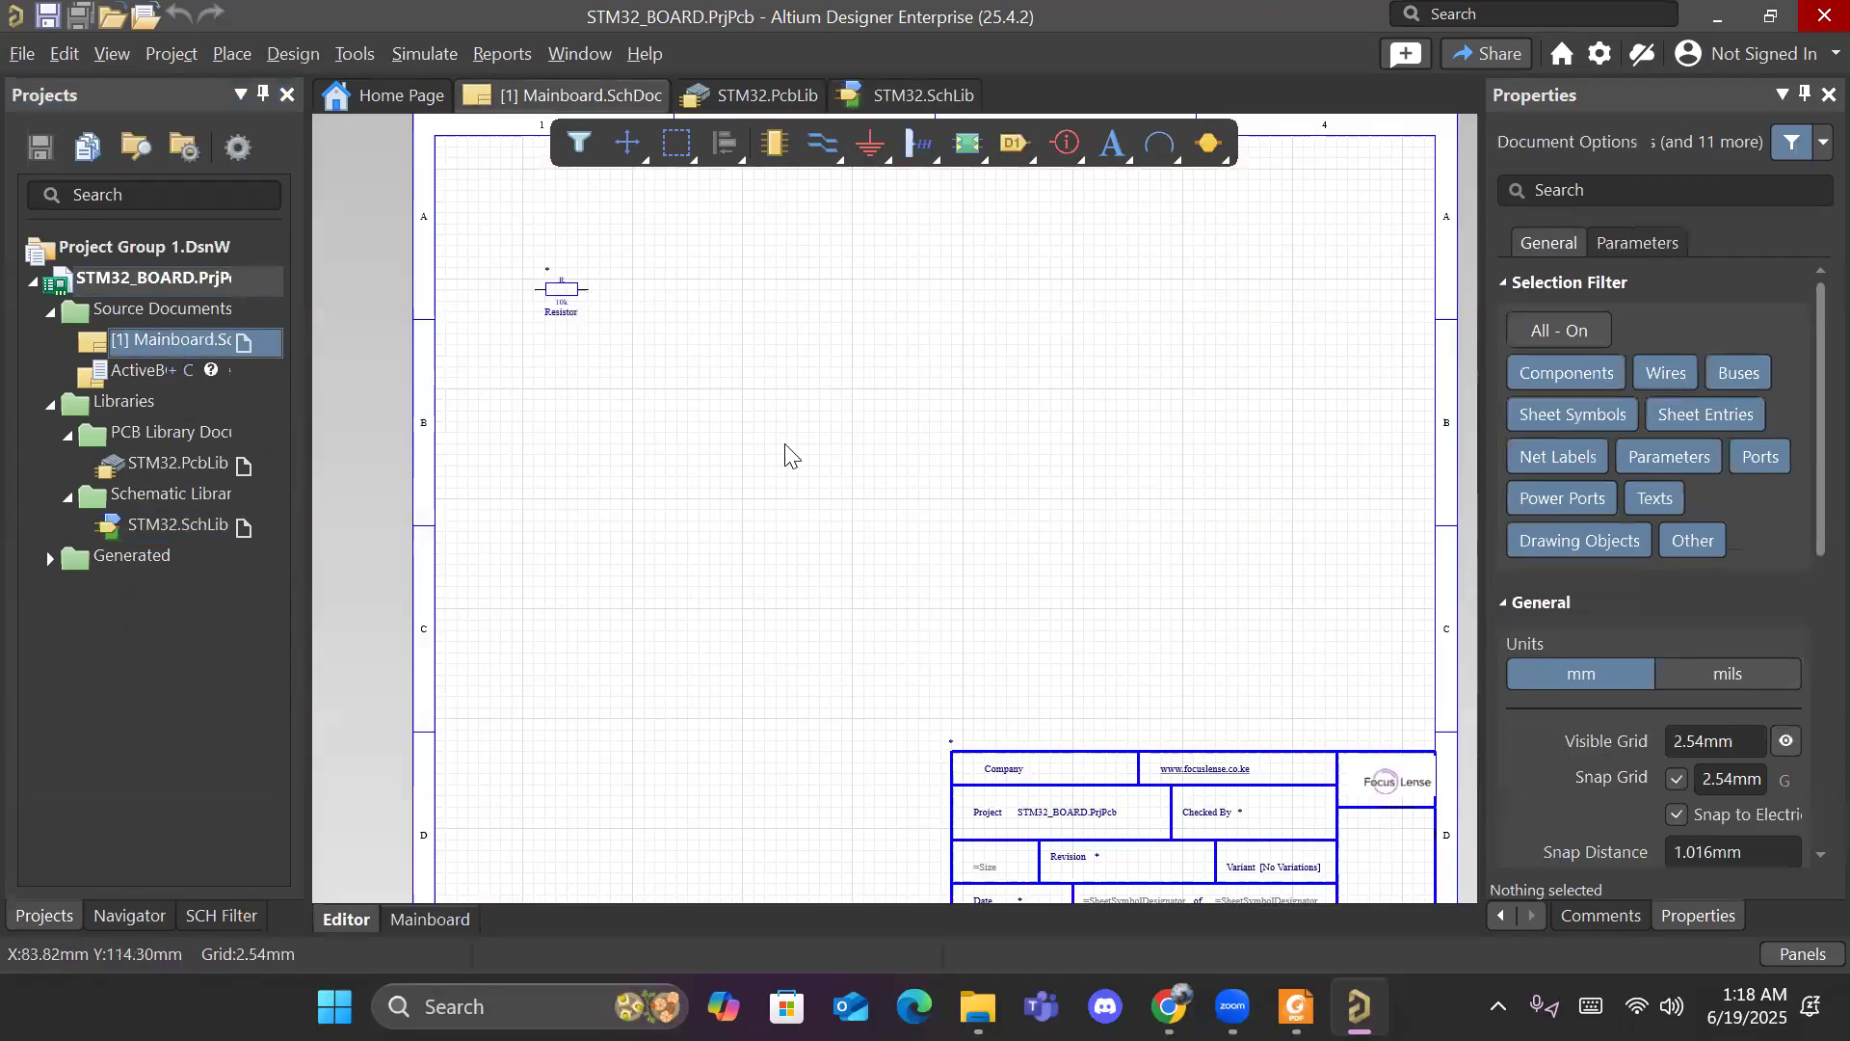
pyautogui.moveTo(1481, 430); pyautogui.dragTo(1532, 433)
pyautogui.moveTo(867, 412); pyautogui.dragTo(752, 405, button='right')
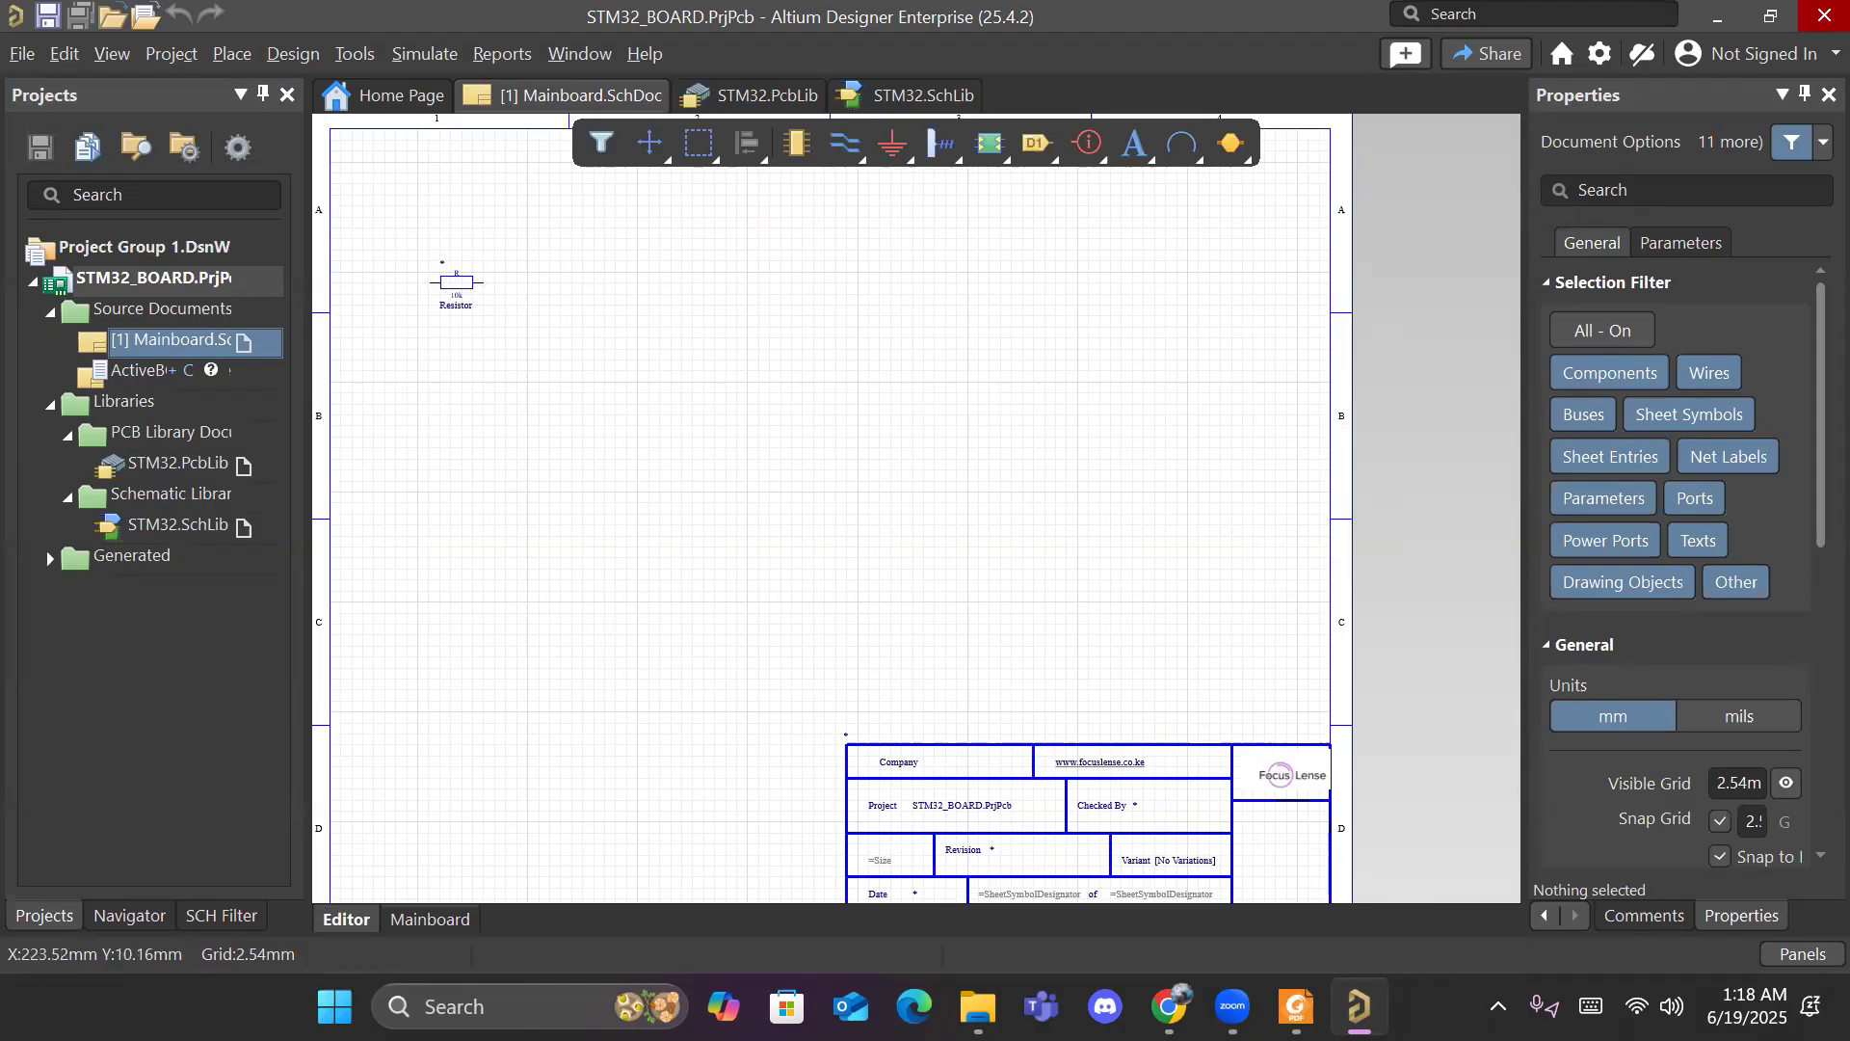
# Step: Check the reference schematic PDF in Foxit PDF Reader and the BAT54C datasheet in Chrome
pyautogui.hotkey('alt', 'Tab')
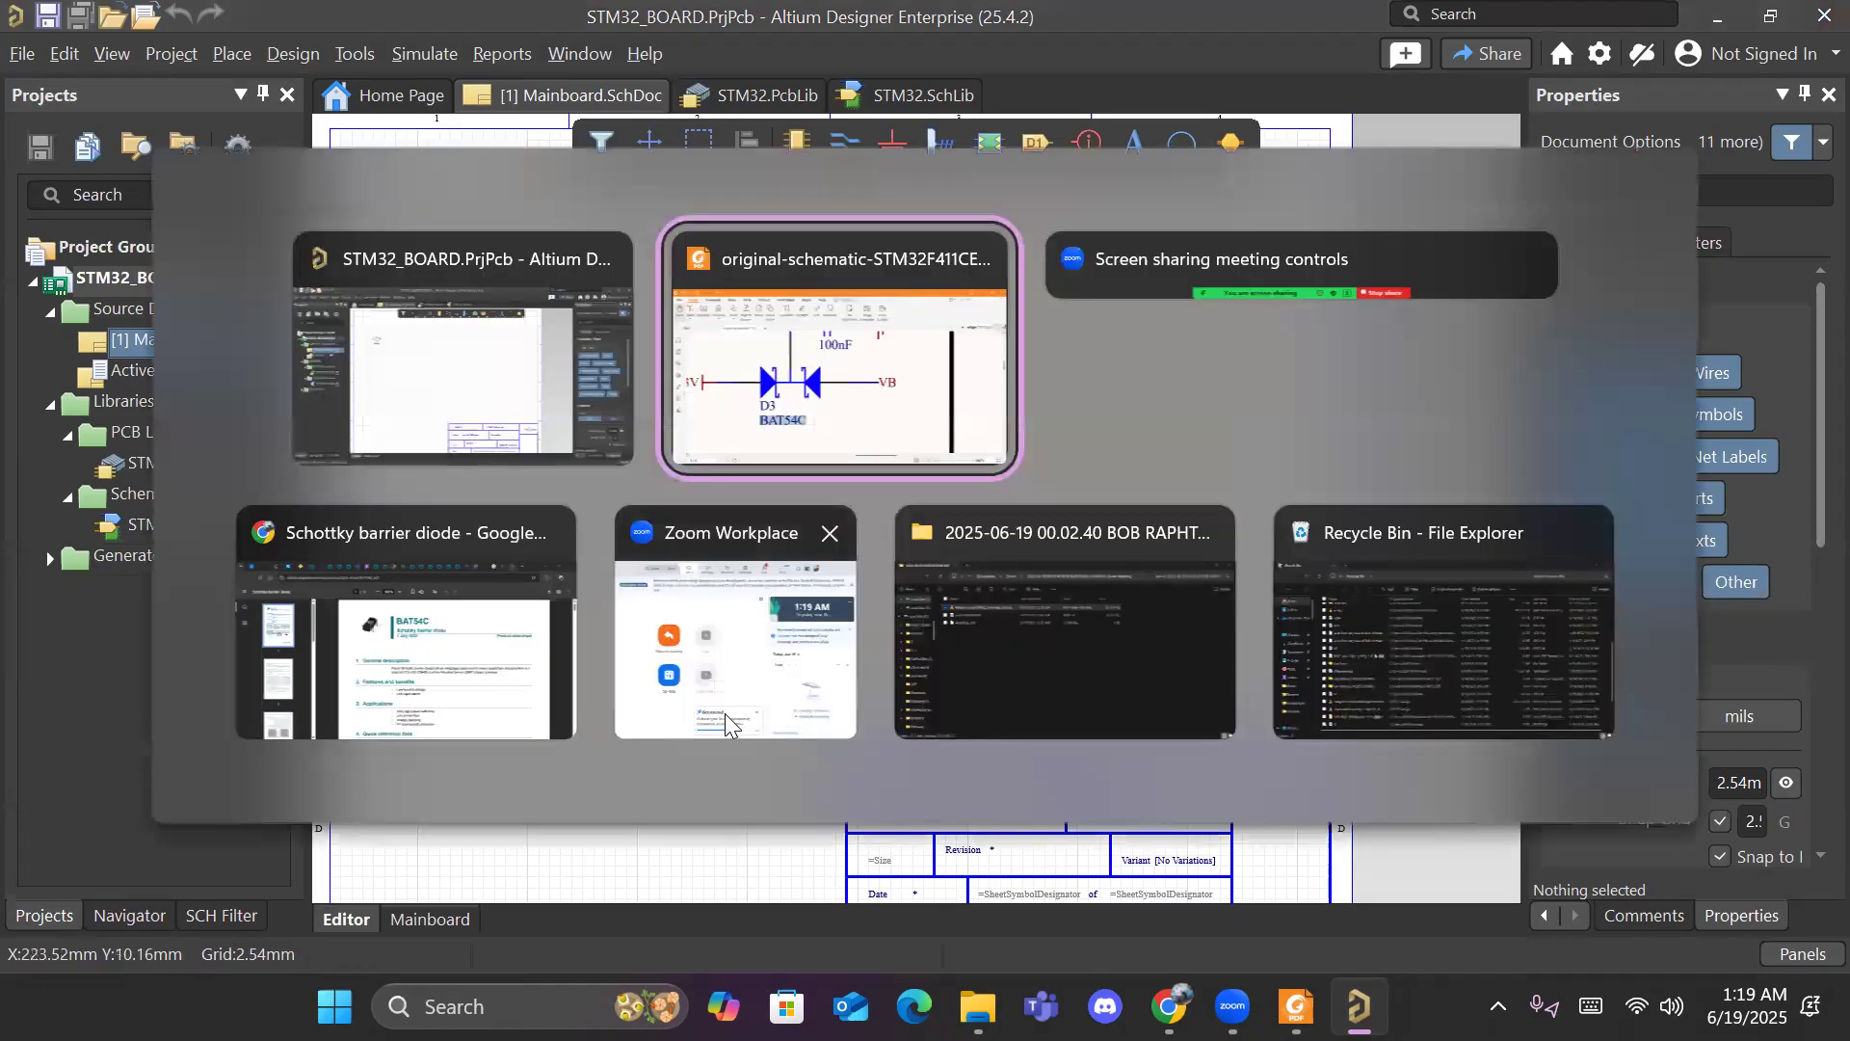
pyautogui.hotkey('alt', 'Tab')
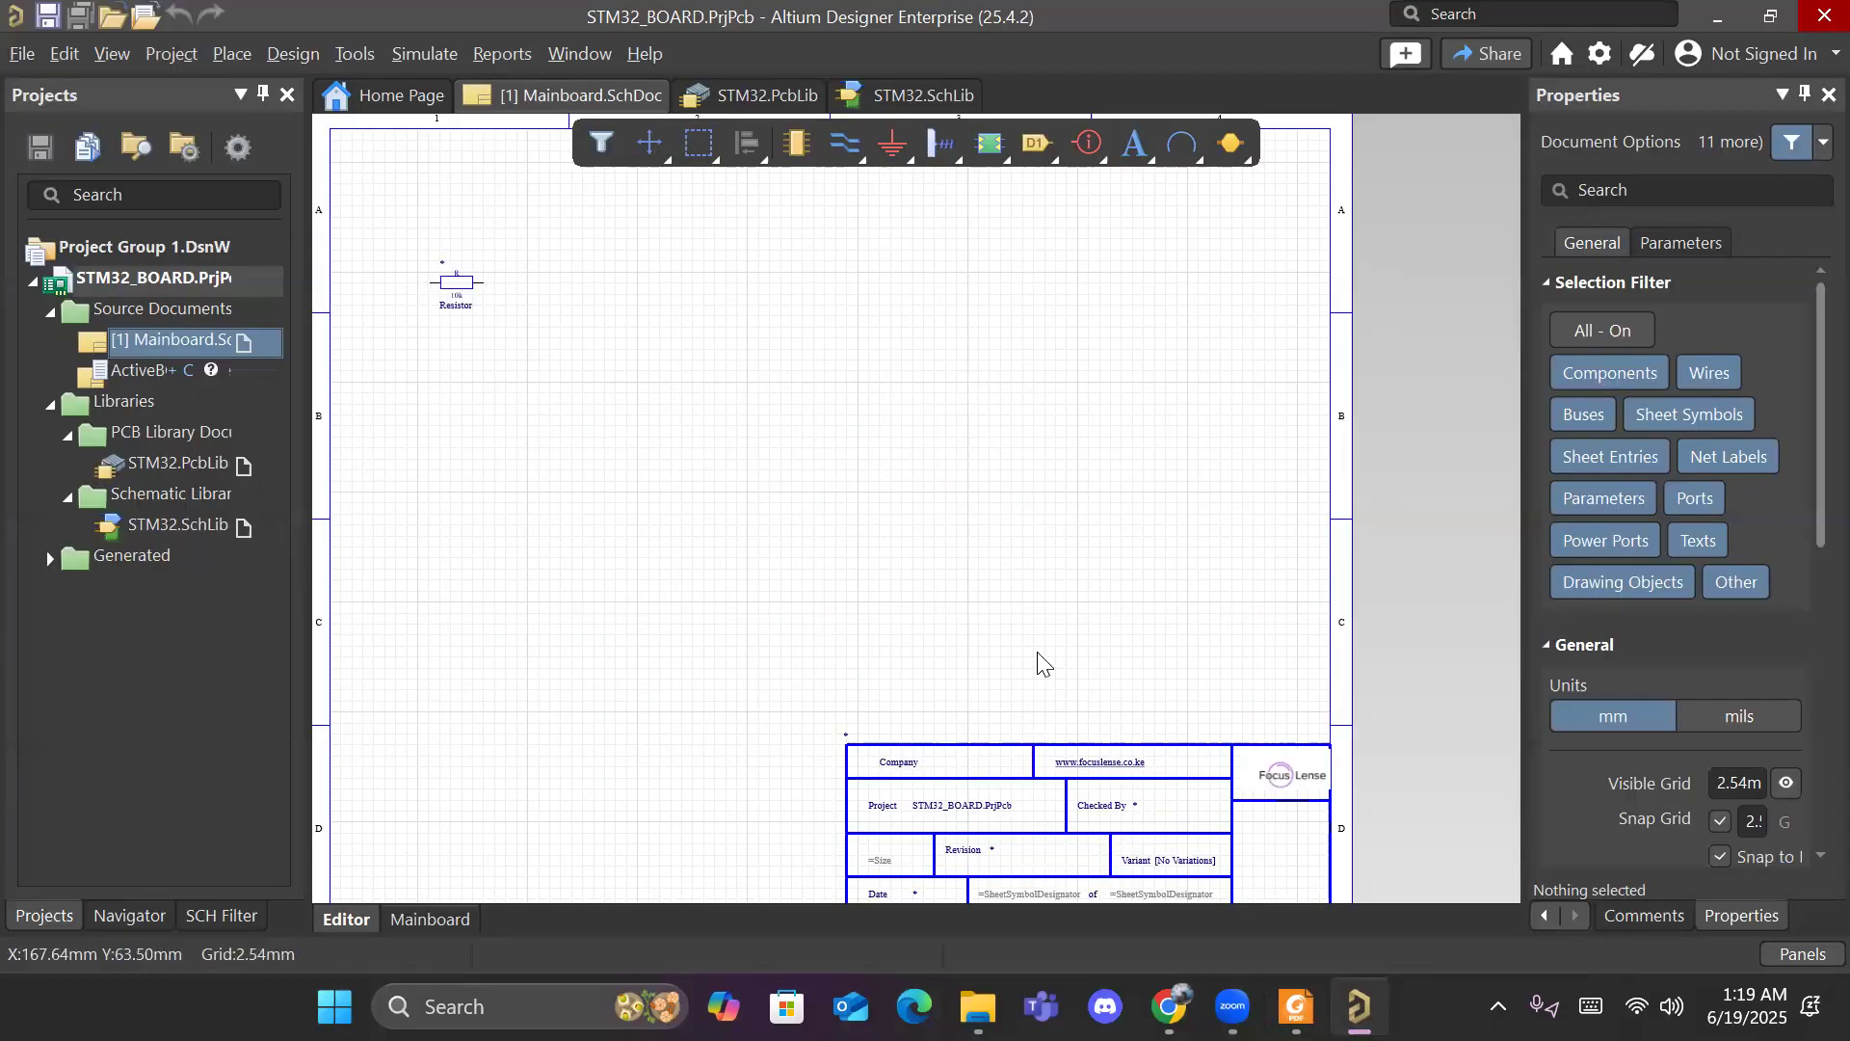
pyautogui.hotkey('alt', 'Tab')
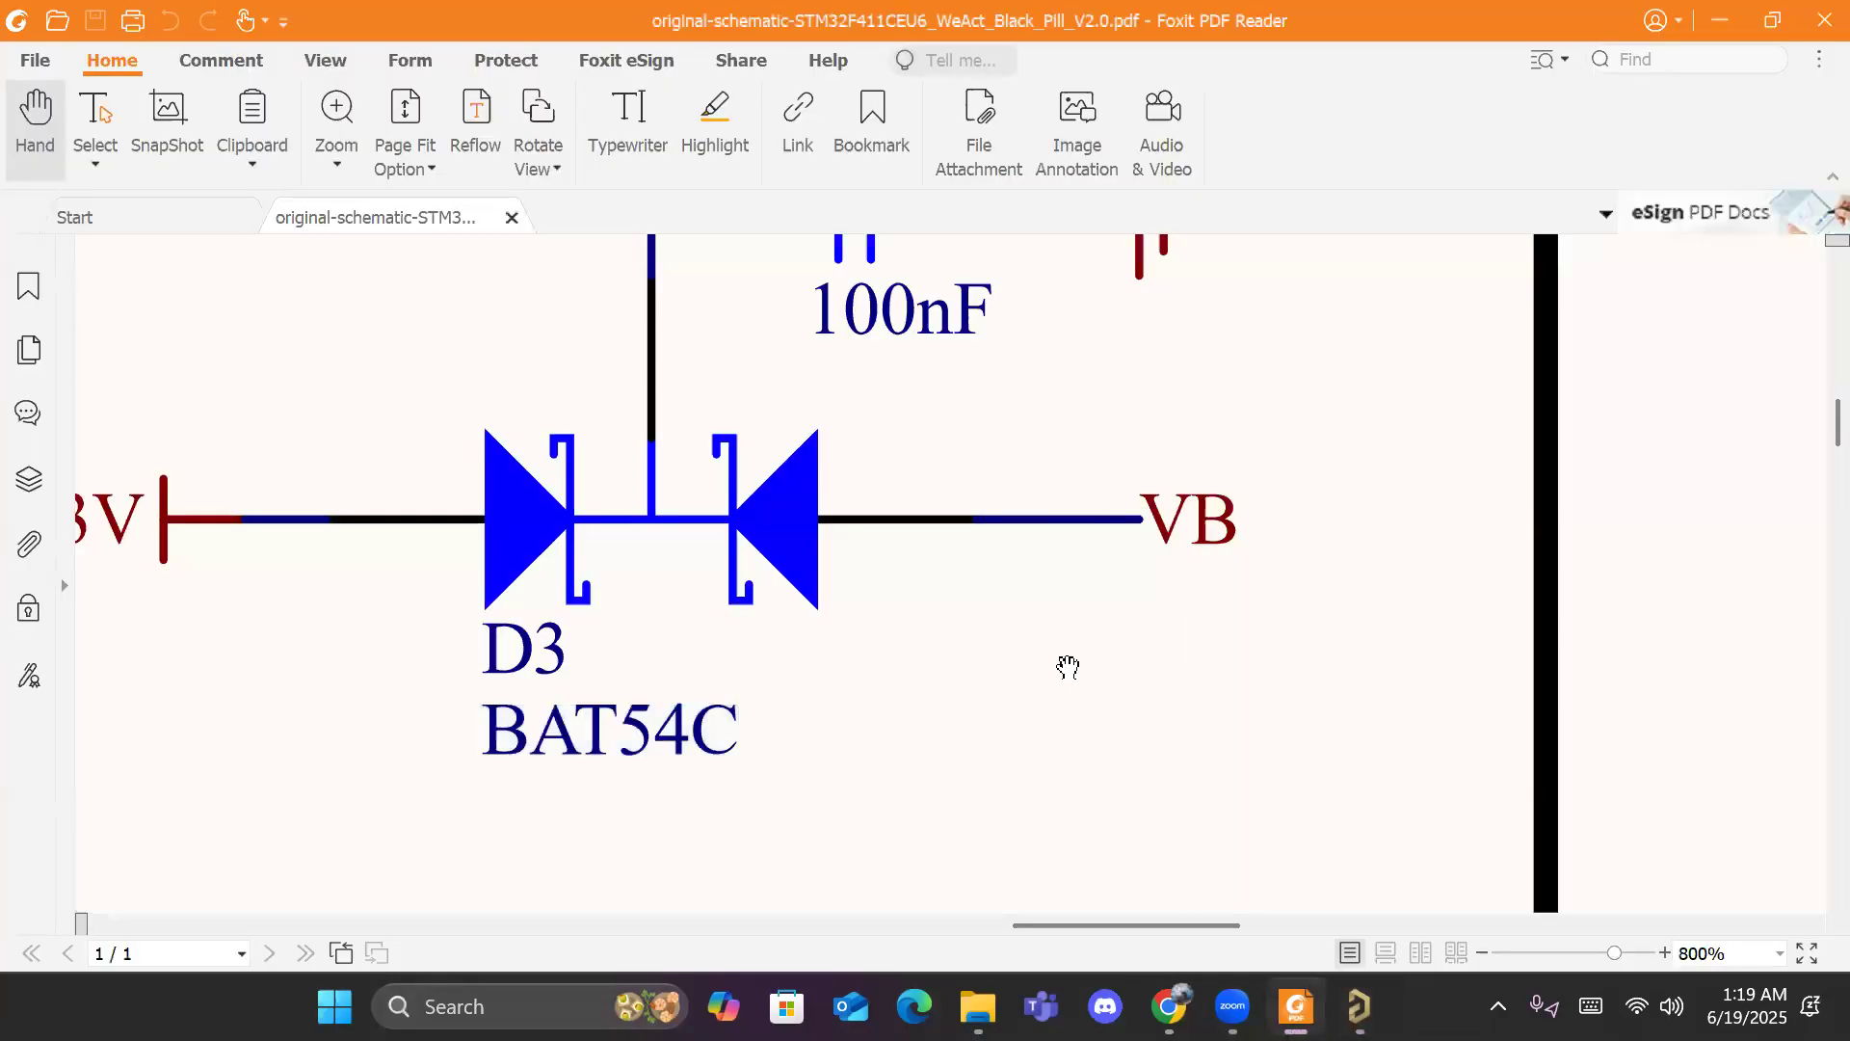
pyautogui.hotkey('alt', 'Tab')
pyautogui.press('Tab')
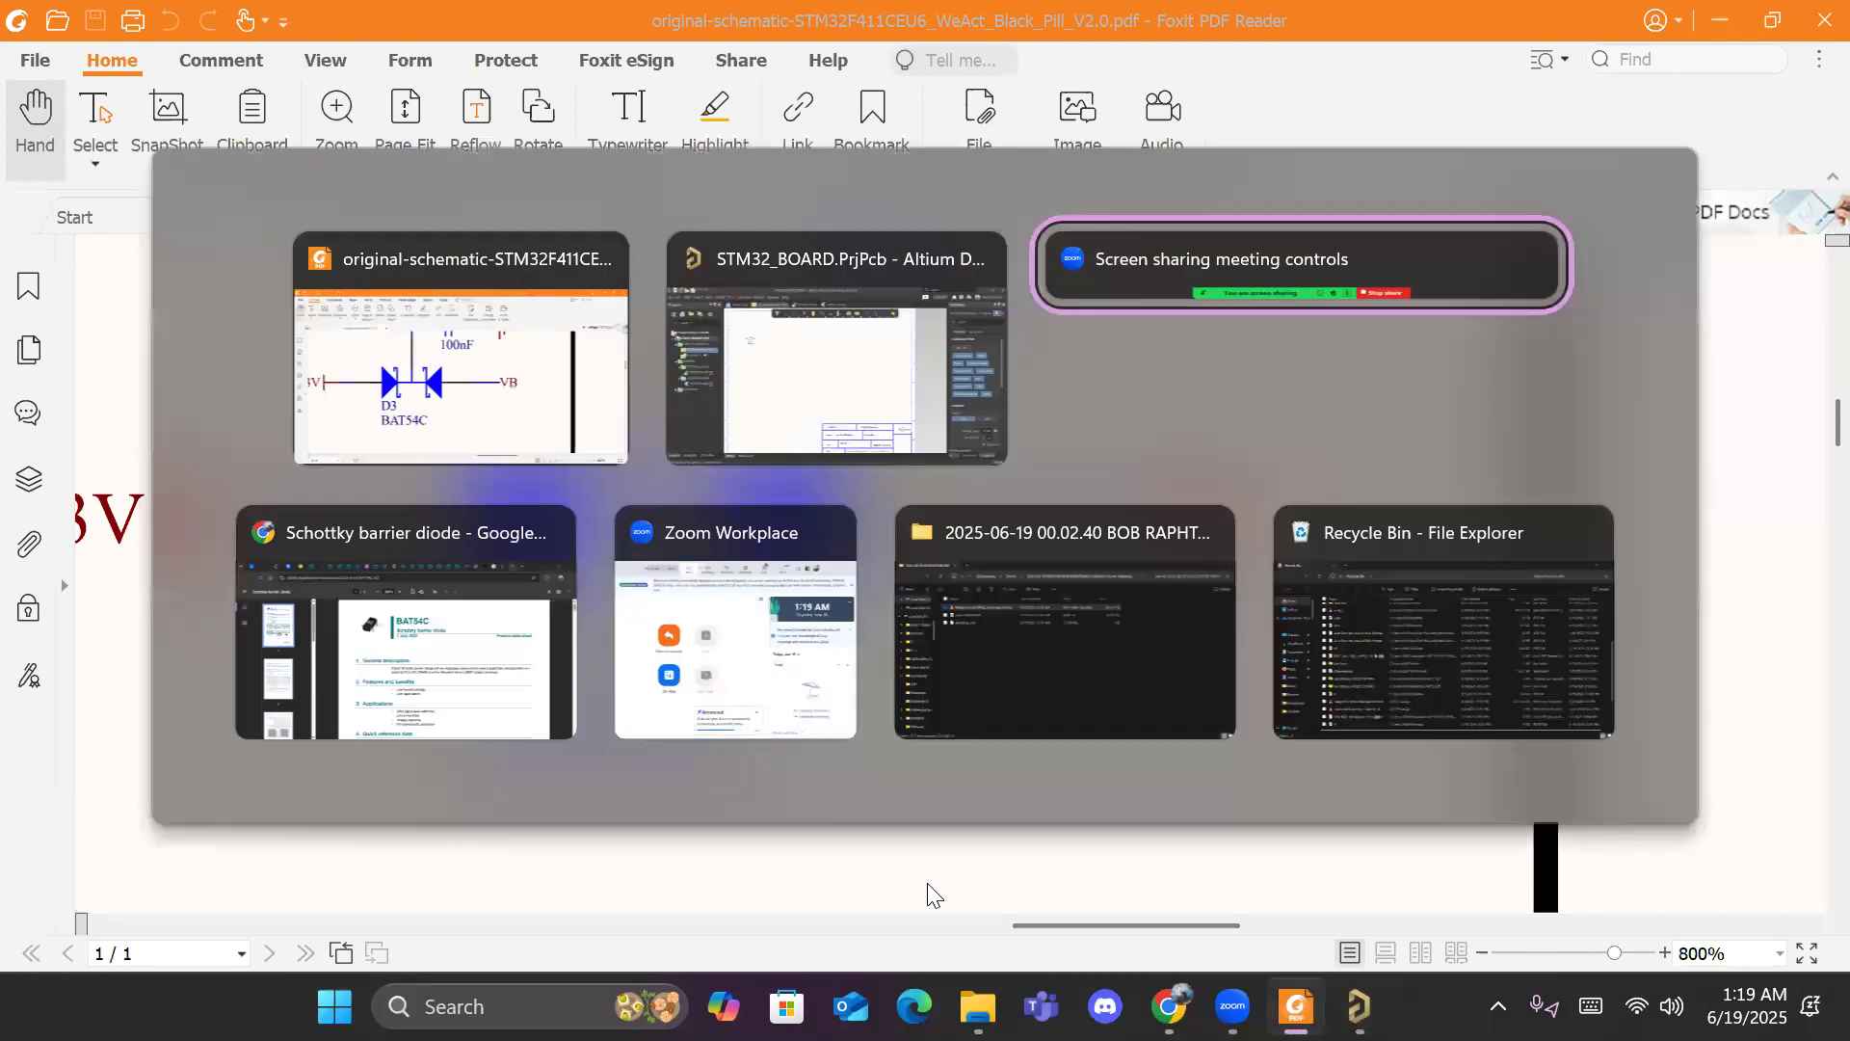
pyautogui.press('Tab')
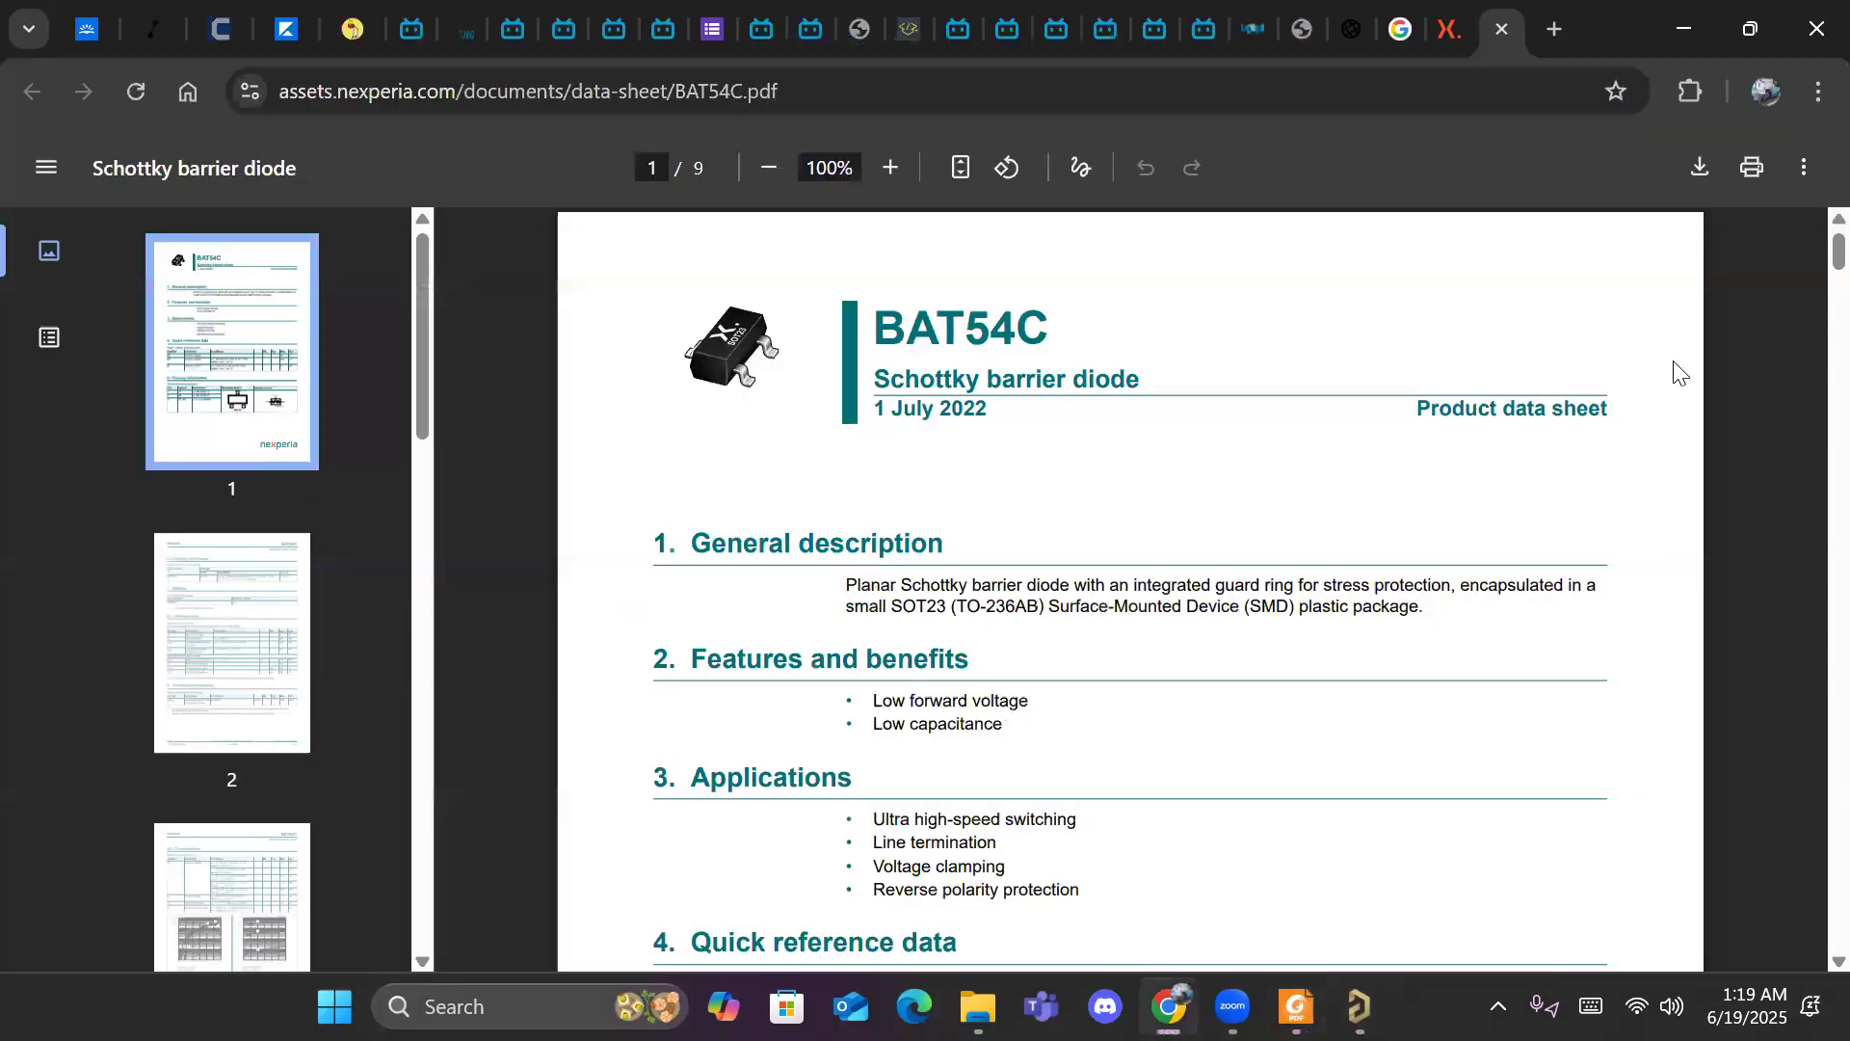
pyautogui.click(1698, 168)
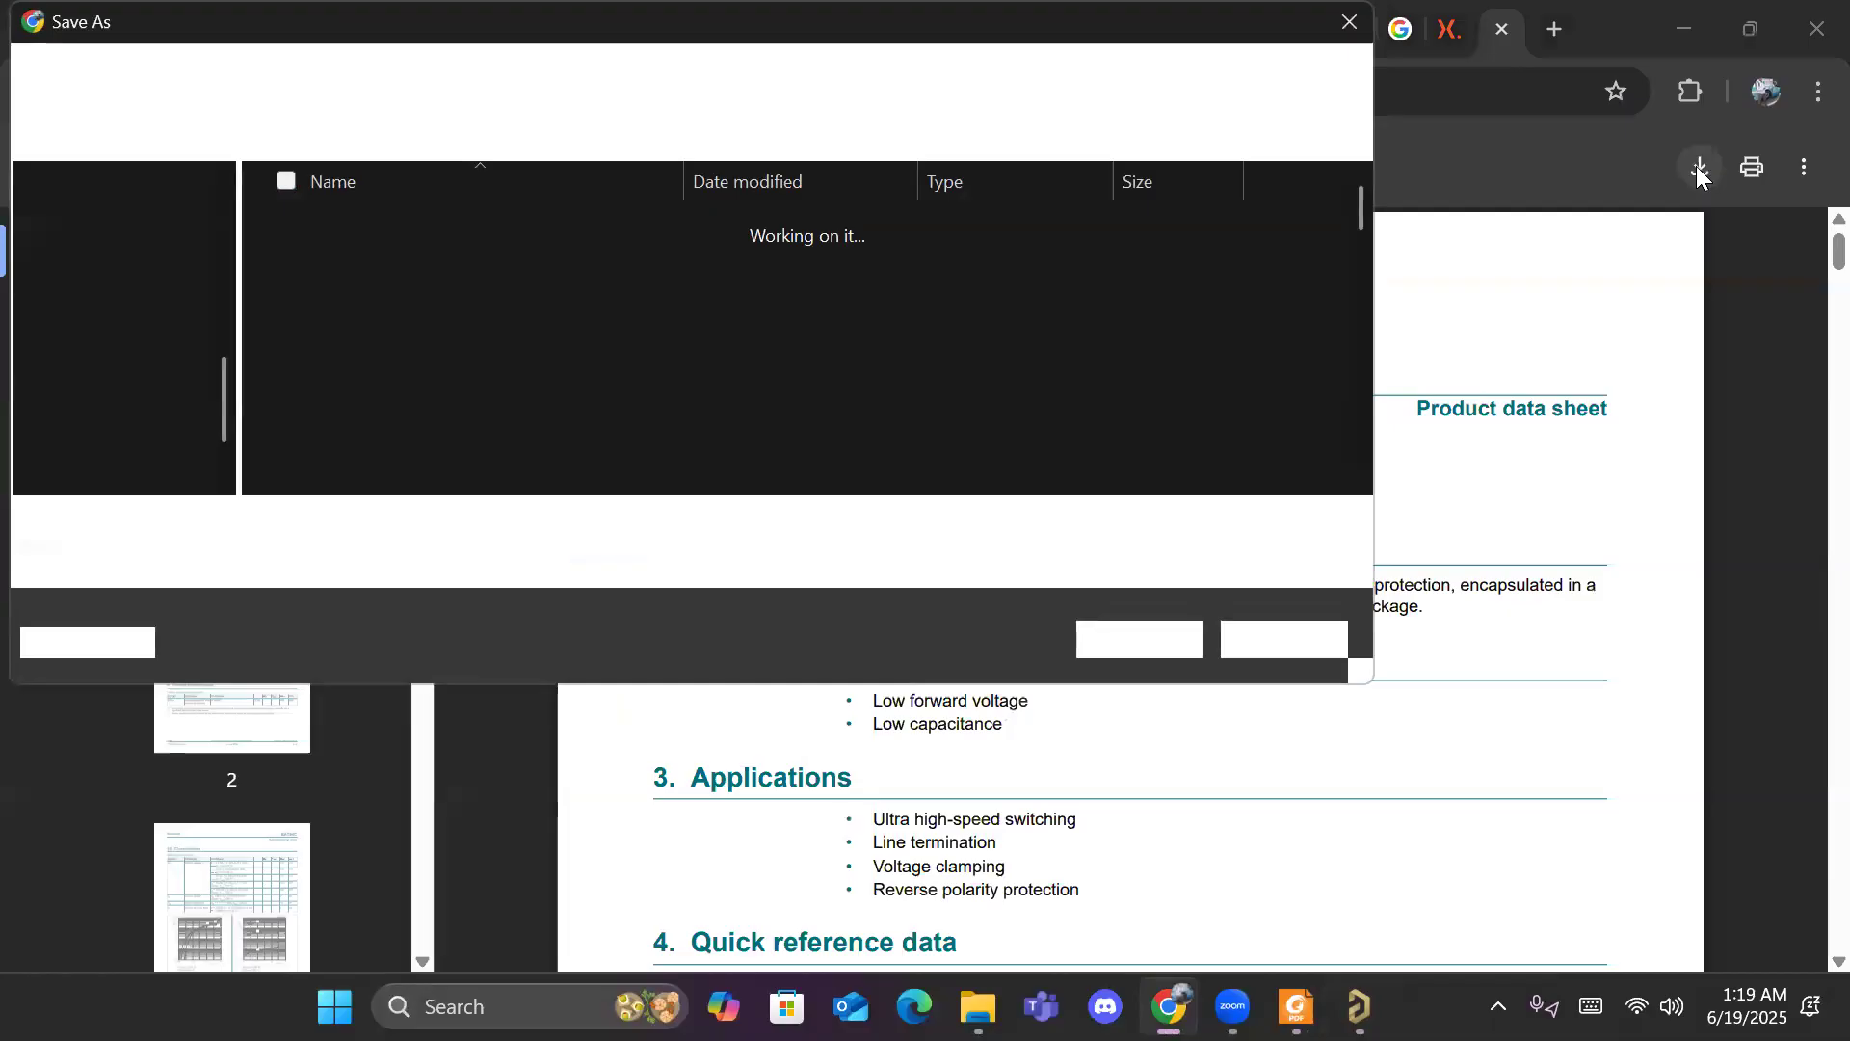
pyautogui.press('Escape')
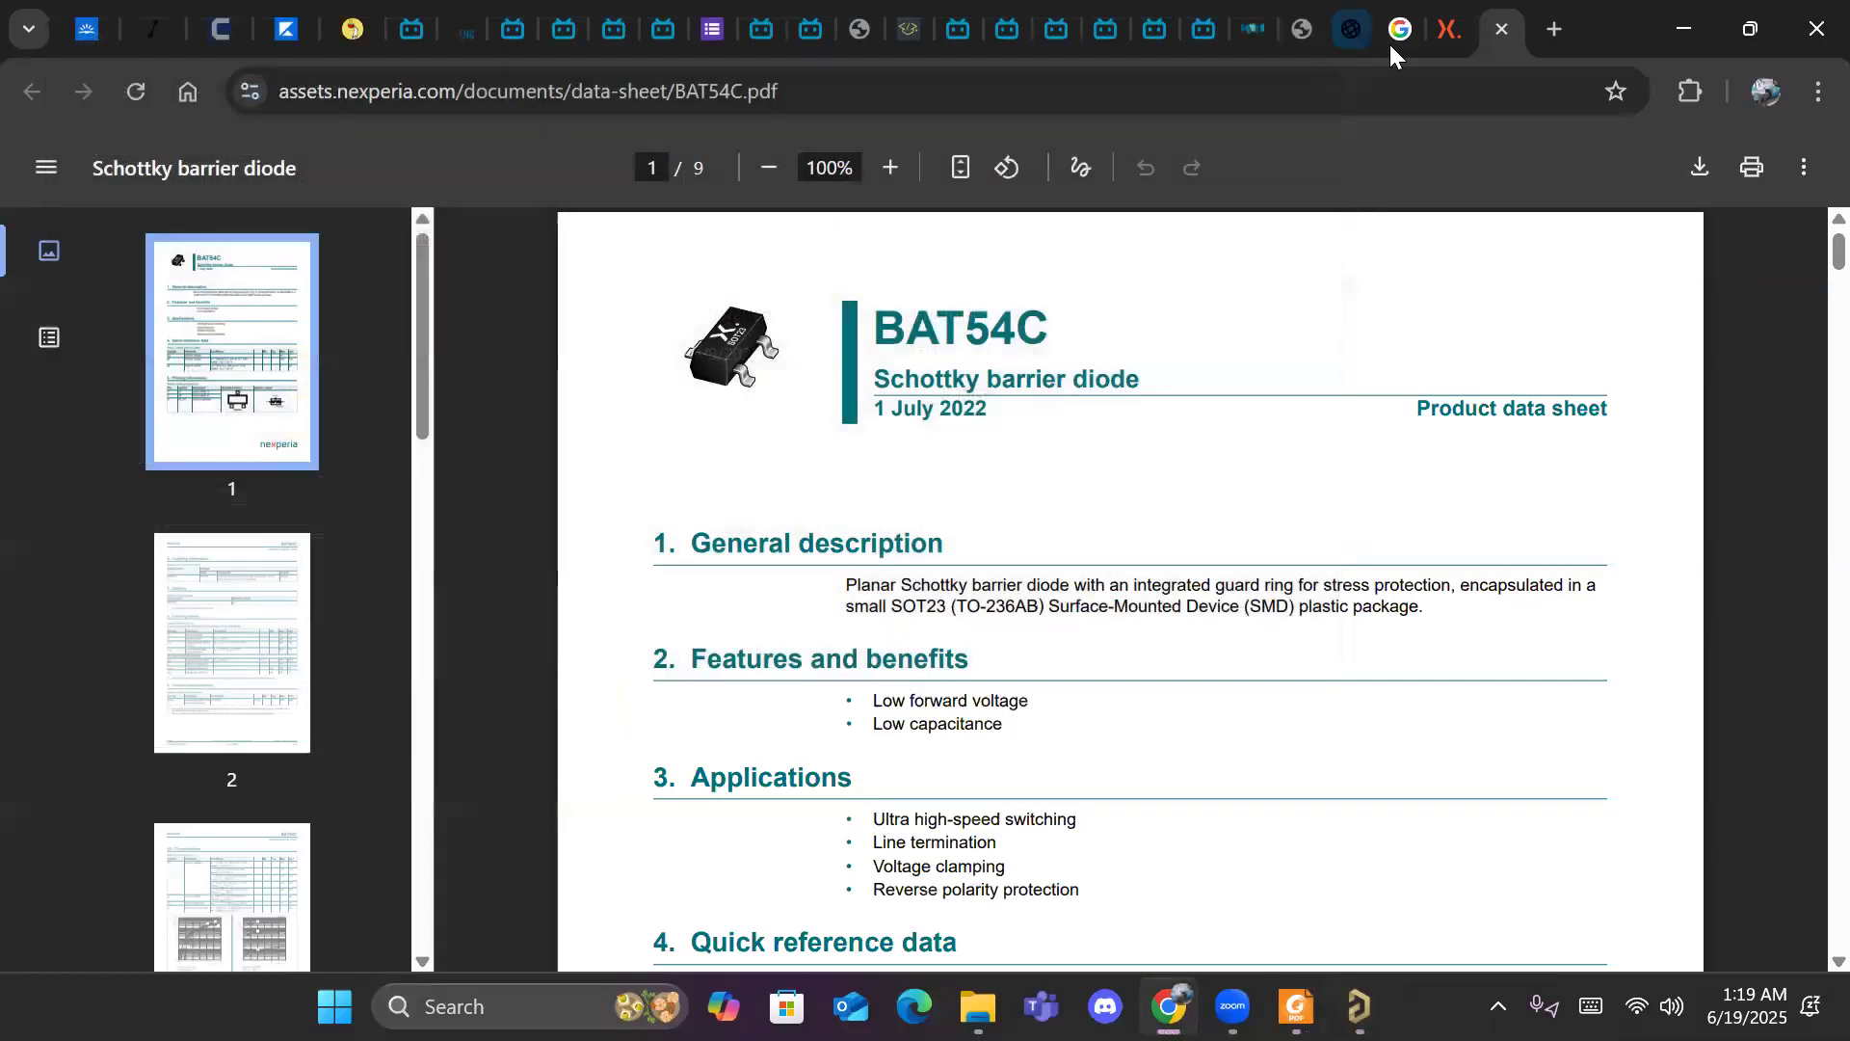
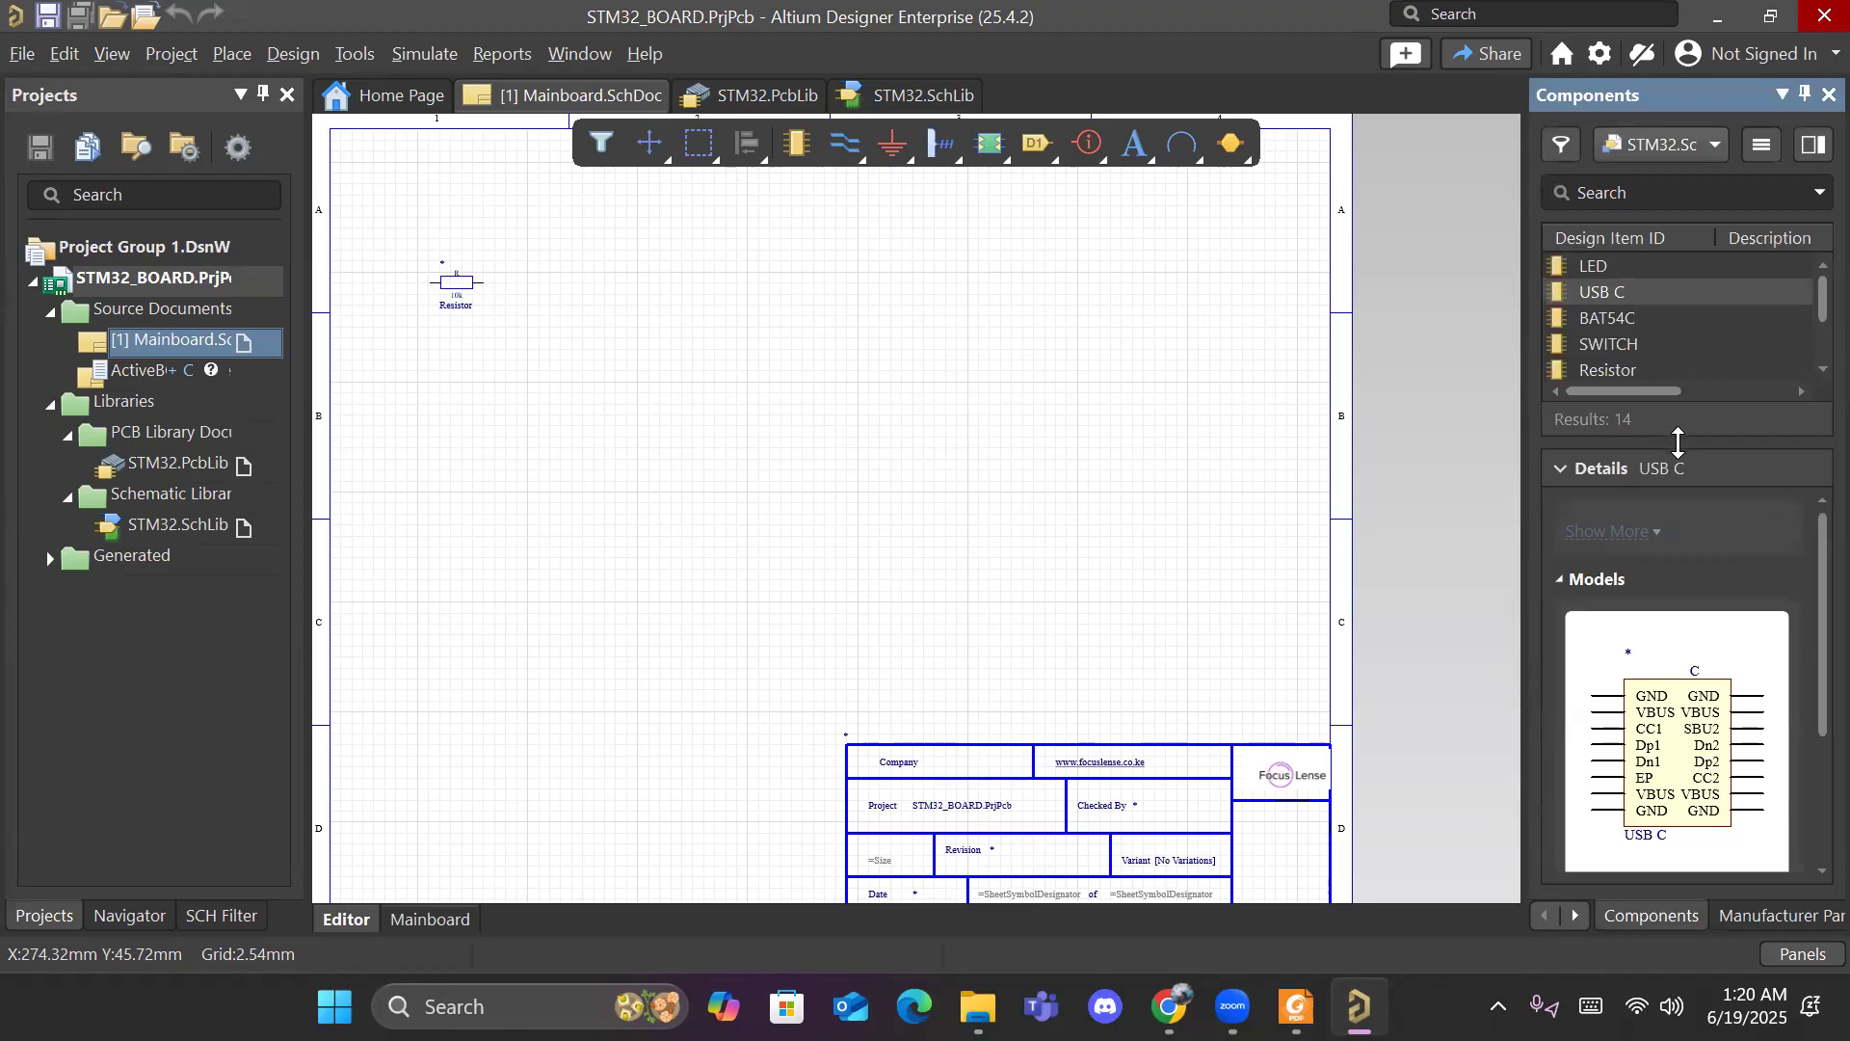
# Step: Place one STM32F401CE microcontroller from the STM32 library near the middle of the Mainboard sheet
pyautogui.scroll(-3, 1682, 434)
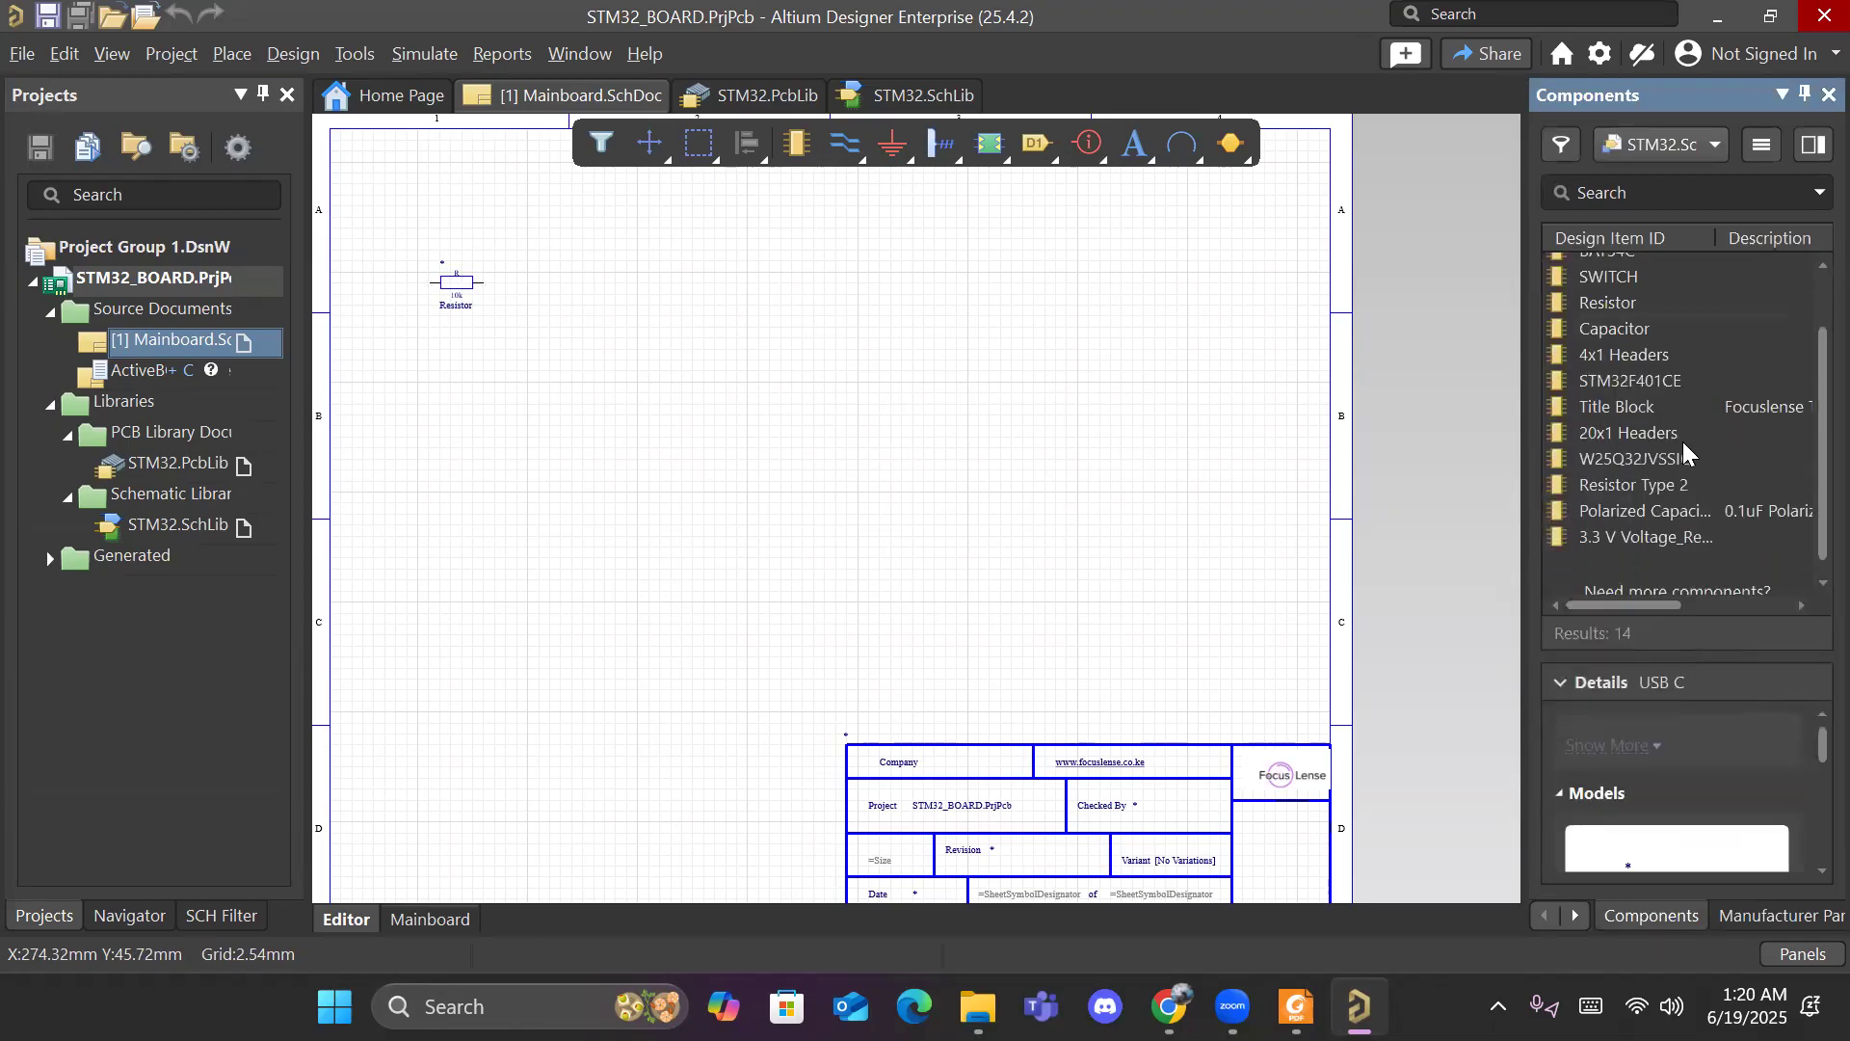
pyautogui.moveTo(1649, 378); pyautogui.dragTo(1561, 613)
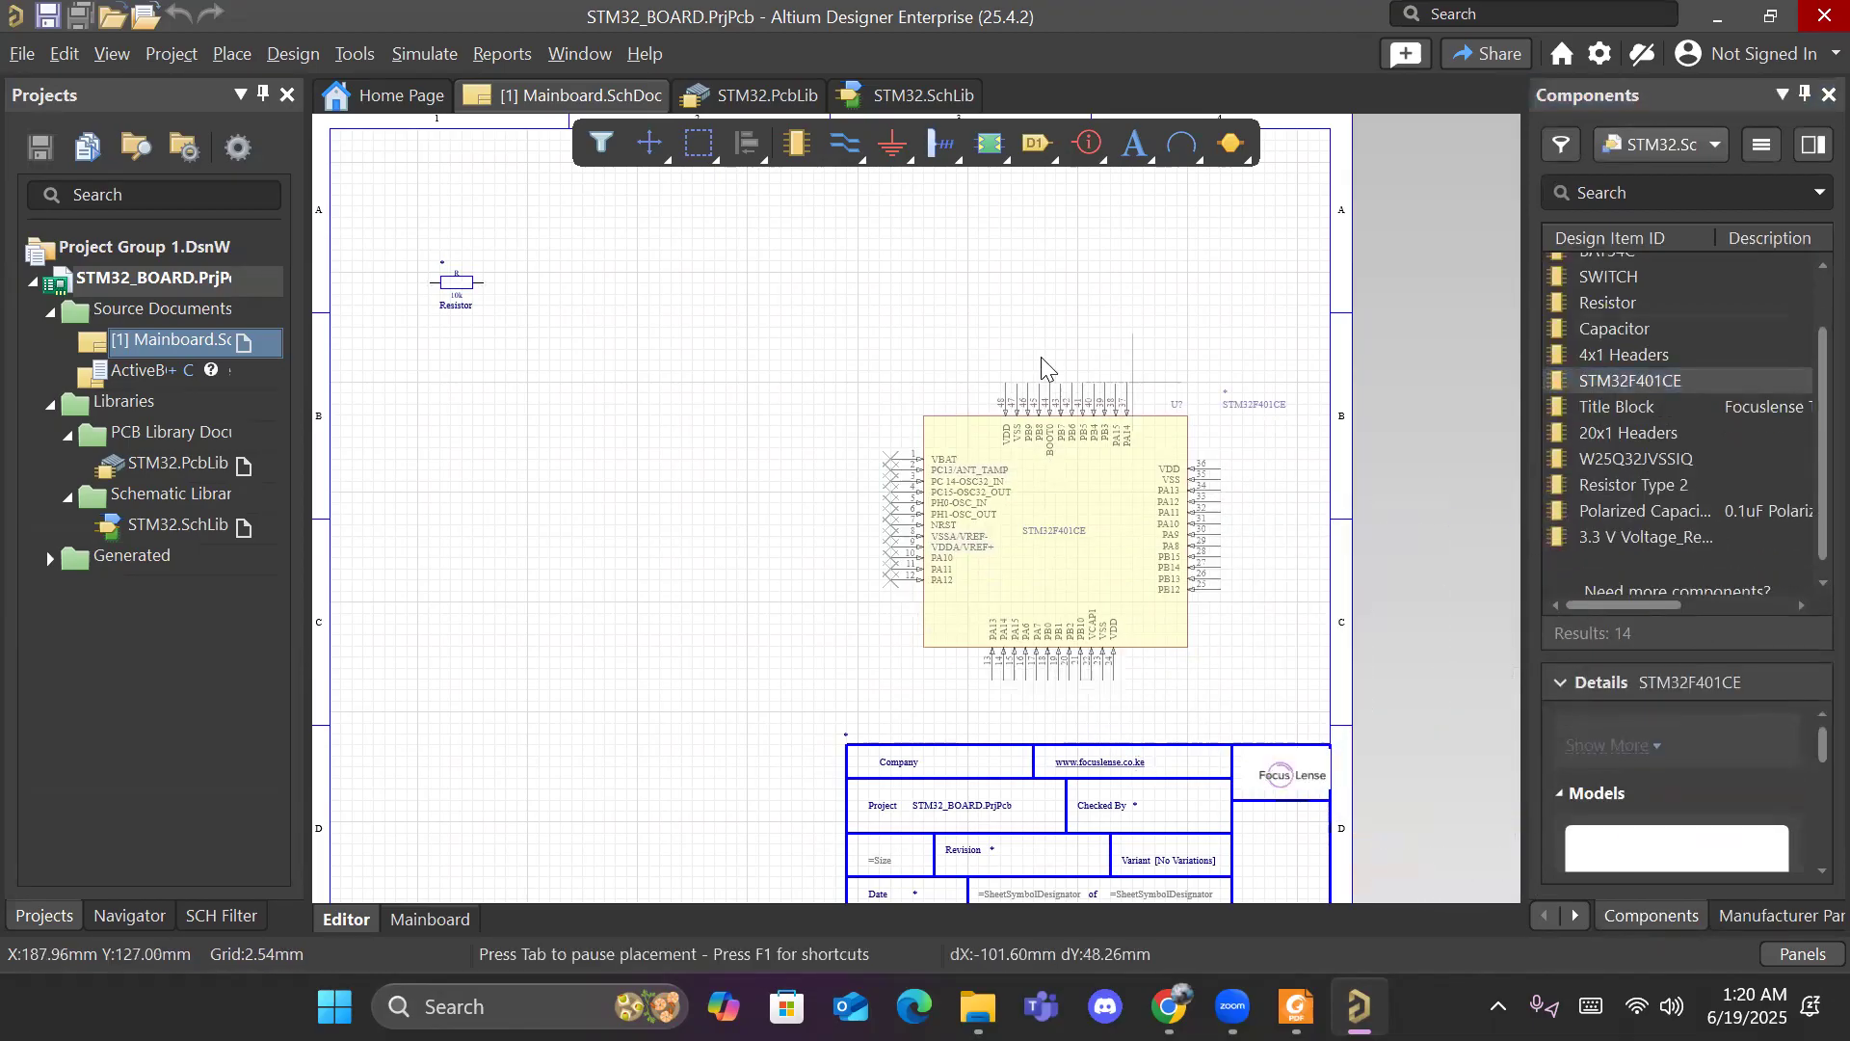
pyautogui.click(867, 309)
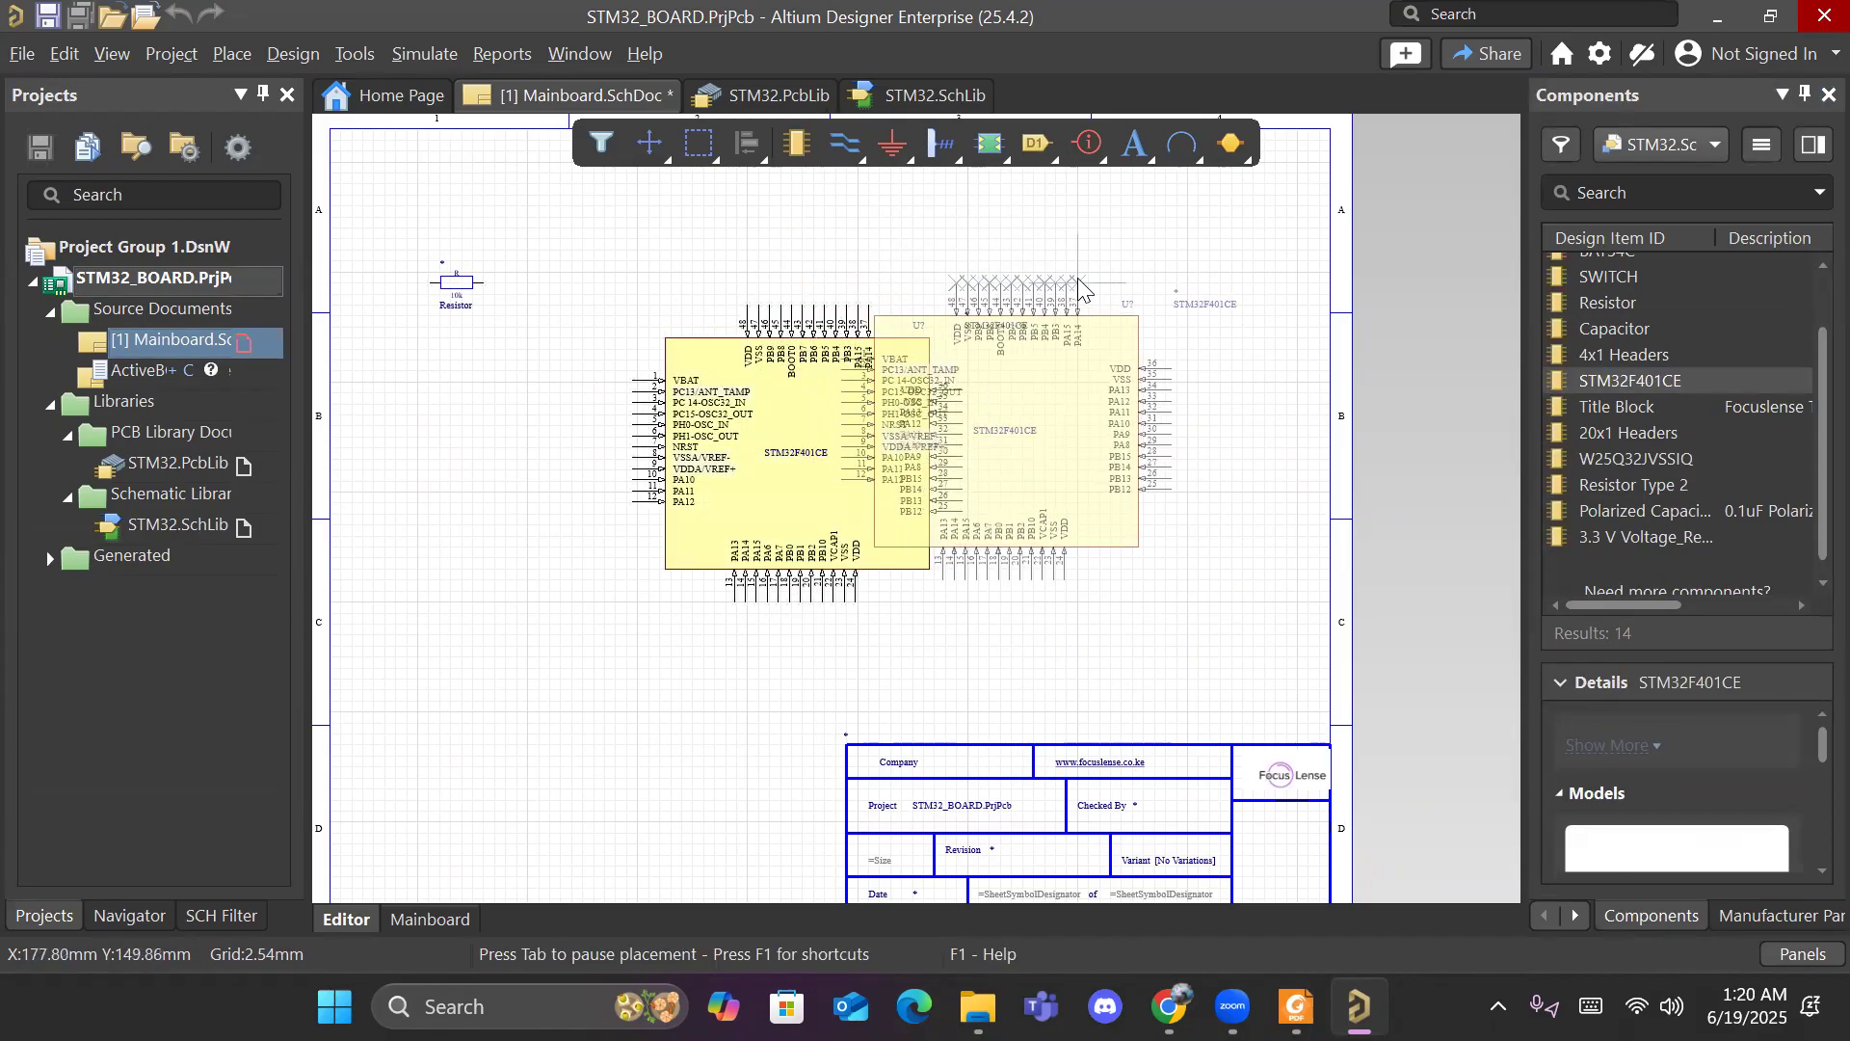
pyautogui.press('Escape')
pyautogui.click(1226, 424)
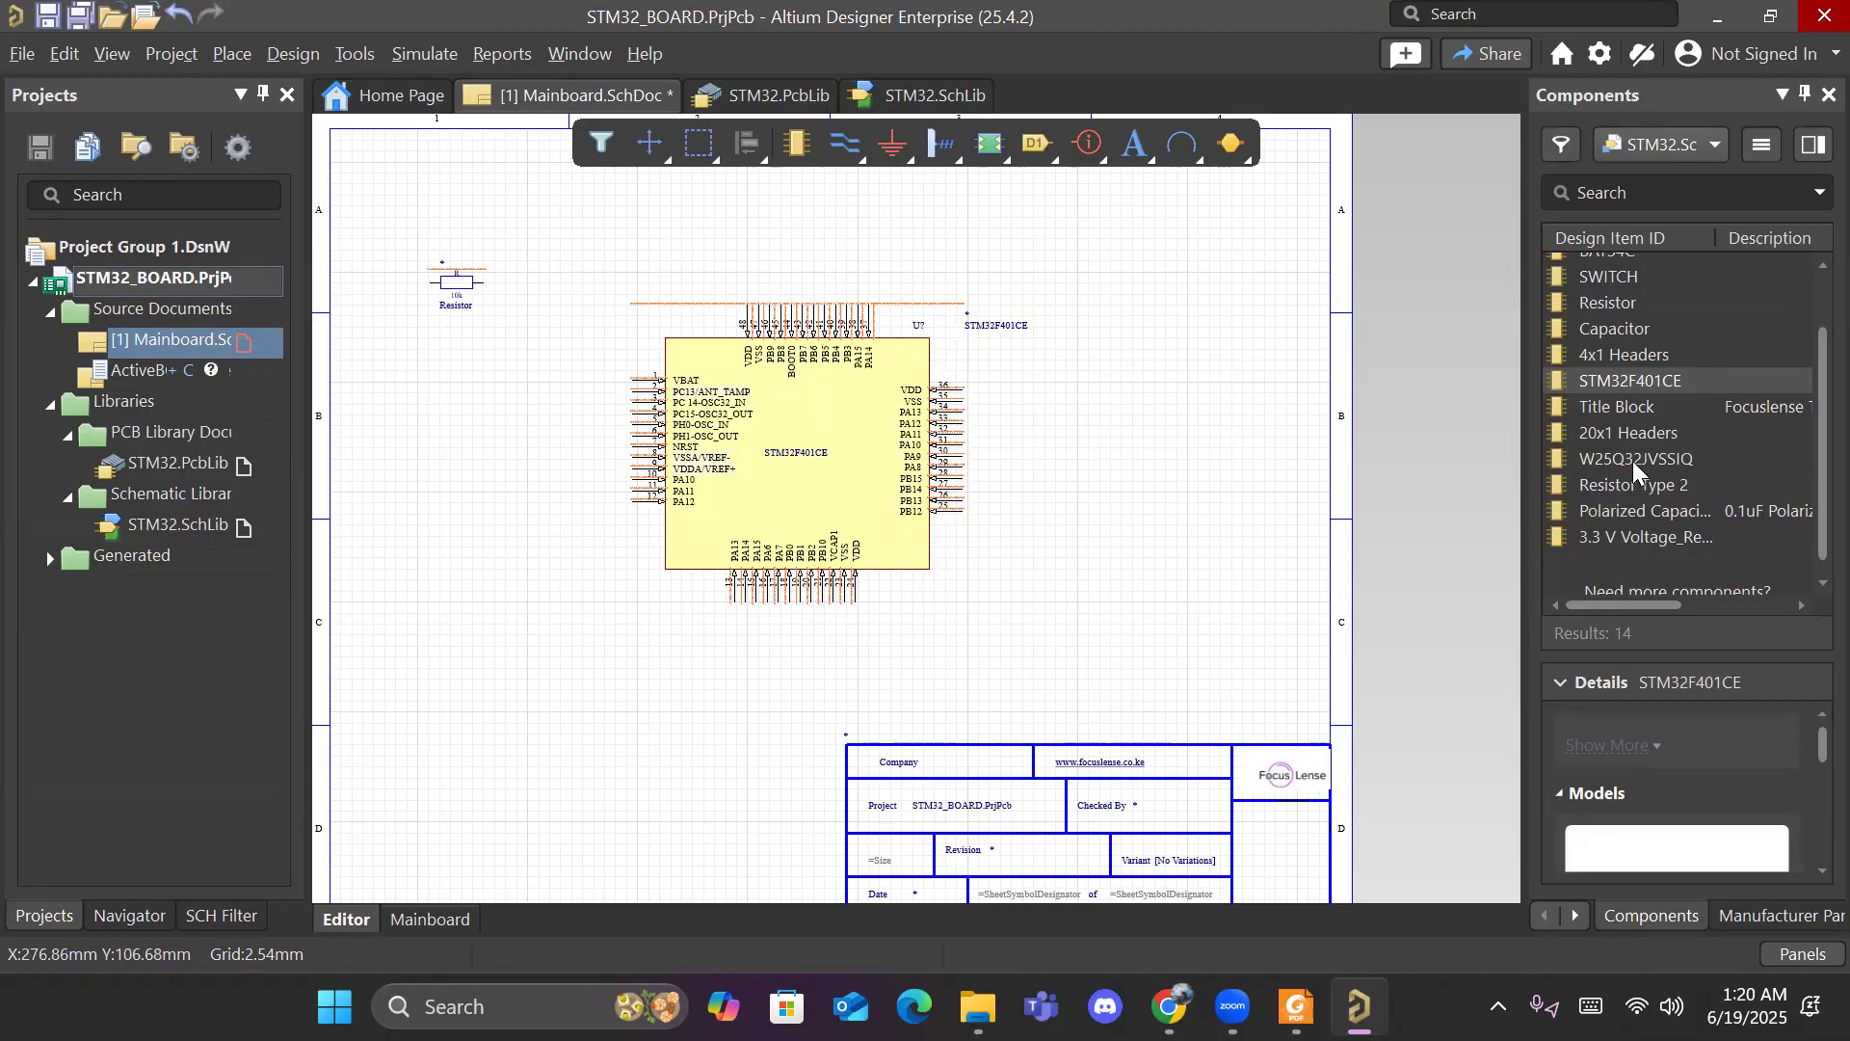
# Step: Place two 20x1 Headers side by side in the lower-left area of the sheet
pyautogui.moveTo(1628, 432); pyautogui.dragTo(459, 710)
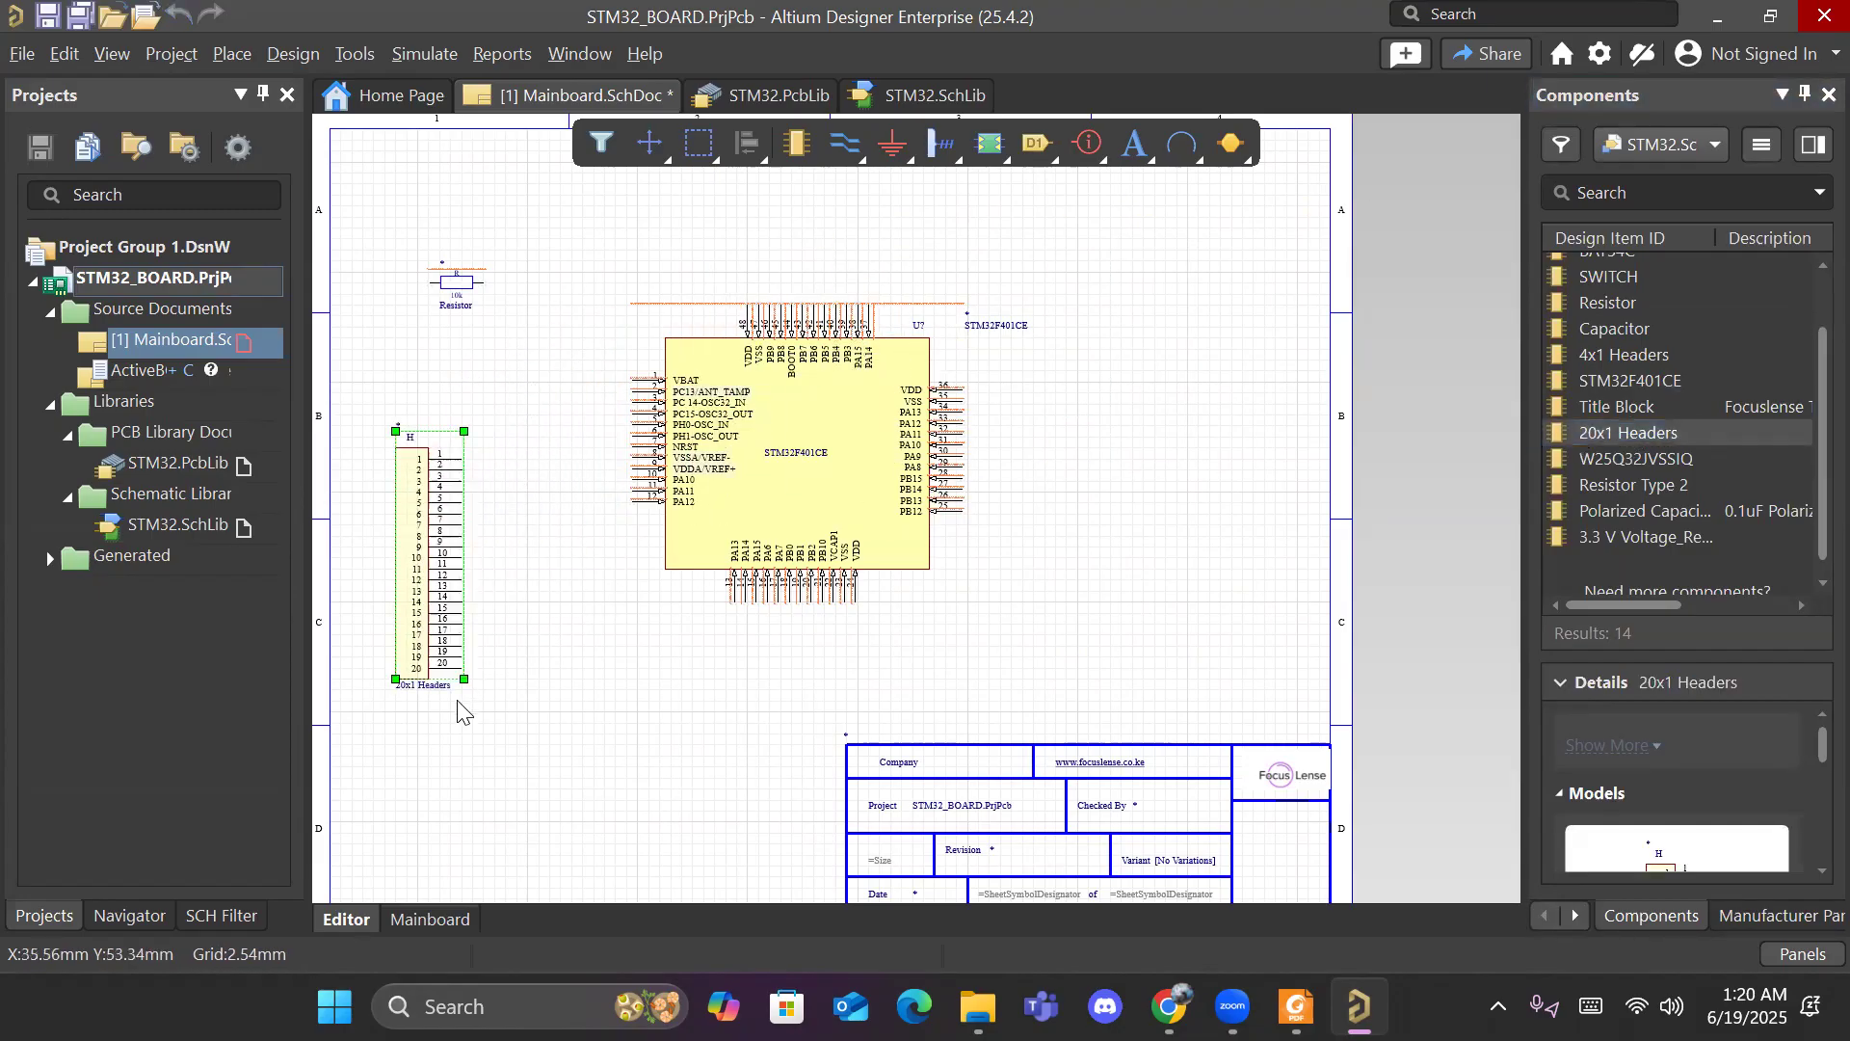
pyautogui.moveTo(628, 682); pyautogui.dragTo(714, 640, button='right')
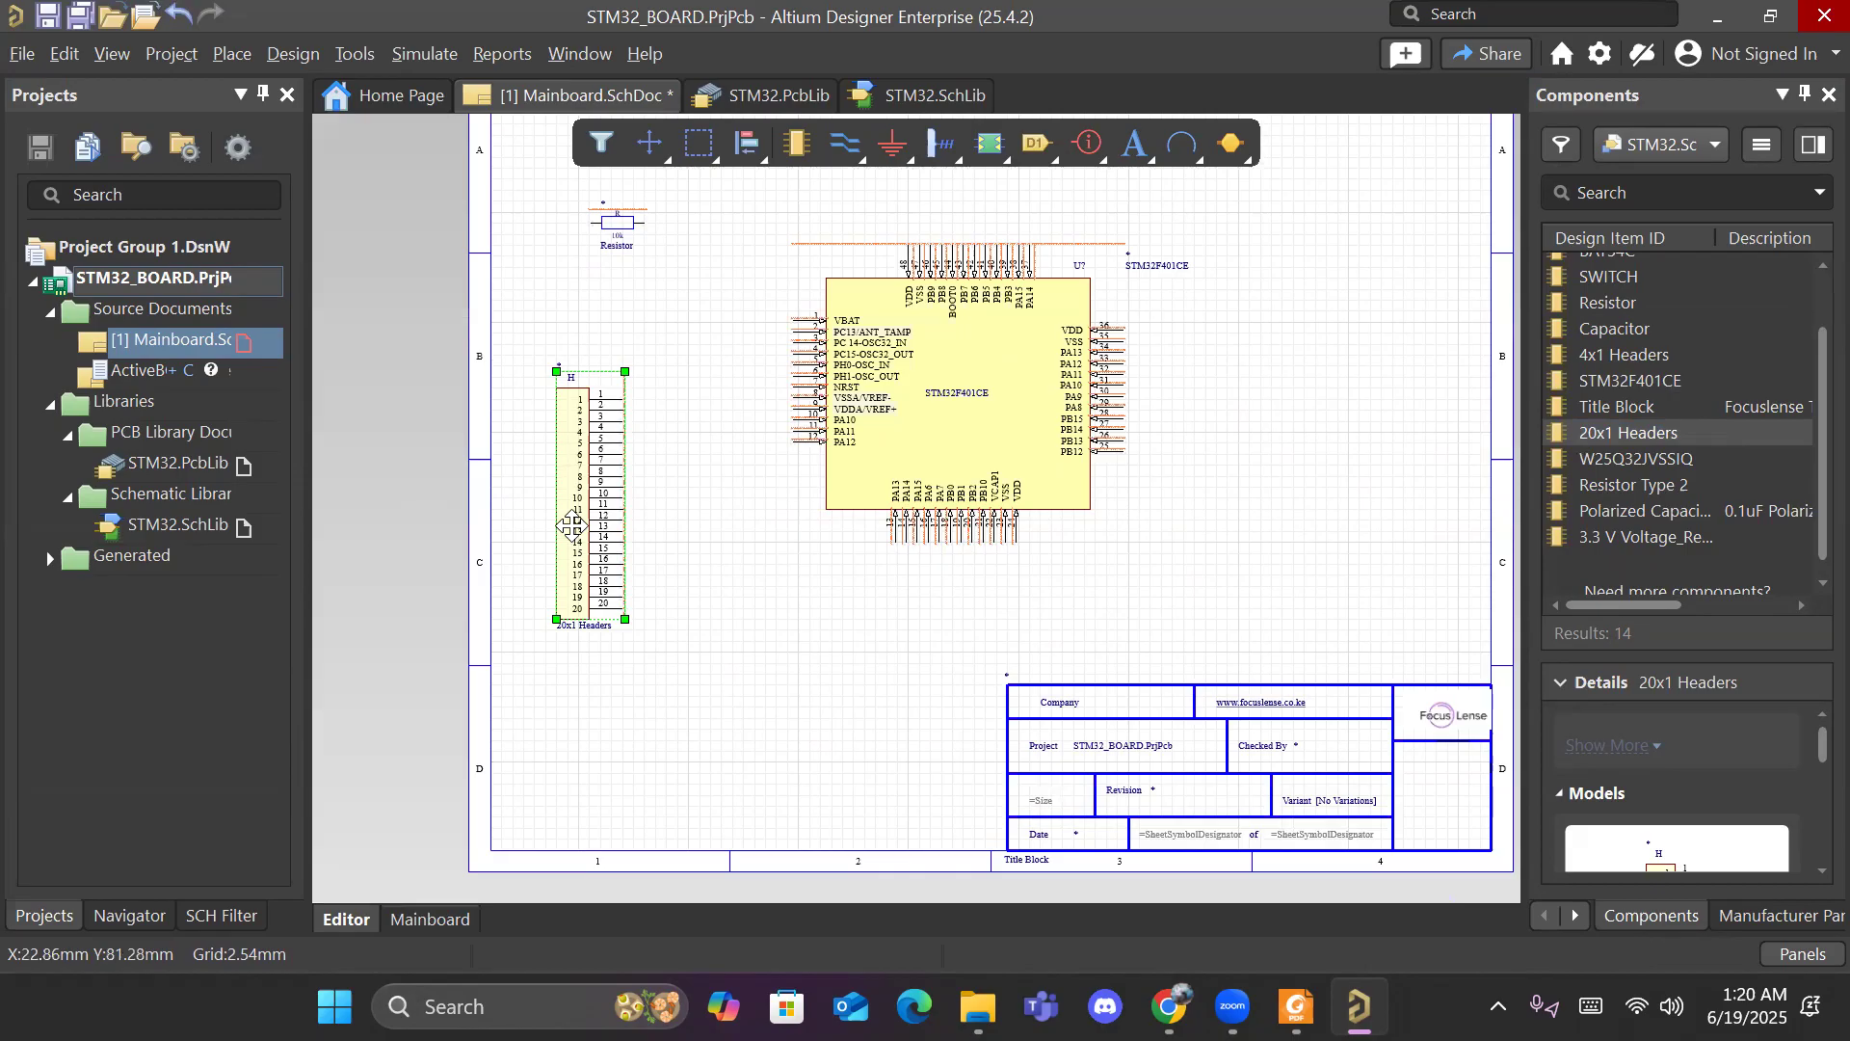
pyautogui.moveTo(573, 525); pyautogui.dragTo(586, 719)
pyautogui.moveTo(1592, 432); pyautogui.dragTo(756, 841)
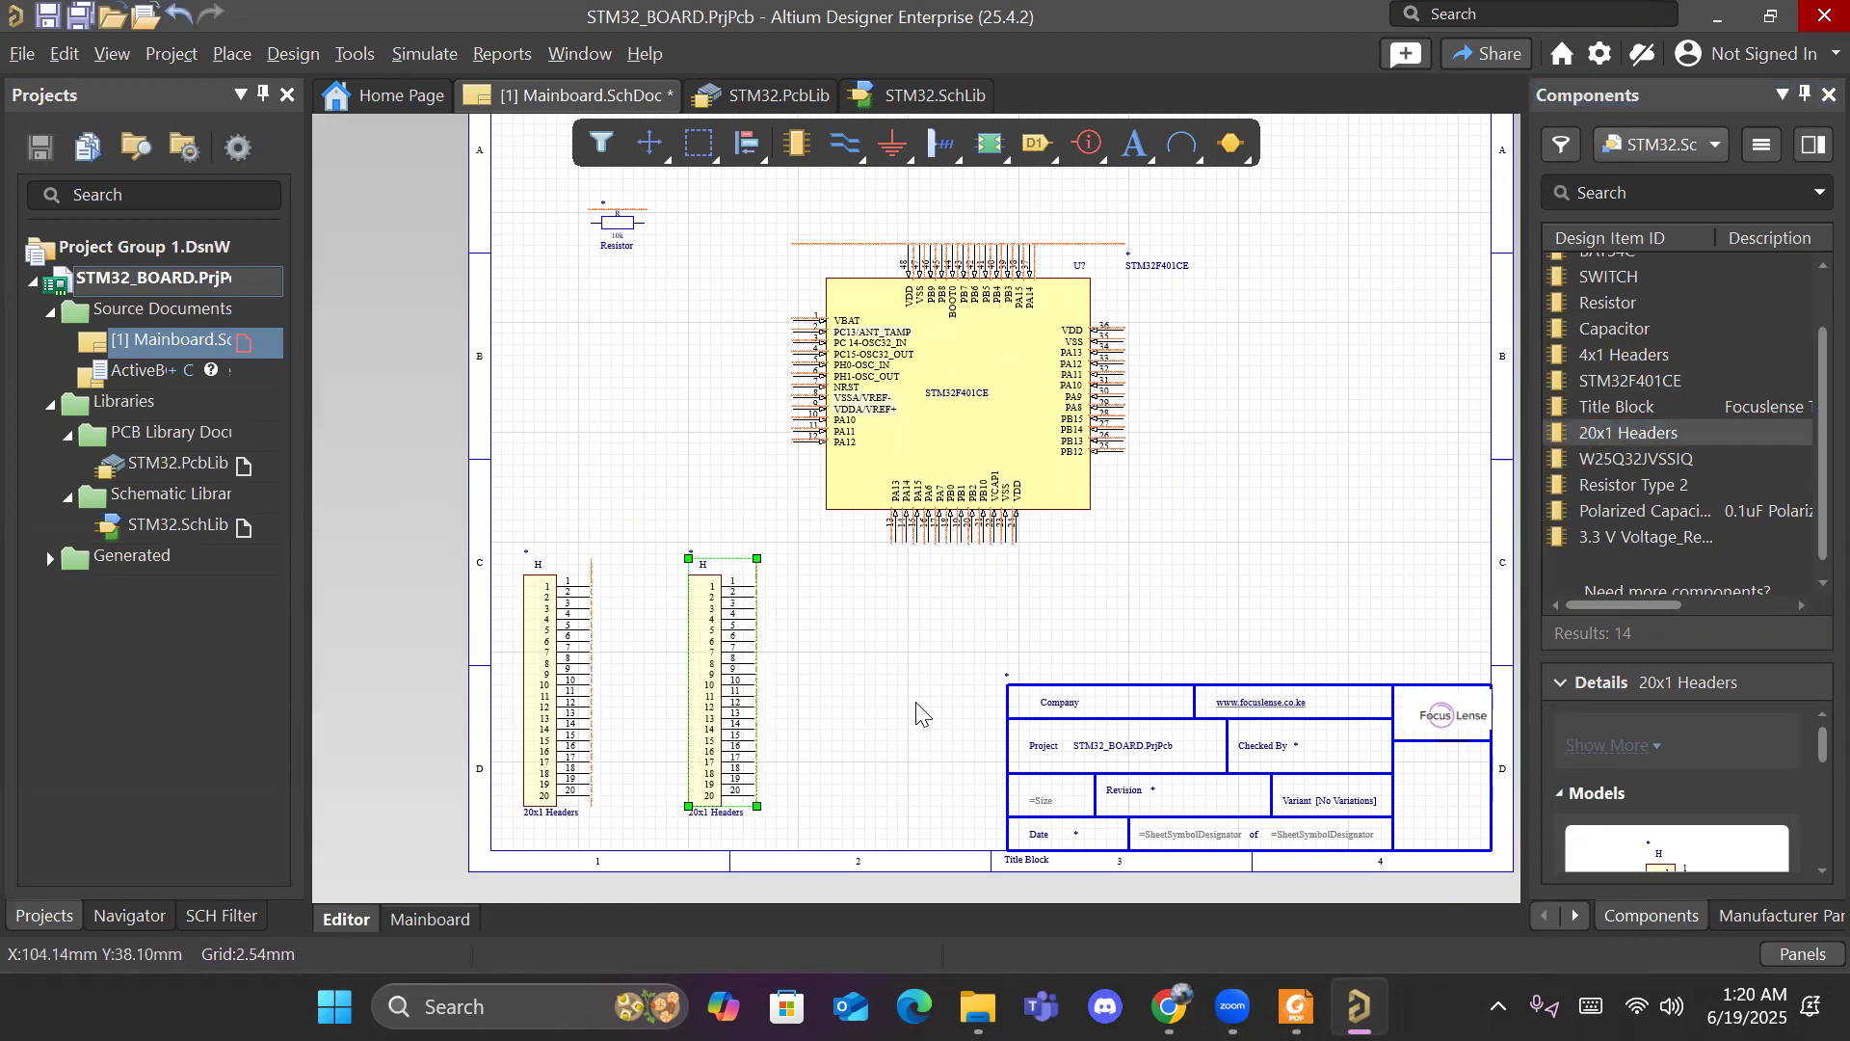
pyautogui.moveTo(917, 710); pyautogui.dragTo(836, 721, button='right')
pyautogui.click(836, 704)
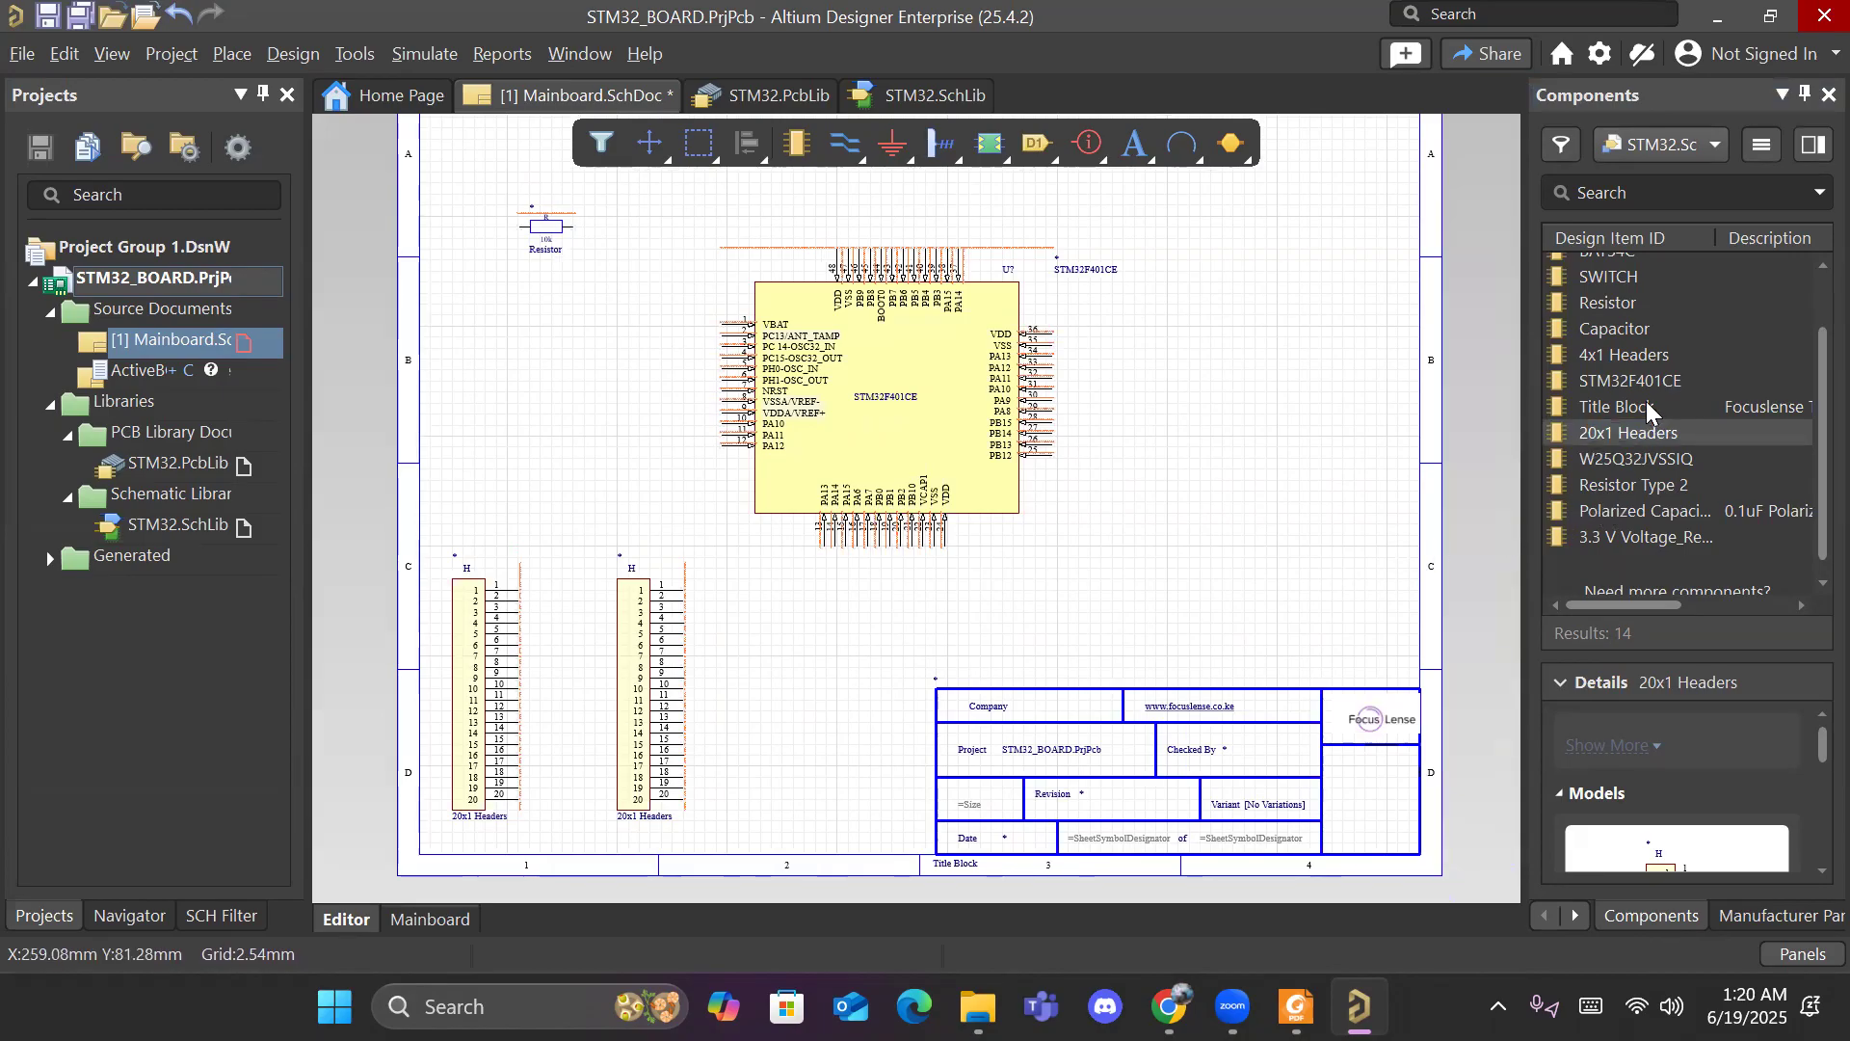
# Step: Place a 4x1 Headers component, rotated so its pins point up, between the 20x1 headers and the title block
pyautogui.moveTo(1630, 351); pyautogui.dragTo(1017, 730)
pyautogui.press('space')
pyautogui.click(868, 777)
pyautogui.moveTo(799, 782); pyautogui.dragTo(791, 748)
# Step: Move the second 20x1 header closer to the first one
pyautogui.click(633, 680)
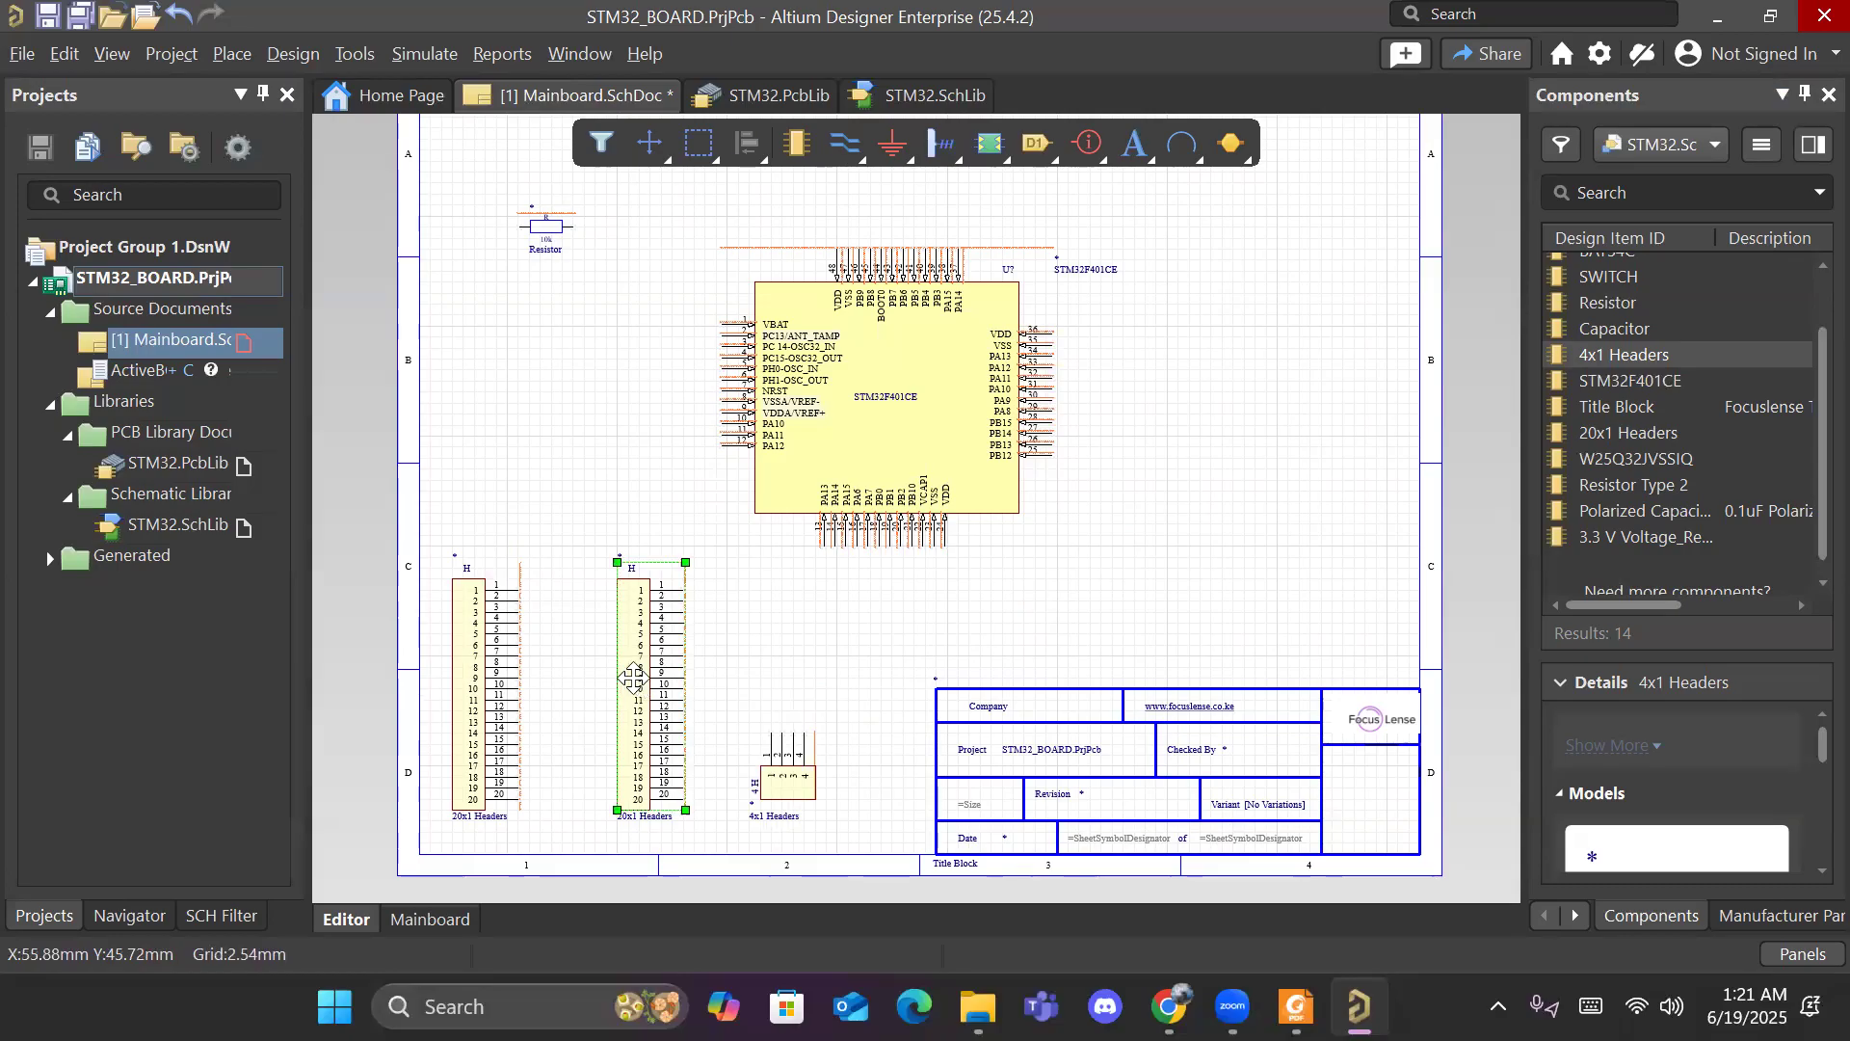
pyautogui.moveTo(633, 679); pyautogui.dragTo(600, 689)
pyautogui.click(848, 636)
# Step: Place the USB C connector to the left of the microcontroller, above the 20x1 headers
pyautogui.moveTo(1007, 613); pyautogui.dragTo(913, 663, button='right')
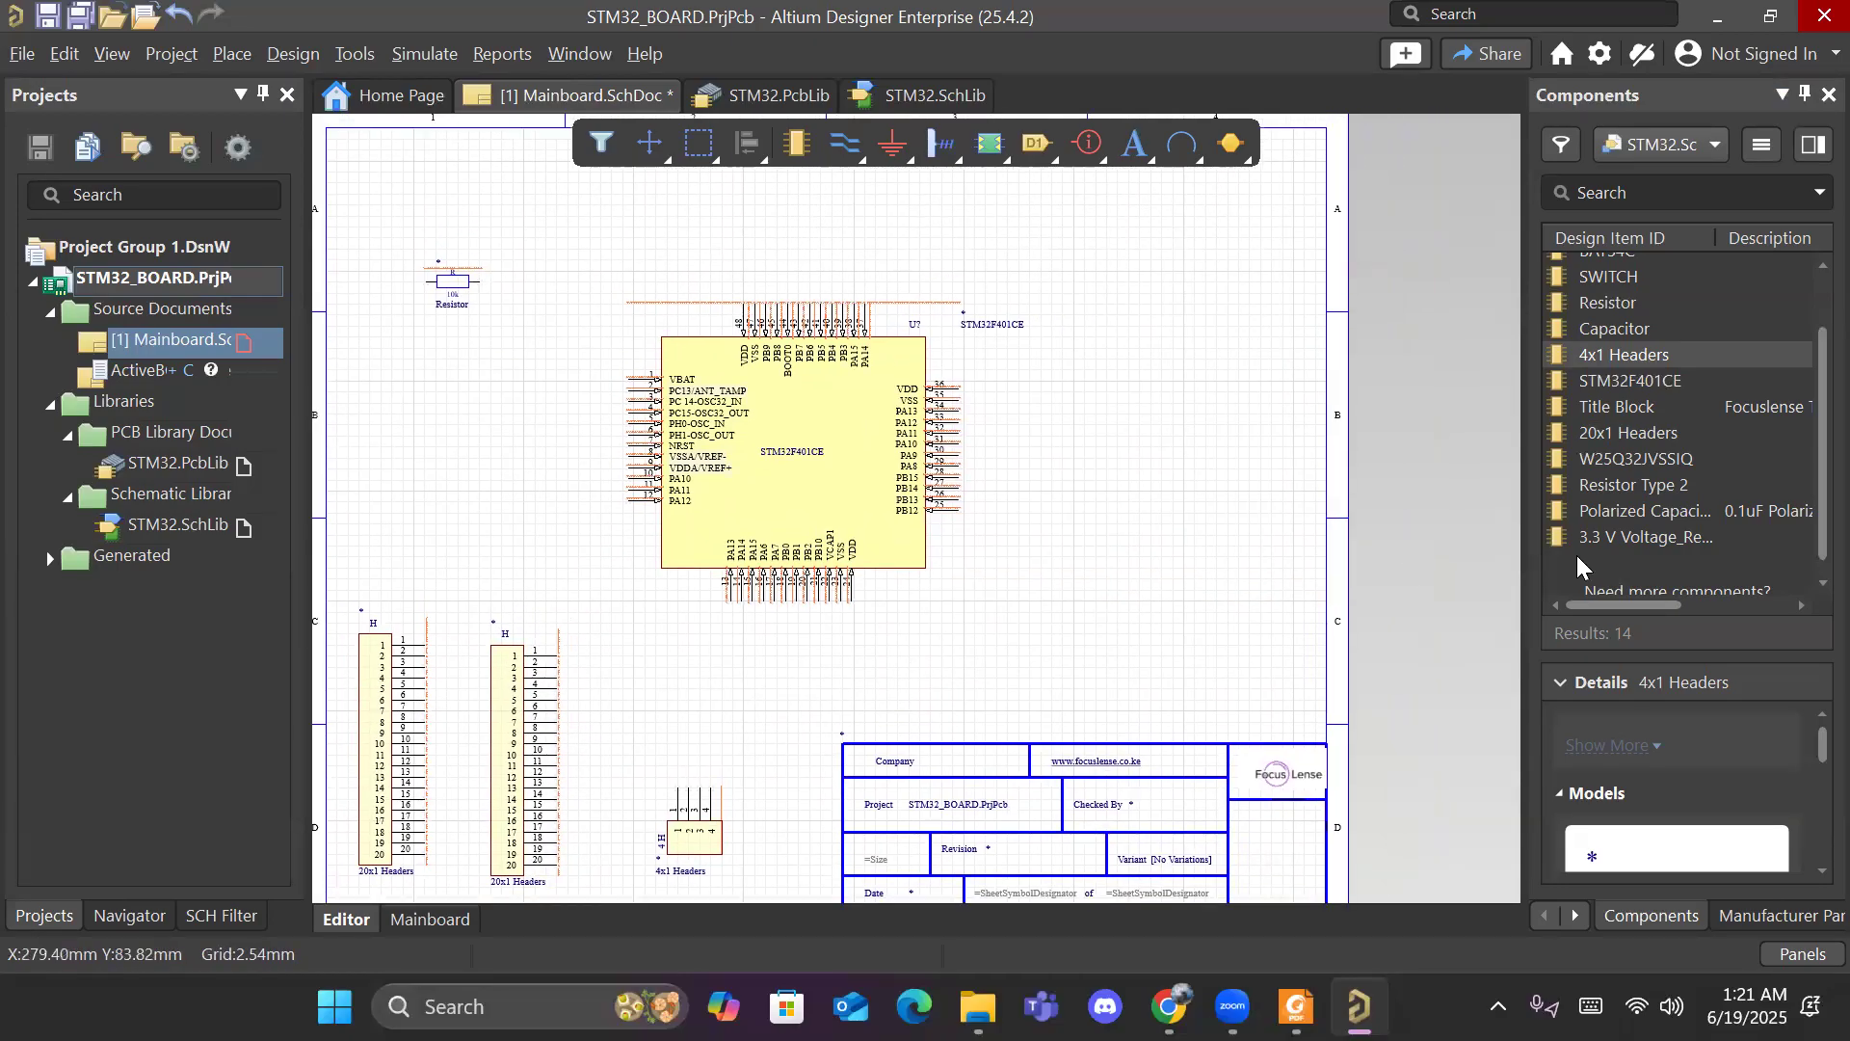
pyautogui.scroll(1, 1644, 387)
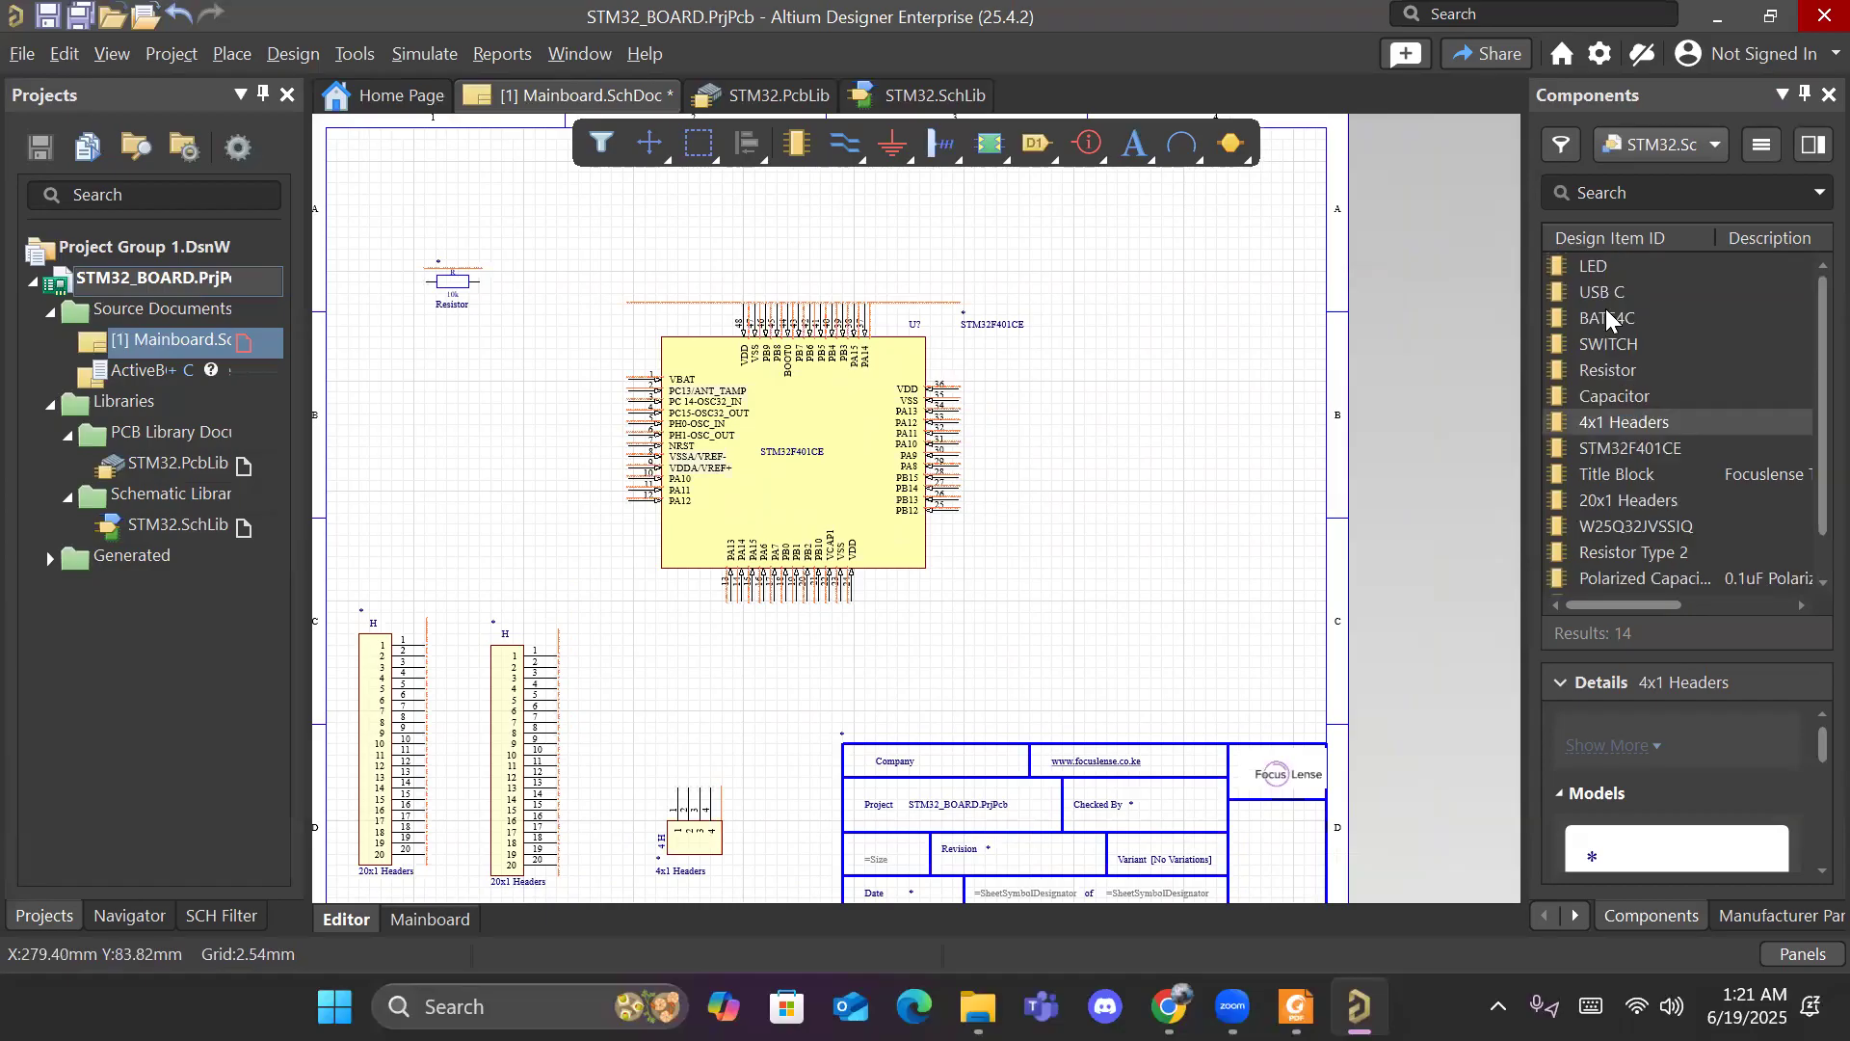
pyautogui.moveTo(1603, 291); pyautogui.dragTo(422, 464)
pyautogui.moveTo(518, 400); pyautogui.dragTo(667, 412, button='right')
pyautogui.click(697, 373)
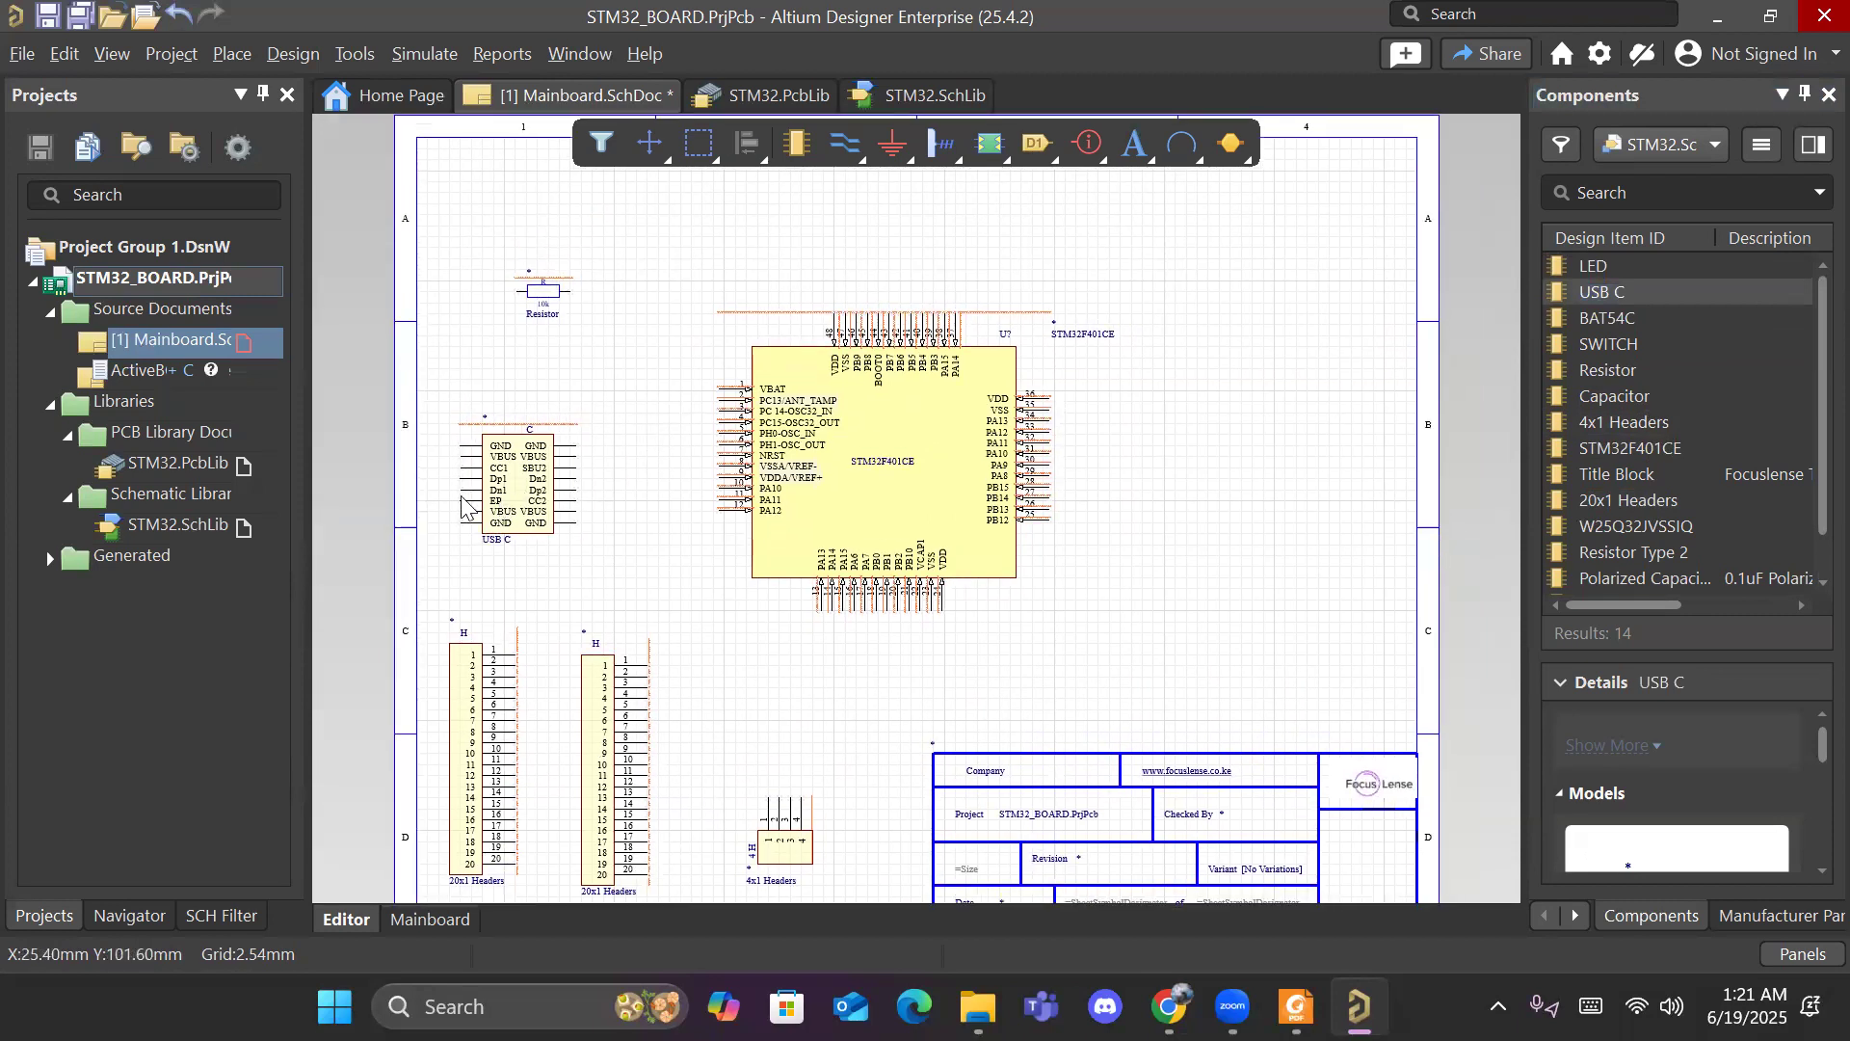
pyautogui.moveTo(465, 505); pyautogui.dragTo(465, 483)
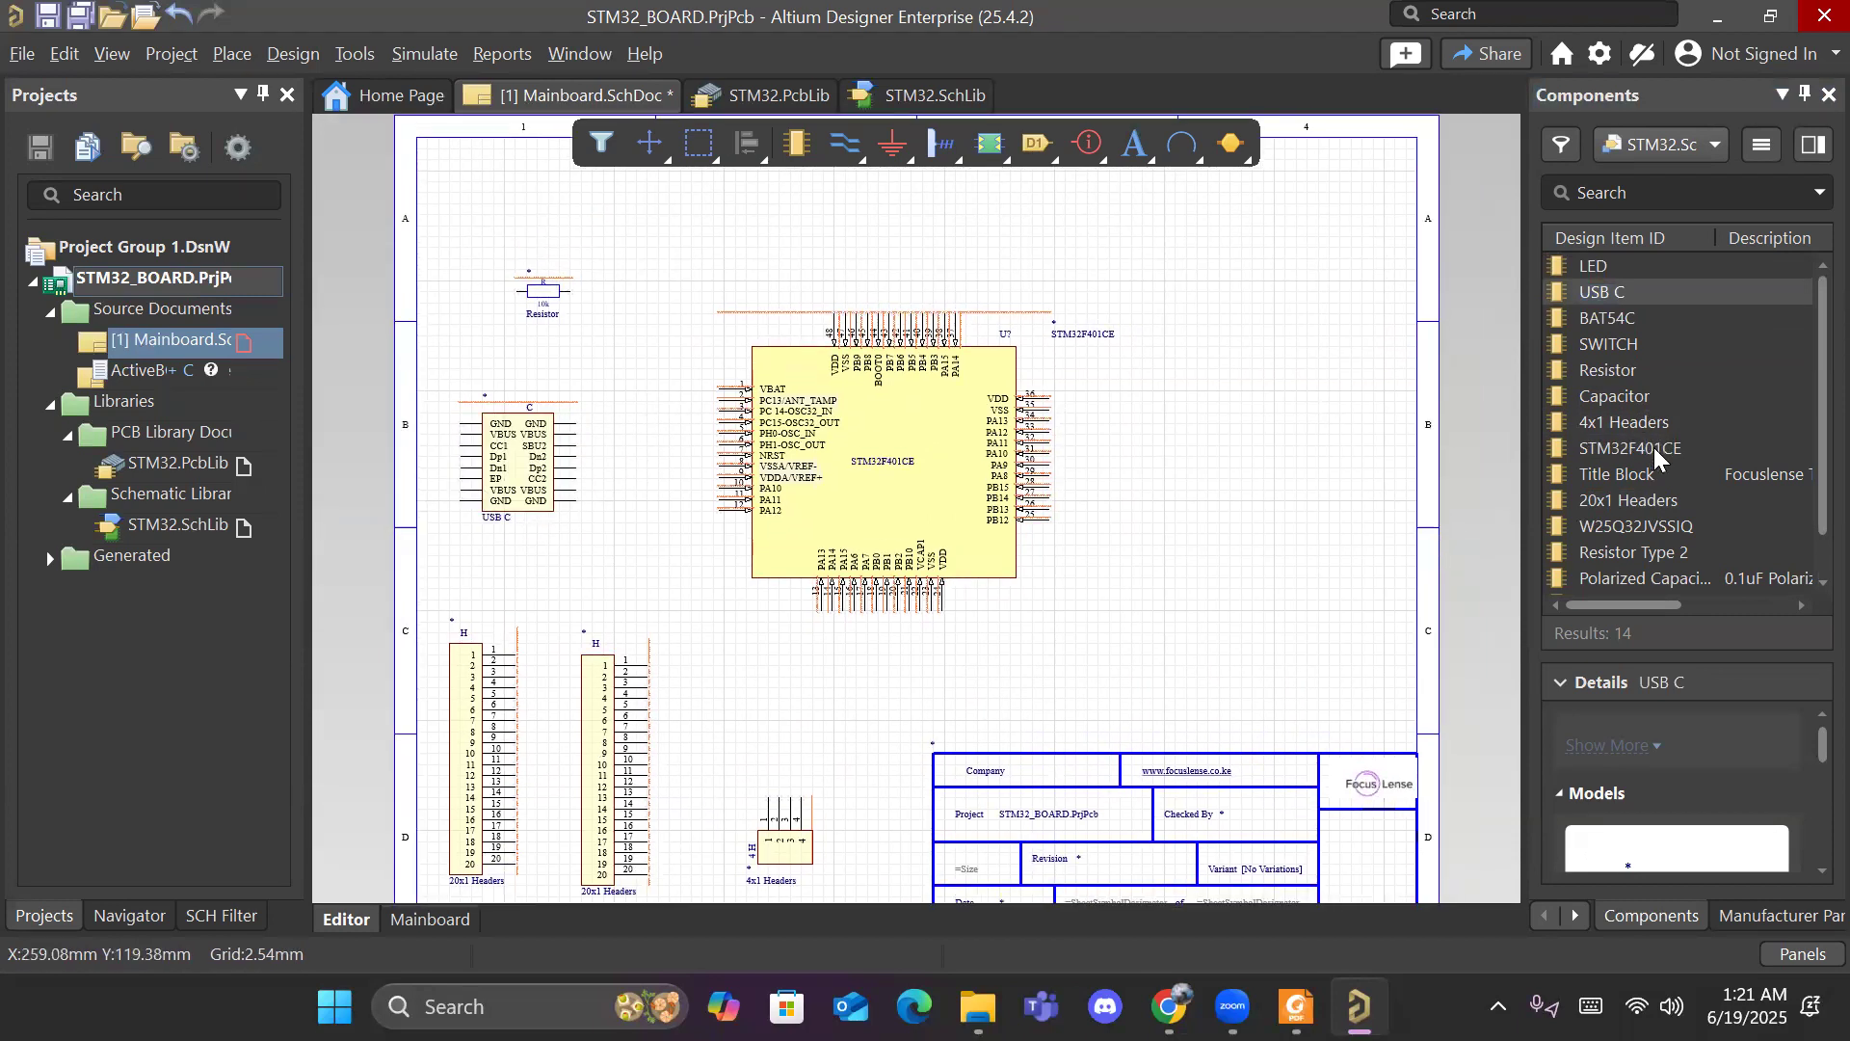
# Step: Place one W25Q32JVSSIQ memory chip to the lower right of the microcontroller, above the title block
pyautogui.doubleClick(1656, 527)
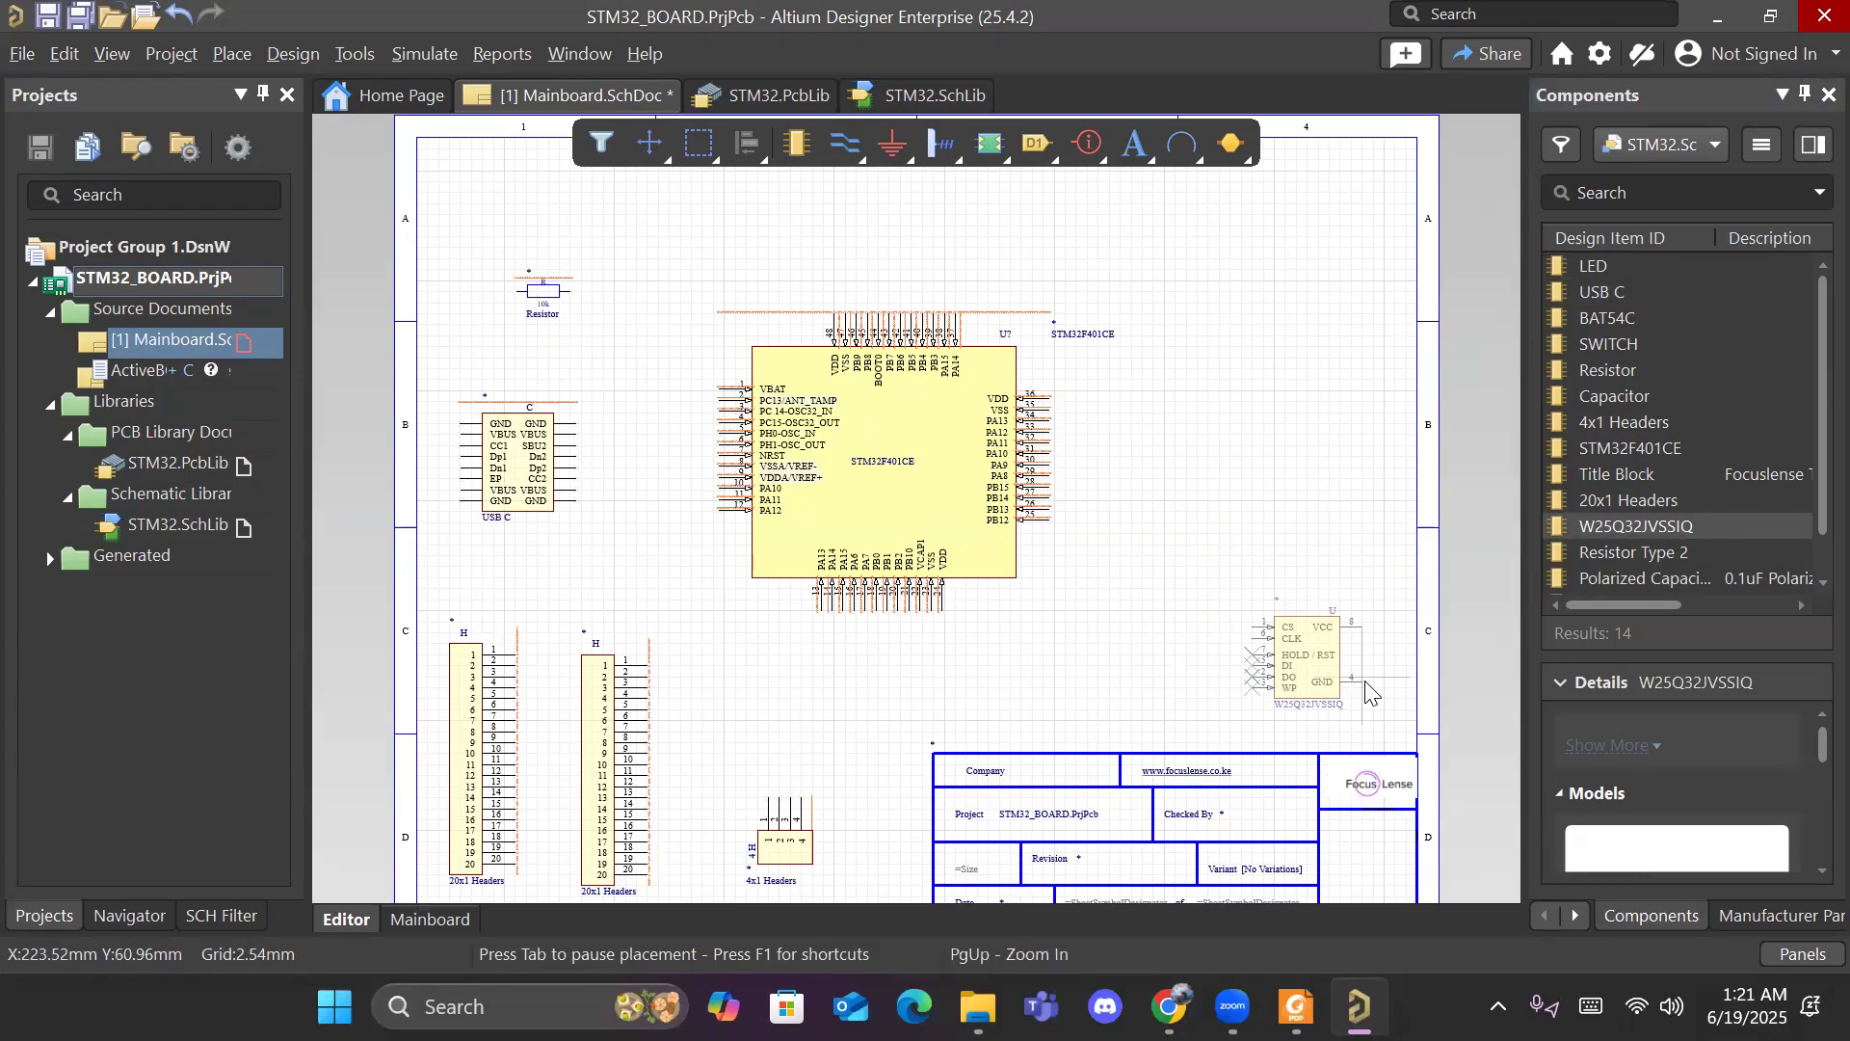
pyautogui.click(1368, 691)
pyautogui.press('Escape')
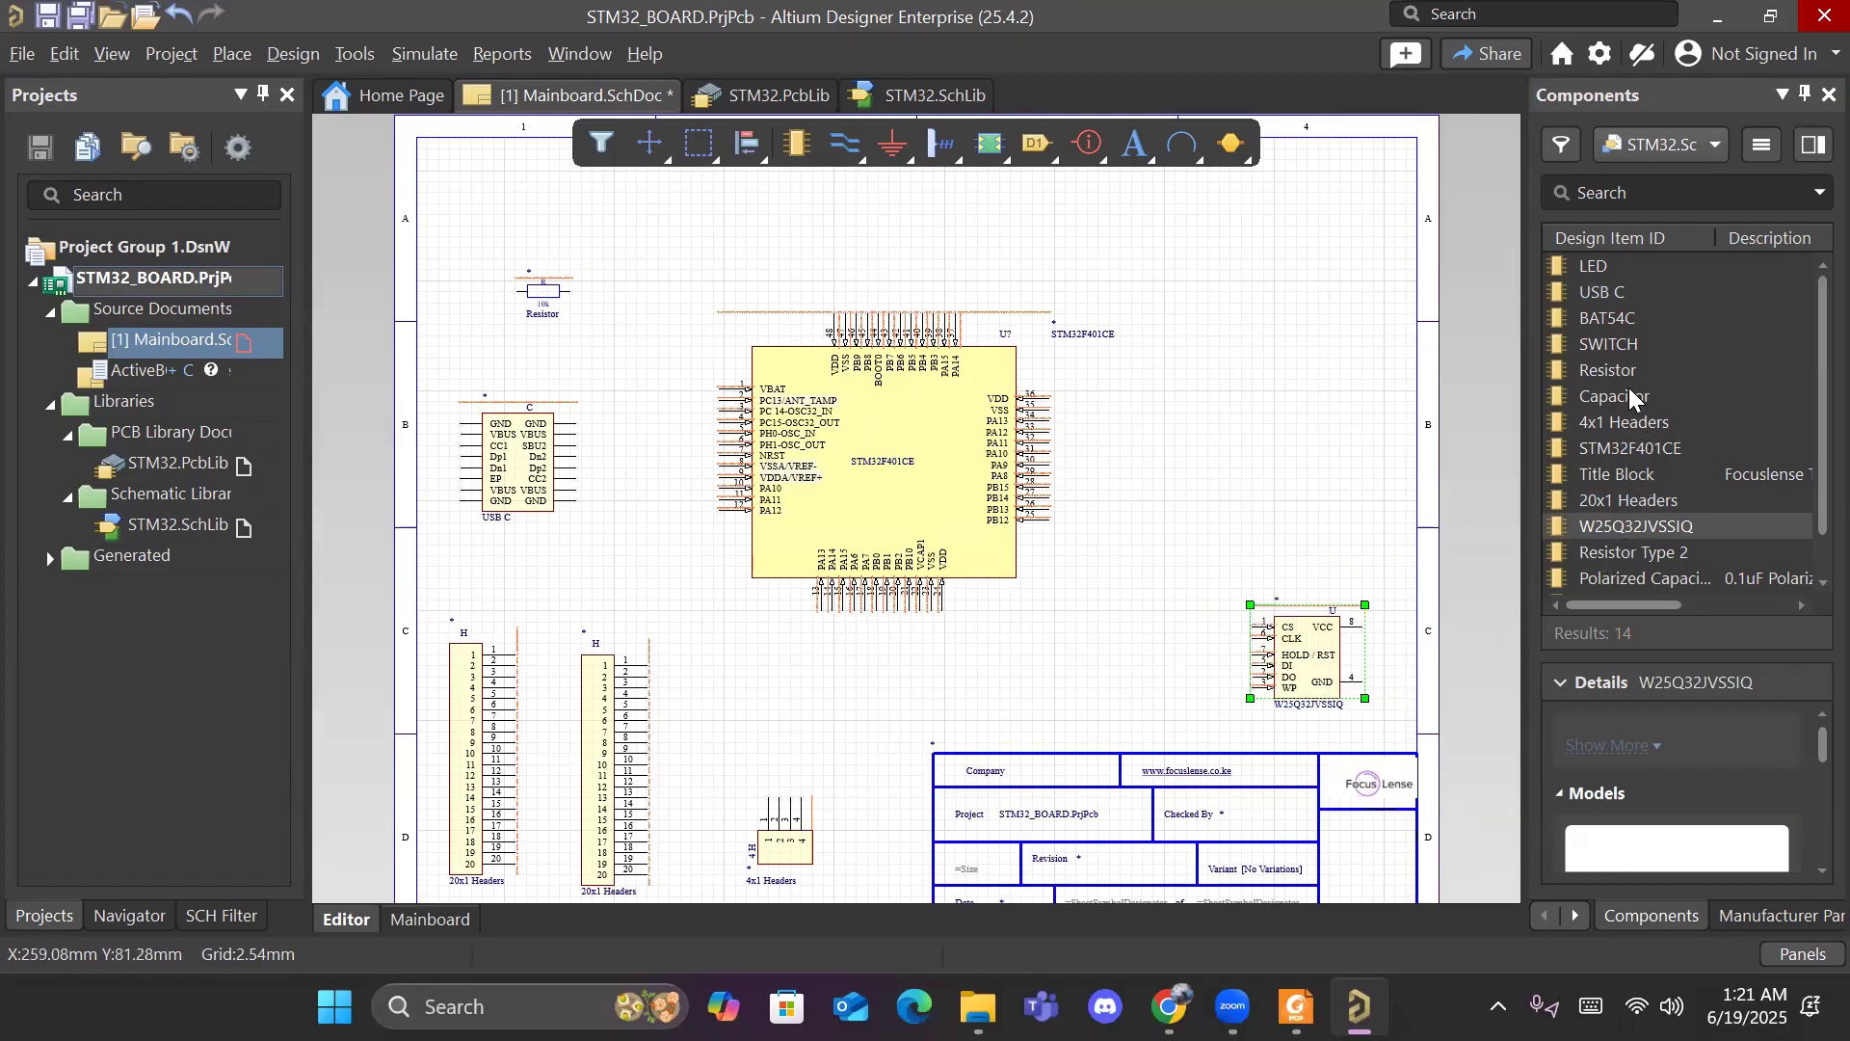
# Step: Place one SWITCH component in the upper-left corner of the sheet, above the resistor
pyautogui.click(1614, 344)
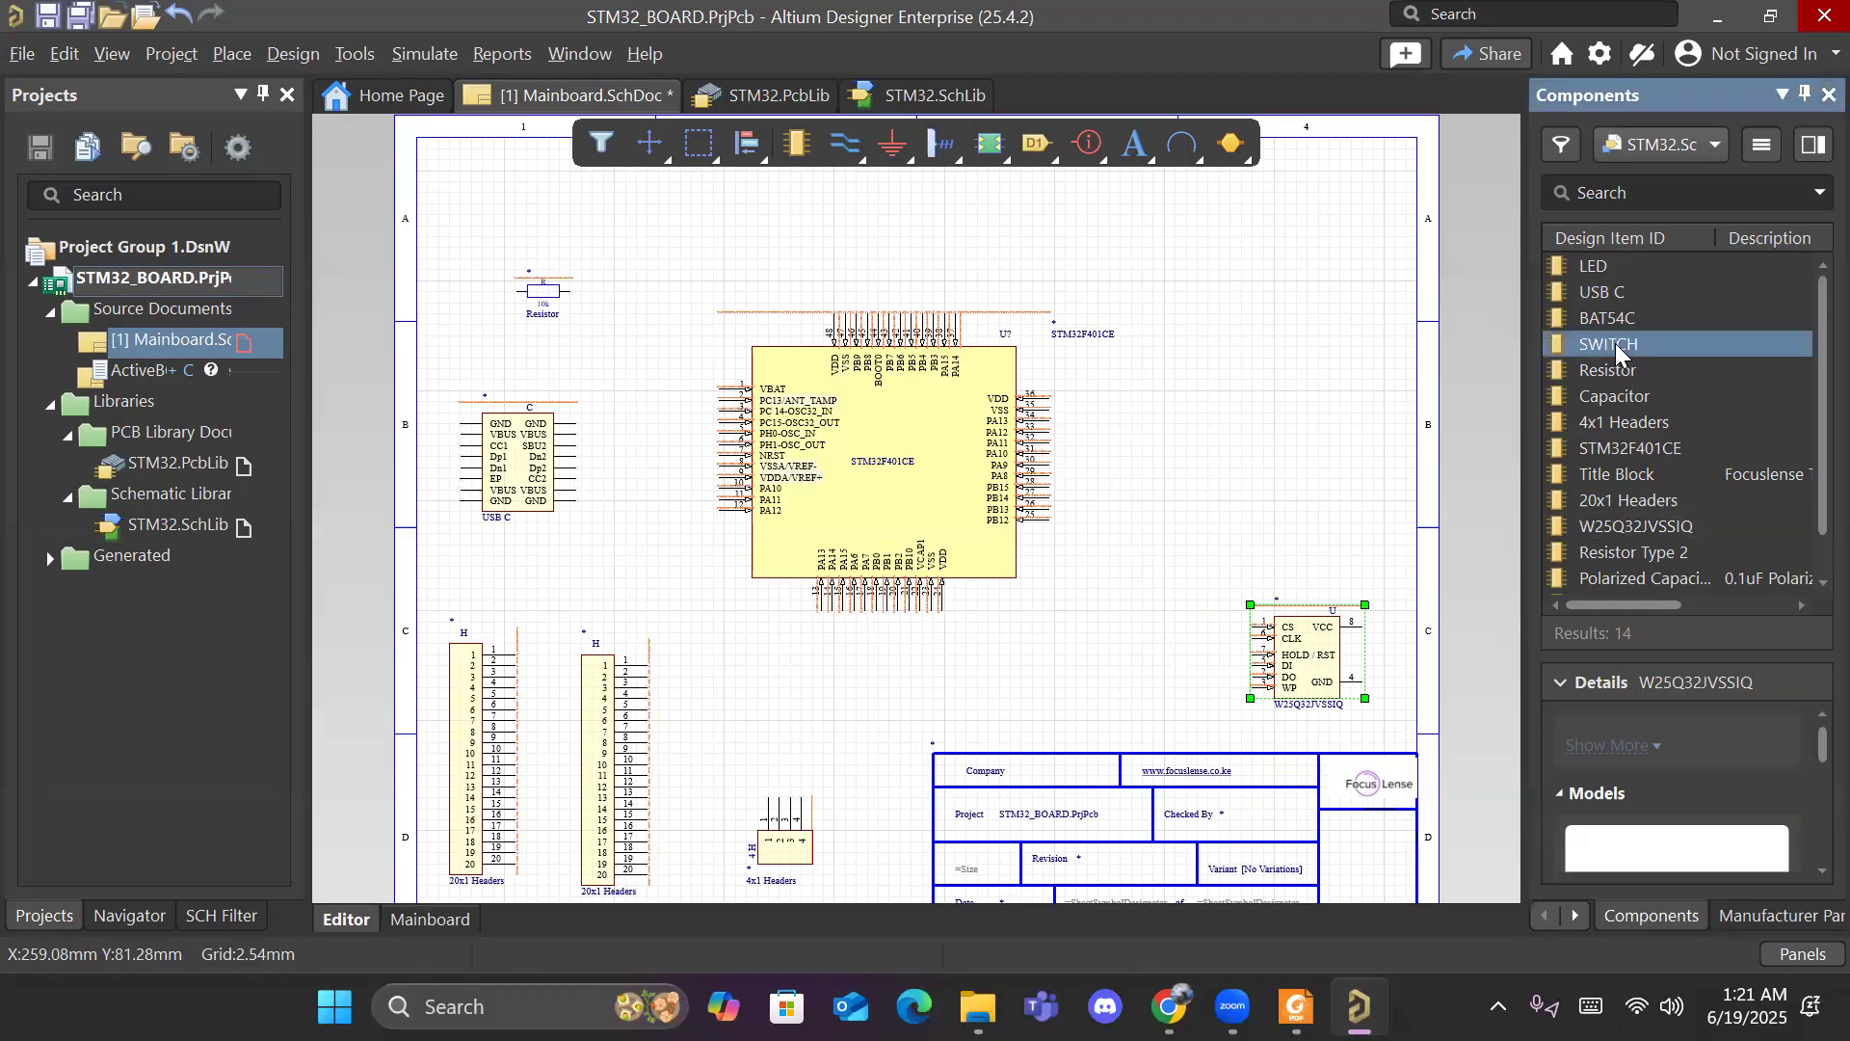
pyautogui.click(617, 323)
pyautogui.click(469, 213)
pyautogui.press('Escape')
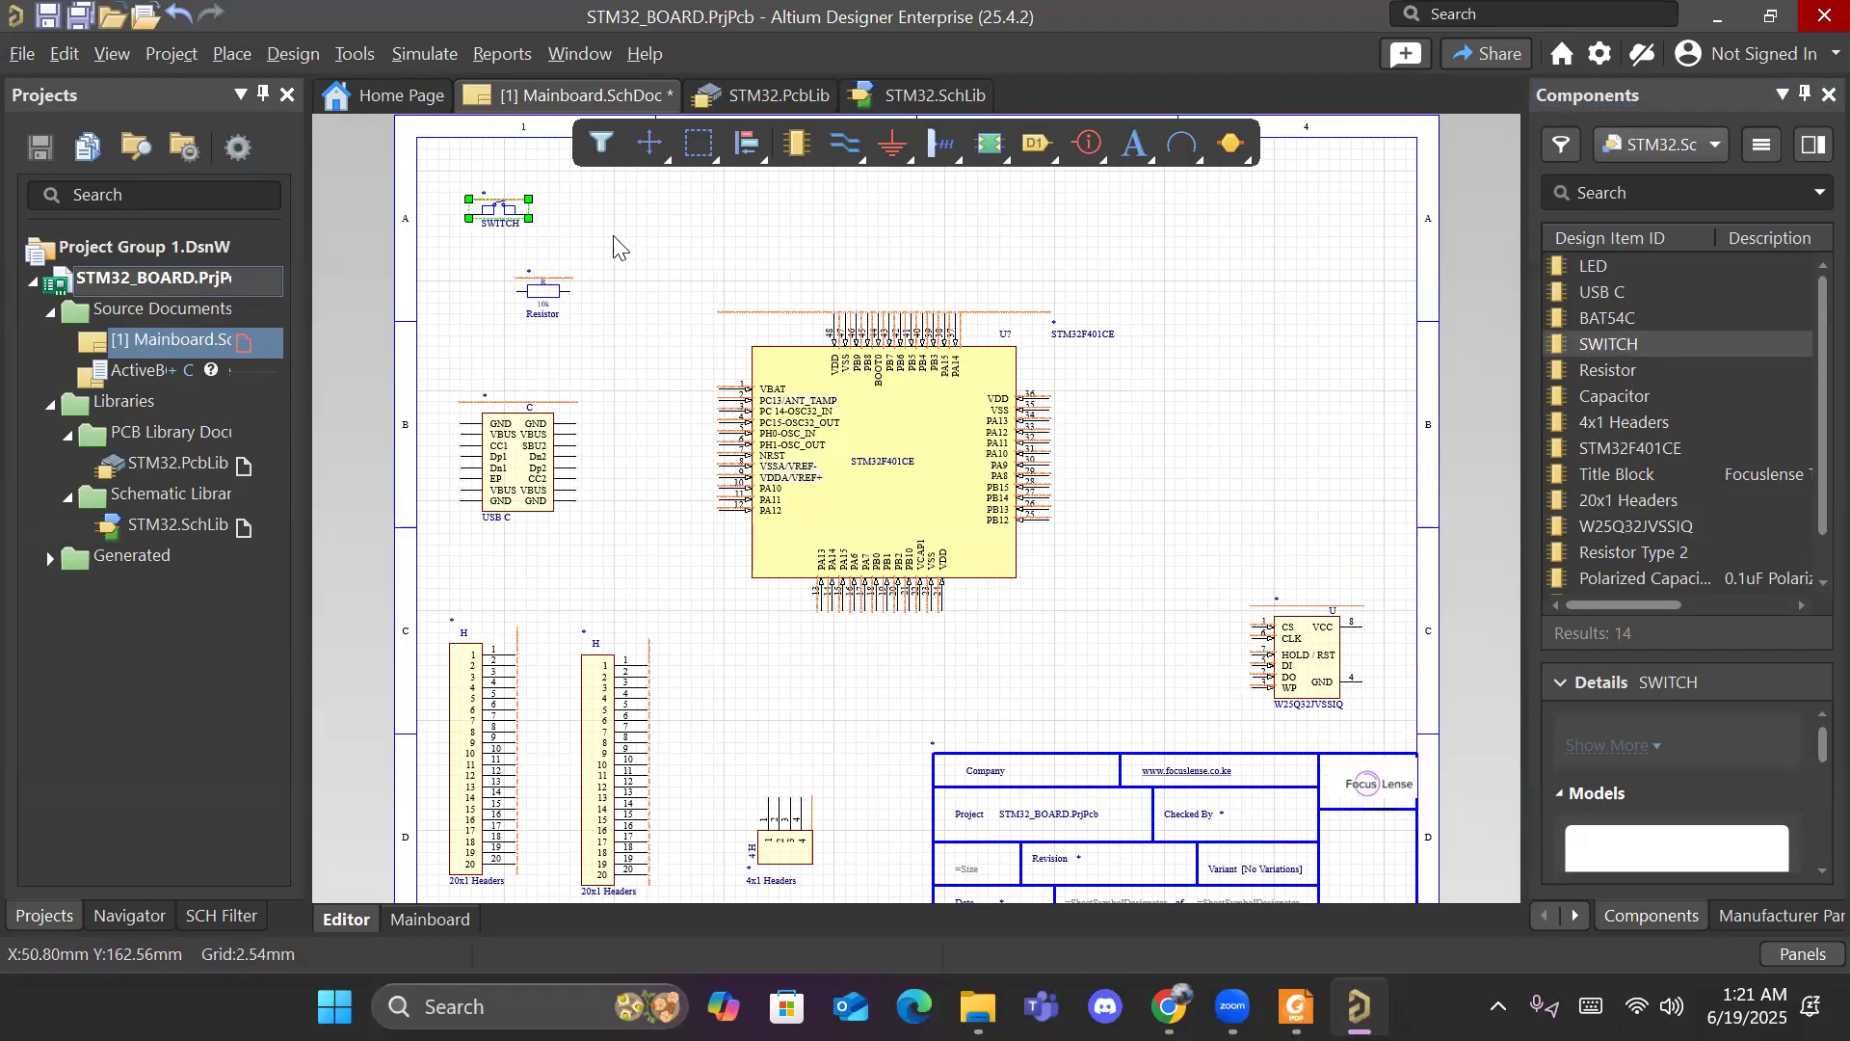
pyautogui.click(612, 248)
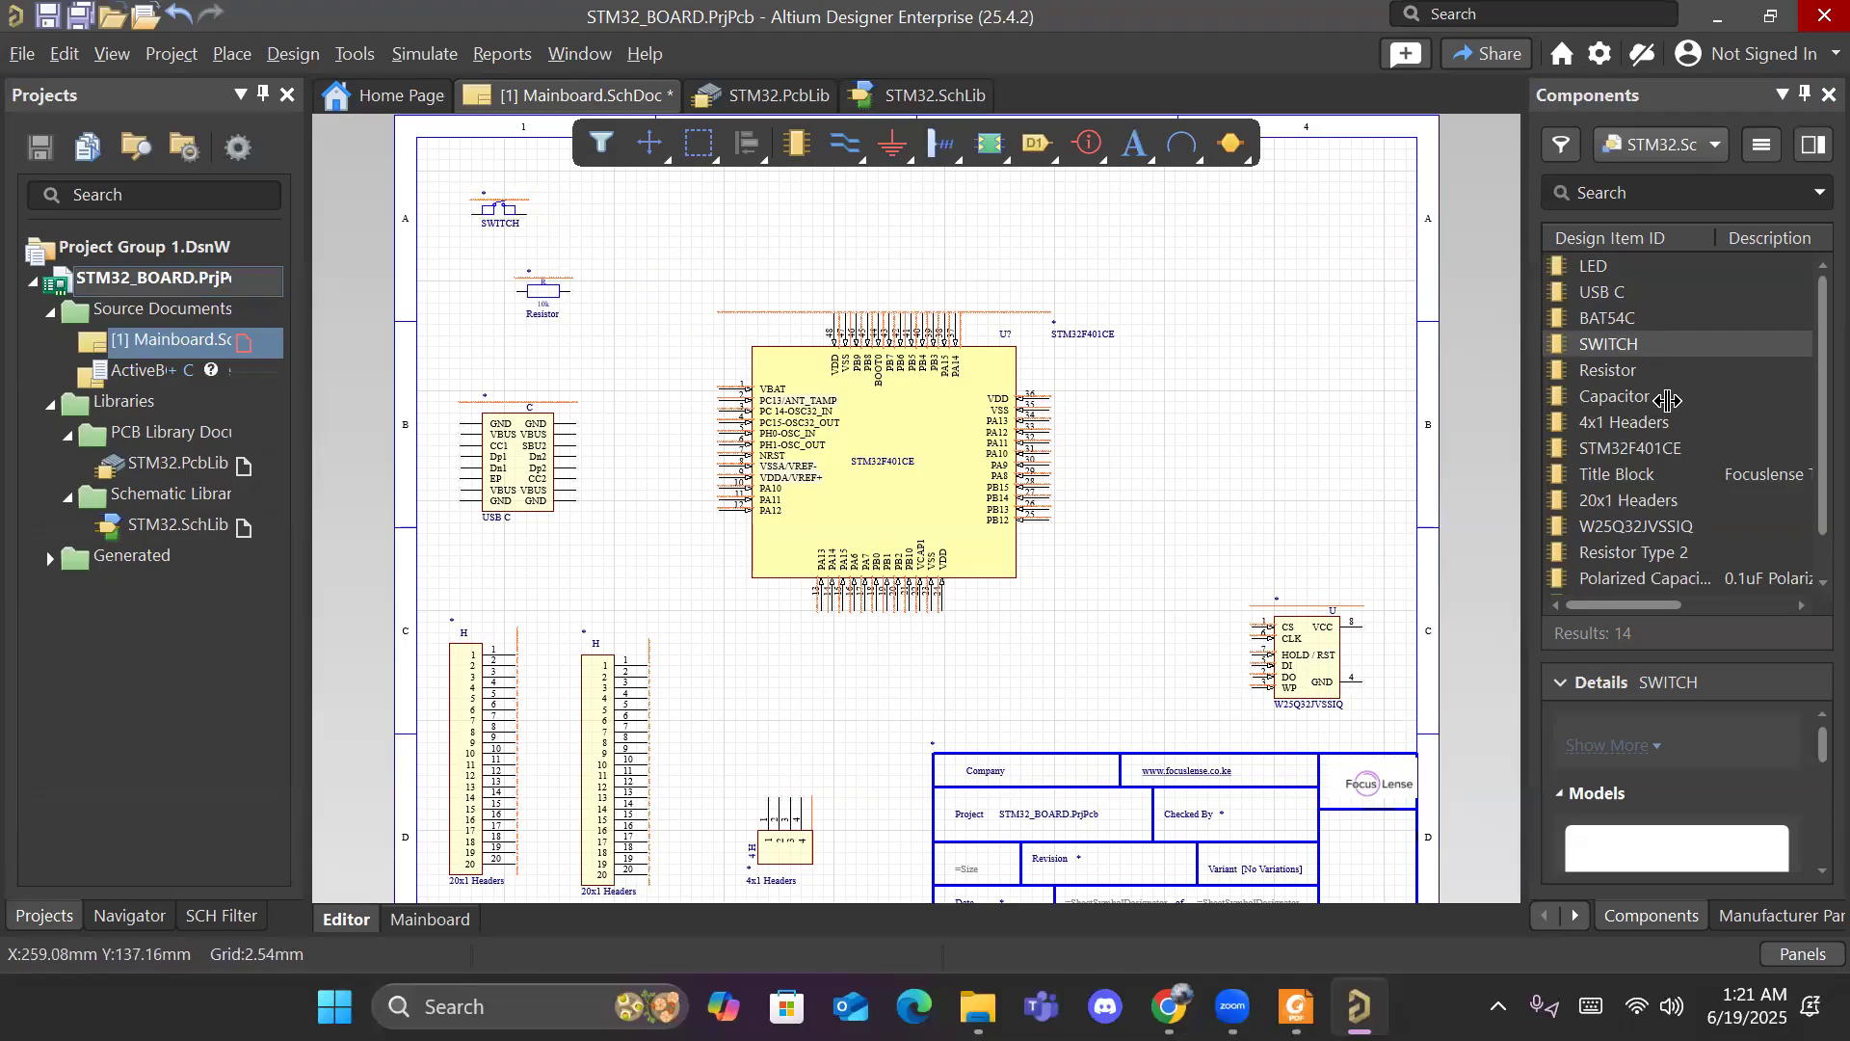
# Step: Place the BAT54C diode above the microcontroller's upper-left corner
pyautogui.click(1622, 318)
pyautogui.moveTo(1622, 318); pyautogui.dragTo(714, 197)
pyautogui.click(1129, 260)
pyautogui.moveTo(1129, 260); pyautogui.dragTo(948, 272, button='right')
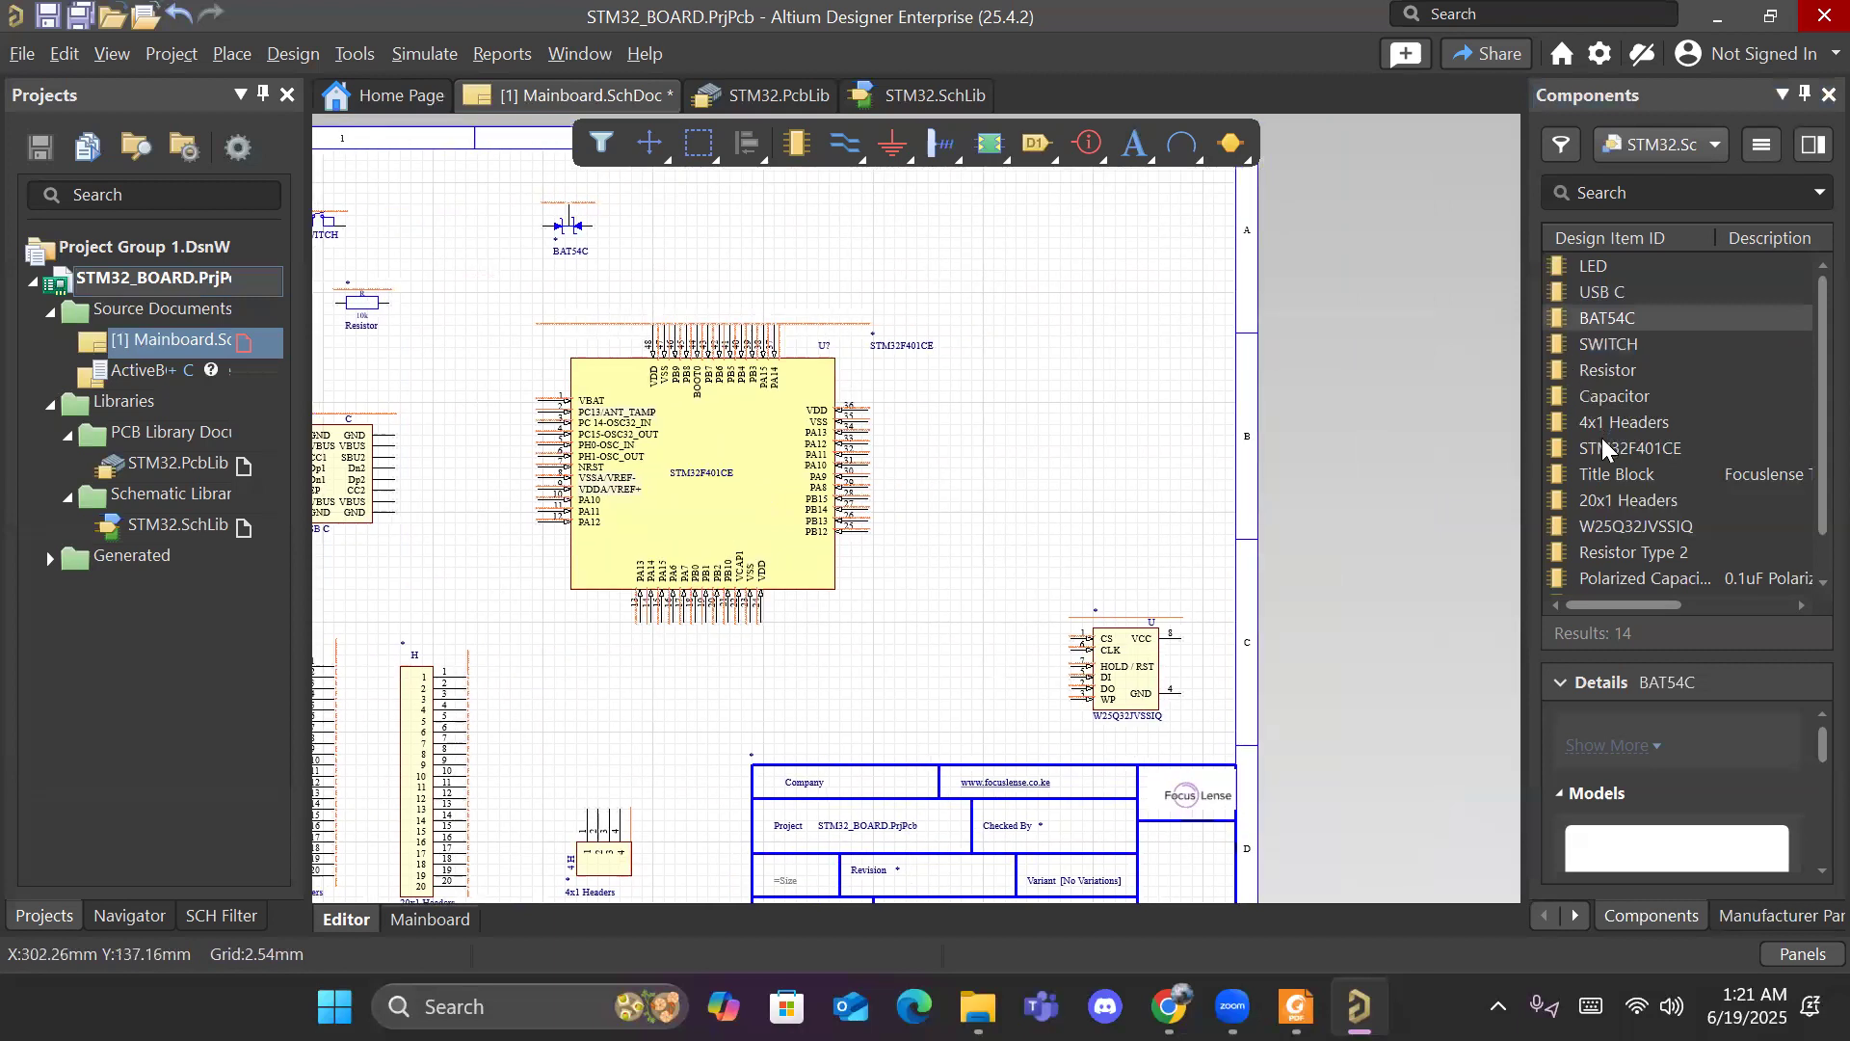
# Step: Place the 3.3 V Voltage_Regulator to the right of the microcontroller, above the W25Q32JVSSIQ memory chip
pyautogui.scroll(-1, 1616, 525)
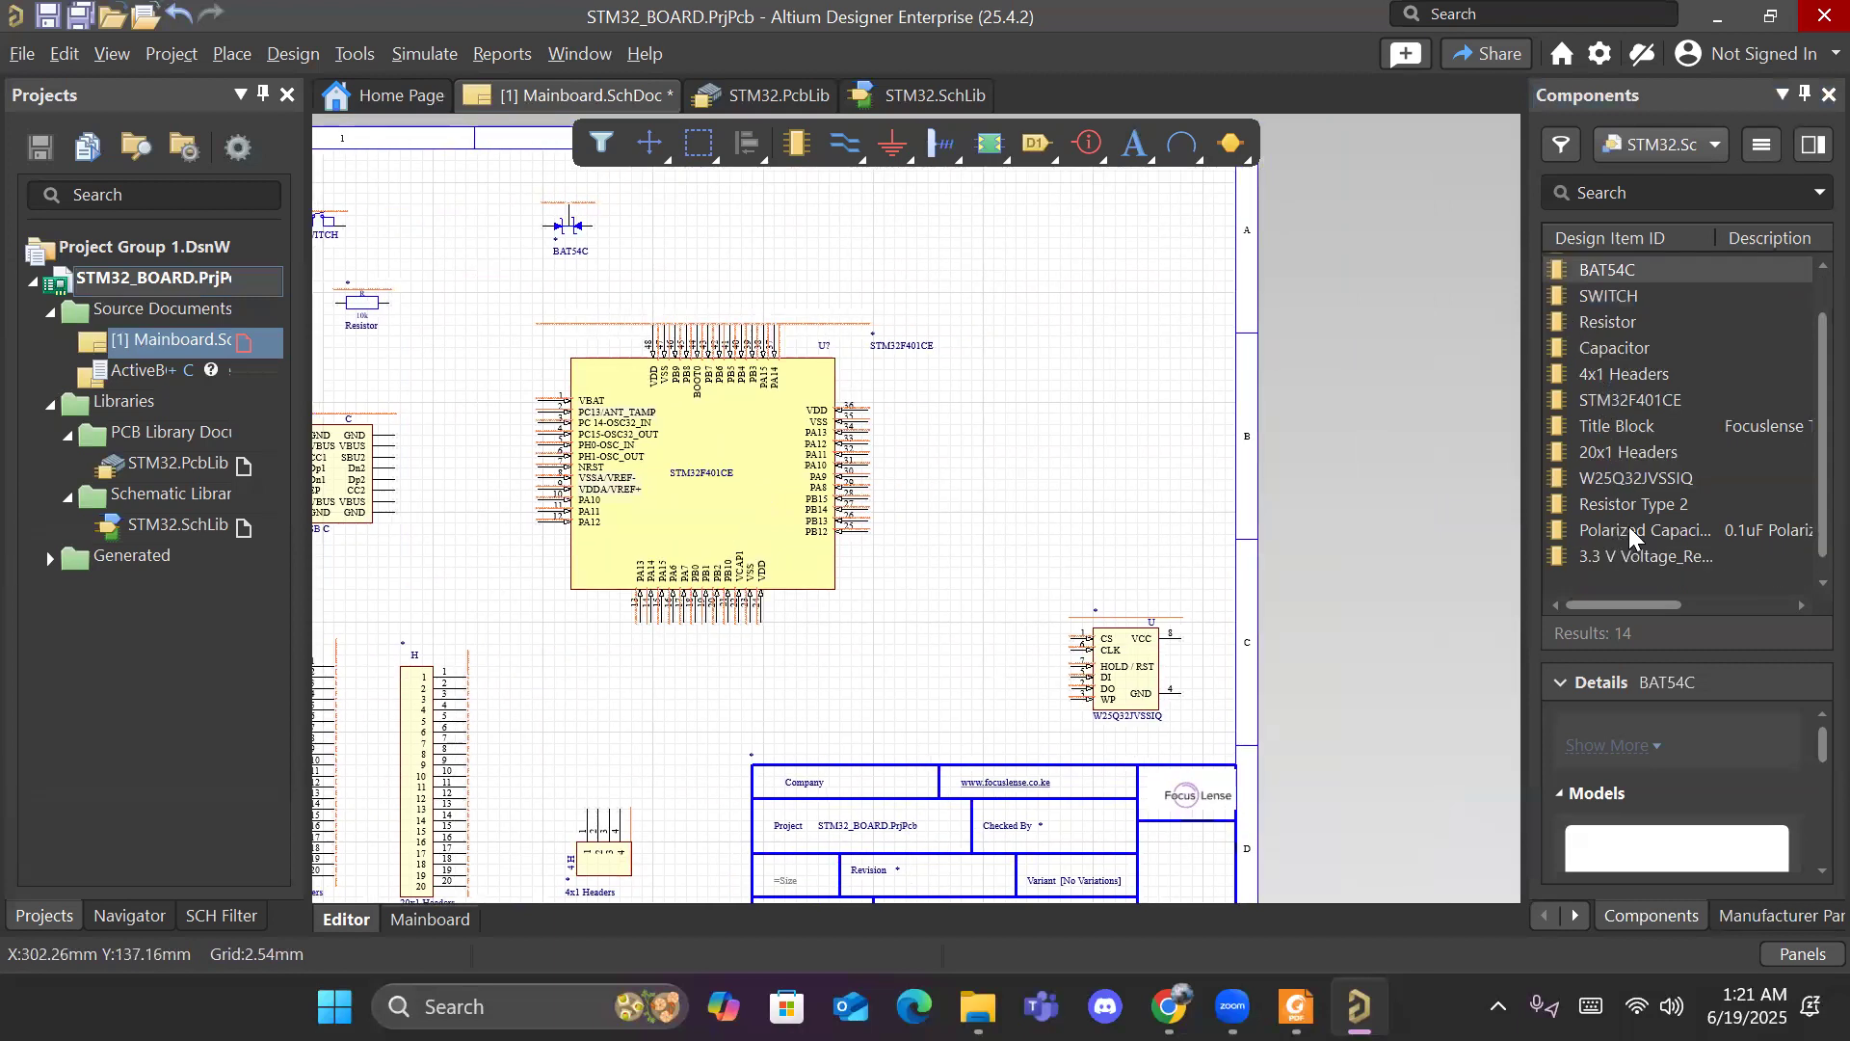
pyautogui.click(1628, 530)
pyautogui.moveTo(1638, 556); pyautogui.dragTo(1467, 359)
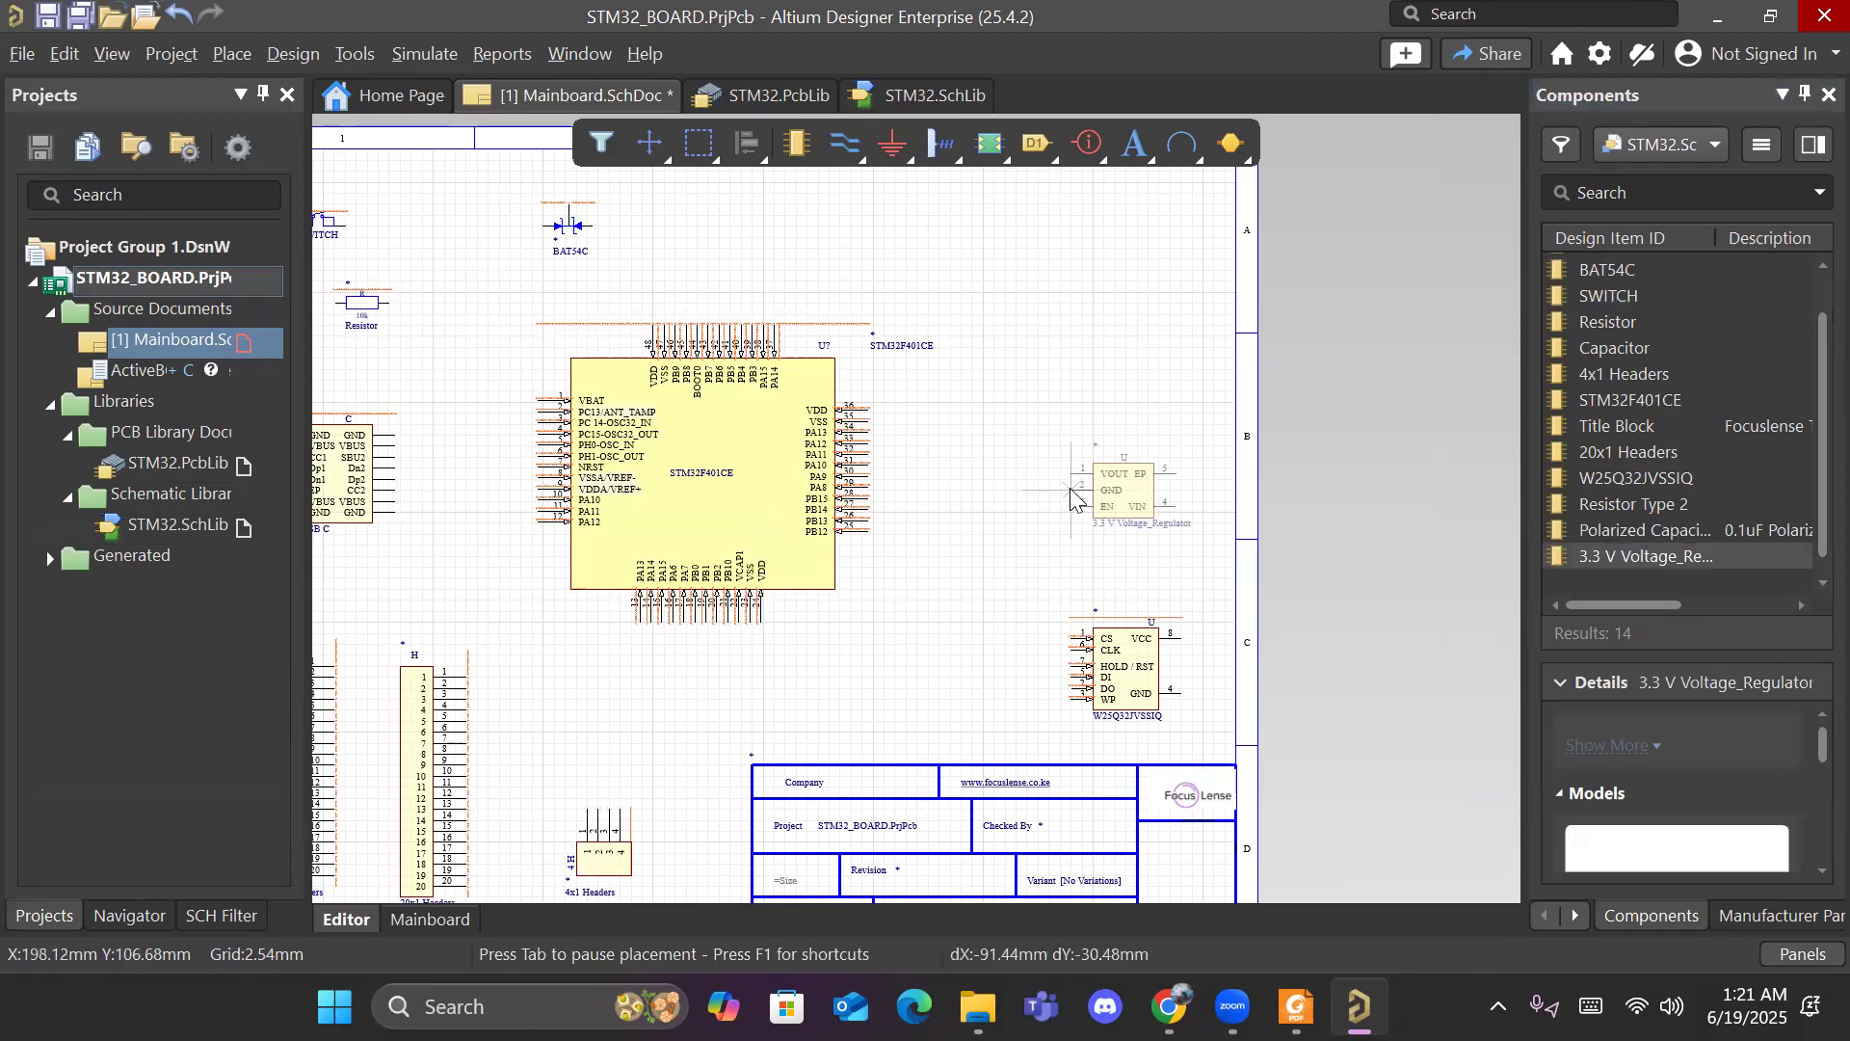
pyautogui.click(1072, 494)
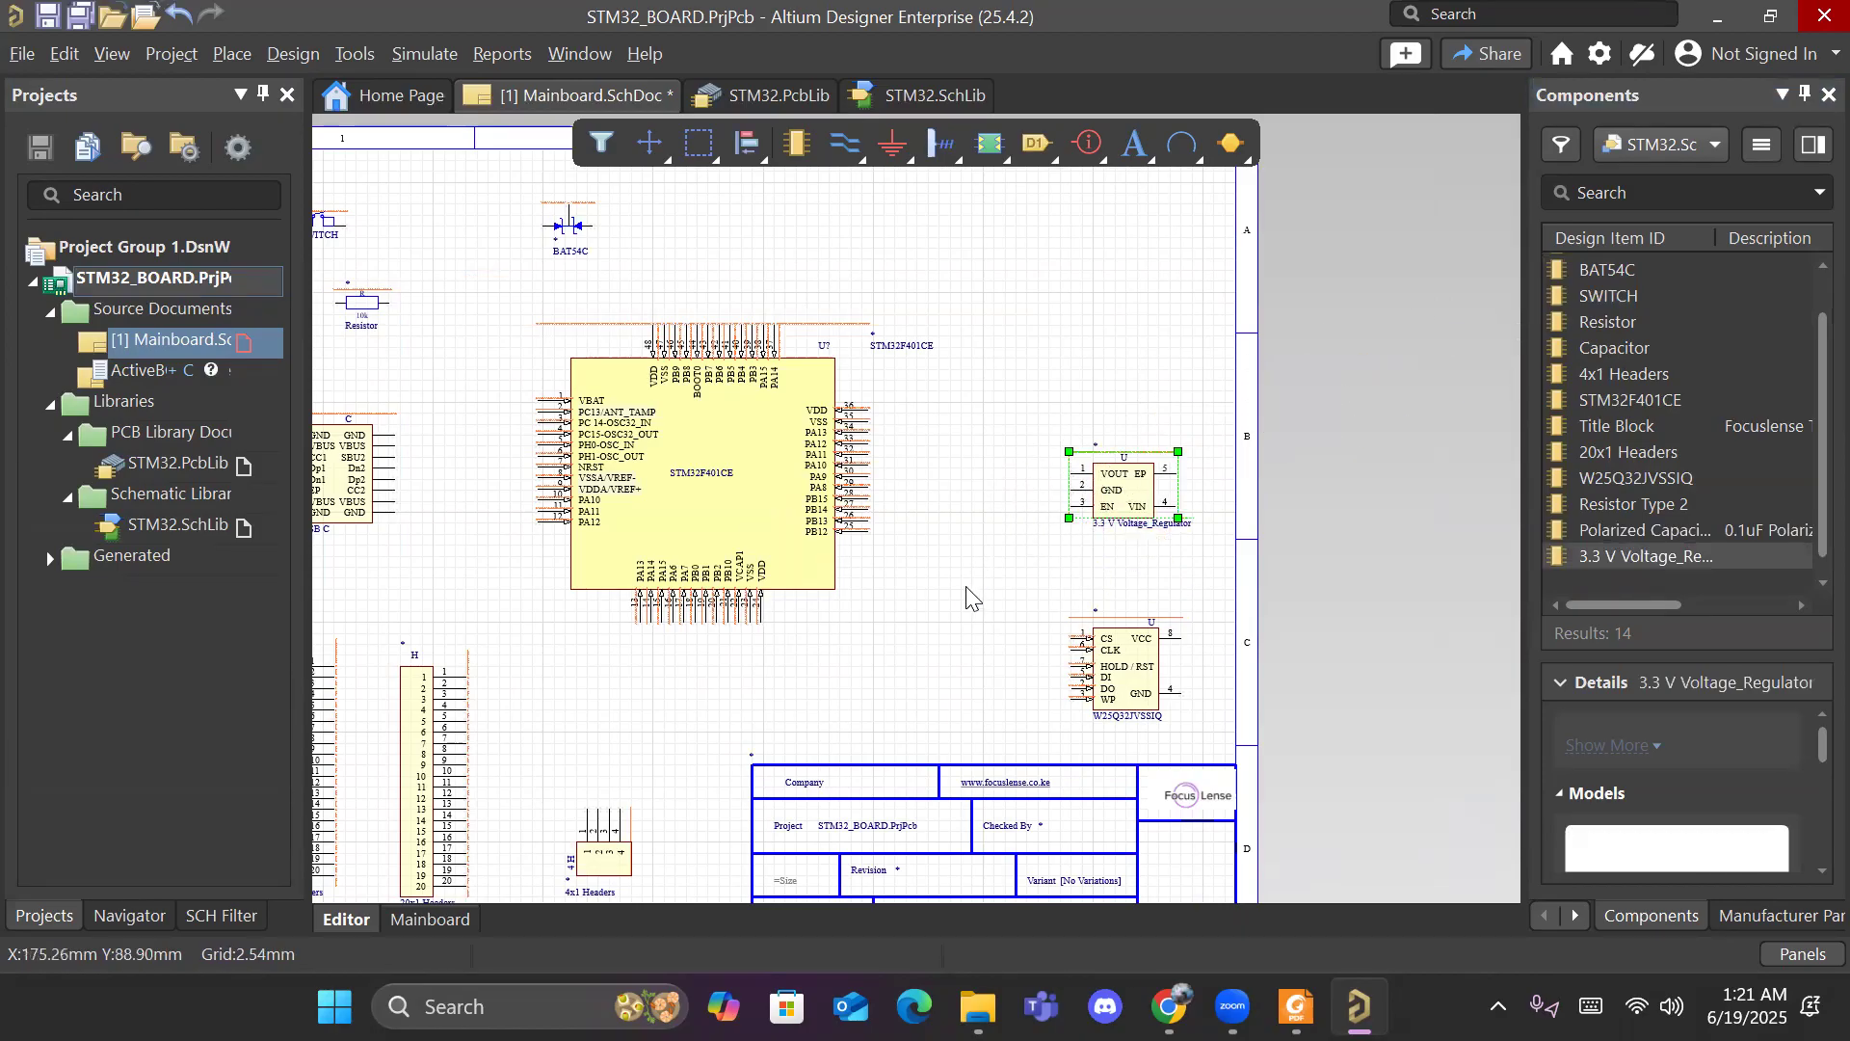
pyautogui.click(969, 583)
pyautogui.moveTo(1034, 564); pyautogui.dragTo(1091, 535, button='right')
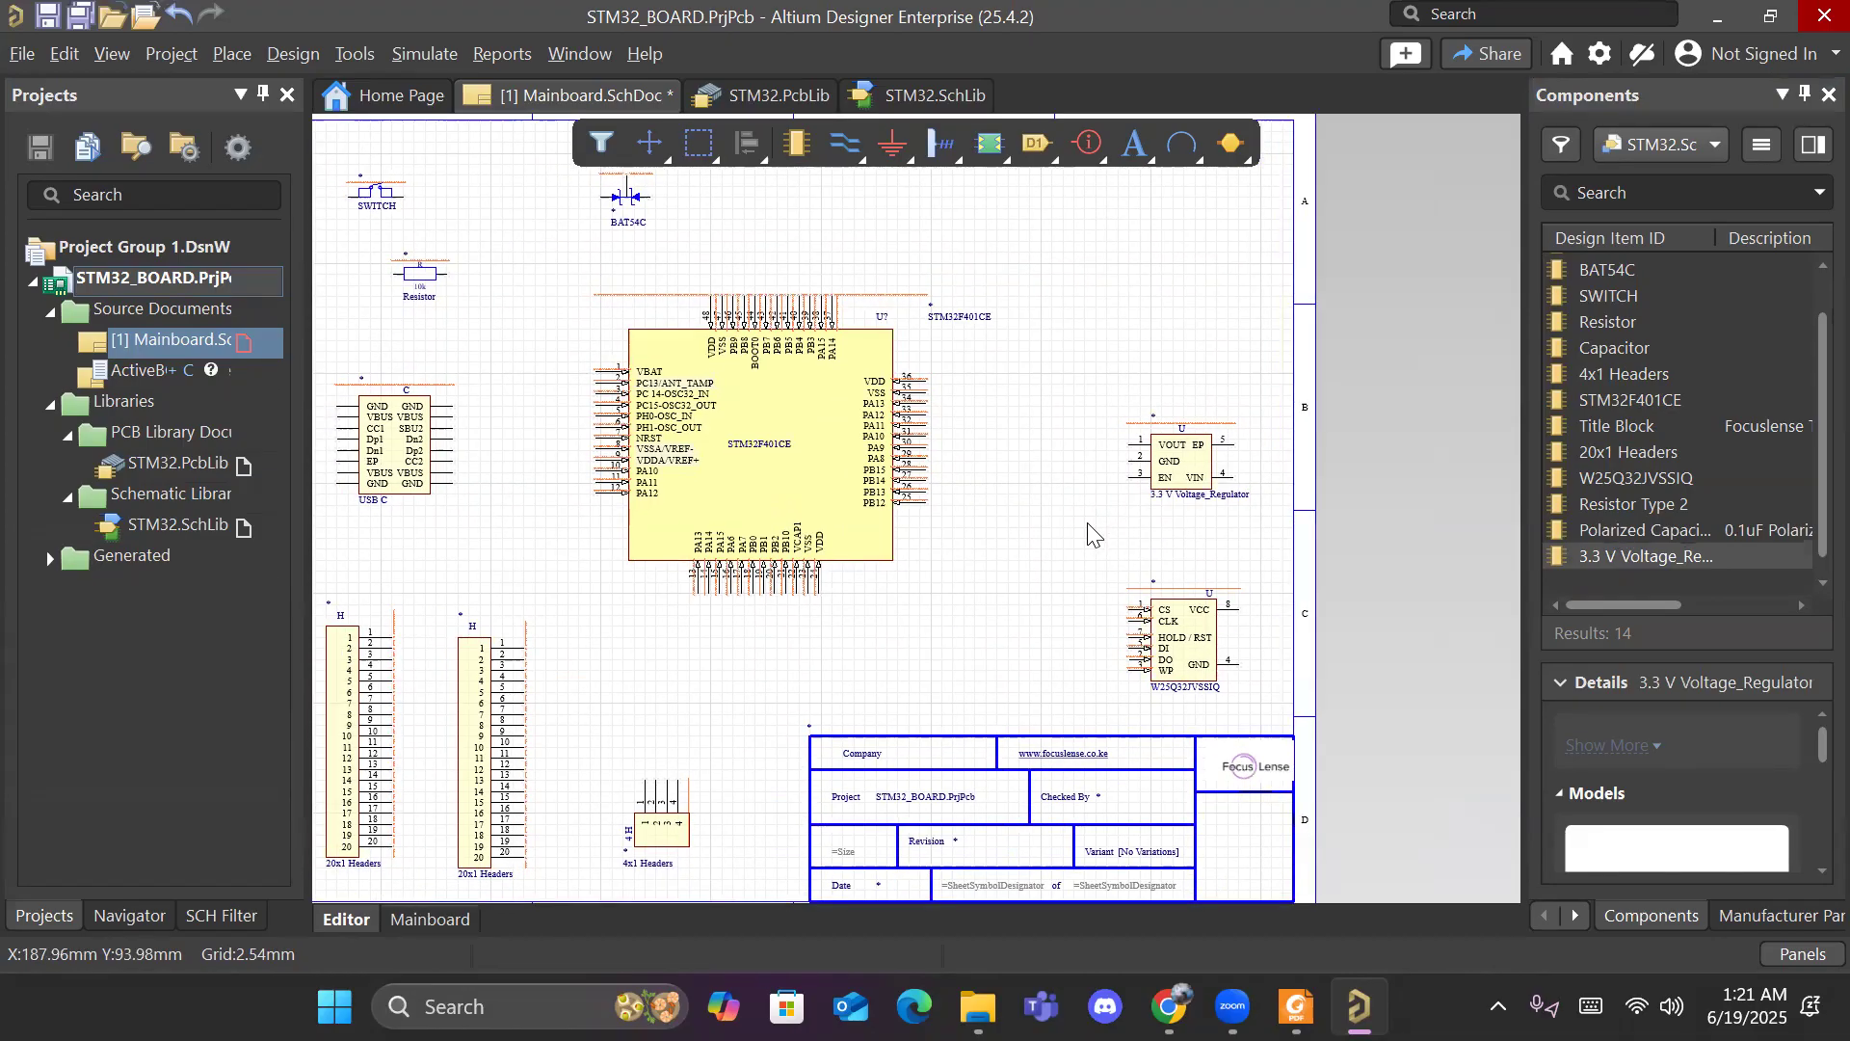
# Step: Place one Capacitor above the microcontroller, to the right of the BAT54C diode
pyautogui.keyDown('ctrl'); pyautogui.scroll(-3, 1089, 535); pyautogui.keyUp('ctrl')
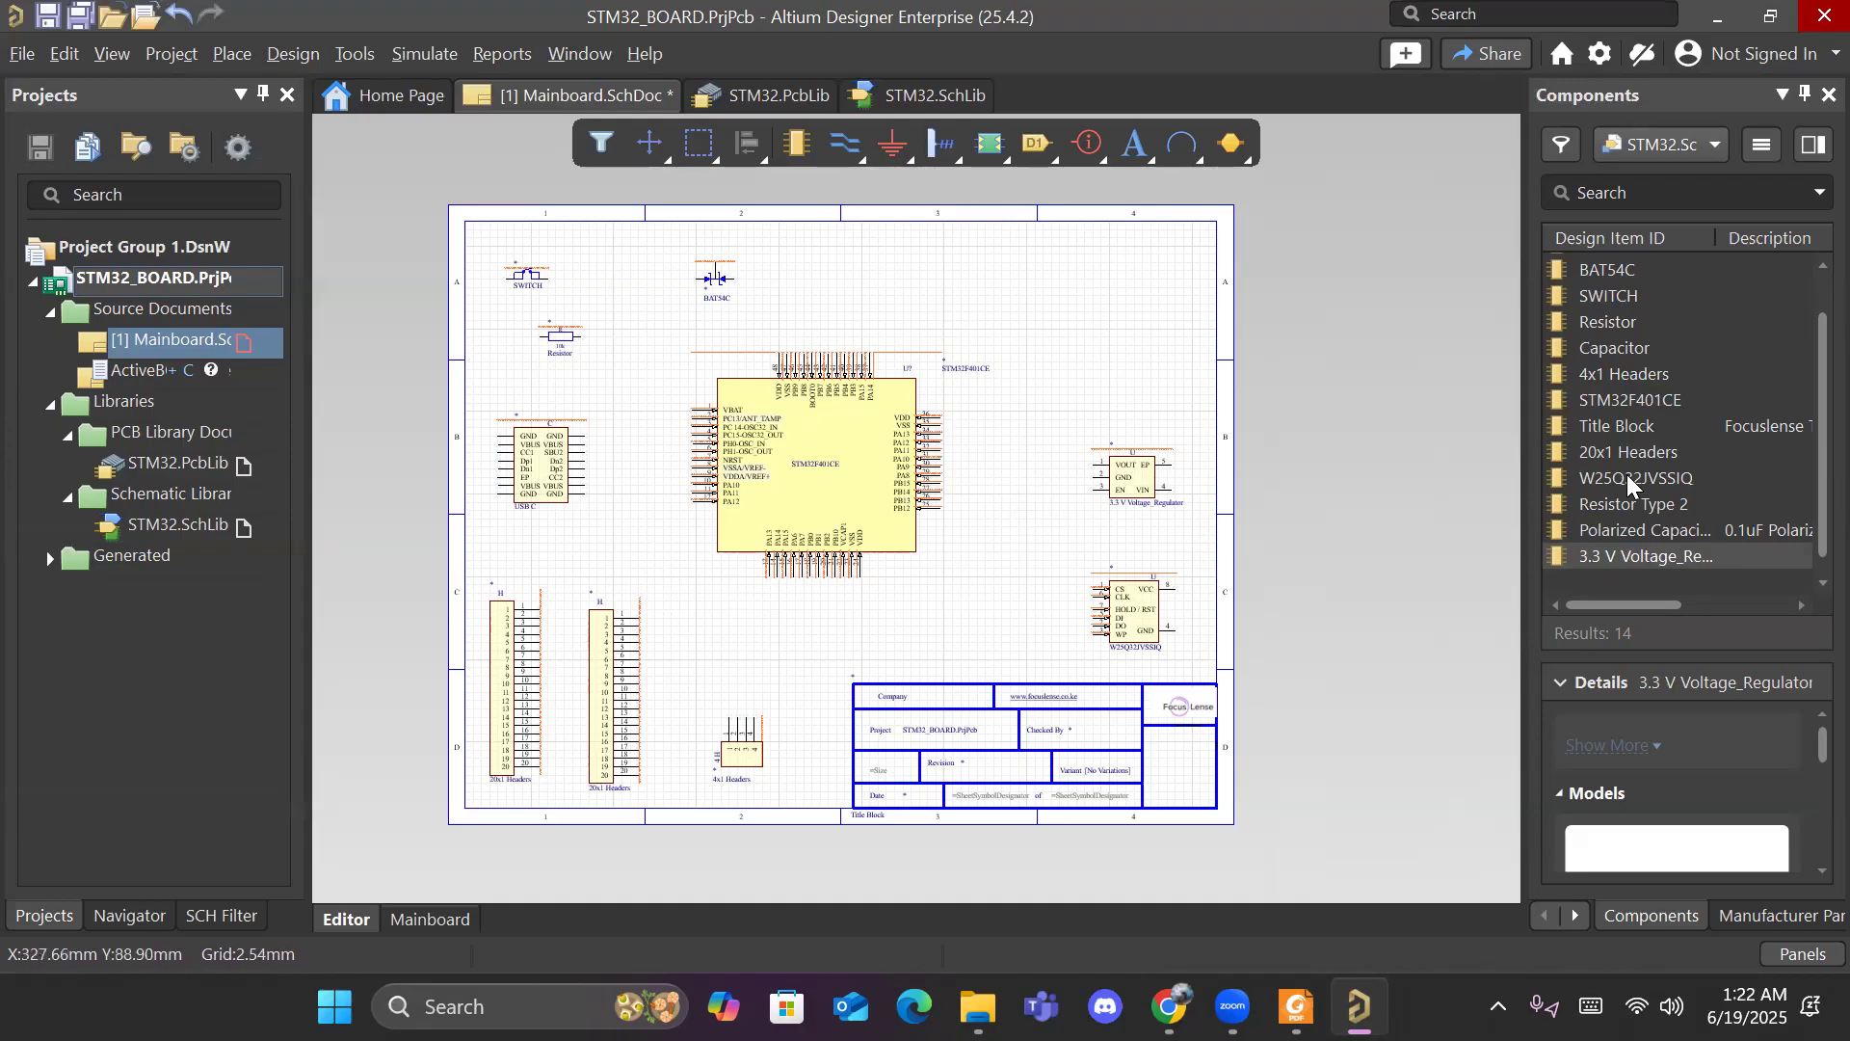
pyautogui.click(1619, 349)
pyautogui.moveTo(842, 341); pyautogui.dragTo(768, 290)
pyautogui.moveTo(1602, 351); pyautogui.dragTo(1538, 364)
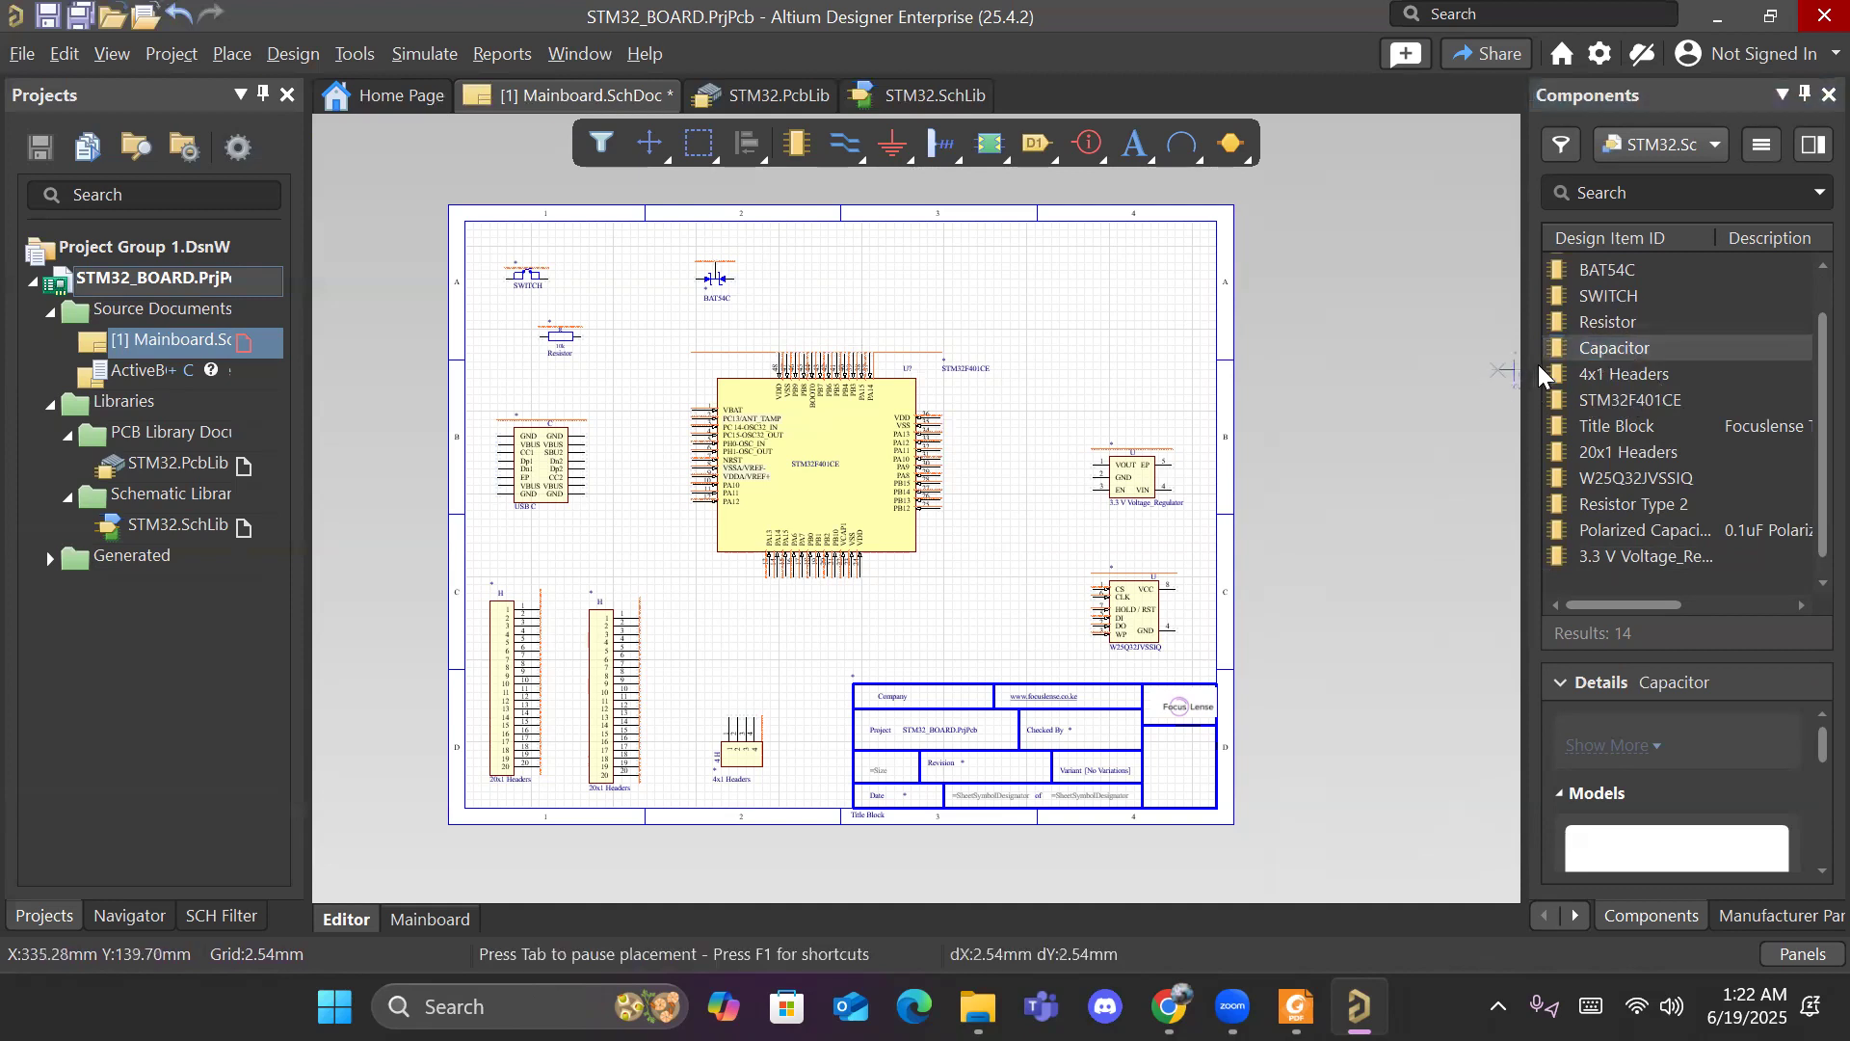
pyautogui.click(840, 298)
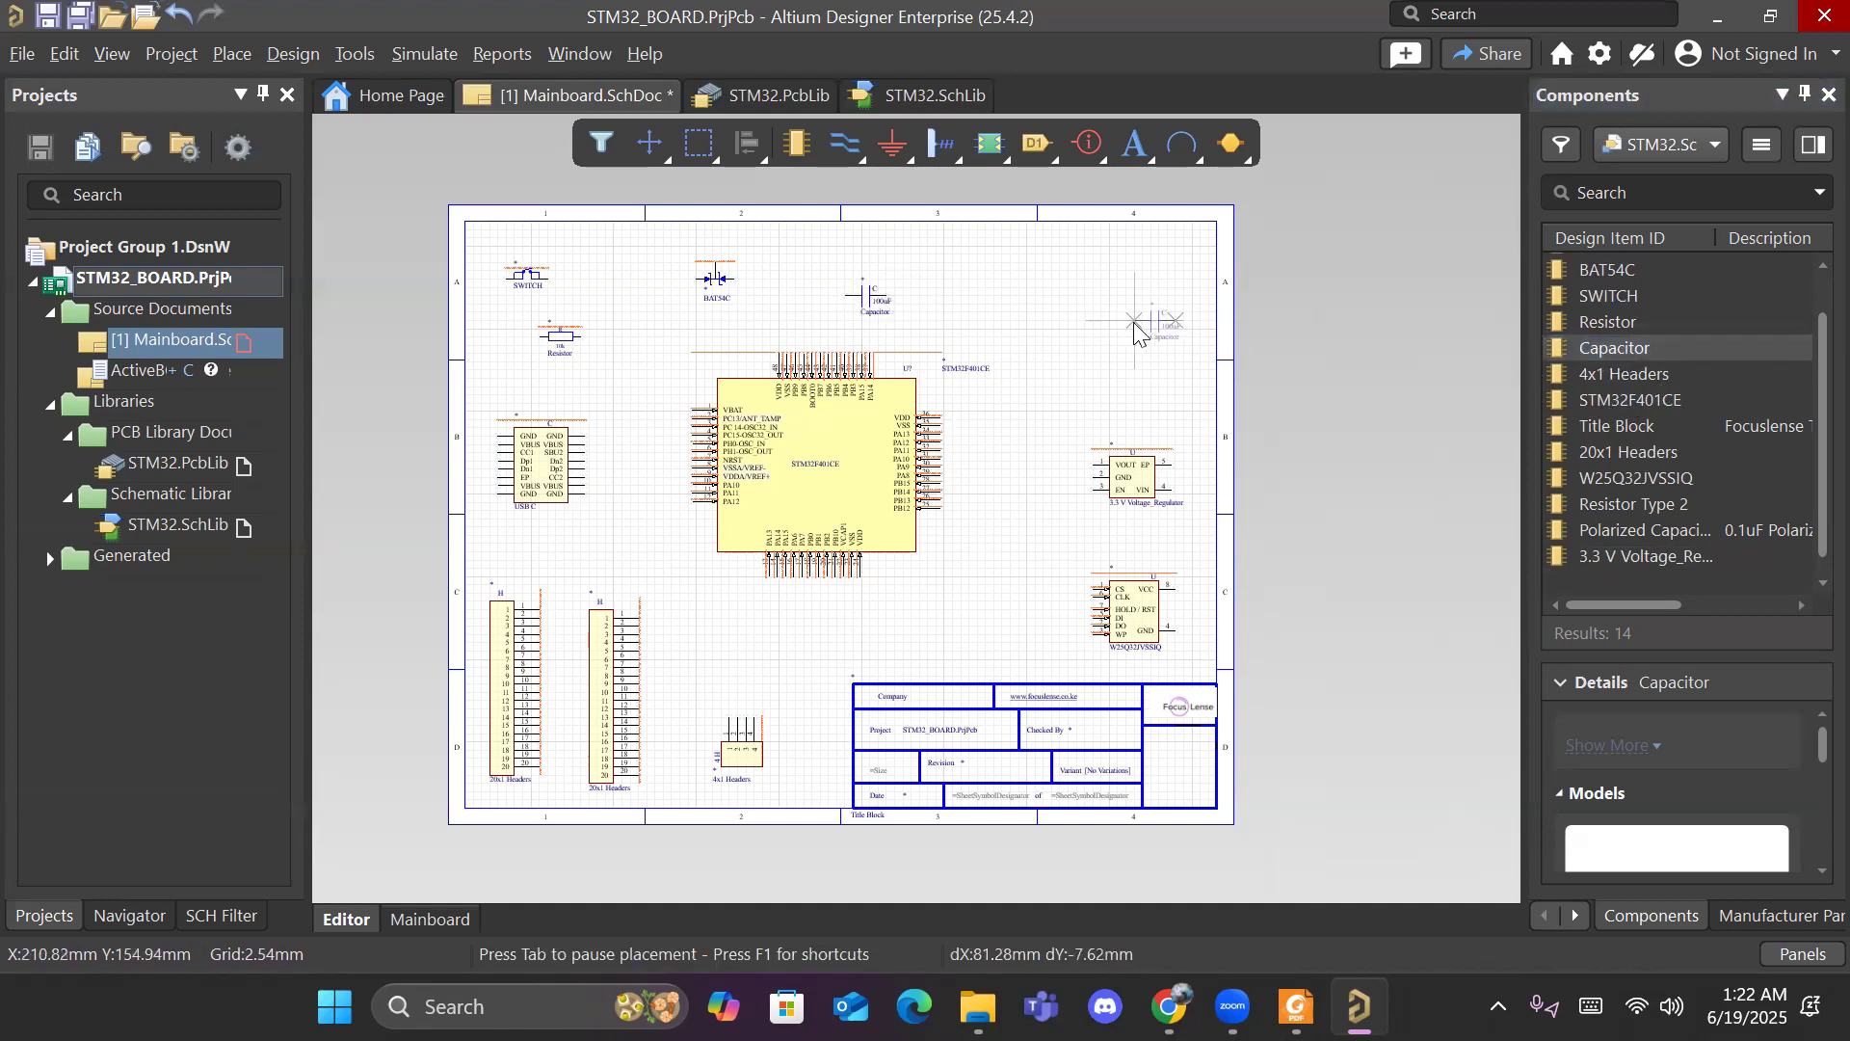
pyautogui.press('Escape')
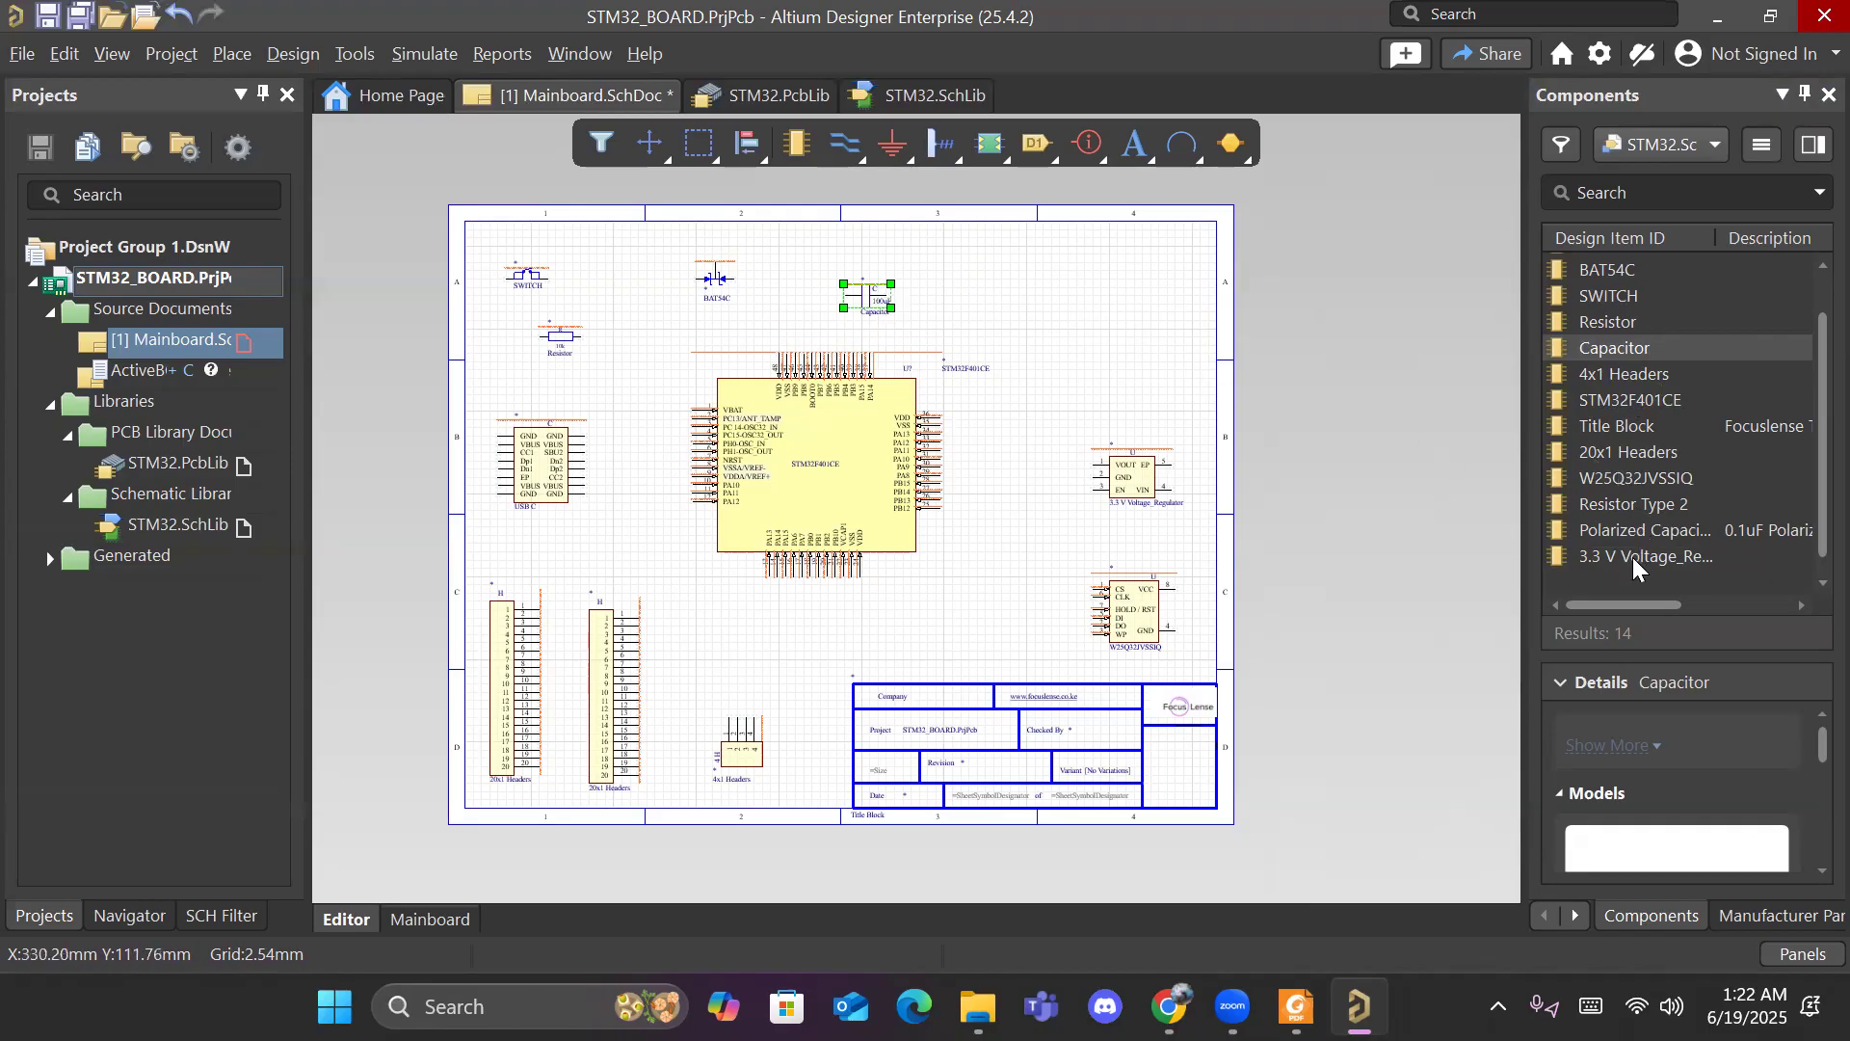
# Step: Place the LED component between the microcontroller and the voltage regulator
pyautogui.click(1640, 507)
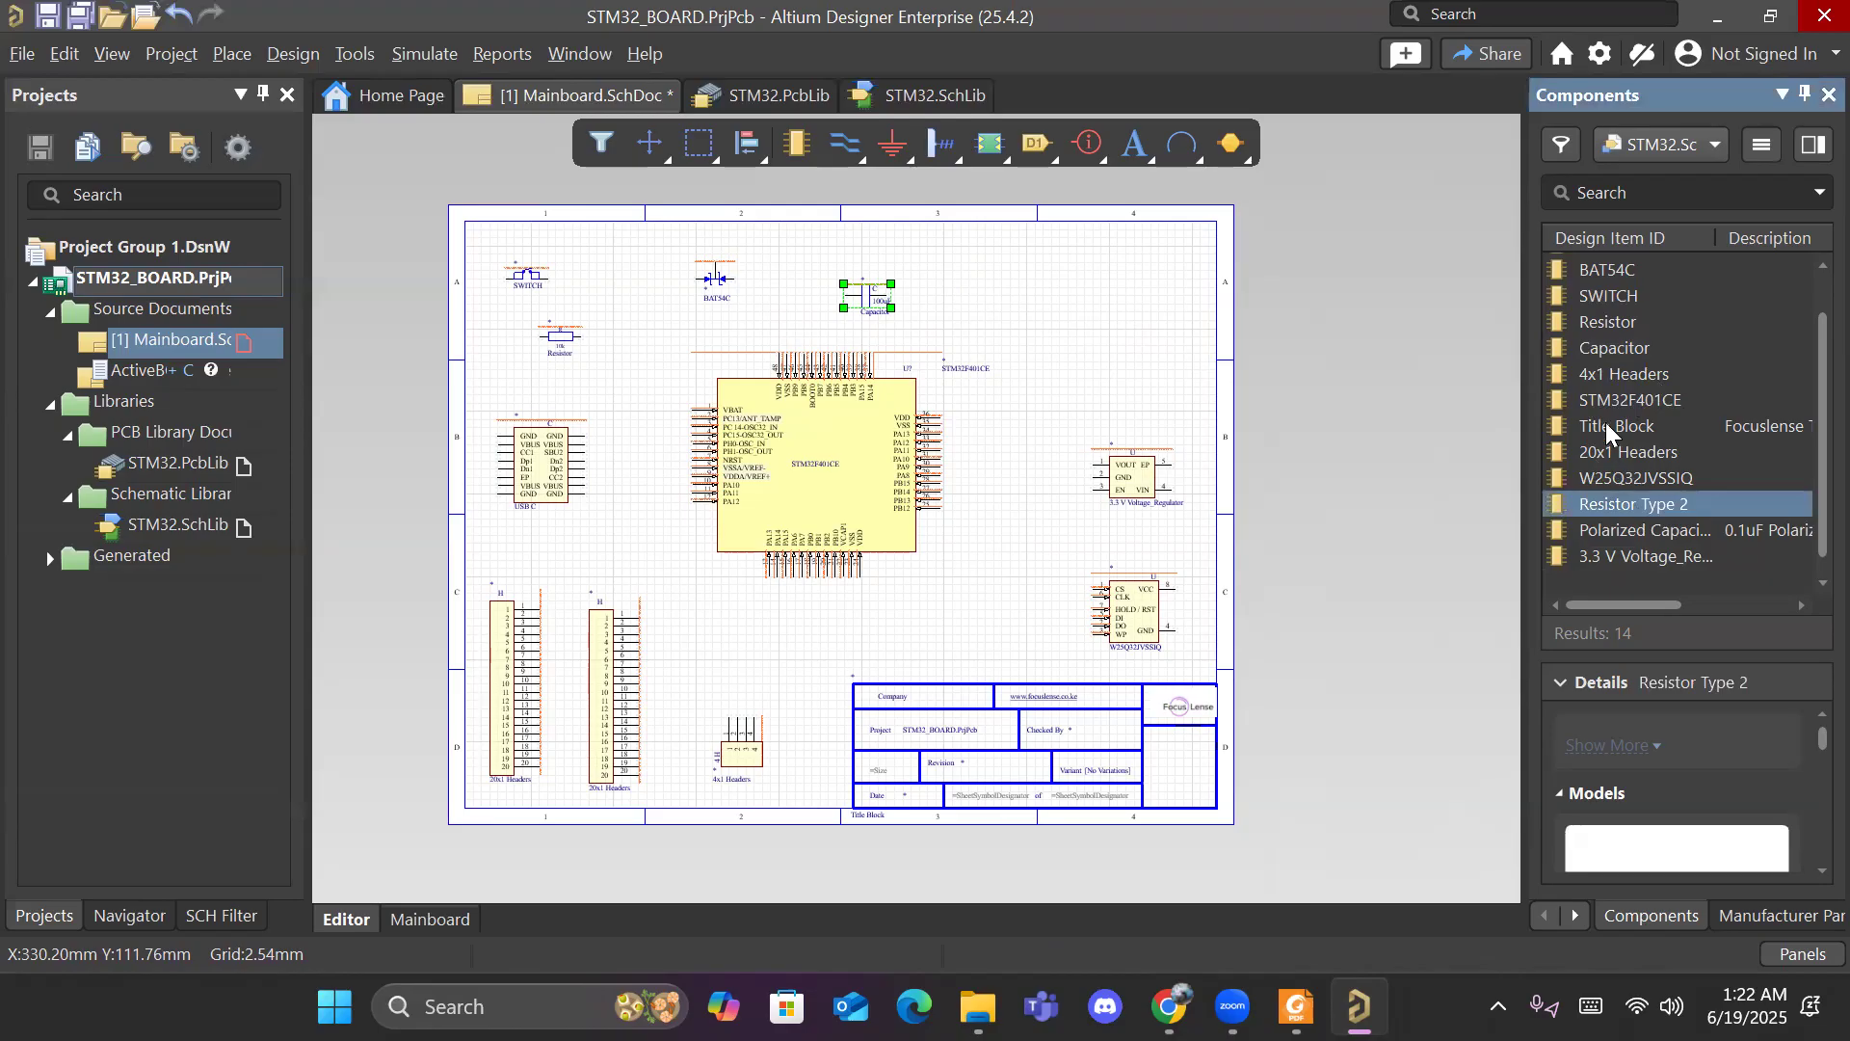
pyautogui.scroll(1, 1605, 422)
pyautogui.click(1584, 266)
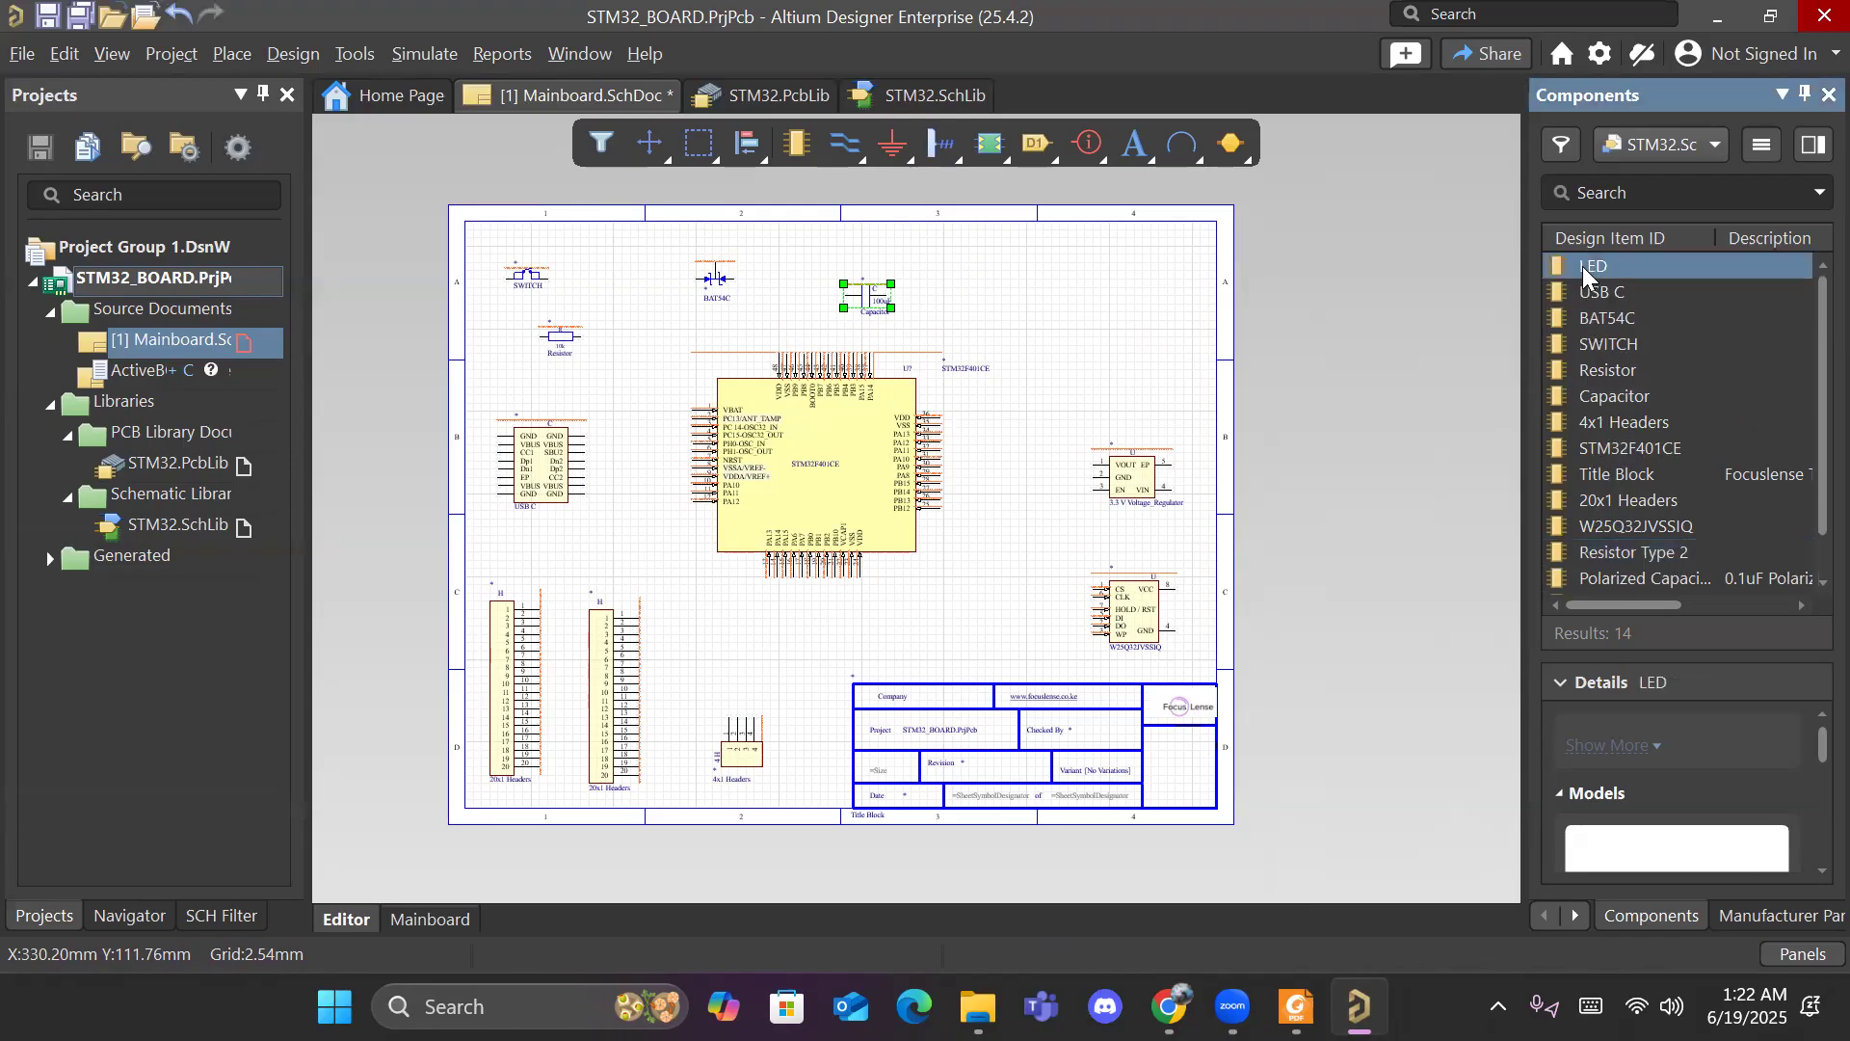
pyautogui.click(1101, 354)
pyautogui.moveTo(1582, 261); pyautogui.dragTo(1004, 465)
pyautogui.doubleClick(986, 462)
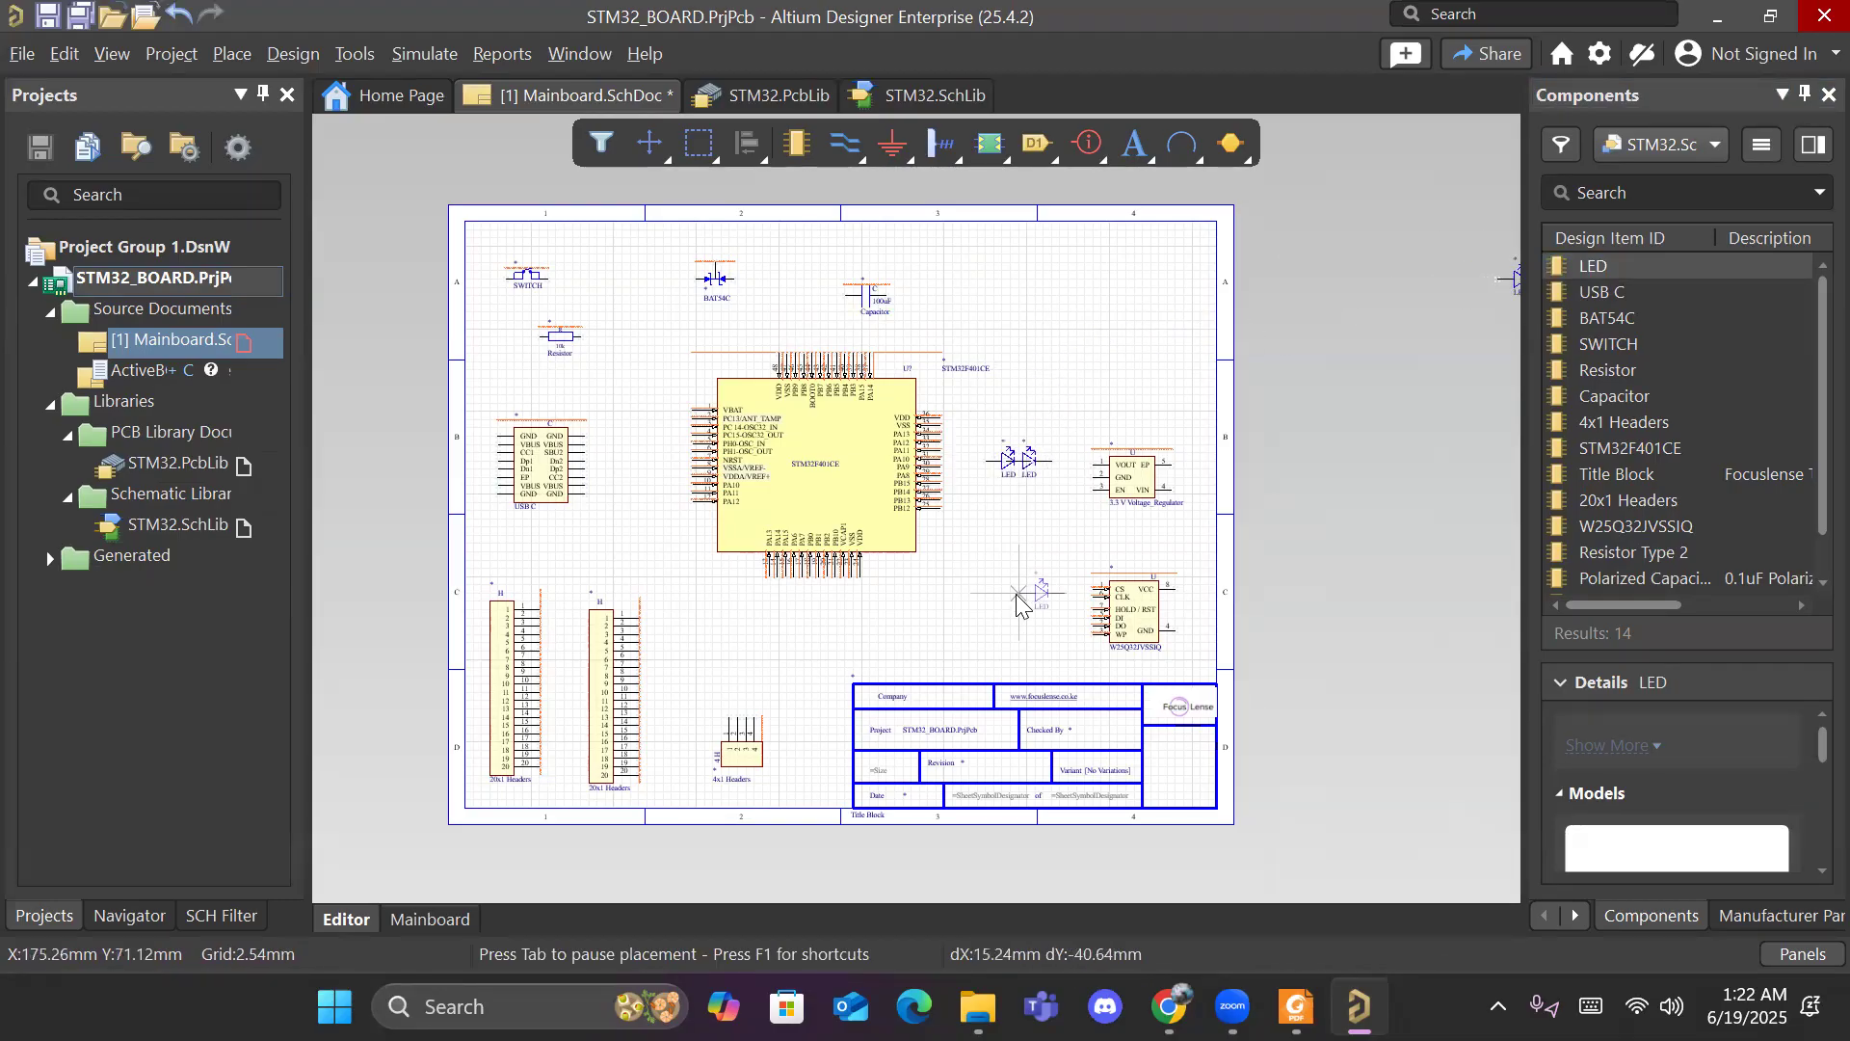
pyautogui.press('Escape')
# Step: Remove the duplicate LED and move the remaining one slightly down and left, beside the microcontroller's right-hand pins
pyautogui.keyDown('ctrl'); pyautogui.scroll(1, 1035, 503); pyautogui.keyUp('ctrl')
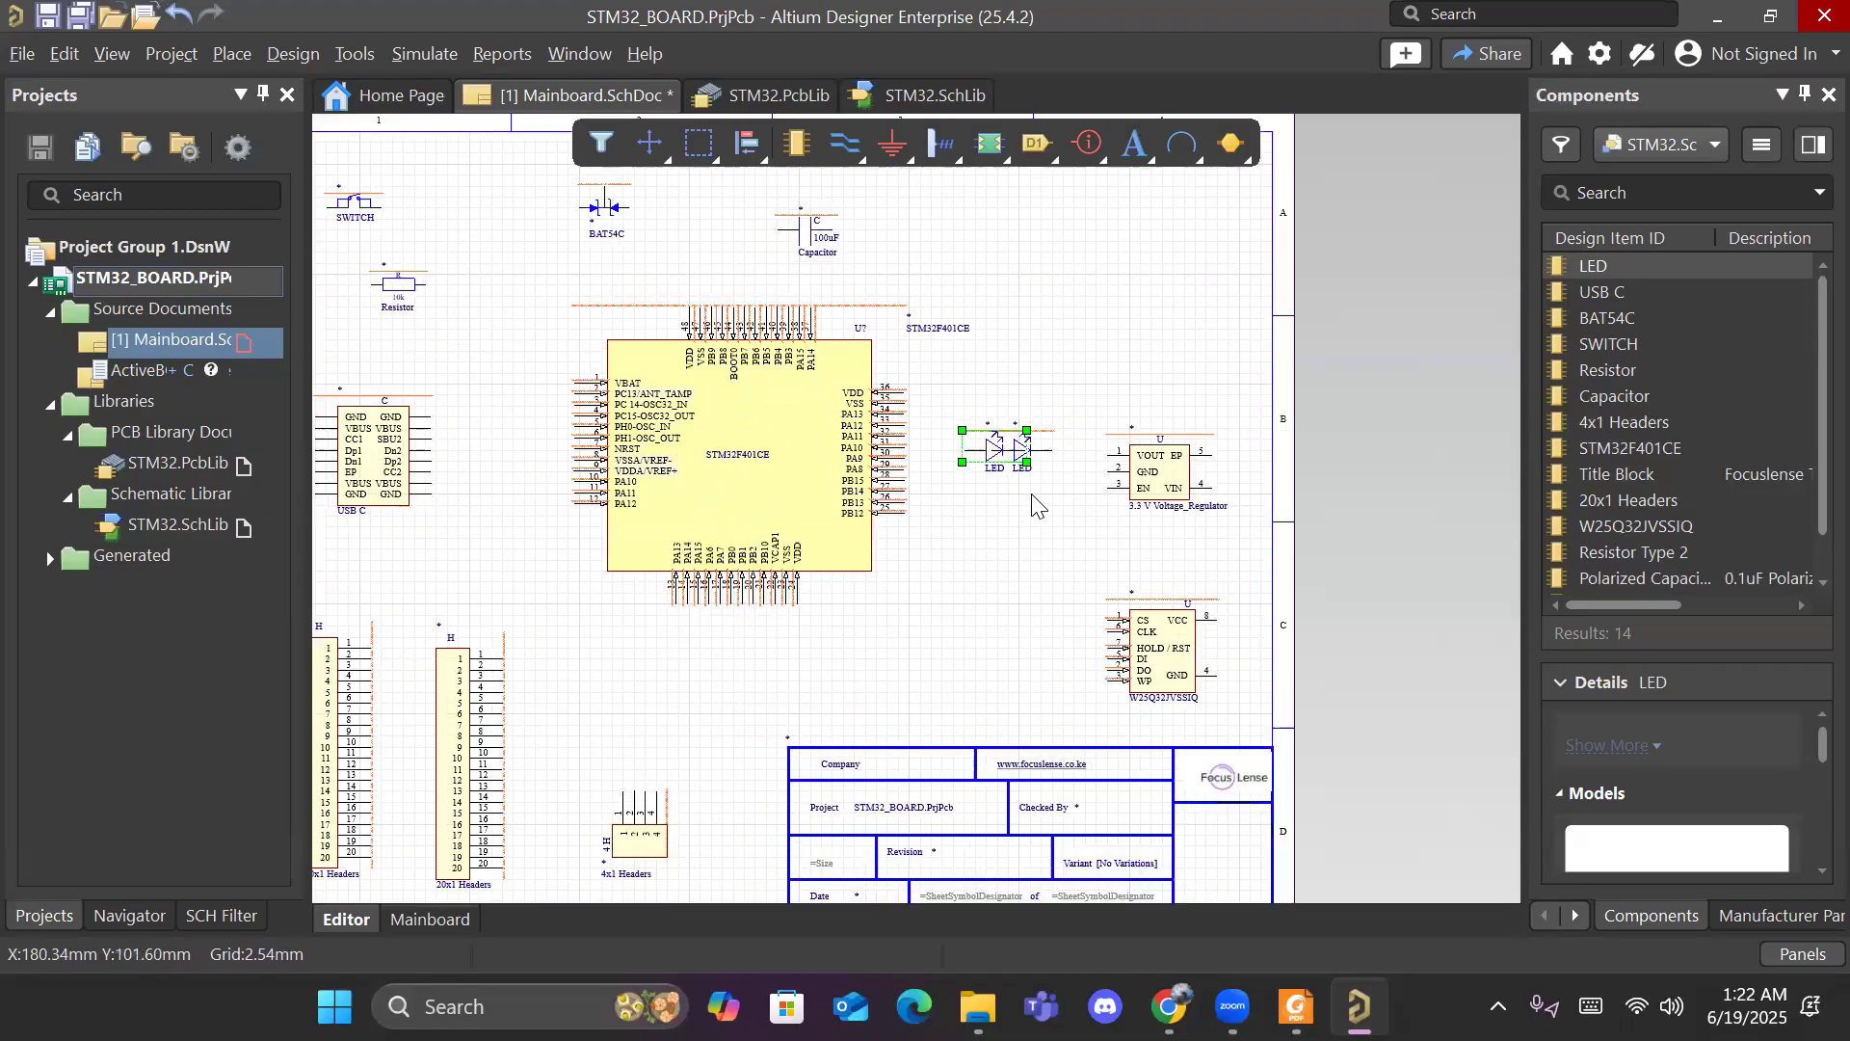
pyautogui.keyDown('ctrl'); pyautogui.scroll(2, 1036, 503); pyautogui.keyUp('ctrl')
pyautogui.click(1009, 424)
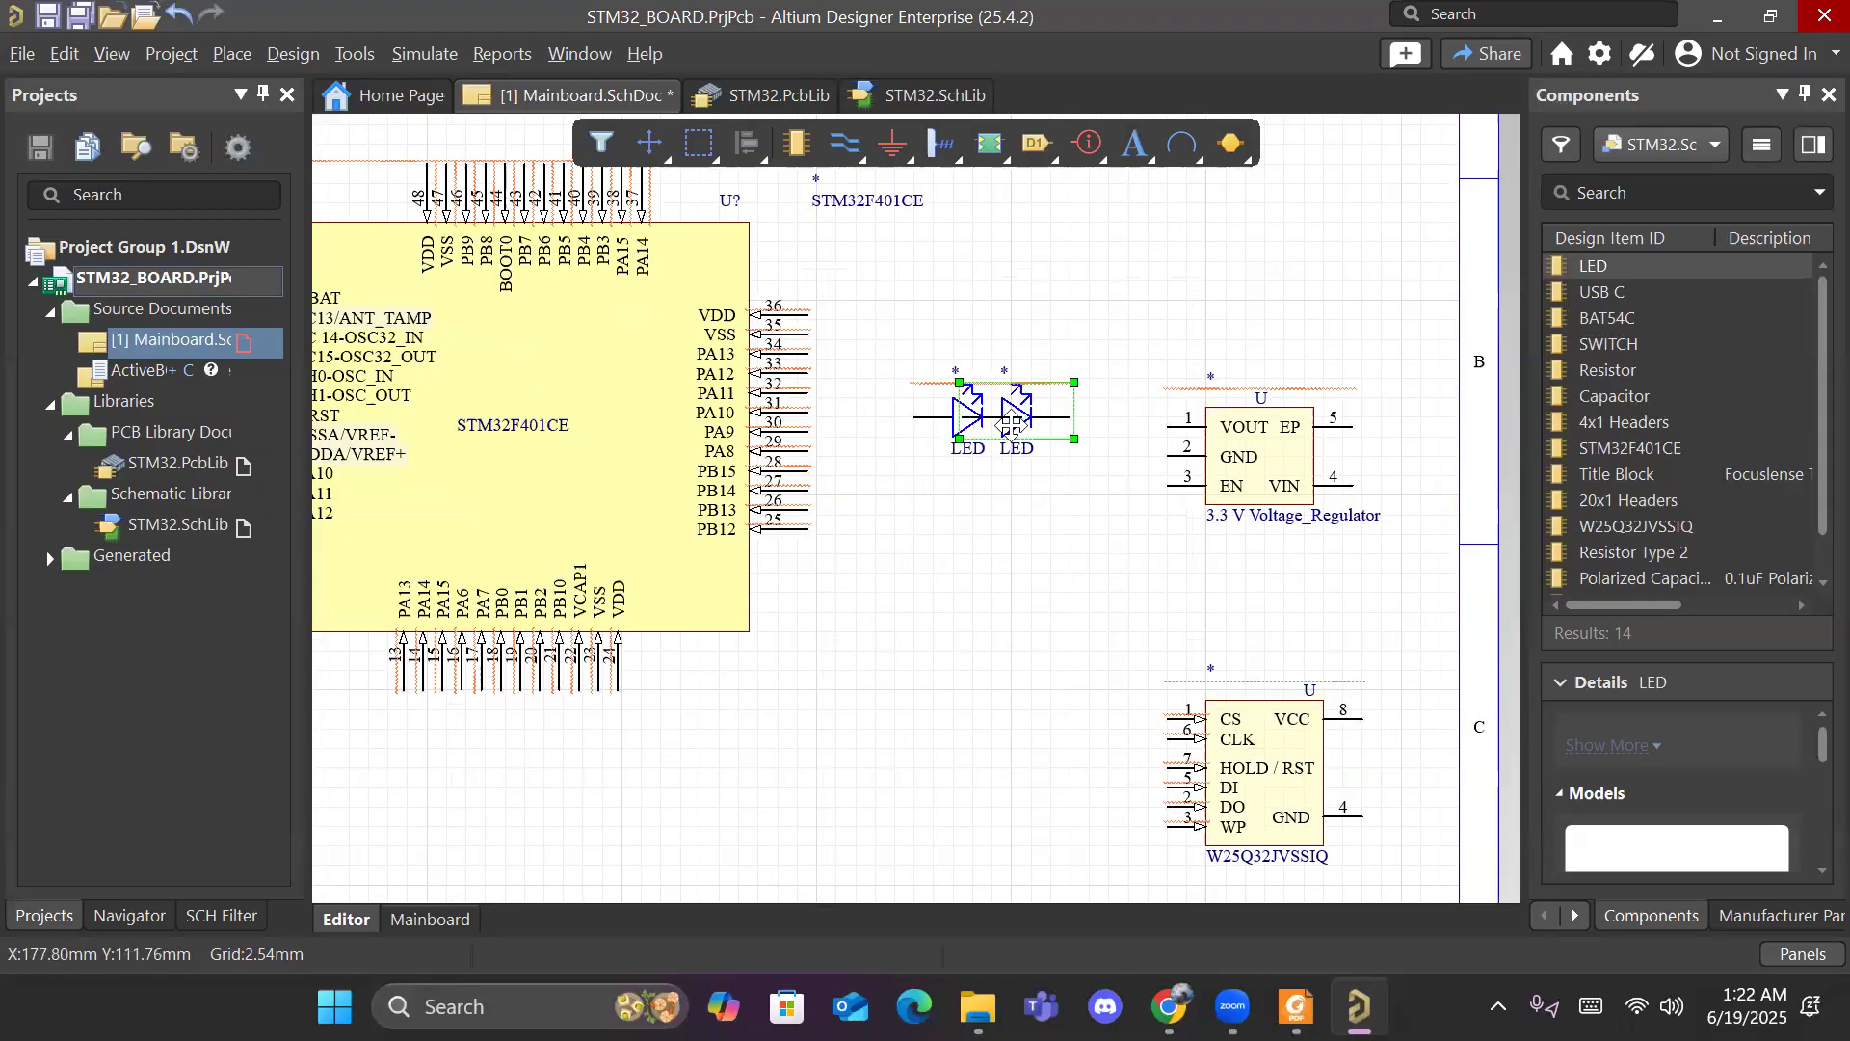
pyautogui.moveTo(1009, 424); pyautogui.dragTo(947, 494)
pyautogui.click(973, 631)
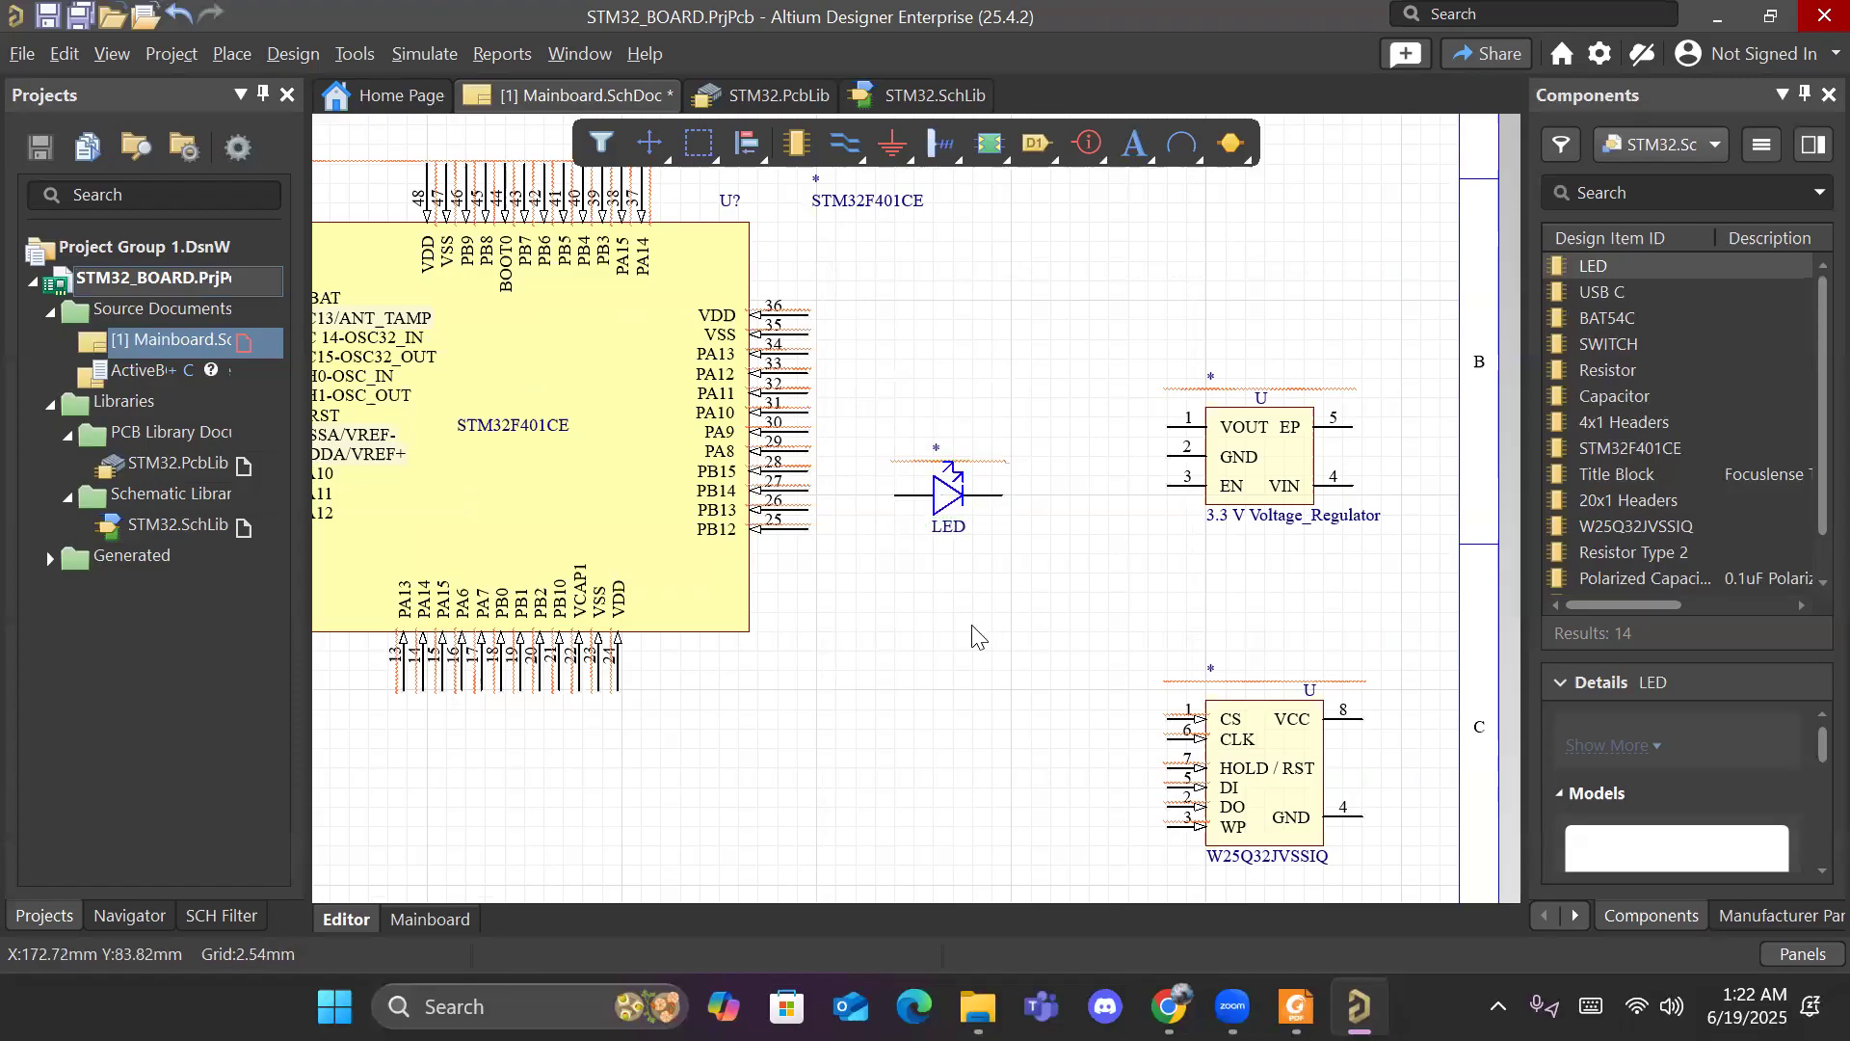
pyautogui.moveTo(1004, 648); pyautogui.dragTo(1139, 675, button='right')
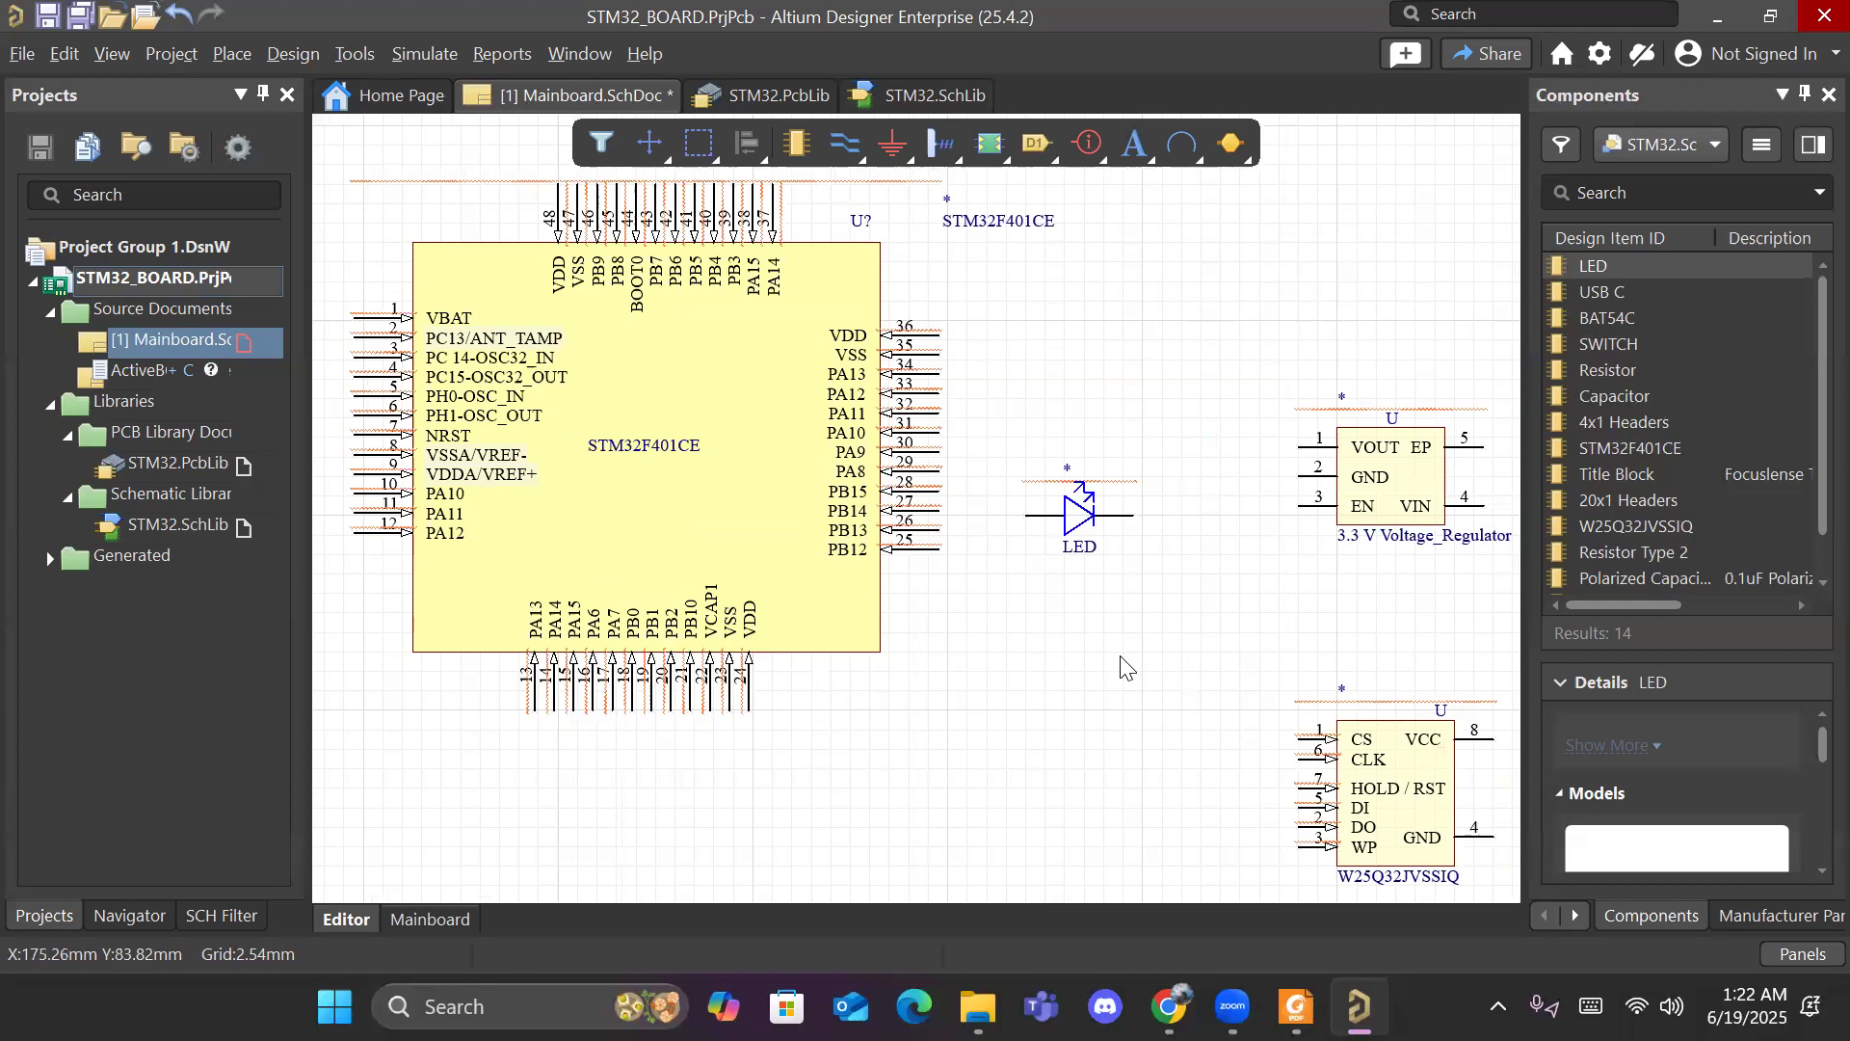
# Step: Draw an L-shaped line about 66 mm wide and 51 mm high, boxing the SWITCH and resistor into the sheet's upper-left corner
pyautogui.keyDown('ctrl'); pyautogui.scroll(-3, 1124, 665); pyautogui.keyUp('ctrl')
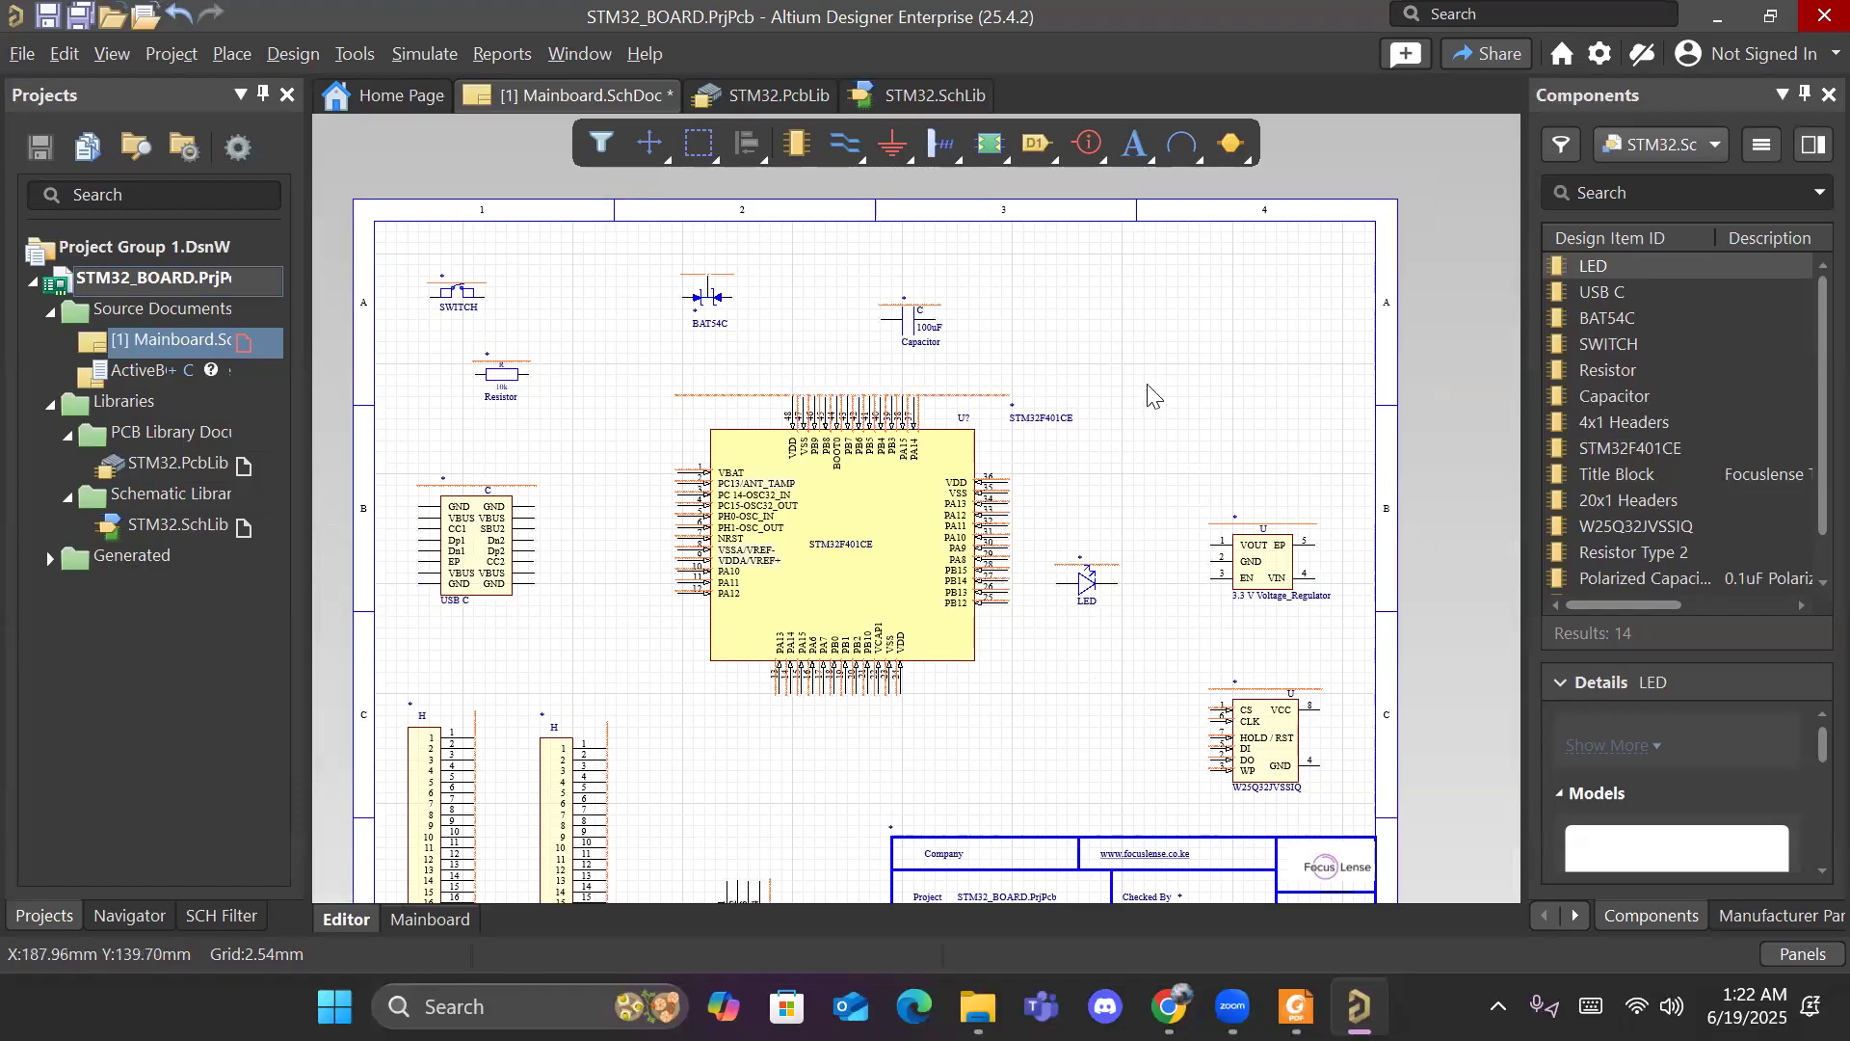
pyautogui.rightClick(1135, 154)
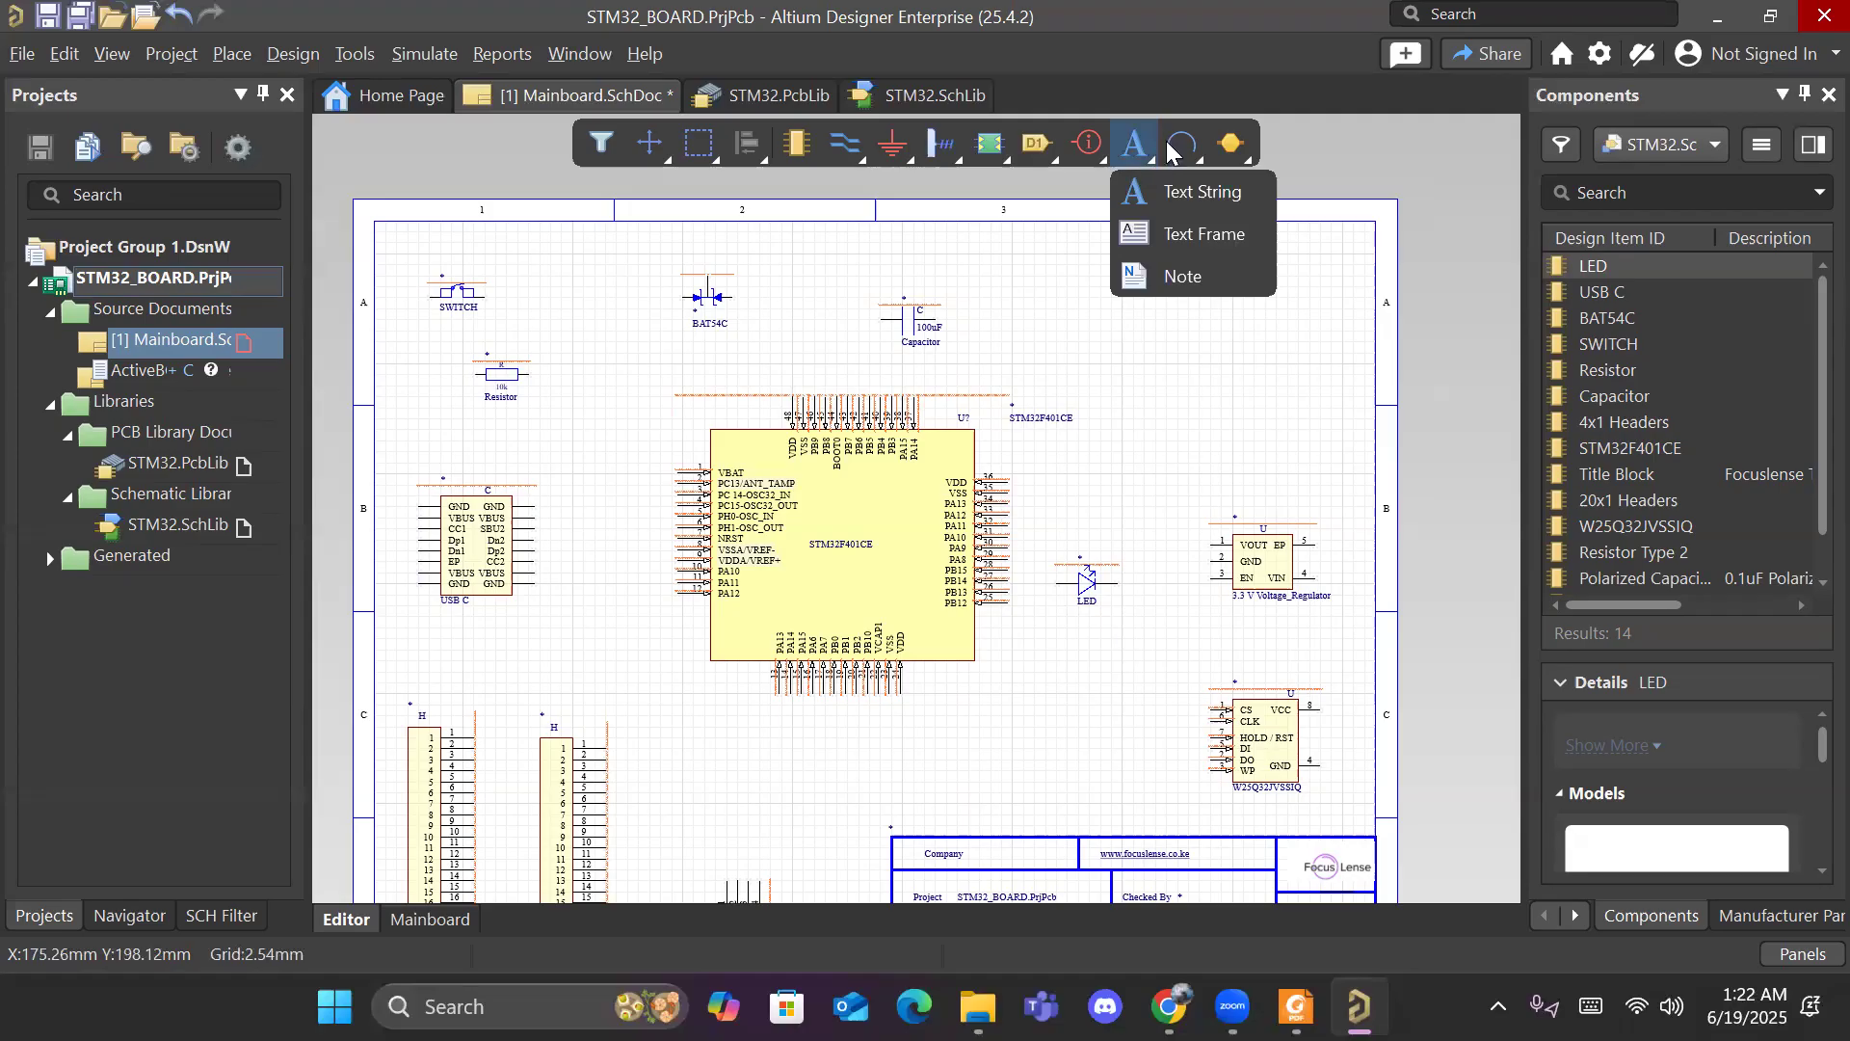
pyautogui.rightClick(1168, 149)
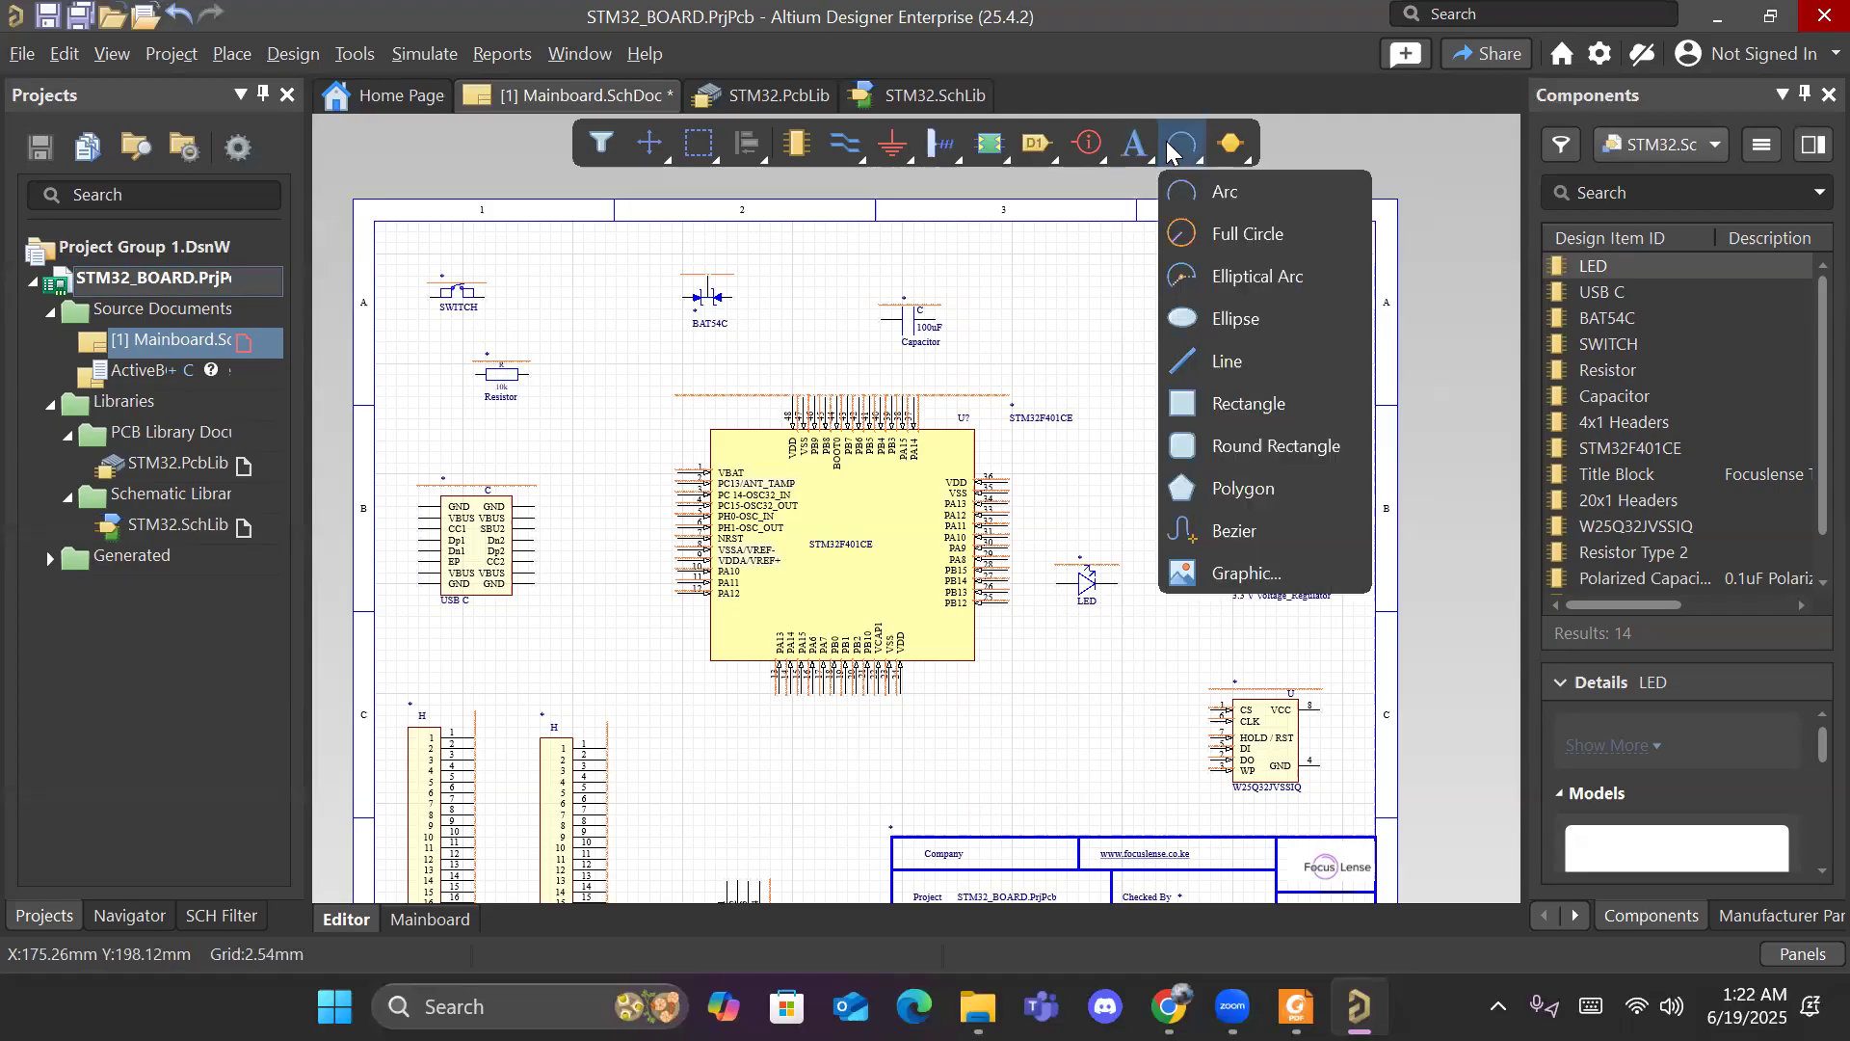
pyautogui.click(1223, 358)
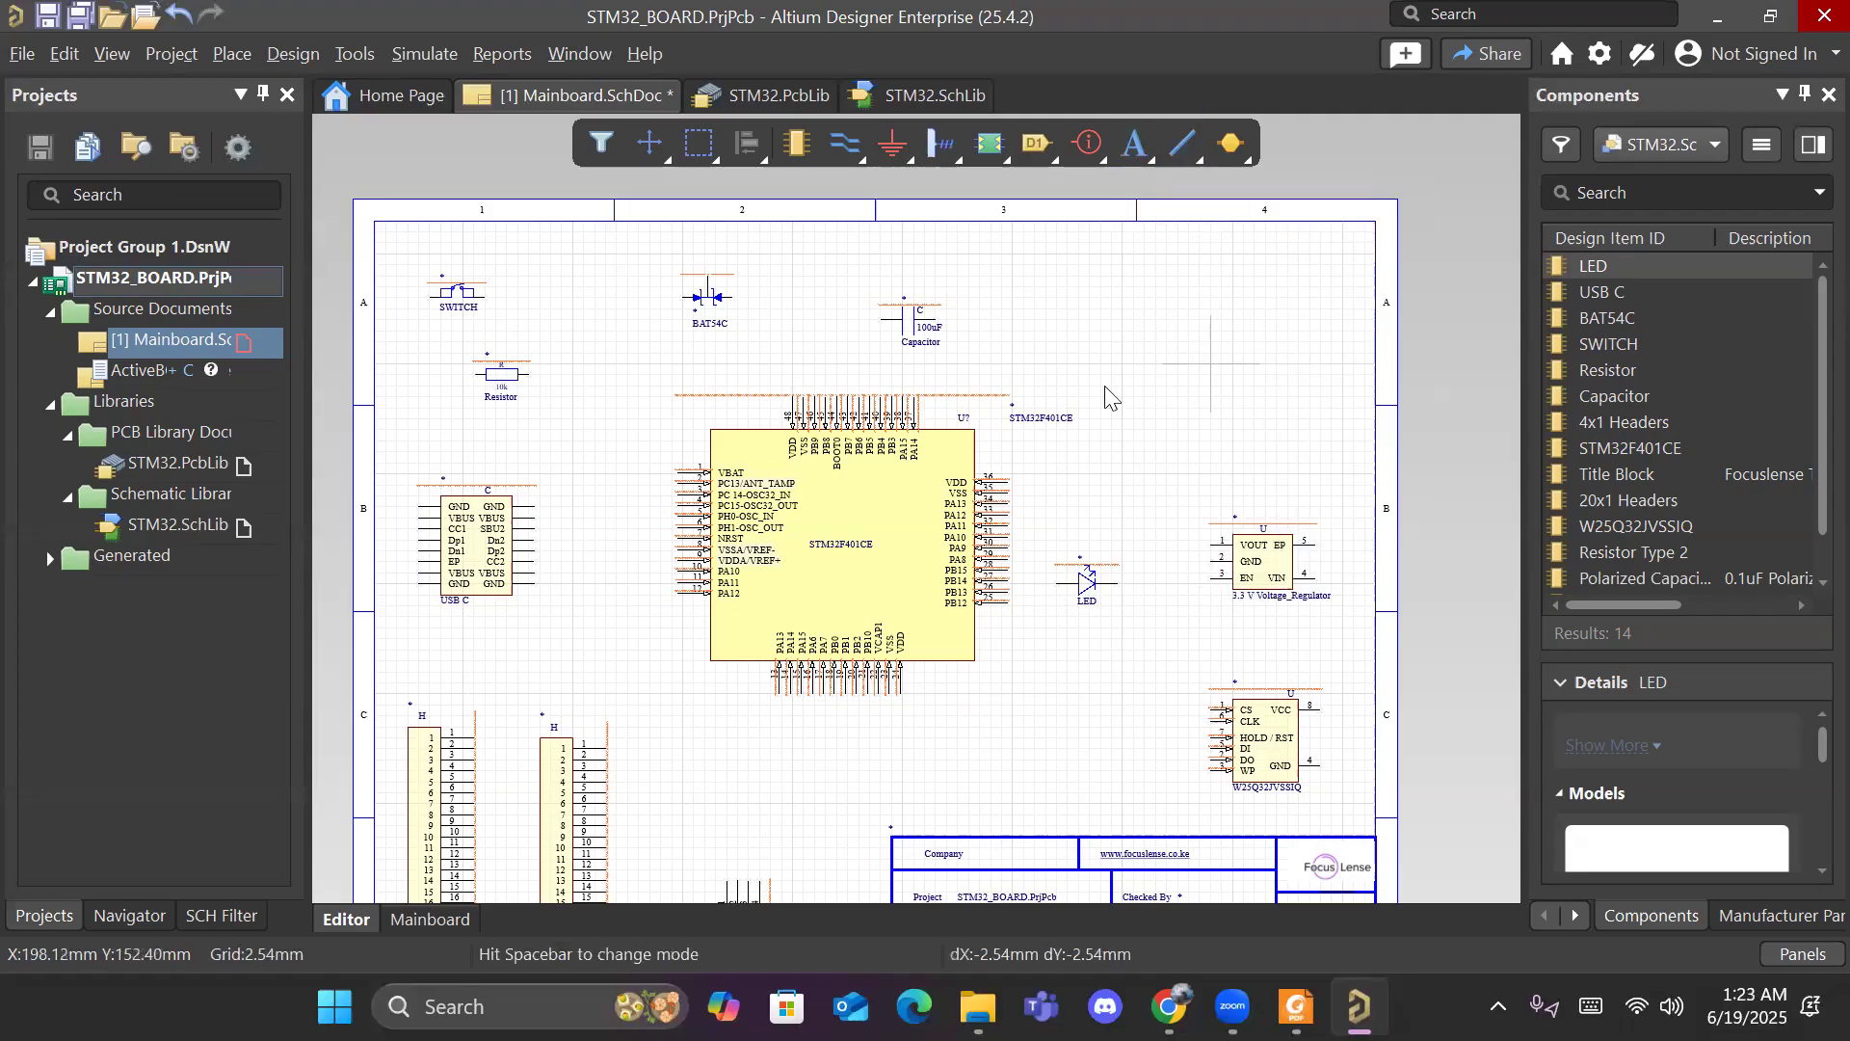
pyautogui.click(376, 441)
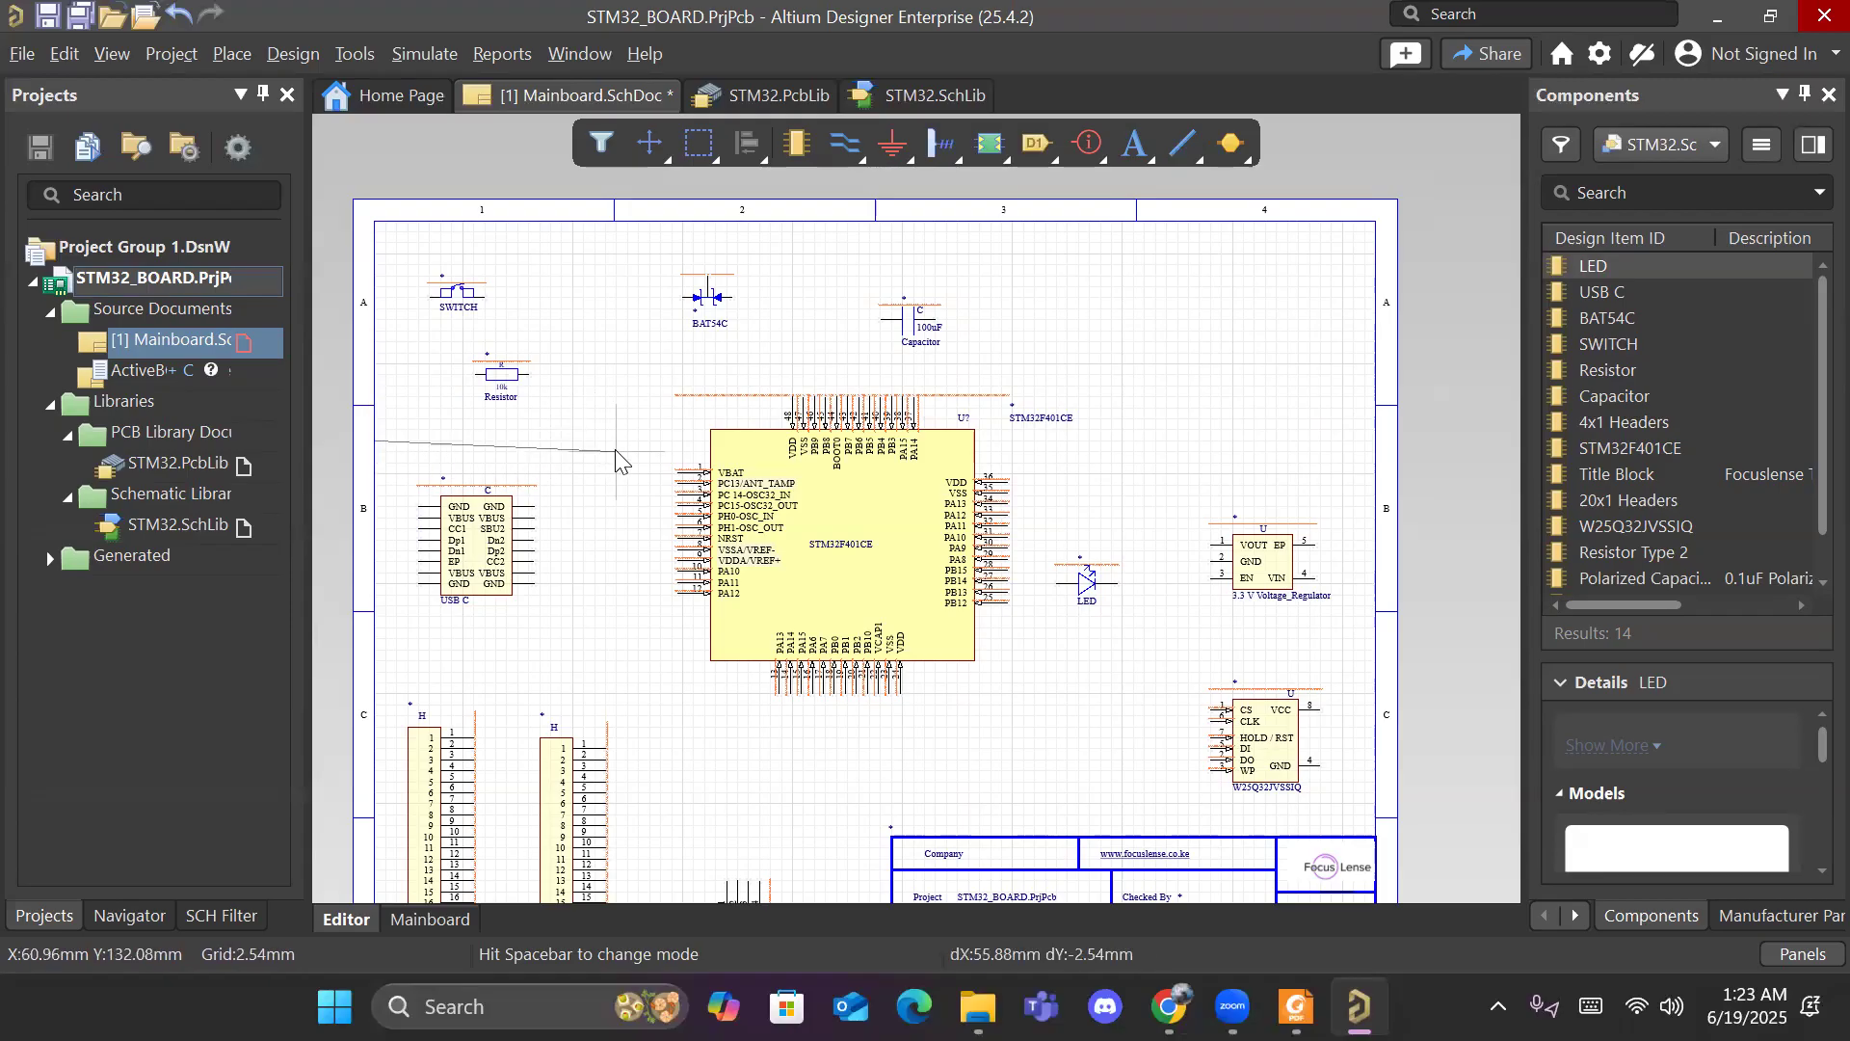
pyautogui.click(659, 442)
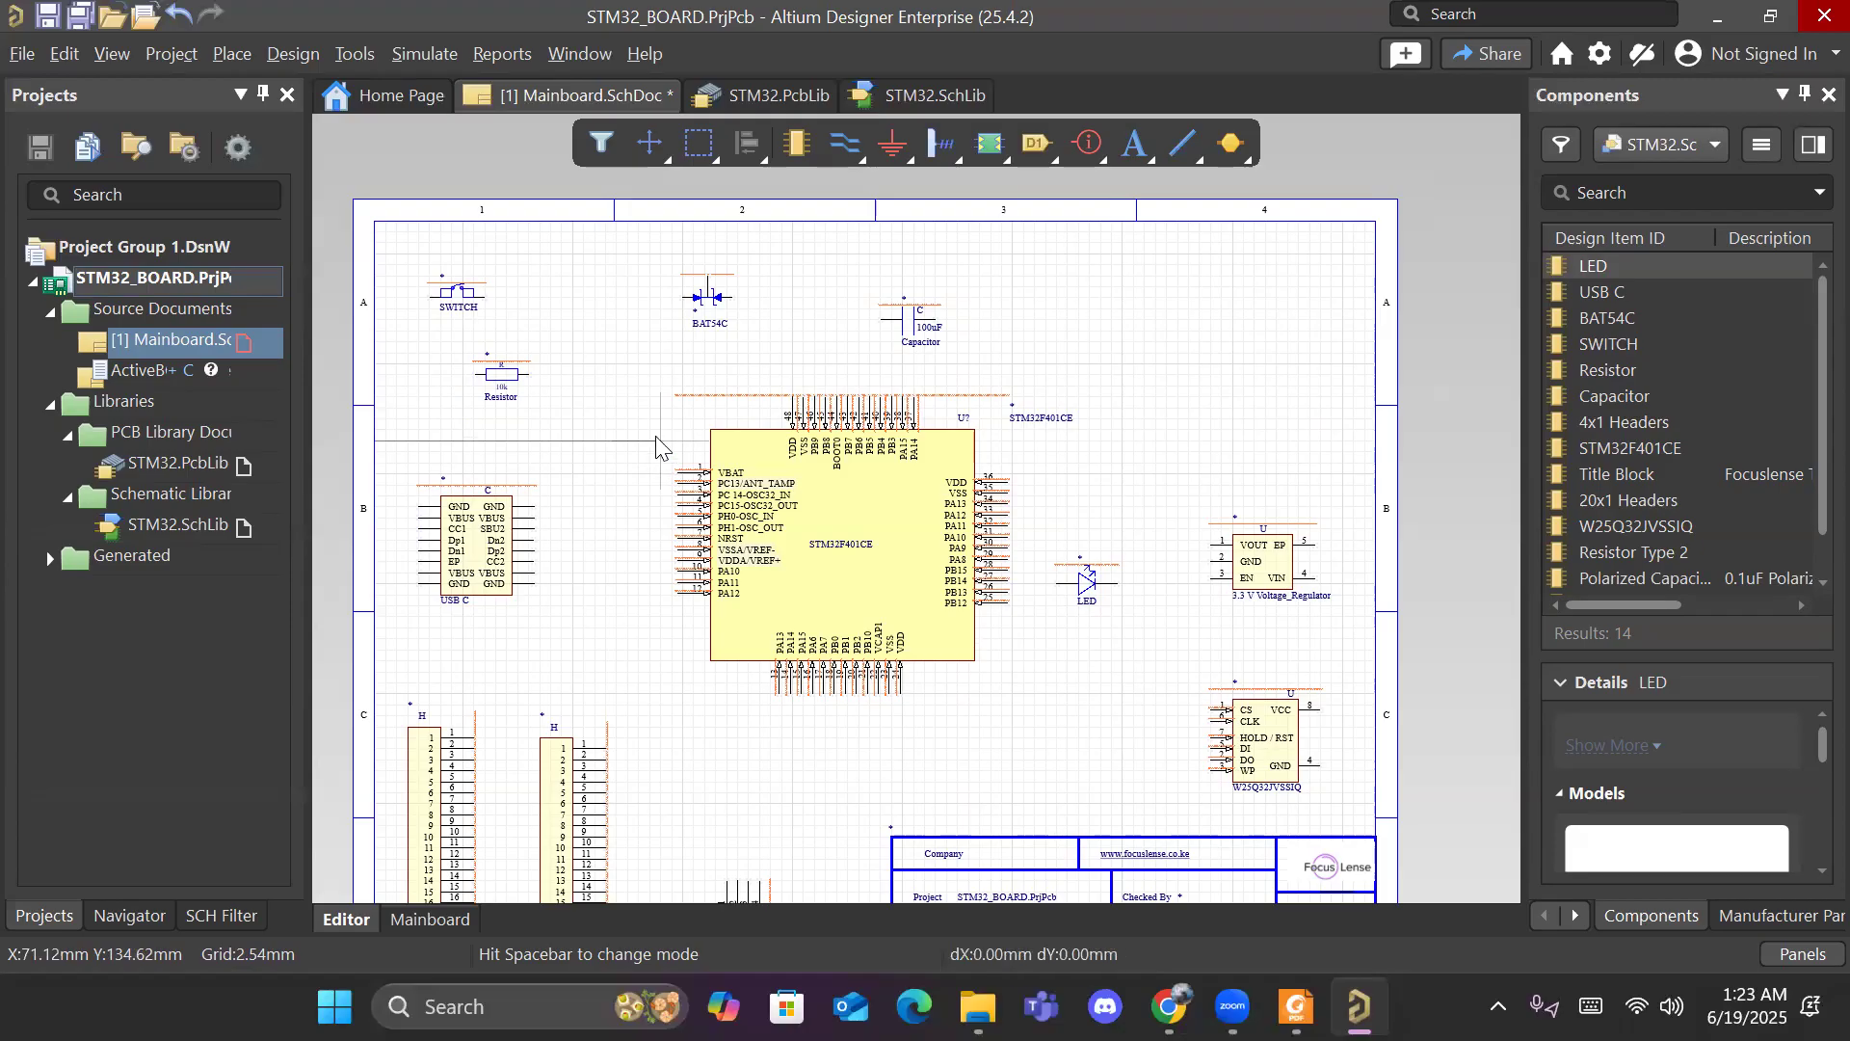
pyautogui.click(663, 225)
pyautogui.rightClick(705, 233)
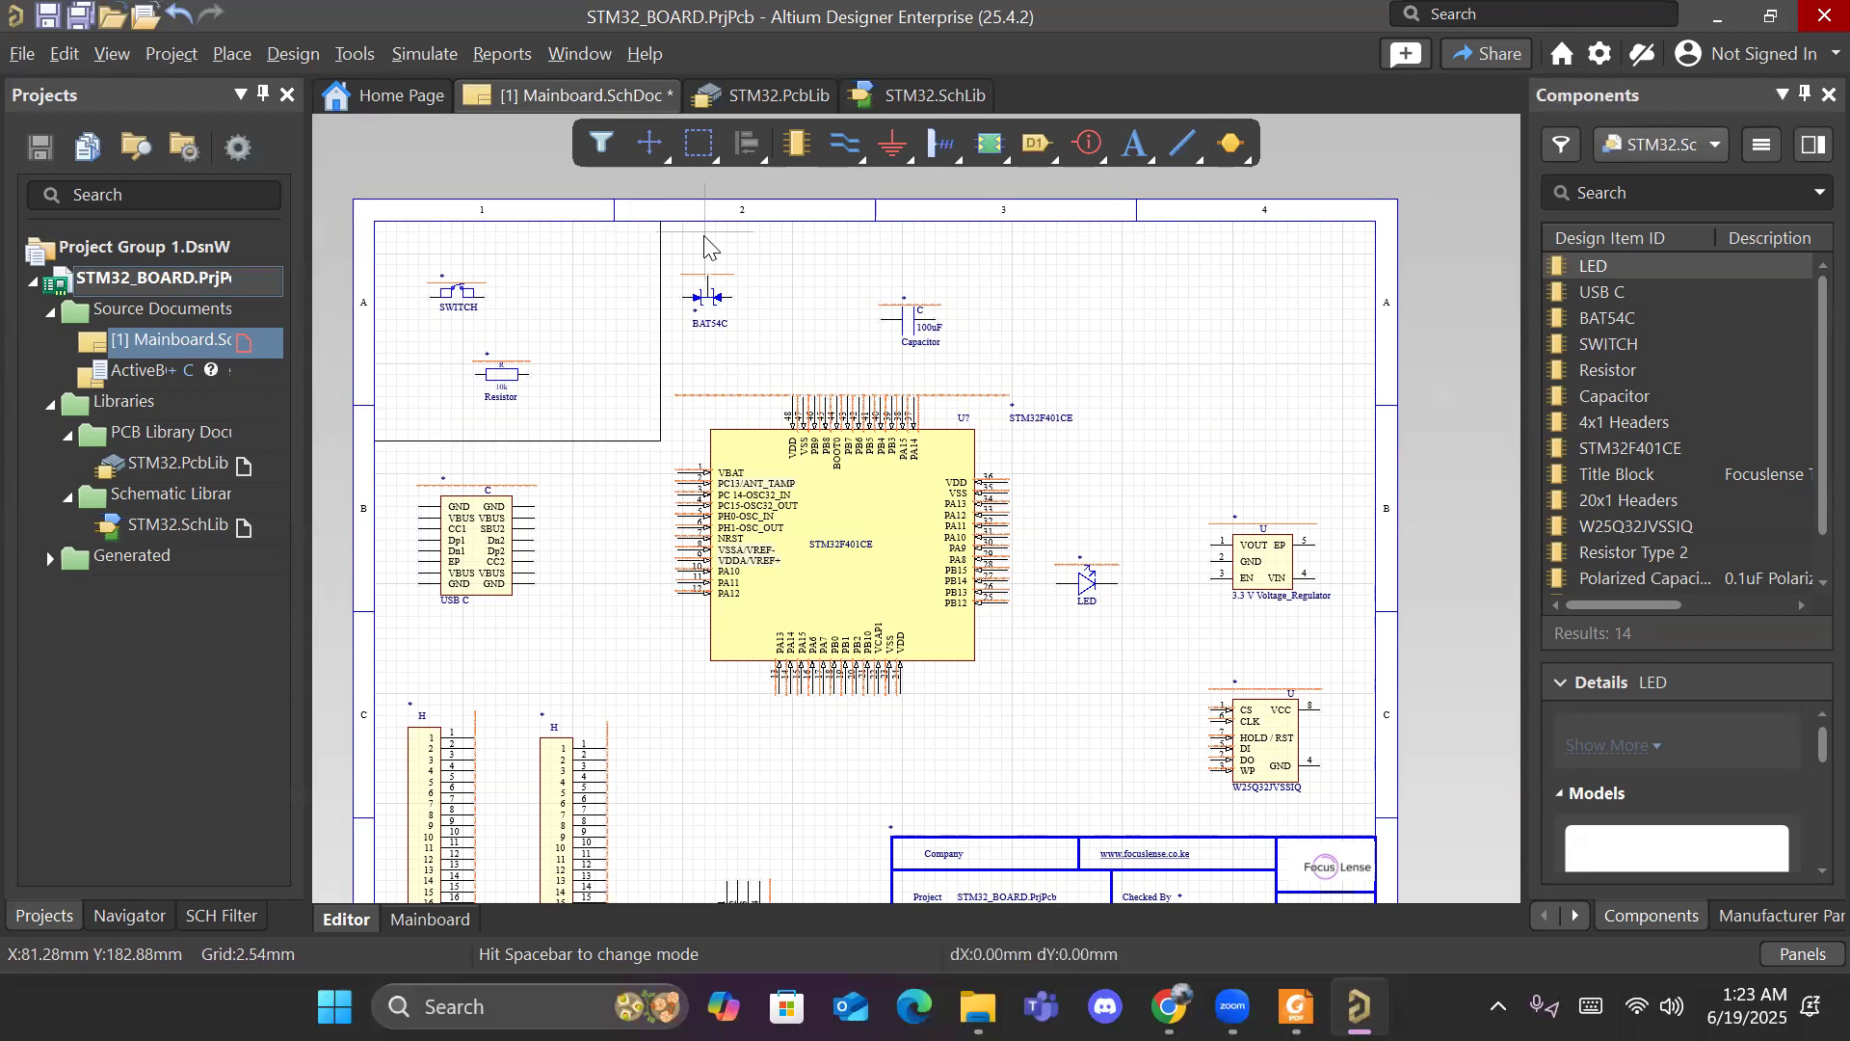
pyautogui.press('g')
pyautogui.press('g')
pyautogui.keyDown('ctrl'); pyautogui.scroll(2, 598, 453); pyautogui.keyUp('ctrl')
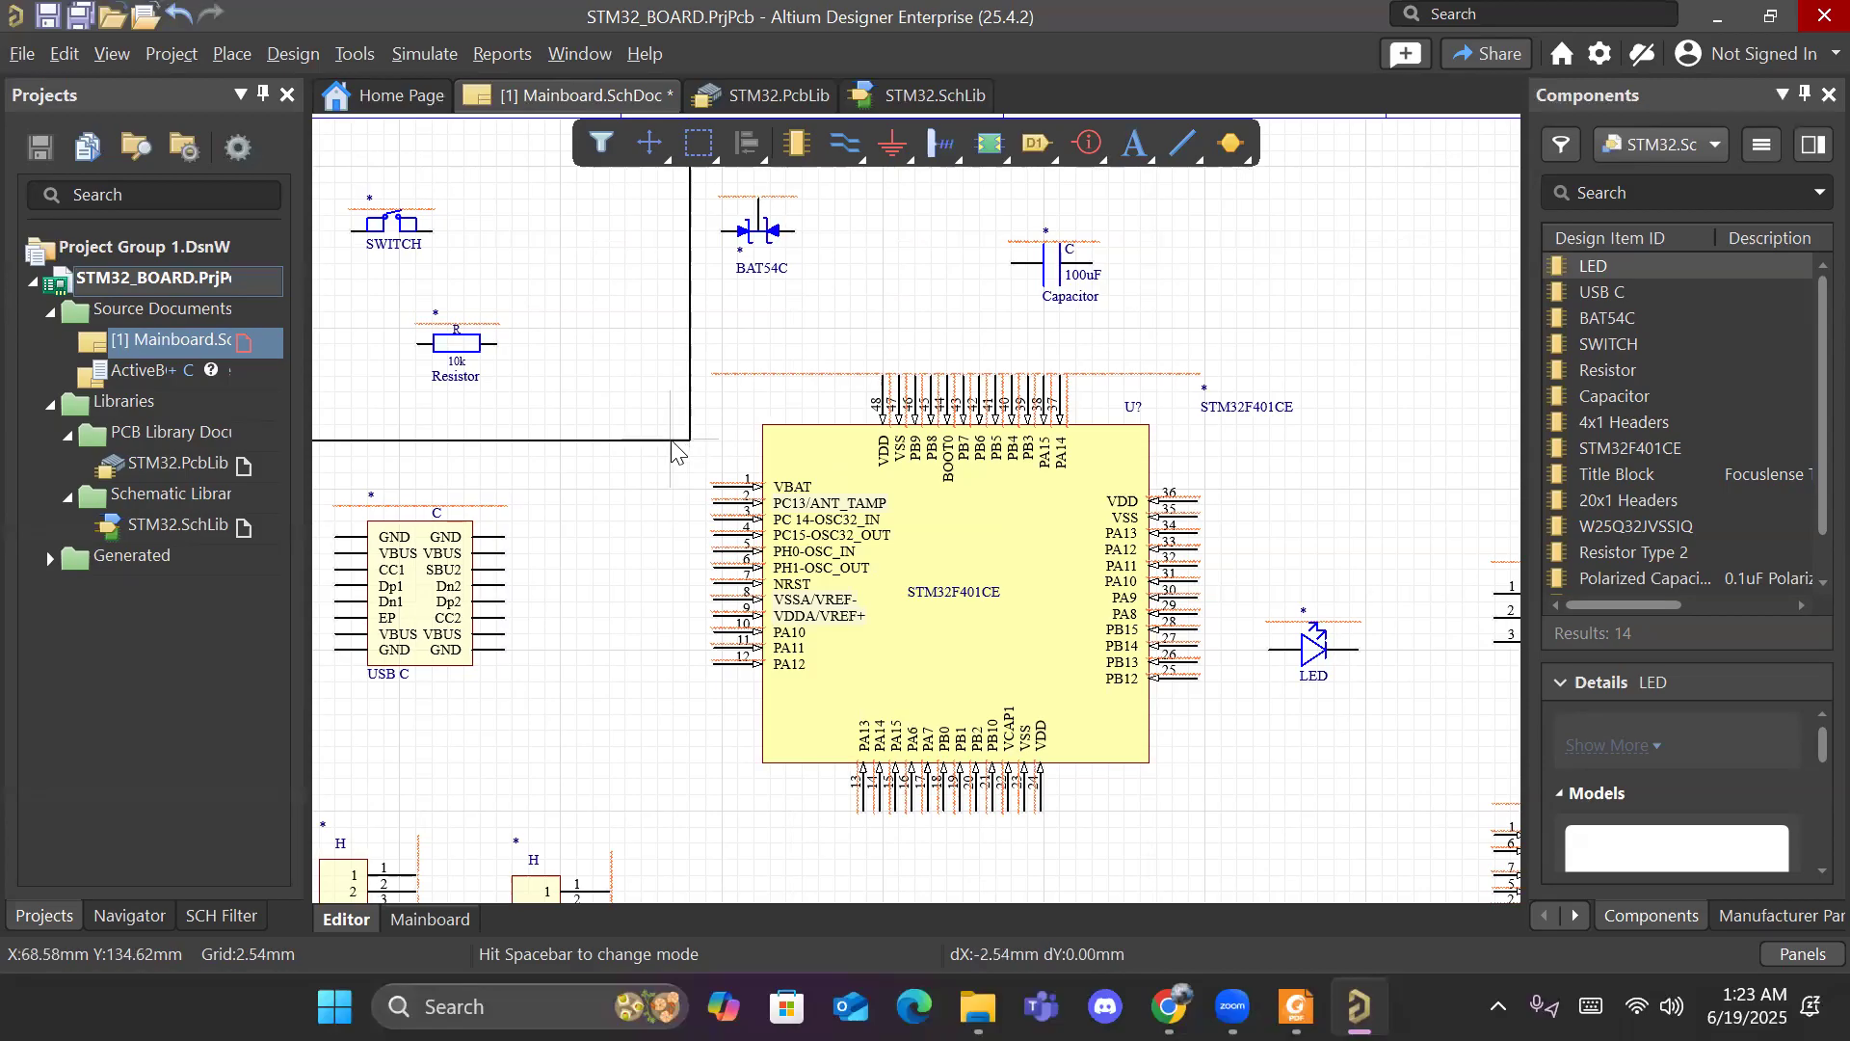
pyautogui.keyDown('ctrl'); pyautogui.scroll(-2, 665, 453); pyautogui.keyUp('ctrl')
pyautogui.press('Escape')
# Step: Set the line around the SWITCH and resistor to Medium width and blue colour
pyautogui.click(646, 446)
pyautogui.click(530, 450)
pyautogui.moveTo(416, 407); pyautogui.dragTo(680, 503)
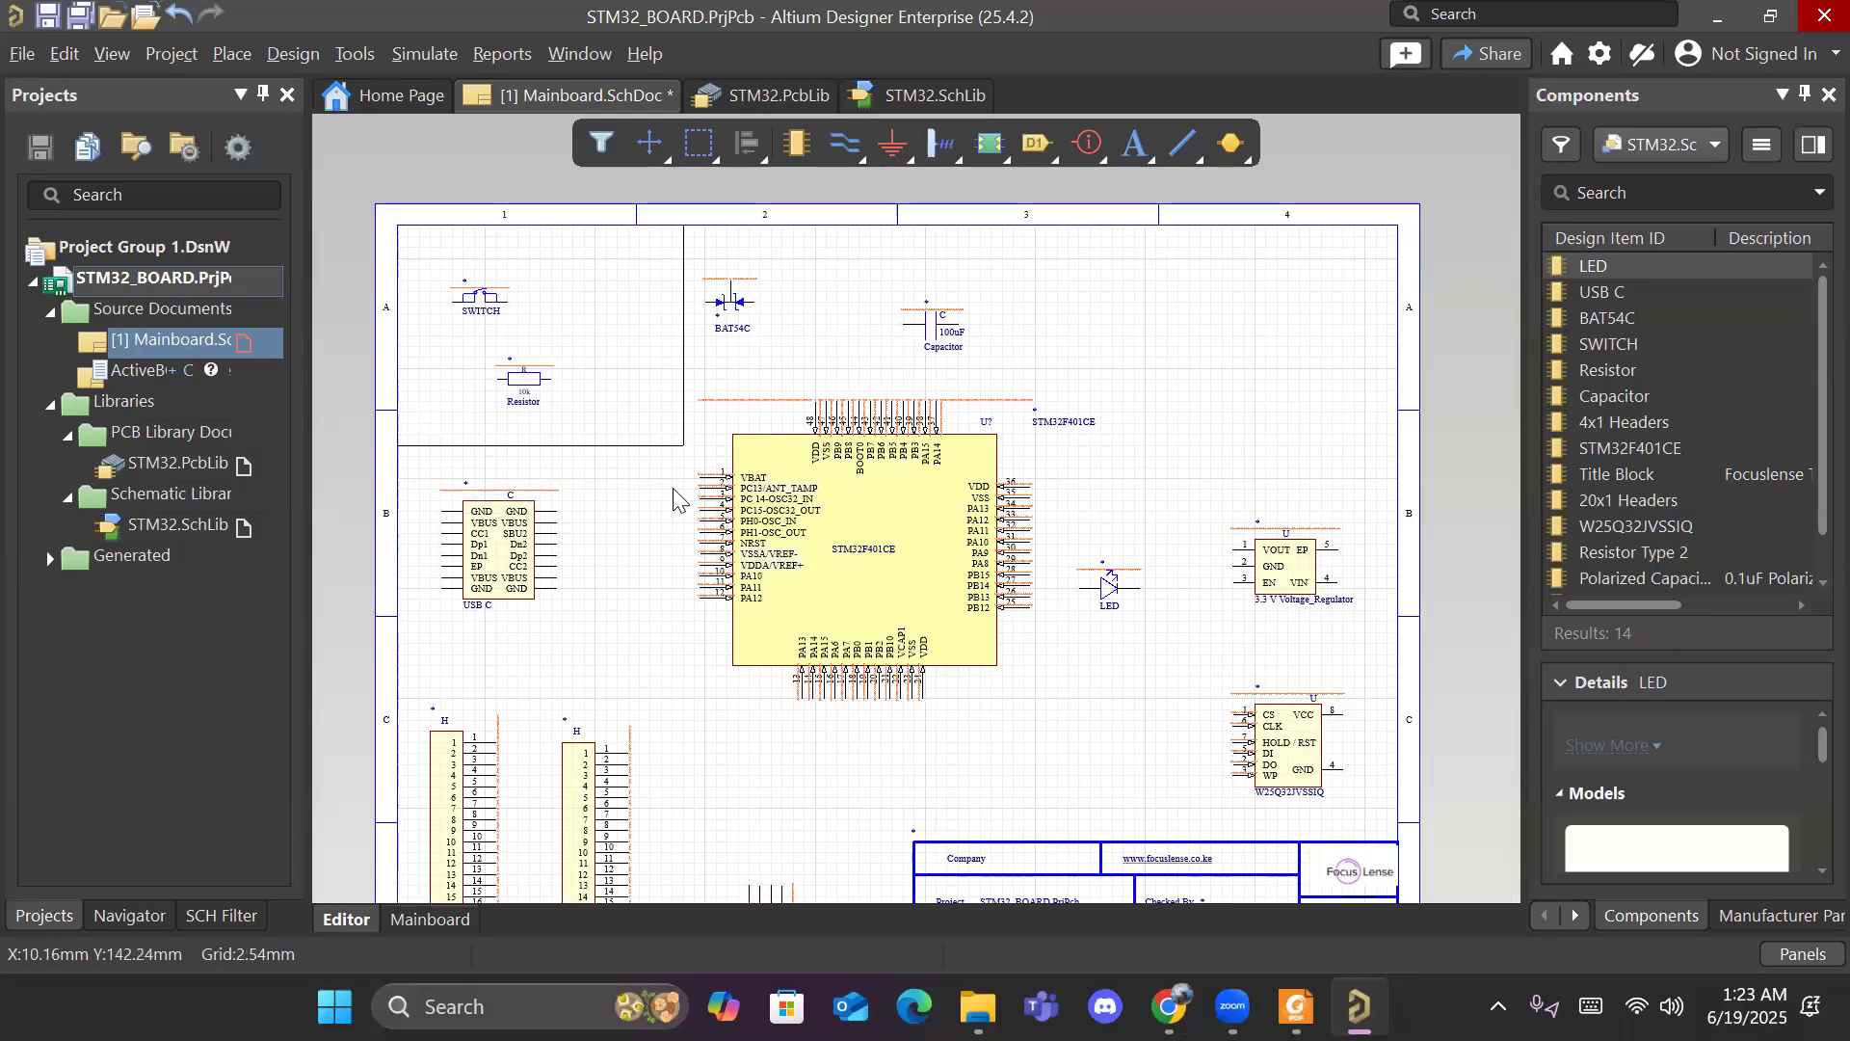
pyautogui.click(684, 425)
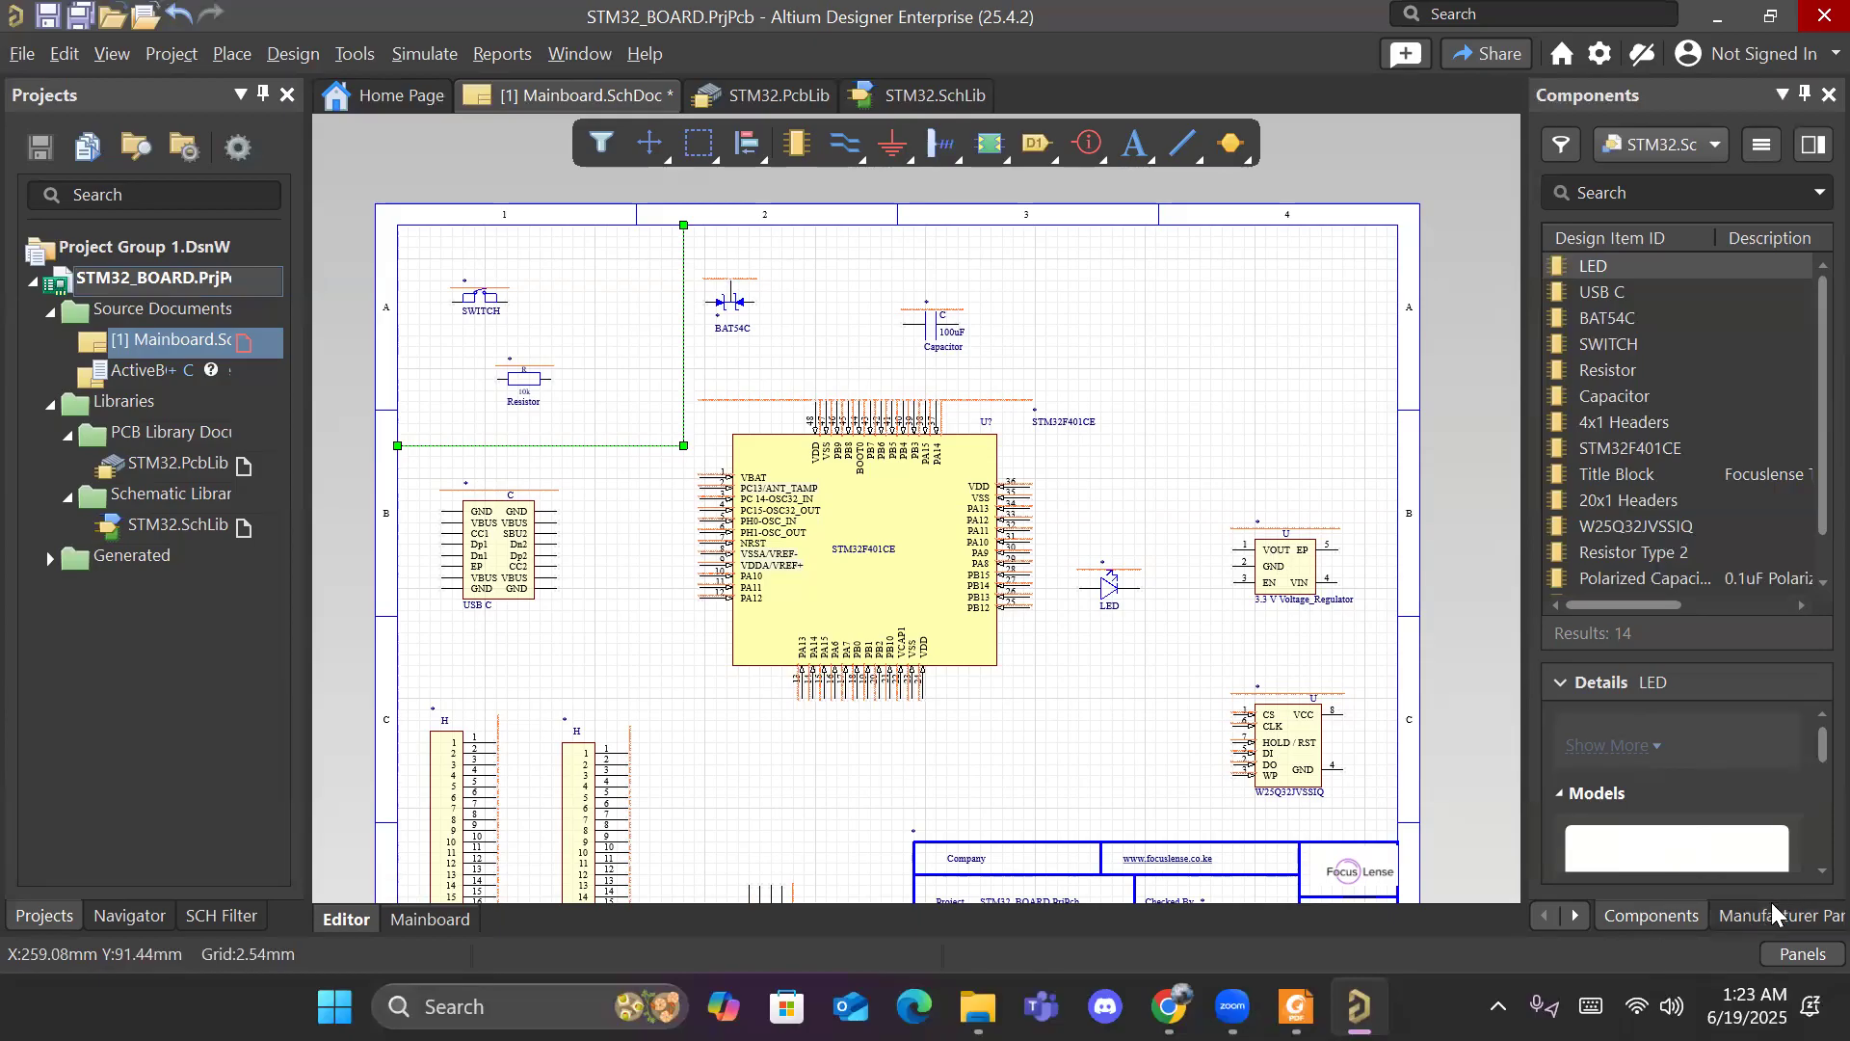
pyautogui.click(1800, 953)
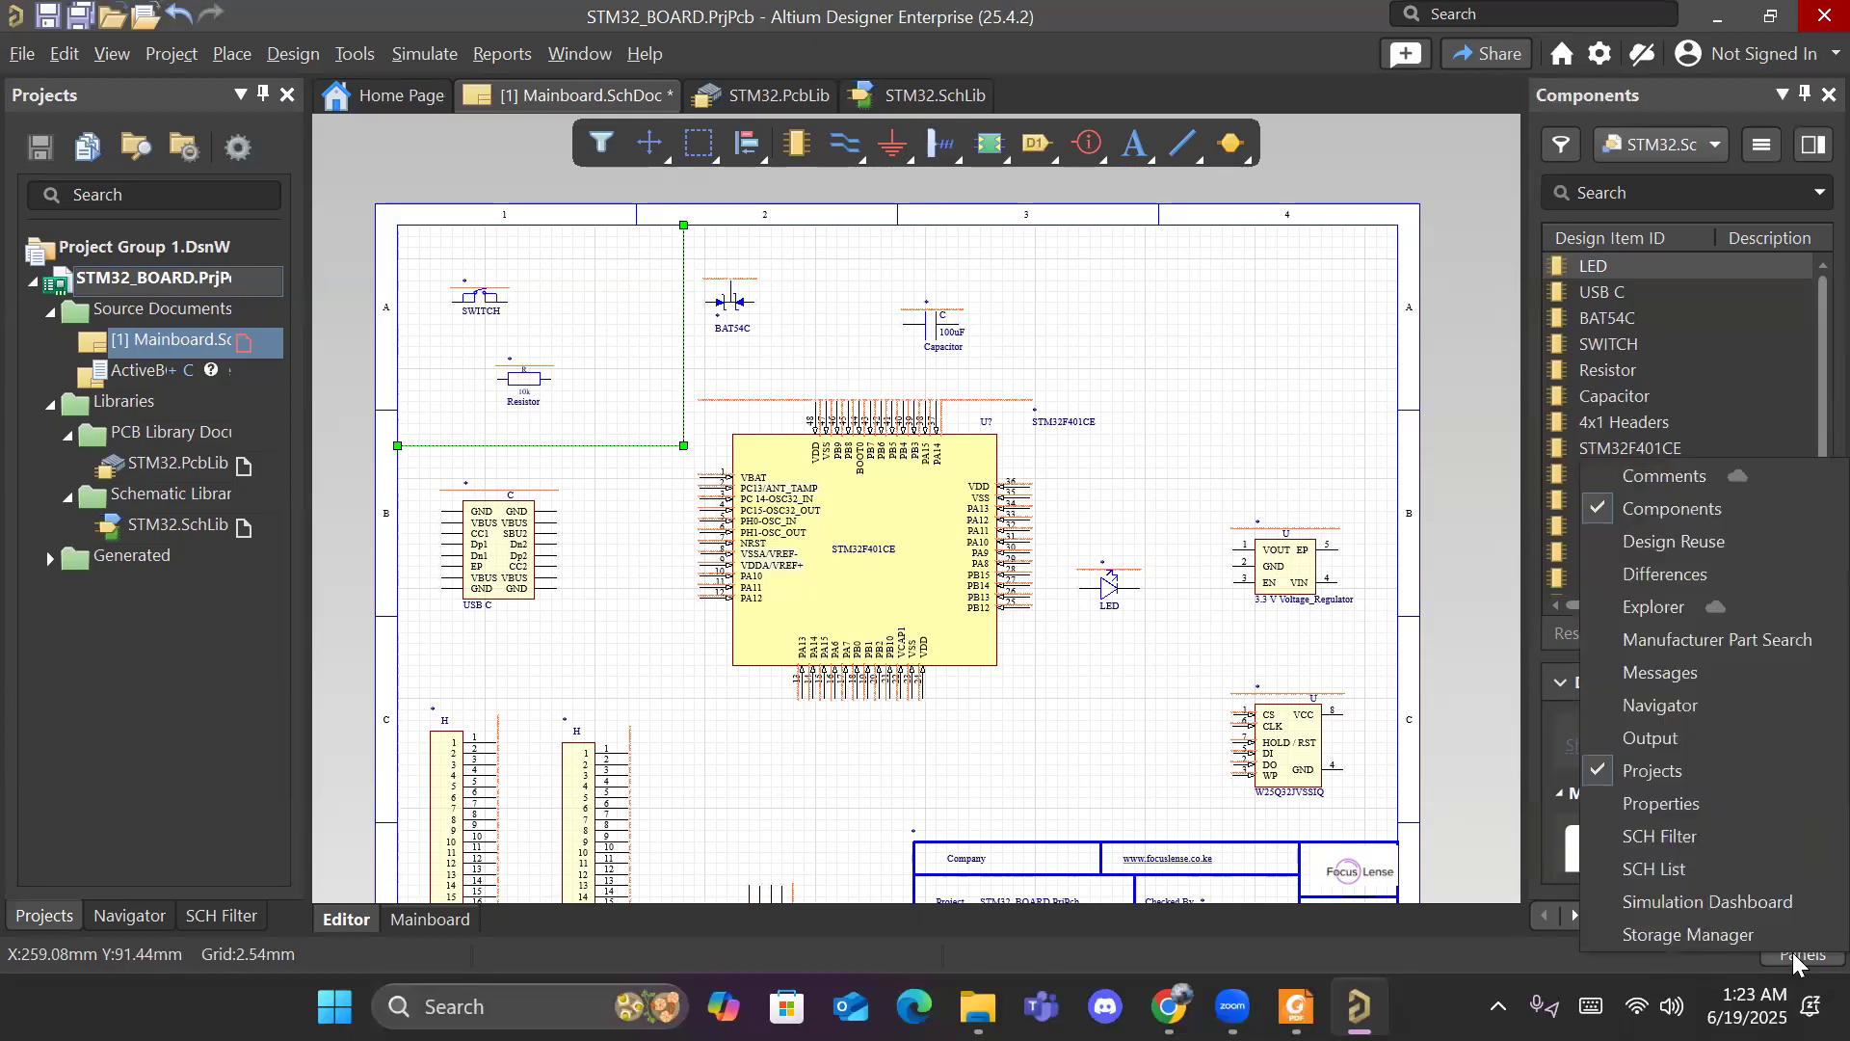
pyautogui.click(1742, 804)
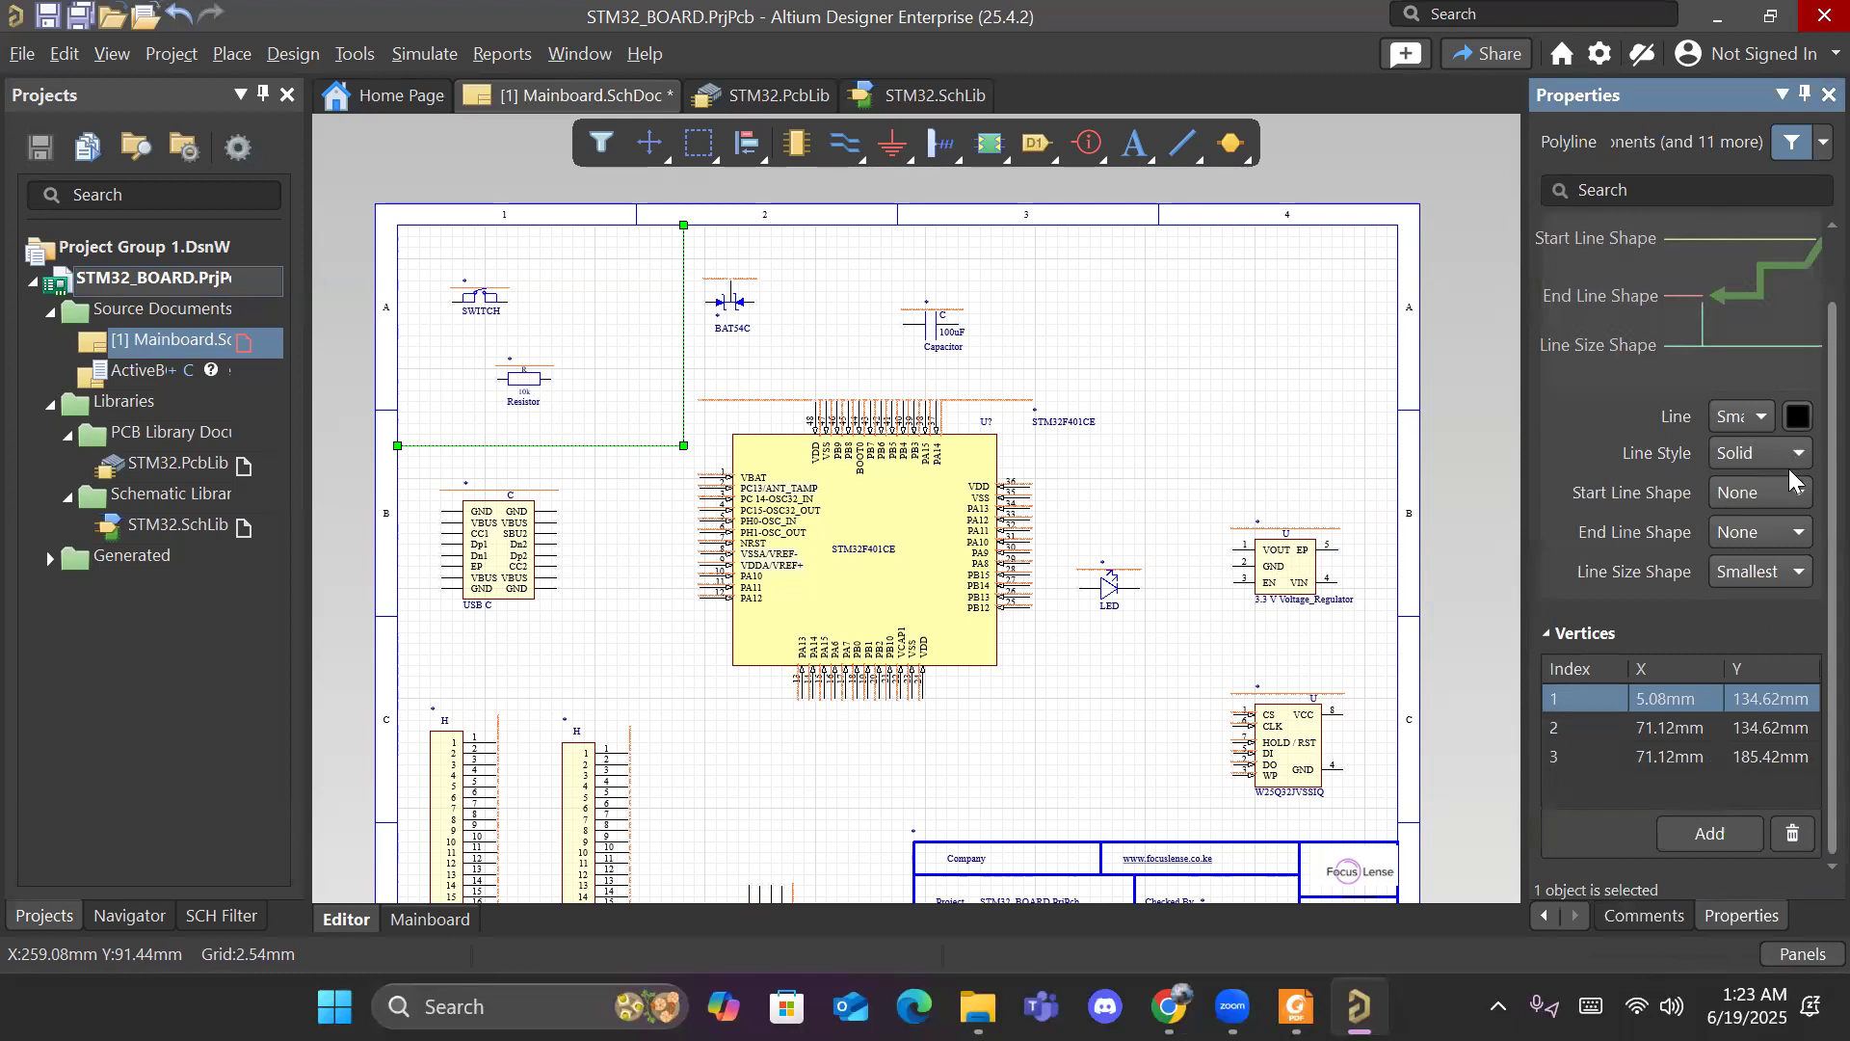
pyautogui.scroll(2, 1767, 420)
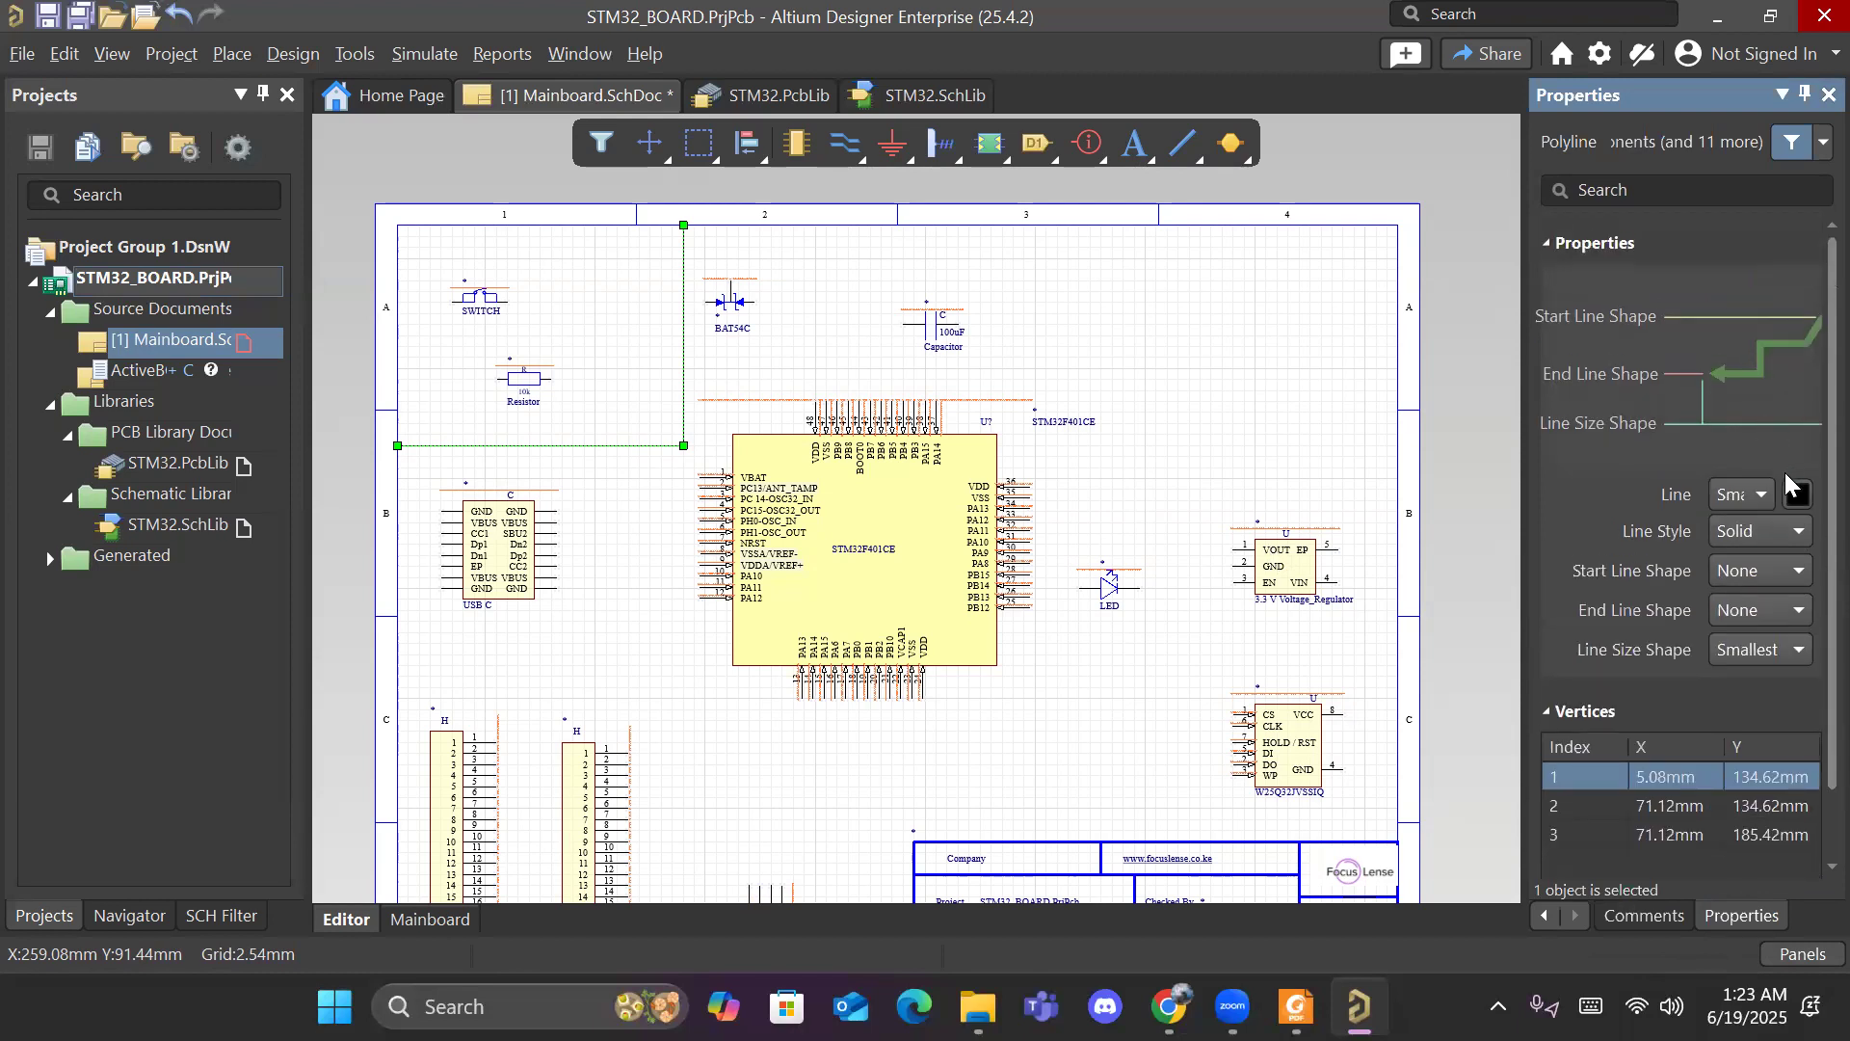
pyautogui.click(1762, 496)
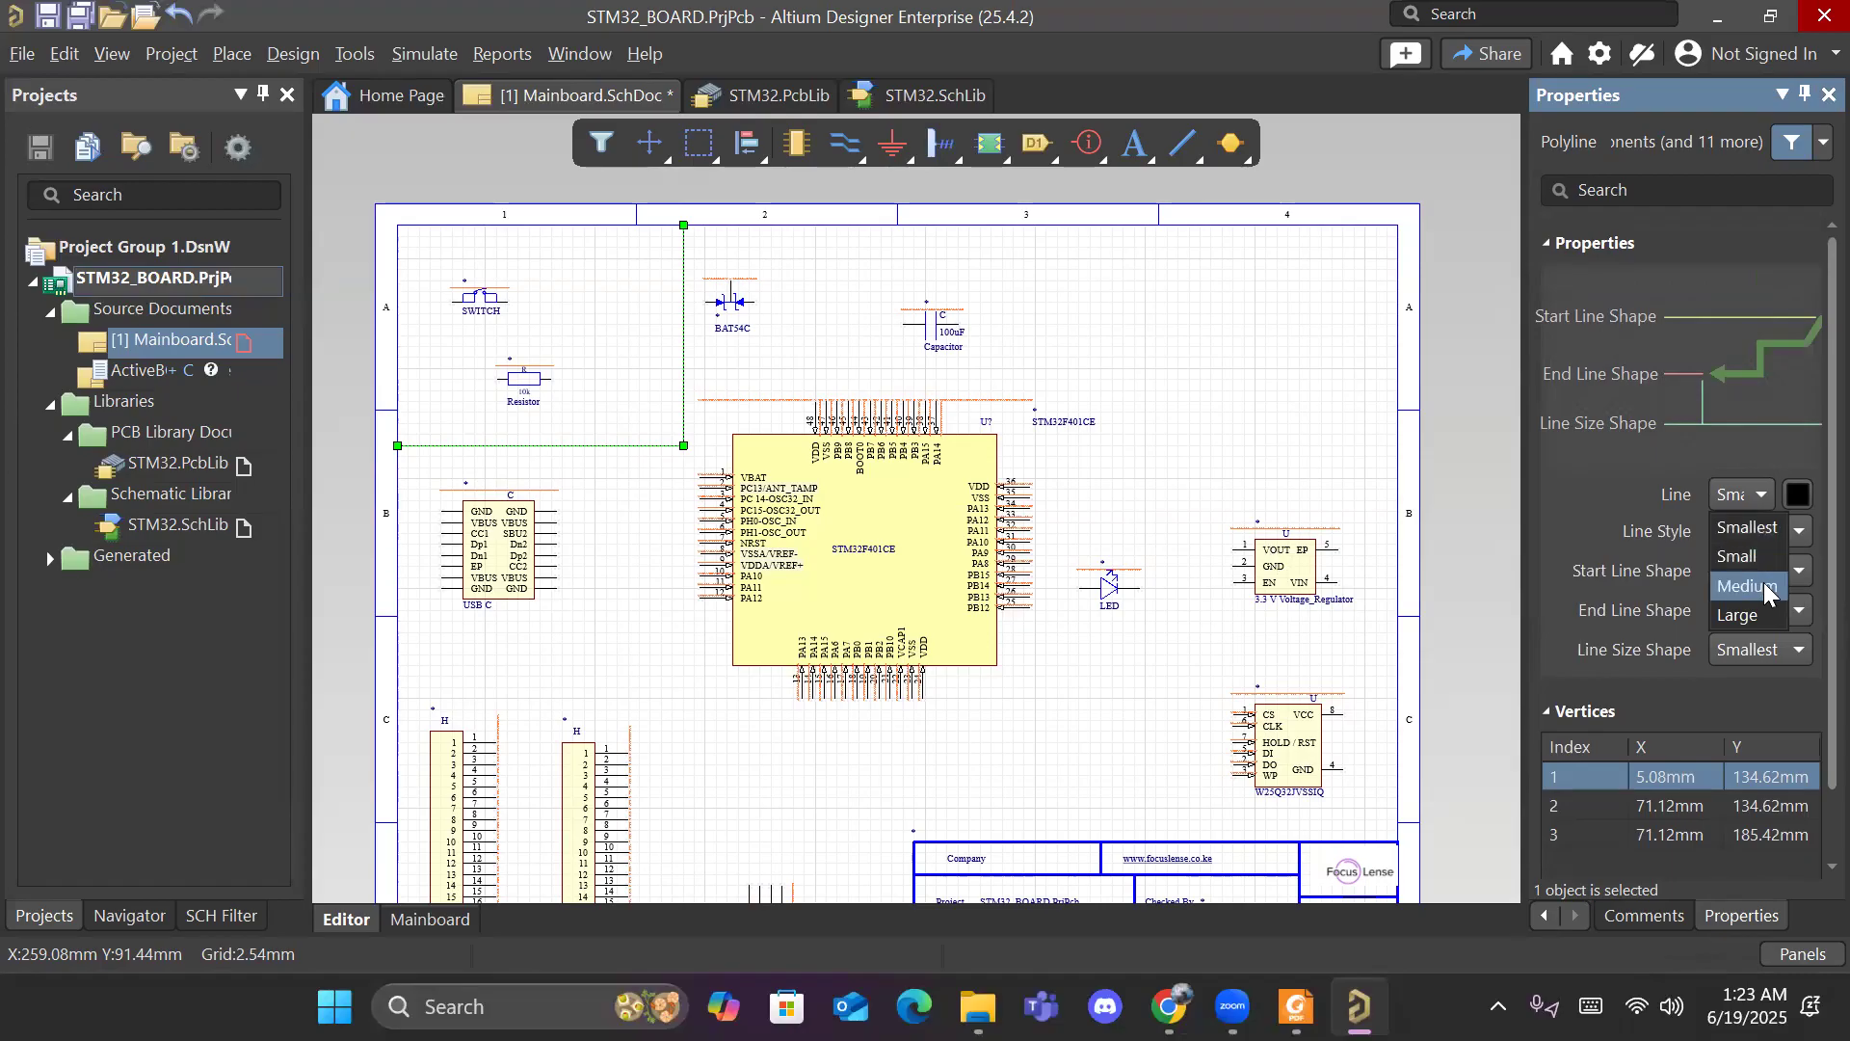
pyautogui.click(1761, 584)
pyautogui.click(1798, 496)
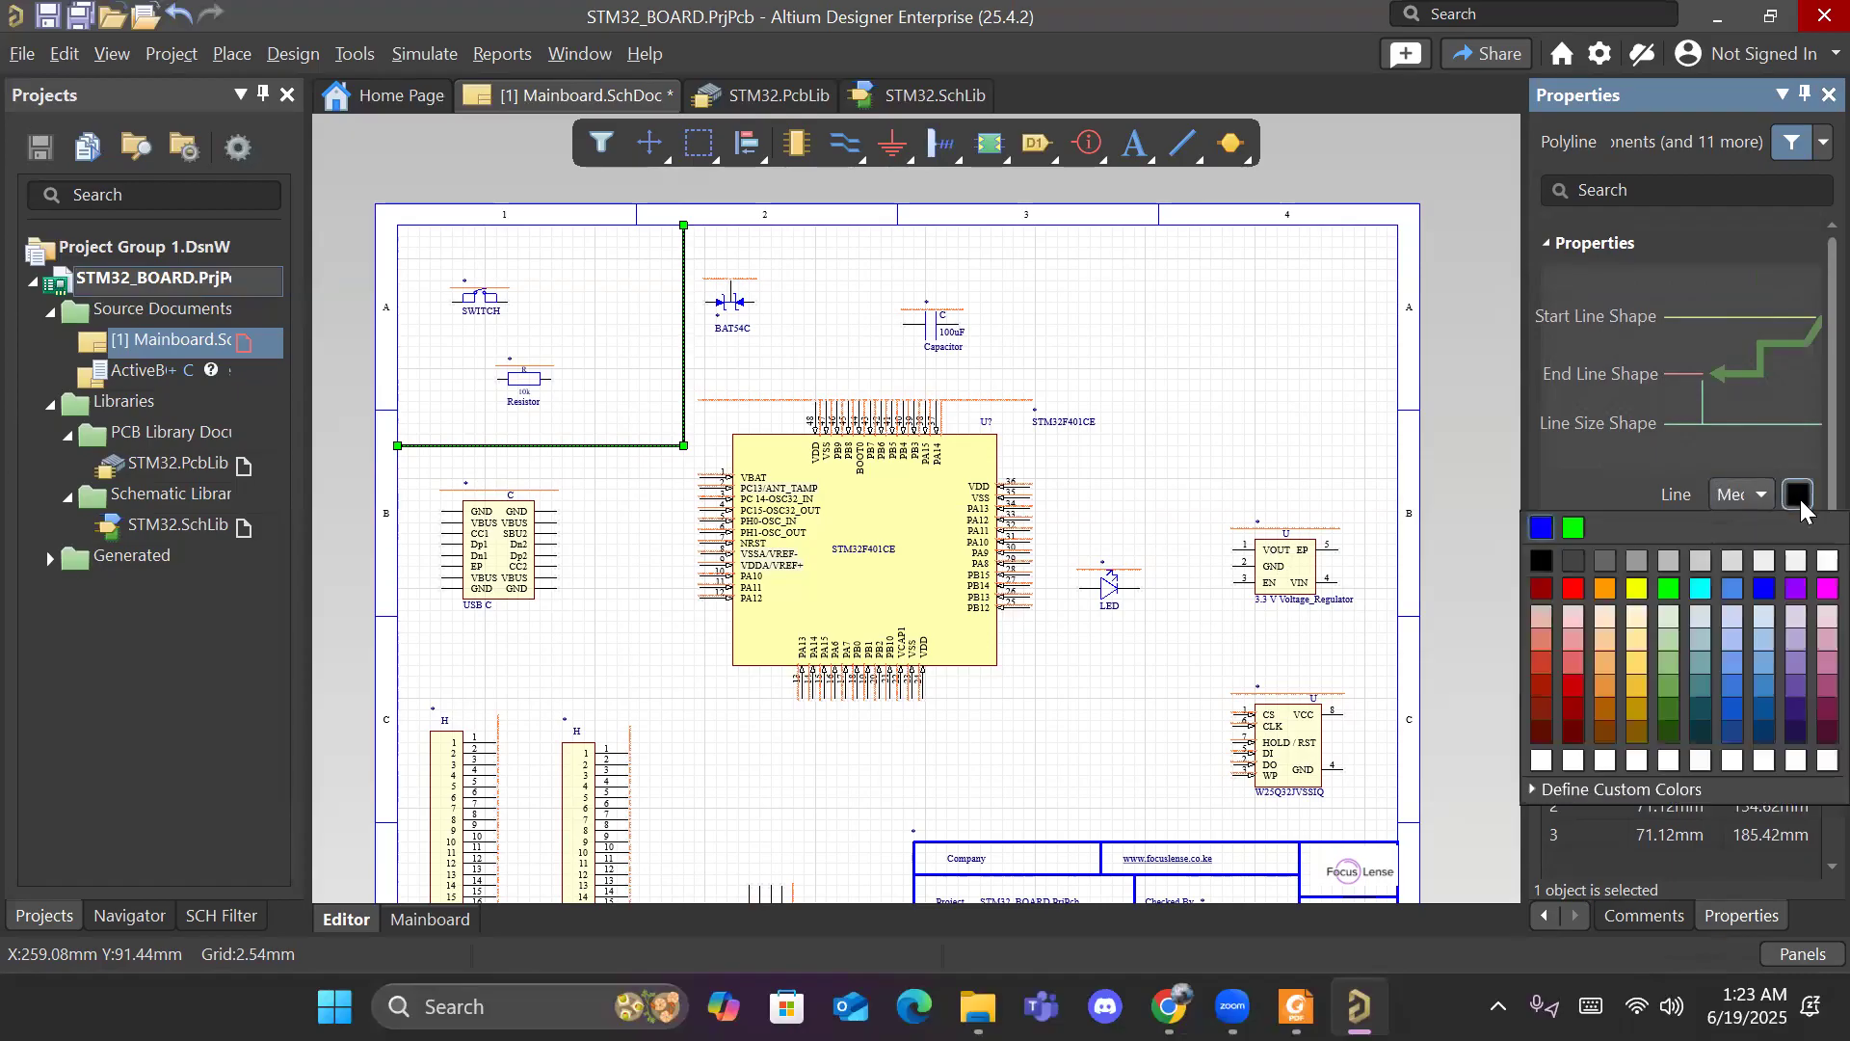
pyautogui.click(1766, 590)
pyautogui.click(357, 580)
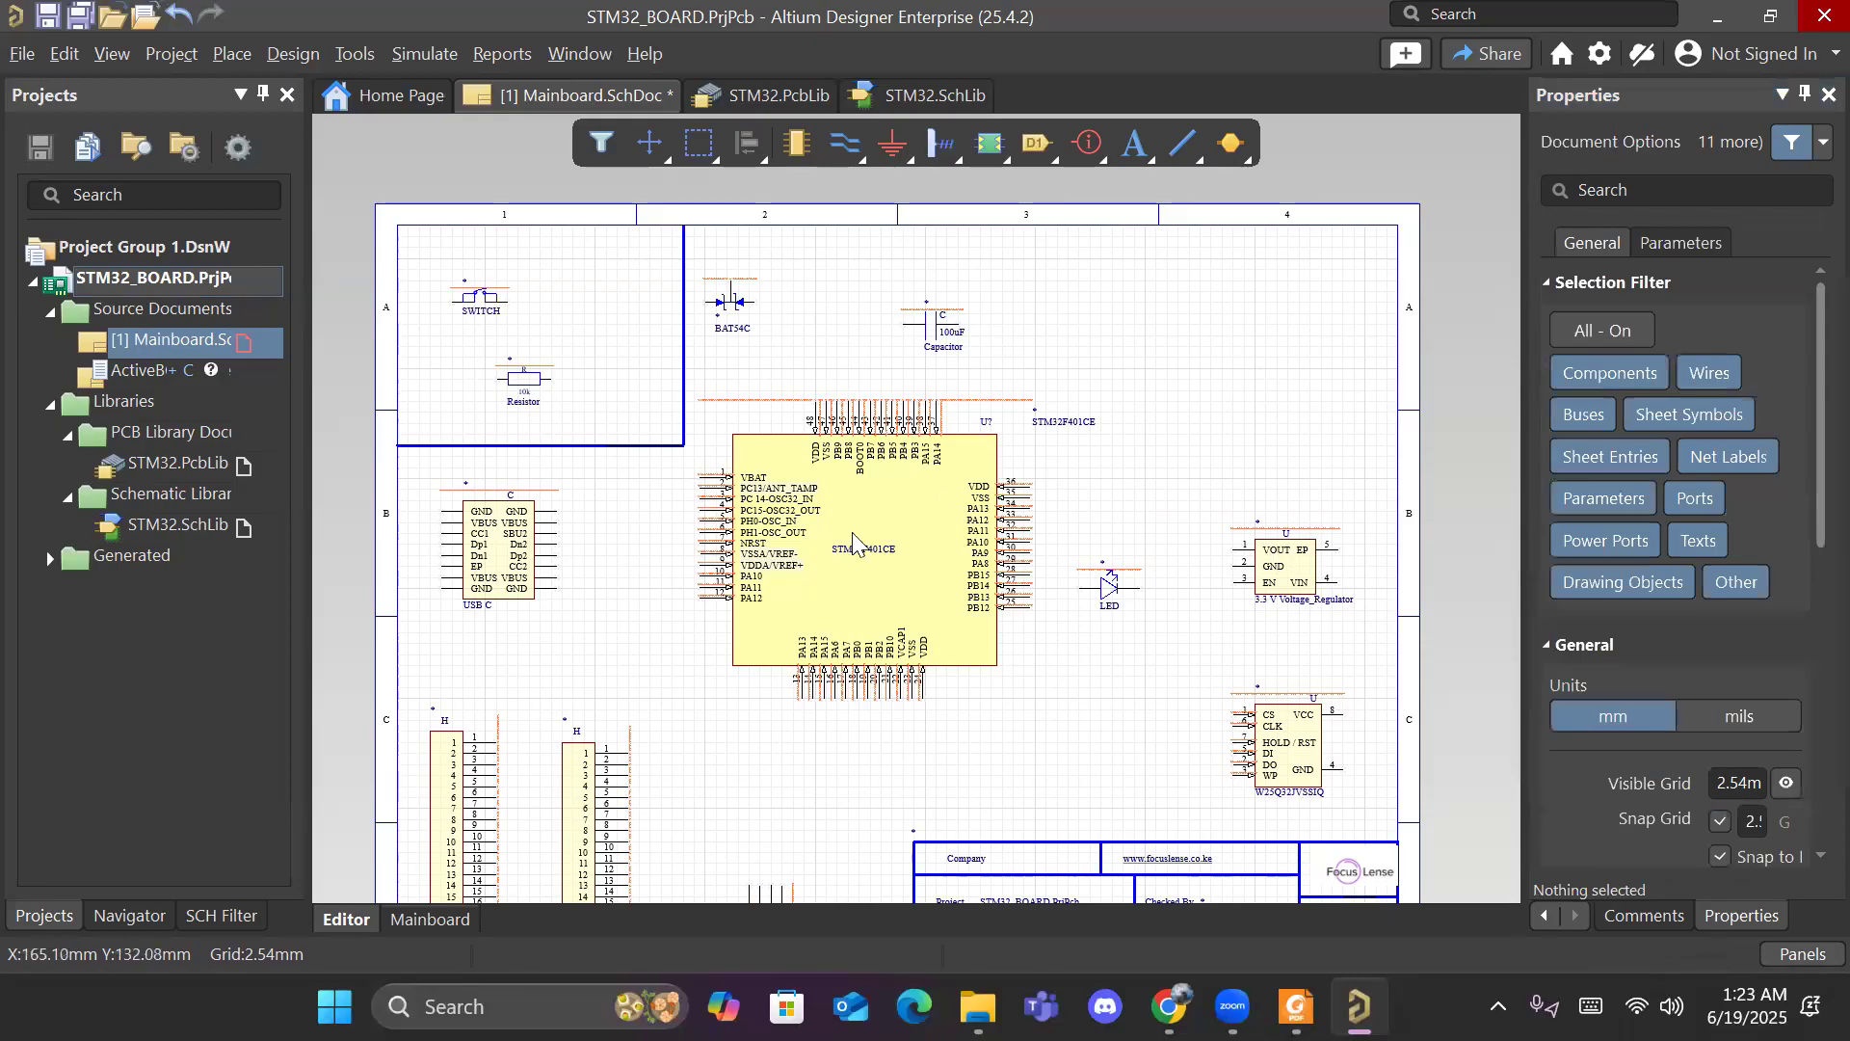
# Step: Duplicate the blue L-shaped line directly below the first one so that it encloses the USB C connector
pyautogui.click(529, 445)
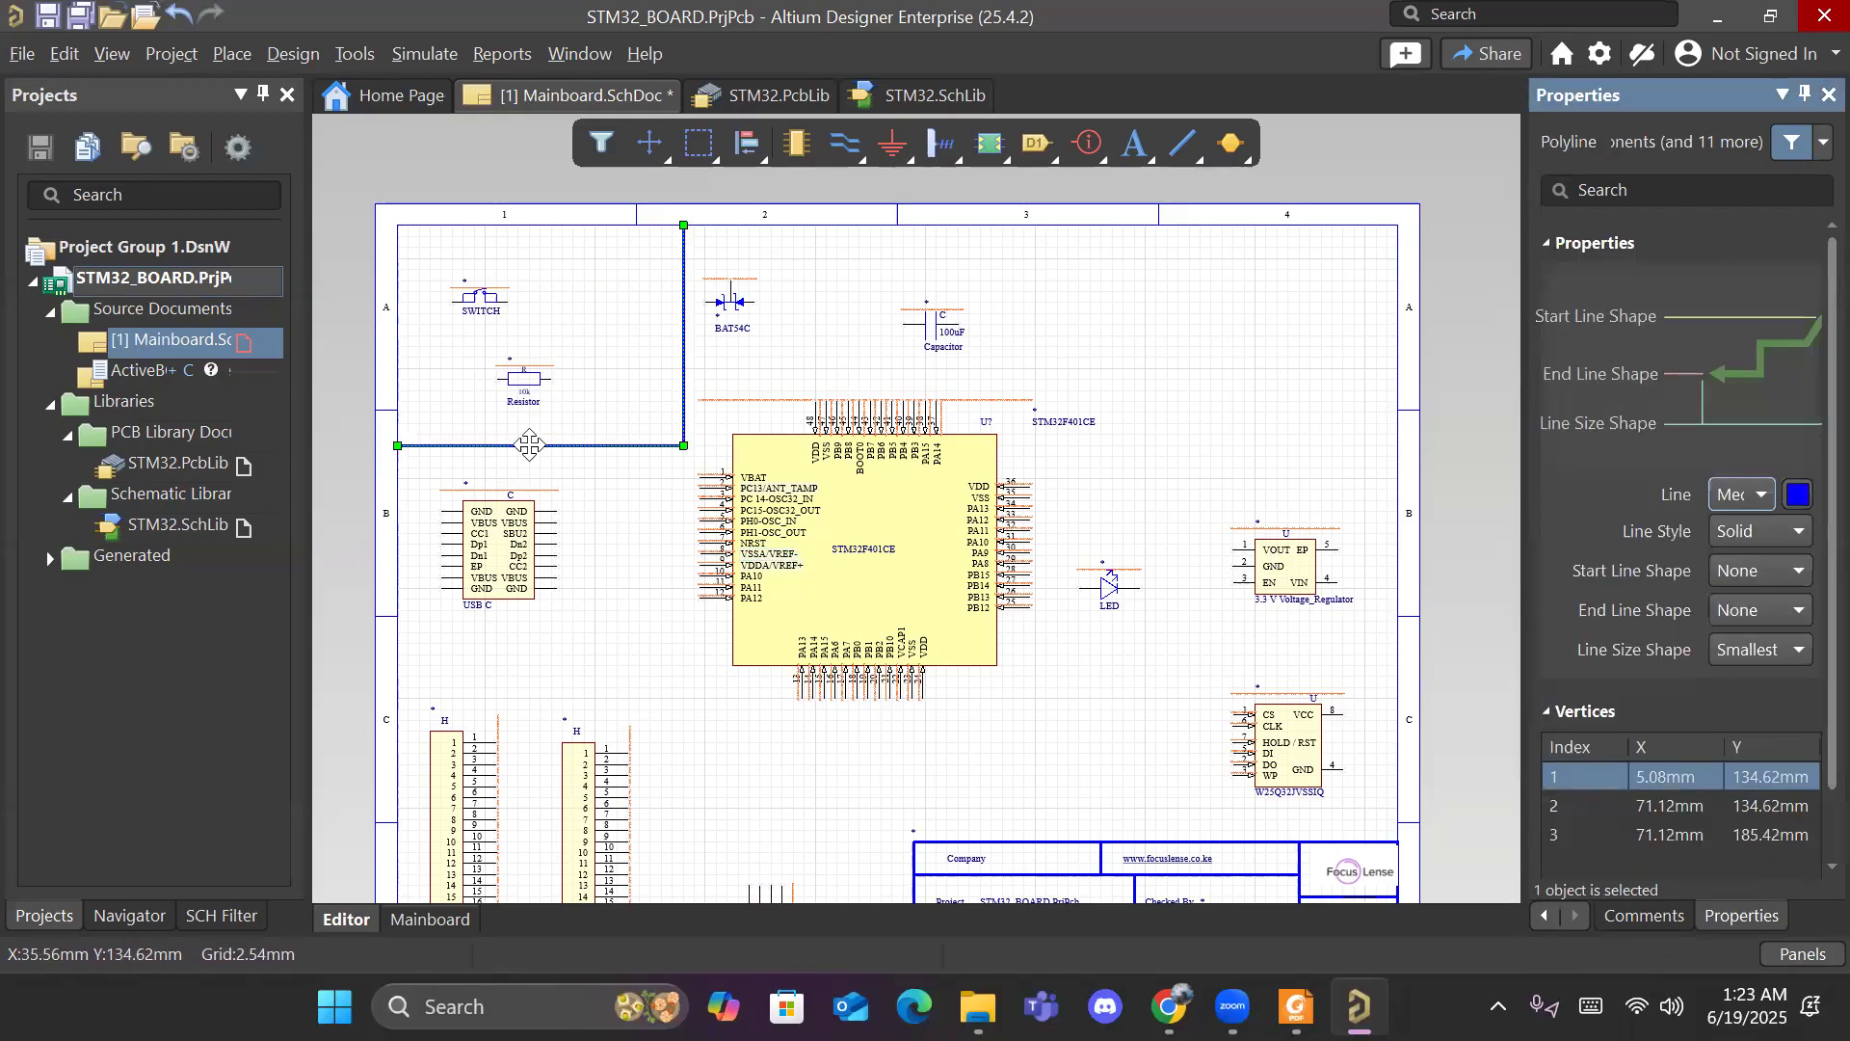
pyautogui.moveTo(529, 472); pyautogui.dragTo(541, 566)
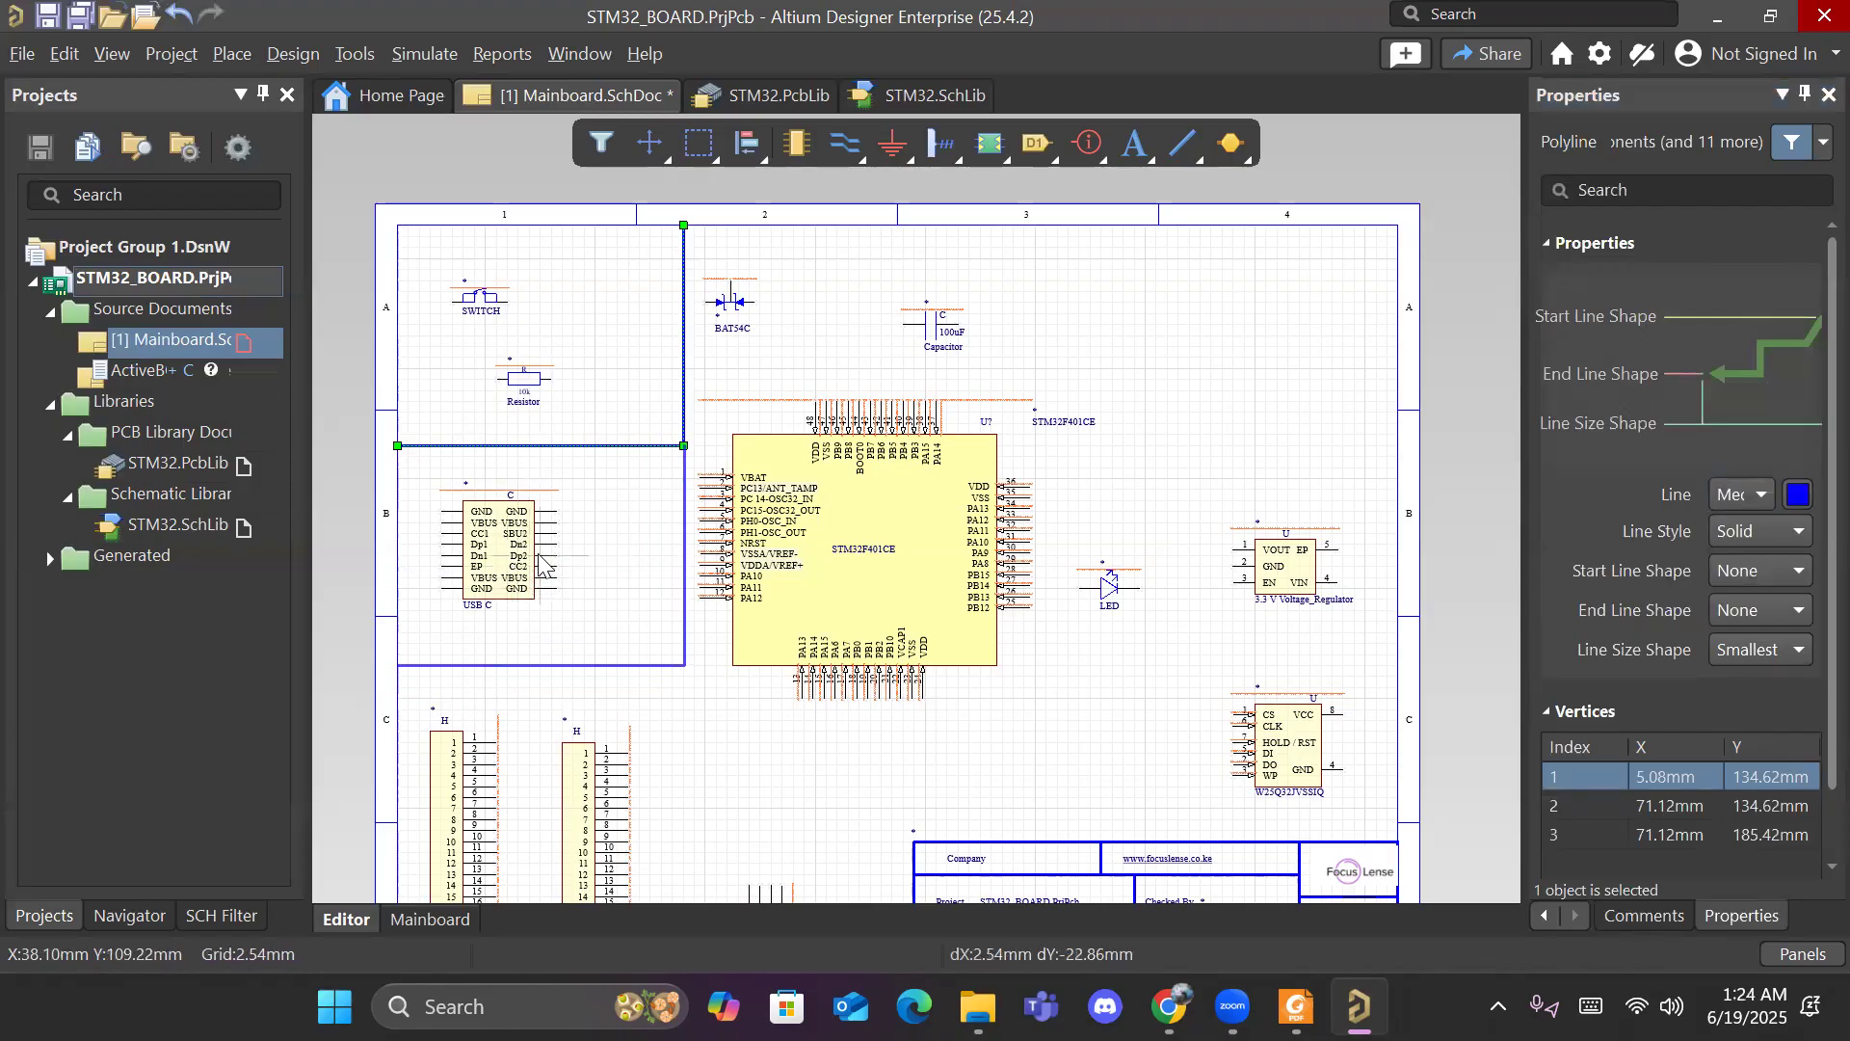
pyautogui.click(540, 556)
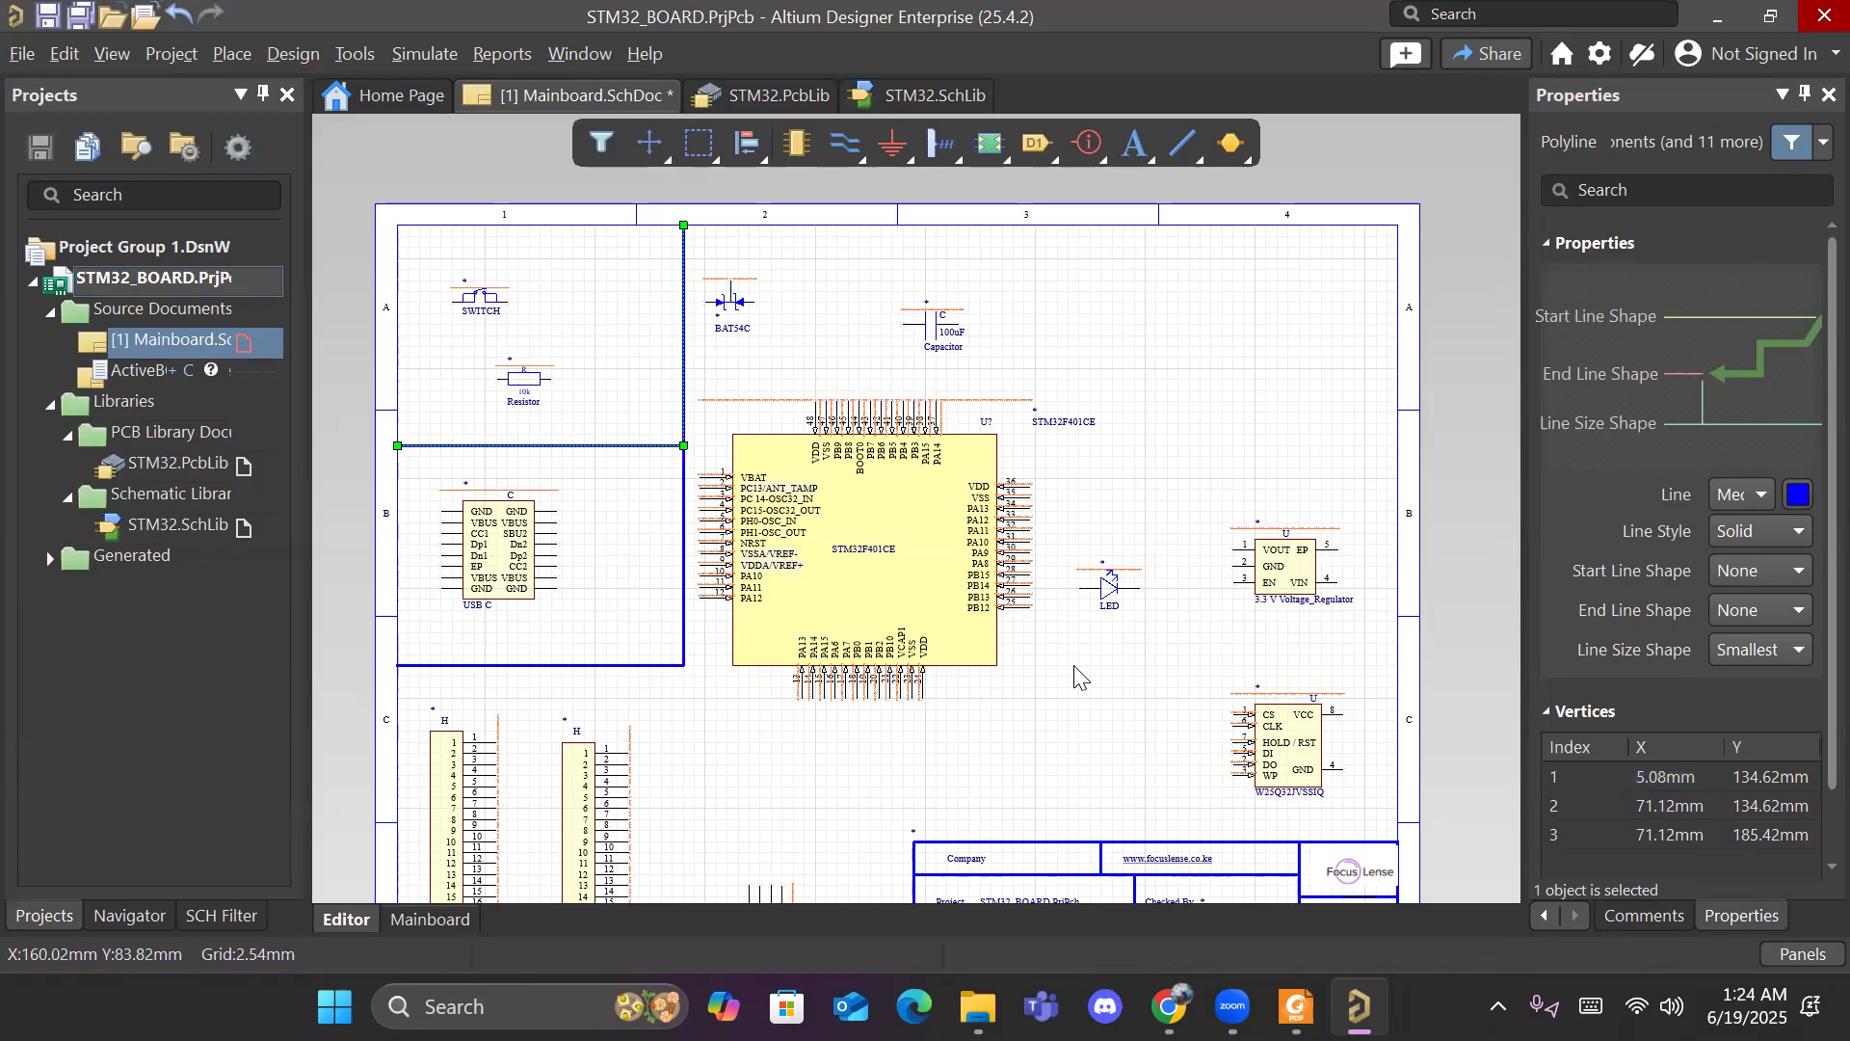
pyautogui.moveTo(1094, 690); pyautogui.dragTo(991, 644, button='right')
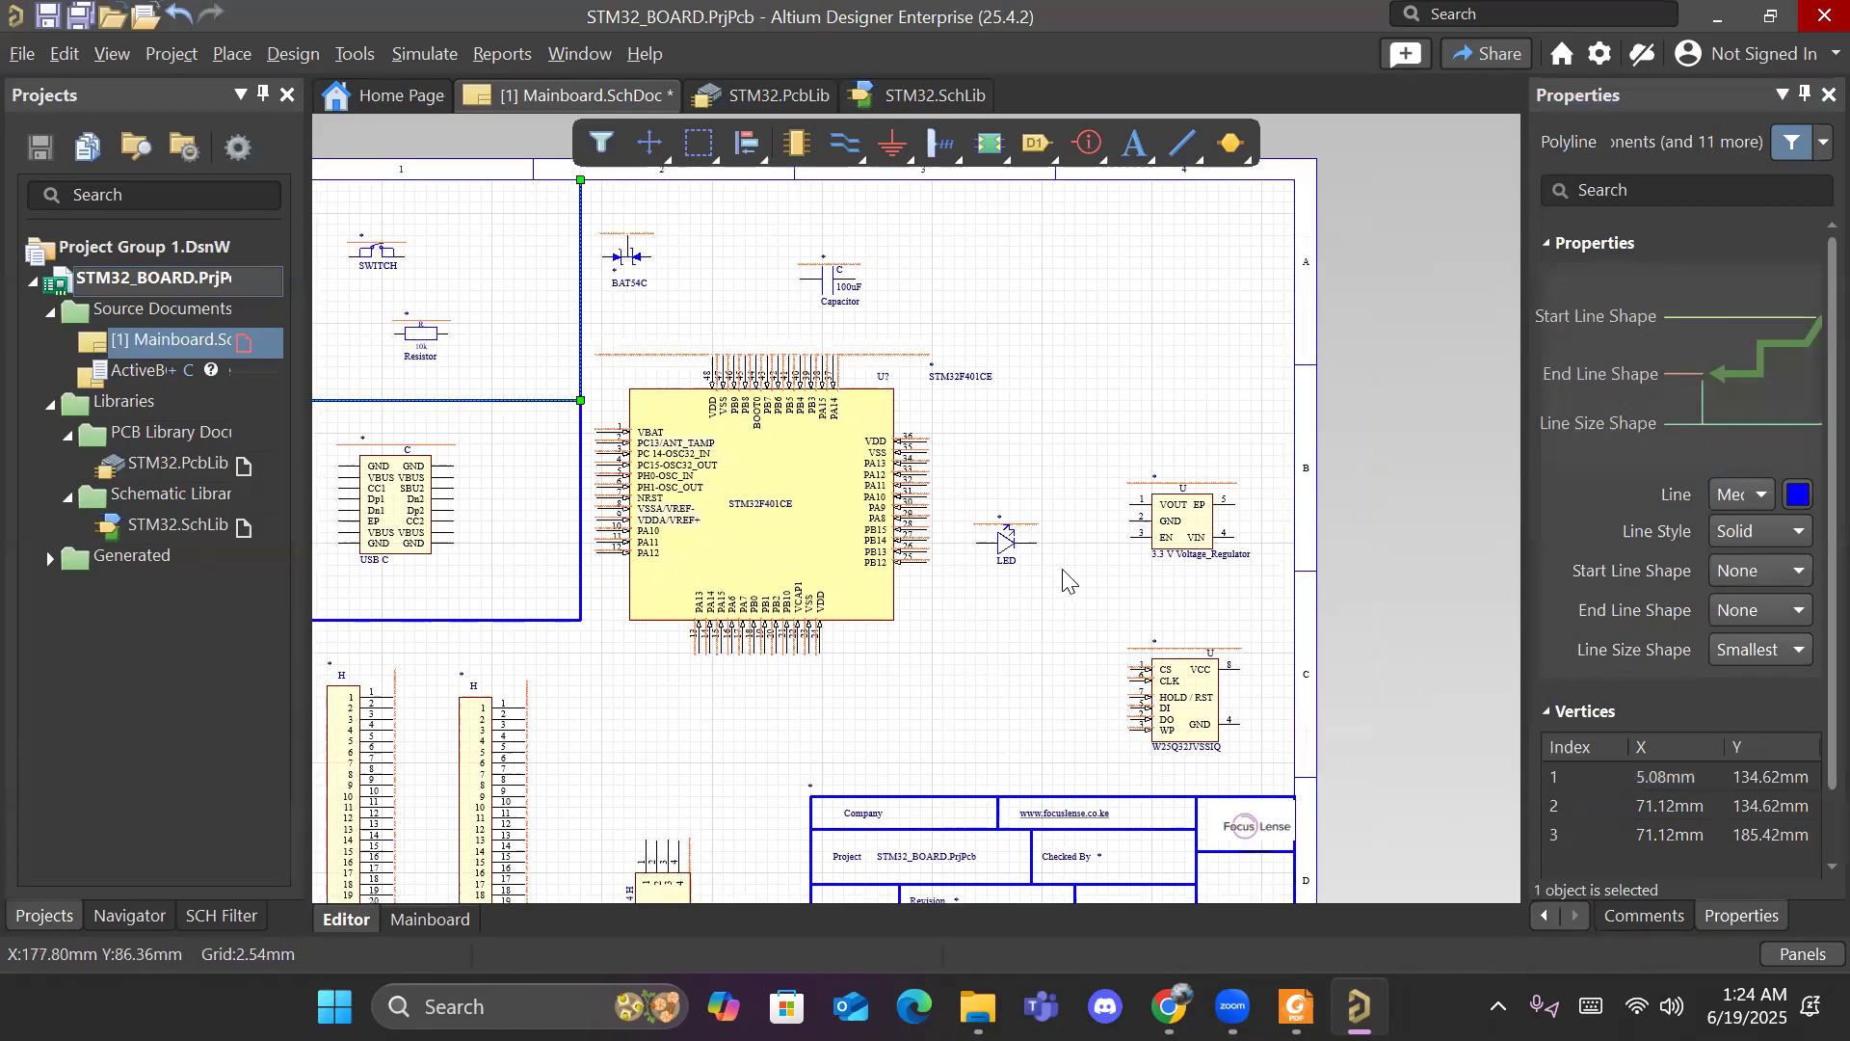
# Step: Paste a copy of the blue L-shaped line, rotated 180 degrees, into the sheet's upper-right corner
pyautogui.hotkey('ctrl', 'v')
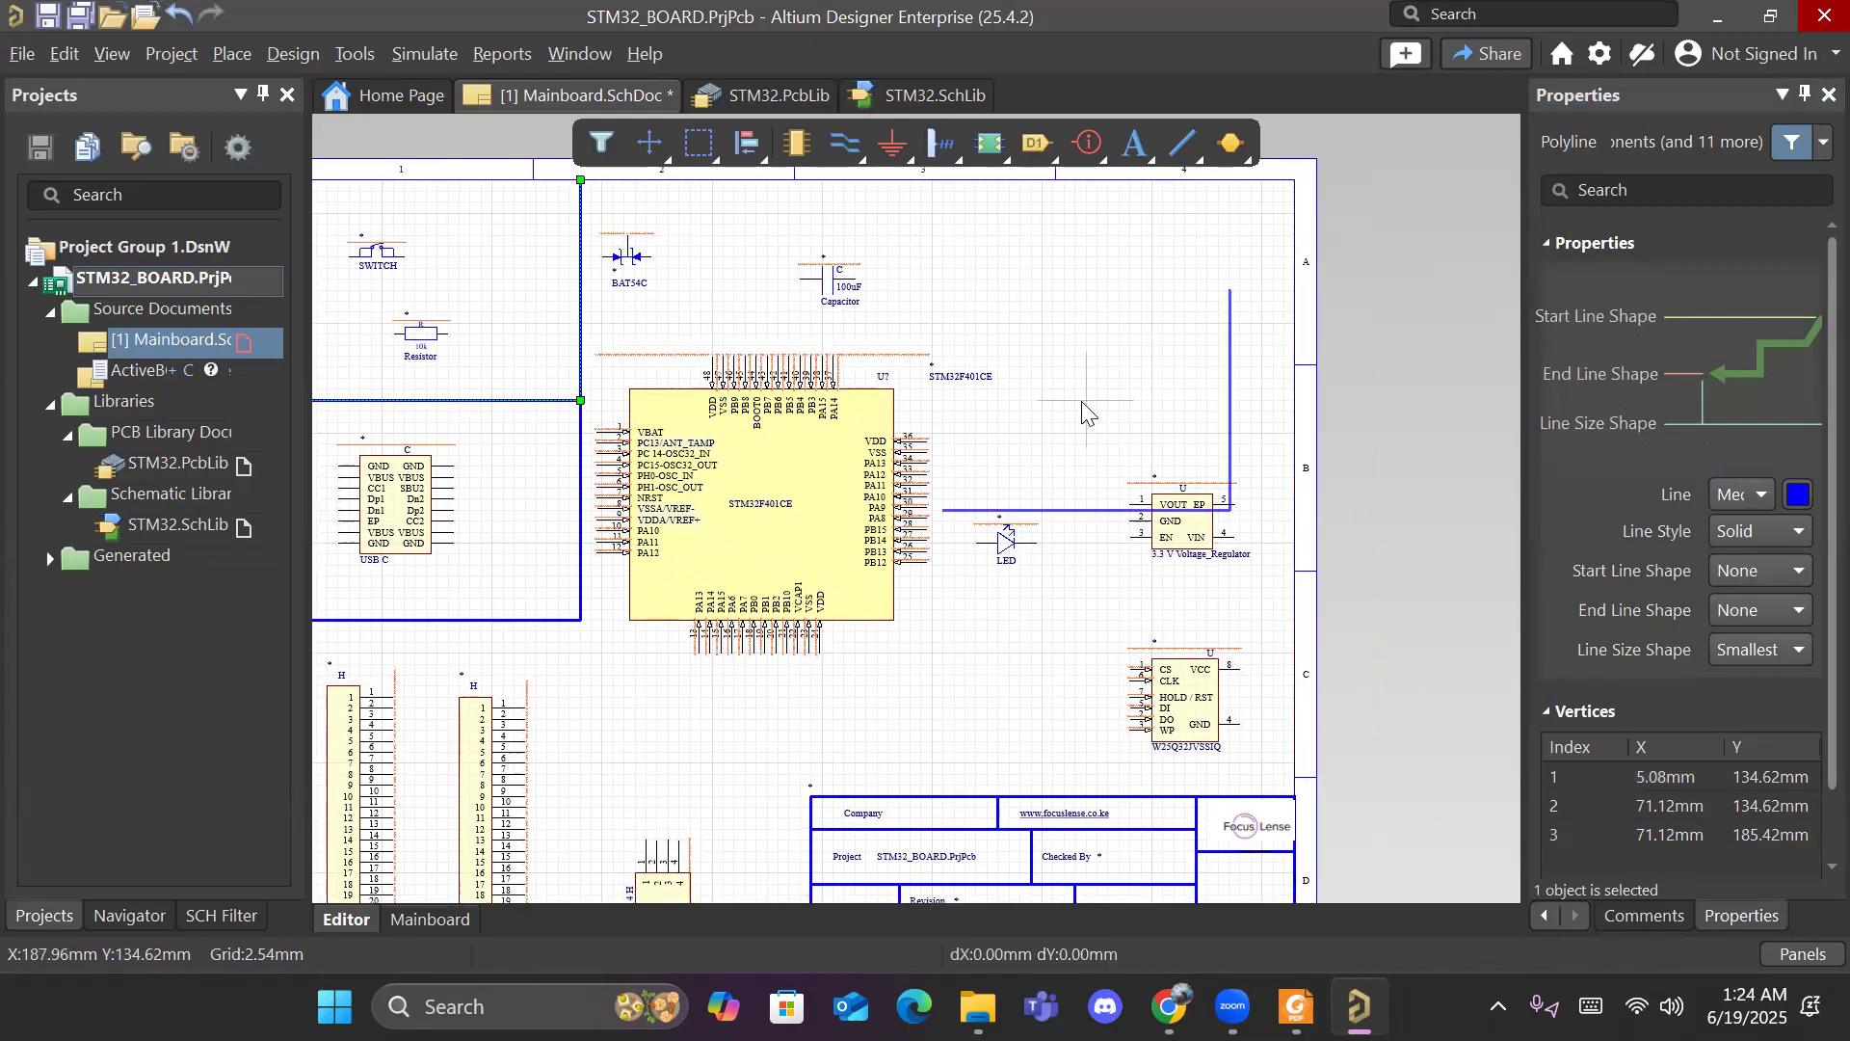
pyautogui.press('space')
pyautogui.press('space')
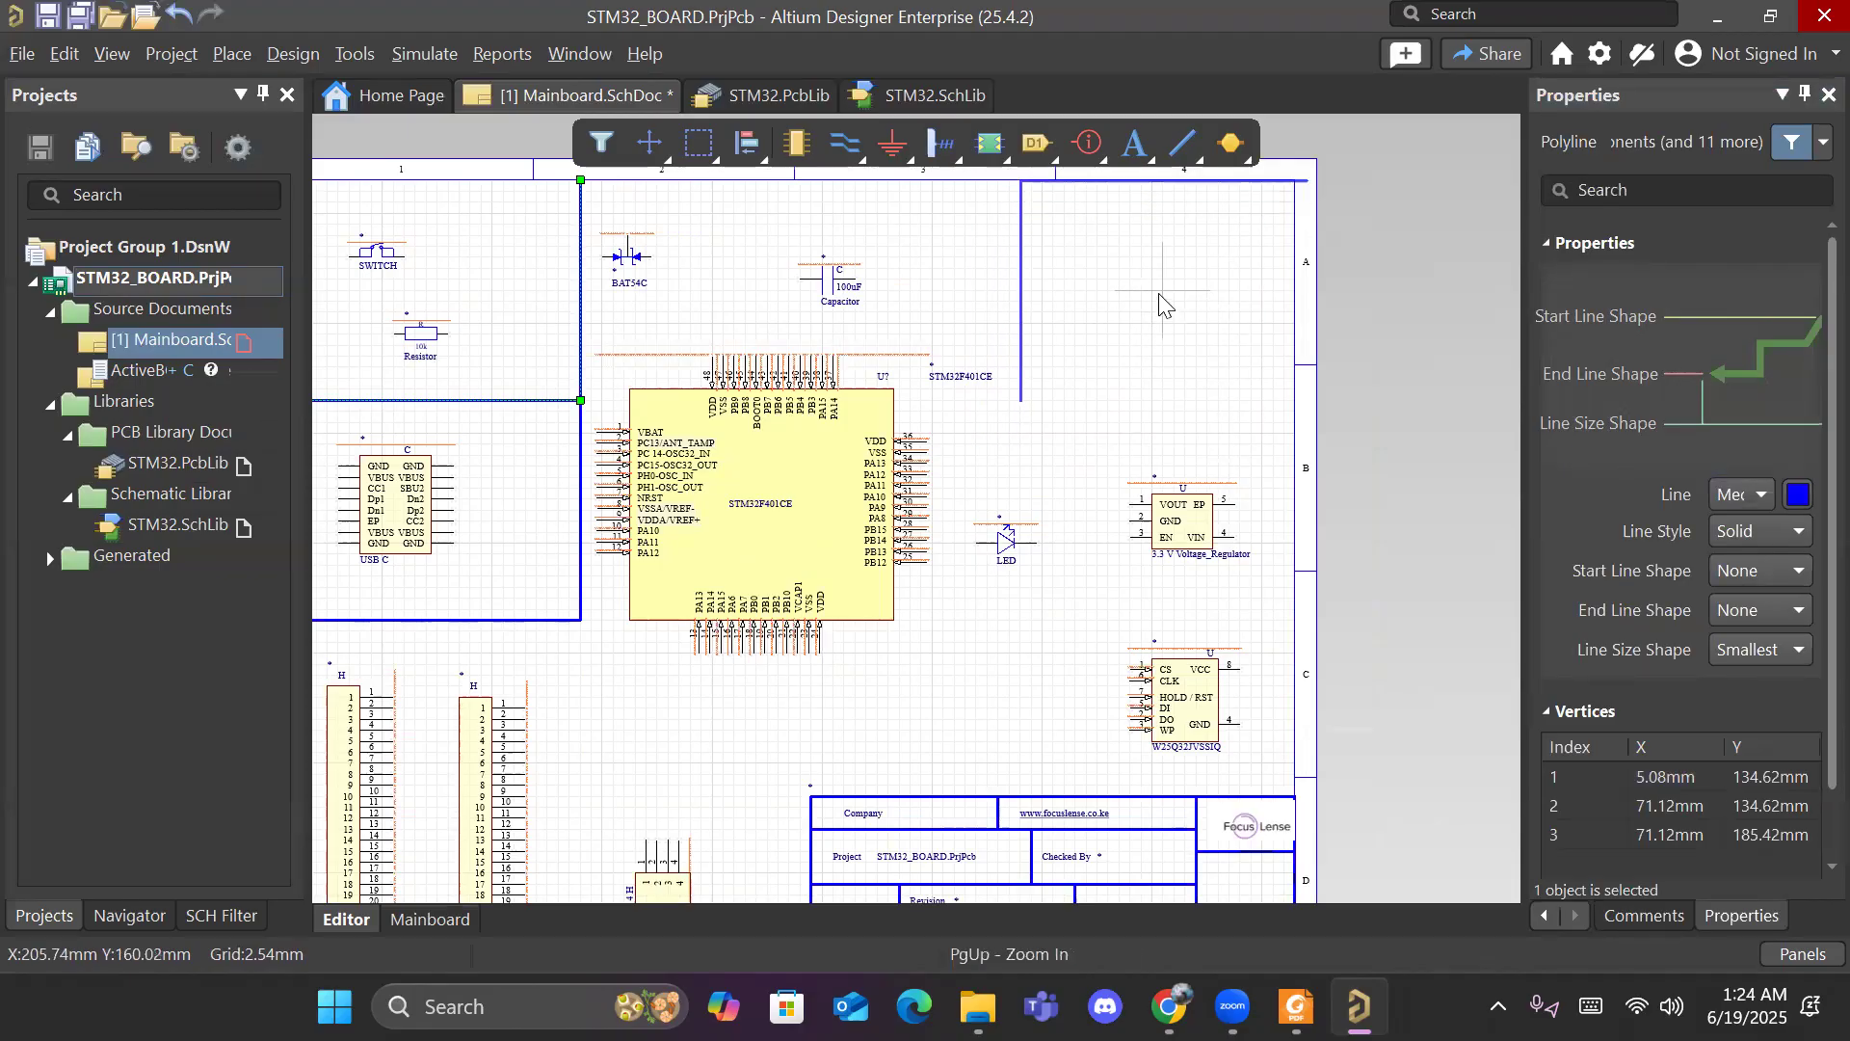
pyautogui.press('End')
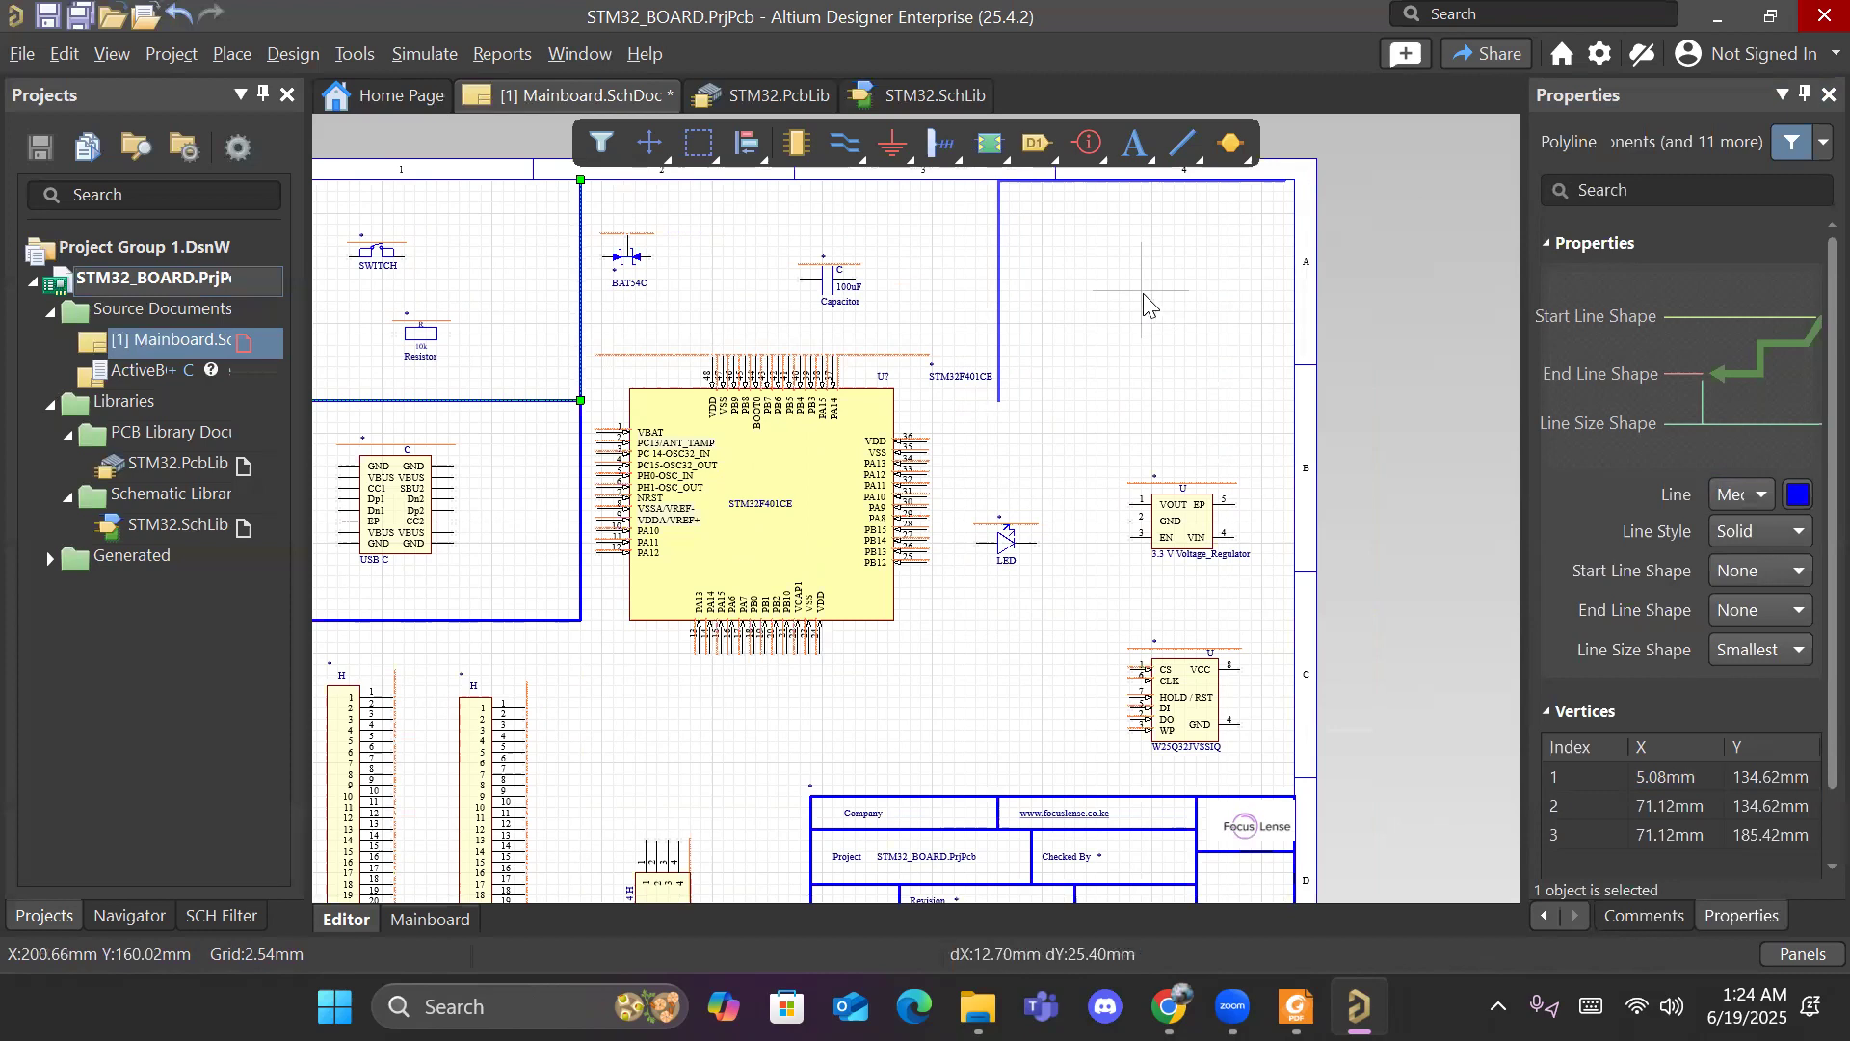
pyautogui.click(1145, 305)
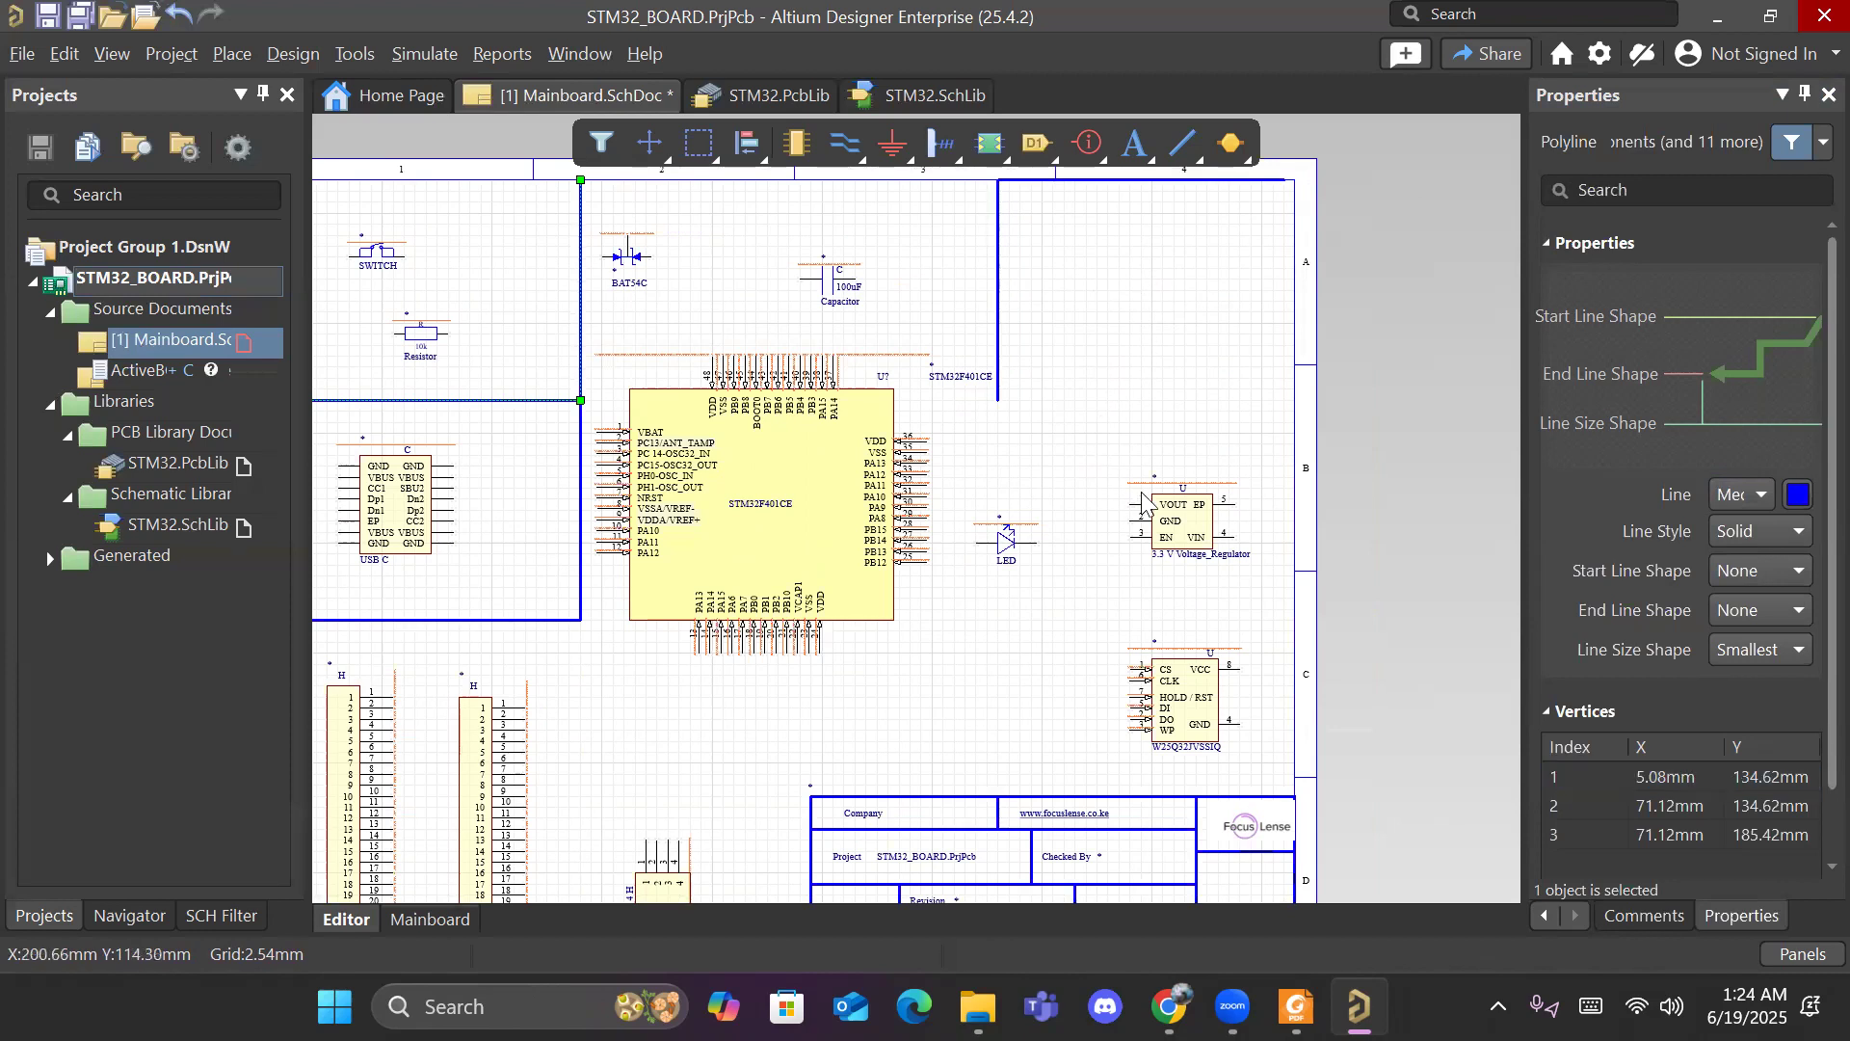
# Step: Move the 3.3 V voltage regulator into the upper-right section and duplicate that section's blue L-shaped line directly below it
pyautogui.moveTo(1102, 441); pyautogui.dragTo(1222, 538)
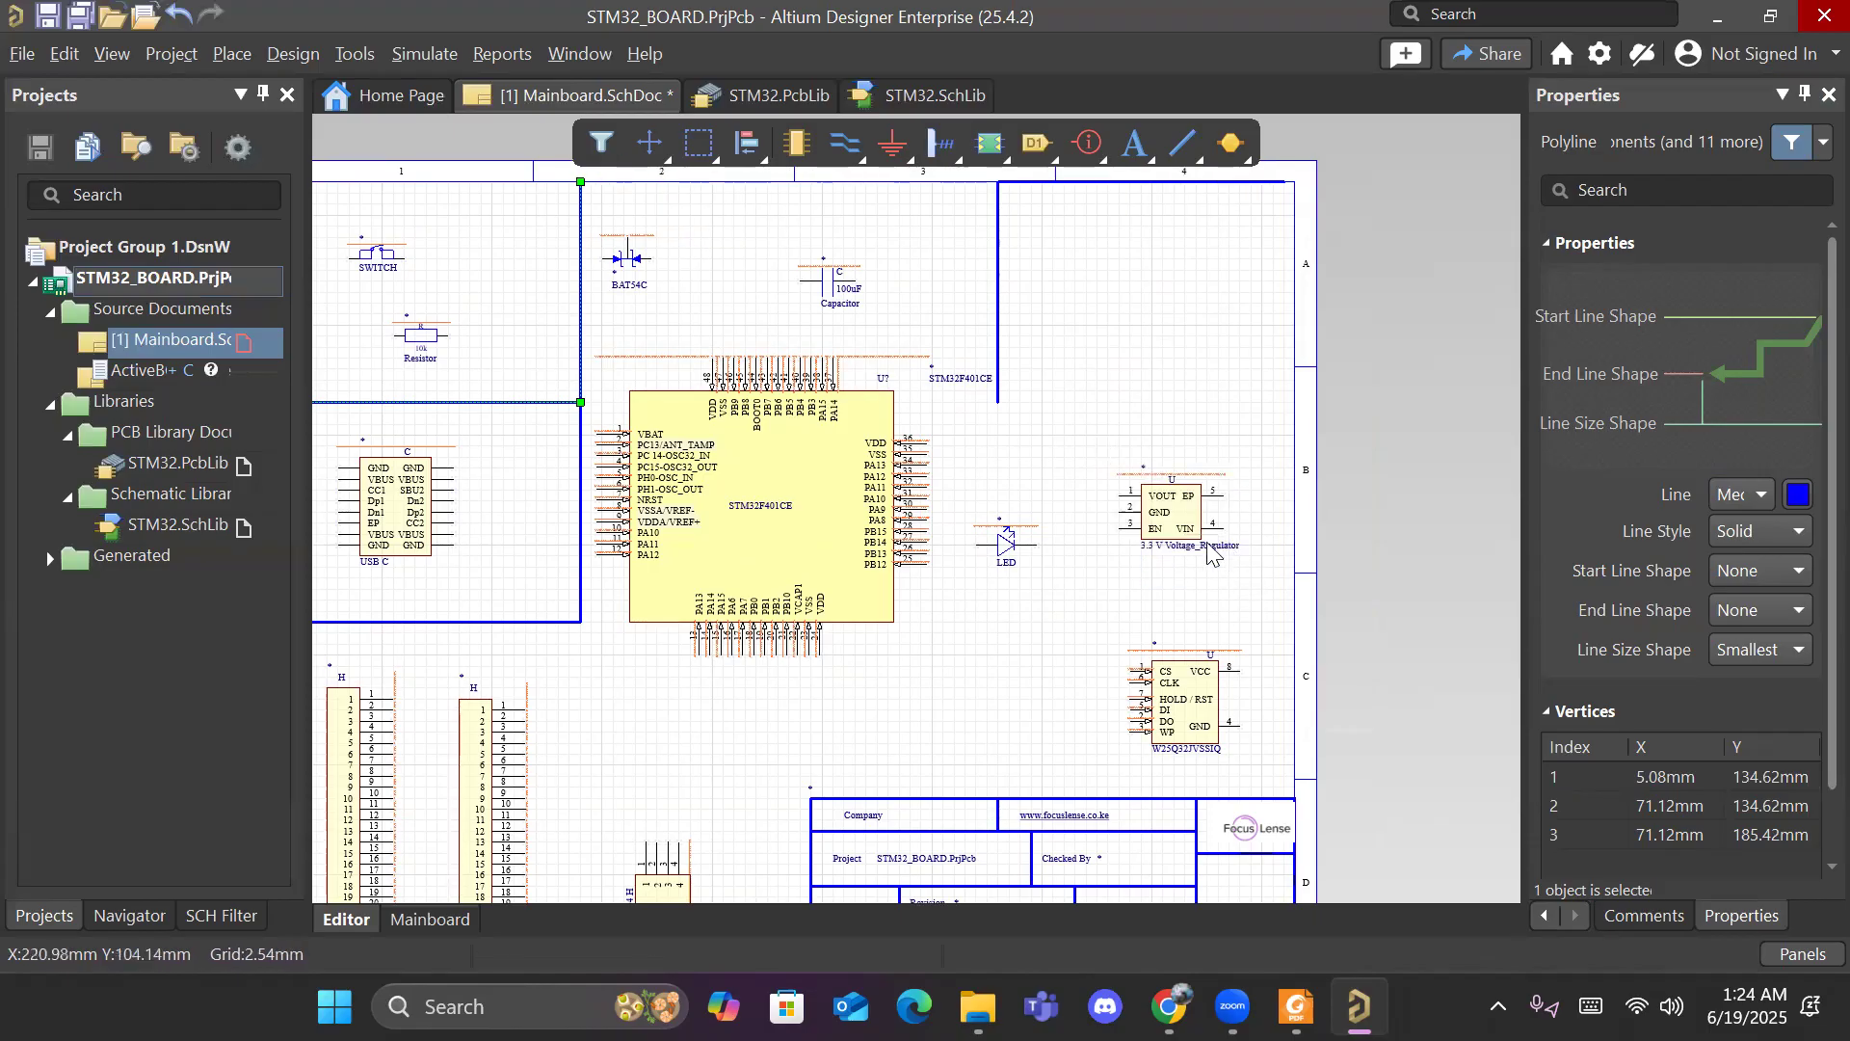
pyautogui.click(1208, 544)
pyautogui.moveTo(1222, 507); pyautogui.dragTo(1185, 271)
pyautogui.moveTo(1179, 350); pyautogui.dragTo(1111, 294)
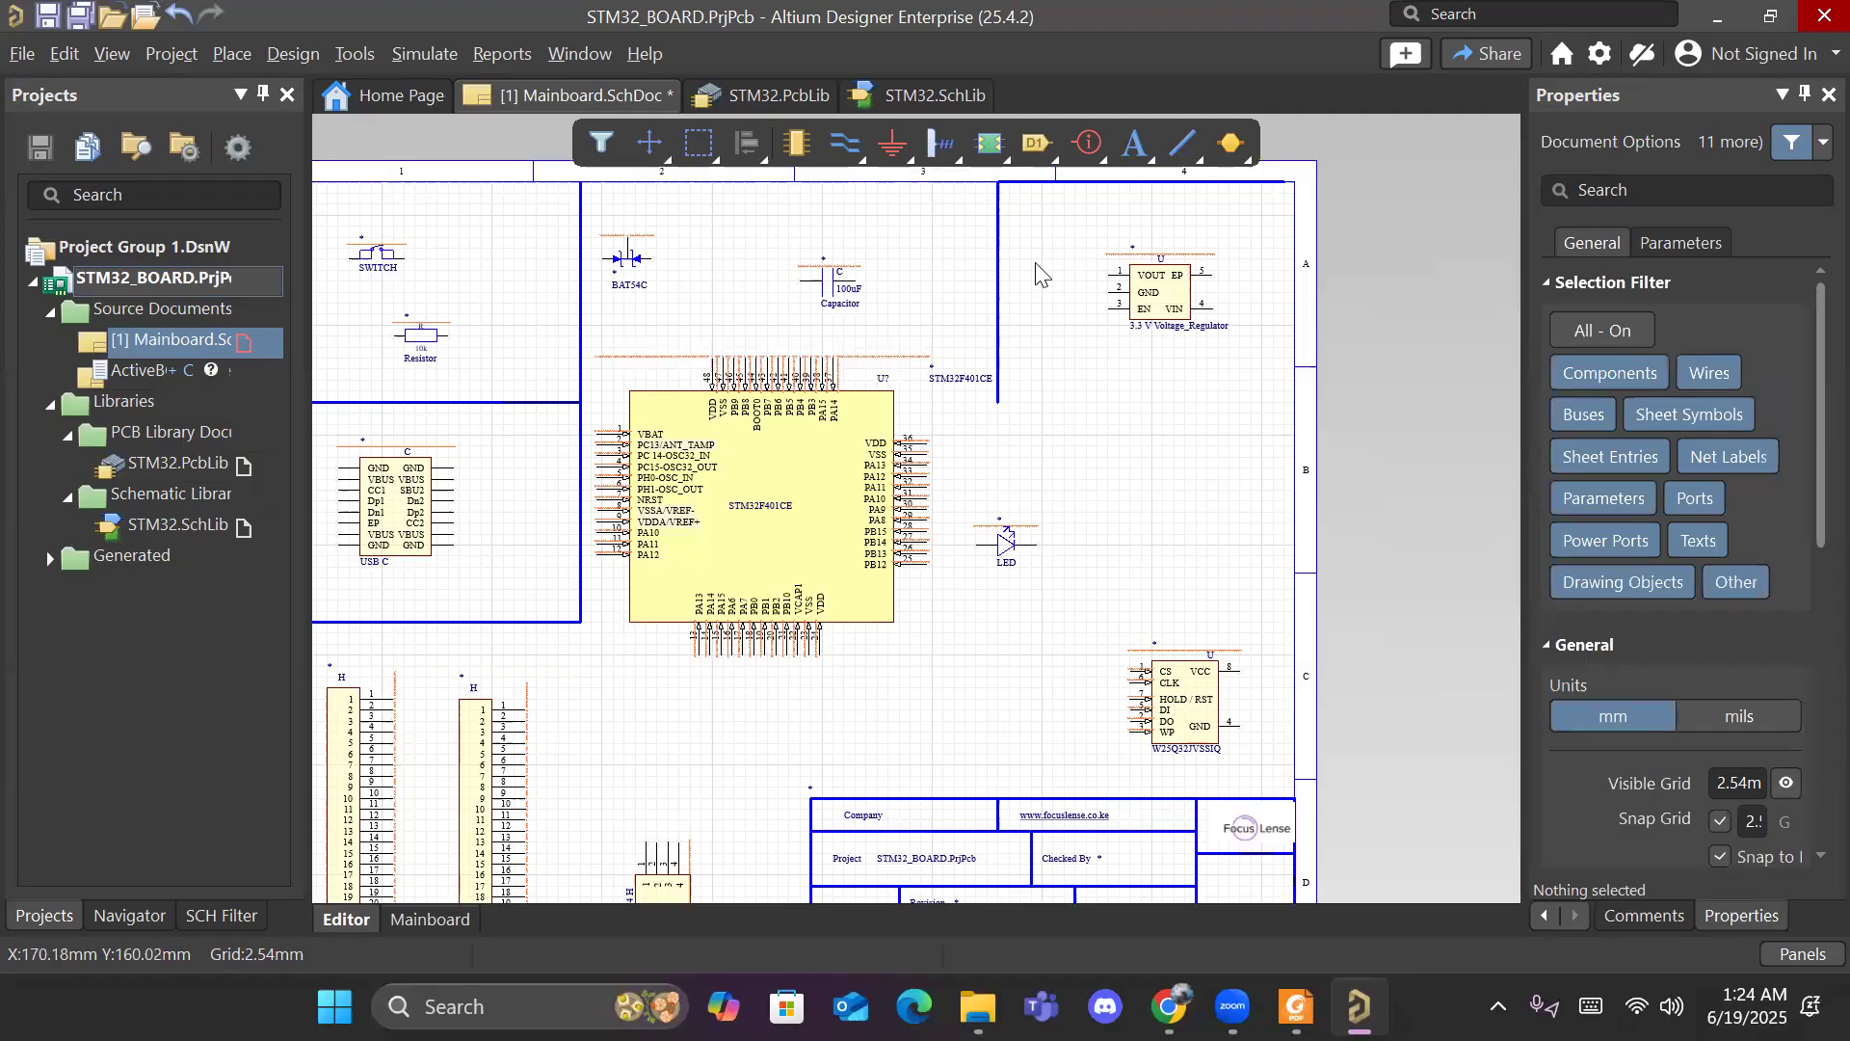
pyautogui.click(1090, 183)
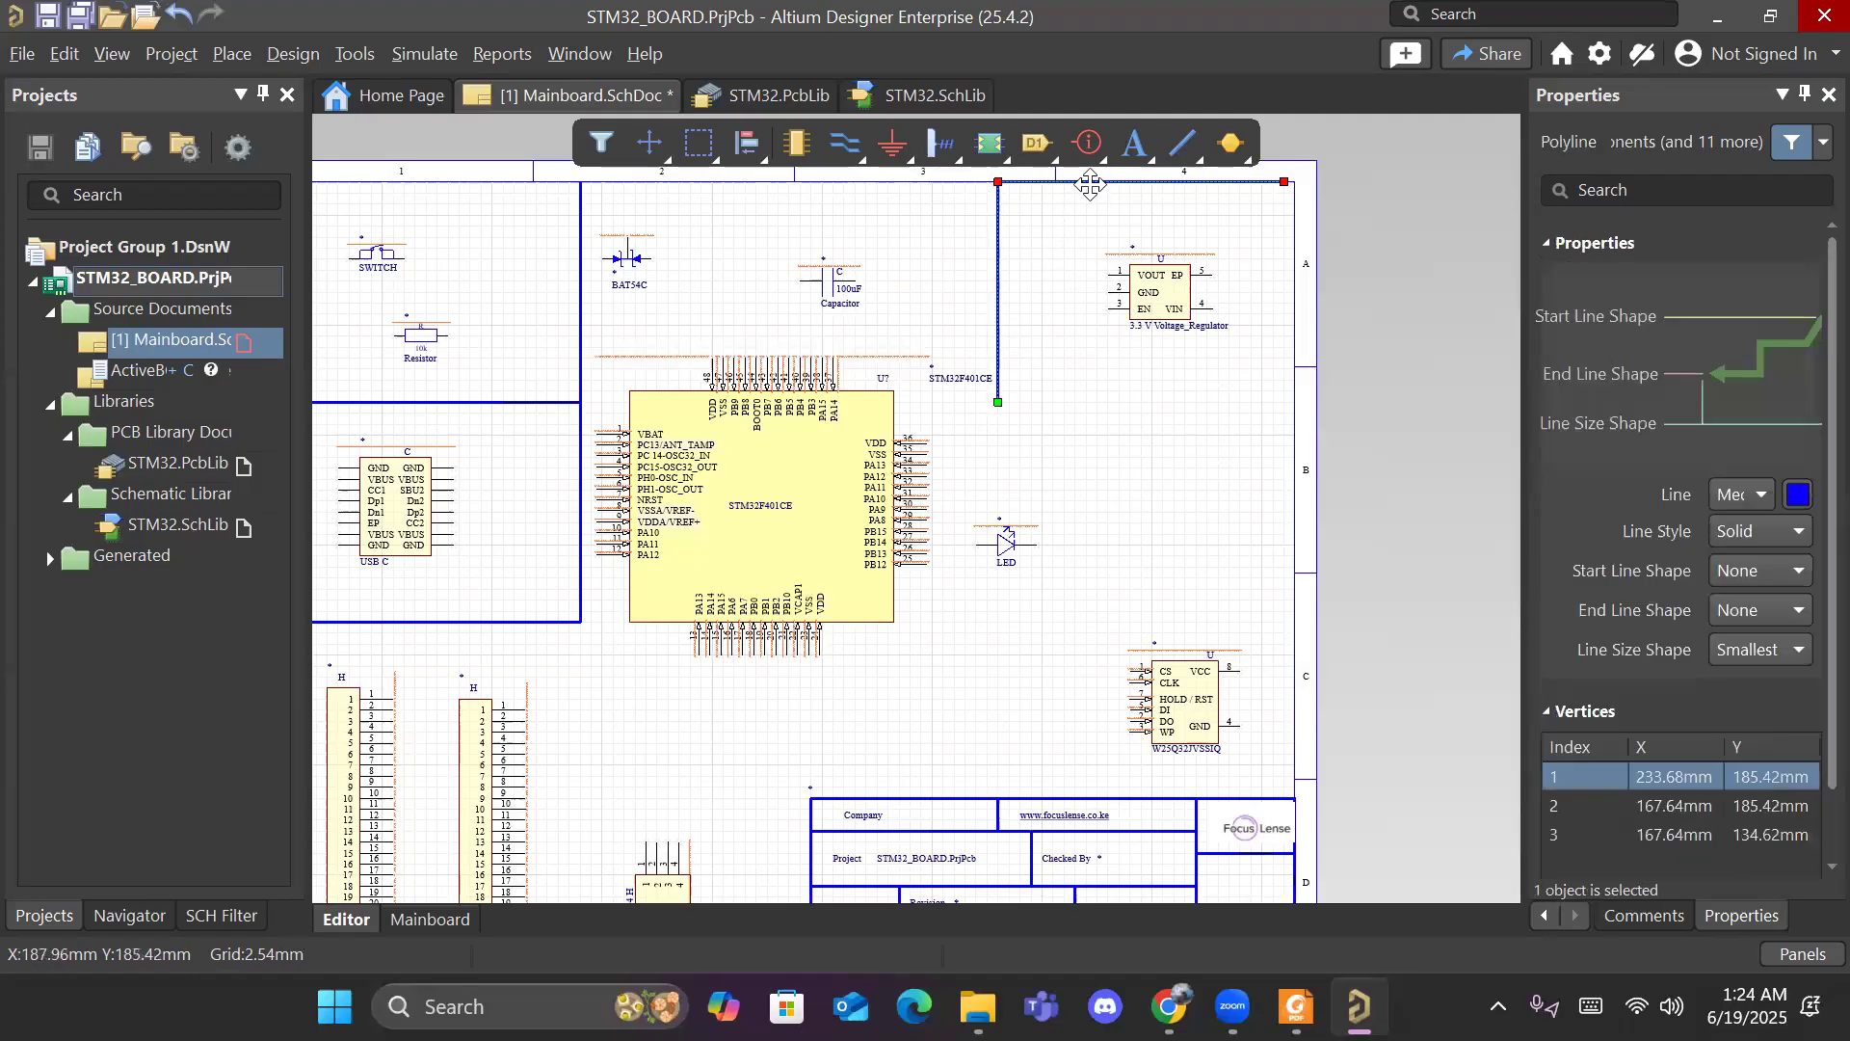
pyautogui.moveTo(1090, 183); pyautogui.dragTo(1142, 506)
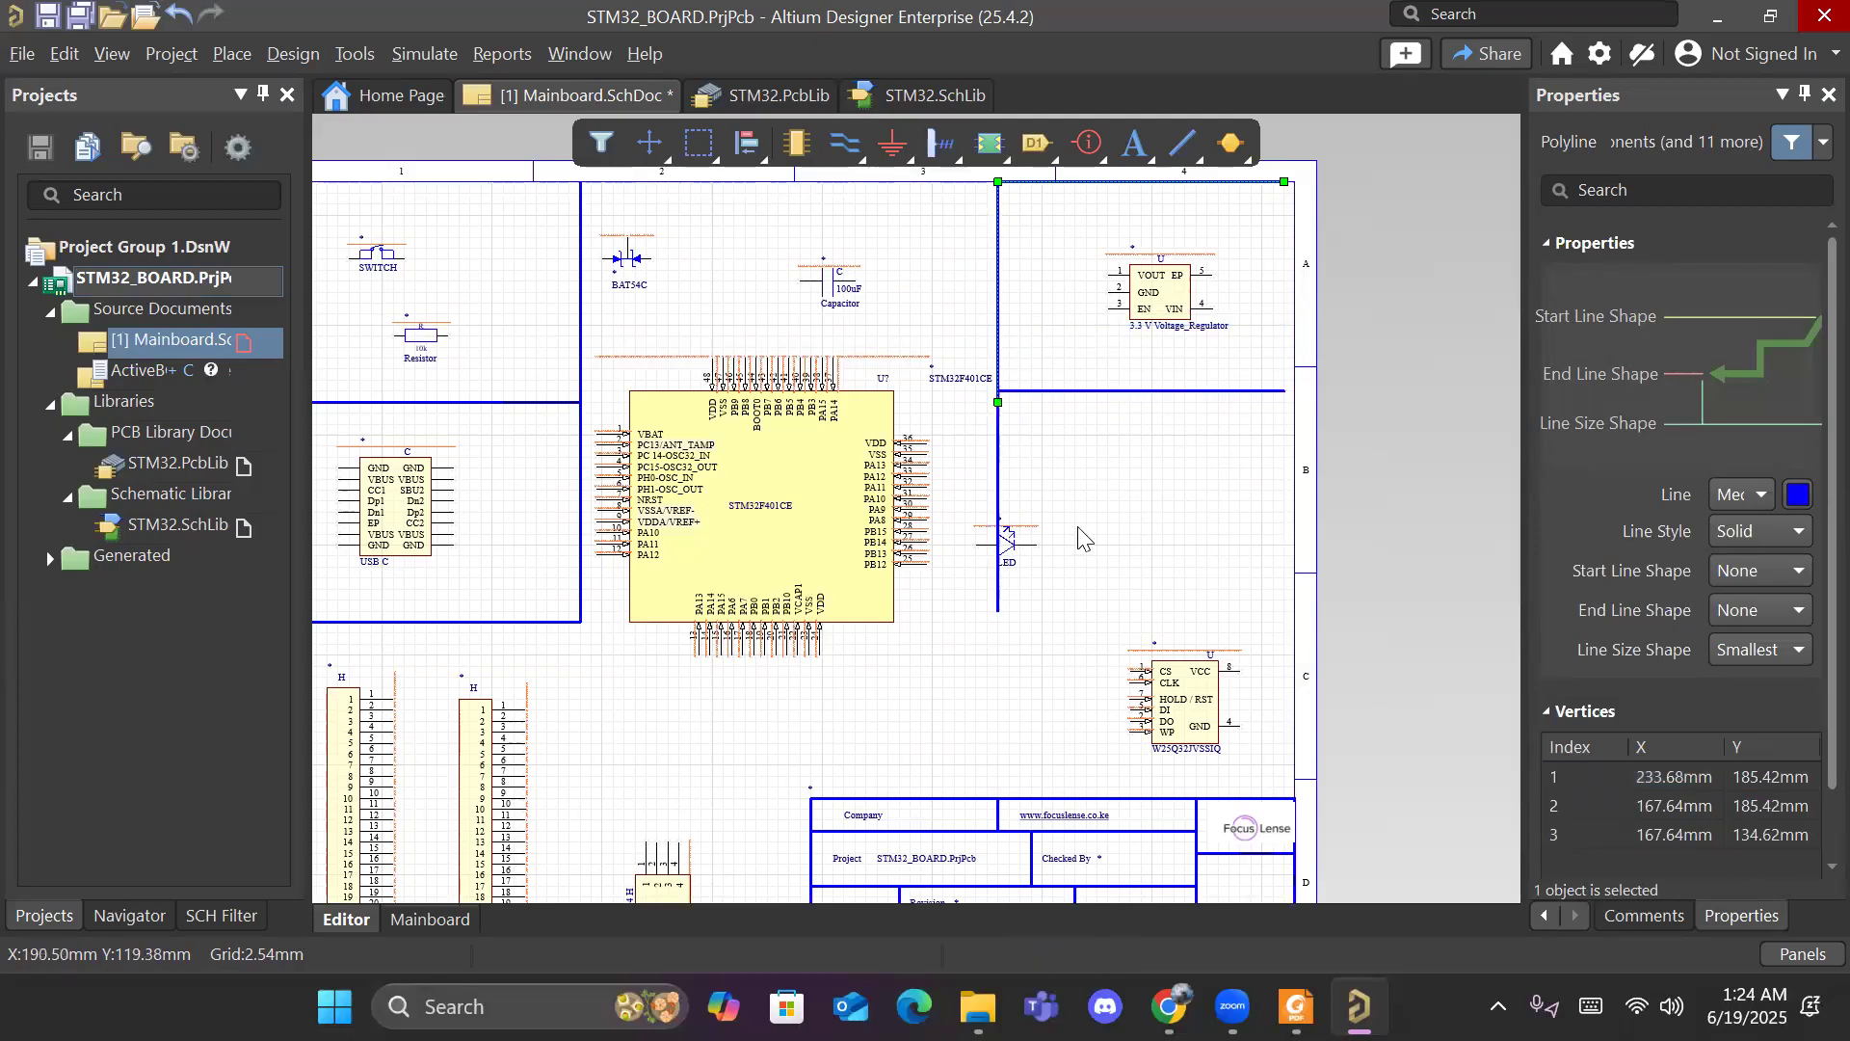
# Step: Move the W25Q32JVSSIQ chip up into the new section below the voltage regulator and the LED down below that line
pyautogui.click(1010, 547)
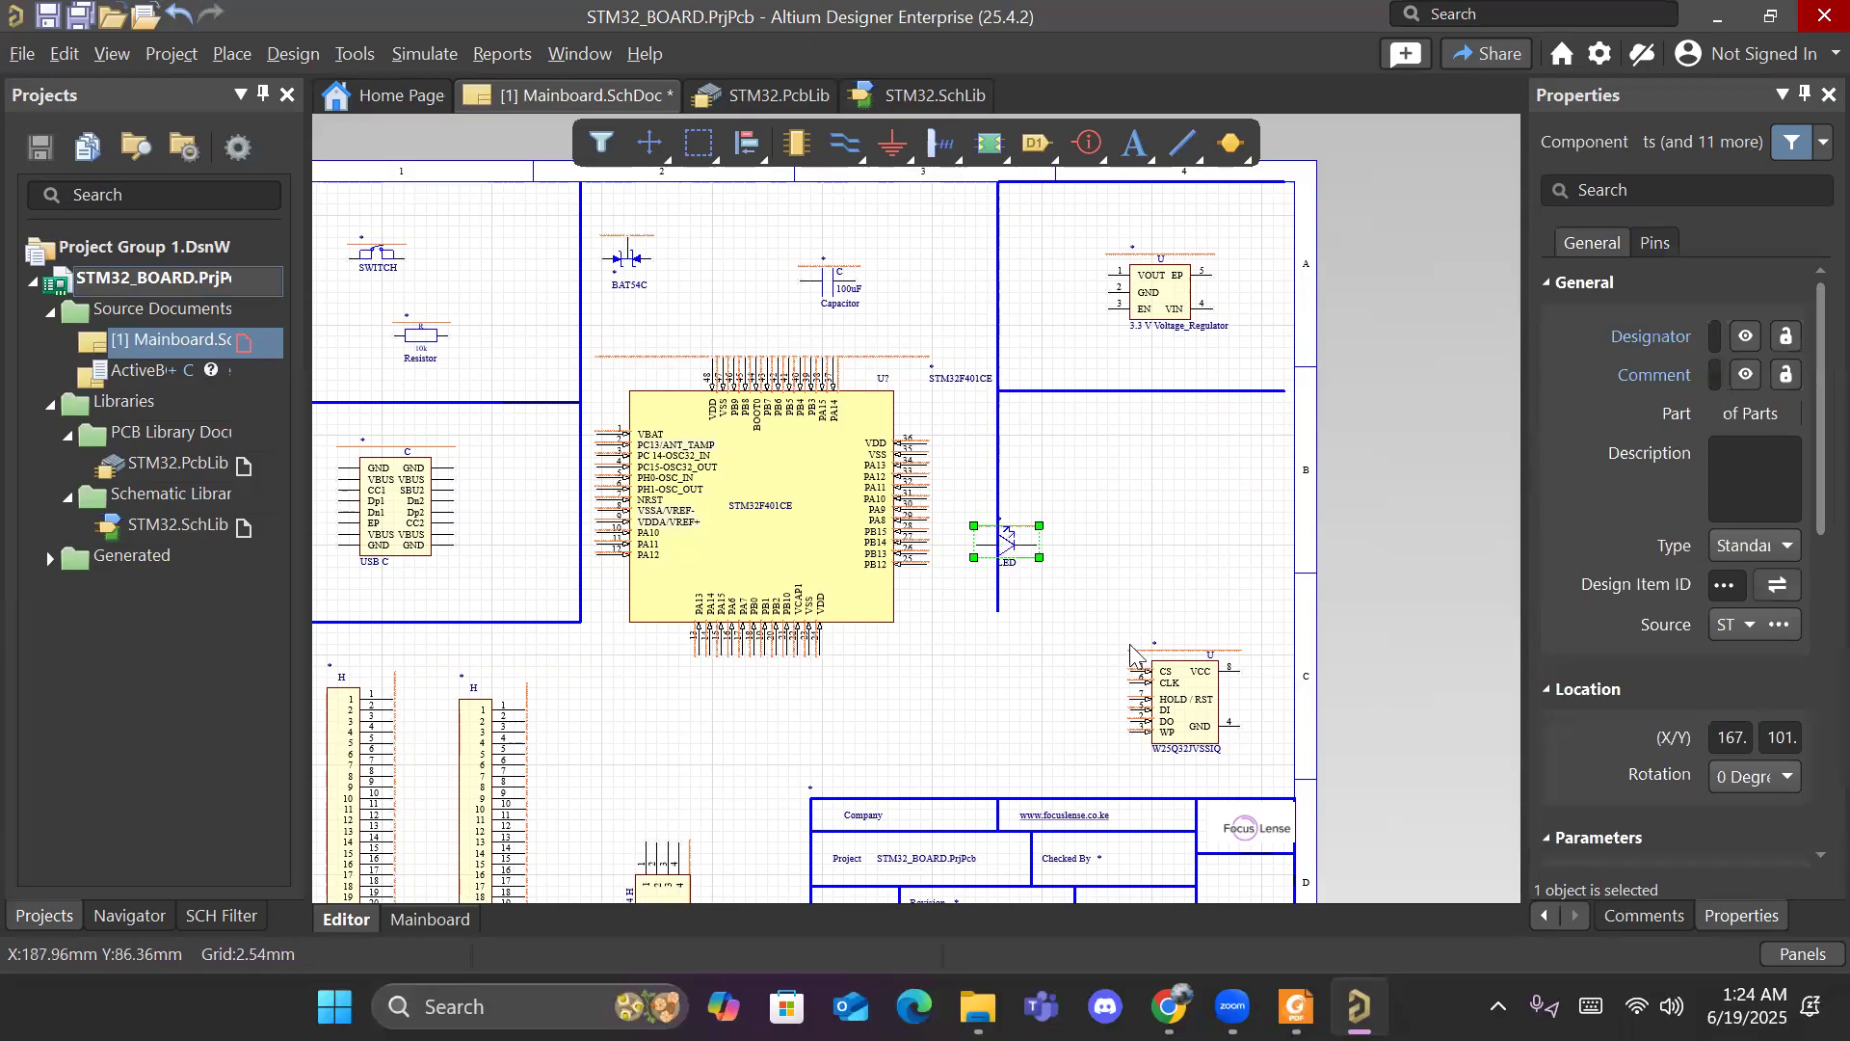
pyautogui.moveTo(1185, 714); pyautogui.dragTo(1163, 510)
pyautogui.moveTo(1008, 557); pyautogui.dragTo(914, 694)
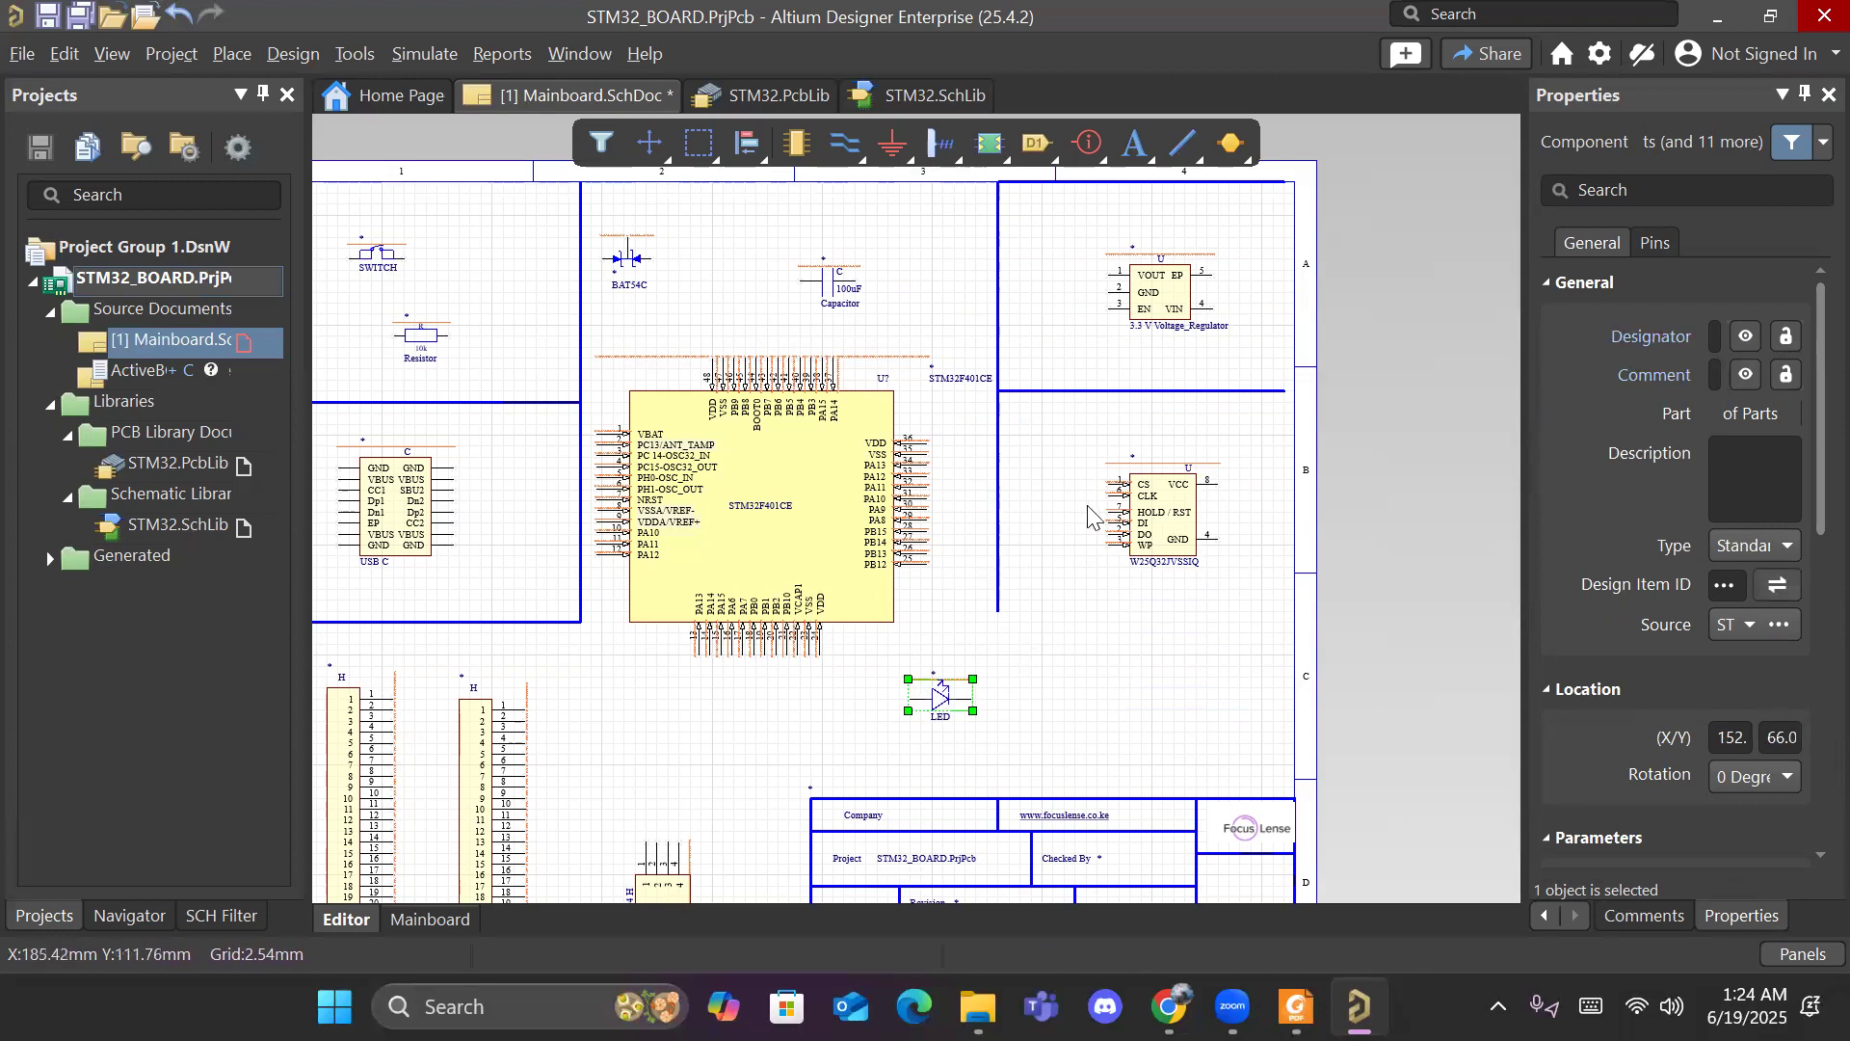
# Step: Move the USB C connector slightly right, towards the middle of its section
pyautogui.moveTo(1056, 345); pyautogui.dragTo(1242, 344, button='right')
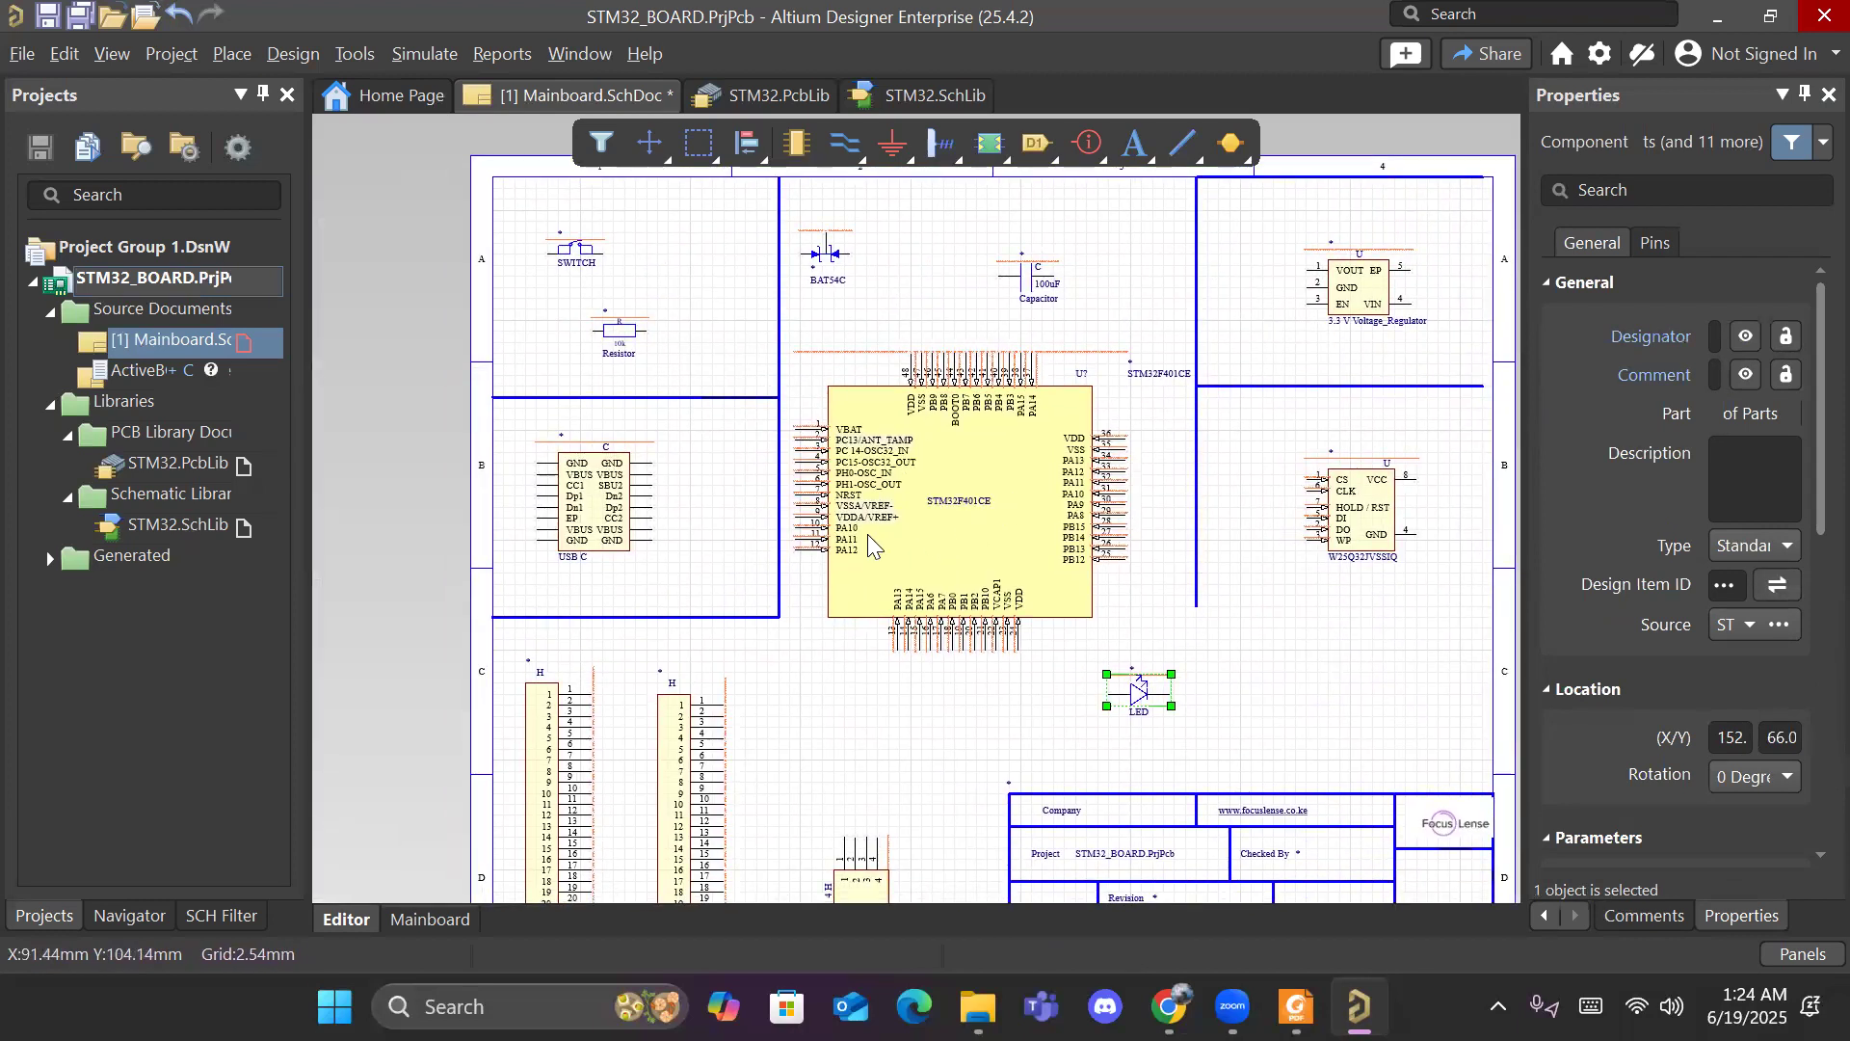
pyautogui.moveTo(600, 511); pyautogui.dragTo(633, 509)
# Step: Draw an L-shaped line about 66 mm wide and 81 mm high, boxing the two 20x1 headers into the sheet's lower-left corner
pyautogui.scroll(-3, 825, 619)
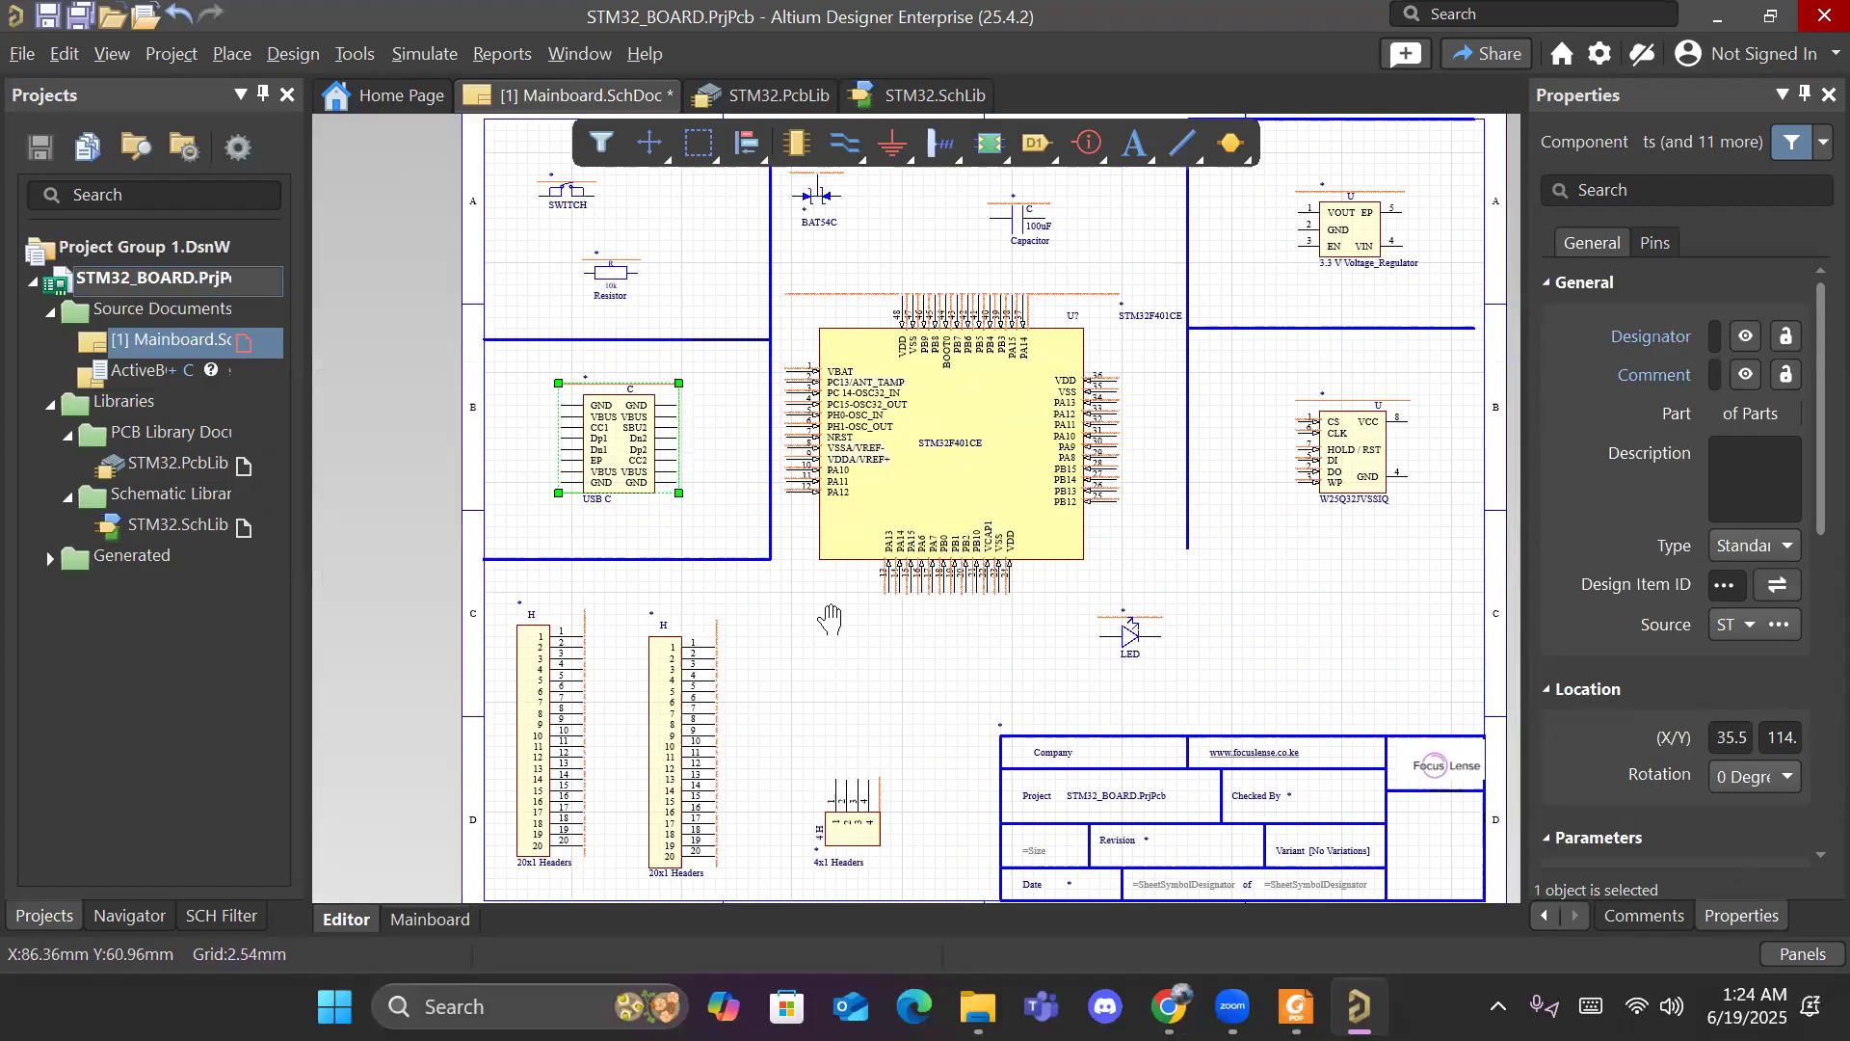
pyautogui.click(1183, 143)
pyautogui.click(762, 472)
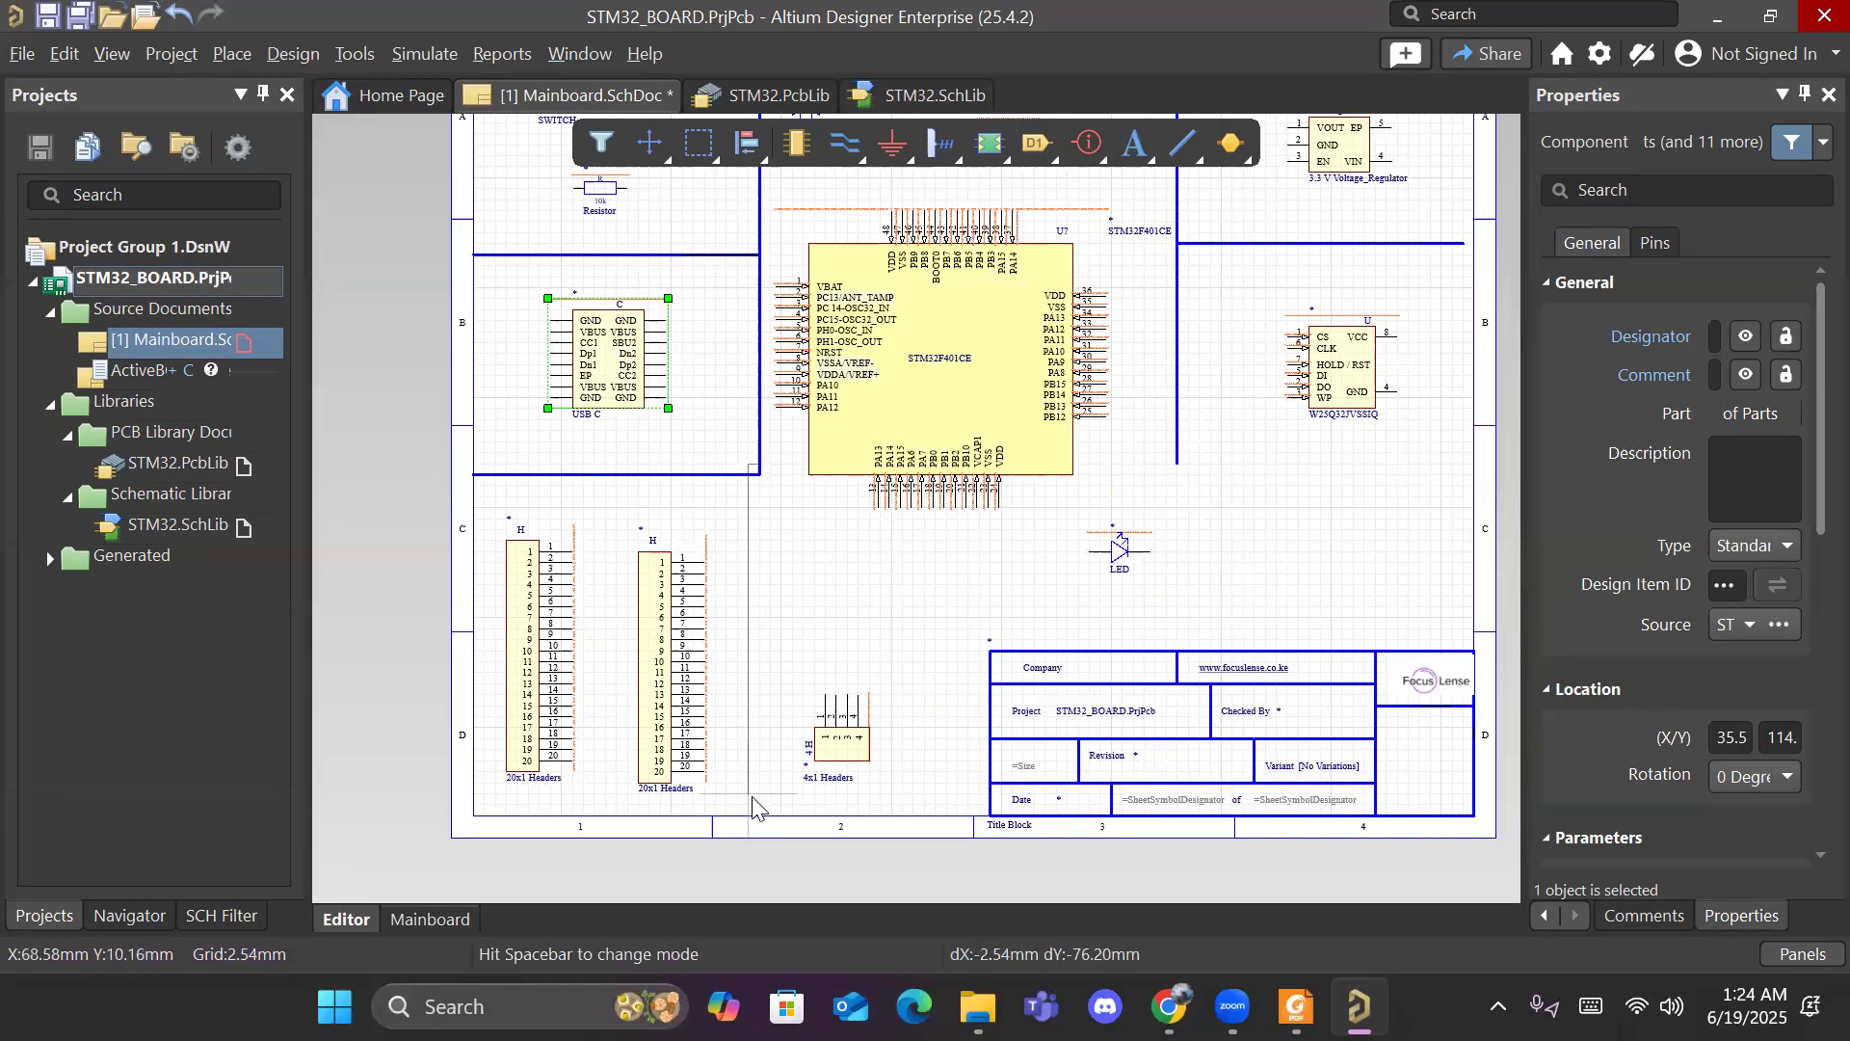
pyautogui.click(762, 819)
pyautogui.click(475, 817)
pyautogui.rightClick(513, 864)
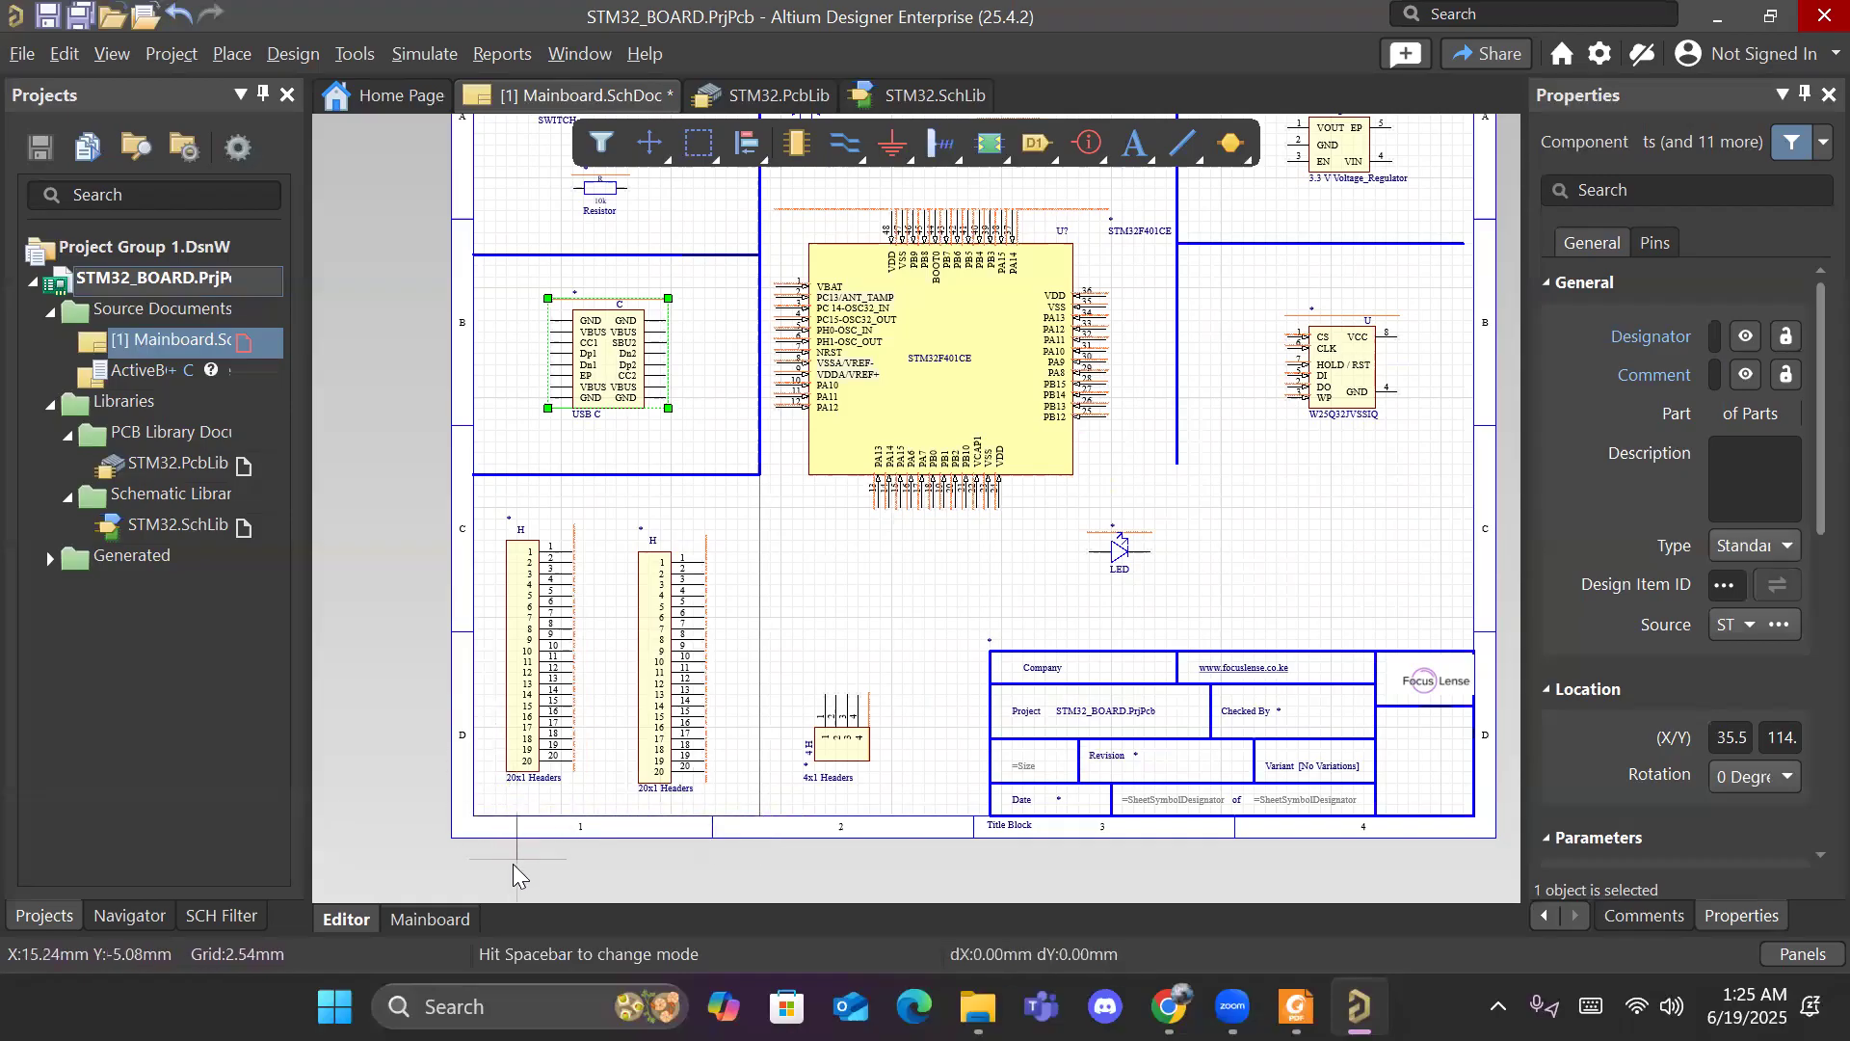
# Step: Set the line around the two 20x1 headers to blue colour and Medium width
pyautogui.click(760, 604)
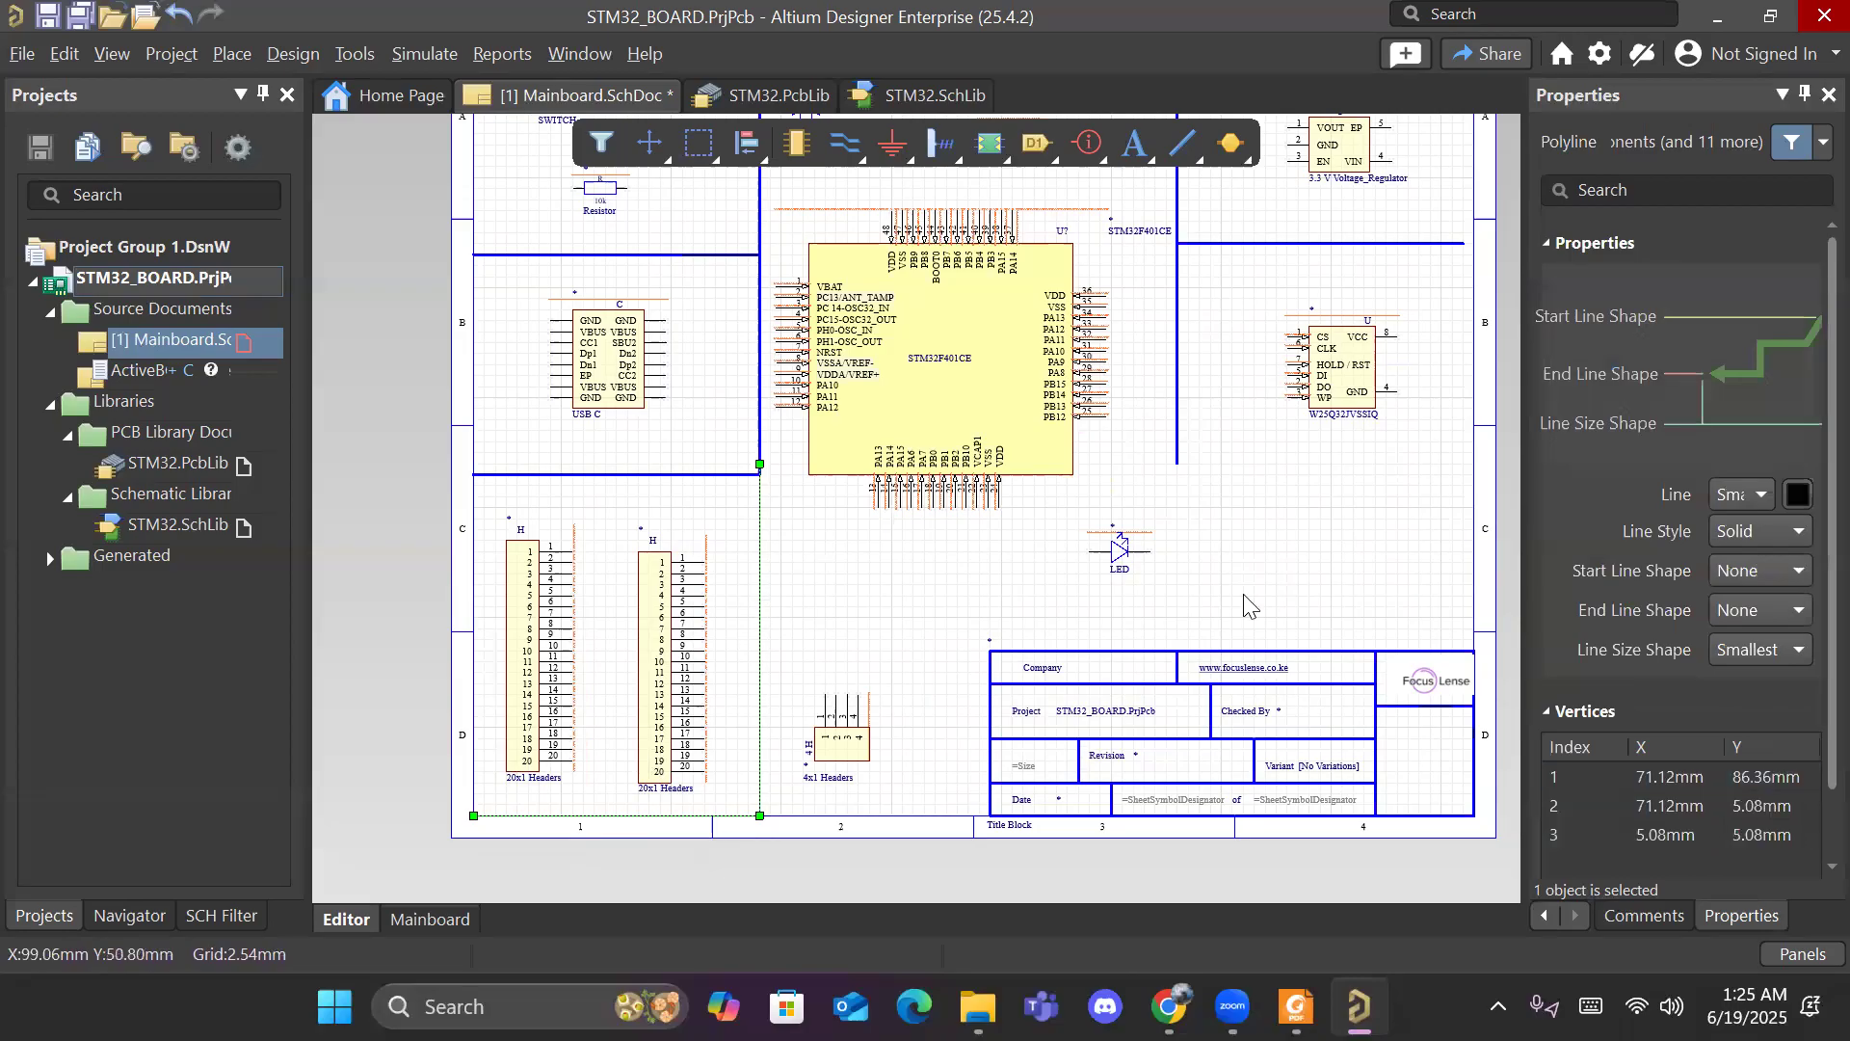
pyautogui.click(1794, 494)
pyautogui.click(1794, 495)
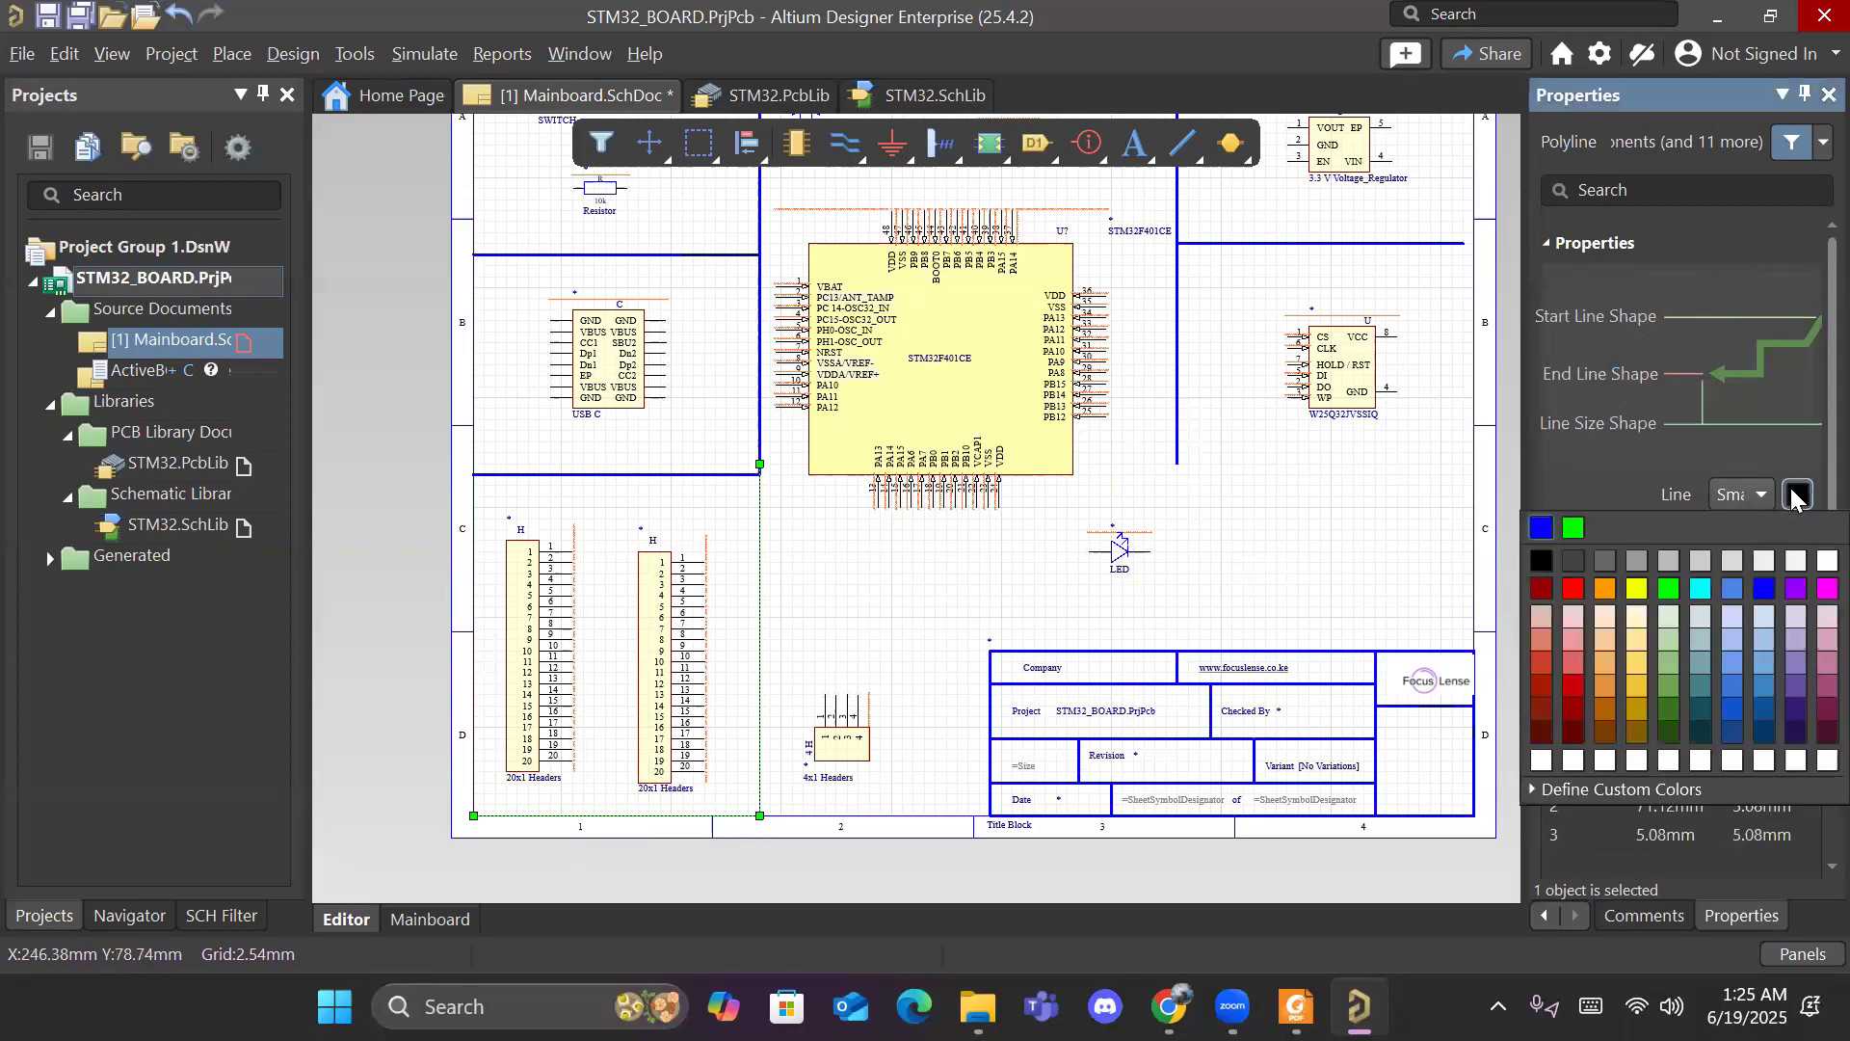
pyautogui.click(1763, 590)
pyautogui.click(1748, 496)
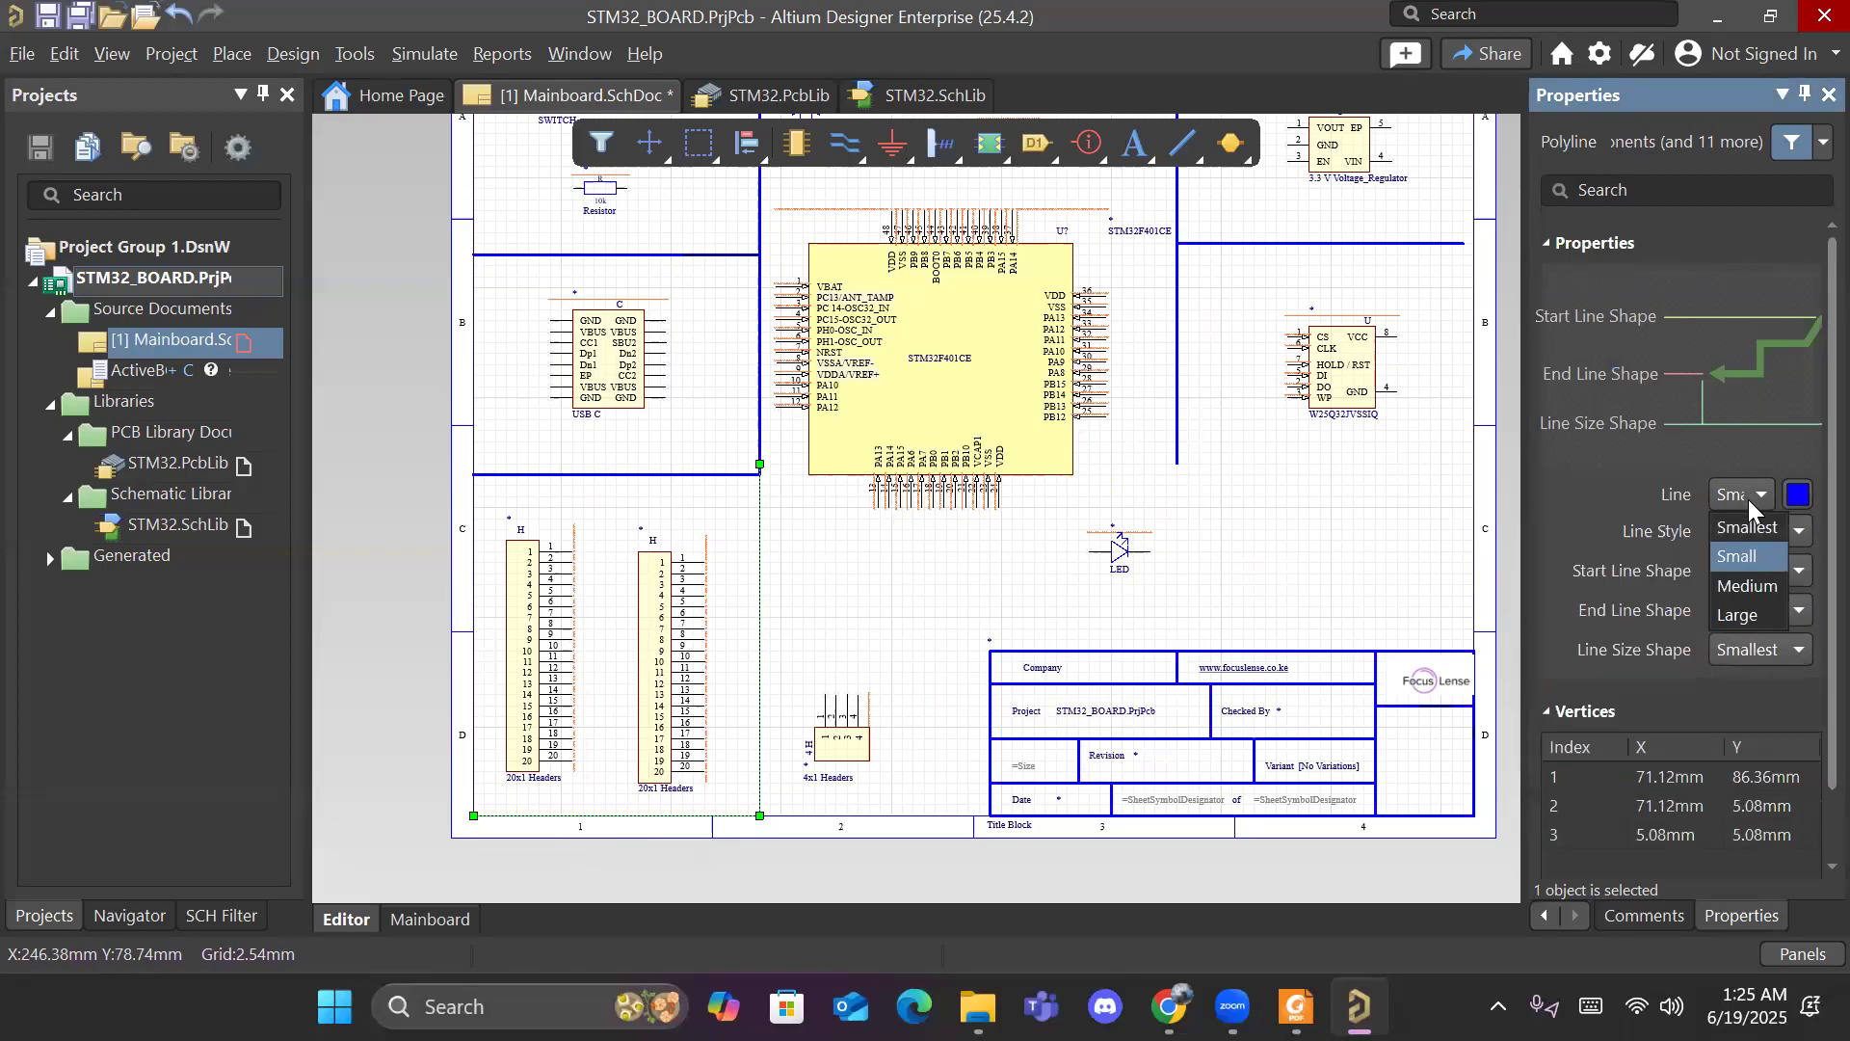
pyautogui.click(1754, 585)
pyautogui.click(898, 593)
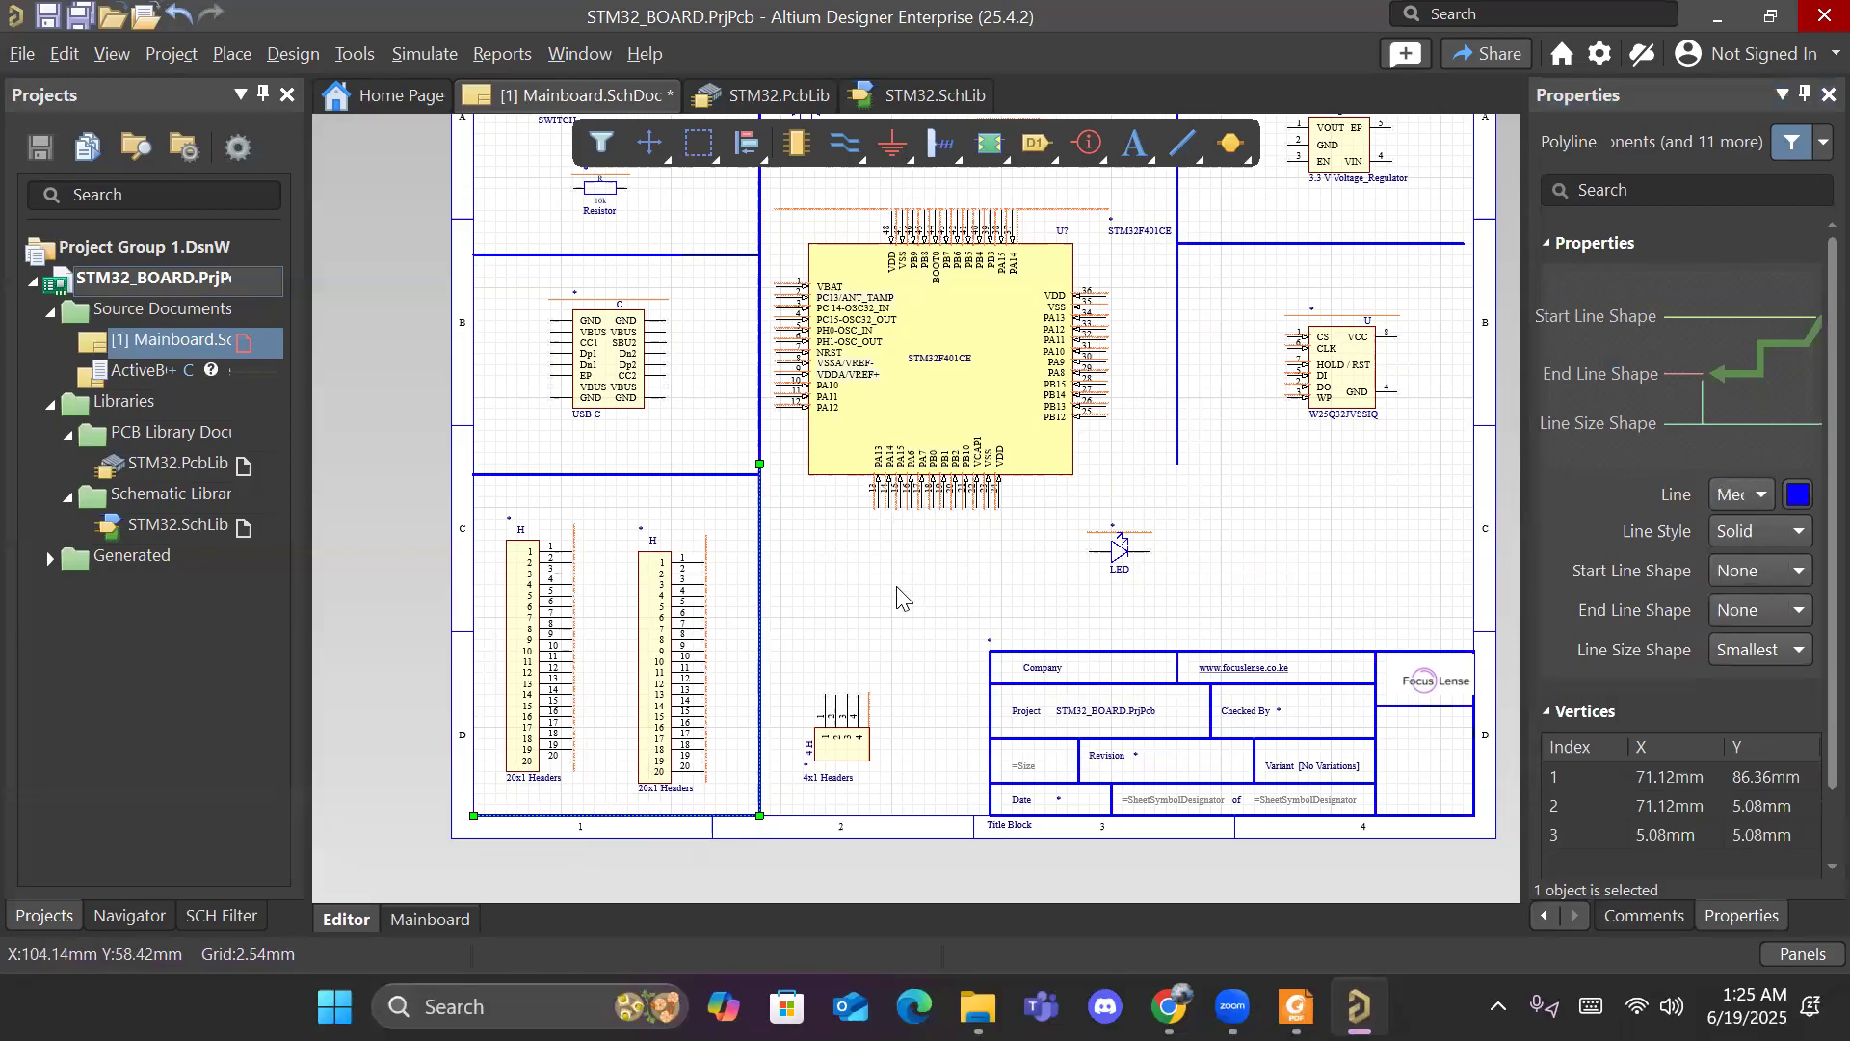
# Step: Move the STM32F401CE microcontroller slightly down and right within the middle section
pyautogui.moveTo(898, 593); pyautogui.dragTo(832, 761, button='right')
pyautogui.moveTo(870, 511); pyautogui.dragTo(882, 526)
pyautogui.moveTo(1011, 525); pyautogui.dragTo(1021, 552)
pyautogui.moveTo(878, 525); pyautogui.dragTo(907, 422)
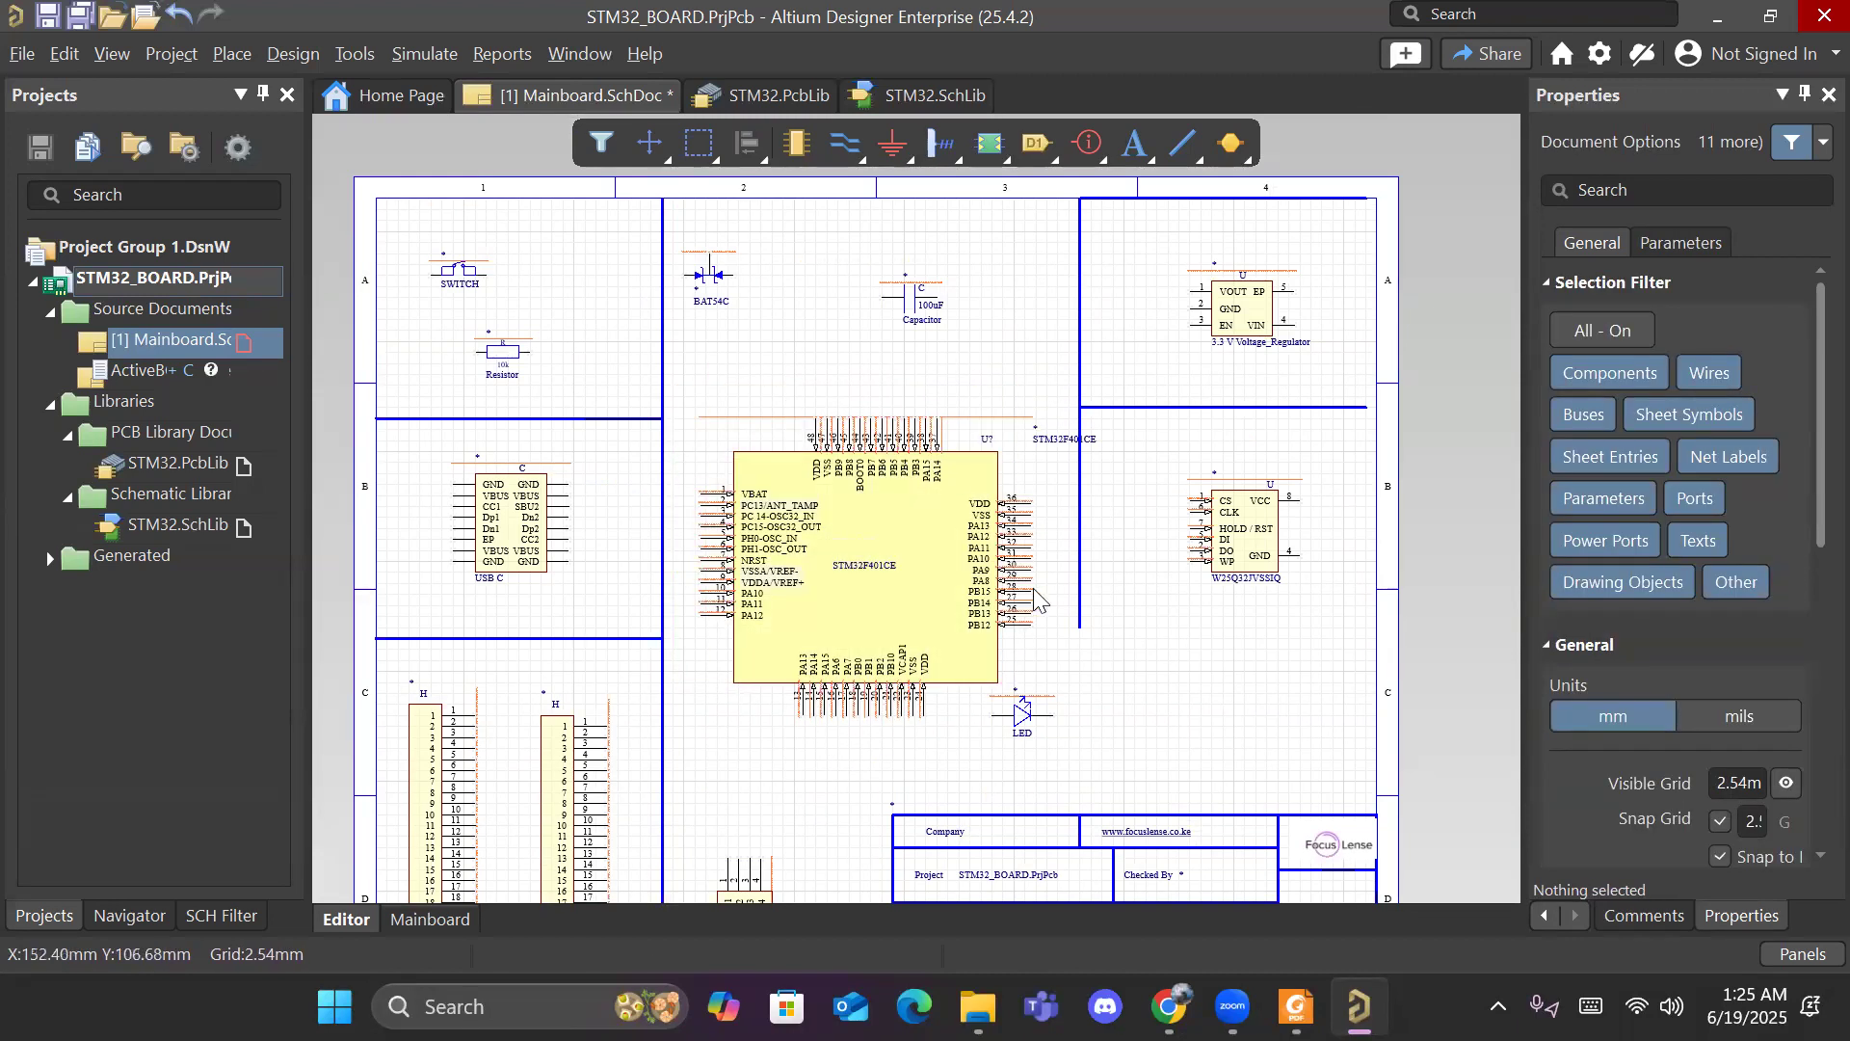
# Step: Move the LED to just below the microcontroller's bottom pins
pyautogui.click(1023, 721)
pyautogui.click(1024, 746)
pyautogui.click(1018, 721)
pyautogui.moveTo(1023, 720); pyautogui.dragTo(852, 771)
pyautogui.click(1000, 737)
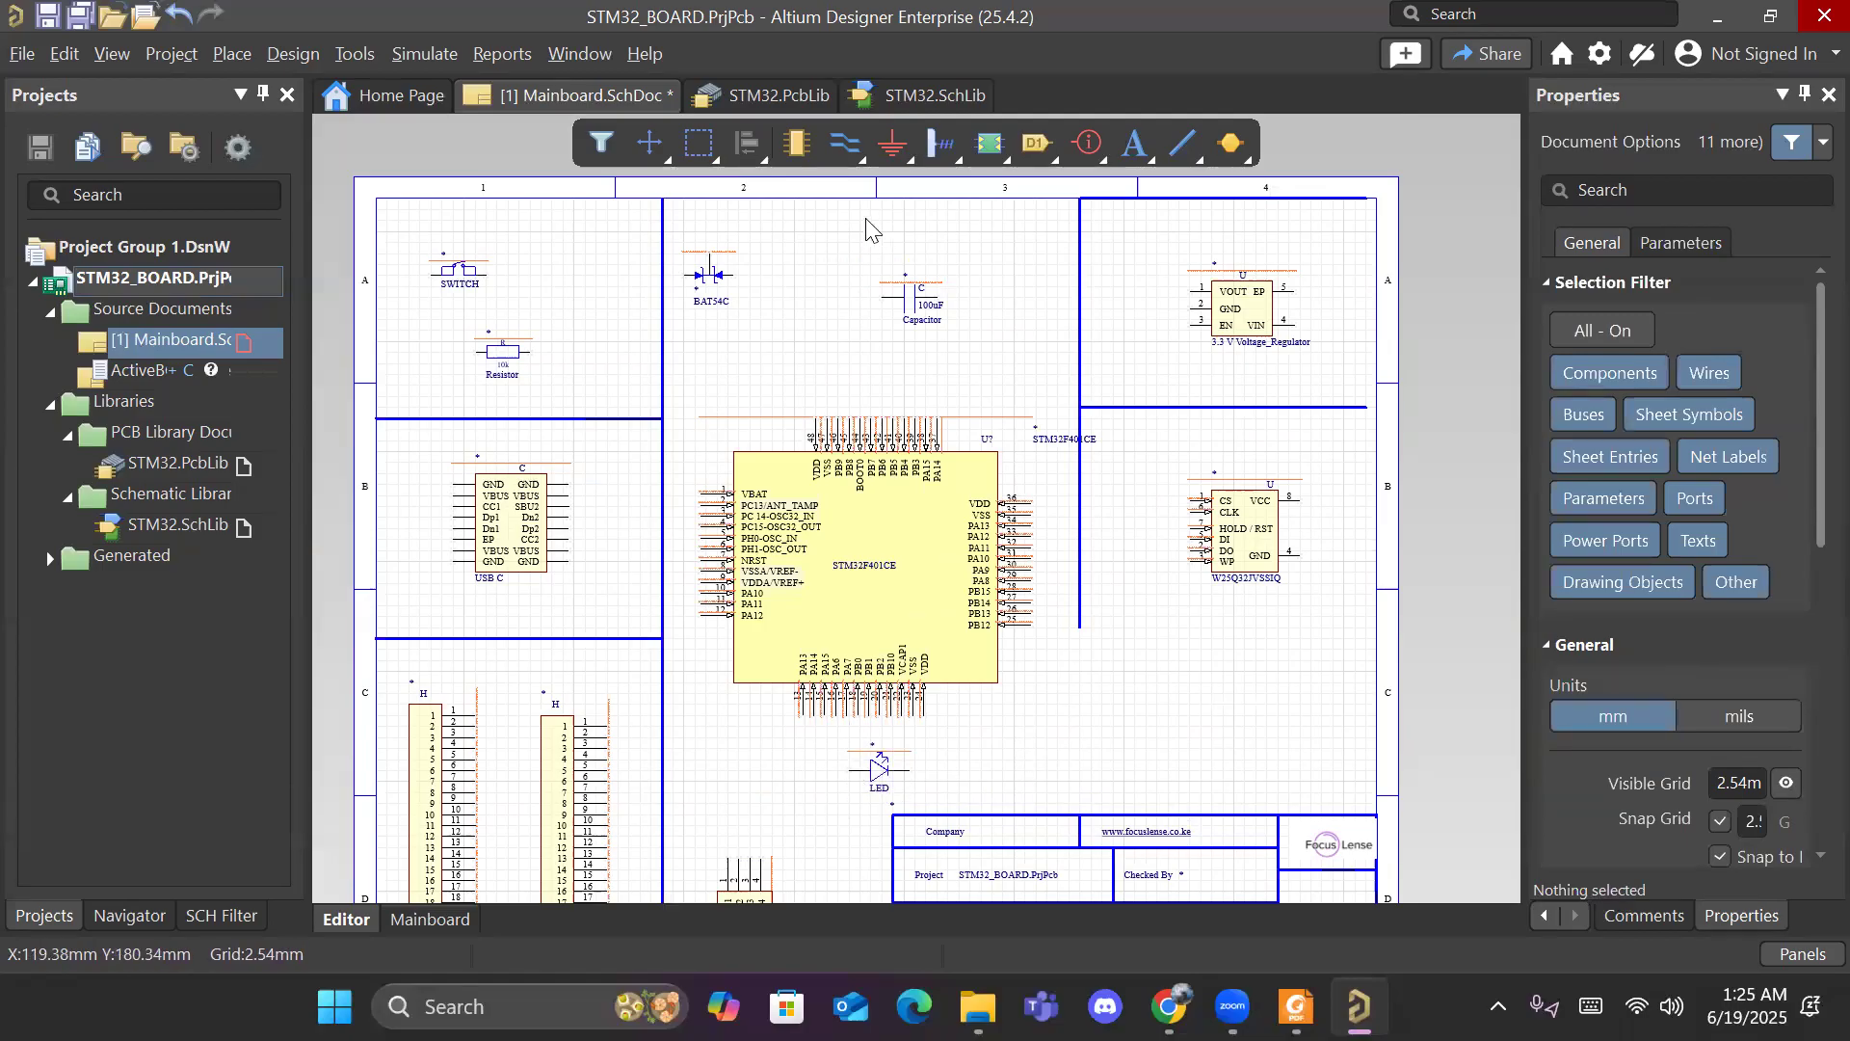
# Step: Move the BAT54C diode right, next to the capacitor above the microcontroller
pyautogui.click(709, 276)
pyautogui.moveTo(709, 277); pyautogui.dragTo(796, 294)
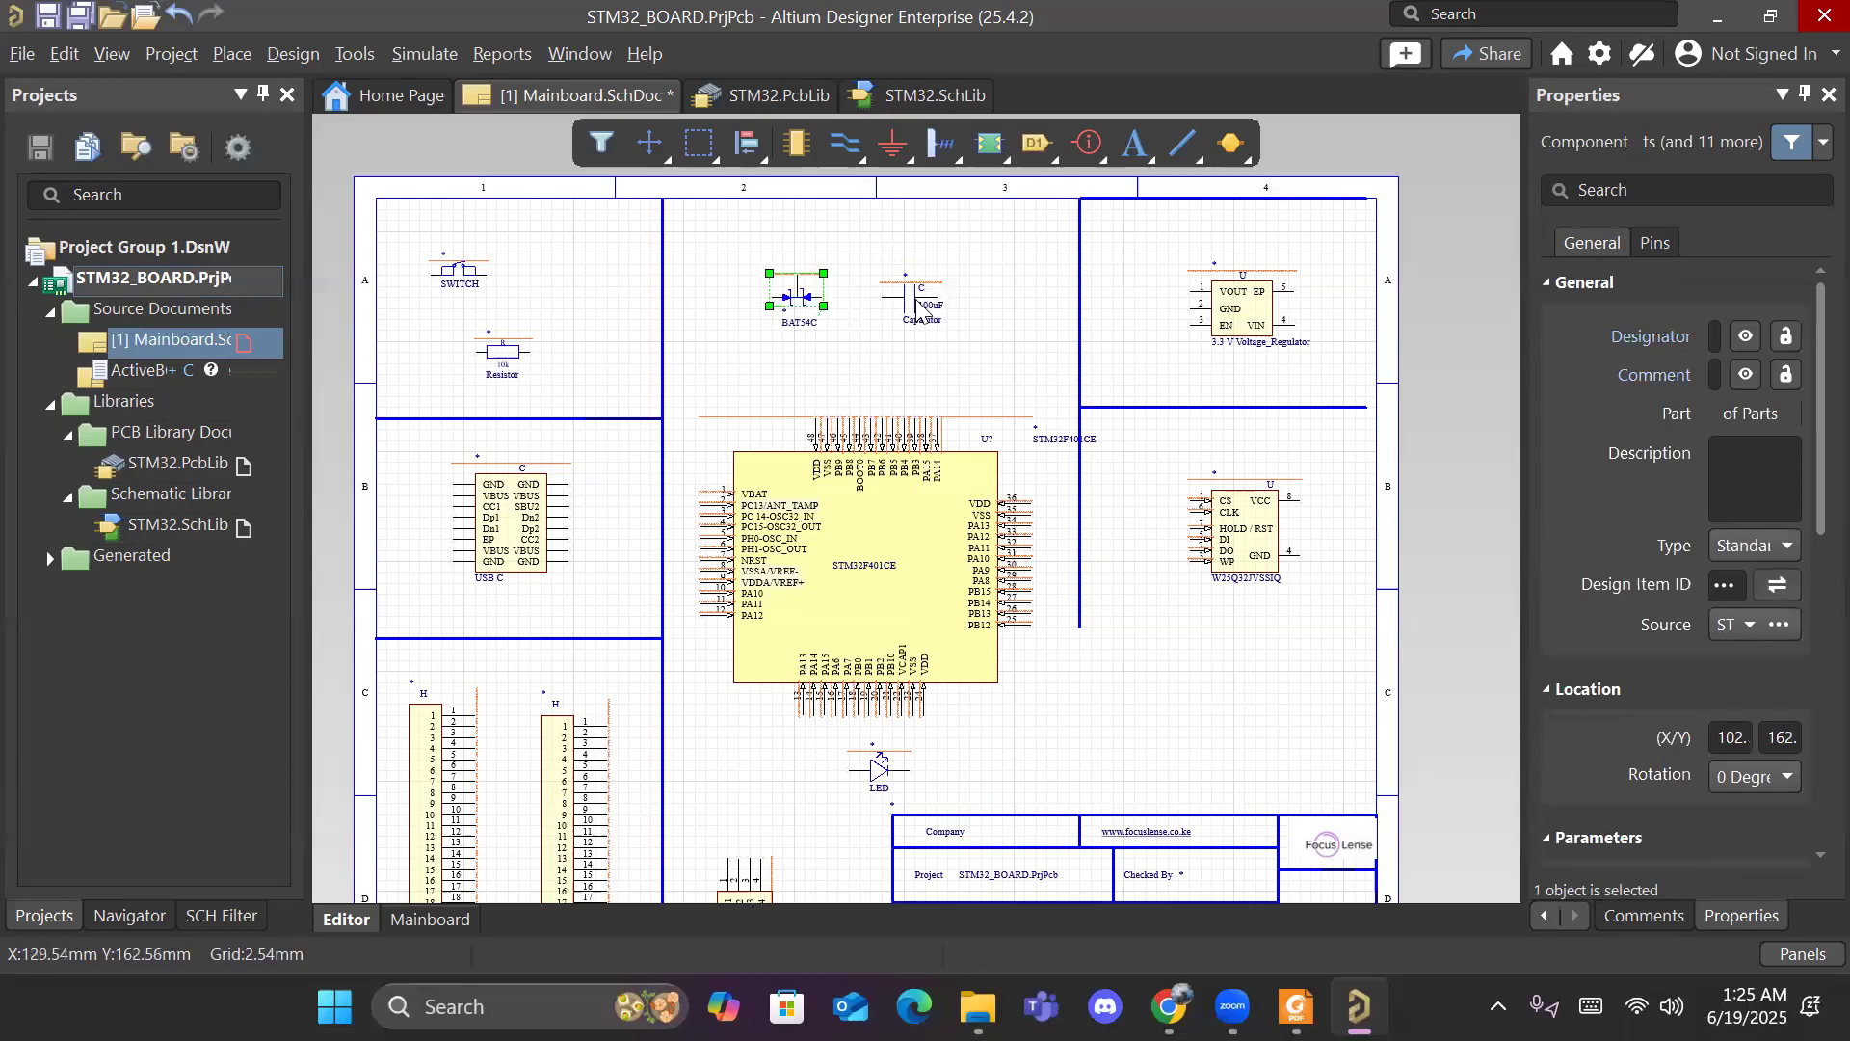
pyautogui.click(907, 301)
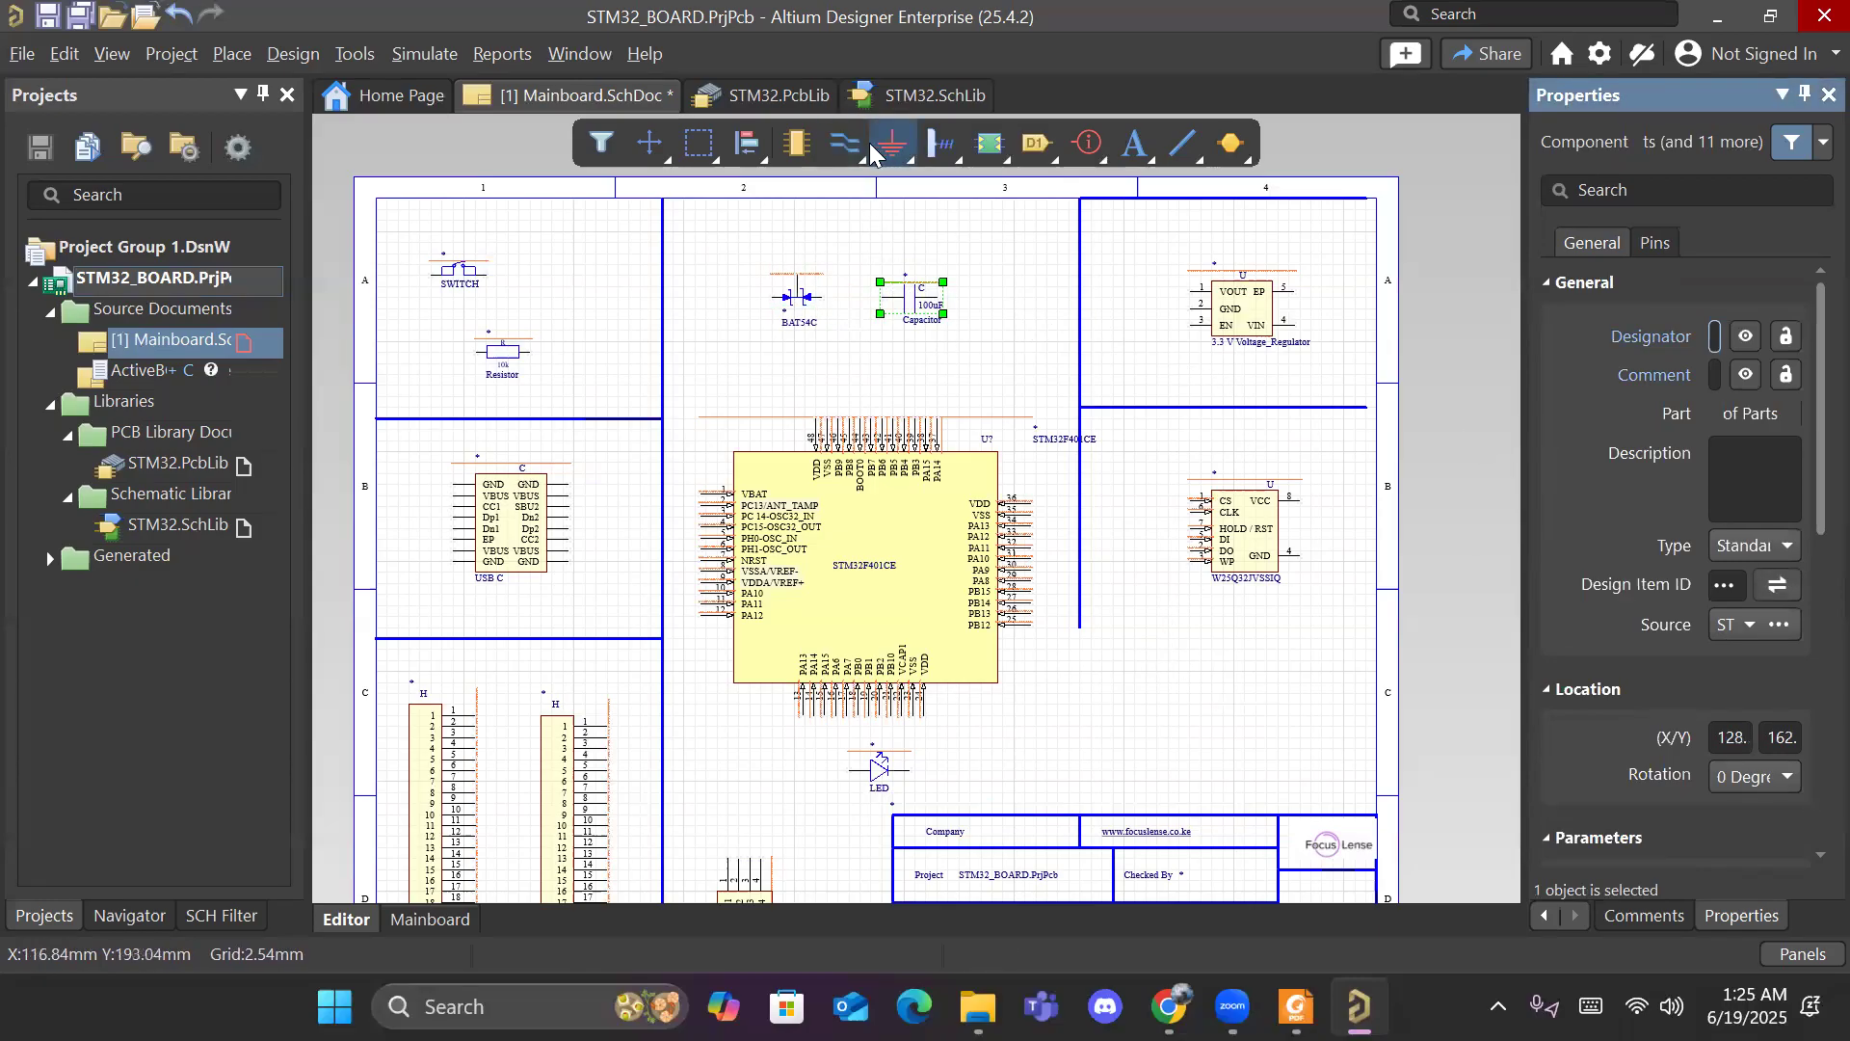
pyautogui.click(1183, 144)
pyautogui.click(1173, 174)
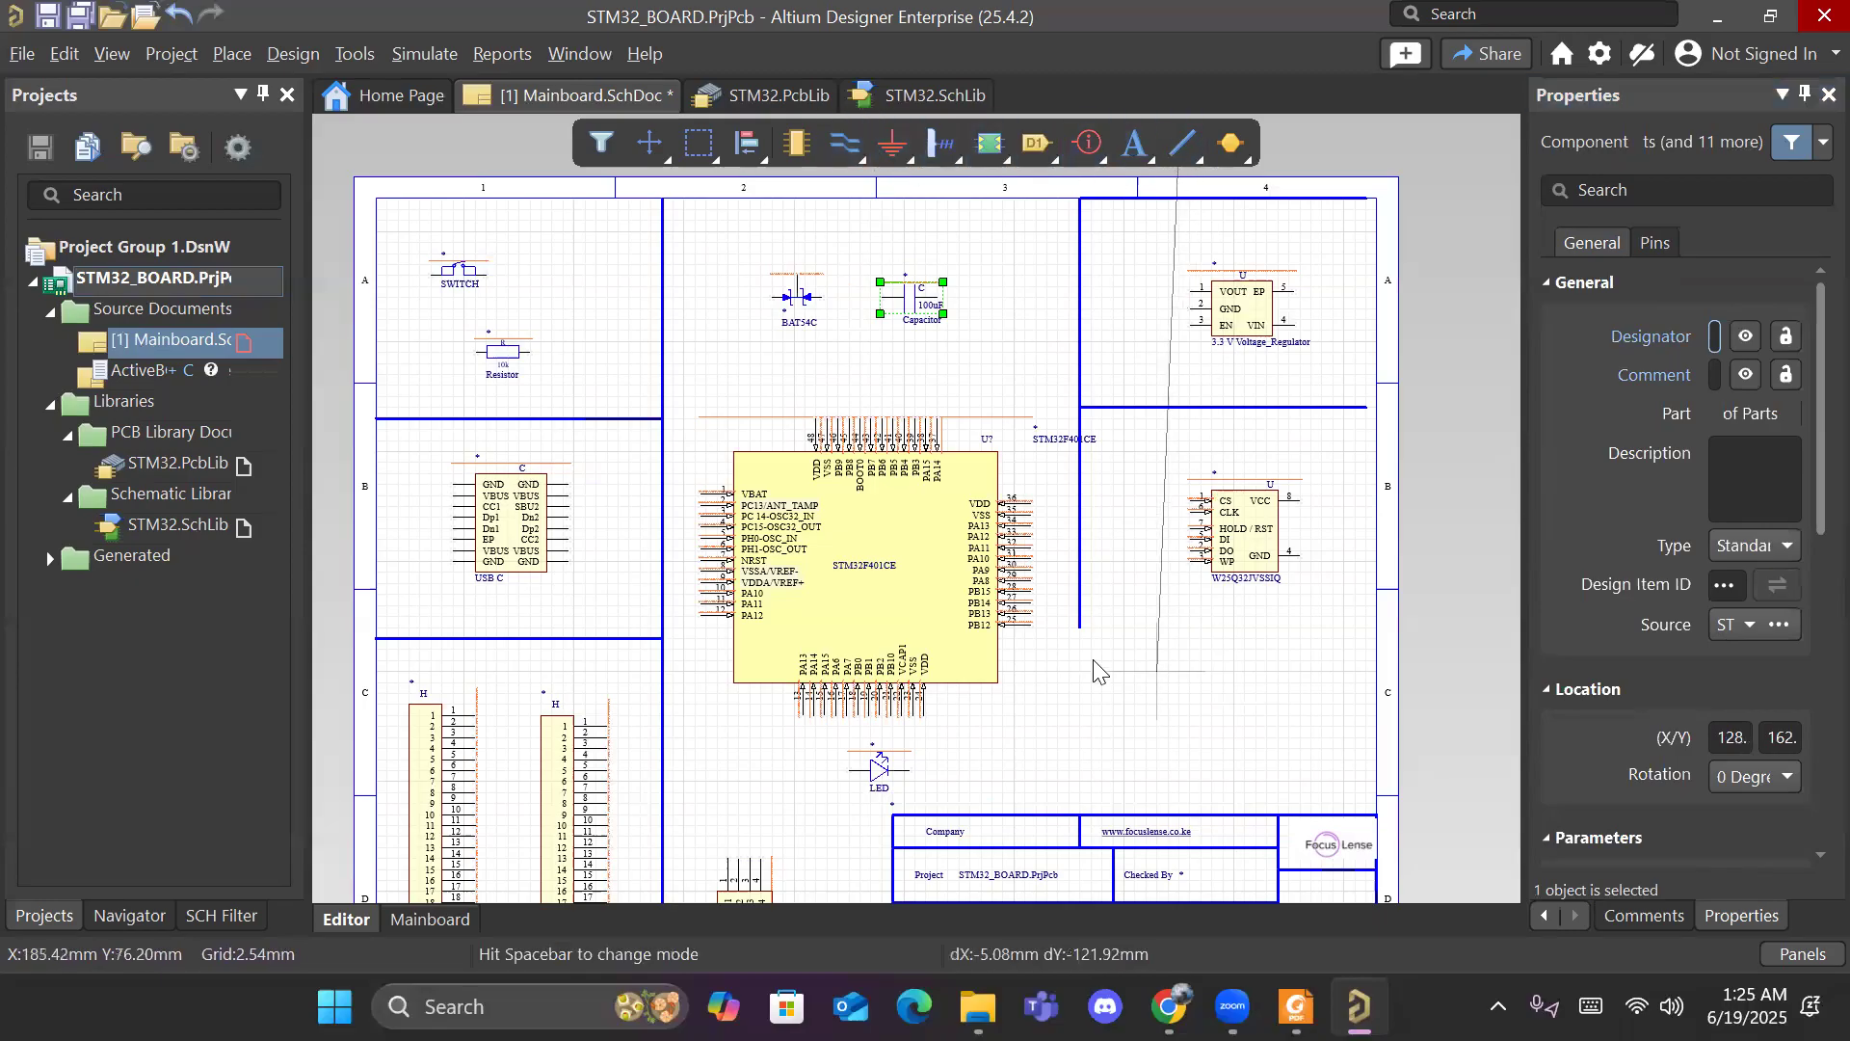
pyautogui.press('Escape')
pyautogui.press('Escape')
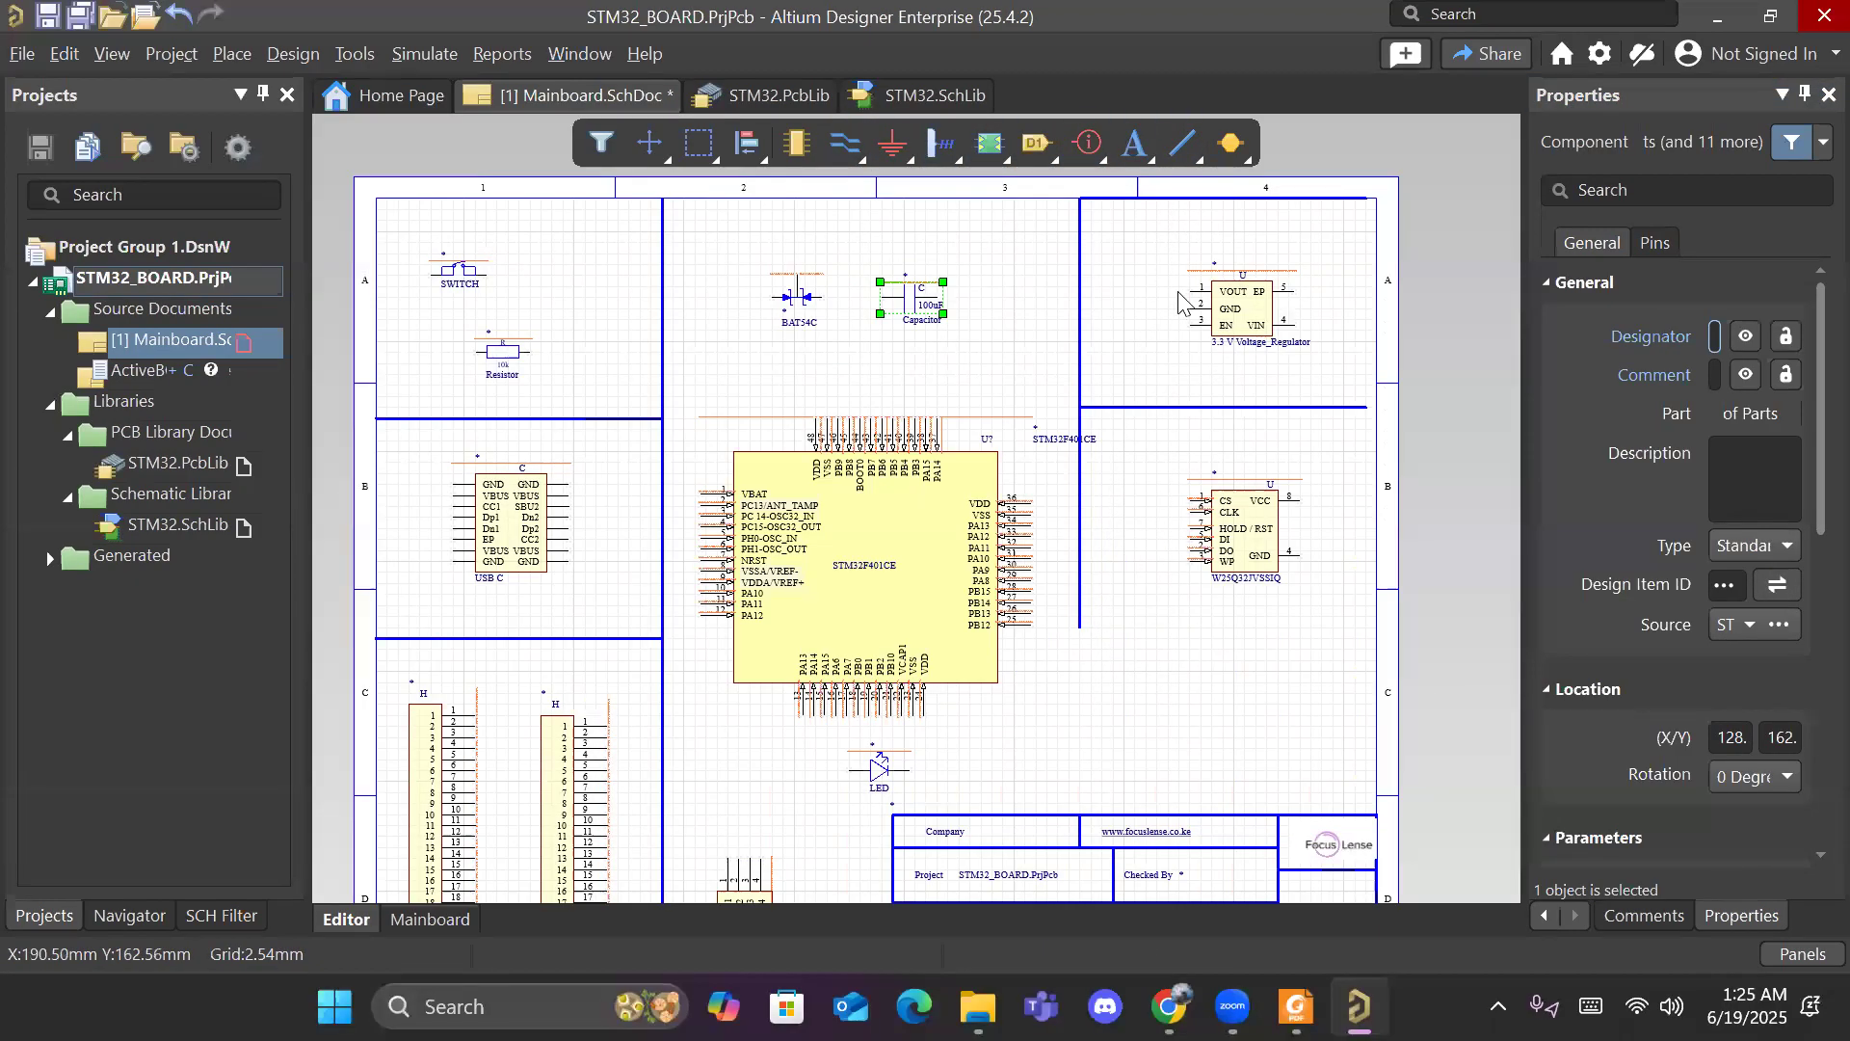
# Step: Draw a horizontal line about 69 mm long below the W25Q32JVSSIQ, from the section's vertical line to the sheet's right border
pyautogui.click(1195, 157)
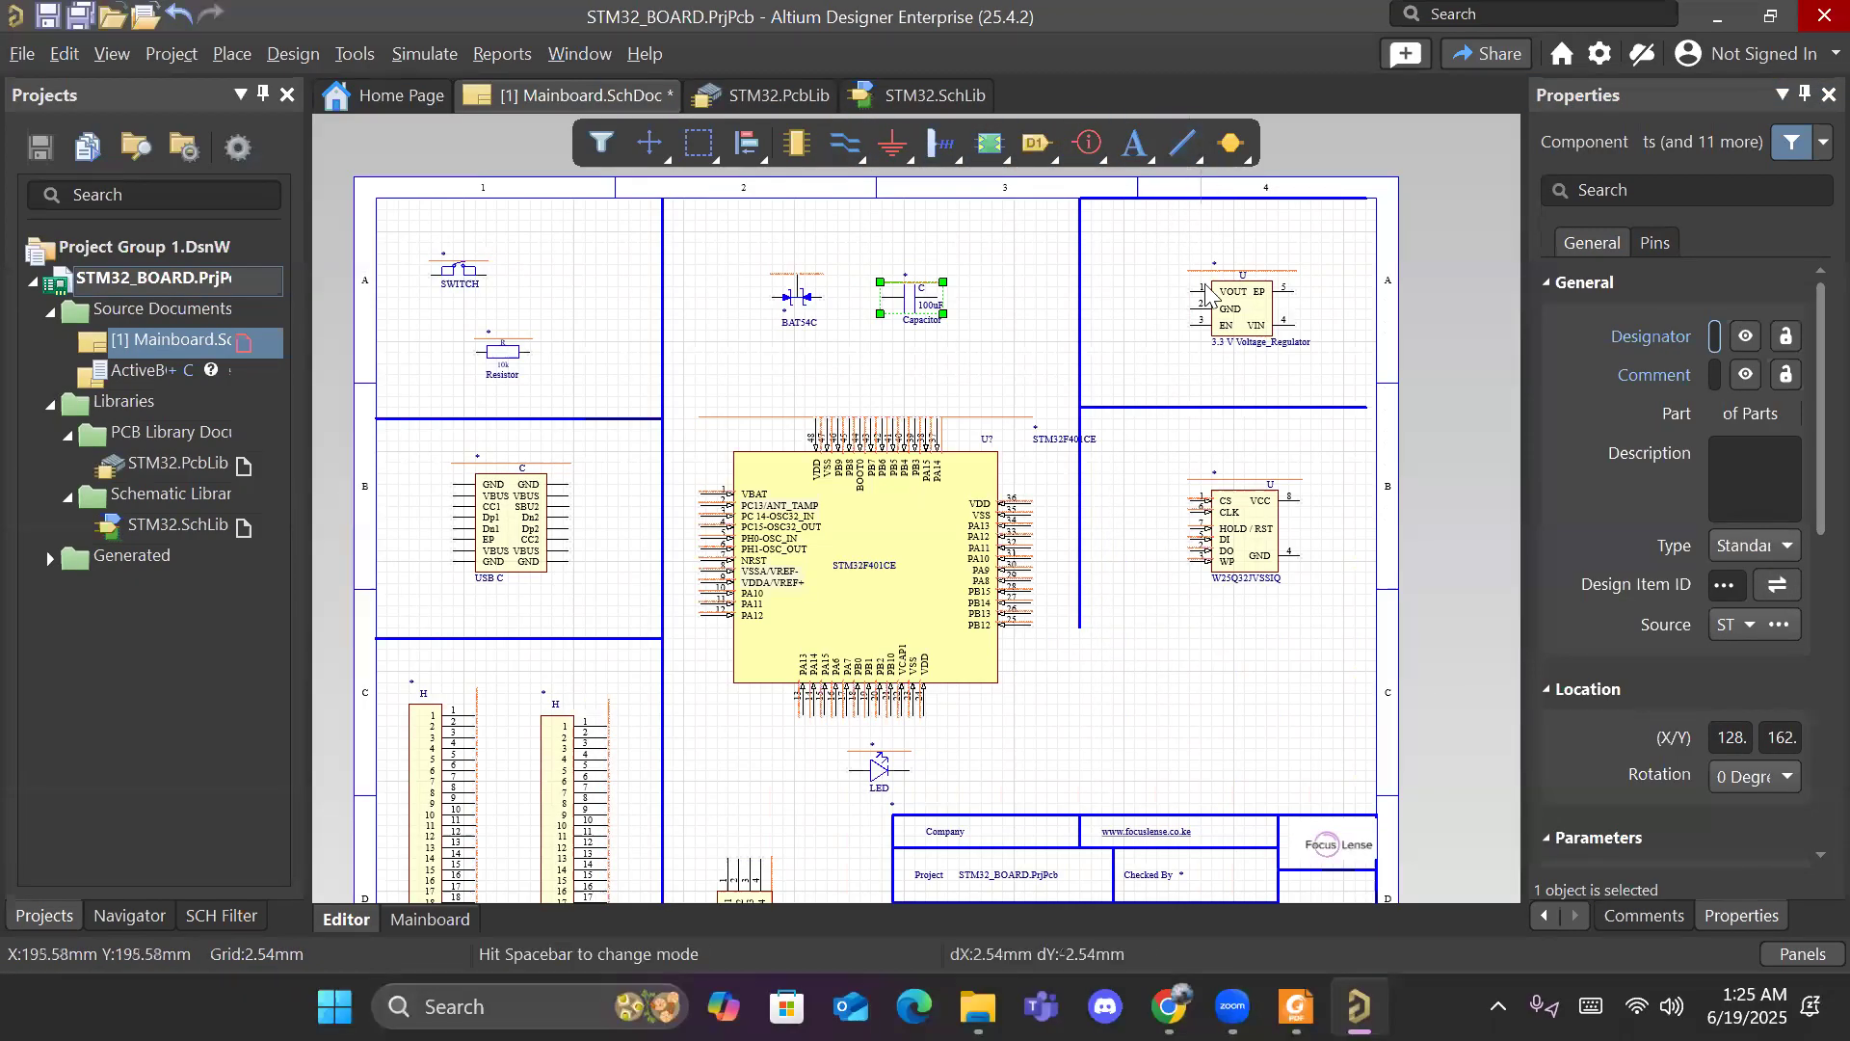
pyautogui.click(1081, 628)
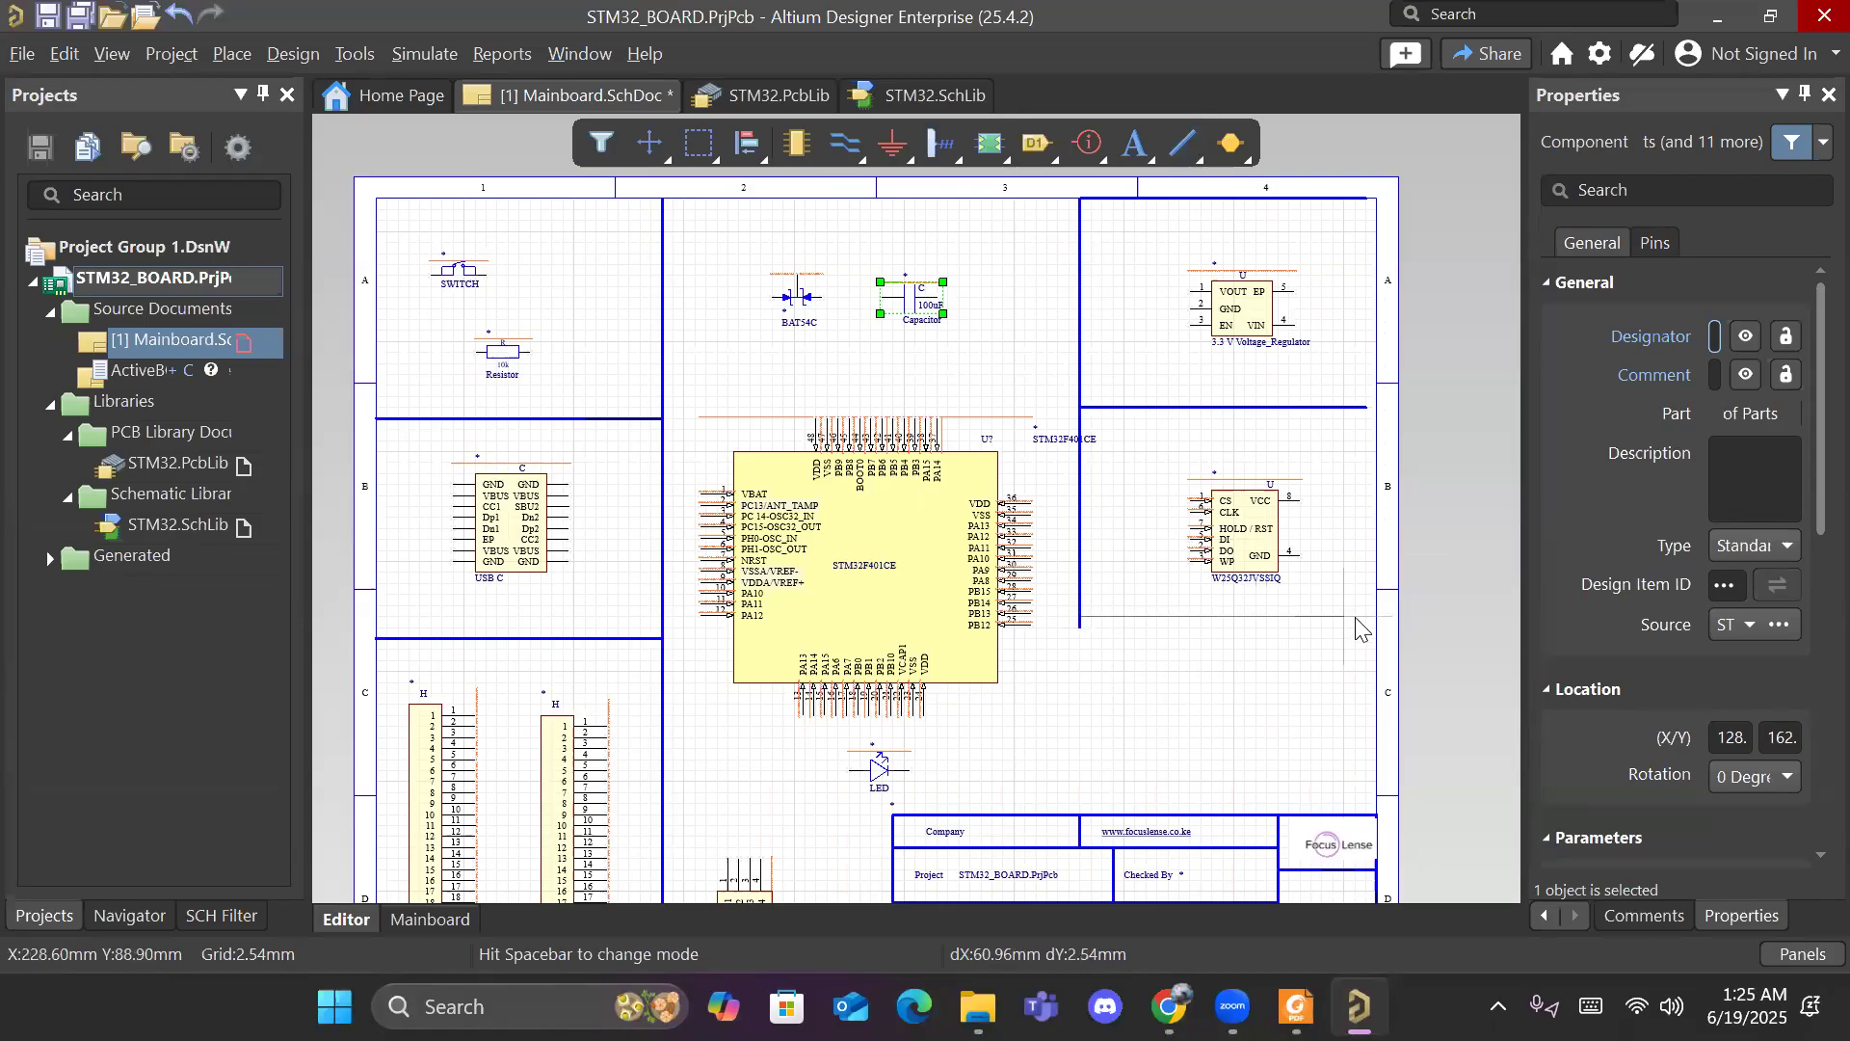
pyautogui.click(1379, 633)
pyautogui.rightClick(1392, 686)
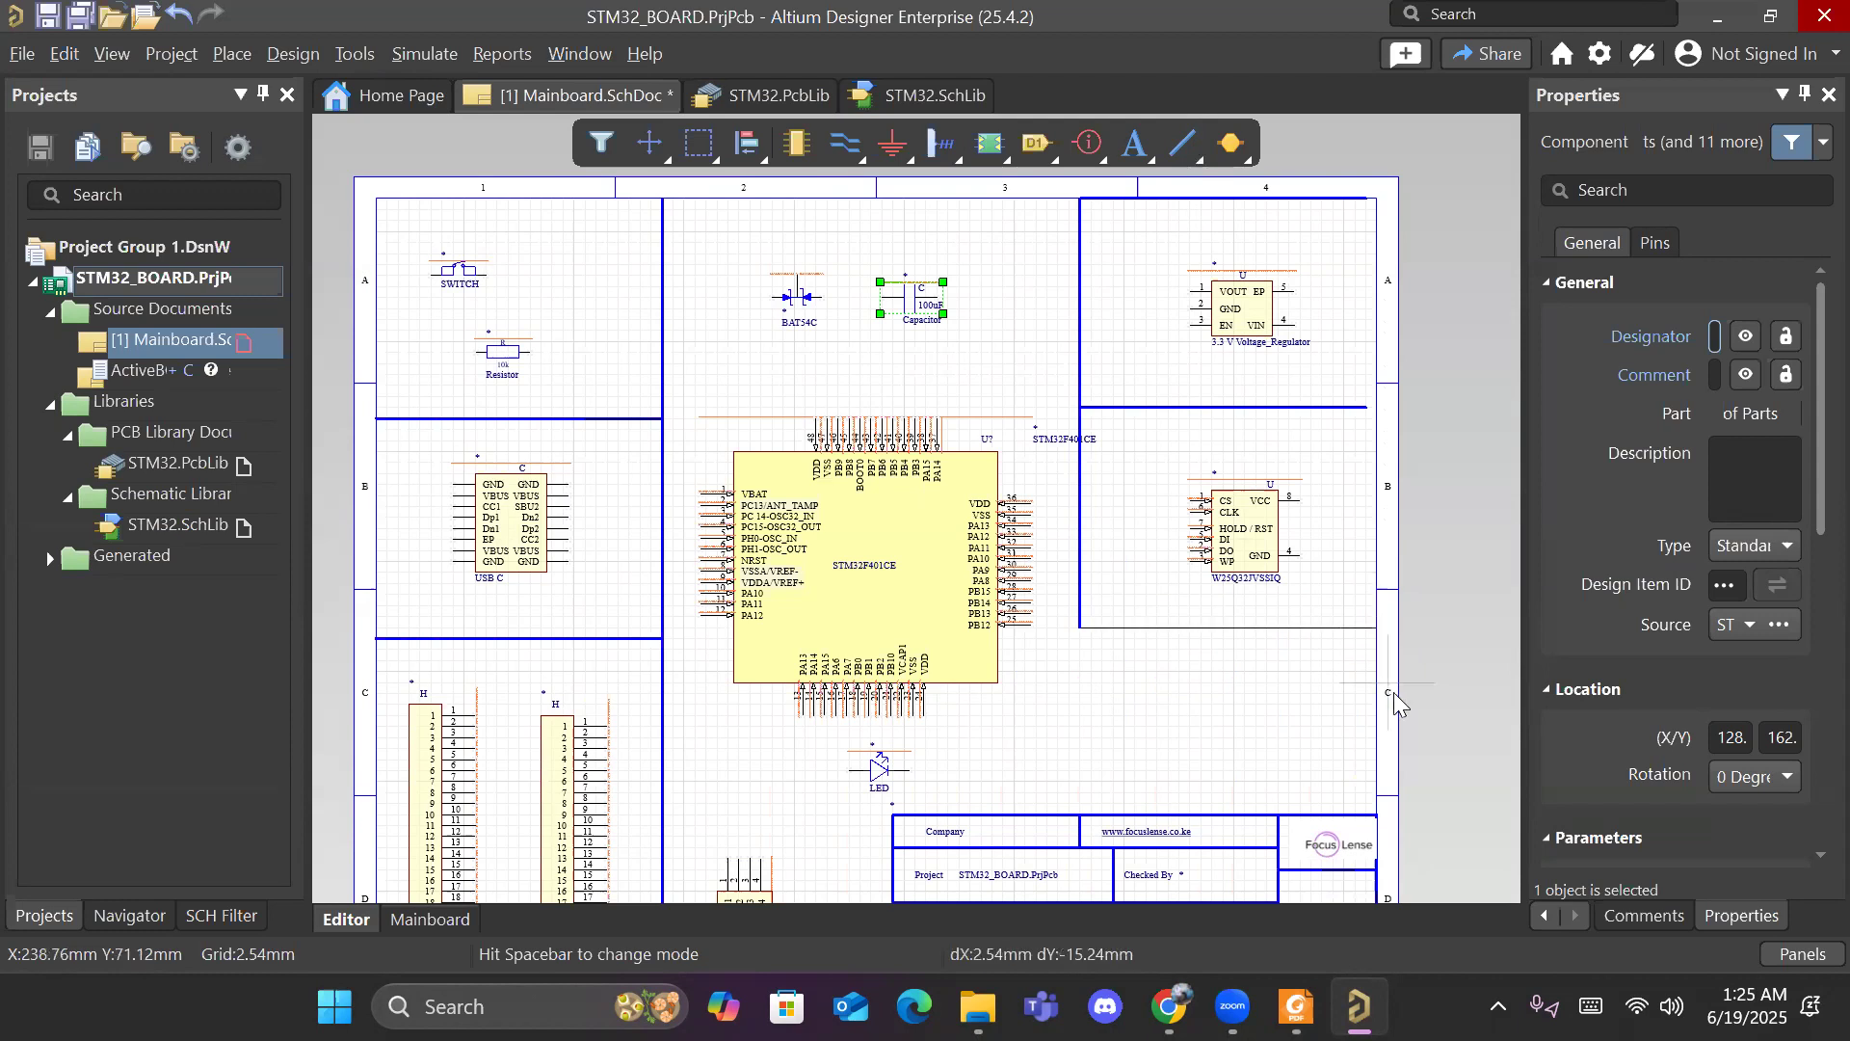
pyautogui.rightClick(1314, 640)
# Step: Set the horizontal line below the W25Q32JVSSIQ to blue colour and Medium width
pyautogui.click(1797, 496)
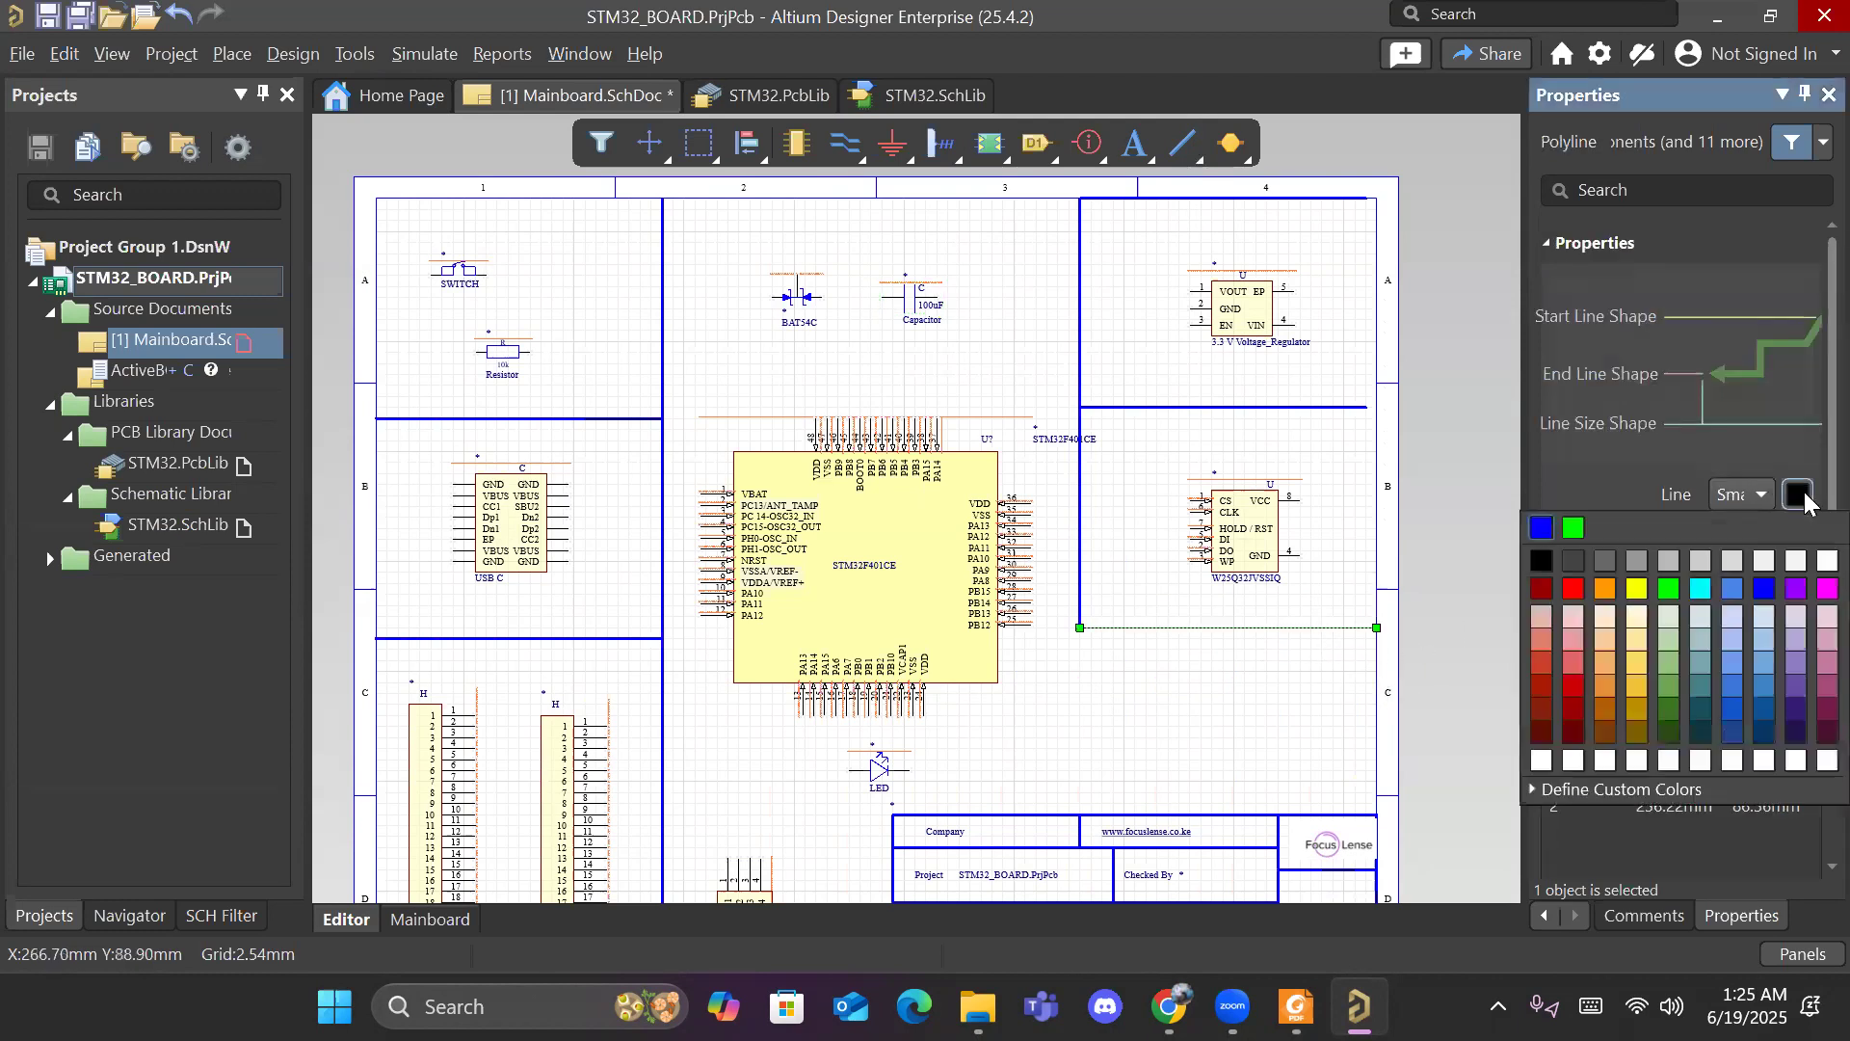
pyautogui.click(1767, 585)
pyautogui.click(1756, 501)
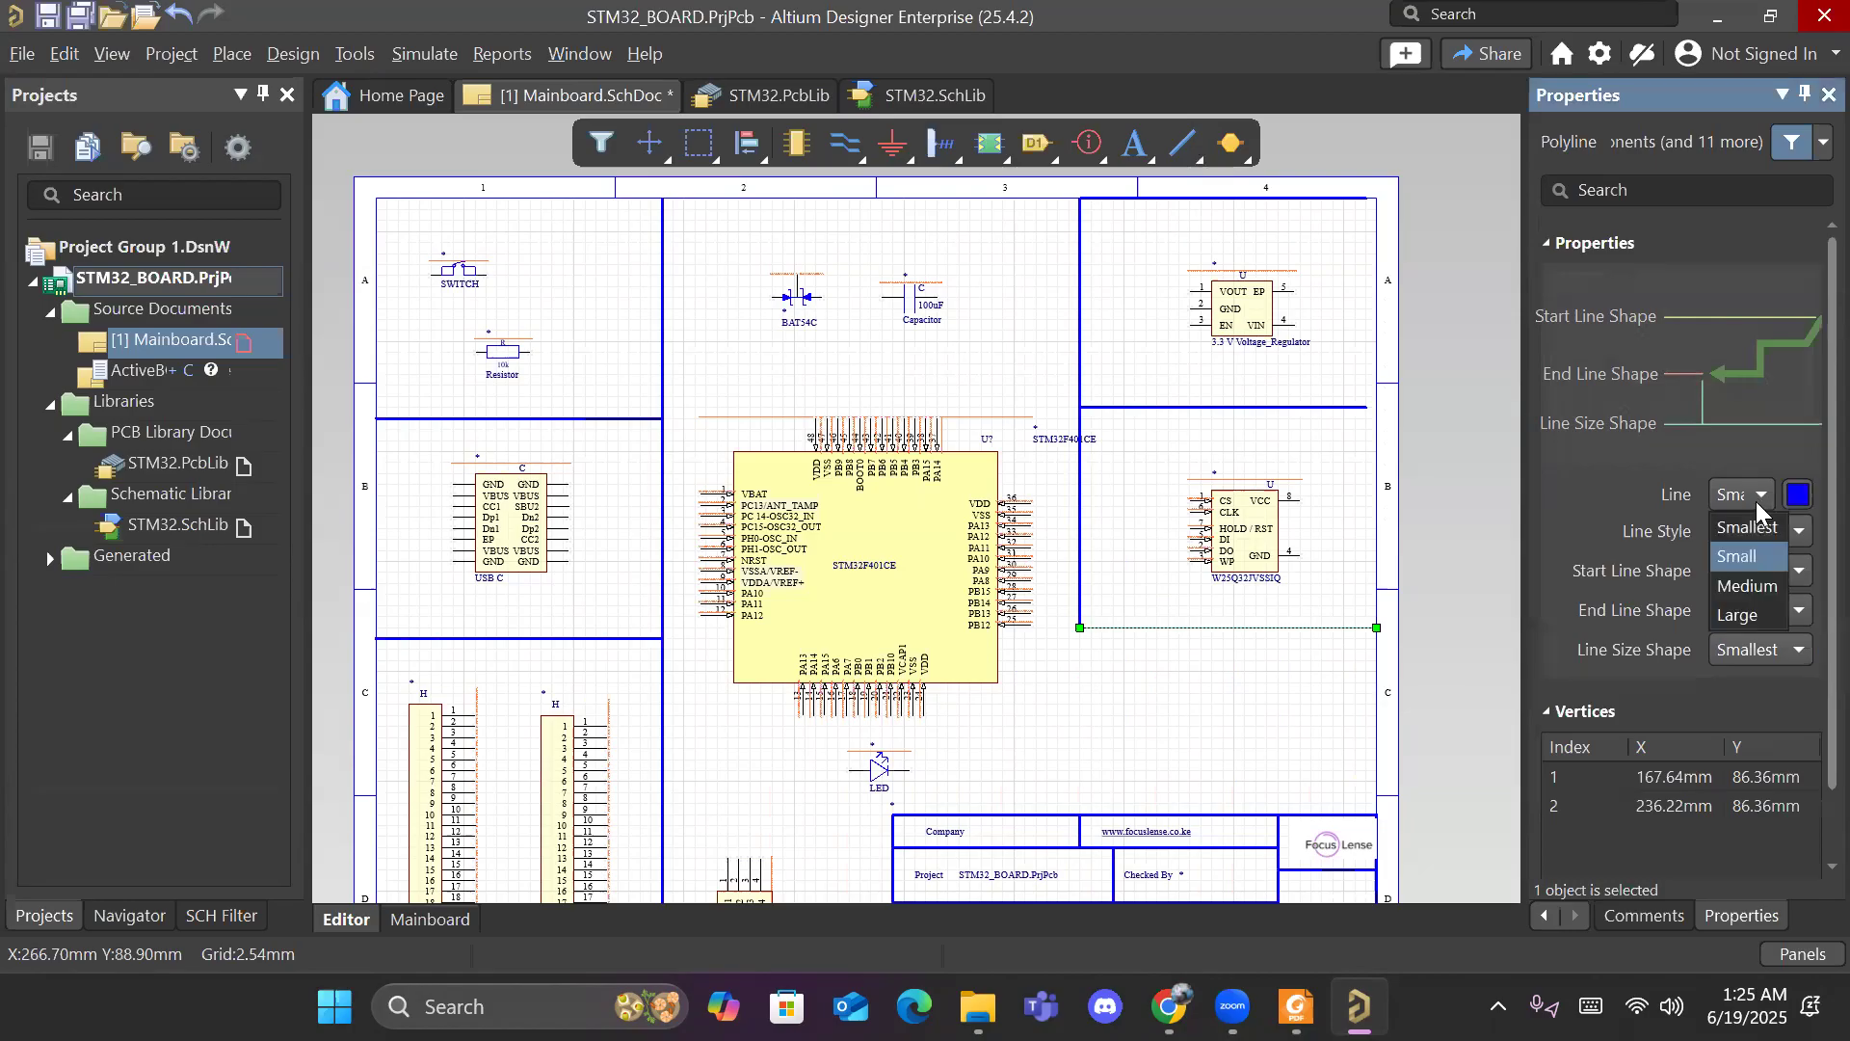
pyautogui.click(1748, 585)
pyautogui.click(1264, 713)
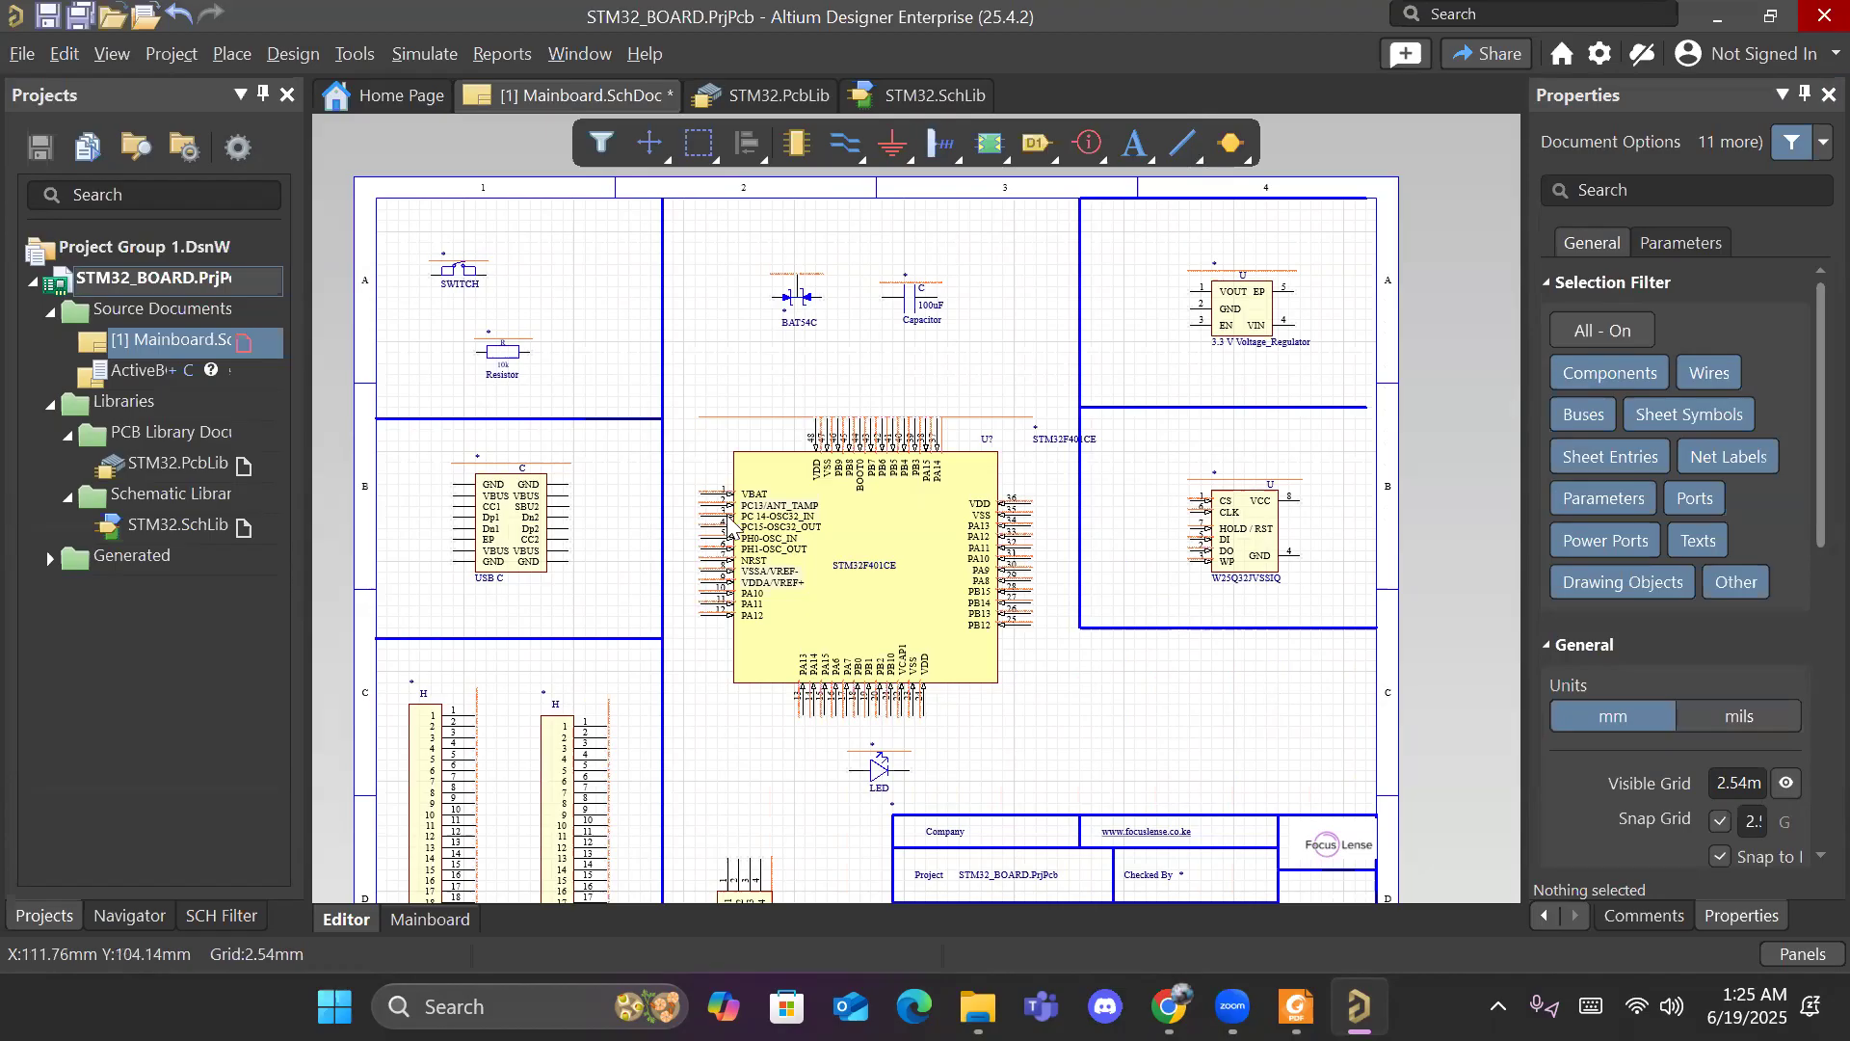
# Step: Move the resistor up beside the SWITCH in the upper-left section
pyautogui.click(505, 352)
pyautogui.moveTo(504, 352); pyautogui.dragTo(559, 289)
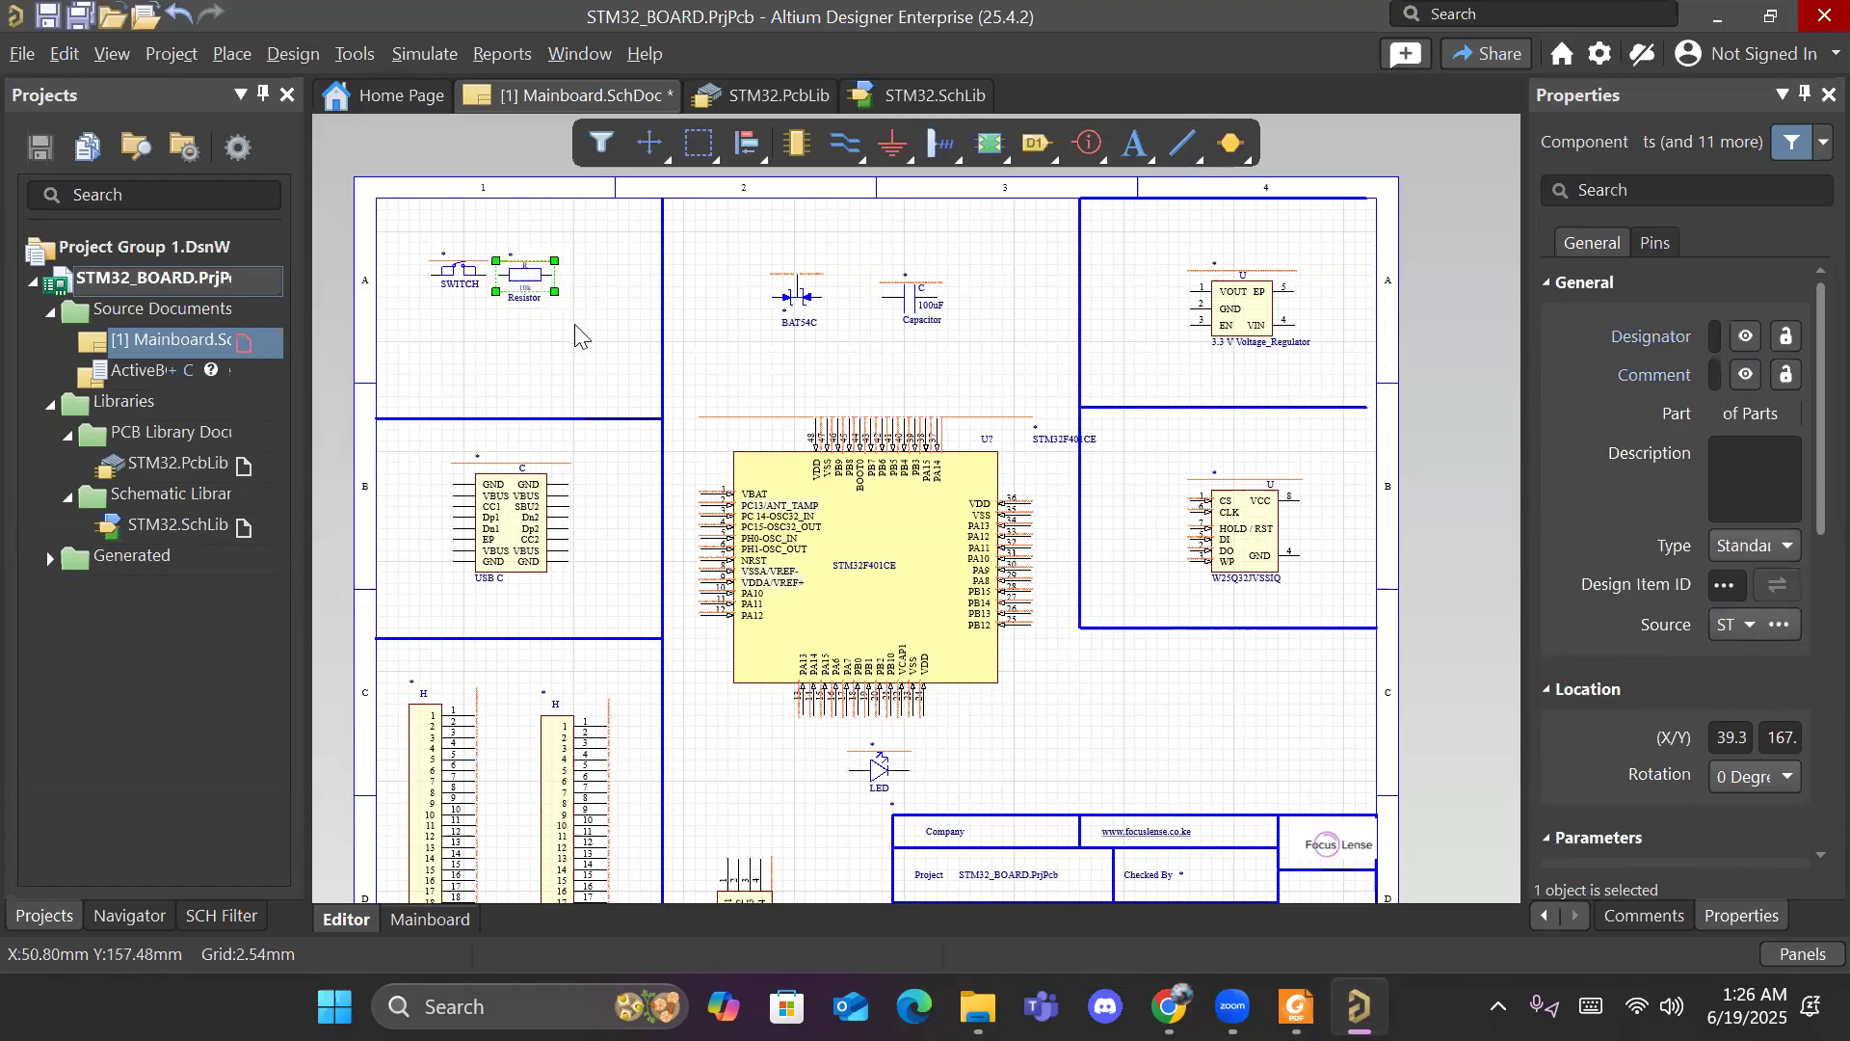
pyautogui.click(578, 336)
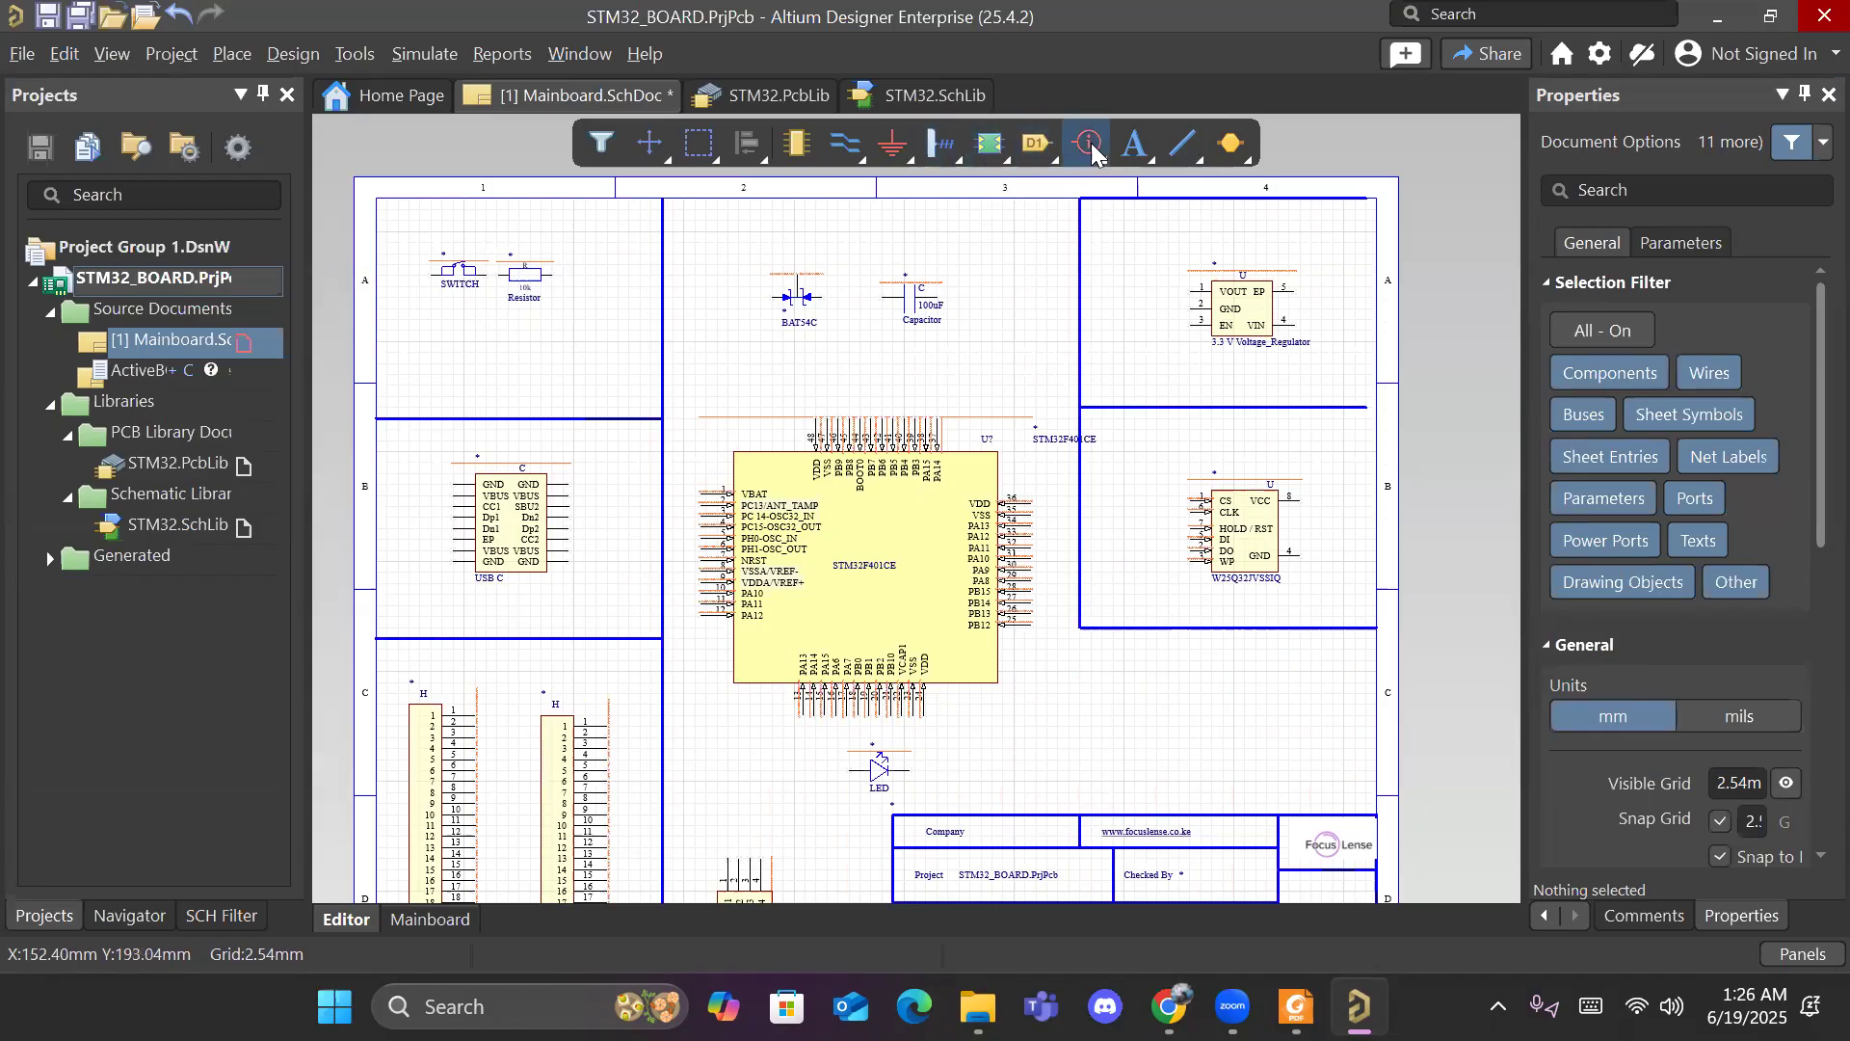
# Step: Place text strings above the USB C connector and above the 3.3 V voltage regulator
pyautogui.click(1130, 143)
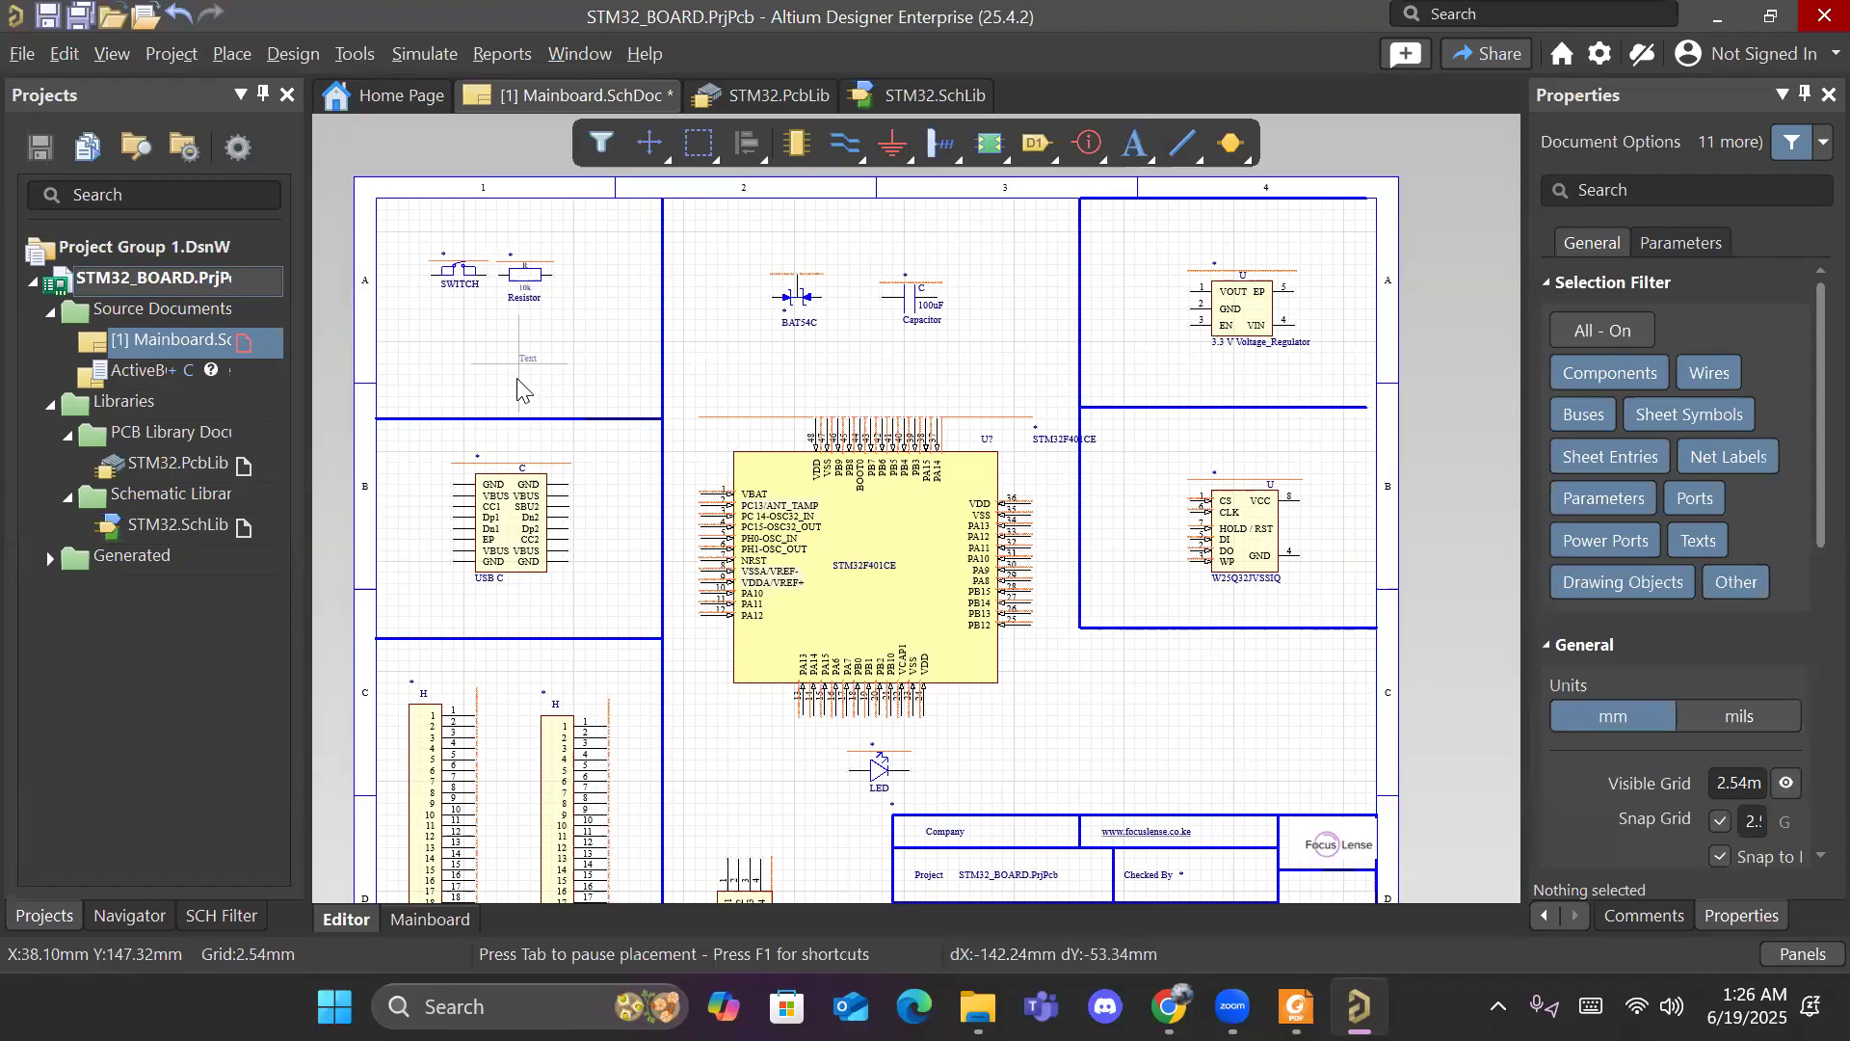
pyautogui.click(488, 437)
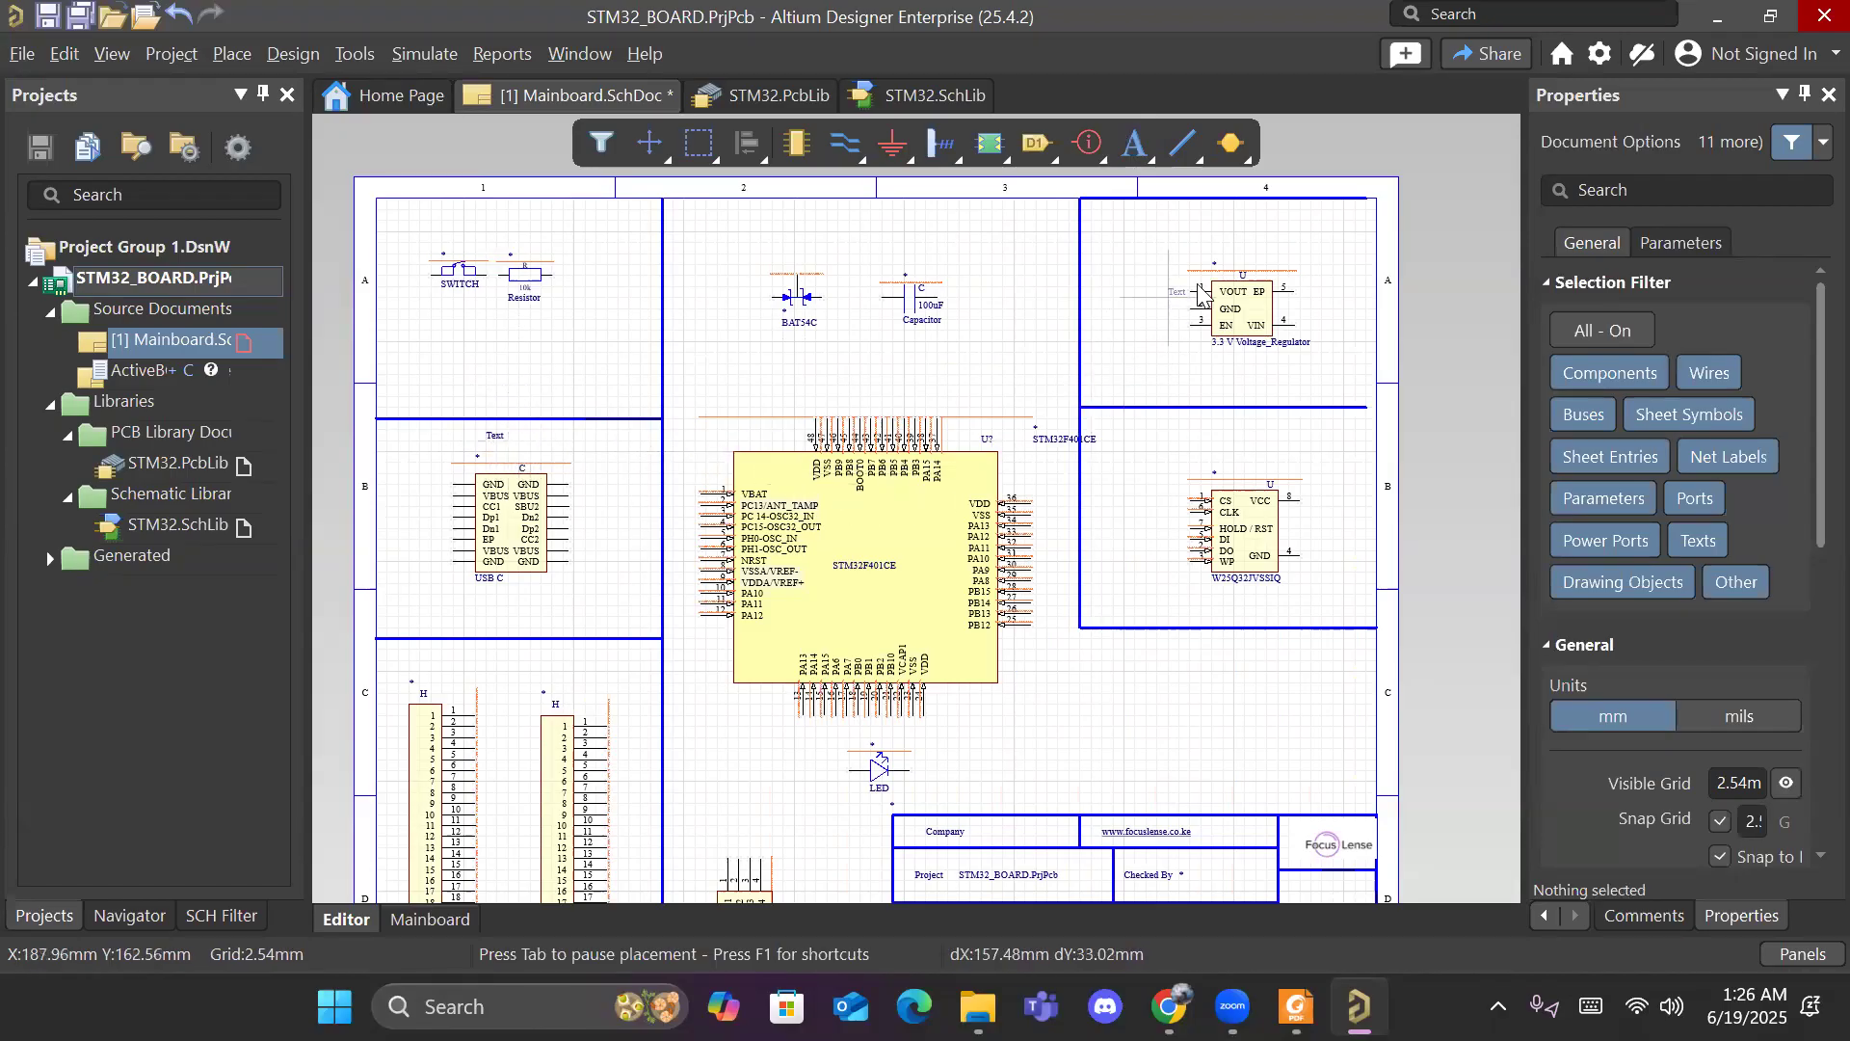
pyautogui.click(1226, 234)
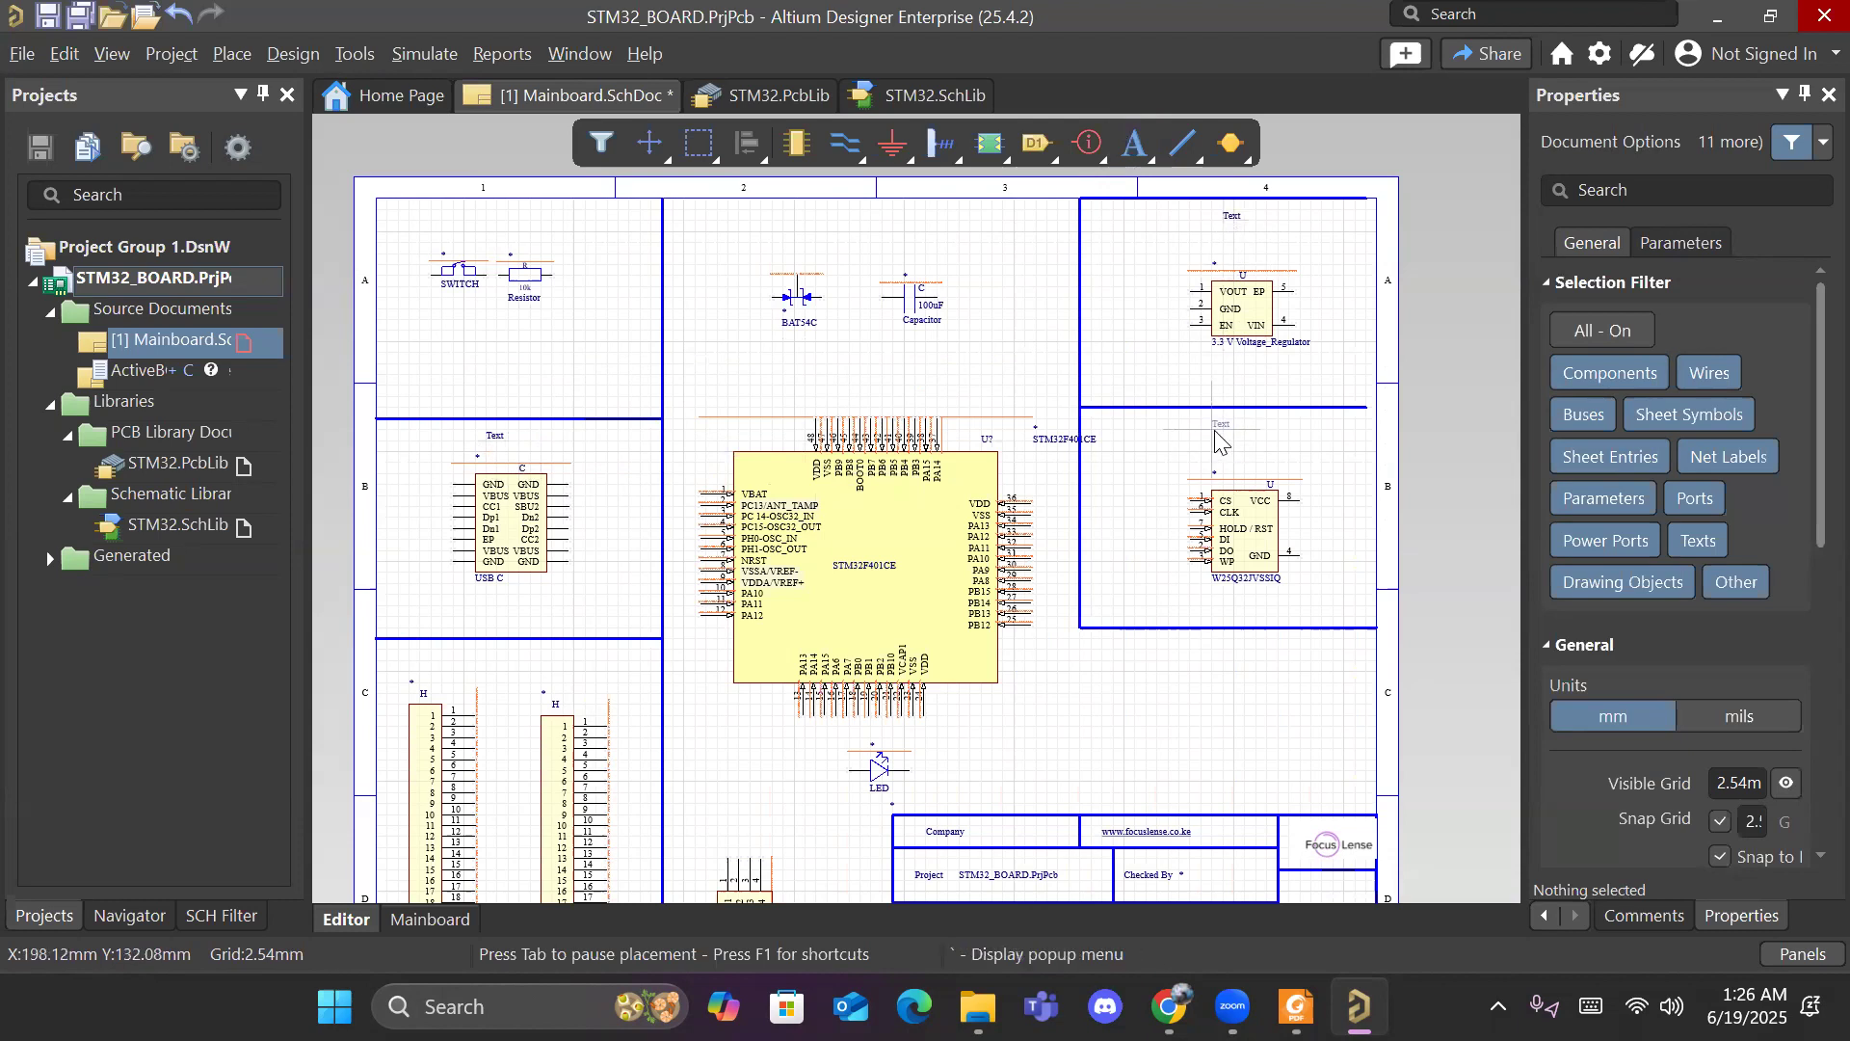
pyautogui.press('Tab')
# Step: Change the text string above the USB C connector to "USB C"
pyautogui.keyDown('ctrl'); pyautogui.scroll(2, 486, 458); pyautogui.keyUp('ctrl')
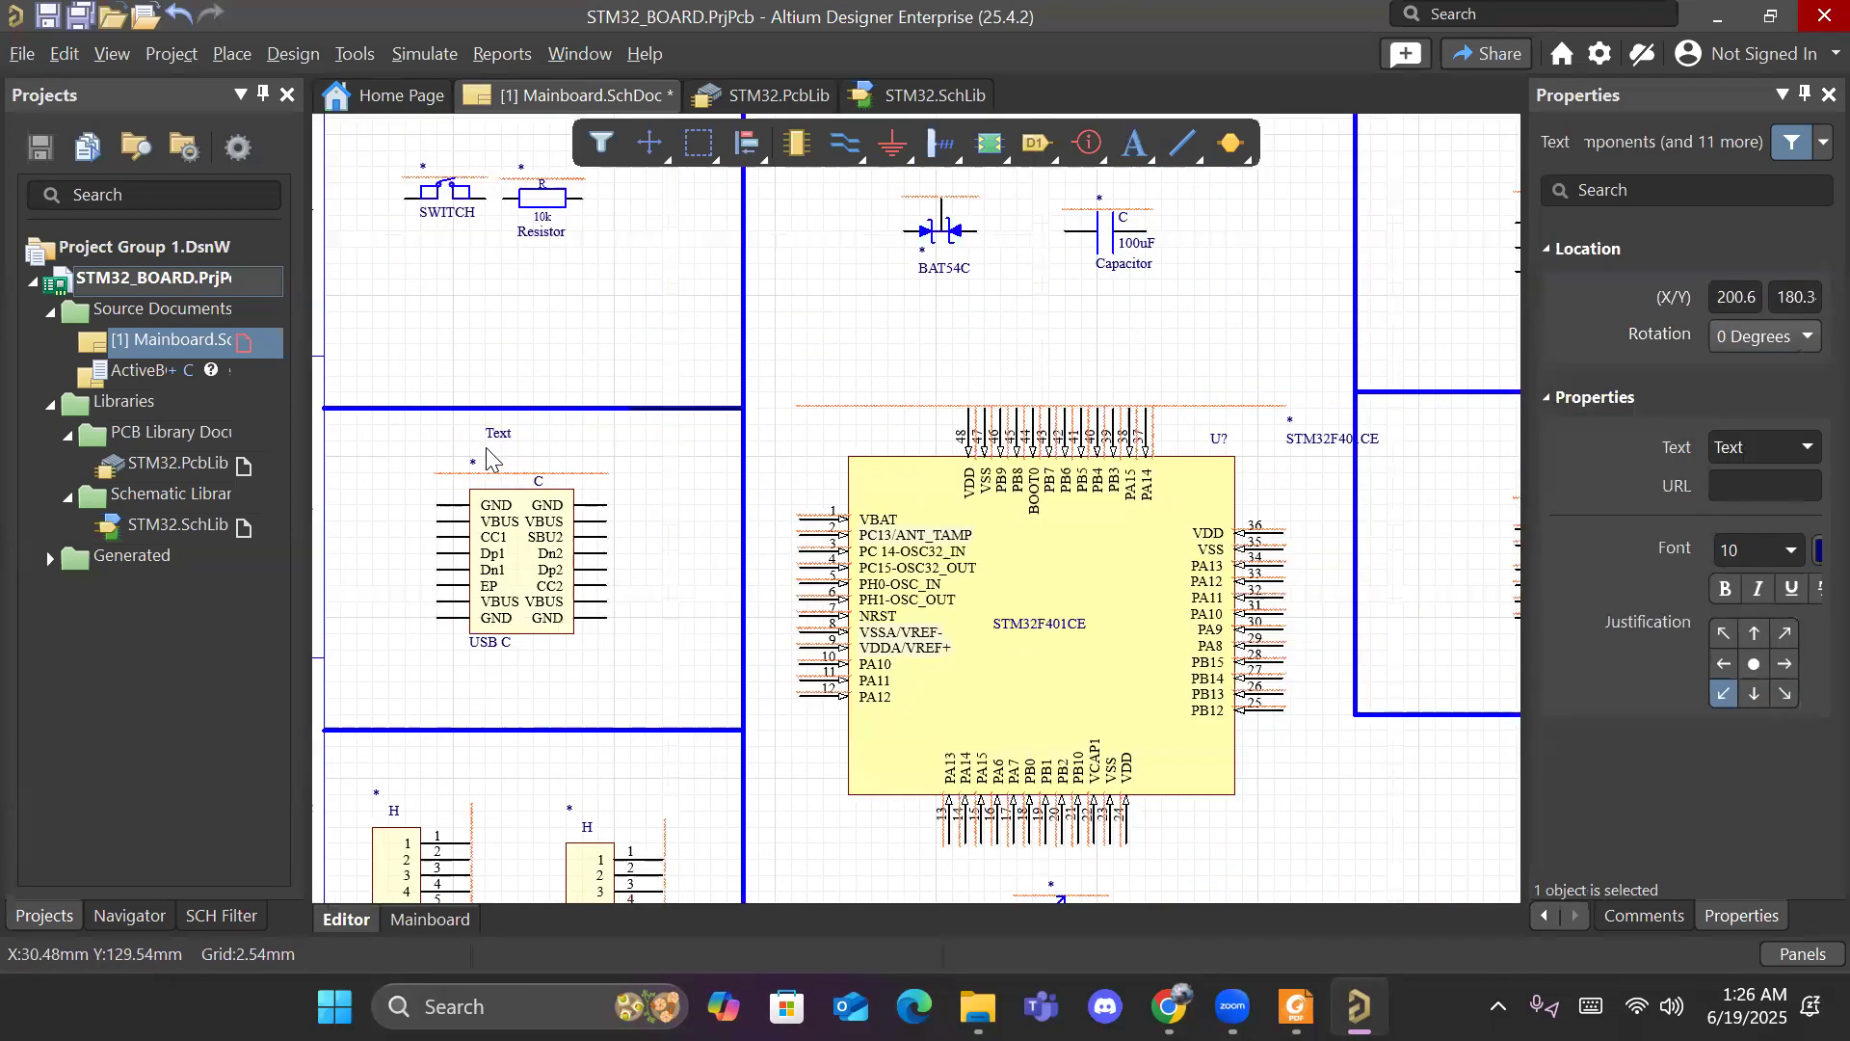
pyautogui.keyDown('ctrl'); pyautogui.scroll(2, 487, 458); pyautogui.keyUp('ctrl')
pyautogui.doubleClick(501, 425)
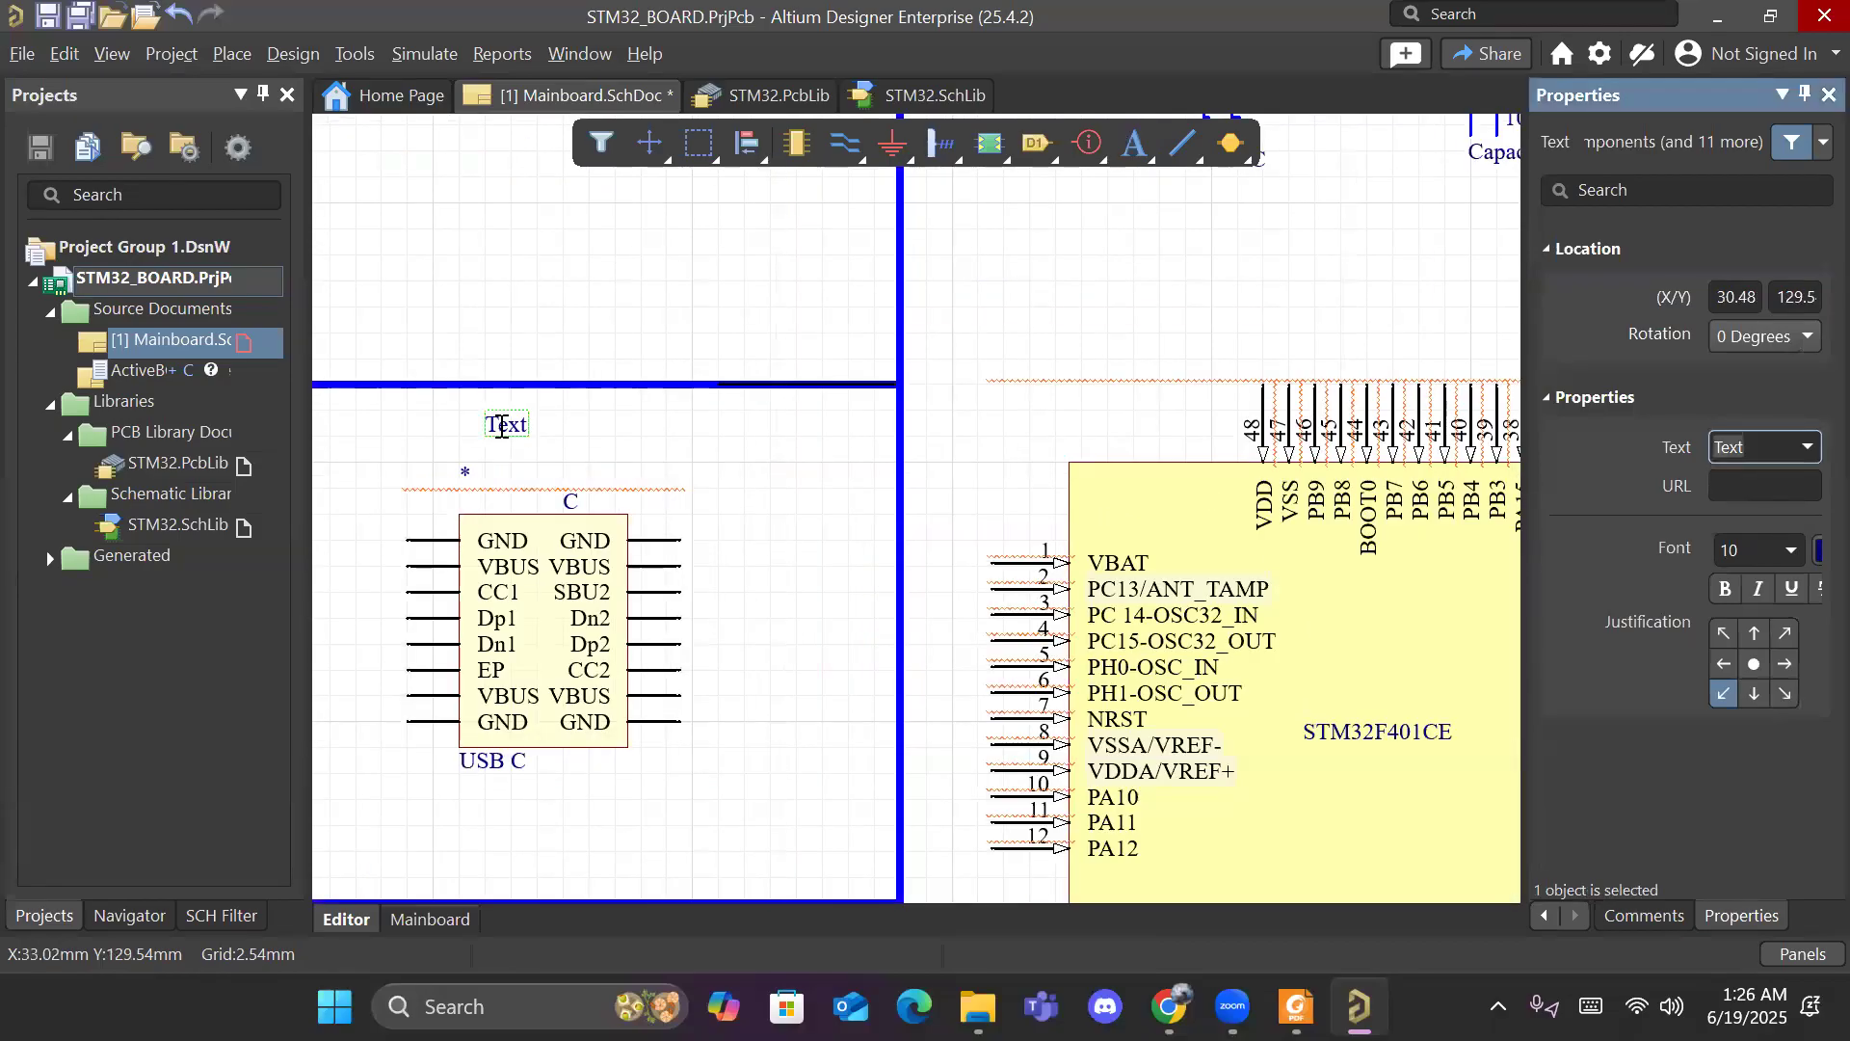
pyautogui.press('BackSpace')
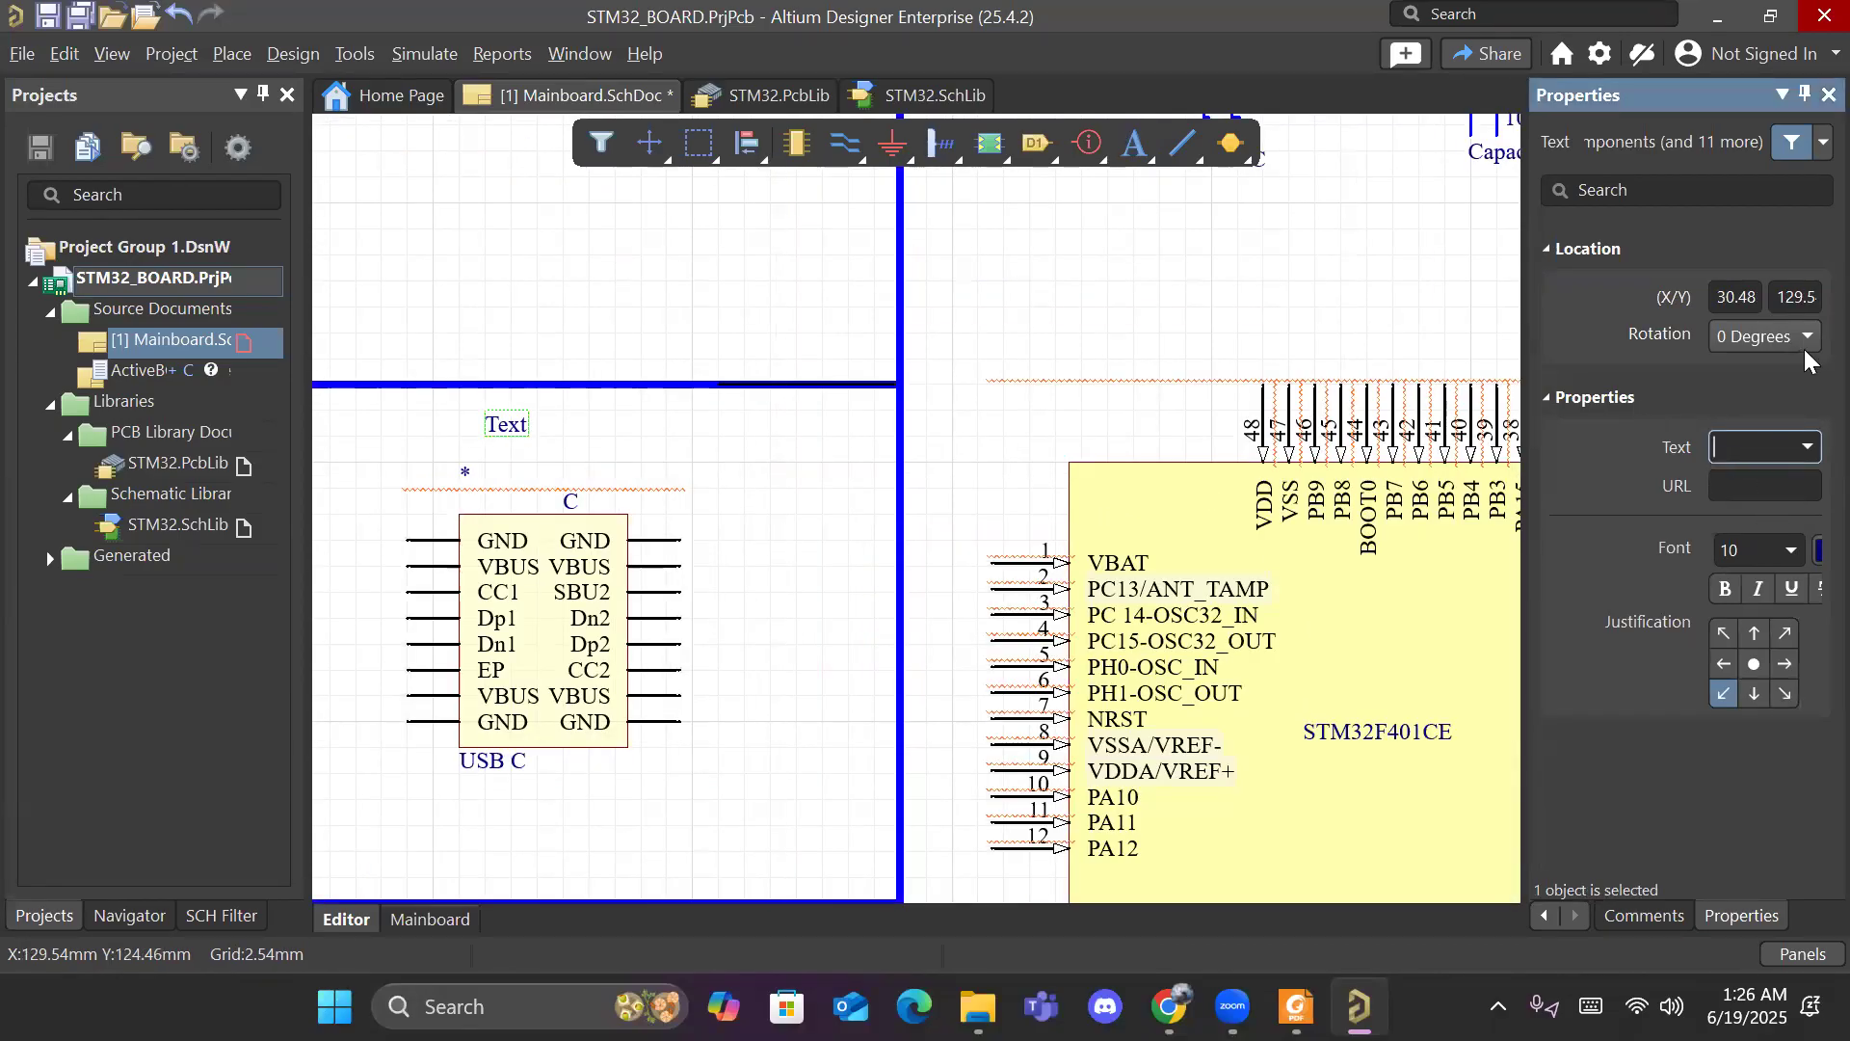
pyautogui.write('USB C')
pyautogui.press('Return')
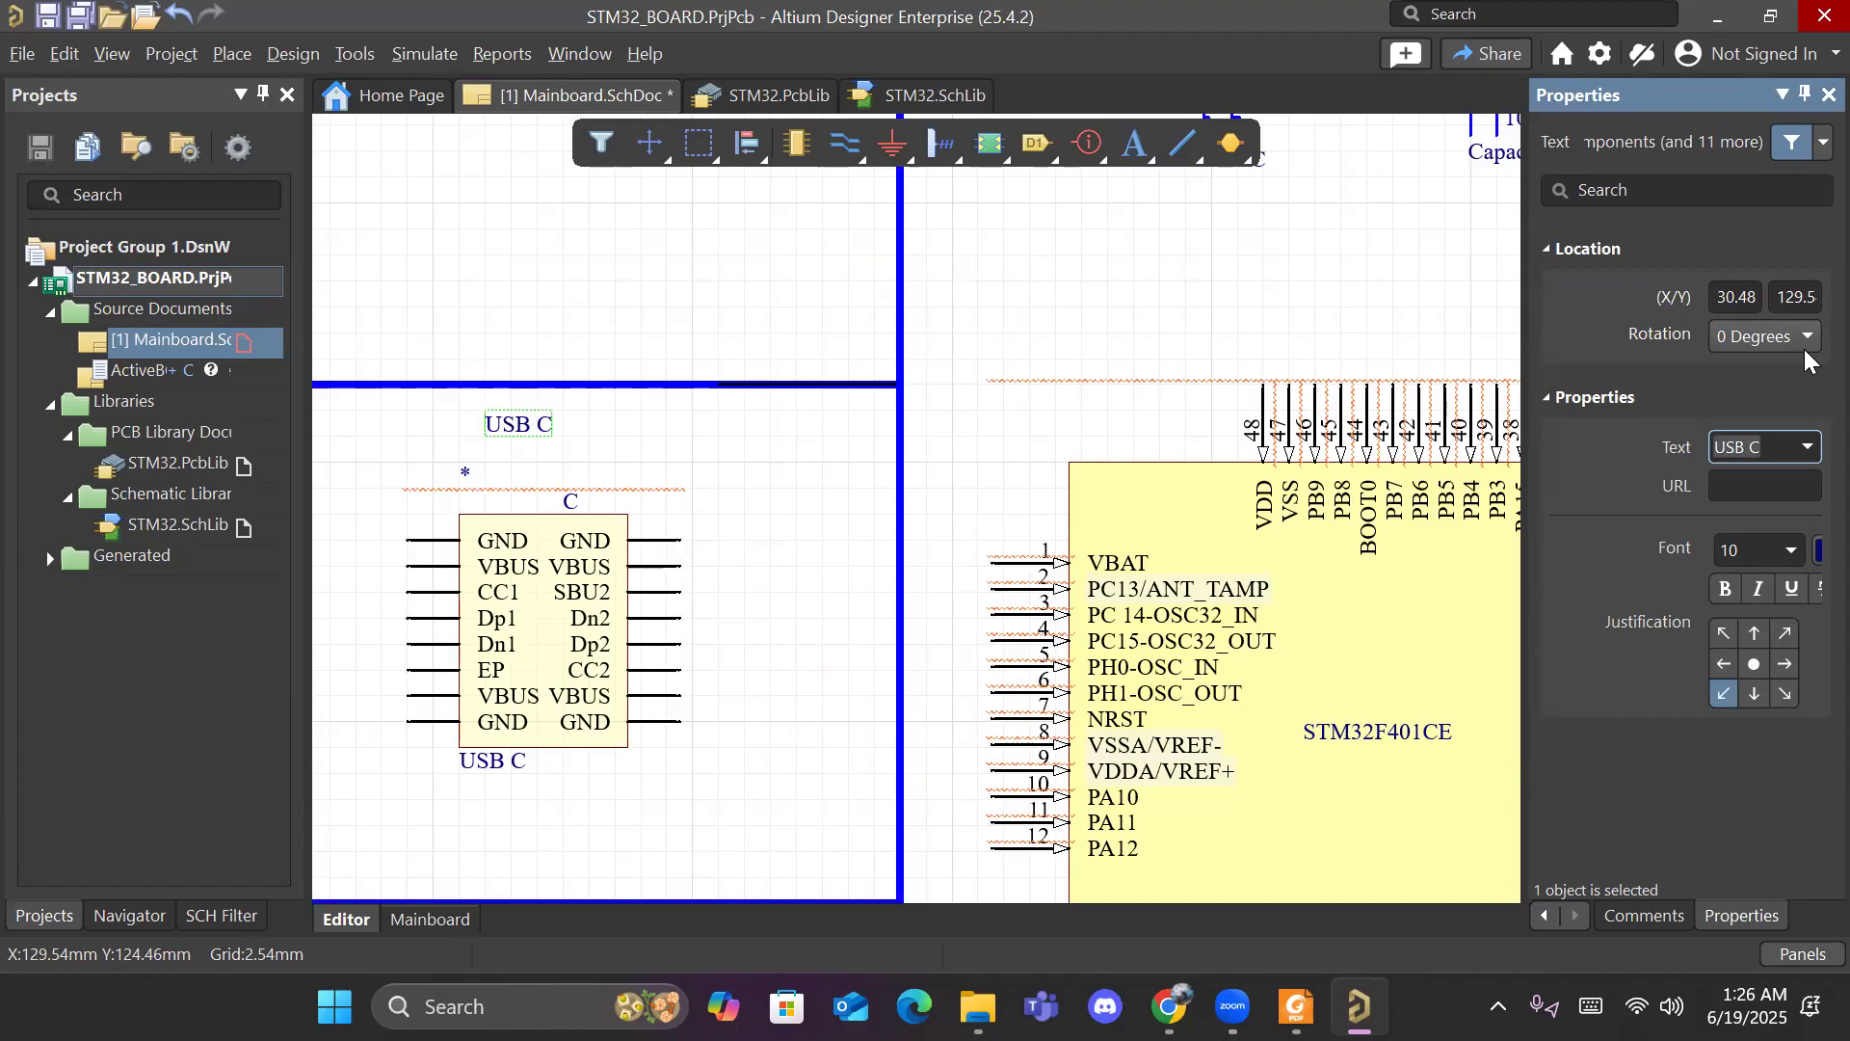
pyautogui.click(530, 425)
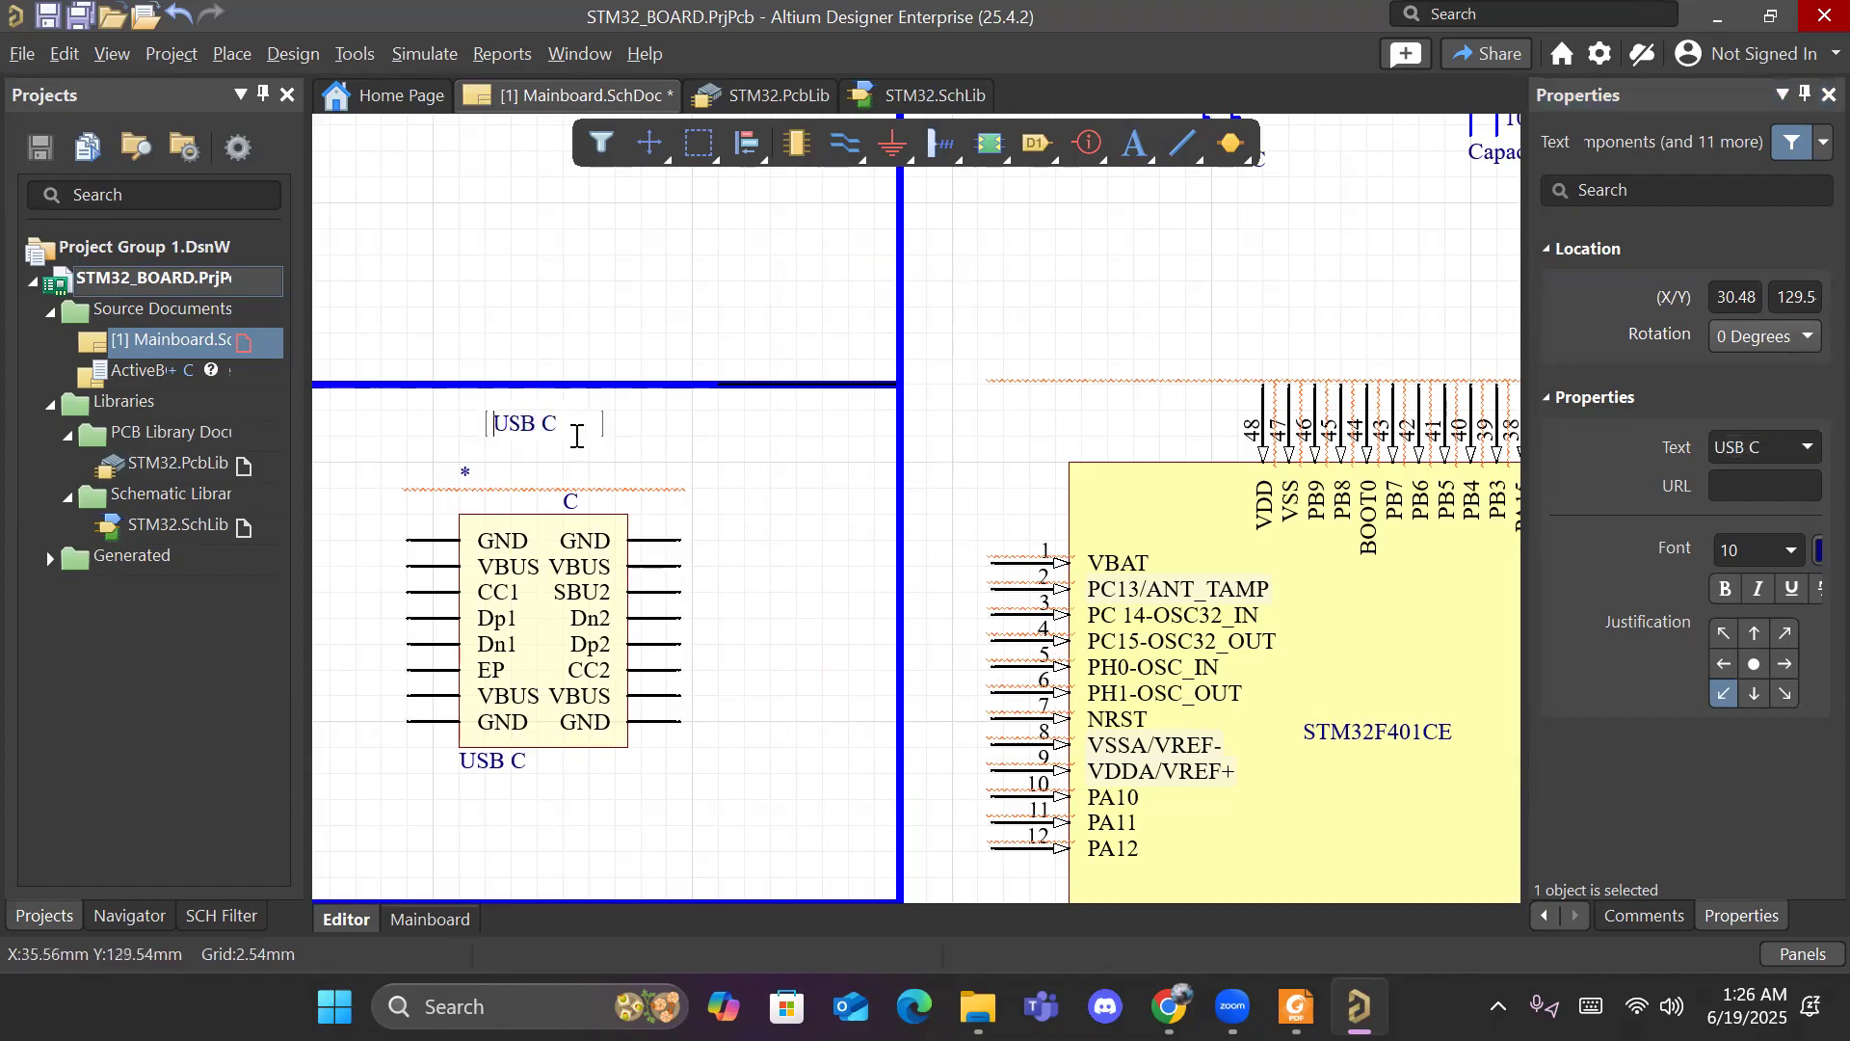
pyautogui.click(537, 434)
pyautogui.press('Return')
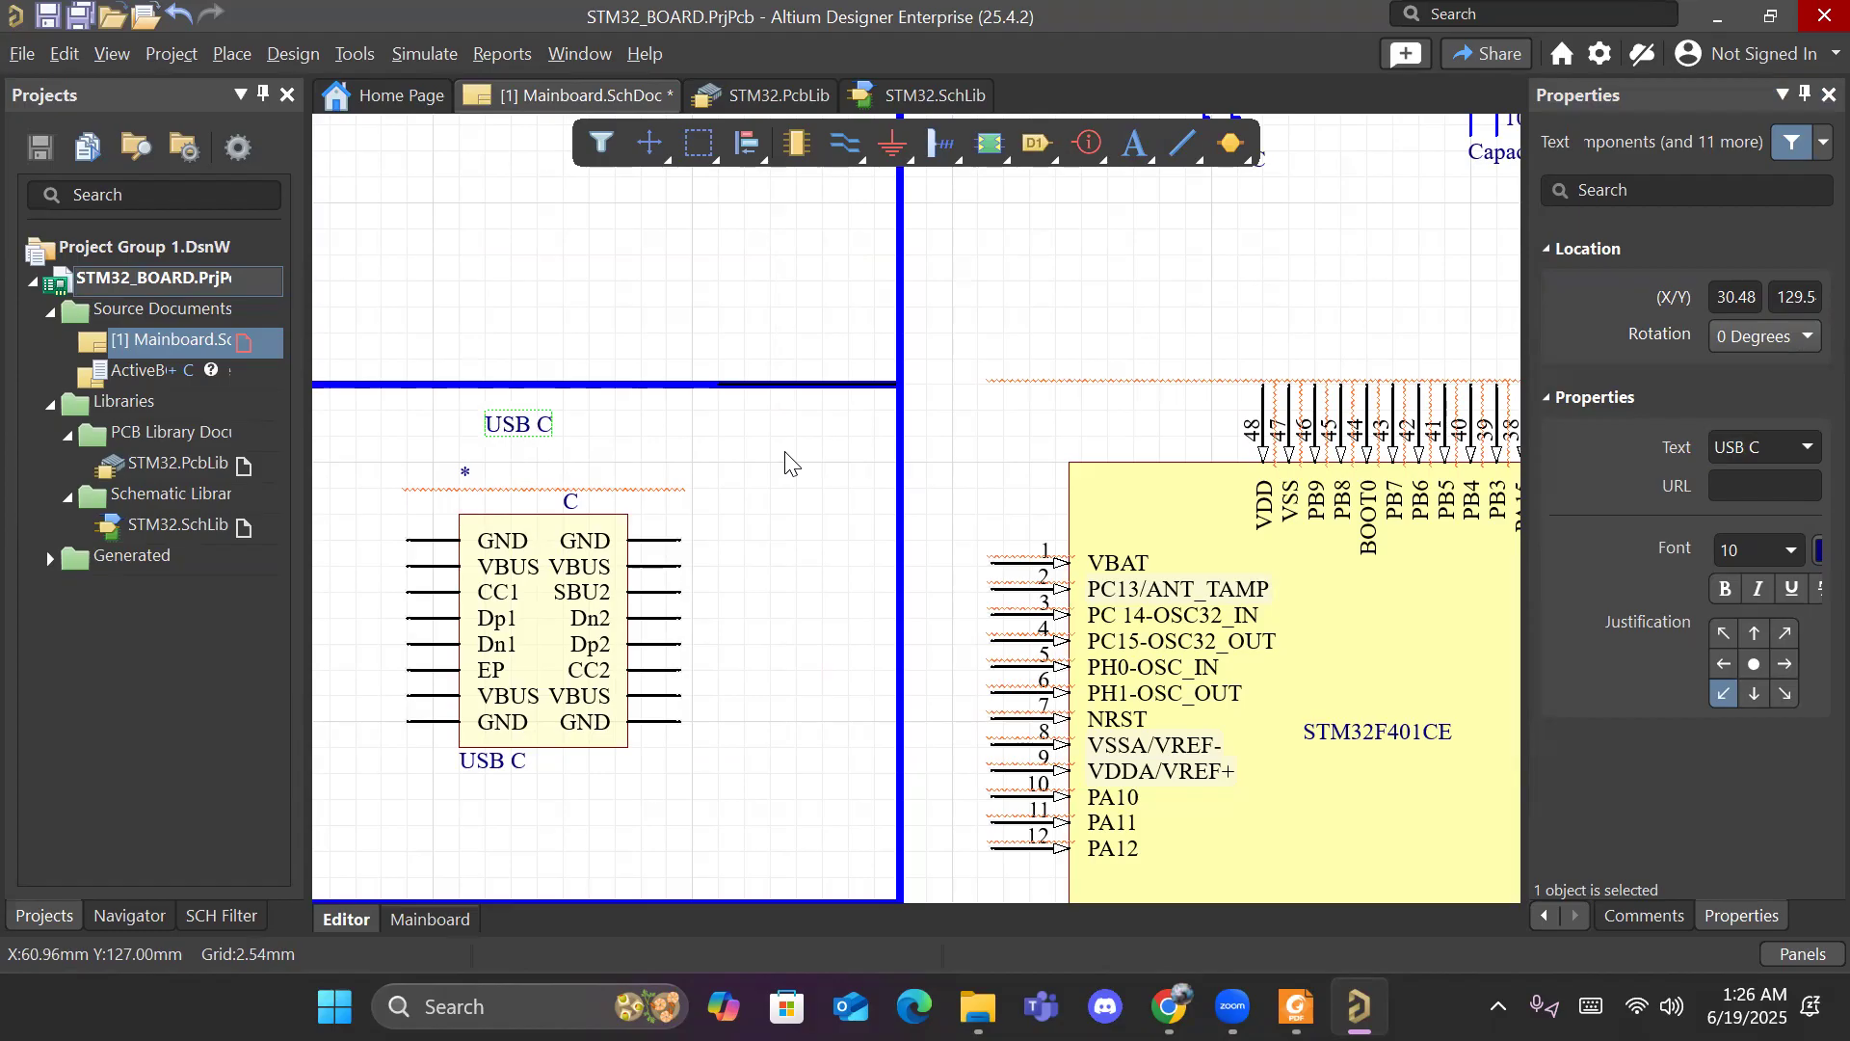
# Step: Set the USB C section label's font size to 18 and shift it slightly left and down above the connector
pyautogui.keyDown('ctrl'); pyautogui.scroll(-4, 785, 453); pyautogui.keyUp('ctrl')
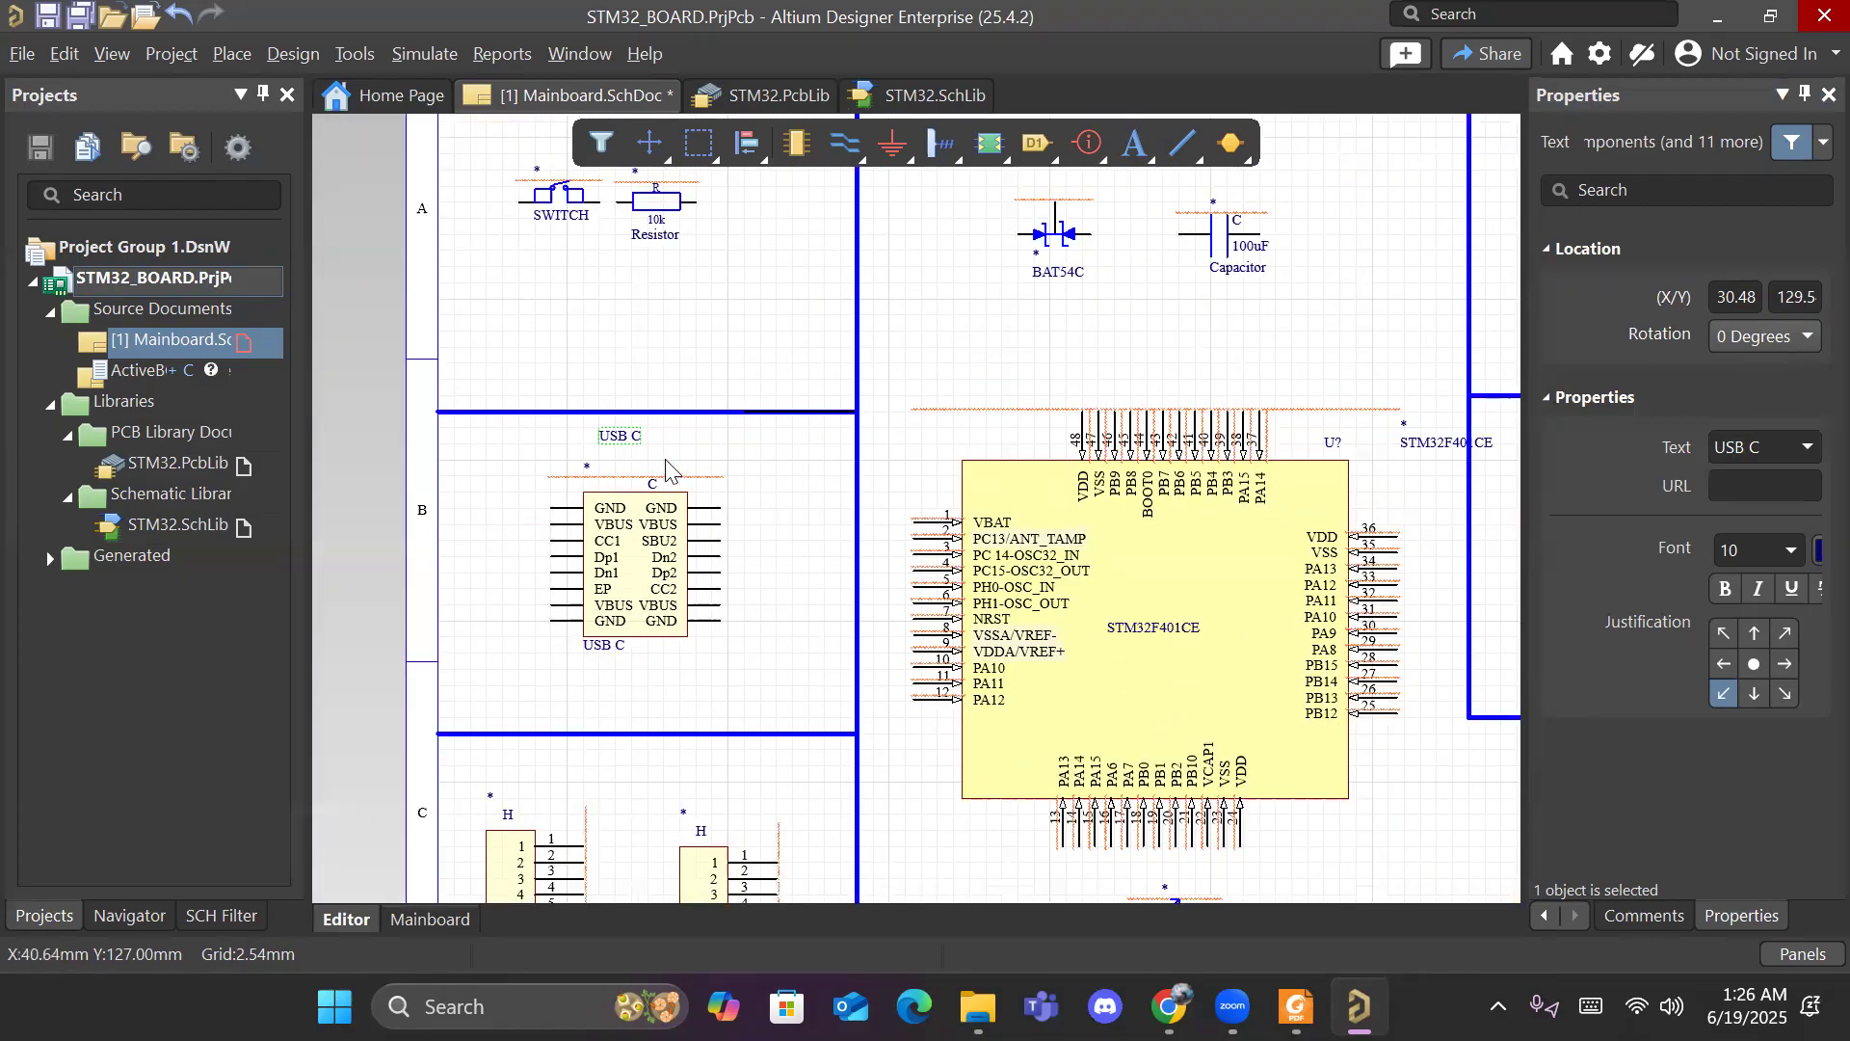
pyautogui.click(737, 441)
pyautogui.moveTo(1179, 376); pyautogui.dragTo(992, 275, button='right')
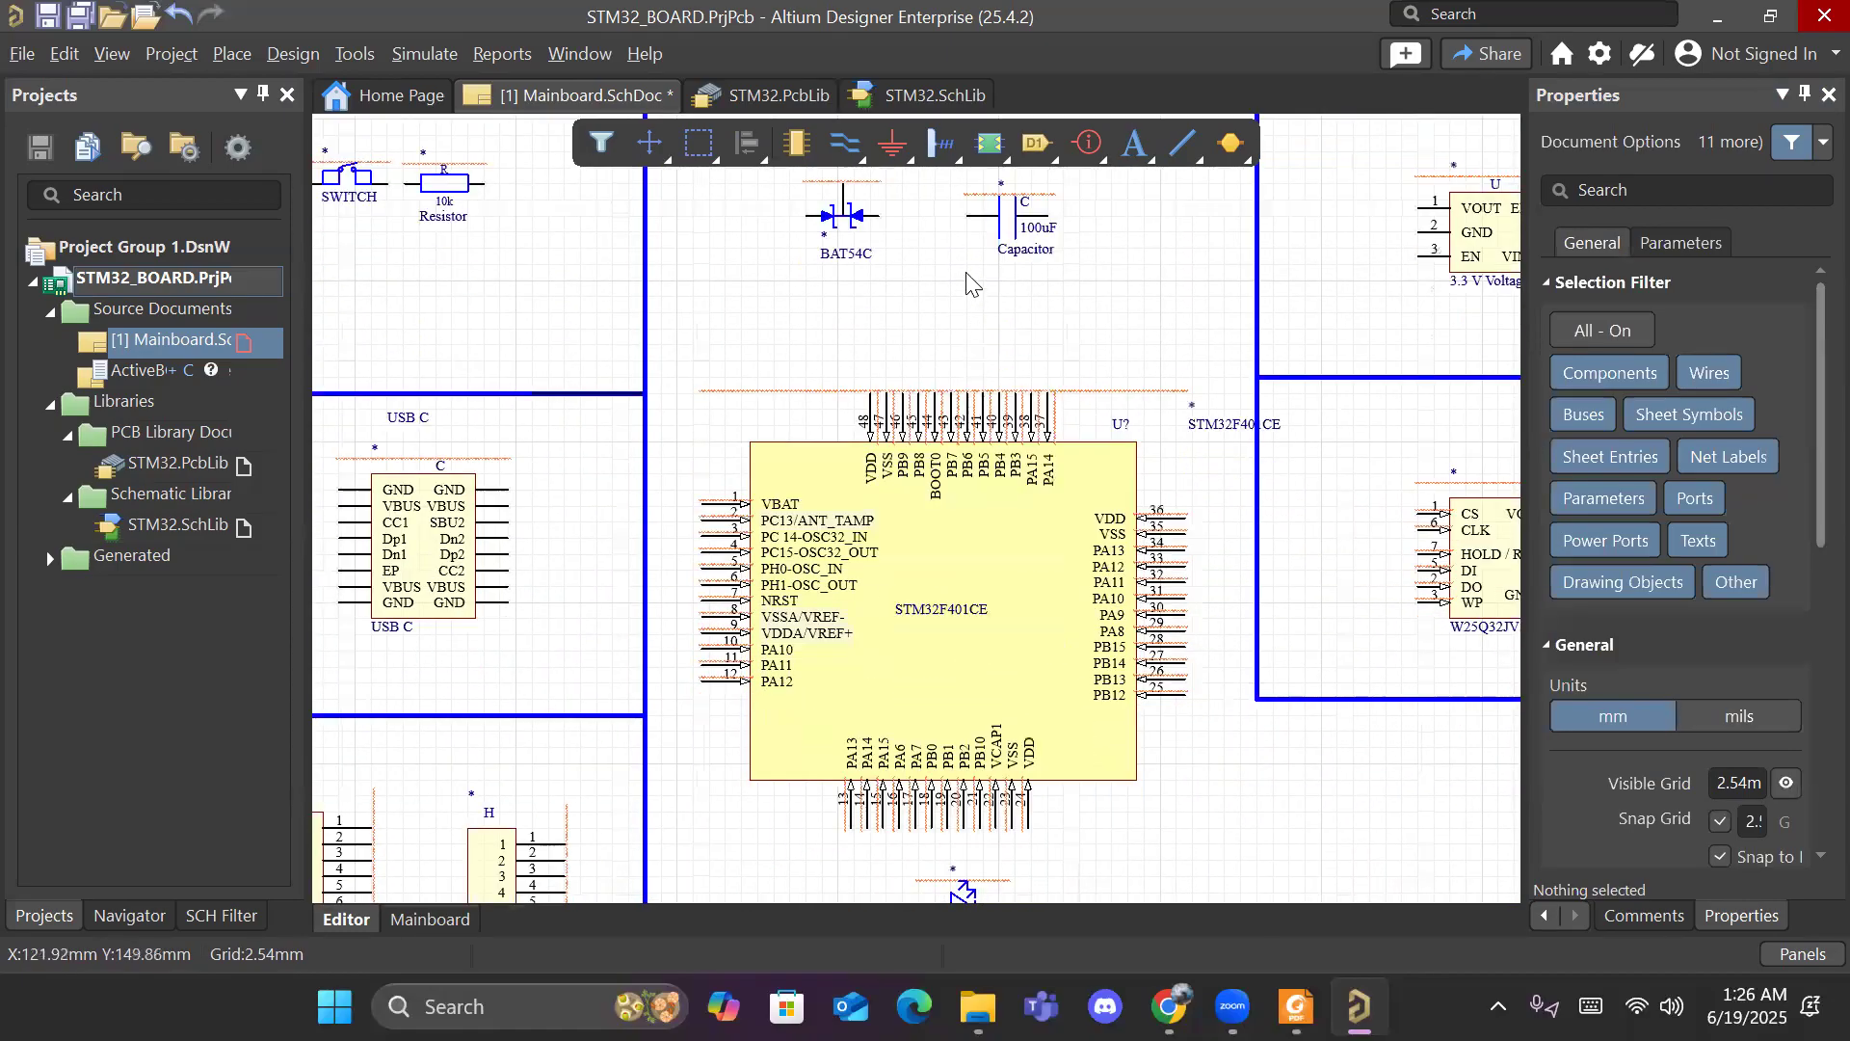
pyautogui.click(421, 420)
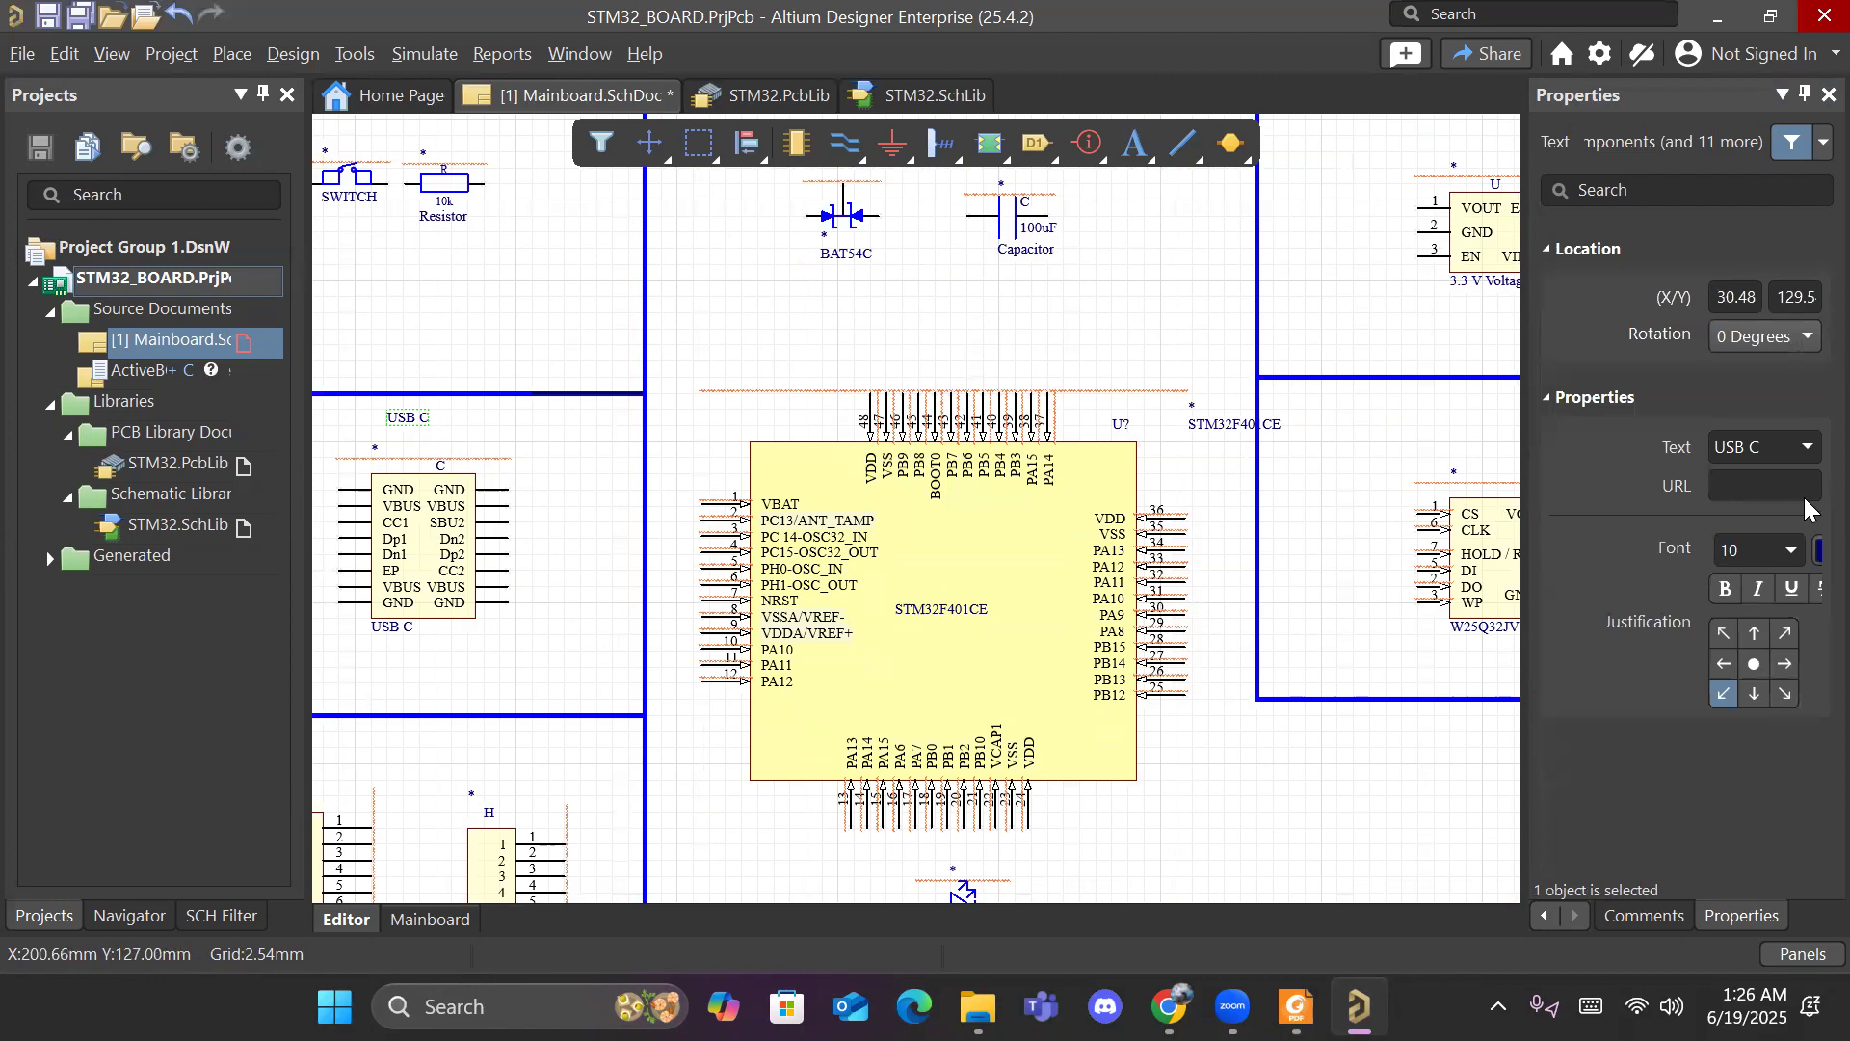
pyautogui.click(1791, 552)
pyautogui.click(1791, 551)
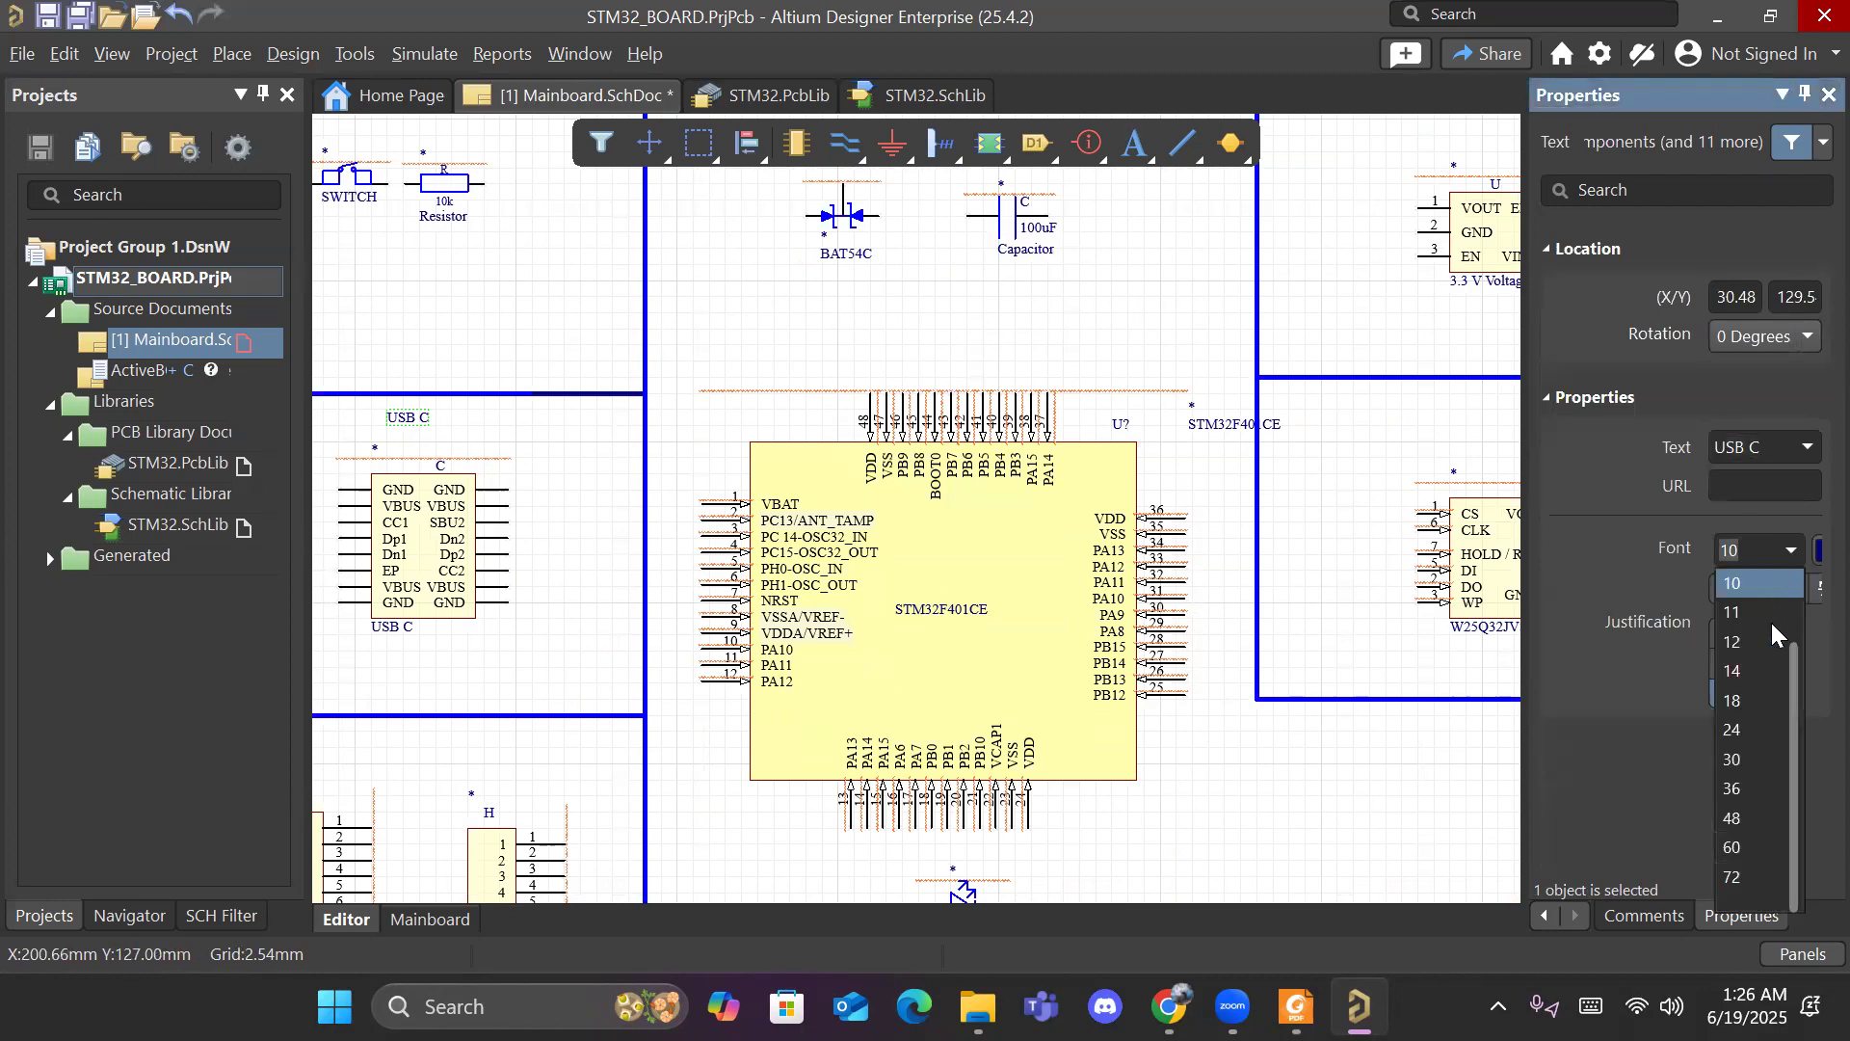
pyautogui.click(1755, 701)
pyautogui.moveTo(423, 414)
pyautogui.mouseDown()
pyautogui.moveTo(375, 430)
pyautogui.moveTo(395, 427)
pyautogui.mouseUp()
pyautogui.click(516, 422)
# Step: Duplicate the USB C section label and place the copy above the STM32F401CE microcontroller
pyautogui.click(405, 430)
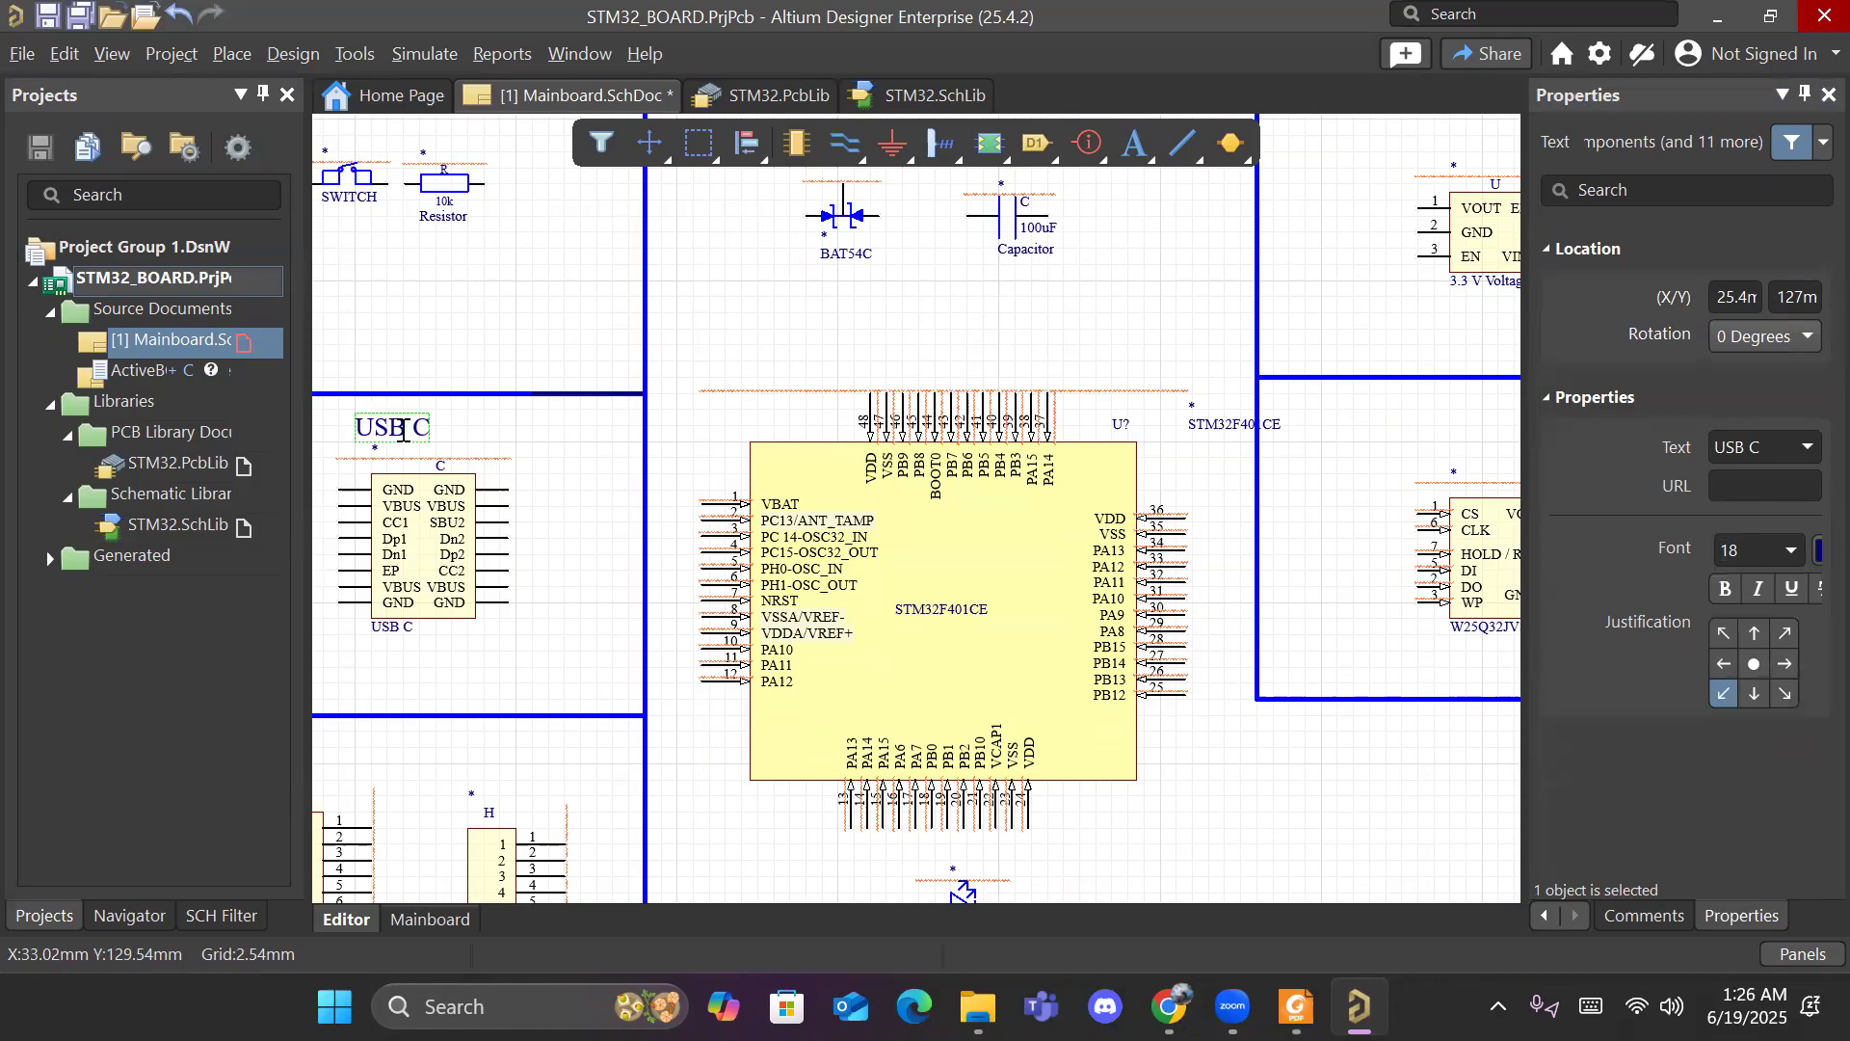
pyautogui.hotkey('ctrl', 'v')
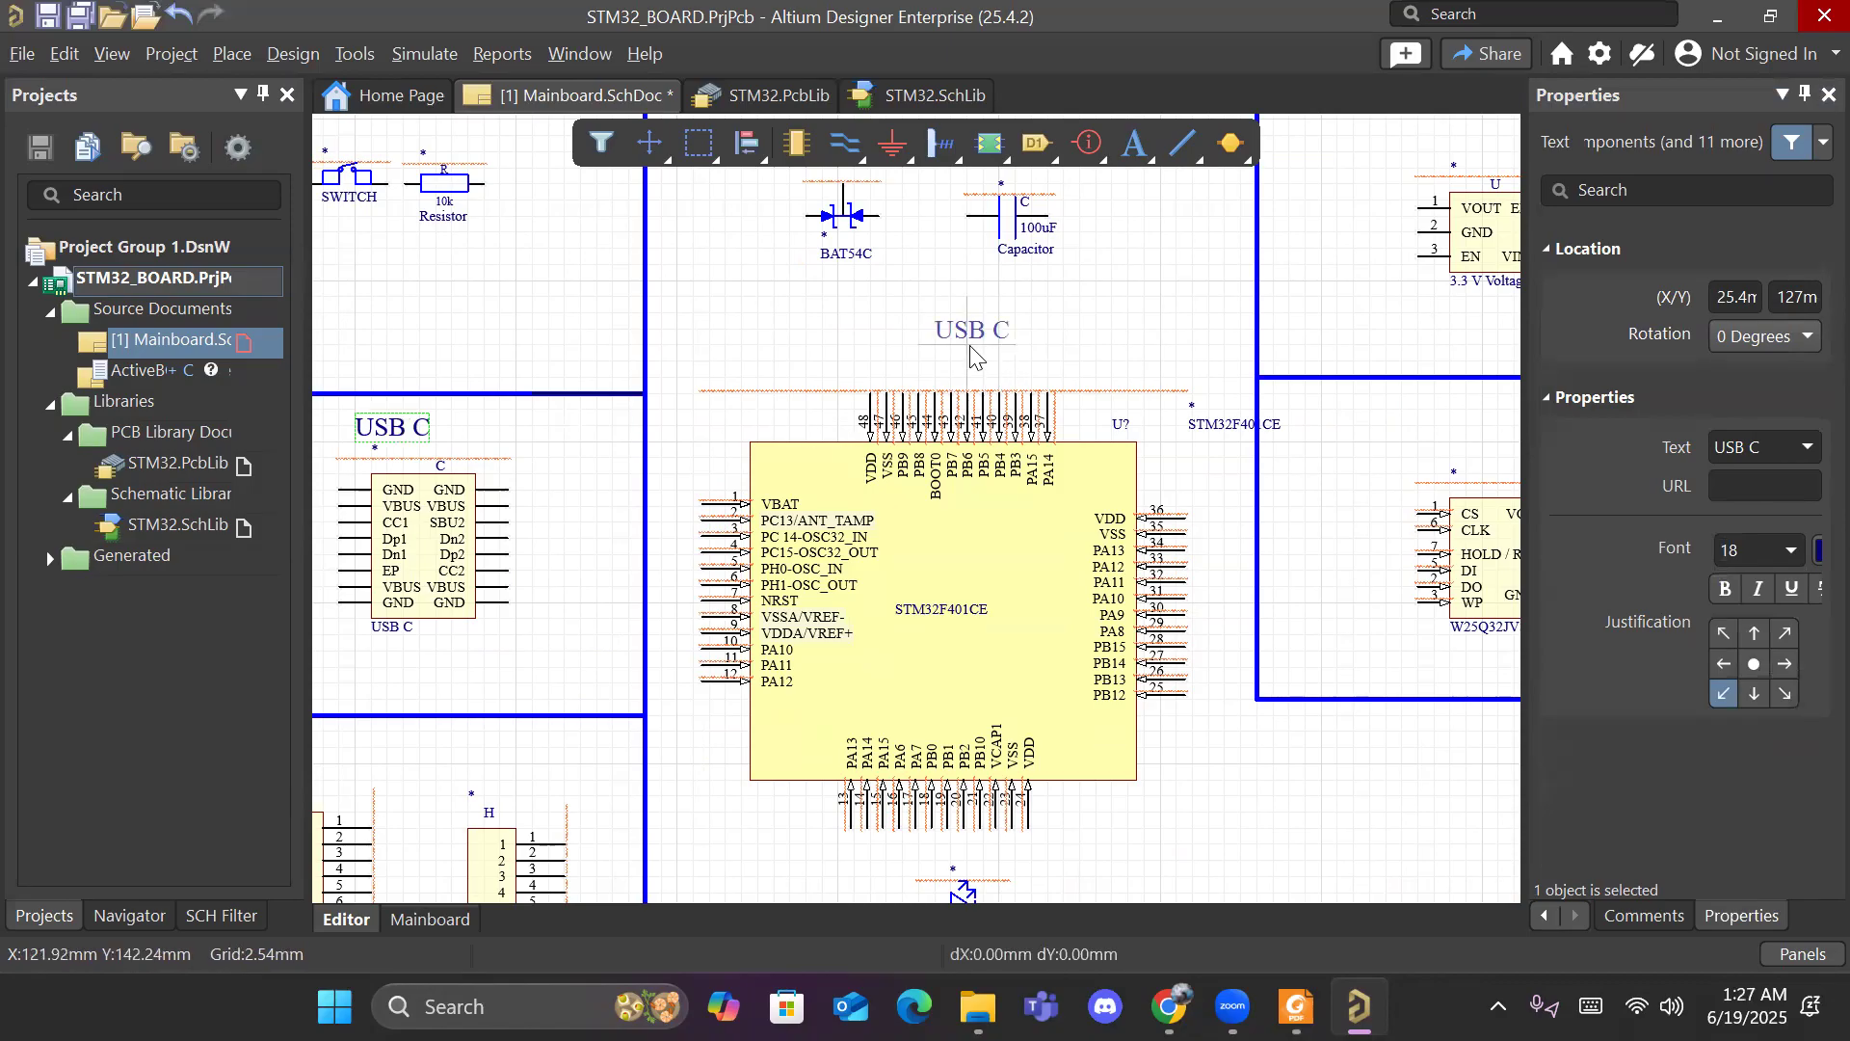
pyautogui.click(957, 378)
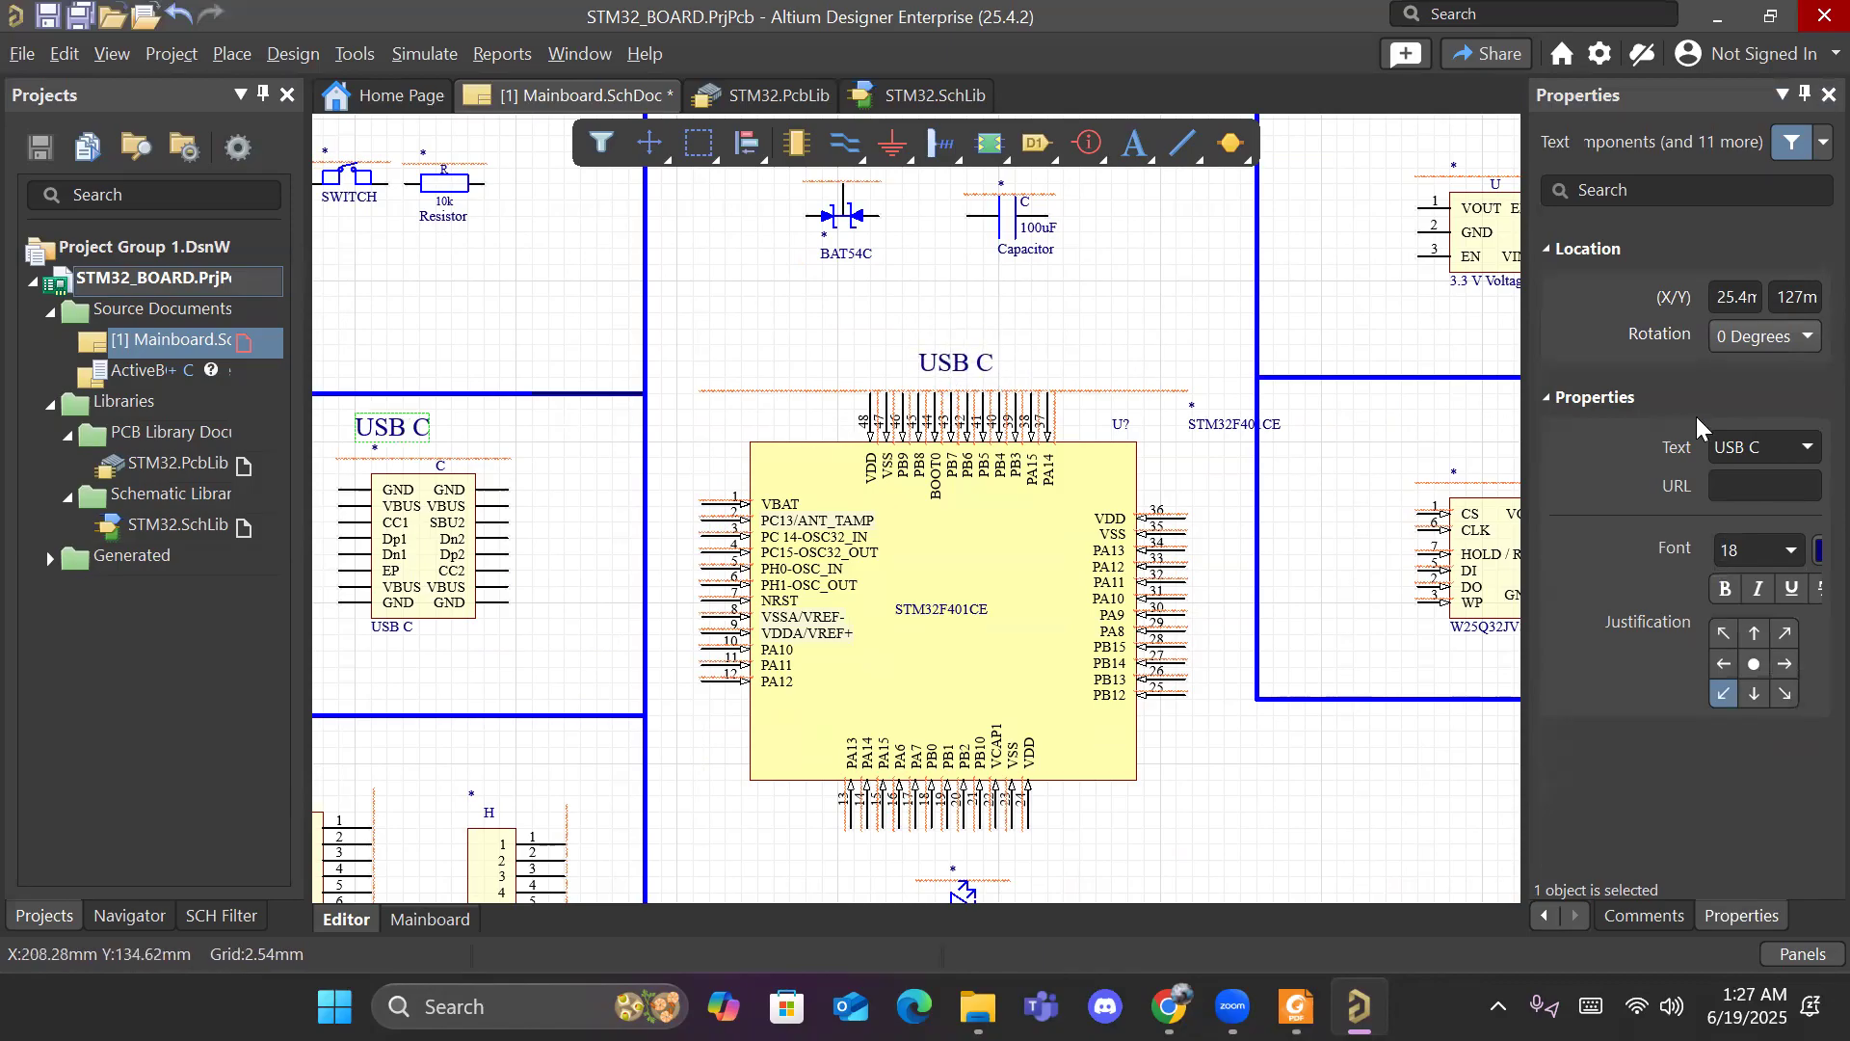
# Step: Replace the text of the label above the USB C connector with "Microcontroller"
pyautogui.click(1771, 449)
pyautogui.press('BackSpace')
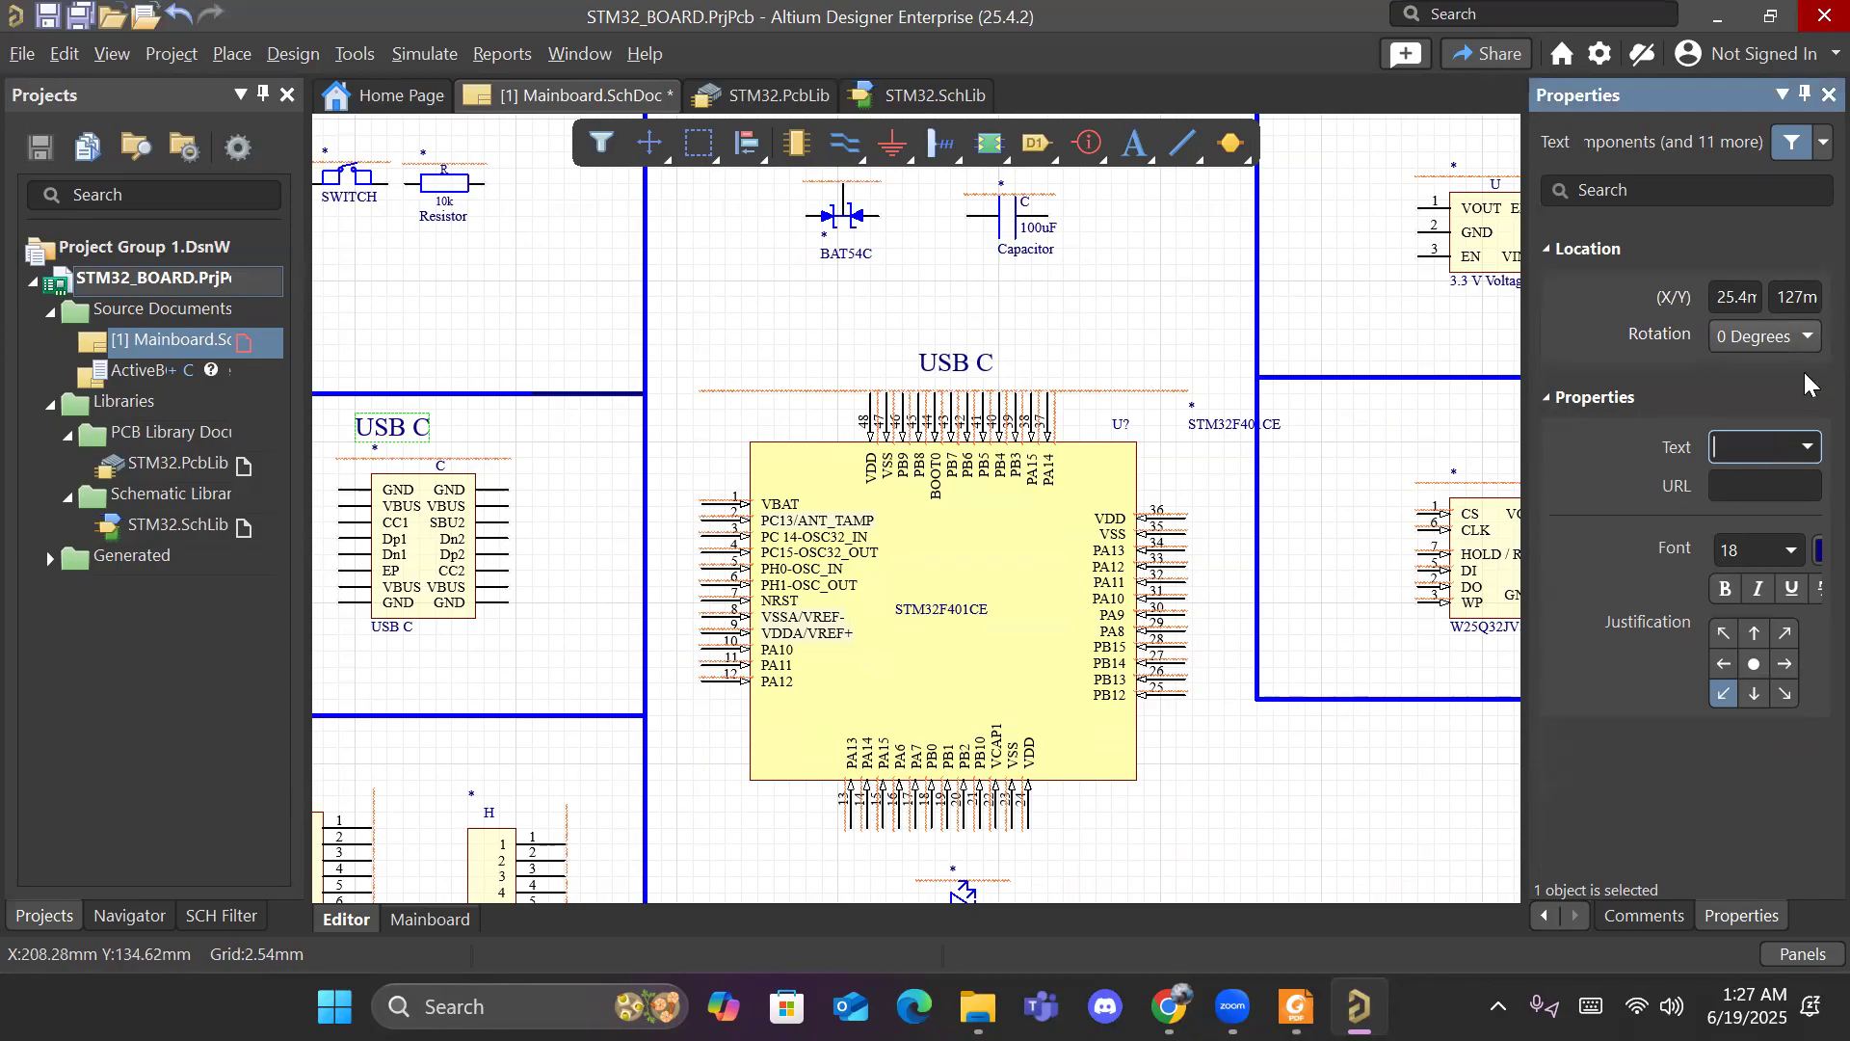
pyautogui.write('m')
pyautogui.press('BackSpace')
pyautogui.write('Microcontroller')
pyautogui.press('Return')
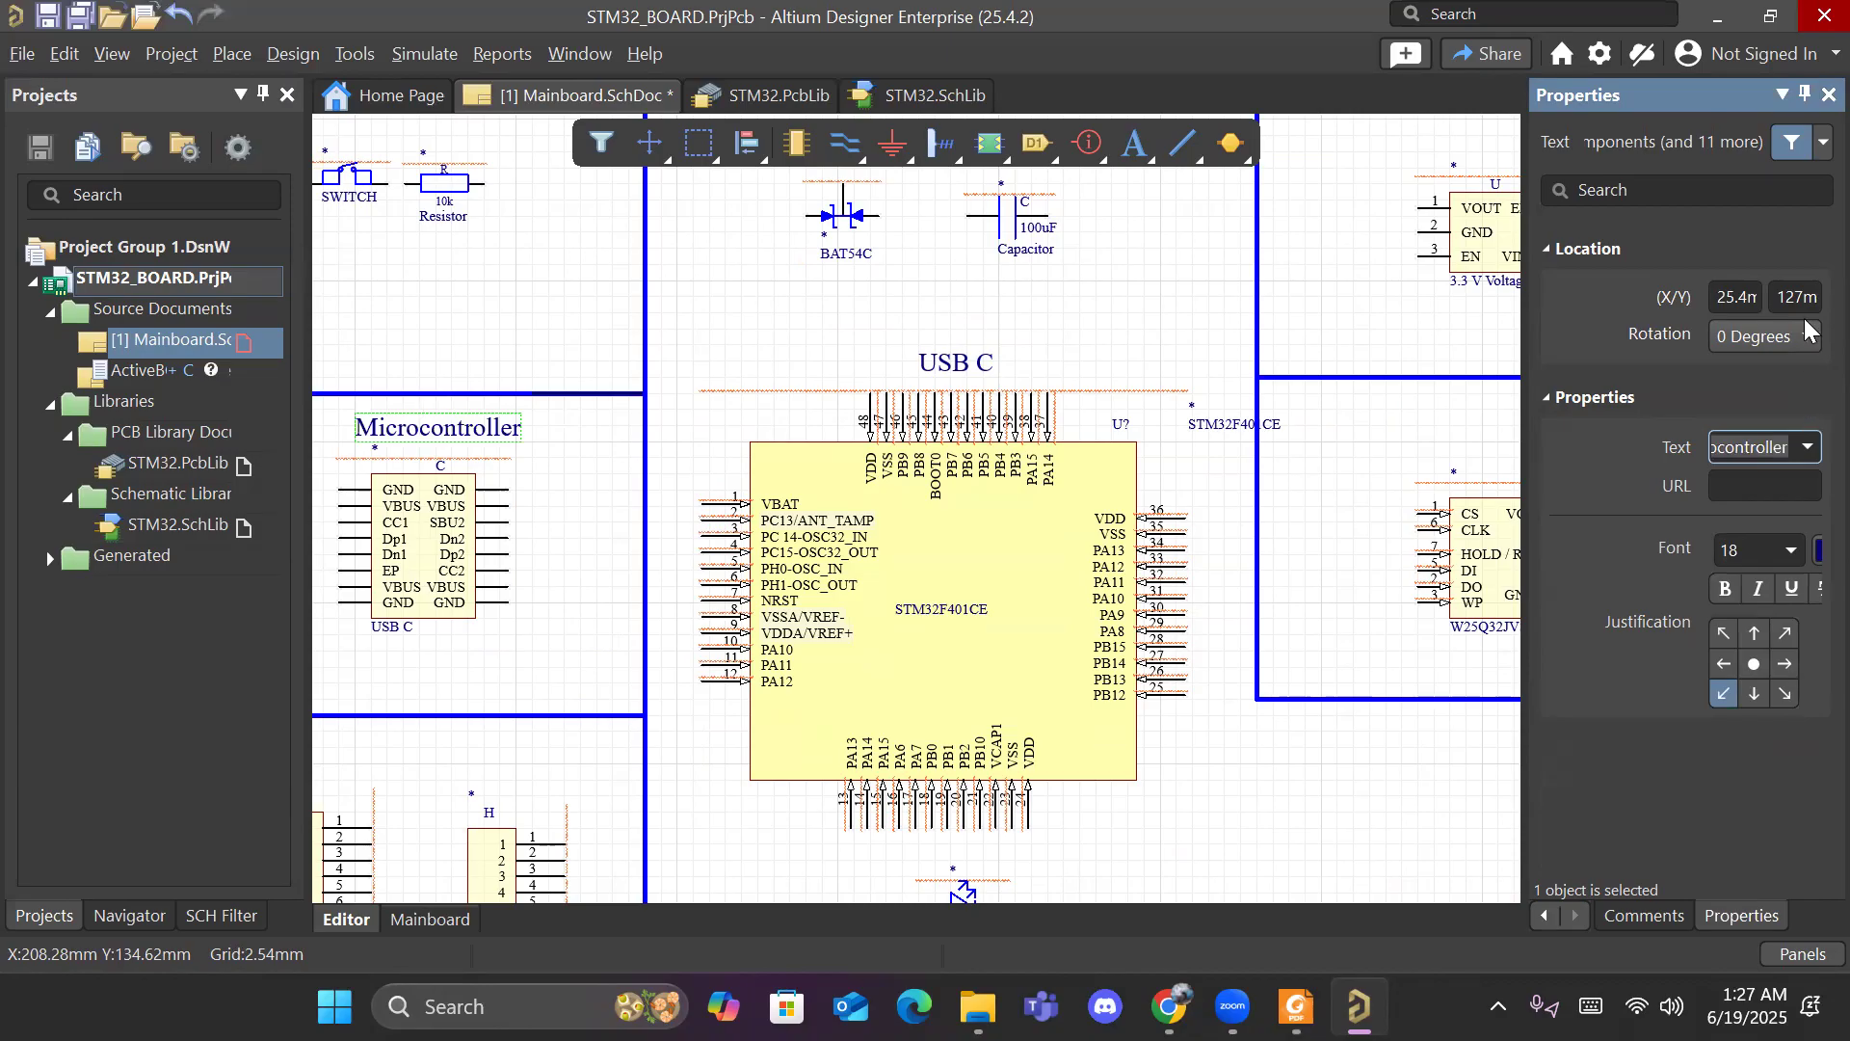
pyautogui.click(1083, 321)
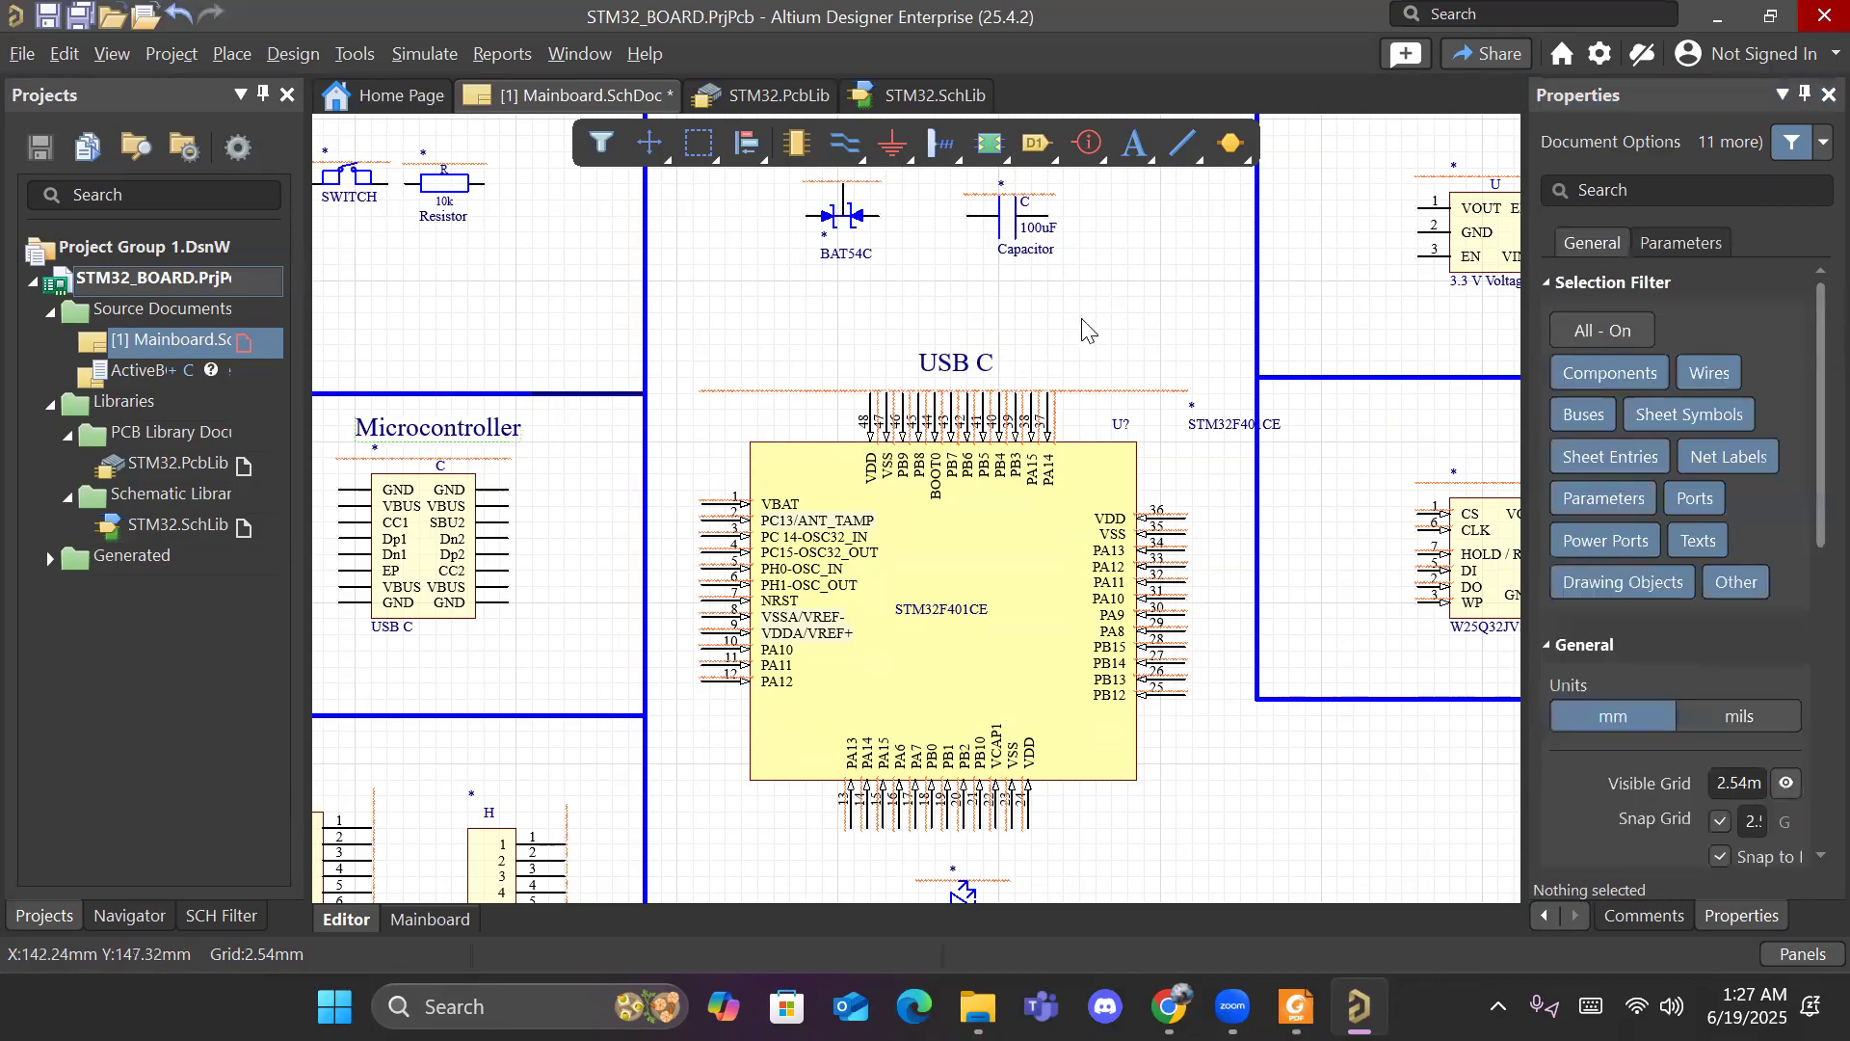
# Step: Change the copied label above the STM32F401CE to "Microcontroller" and move it left to centre it over the chip
pyautogui.click(960, 362)
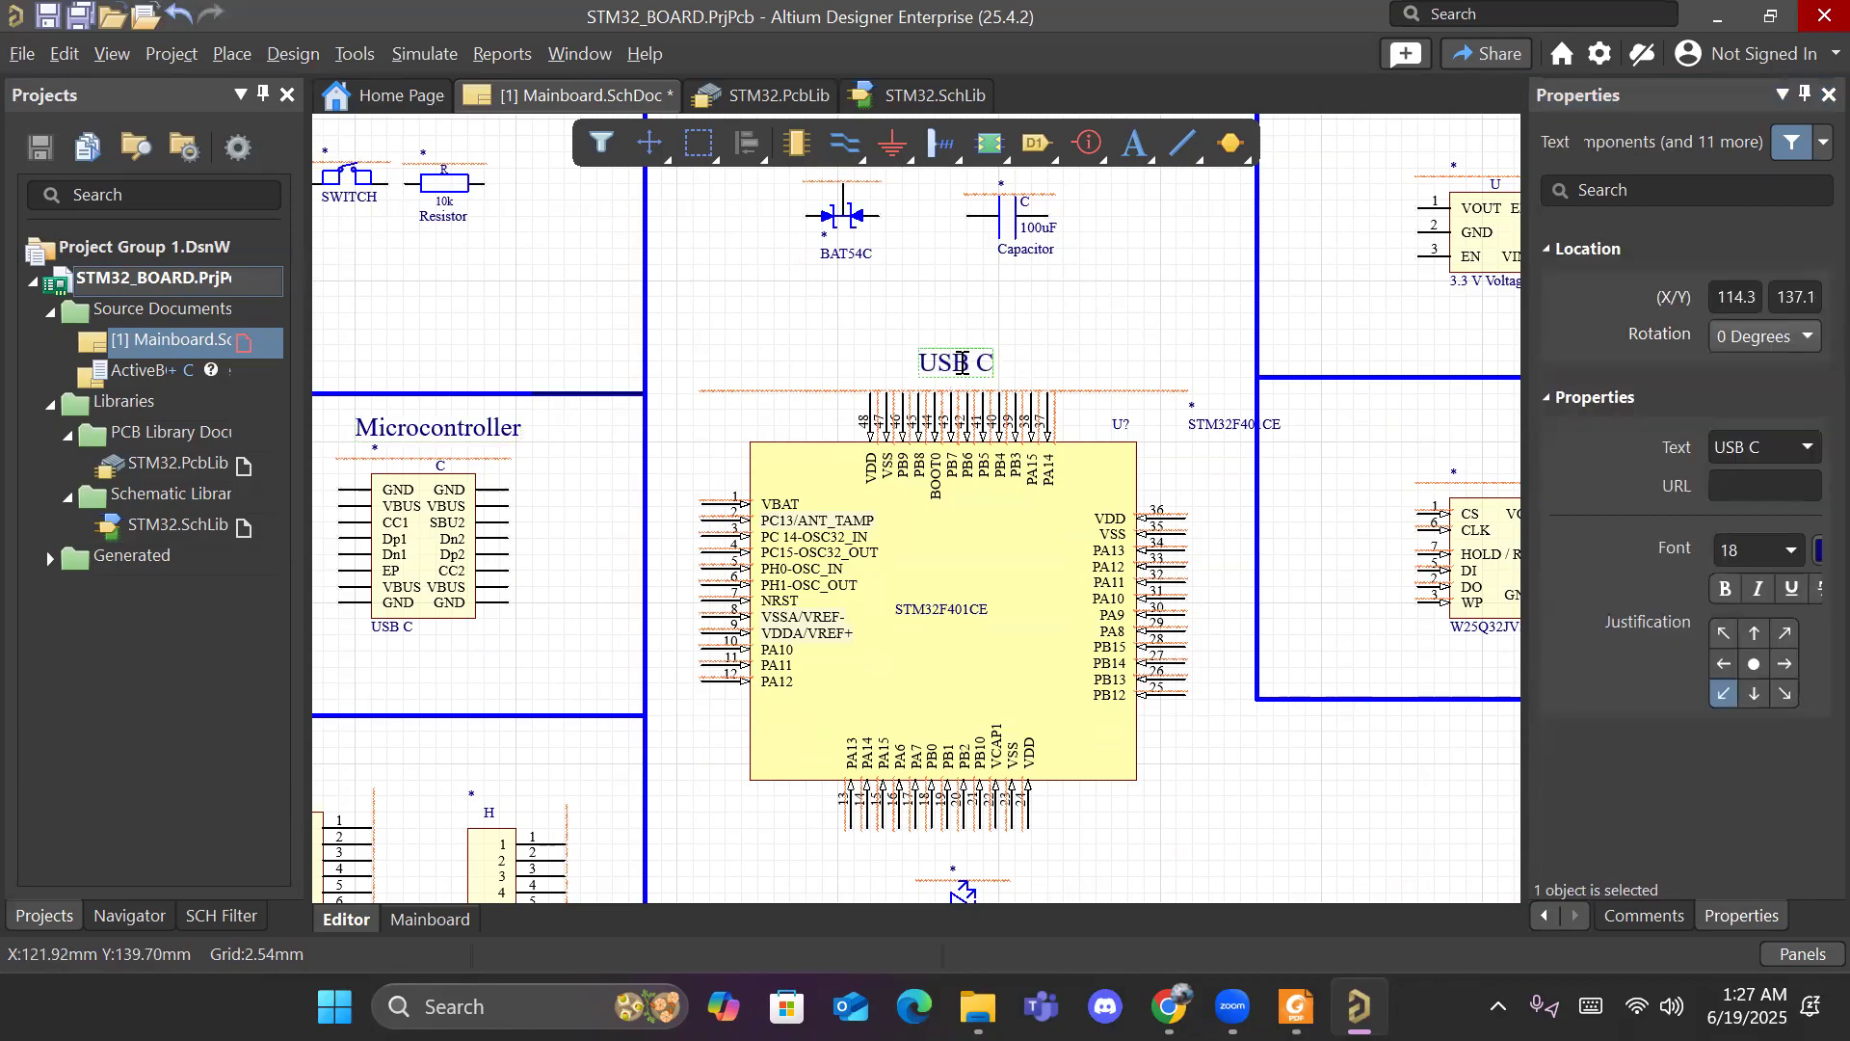
pyautogui.click(1765, 450)
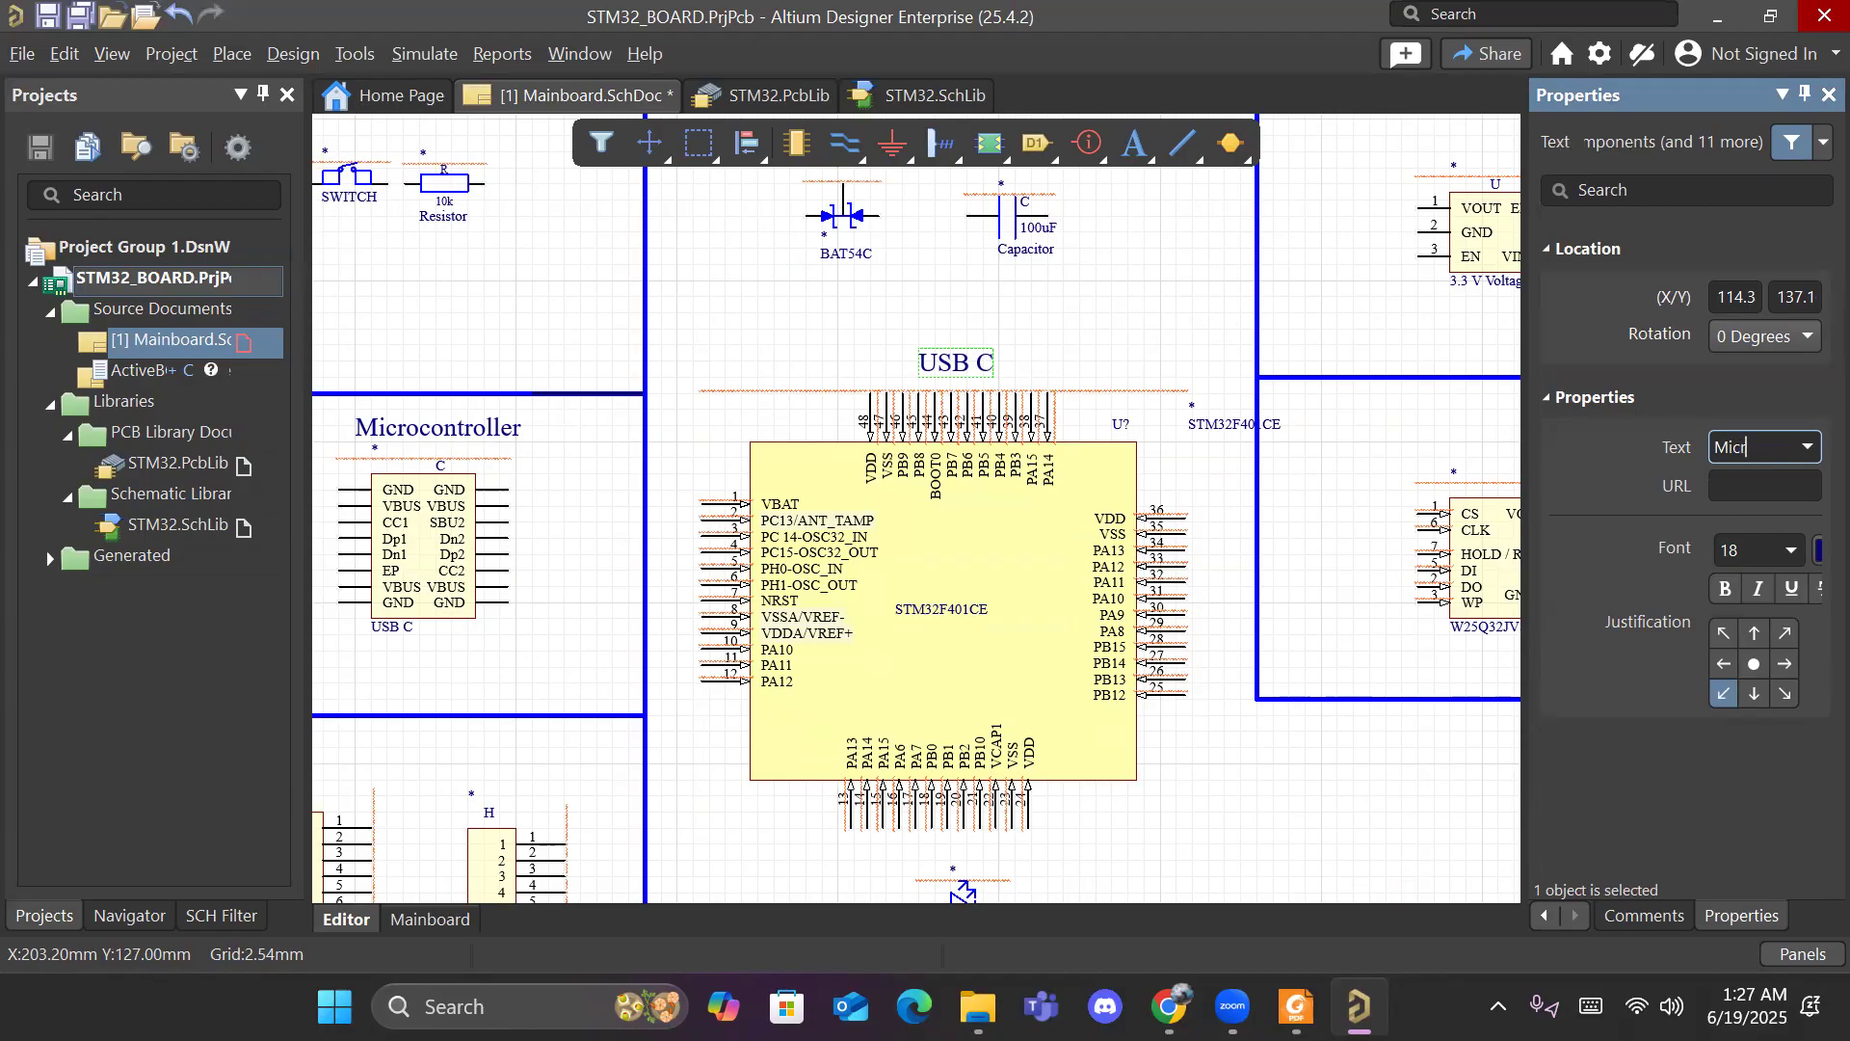
pyautogui.write('Microcontroller')
pyautogui.press('Return')
pyautogui.moveTo(983, 366); pyautogui.dragTo(950, 366)
pyautogui.click(1089, 338)
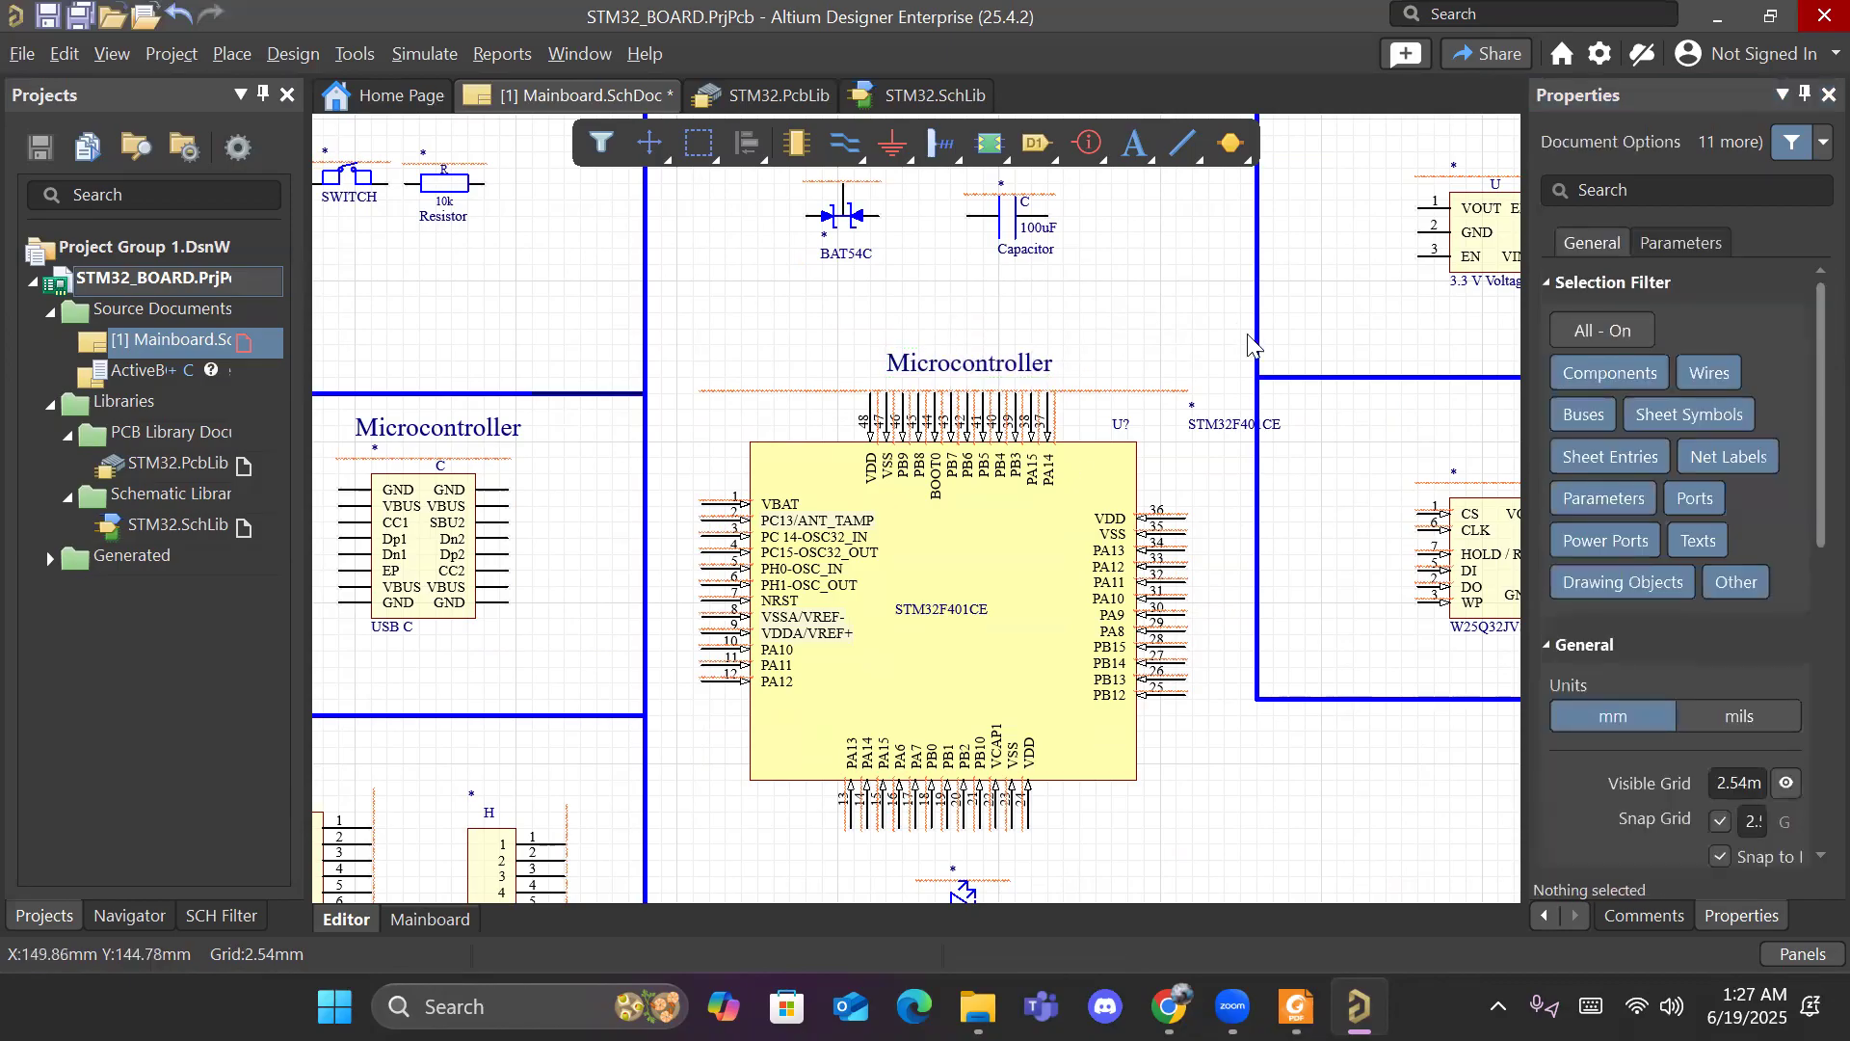
# Step: Draw a horizontal line about 97 mm long between the two vertical section lines, above the Microcontroller label
pyautogui.click(1166, 147)
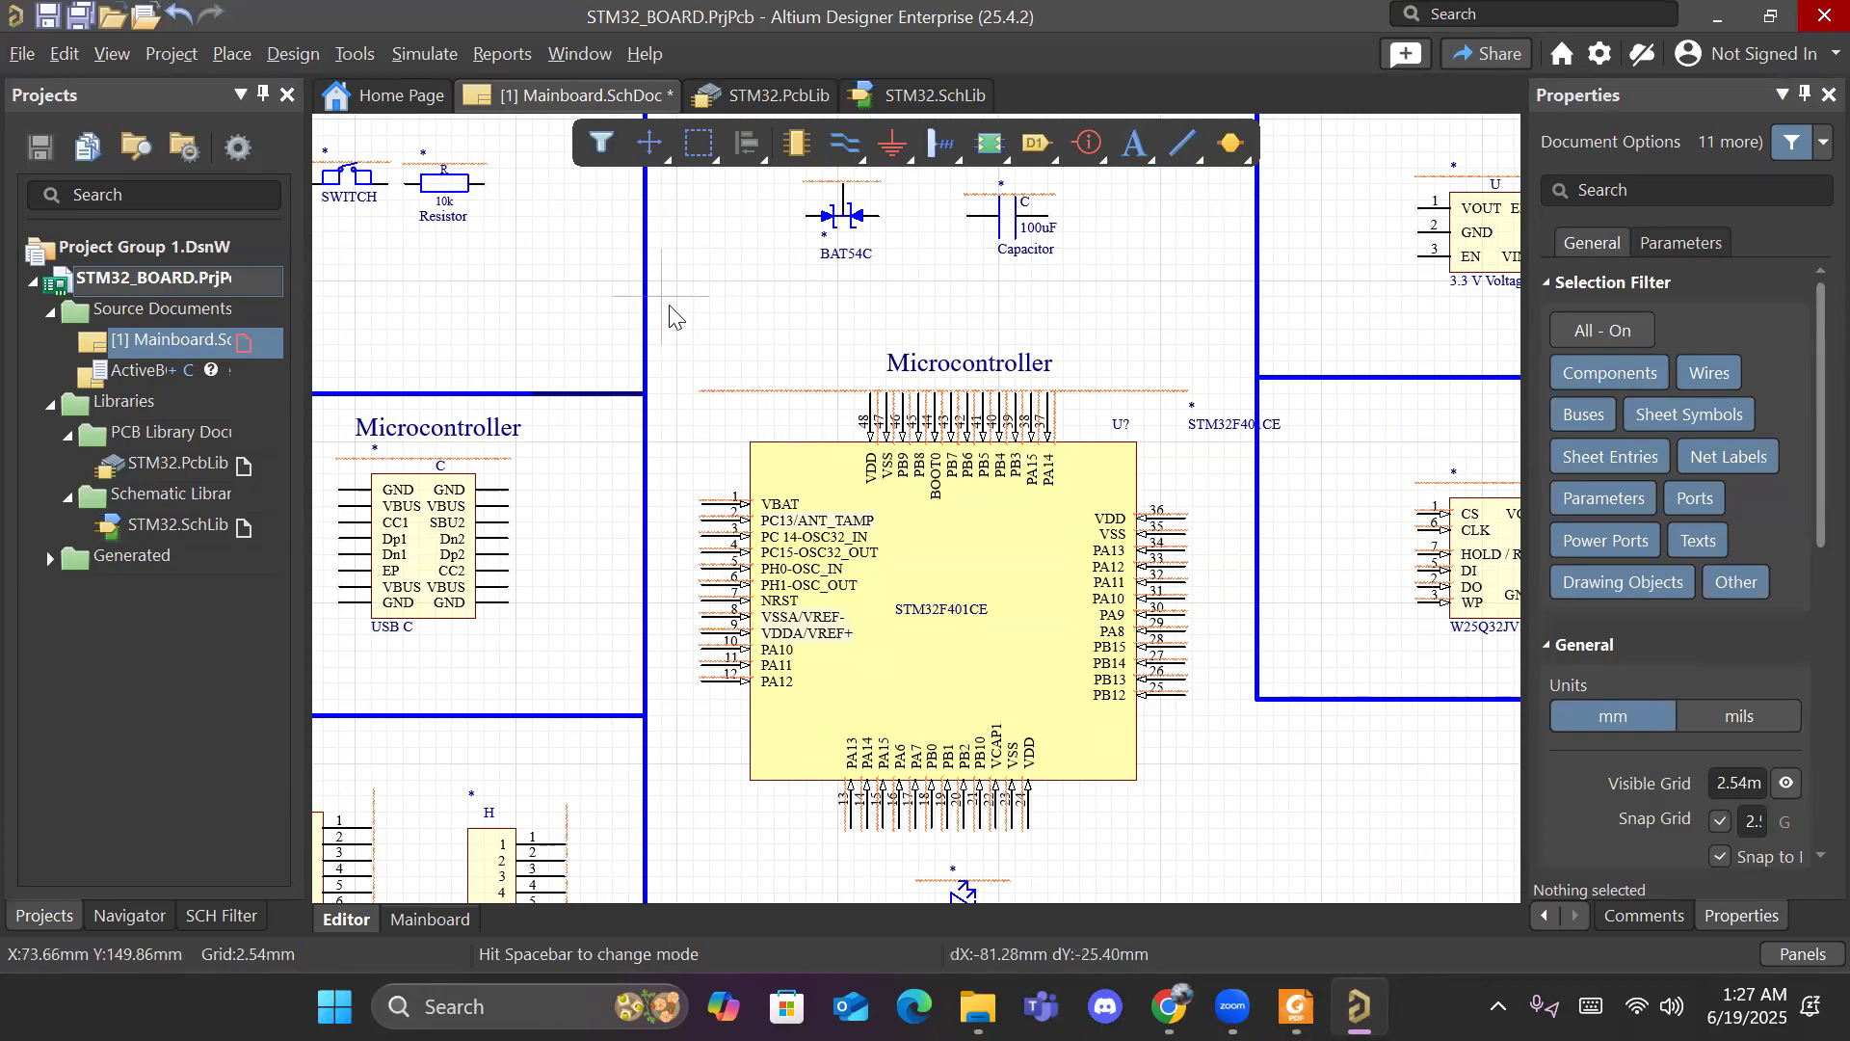
pyautogui.click(647, 282)
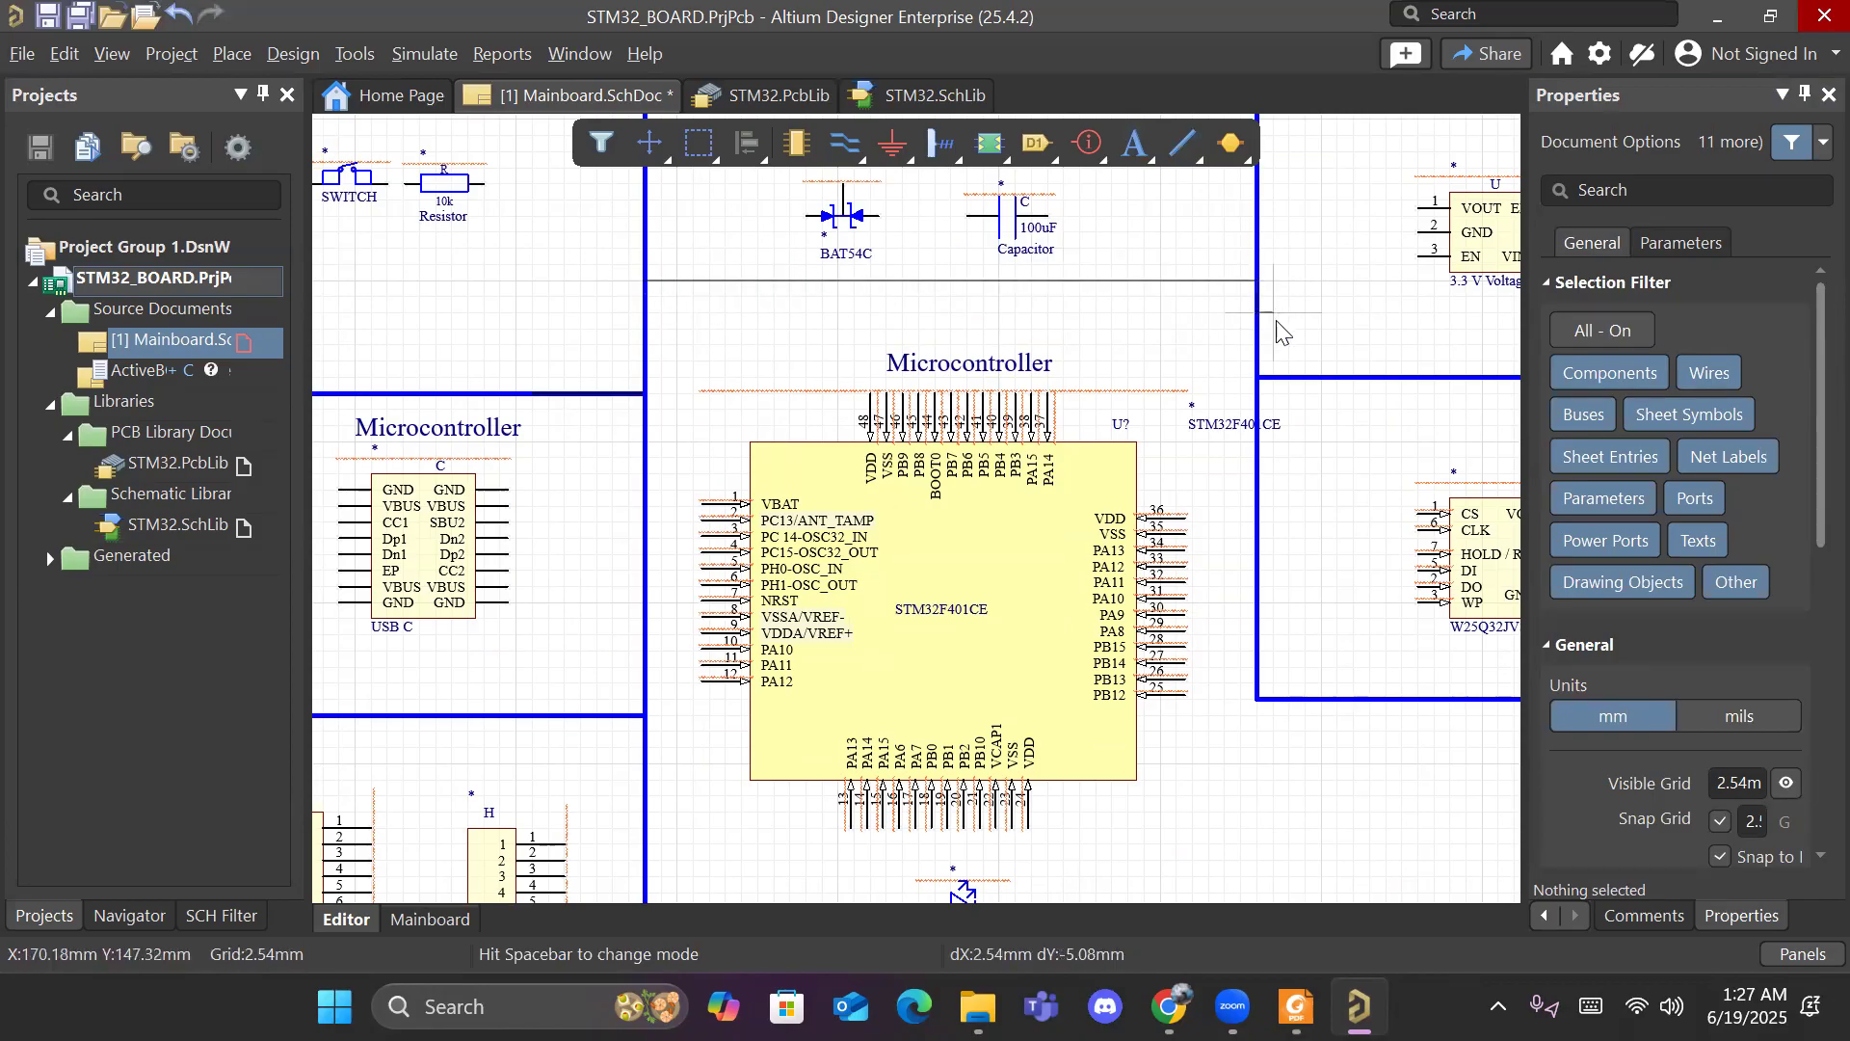
pyautogui.click(1256, 283)
pyautogui.rightClick(1141, 286)
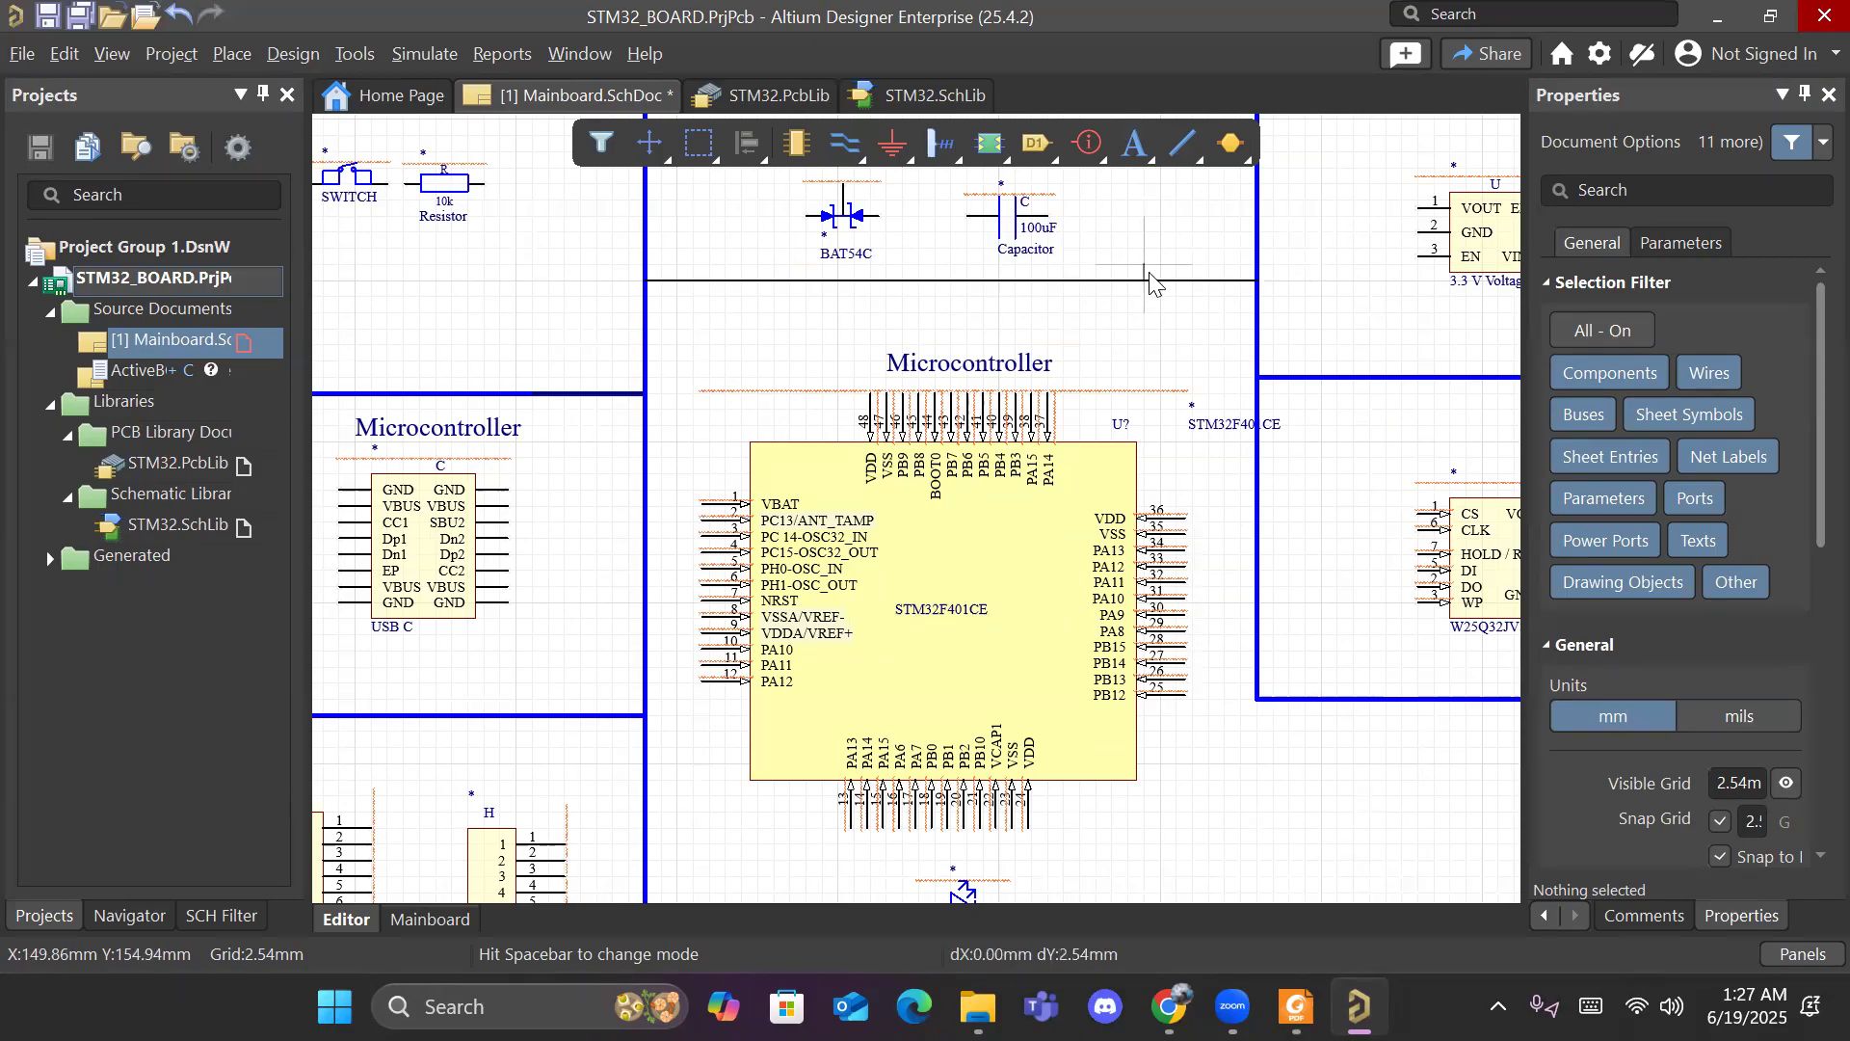
pyautogui.rightClick(1140, 283)
# Step: Set the line above the Microcontroller label to blue colour and Medium width
pyautogui.click(1798, 495)
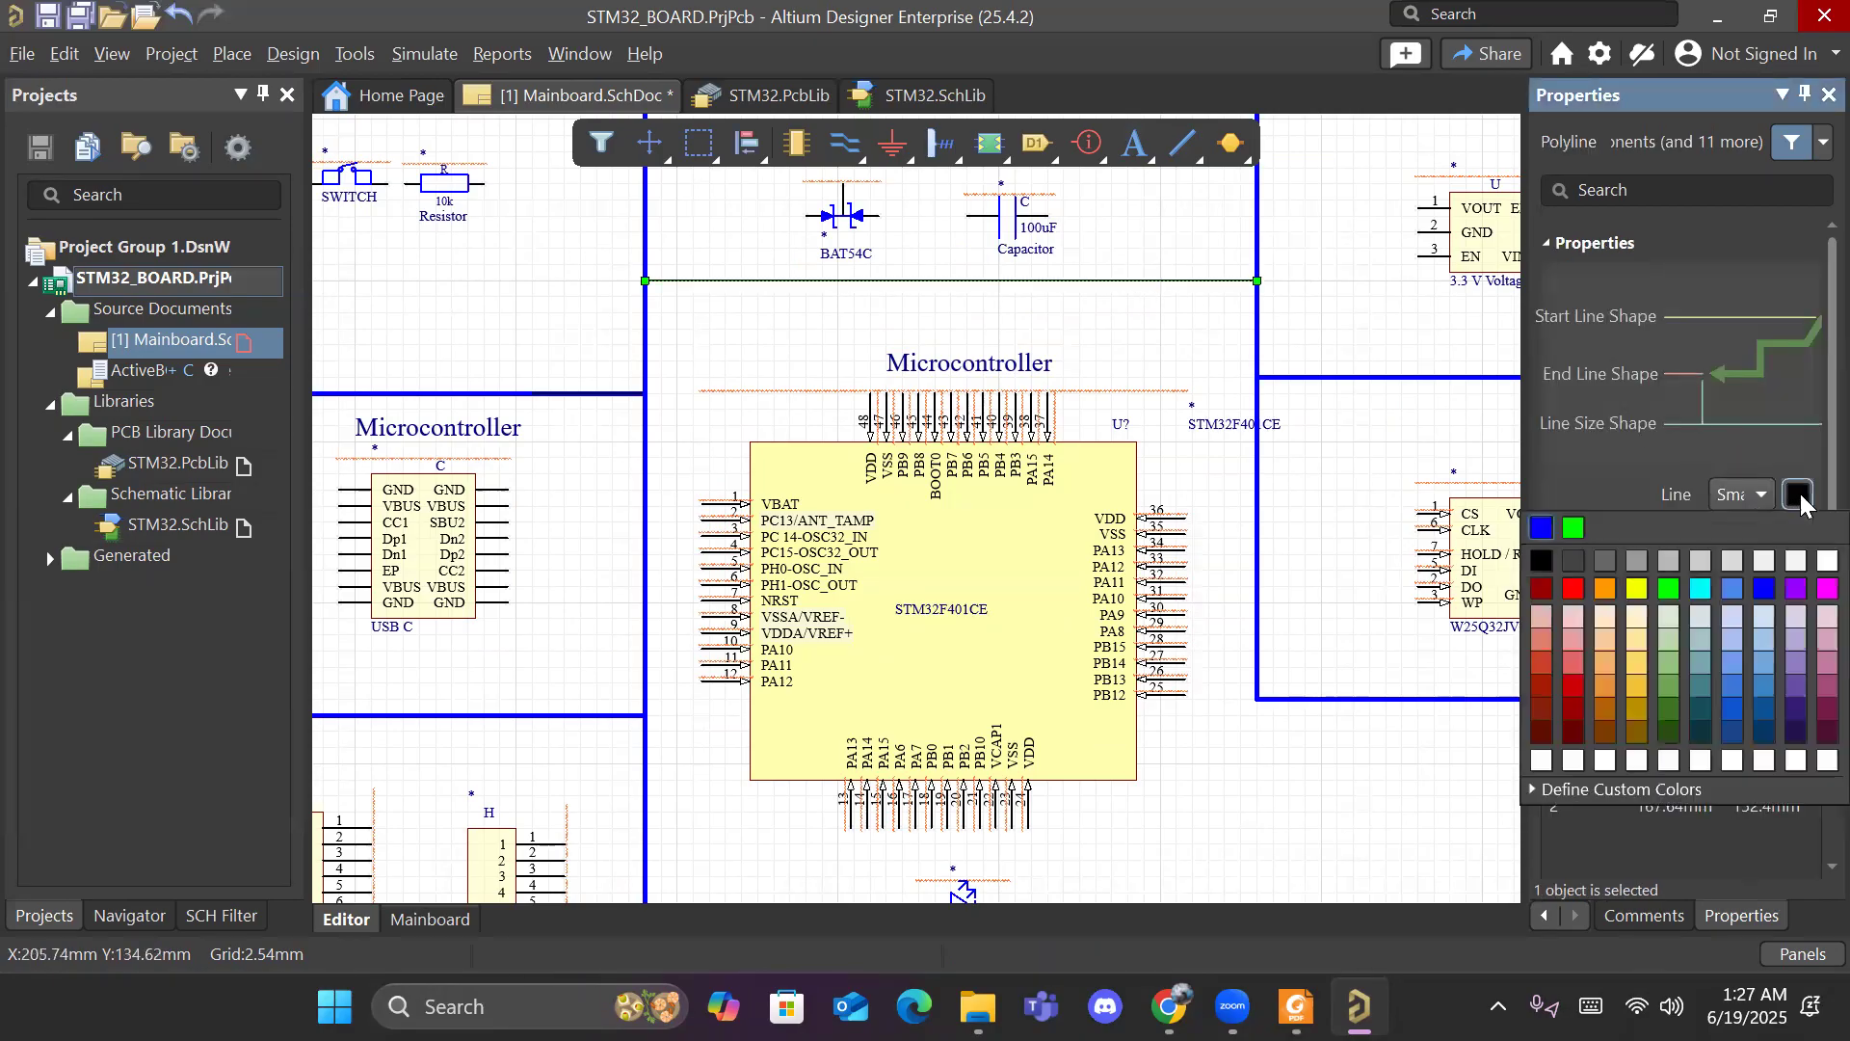
pyautogui.click(1763, 590)
pyautogui.click(1744, 493)
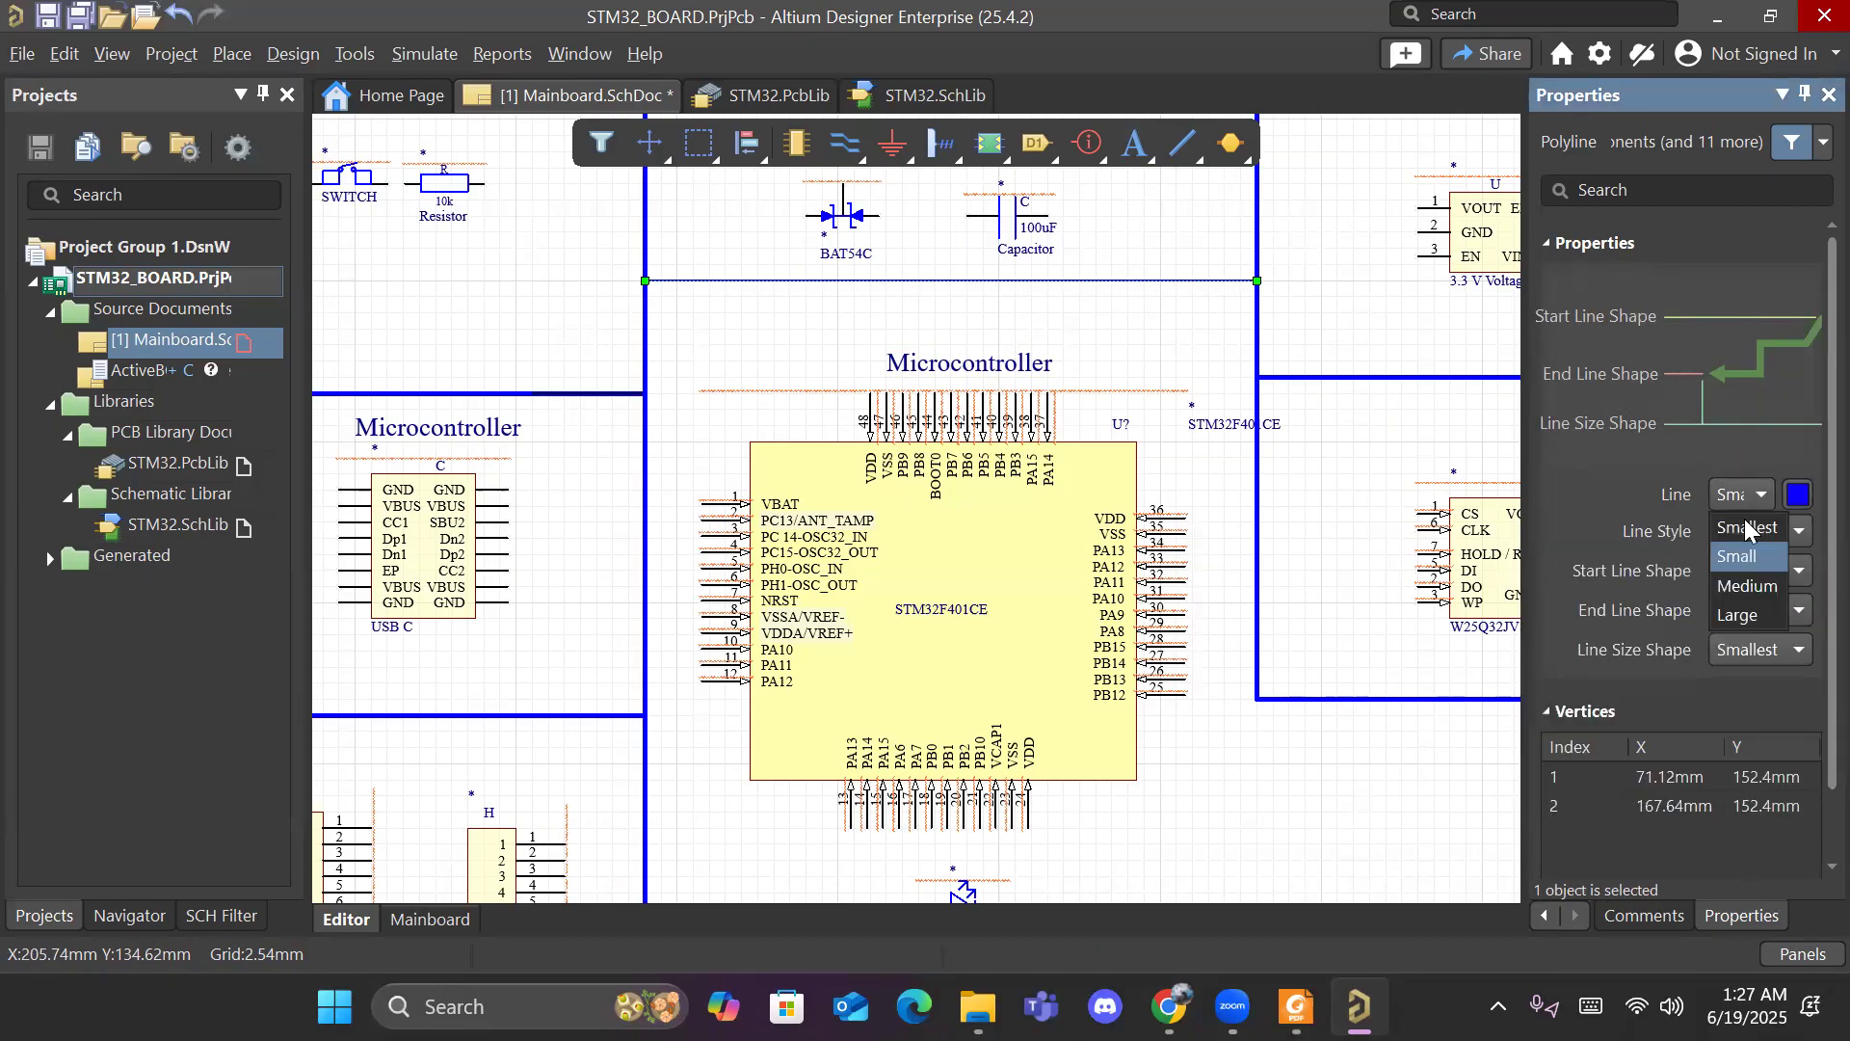
pyautogui.click(1753, 585)
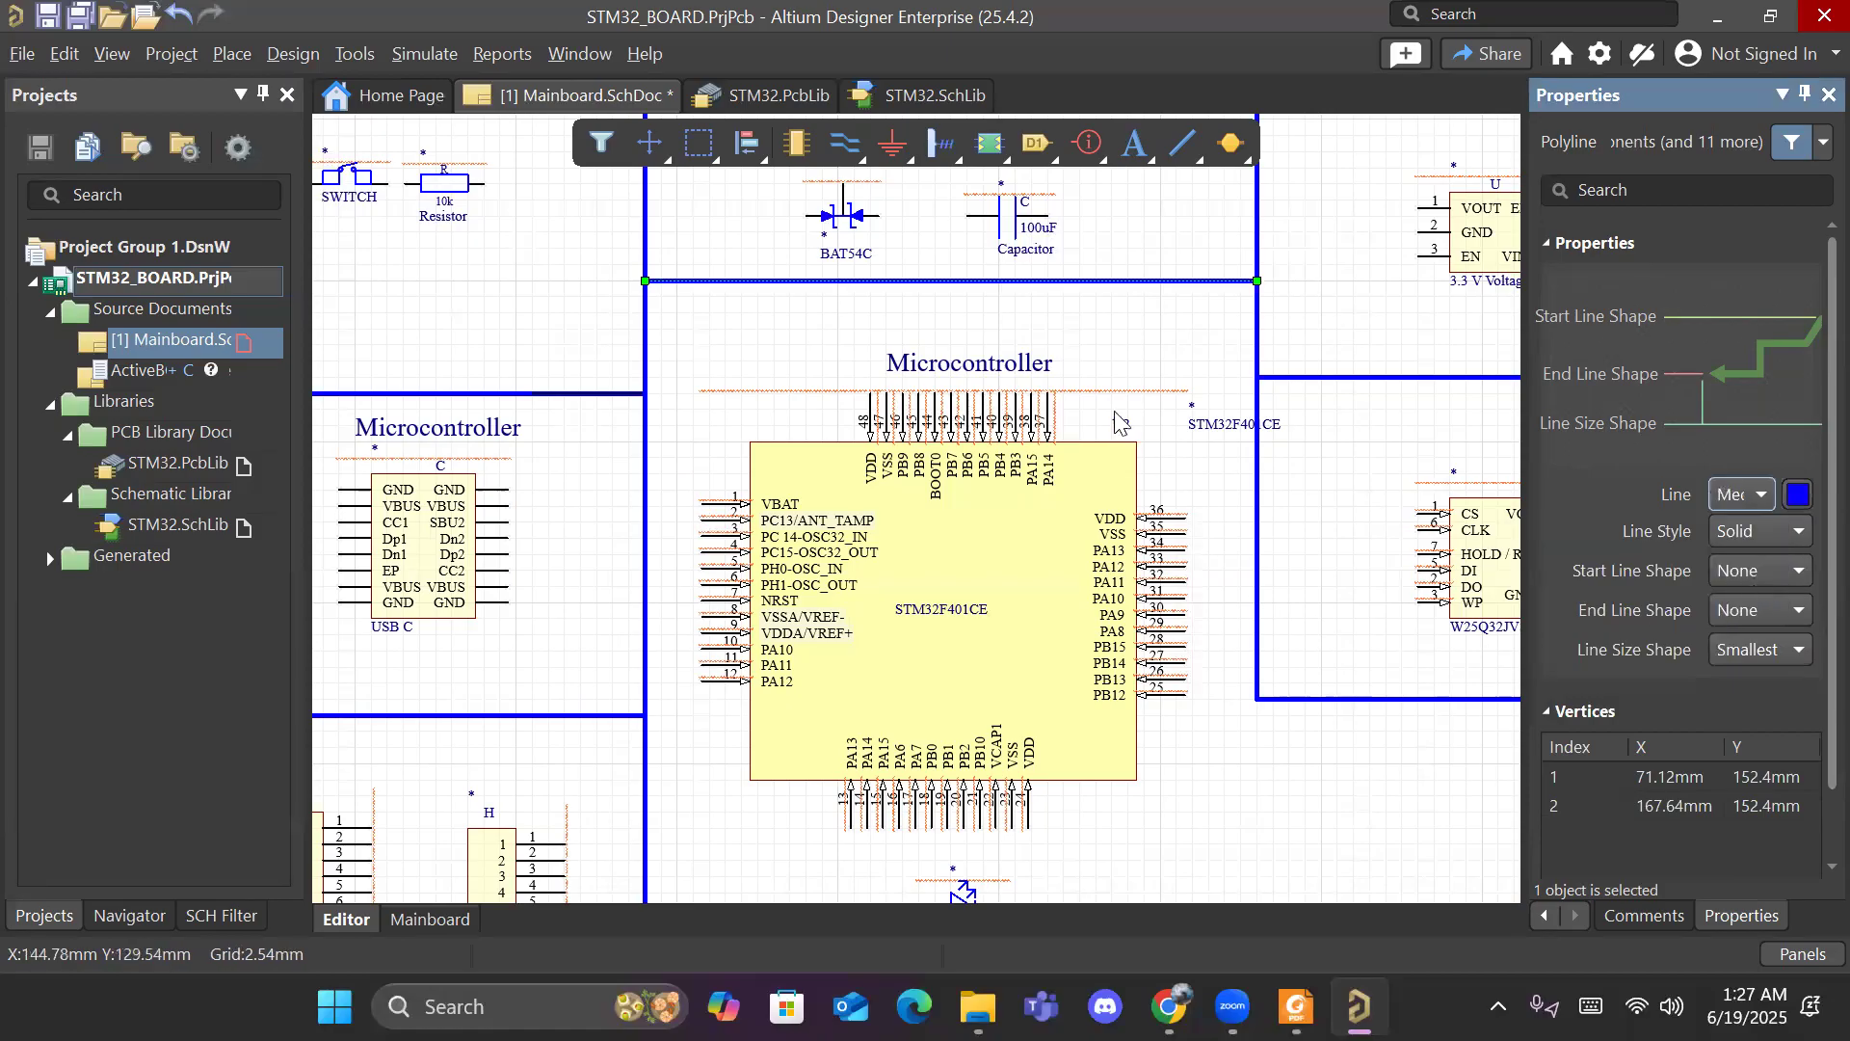
pyautogui.click(1123, 358)
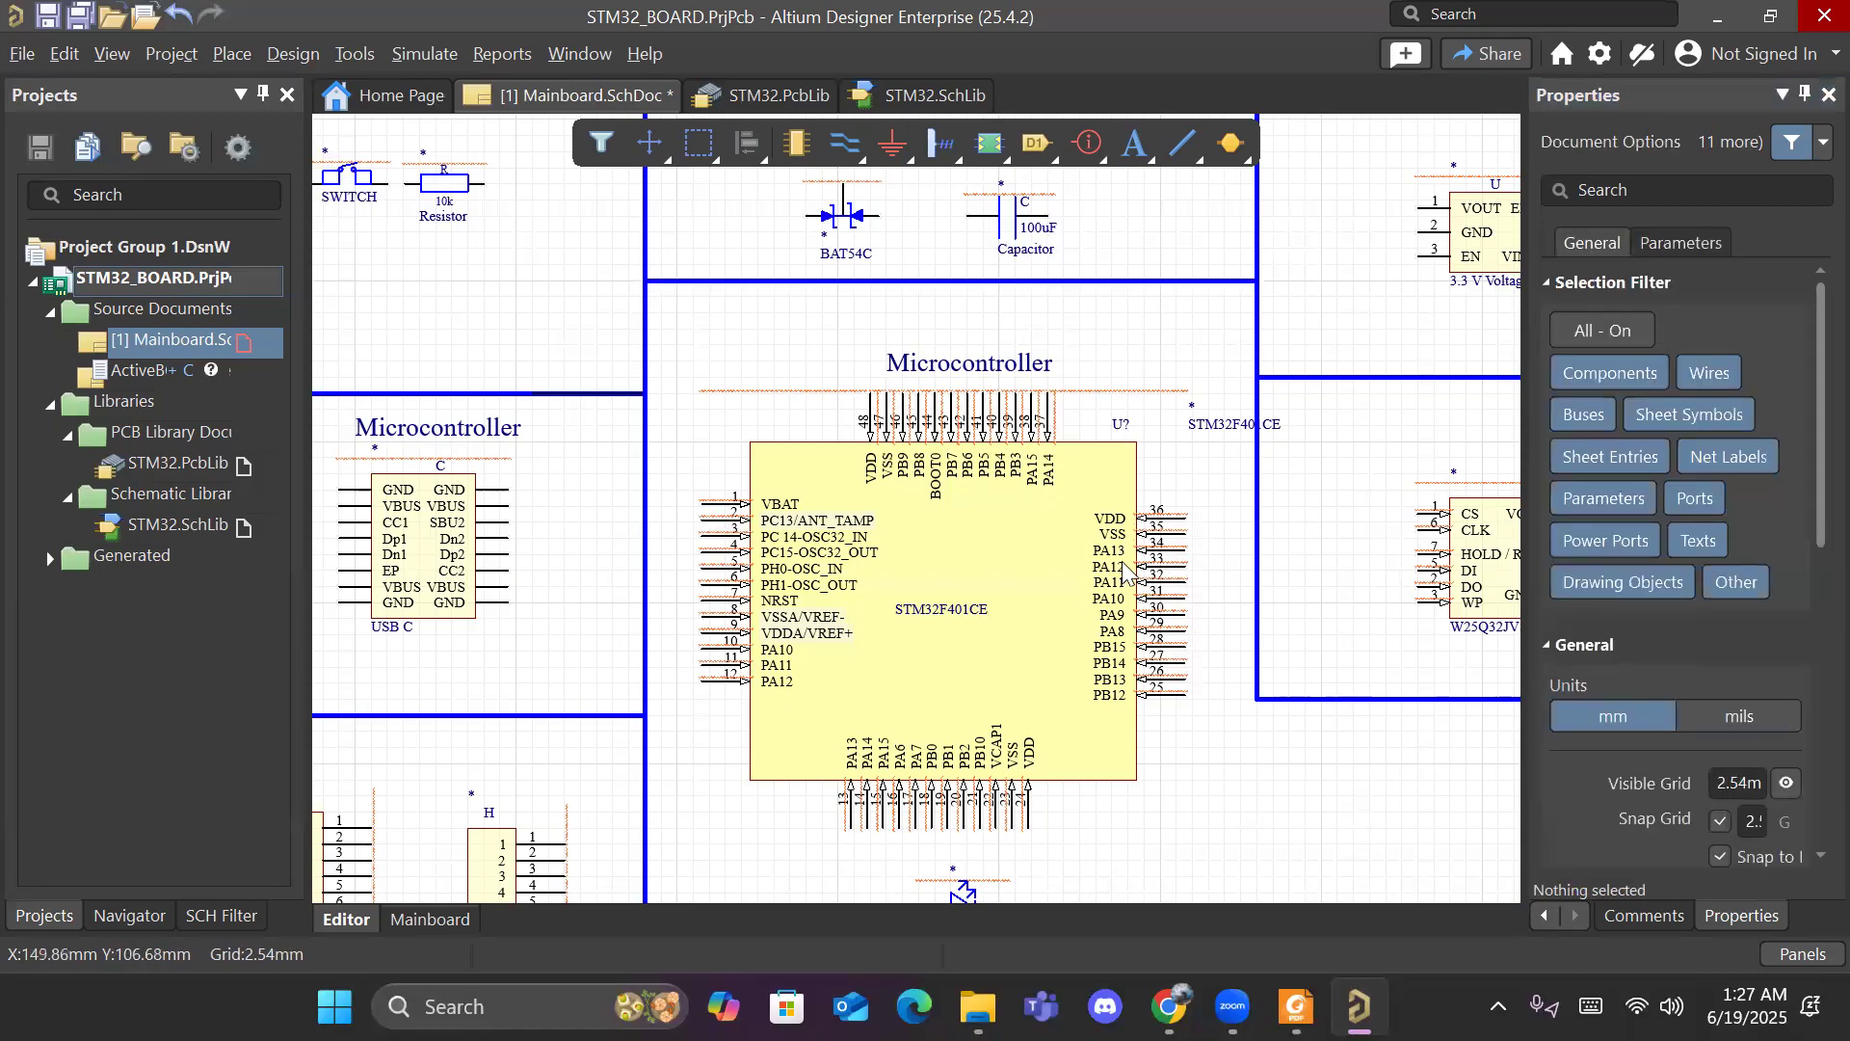
# Step: Set the label above the USB C connector to "USB C" and move it slightly right to centre it
pyautogui.keyDown('ctrl'); pyautogui.scroll(-2, 1127, 569); pyautogui.keyUp('ctrl')
pyautogui.moveTo(1185, 696); pyautogui.dragTo(1124, 524, button='right')
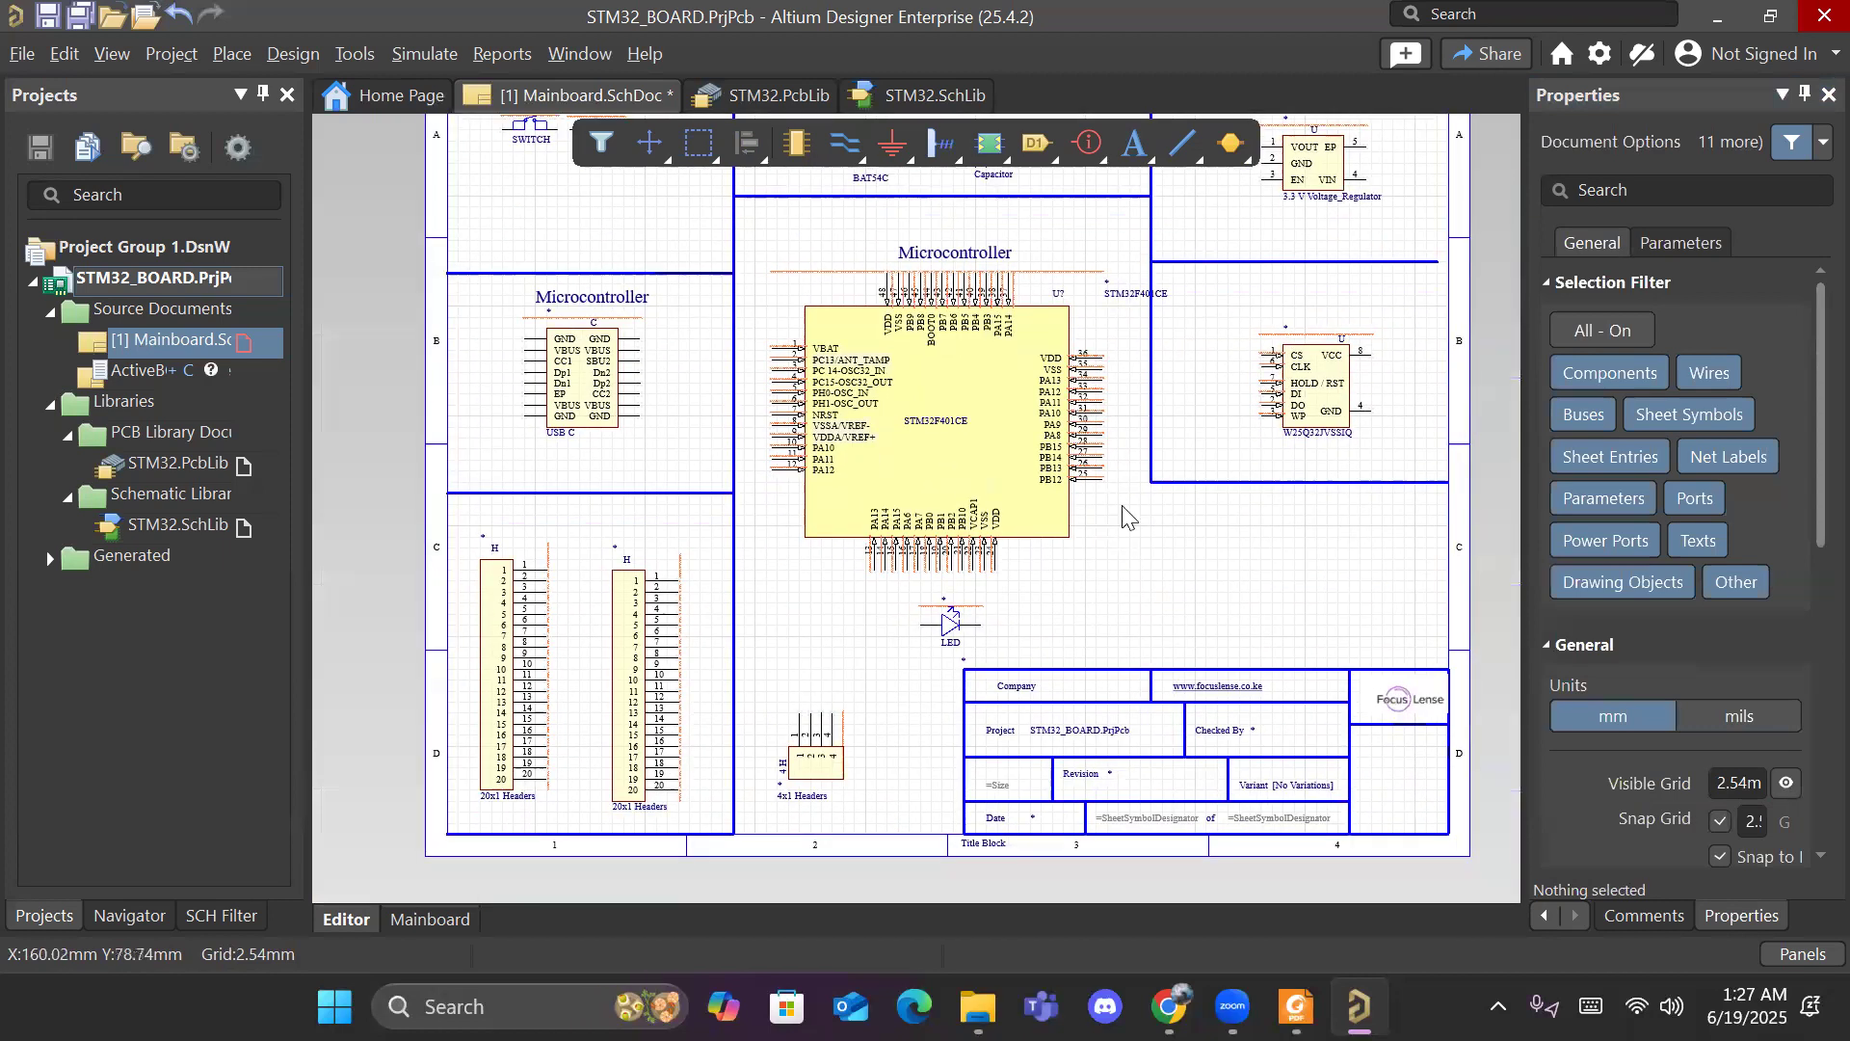
pyautogui.click(628, 308)
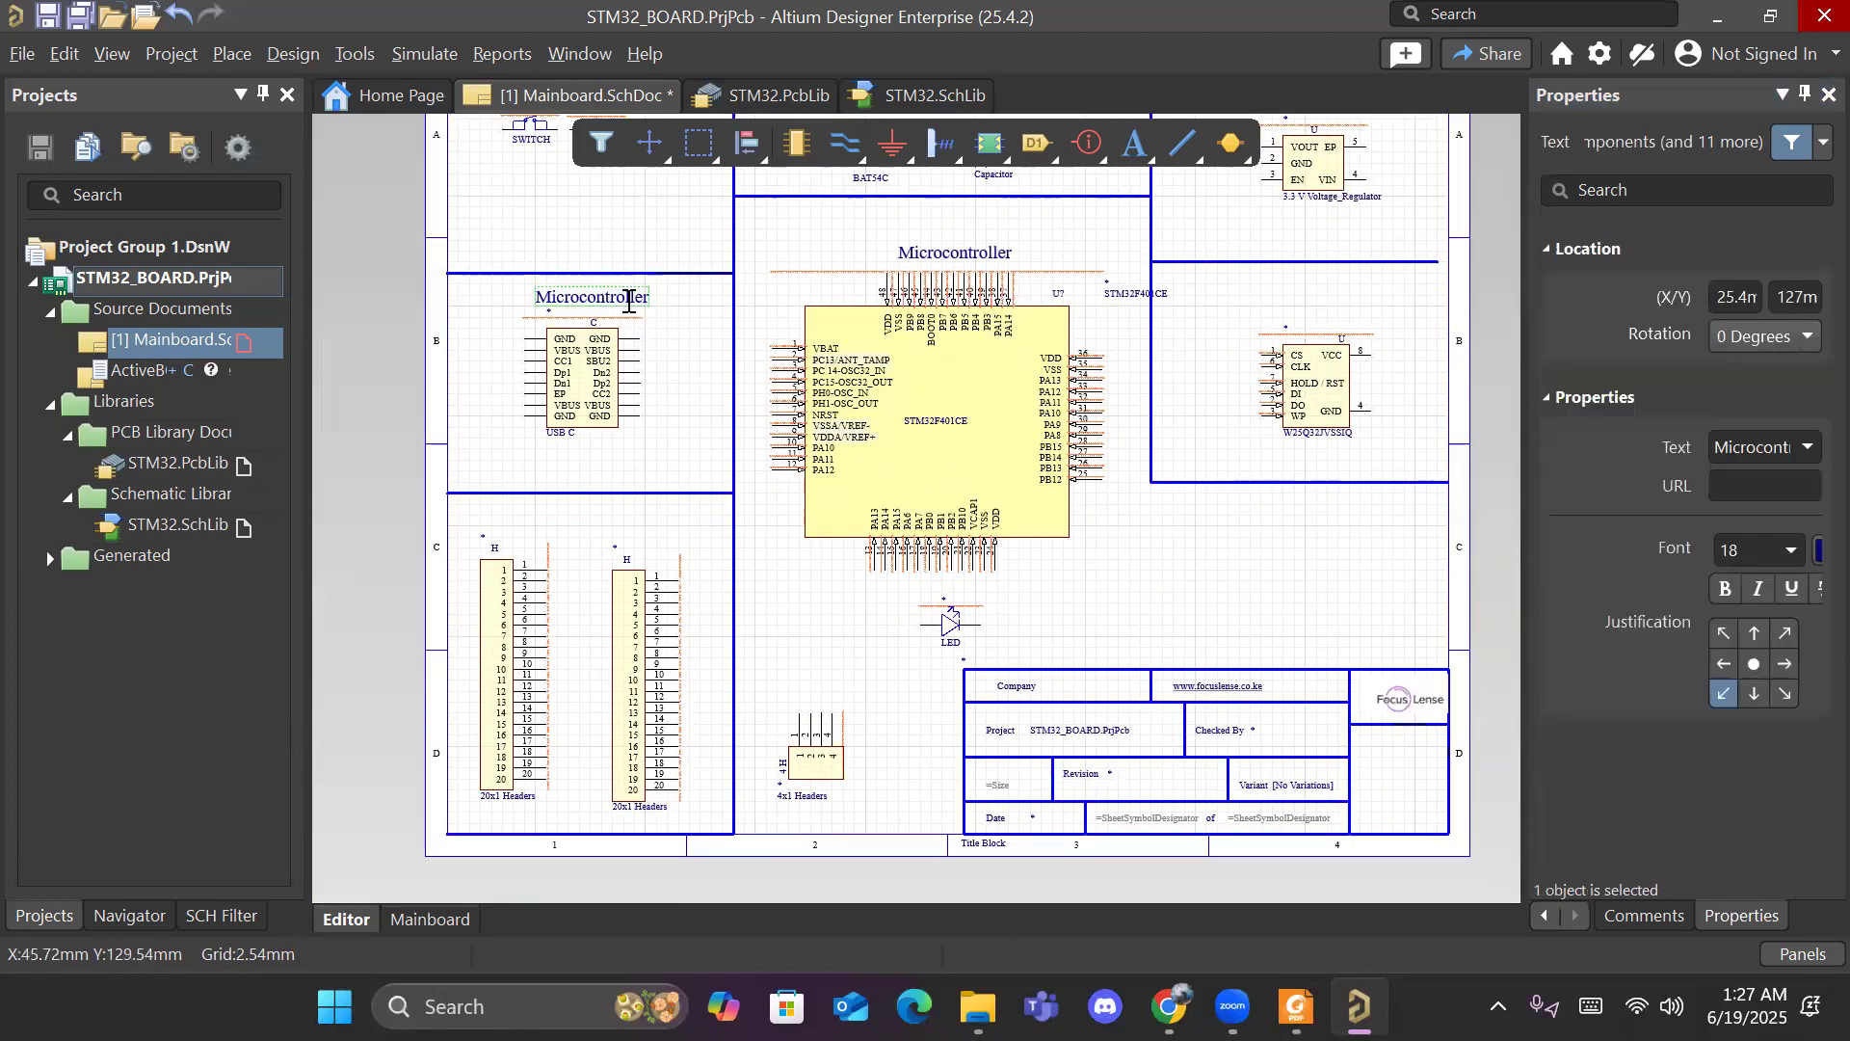
pyautogui.click(1745, 447)
pyautogui.press('BackSpace')
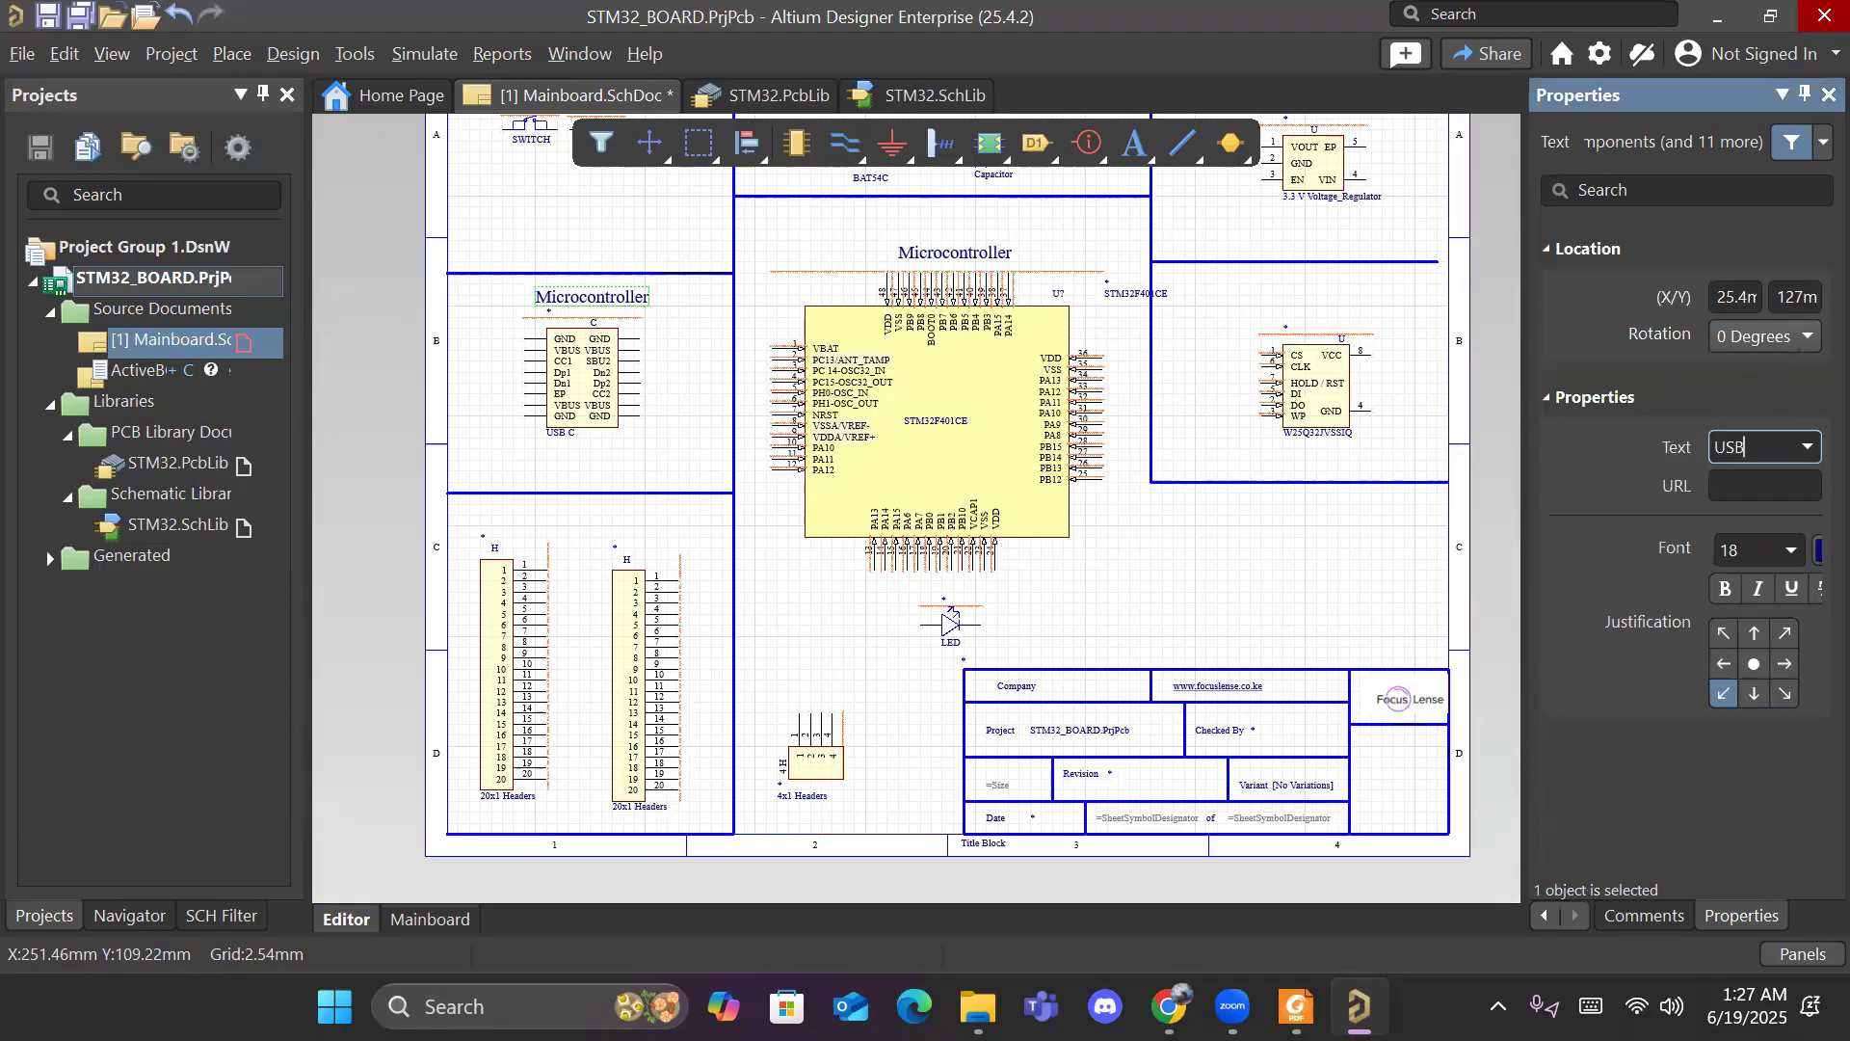
pyautogui.press('Return')
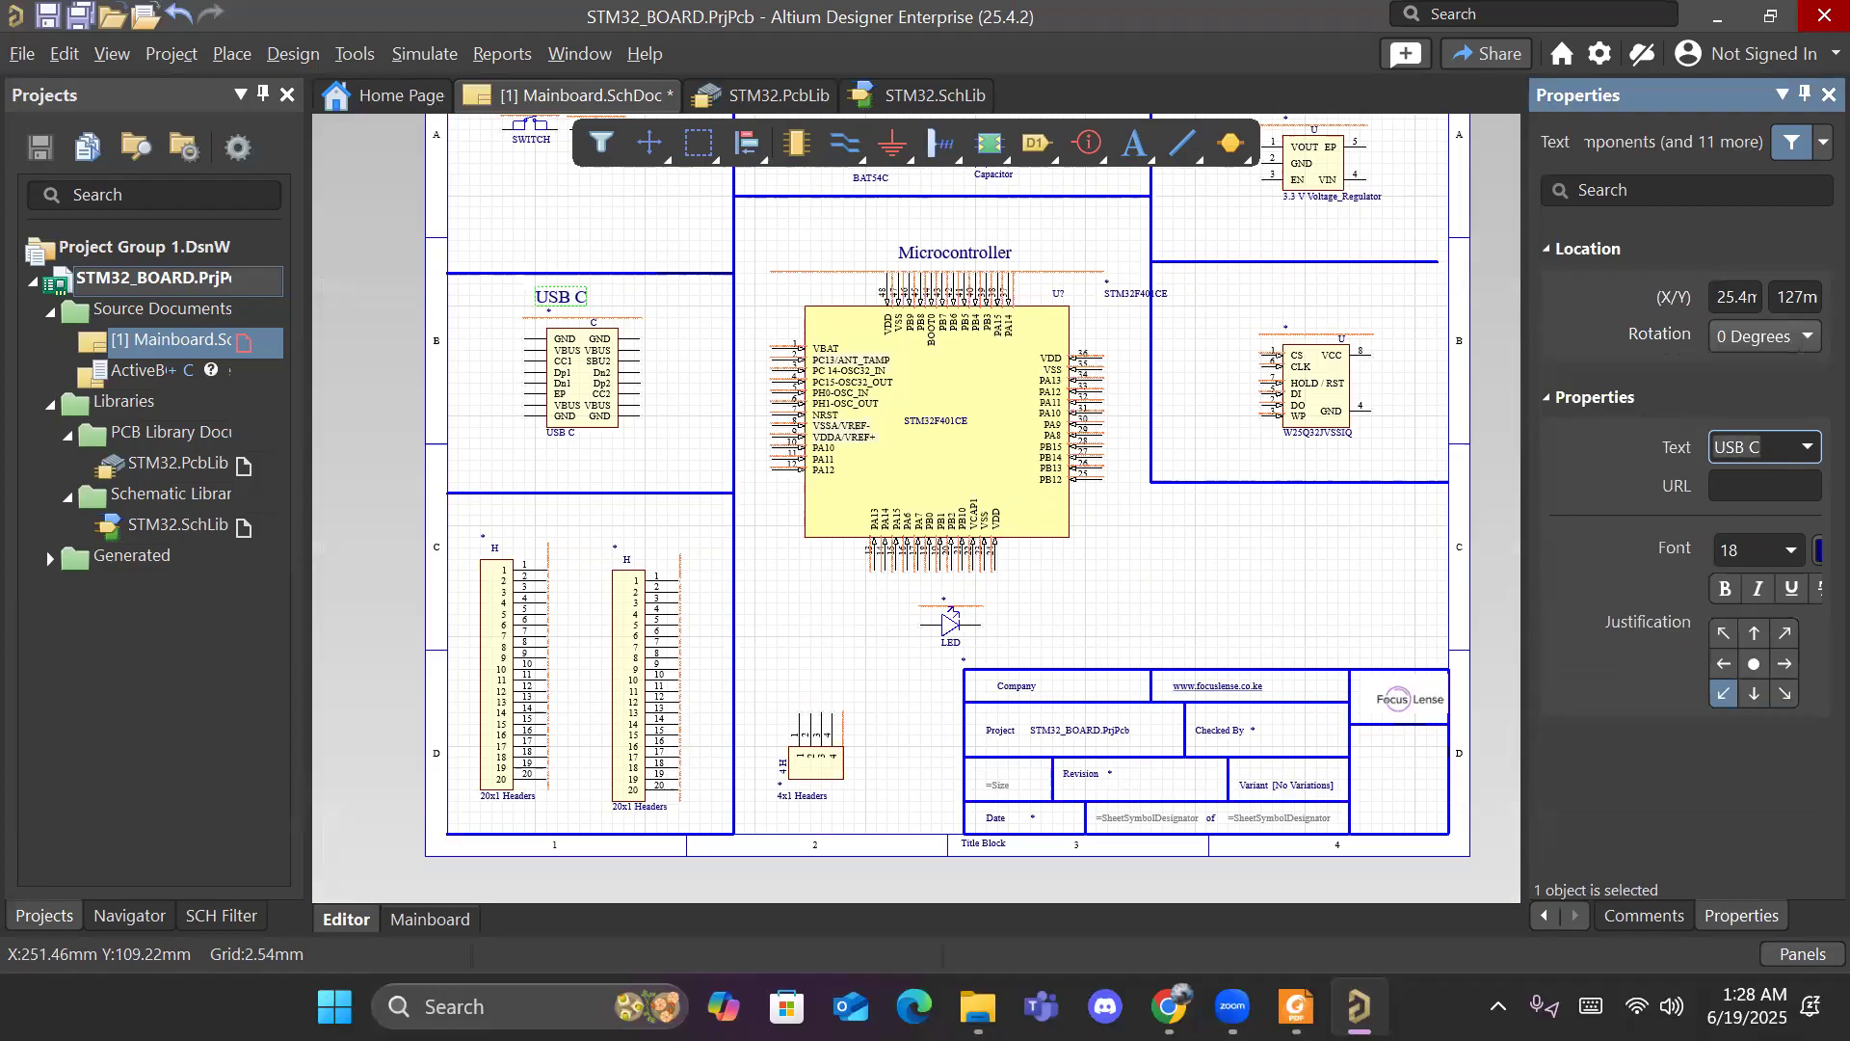
pyautogui.moveTo(568, 293)
pyautogui.mouseDown()
pyautogui.moveTo(586, 315)
pyautogui.moveTo(584, 292)
pyautogui.mouseUp()
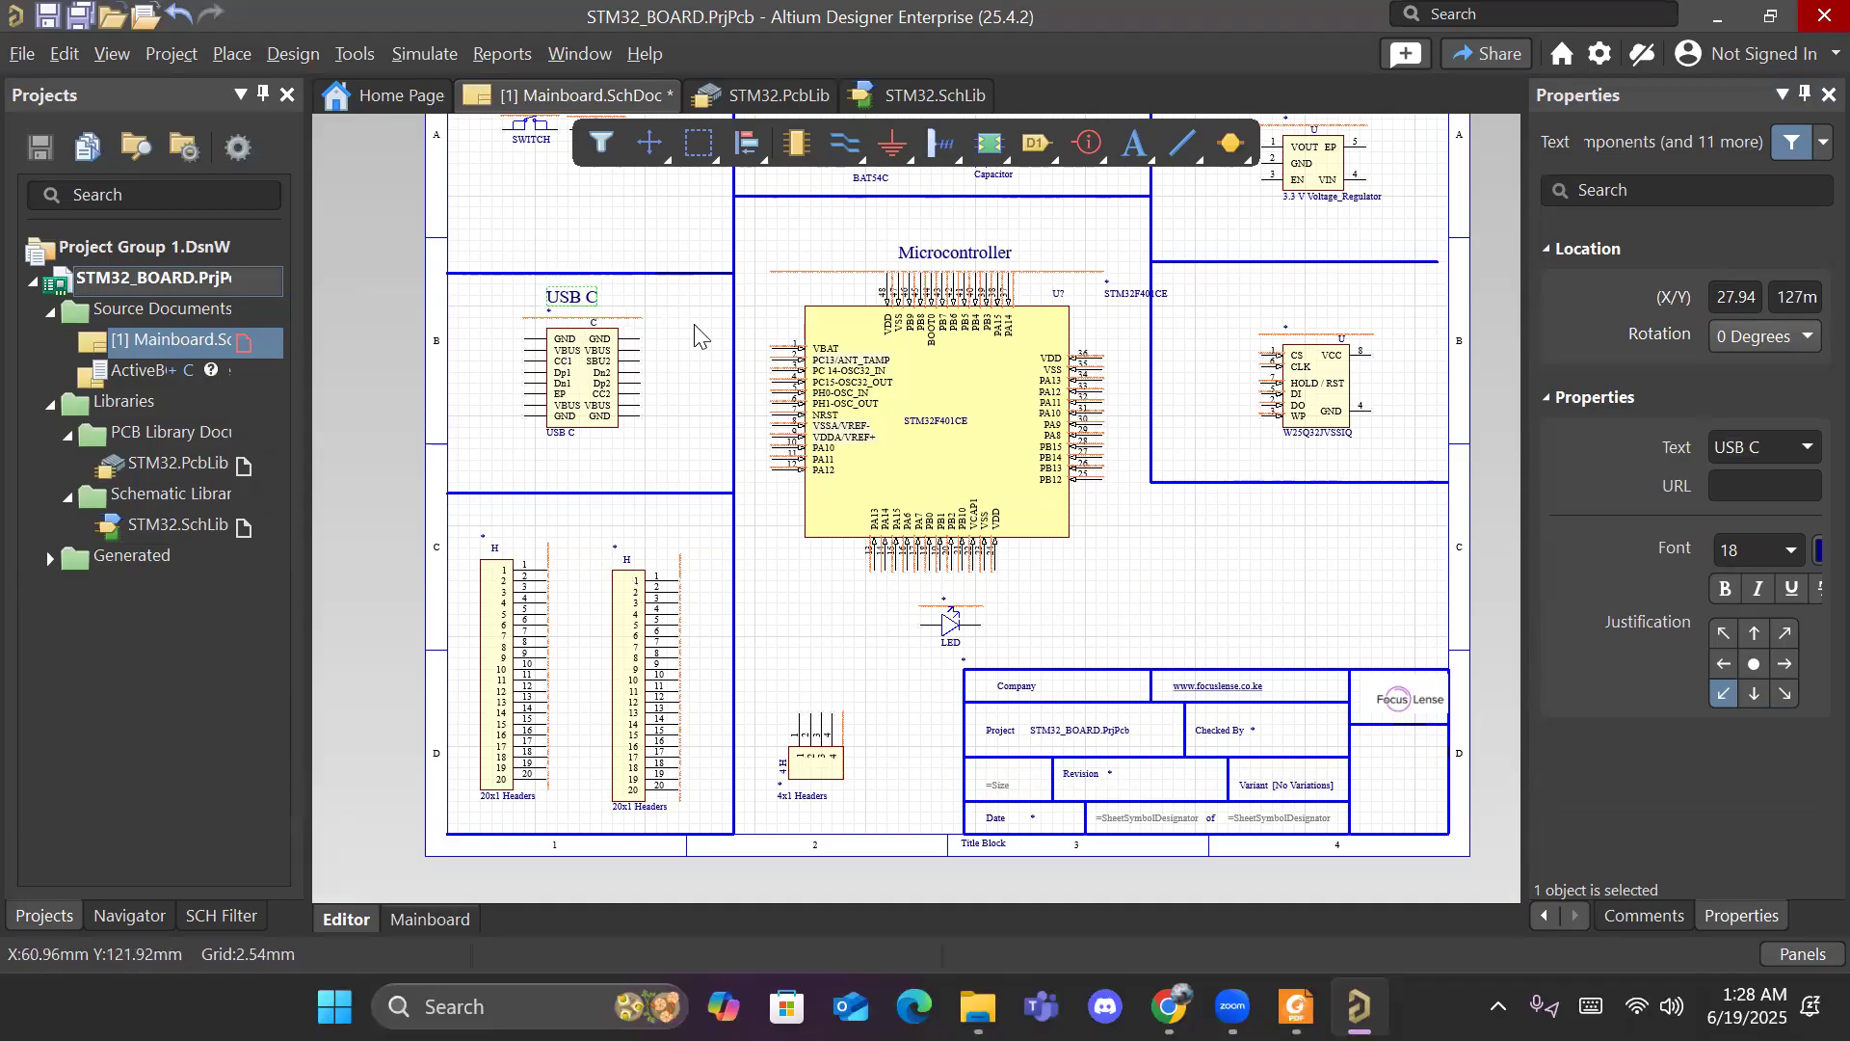
pyautogui.click(576, 296)
pyautogui.click(663, 449)
# Step: Move the STM32F401CE comment text from beside the microcontroller into the upper part of the chip body
pyautogui.click(1133, 294)
pyautogui.moveTo(1133, 294); pyautogui.dragTo(971, 361)
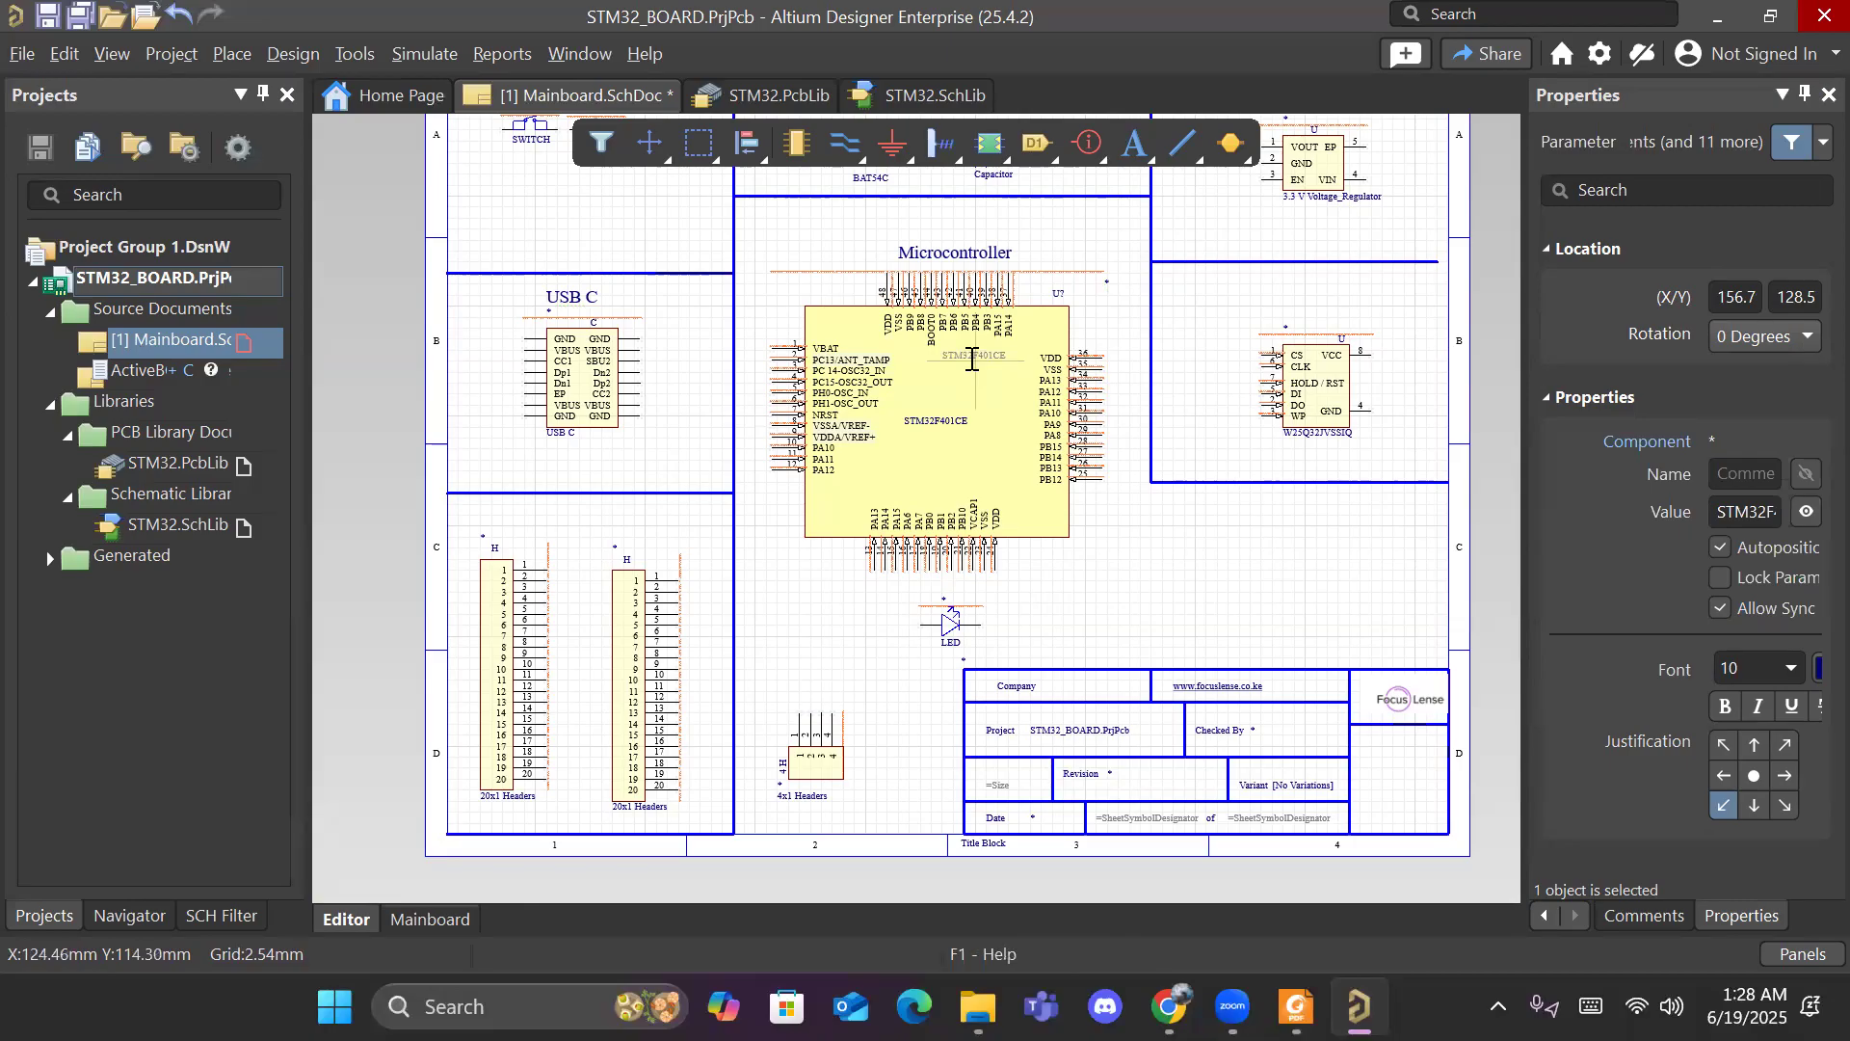
pyautogui.click(1107, 323)
# Step: Copy the large USB C label and paste the copy above the two 20x1 headers
pyautogui.click(580, 298)
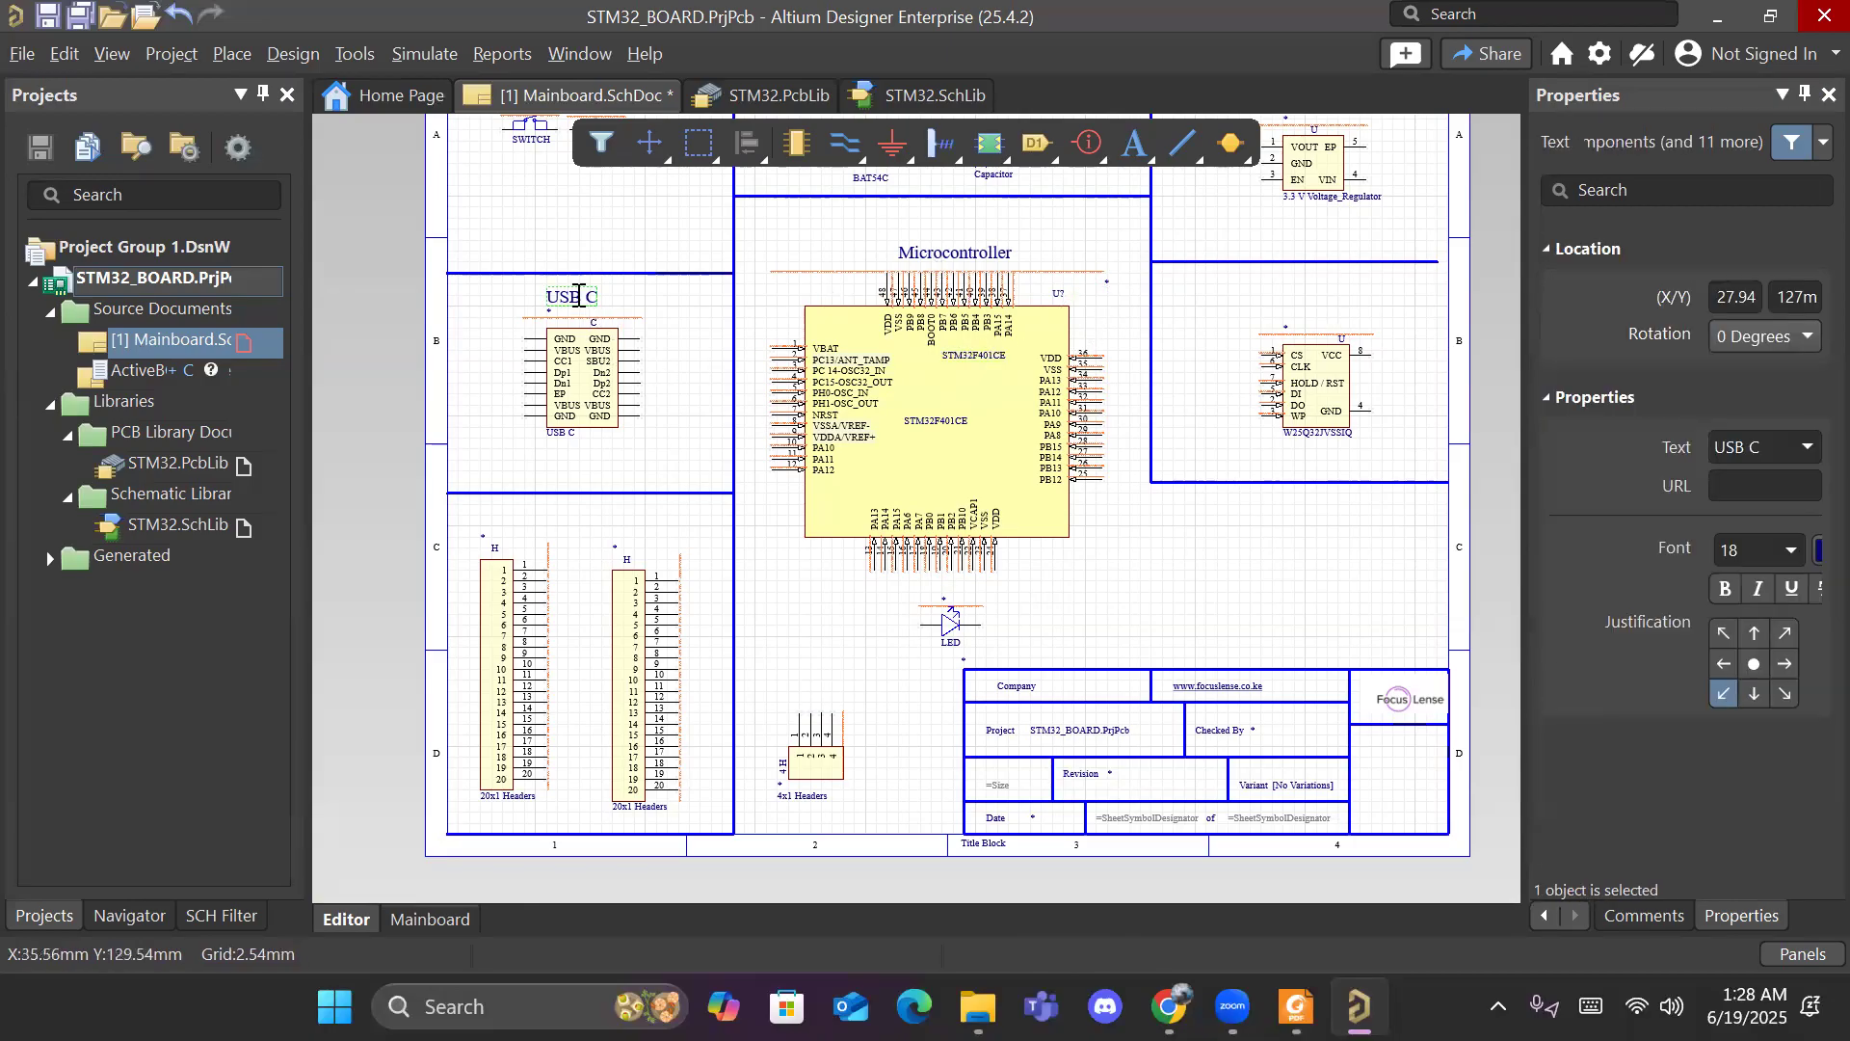
pyautogui.hotkey('ctrl', 'c')
pyautogui.hotkey('ctrl', 'v')
pyautogui.click(568, 548)
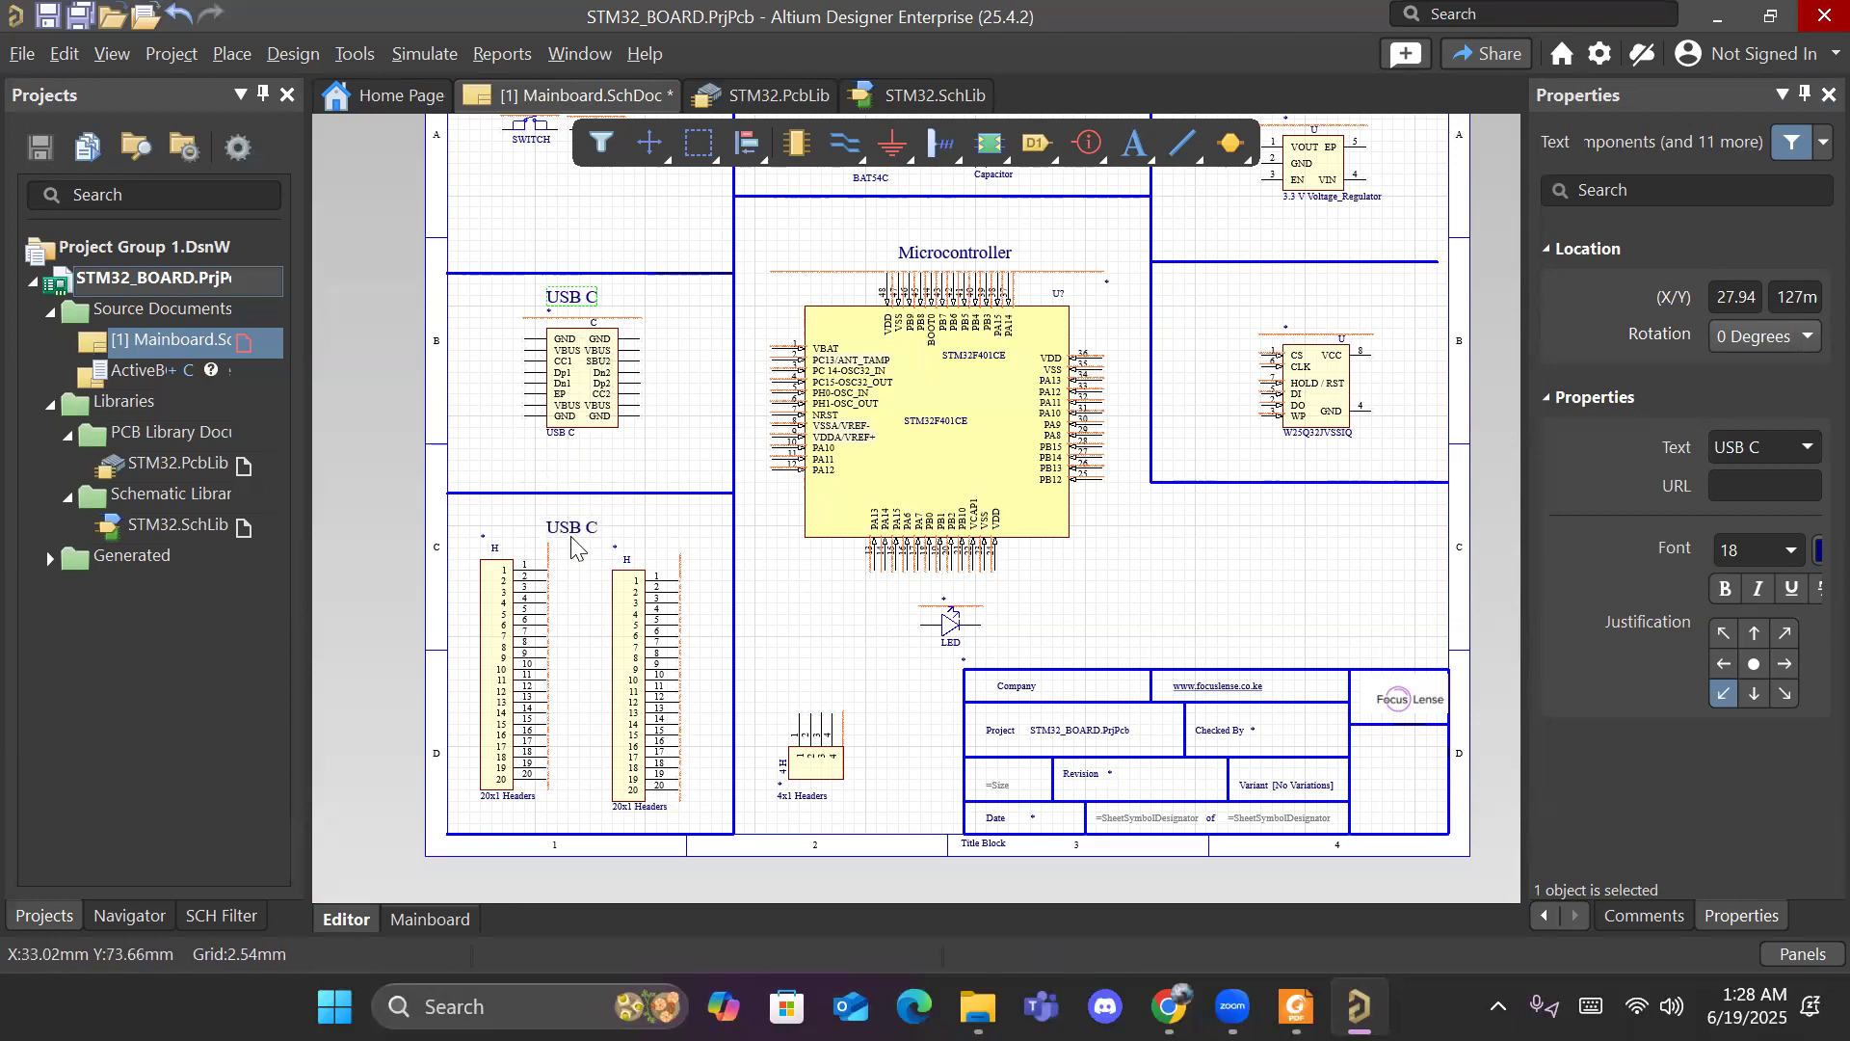
# Step: Change the copied label above the 20x1 headers to "Headers"
pyautogui.click(574, 521)
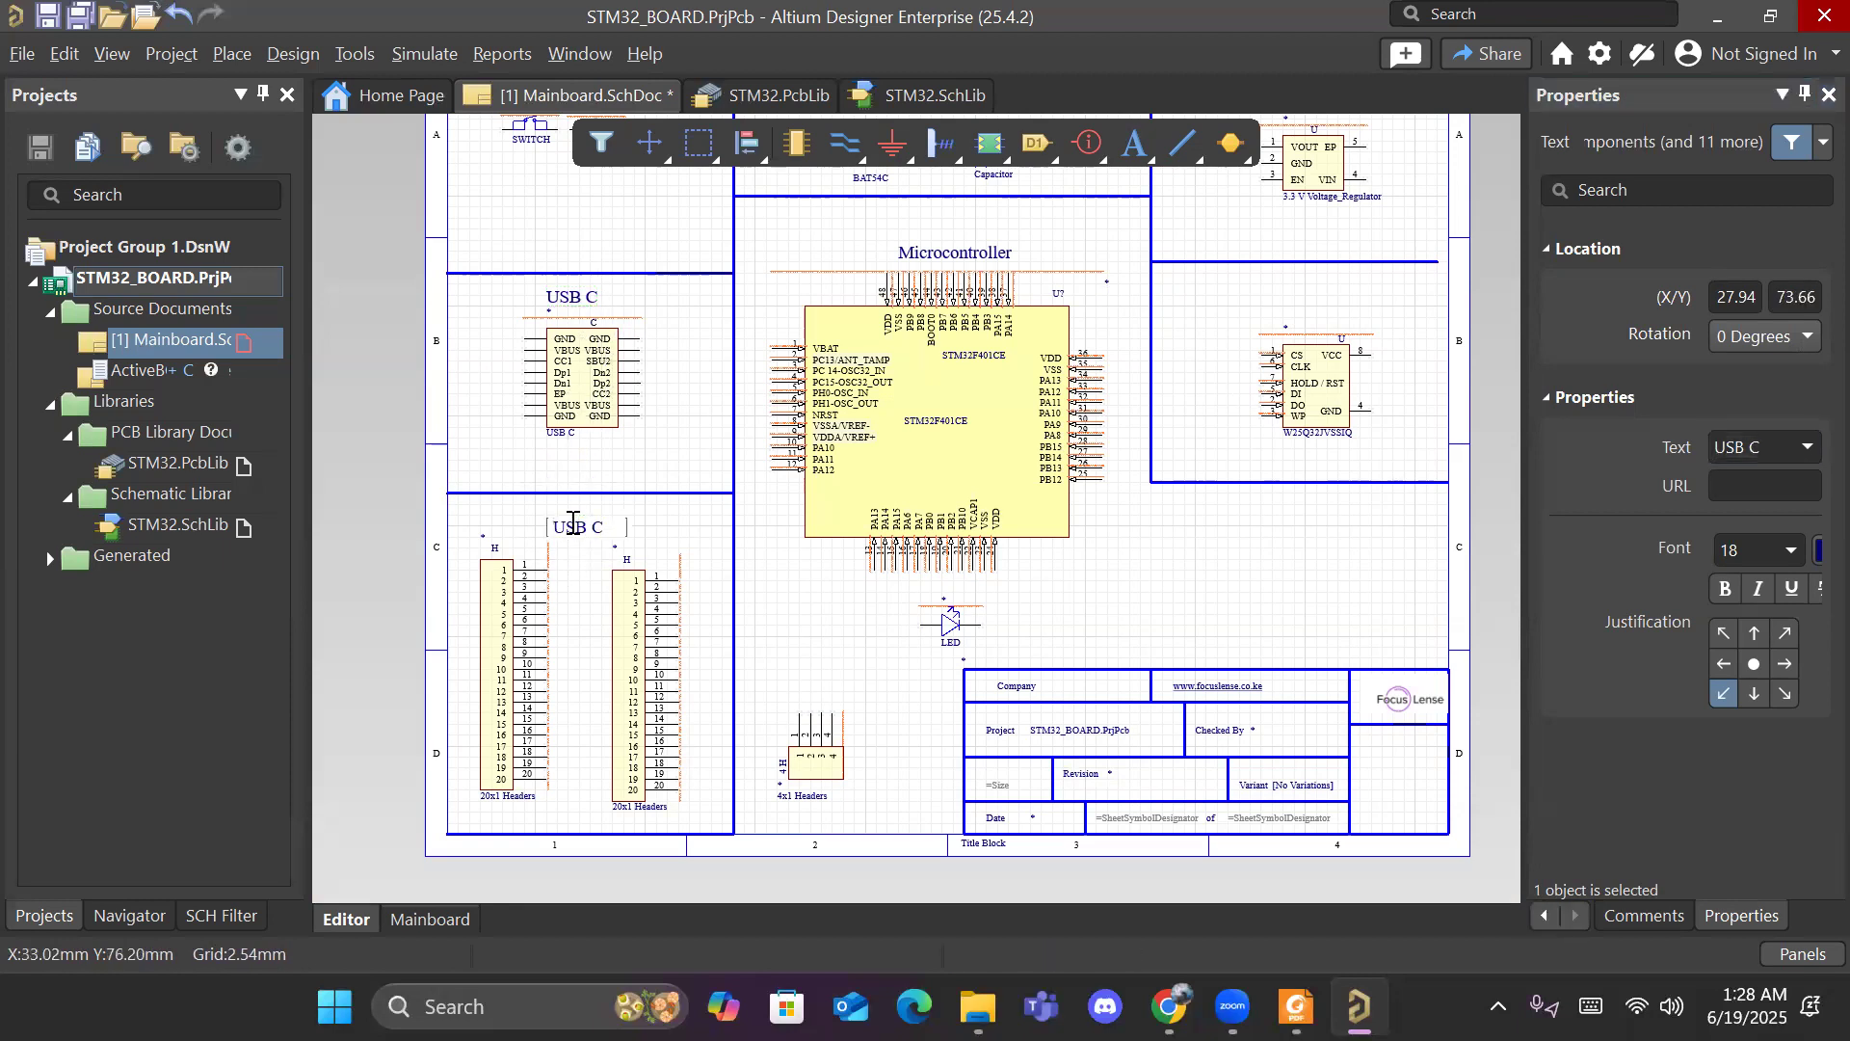
pyautogui.click(1760, 446)
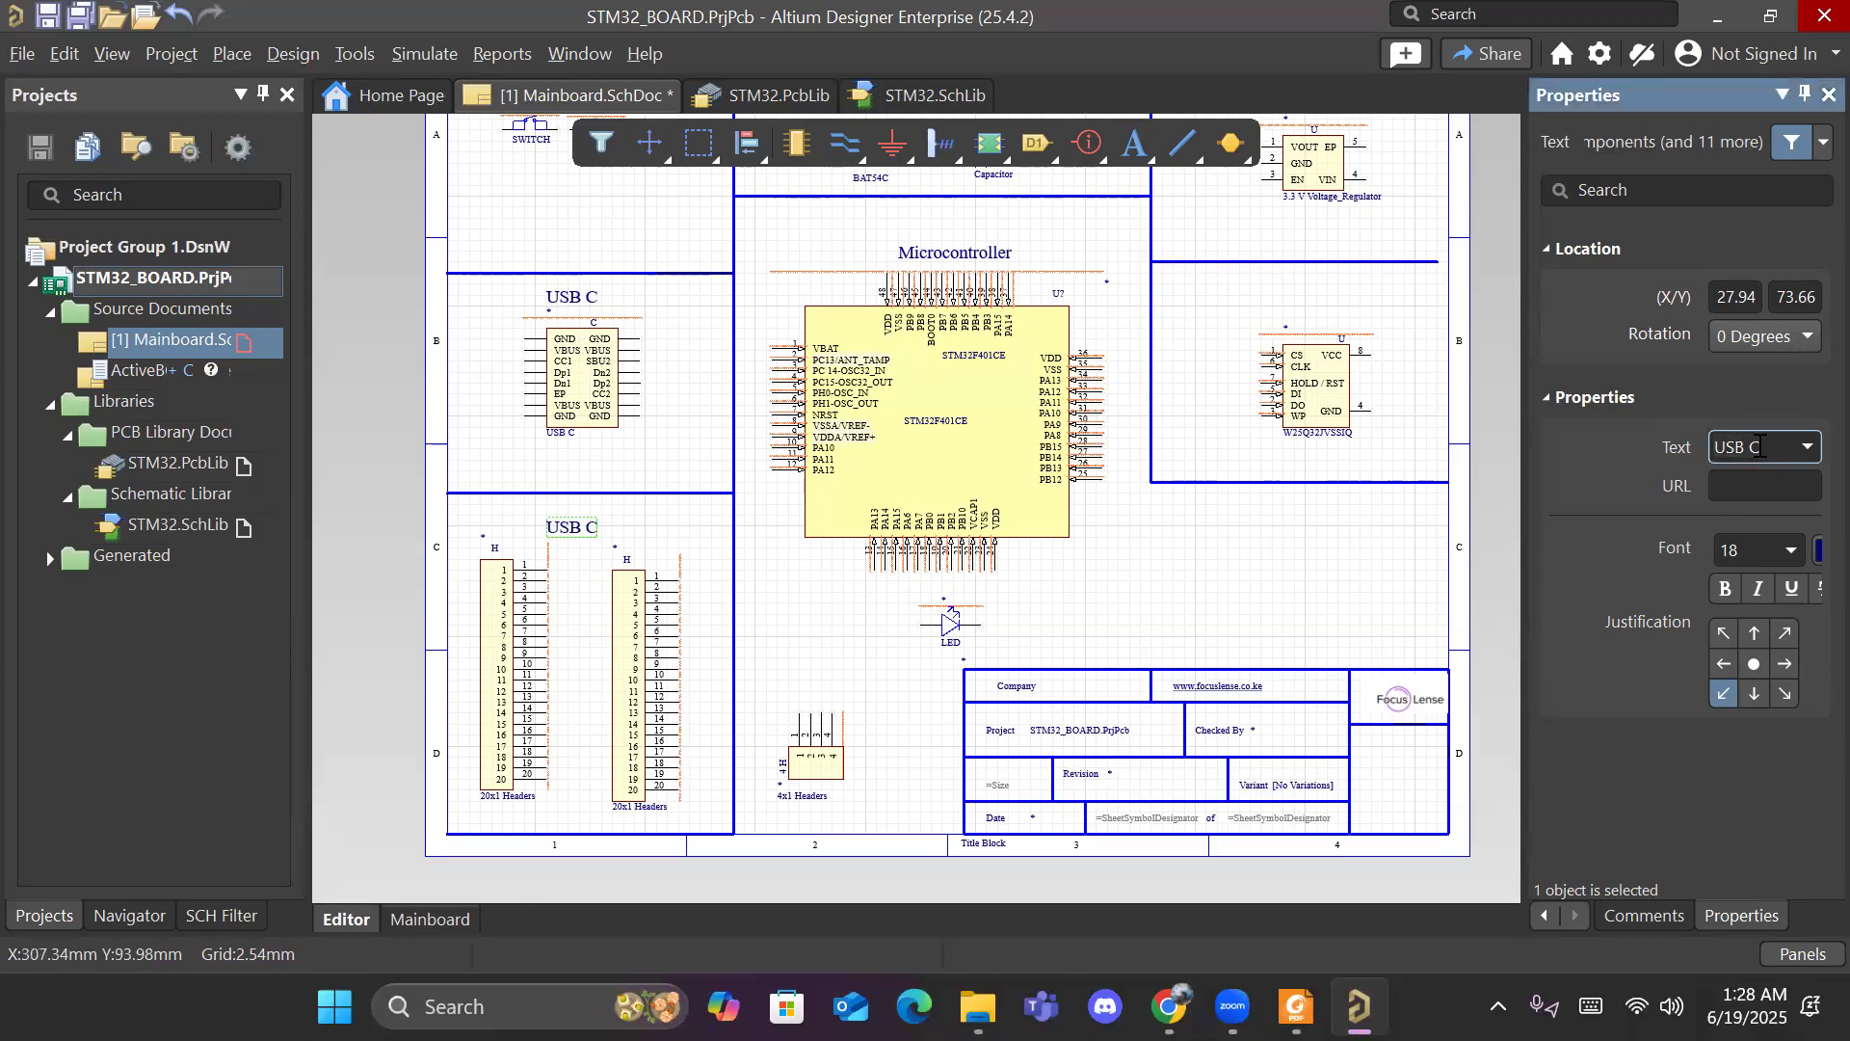
pyautogui.press('BackSpace')
pyautogui.press('BackSpace')
pyautogui.press('BackSpace')
pyautogui.press('BackSpace')
pyautogui.write('Headers')
pyautogui.press('Return')
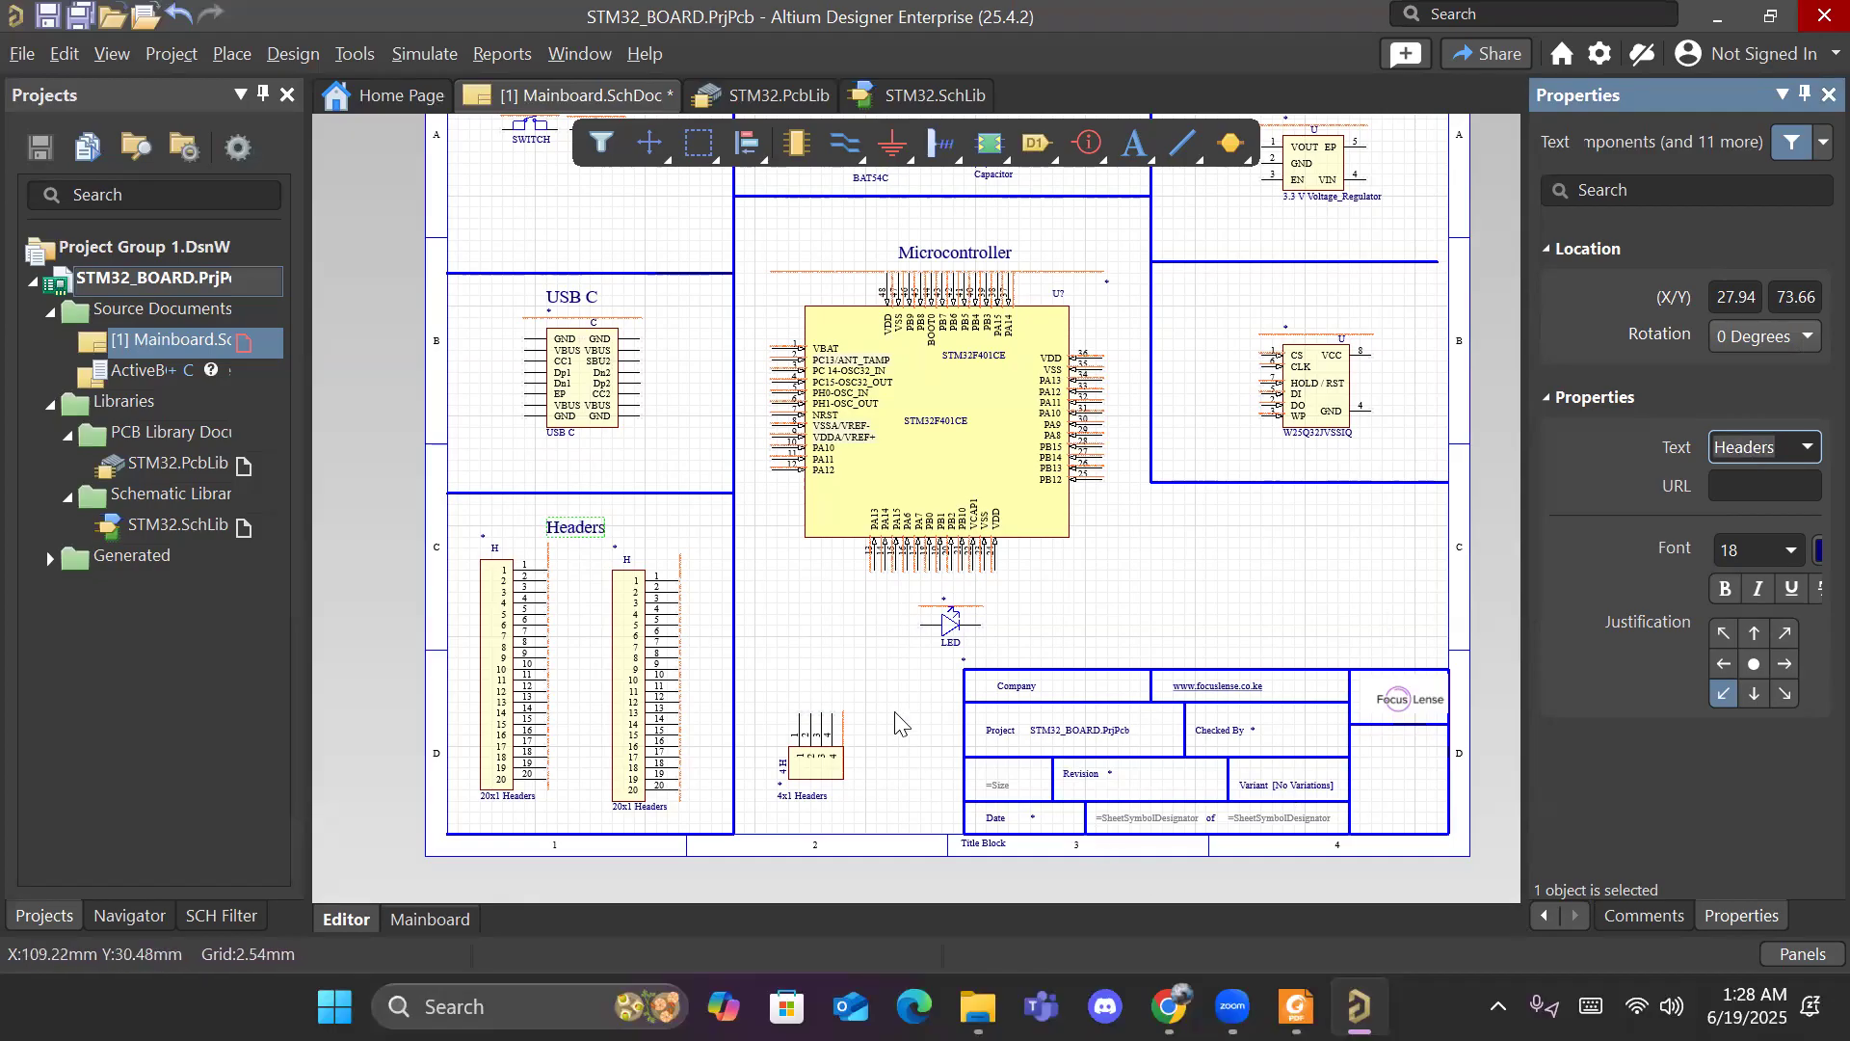
pyautogui.click(872, 741)
# Step: Change the placeholder text above the 3.3 V voltage regulator to "voltage regulator"
pyautogui.click(809, 764)
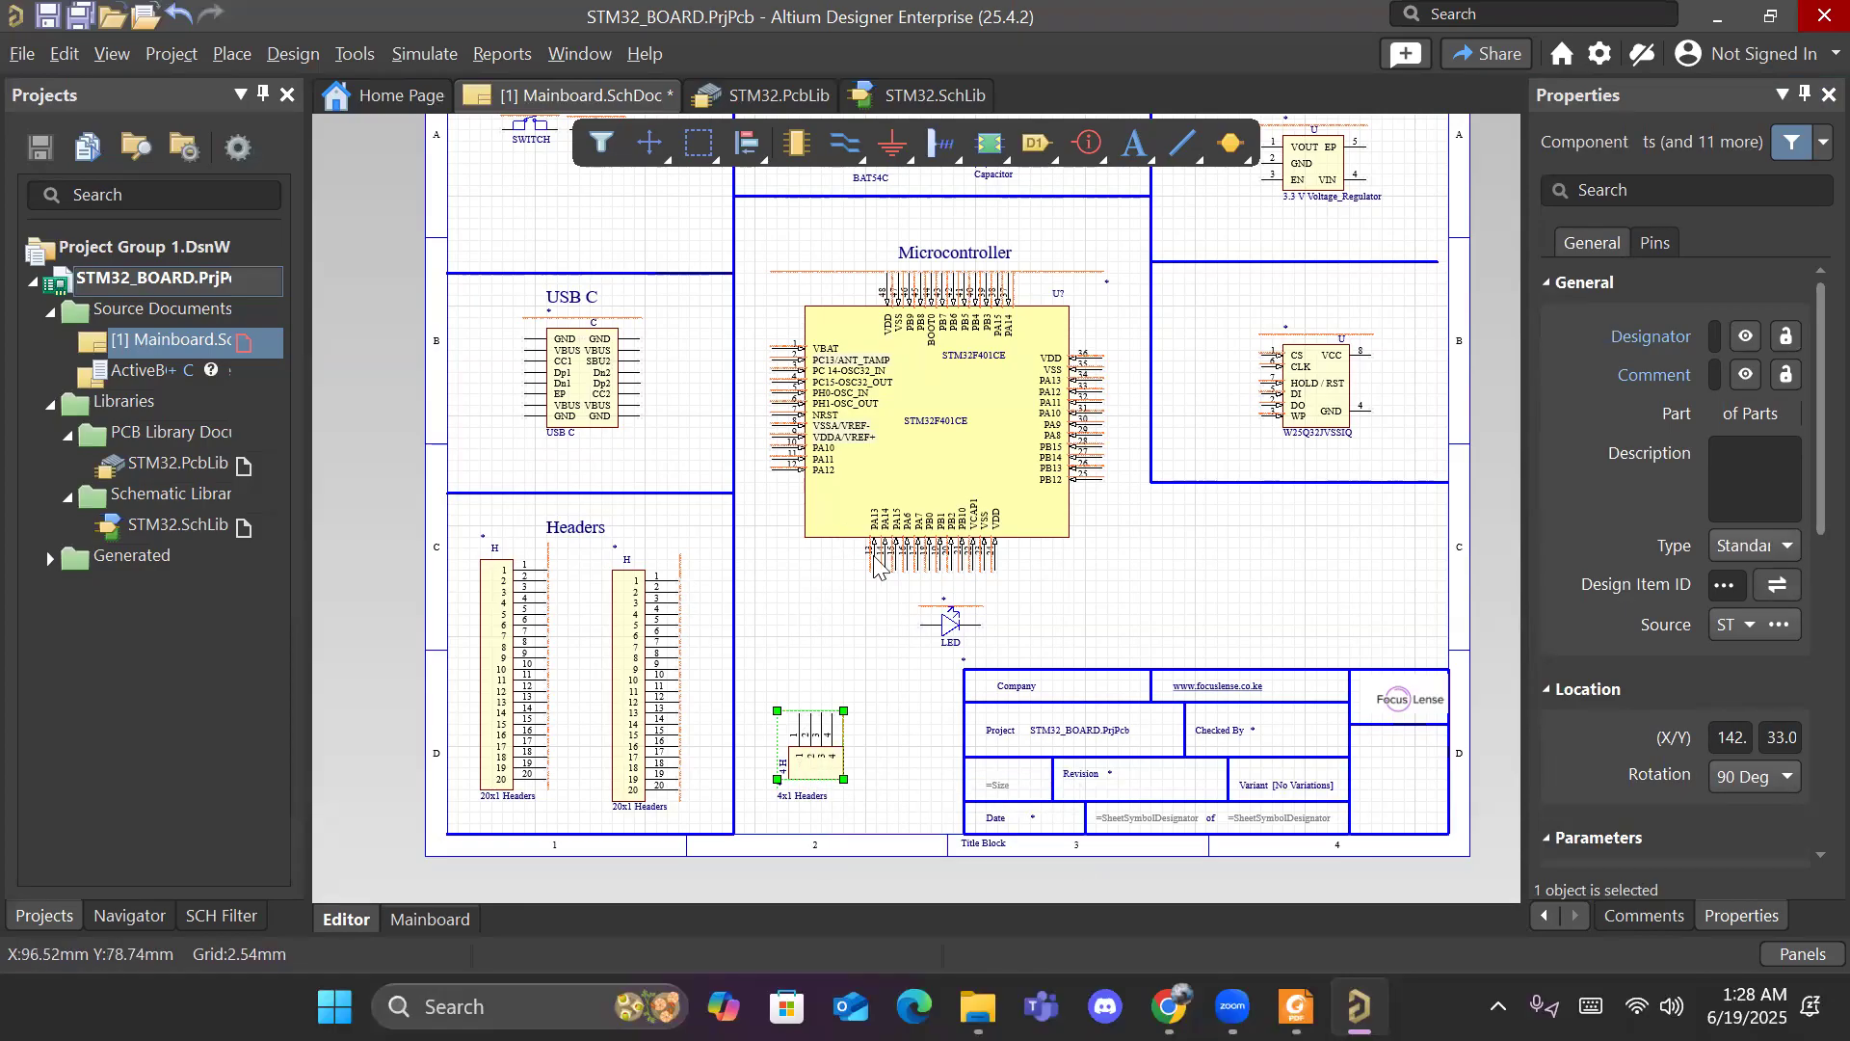
pyautogui.moveTo(1175, 568); pyautogui.dragTo(1130, 684, button='right')
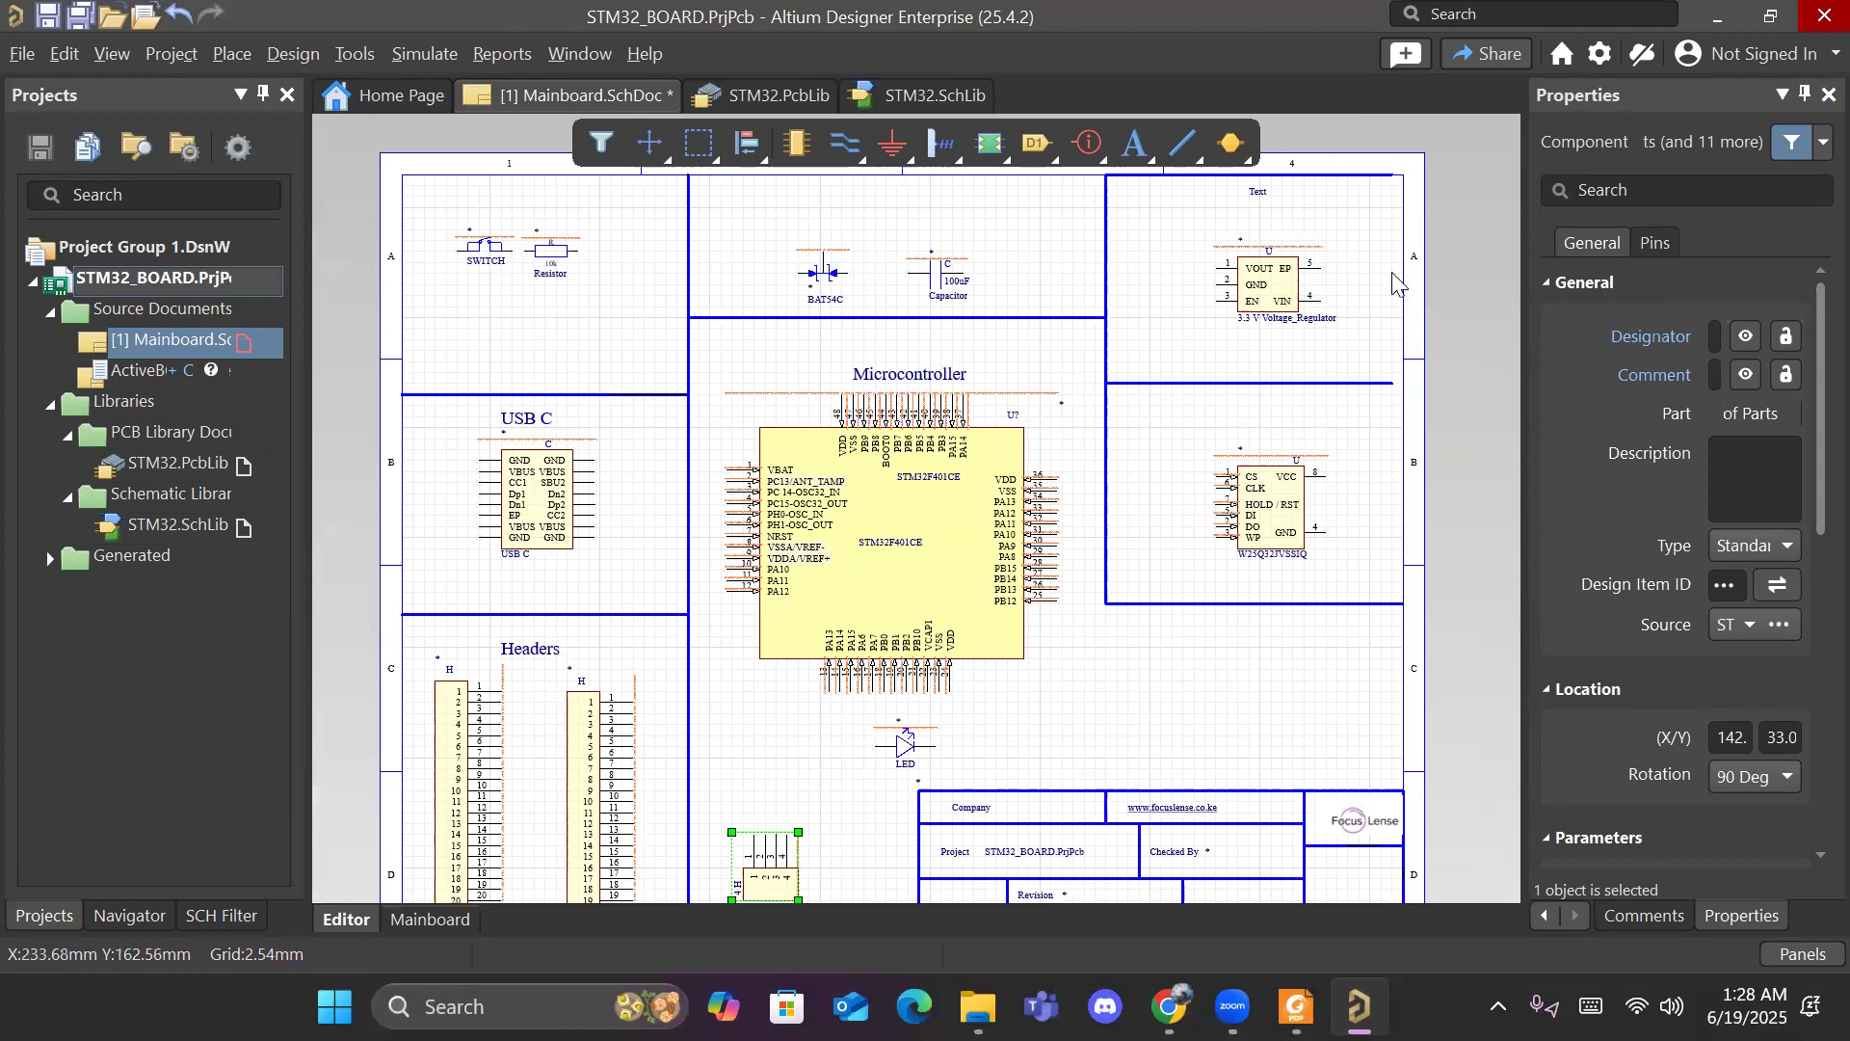
pyautogui.click(1261, 194)
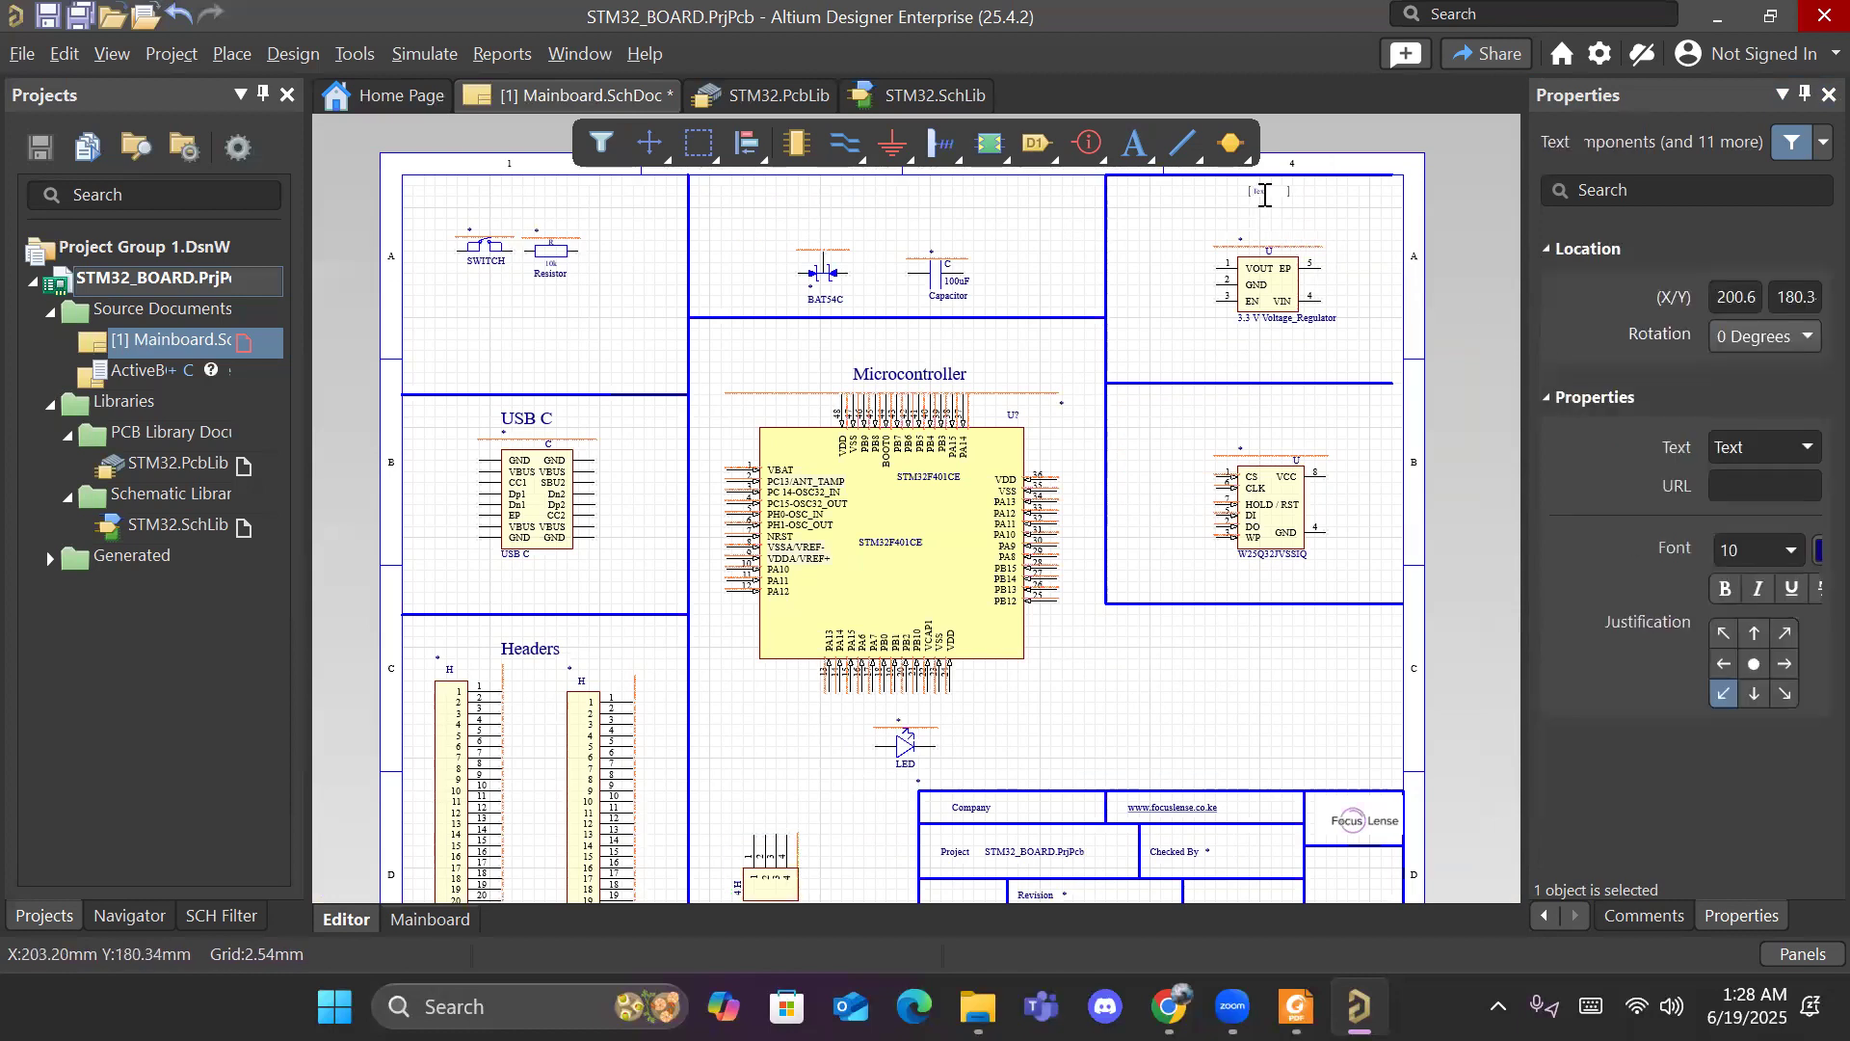
pyautogui.press('BackSpace')
pyautogui.press('BackSpace')
pyautogui.press('BackSpace')
pyautogui.press('BackSpace')
pyautogui.write('Voltage Regulator')
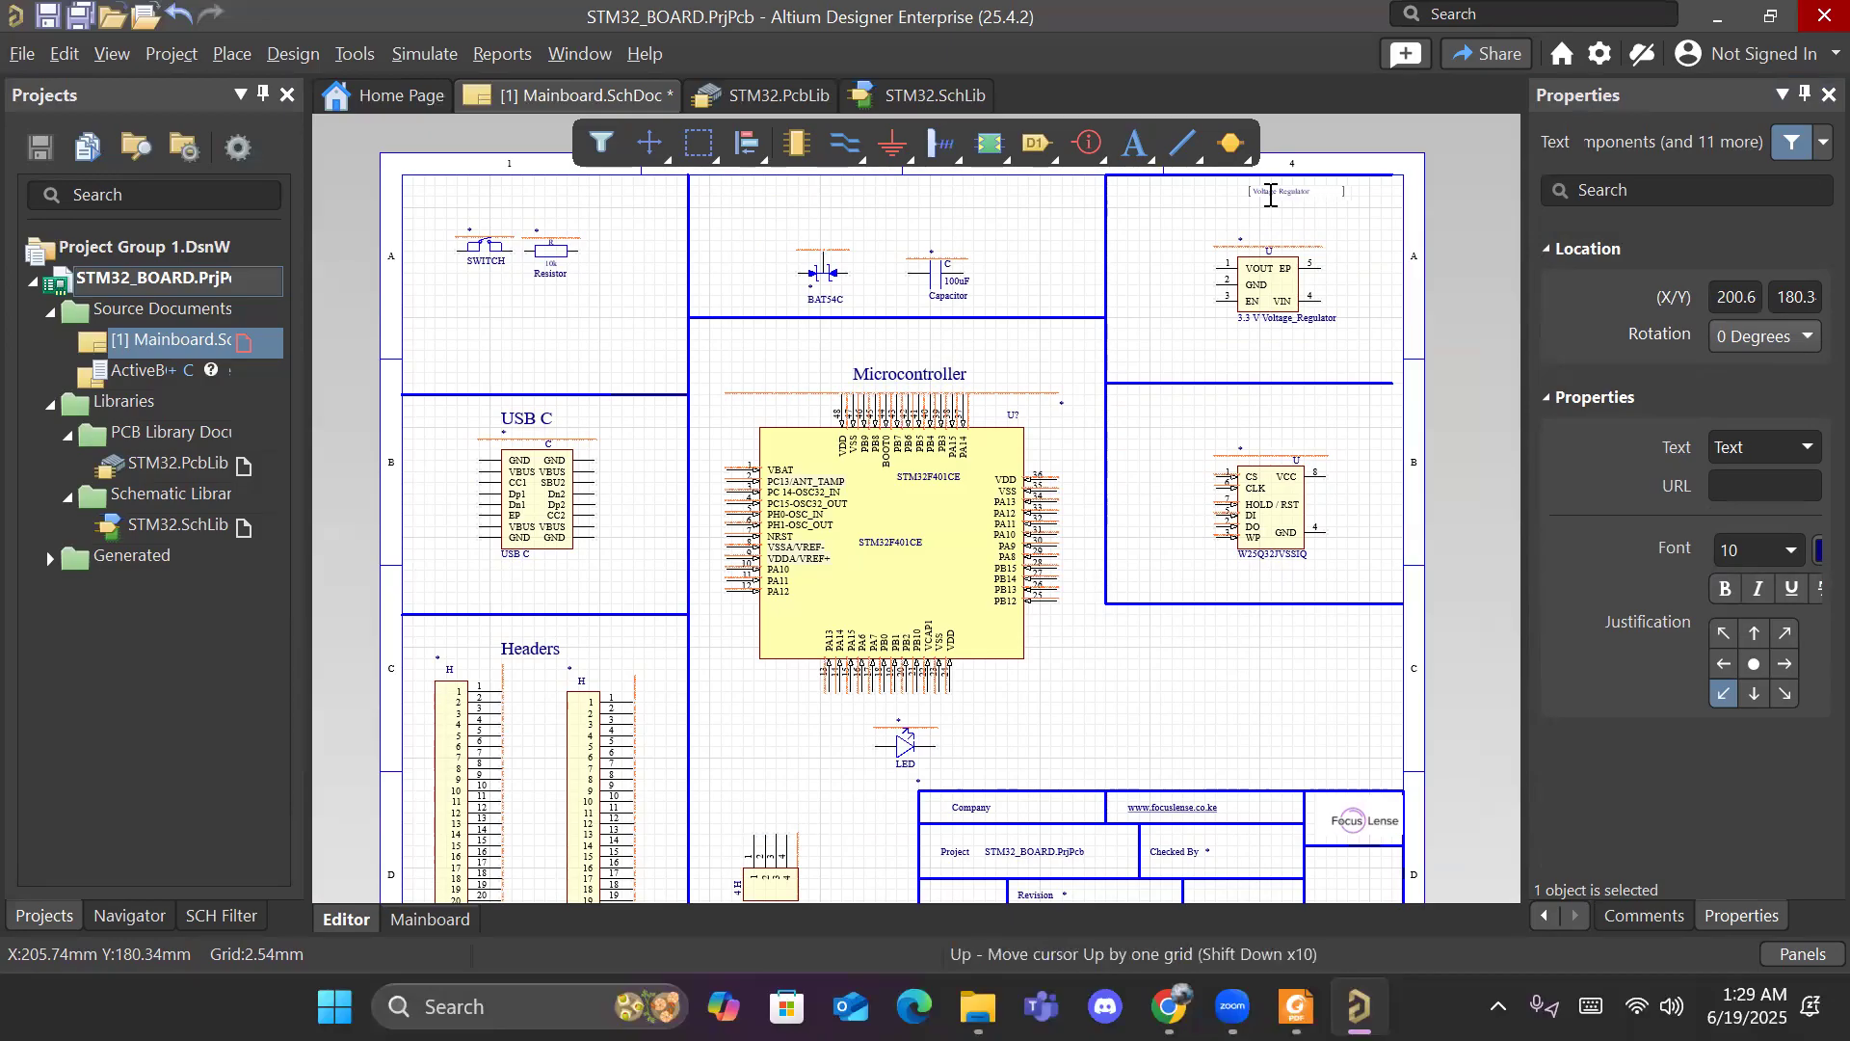
pyautogui.click(1161, 257)
# Step: Set the voltage regulator label's font size to 18 and move it down and left to centre it over the component
pyautogui.click(1298, 194)
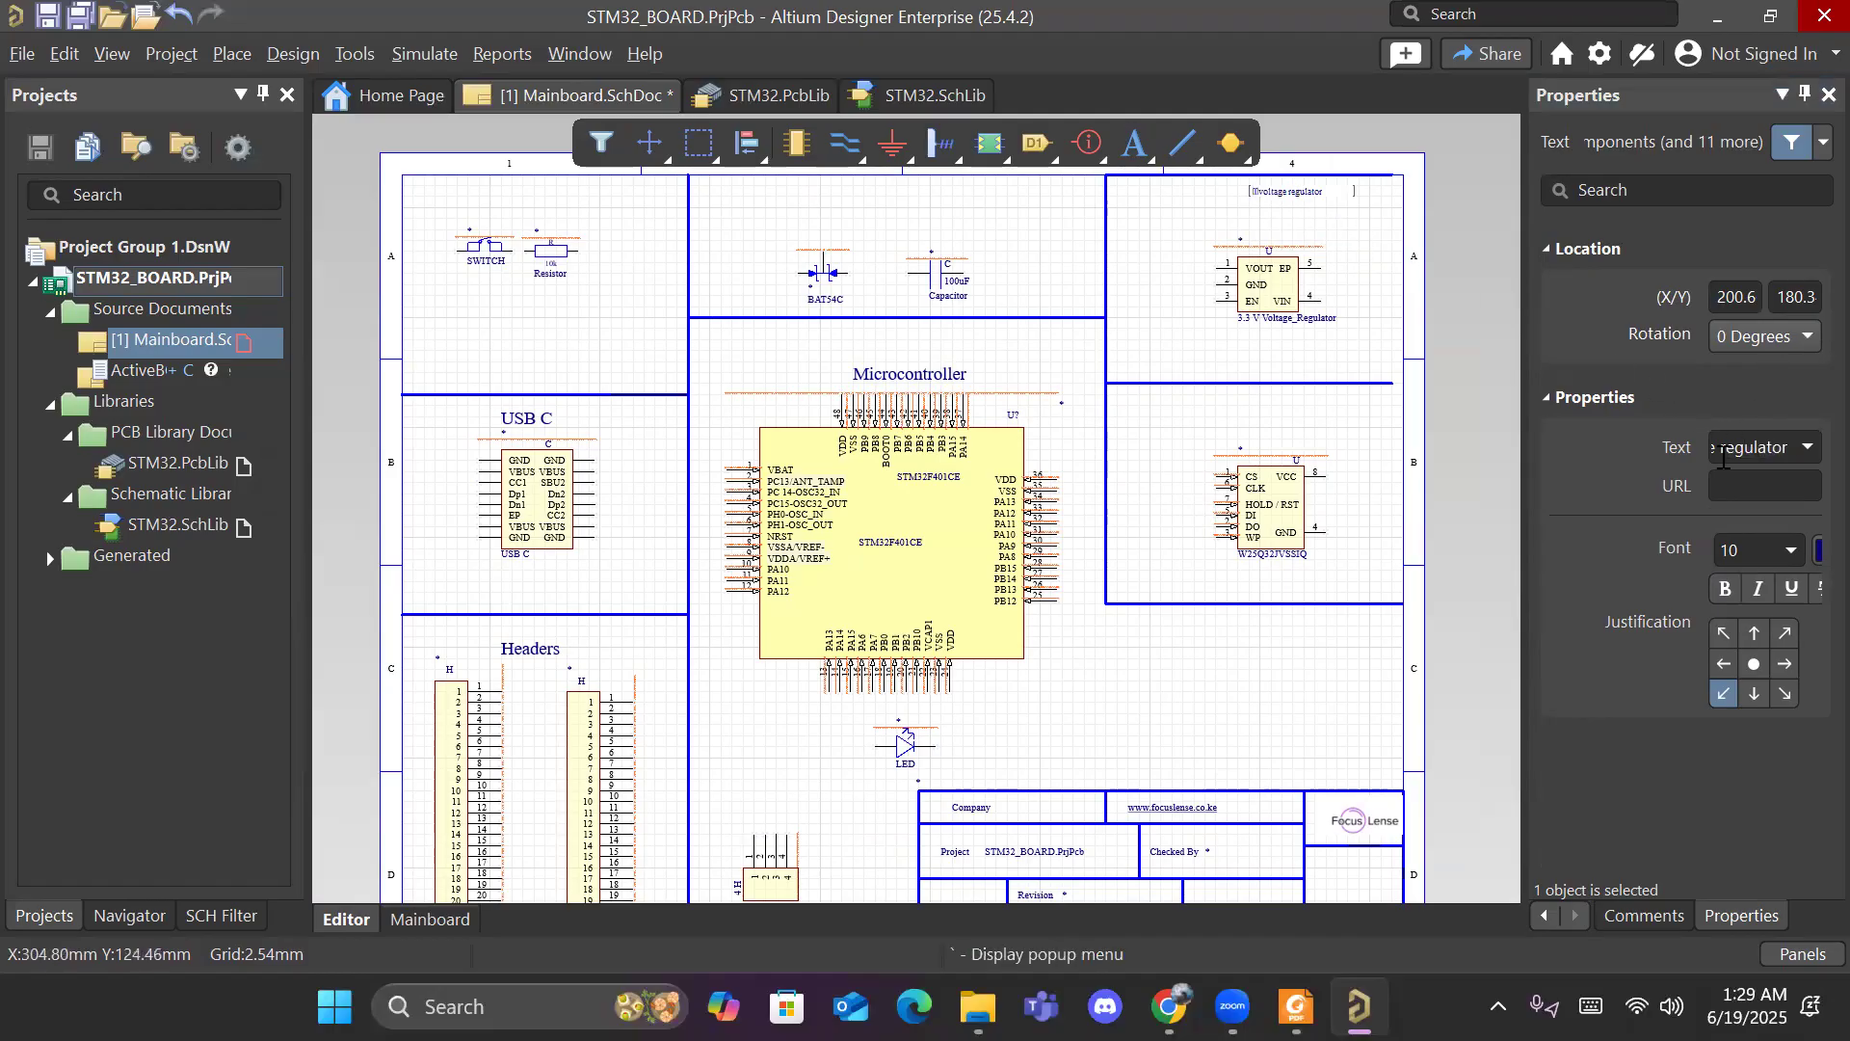
pyautogui.click(1789, 551)
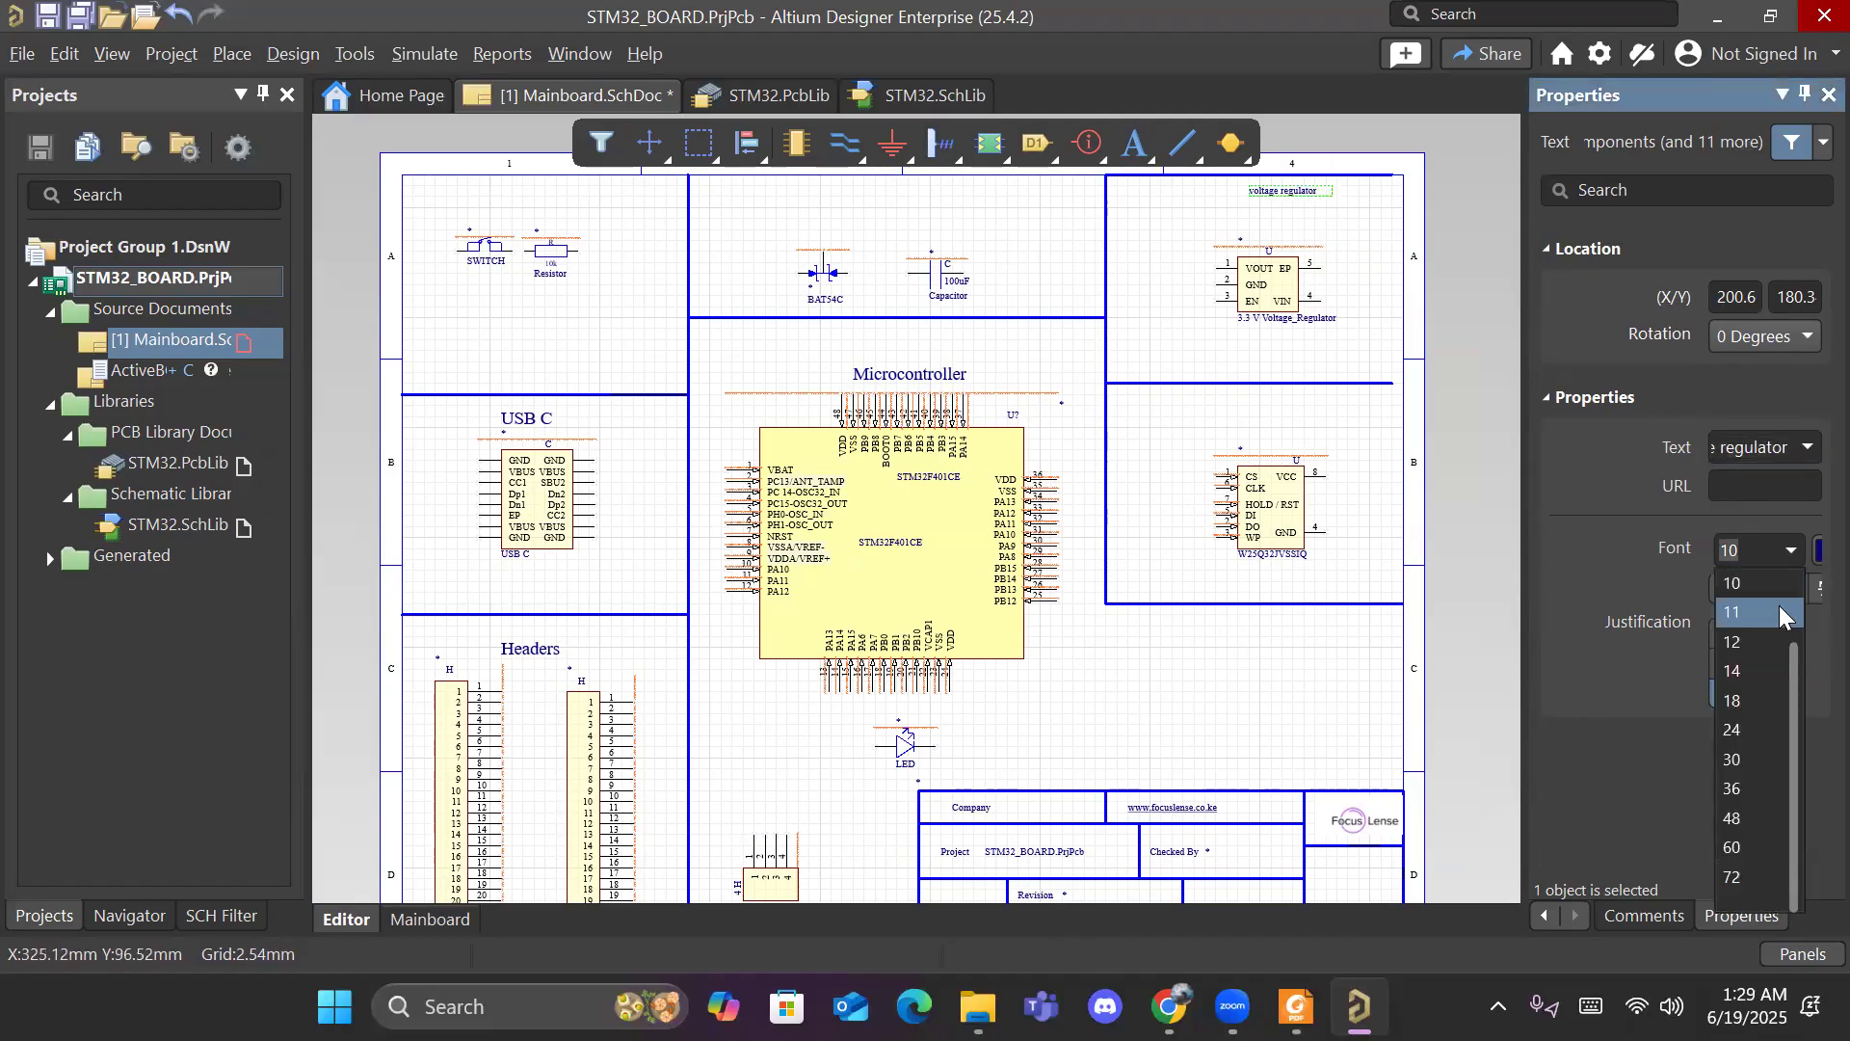
pyautogui.click(1749, 700)
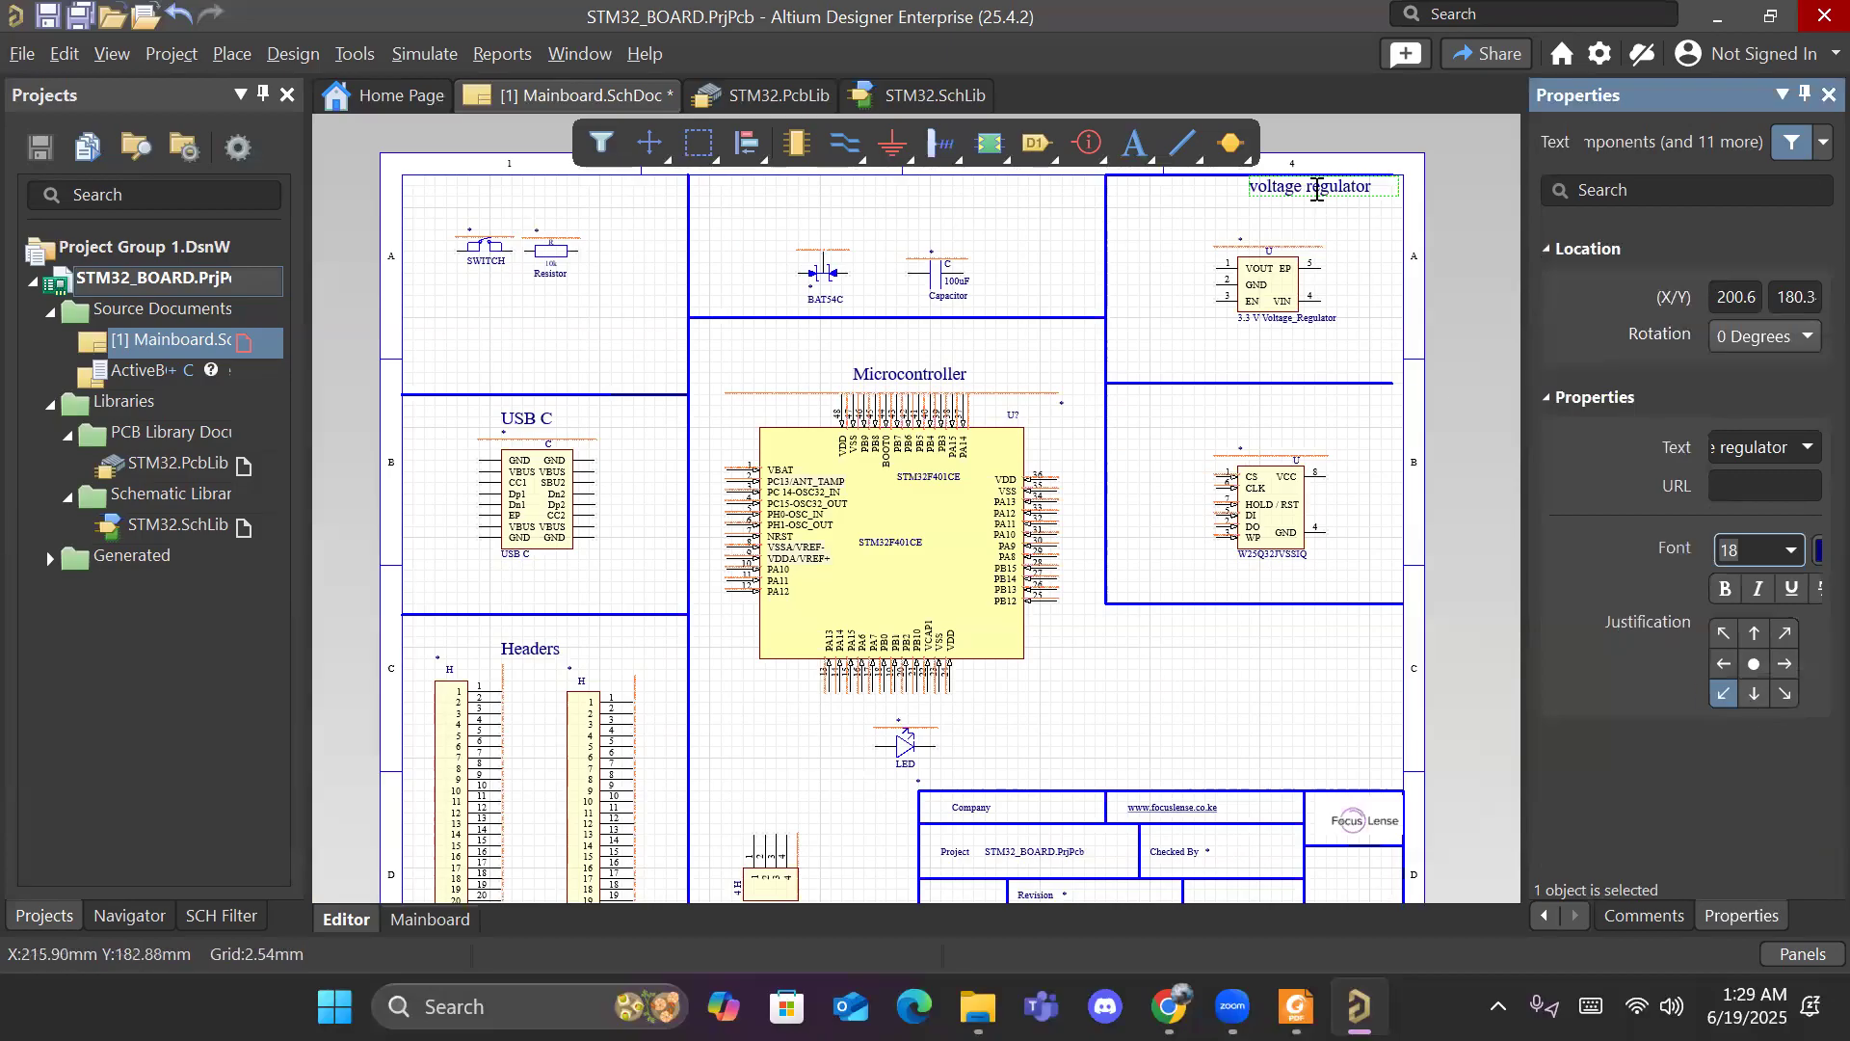
pyautogui.moveTo(1314, 187); pyautogui.dragTo(1275, 215)
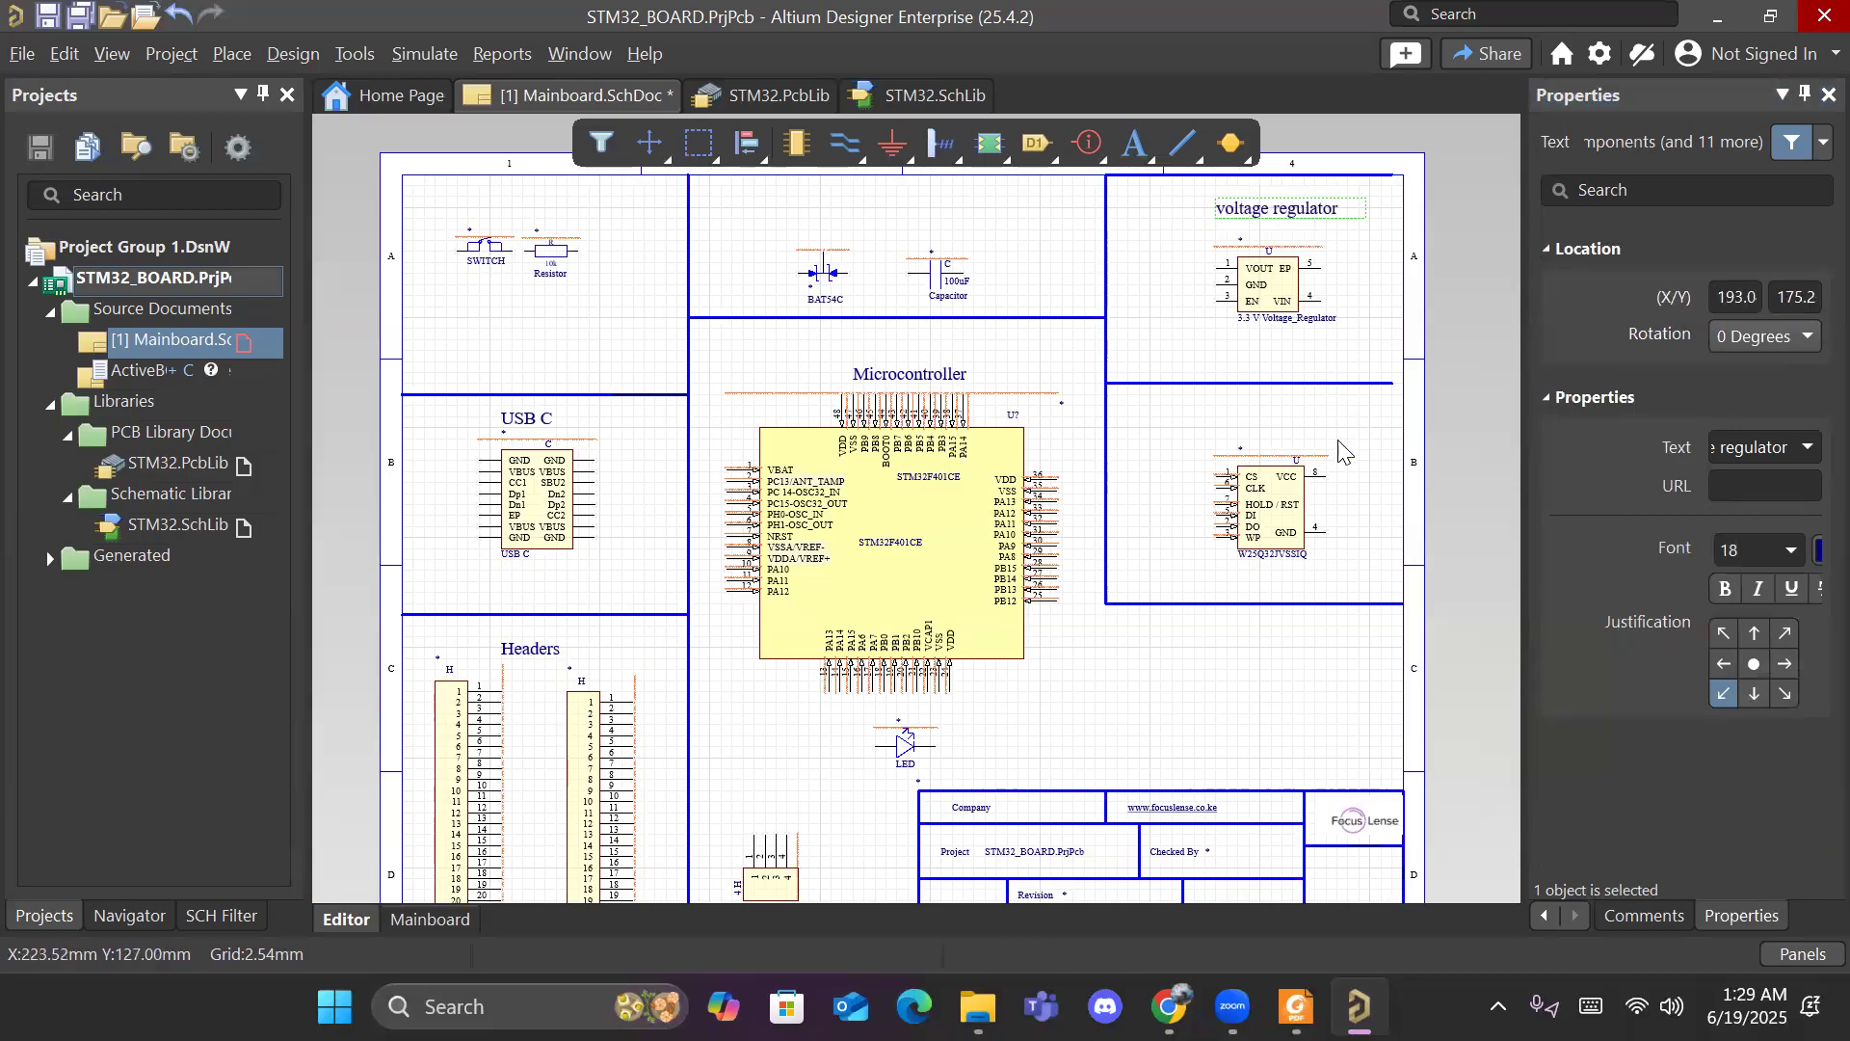
pyautogui.click(1334, 470)
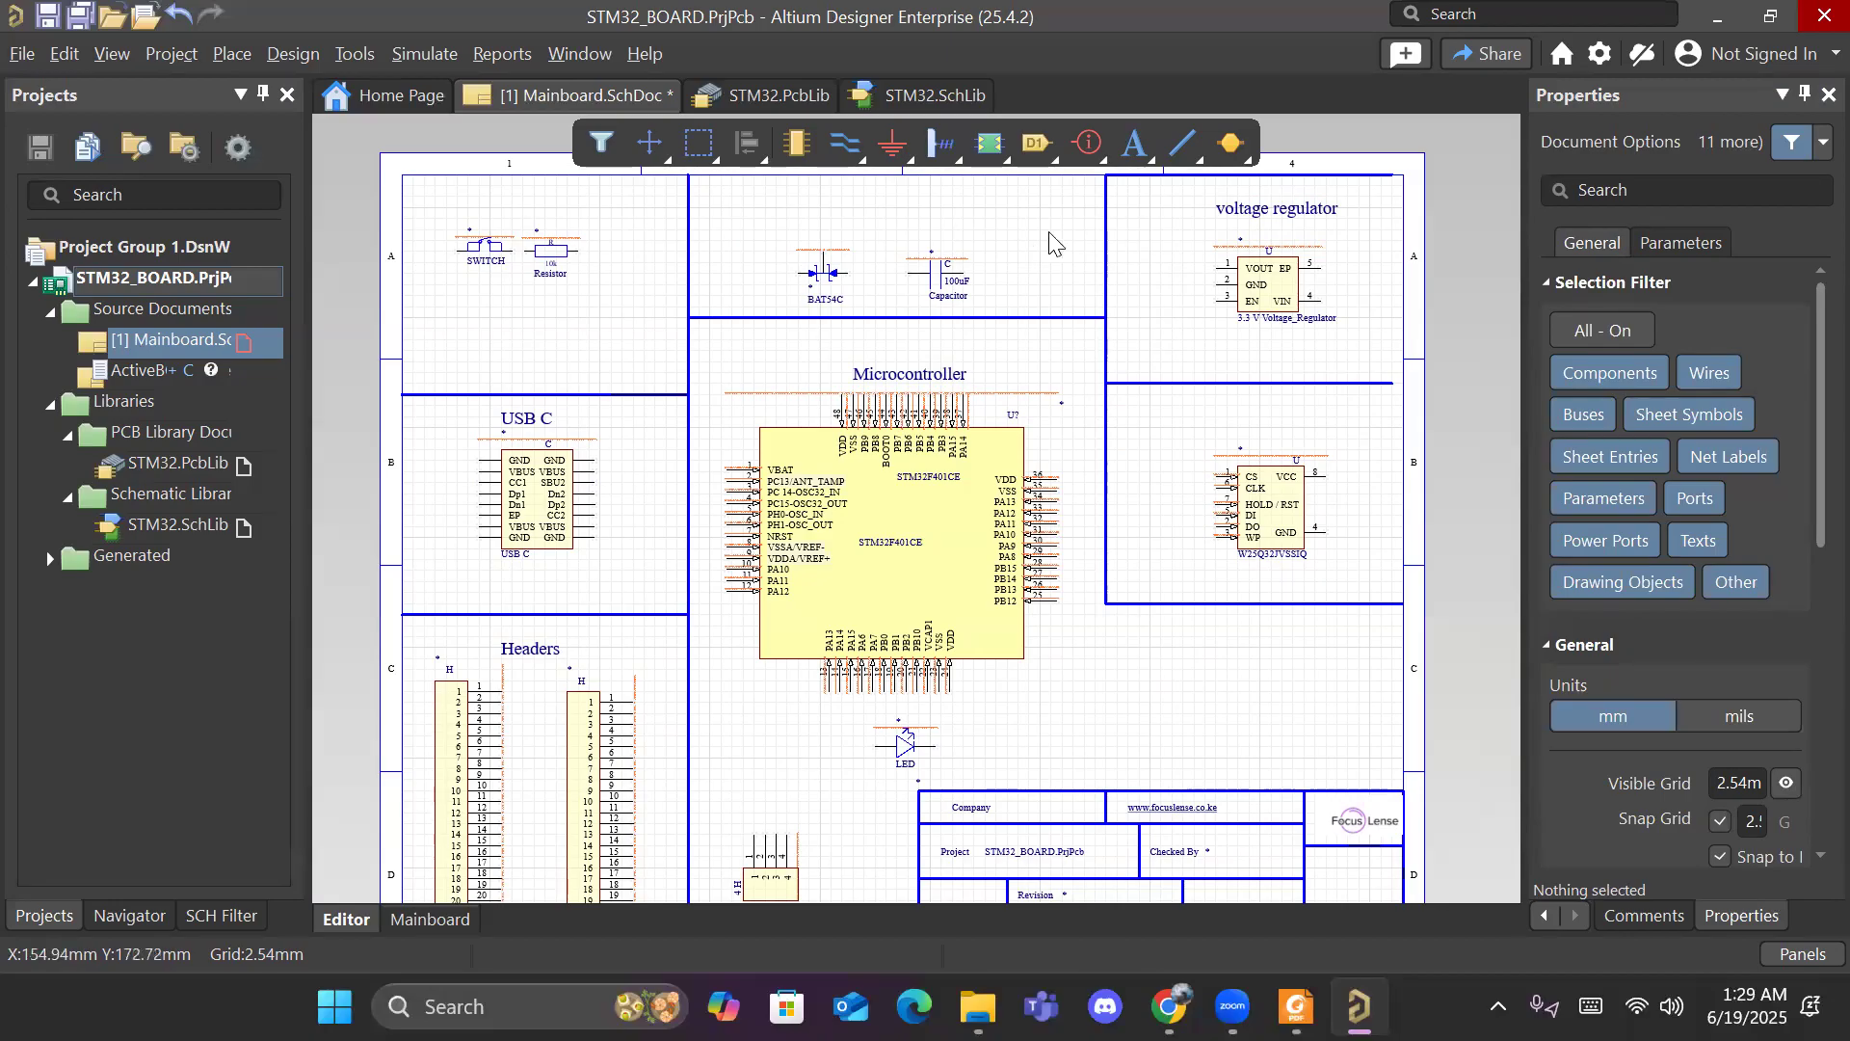
# Step: Switch to the WeAct Black Pill schematic in Foxit PDF Reader and examine how the KEY switch circuit is wired
pyautogui.moveTo(1149, 719); pyautogui.dragTo(1115, 641, button='right')
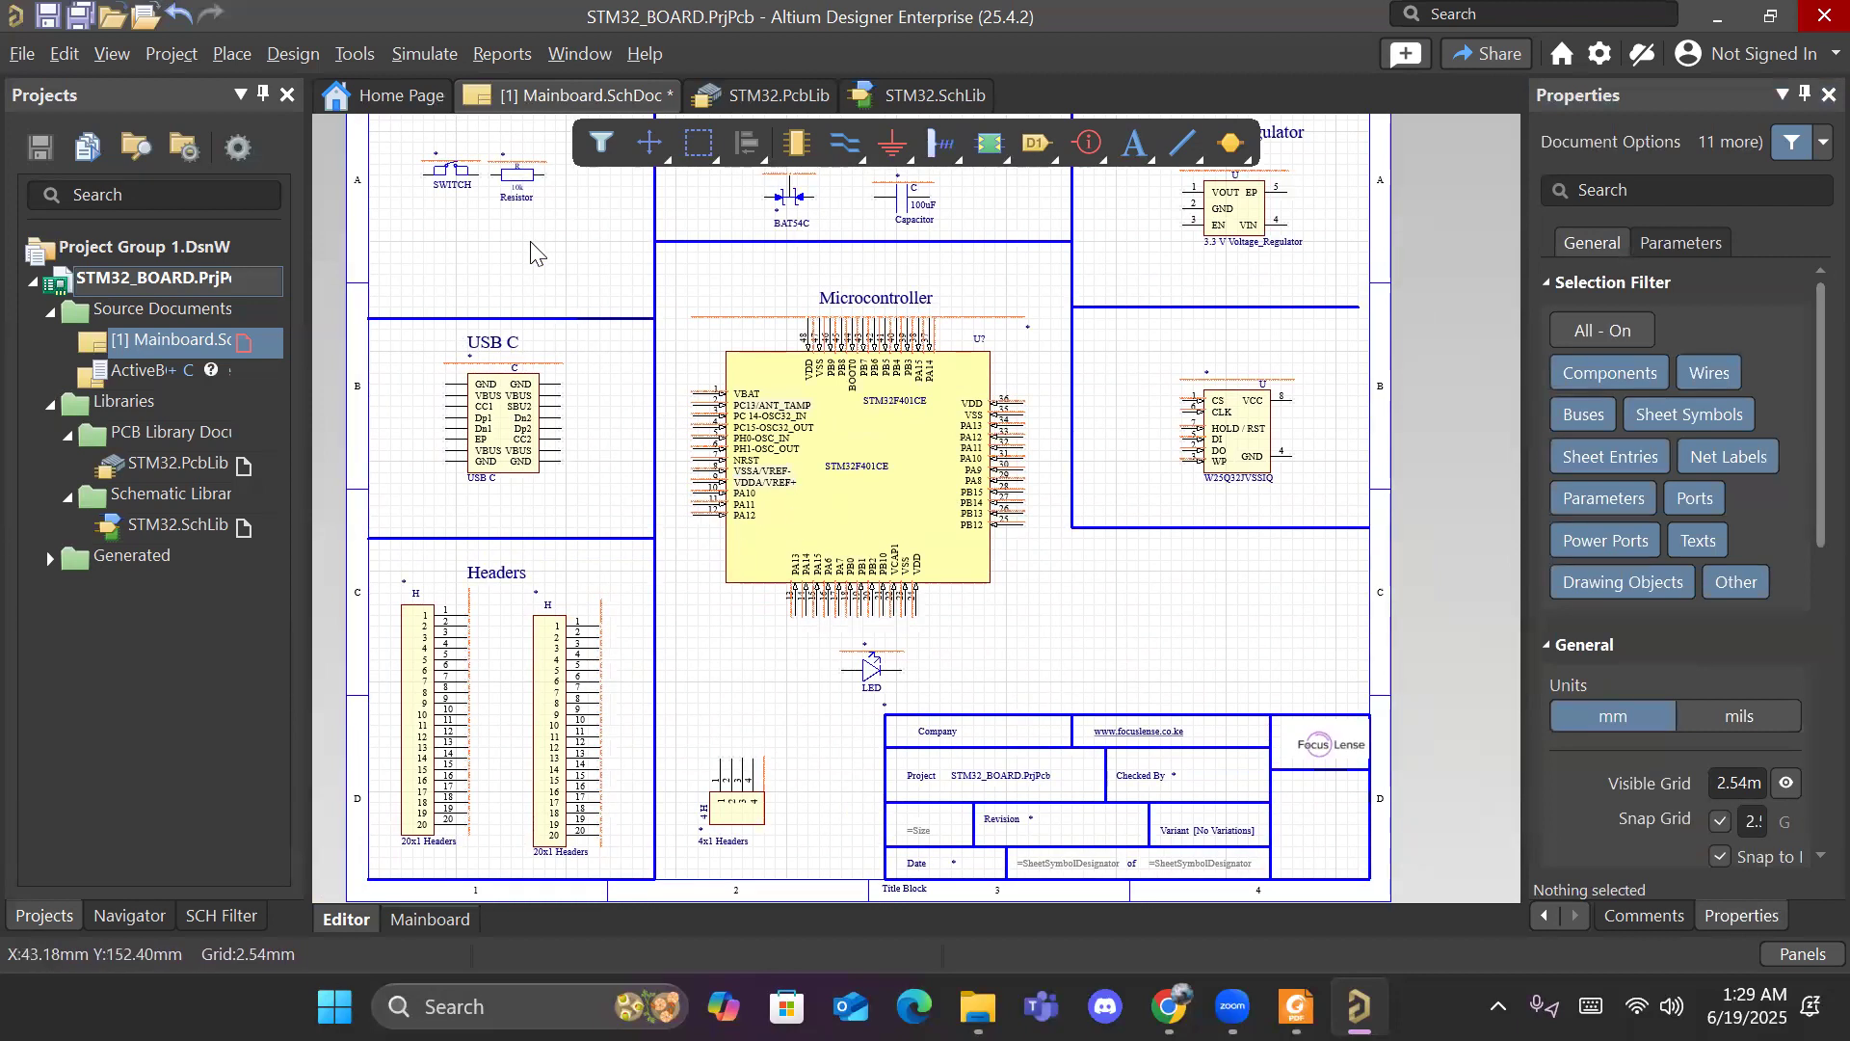
pyautogui.moveTo(533, 257); pyautogui.dragTo(547, 328, button='right')
pyautogui.moveTo(454, 205); pyautogui.dragTo(455, 213, button='right')
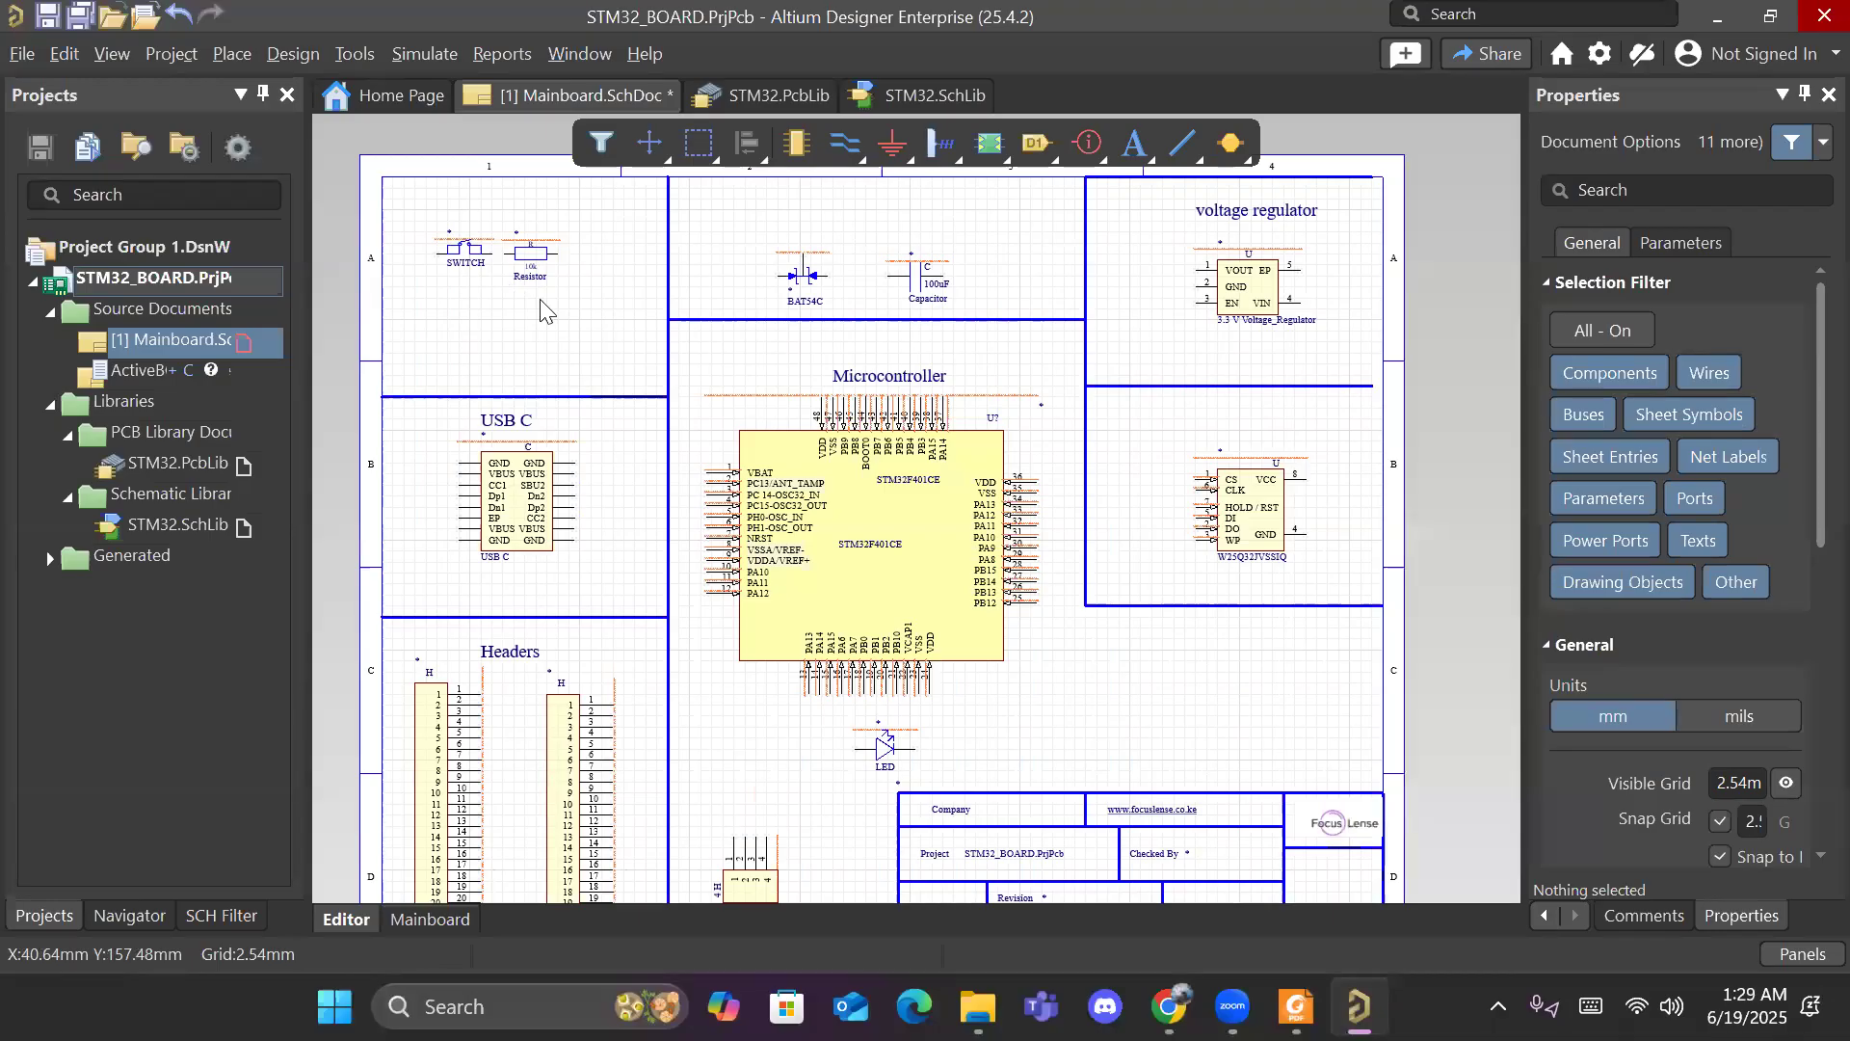
pyautogui.press('super')
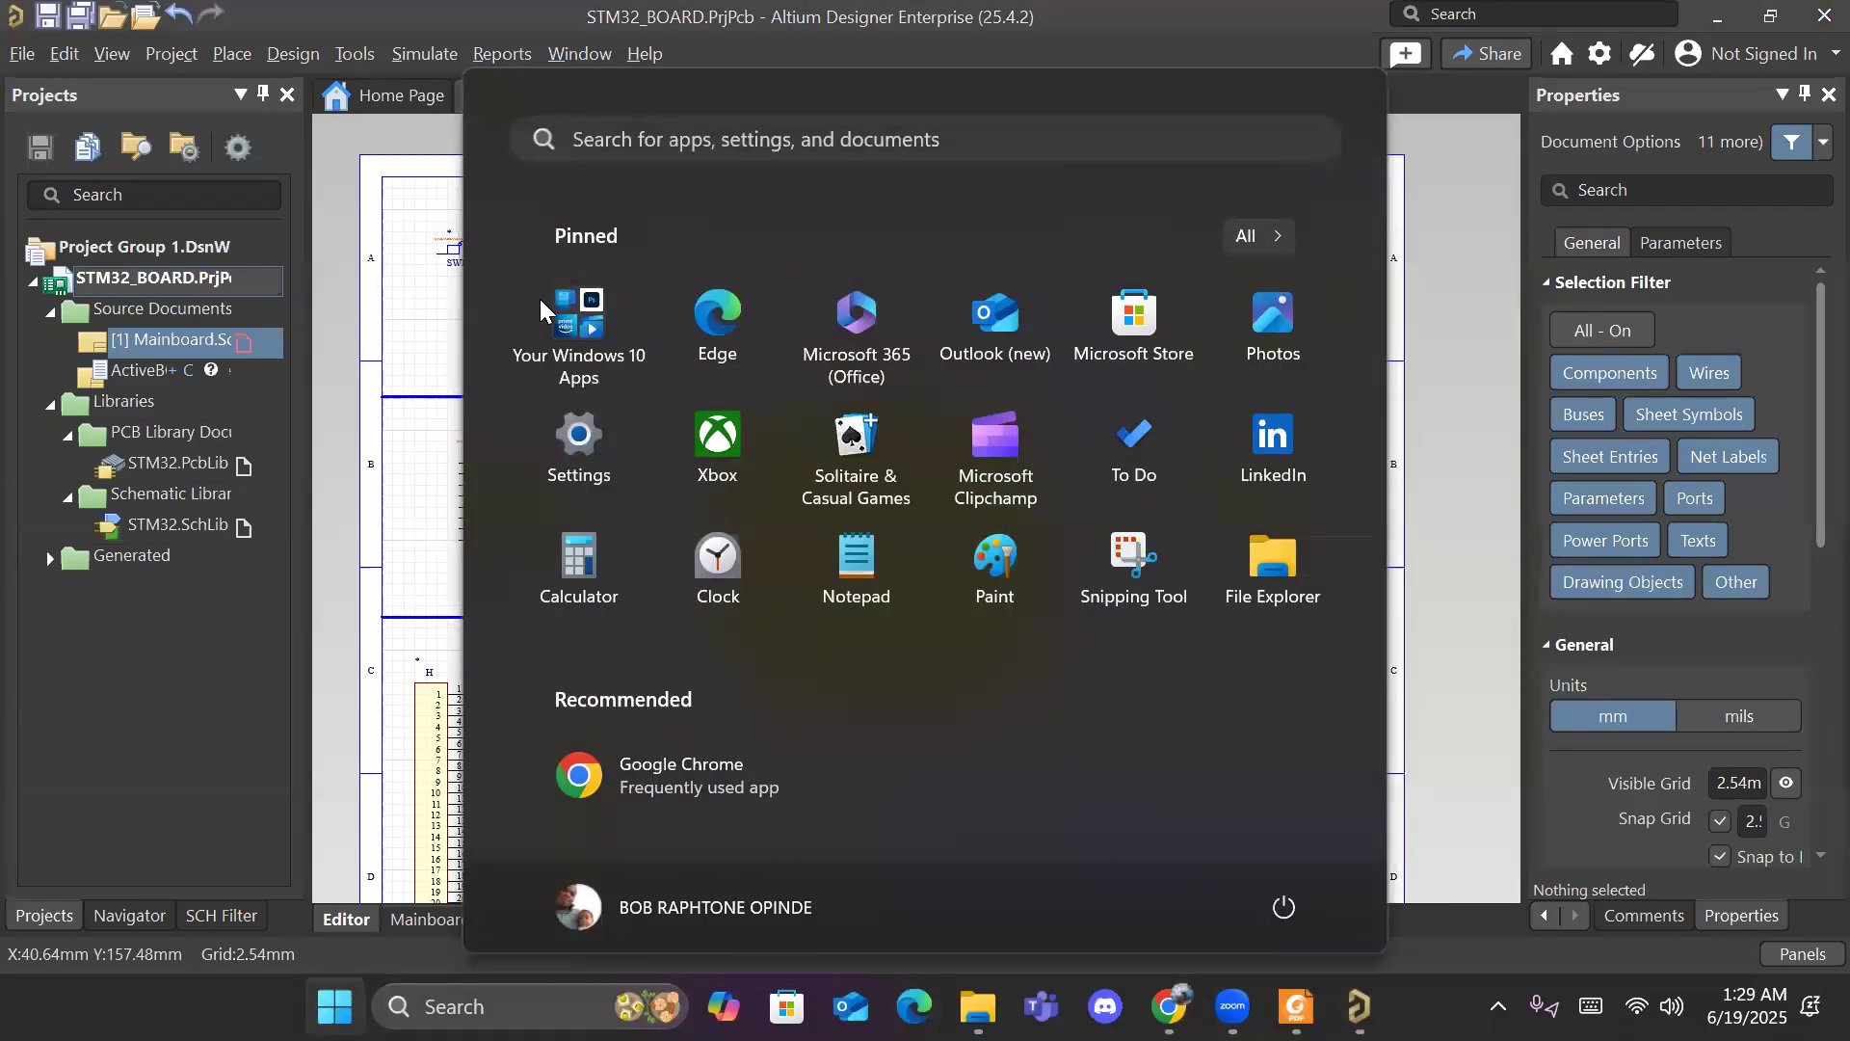
pyautogui.hotkey('alt', 'Tab')
pyautogui.hotkey('alt', 'Tab')
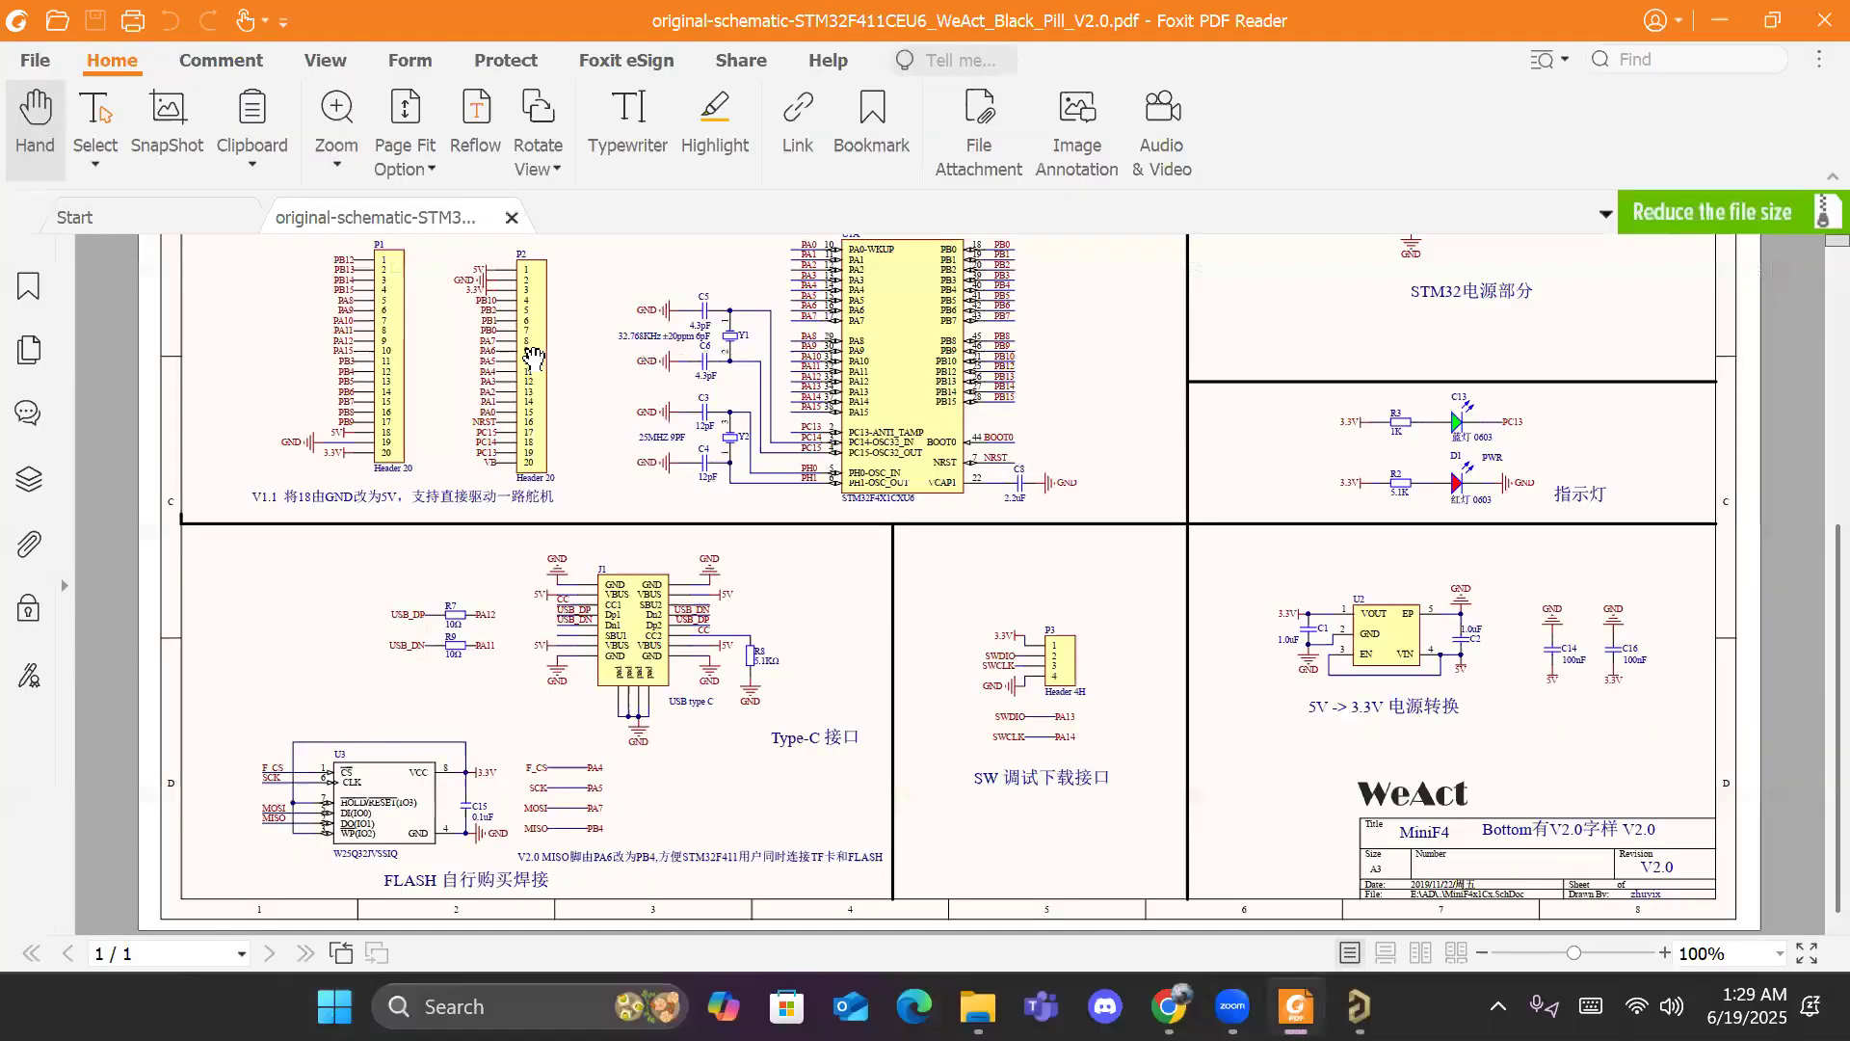
pyautogui.scroll(4, 476, 431)
pyautogui.scroll(1, 476, 430)
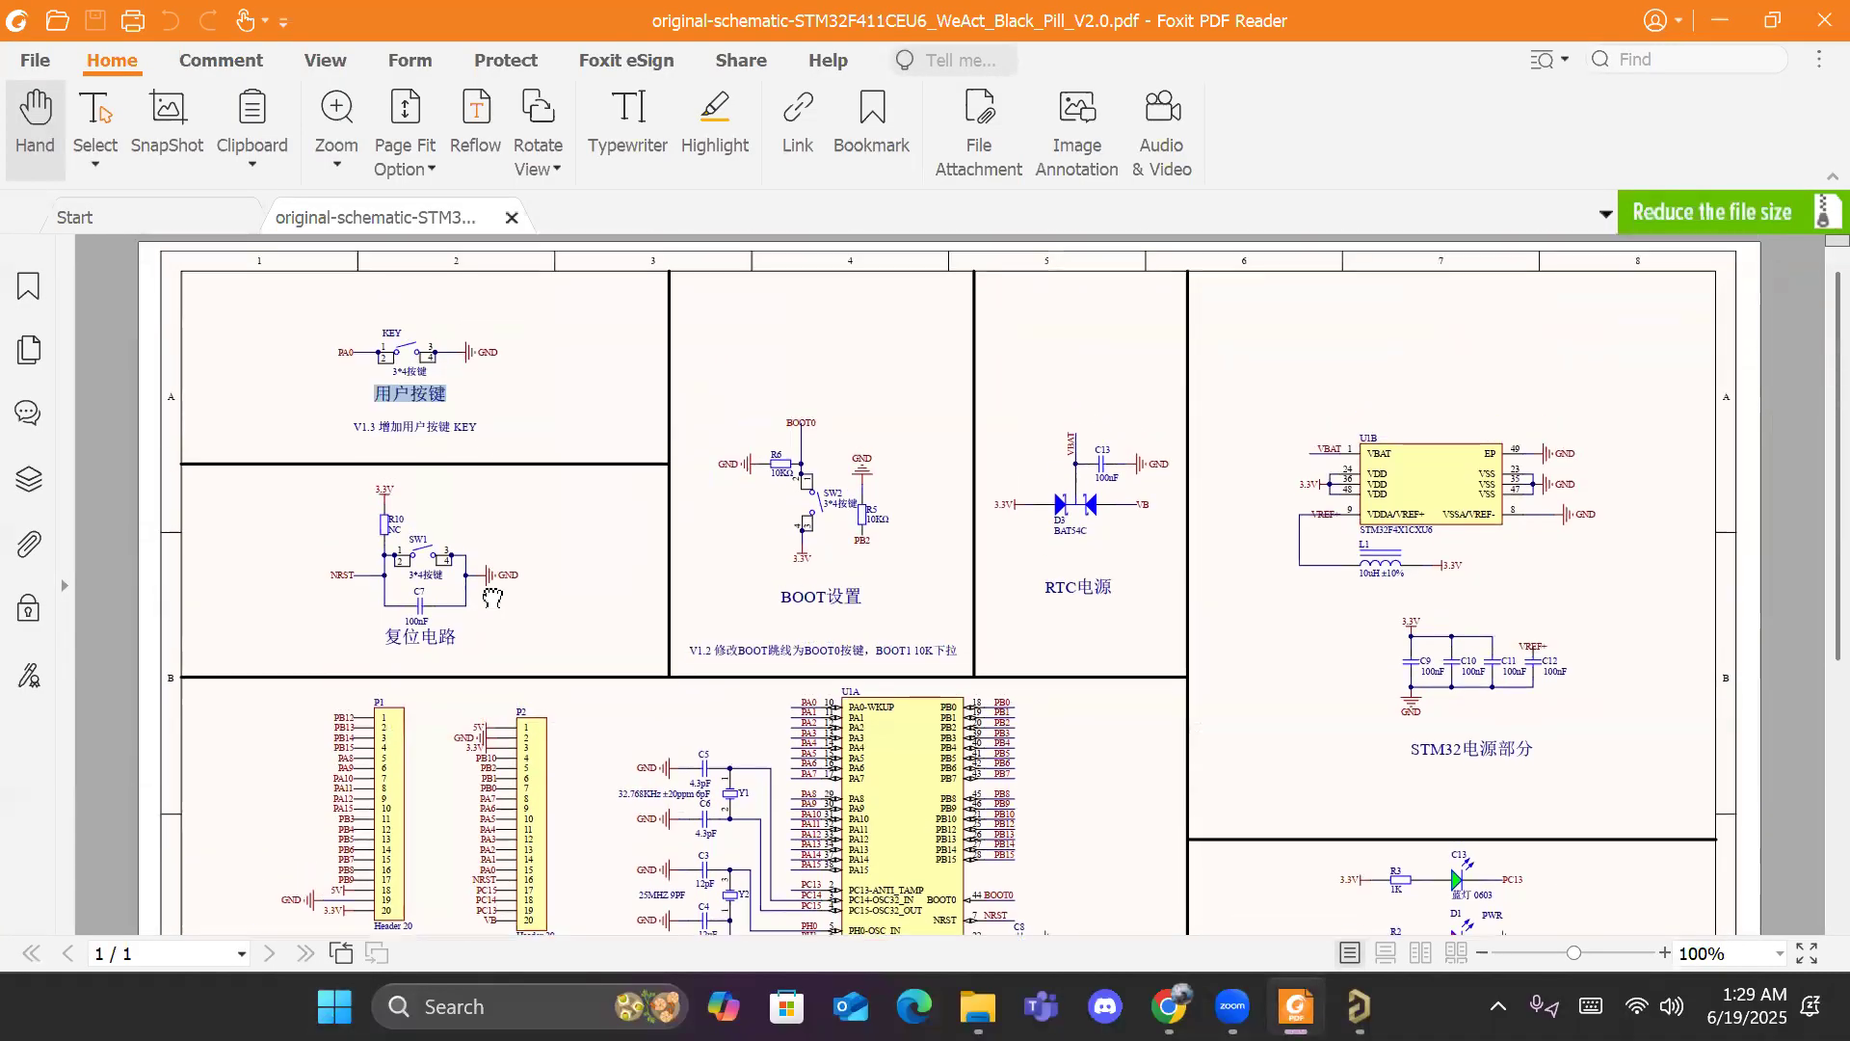
pyautogui.keyDown('ctrl'); pyautogui.scroll(1, 365, 361); pyautogui.keyUp('ctrl')
pyautogui.keyDown('ctrl'); pyautogui.scroll(2, 365, 362); pyautogui.keyUp('ctrl')
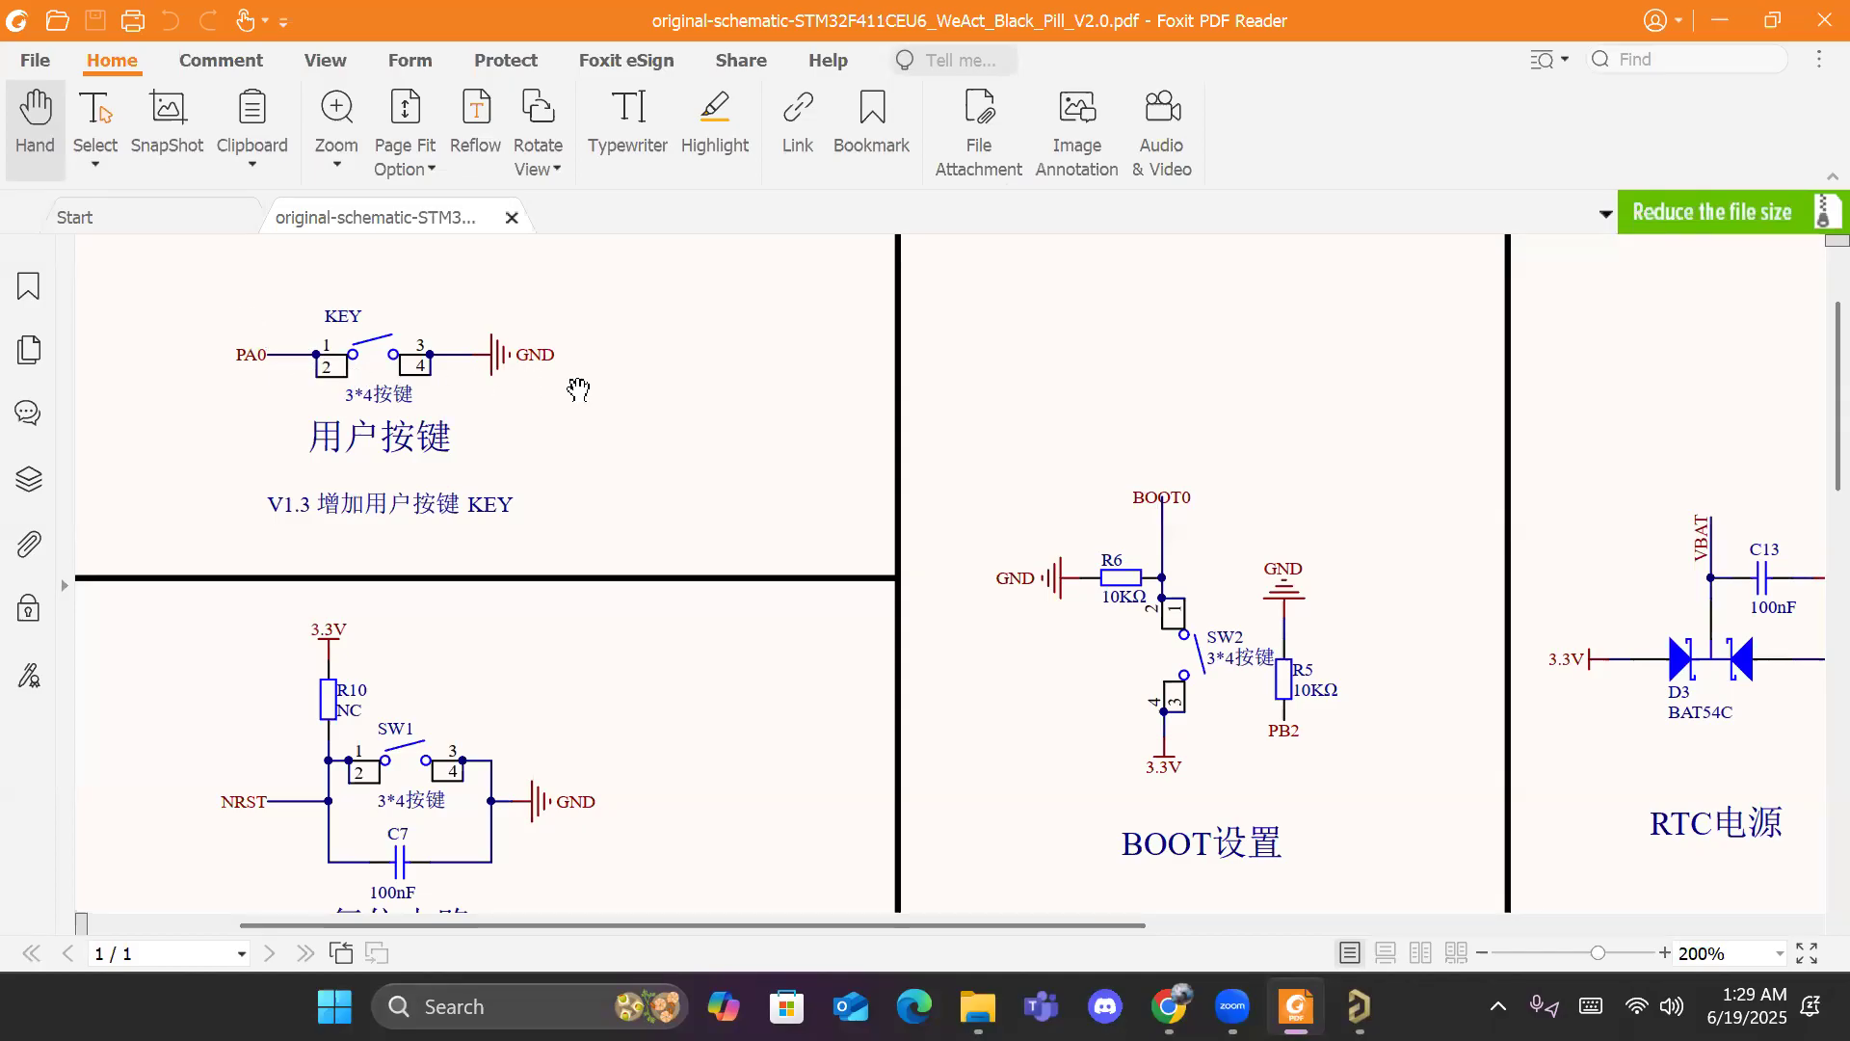
# Step: Switch back to Altium Designer and move the 10k resistor from beside the switch into the Microcontroller section
pyautogui.press('super+Tab')
pyautogui.click(668, 239)
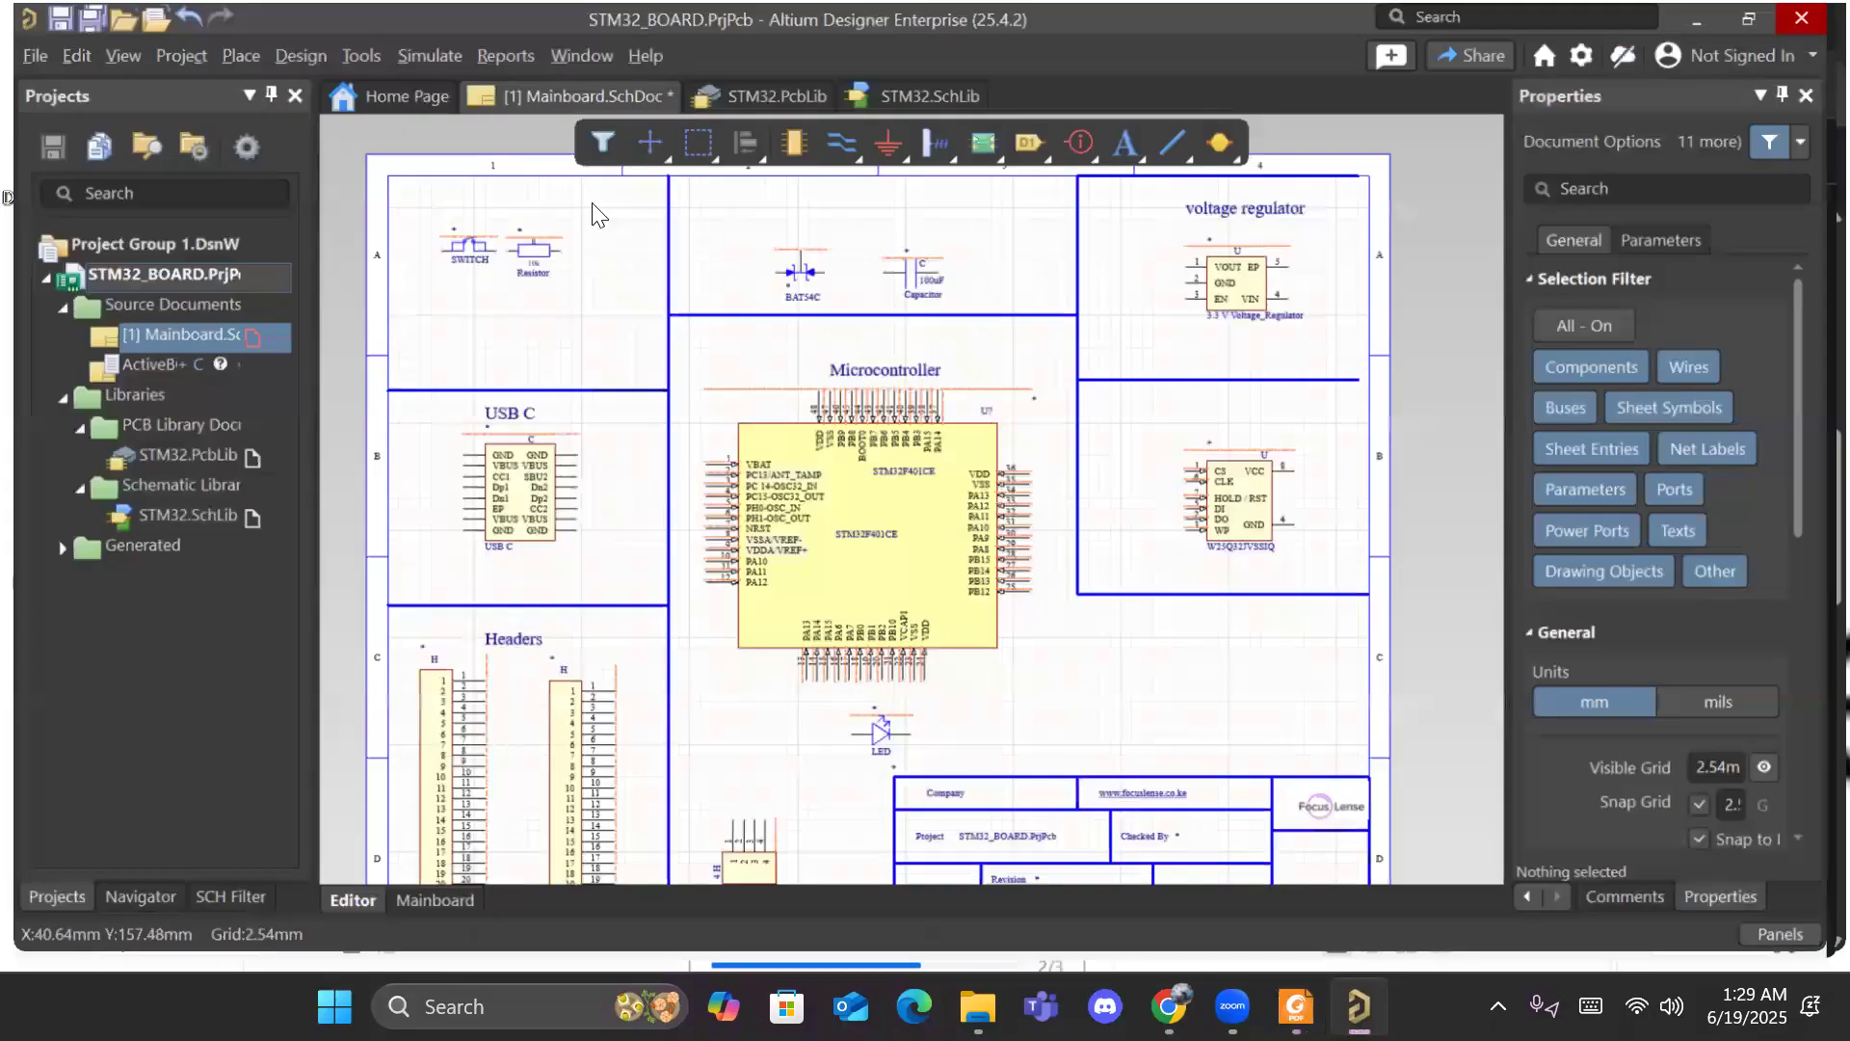
pyautogui.keyDown('ctrl'); pyautogui.scroll(3, 549, 240); pyautogui.keyUp('ctrl')
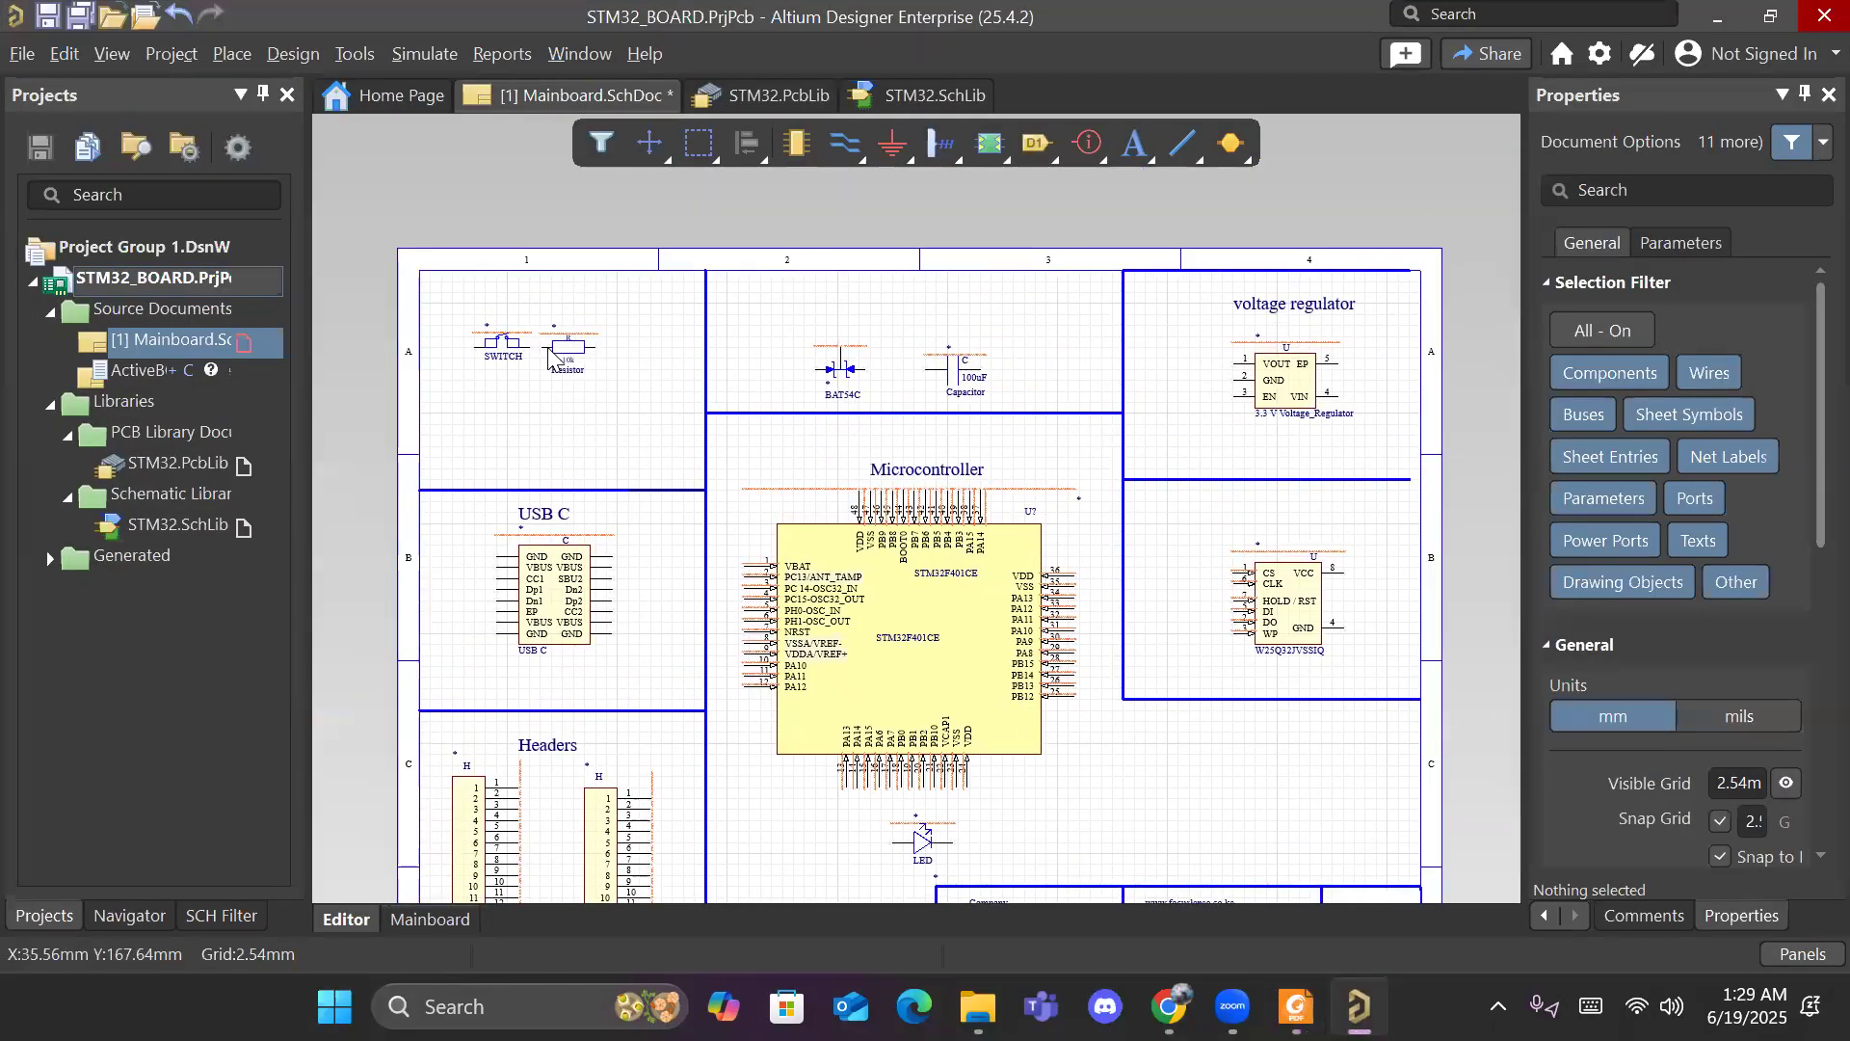
pyautogui.keyDown('ctrl'); pyautogui.scroll(2, 554, 358); pyautogui.keyUp('ctrl')
pyautogui.moveTo(652, 354); pyautogui.dragTo(1194, 615)
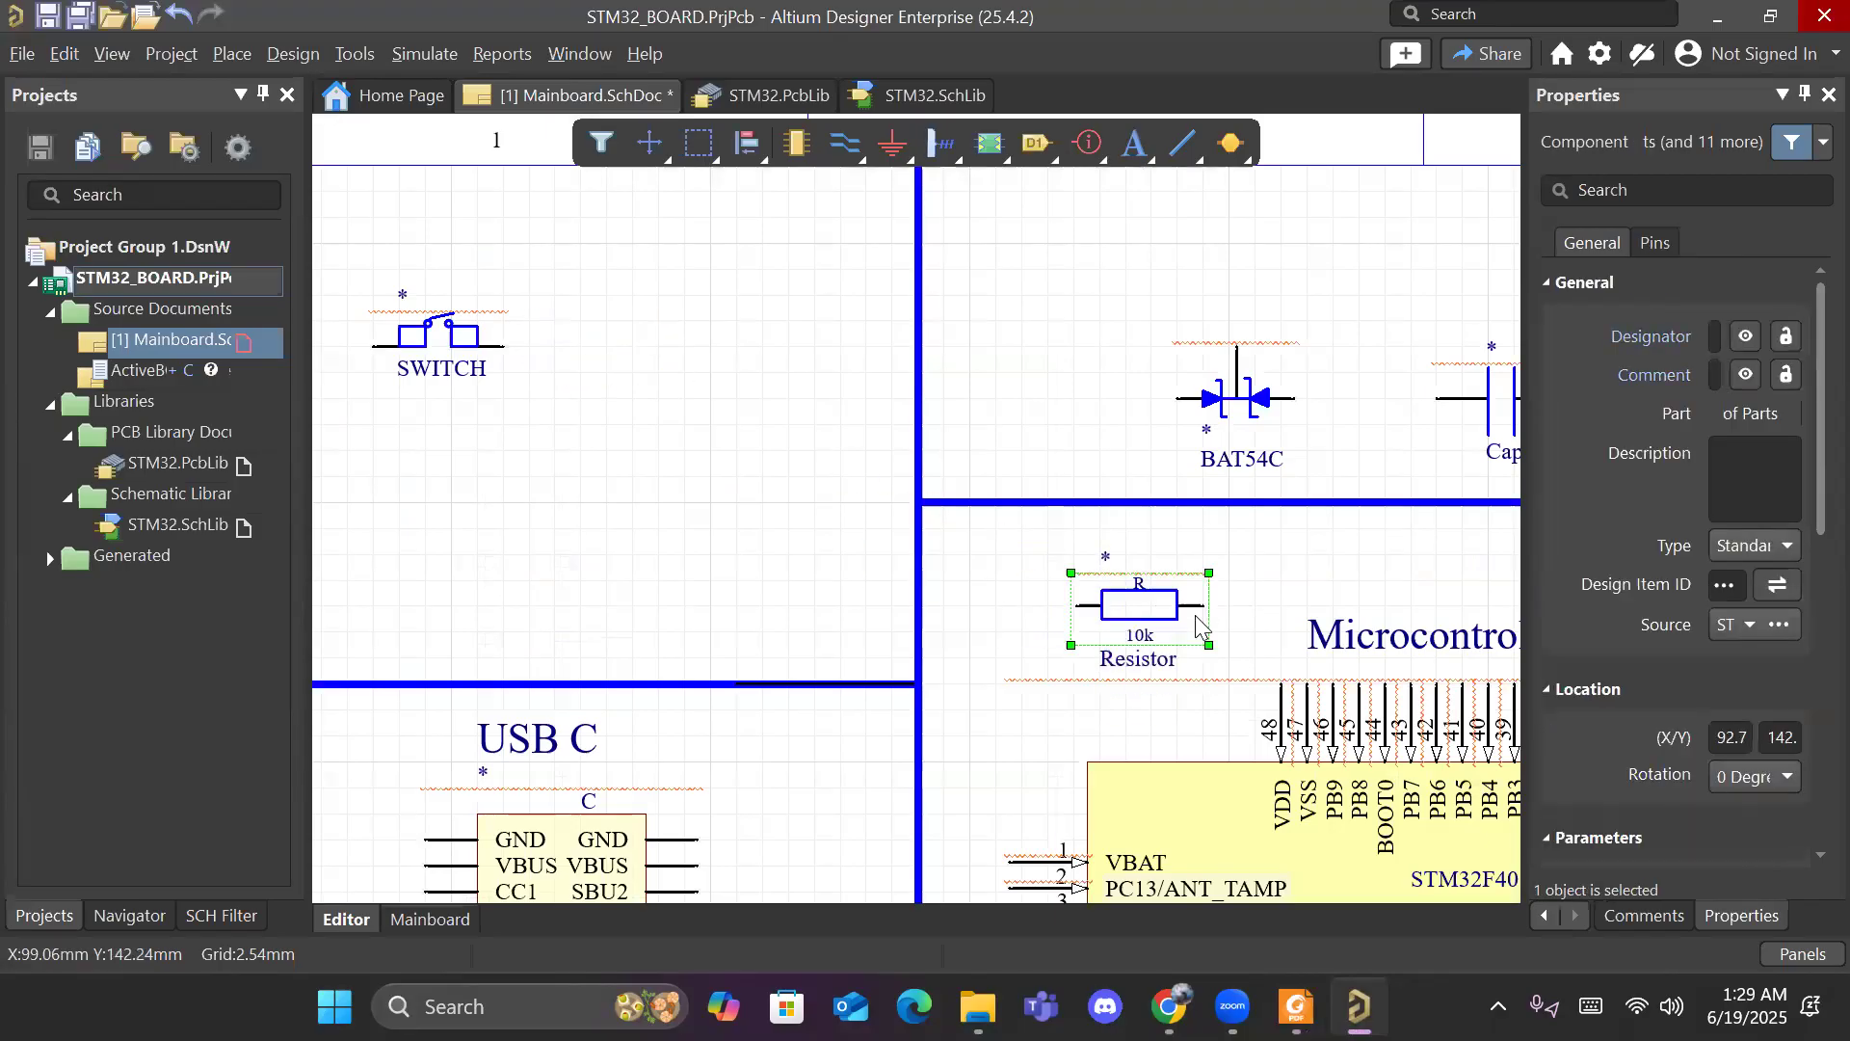
# Step: Place one GND power port to the right of the switch, level with its pin and rotated to 0 degrees
pyautogui.click(893, 147)
pyautogui.press('space')
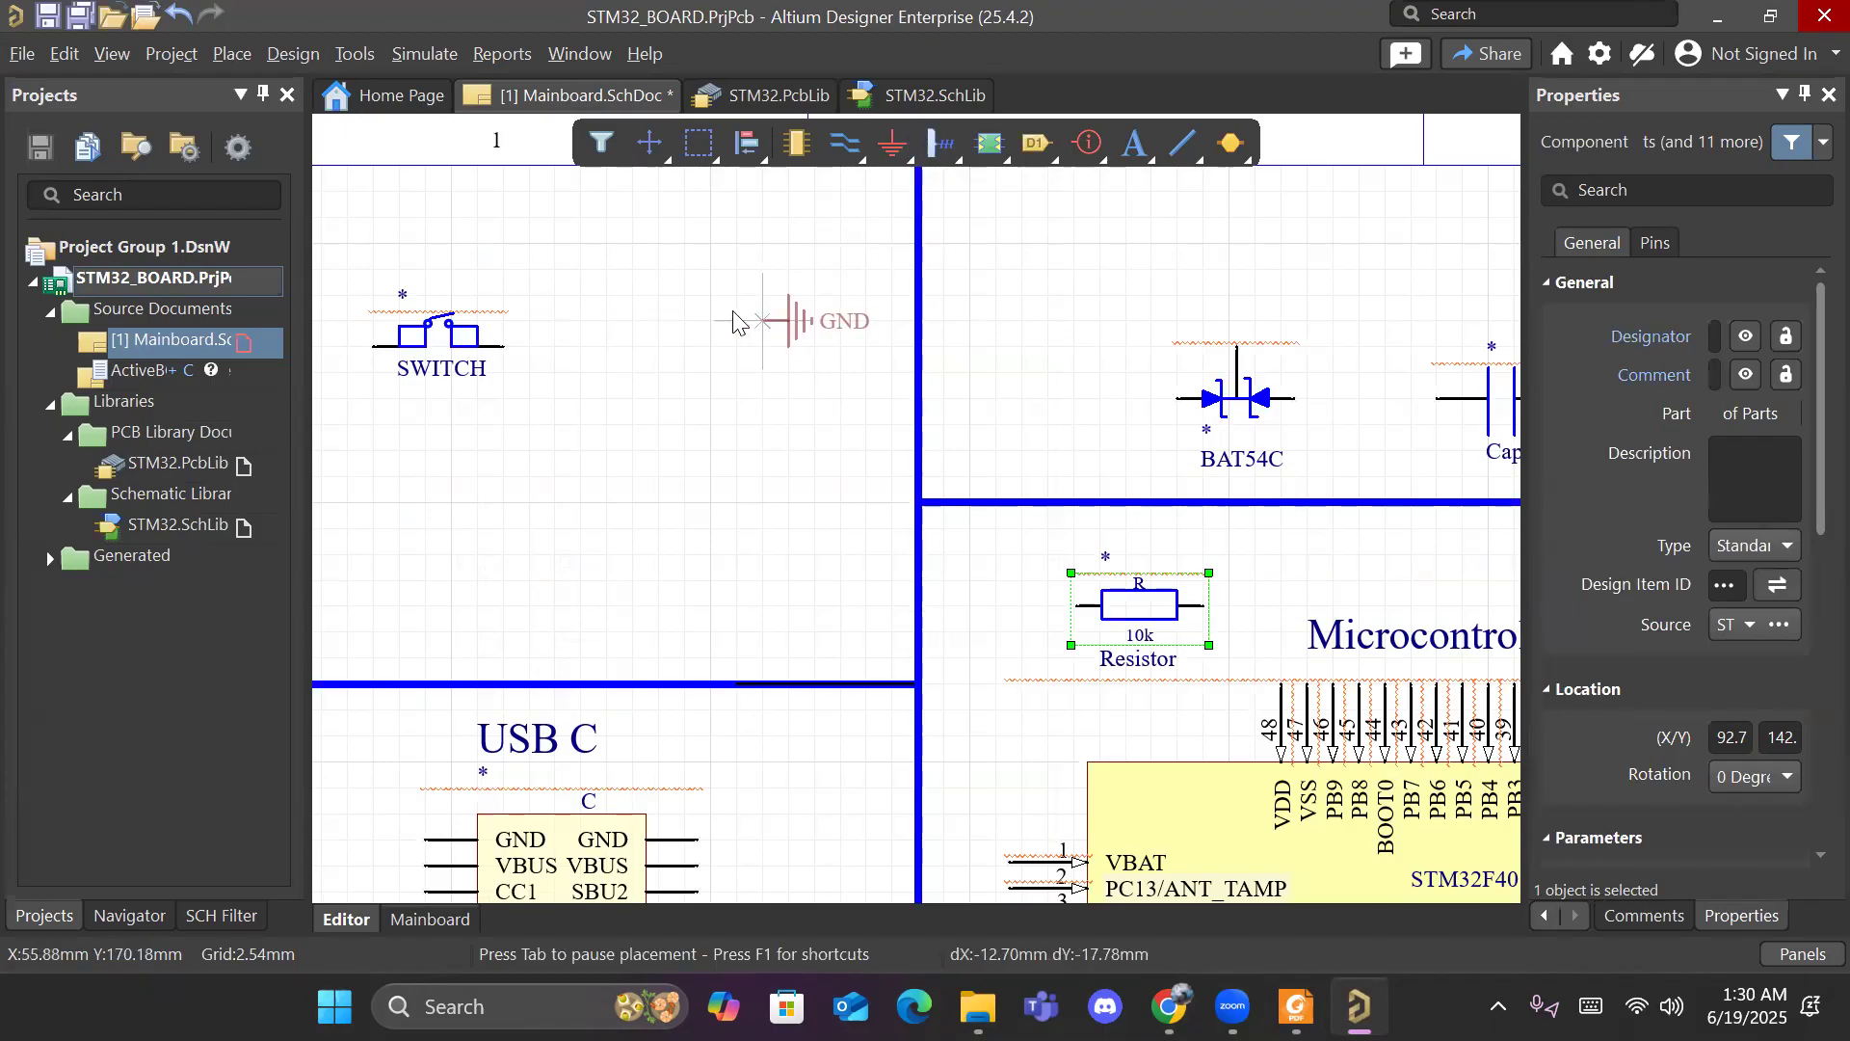
pyautogui.click(578, 347)
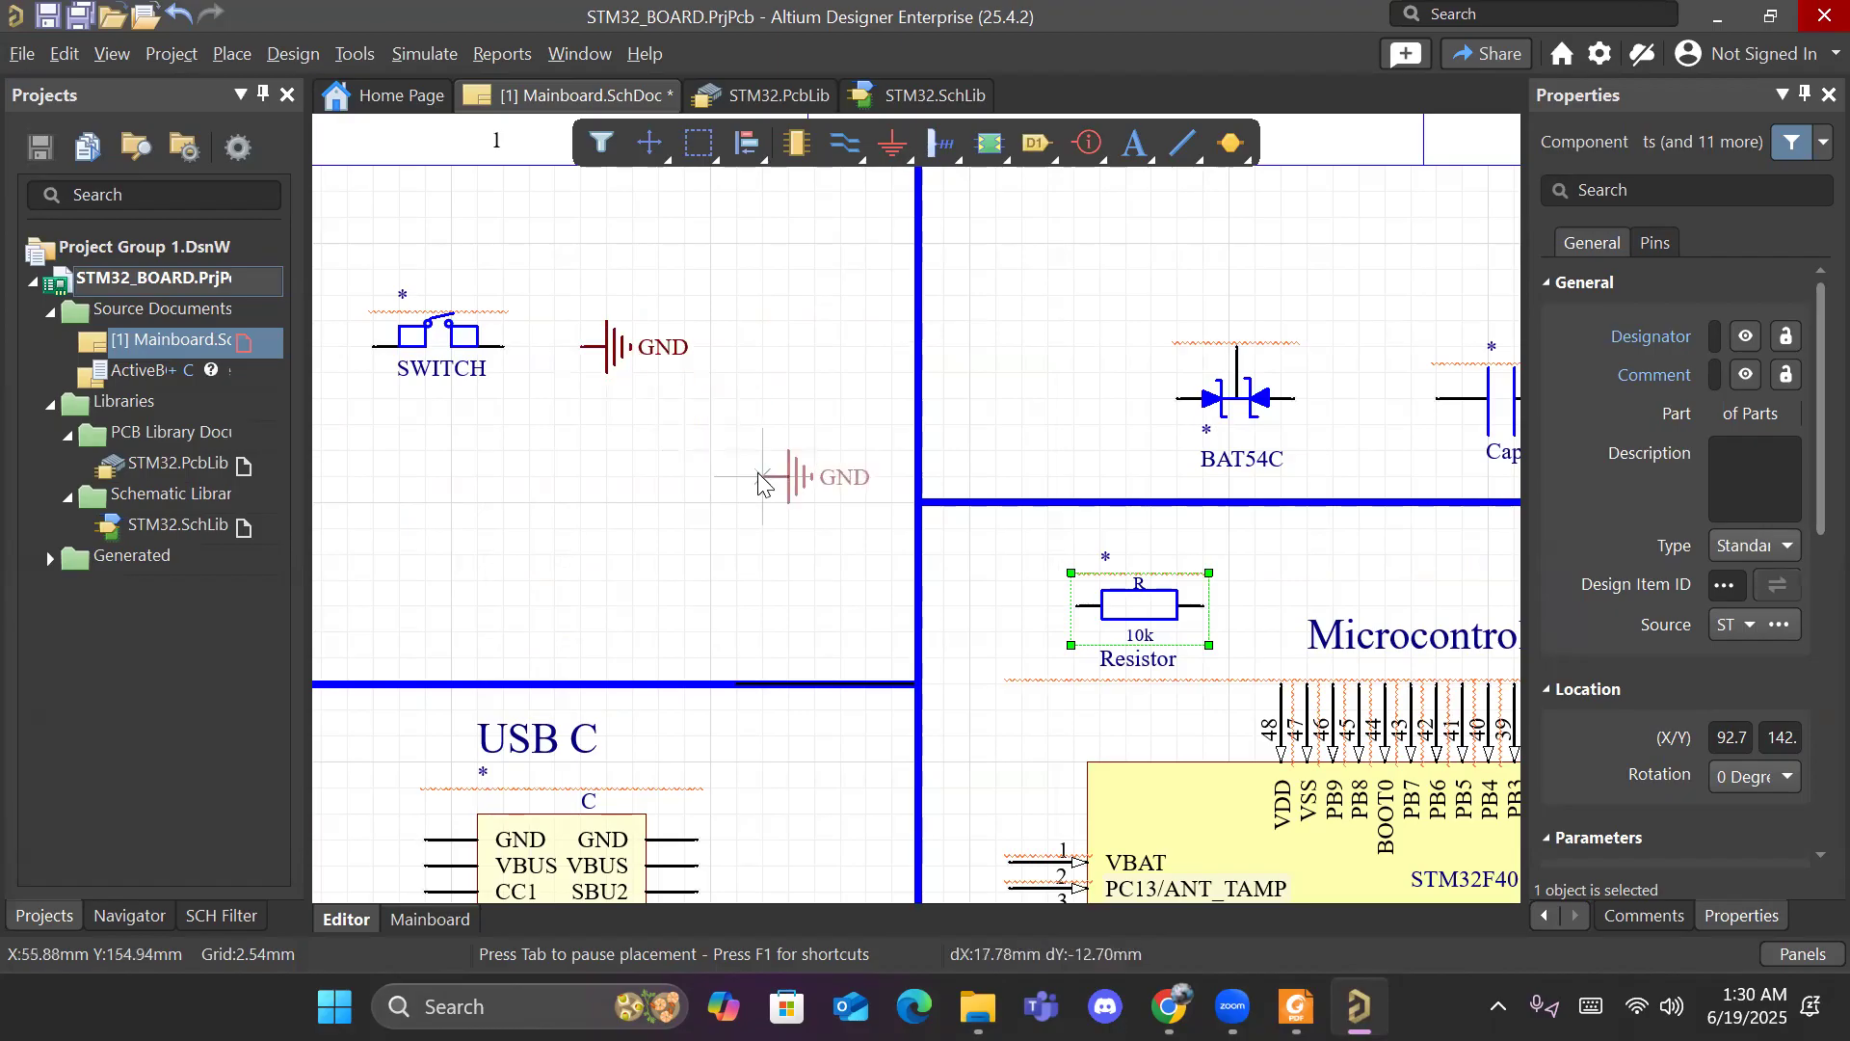
pyautogui.press('Escape')
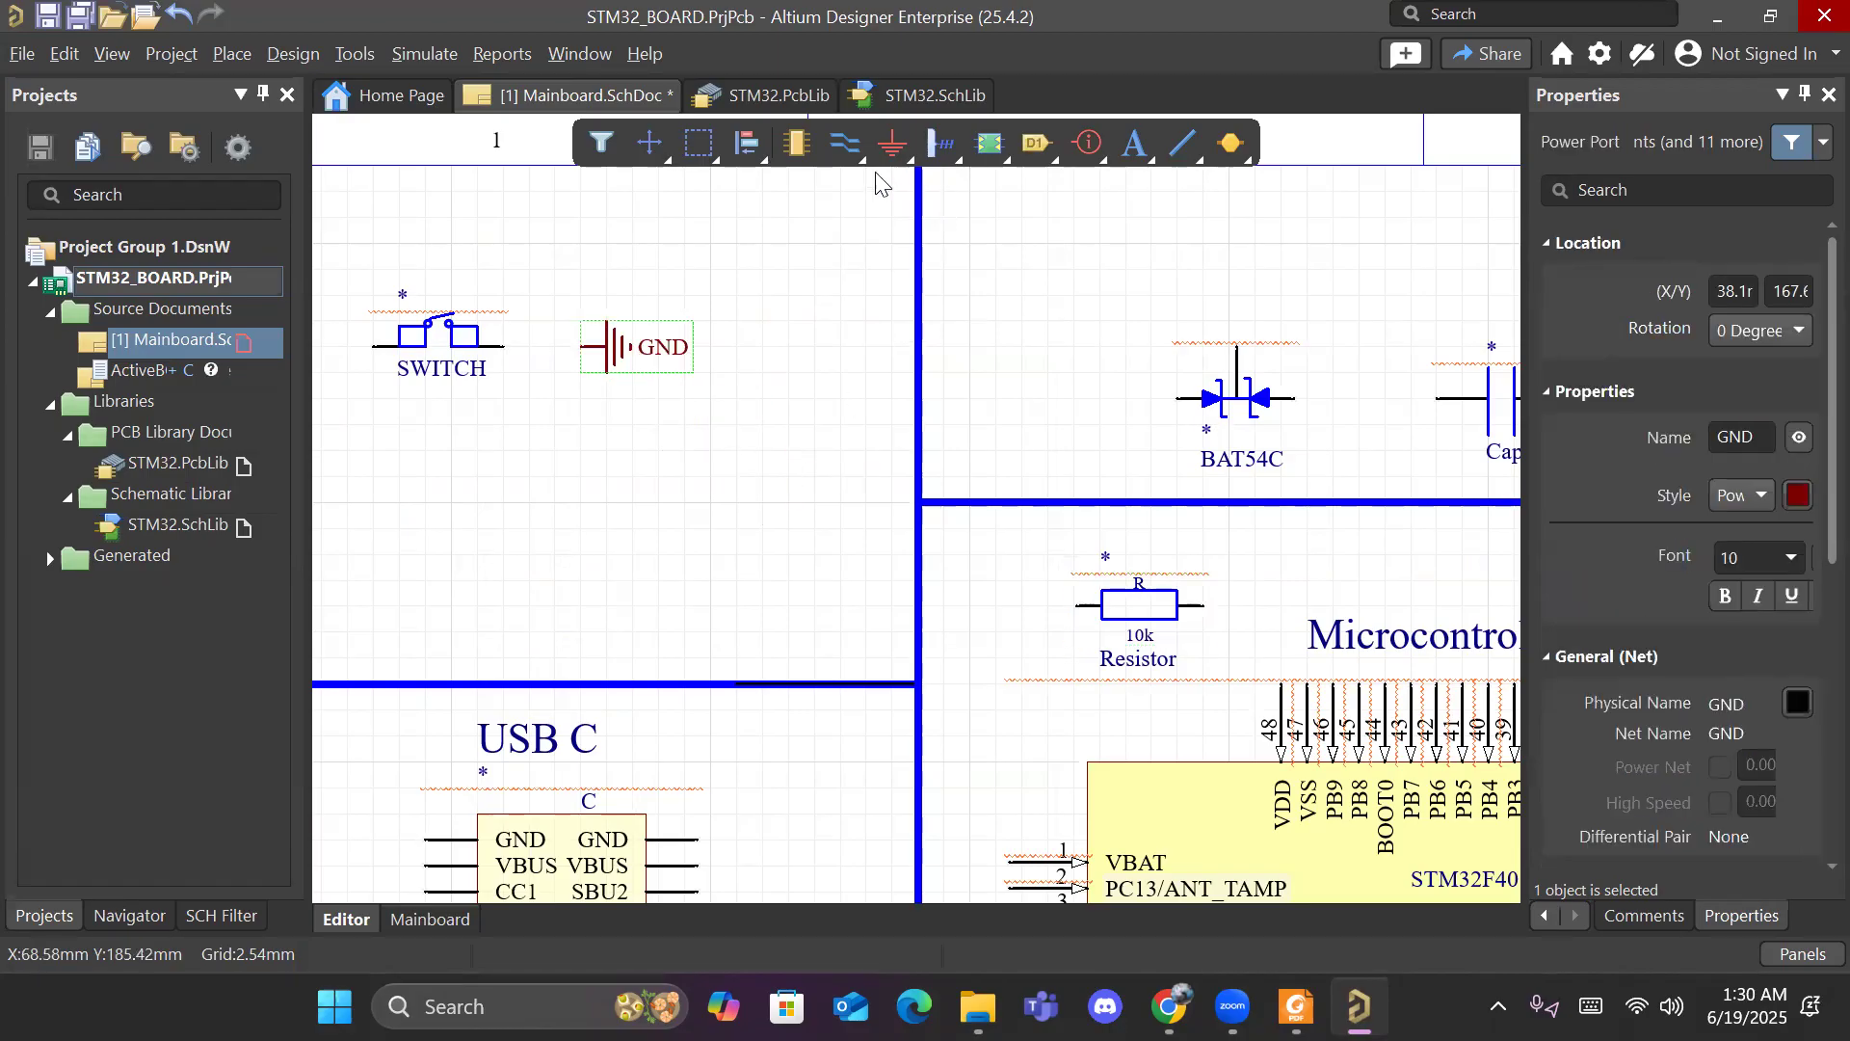
# Step: Wire the switch's right pin to the GND power port
pyautogui.click(834, 146)
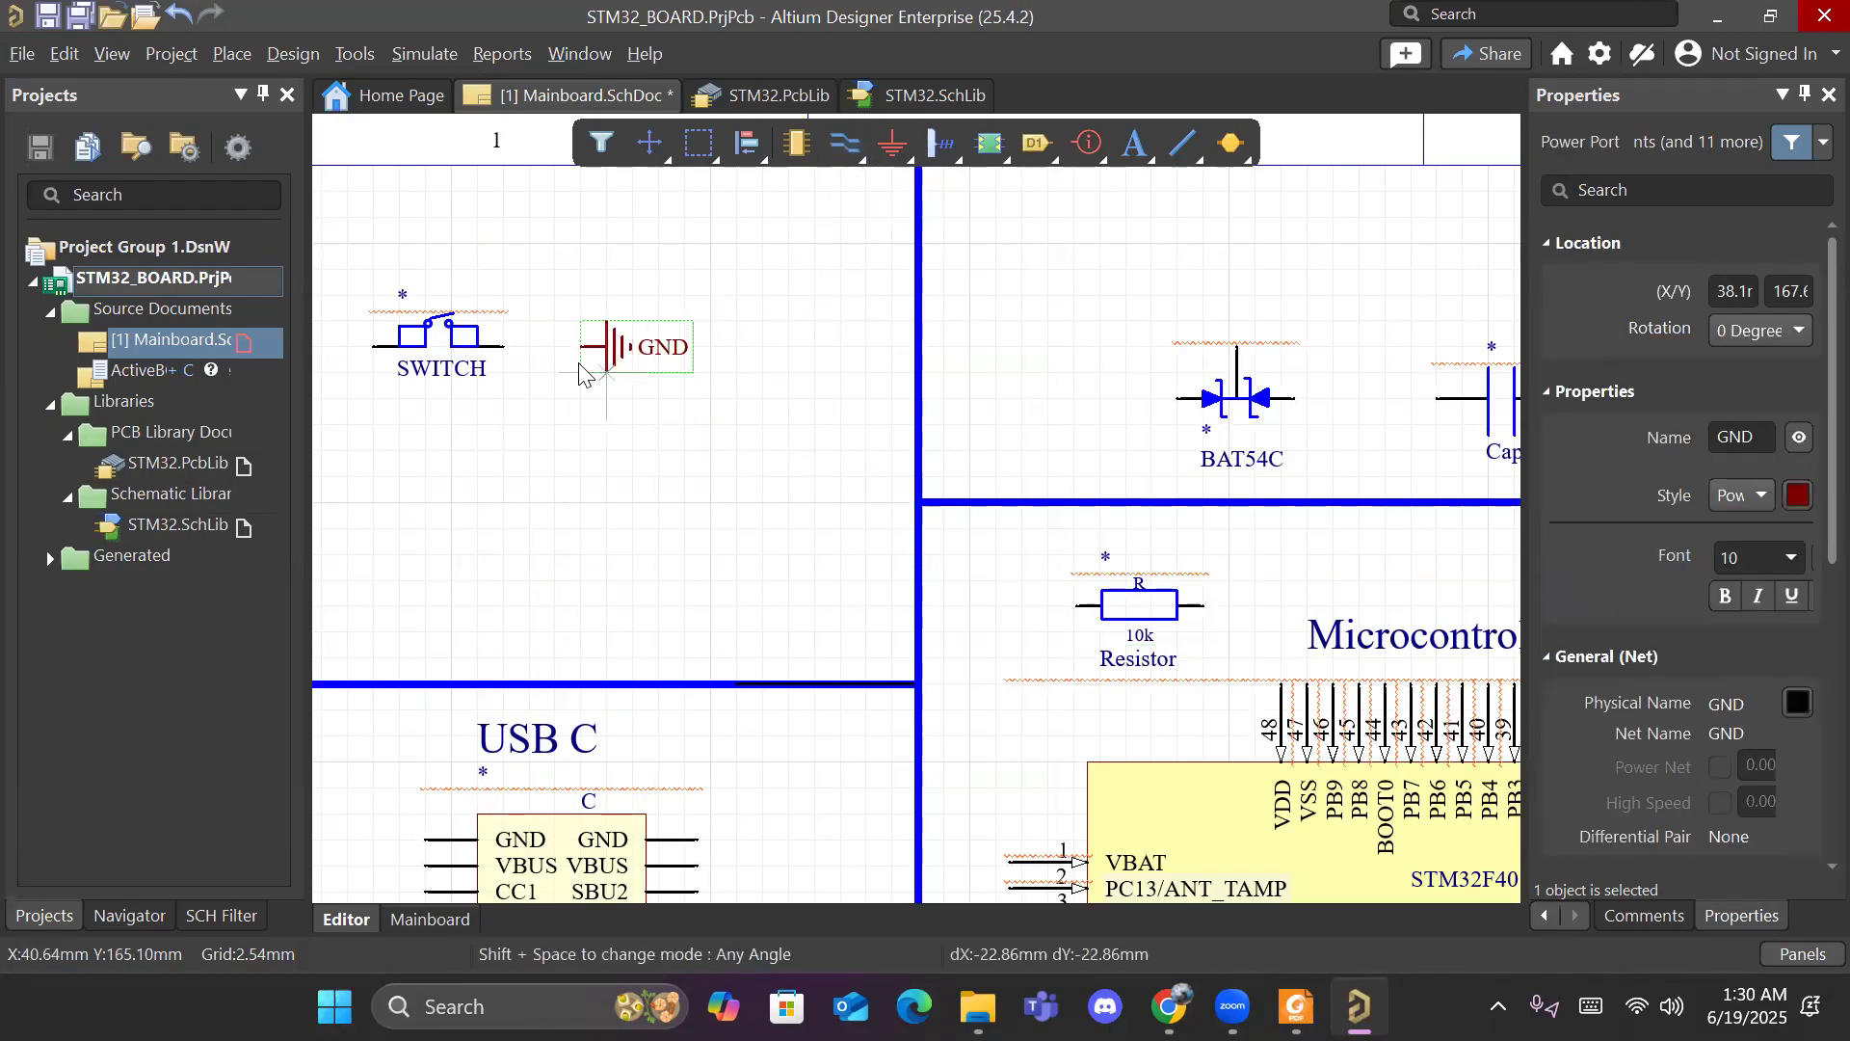
pyautogui.click(503, 347)
pyautogui.click(583, 348)
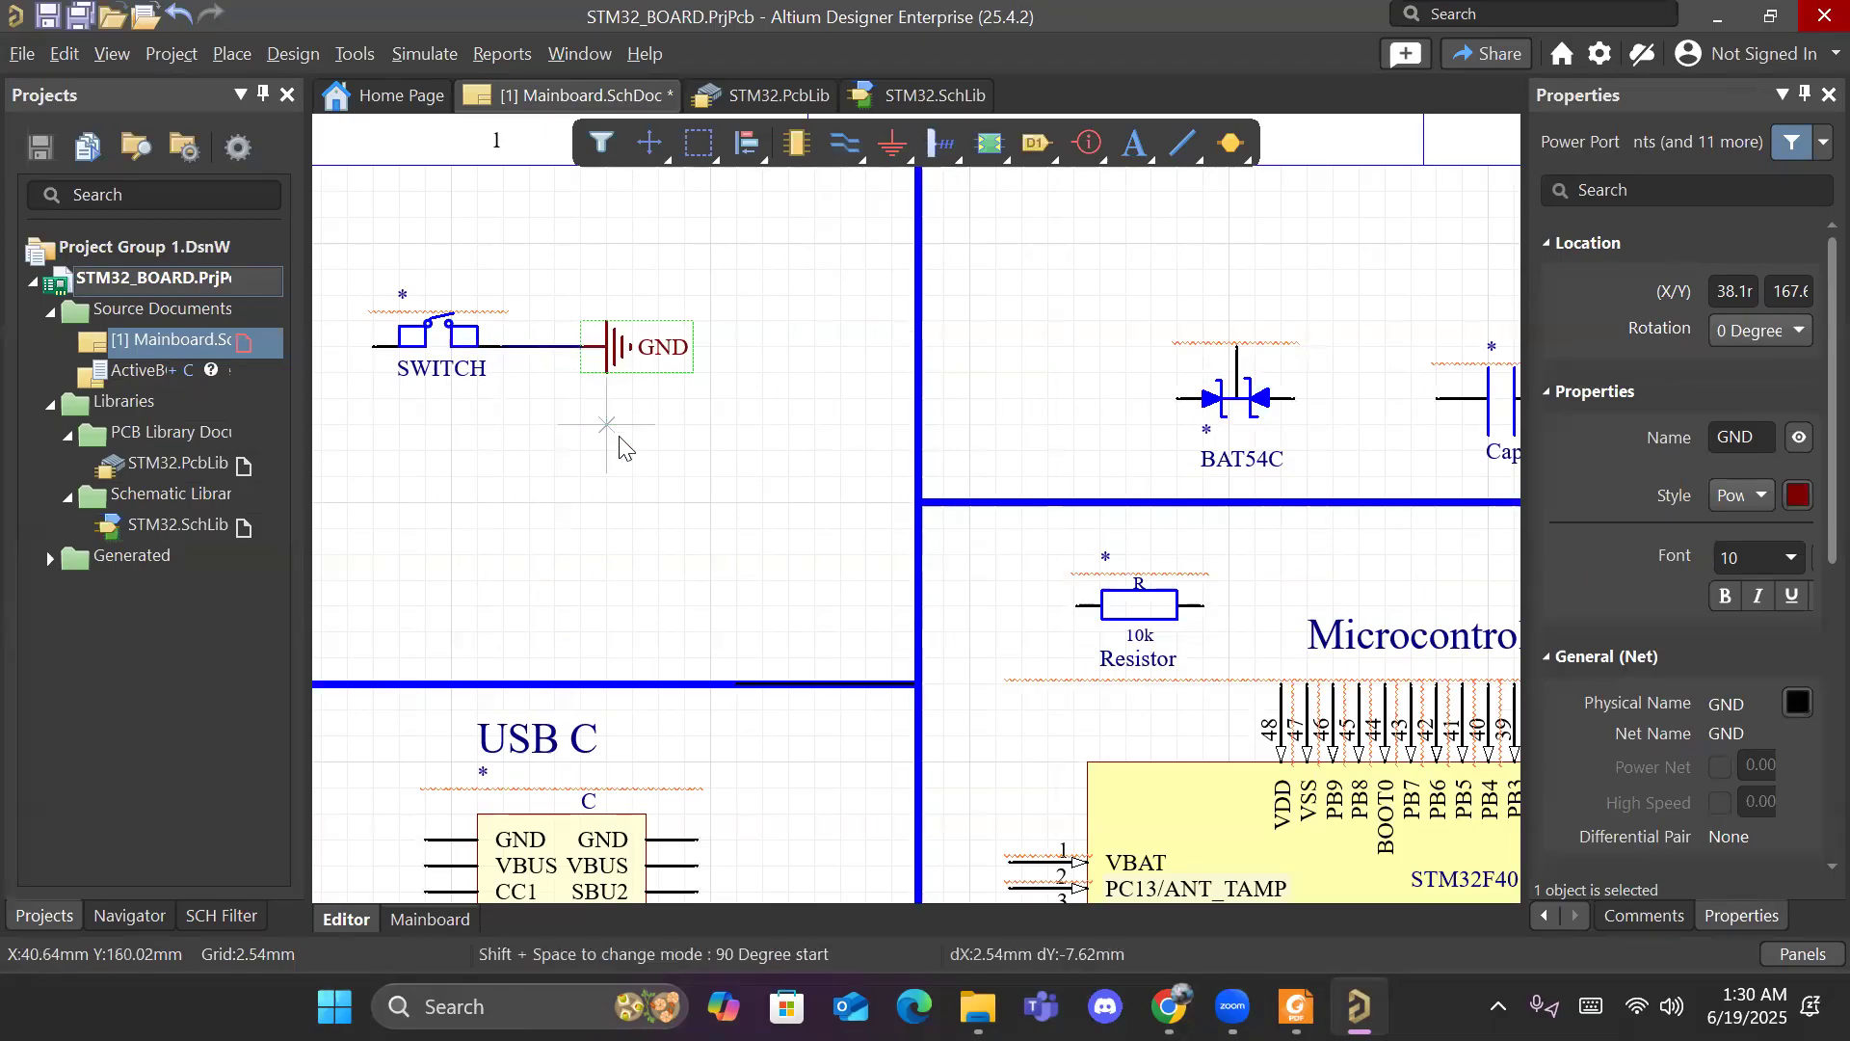
pyautogui.rightClick(659, 457)
pyautogui.moveTo(659, 456); pyautogui.dragTo(883, 452, button='right')
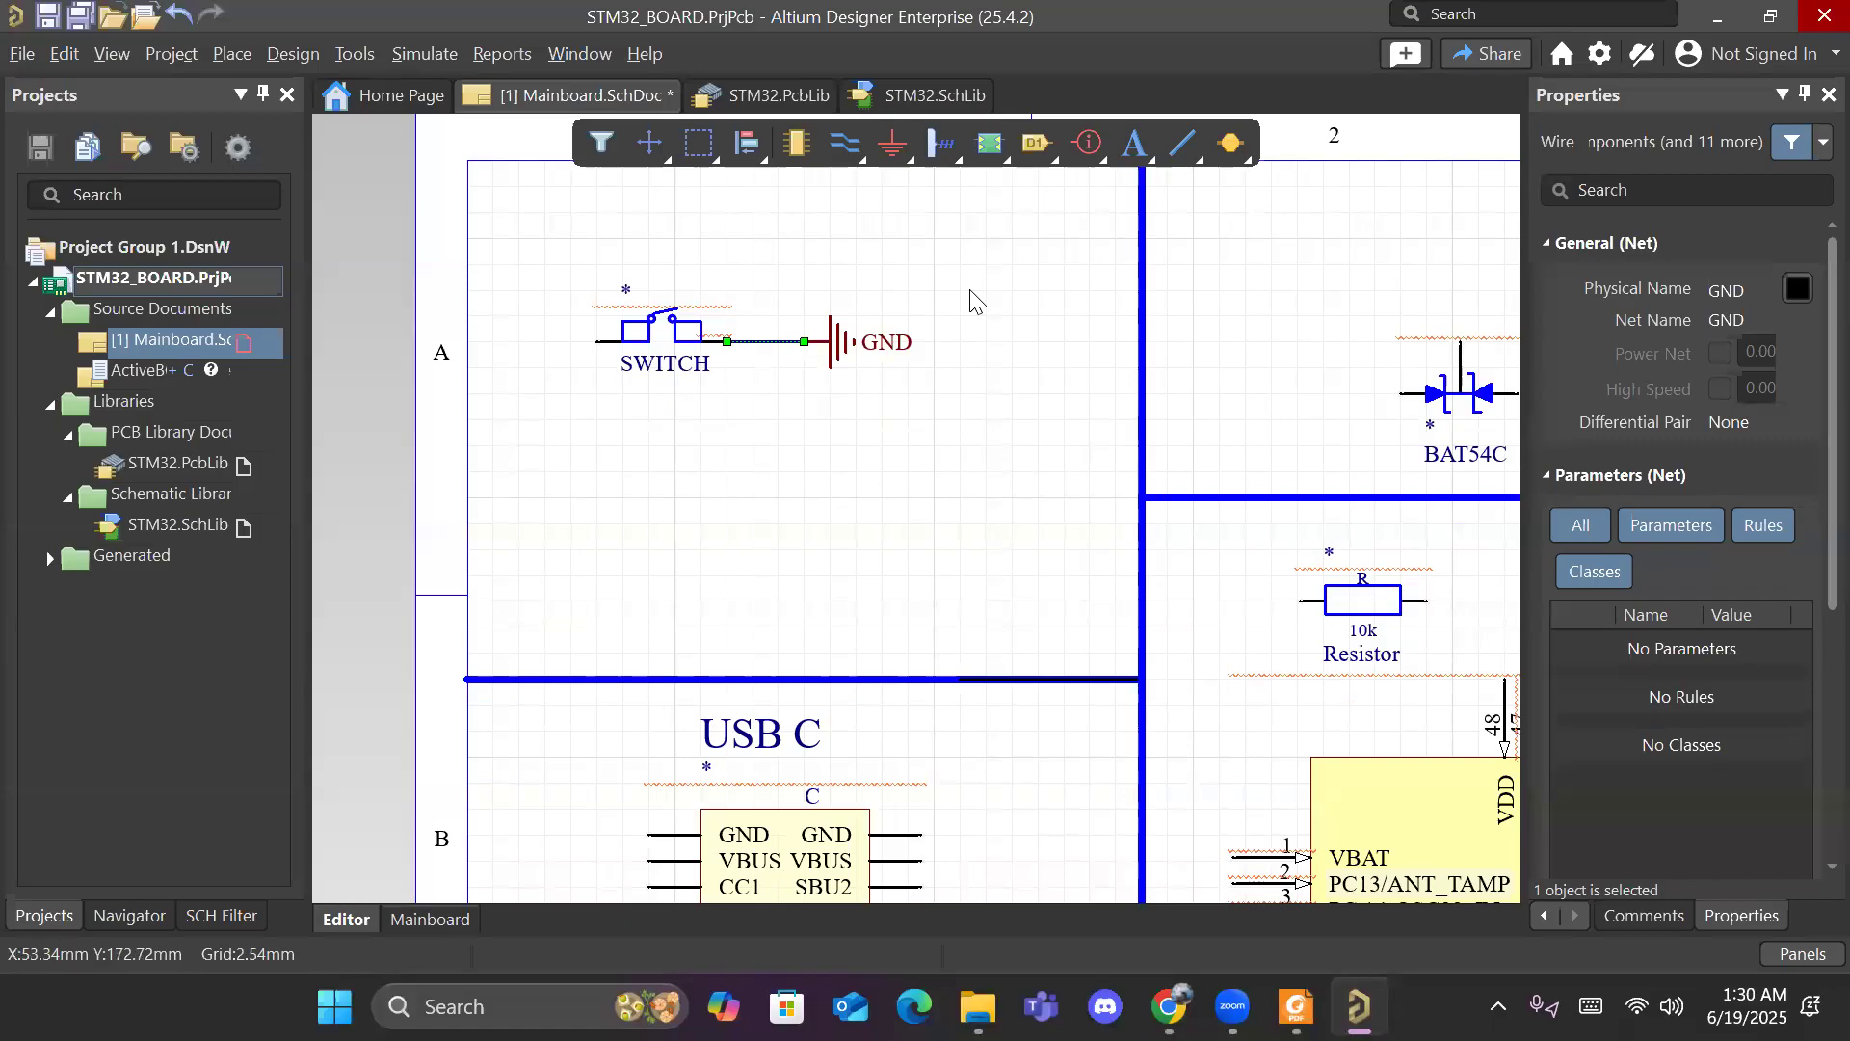
pyautogui.click(1026, 296)
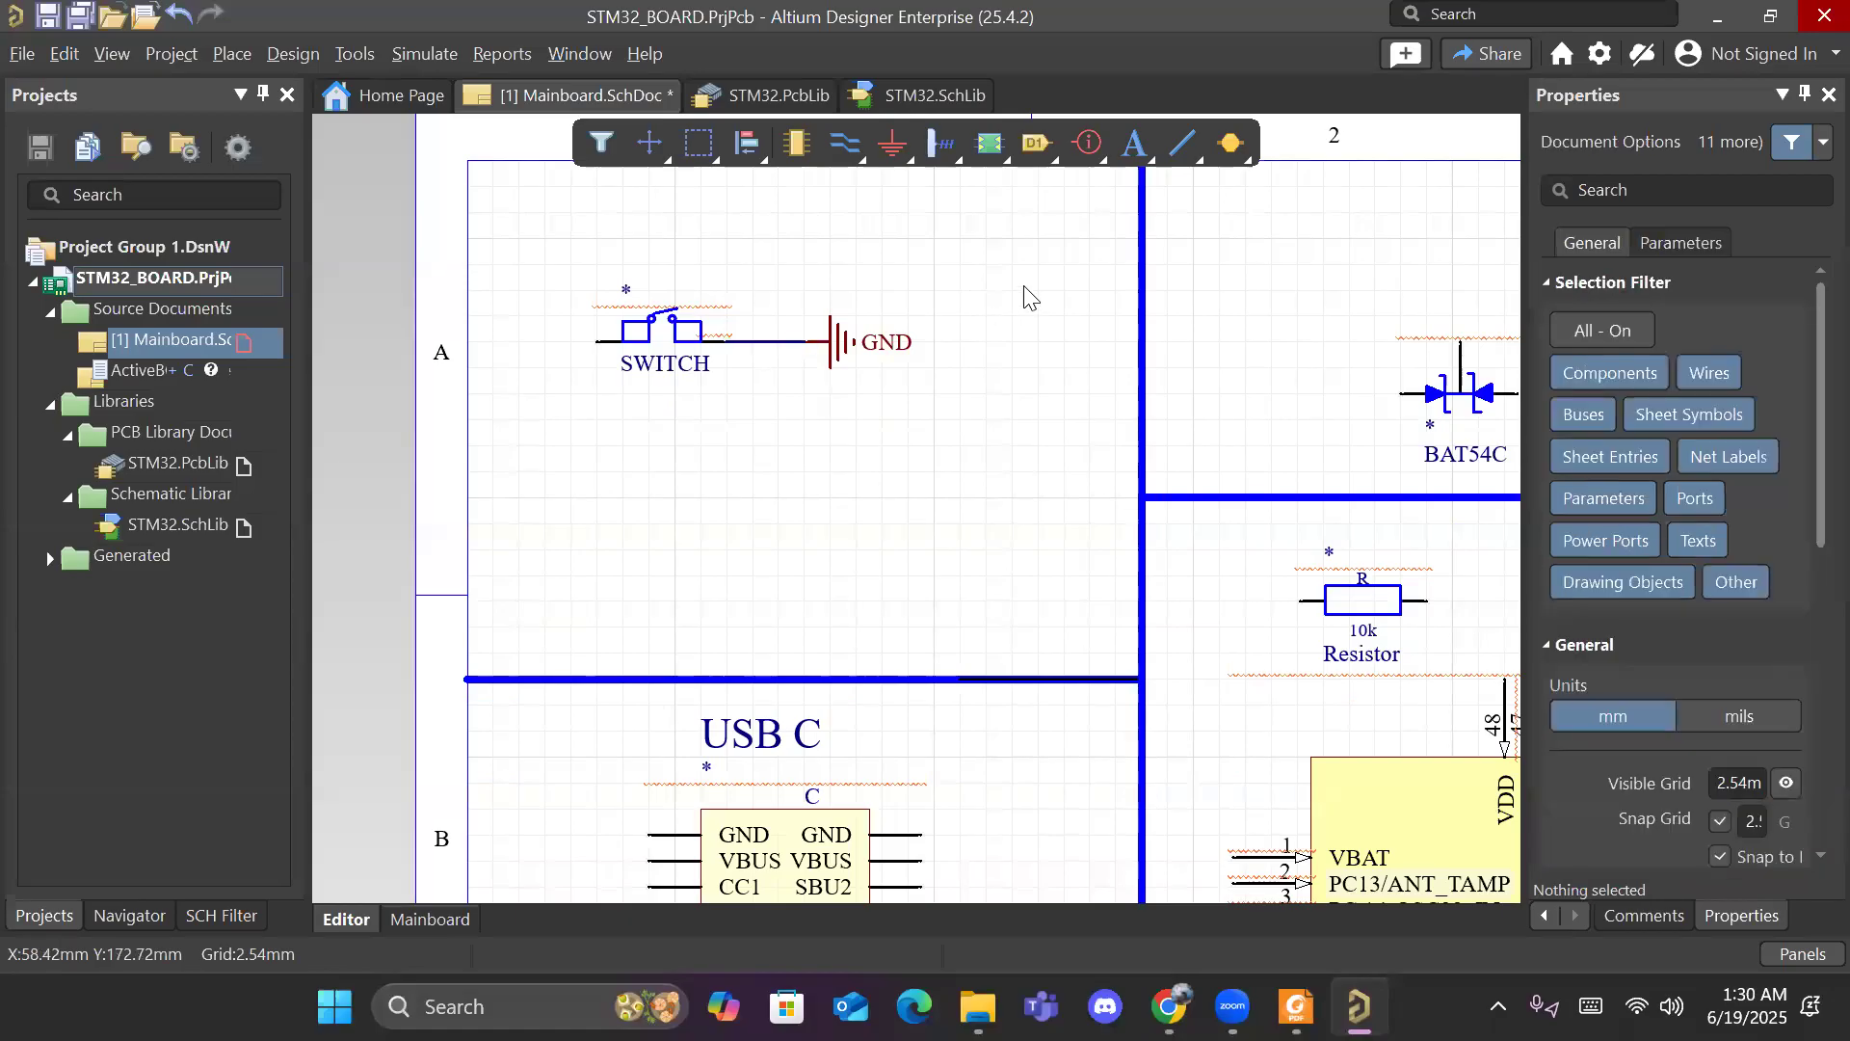
# Step: Draw a horizontal wire about 10 mm long outward from the switch's left pin
pyautogui.click(840, 143)
pyautogui.click(597, 341)
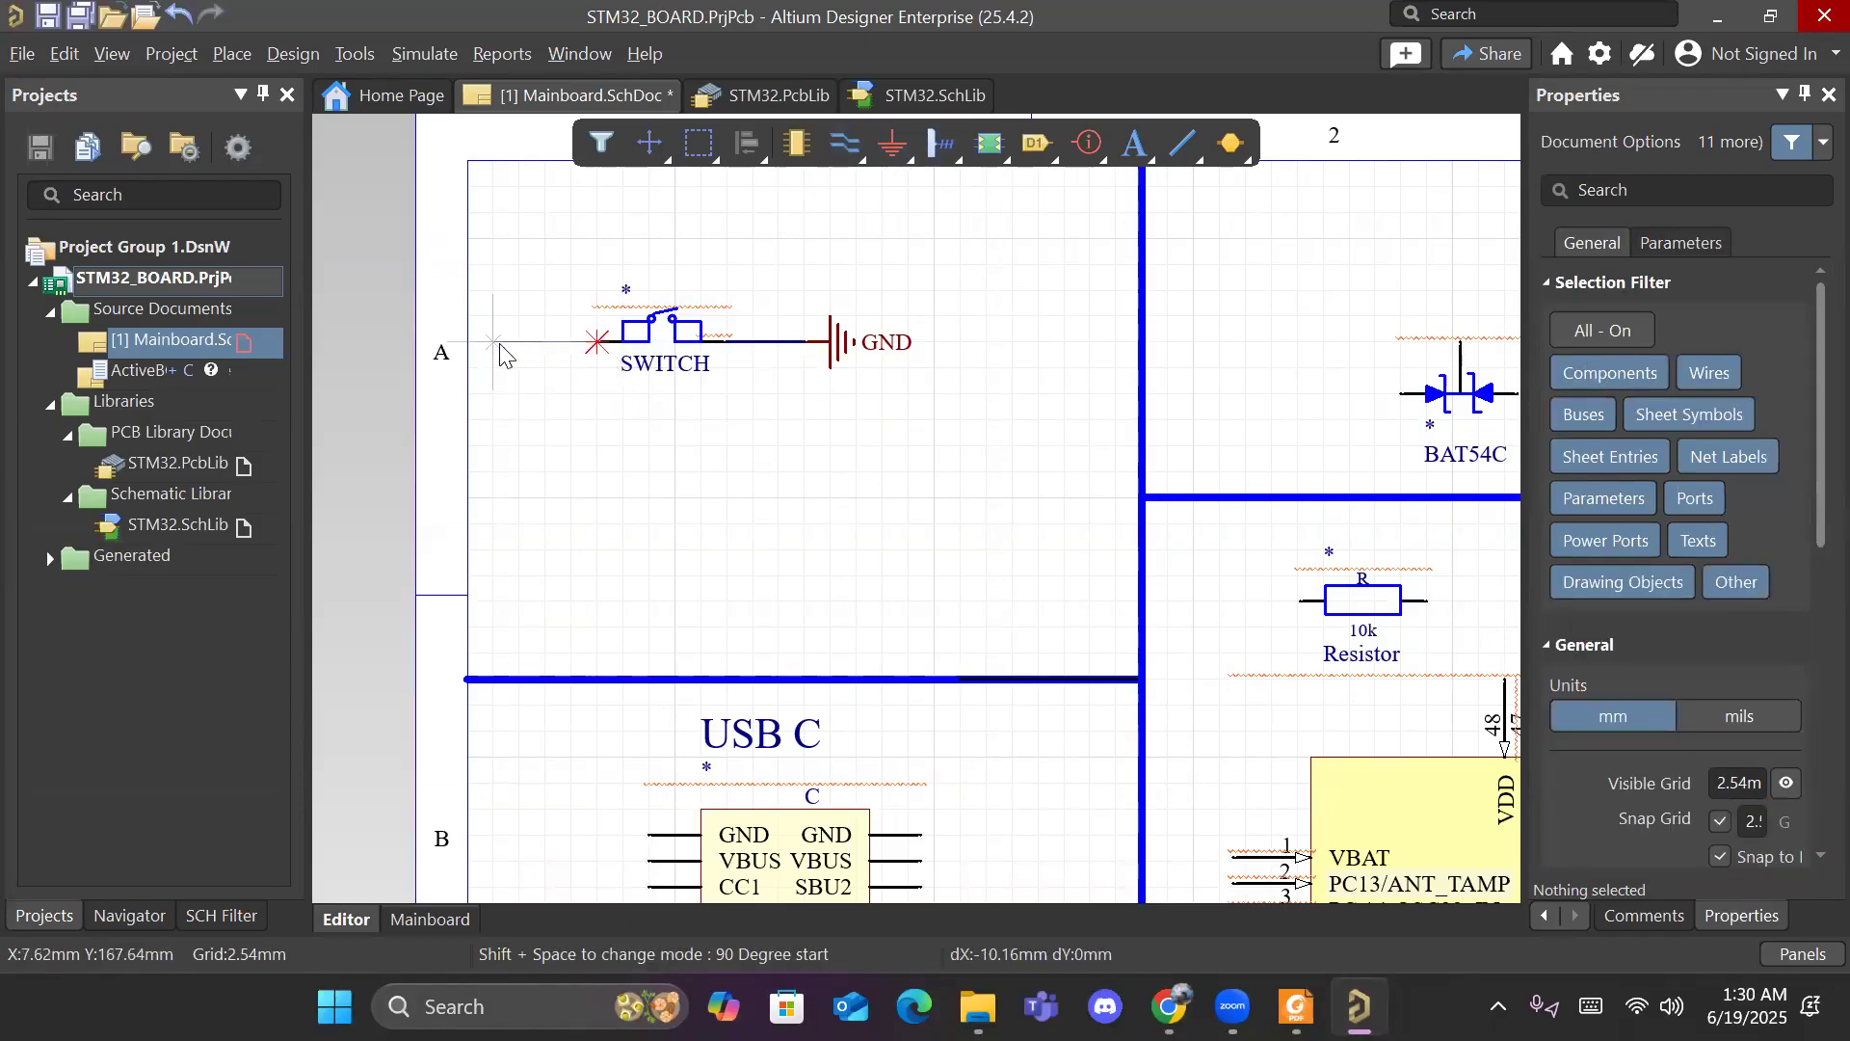
pyautogui.doubleClick(494, 348)
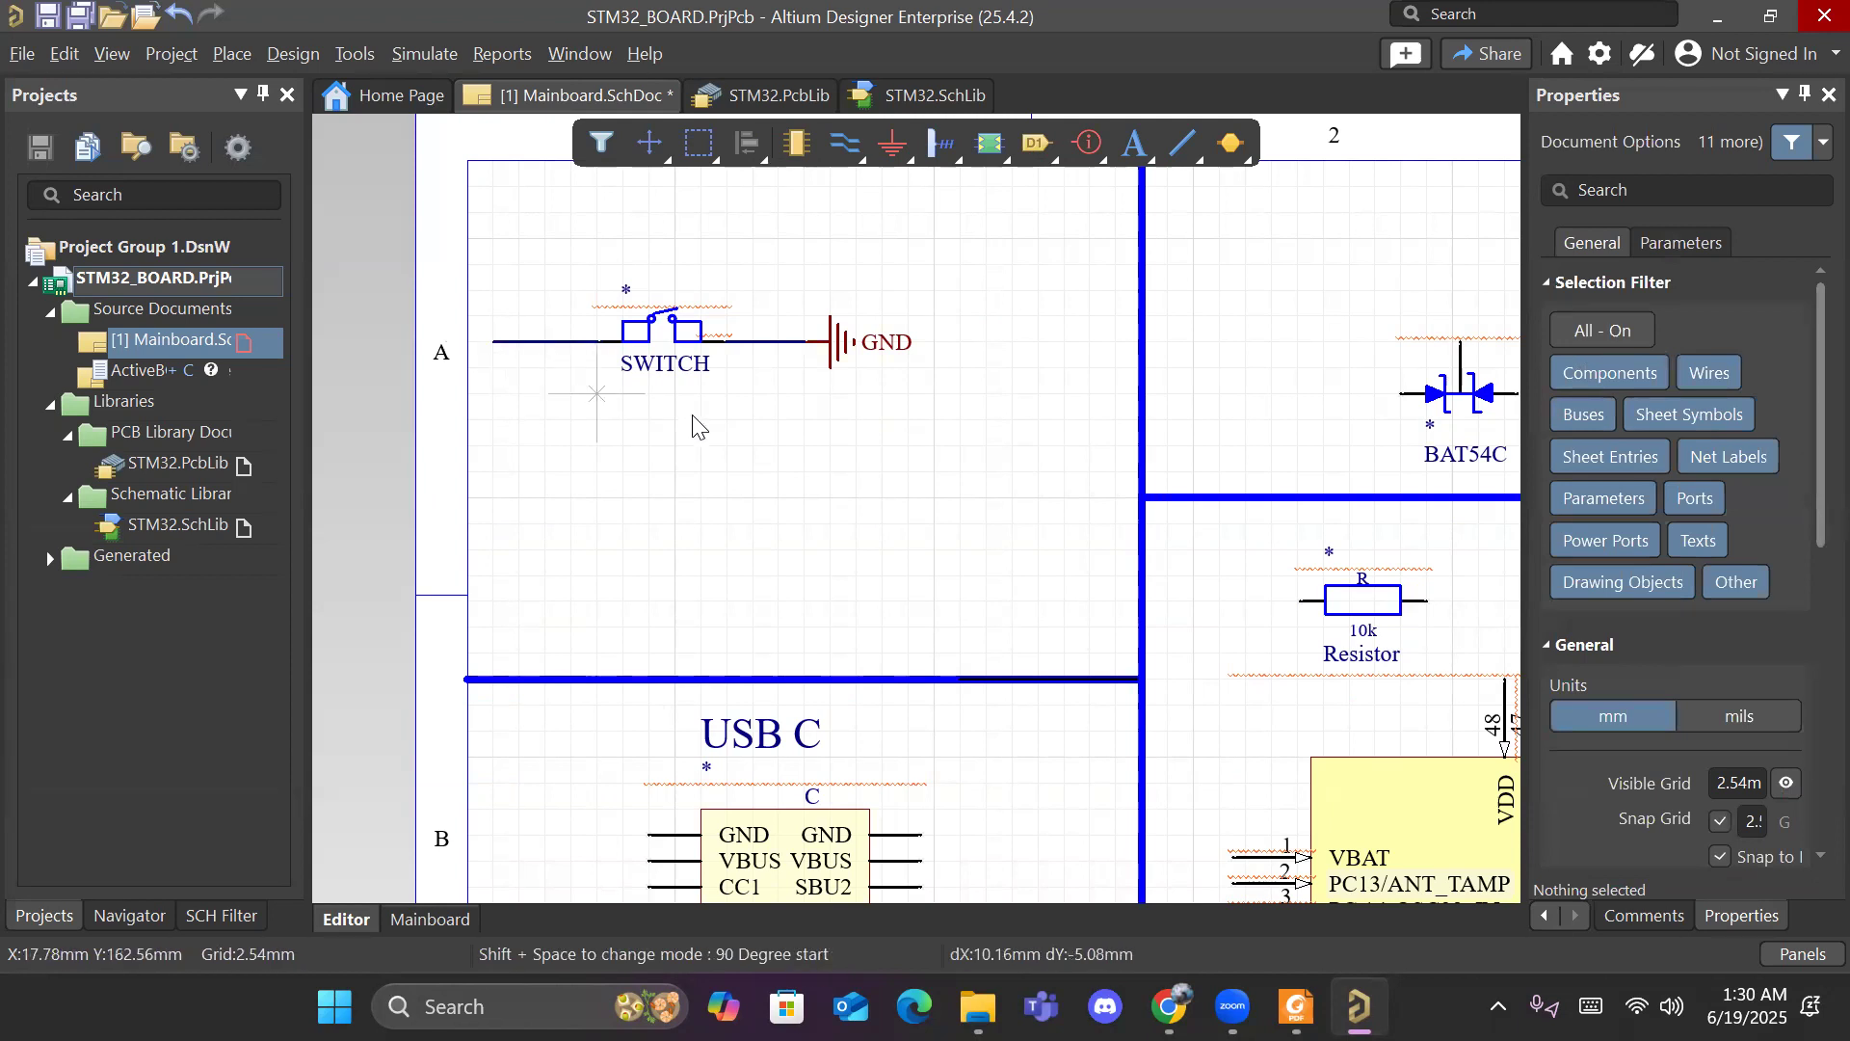
pyautogui.rightClick(809, 475)
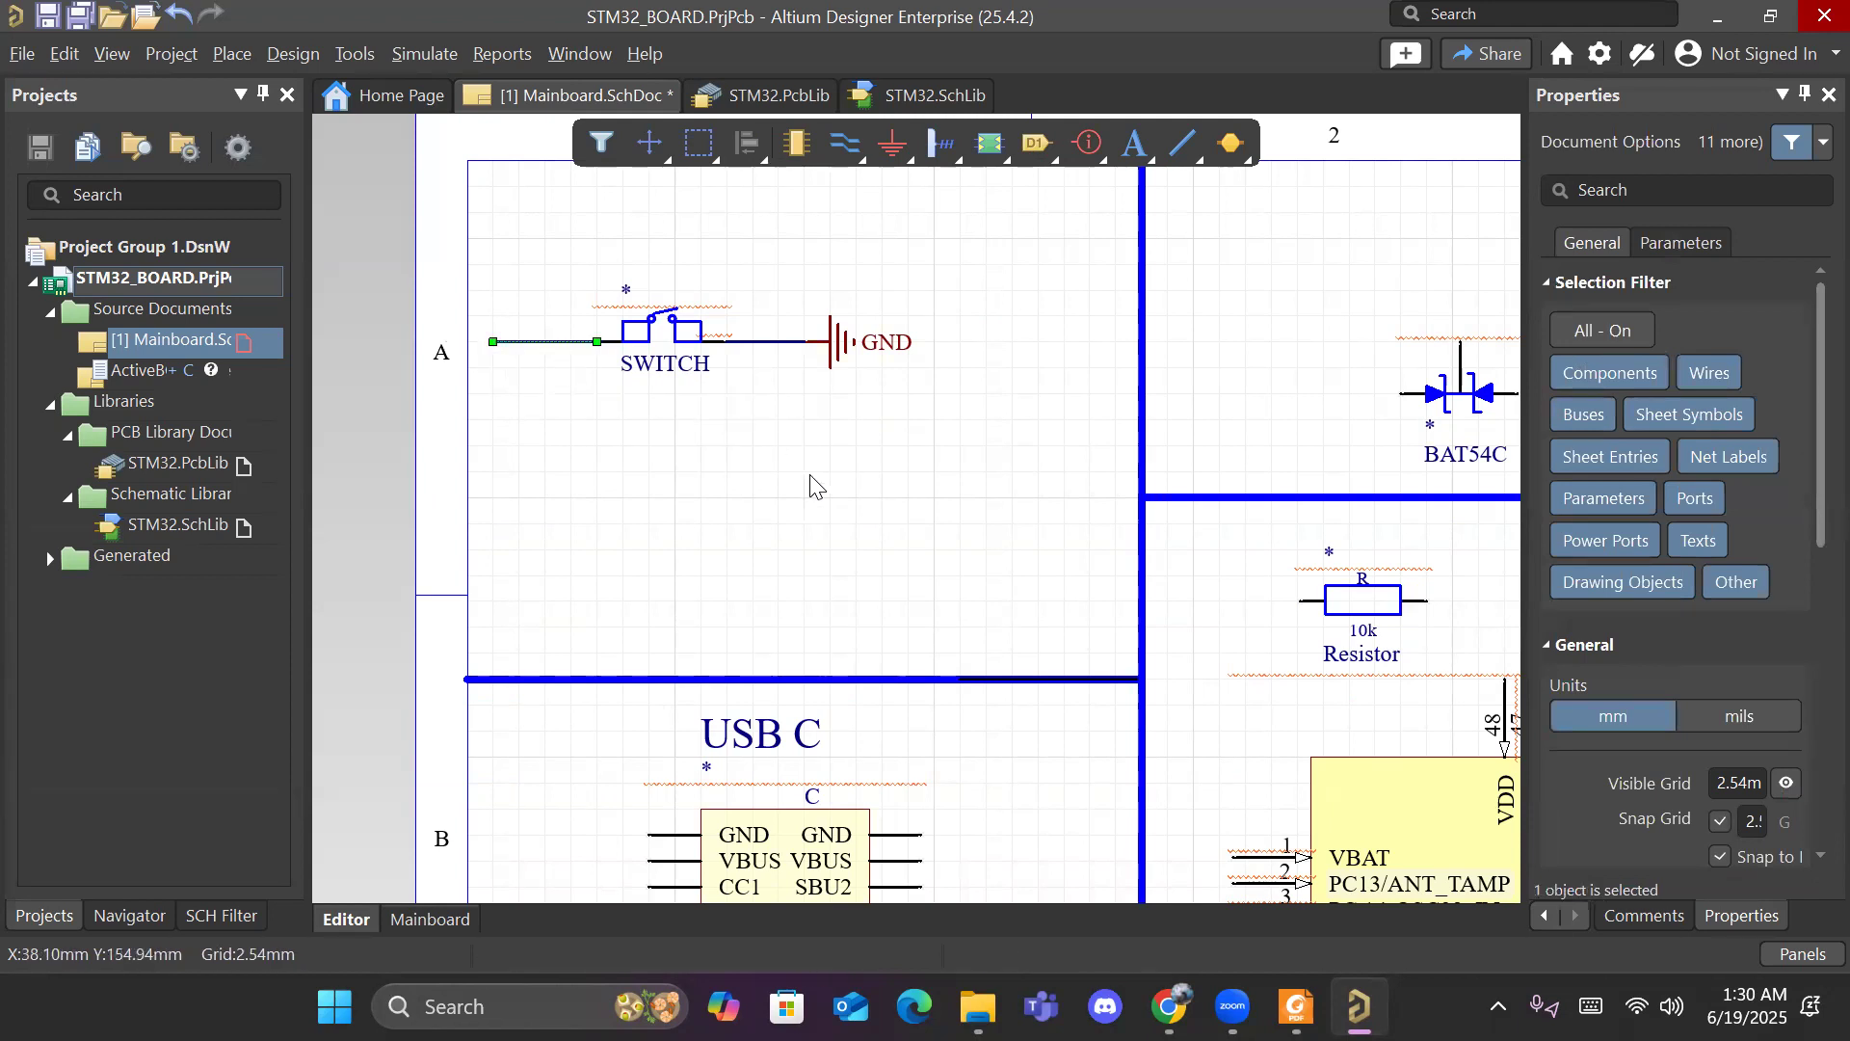
# Step: Place a text string just above the wire on the switch's left side
pyautogui.rightClick(1186, 140)
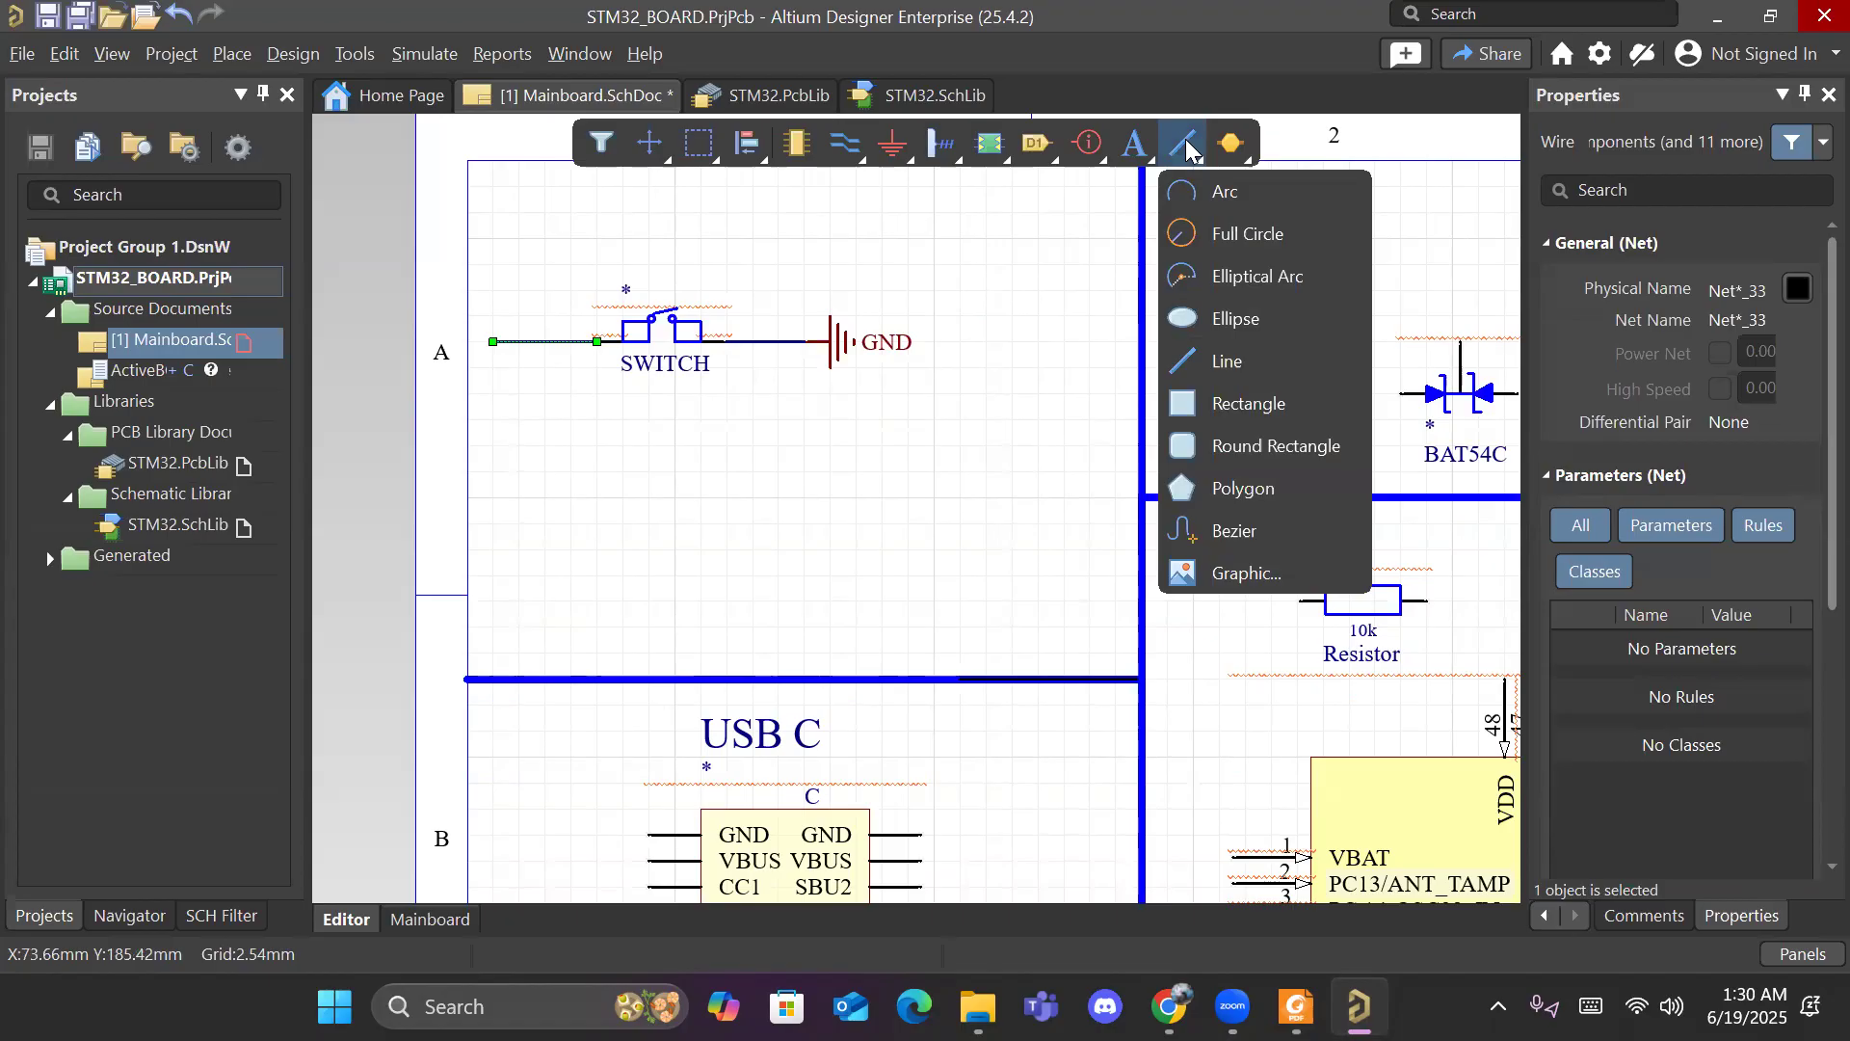
pyautogui.click(897, 144)
pyautogui.rightClick(896, 145)
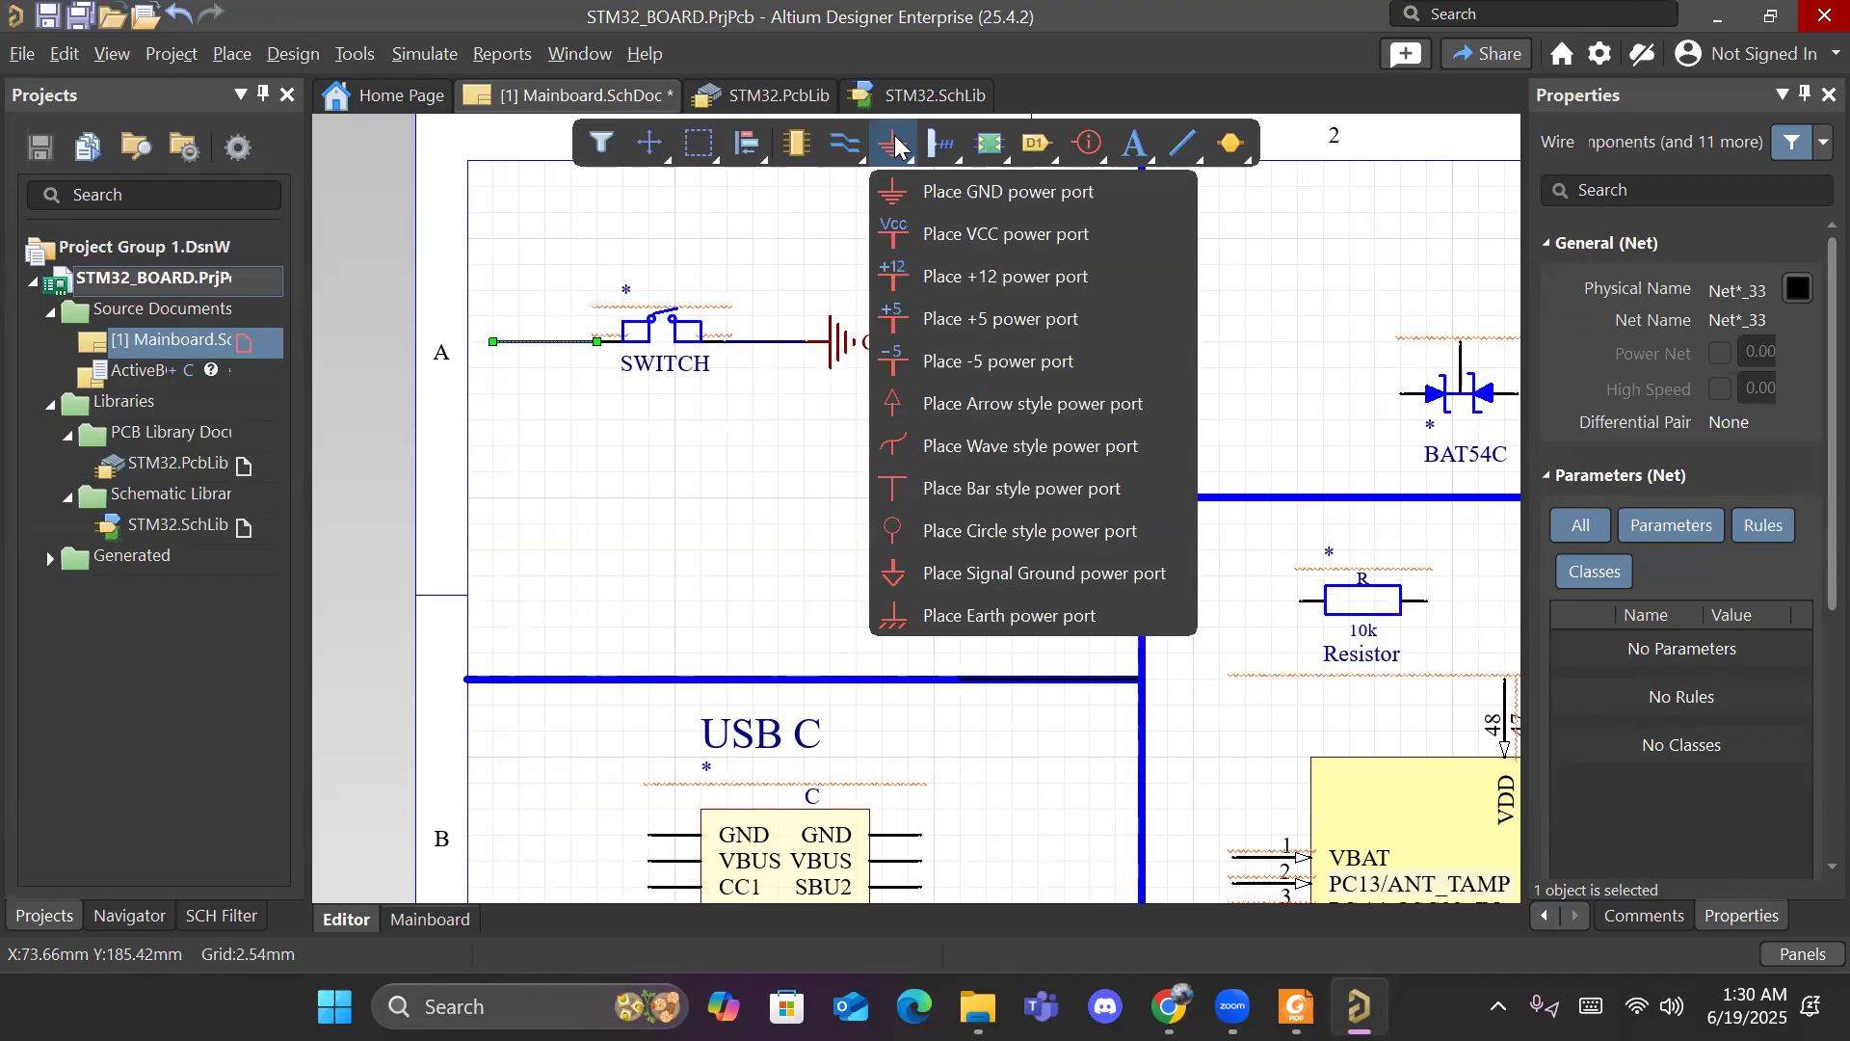
pyautogui.rightClick(1195, 144)
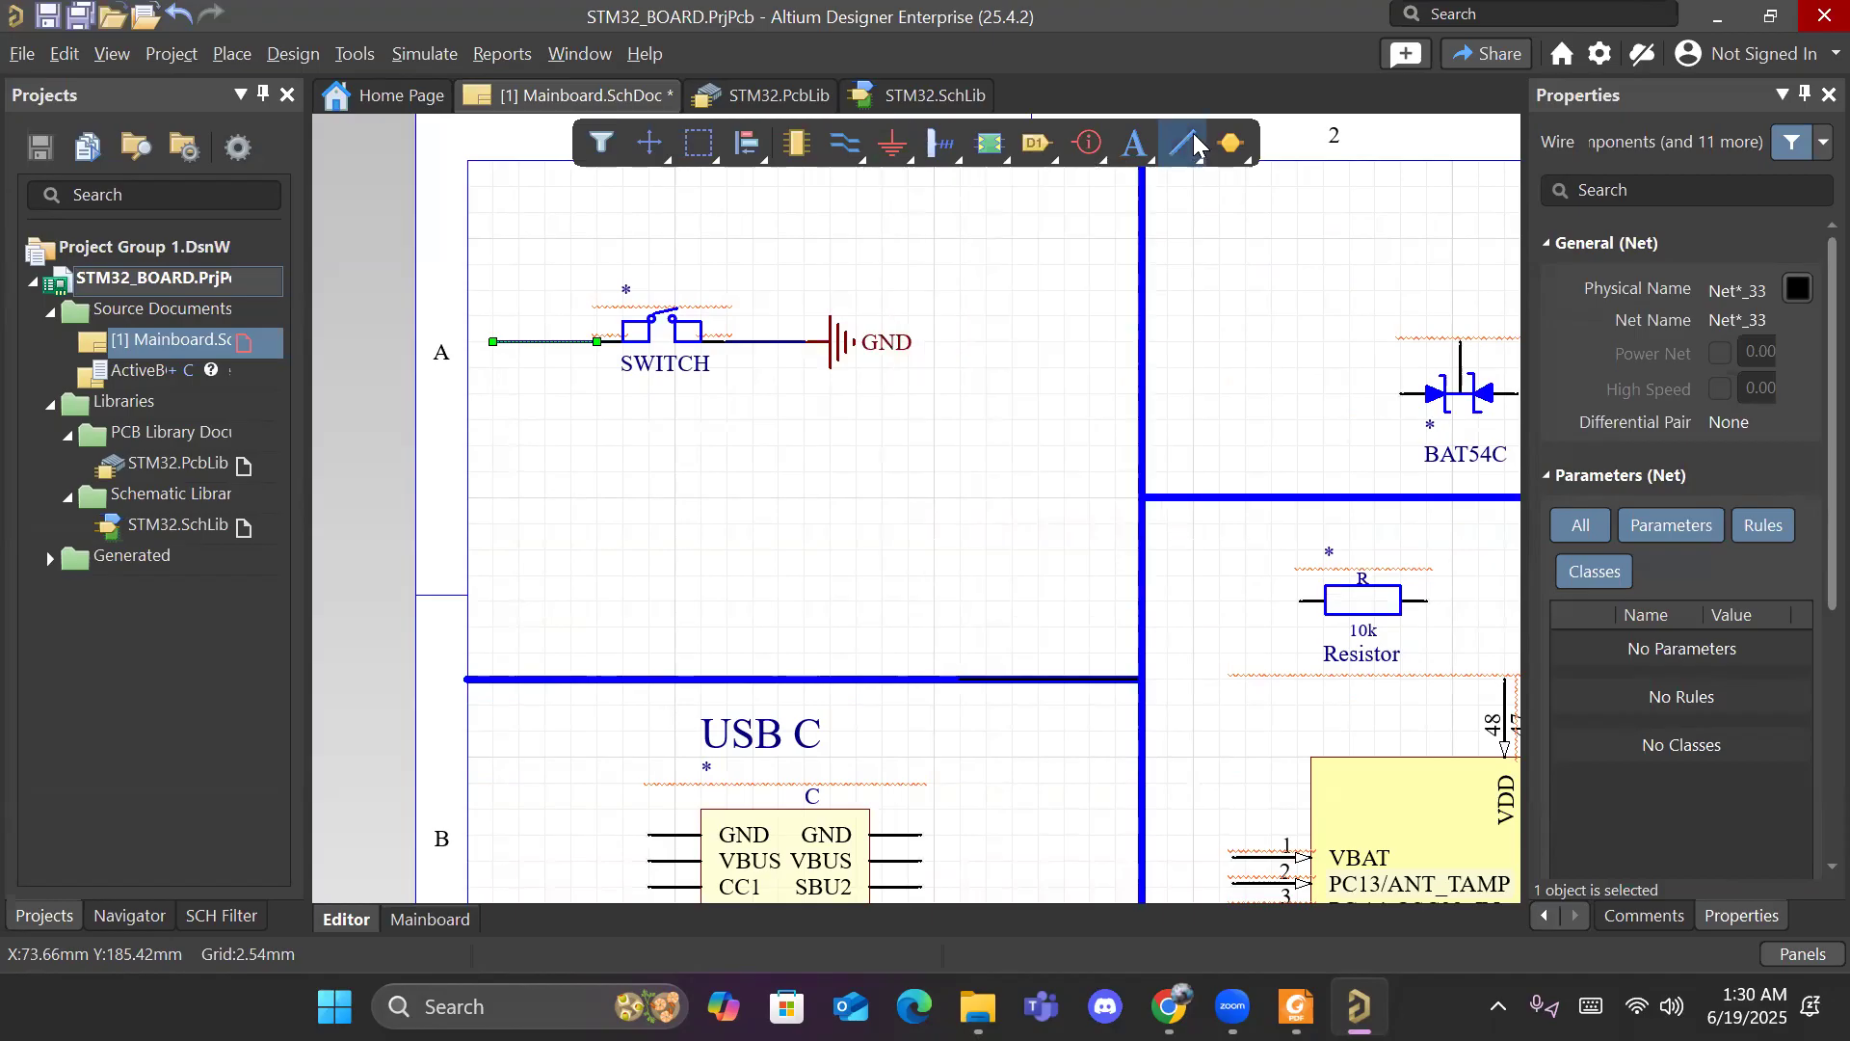
pyautogui.click(1135, 145)
pyautogui.rightClick(1135, 144)
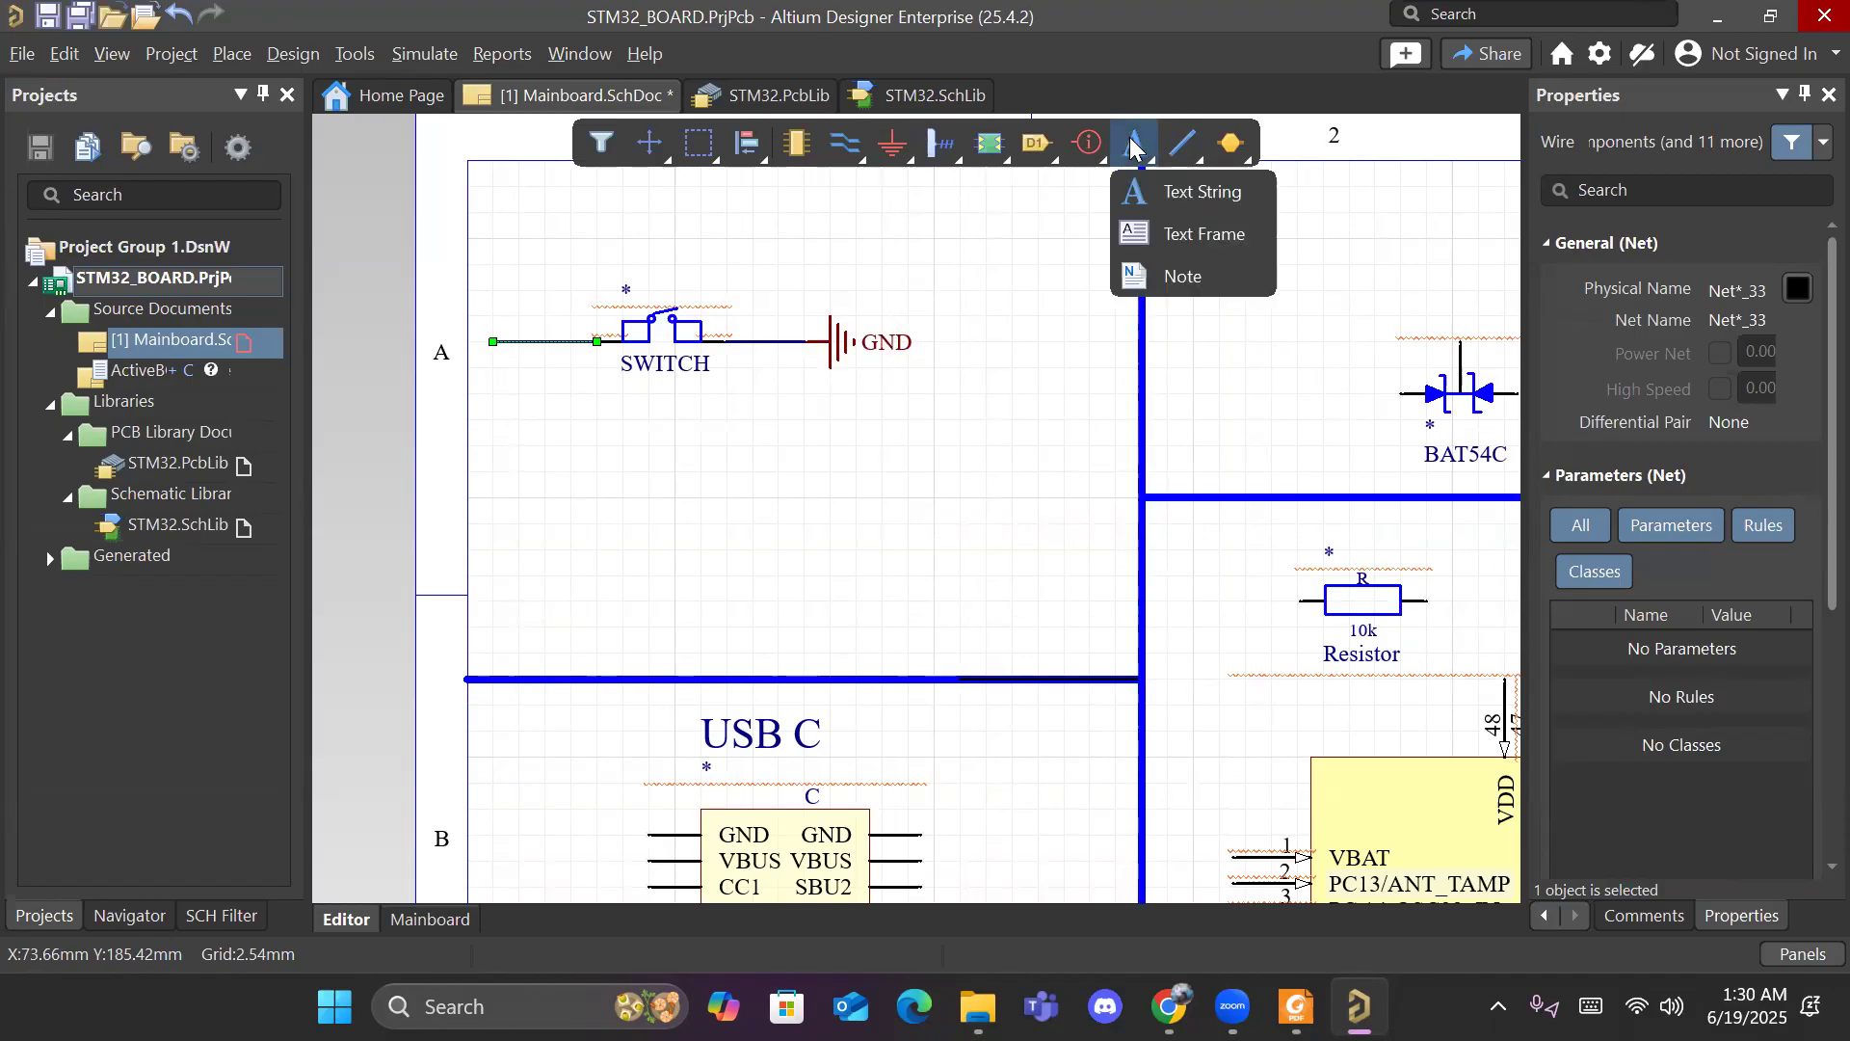
pyautogui.click(1154, 191)
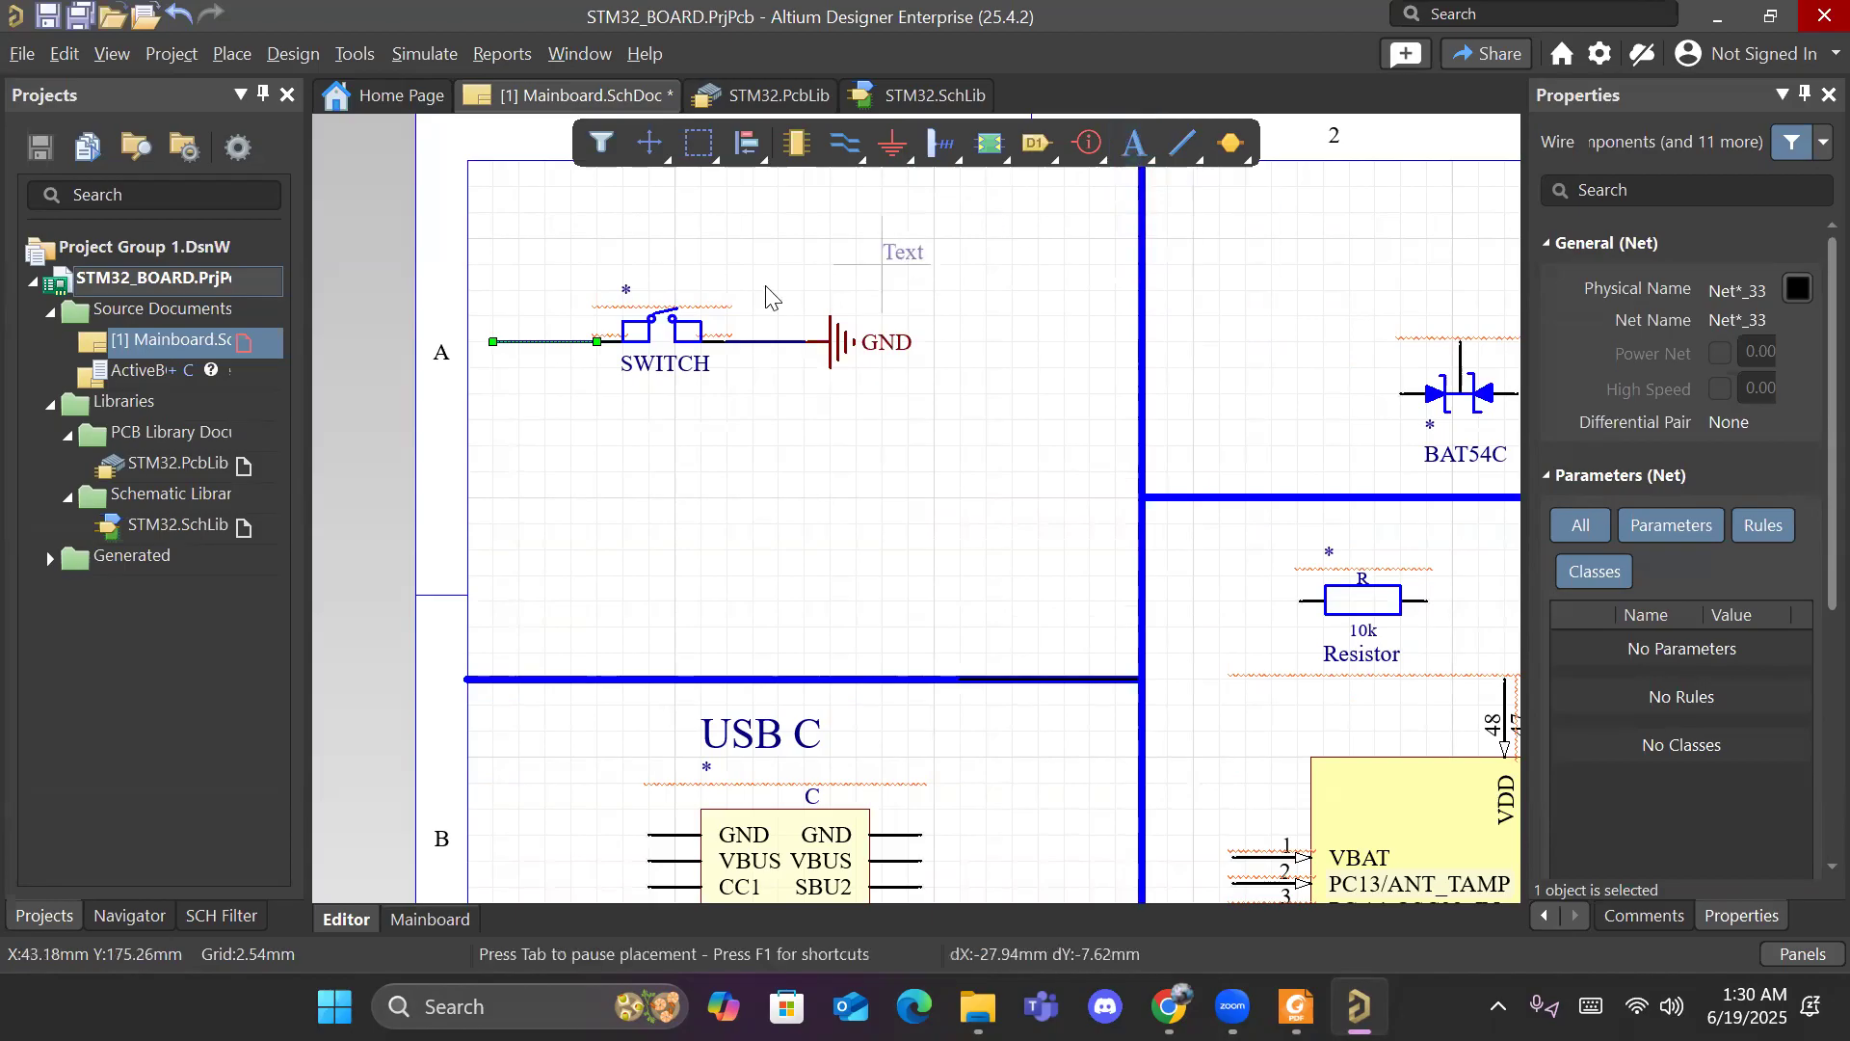
pyautogui.click(511, 355)
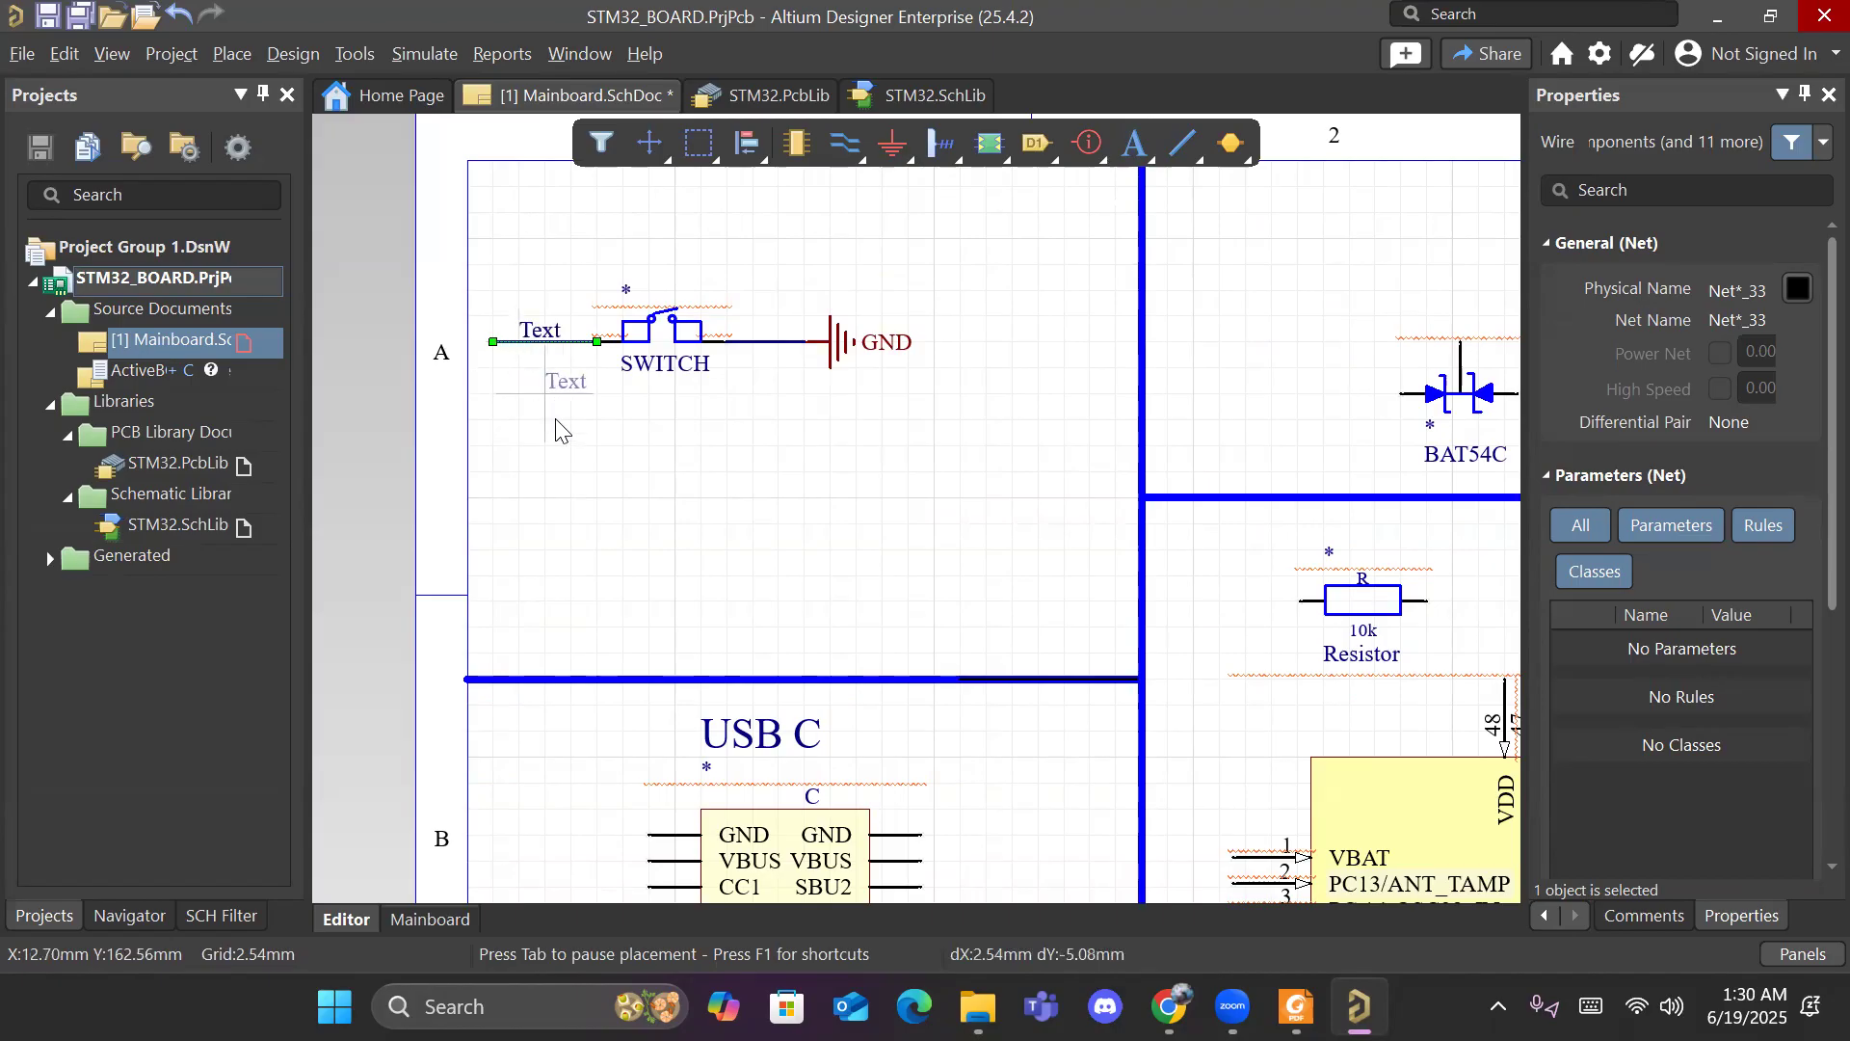
pyautogui.press('Escape')
# Step: Change the text string above the switch's left wire to PA0
pyautogui.doubleClick(545, 332)
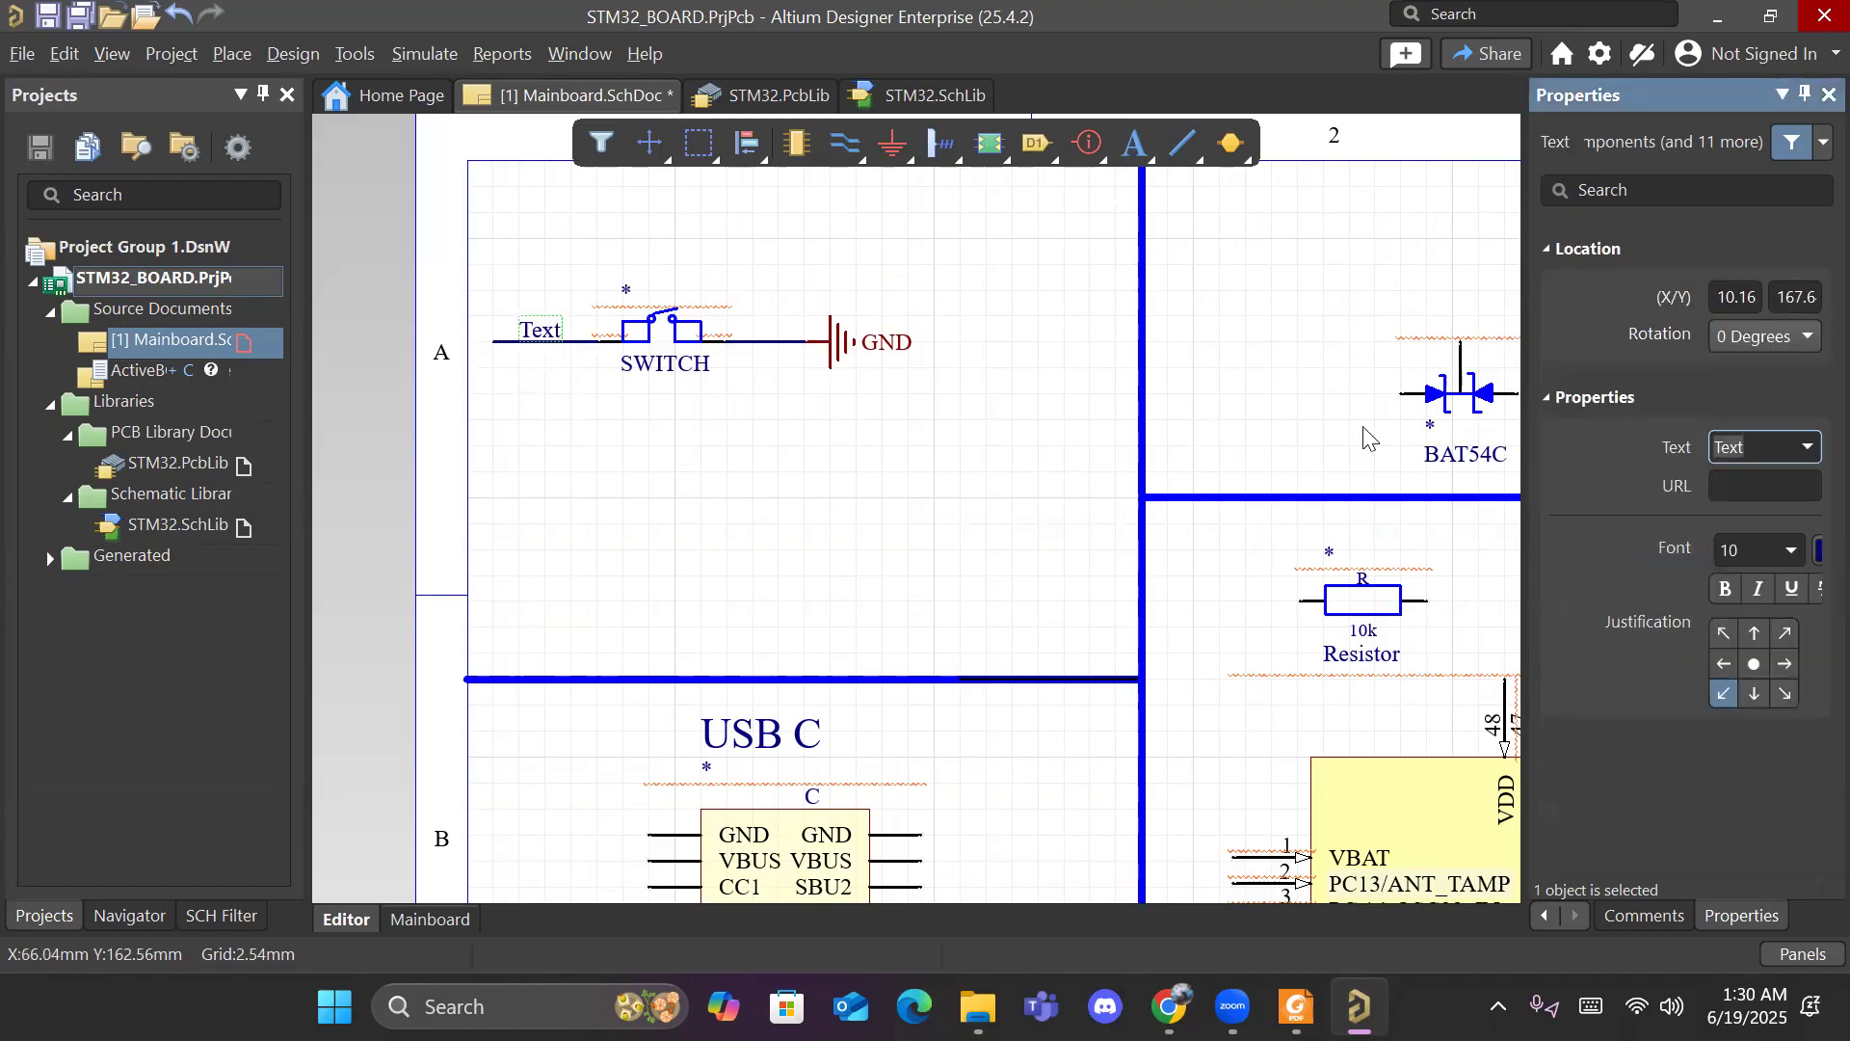
pyautogui.write('P')
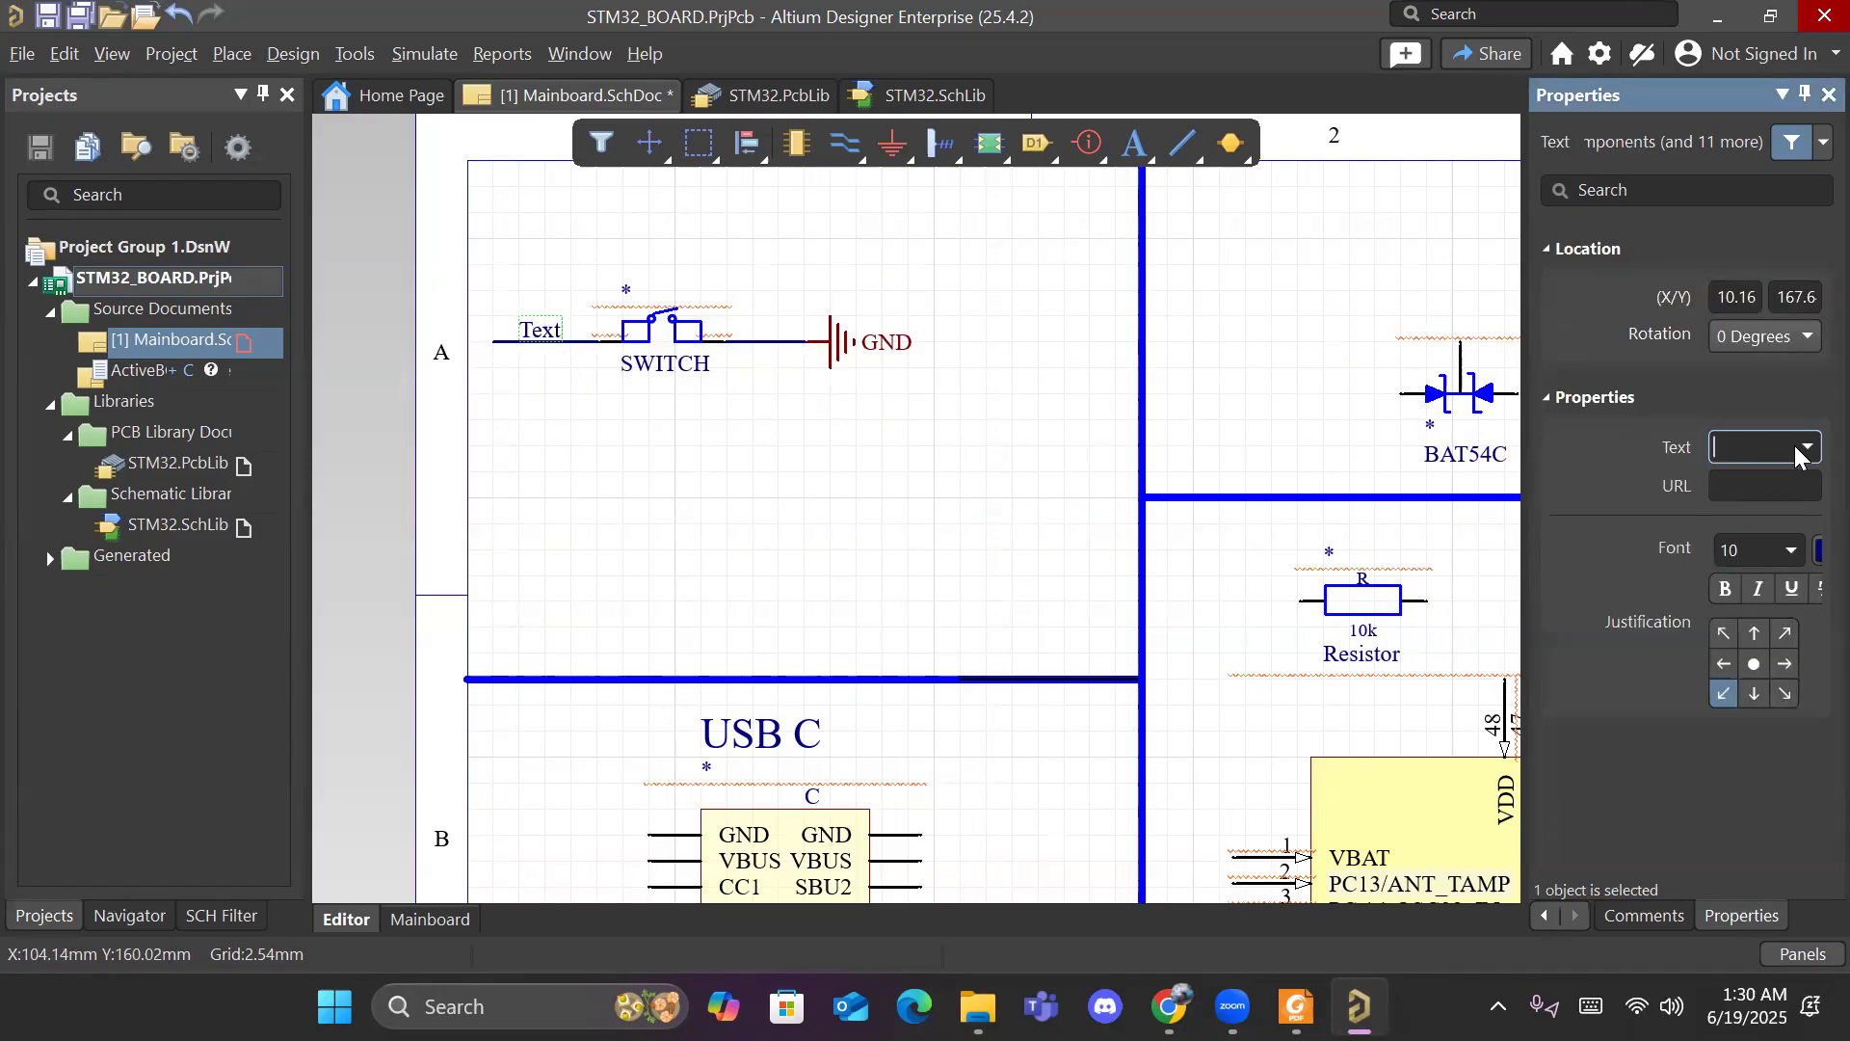
pyautogui.write('A0')
pyautogui.press('Return')
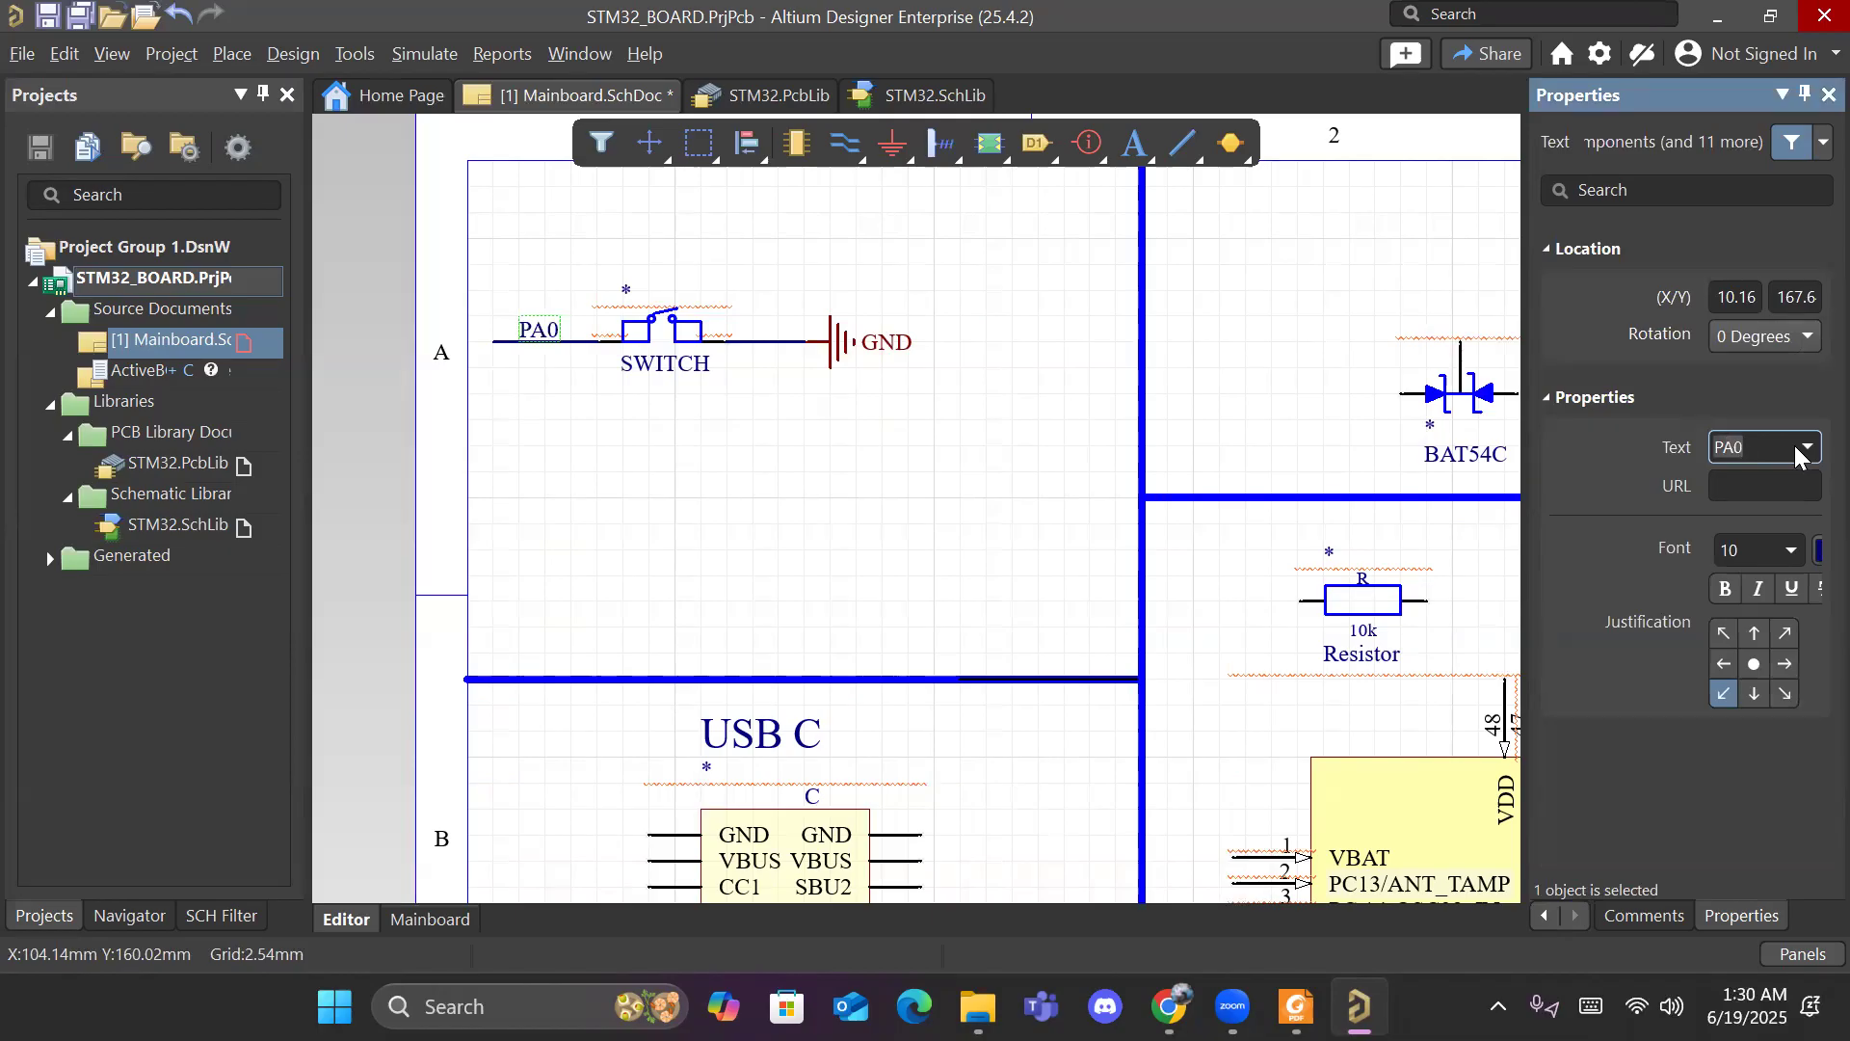
pyautogui.click(809, 487)
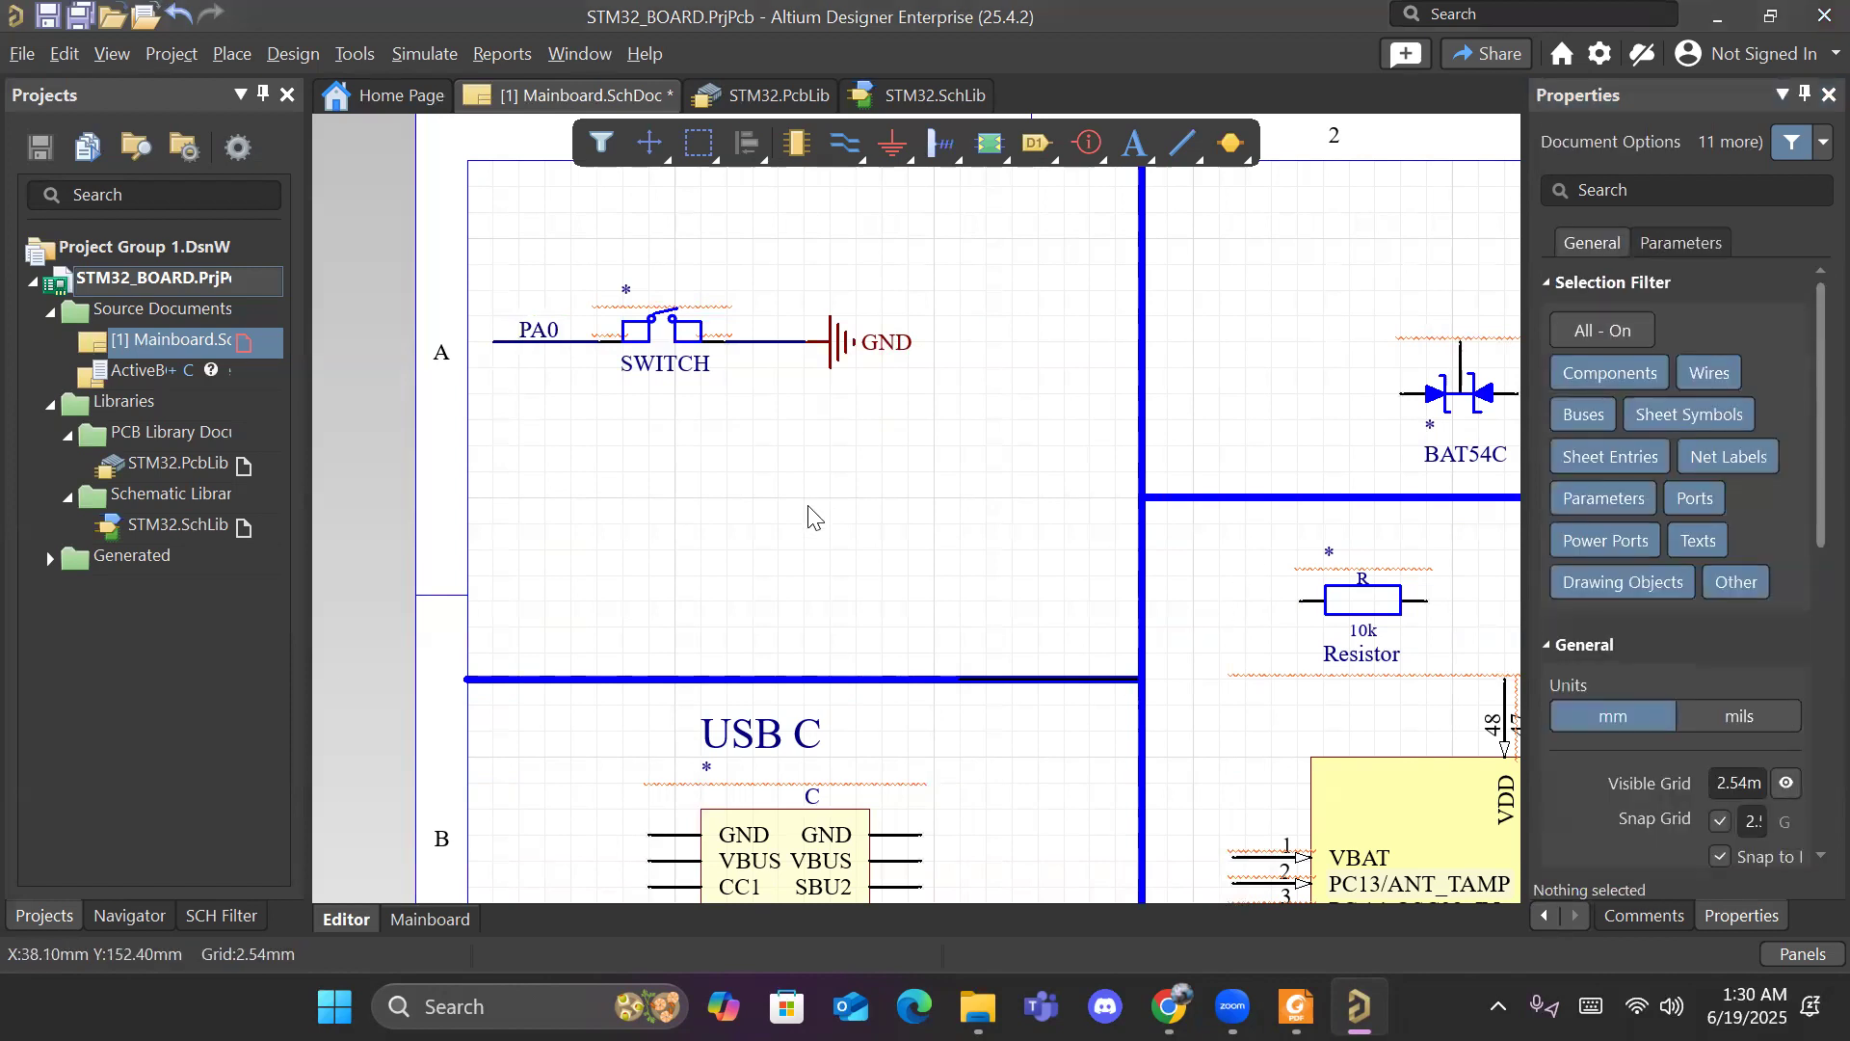
# Step: Switch to the Black Pill reference schematic in Foxit PDF Reader and examine the KEY switch circuit between PA0 and GND
pyautogui.press('super+Tab')
pyautogui.click(723, 265)
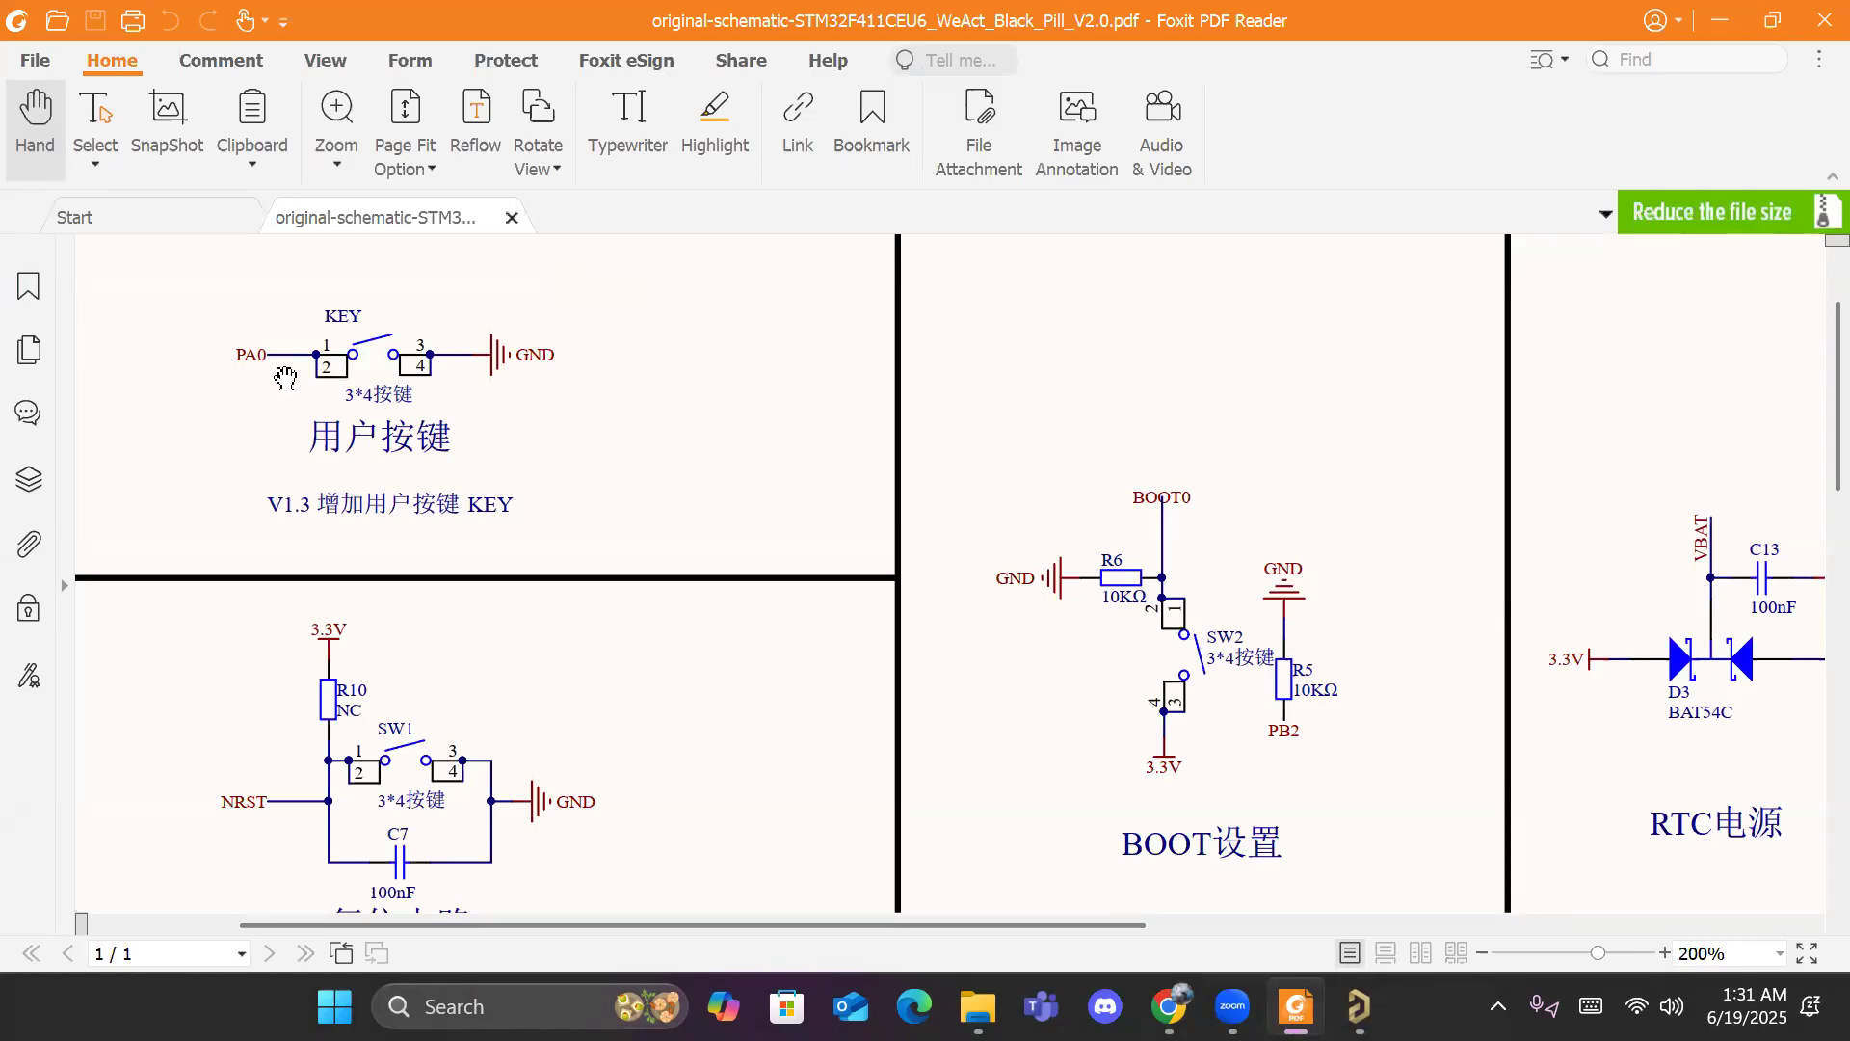
pyautogui.scroll(1, 396, 390)
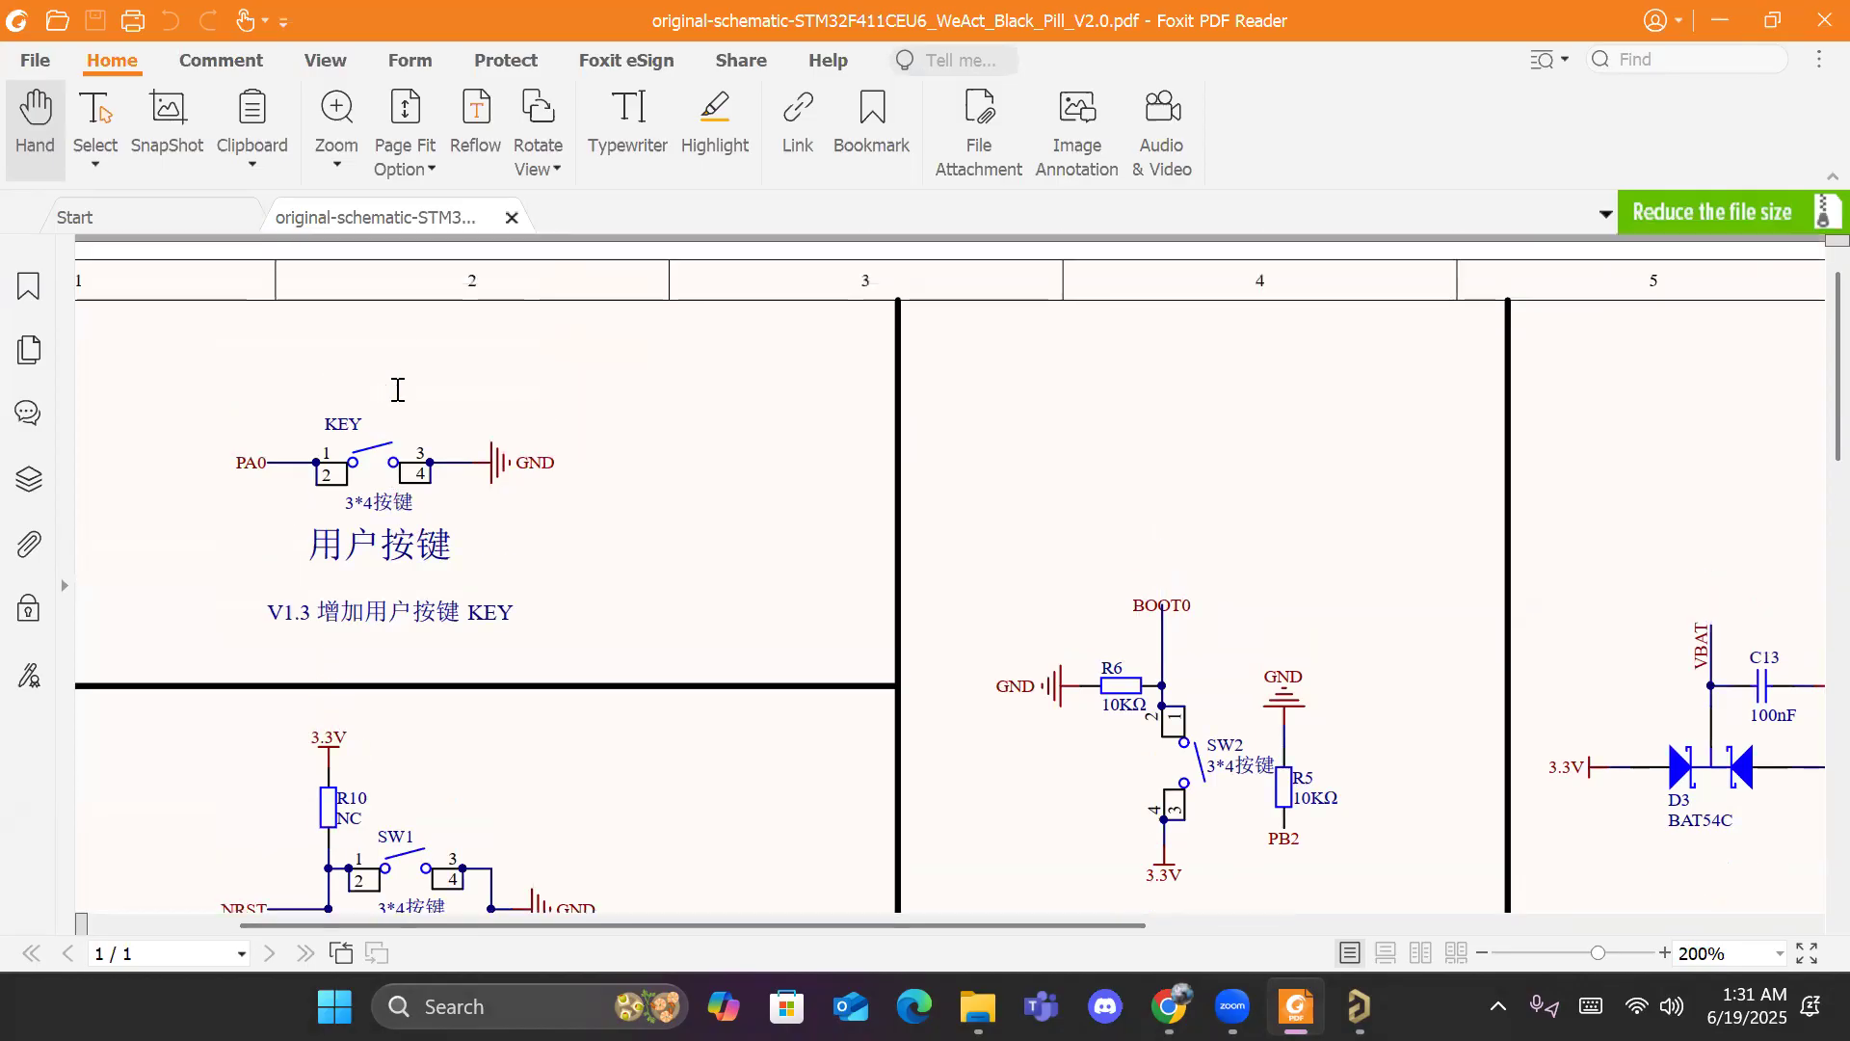
pyautogui.press('super')
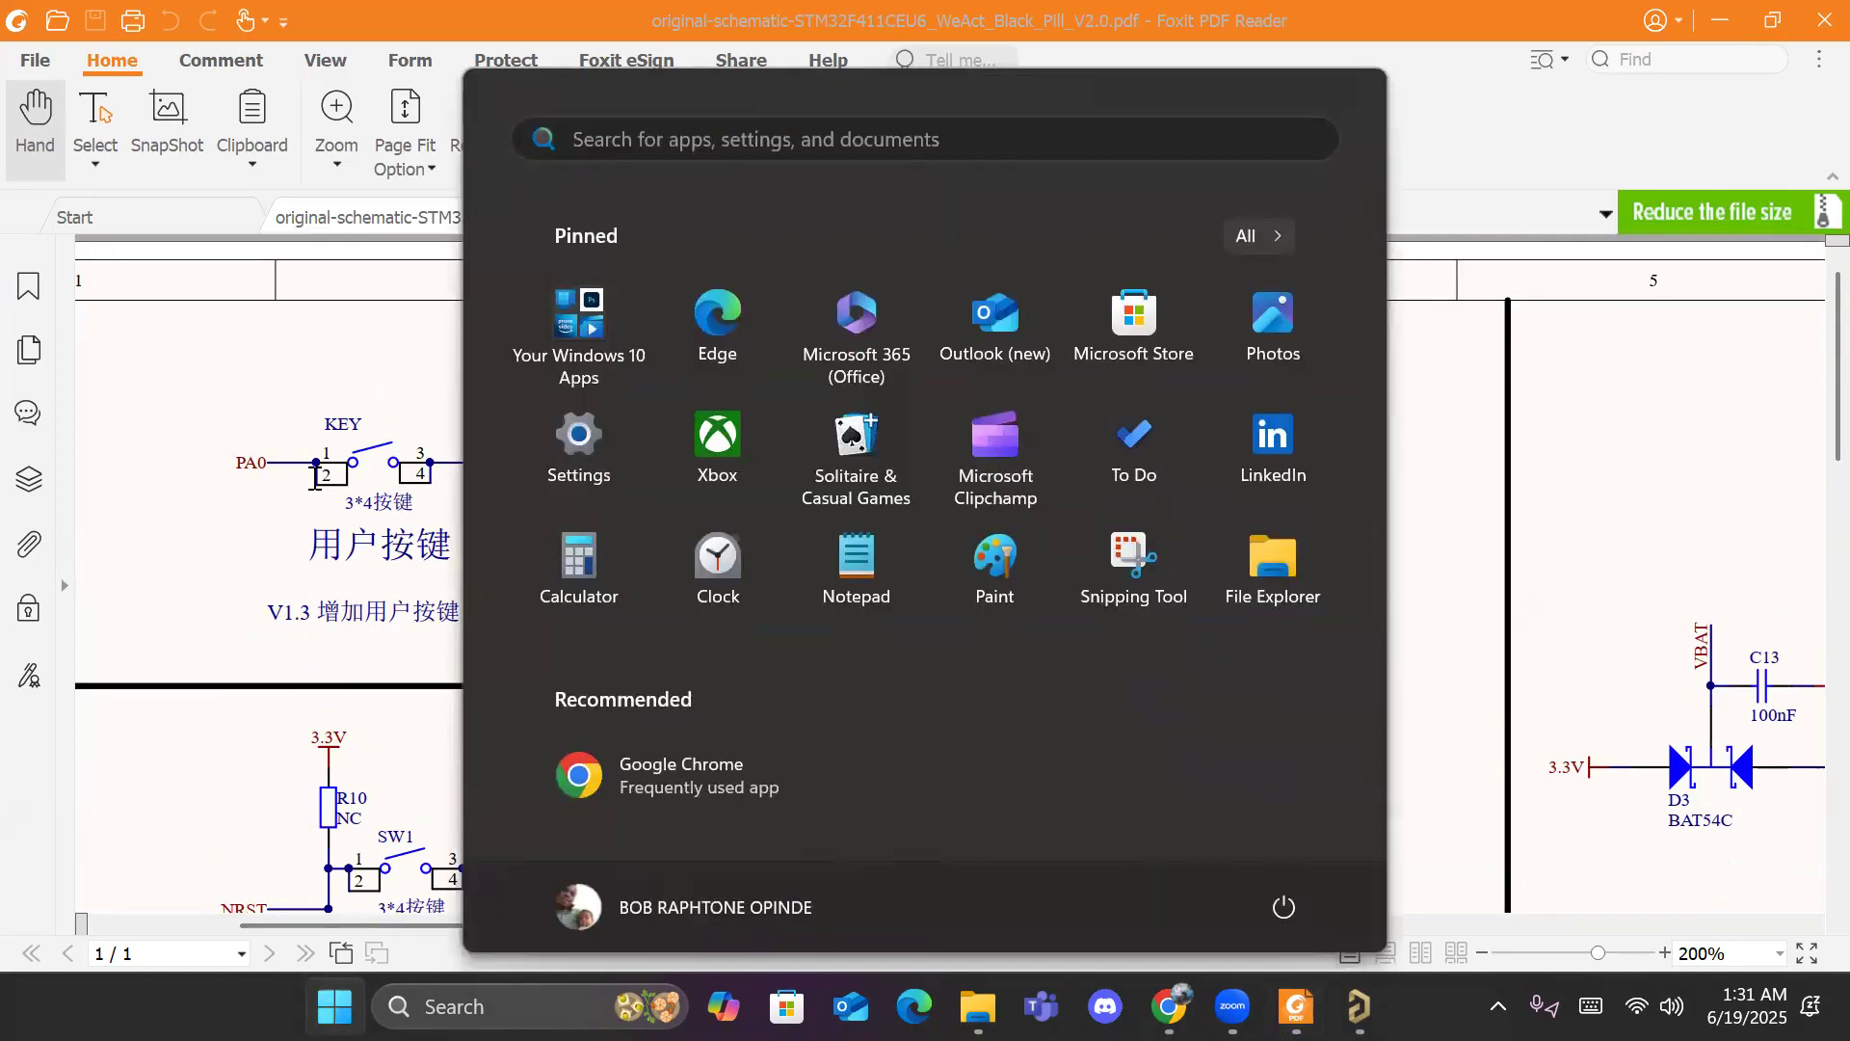
pyautogui.doubleClick(315, 479)
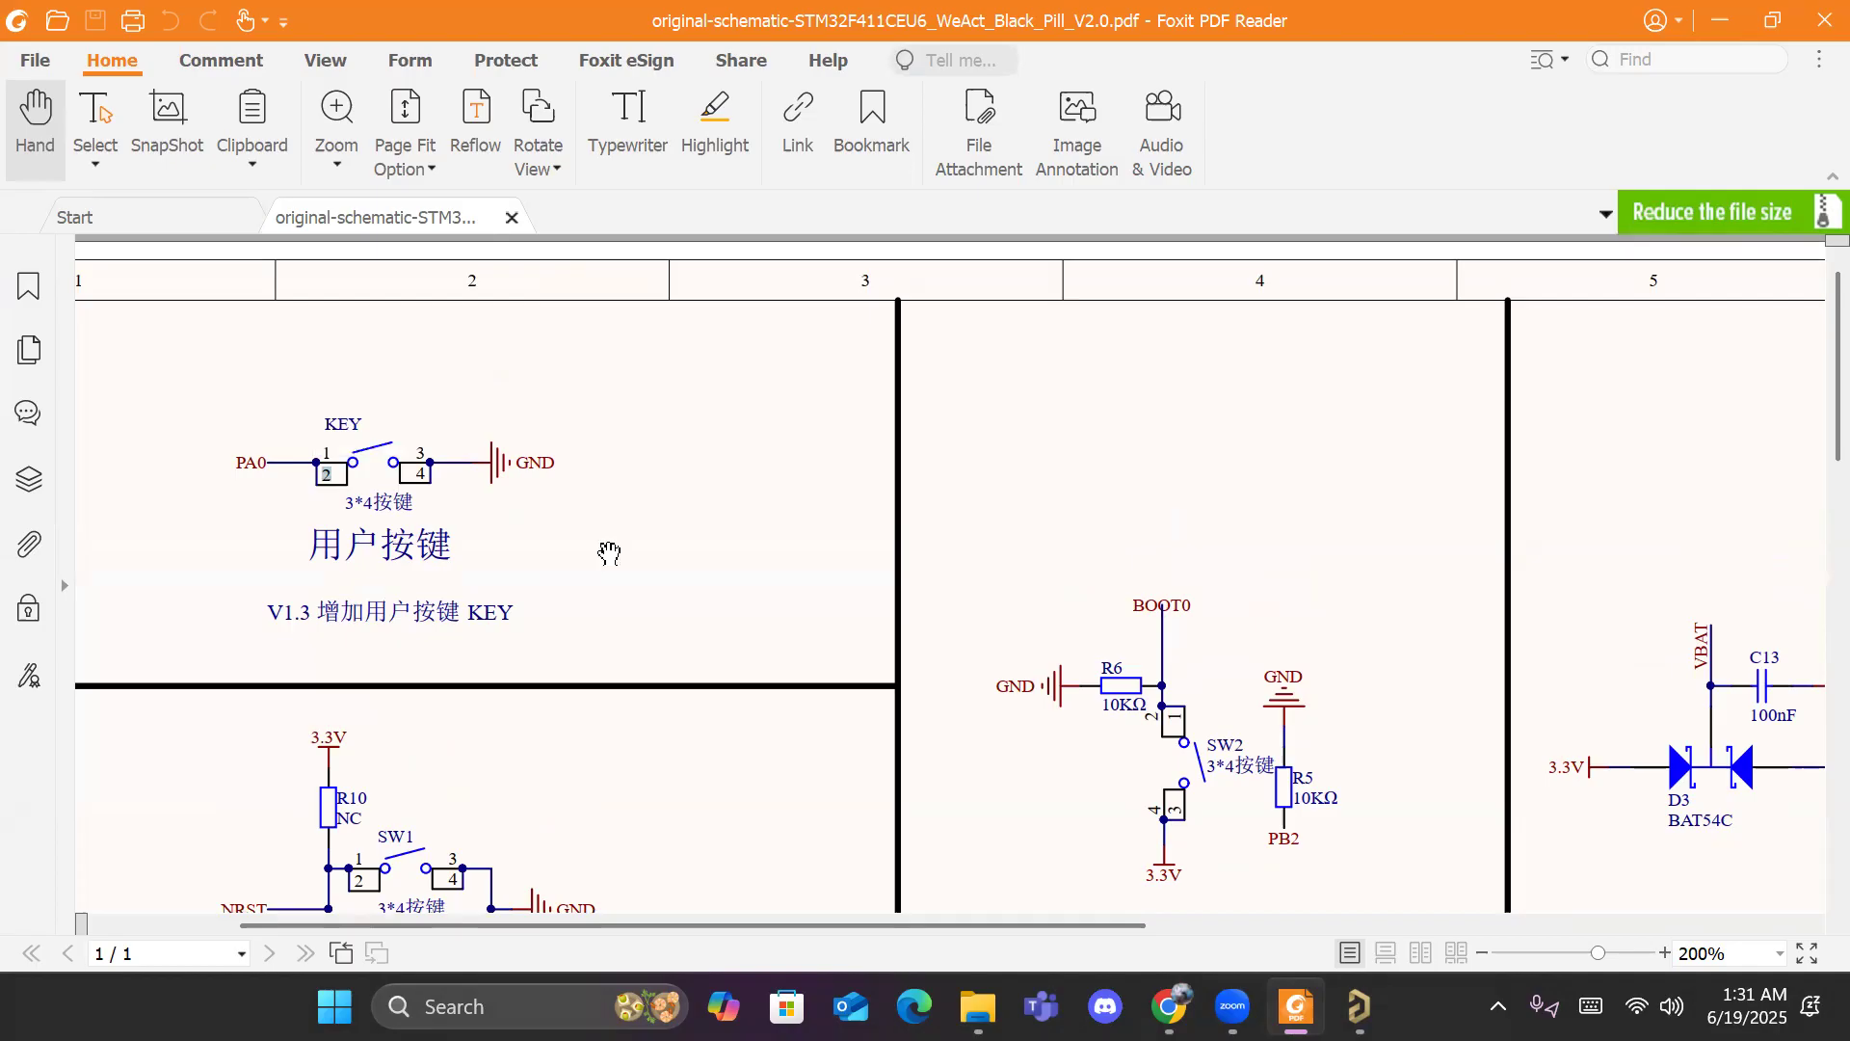
pyautogui.press('super')
pyautogui.click(321, 517)
pyautogui.rightClick(913, 493)
# Step: Switch back to Altium Designer and view the space between the switch circuit and the USB C section
pyautogui.press('super+Tab')
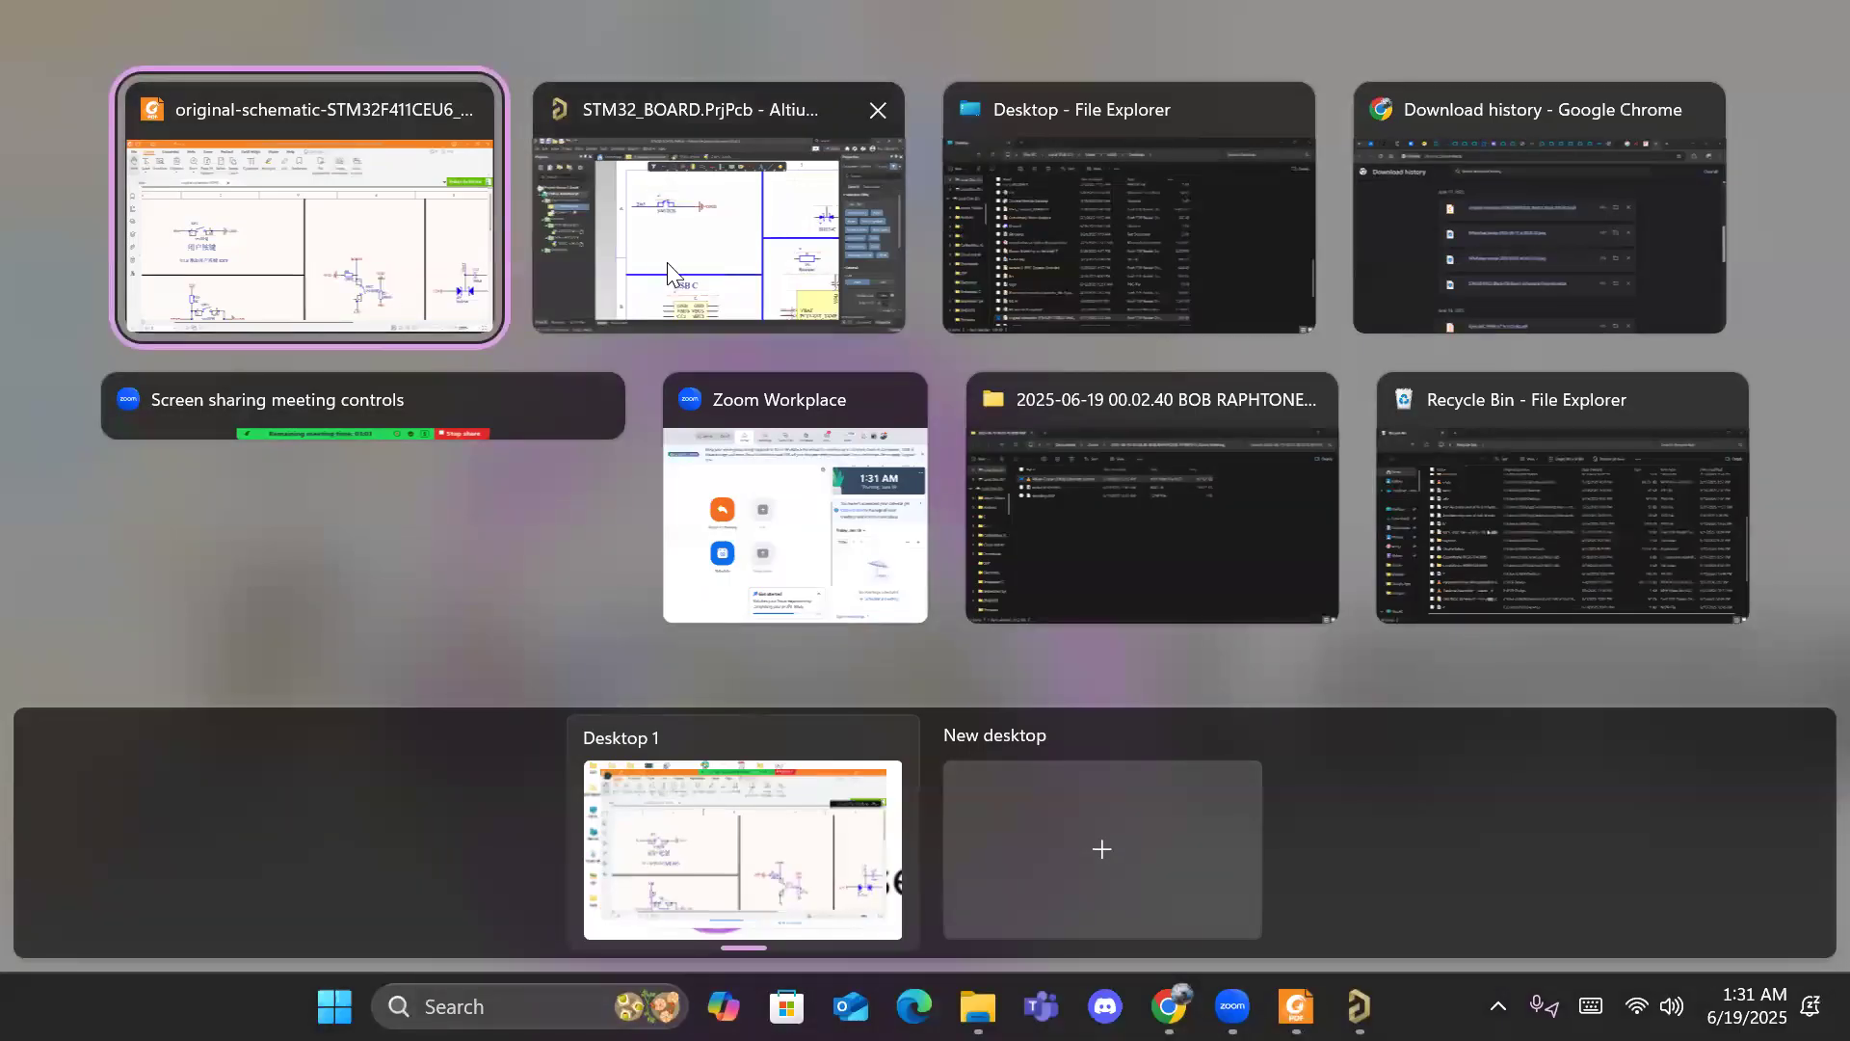
pyautogui.click(668, 274)
pyautogui.scroll(-2, 884, 488)
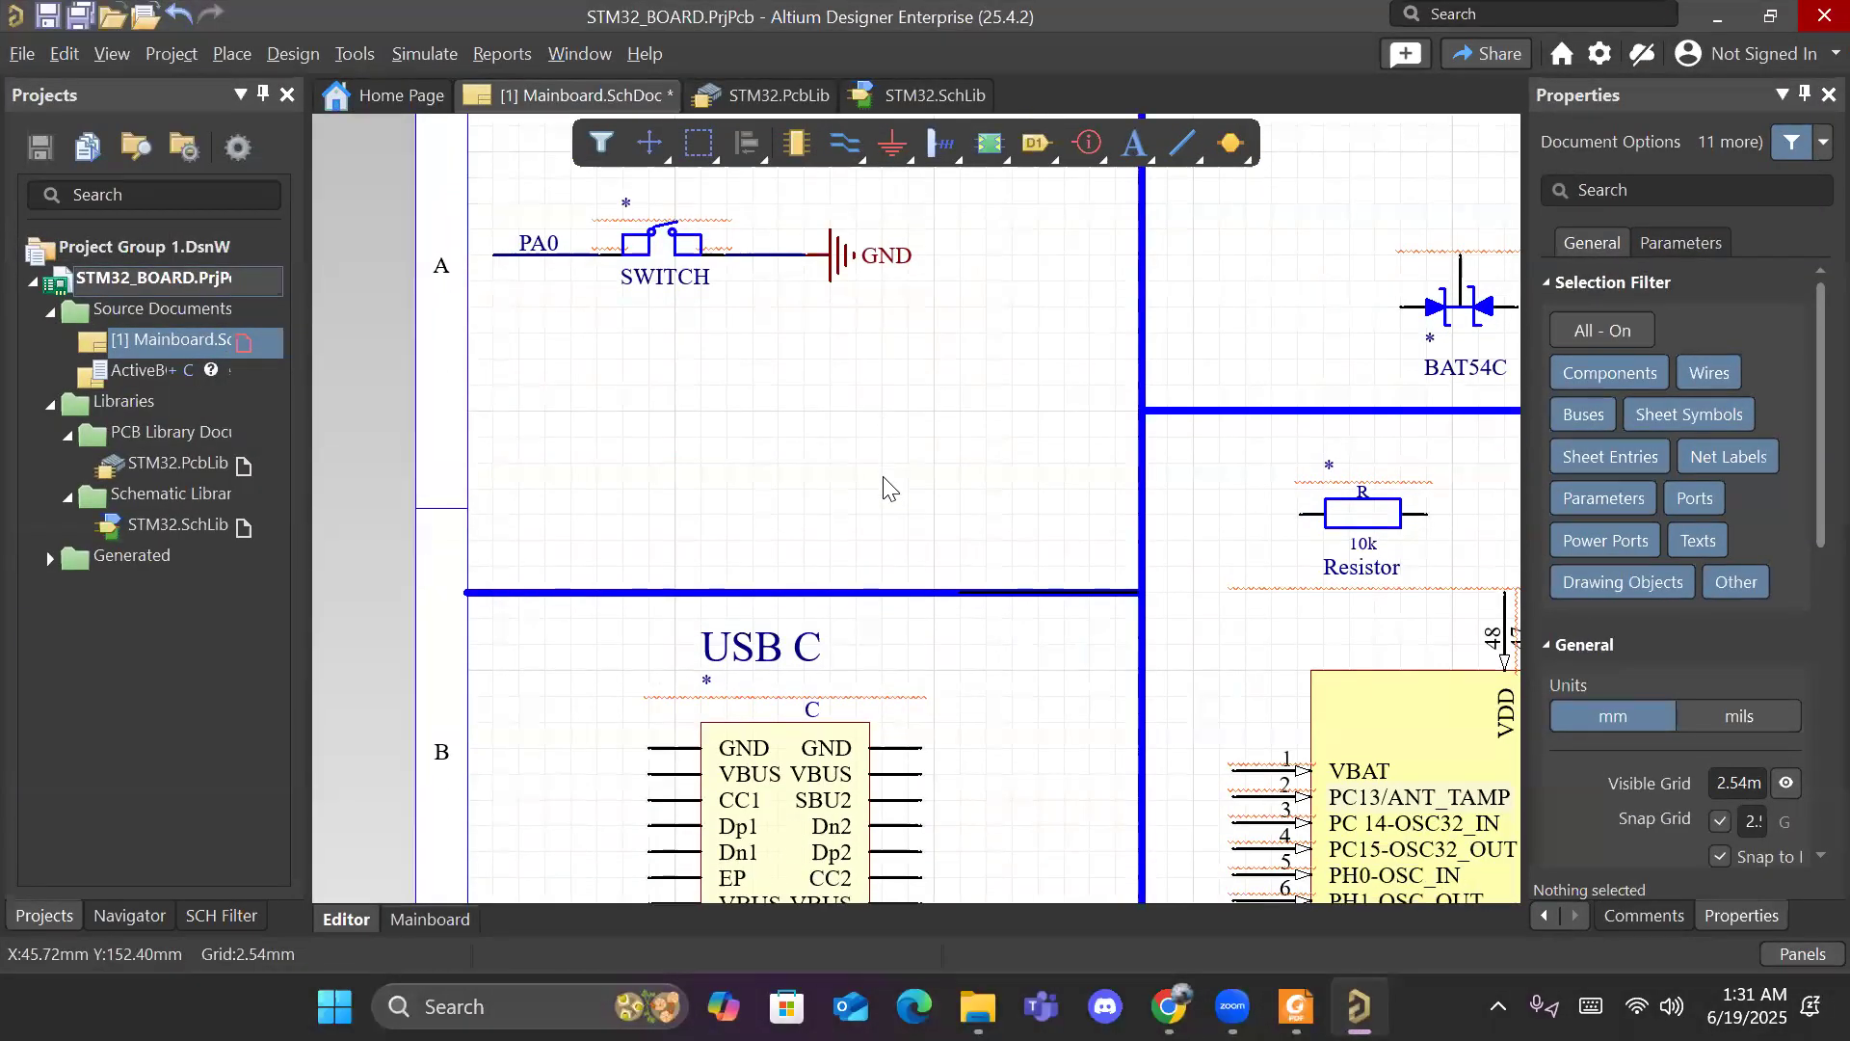
pyautogui.press('super')
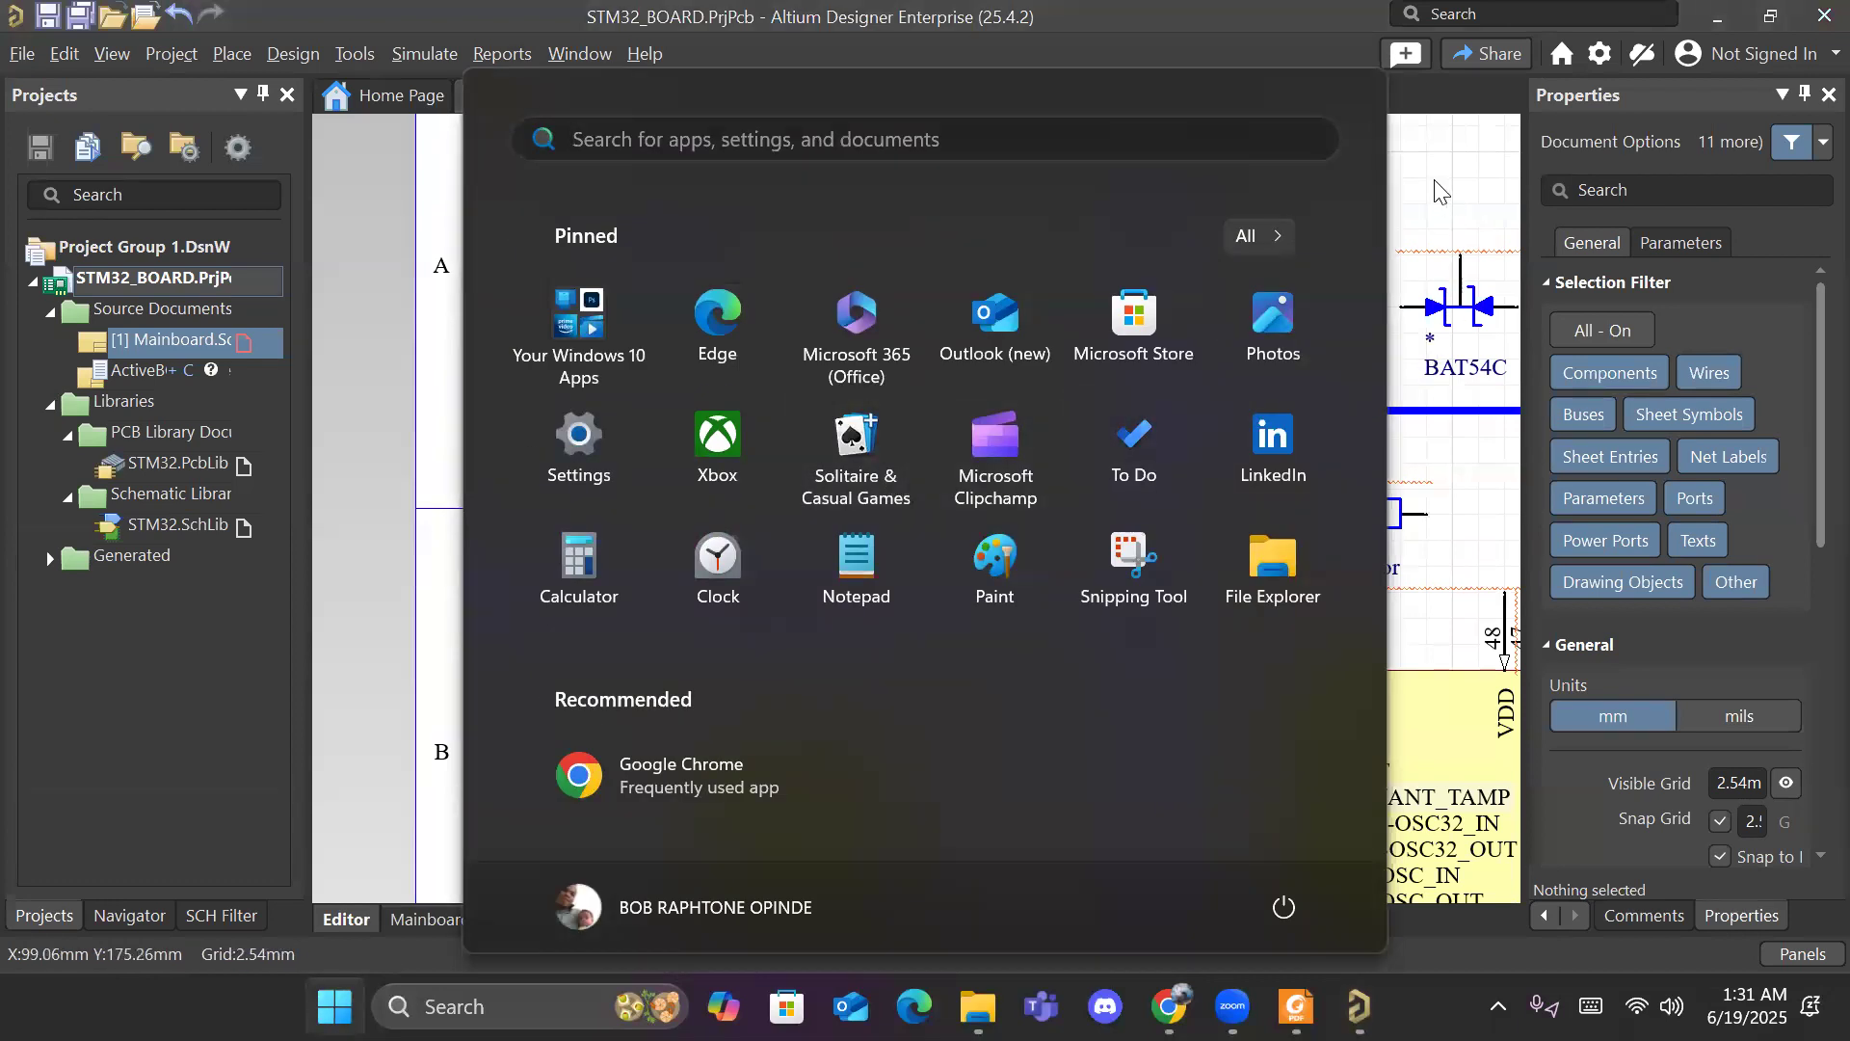
pyautogui.click(1397, 205)
pyautogui.scroll(-2, 898, 345)
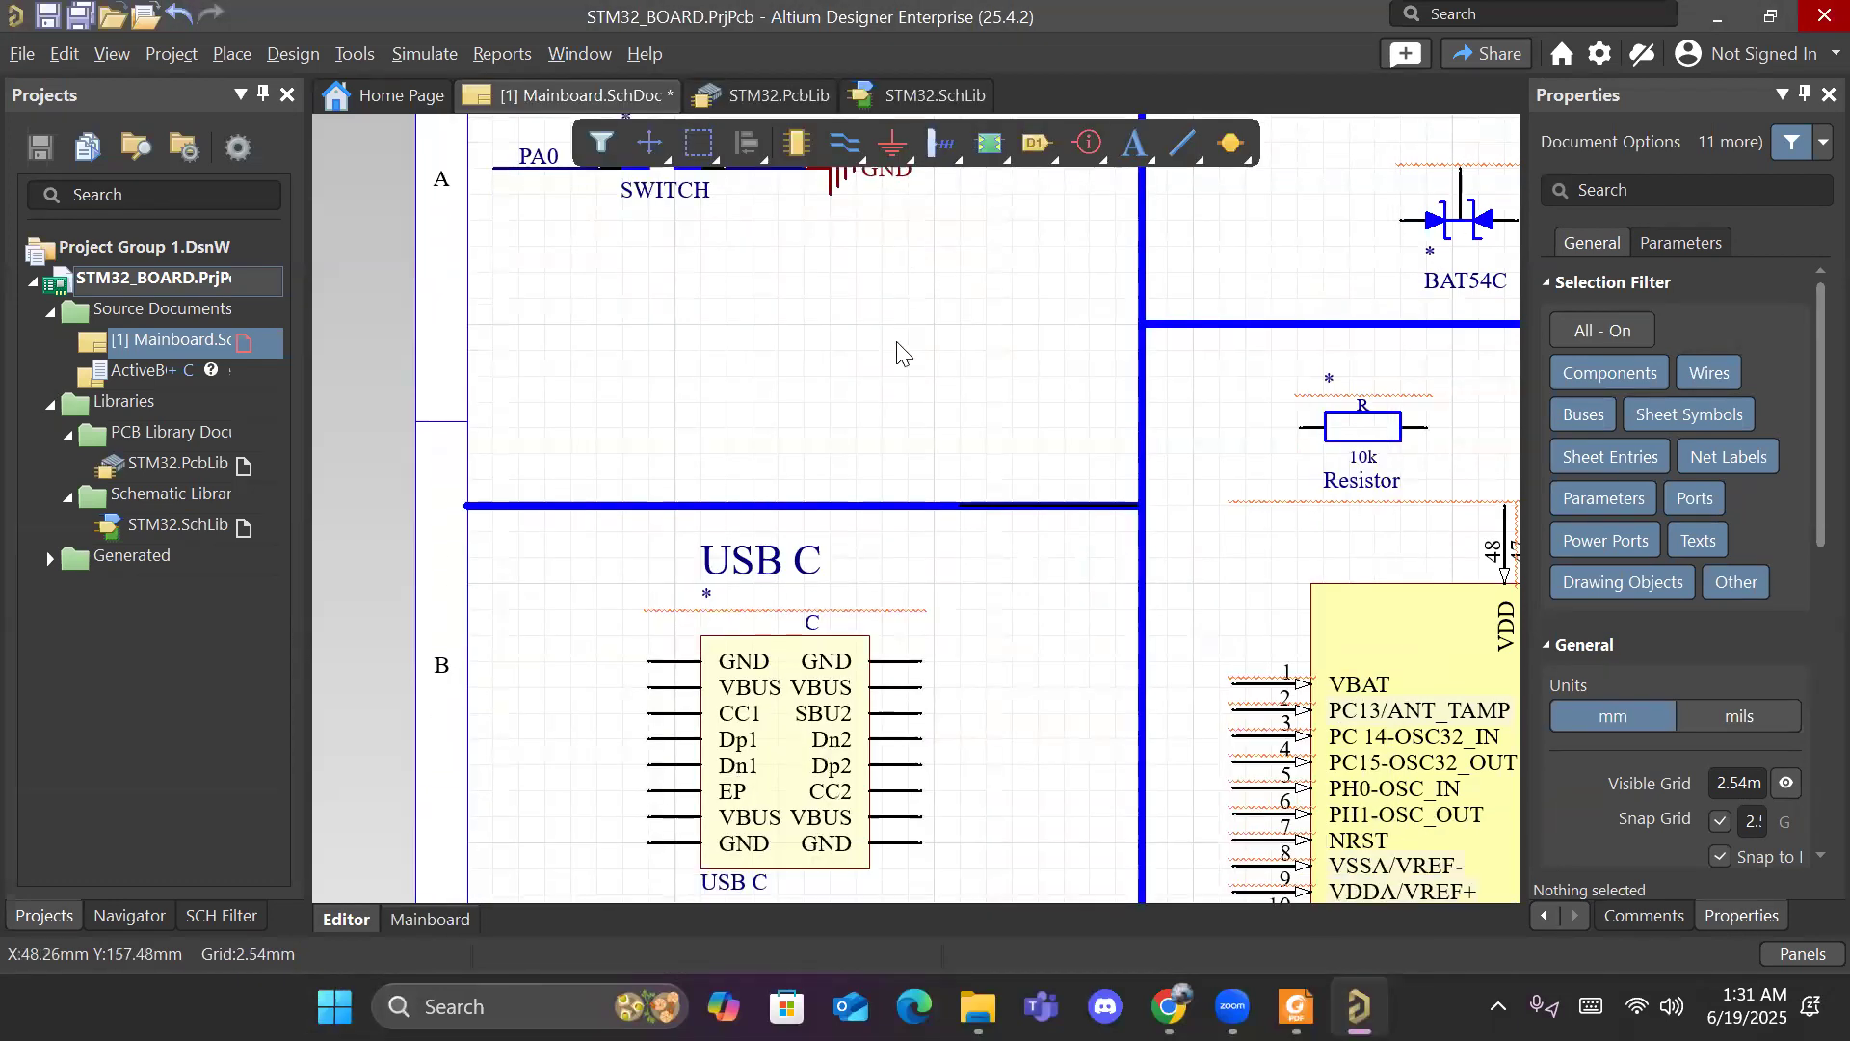
pyautogui.press('super')
pyautogui.press('super')
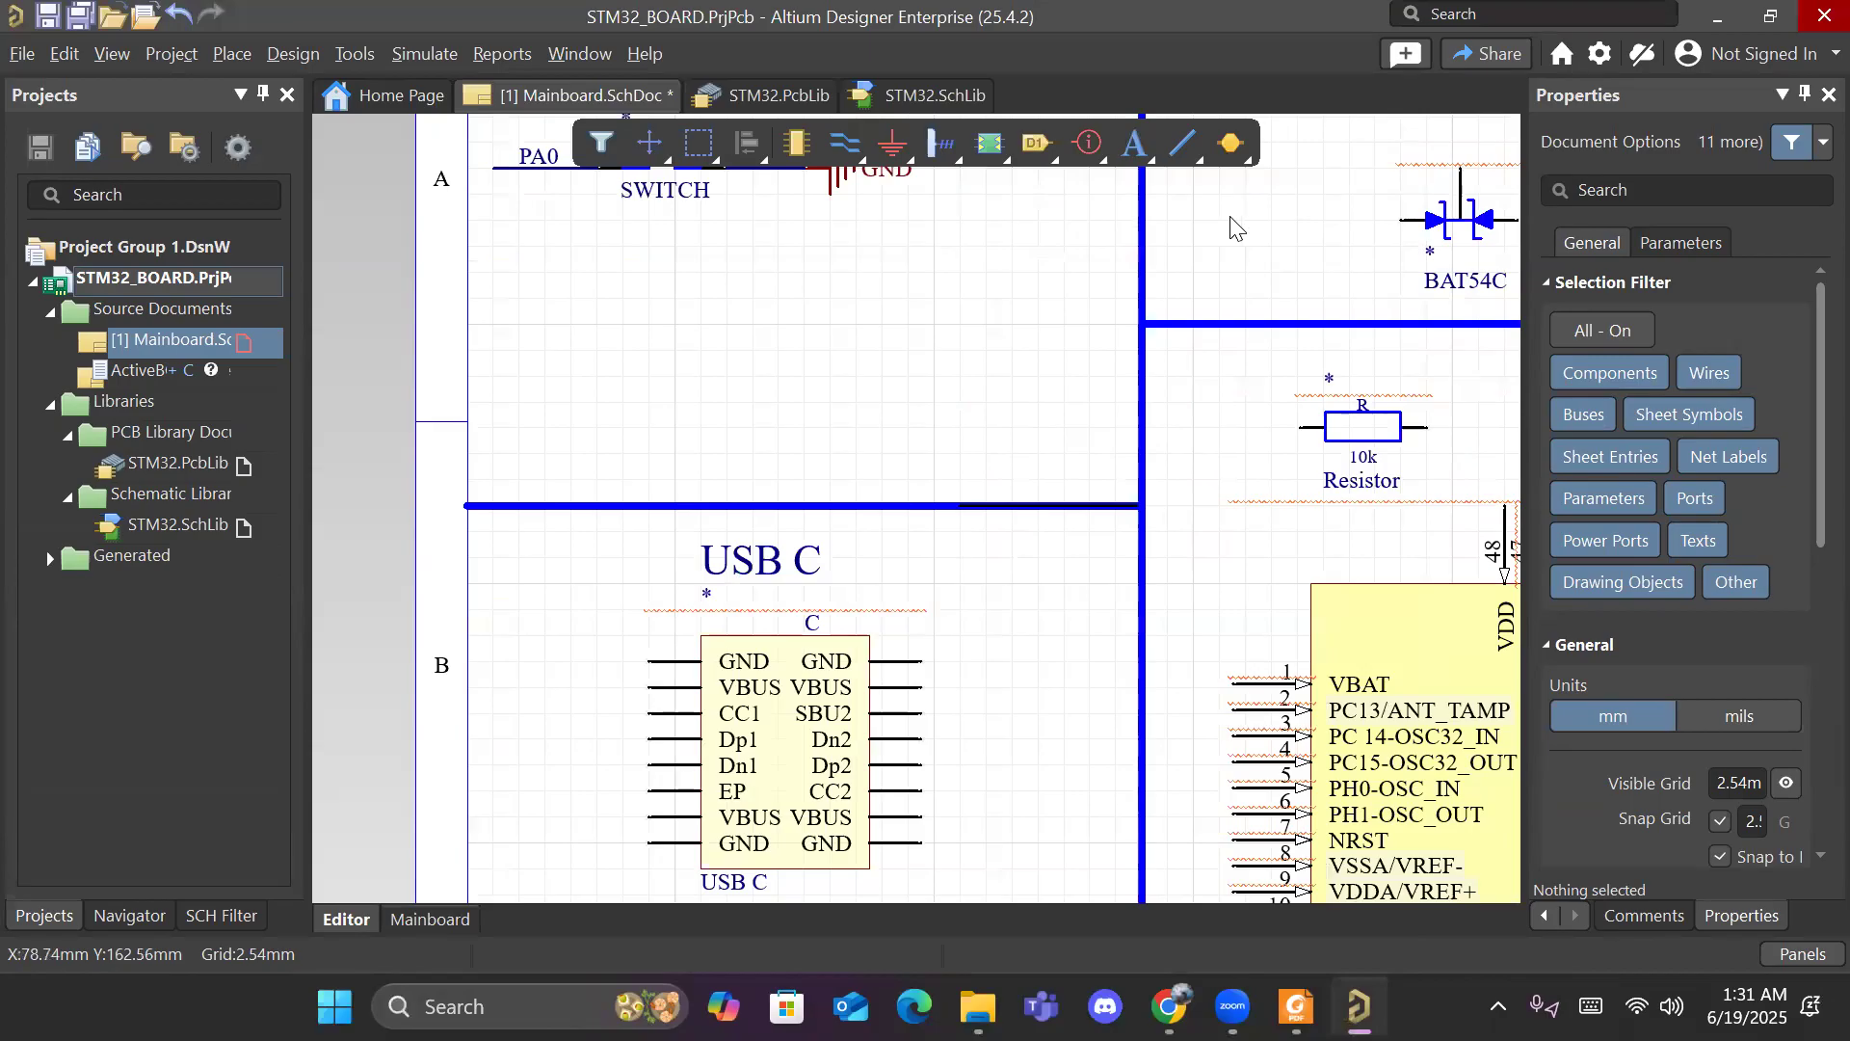
pyautogui.press('super+Tab')
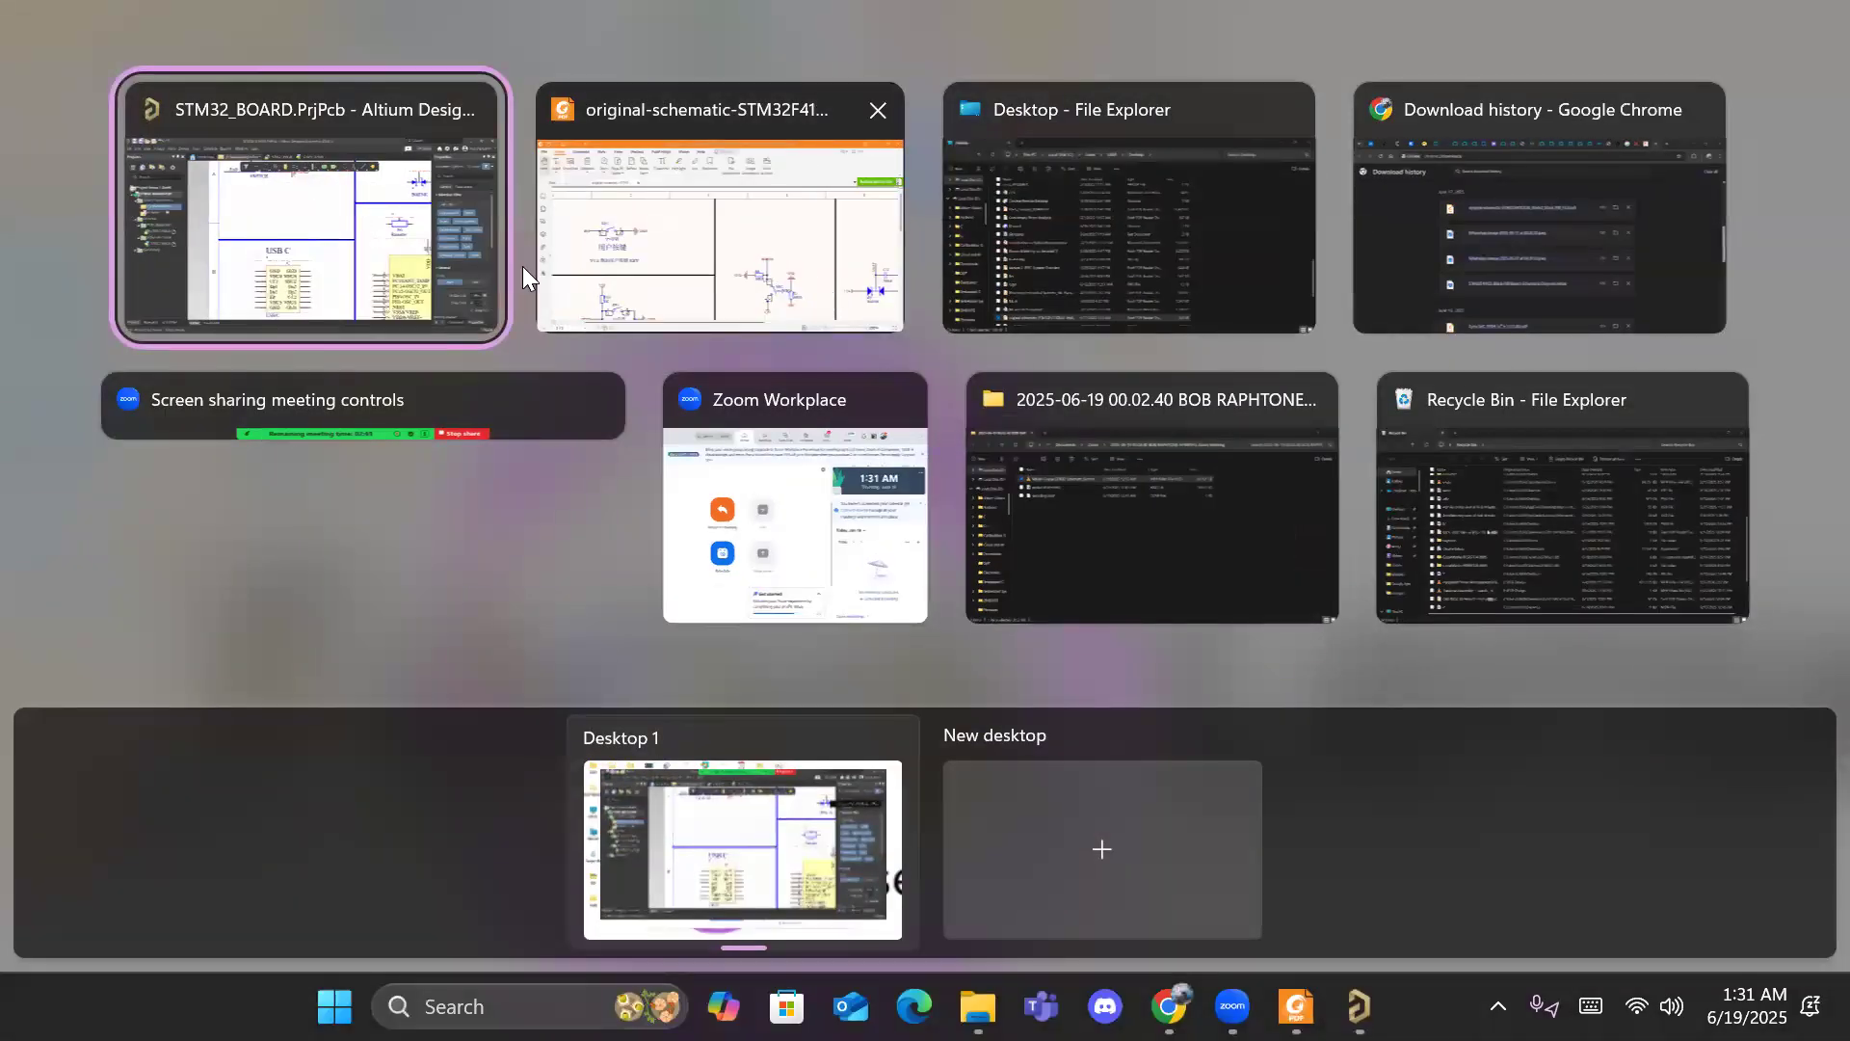
pyautogui.click(454, 249)
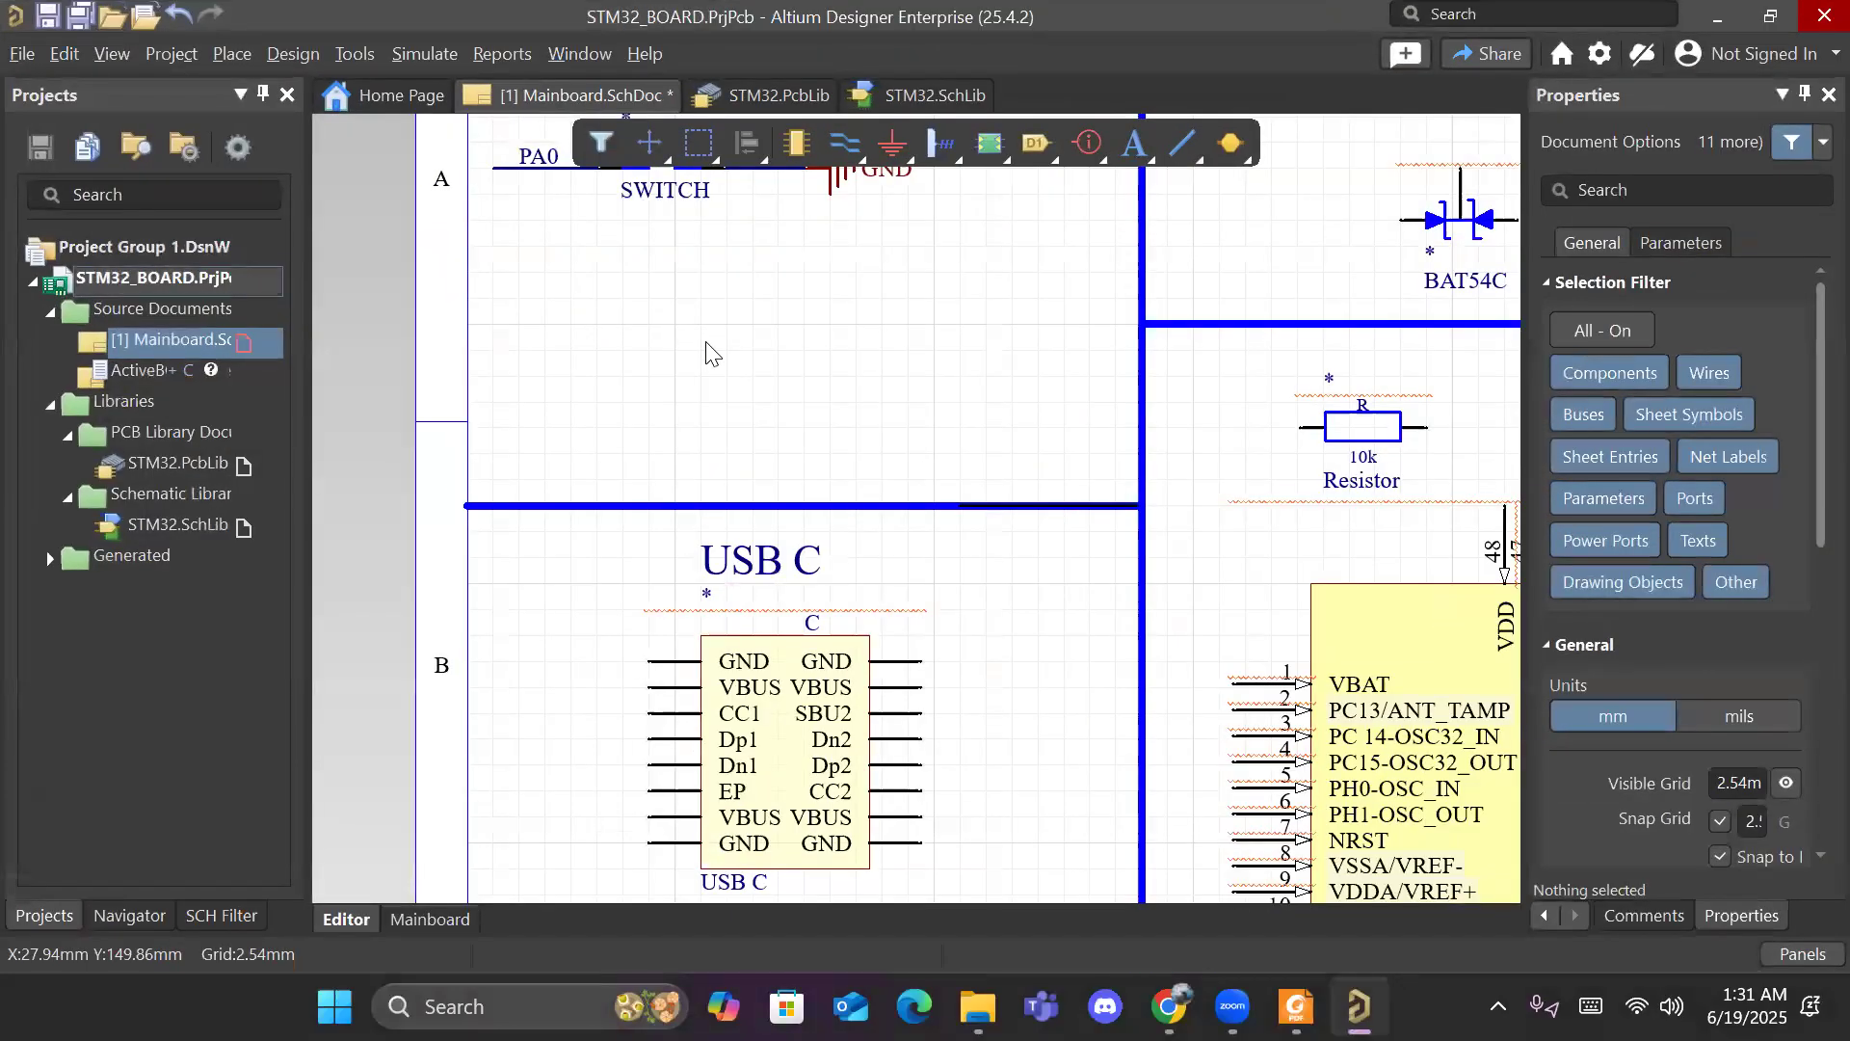
pyautogui.scroll(-1, 708, 353)
pyautogui.press('super')
pyautogui.press('super')
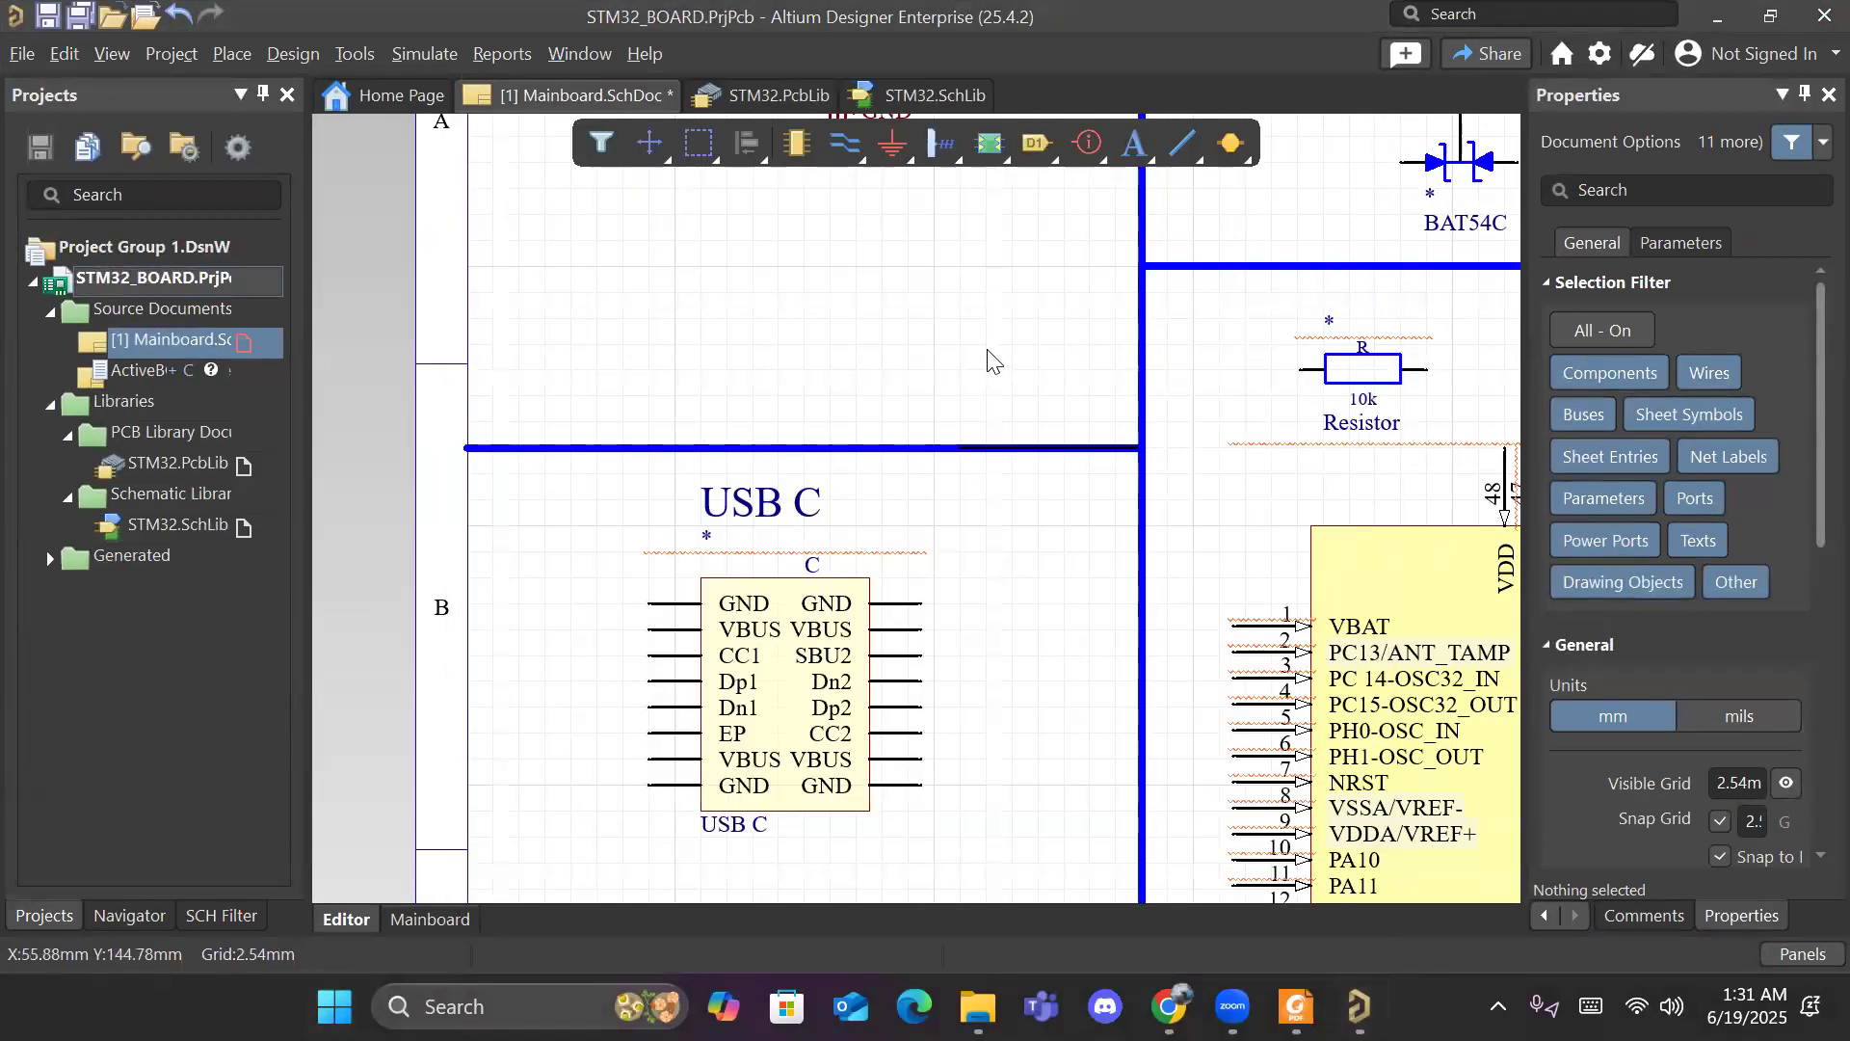
# Step: Look over the Mainboard sections, including the switch, USB C, headers, microcontroller and voltage regulator
pyautogui.keyDown('shift'); pyautogui.hscroll(2, 993, 364); pyautogui.keyUp('shift')
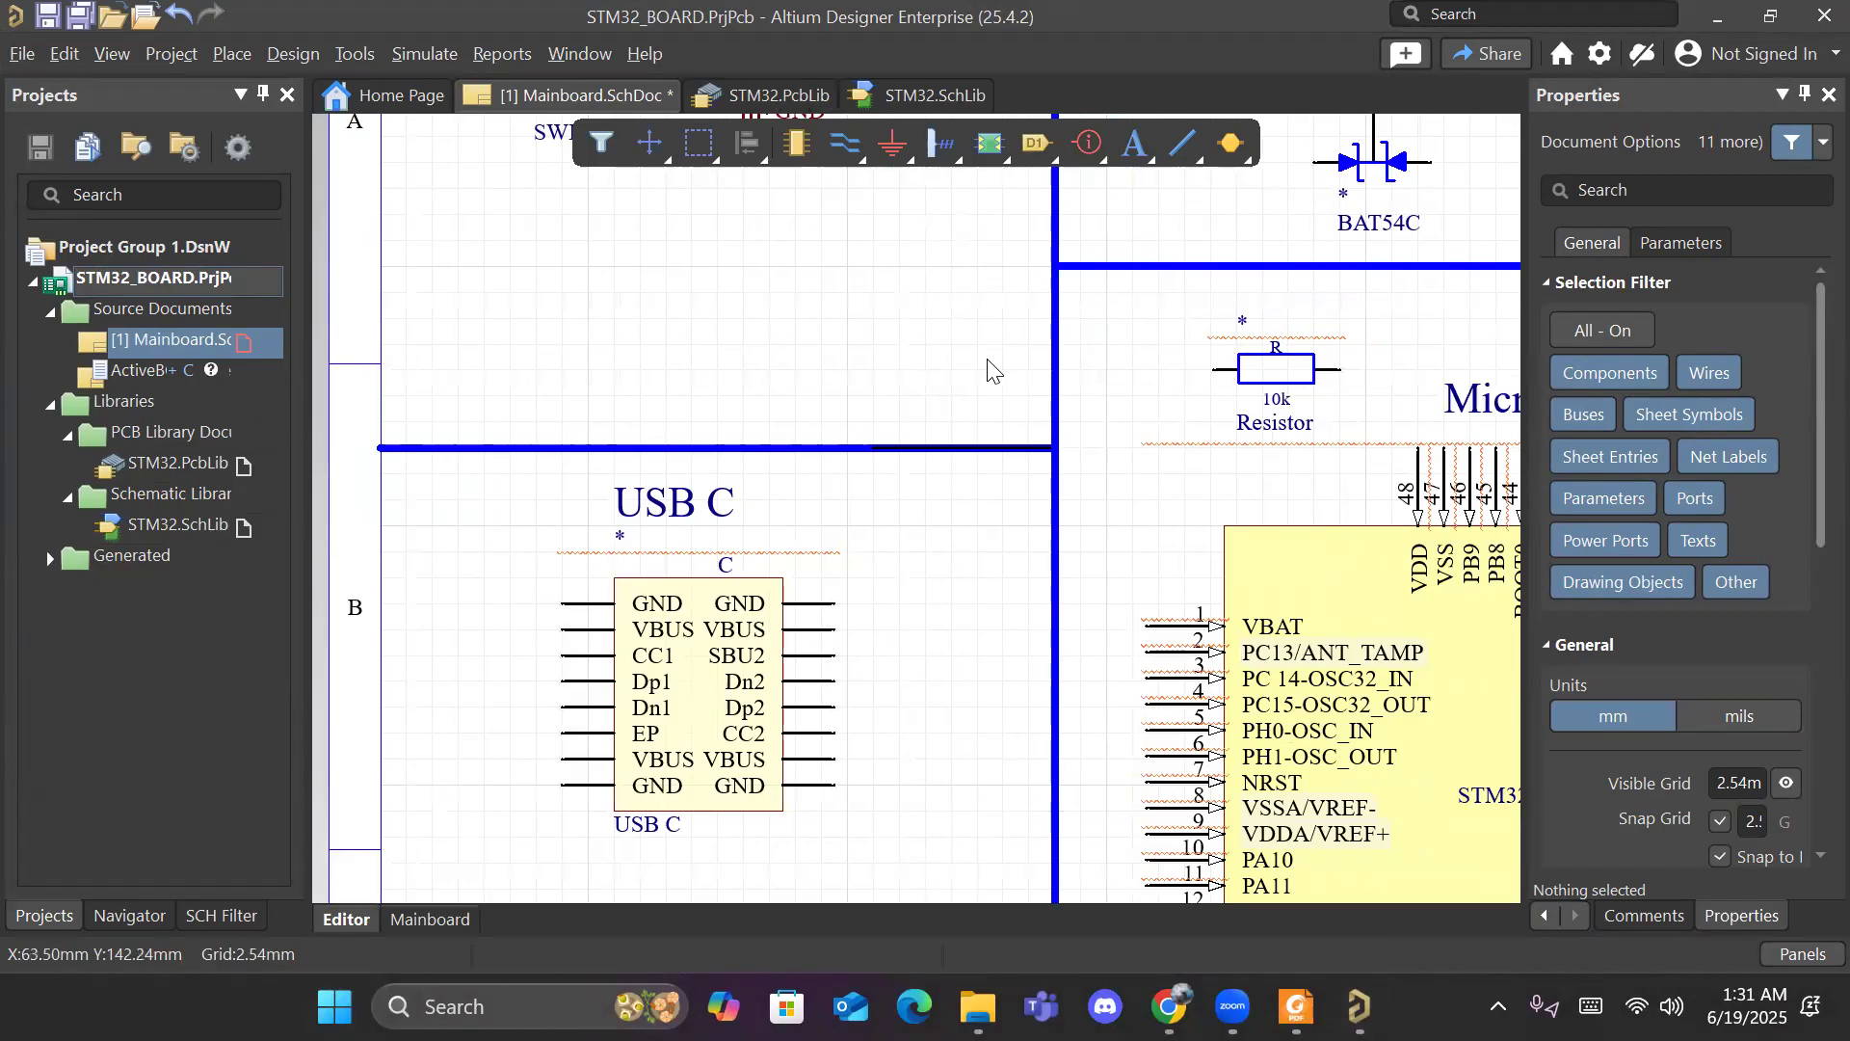
pyautogui.keyDown('ctrl'); pyautogui.scroll(-4, 992, 365); pyautogui.keyUp('ctrl')
pyautogui.moveTo(990, 361); pyautogui.dragTo(542, 361, button='right')
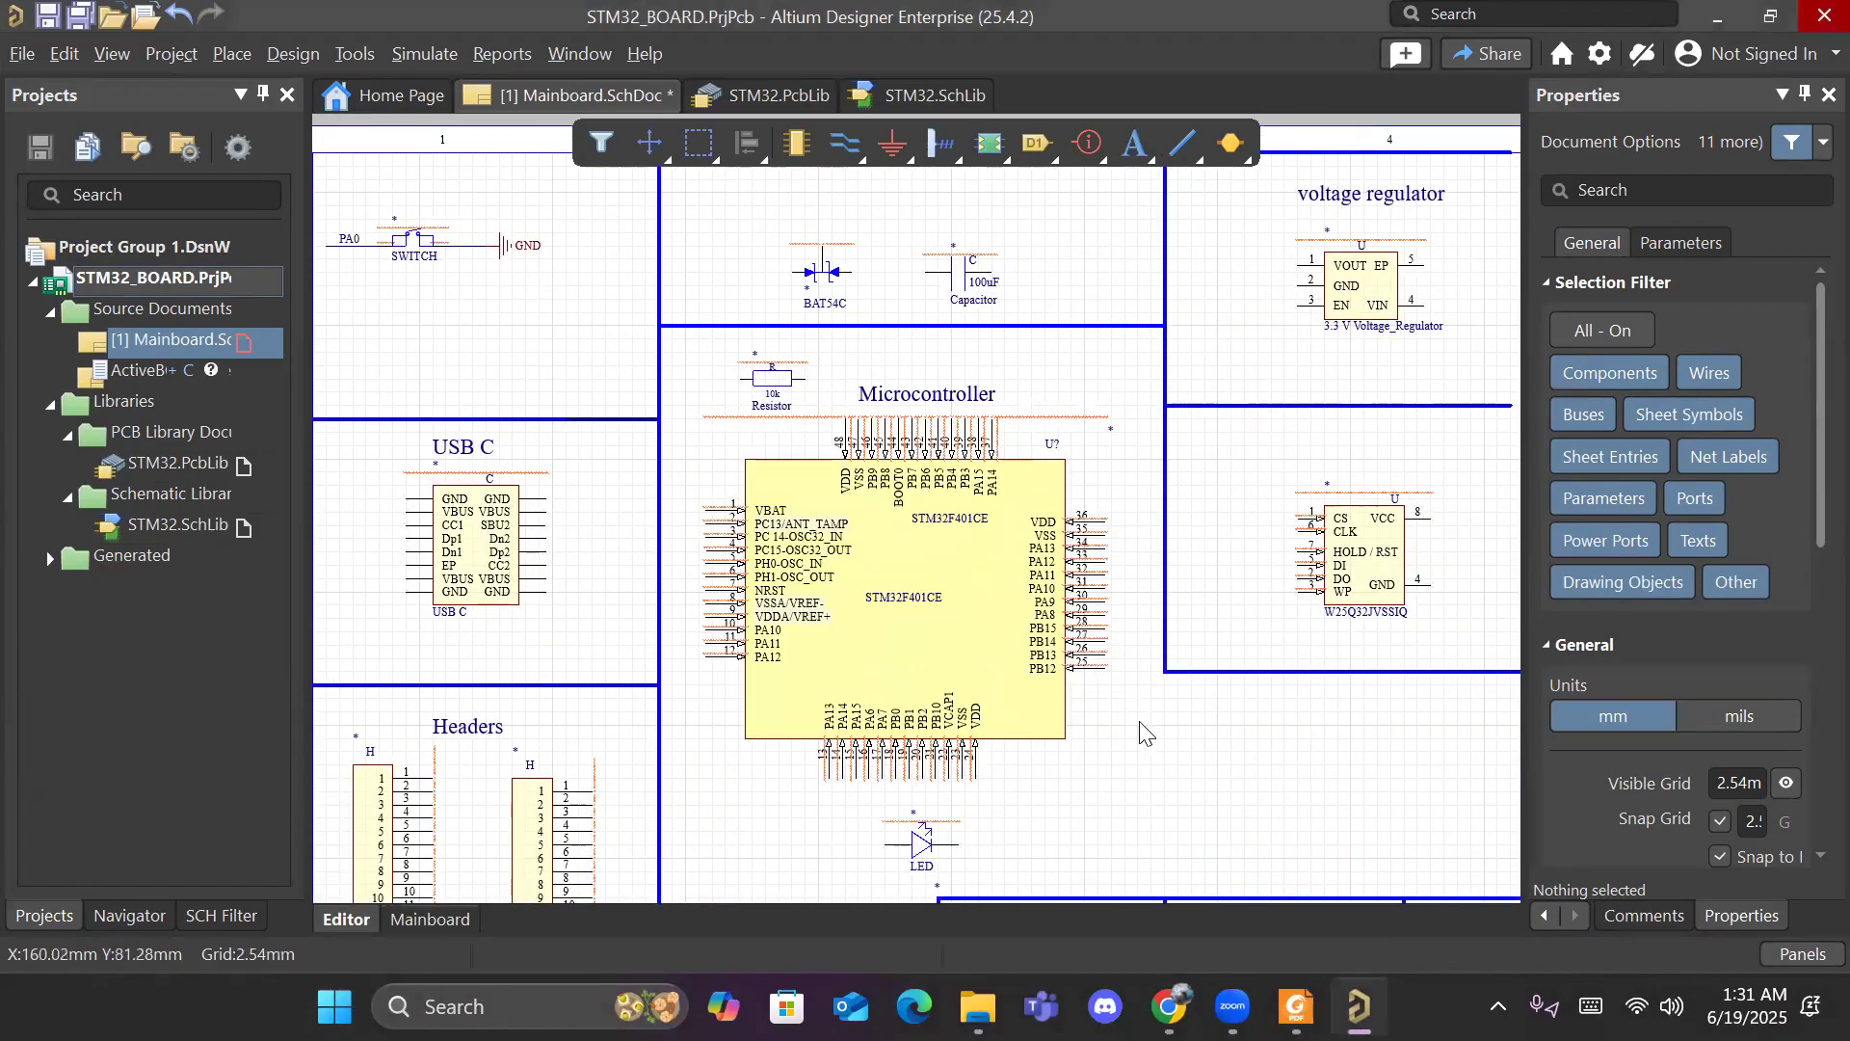
pyautogui.moveTo(1125, 764)
pyautogui.mouseDown(button='right')
pyautogui.moveTo(1066, 755)
pyautogui.moveTo(1099, 757)
pyautogui.mouseUp(button='right')
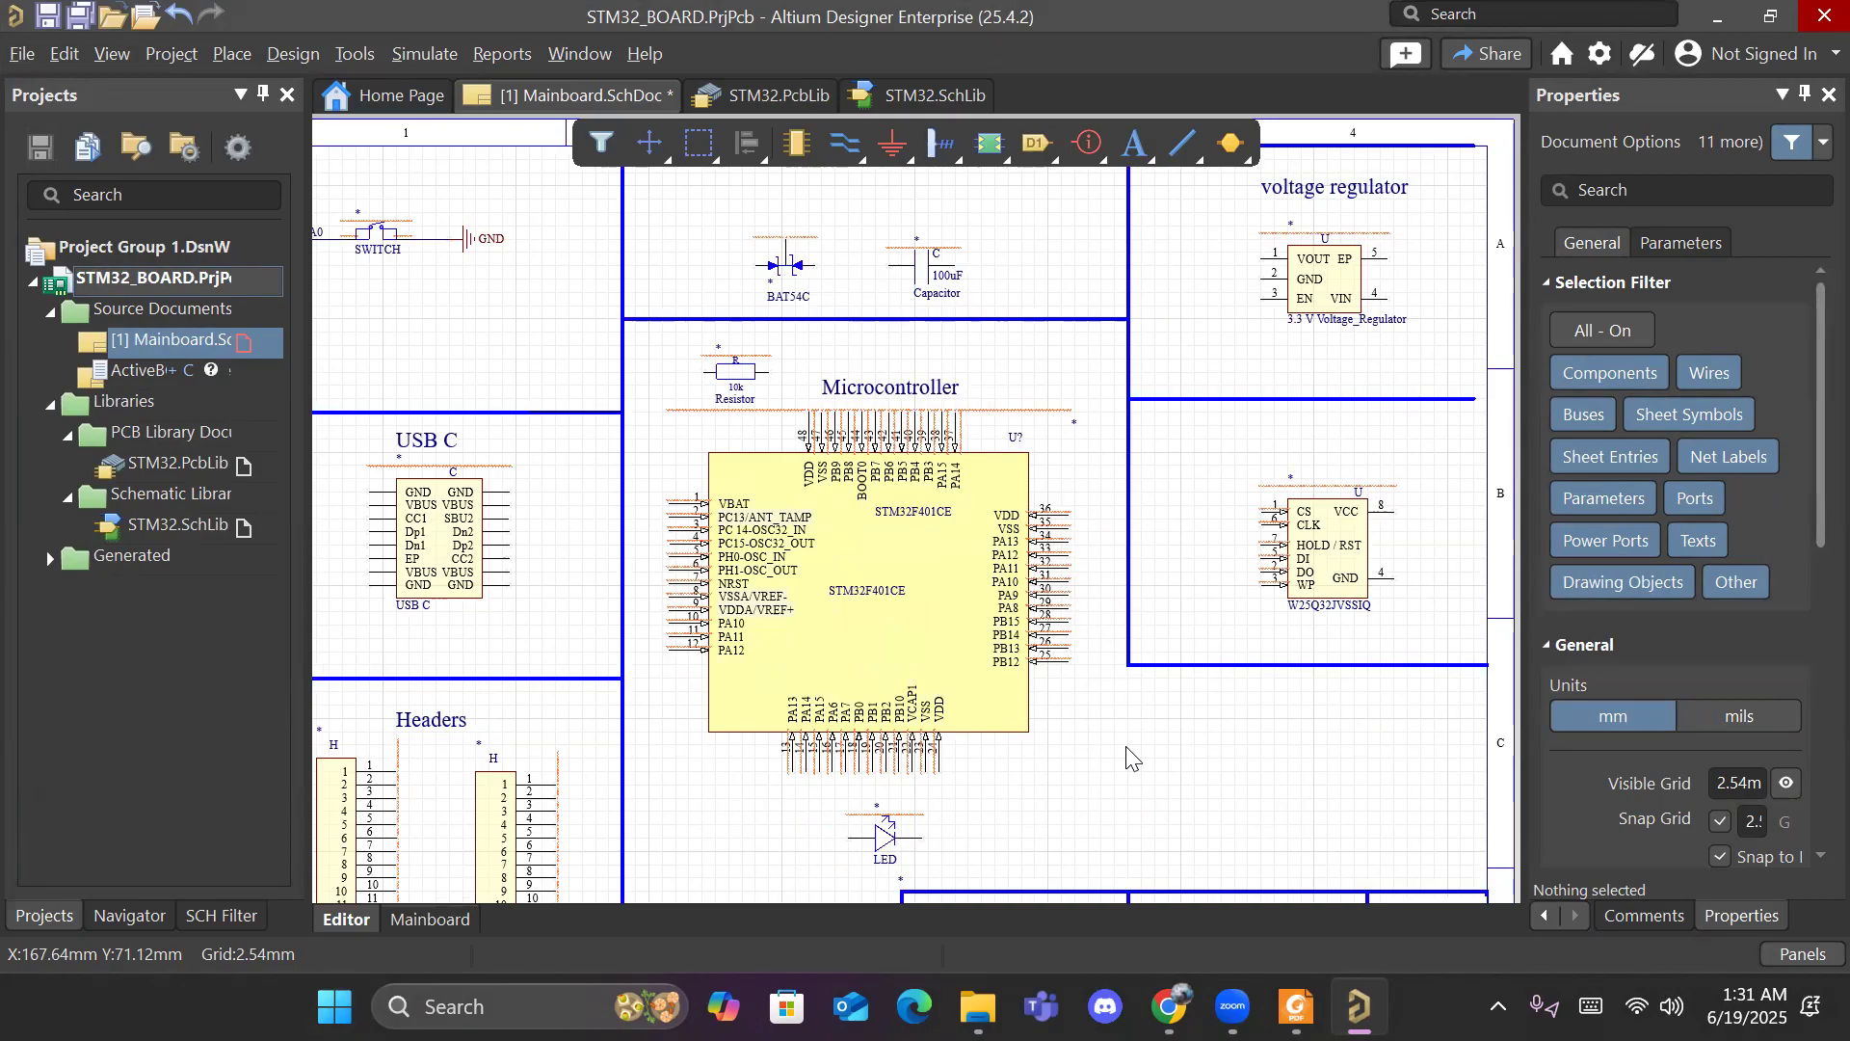
pyautogui.moveTo(996, 265); pyautogui.dragTo(1069, 310, button='right')
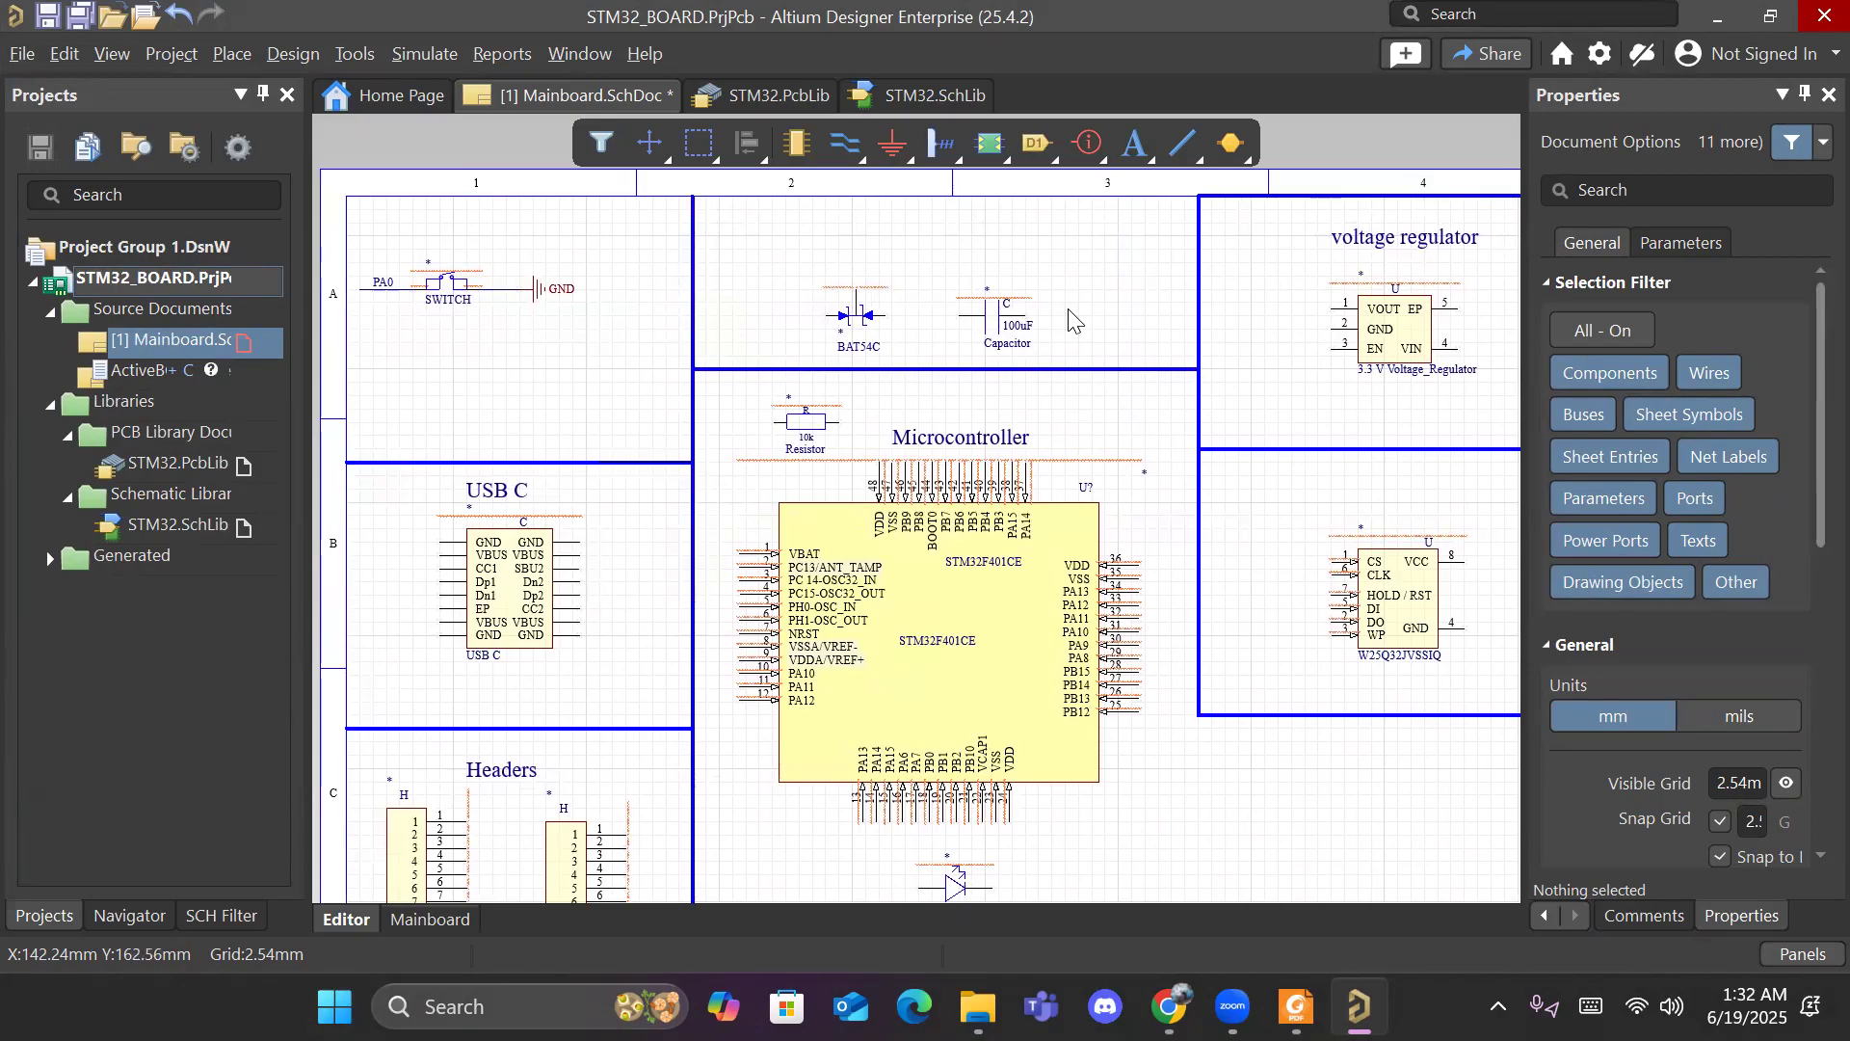
pyautogui.moveTo(572, 402)
pyautogui.mouseDown(button='right')
pyautogui.moveTo(640, 388)
pyautogui.moveTo(598, 392)
pyautogui.mouseUp(button='right')
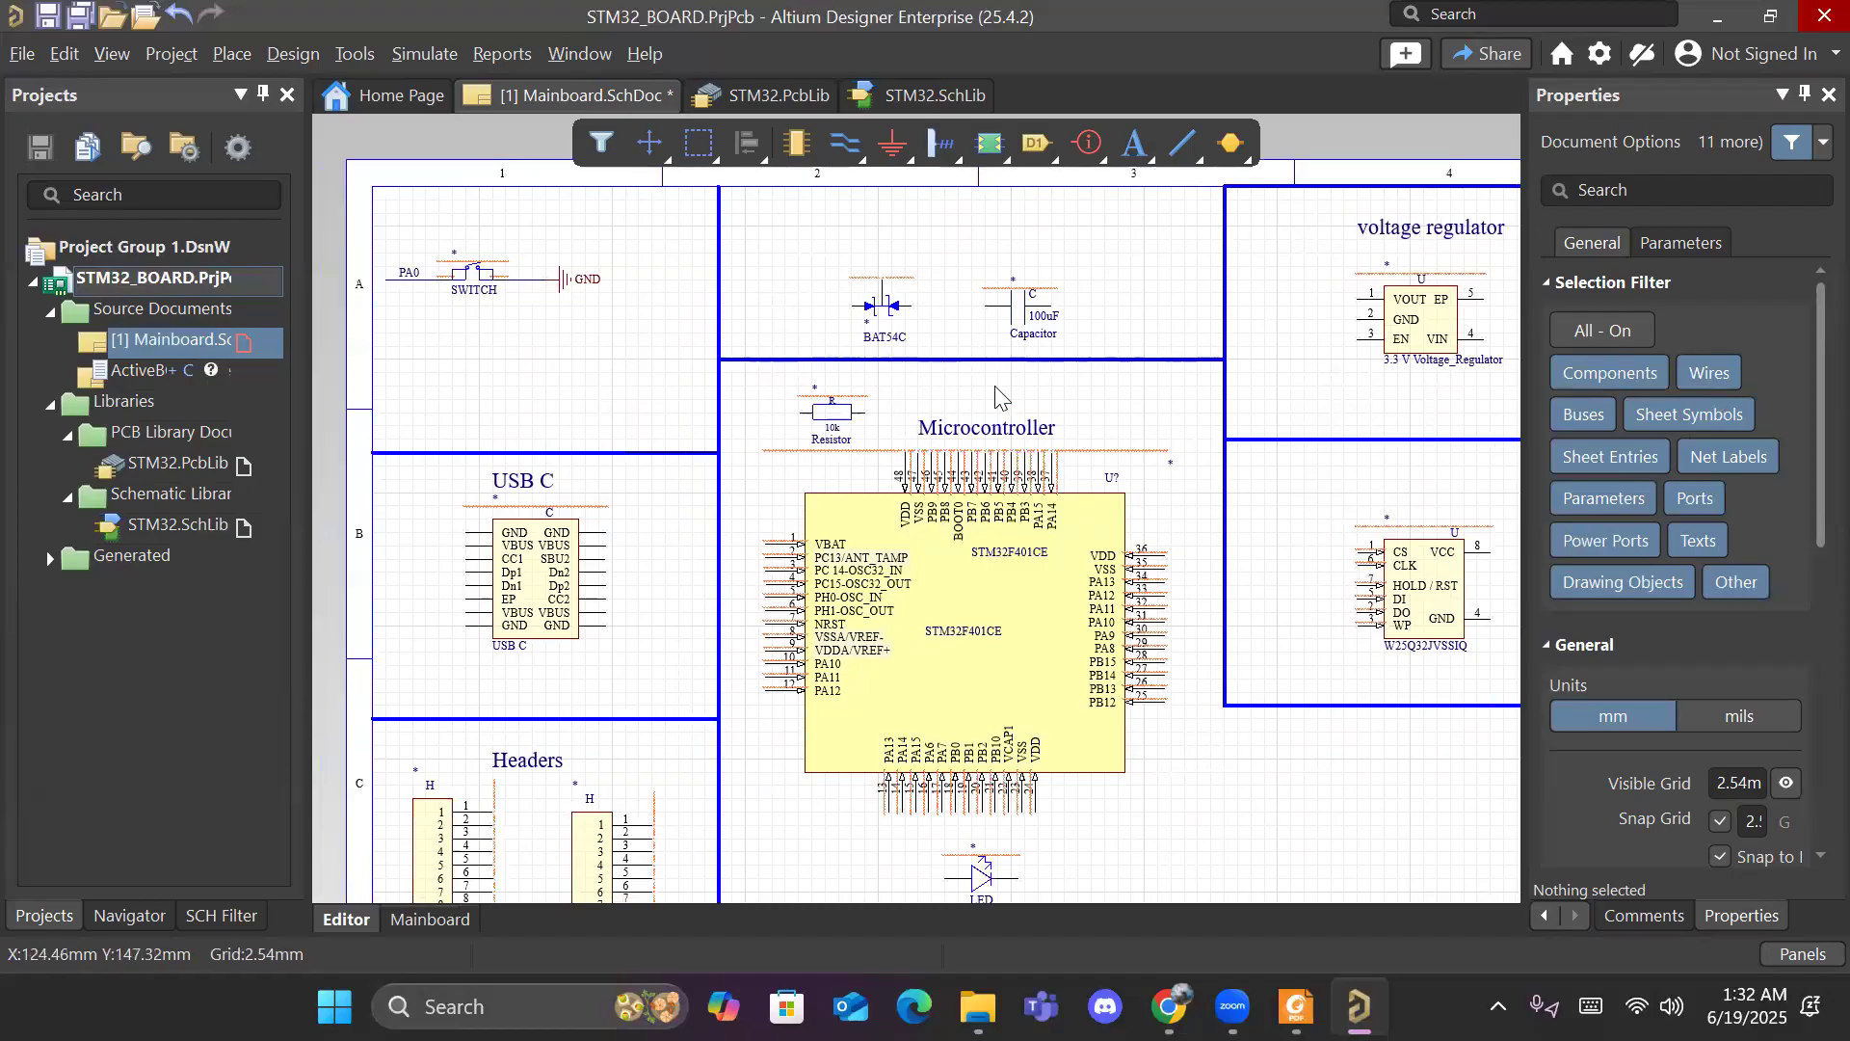
pyautogui.moveTo(1302, 774); pyautogui.dragTo(1236, 631, button='right')
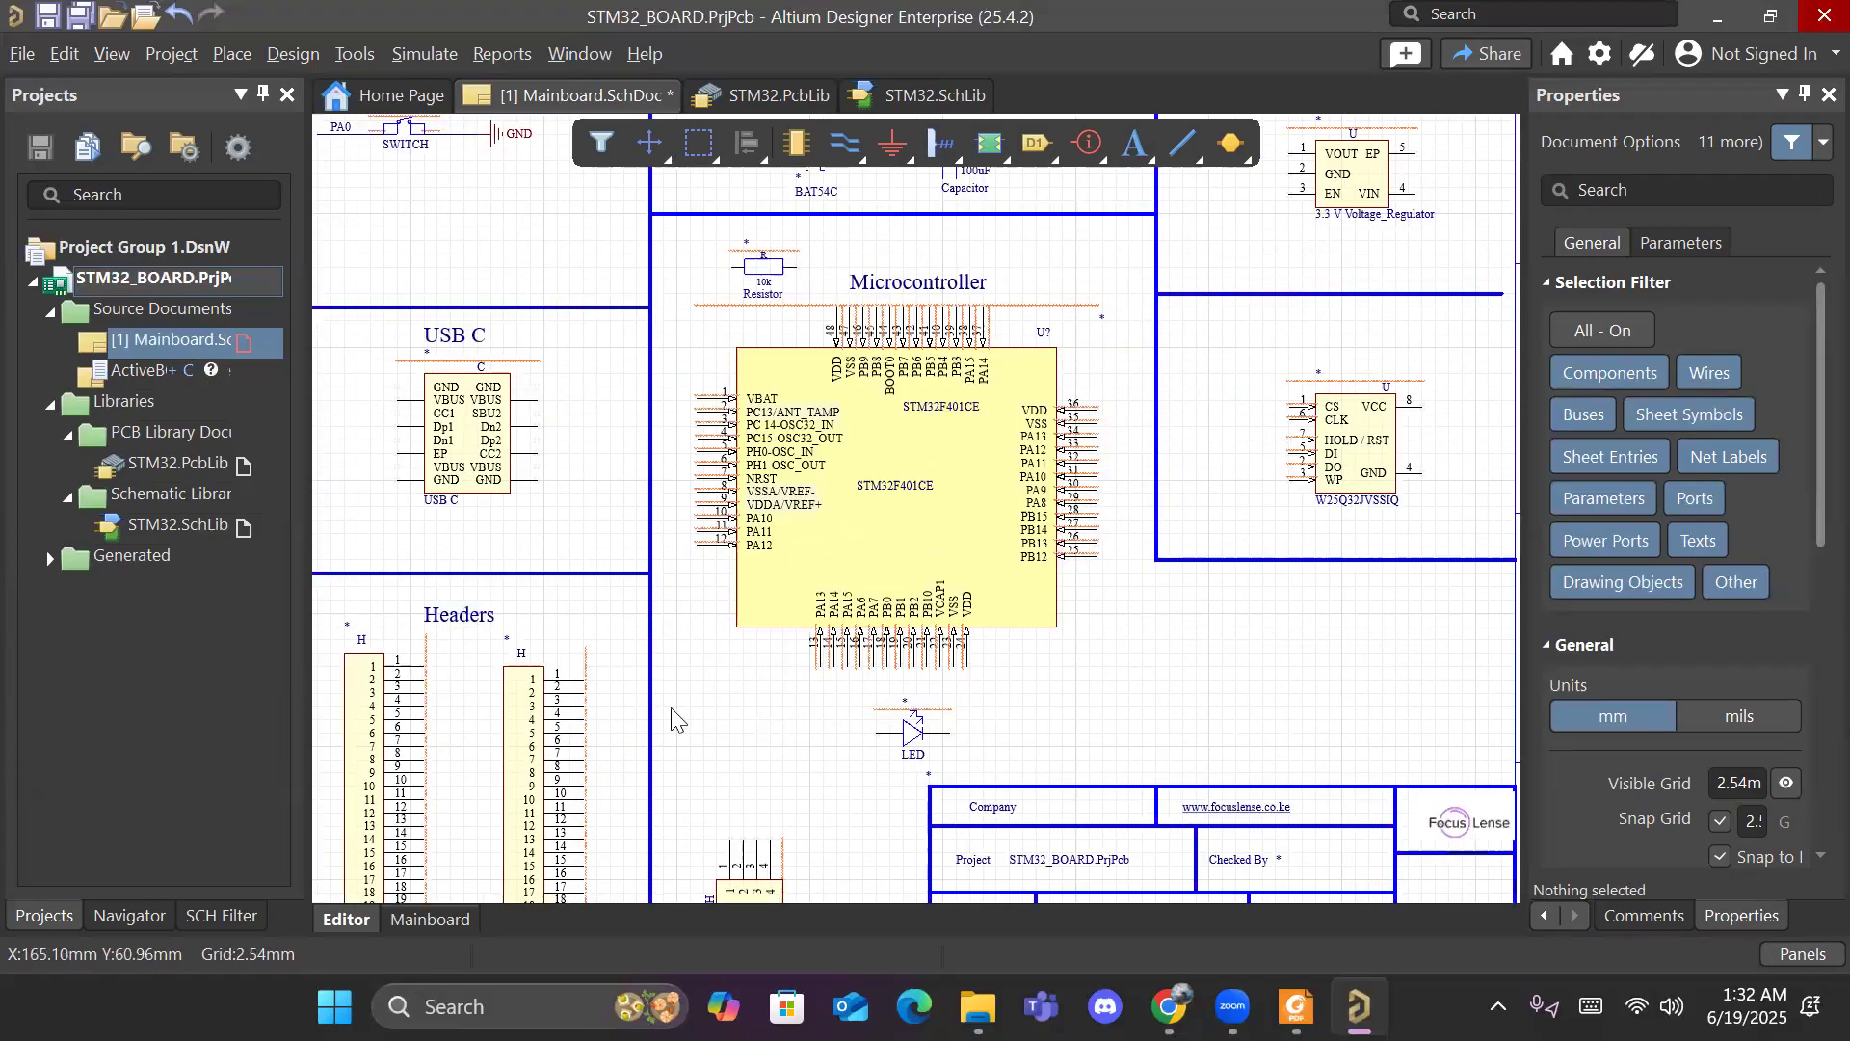
pyautogui.moveTo(672, 719); pyautogui.dragTo(852, 644, button='right')
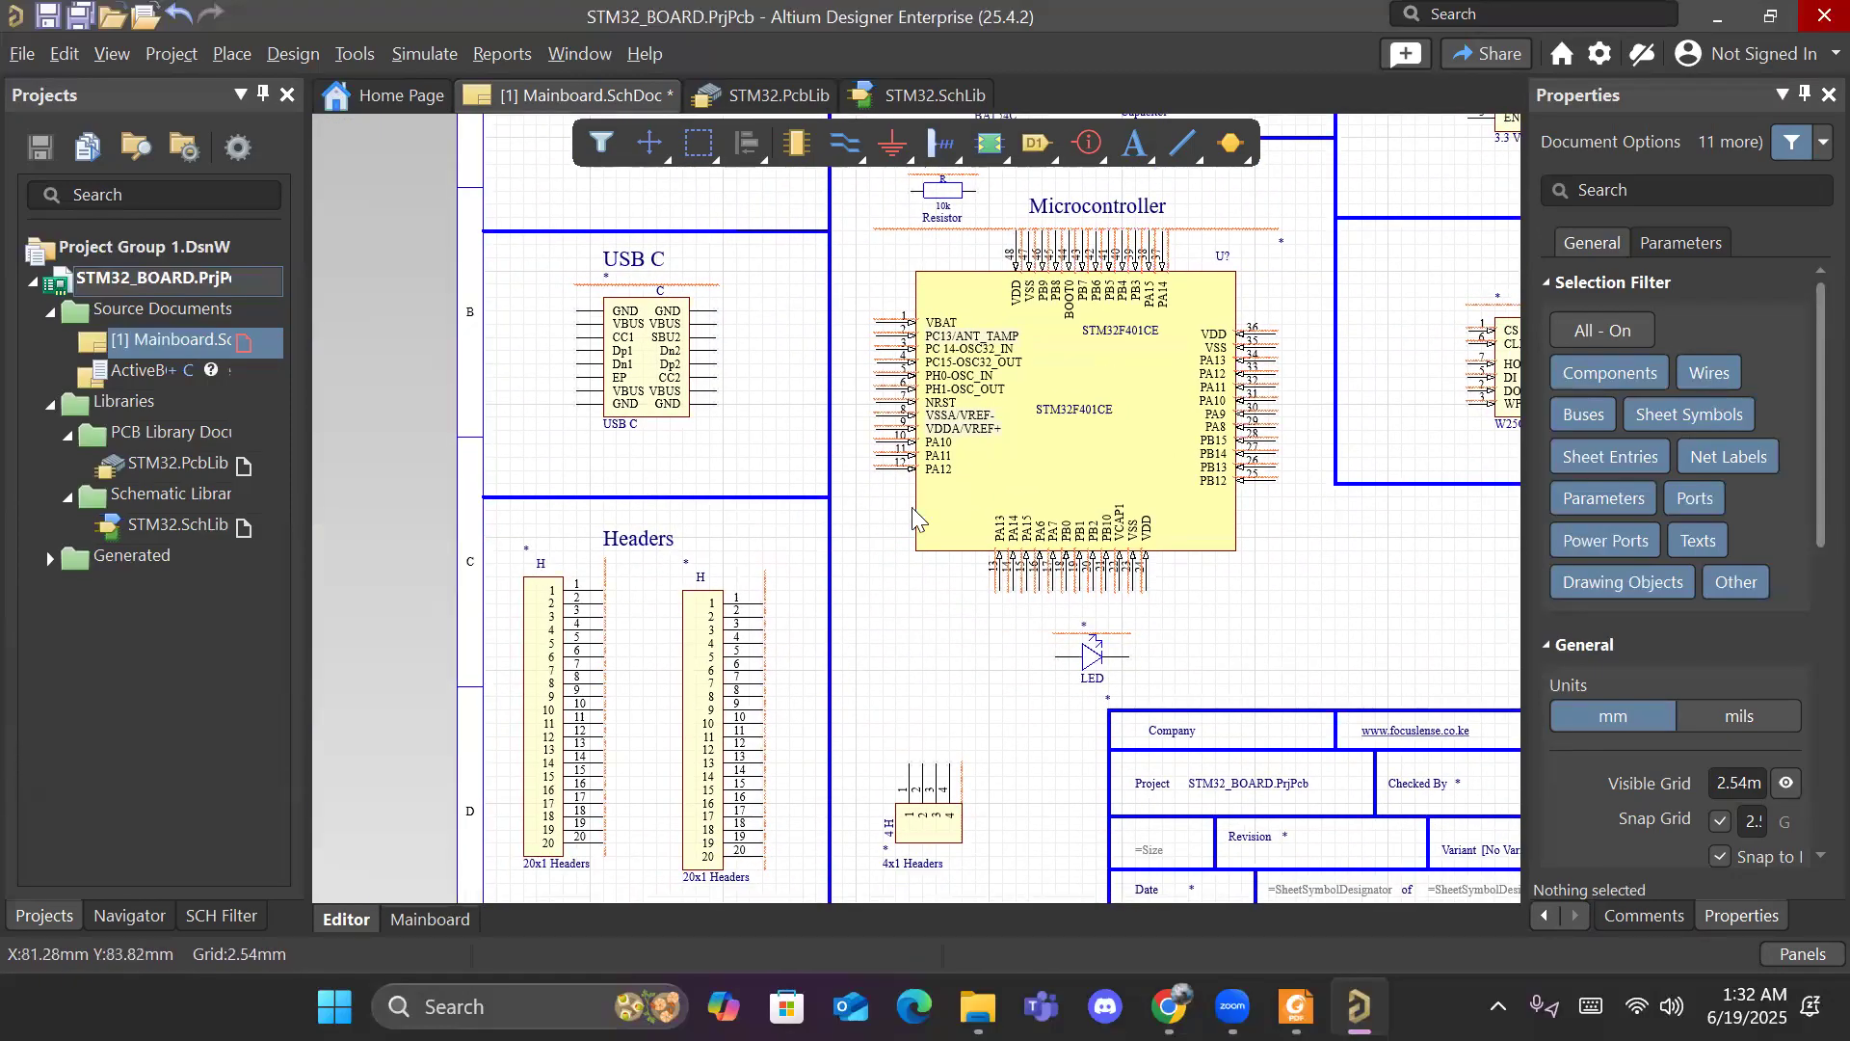
pyautogui.moveTo(1294, 441); pyautogui.dragTo(1217, 598, button='right')
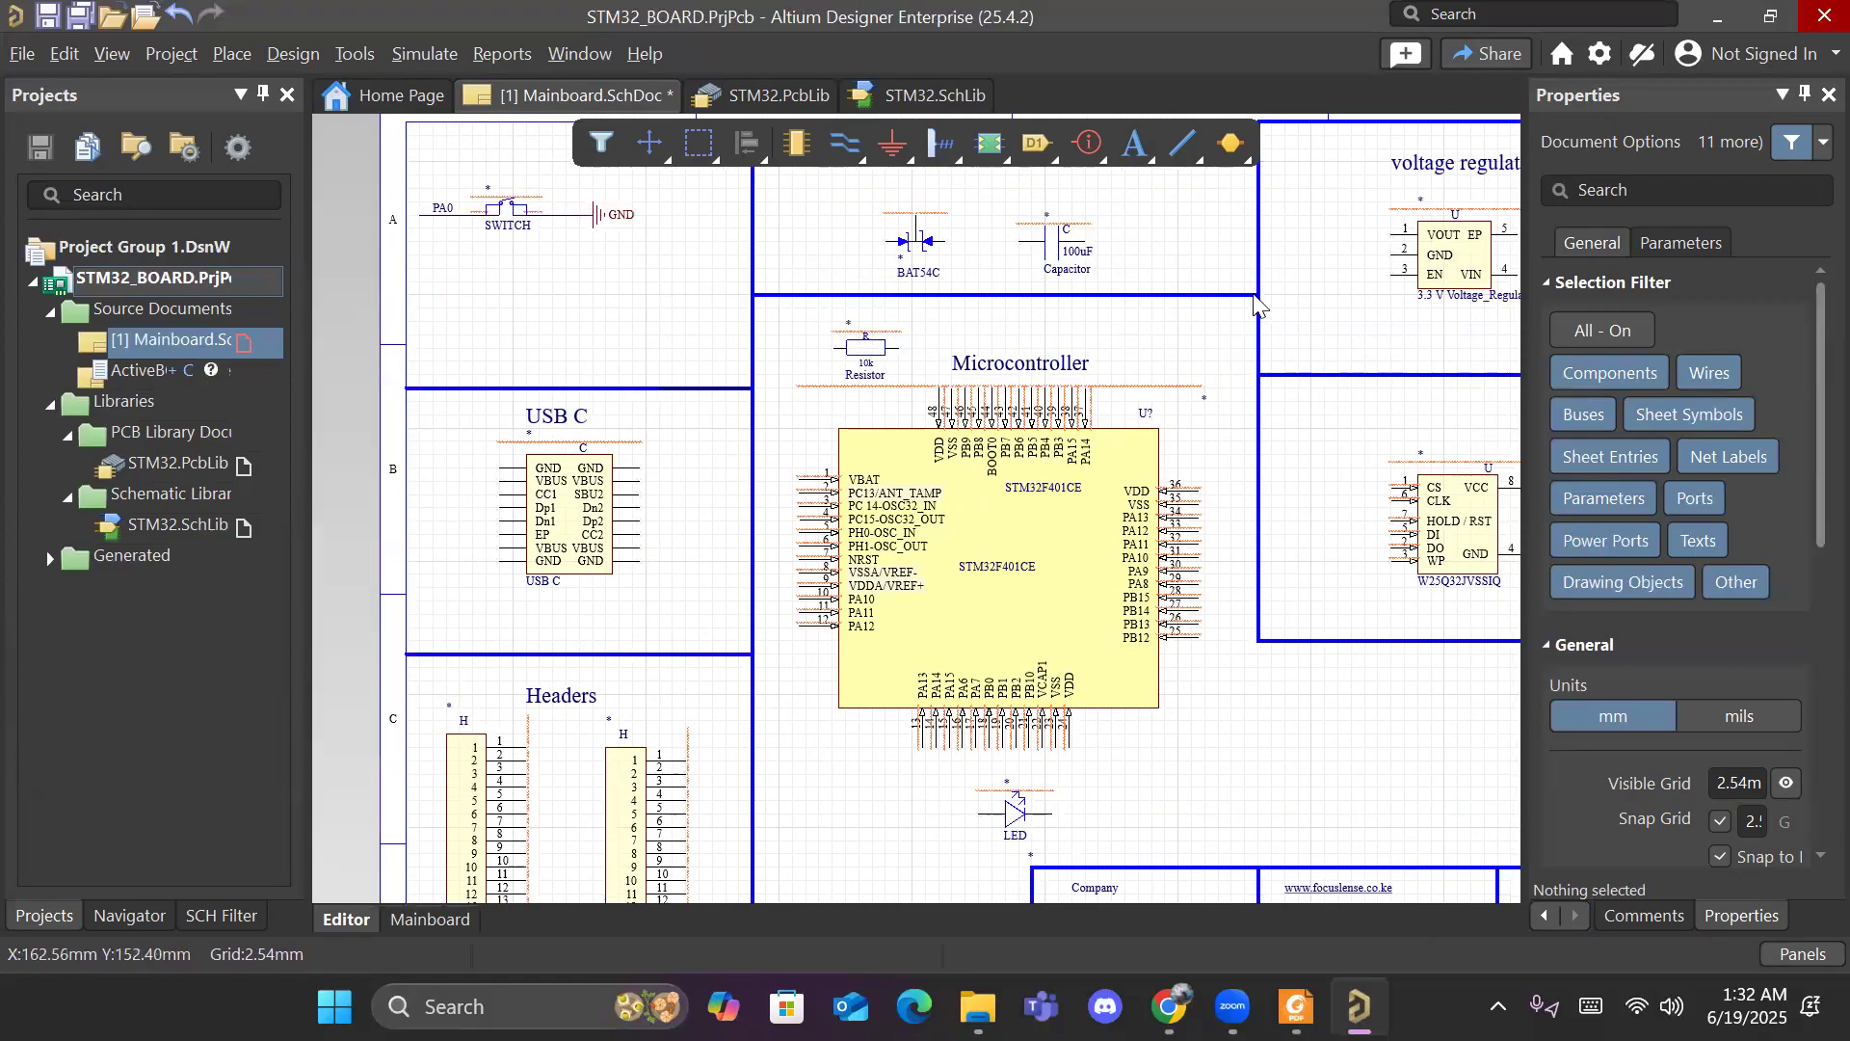
pyautogui.moveTo(1372, 314); pyautogui.dragTo(1235, 408, button='right')
pyautogui.moveTo(498, 296); pyautogui.dragTo(576, 265, button='right')
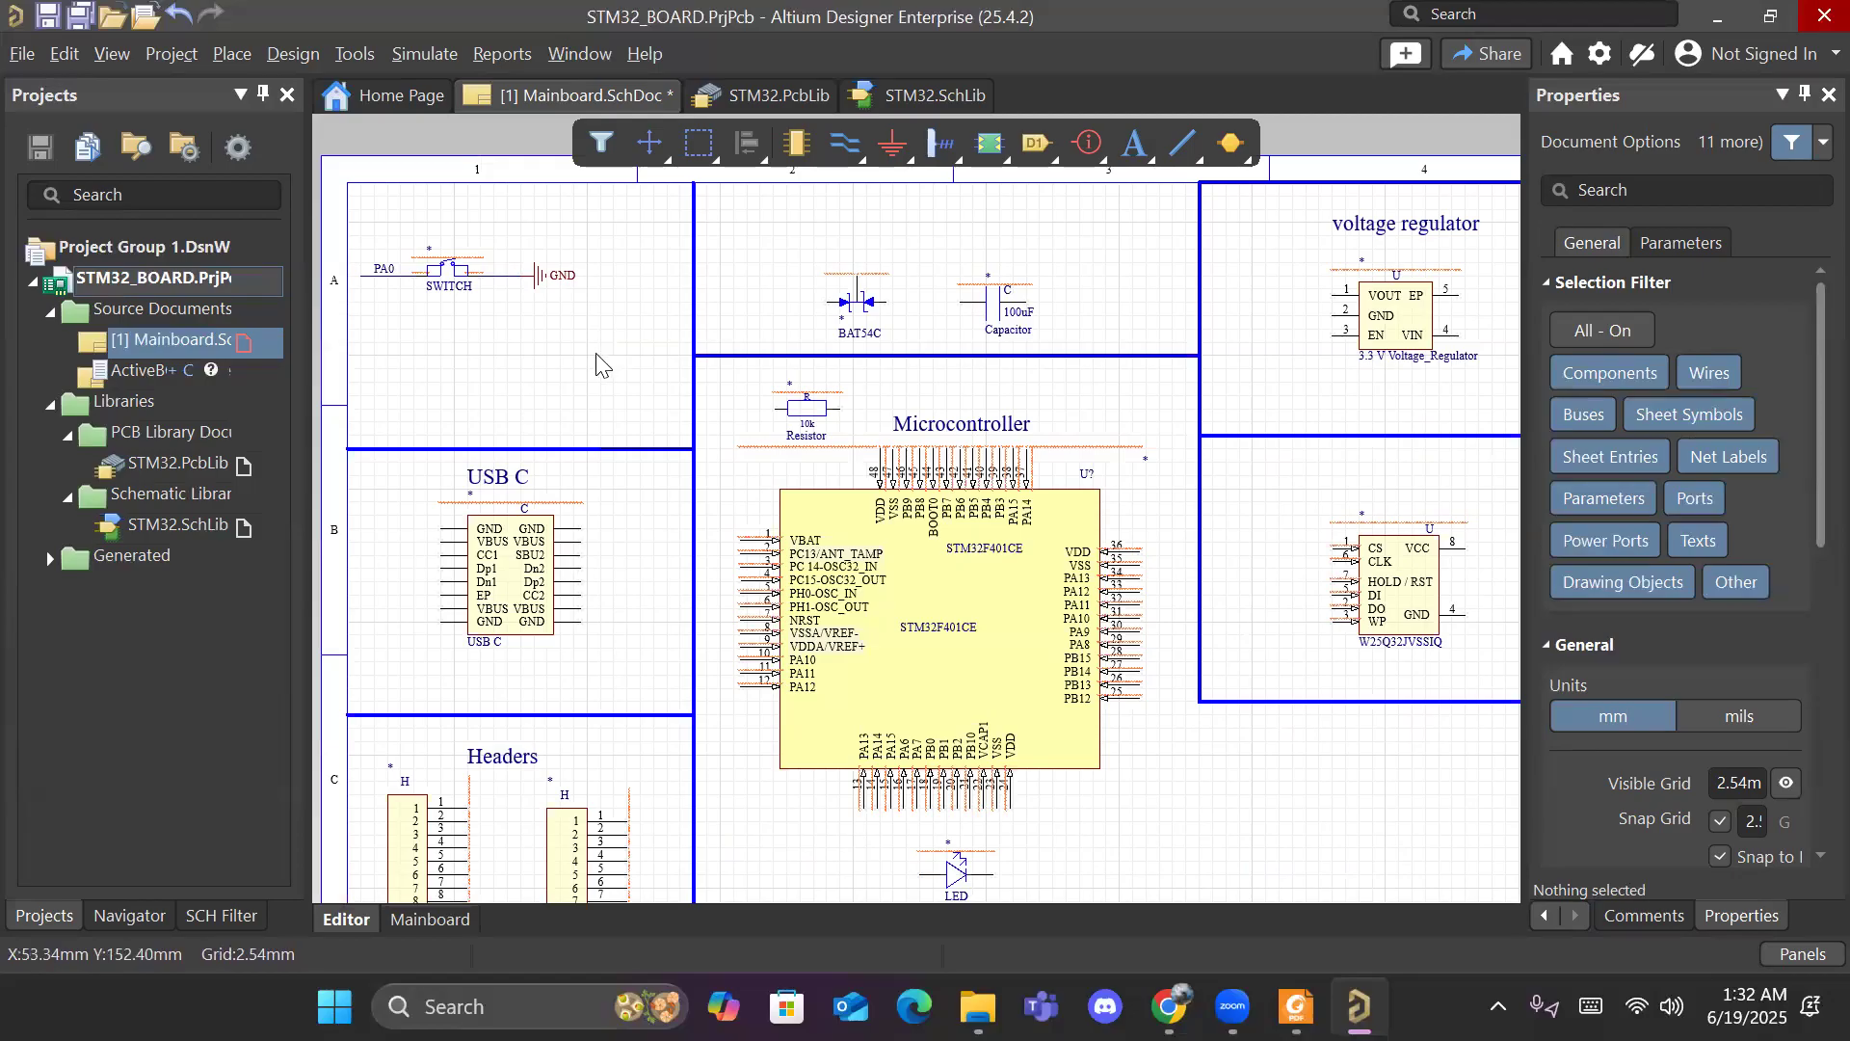
# Step: Save the Mainboard schematic and open the STM32.PcbLib footprint library
pyautogui.click(81, 15)
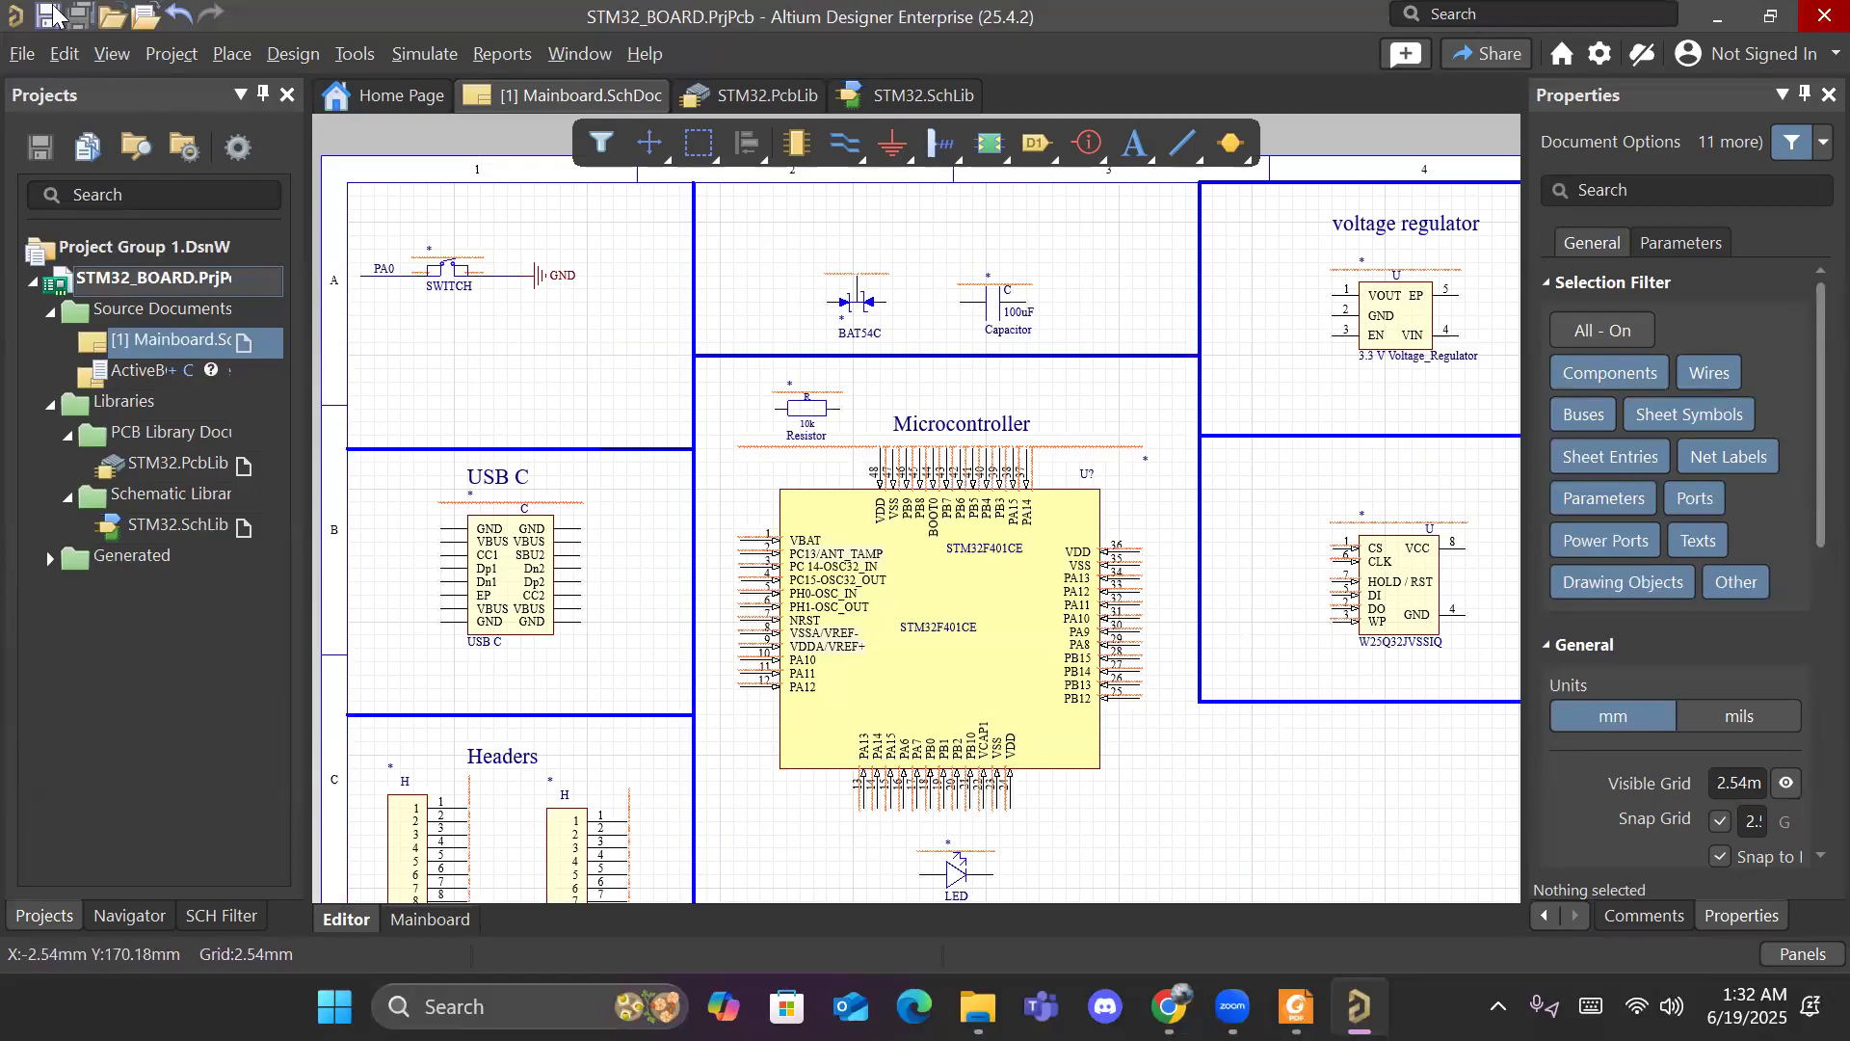
pyautogui.click(190, 463)
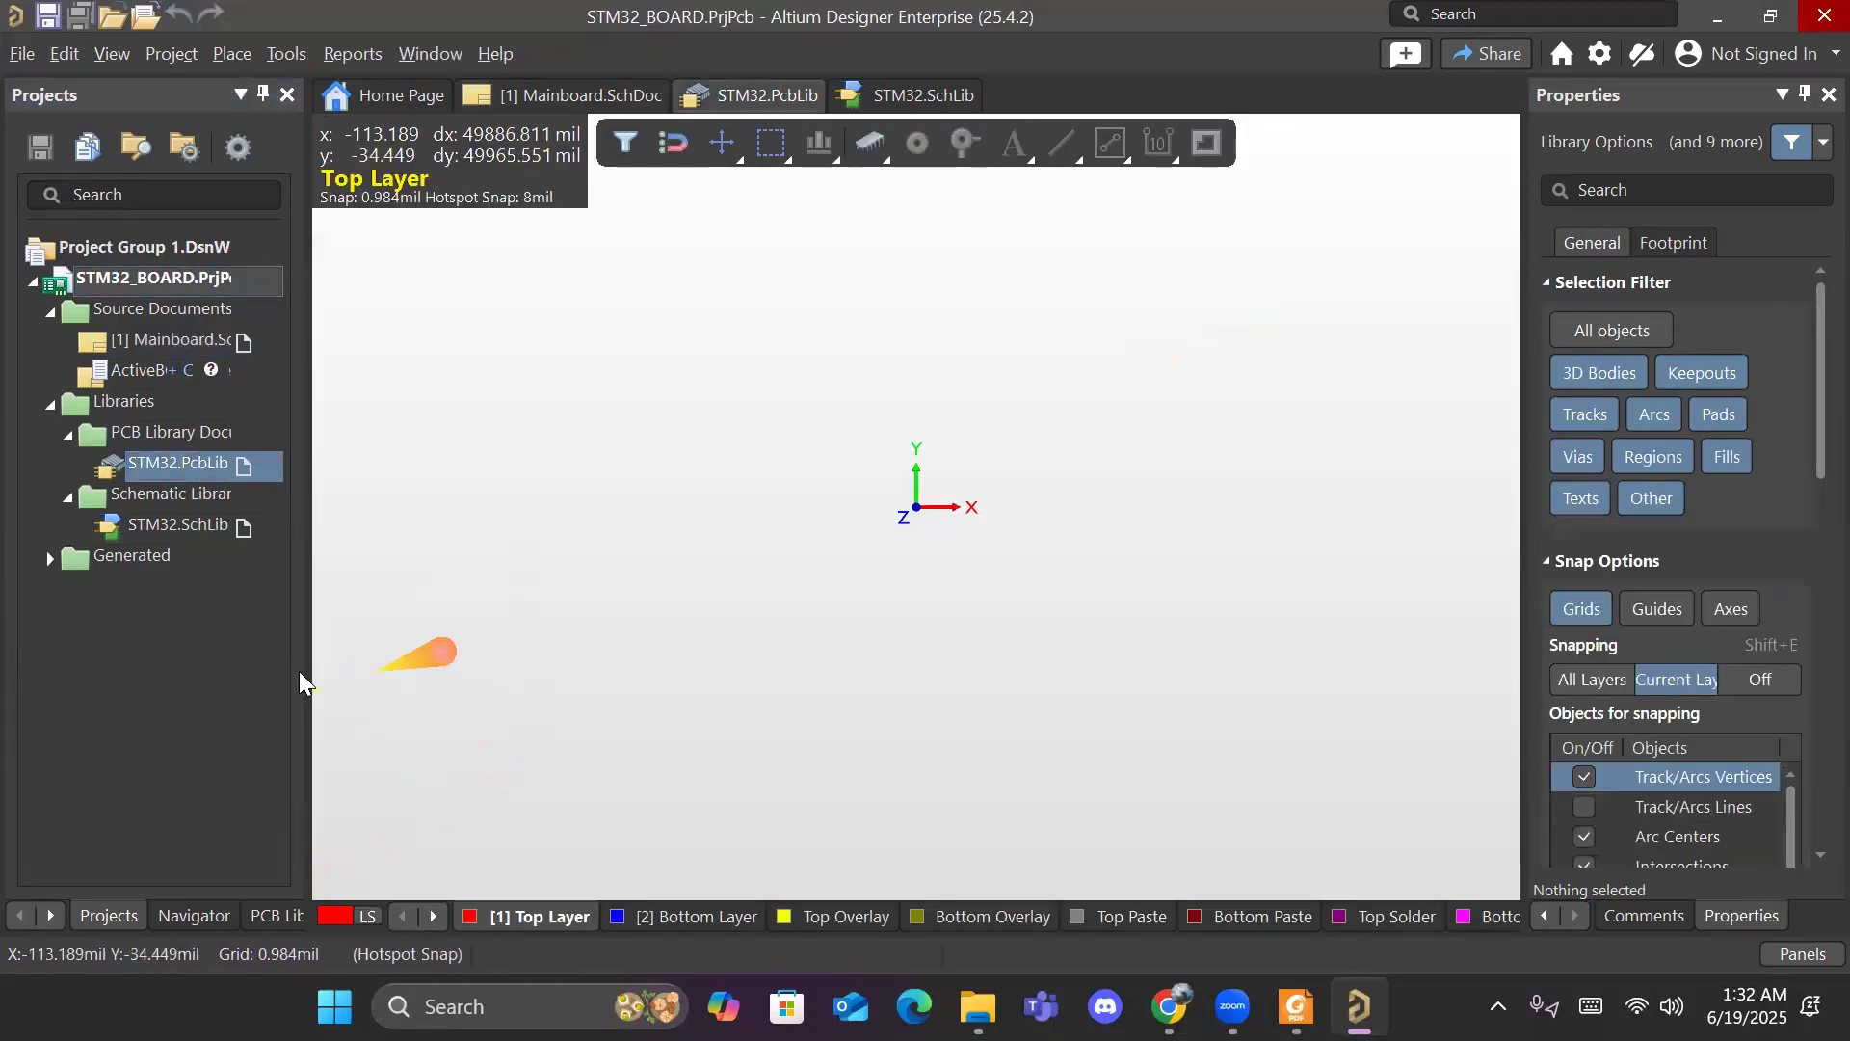
# Step: Jump to the Resistor component on the Mainboard schematic from the project's list of component instances
pyautogui.click(193, 915)
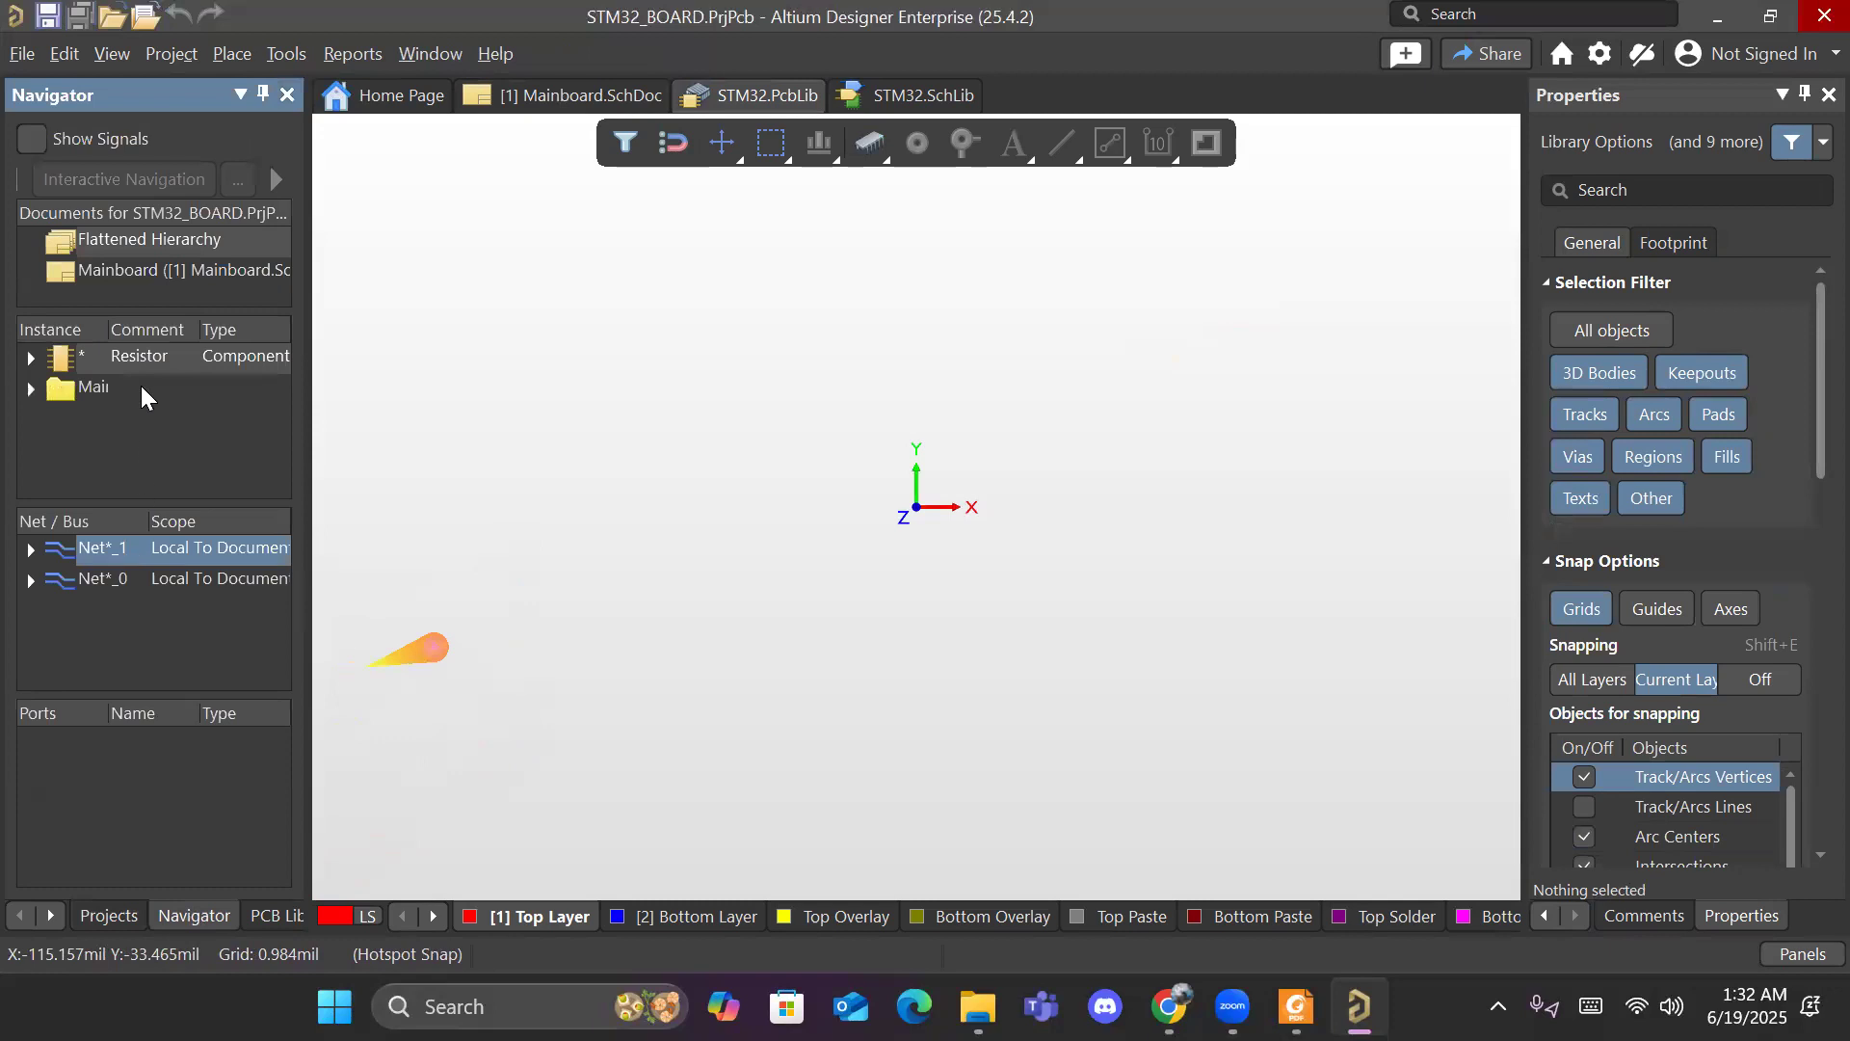
pyautogui.click(122, 358)
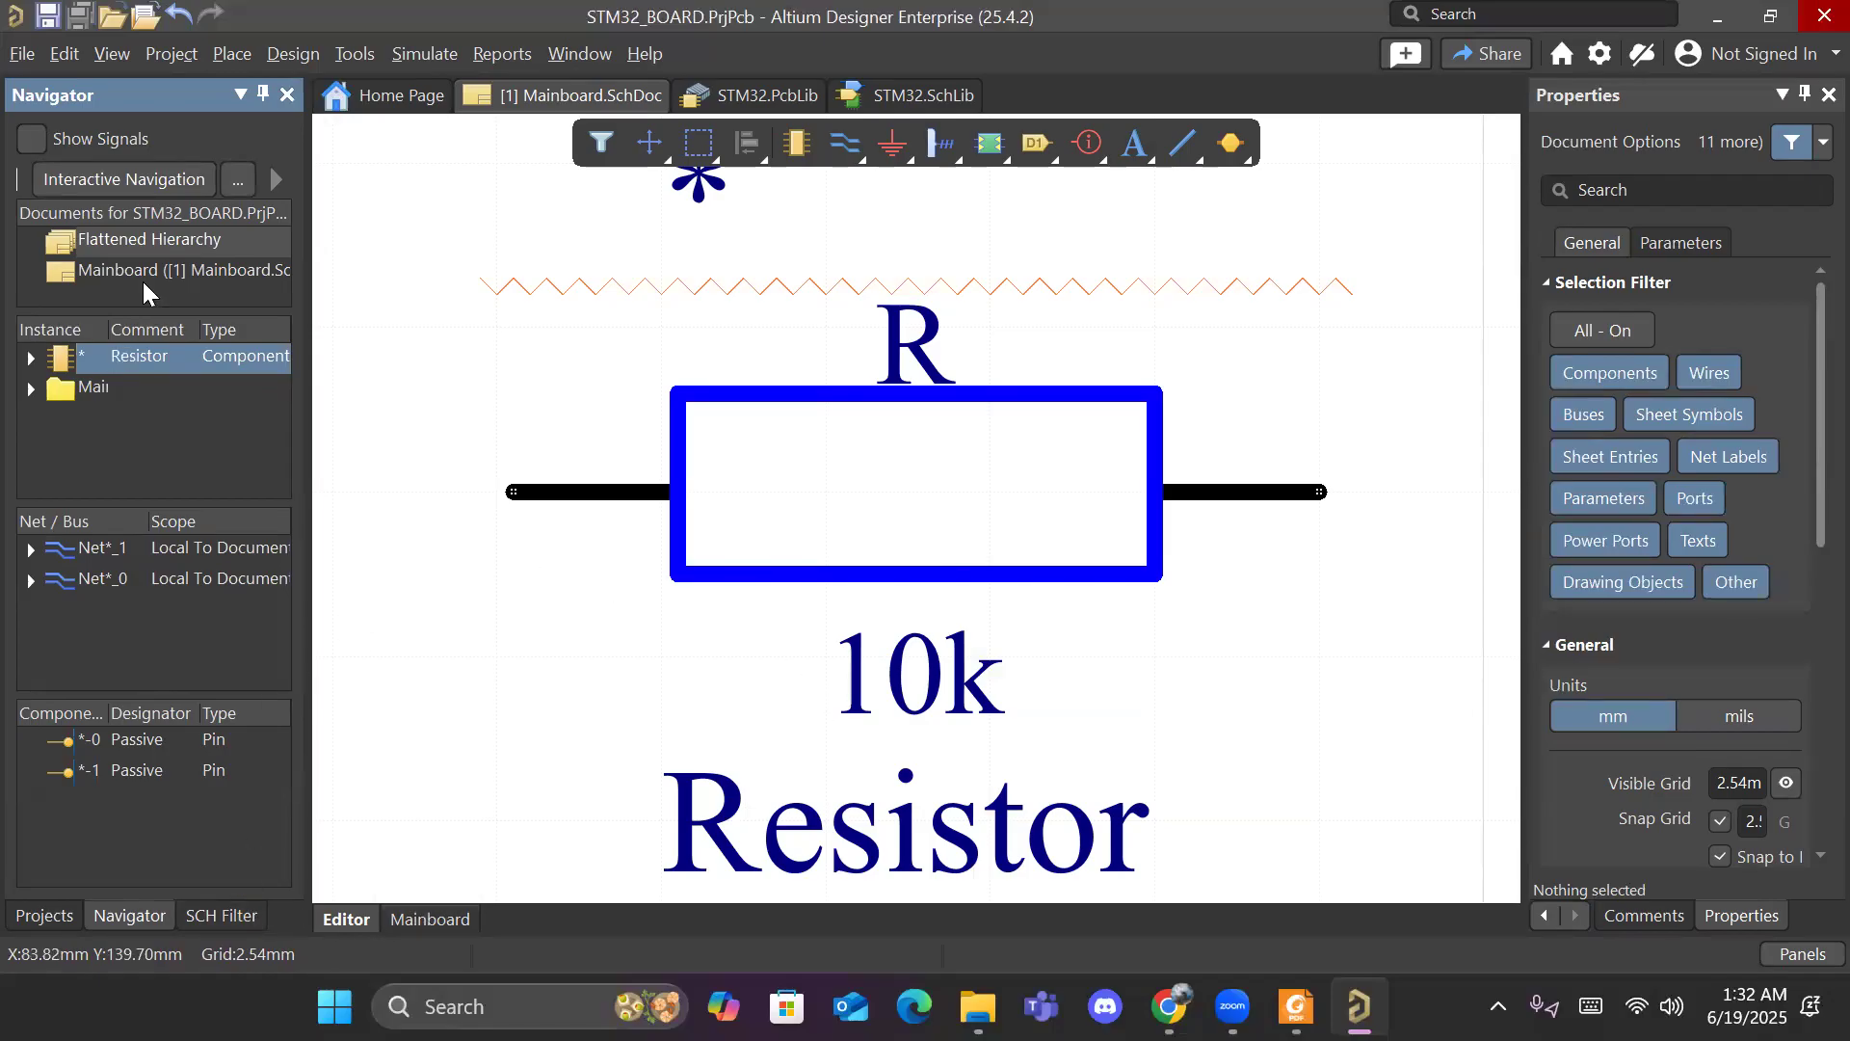
# Step: View the STM32.PcbLib footprint library from the project's file list and return to the Mainboard schematic
pyautogui.click(43, 916)
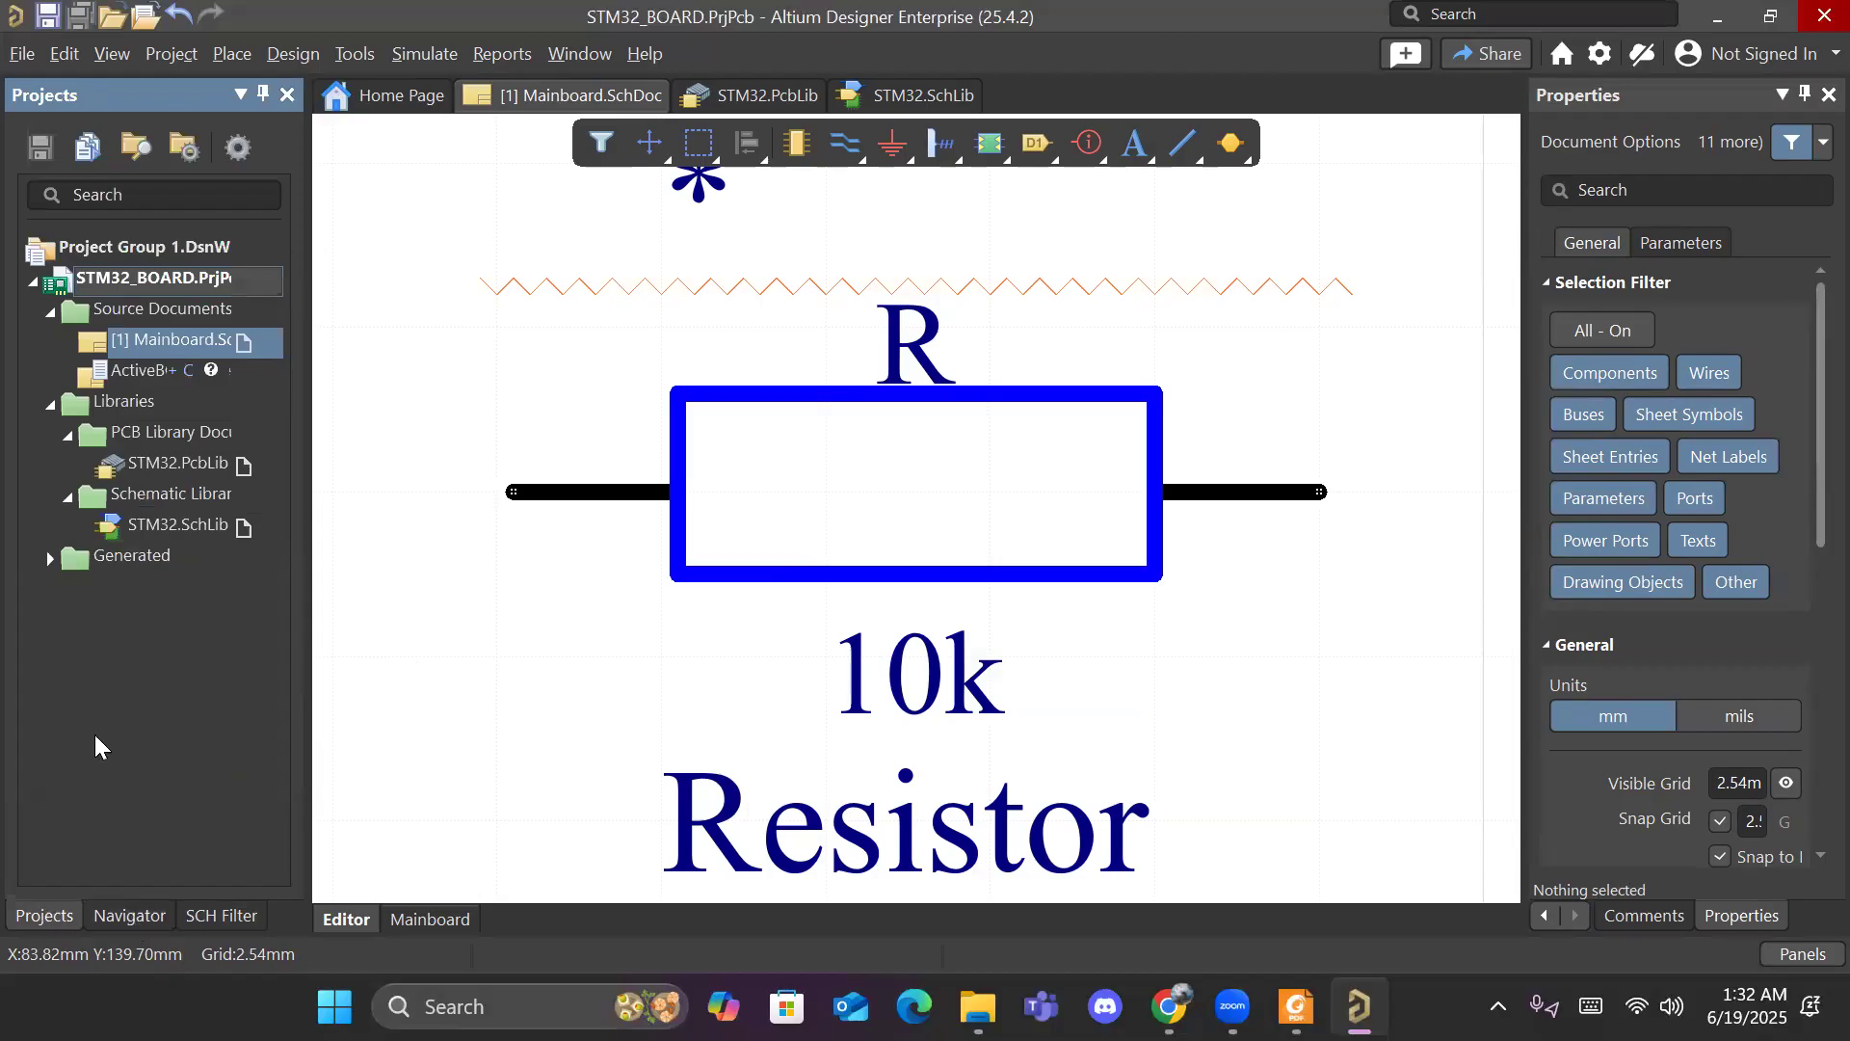
pyautogui.doubleClick(188, 456)
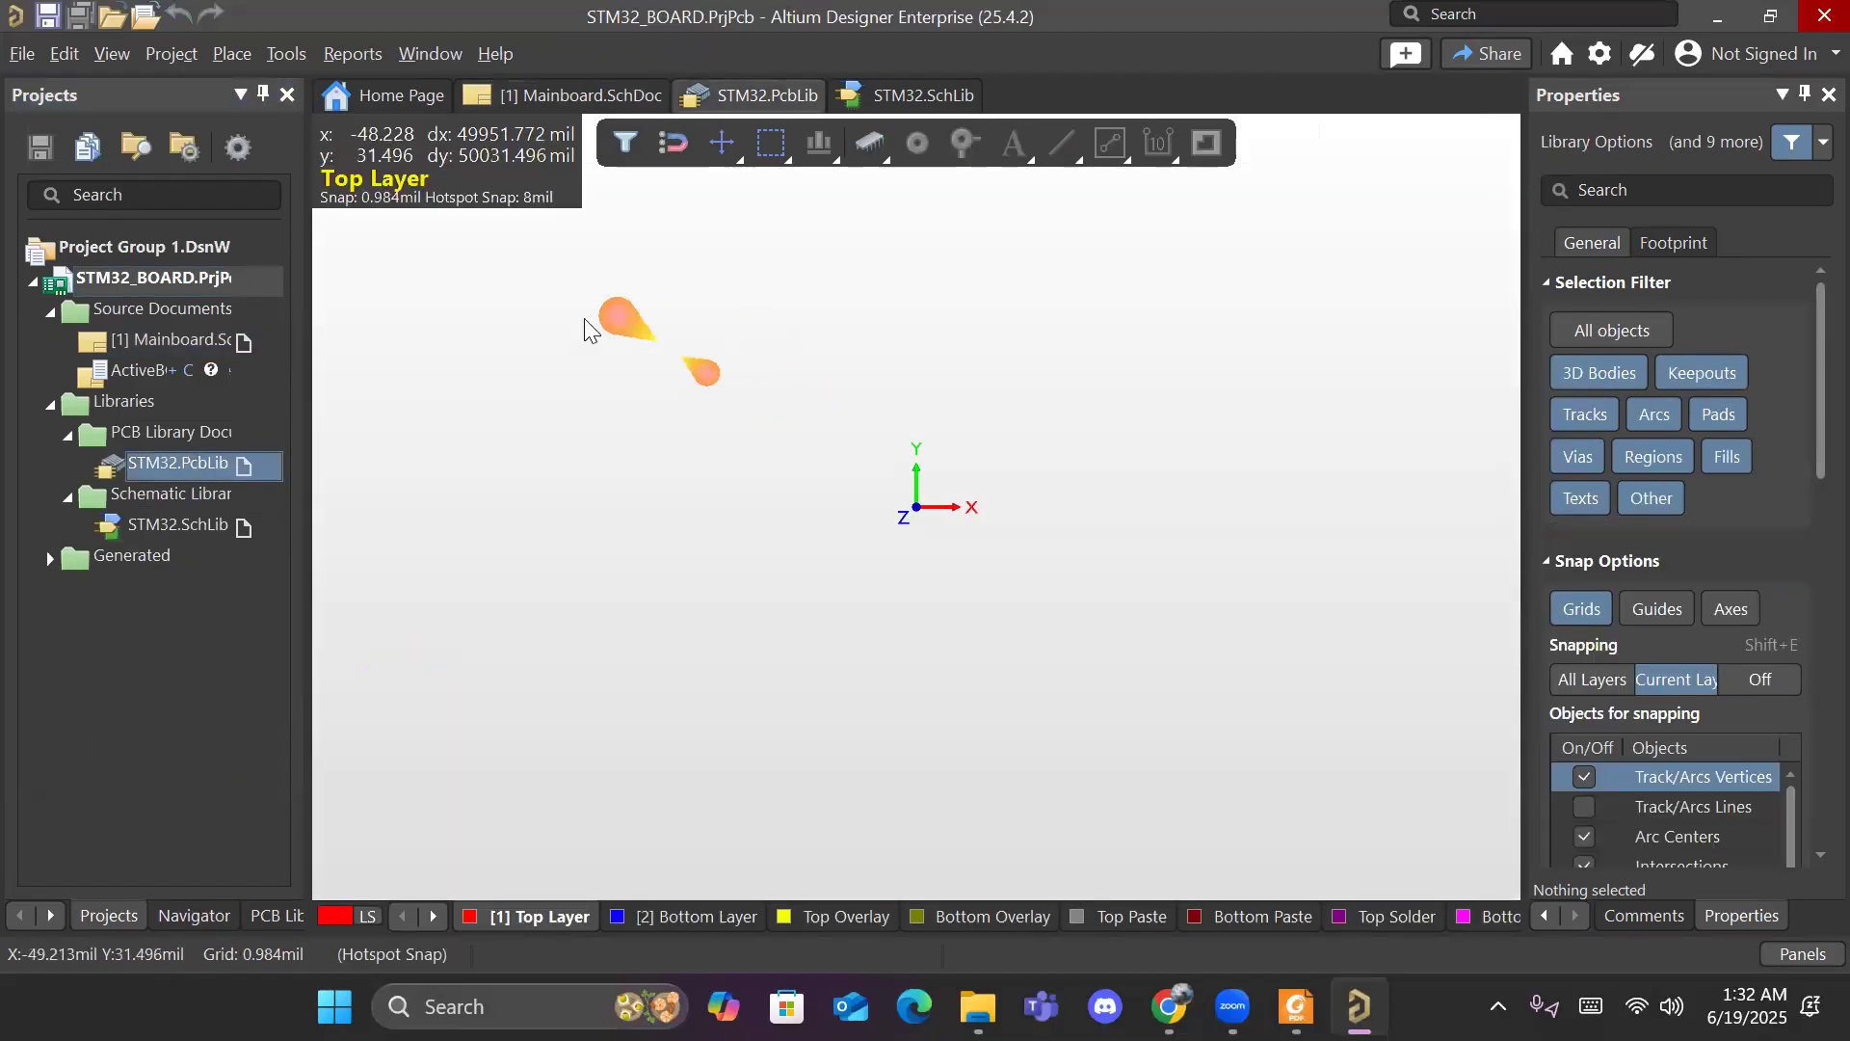
pyautogui.click(562, 92)
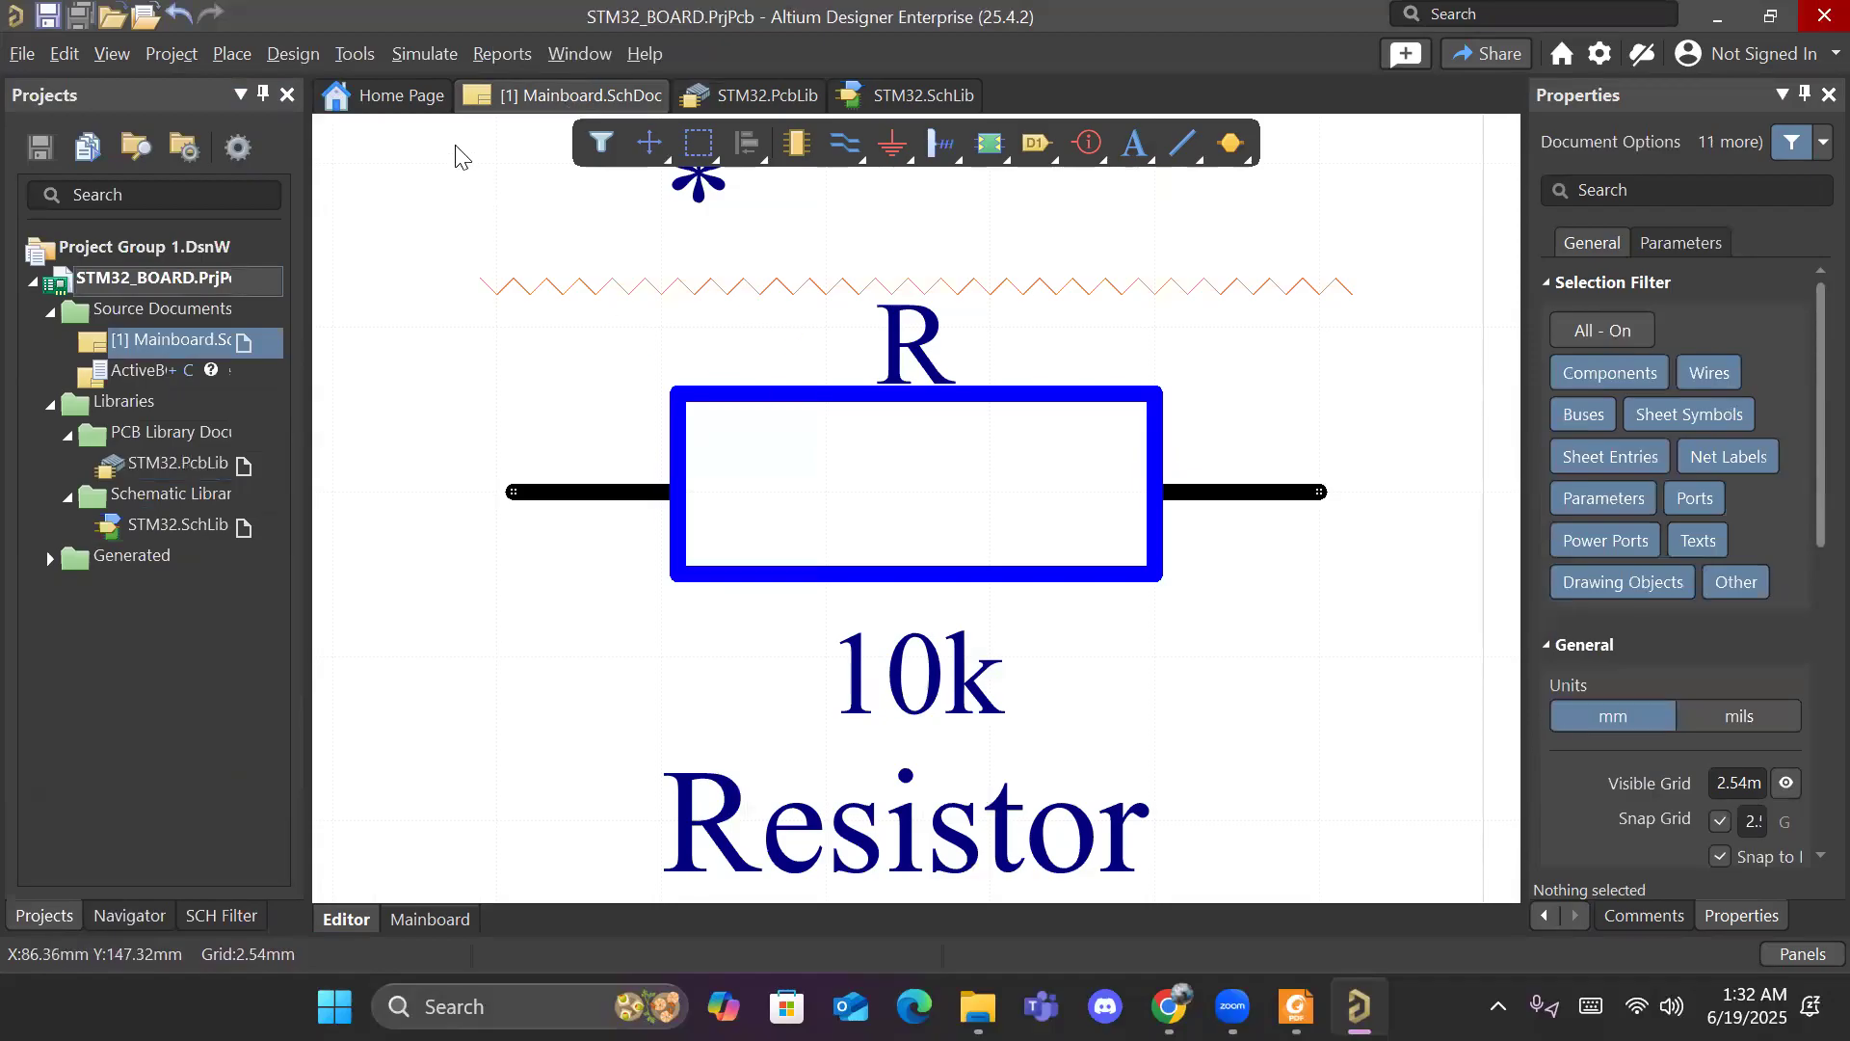
pyautogui.click(206, 340)
# Step: Extend the horizontal divider line beneath the voltage regulator section to the right border of the Mainboard sheet
pyautogui.keyDown('ctrl'); pyautogui.scroll(-6, 605, 494); pyautogui.keyUp('ctrl')
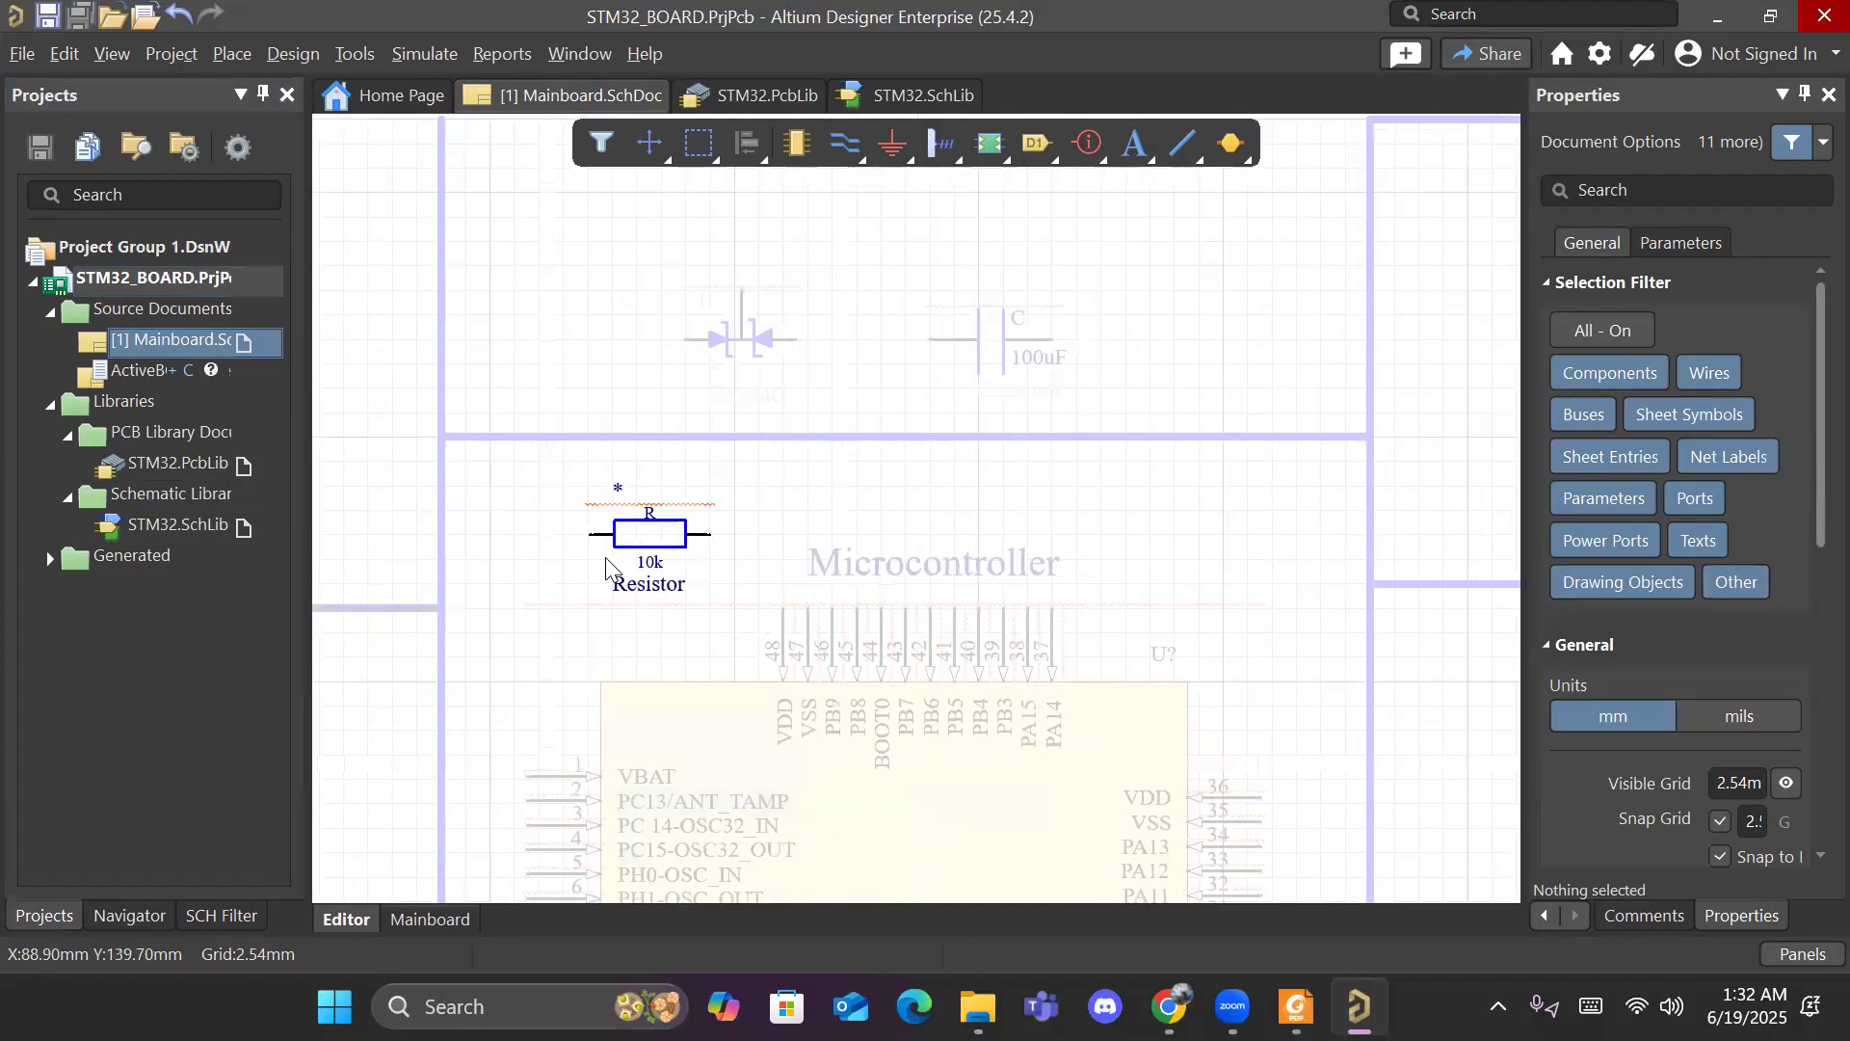
pyautogui.keyDown('ctrl'); pyautogui.scroll(-4, 785, 417); pyautogui.keyUp('ctrl')
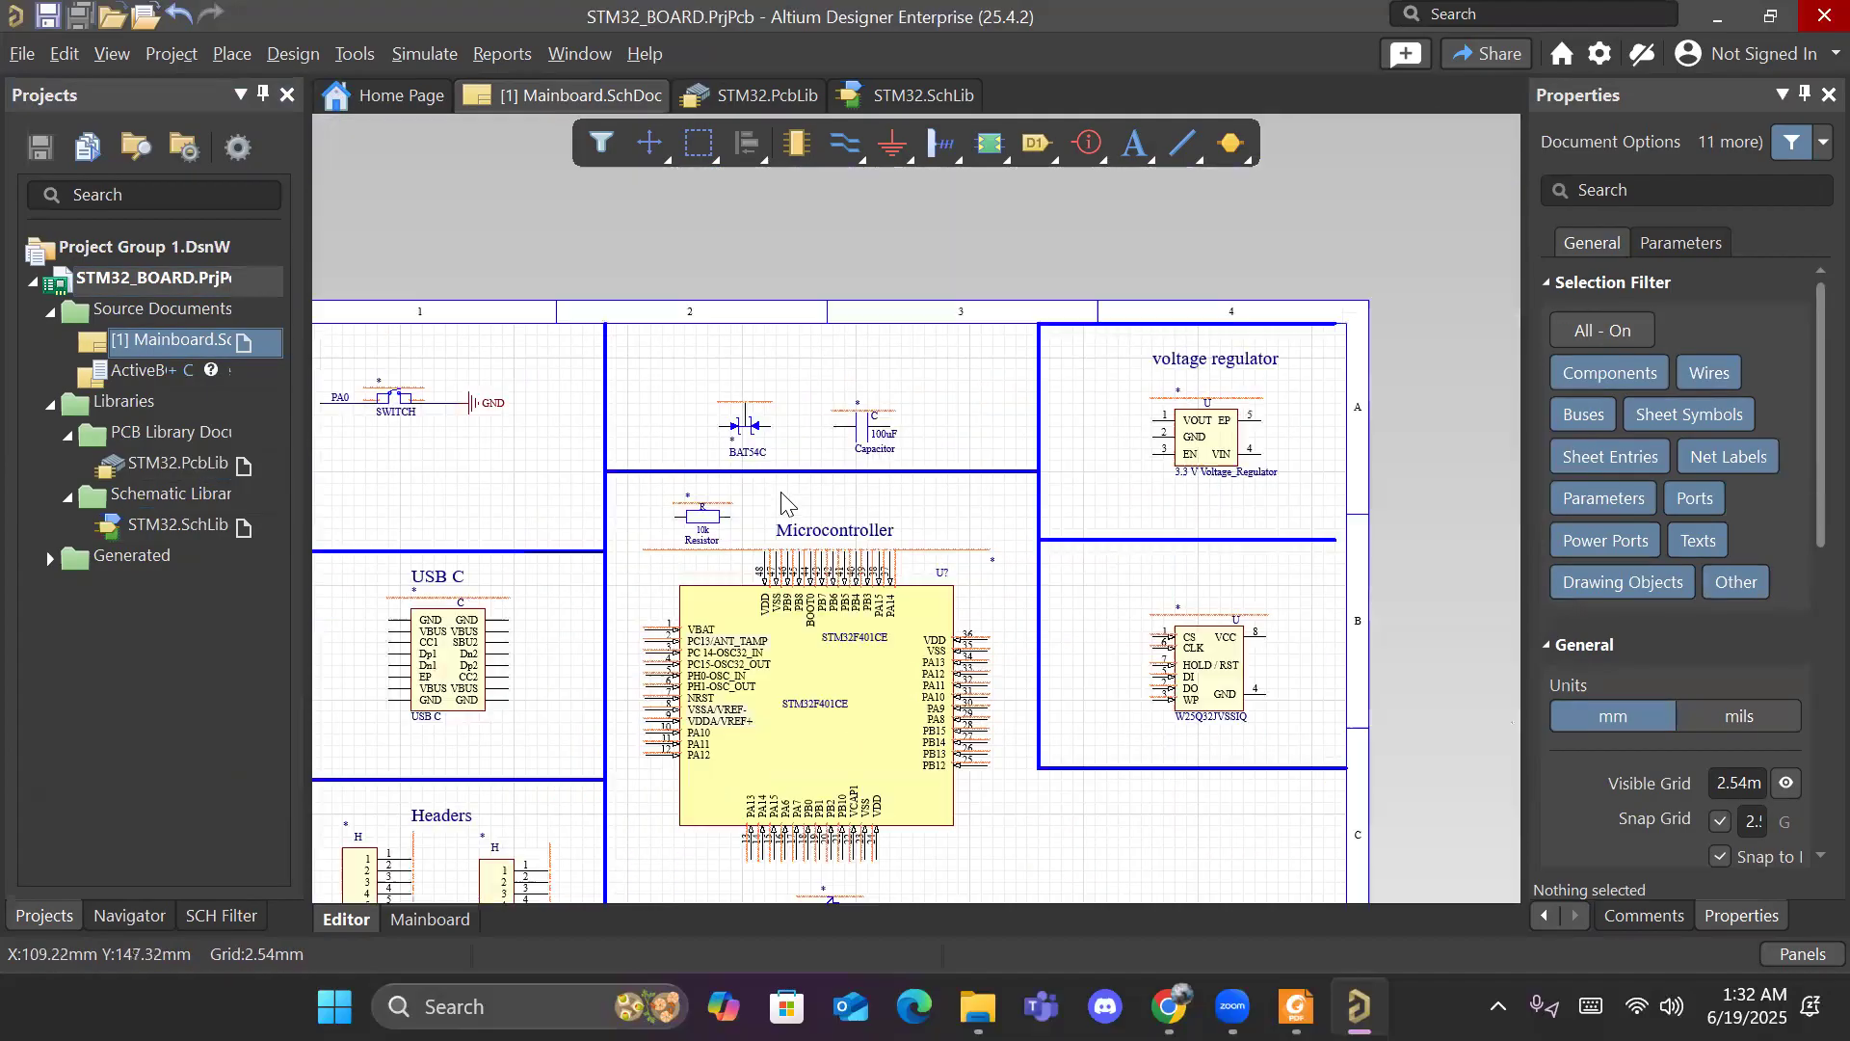
pyautogui.keyDown('ctrl'); pyautogui.scroll(-3, 780, 497); pyautogui.keyUp('ctrl')
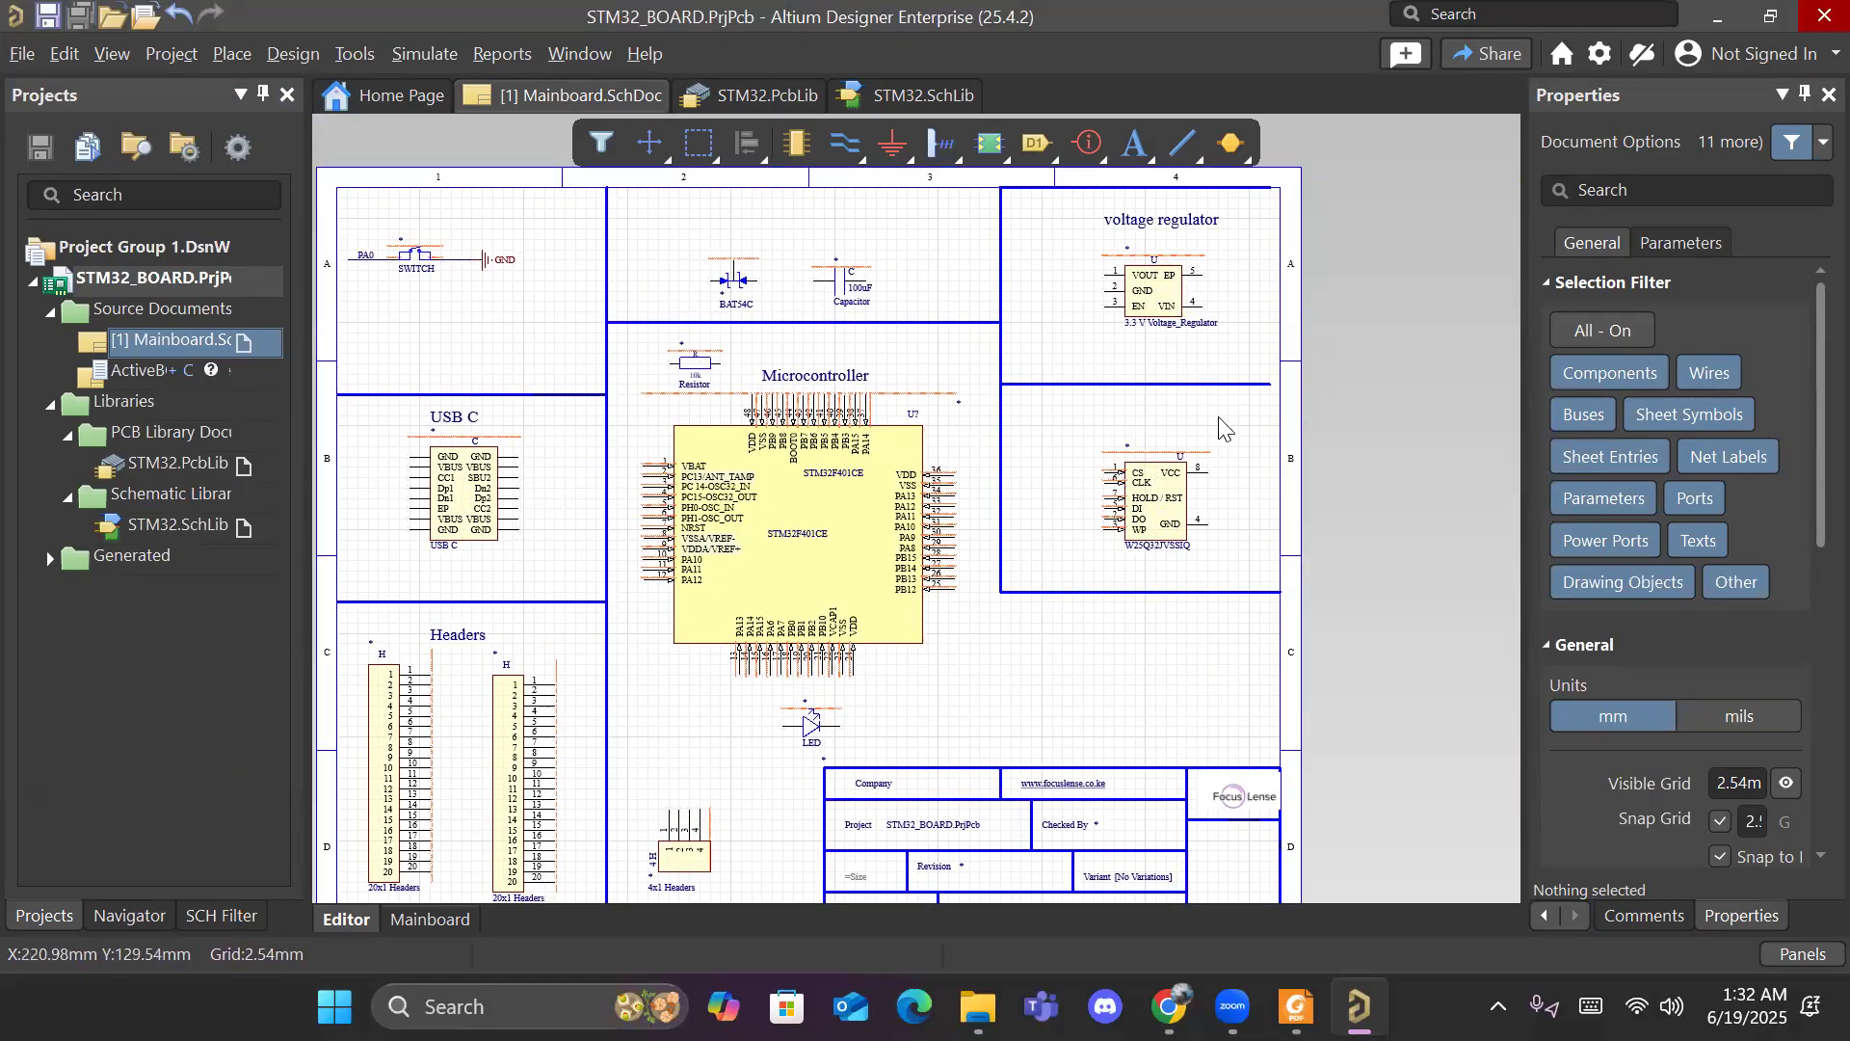
pyautogui.click(1250, 382)
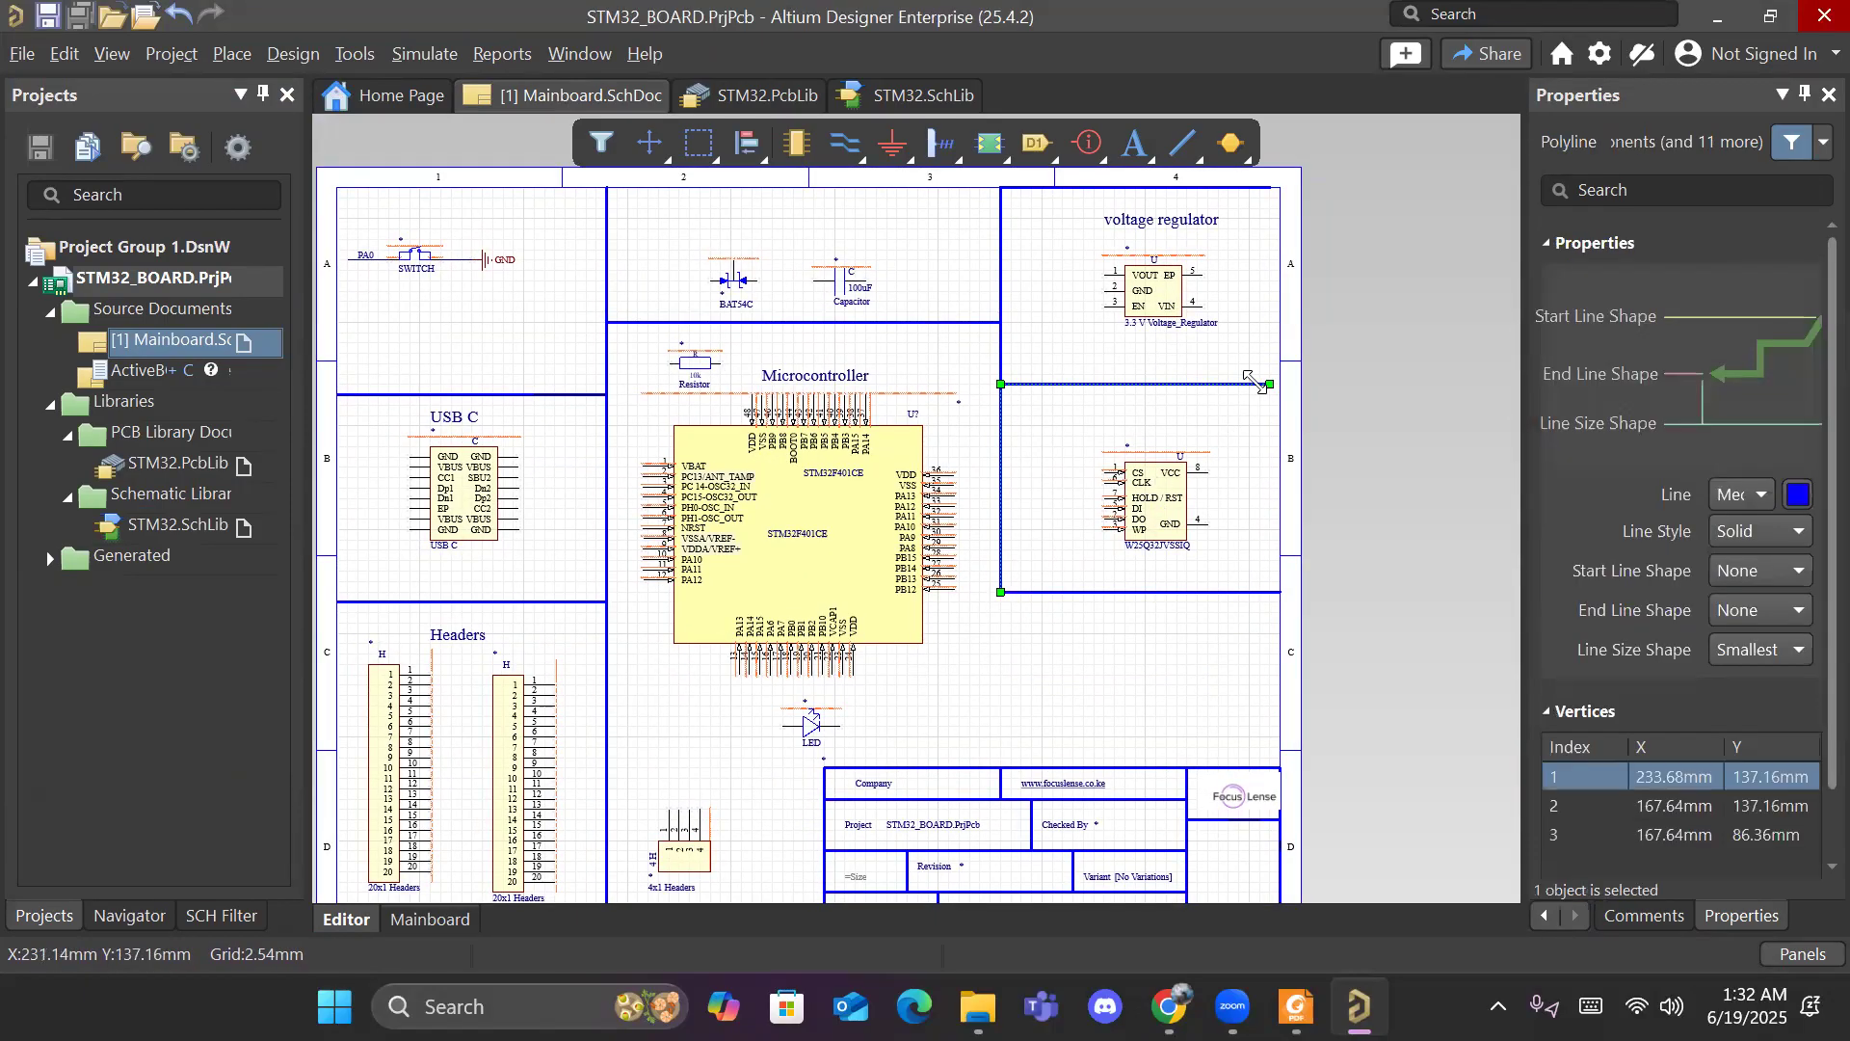
pyautogui.moveTo(1268, 383); pyautogui.dragTo(1279, 389)
pyautogui.click(1331, 516)
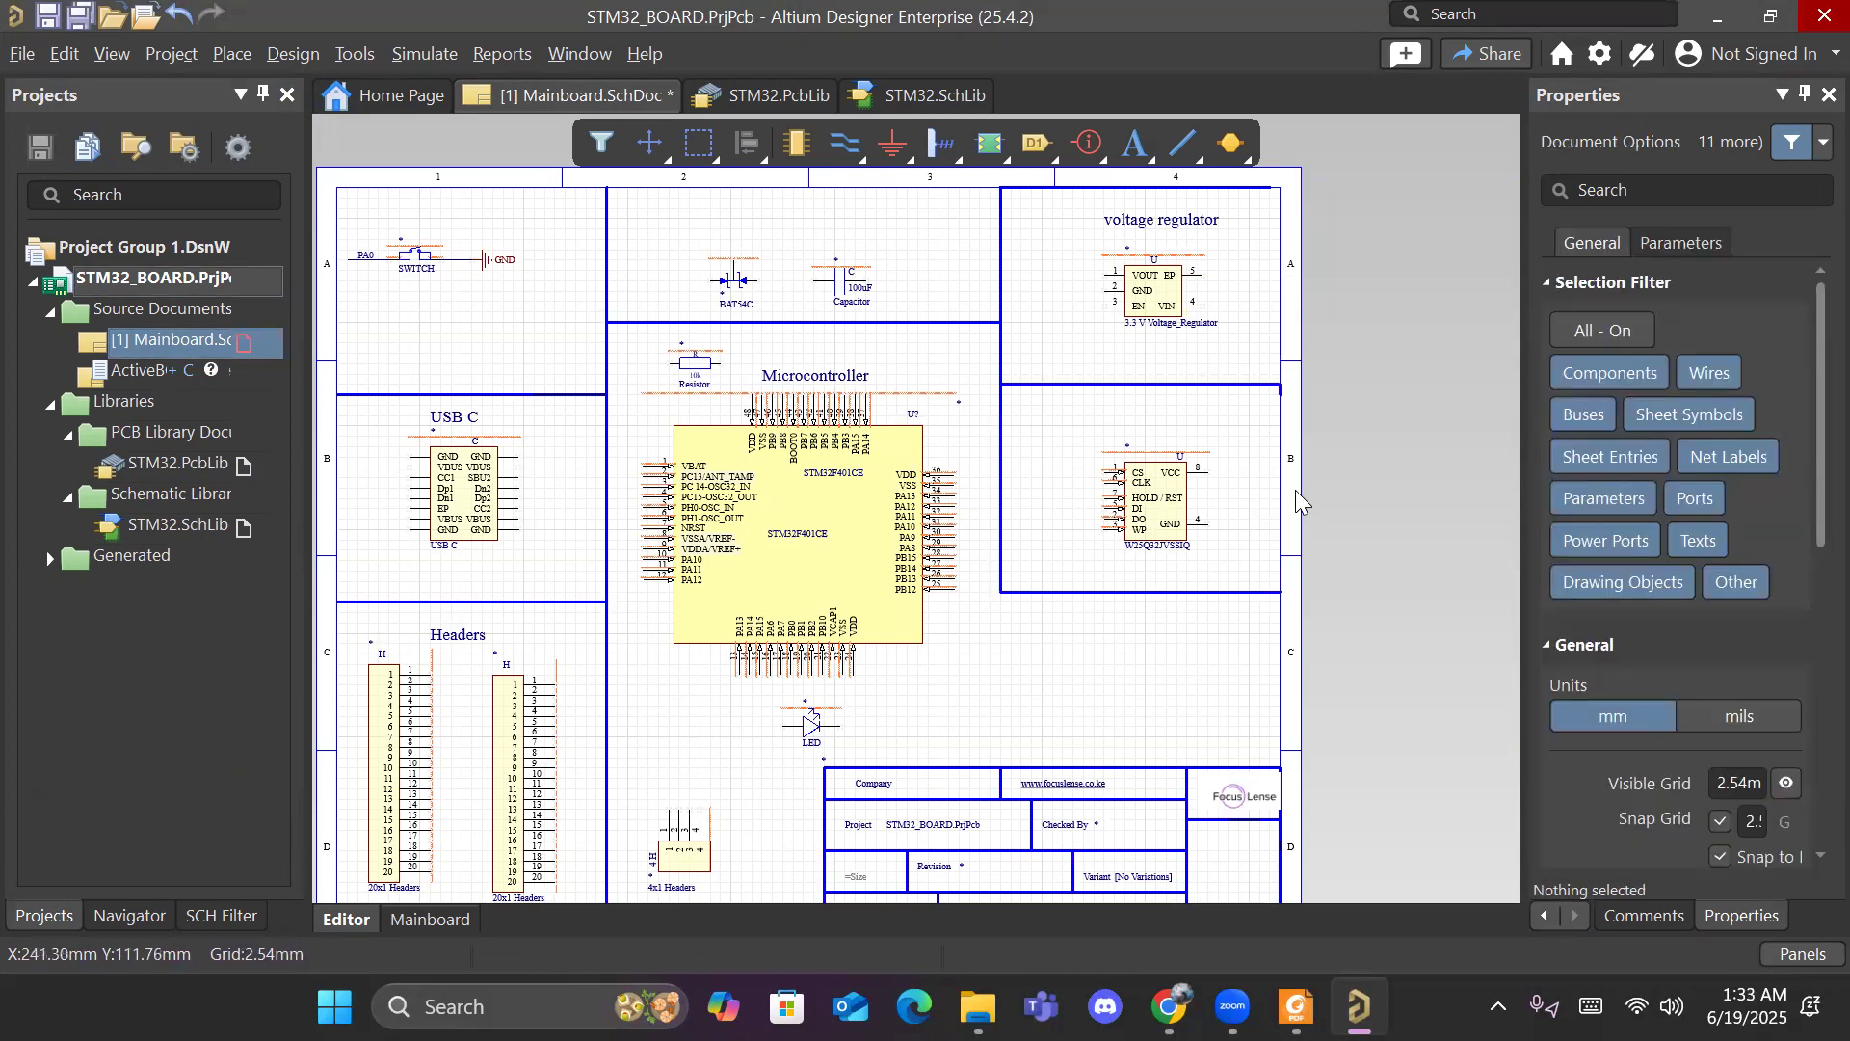
pyautogui.scroll(-3, 974, 578)
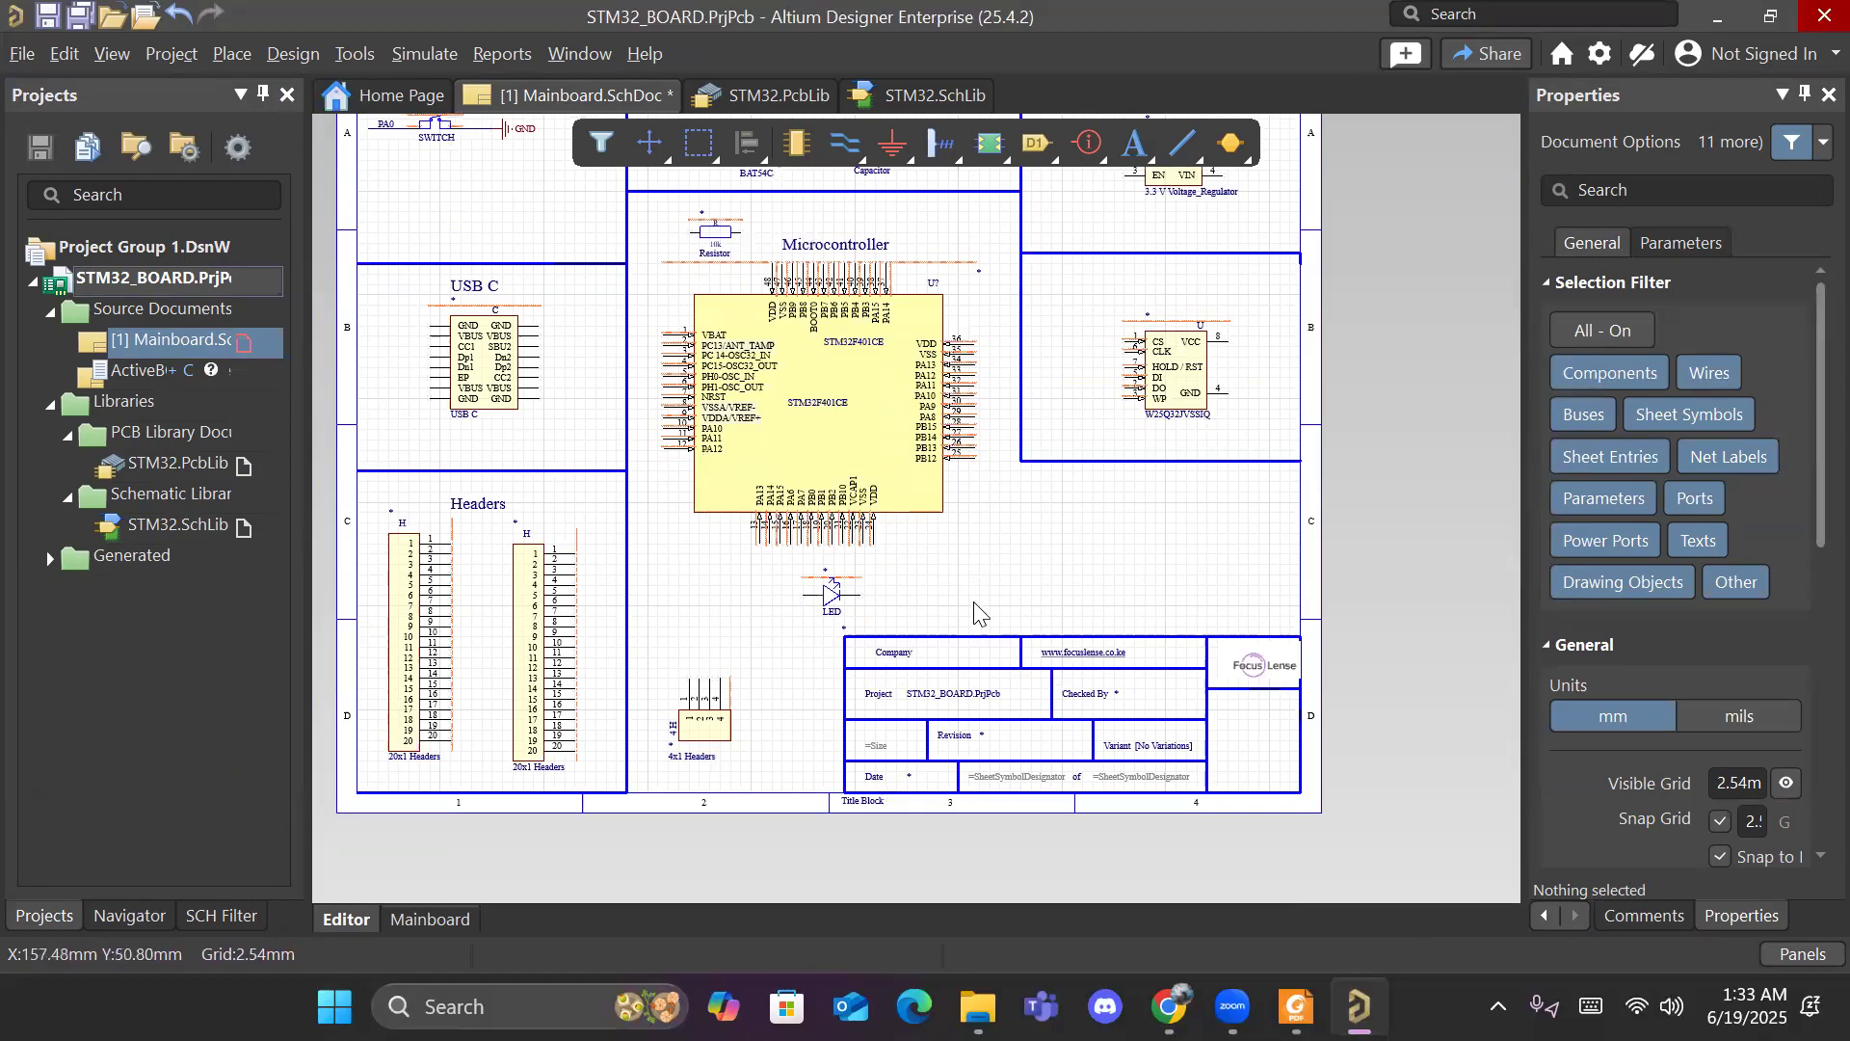
pyautogui.moveTo(993, 568); pyautogui.dragTo(1028, 645, button='right')
pyautogui.rightClick(1029, 646)
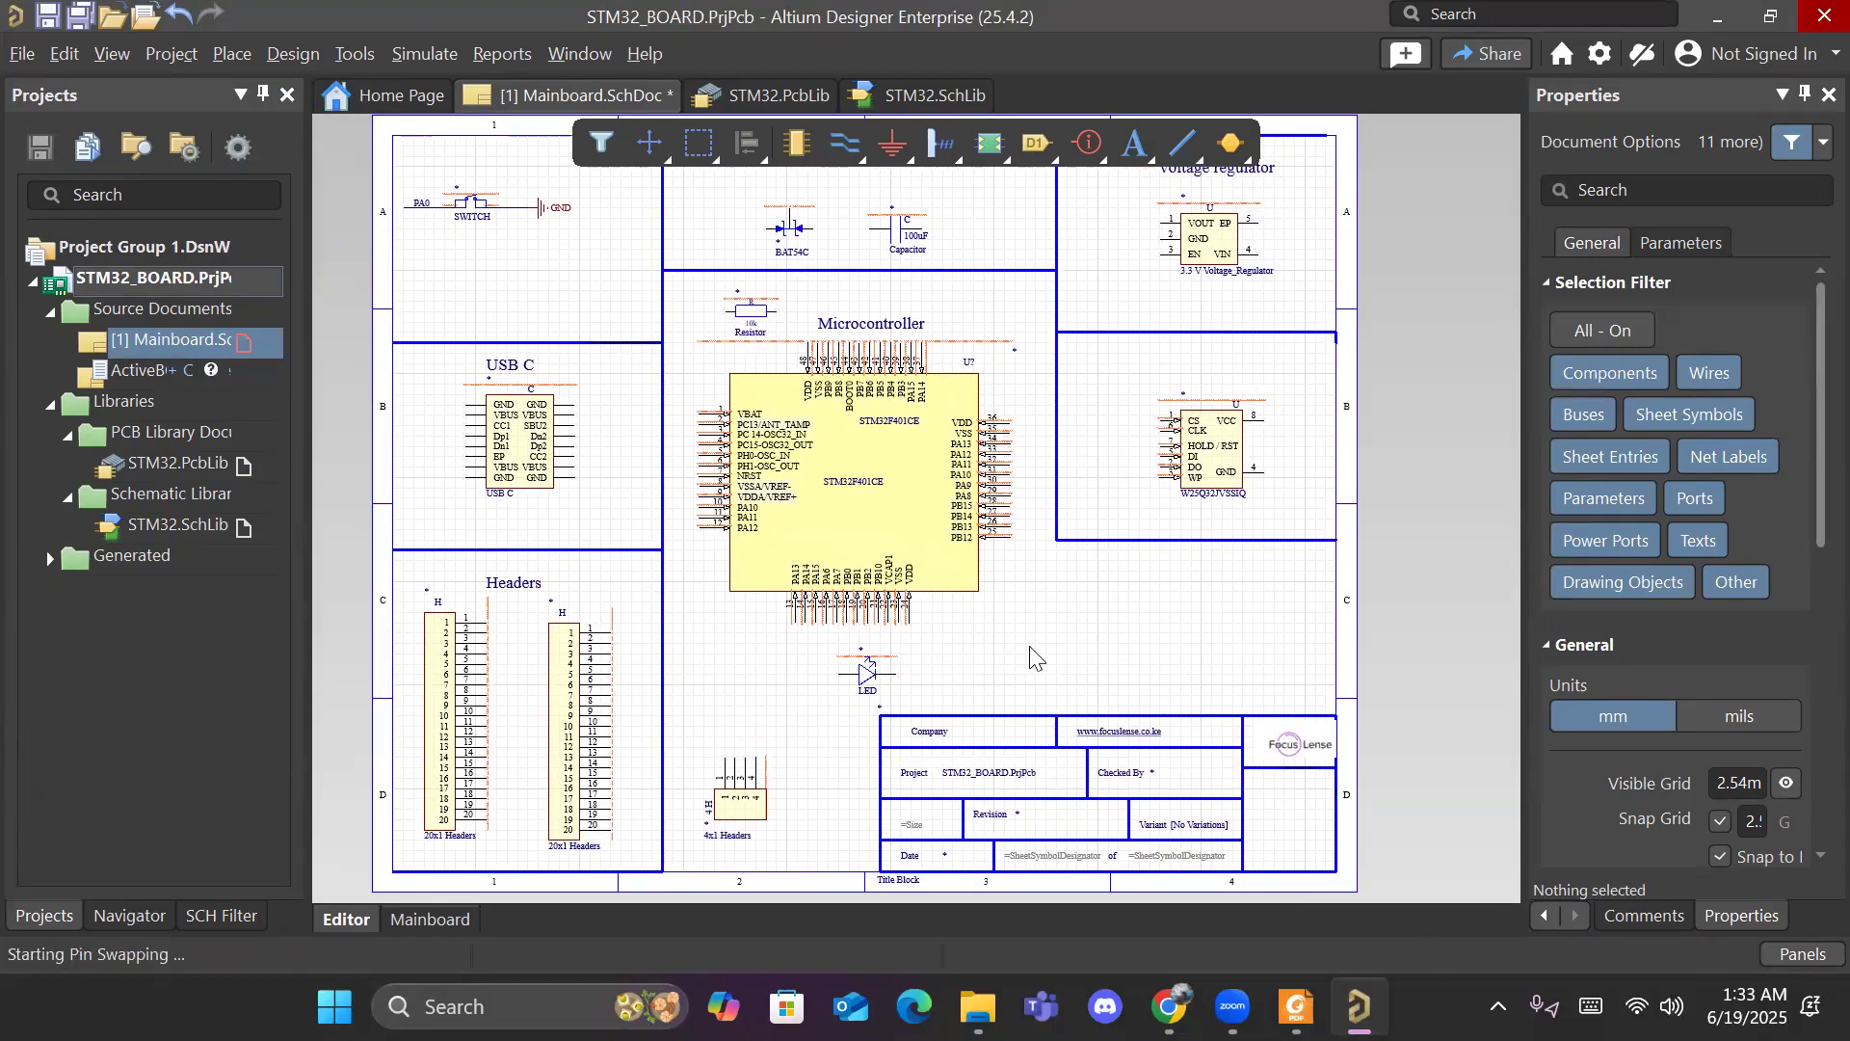
pyautogui.click(1007, 604)
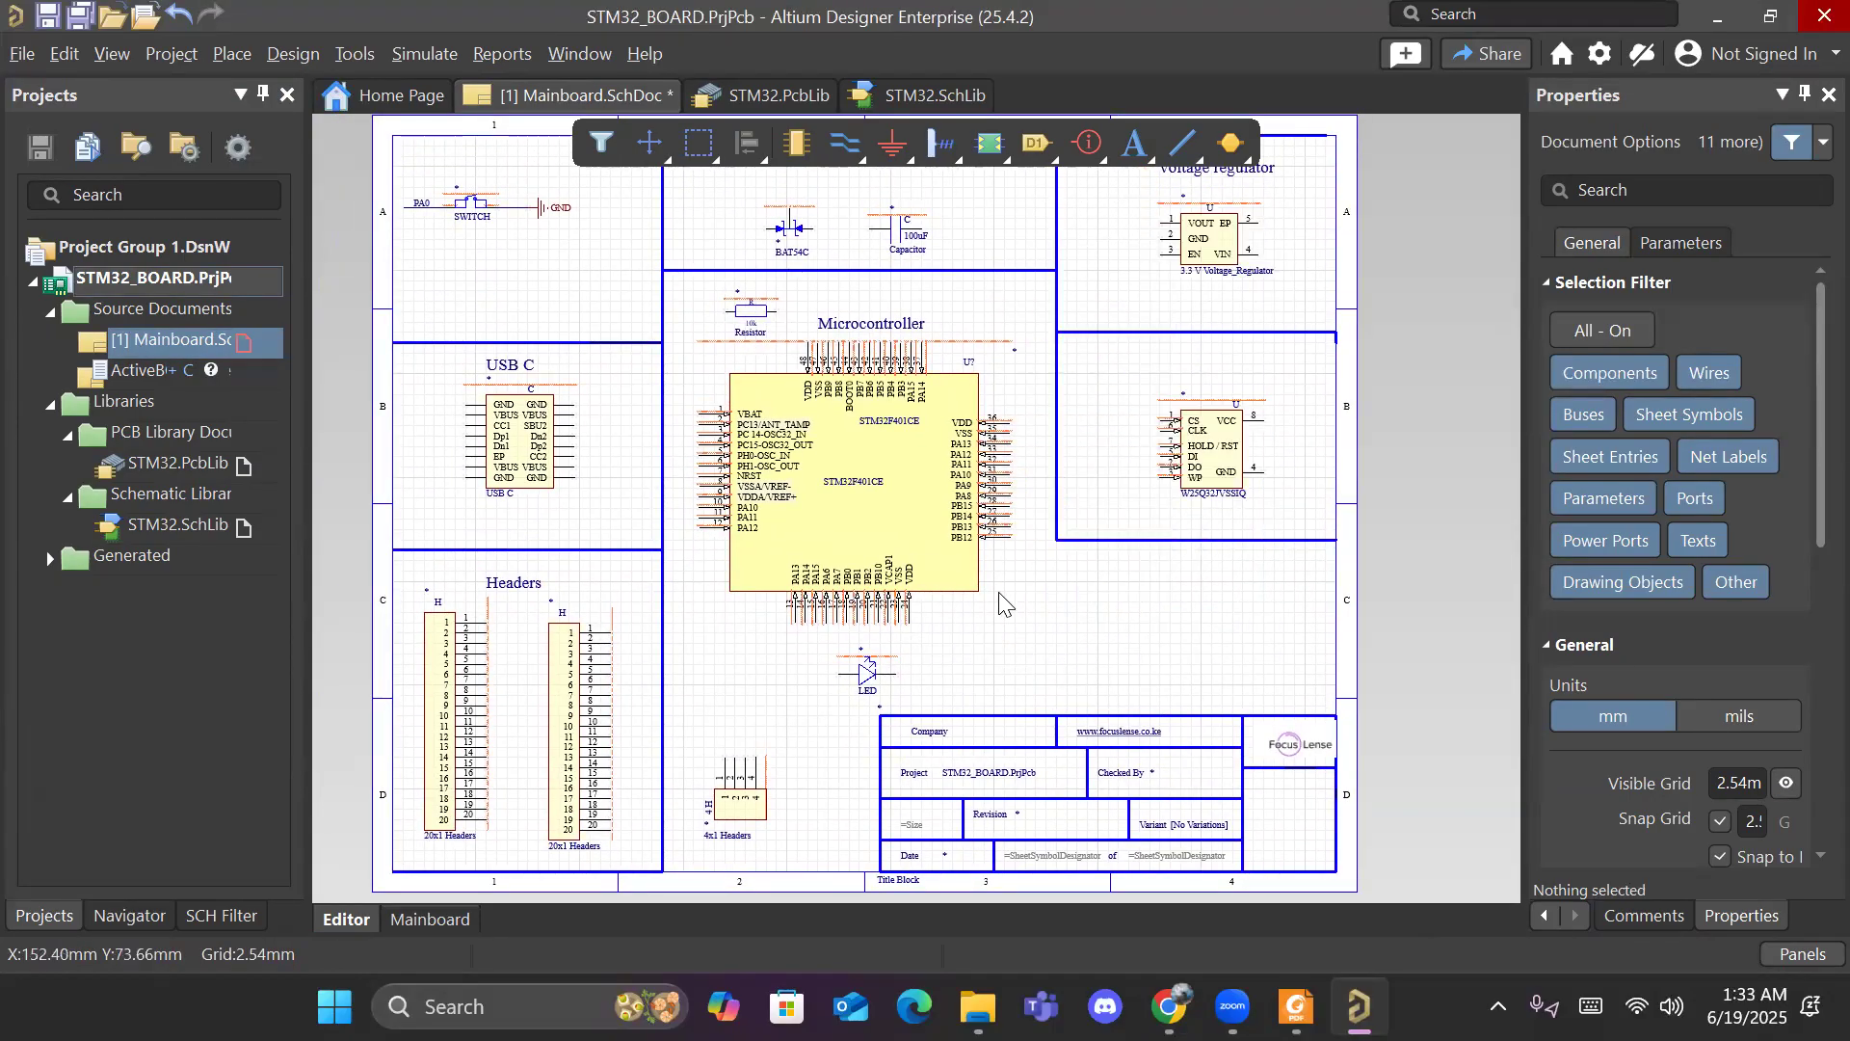